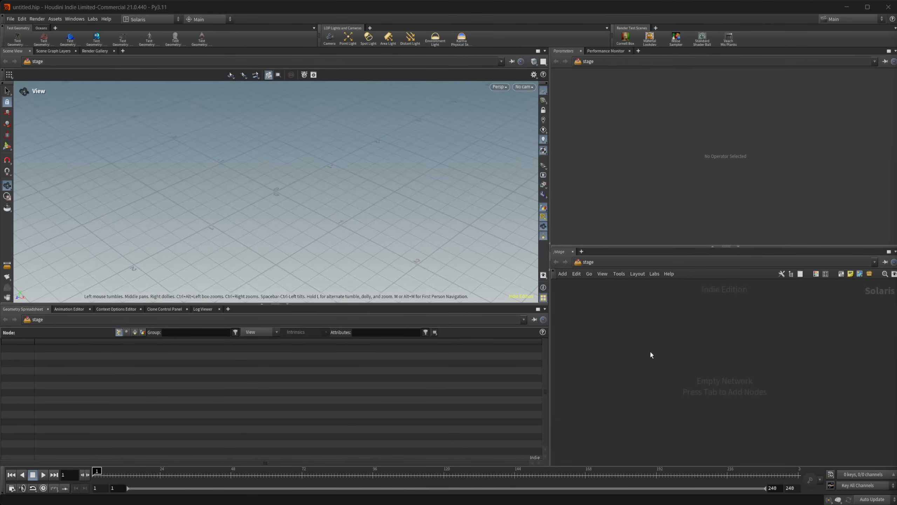
pyautogui.press('Tab')
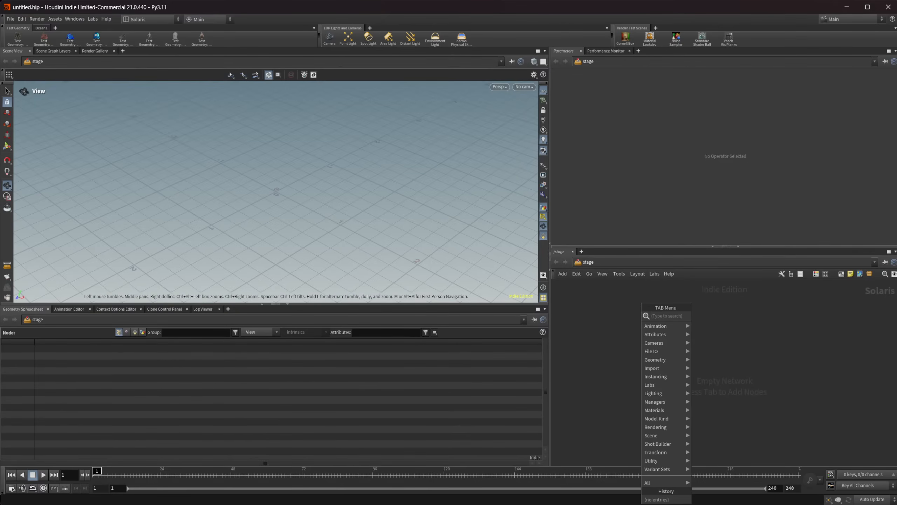
pyautogui.hotkey('alt', 'Tab')
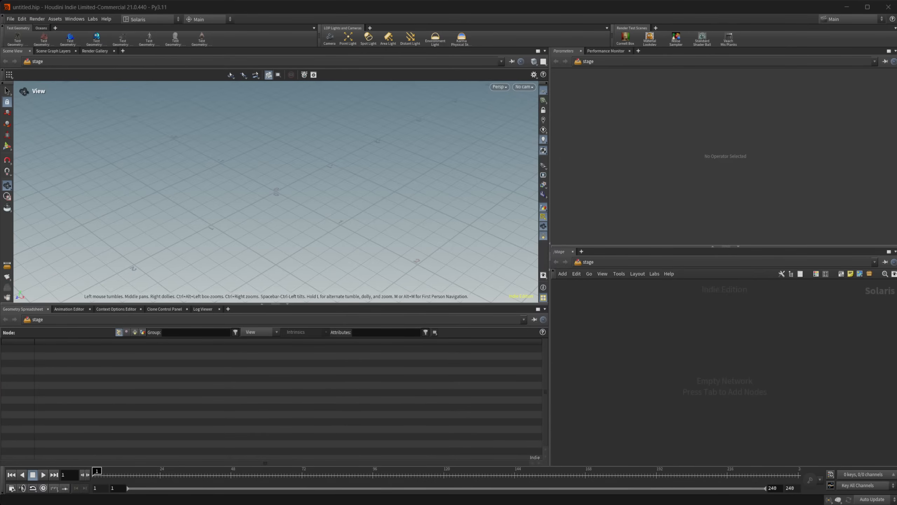
pyautogui.press('Tab')
pyautogui.press('Escape')
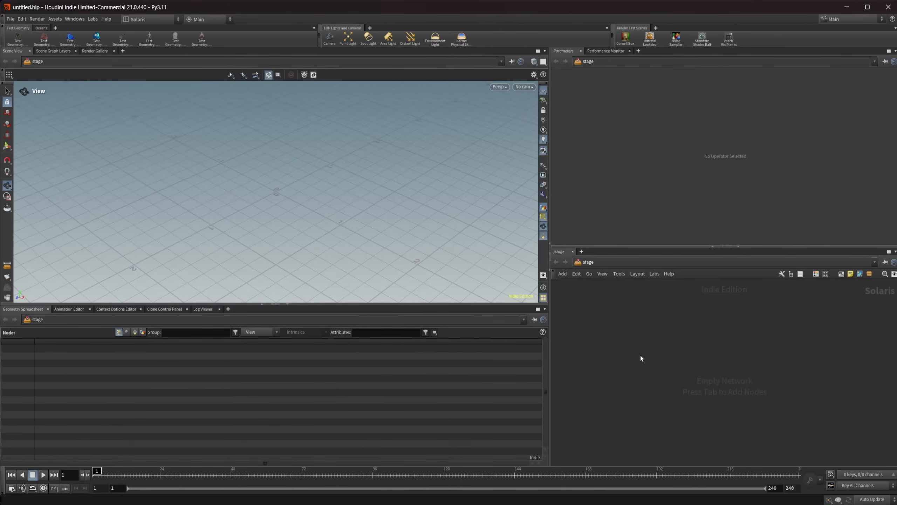
pyautogui.press('Tab')
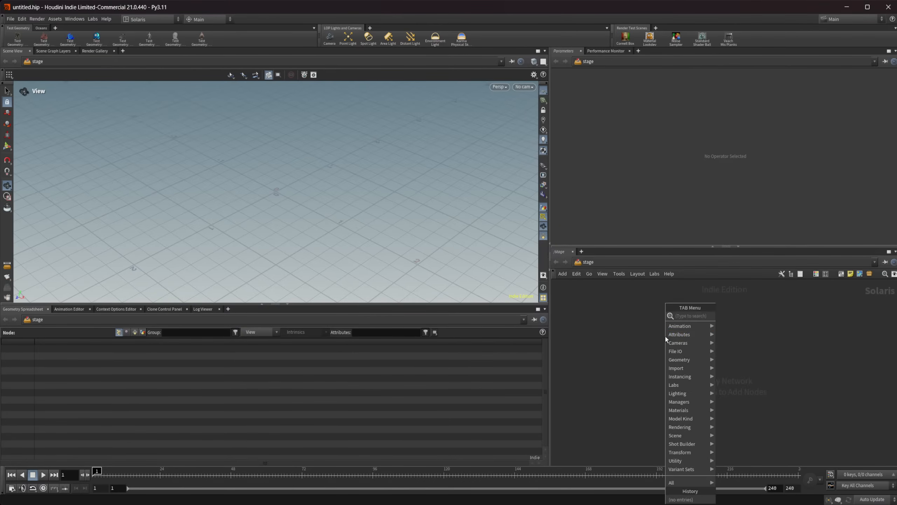
pyautogui.moveTo(666, 336)
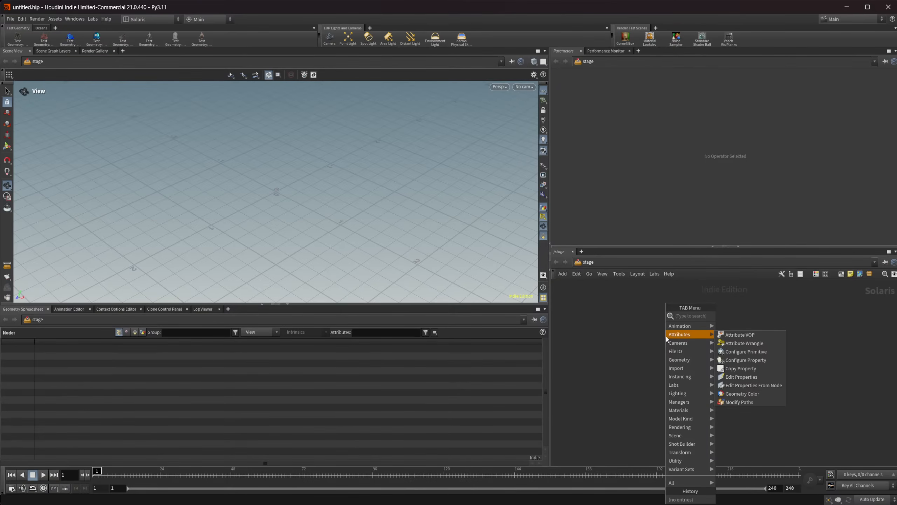
pyautogui.click(631, 324)
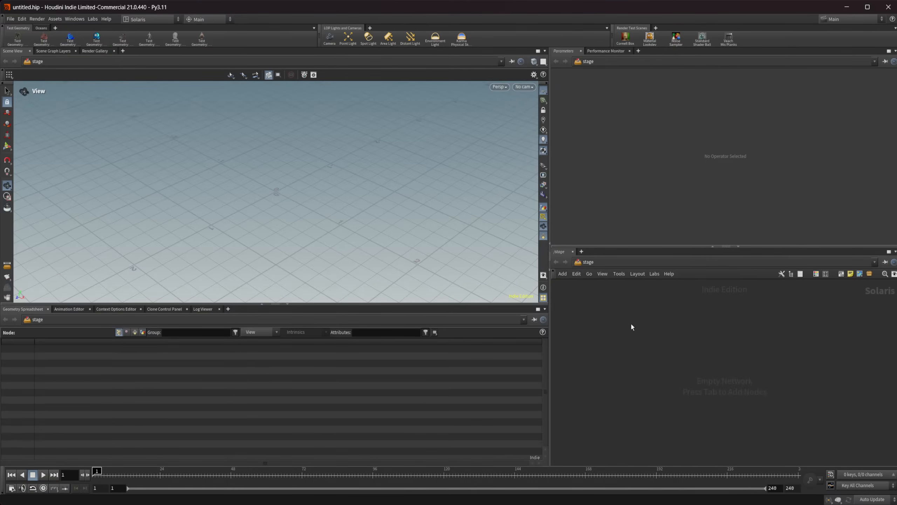
# Add a COP Network node to the stage network and go inside it.
pyautogui.press('Tab')
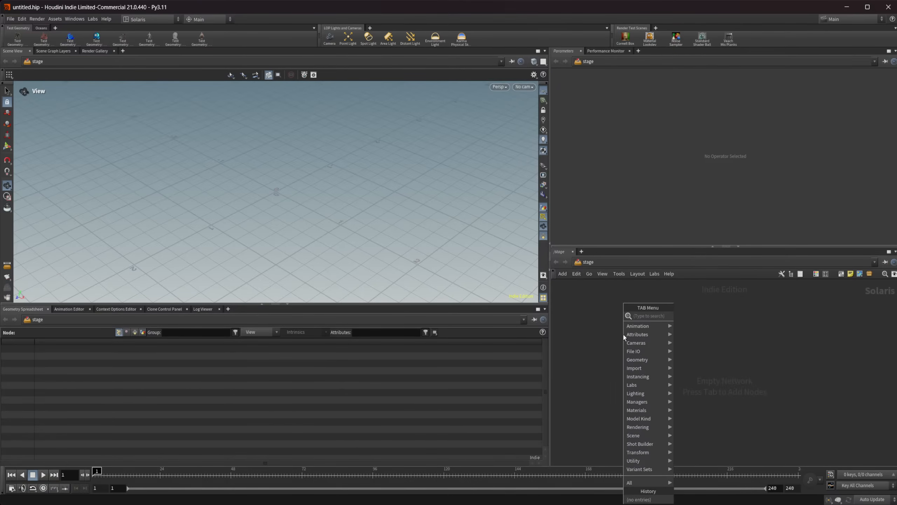
pyautogui.write('cop')
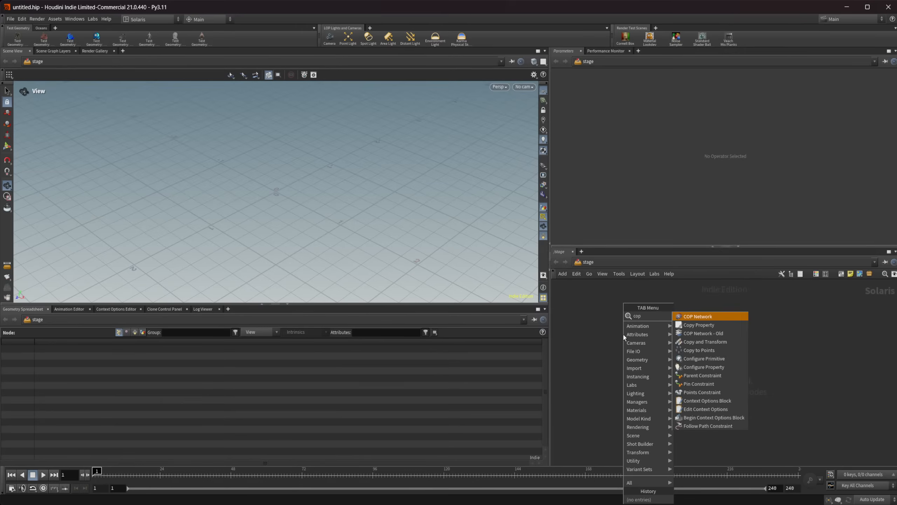
pyautogui.press('Return')
pyautogui.click(624, 336)
pyautogui.doubleClick(623, 336)
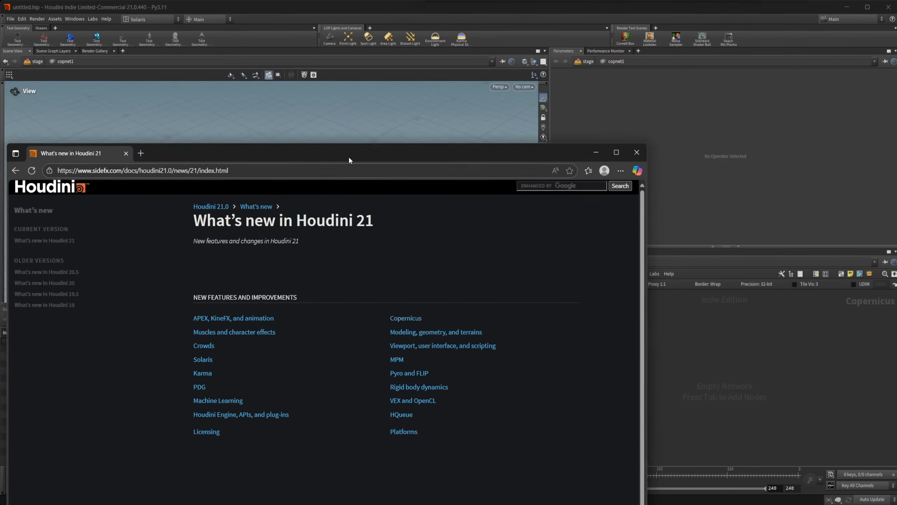
# Switch to the browser, maximise the What's new in Houdini 21 page, and open its Karma page in a new tab.
pyautogui.moveTo(349, 156); pyautogui.dragTo(403, 127)
pyautogui.doubleClick(403, 128)
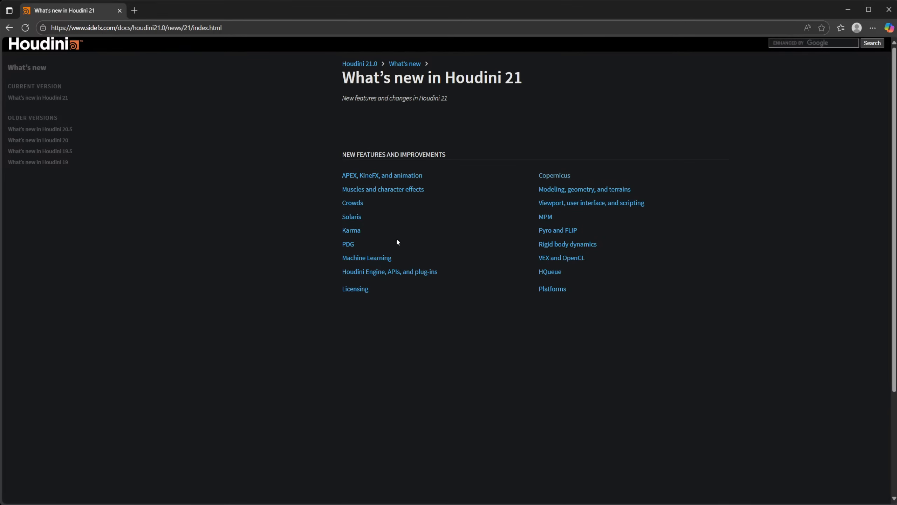
pyautogui.rightClick(356, 236)
pyautogui.click(406, 242)
pyautogui.click(156, 11)
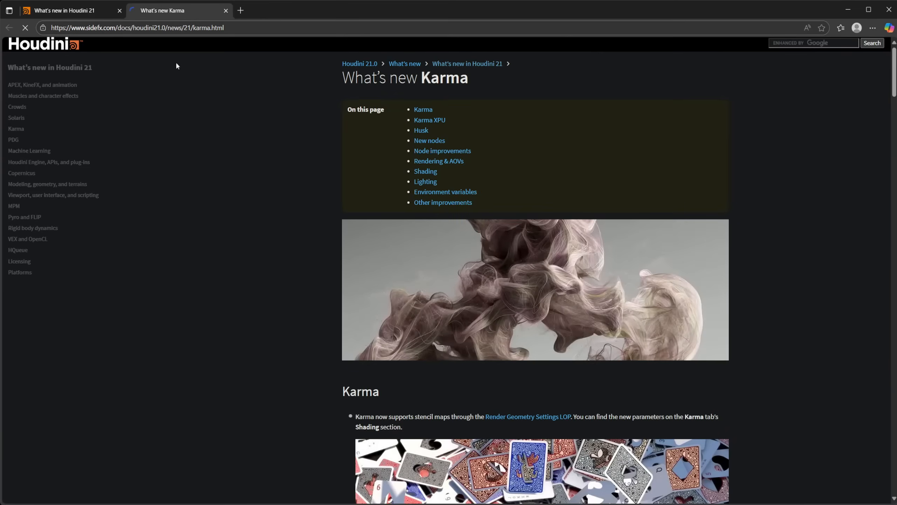
# Search the Karma page for "live", then go back to the Houdini 21 overview and move the browser out of the way.
pyautogui.hotkey('ctrl', 'f')
pyautogui.write('live')
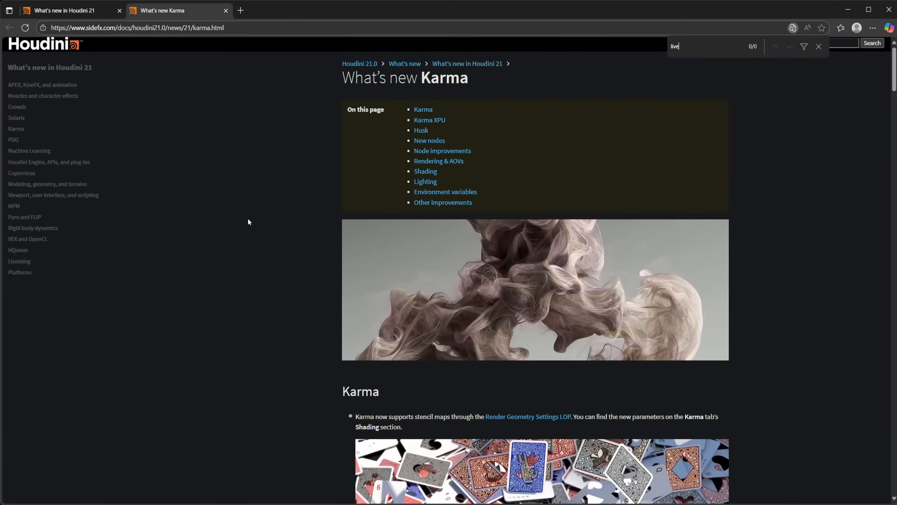
pyautogui.press('BackSpace')
pyautogui.press('BackSpace')
pyautogui.press('BackSpace')
pyautogui.press('BackSpace')
pyautogui.press('BackSpace')
pyautogui.click(74, 14)
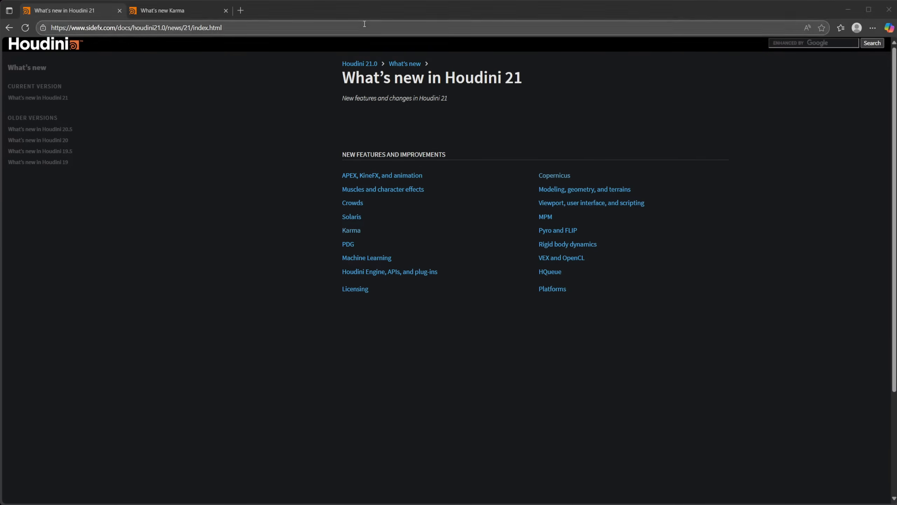
pyautogui.moveTo(357, 10); pyautogui.dragTo(0, 0)
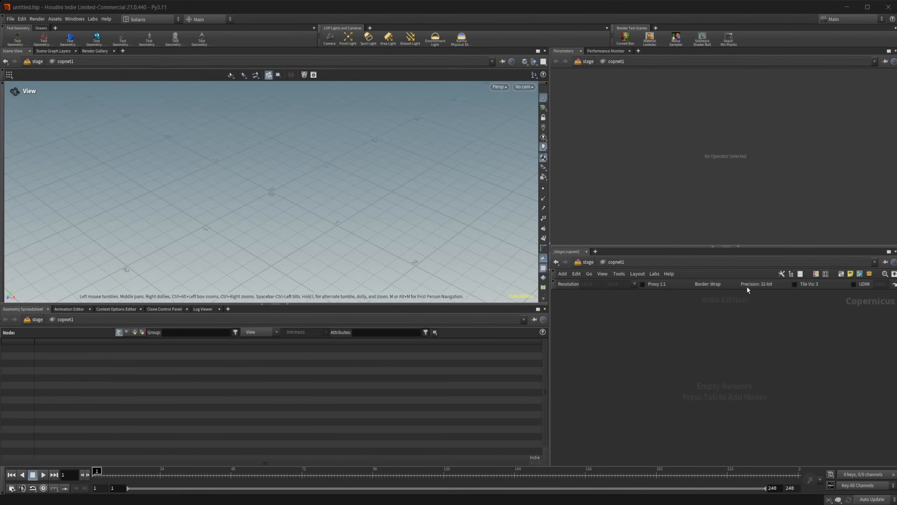
# Look through the nodes matching "py" in the Copernicus network without adding one.
pyautogui.press('Tab')
pyautogui.press('Escape')
pyautogui.press('Tab')
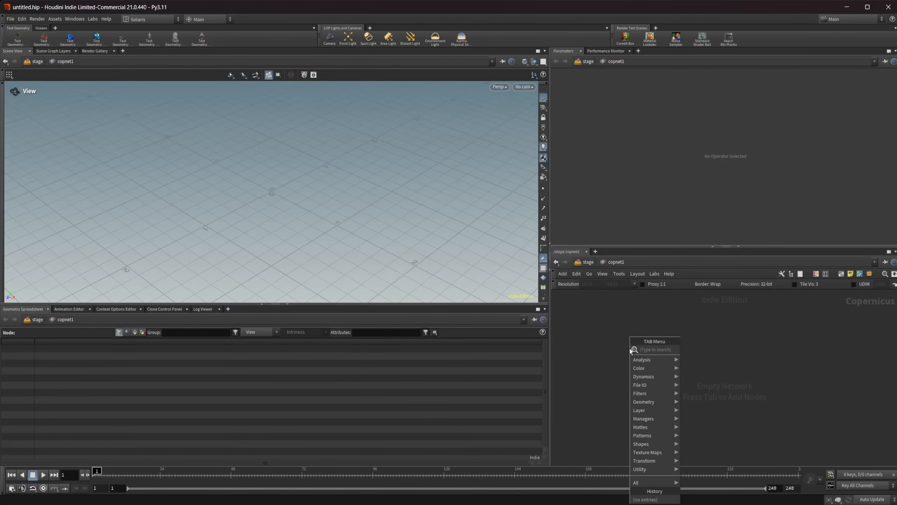
pyautogui.press('Escape')
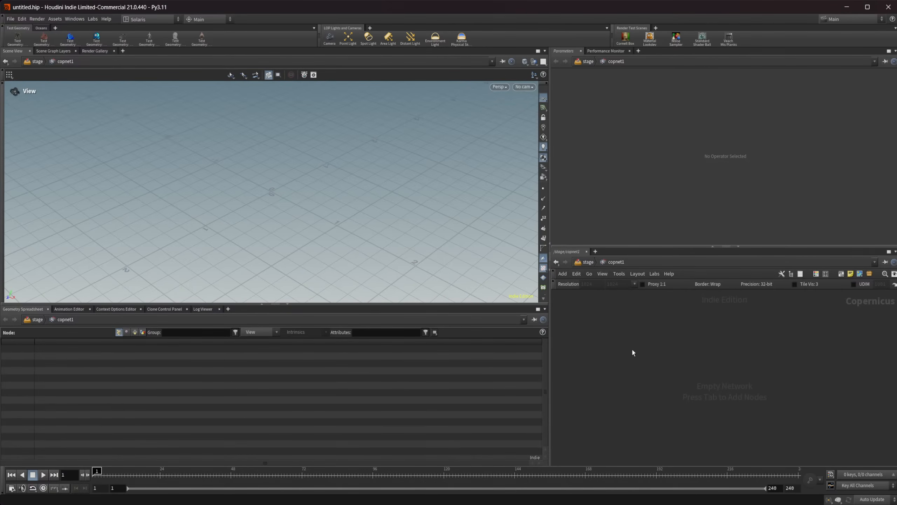
pyautogui.press('Tab')
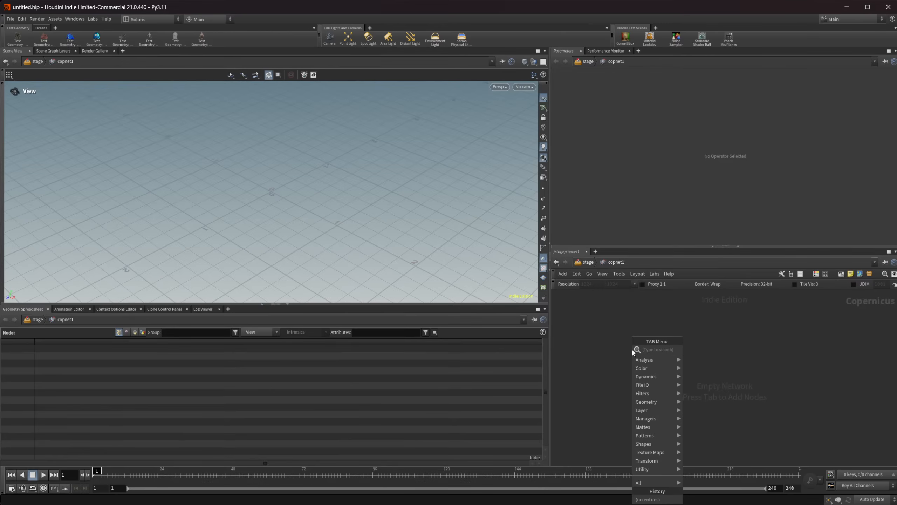
pyautogui.write('py')
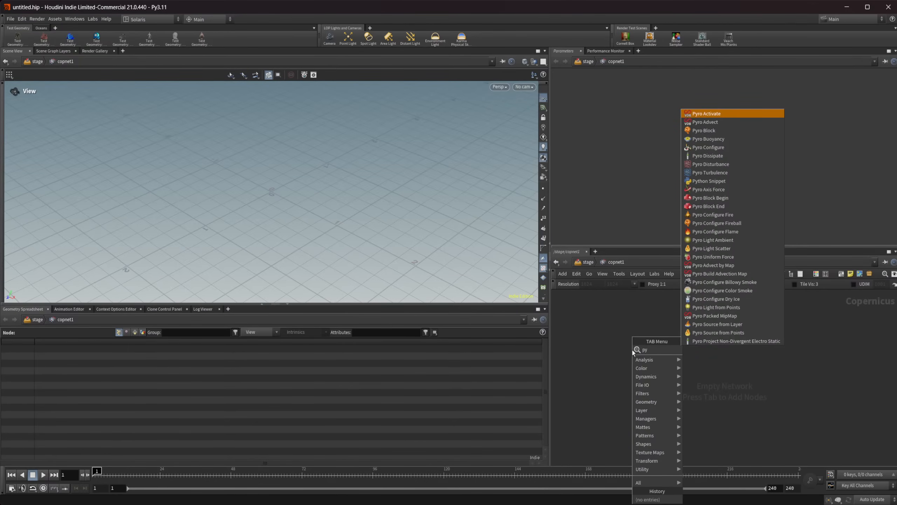
pyautogui.press('Escape')
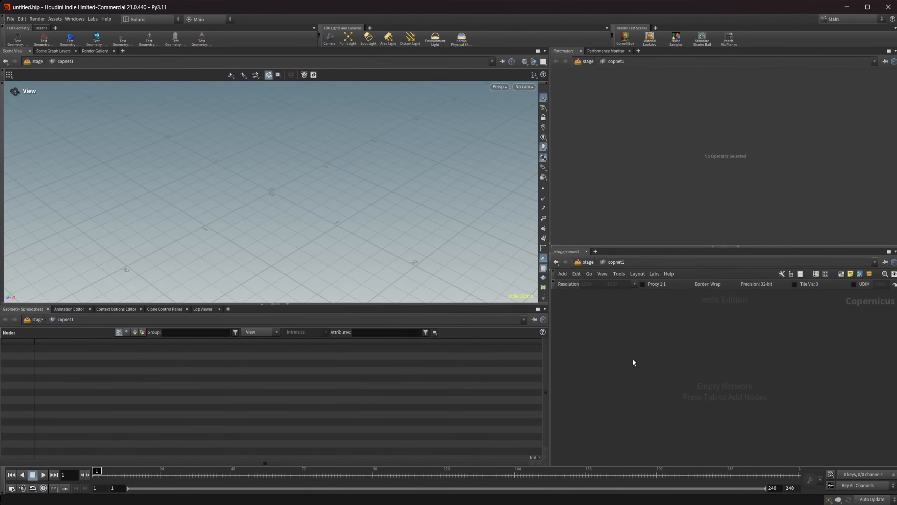
# Return to the stage network and add a Live Render node, placed below and to the right of the COP network.
pyautogui.click(589, 263)
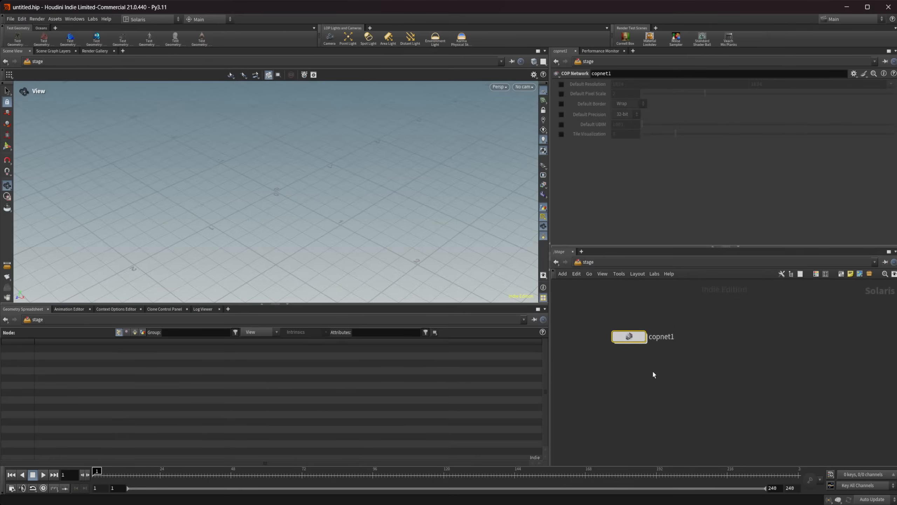
pyautogui.press('Tab')
pyautogui.write('live')
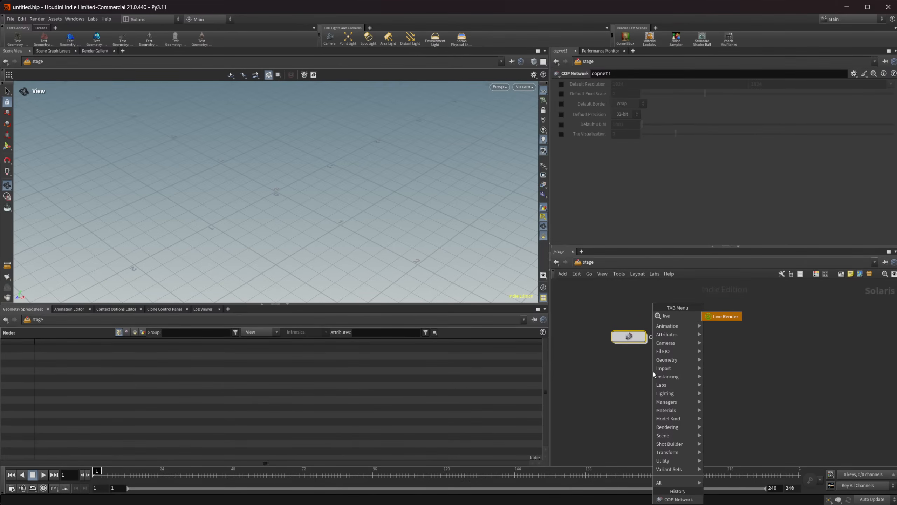
pyautogui.press('Return')
pyautogui.click(653, 373)
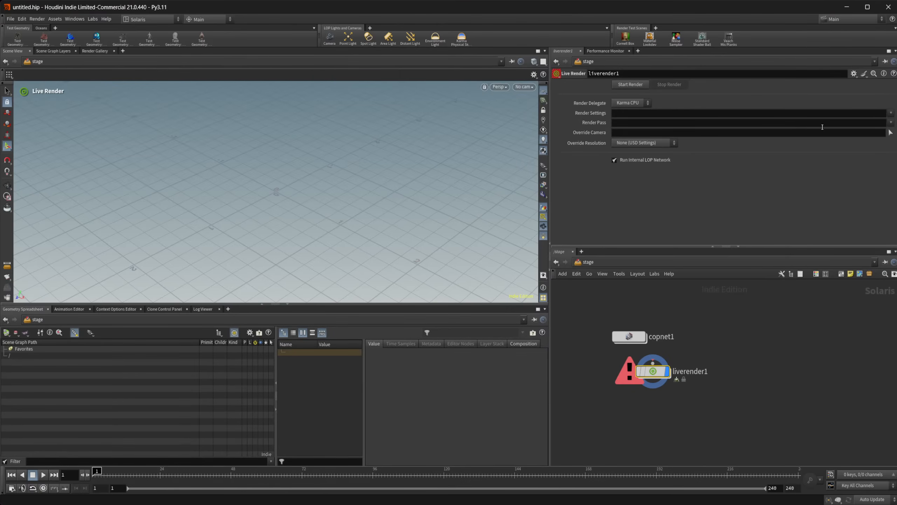
pyautogui.moveTo(653, 371); pyautogui.dragTo(705, 385)
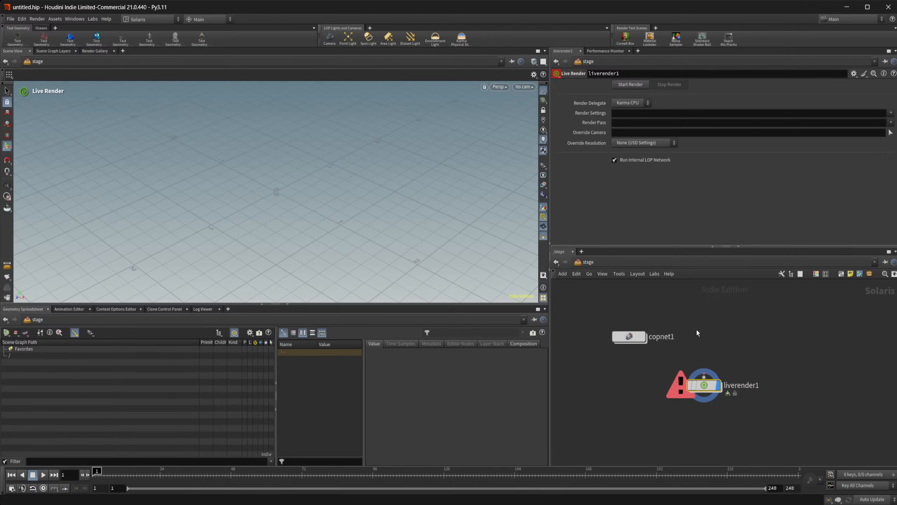
# Switch to the browser and open the What's new Solaris page from the Houdini 21 overview in a new tab.
pyautogui.moveTo(0, 39); pyautogui.dragTo(533, 158)
pyautogui.doubleClick(533, 158)
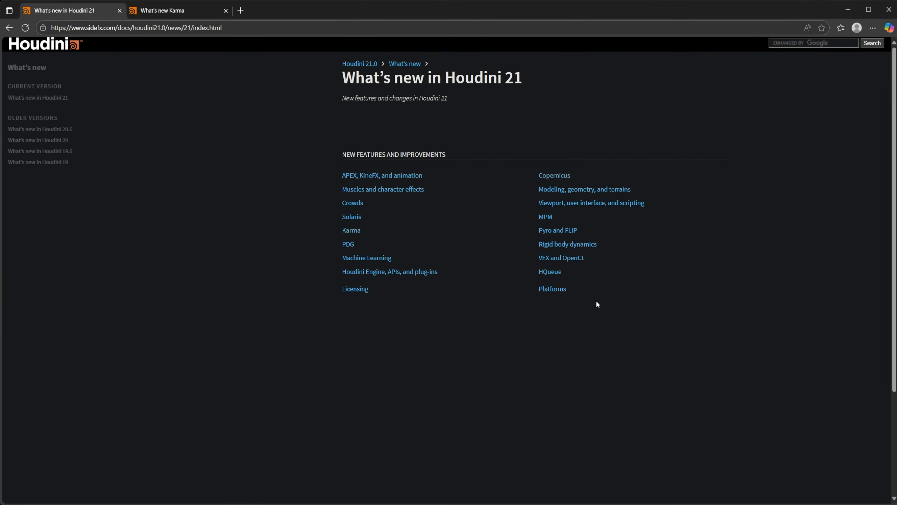
pyautogui.rightClick(351, 217)
pyautogui.click(380, 221)
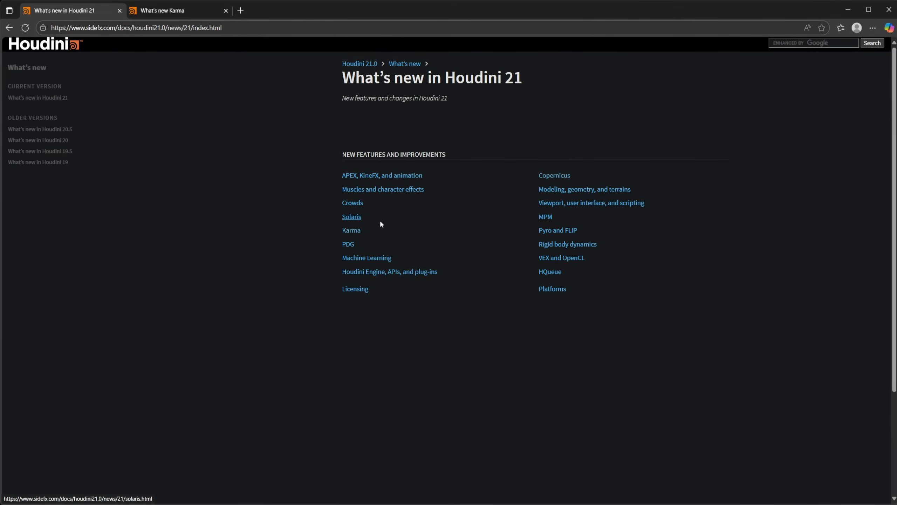
pyautogui.click(259, 8)
# Search the Solaris page for "live re" and open the Live Render workflow guide in a background tab.
pyautogui.hotkey('ctrl', 'f')
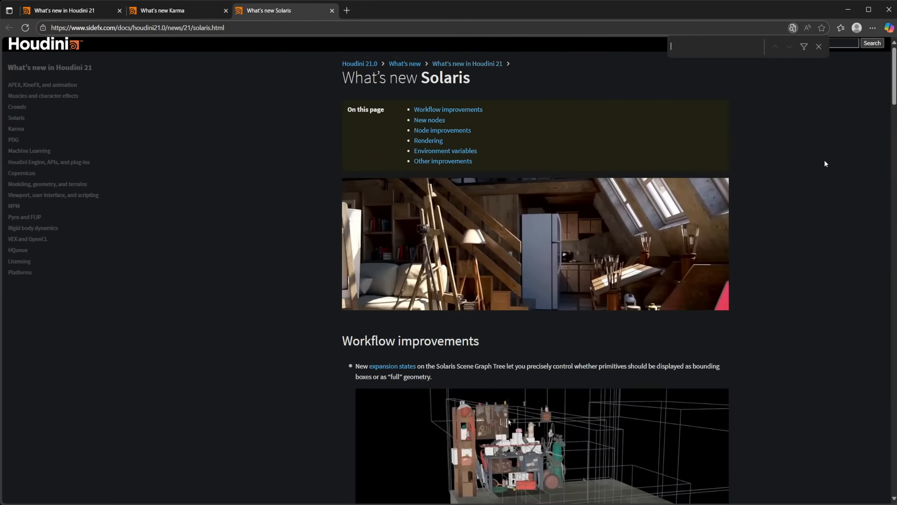
pyautogui.write('live re')
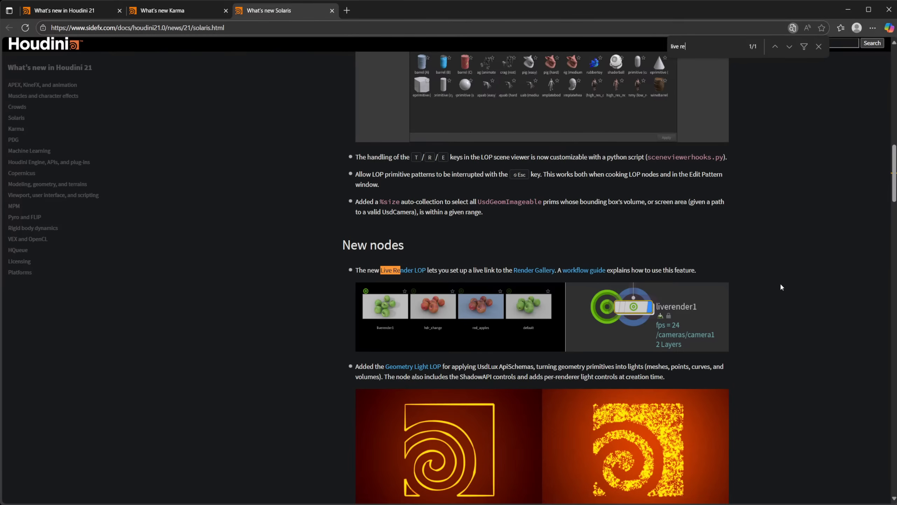
pyautogui.middleClick(584, 270)
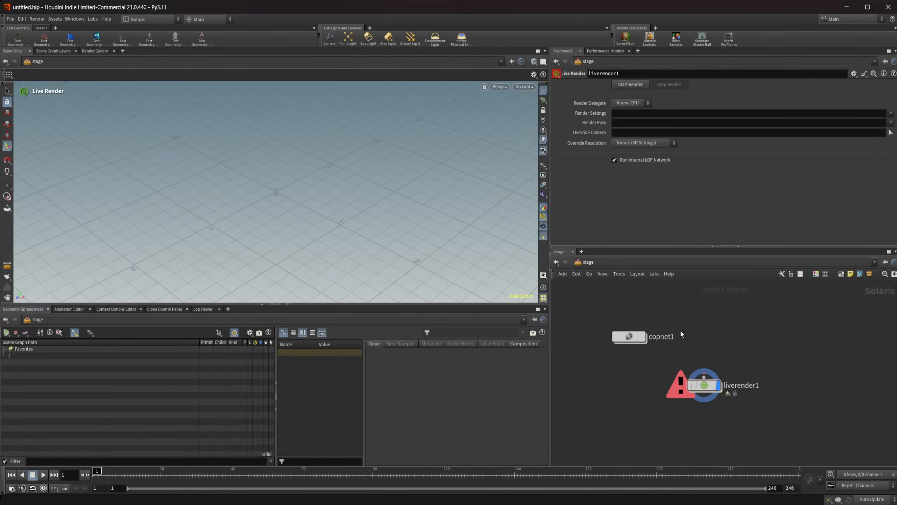
# Open Alien Landscape.hiplc from F:/Projects/Alien Landscape, discarding the changes to the untitled scene.
pyautogui.click(628, 336)
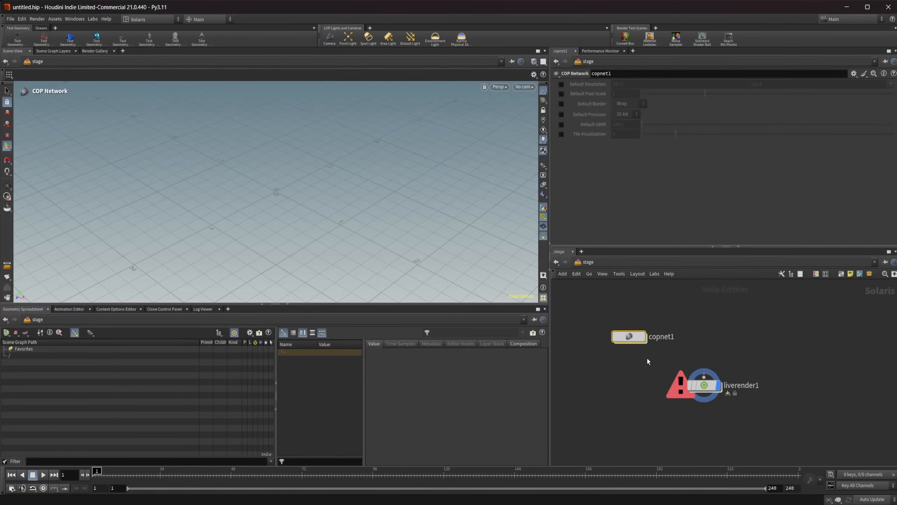
pyautogui.click(16, 20)
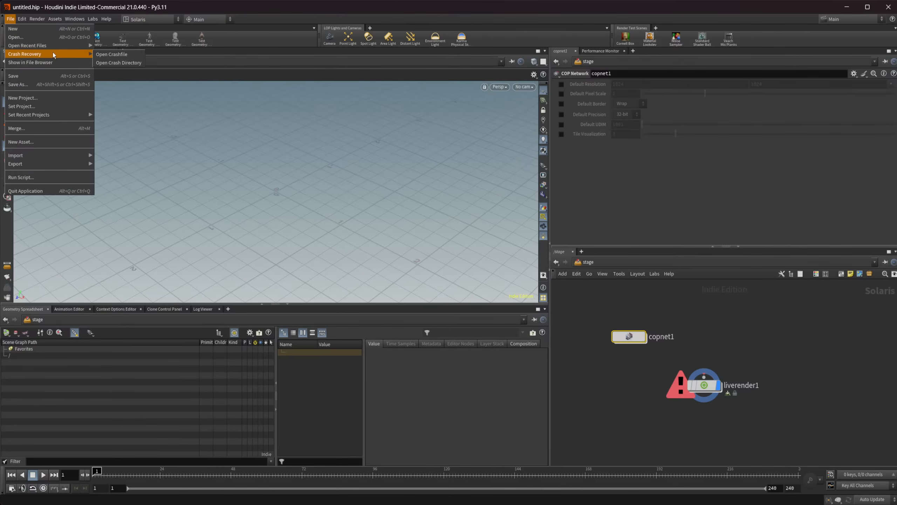
pyautogui.click(64, 39)
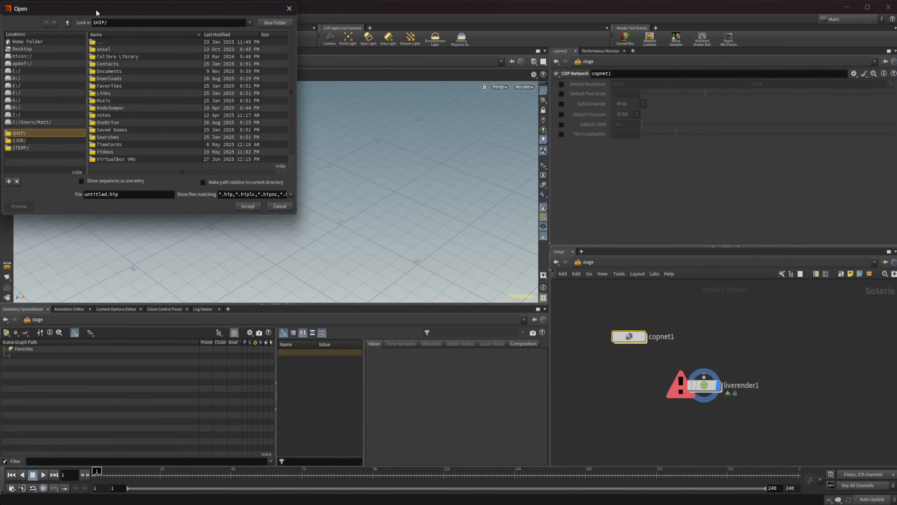
pyautogui.moveTo(95, 9); pyautogui.dragTo(311, 135)
pyautogui.click(248, 219)
pyautogui.scroll(-5, 332, 242)
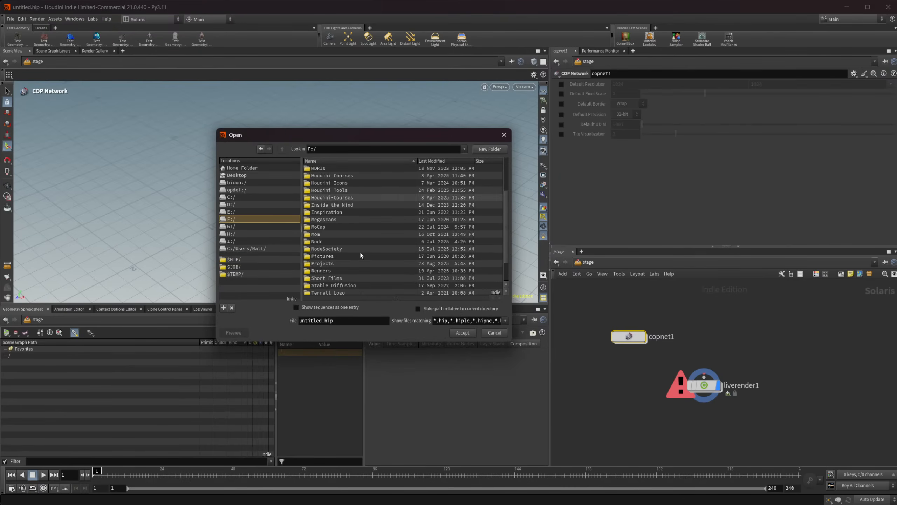
pyautogui.doubleClick(311, 234)
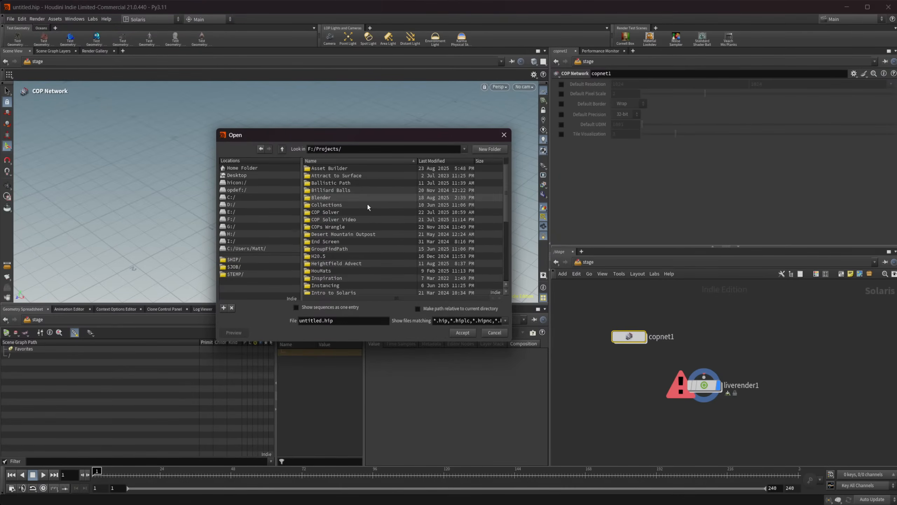
pyautogui.doubleClick(342, 176)
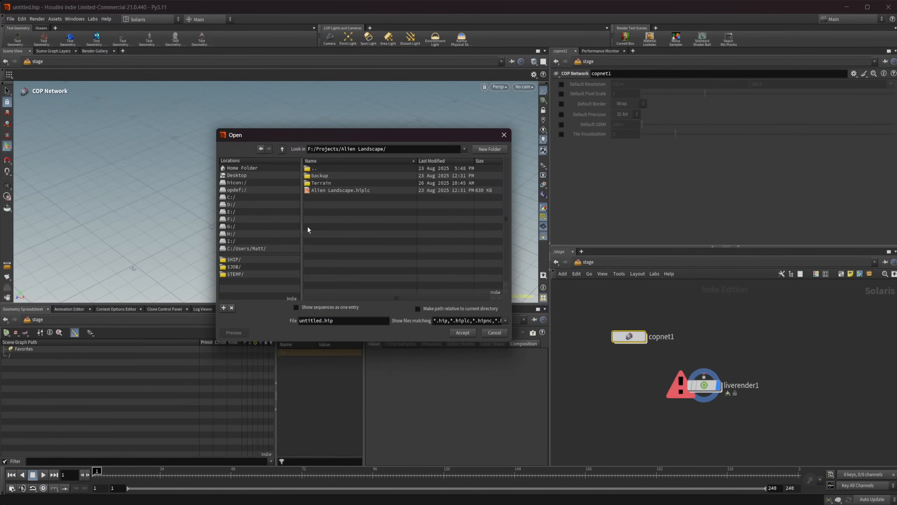
pyautogui.click(460, 332)
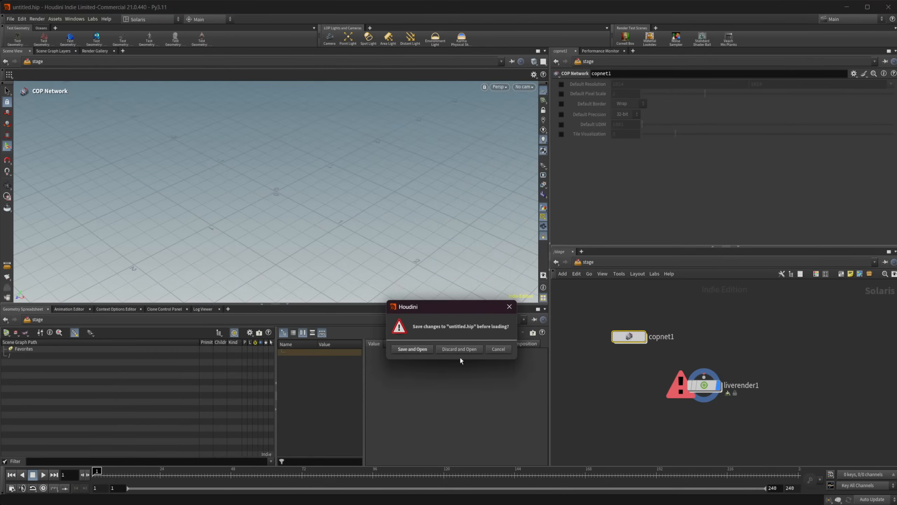
pyautogui.click(461, 358)
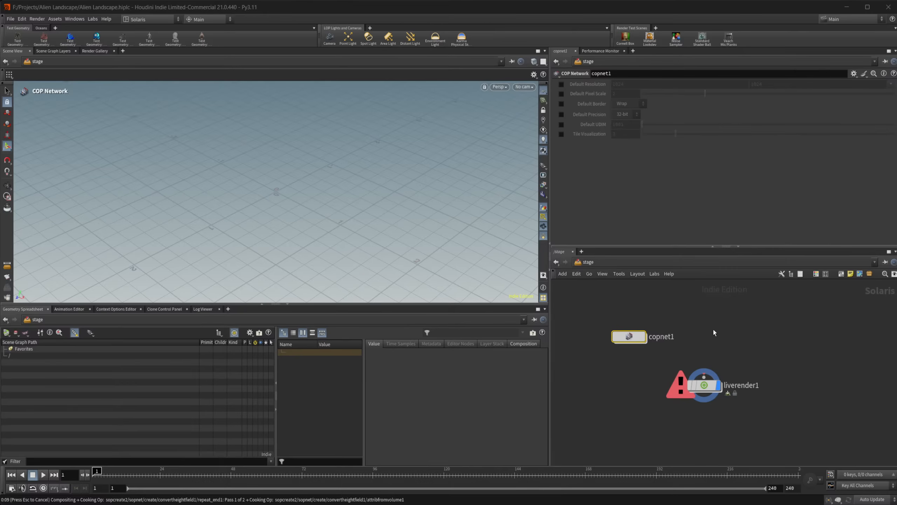
# Search the computer for "houdin" and launch the best match, Houdini 20.5.550.
pyautogui.press('super')
pyautogui.write('houdin')
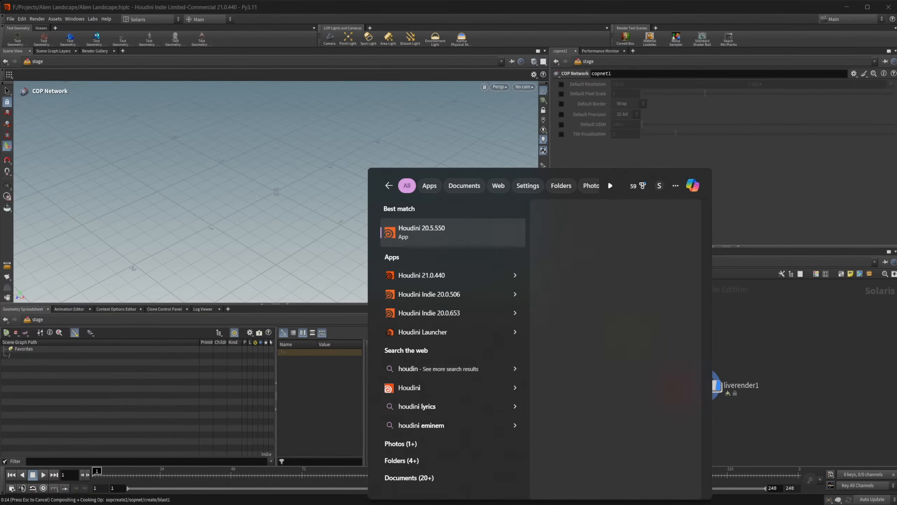
pyautogui.press('Return')
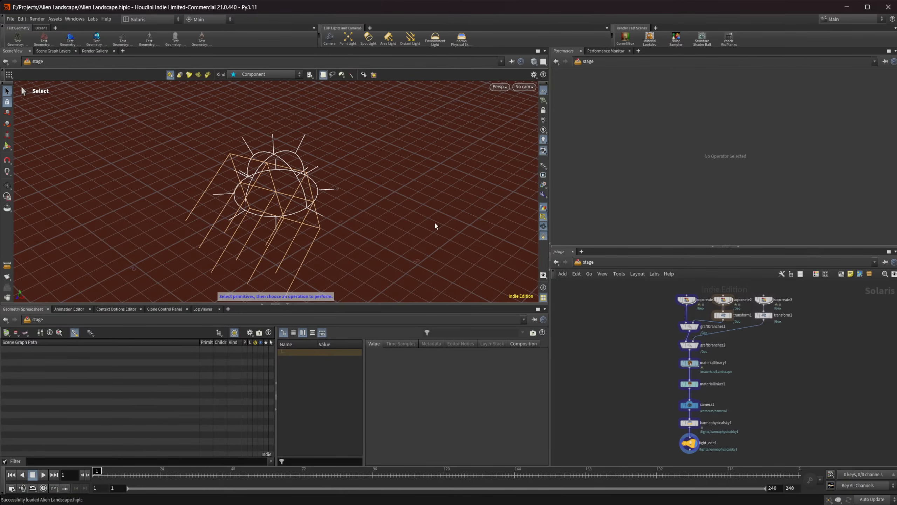
# Inspect the landscape terrain from several angles and look through /cameras/camera1 in the viewport.
pyautogui.press('Escape')
pyautogui.moveTo(353, 194); pyautogui.dragTo(317, 180)
pyautogui.press('s')
pyautogui.moveTo(348, 155); pyautogui.dragTo(632, 333)
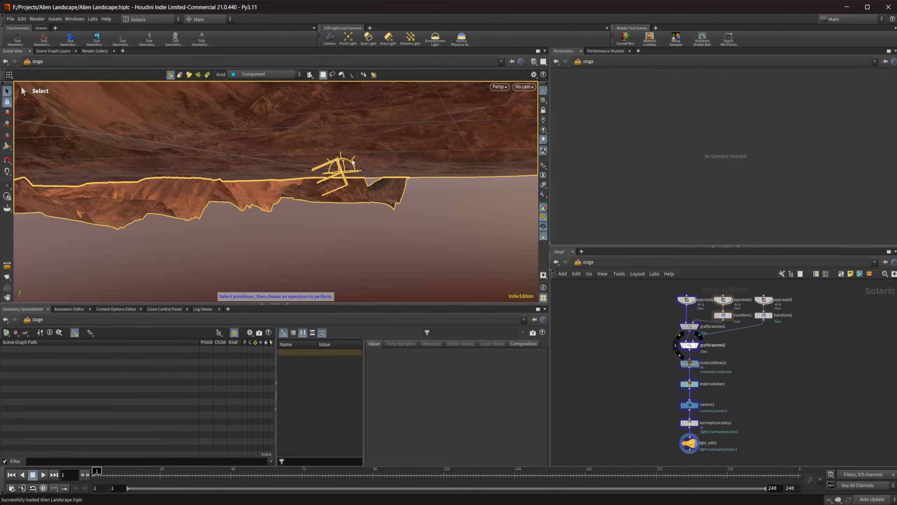
pyautogui.press('alt')
pyautogui.press('alt')
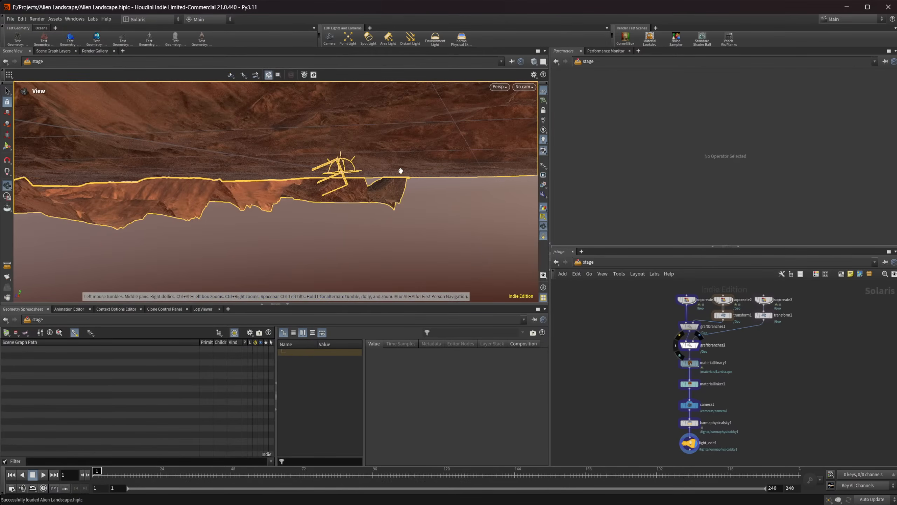
pyautogui.moveTo(401, 170); pyautogui.dragTo(272, 213)
pyautogui.press('g')
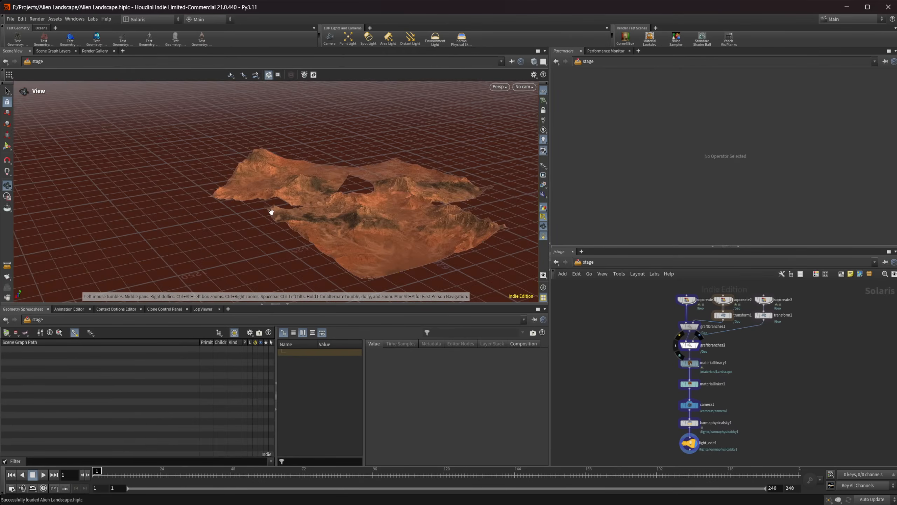
pyautogui.moveTo(376, 234); pyautogui.dragTo(512, 212, button='right')
pyautogui.moveTo(511, 213); pyautogui.dragTo(323, 163)
pyautogui.click(523, 88)
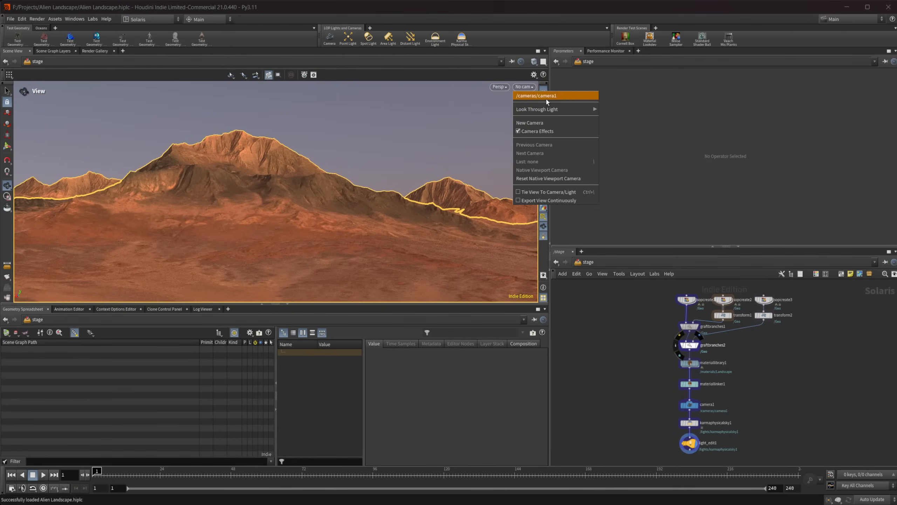
pyautogui.click(541, 94)
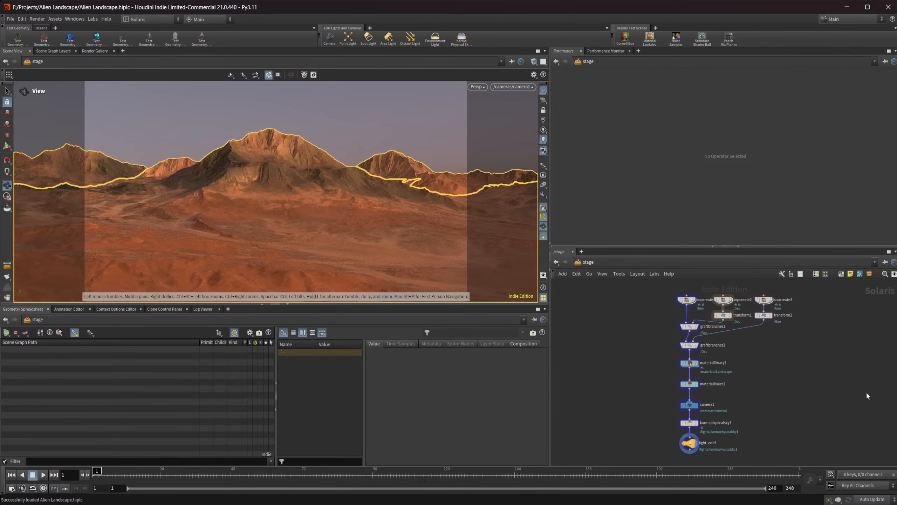
# Try a Render Settings node below light_edit1 in the stage network and delete it.
pyautogui.scroll(3, 732, 396)
pyautogui.moveTo(734, 344); pyautogui.dragTo(696, 305, button='middle')
pyautogui.press('Tab')
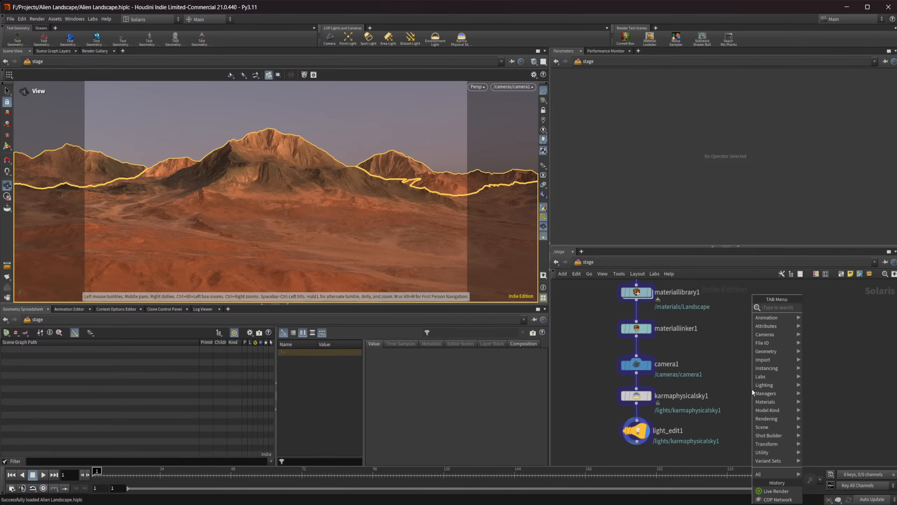
pyautogui.click(711, 390)
pyautogui.moveTo(693, 416); pyautogui.dragTo(694, 385, button='middle')
pyautogui.press('Tab')
pyautogui.write('render')
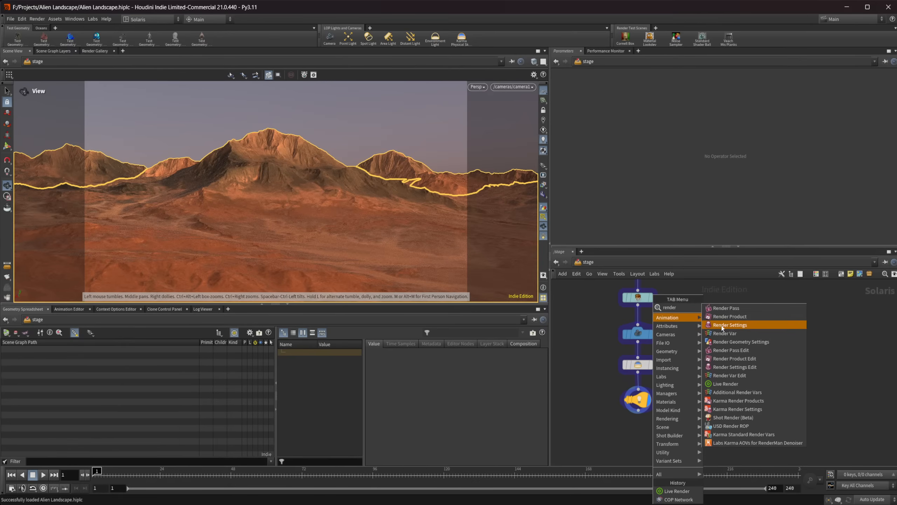
pyautogui.click(756, 324)
pyautogui.click(644, 432)
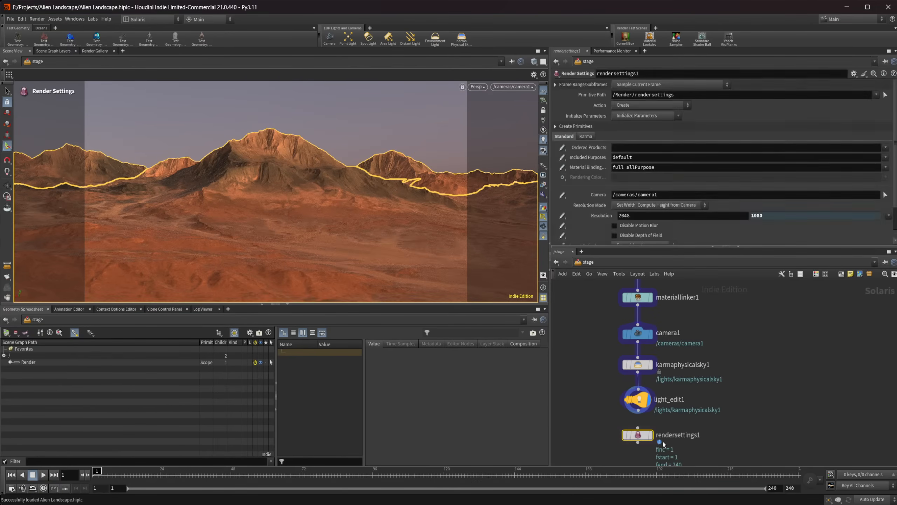
pyautogui.scroll(3, 676, 353)
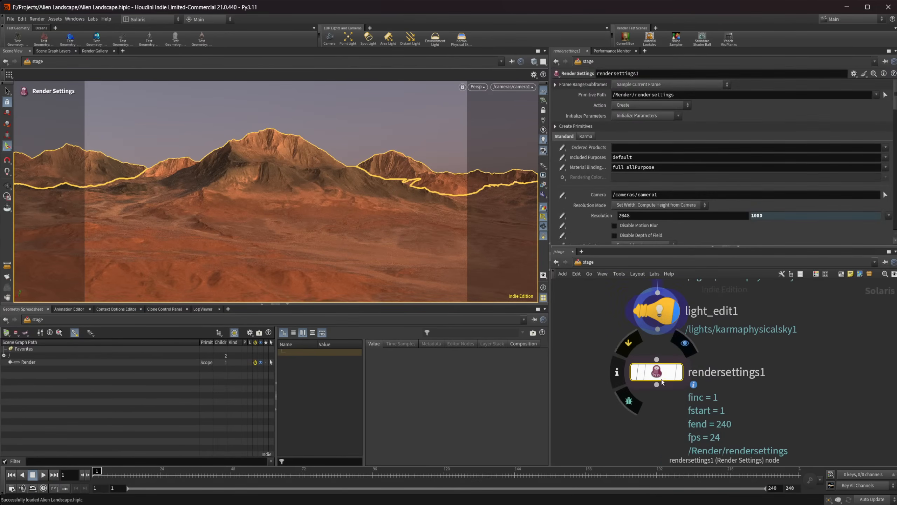
pyautogui.press('Delete')
# Add a Karma Render Settings node below light_edit1 in the stage network.
pyautogui.press('Tab')
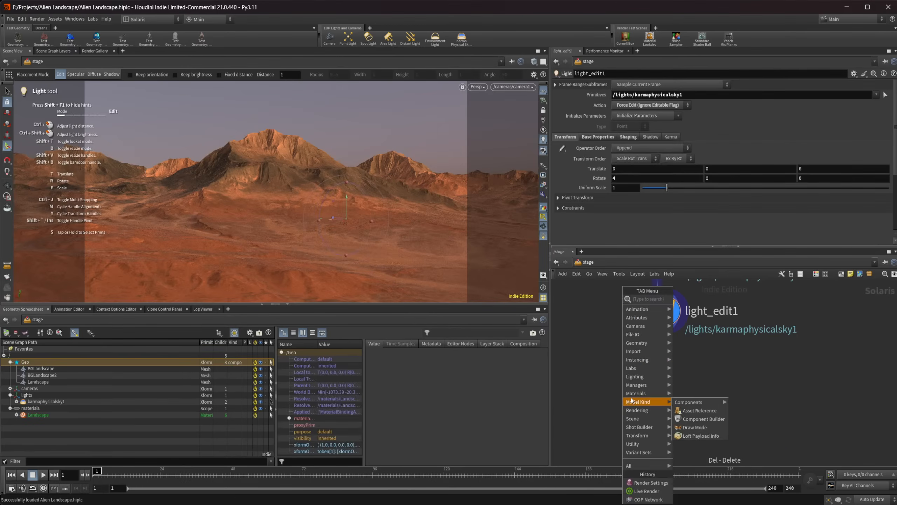
pyautogui.write('kar')
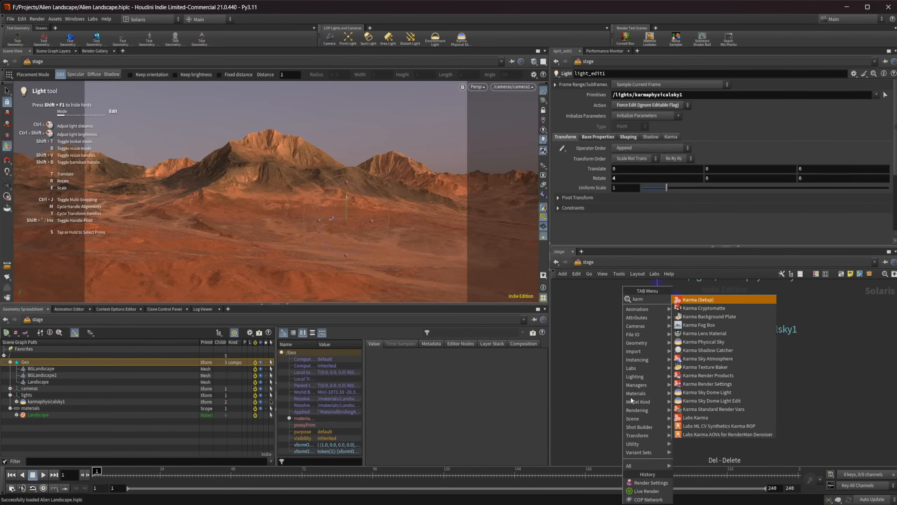
pyautogui.write('m r')
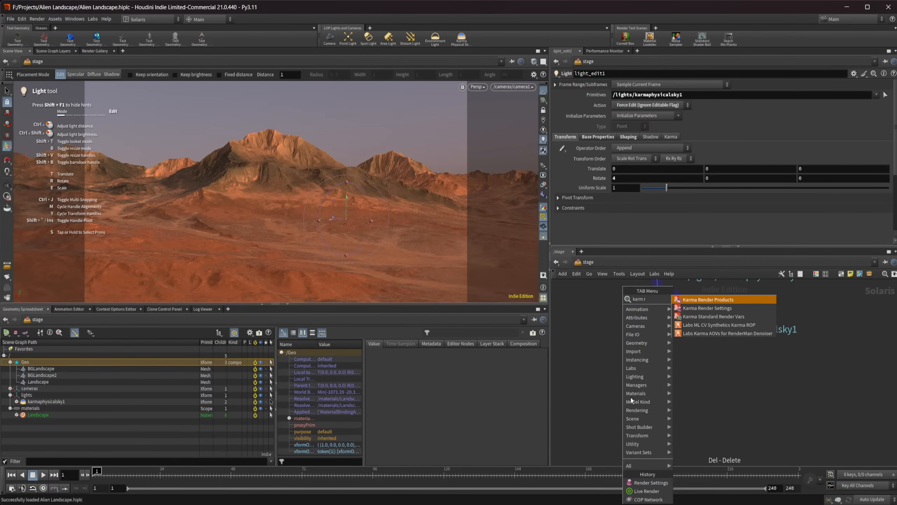
pyautogui.press('Return')
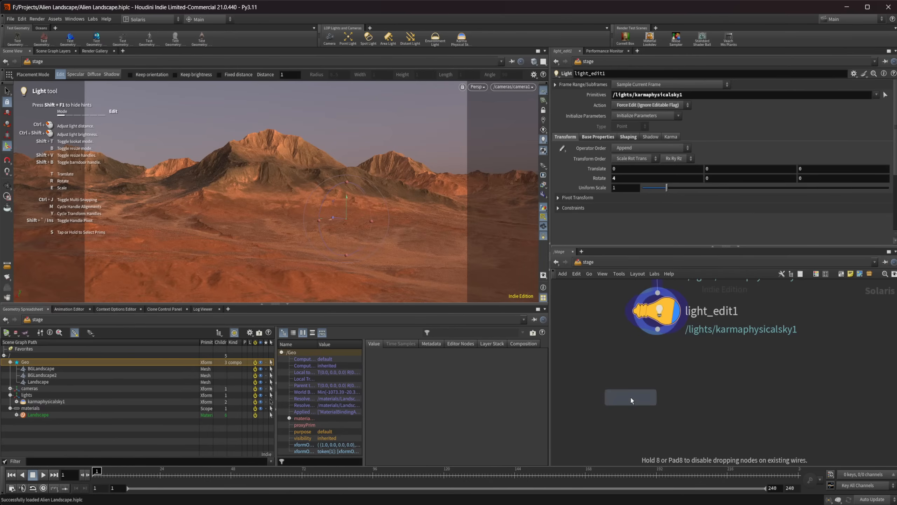
pyautogui.click(631, 395)
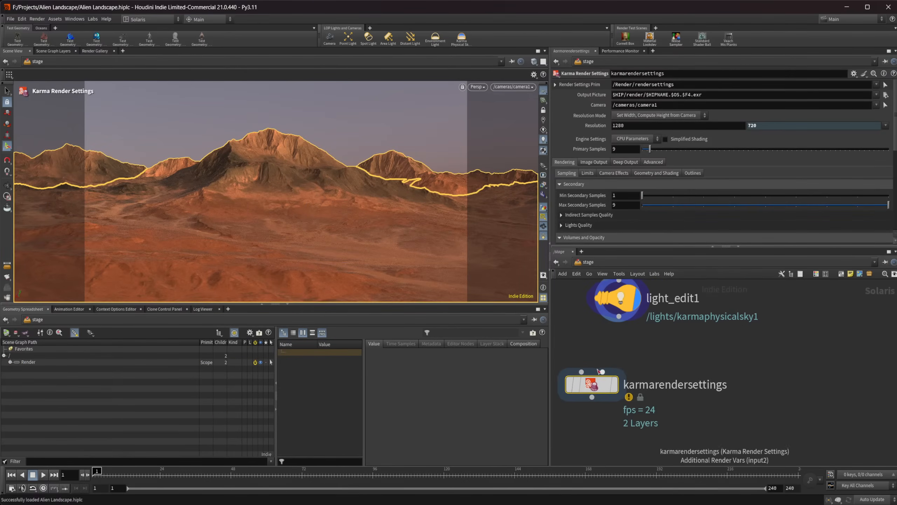
# Add a Karma (Setup) node pair beside the existing karmarendersettings node and dismiss the render kernel tip.
pyautogui.scroll(-3, 619, 406)
pyautogui.press('Tab')
pyautogui.moveTo(717, 389)
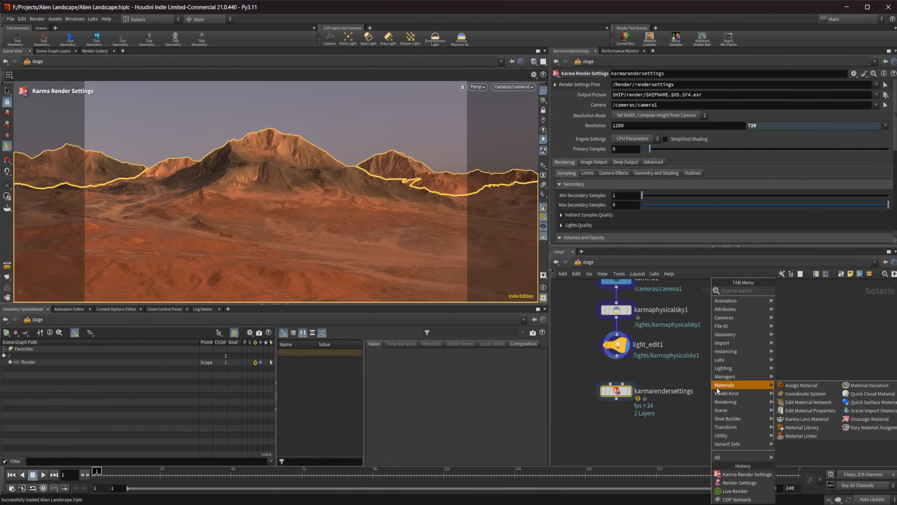
pyautogui.write('karma')
pyautogui.press('Return')
pyautogui.click(716, 386)
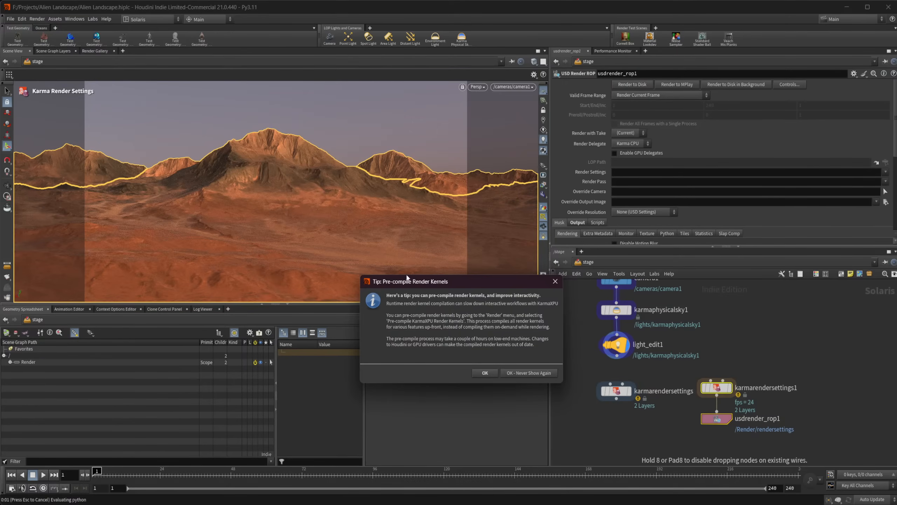
pyautogui.click(558, 284)
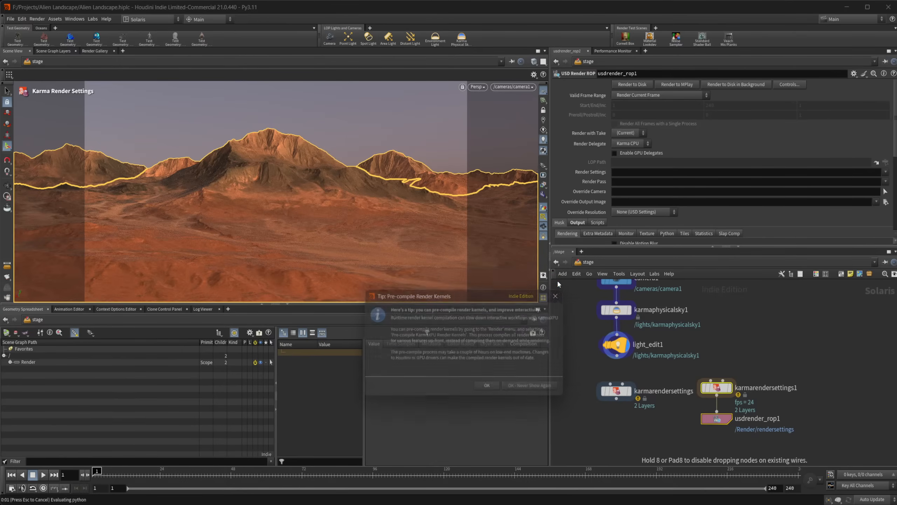
# Find the Pre-compile Karma XPU Render Kernels command without running it.
pyautogui.click(31, 20)
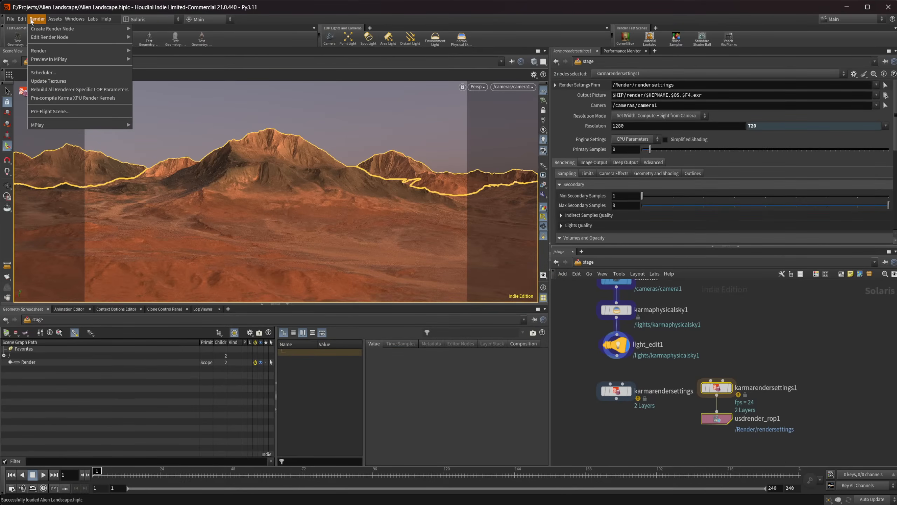
pyautogui.moveTo(45, 53)
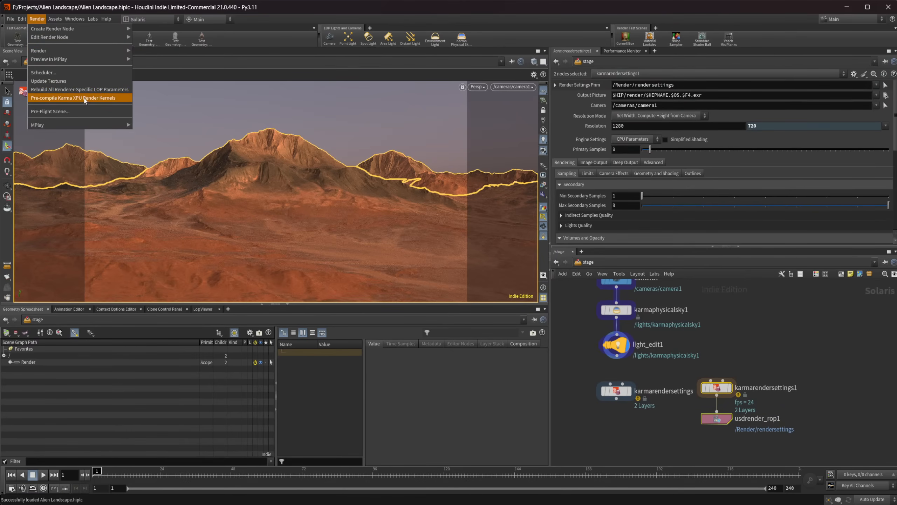
pyautogui.click(699, 324)
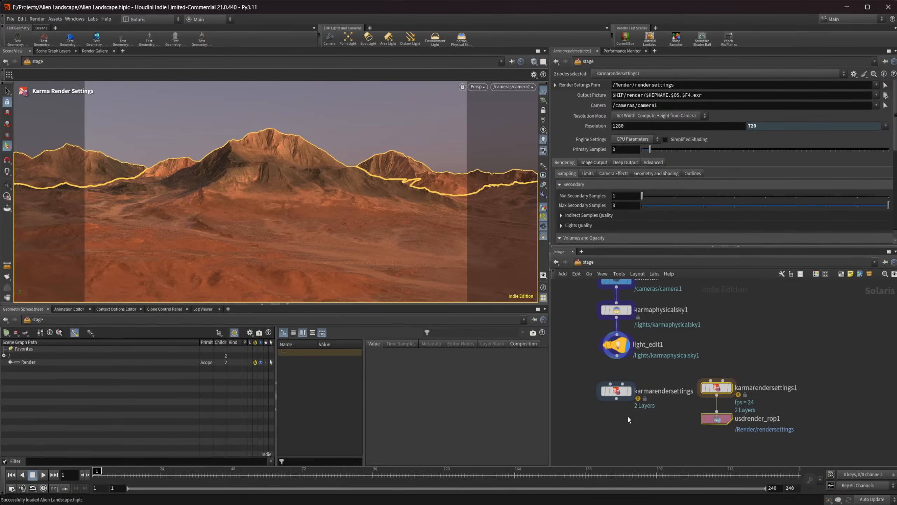
# Replace the standalone karmarendersettings node with the Karma setup pair, wiring karmarendersettings1 below light_edit1 and making it the displayed node.
pyautogui.click(616, 391)
pyautogui.press('Delete')
pyautogui.moveTo(696, 371); pyautogui.dragTo(758, 430)
pyautogui.moveTo(717, 390); pyautogui.dragTo(623, 394)
pyautogui.scroll(1, 616, 362)
pyautogui.moveTo(617, 355); pyautogui.dragTo(616, 396)
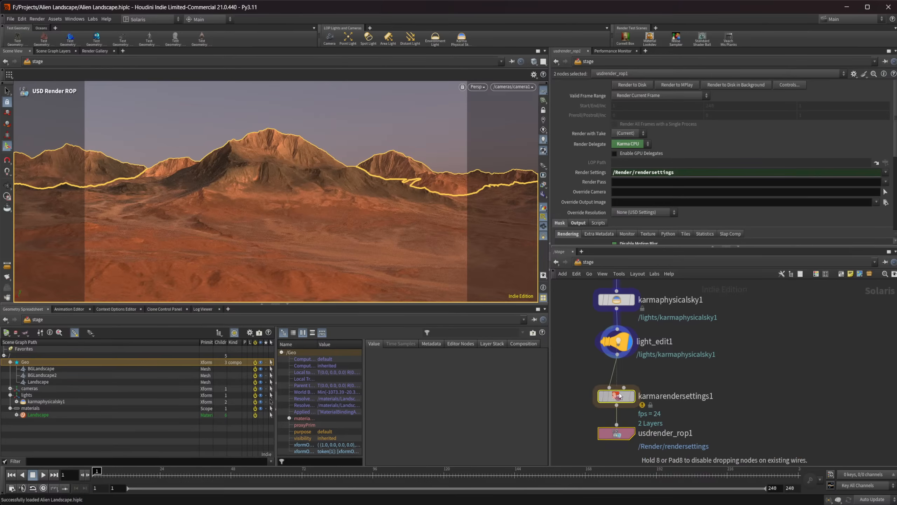
pyautogui.click(617, 396)
pyautogui.click(632, 396)
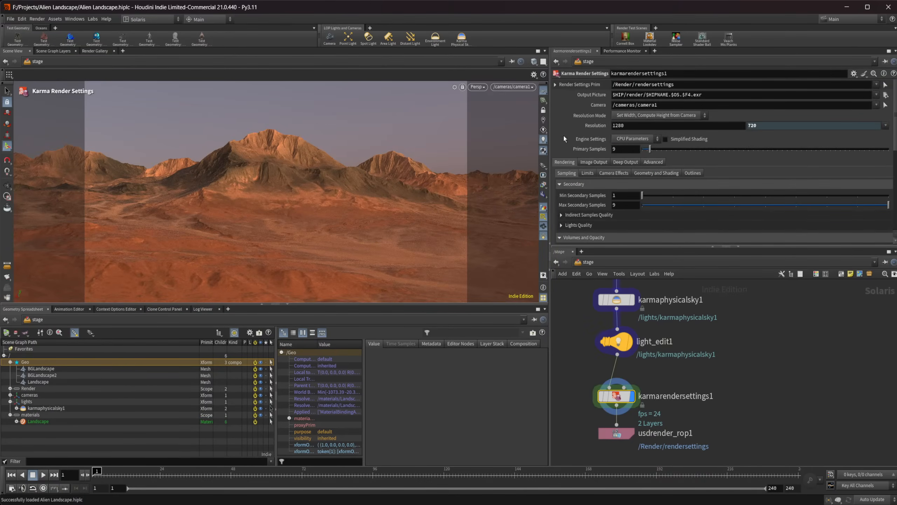
# Compare the viewport renderers by switching between Karma CPU, Karma XPU and Houdini VK, ending on Karma XPU.
pyautogui.click(482, 87)
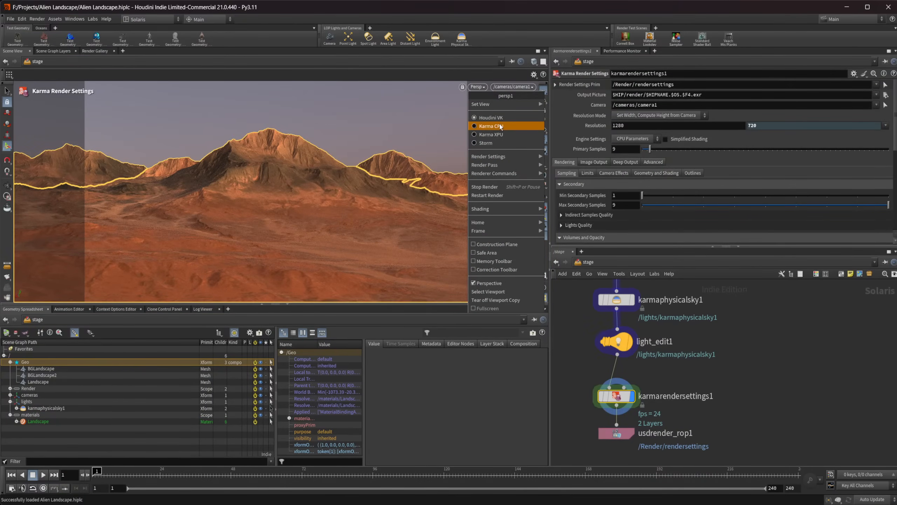
pyautogui.click(491, 126)
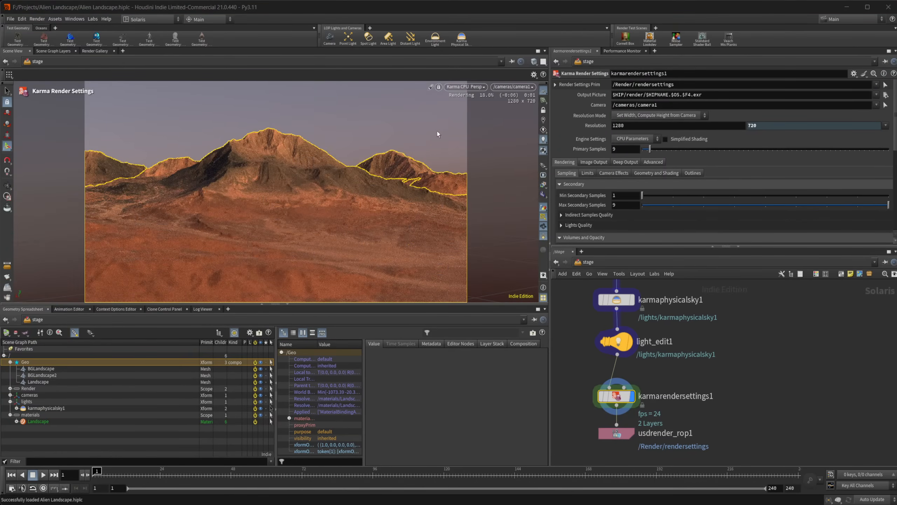
pyautogui.click(471, 88)
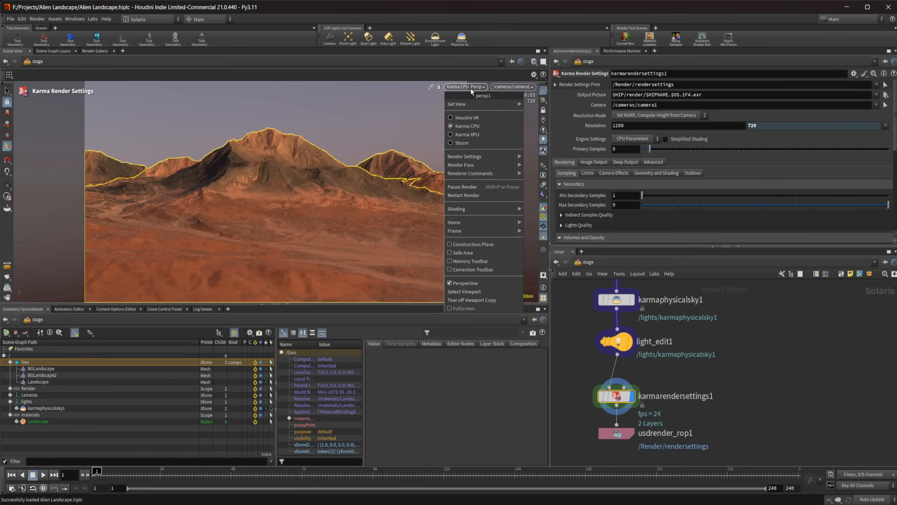
pyautogui.click(471, 137)
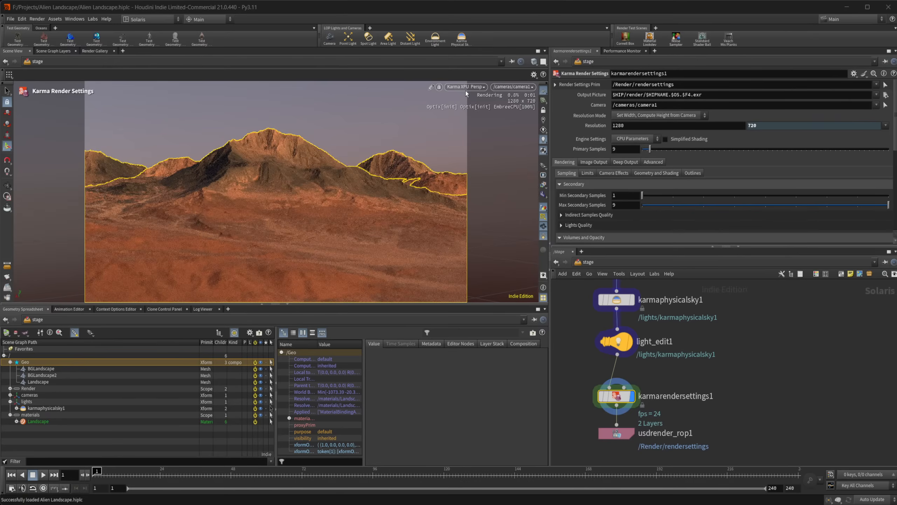
pyautogui.click(467, 89)
pyautogui.click(470, 117)
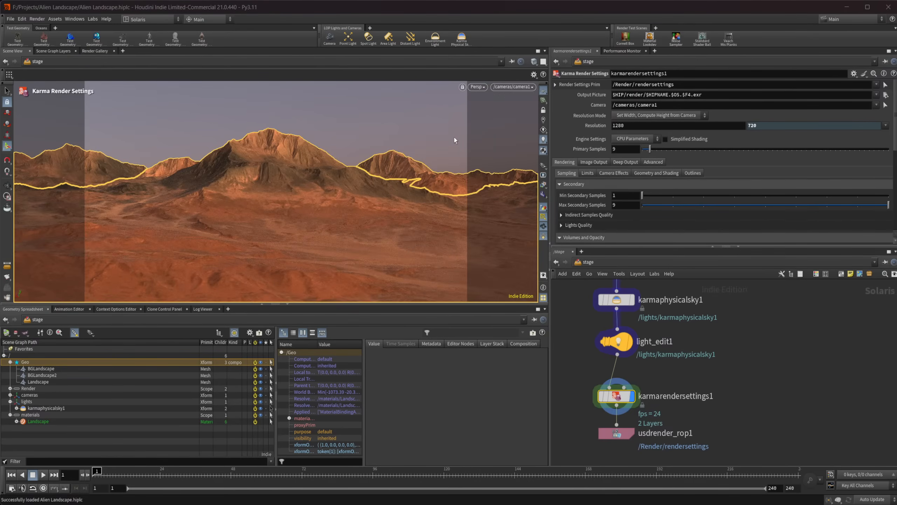
pyautogui.click(483, 89)
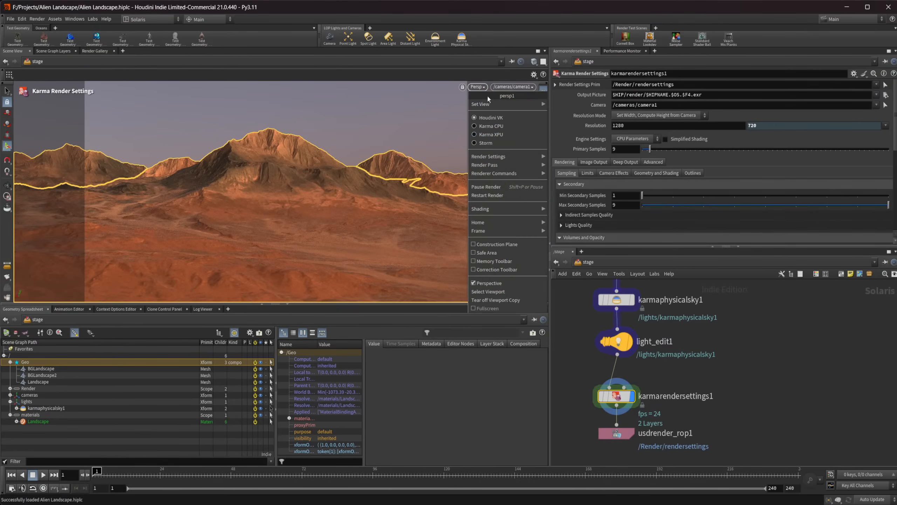
pyautogui.click(507, 134)
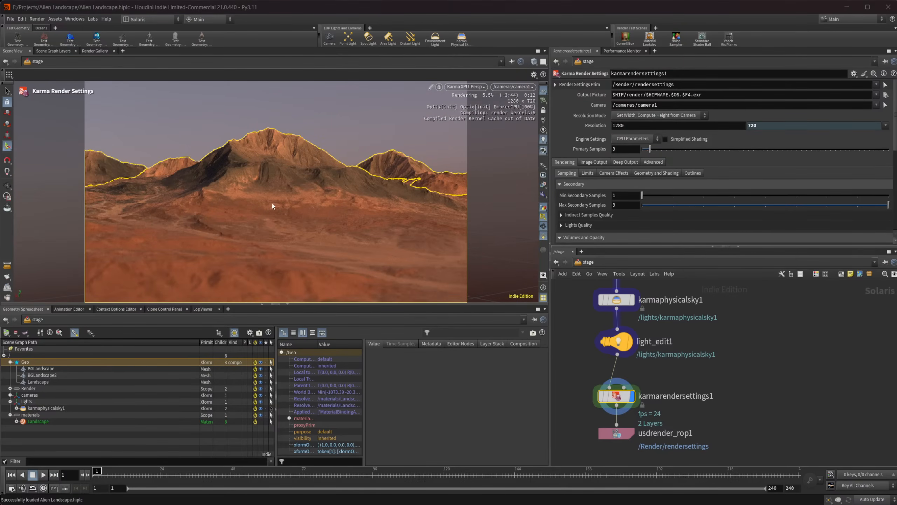
# Open the Landscape material inside materiallibrary1 and duplicate the mtlxtiledimage1 node below the original.
pyautogui.scroll(-3, 679, 327)
pyautogui.moveTo(671, 296); pyautogui.dragTo(689, 410, button='middle')
pyautogui.scroll(3, 678, 356)
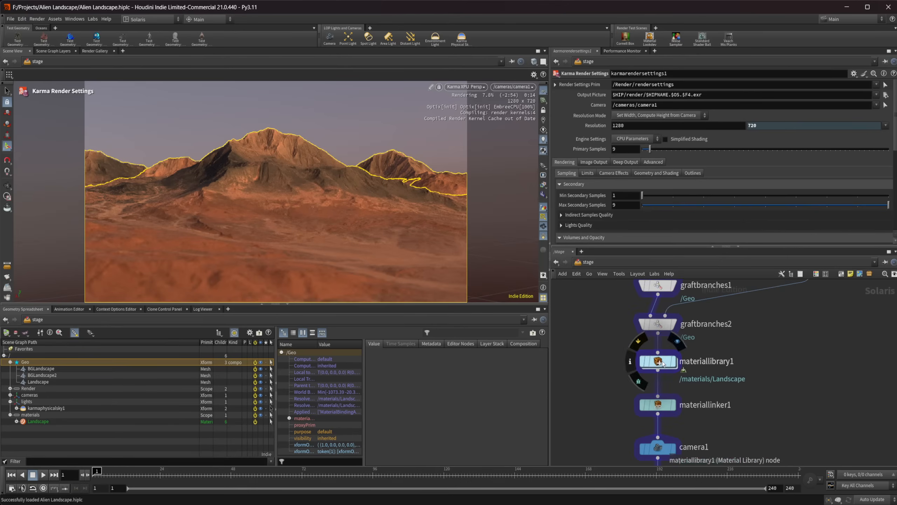
pyautogui.doubleClick(658, 362)
pyautogui.doubleClick(717, 366)
pyautogui.click(627, 365)
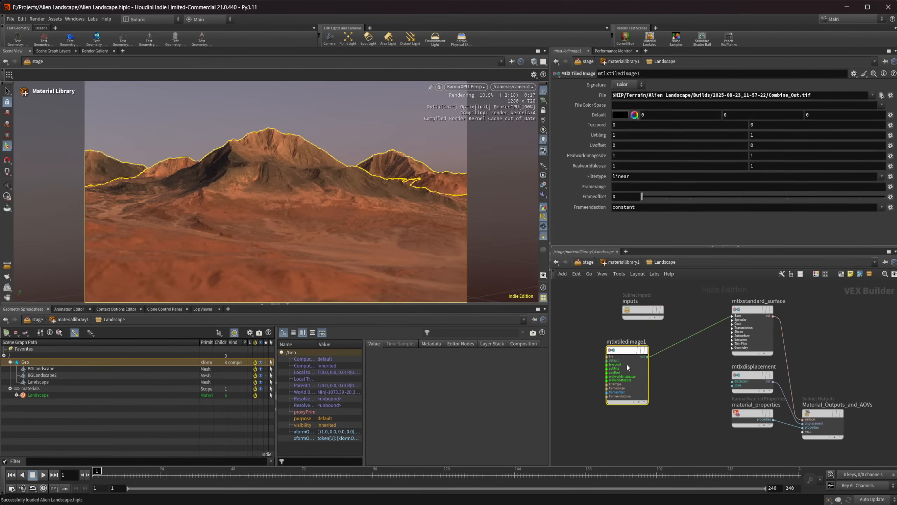
pyautogui.moveTo(638, 400); pyautogui.dragTo(624, 355, button='middle')
pyautogui.keyDown('alt'); pyautogui.moveTo(614, 306); pyautogui.dragTo(614, 392); pyautogui.keyUp('alt')
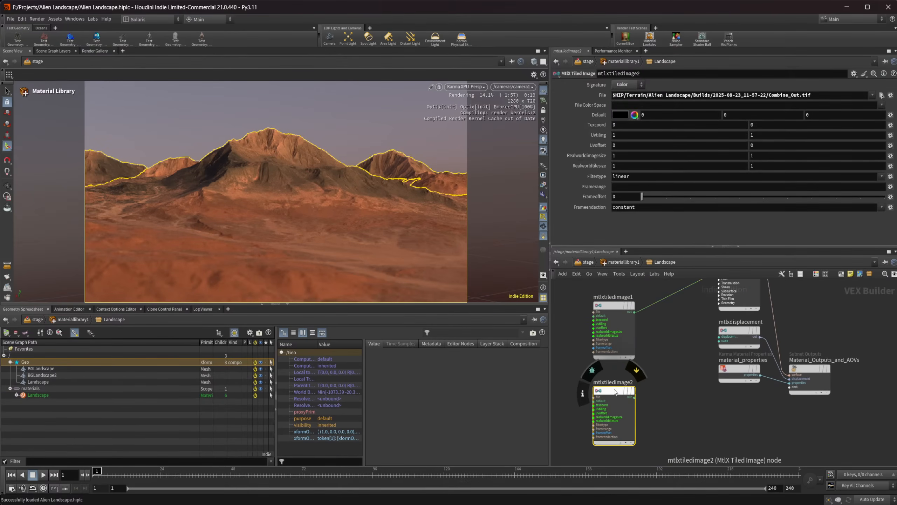
# Set mtlxtiledimage2's file to BaseColor_Out.tif.rat from the 2025-08-26_10-45-01 build folder of Alien Landscape Color Var.
pyautogui.click(882, 96)
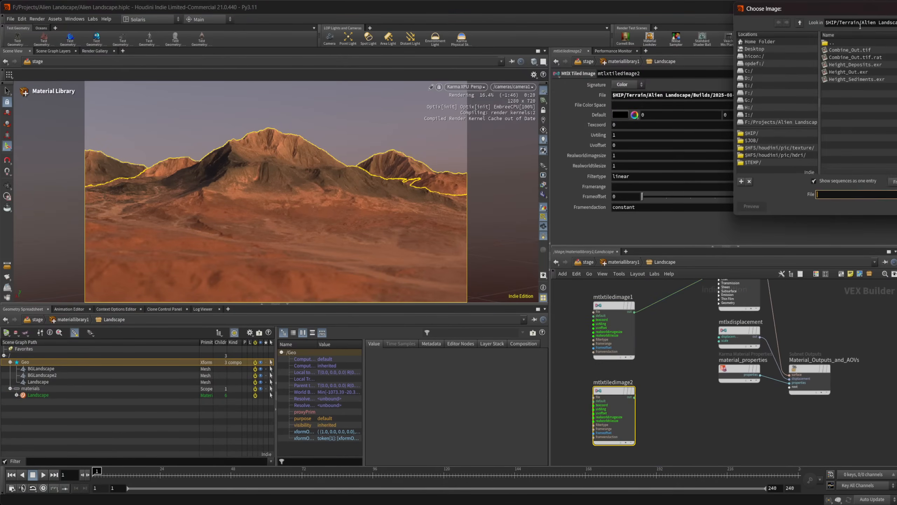
pyautogui.moveTo(629, 112); pyautogui.dragTo(547, 154)
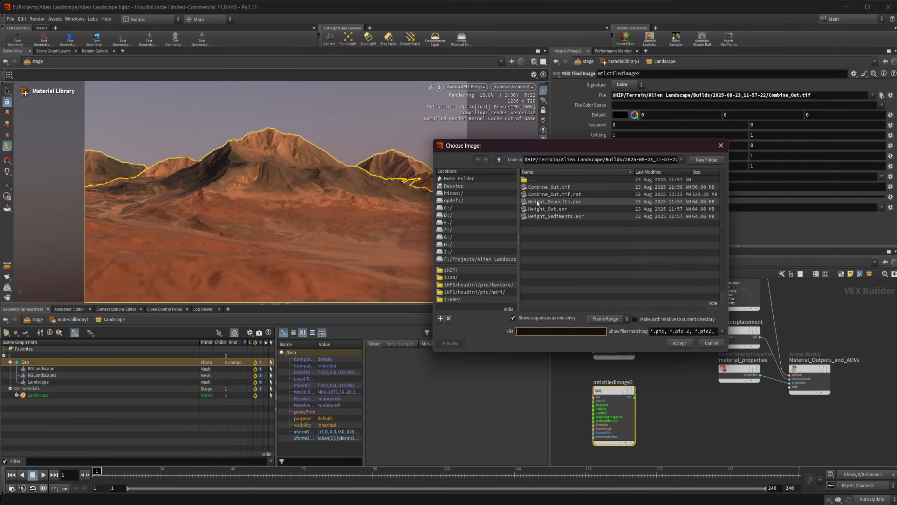
pyautogui.click(498, 161)
pyautogui.click(499, 161)
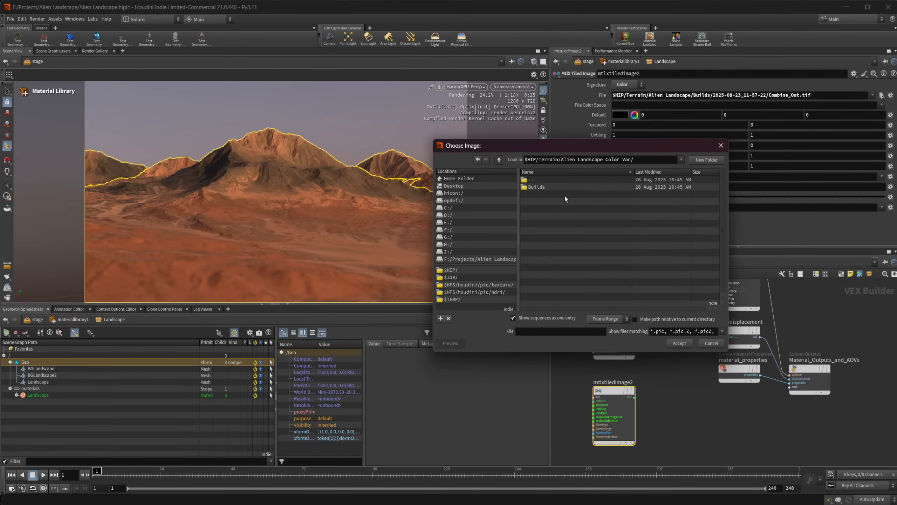
pyautogui.doubleClick(539, 186)
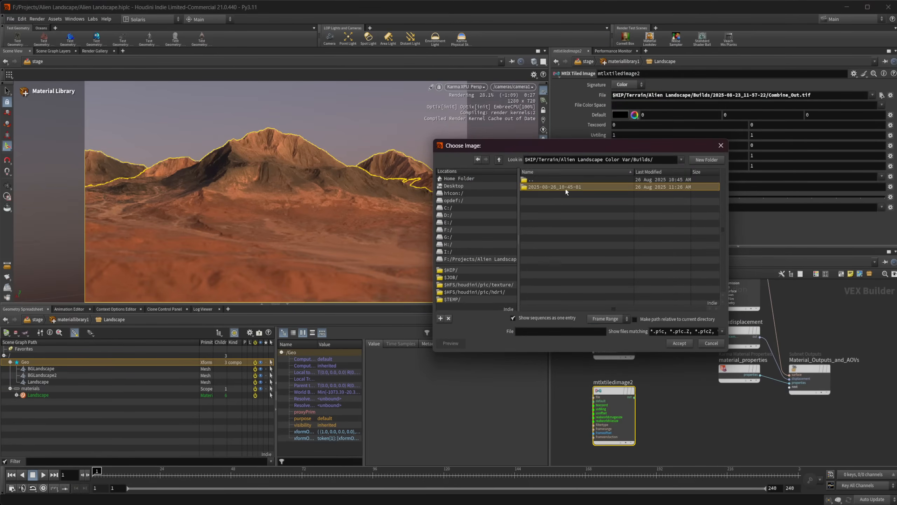
pyautogui.doubleClick(572, 187)
pyautogui.click(565, 194)
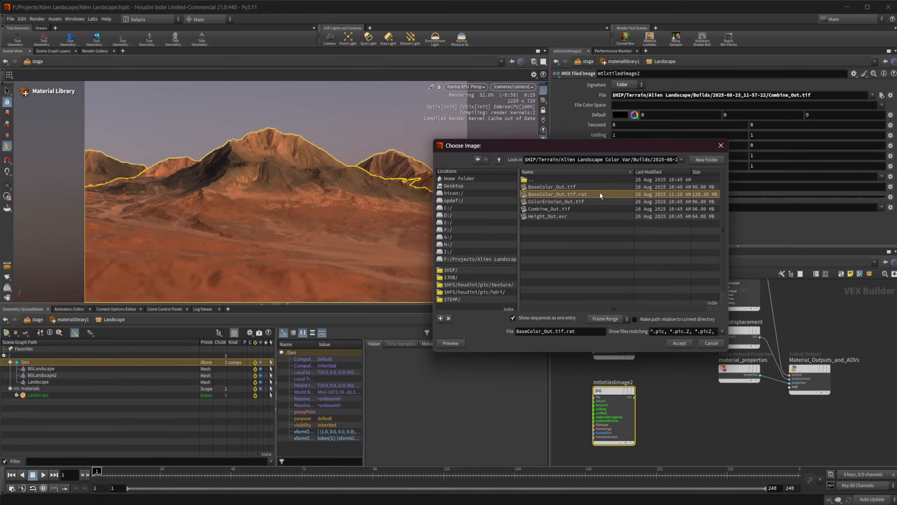
pyautogui.click(688, 343)
# Connect mtlxtiledimage2 to the Base Color input of mtlxstandard_surface and return the viewport renderer to Houdini VK.
pyautogui.moveTo(626, 400)
pyautogui.mouseDown()
pyautogui.moveTo(639, 377)
pyautogui.moveTo(622, 390)
pyautogui.mouseUp()
pyautogui.click(629, 386)
pyautogui.moveTo(682, 322); pyautogui.dragTo(645, 390, button='middle')
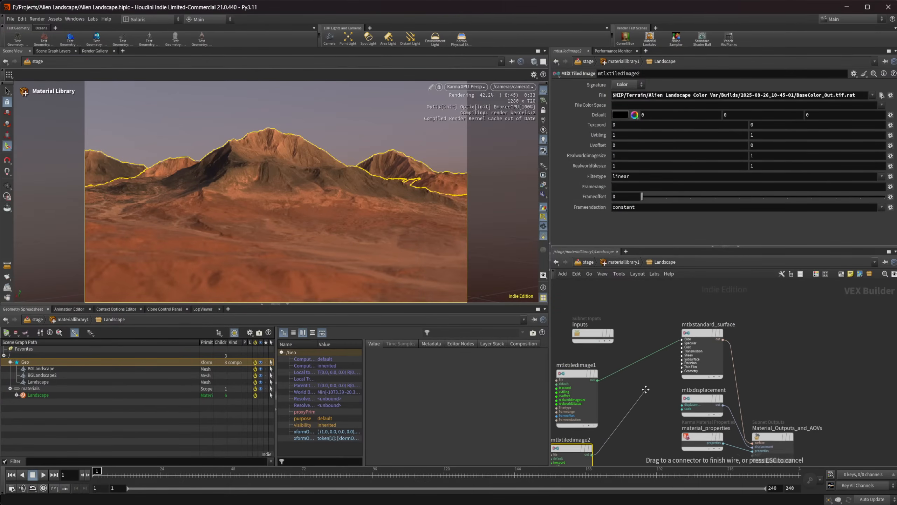
pyautogui.click(674, 338)
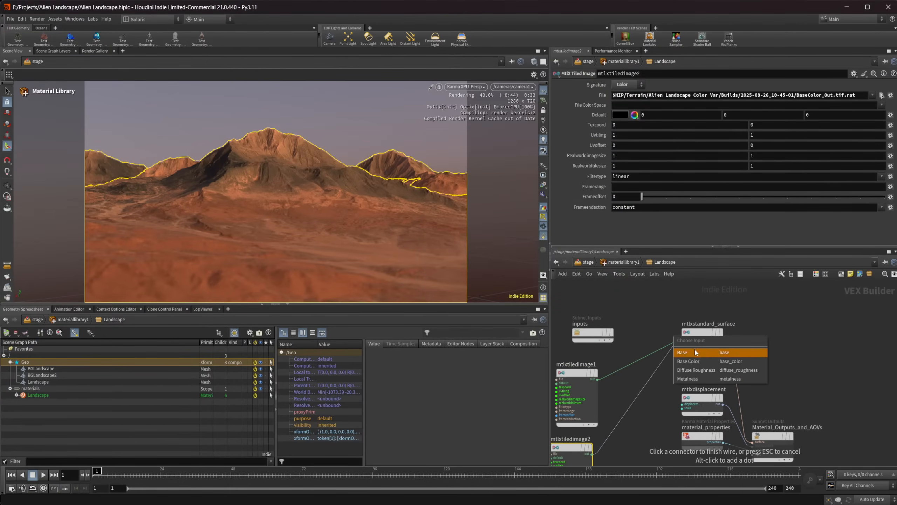
pyautogui.click(723, 361)
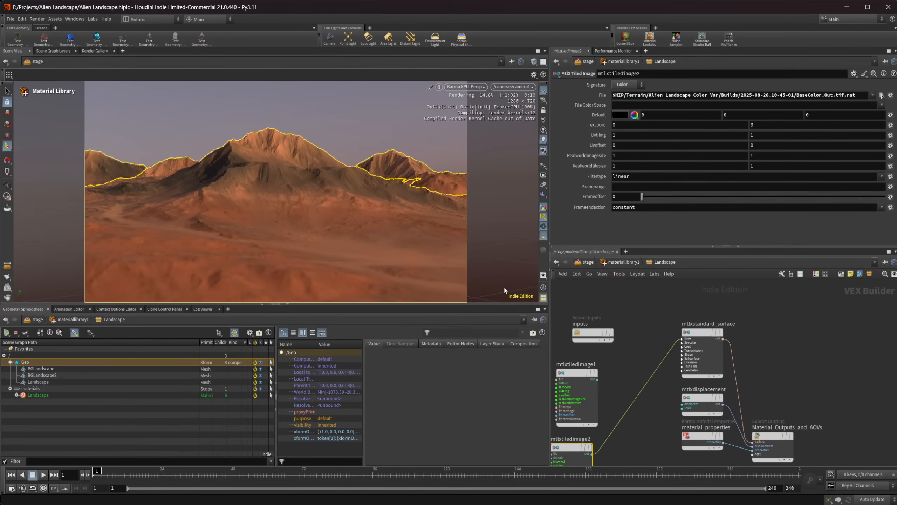
pyautogui.moveTo(641, 374); pyautogui.dragTo(657, 367, button='middle')
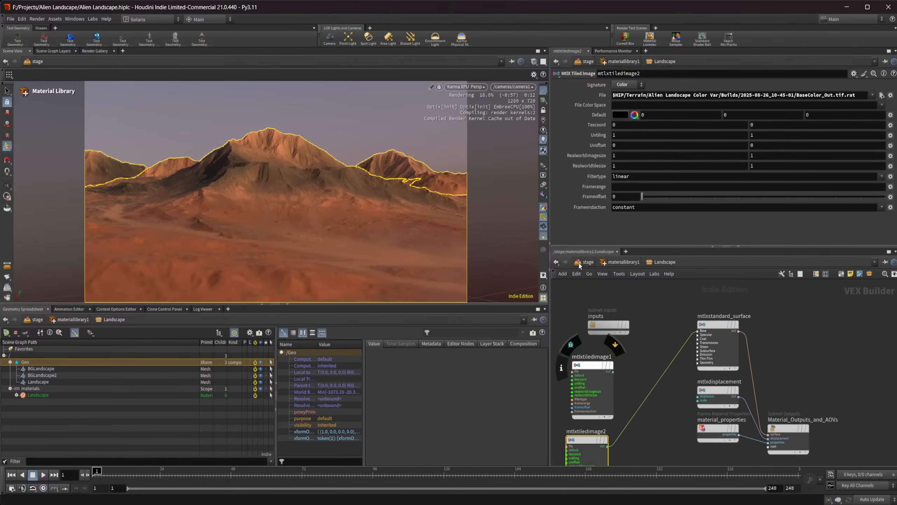
pyautogui.click(472, 89)
pyautogui.click(478, 118)
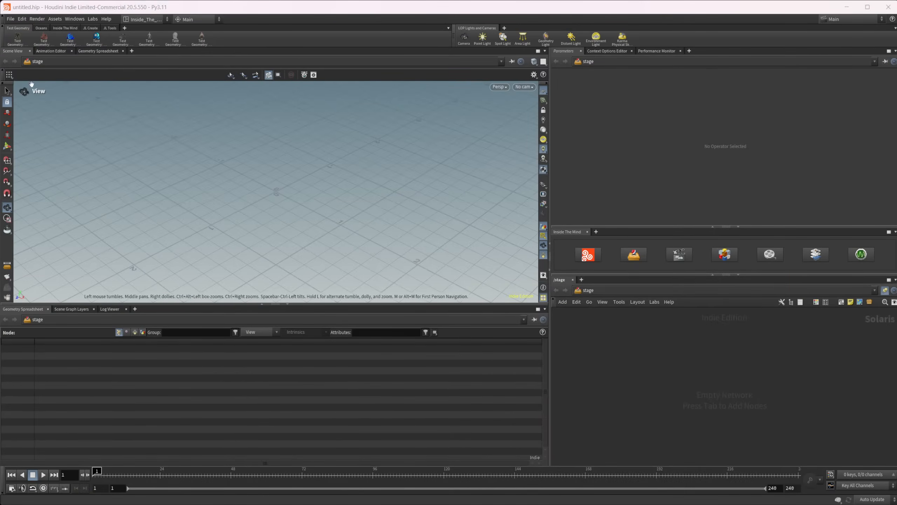
# Switch to the Houdini 20.5.550 window and open the recent project Alien Landscape.hiplc.
pyautogui.click(10, 20)
pyautogui.moveTo(49, 46)
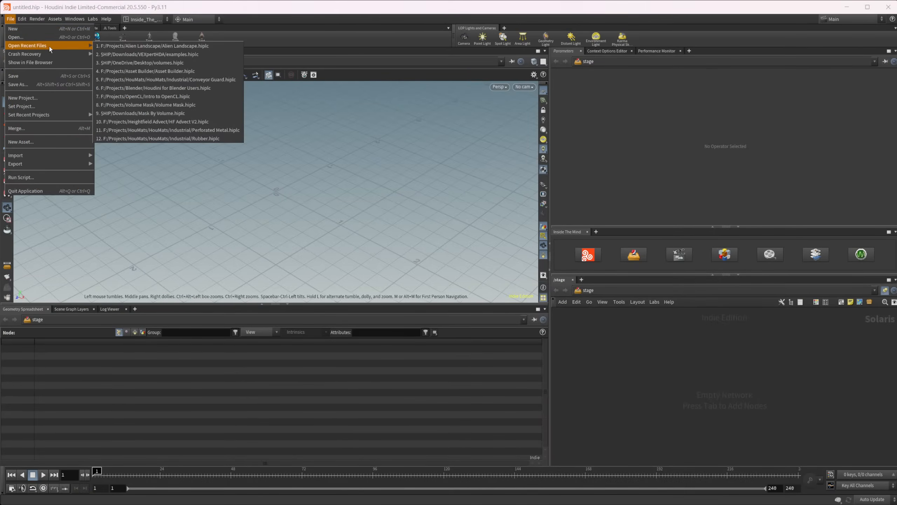
pyautogui.click(125, 46)
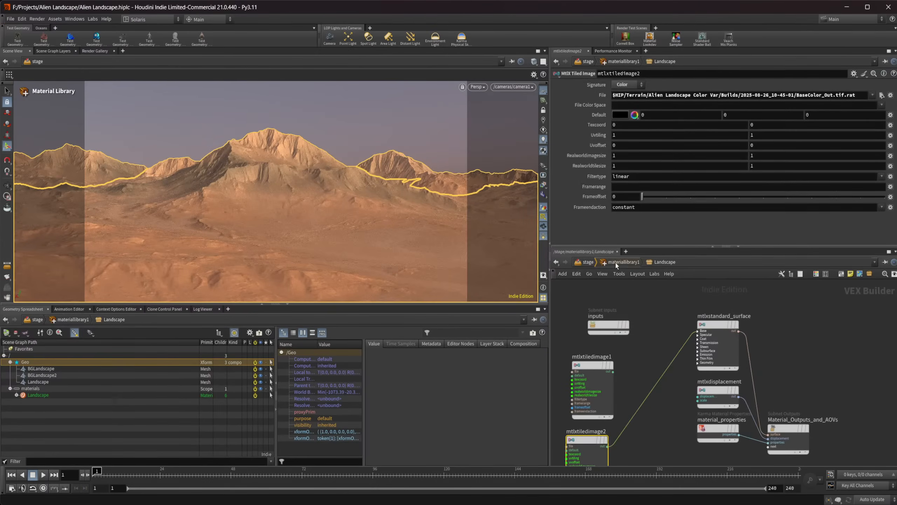
# Return to the stage network in Houdini 21 and add a Live Render node beside the main node chain.
pyautogui.click(617, 265)
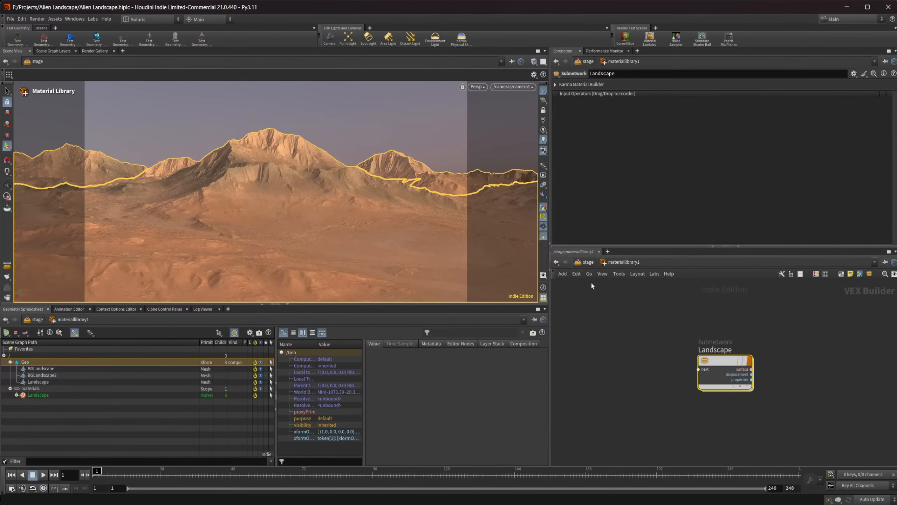
pyautogui.click(588, 262)
pyautogui.moveTo(766, 459); pyautogui.dragTo(718, 411, button='middle')
pyautogui.press('Tab')
pyautogui.write('cop')
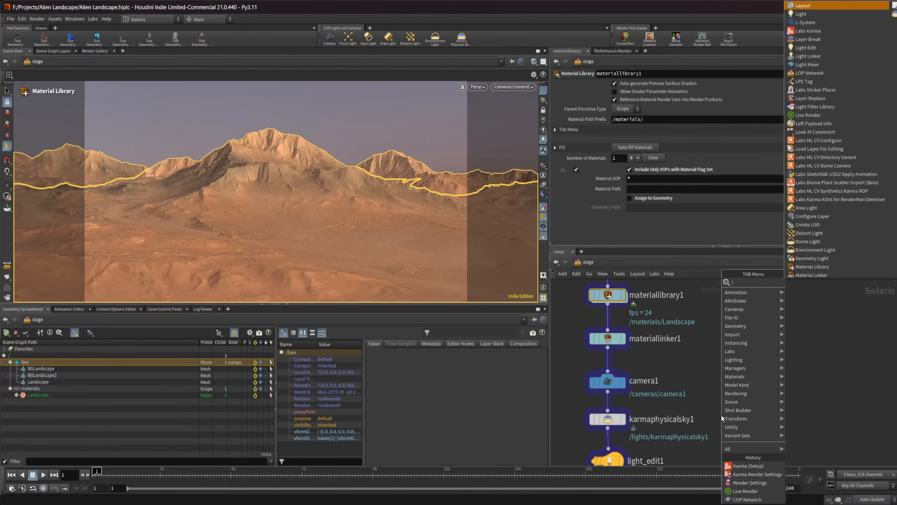
pyautogui.press('Return')
pyautogui.click(722, 419)
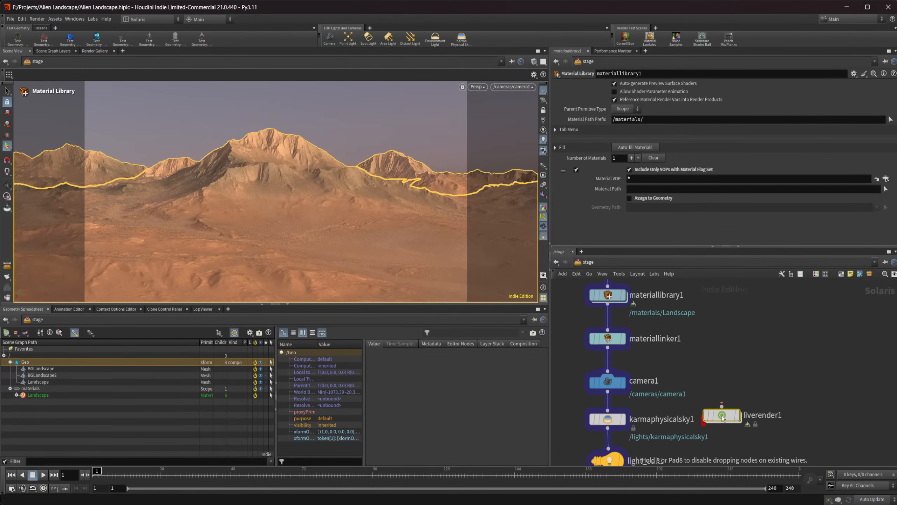
# Wire the Live Render node to karmarendersettings1 and set its Render Settings to /Render/rendersettings and its Render Delegate to Karma XPU.
pyautogui.moveTo(733, 311); pyautogui.dragTo(718, 428)
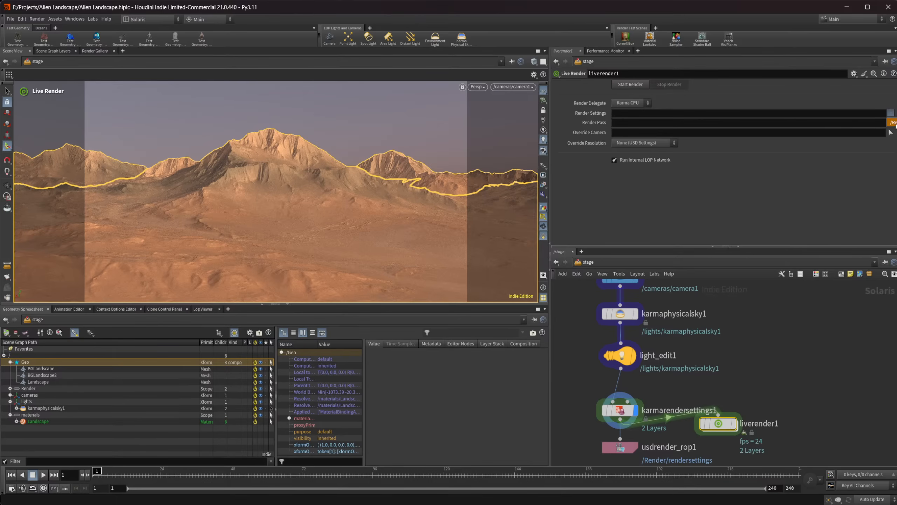
pyautogui.click(890, 113)
pyautogui.click(635, 102)
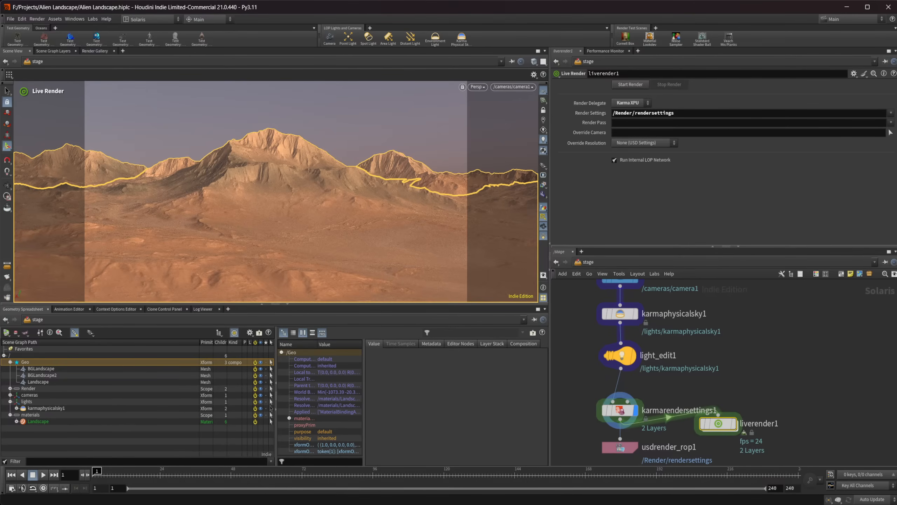
# Switch to the browser and read the Live rendering in Solaris guide from the Render Gallery section through the Live Render LOP section.
pyautogui.hotkey('alt', 'Tab')
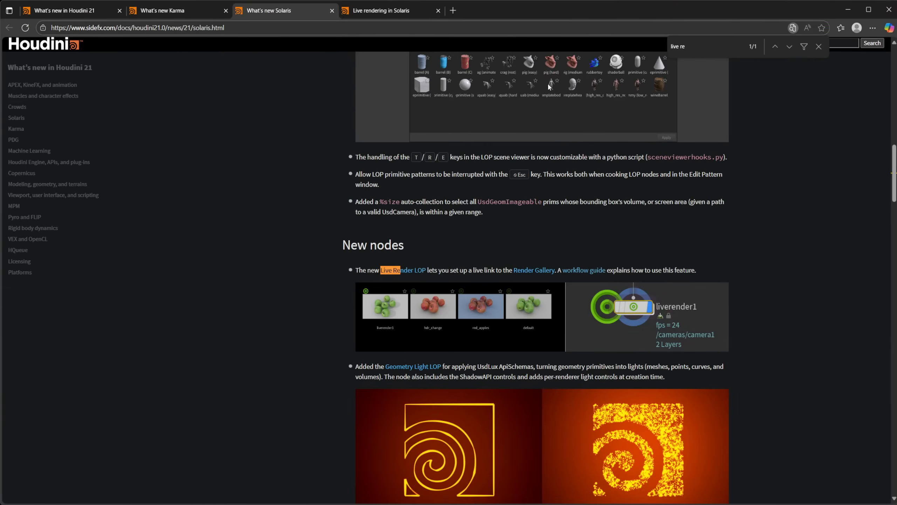
pyautogui.click(374, 11)
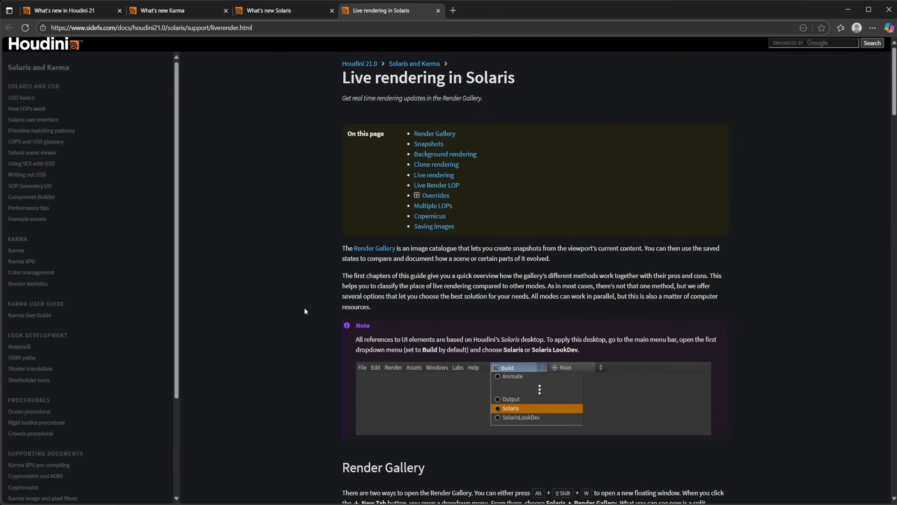
pyautogui.scroll(-8, 306, 310)
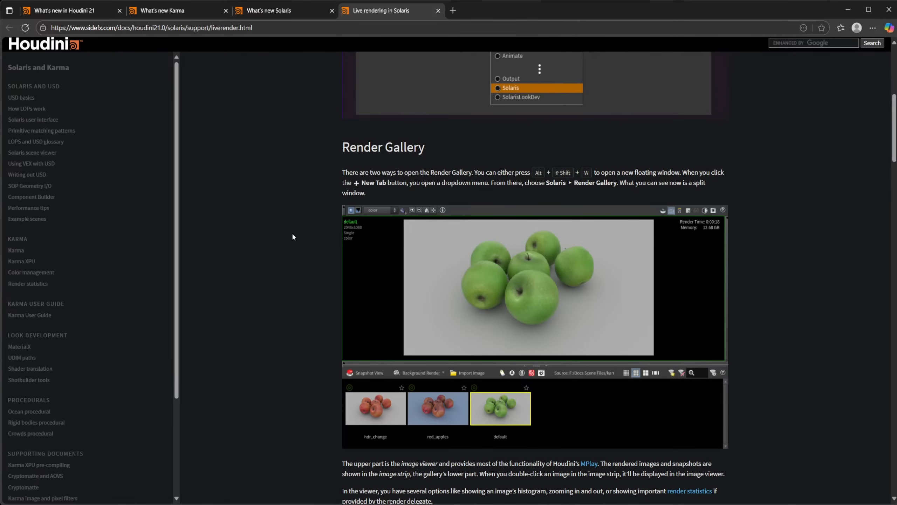
pyautogui.scroll(-3, 293, 237)
pyautogui.scroll(3, 300, 237)
pyautogui.scroll(-10, 302, 237)
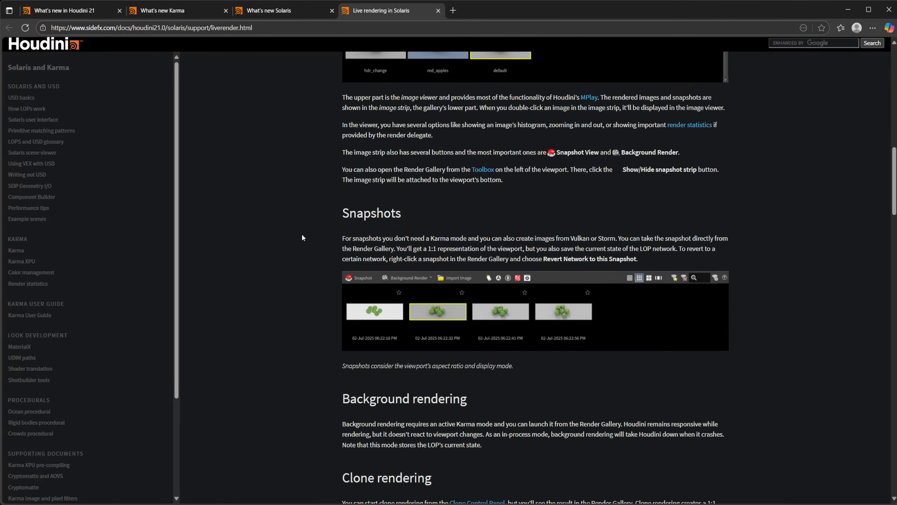
pyautogui.scroll(-9, 302, 237)
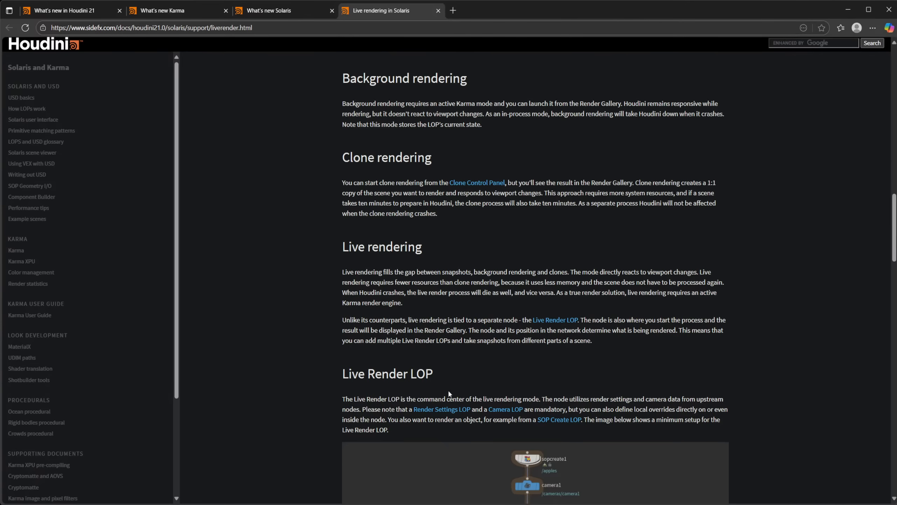
pyautogui.scroll(-2, 313, 374)
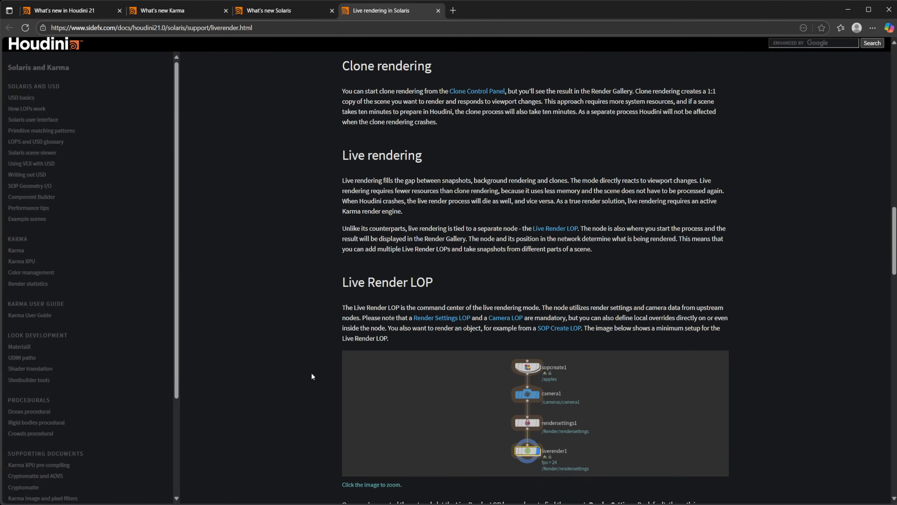
pyautogui.scroll(-3, 314, 374)
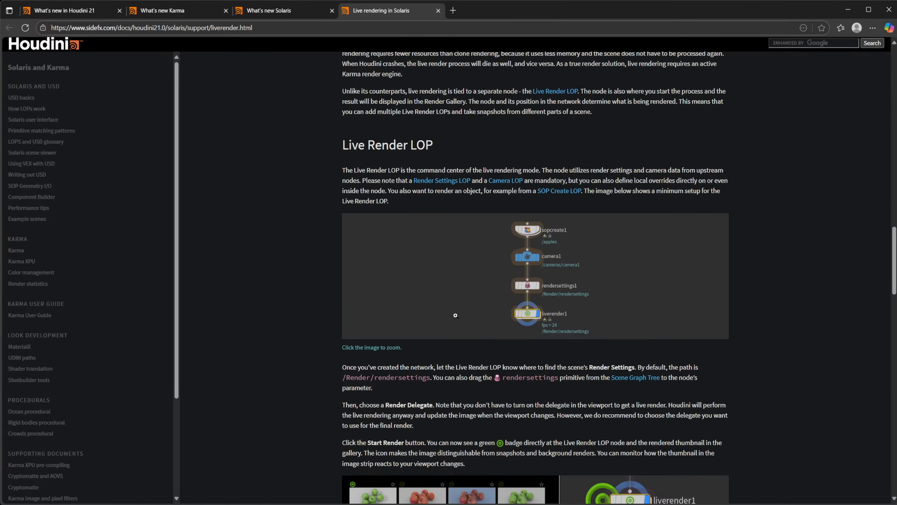
pyautogui.scroll(-2, 456, 316)
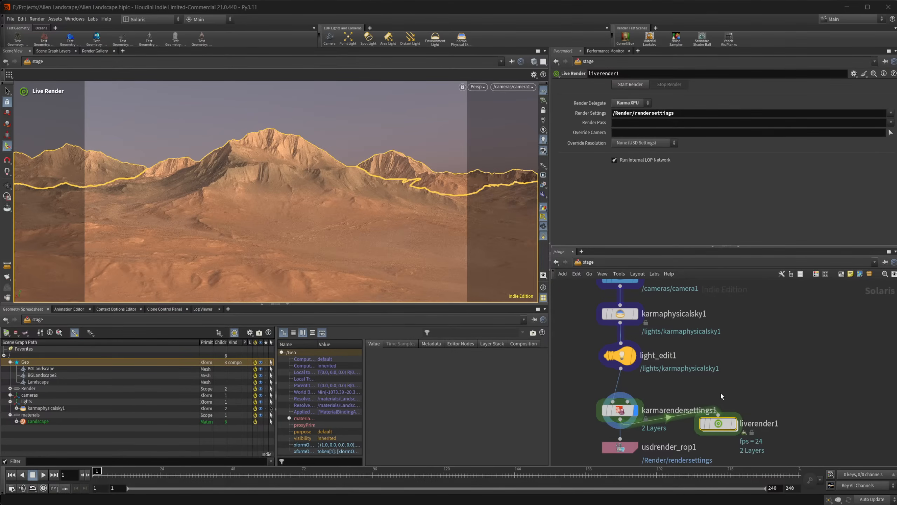
# Open a new floating panel containing a Render Gallery, place it over the viewport and widen it.
pyautogui.moveTo(764, 411); pyautogui.dragTo(752, 380, button='middle')
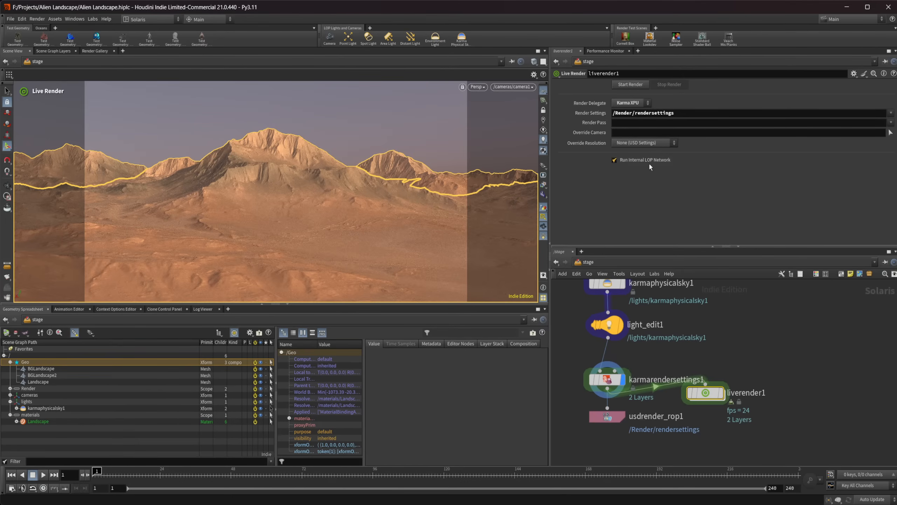
pyautogui.click(228, 308)
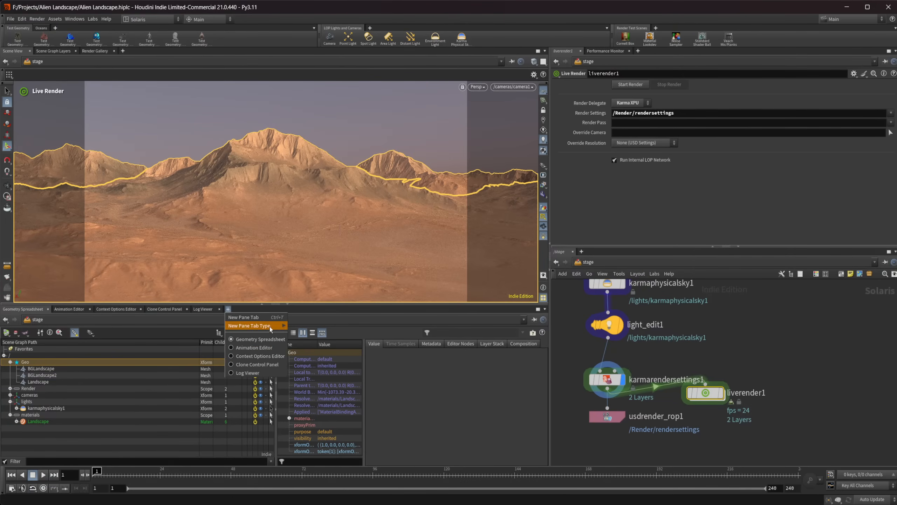
pyautogui.moveTo(254, 325)
pyautogui.click(436, 419)
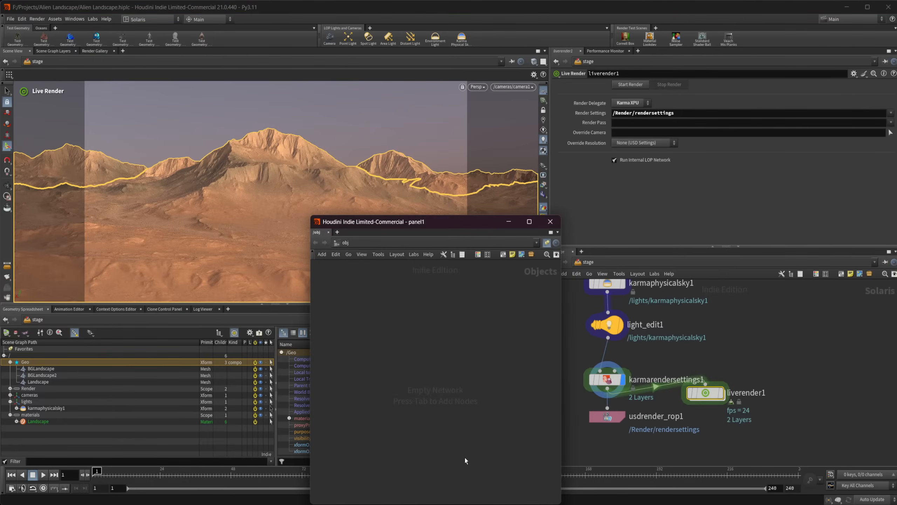
pyautogui.click(337, 232)
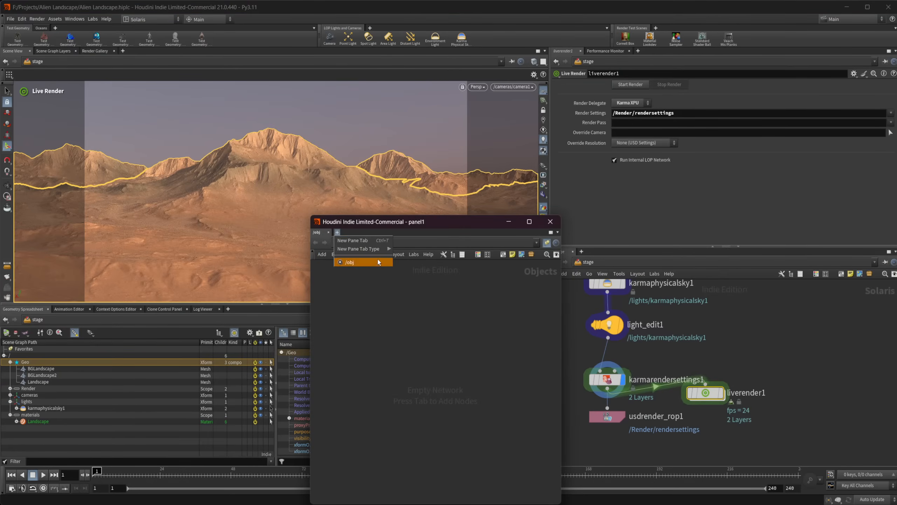
pyautogui.moveTo(361, 249)
pyautogui.moveTo(416, 375)
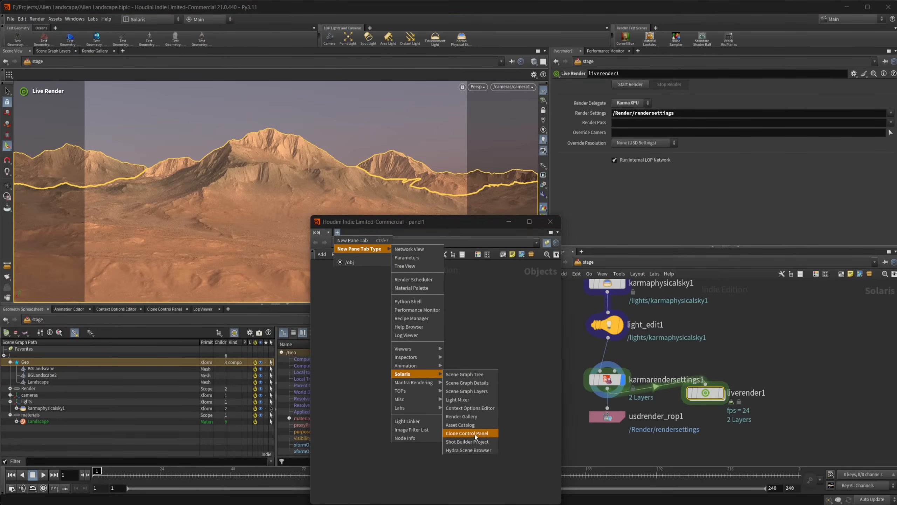
pyautogui.click(459, 416)
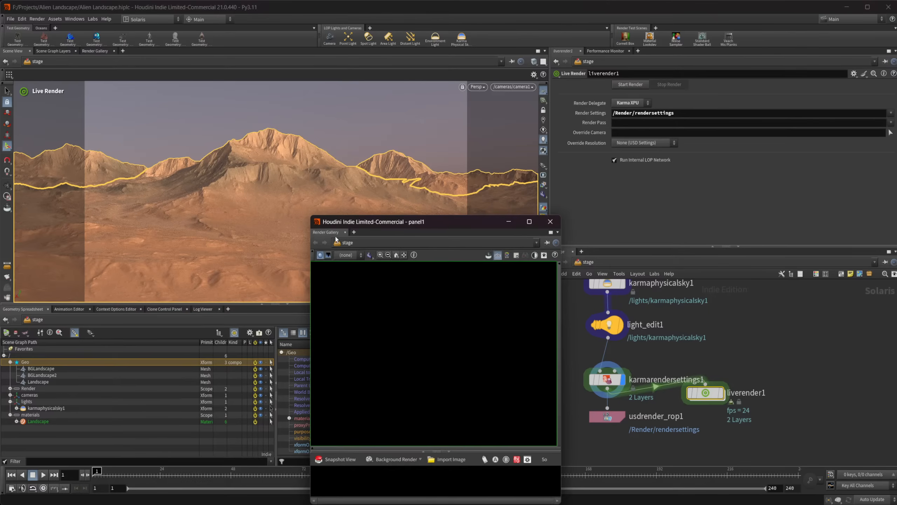
pyautogui.moveTo(392, 223); pyautogui.dragTo(251, 131)
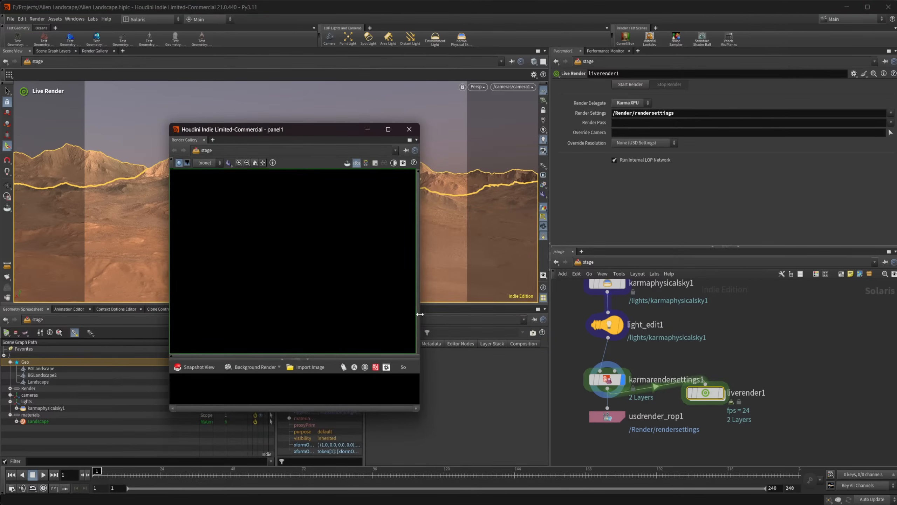
pyautogui.moveTo(420, 314); pyautogui.dragTo(535, 313)
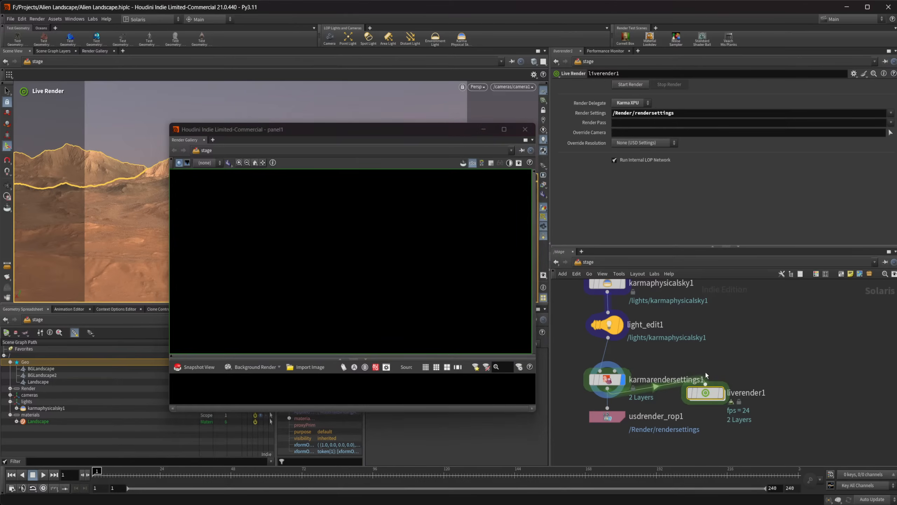
# Start the live render on liverender1, display it in the Render Gallery and move the gallery window clear of the viewport.
pyautogui.click(630, 85)
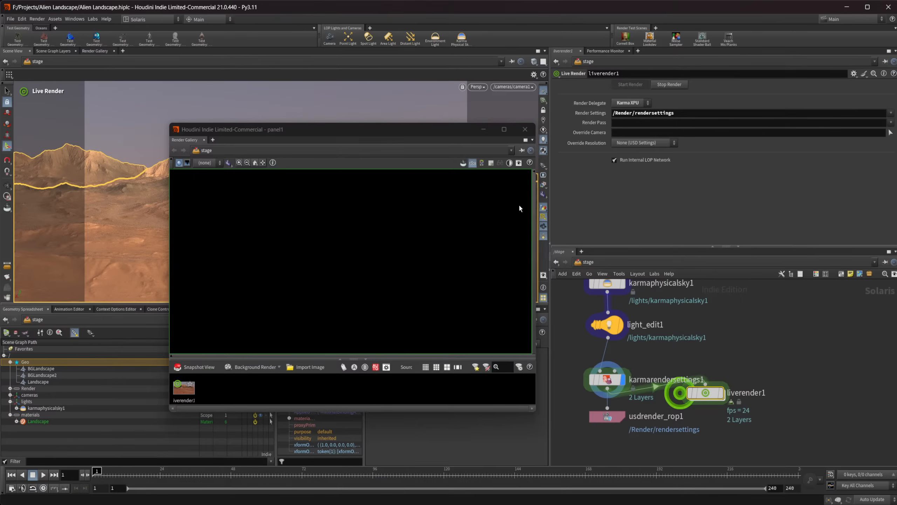
pyautogui.doubleClick(184, 389)
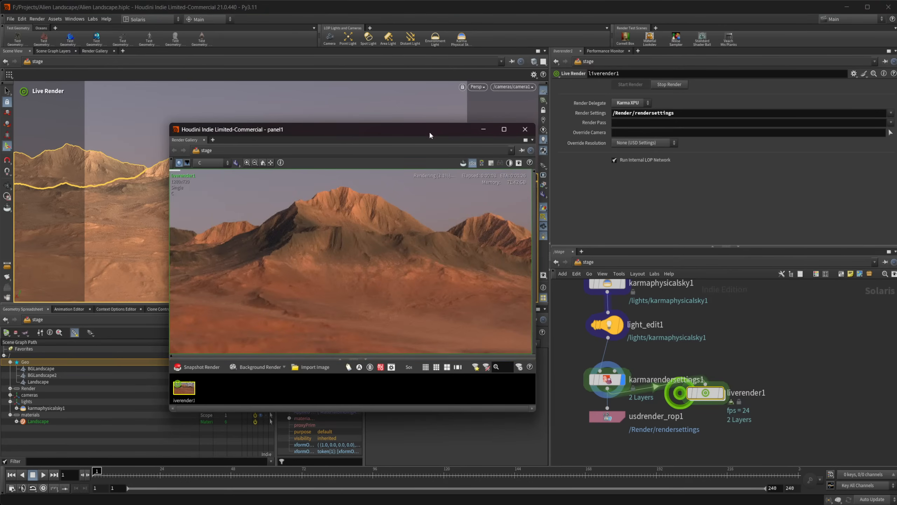
pyautogui.moveTo(419, 128); pyautogui.dragTo(730, 187)
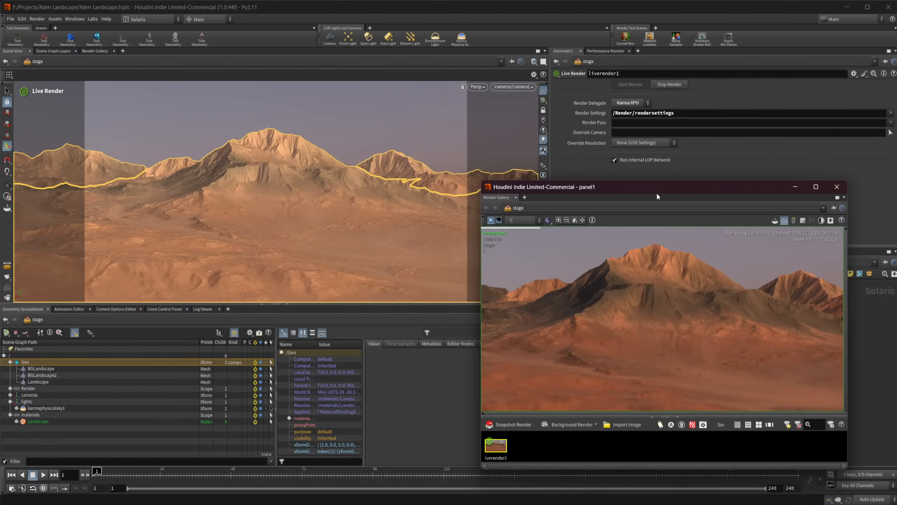
pyautogui.moveTo(656, 193); pyautogui.dragTo(255, 151)
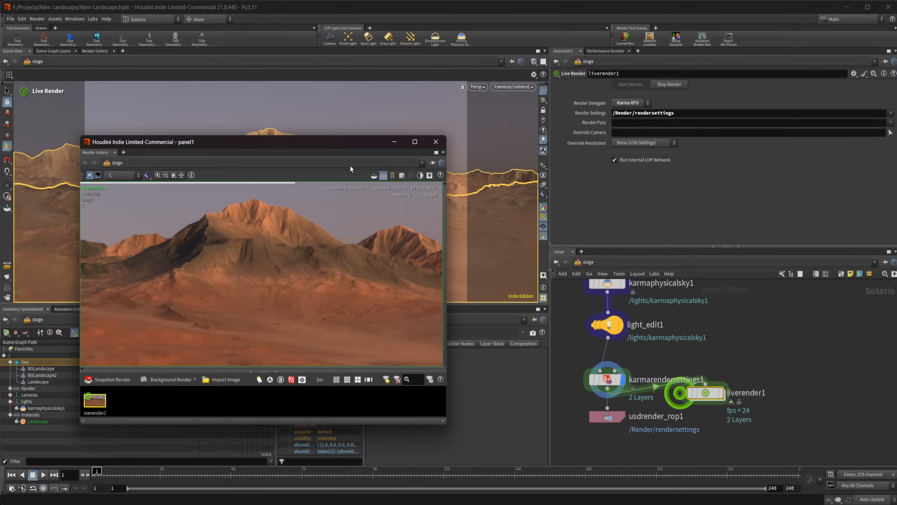
pyautogui.click(478, 88)
pyautogui.click(478, 87)
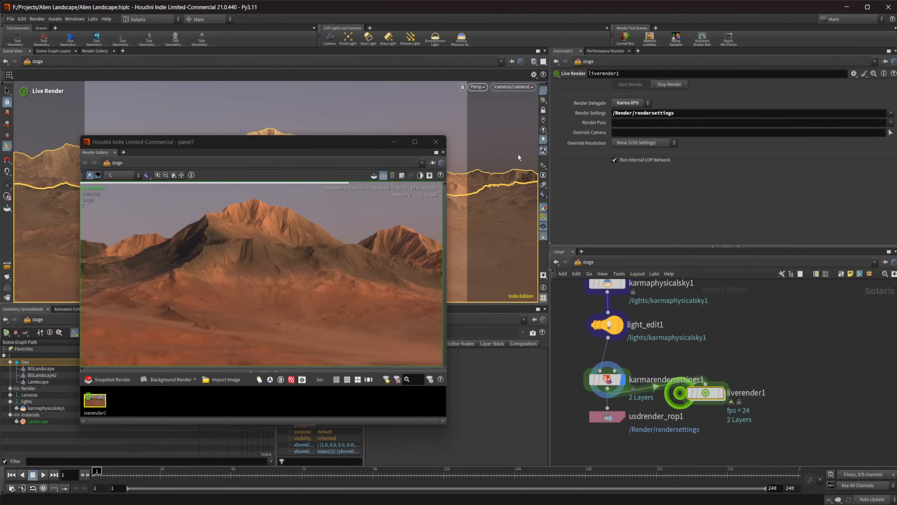
pyautogui.moveTo(341, 146); pyautogui.dragTo(323, 354)
# Go inside the materiallibrary1 node in the stage network.
pyautogui.moveTo(699, 313); pyautogui.dragTo(764, 408, button='middle')
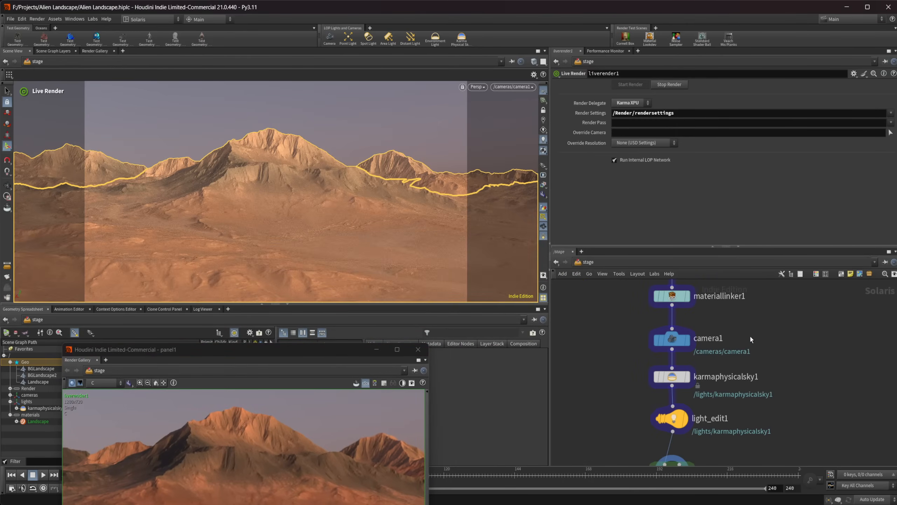
pyautogui.scroll(-3, 750, 335)
pyautogui.moveTo(743, 321); pyautogui.dragTo(732, 387, button='middle')
pyautogui.scroll(3, 732, 391)
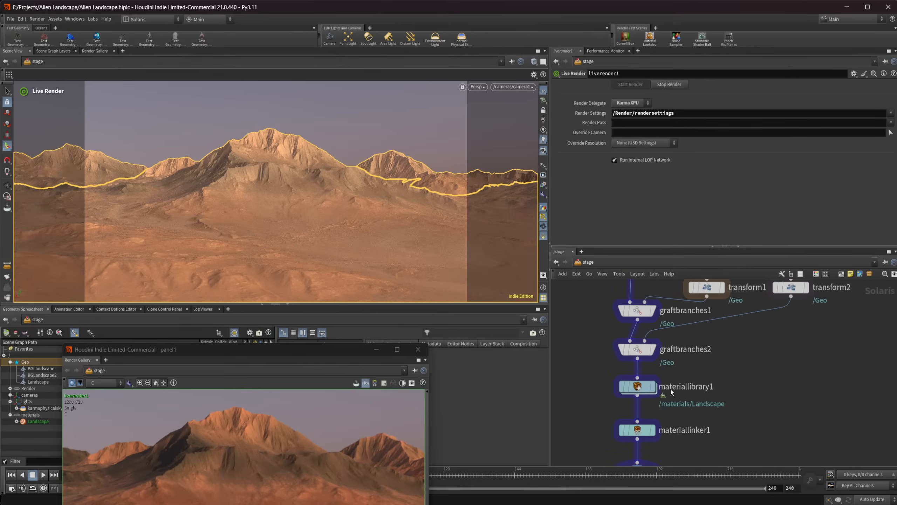
pyautogui.click(634, 387)
pyautogui.doubleClick(634, 387)
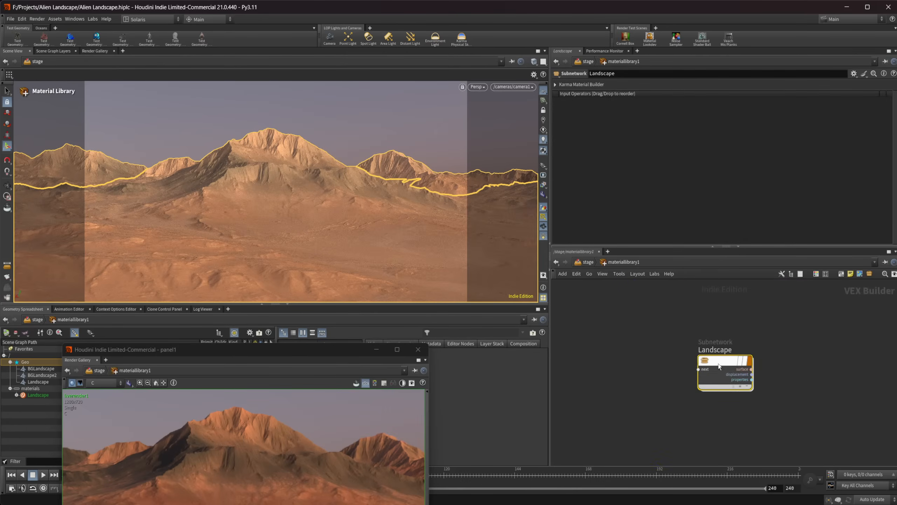
# Inside the Landscape material, insert a MtlX Color Correct node on the wire between mtlxtiledimage2 and mtlxstandard_surface.
pyautogui.press('Tab')
pyautogui.write('col')
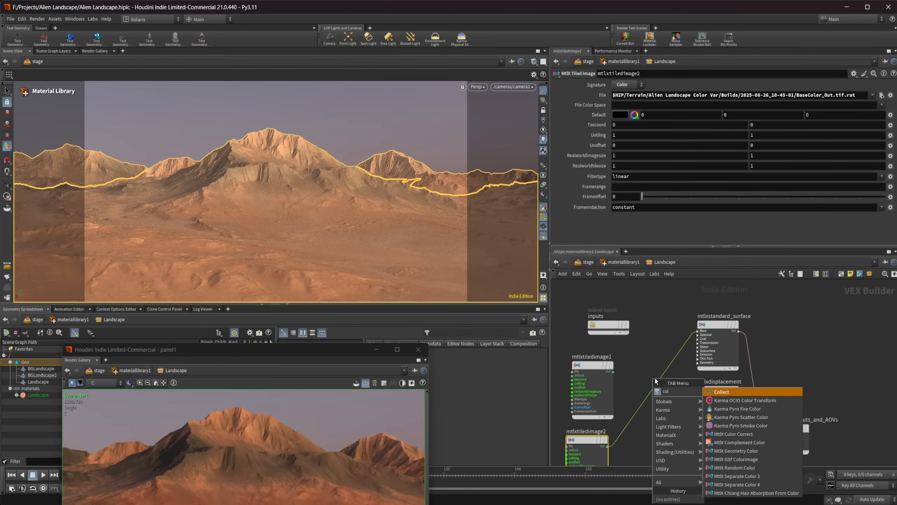
pyautogui.write('orcor')
pyautogui.press('Return')
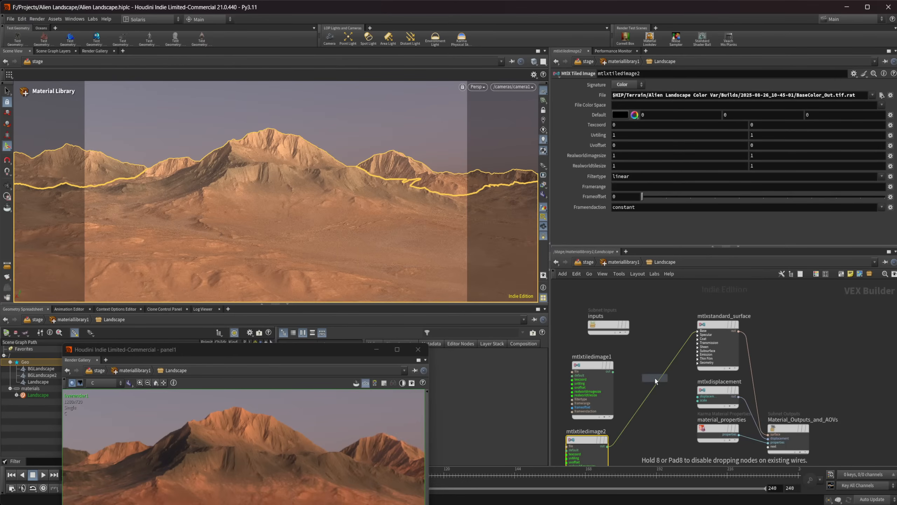
pyautogui.click(656, 379)
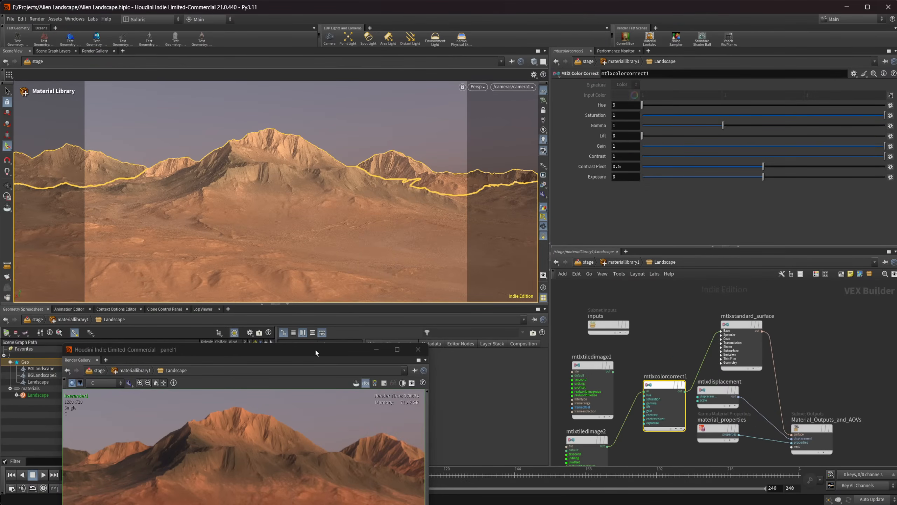
# Shift the Hue of mtlxcolorcorrect1 to 0.126 and on to 0.274, keeping the Render Gallery window in view.
pyautogui.moveTo(230, 363); pyautogui.dragTo(220, 313)
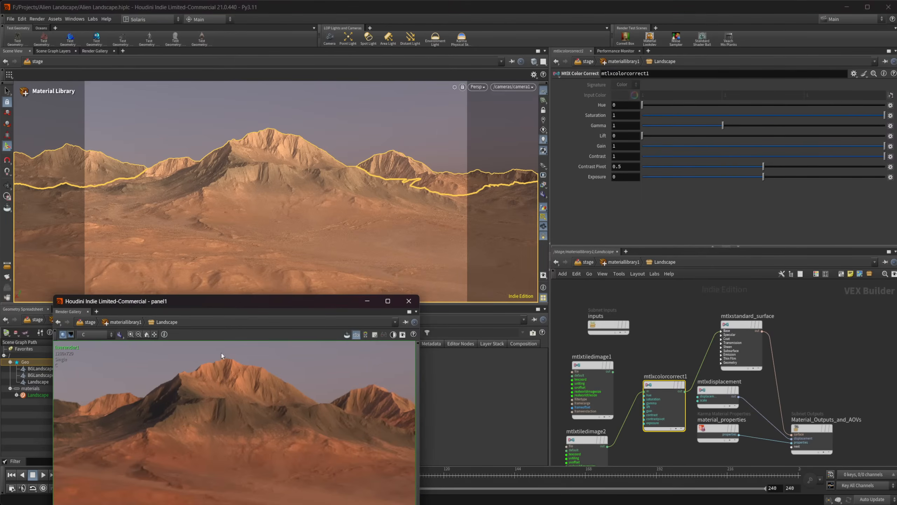
pyautogui.click(650, 105)
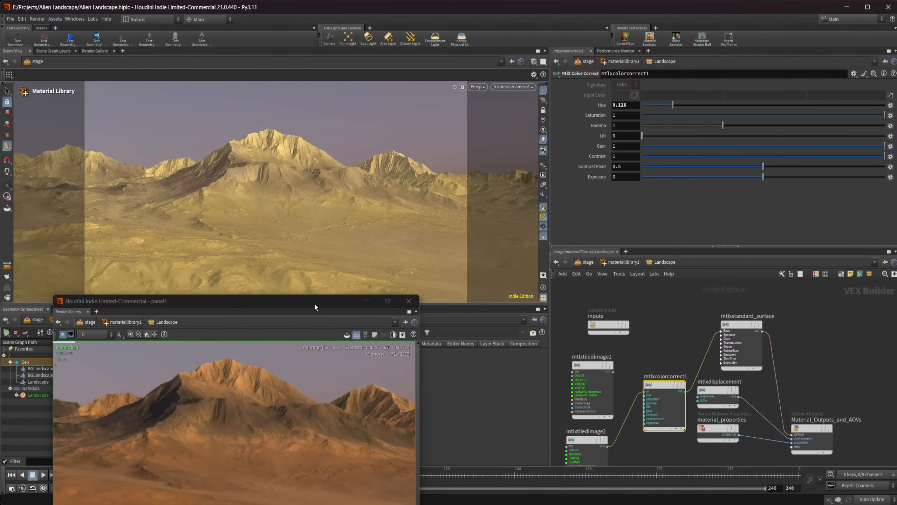
pyautogui.moveTo(195, 300); pyautogui.dragTo(209, 234)
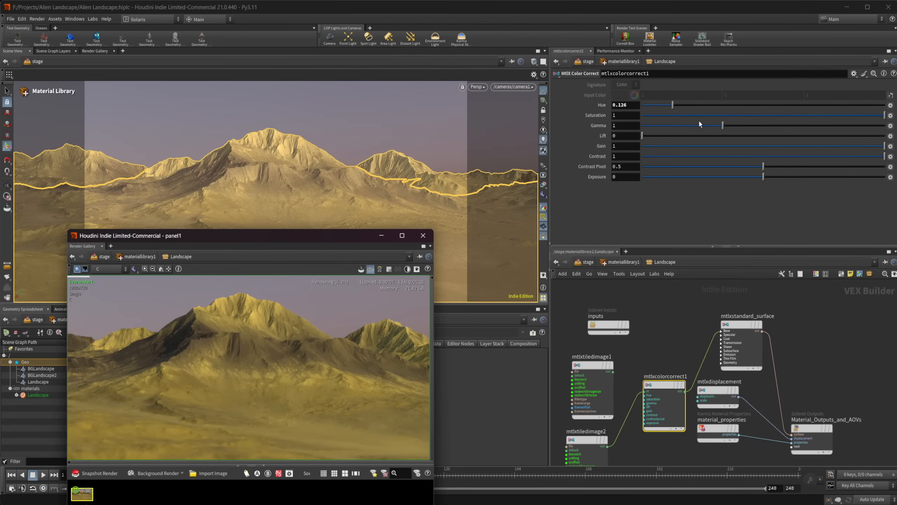
pyautogui.click(709, 105)
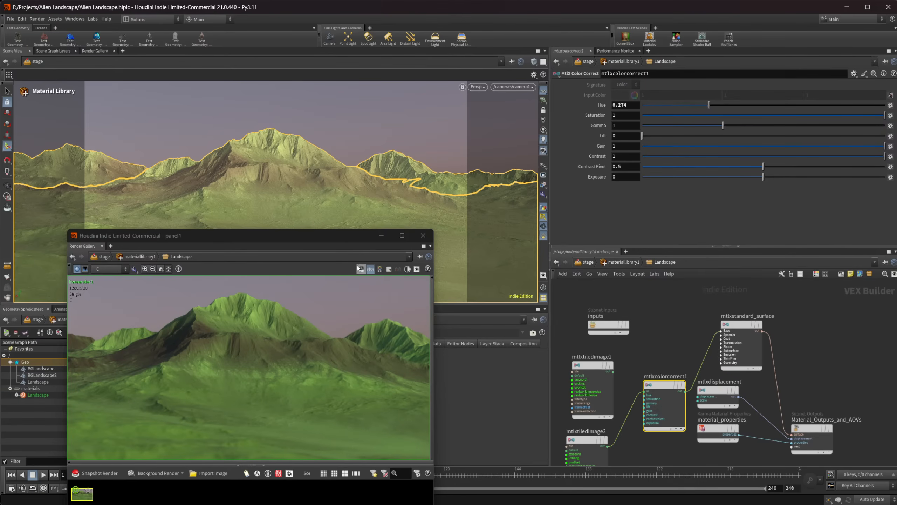
pyautogui.moveTo(332, 241); pyautogui.dragTo(370, 184)
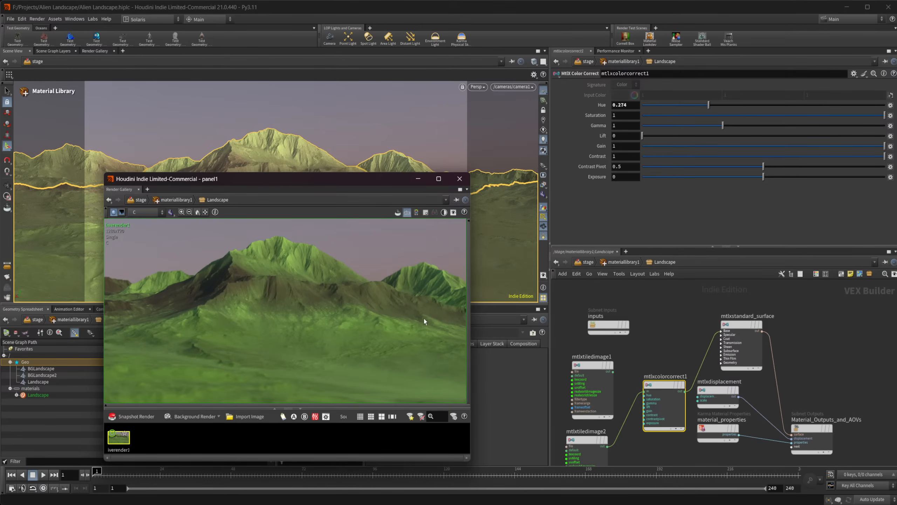
# Return to the stage network and select karmarendersettings1.
pyautogui.click(616, 263)
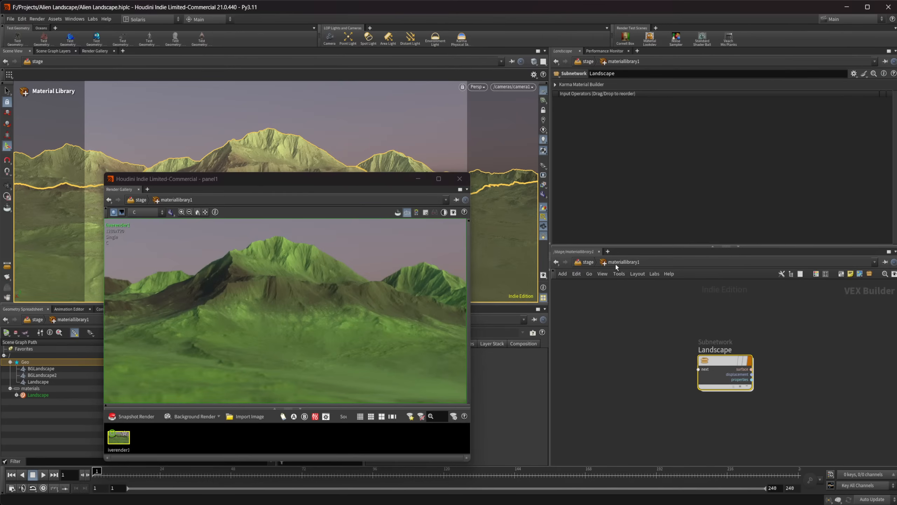
pyautogui.click(587, 262)
pyautogui.moveTo(734, 420); pyautogui.dragTo(735, 327, button='middle')
pyautogui.scroll(-1, 714, 379)
pyautogui.moveTo(723, 448); pyautogui.dragTo(719, 363, button='middle')
pyautogui.scroll(-2, 717, 377)
pyautogui.scroll(3, 701, 356)
pyautogui.click(654, 373)
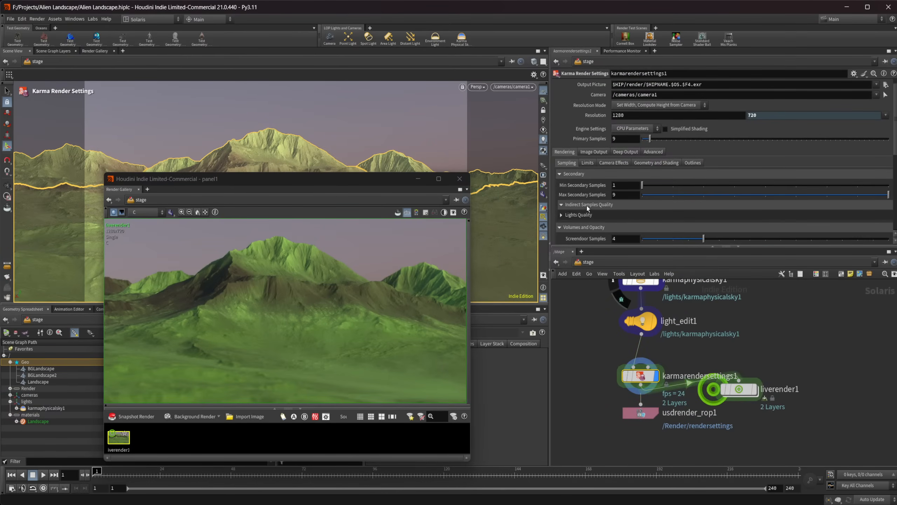
# Examine the sampling, indirect quality, limits and advanced settings of karmarendersettings1.
pyautogui.click(587, 206)
pyautogui.scroll(-3, 636, 198)
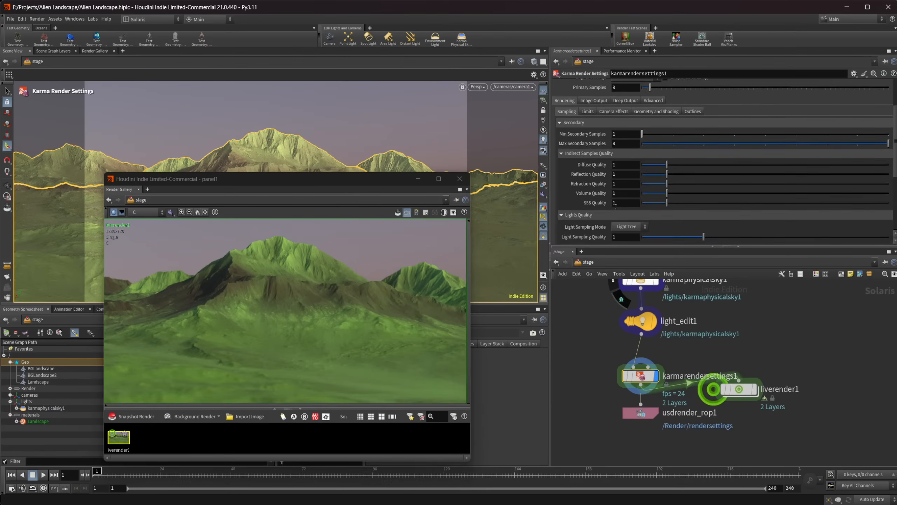
pyautogui.scroll(3, 597, 191)
pyautogui.click(589, 143)
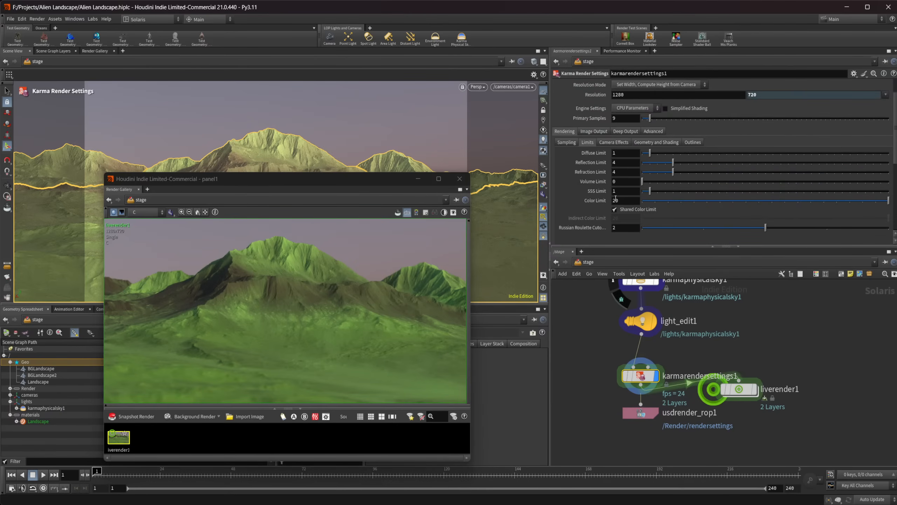
pyautogui.click(568, 143)
pyautogui.scroll(-3, 603, 195)
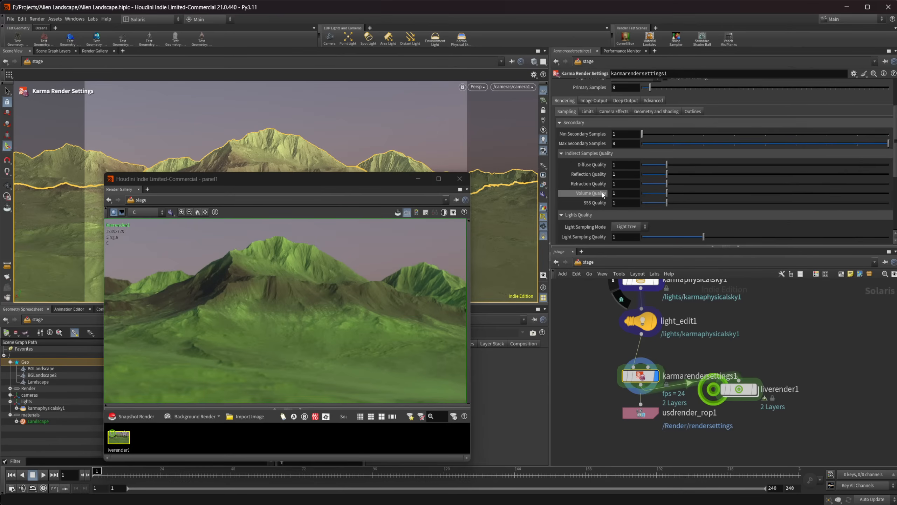
pyautogui.scroll(4, 601, 191)
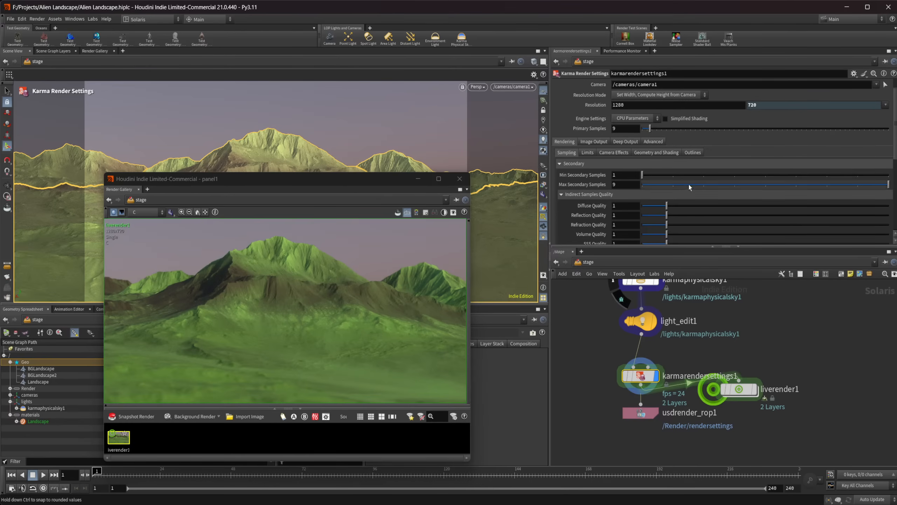
pyautogui.click(652, 144)
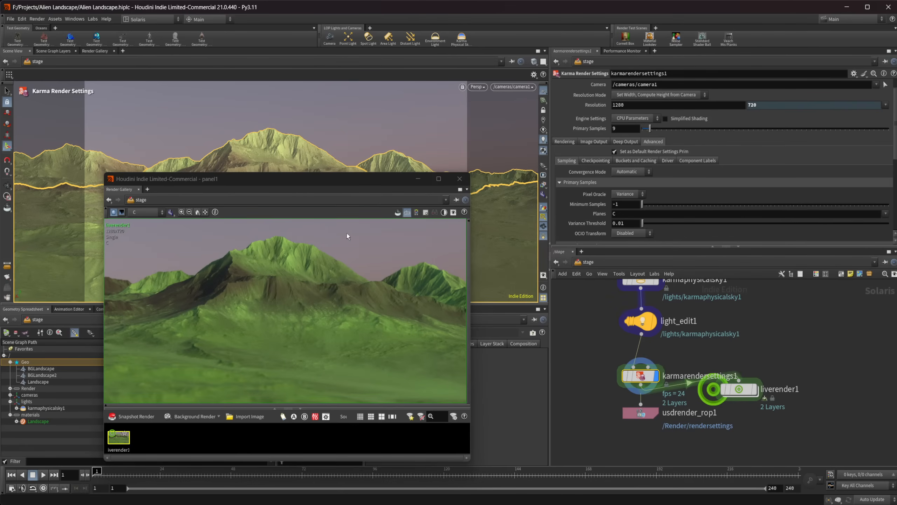
# Close the floating Render Gallery window and stop the live render on liverender1.
pyautogui.click(460, 179)
pyautogui.click(739, 395)
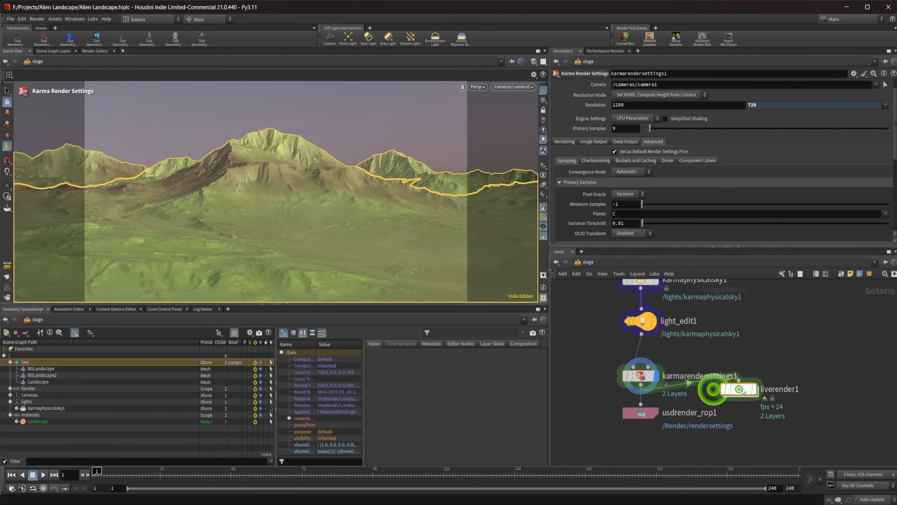
pyautogui.click(670, 85)
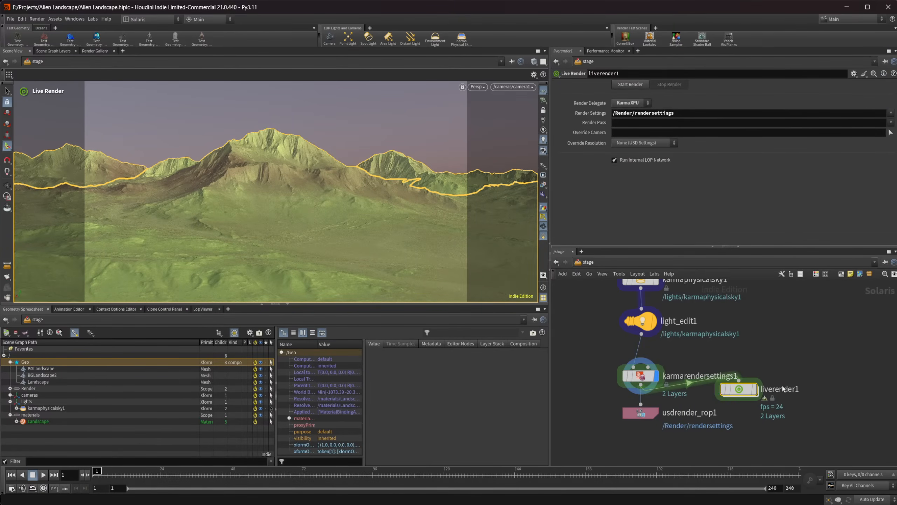
pyautogui.click(788, 352)
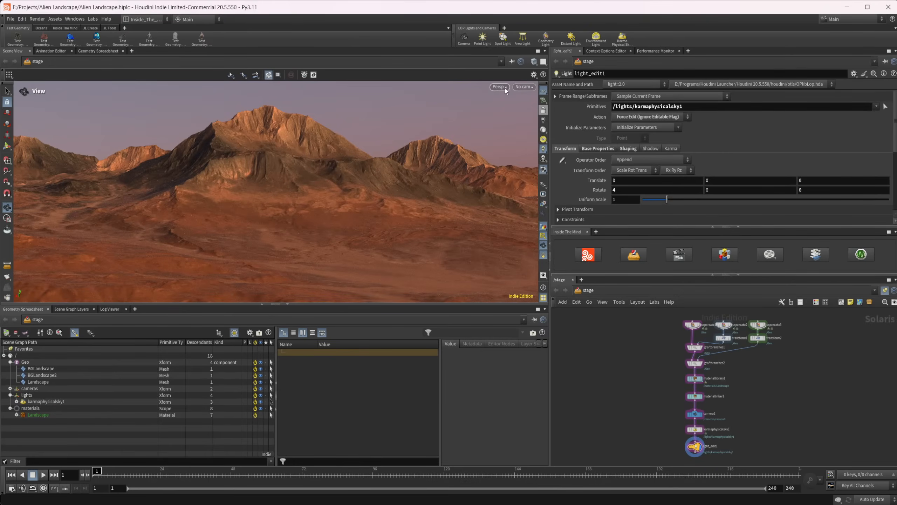
# Look through /cameras/camera1 and render the viewport with Karma XPU.
pyautogui.click(524, 86)
pyautogui.click(551, 99)
pyautogui.click(479, 87)
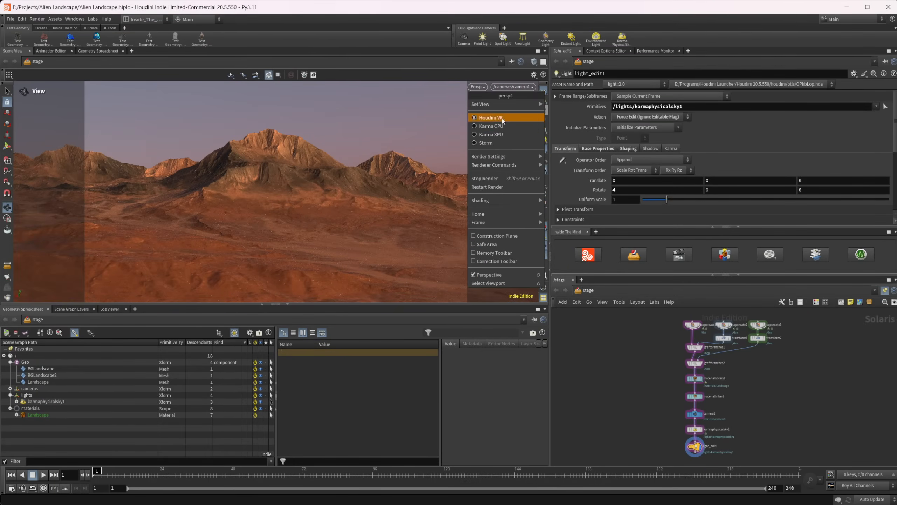
pyautogui.click(494, 134)
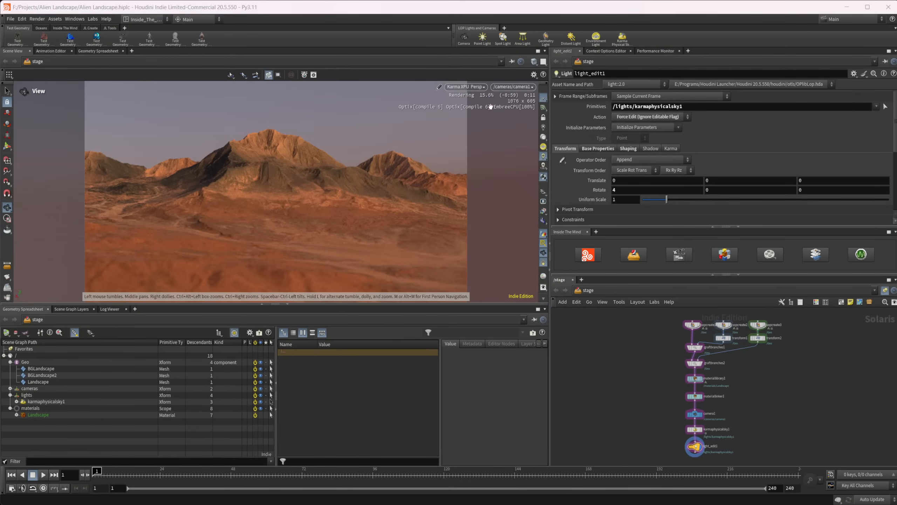
# Switch the viewport renderer to Houdini VK and back to Karma XPU, leaving the camera view.
pyautogui.click(477, 87)
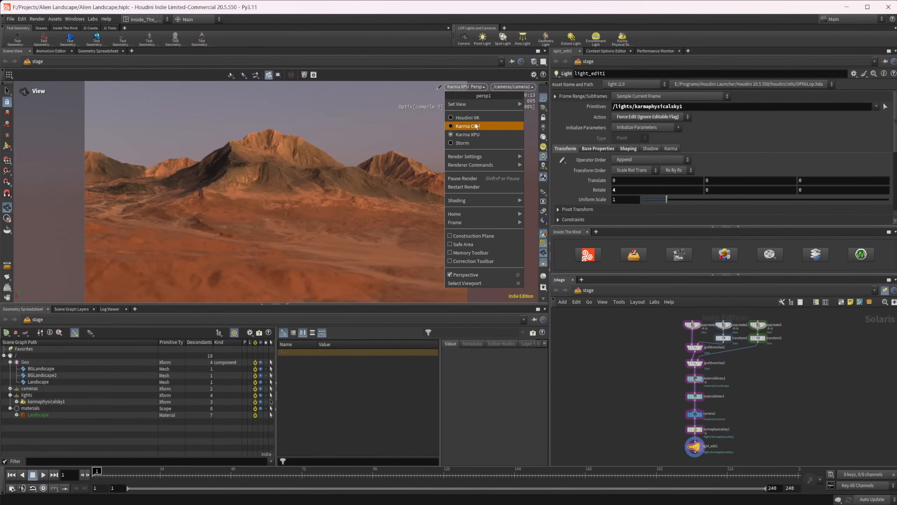
pyautogui.click(466, 118)
pyautogui.click(478, 87)
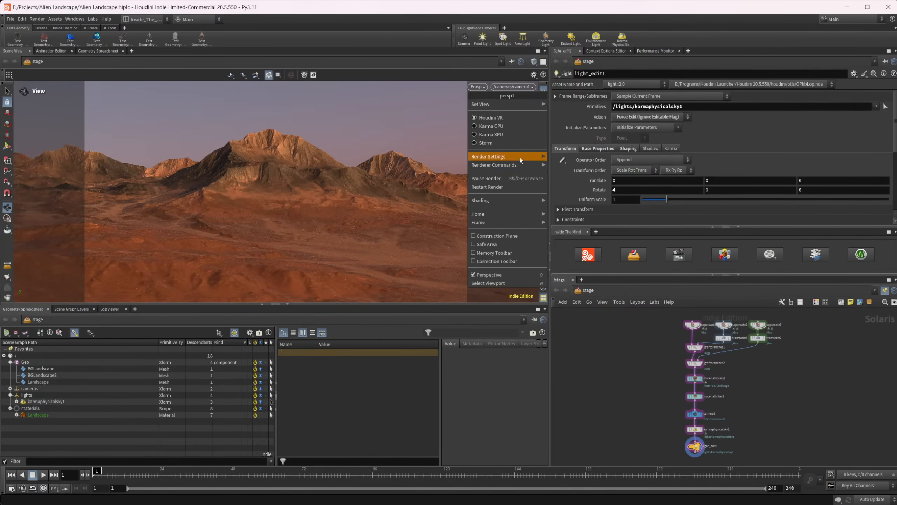
pyautogui.click(491, 133)
pyautogui.click(506, 226)
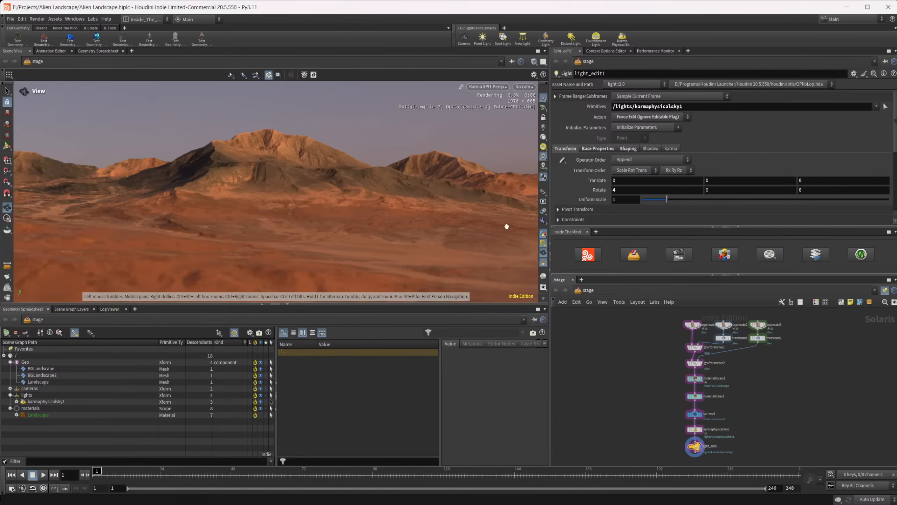
# Compare the Houdini VK and Storm renderers in the viewport and return to Karma XPU.
pyautogui.click(488, 88)
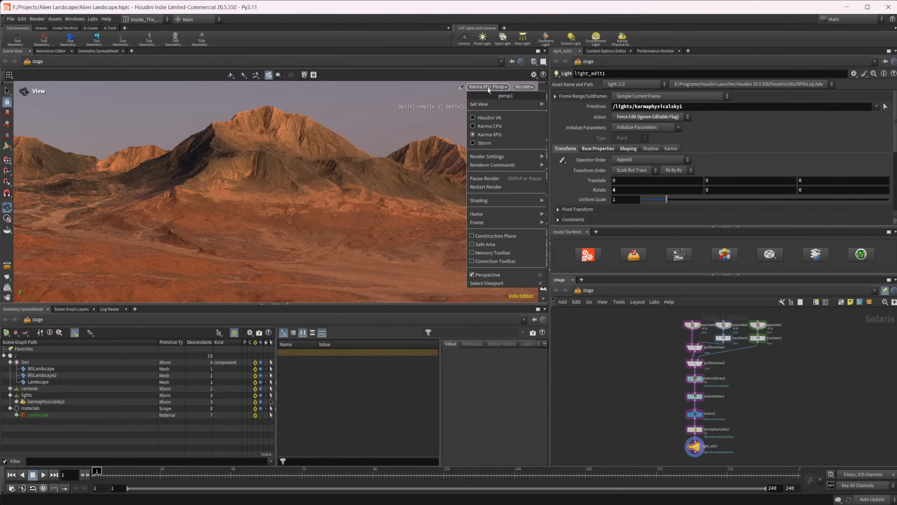
pyautogui.click(495, 118)
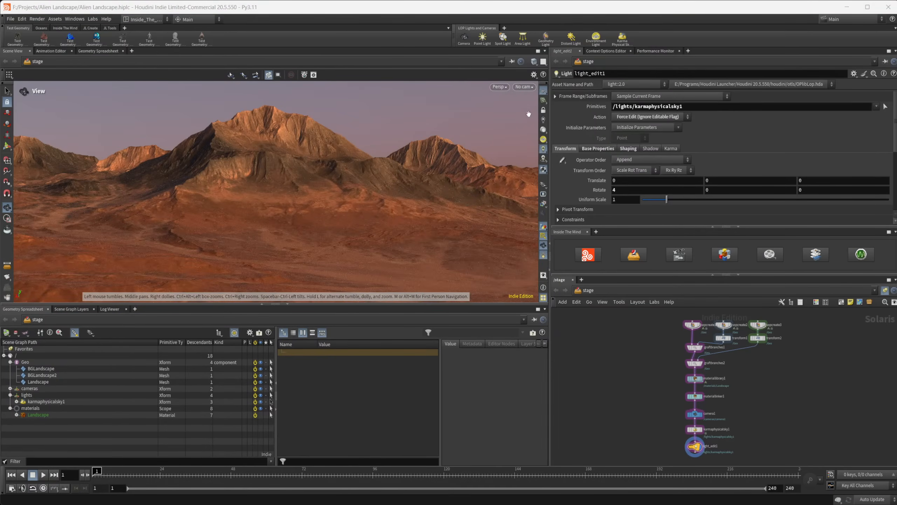
pyautogui.click(503, 87)
pyautogui.click(503, 142)
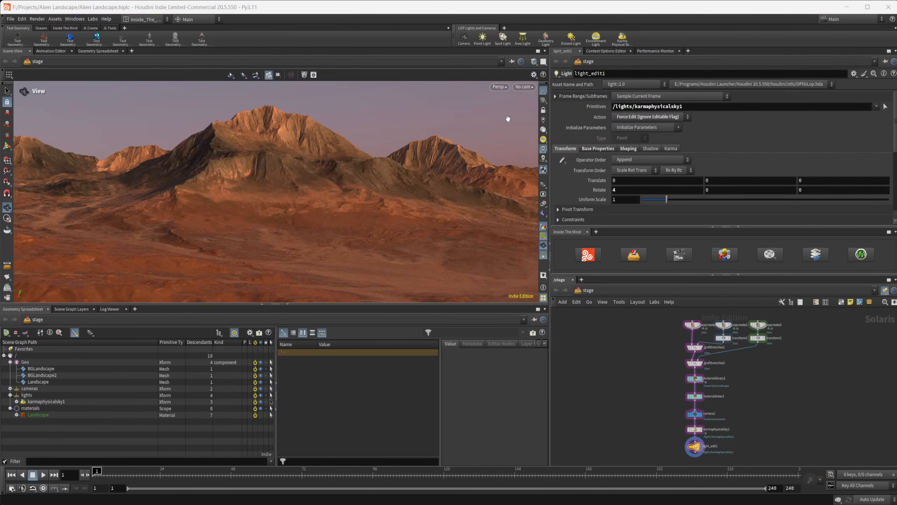
pyautogui.click(502, 87)
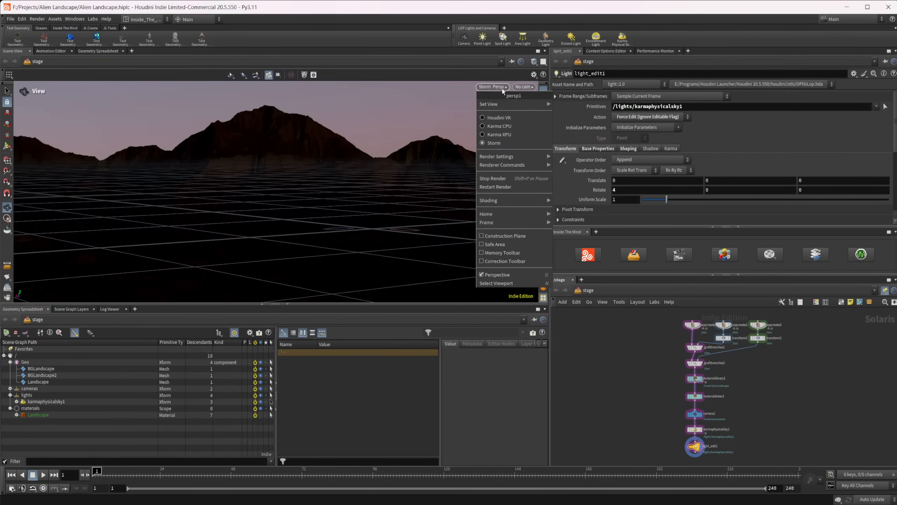
pyautogui.click(494, 127)
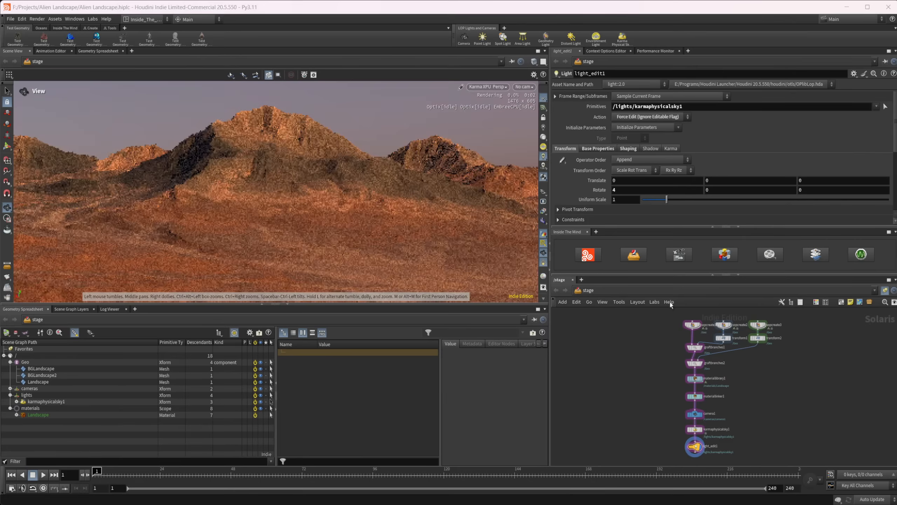
# Open the Landscape material network inside materiallibrary1.
pyautogui.scroll(3, 715, 380)
pyautogui.scroll(2, 675, 381)
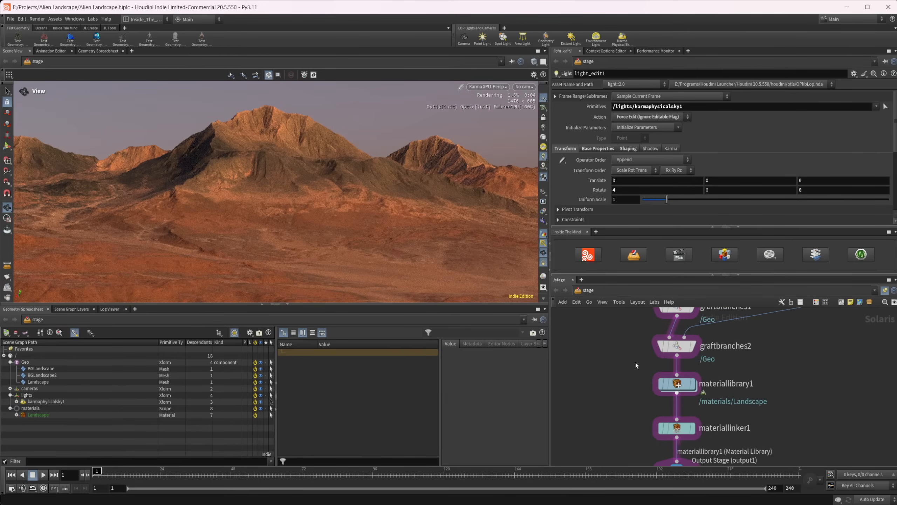
pyautogui.doubleClick(676, 383)
pyautogui.doubleClick(707, 377)
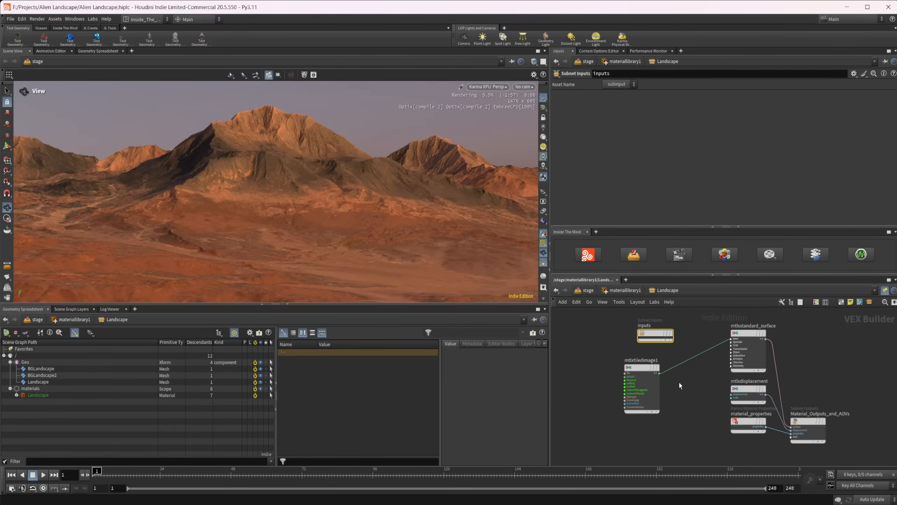
# Insert an MtlX Color Correct node on the wire between mtlxtiledimage1 and mtlxstandard_surface.
pyautogui.press('Tab')
pyautogui.write('mtl')
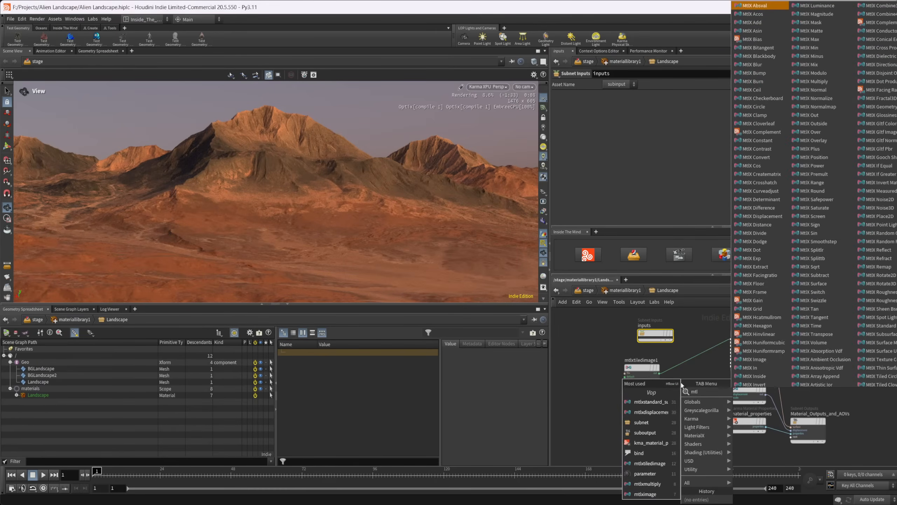
pyautogui.write('x color c')
pyautogui.press('Return')
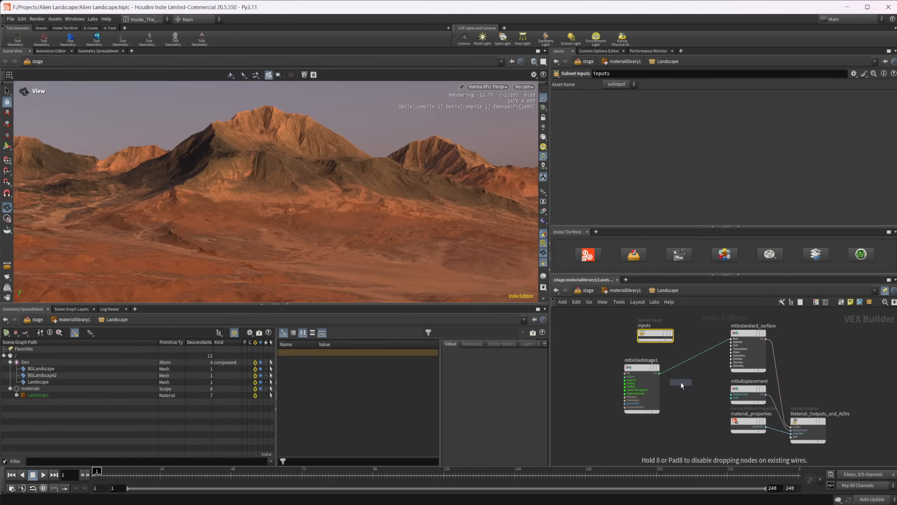
pyautogui.click(681, 383)
pyautogui.moveTo(682, 382); pyautogui.dragTo(687, 363)
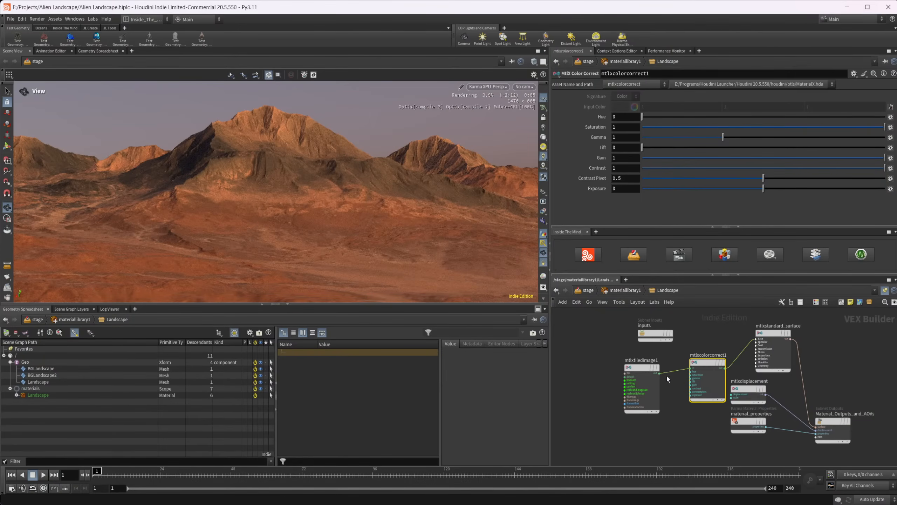
# Set the viewport renderer back to Houdini VK and quit Houdini 20.5, discarding the changes to Alien Landscape.hiplc.
pyautogui.click(494, 87)
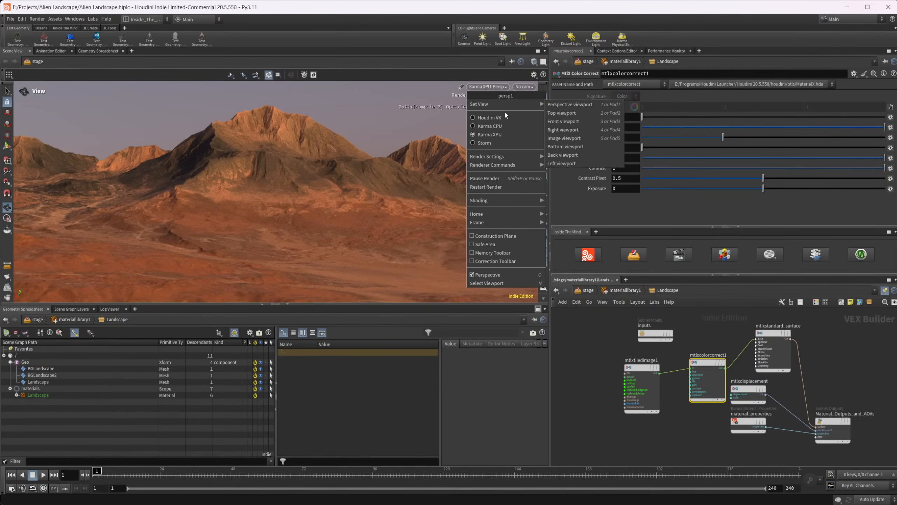
pyautogui.click(449, 166)
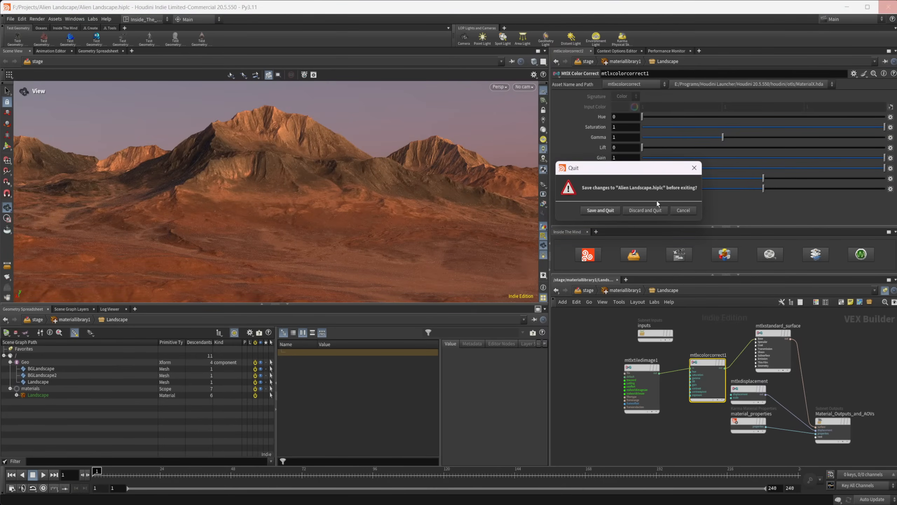
pyautogui.click(645, 209)
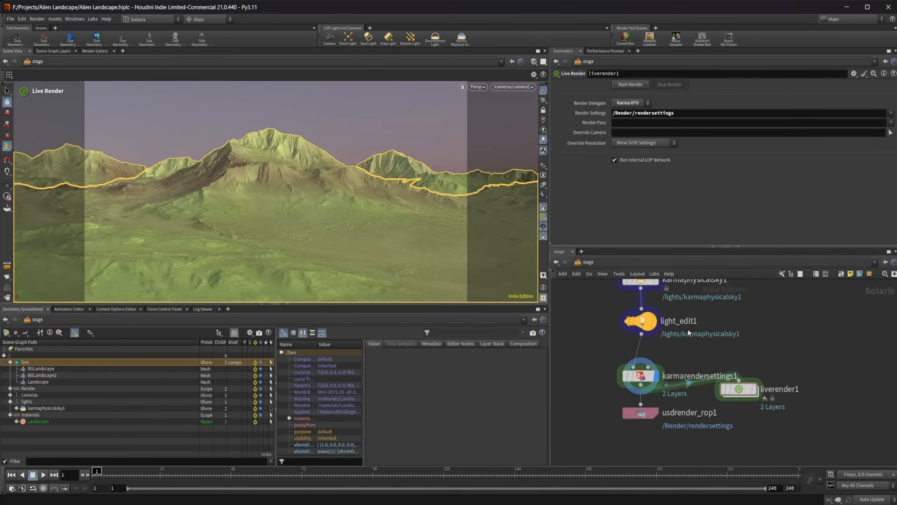
# Start a new empty scene in Houdini 21, discarding the changes to Alien Landscape.hiplc.
pyautogui.moveTo(781, 336); pyautogui.dragTo(727, 372, button='middle')
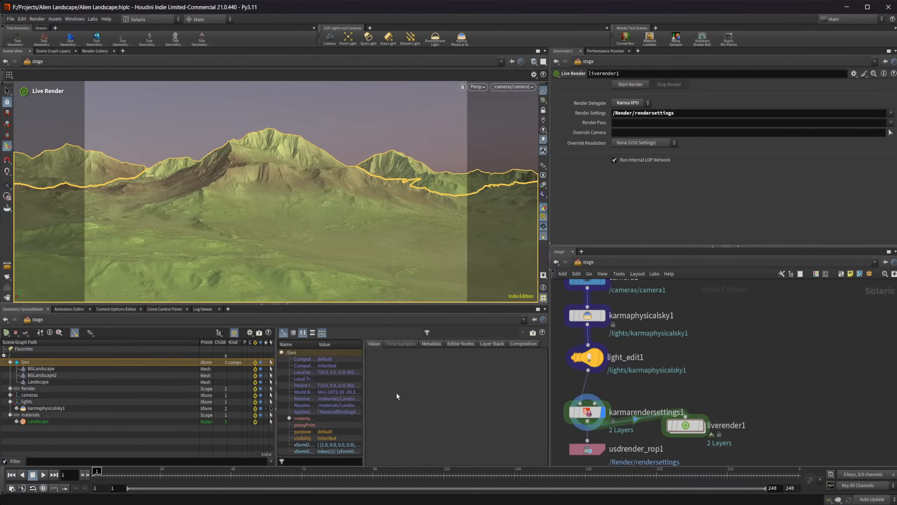
pyautogui.click(13, 20)
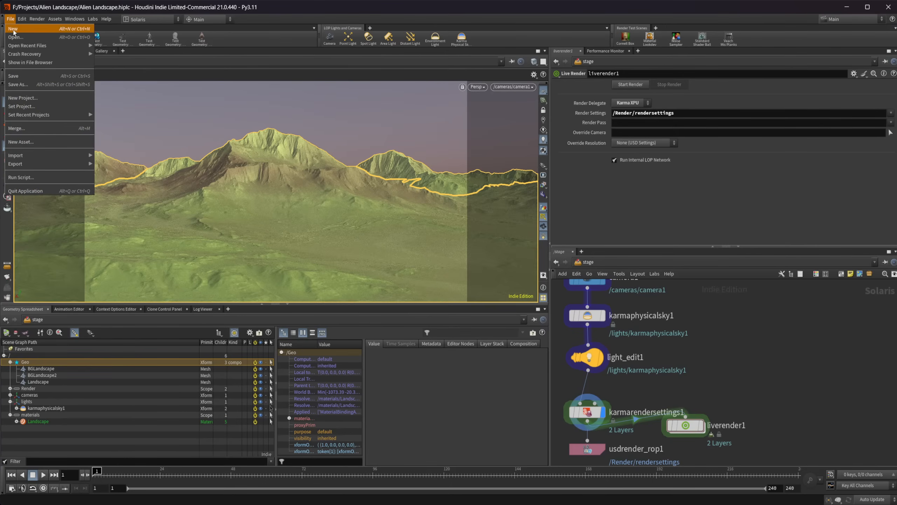
pyautogui.click(16, 30)
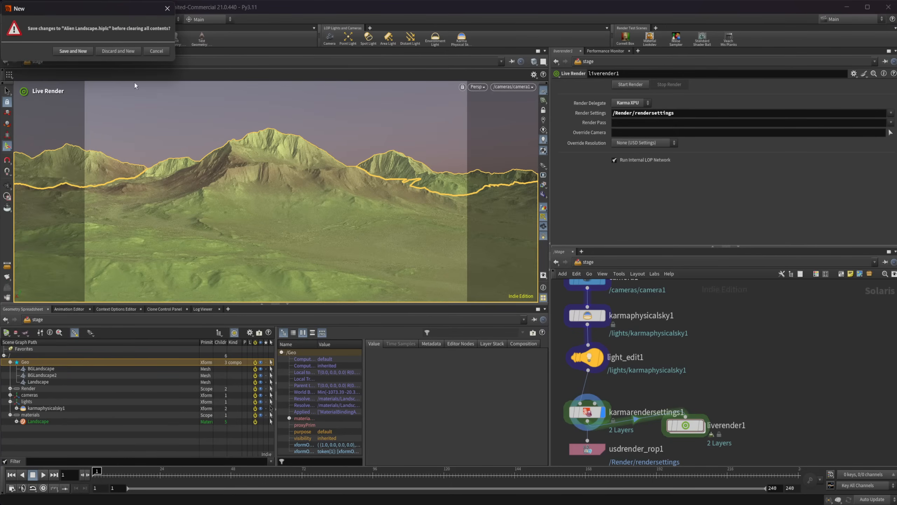
pyautogui.click(129, 52)
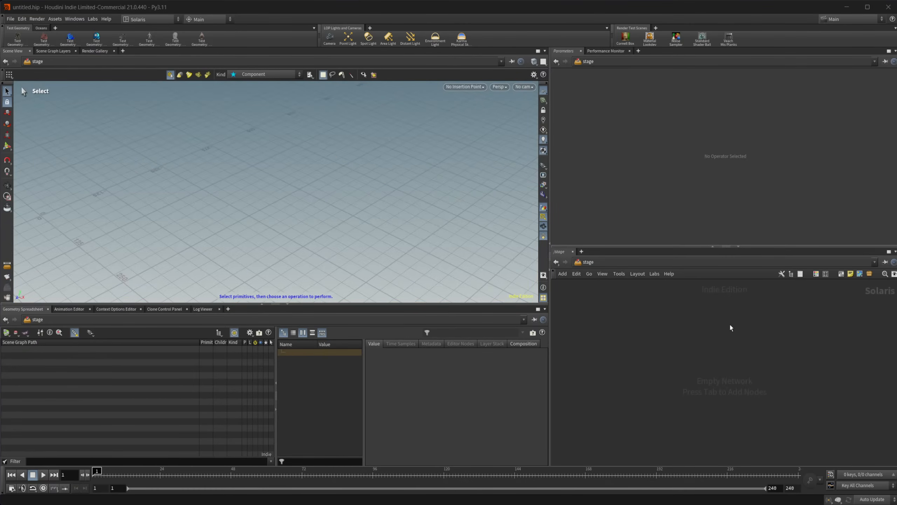
# Add a COP Network node to the stage and go inside it.
pyautogui.press('Tab')
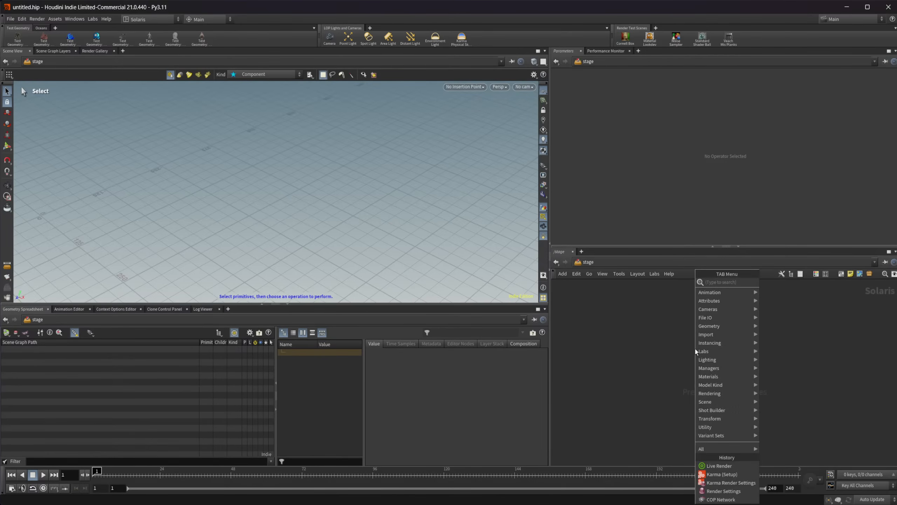
pyautogui.write('cop')
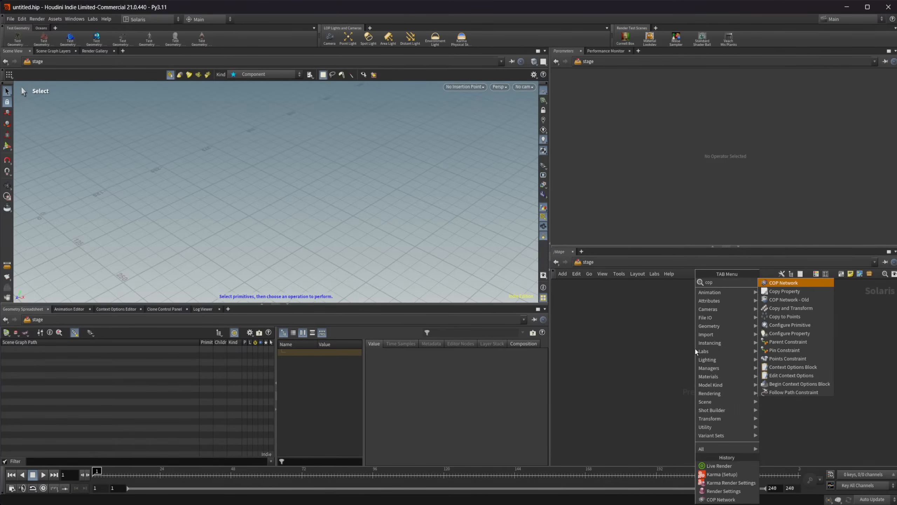
pyautogui.press('Return')
pyautogui.click(696, 350)
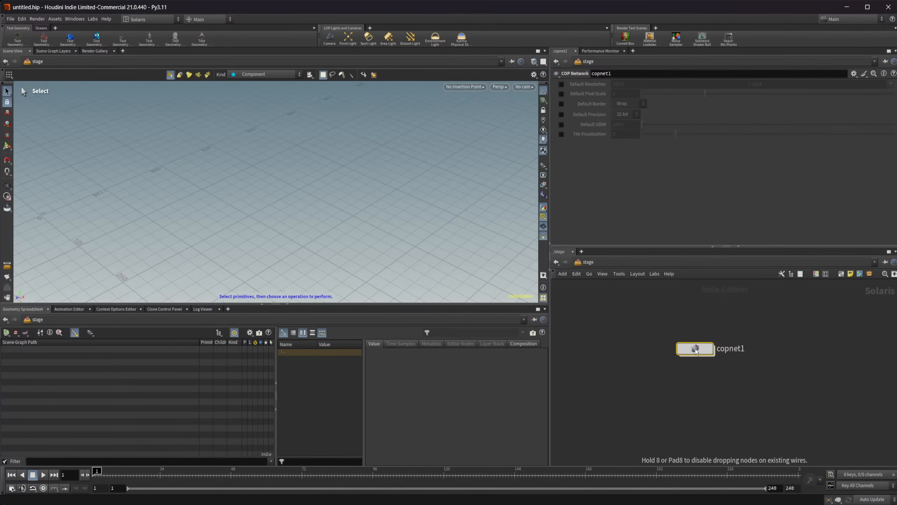
pyautogui.doubleClick(694, 349)
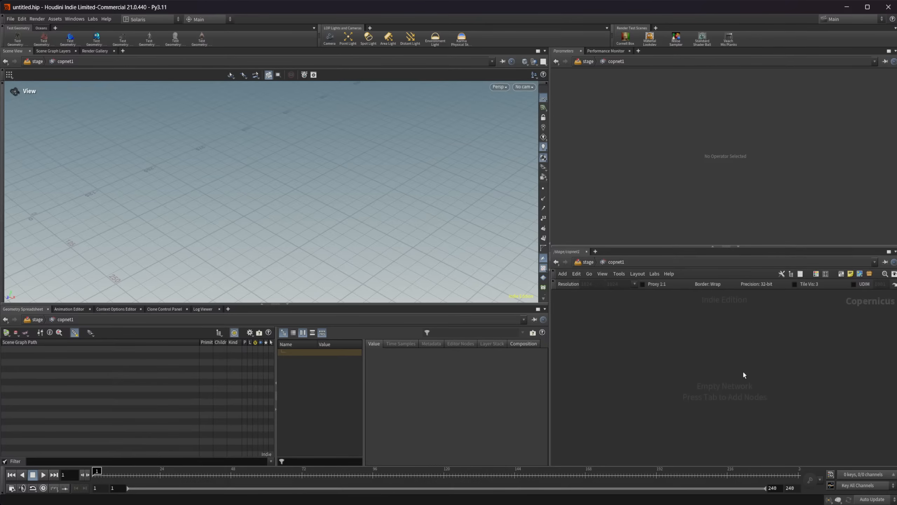
# Examine the available Copernicus nodes, searching for pyro and browsing the Dynamics category.
pyautogui.press('Tab')
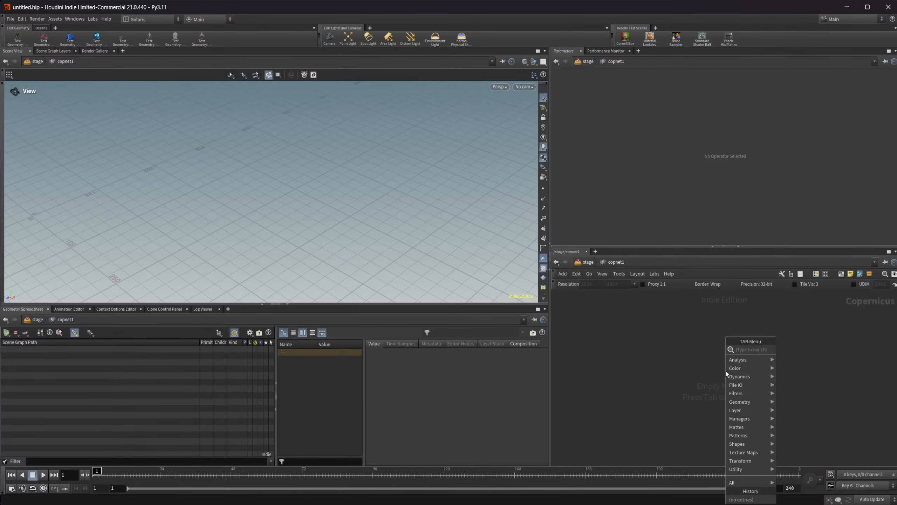
pyautogui.click(691, 371)
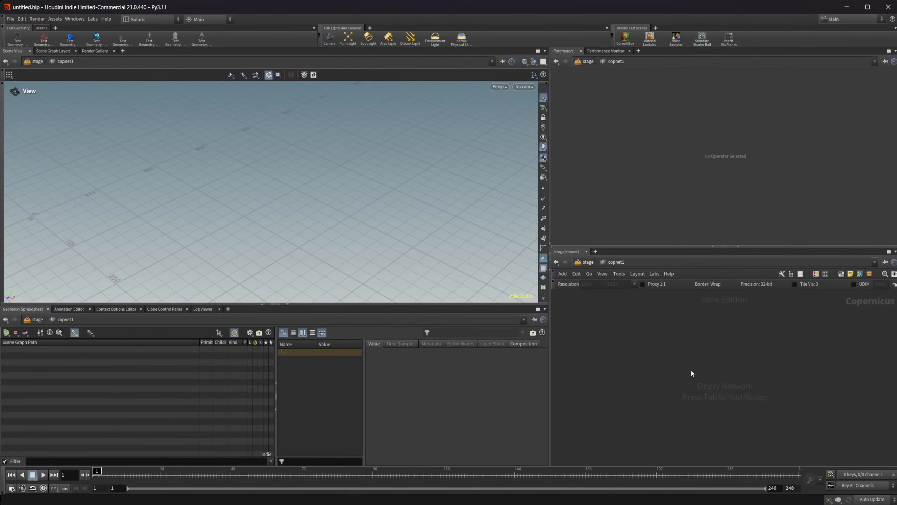
pyautogui.press('Tab')
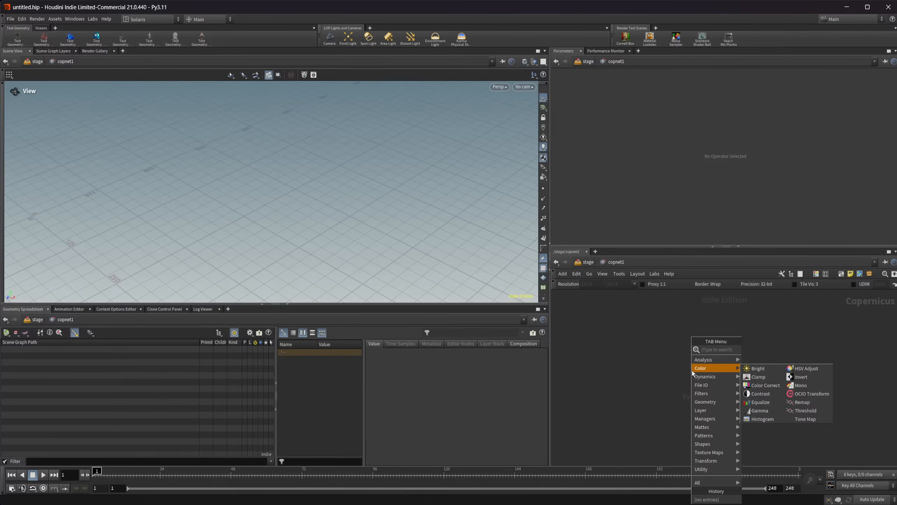
pyautogui.write('pyro')
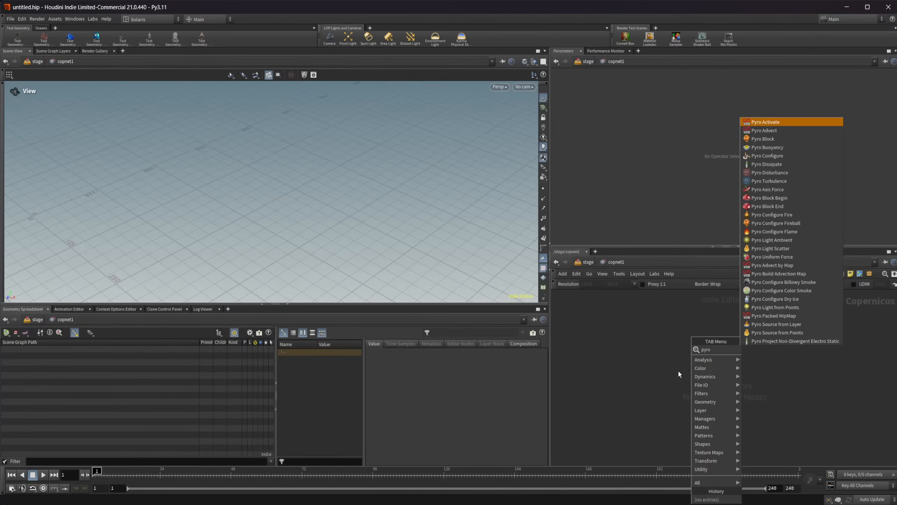
pyautogui.press('BackSpace')
pyautogui.press('BackSpace')
pyautogui.press('BackSpace')
pyautogui.press('BackSpace')
pyautogui.moveTo(692, 393)
pyautogui.moveTo(692, 376)
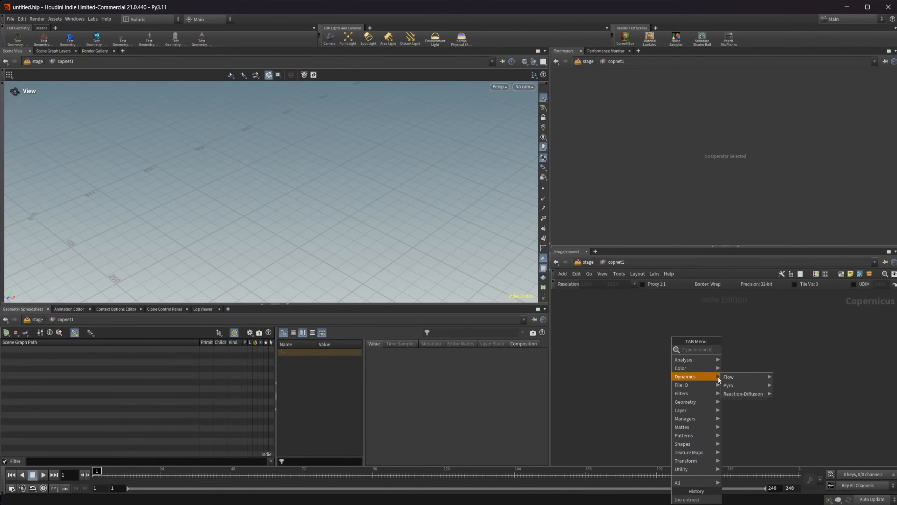
pyautogui.moveTo(747, 377)
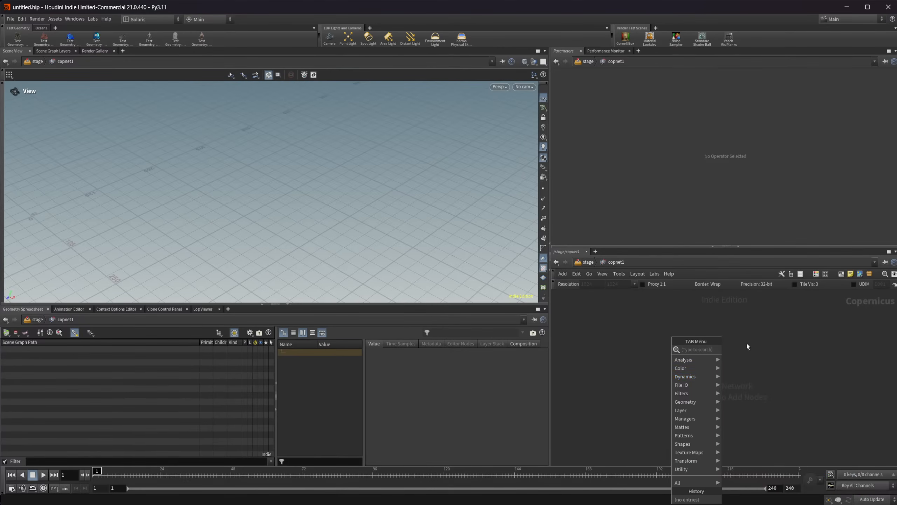
# Add a Reaction-Diffusion Block to the empty Copernicus network.
pyautogui.press('Tab')
pyautogui.write('reac')
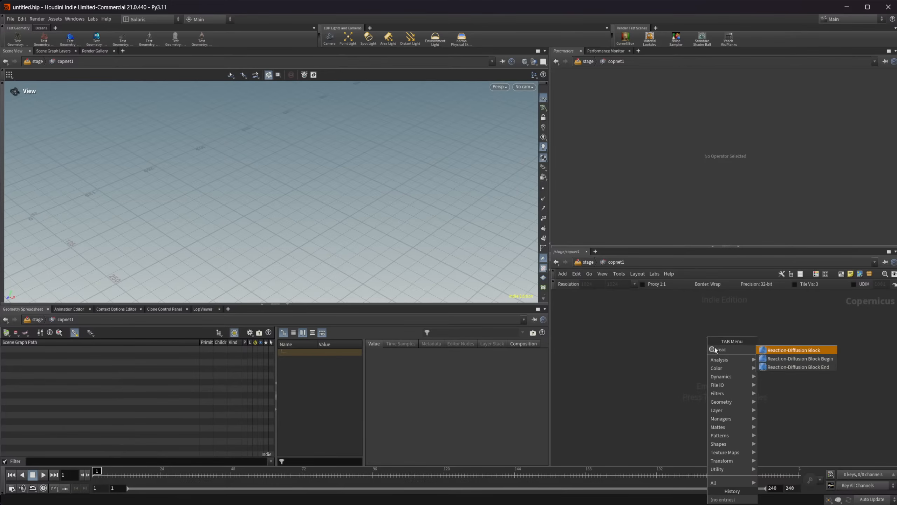
pyautogui.press('Down')
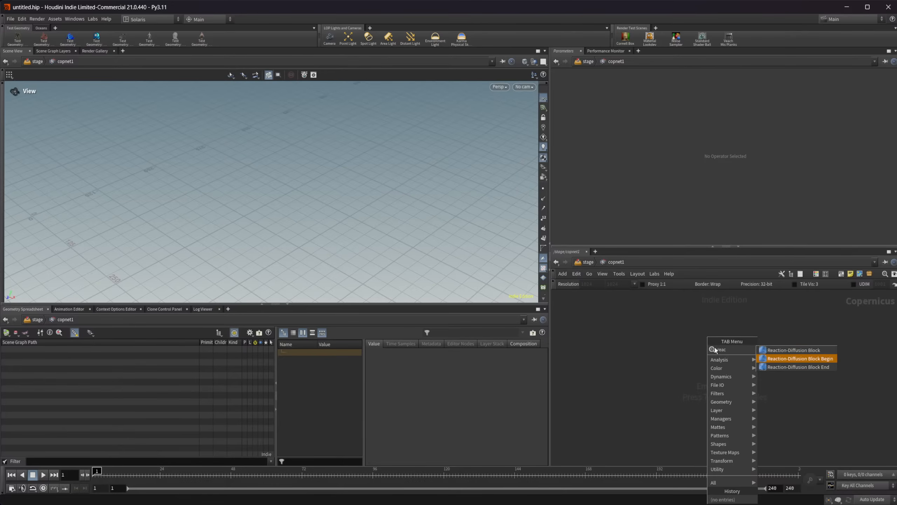
pyautogui.press('Down')
pyautogui.press('Up')
pyautogui.press('Up')
pyautogui.press('Return')
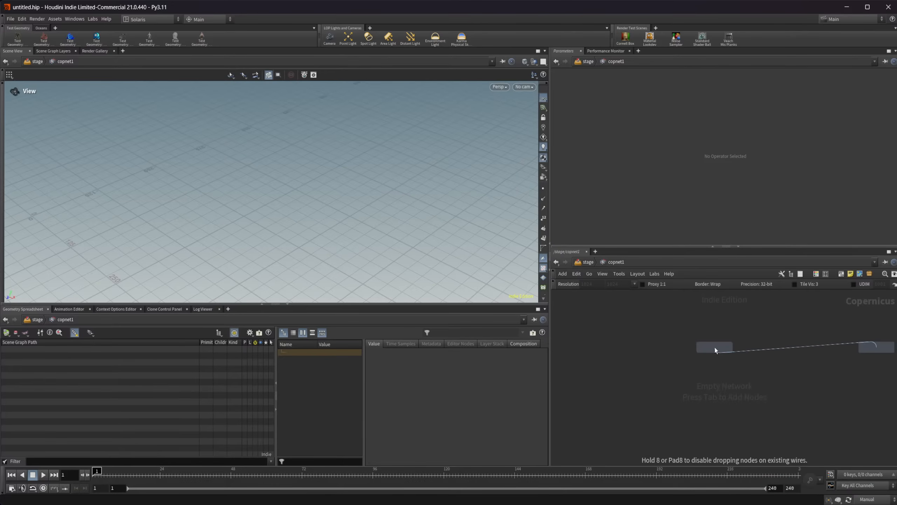
pyautogui.click(715, 347)
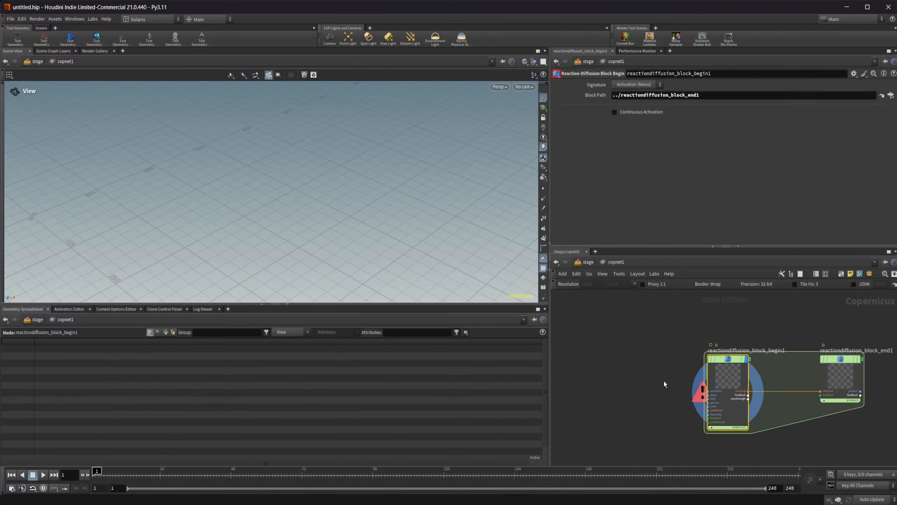
# Add an SDF Shape node well ahead of the reaction-diffusion begin block, leaving room between them.
pyautogui.press('Tab')
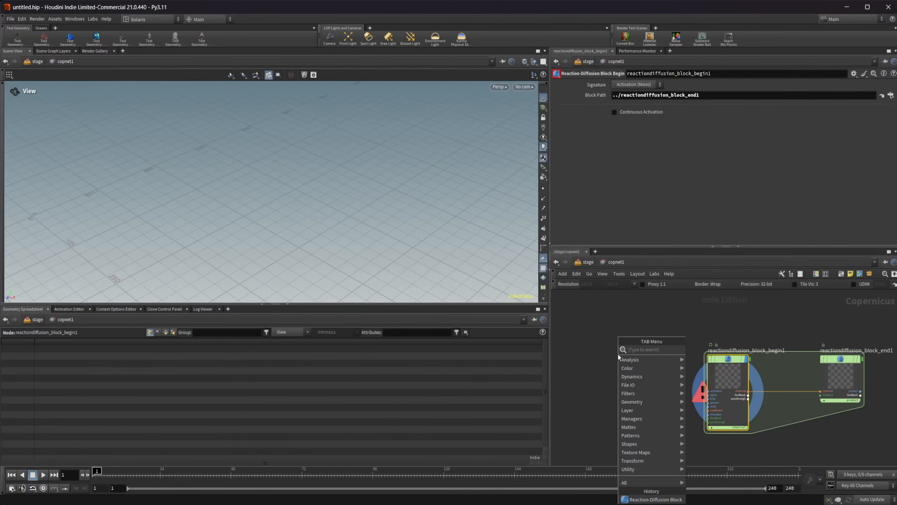
pyautogui.write('sdf sh')
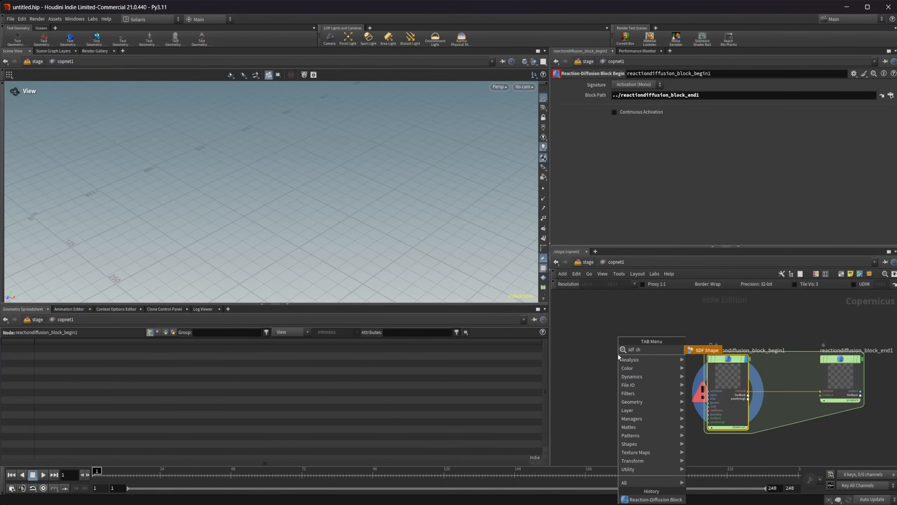
pyautogui.press('Return')
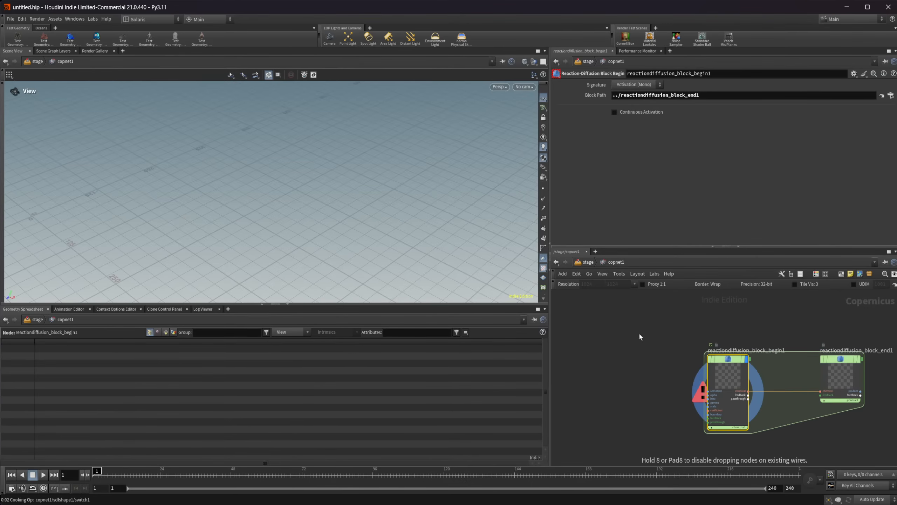
pyautogui.moveTo(634, 382); pyautogui.dragTo(728, 373, button='middle')
pyautogui.moveTo(717, 373); pyautogui.dragTo(568, 386)
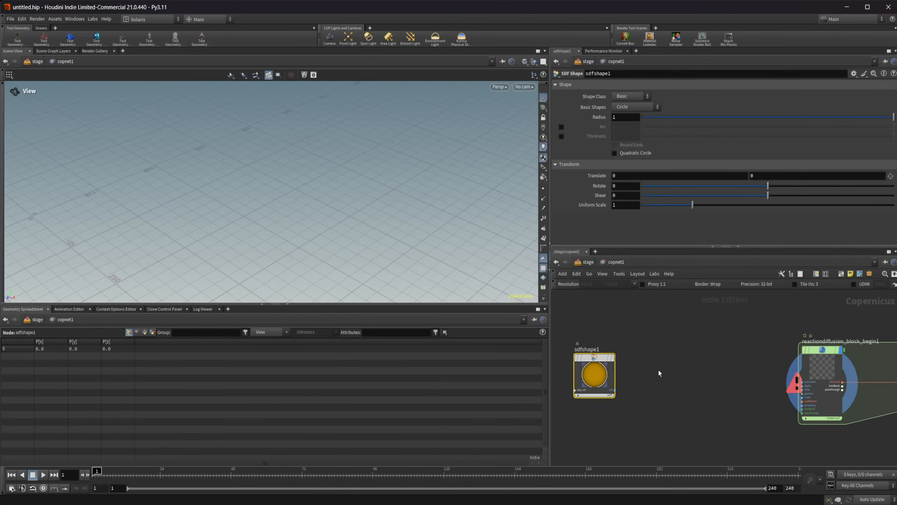
# Add an SDF to Mono node after the SDF Shape and connect the shape's sdf output to its input.
pyautogui.press('Tab')
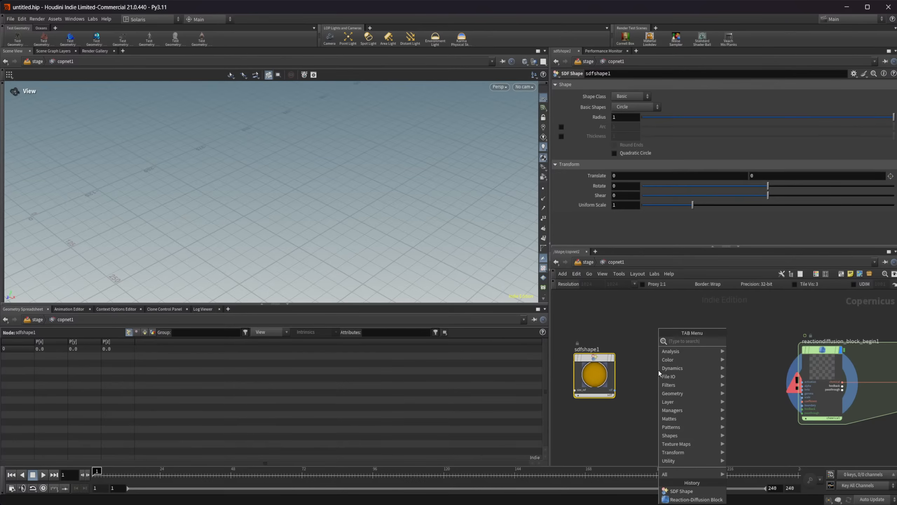
pyautogui.write('sdftom')
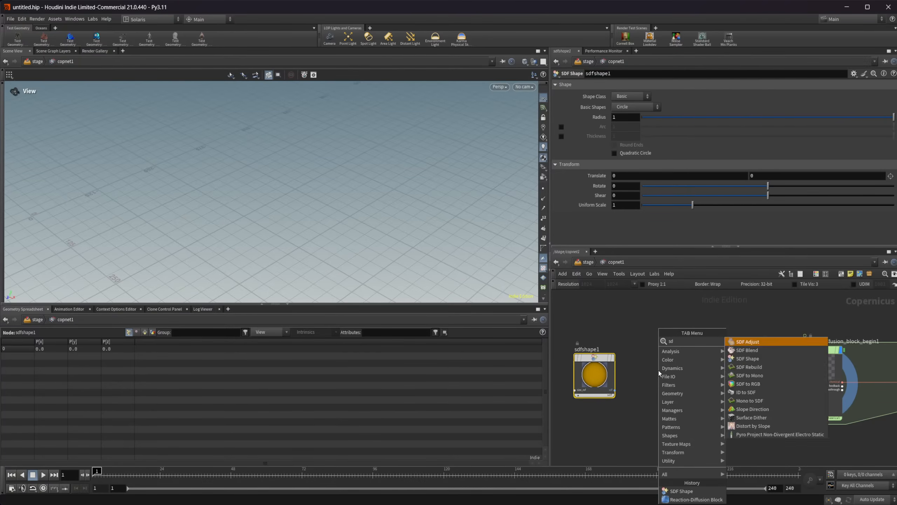
pyautogui.press('Return')
pyautogui.click(659, 370)
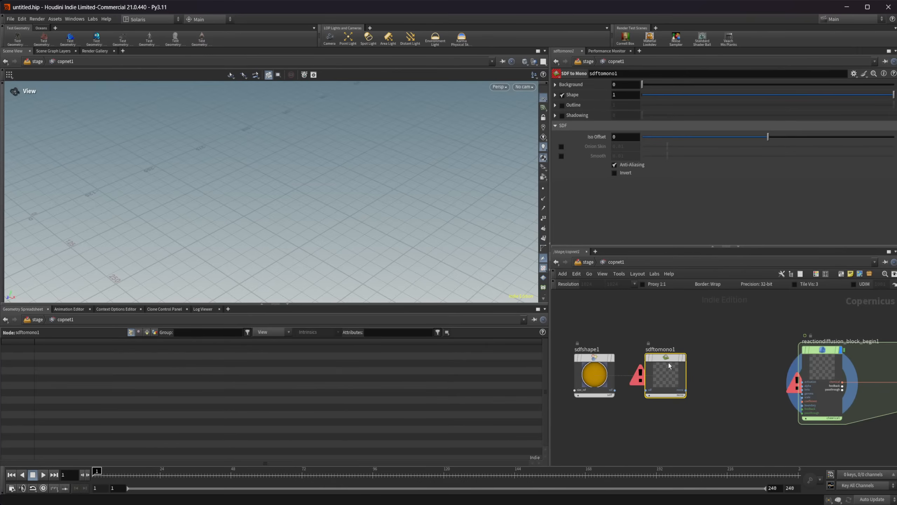
pyautogui.scroll(3, 621, 385)
pyautogui.moveTo(606, 391); pyautogui.dragTo(684, 373)
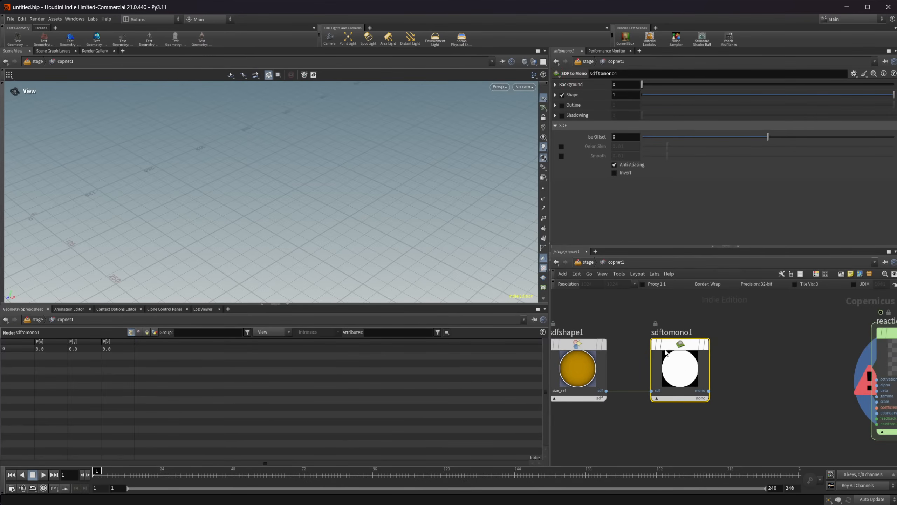
# Display the SDF to Mono node's output in the viewport and frame it.
pyautogui.press('r')
pyautogui.click(673, 360)
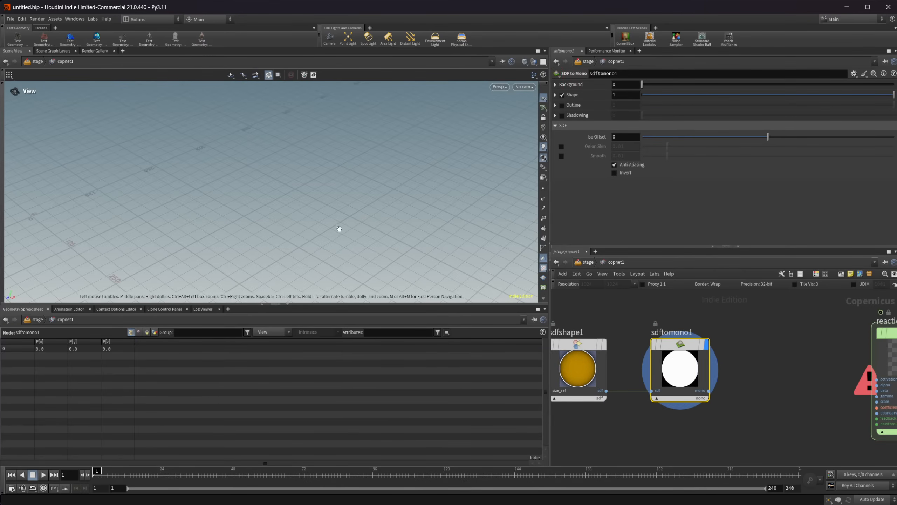
pyautogui.moveTo(341, 230); pyautogui.dragTo(383, 214)
pyautogui.moveTo(470, 222); pyautogui.dragTo(198, 207)
pyautogui.press('f')
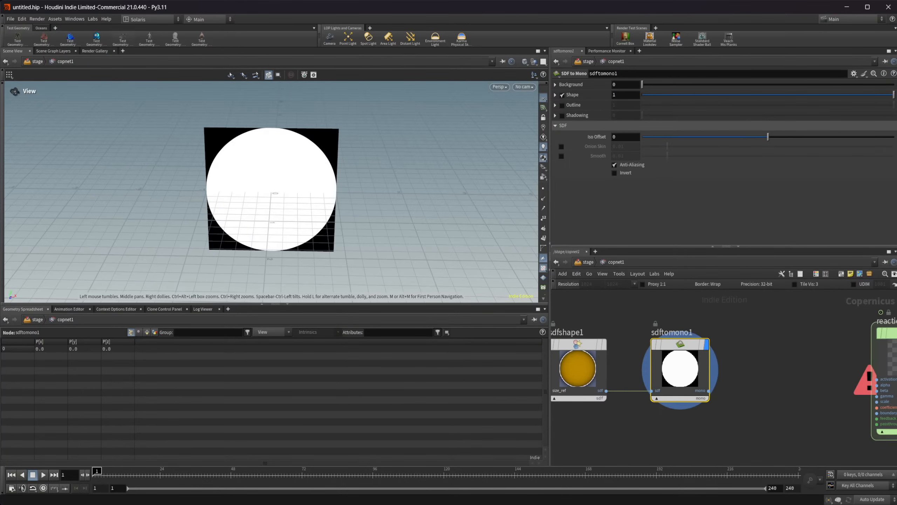
# Switch to the browser, open the Houdini 21 viewport, user interface and scripting release notes, and search the page for "spli".
pyautogui.moveTo(0, 247); pyautogui.dragTo(688, 186)
pyautogui.doubleClick(688, 186)
pyautogui.click(69, 11)
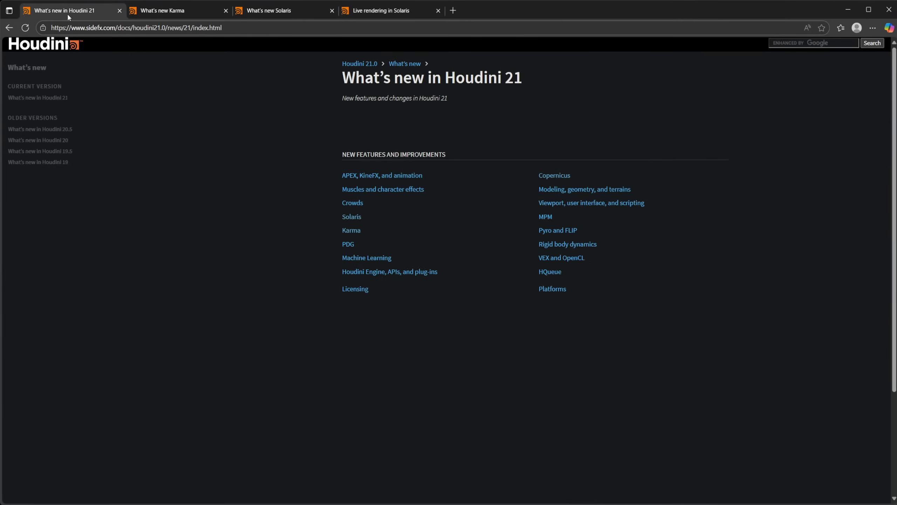
pyautogui.middleClick(568, 204)
pyautogui.click(178, 11)
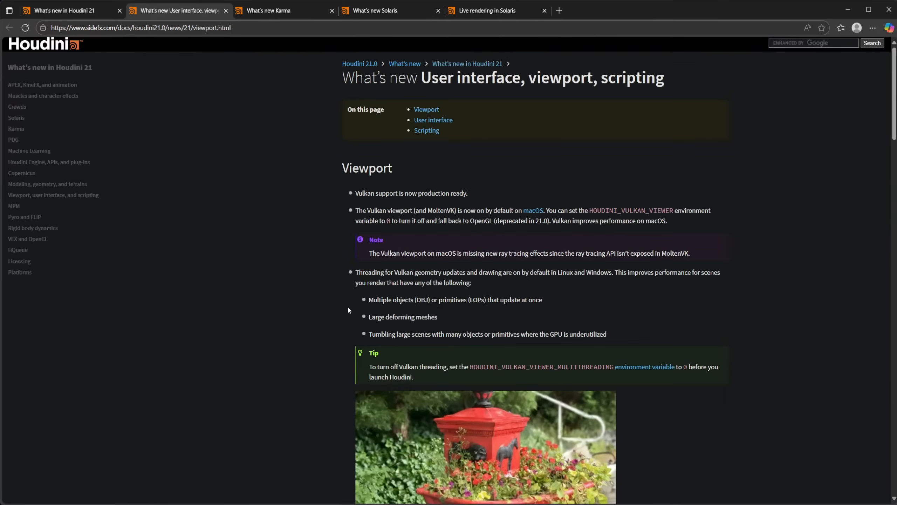
pyautogui.hotkey('ctrl', 'f')
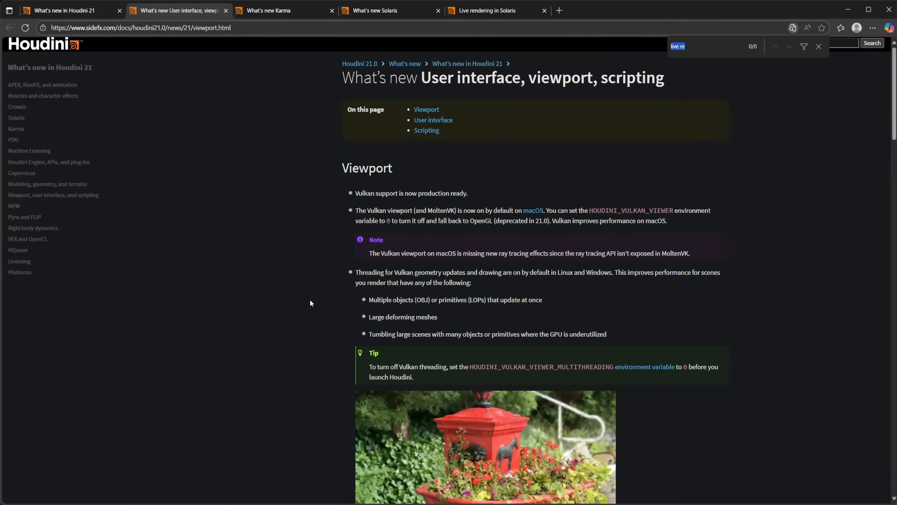
pyautogui.write('spli')
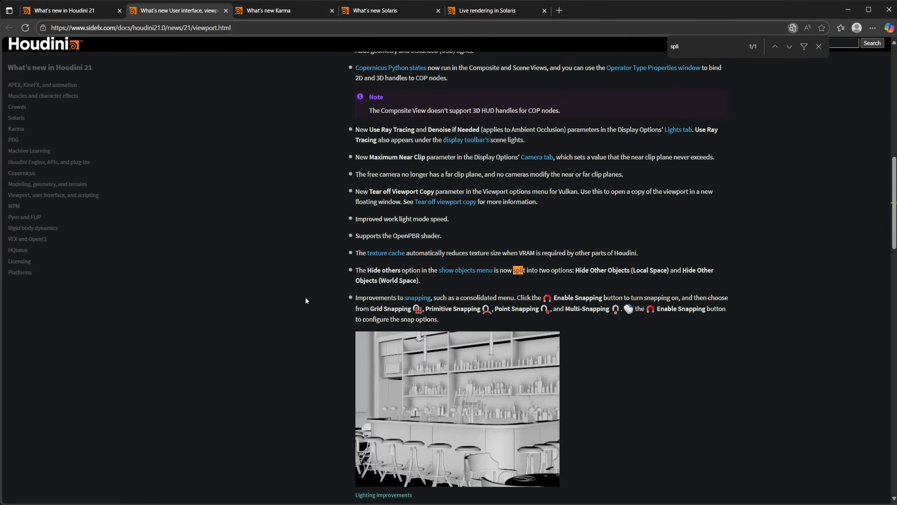
pyautogui.scroll(1, 570, 173)
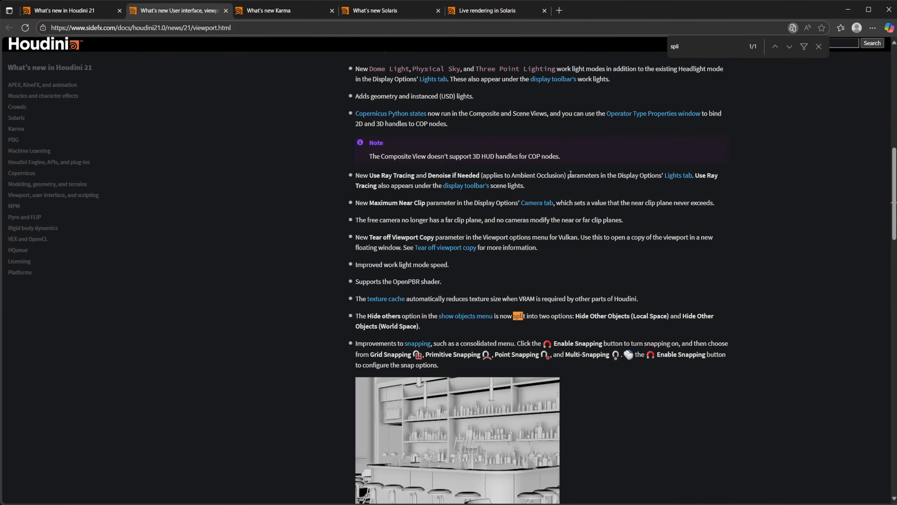
# Return to Houdini and examine the viewport layout choices, tool creation options and first-person navigation parameters.
pyautogui.click(849, 10)
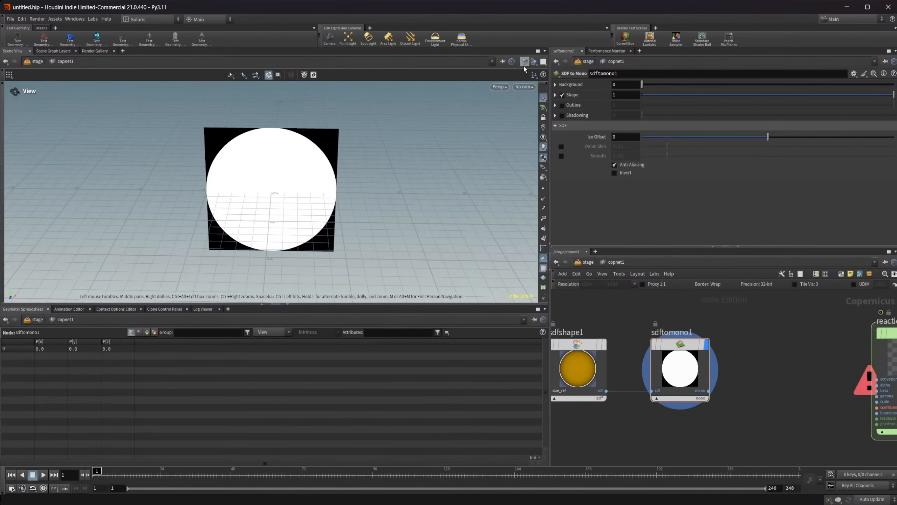
pyautogui.click(543, 62)
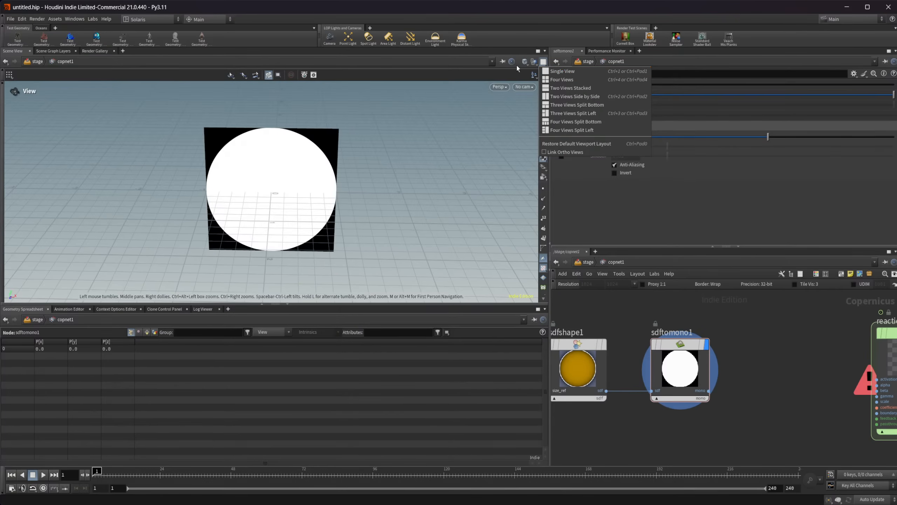
pyautogui.click(553, 72)
pyautogui.click(533, 76)
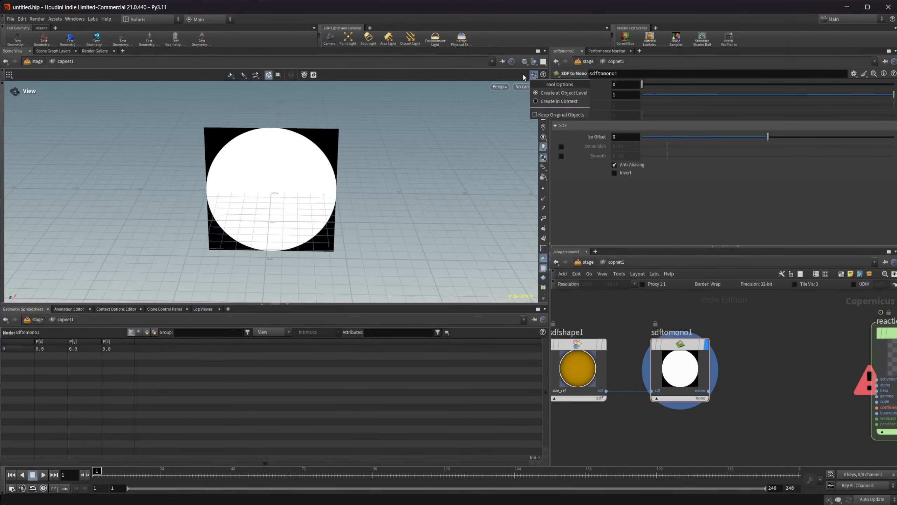
pyautogui.click(522, 75)
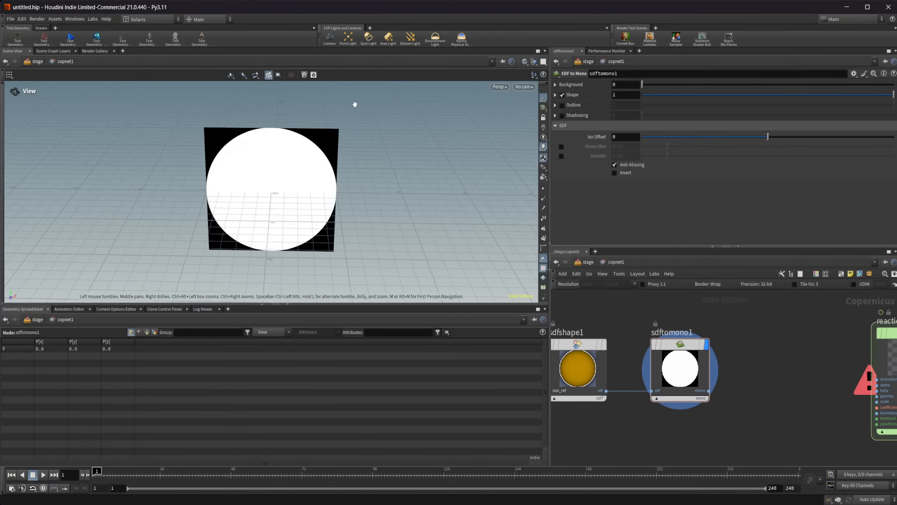
pyautogui.click(314, 75)
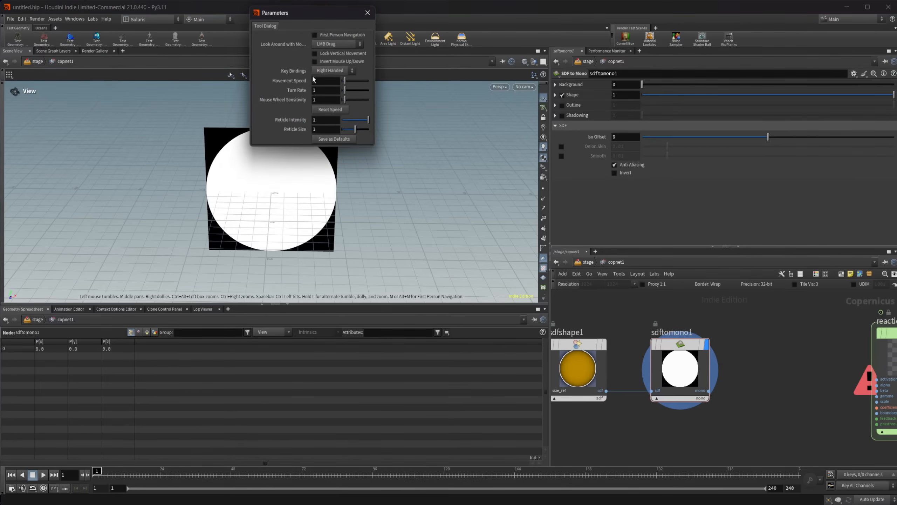
pyautogui.click(367, 13)
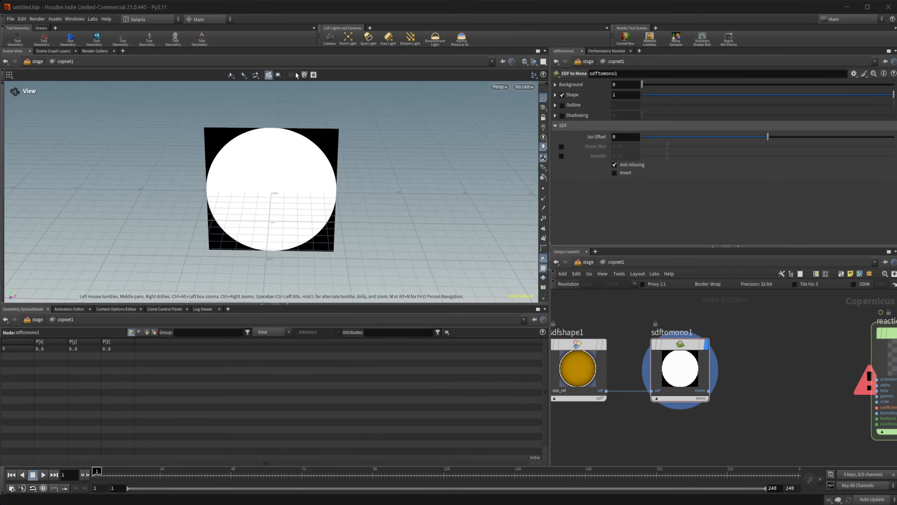
pyautogui.scroll(-2, 682, 420)
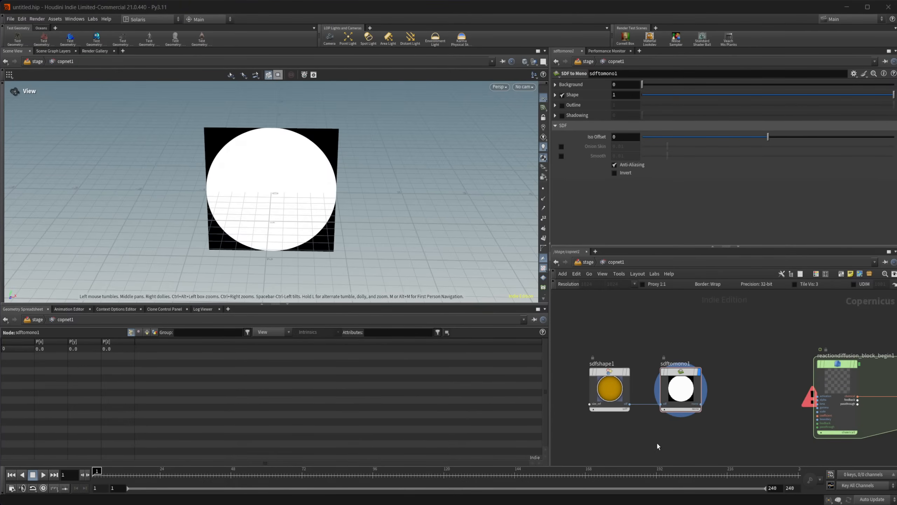
pyautogui.press('Tab')
pyautogui.press('Escape')
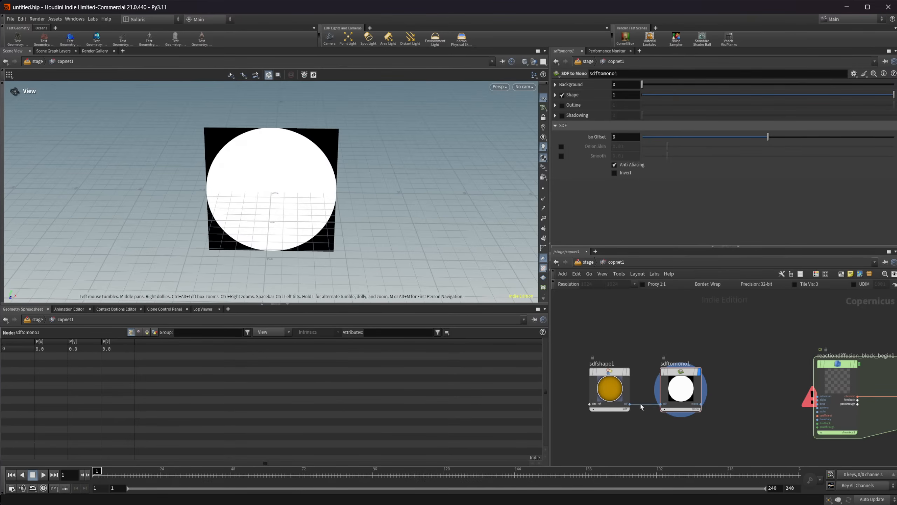
pyautogui.press('Tab')
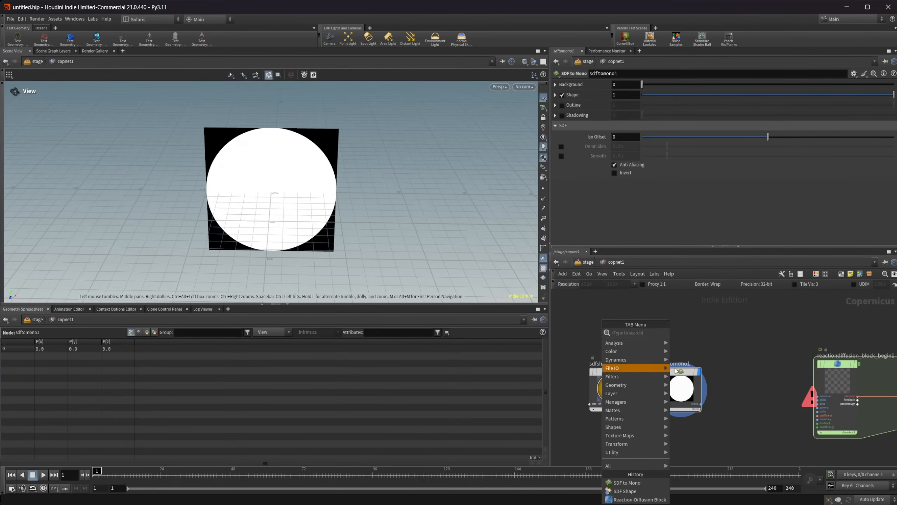
pyautogui.click(684, 332)
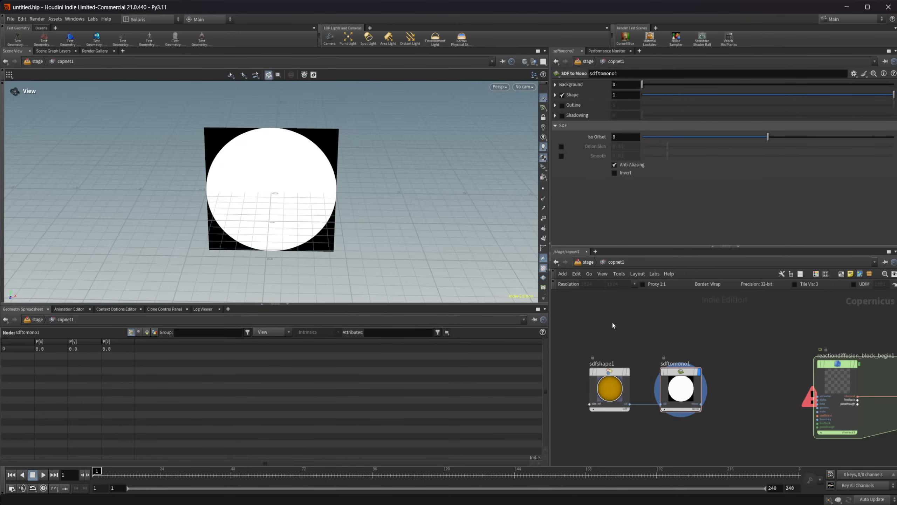
# Split the scene view into two views side by side.
pyautogui.click(543, 61)
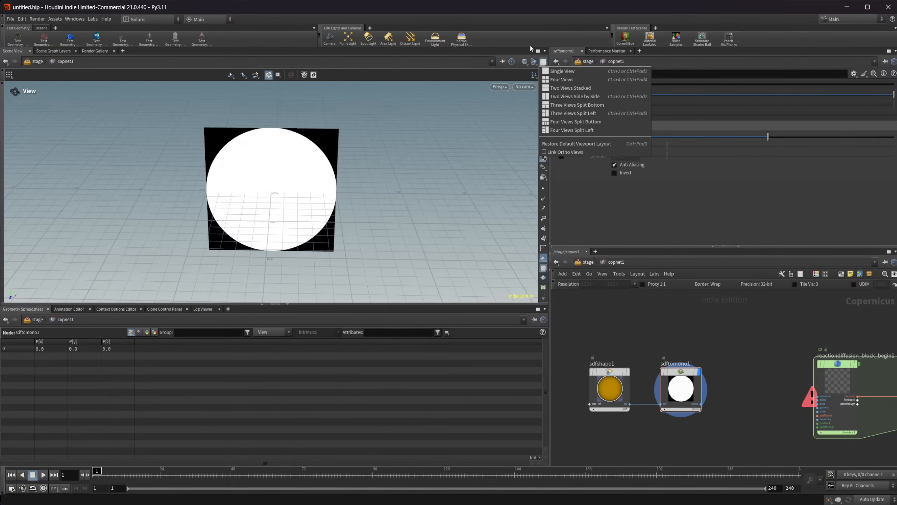
pyautogui.click(545, 50)
pyautogui.click(544, 51)
pyautogui.click(533, 54)
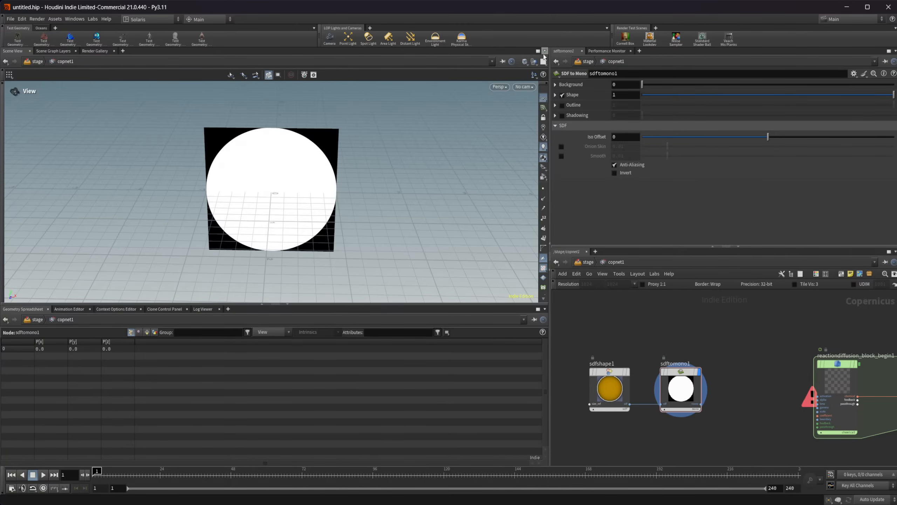
pyautogui.click(543, 62)
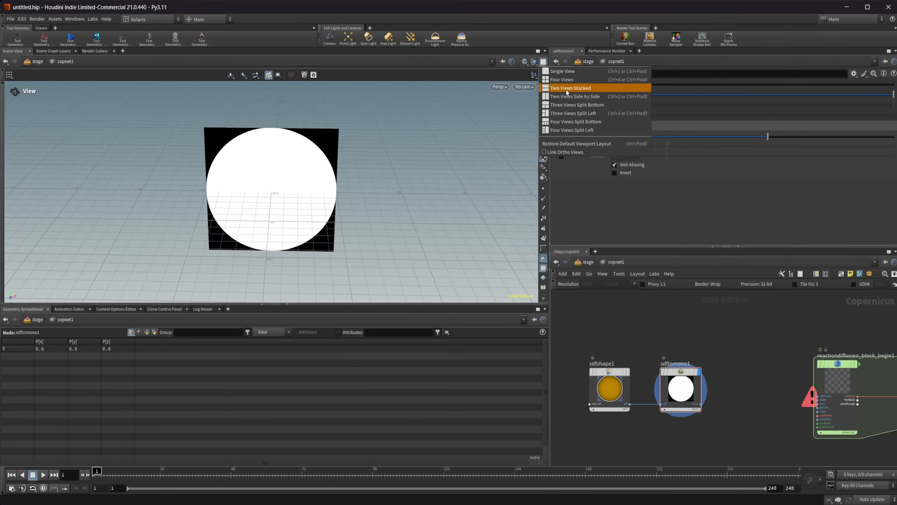
pyautogui.click(575, 98)
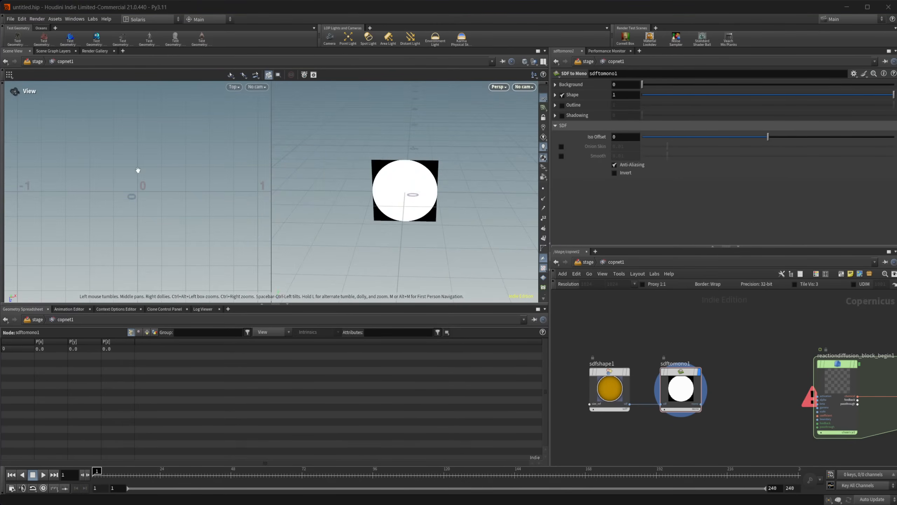
# Switch the split layout's Top viewport to the Right view.
pyautogui.click(234, 87)
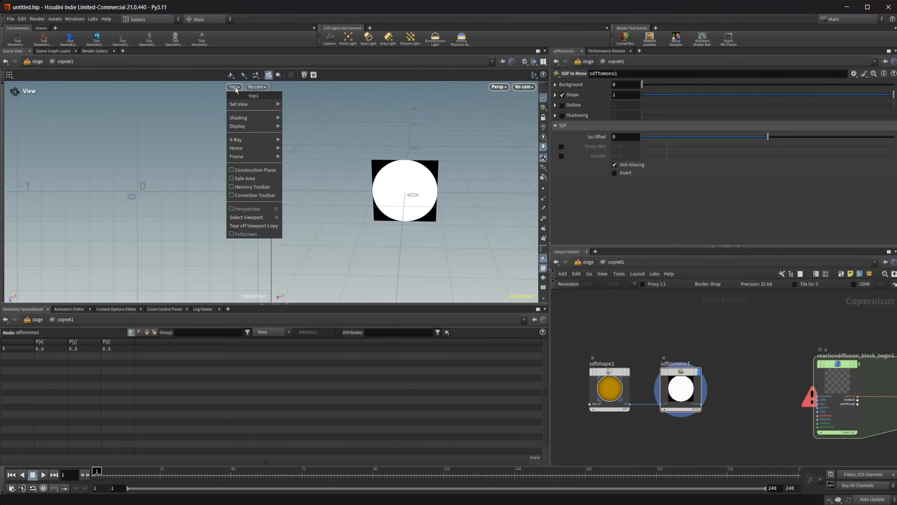
pyautogui.moveTo(248, 104)
pyautogui.click(306, 129)
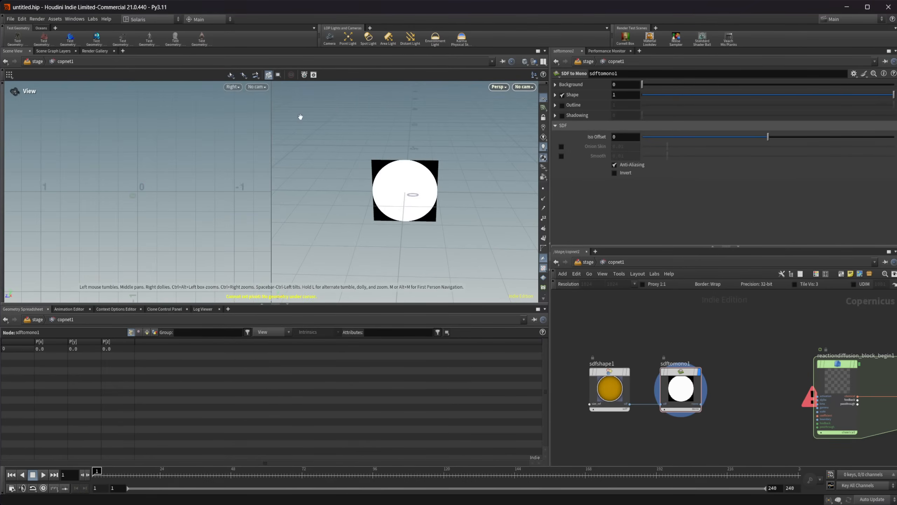
# Switch the split layout's Right viewport to the Front view.
pyautogui.click(233, 87)
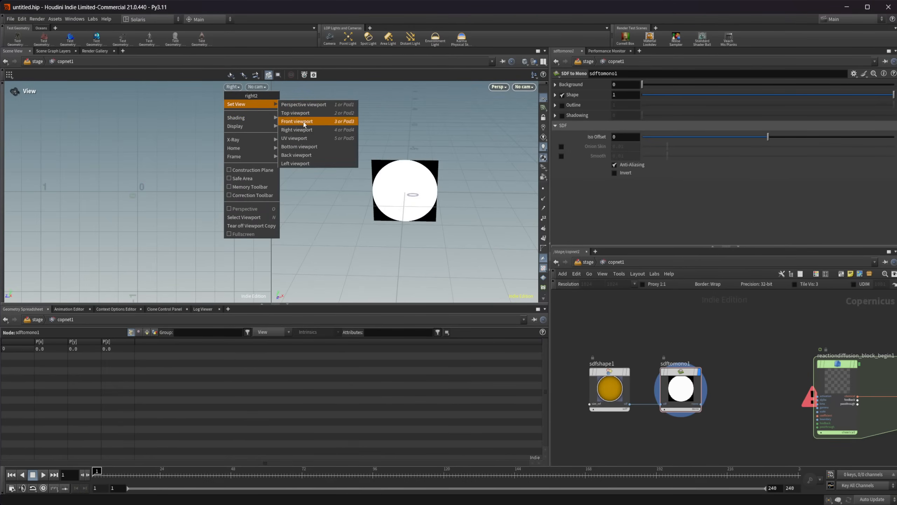
pyautogui.click(297, 121)
pyautogui.moveTo(395, 192)
pyautogui.mouseDown()
pyautogui.moveTo(413, 159)
pyautogui.moveTo(386, 186)
pyautogui.mouseUp()
pyautogui.scroll(-1, 731, 380)
pyautogui.scroll(2, 722, 384)
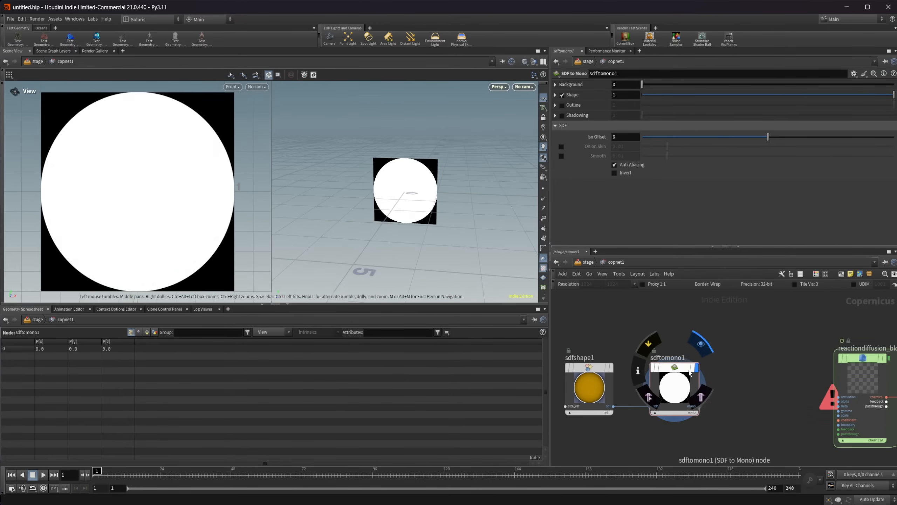
# Reduce the radius of the sdfshape1 circle to 0.174.
pyautogui.moveTo(730, 387); pyautogui.dragTo(768, 380, button='middle')
pyautogui.click(630, 375)
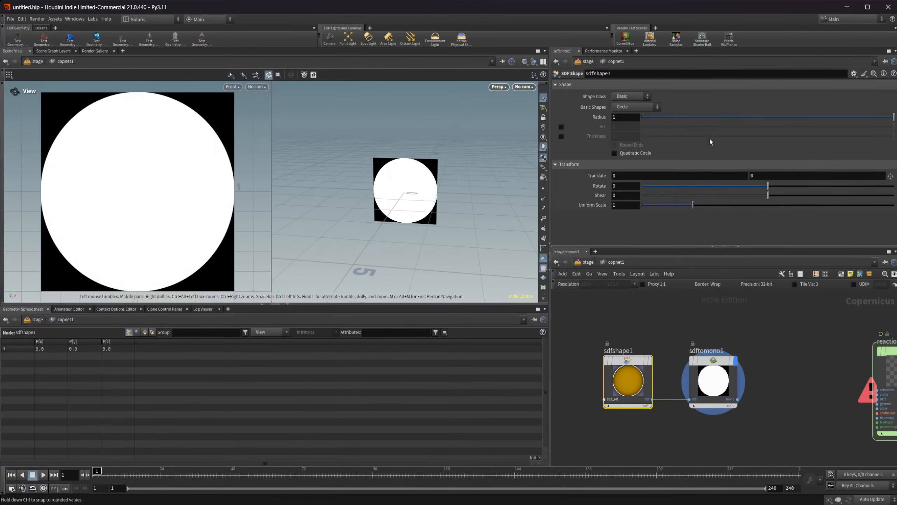
pyautogui.moveTo(792, 120); pyautogui.dragTo(685, 121)
# Connect the sdftomono1 output to the activation input of reactiondiffusion_block_begin1 and display reactiondiffusion_block_end1.
pyautogui.moveTo(784, 395); pyautogui.dragTo(723, 363, button='middle')
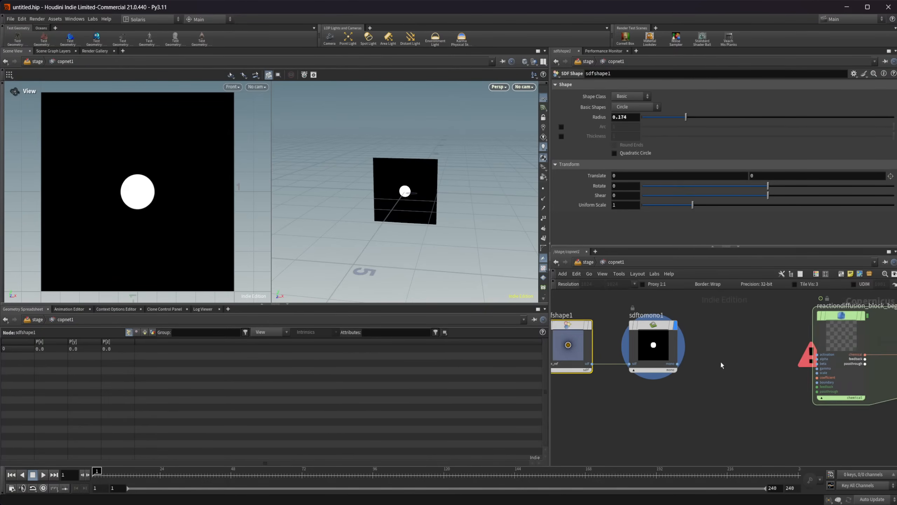
pyautogui.scroll(2, 723, 365)
pyautogui.moveTo(658, 364); pyautogui.dragTo(679, 367)
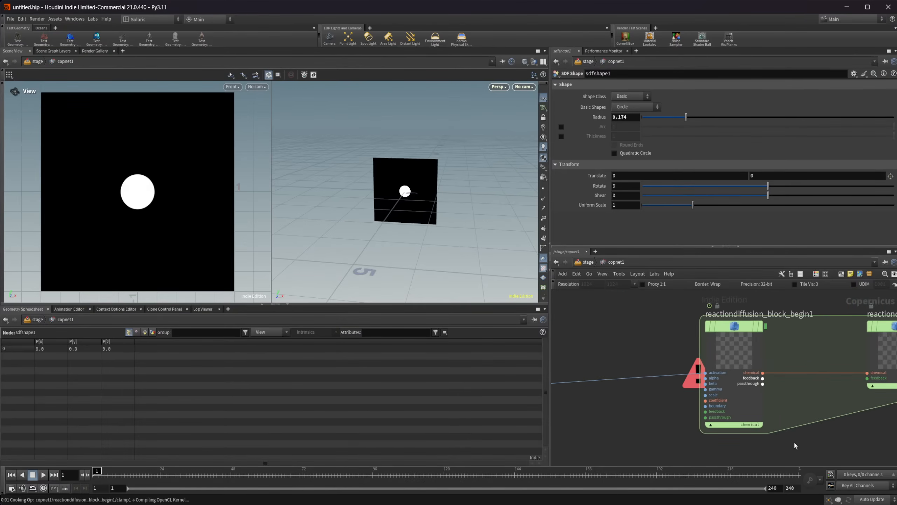
pyautogui.moveTo(806, 438); pyautogui.dragTo(693, 435, button='middle')
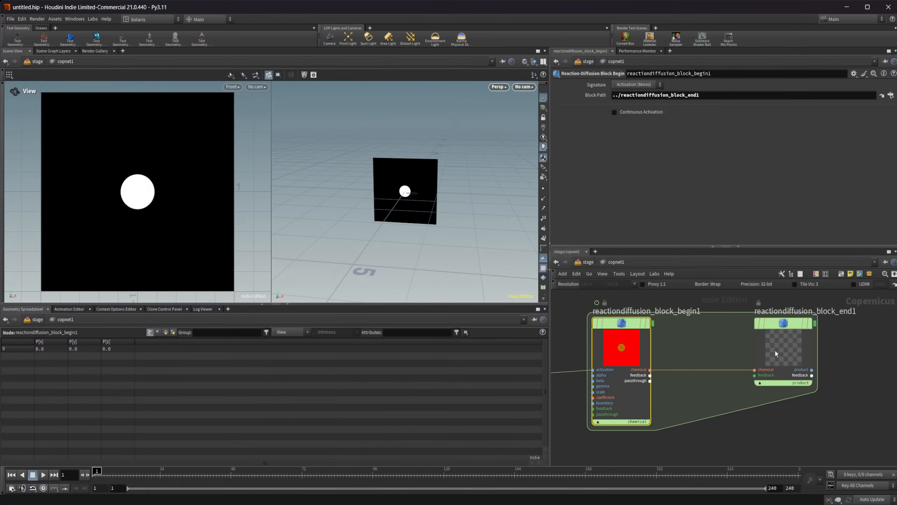
pyautogui.click(783, 347)
pyautogui.click(809, 322)
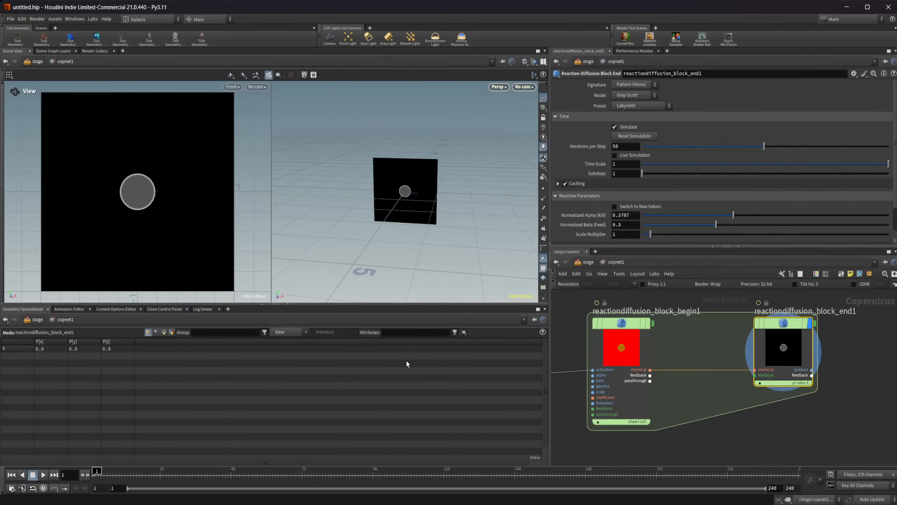
# Change the viewport background color scheme to black in the display options.
pyautogui.moveTo(392, 215); pyautogui.dragTo(410, 185)
pyautogui.moveTo(434, 182); pyautogui.dragTo(503, 165, button='right')
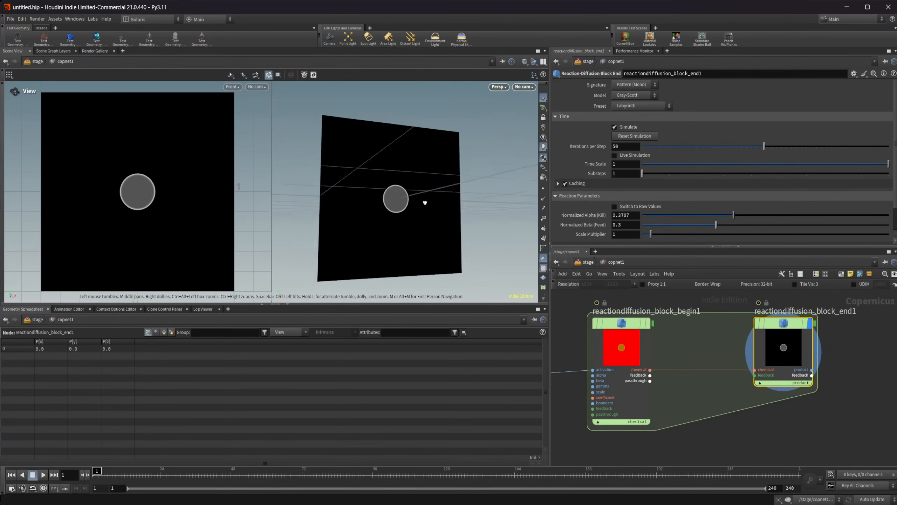
pyautogui.moveTo(425, 201); pyautogui.dragTo(412, 210)
pyautogui.press('d')
pyautogui.click(414, 130)
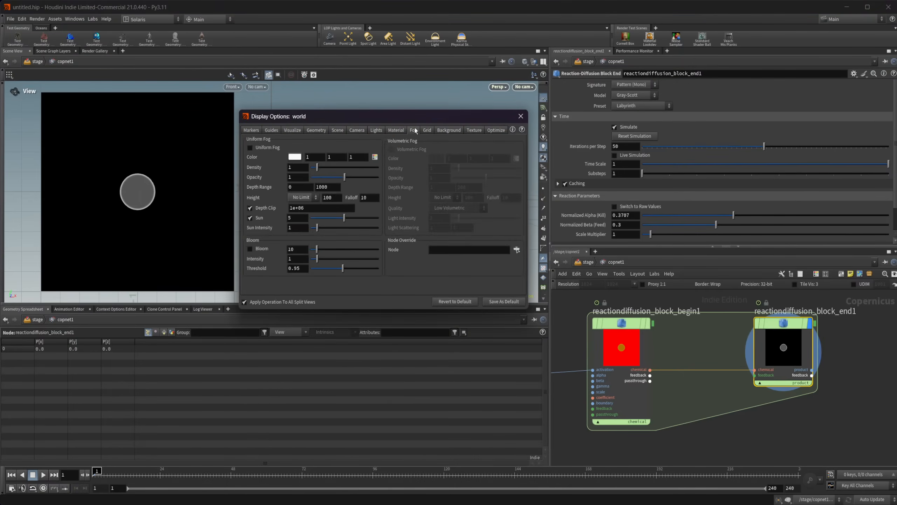
pyautogui.click(427, 130)
pyautogui.click(449, 130)
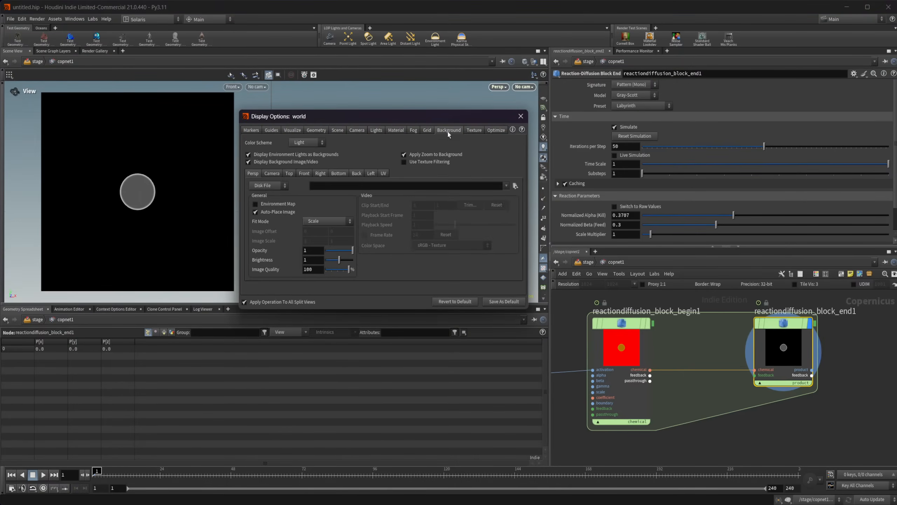
pyautogui.click(308, 143)
pyautogui.click(300, 173)
pyautogui.click(521, 116)
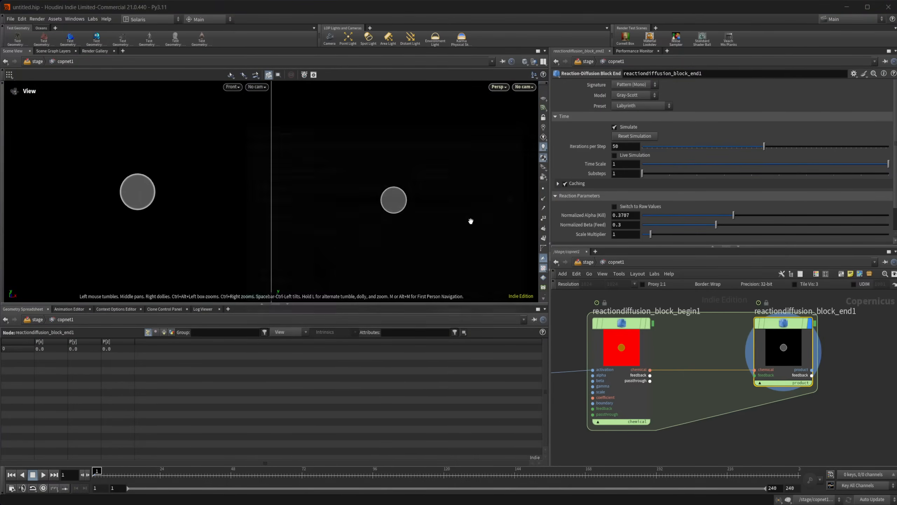
# Play the reaction-diffusion simulation, watch the labyrinth pattern grow in both views, and stop playback.
pyautogui.moveTo(730, 406); pyautogui.dragTo(706, 423, button='middle')
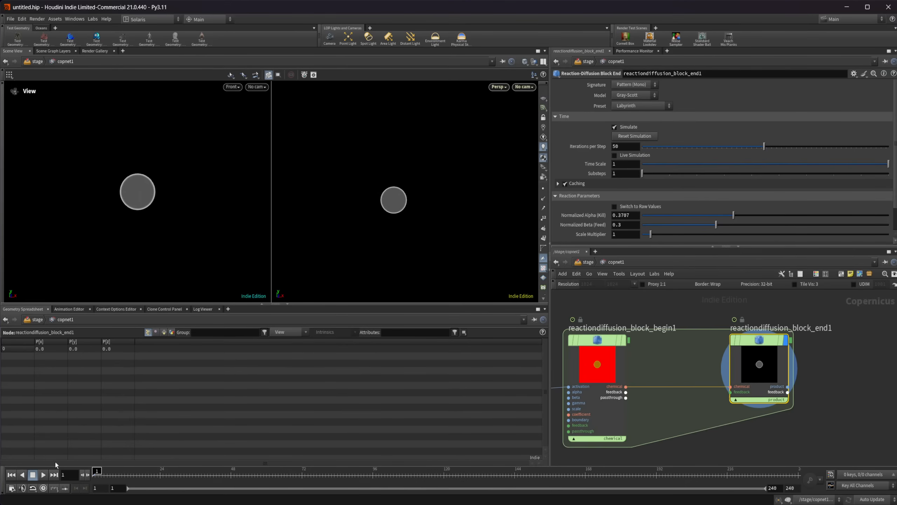
pyautogui.click(43, 474)
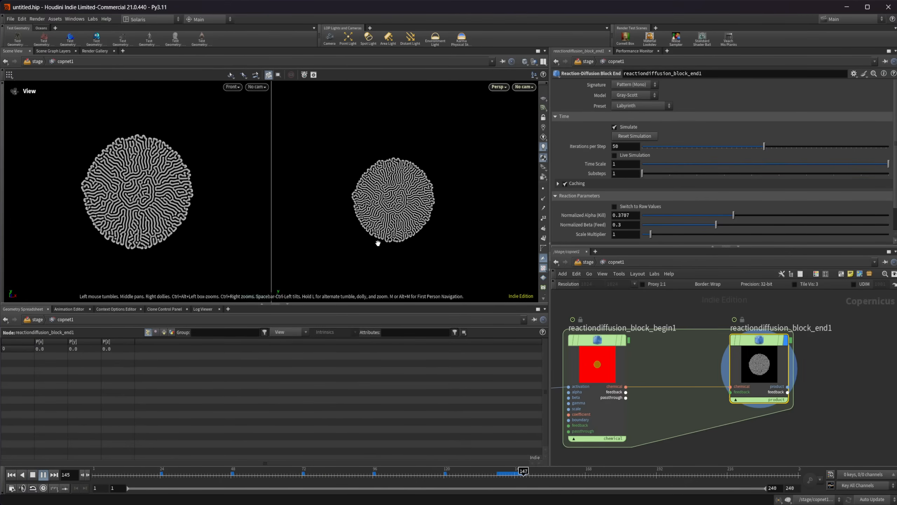
pyautogui.moveTo(416, 234); pyautogui.dragTo(468, 209, button='right')
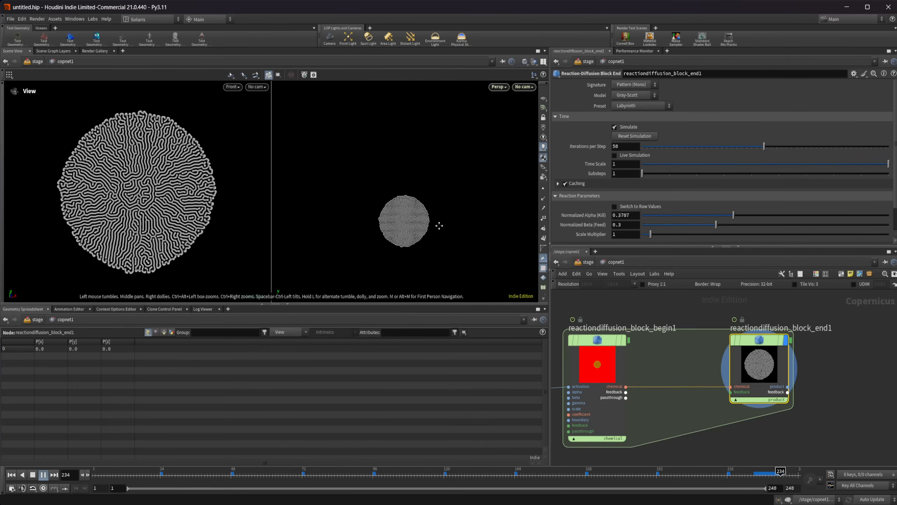
pyautogui.click(43, 475)
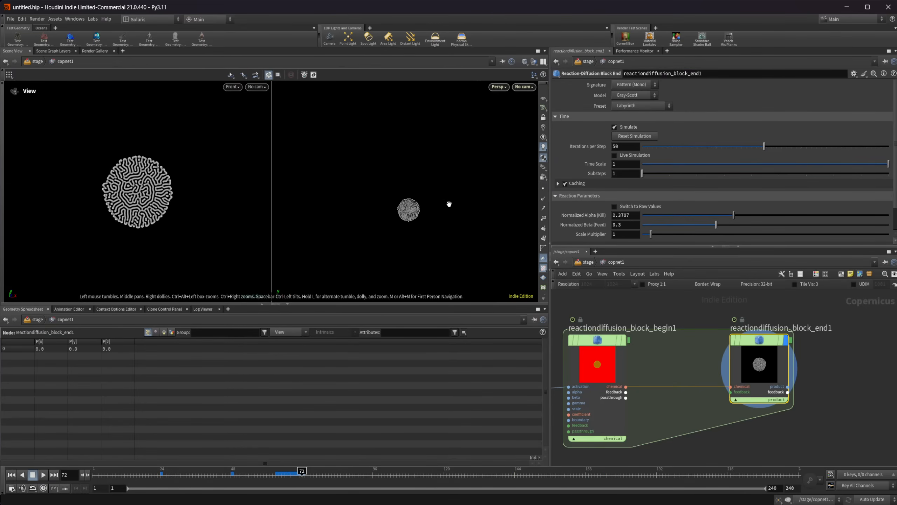
# Set the viewport background color scheme back to Light.
pyautogui.press('d')
pyautogui.click(428, 131)
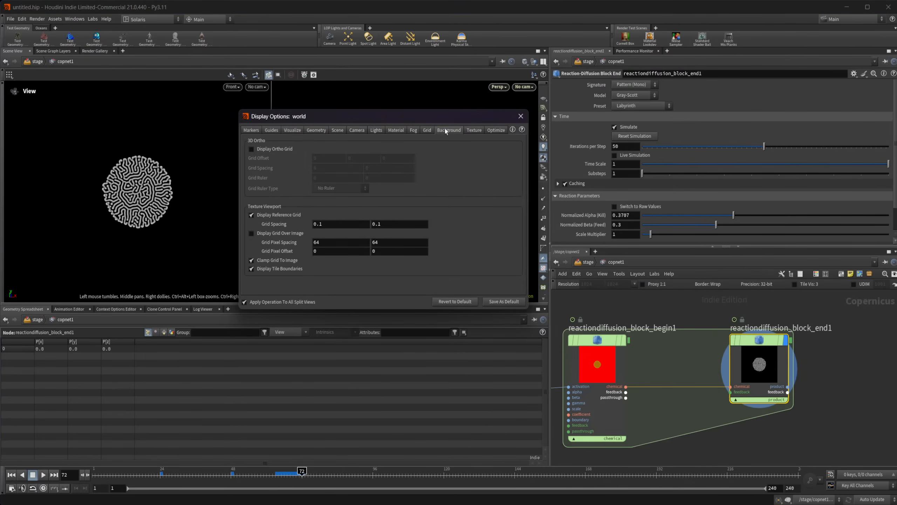
pyautogui.click(446, 131)
pyautogui.click(306, 144)
pyautogui.click(300, 150)
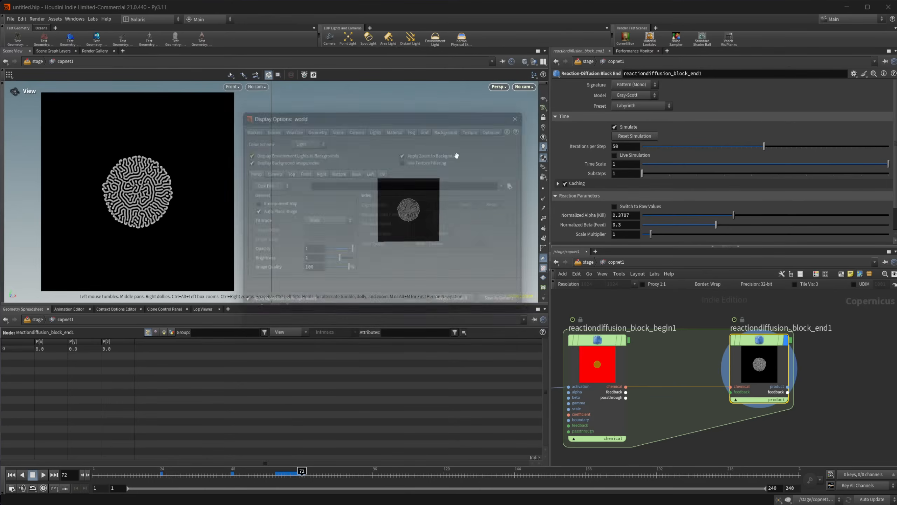
pyautogui.moveTo(424, 212); pyautogui.dragTo(400, 227)
pyautogui.moveTo(417, 215); pyautogui.dragTo(506, 193, button='right')
pyautogui.moveTo(401, 235); pyautogui.dragTo(425, 233)
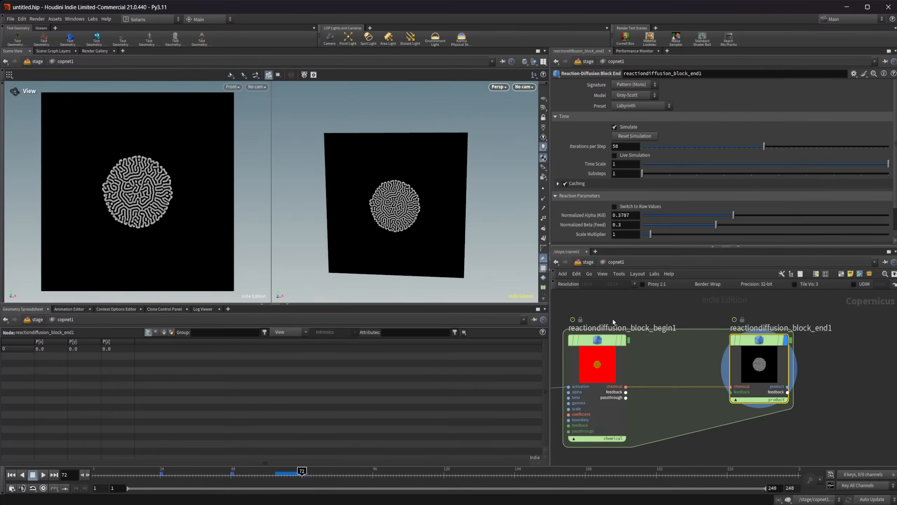
# Translate the sdfshape1 circle horizontally towards the image's right edge, then select the sdftomono1 node.
pyautogui.moveTo(644, 367); pyautogui.dragTo(819, 358, button='middle')
pyautogui.moveTo(662, 362); pyautogui.dragTo(783, 354, button='middle')
pyautogui.click(573, 352)
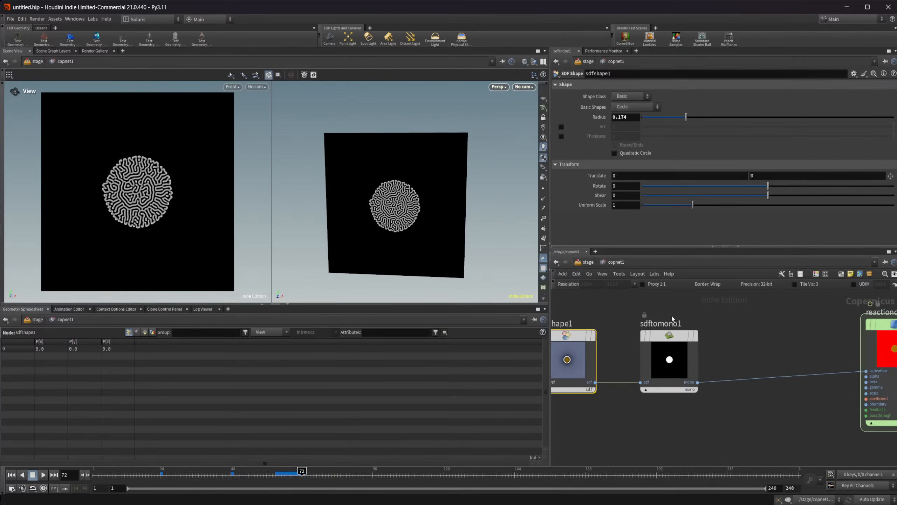
pyautogui.moveTo(670, 176); pyautogui.dragTo(697, 178, button='middle')
pyautogui.click(662, 370)
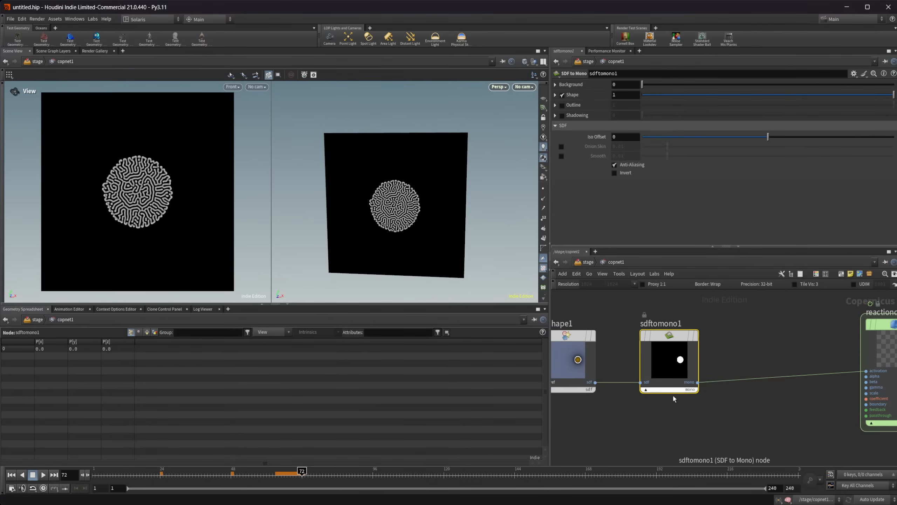
# Play the reaction-diffusion simulation from frame 1, stop it, and scrub the timeline to frame 206.
pyautogui.click(12, 475)
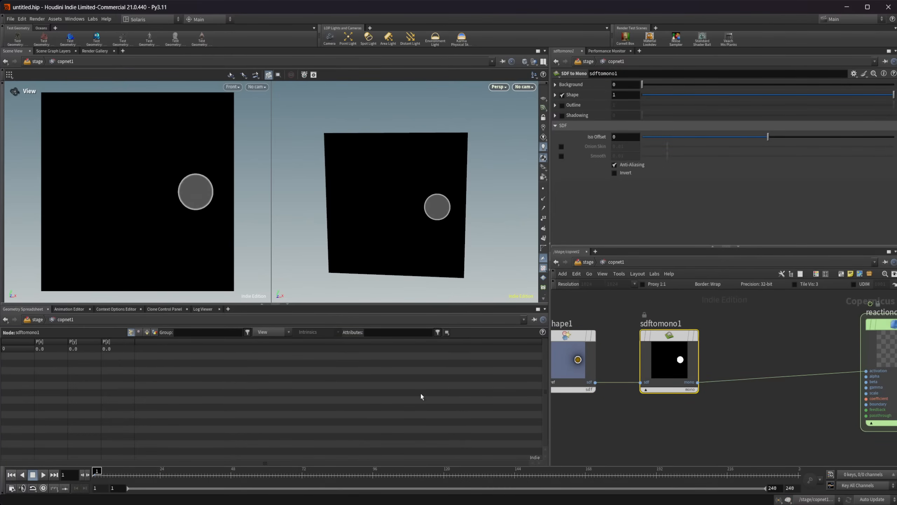
pyautogui.moveTo(766, 410); pyautogui.dragTo(638, 412, button='middle')
pyautogui.scroll(-3, 649, 413)
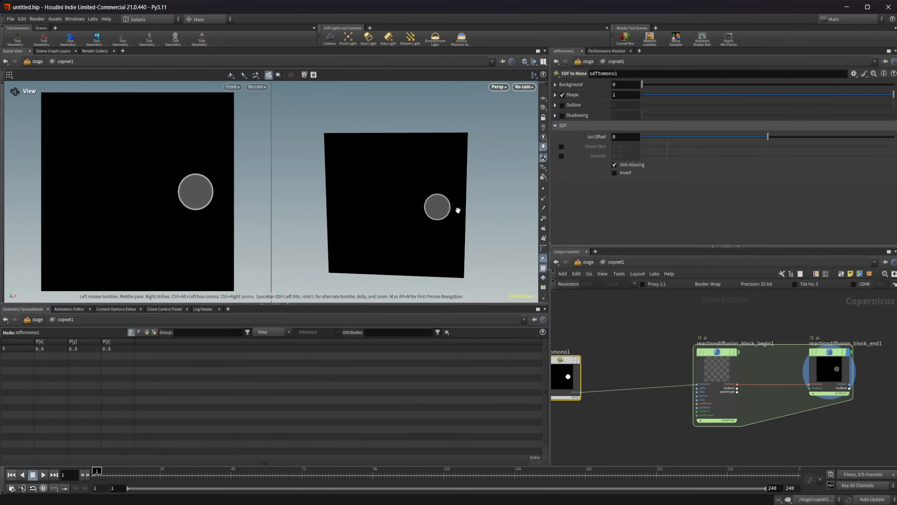
pyautogui.click(43, 475)
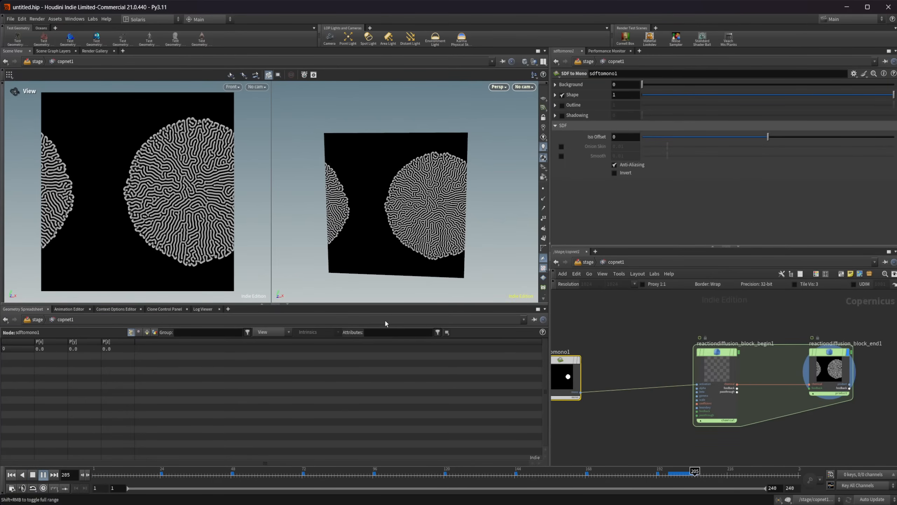
pyautogui.click(33, 475)
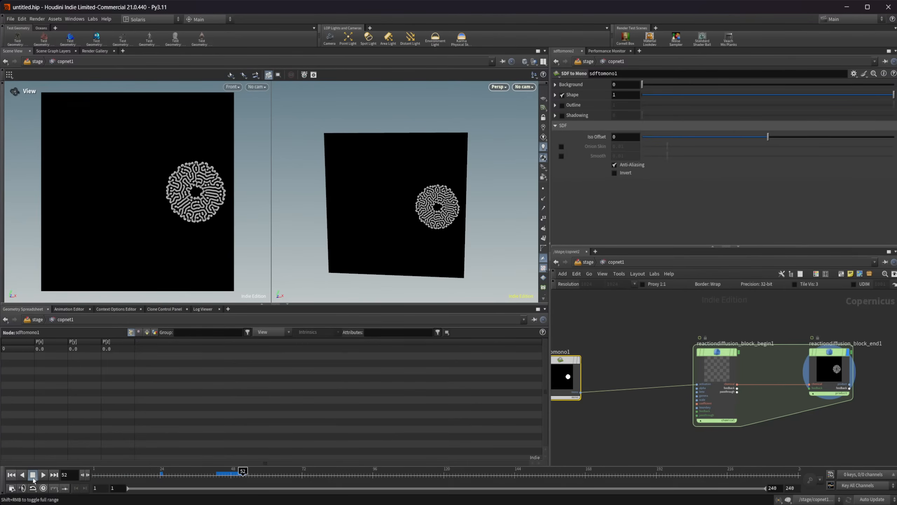
pyautogui.moveTo(271, 475); pyautogui.dragTo(698, 476)
pyautogui.moveTo(423, 244)
pyautogui.mouseDown()
pyautogui.moveTo(434, 248)
pyautogui.moveTo(416, 241)
pyautogui.mouseUp()
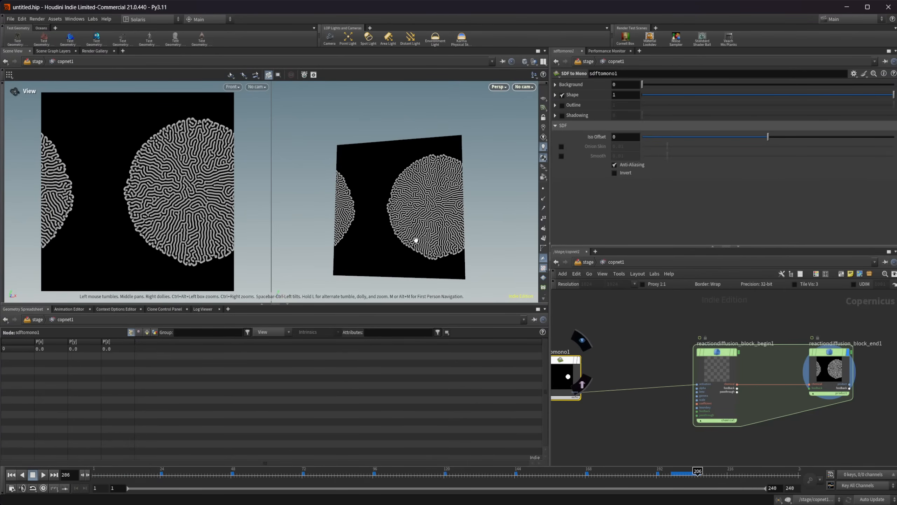
pyautogui.moveTo(672, 365); pyautogui.dragTo(638, 363, button='middle')
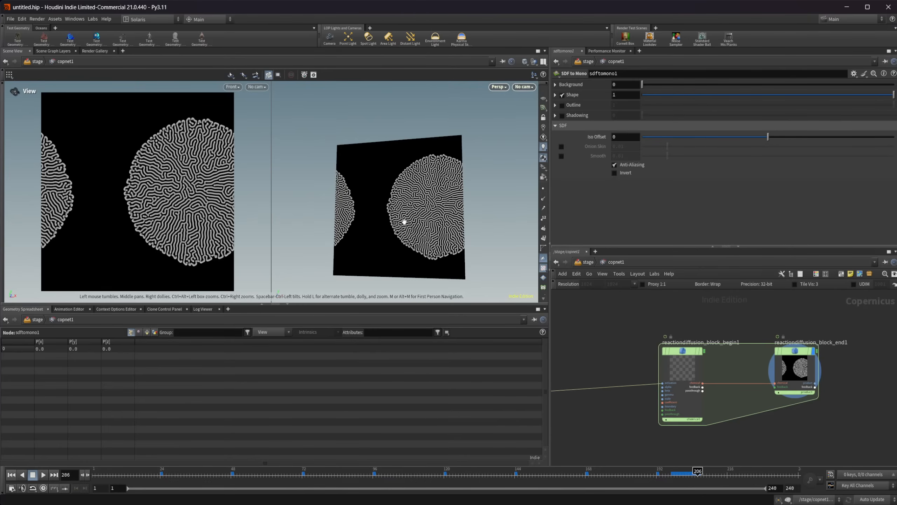
# Add a Pyro Configure Billowy Smoke setup to the network below the reaction-diffusion nodes.
pyautogui.scroll(-3, 644, 394)
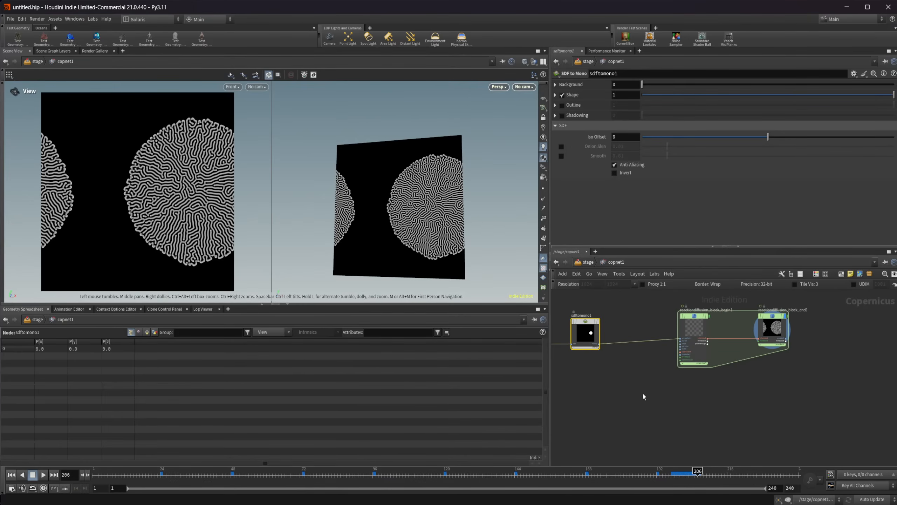
pyautogui.press('Tab')
pyautogui.write('pyro')
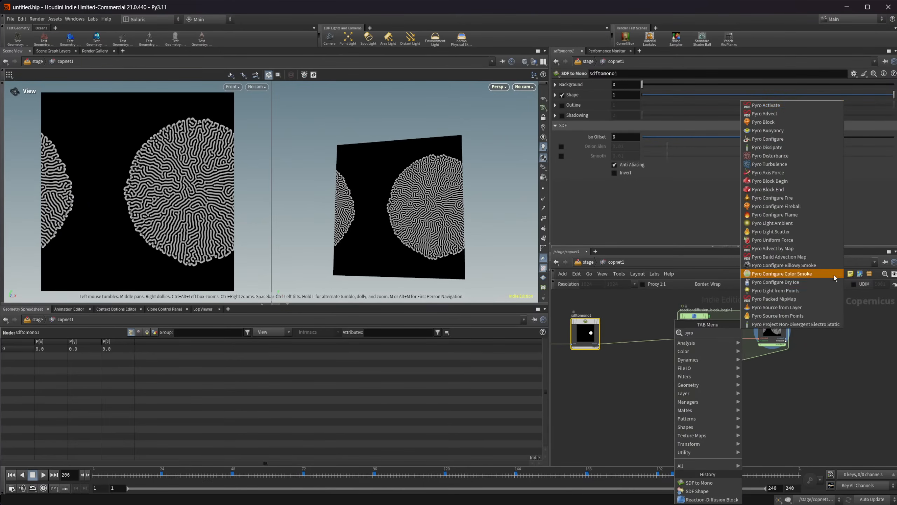
pyautogui.click(814, 269)
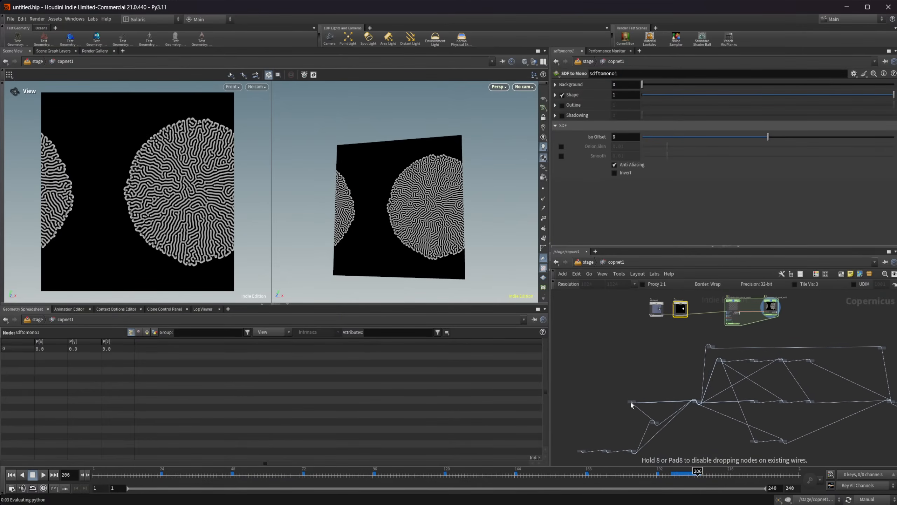
pyautogui.click(654, 406)
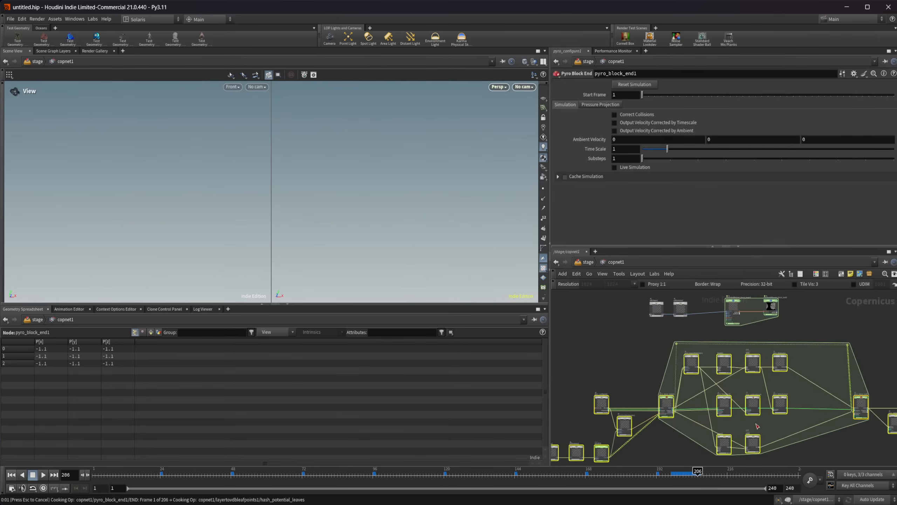
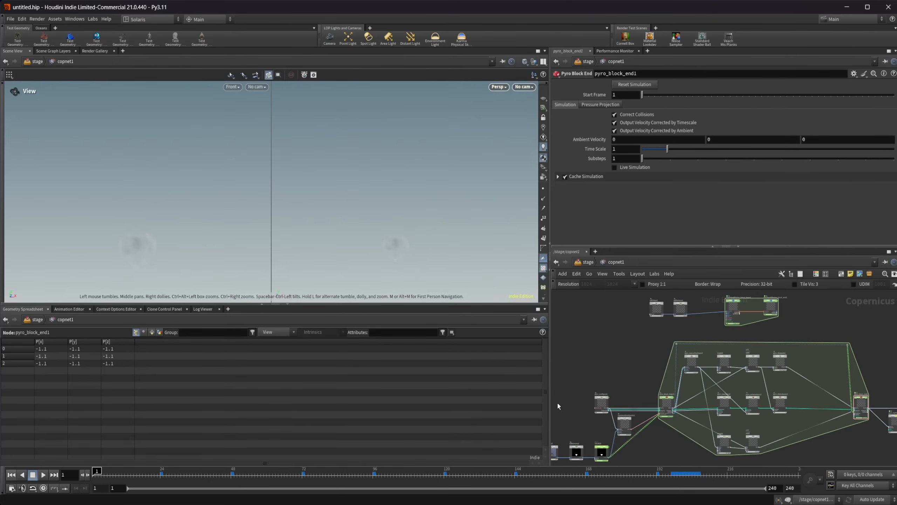
# Play the billowy smoke simulation, frame the smoke in the perspective view, and stop playback.
pyautogui.scroll(-2, 558, 405)
pyautogui.scroll(3, 614, 397)
pyautogui.moveTo(614, 397); pyautogui.dragTo(662, 372, button='middle')
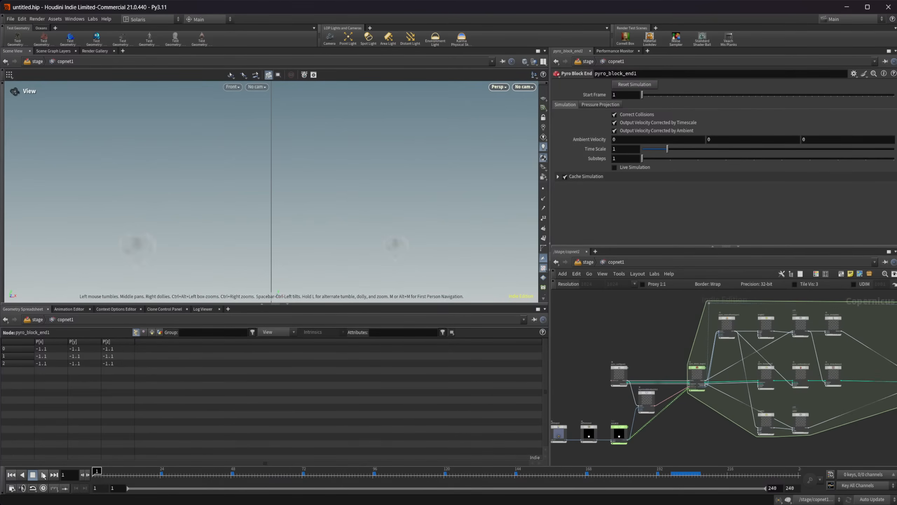
pyautogui.click(44, 474)
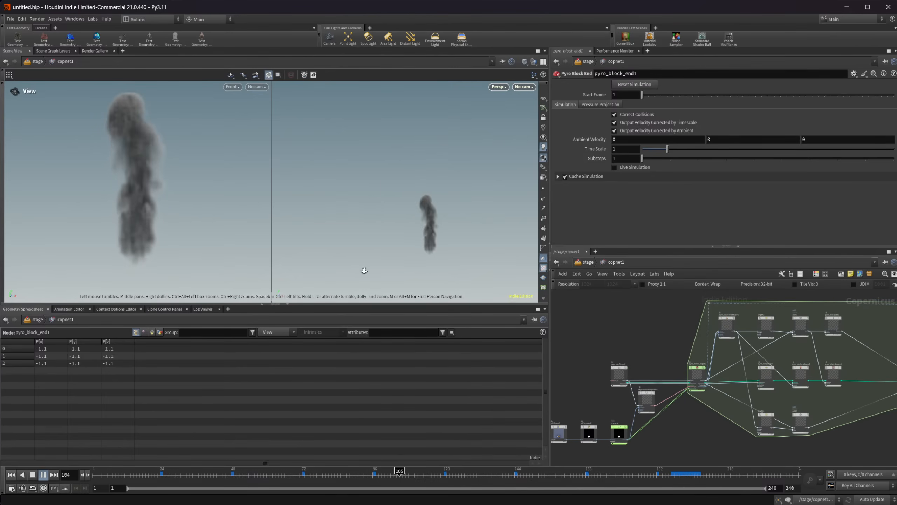
pyautogui.moveTo(421, 253); pyautogui.dragTo(421, 209)
pyautogui.hotkey('space', 'g')
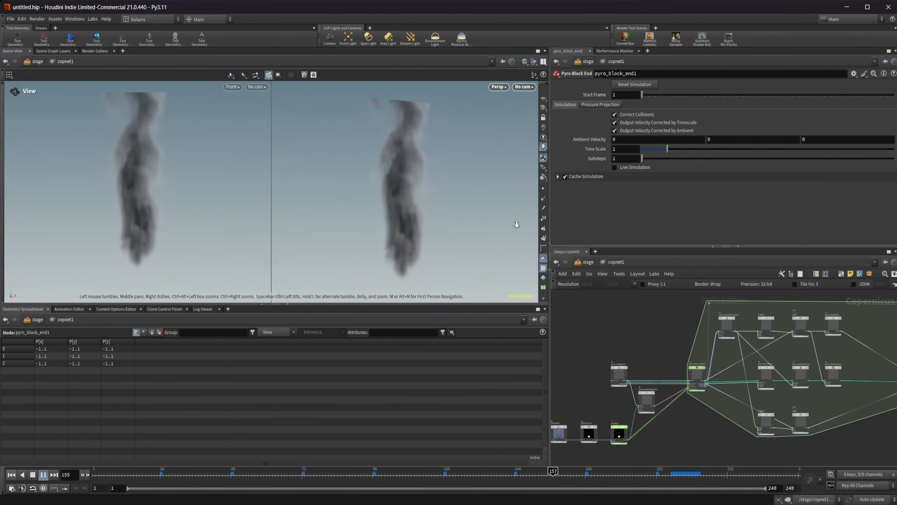
pyautogui.click(34, 476)
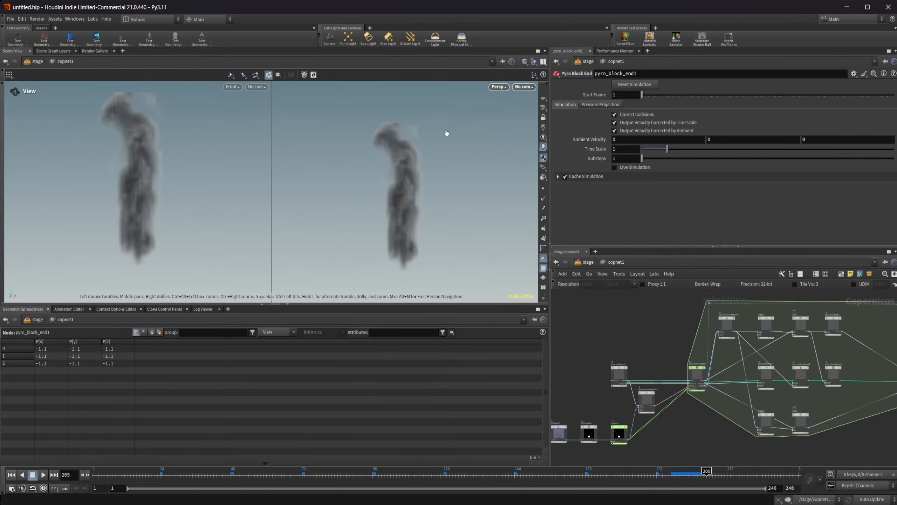
# Set the pyro_configure1 node's Divisions to Resolution with a value of 500.
pyautogui.moveTo(424, 136)
pyautogui.mouseDown()
pyautogui.moveTo(409, 143)
pyautogui.moveTo(408, 135)
pyautogui.mouseUp()
pyautogui.moveTo(663, 352); pyautogui.dragTo(581, 331, button='middle')
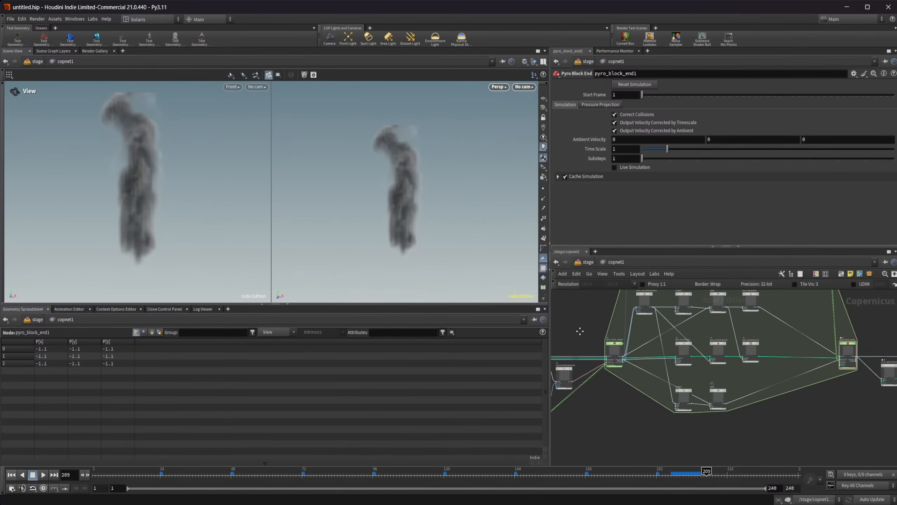
pyautogui.scroll(-2, 801, 395)
pyautogui.moveTo(801, 399); pyautogui.dragTo(848, 392, button='middle')
pyautogui.scroll(1, 631, 342)
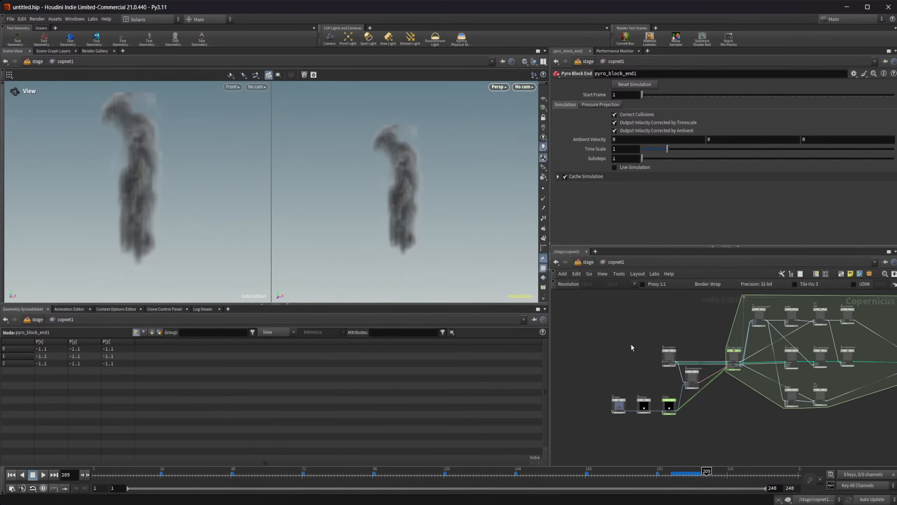
pyautogui.scroll(3, 675, 354)
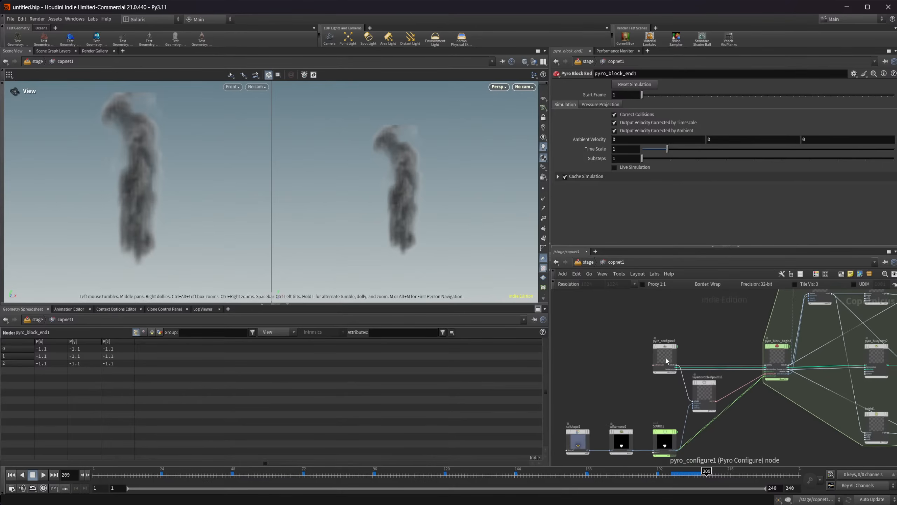
pyautogui.scroll(2, 666, 358)
pyautogui.click(660, 368)
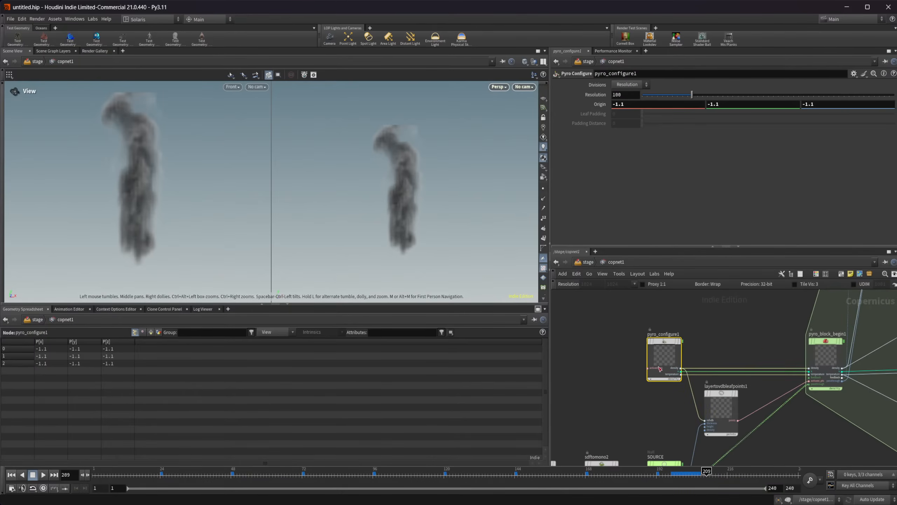
pyautogui.click(629, 85)
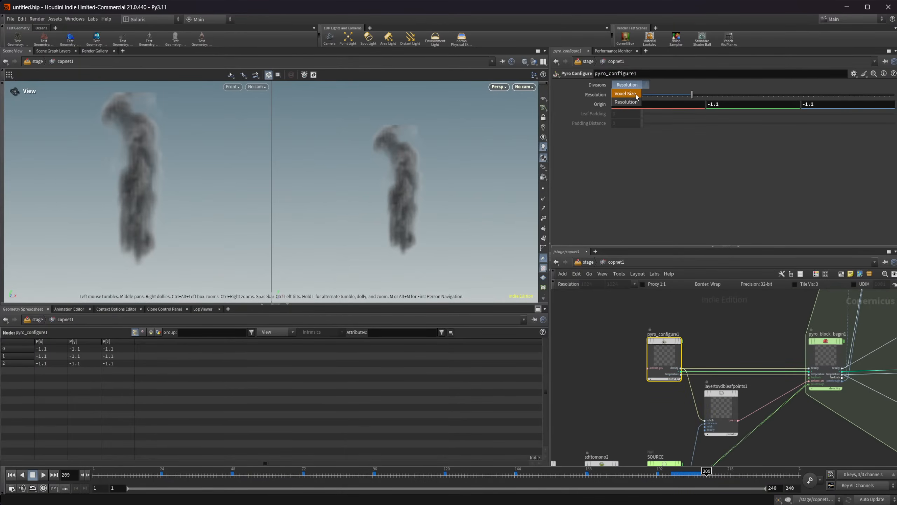
pyautogui.click(636, 102)
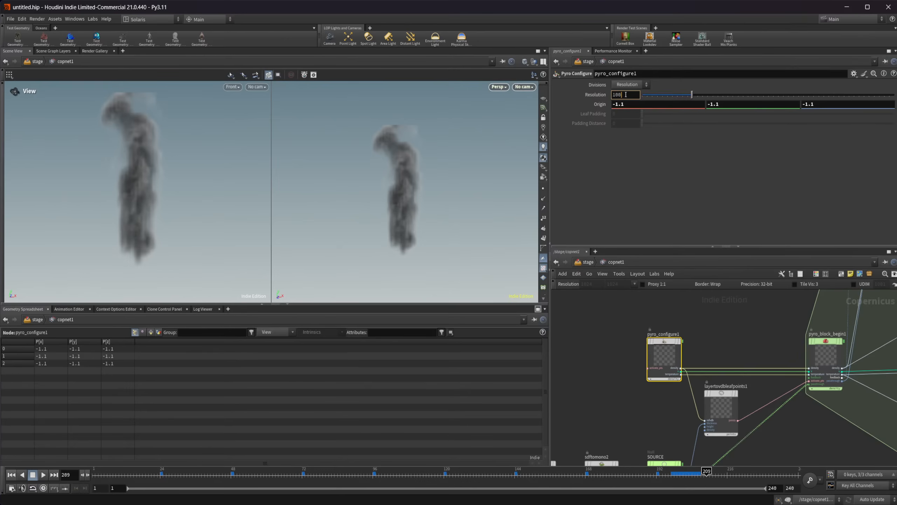
pyautogui.moveTo(626, 94); pyautogui.dragTo(559, 85)
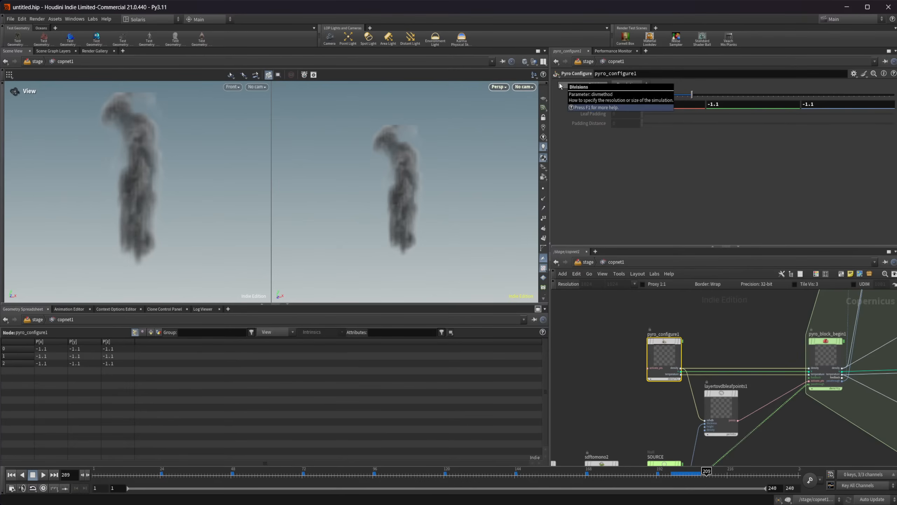
pyautogui.write('500')
pyautogui.press('Return')
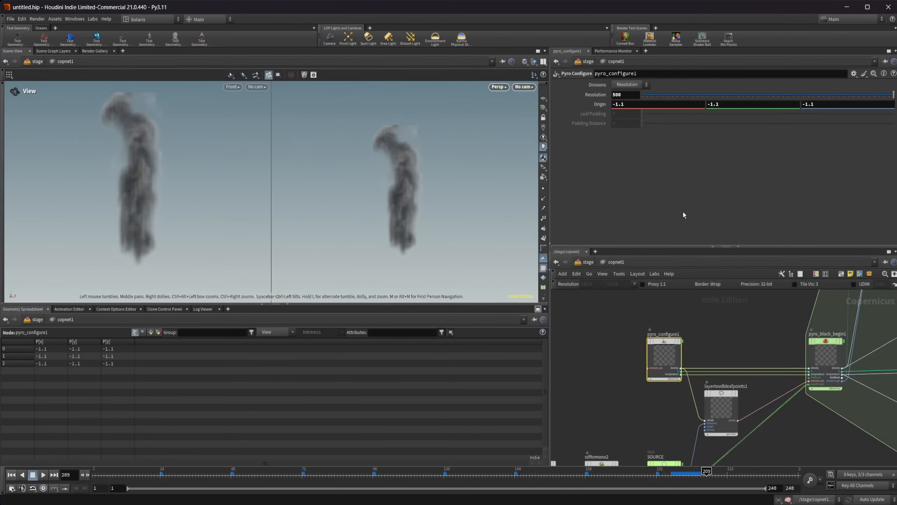
# Play the higher-resolution smoke simulation from frame 1 and stop it at frame 38.
pyautogui.click(14, 477)
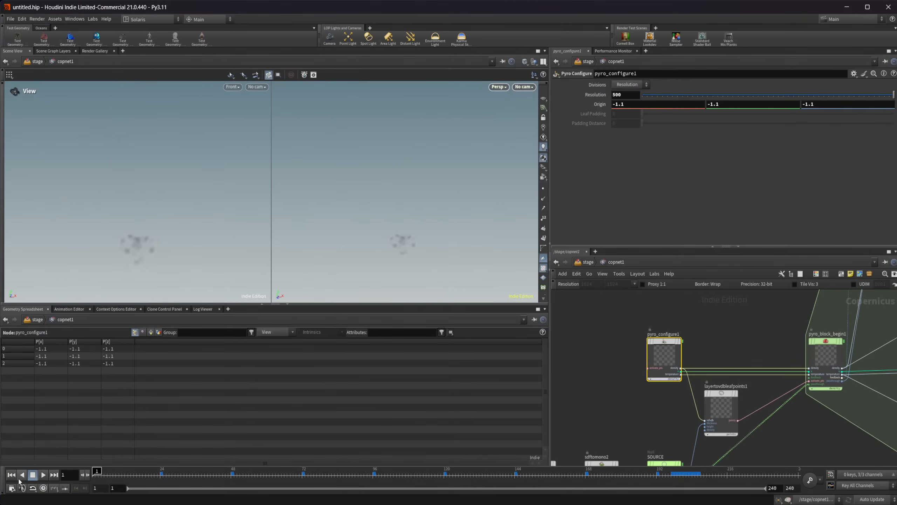
pyautogui.click(43, 475)
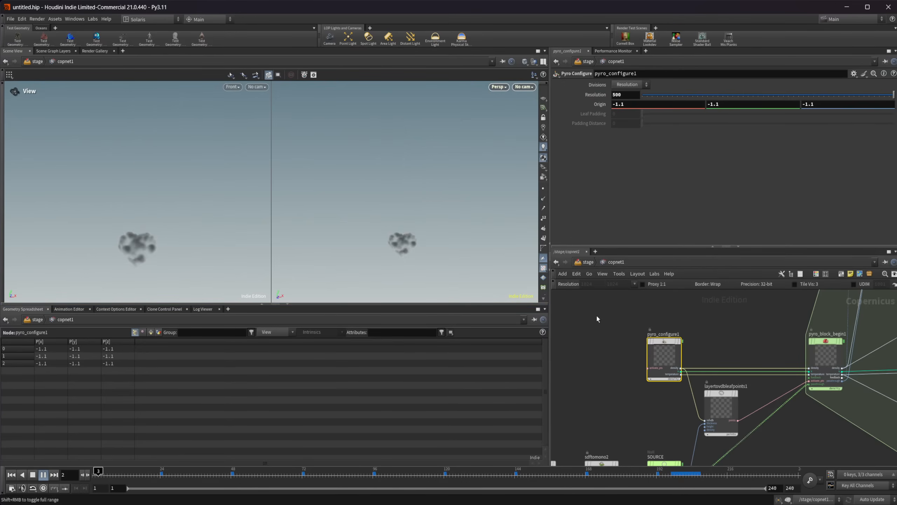
pyautogui.click(42, 474)
# Display the pyro_block_end1 output and examine the raw smoke density volume from several angles in the perspective view.
pyautogui.scroll(-3, 775, 347)
pyautogui.moveTo(775, 348); pyautogui.dragTo(731, 349, button='middle')
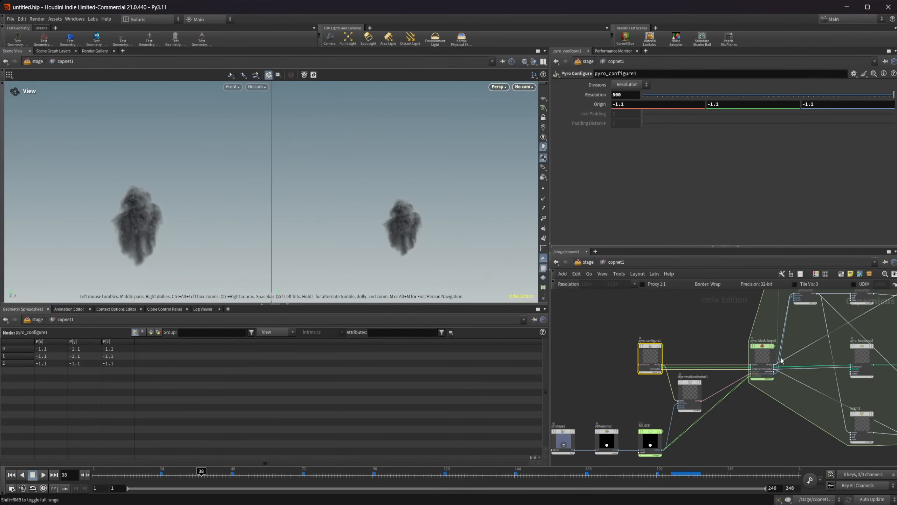
pyautogui.moveTo(802, 361); pyautogui.dragTo(623, 362, button='middle')
pyautogui.scroll(-2, 678, 374)
pyautogui.moveTo(845, 360); pyautogui.dragTo(739, 358, button='middle')
pyautogui.scroll(3, 738, 358)
pyautogui.click(740, 360)
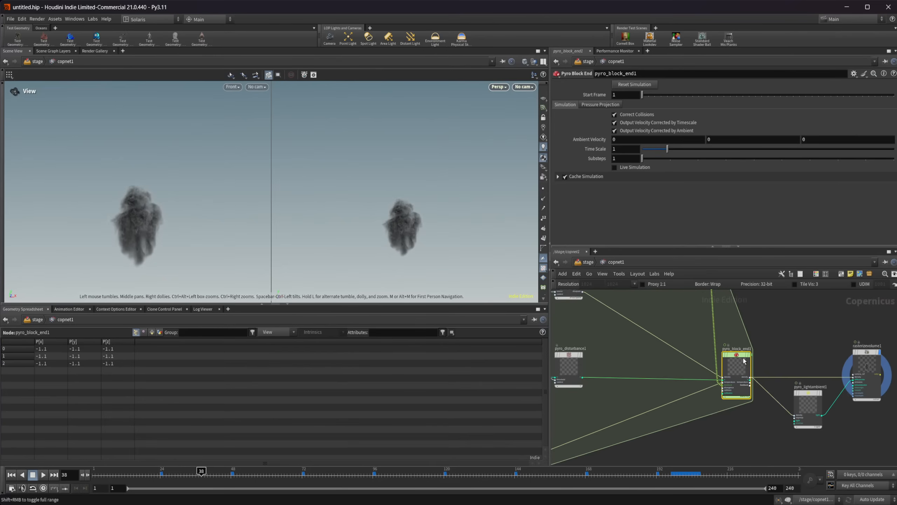
pyautogui.click(749, 355)
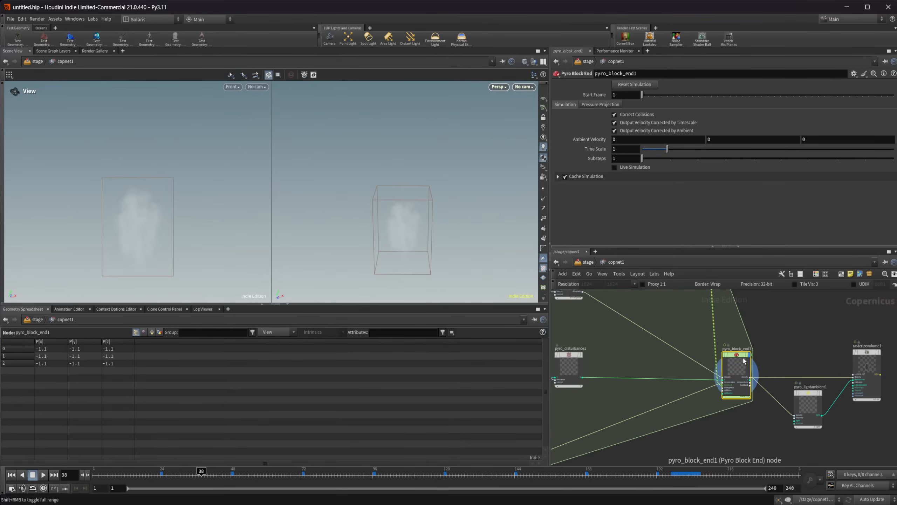
pyautogui.moveTo(460, 214); pyautogui.dragTo(395, 237)
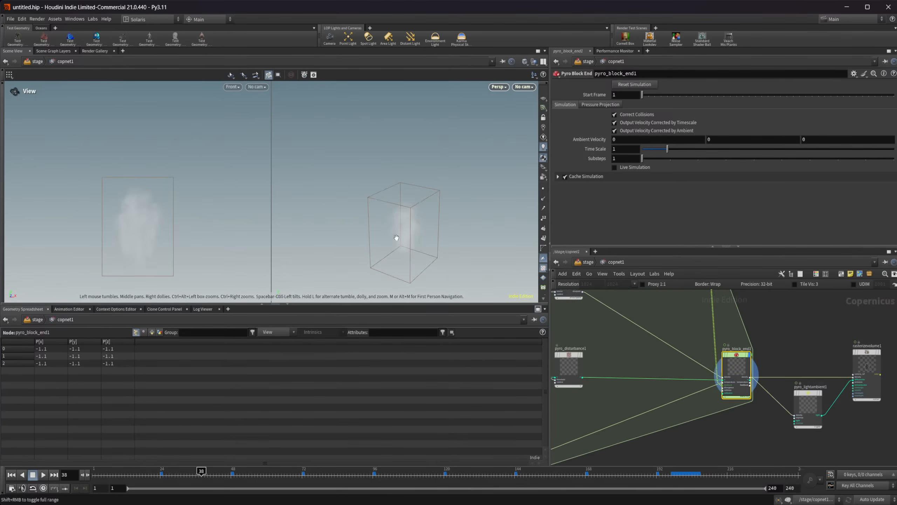
pyautogui.scroll(3, 773, 338)
pyautogui.scroll(10, 366, 240)
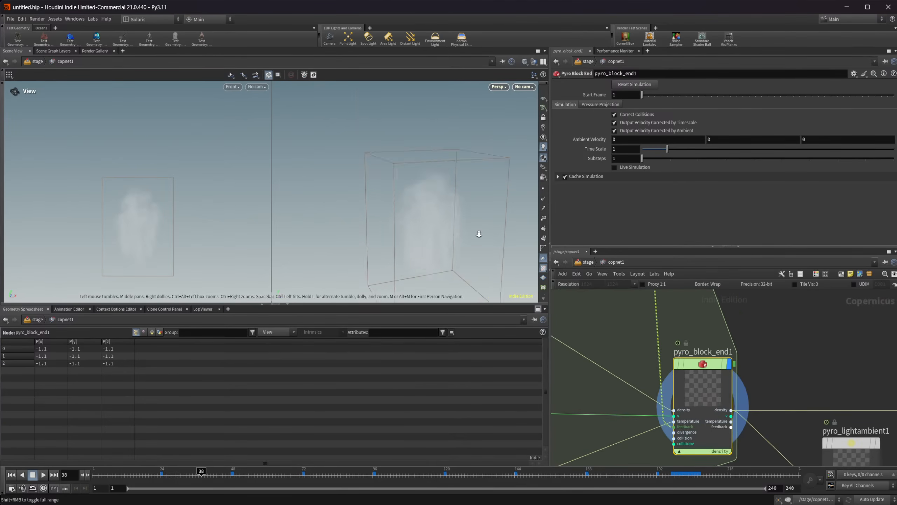
pyautogui.scroll(-8, 377, 233)
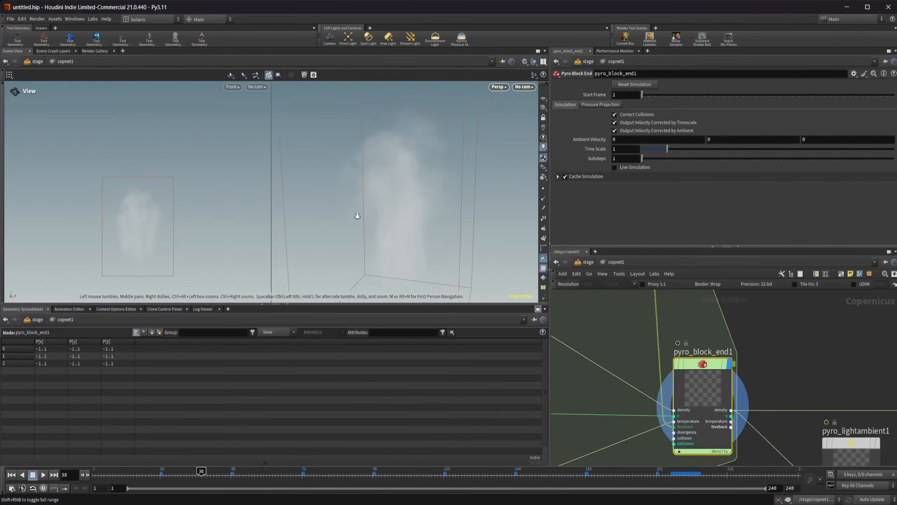
pyautogui.moveTo(356, 214); pyautogui.dragTo(490, 204)
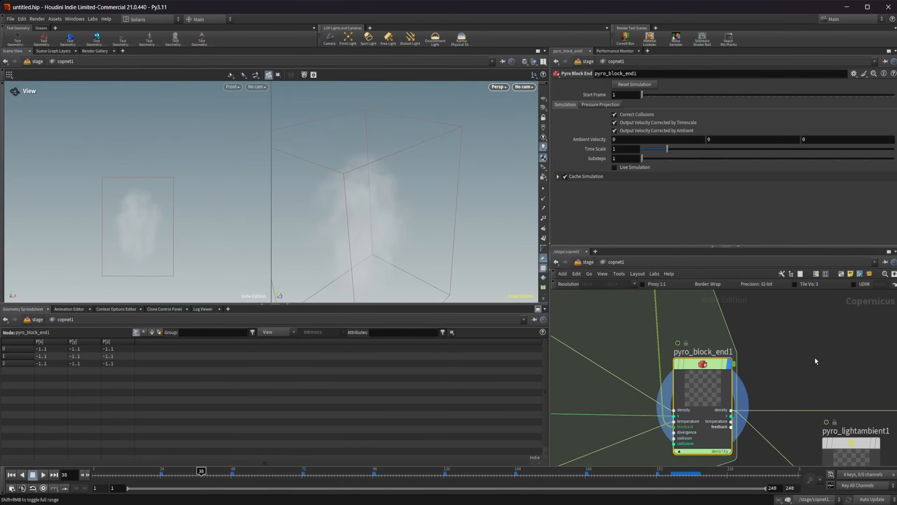
# Select the rasterizevolume1 node and display its shaded smoke output again.
pyautogui.moveTo(857, 364); pyautogui.dragTo(742, 341, button='middle')
pyautogui.scroll(-2, 741, 319)
pyautogui.click(798, 327)
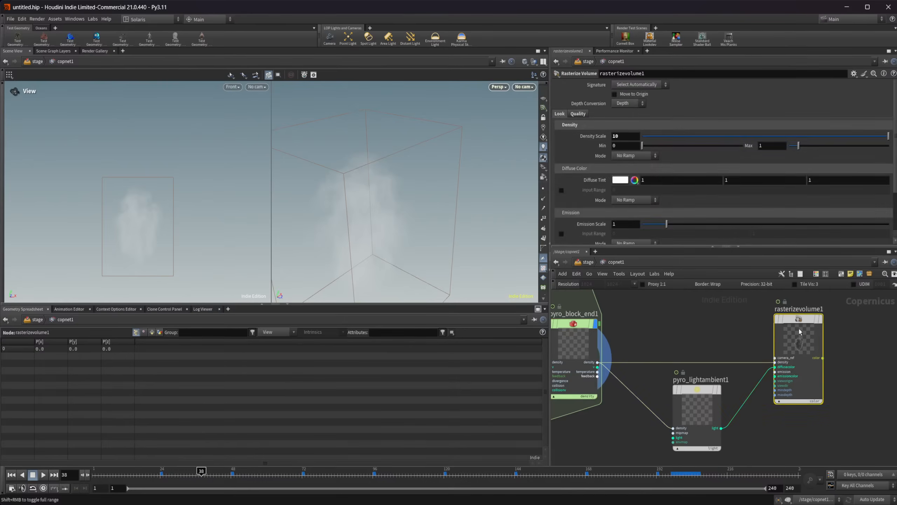
pyautogui.moveTo(392, 193)
pyautogui.mouseDown()
pyautogui.moveTo(353, 194)
pyautogui.moveTo(379, 184)
pyautogui.mouseUp()
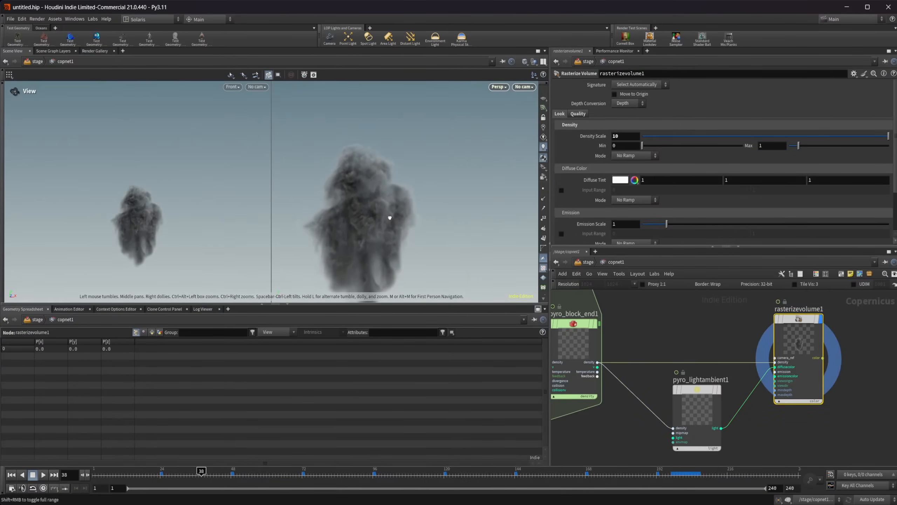
pyautogui.moveTo(419, 203); pyautogui.dragTo(399, 243, button='right')
# Turn on the reference grid in the viewport's display options and close the options.
pyautogui.press('d')
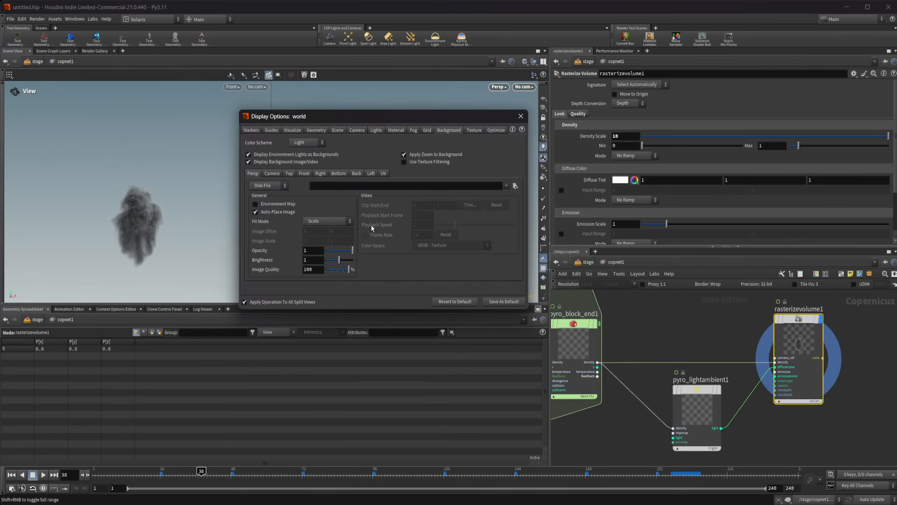
pyautogui.click(427, 131)
pyautogui.click(293, 152)
pyautogui.click(520, 117)
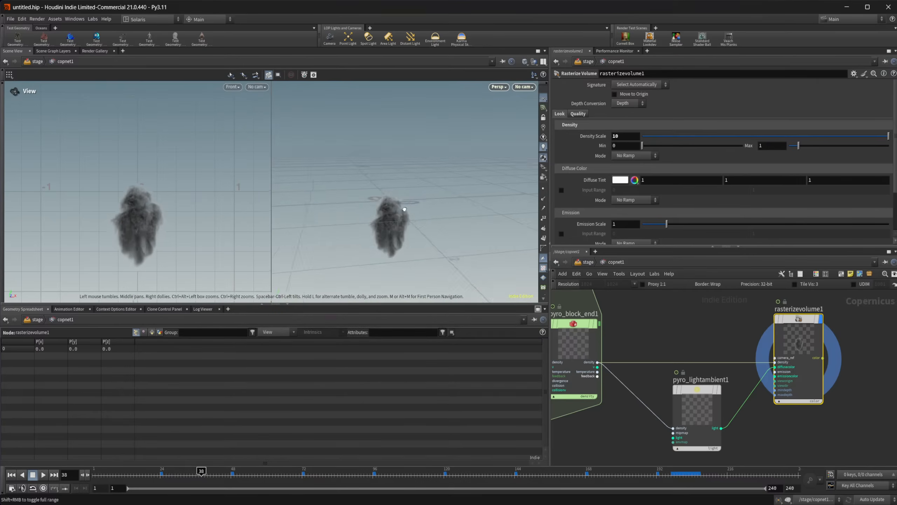
# Switch the viewport layout to a single perspective view and frame the smoke in it.
pyautogui.moveTo(404, 209); pyautogui.dragTo(322, 207)
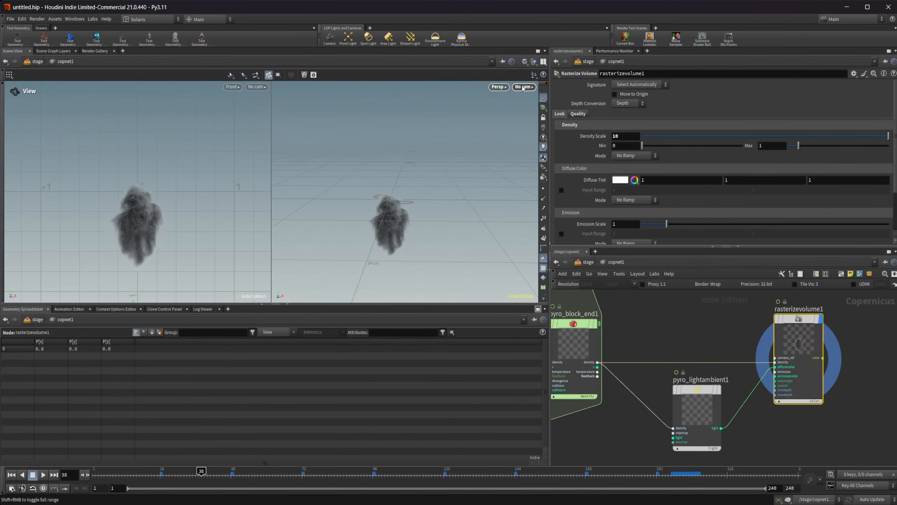
pyautogui.click(543, 64)
pyautogui.click(549, 73)
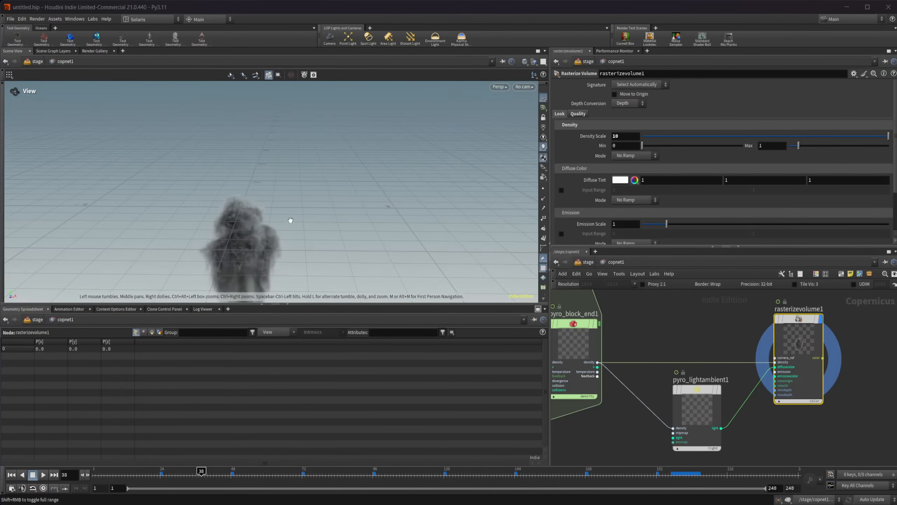
pyautogui.moveTo(290, 220); pyautogui.dragTo(246, 212, button='right')
pyautogui.moveTo(112, 259); pyautogui.dragTo(153, 249)
pyautogui.scroll(-1, 772, 332)
pyautogui.moveTo(675, 387); pyautogui.dragTo(741, 365, button='middle')
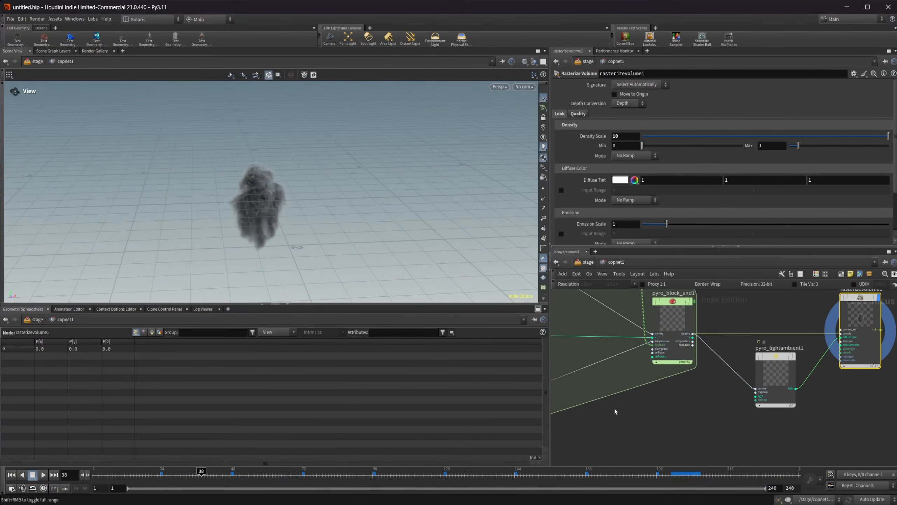
# Add a SOP Import node below the pyro_block_end1 node and enter its geometry network.
pyautogui.moveTo(633, 421); pyautogui.dragTo(664, 381, button='middle')
pyautogui.press('Tab')
pyautogui.write('sop')
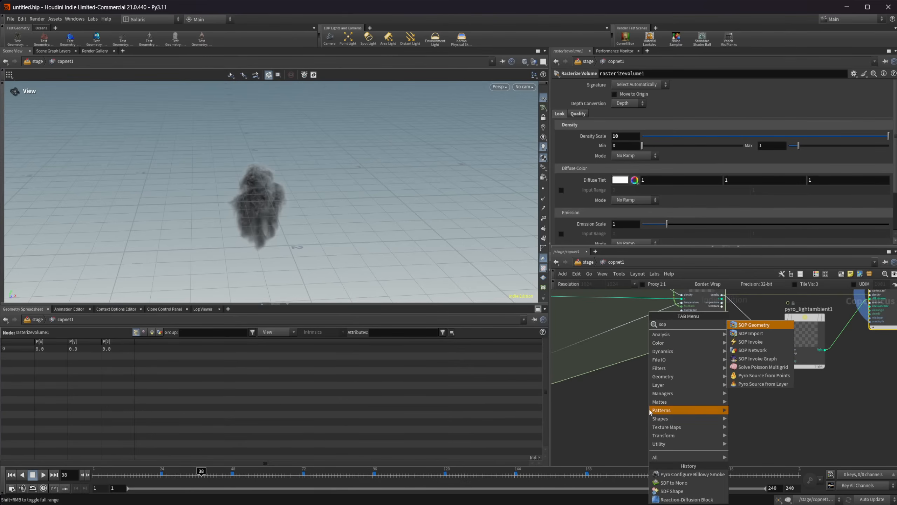
pyautogui.press('Down')
pyautogui.press('Return')
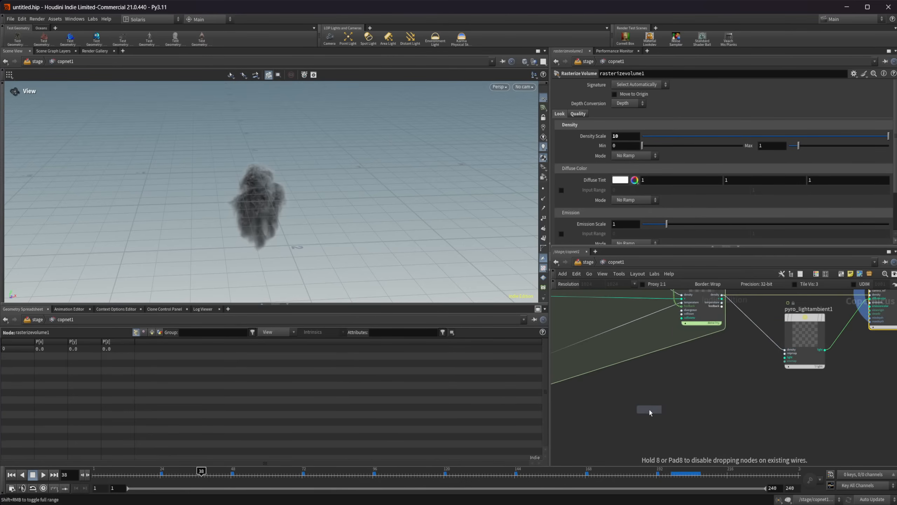
pyautogui.click(649, 408)
# Add a Grid node inside the empty sopimport1 network.
pyautogui.moveTo(297, 261); pyautogui.dragTo(305, 200)
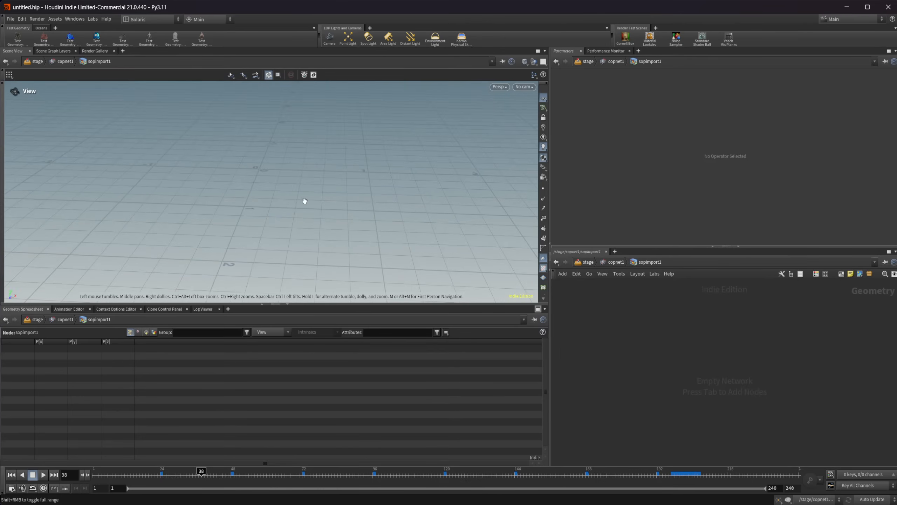
pyautogui.press('Tab')
pyautogui.write('grid')
pyautogui.press('Return')
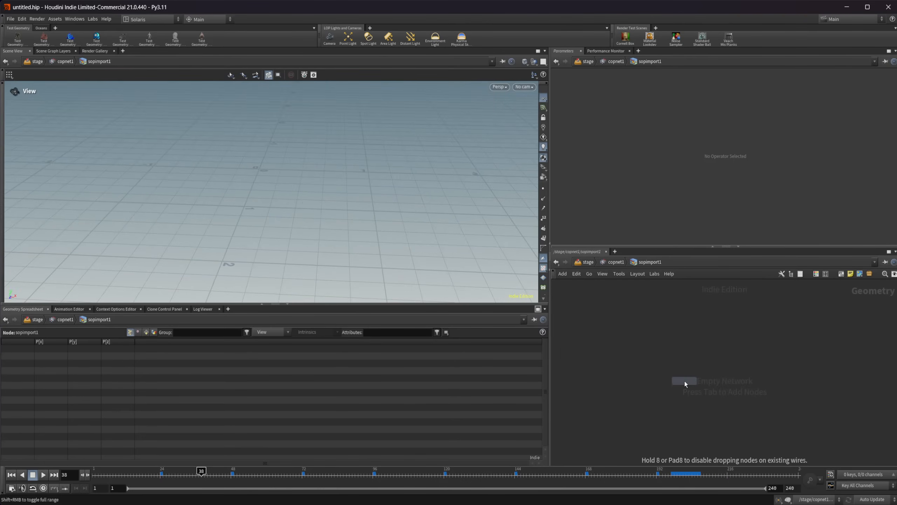
pyautogui.click(684, 382)
# Set the grid's orientation to XY Plane after trying YZ Plane.
pyautogui.click(631, 106)
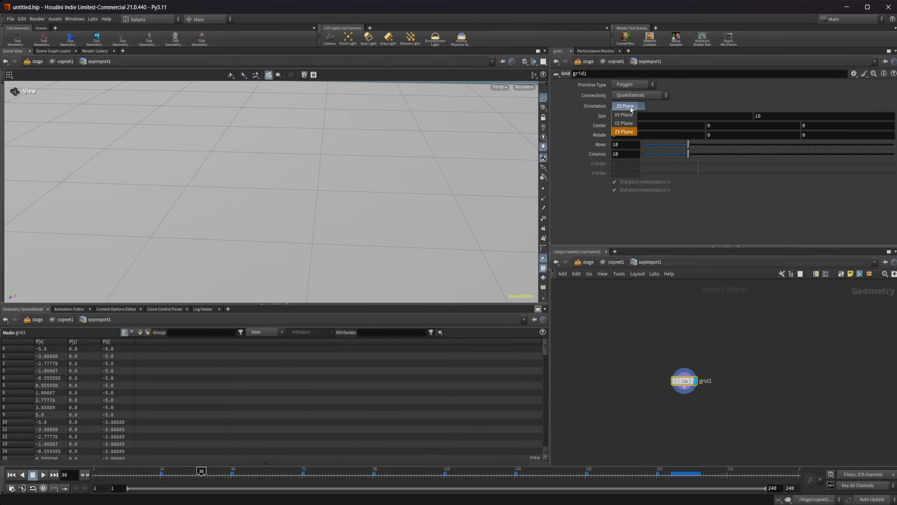
pyautogui.click(628, 123)
pyautogui.click(631, 108)
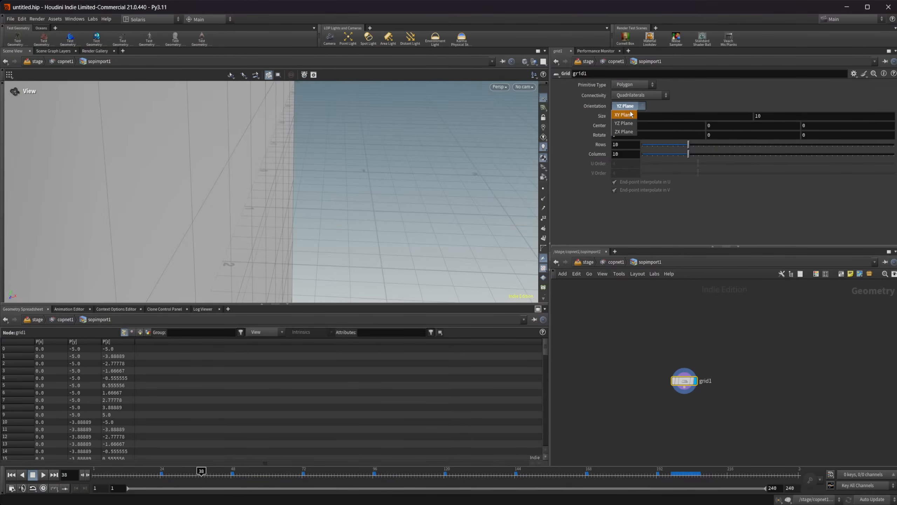
pyautogui.click(630, 114)
pyautogui.click(631, 107)
pyautogui.click(663, 118)
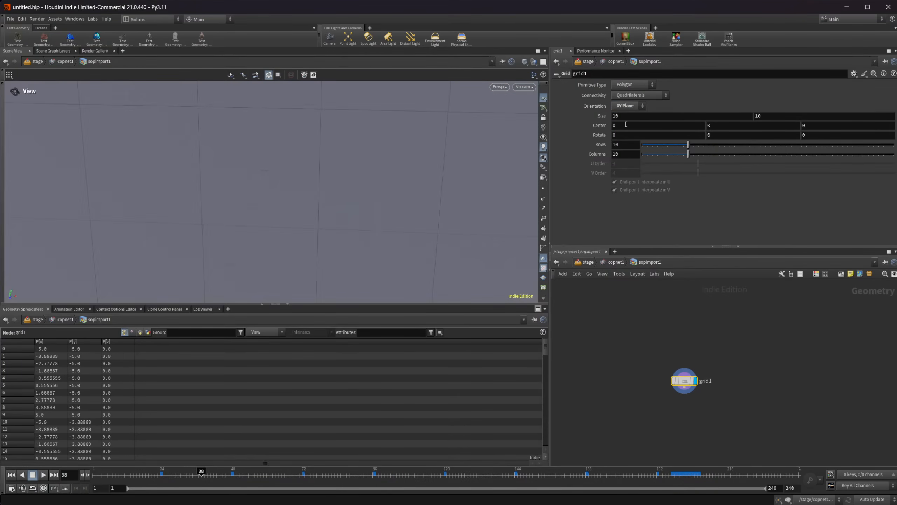
# Set the grid's size to 2 by 2 and check it from several angles.
pyautogui.doubleClick(615, 117)
pyautogui.write('2')
pyautogui.press('Return')
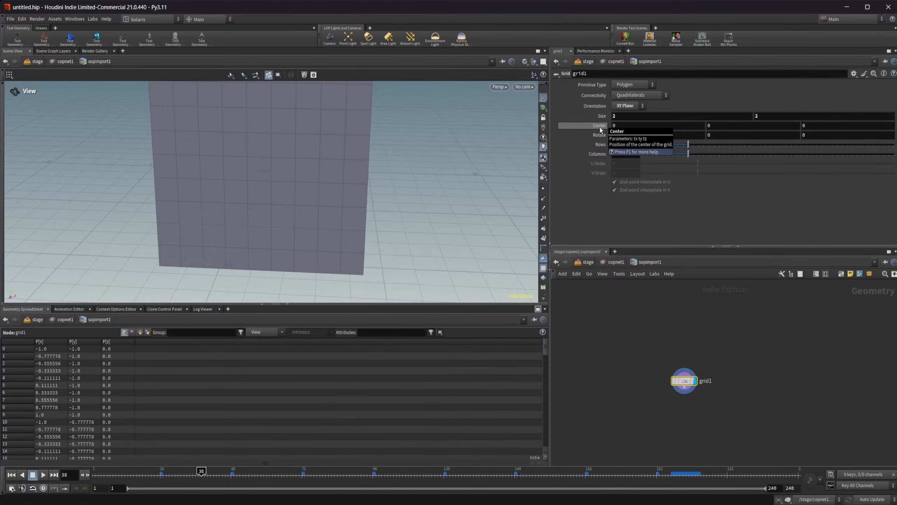
pyautogui.moveTo(224, 205); pyautogui.dragTo(264, 161, button='right')
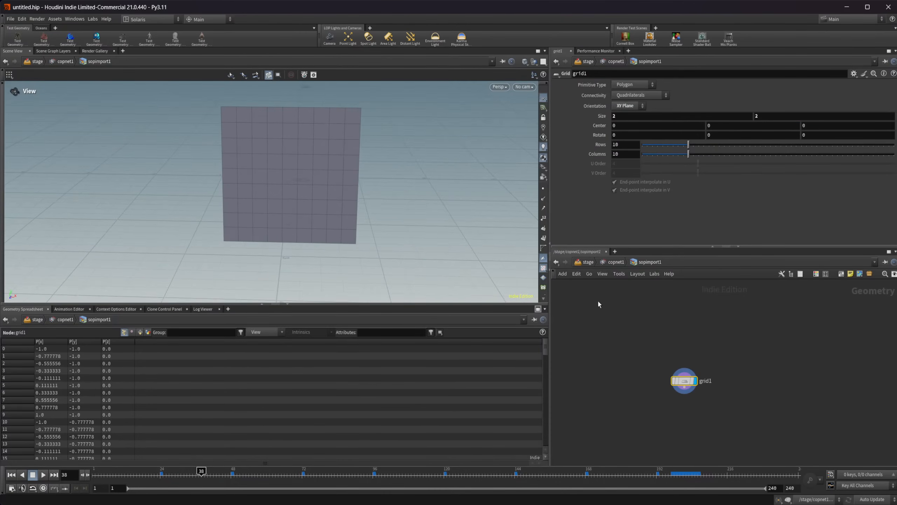
pyautogui.moveTo(322, 199); pyautogui.dragTo(326, 184)
pyautogui.moveTo(286, 201); pyautogui.dragTo(359, 220)
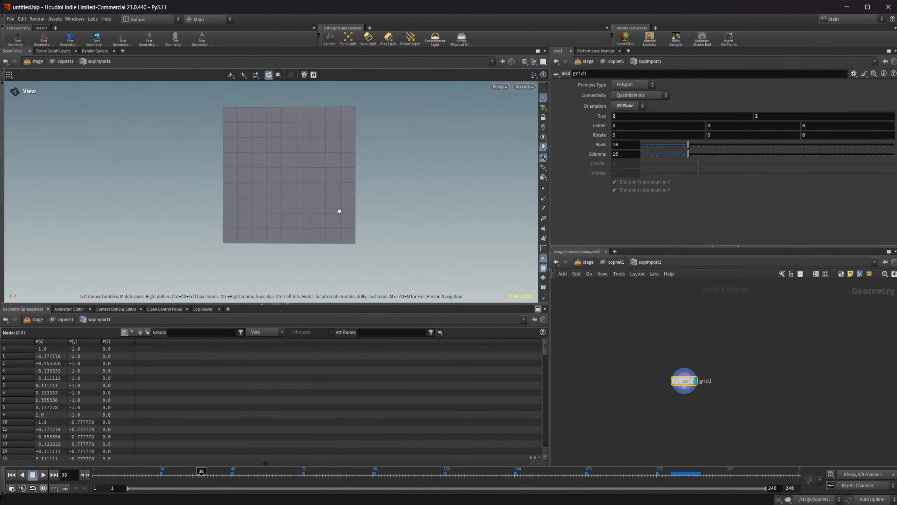
pyautogui.moveTo(341, 210); pyautogui.dragTo(465, 209)
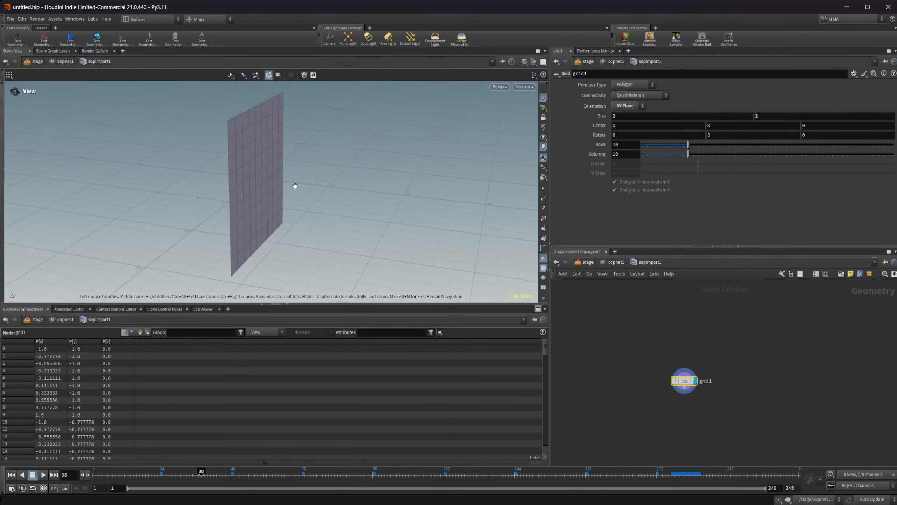
# Return to the copnet1 network, display the rasterizevolume1 node and view the smoke at frame 98.
pyautogui.moveTo(274, 193); pyautogui.dragTo(178, 147)
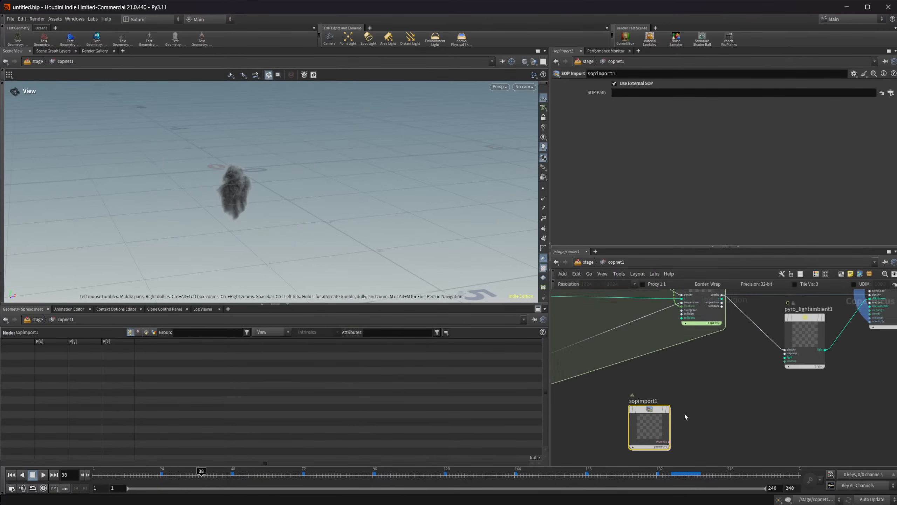
pyautogui.click(692, 321)
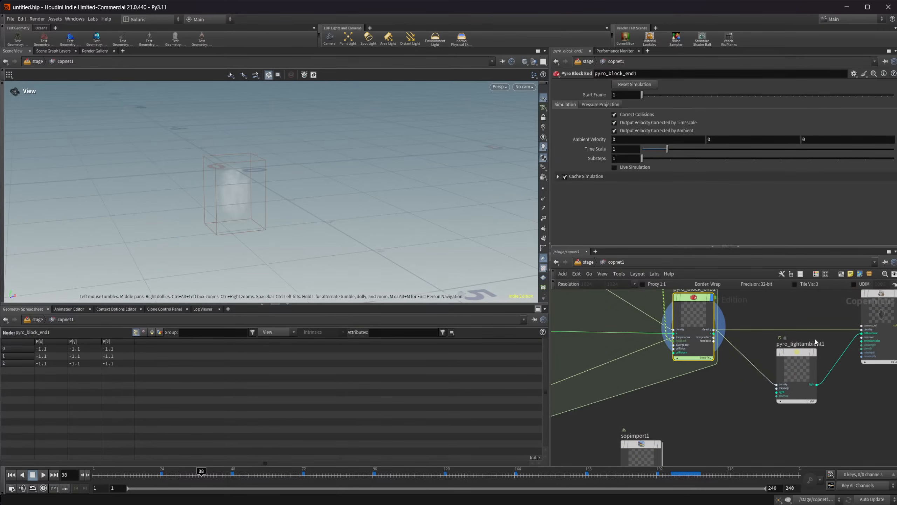
pyautogui.moveTo(815, 341); pyautogui.dragTo(698, 375, button='middle')
pyautogui.click(762, 341)
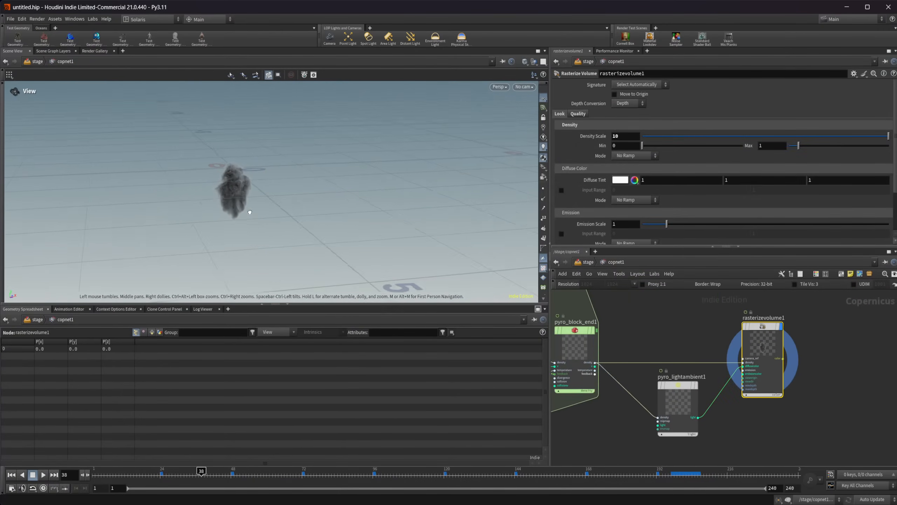
pyautogui.moveTo(250, 212); pyautogui.dragTo(254, 219)
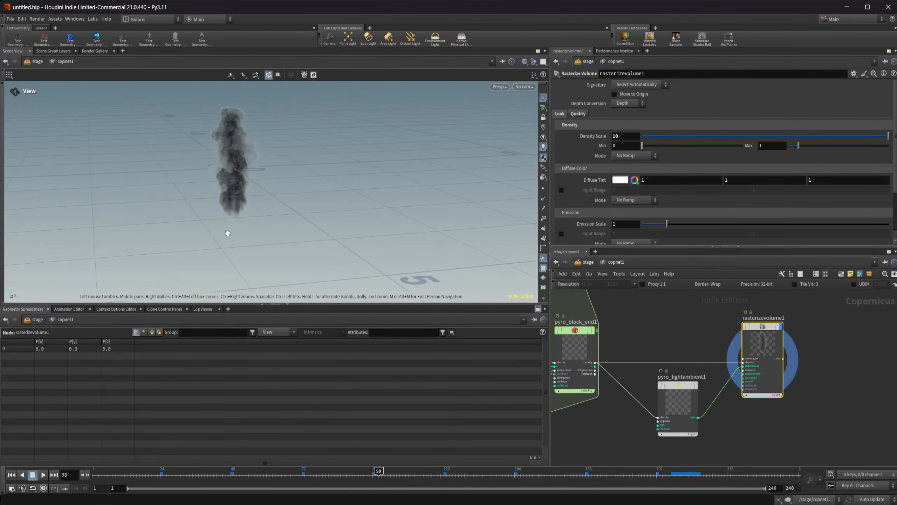
pyautogui.moveTo(268, 146); pyautogui.dragTo(286, 172)
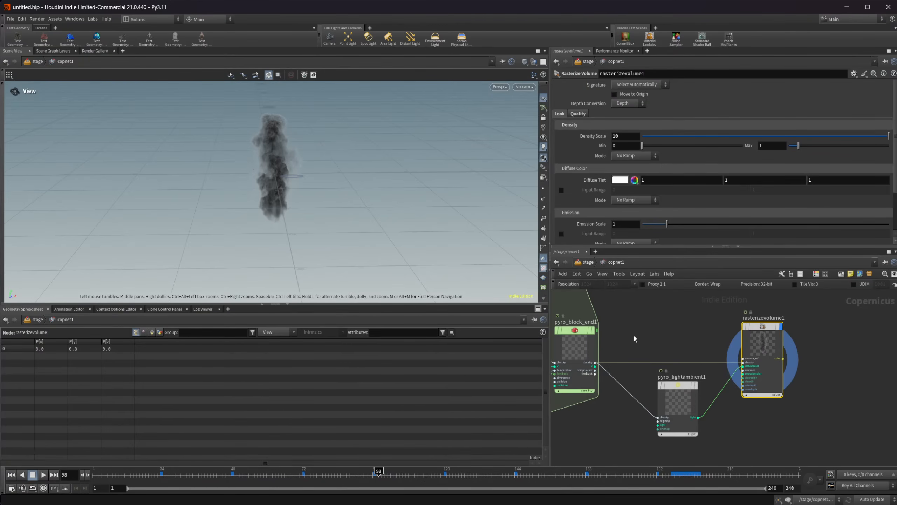
# Bypass the pyro_lightambient1 node to test its effect on the smoke, and turn it back on.
pyautogui.click(679, 392)
pyautogui.moveTo(659, 340); pyautogui.dragTo(671, 363, button='middle')
pyautogui.click(663, 364)
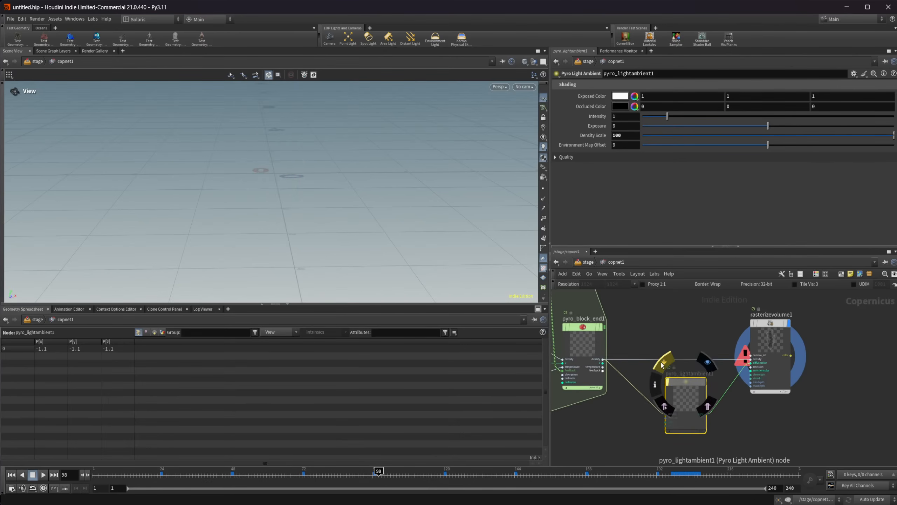
pyautogui.click(663, 365)
pyautogui.click(725, 405)
pyautogui.scroll(3, 728, 407)
pyautogui.moveTo(731, 409); pyautogui.dragTo(769, 428, button='middle')
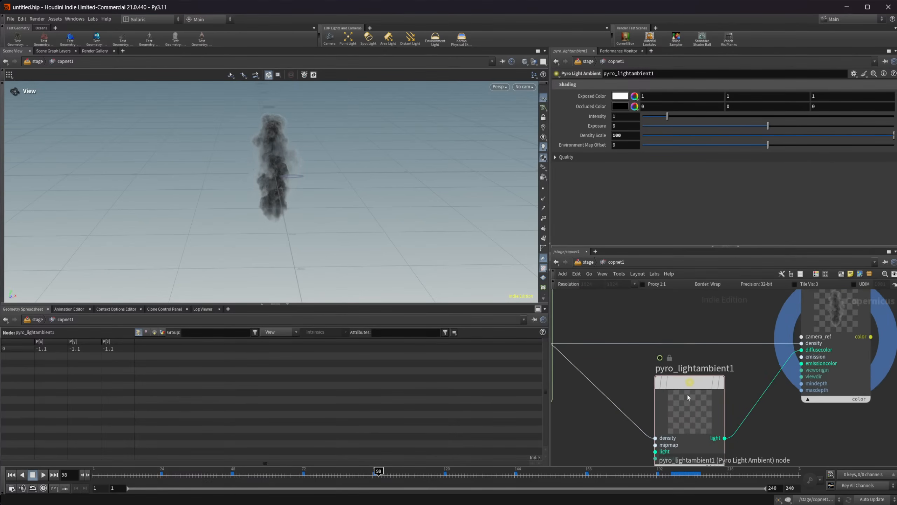
# Compare the smoke display of pyro_block_end1 with that of rasterizevolume1.
pyautogui.scroll(-3, 673, 350)
pyautogui.moveTo(606, 331); pyautogui.dragTo(646, 342, button='middle')
pyautogui.click(627, 339)
pyautogui.press('r')
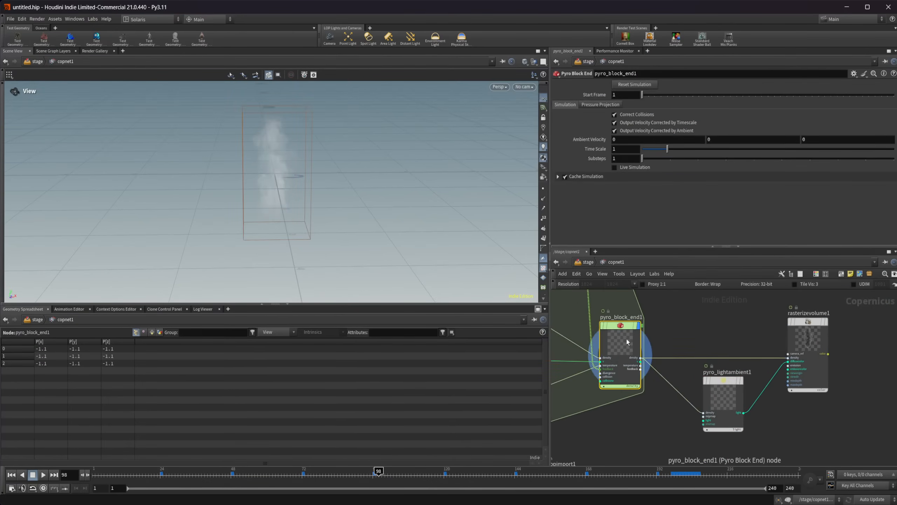
pyautogui.click(809, 345)
pyautogui.press('r')
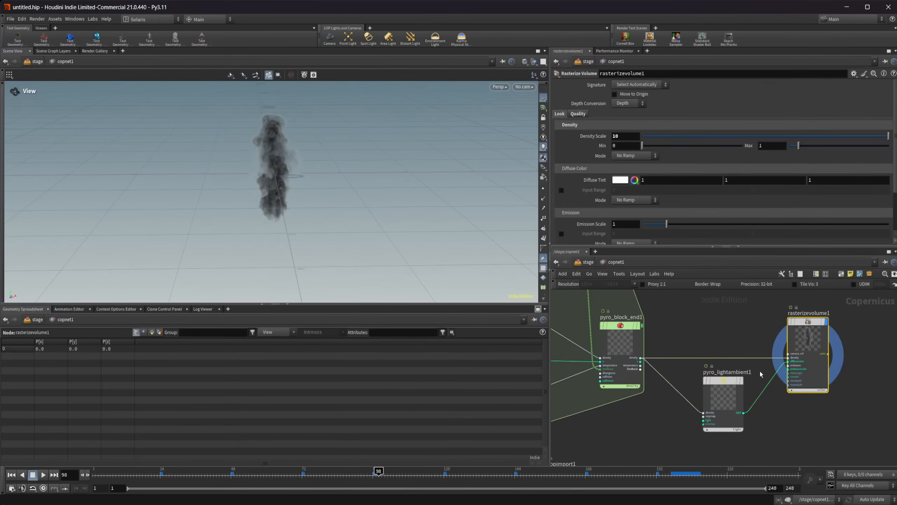
# Temporarily disconnect pyro_lightambient1's light output from rasterizevolume1's diffusecolor input to compare the smoke, and reconnect it.
pyautogui.click(725, 392)
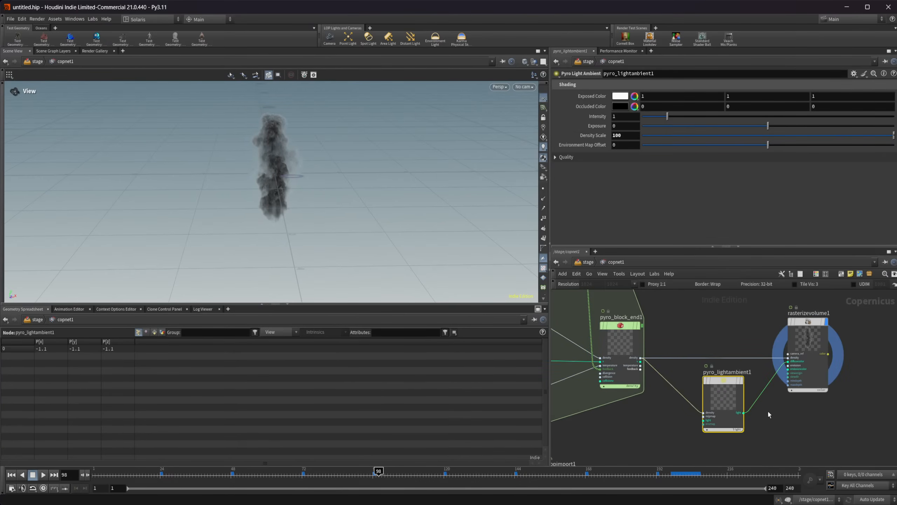
pyautogui.scroll(2, 768, 409)
pyautogui.moveTo(767, 410); pyautogui.dragTo(733, 419, button='middle')
pyautogui.scroll(1, 734, 419)
pyautogui.scroll(1, 732, 416)
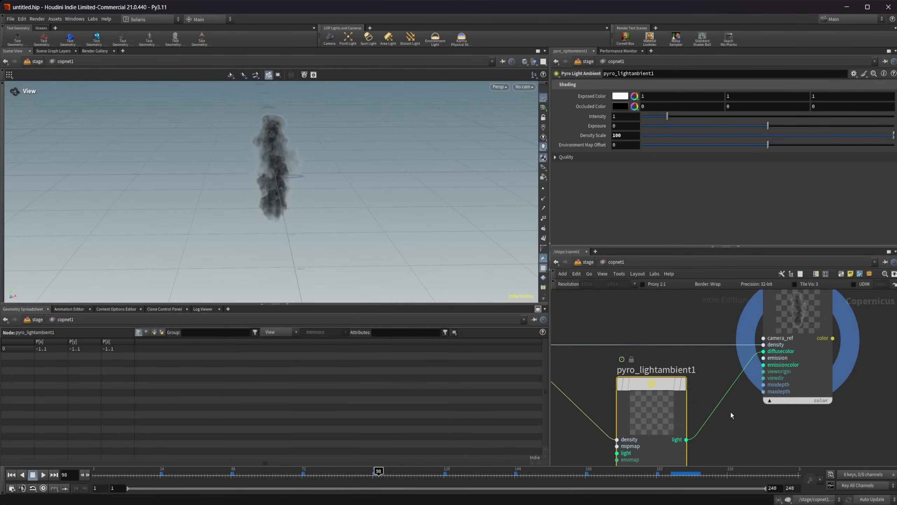
pyautogui.press('y')
pyautogui.moveTo(705, 372); pyautogui.dragTo(752, 419)
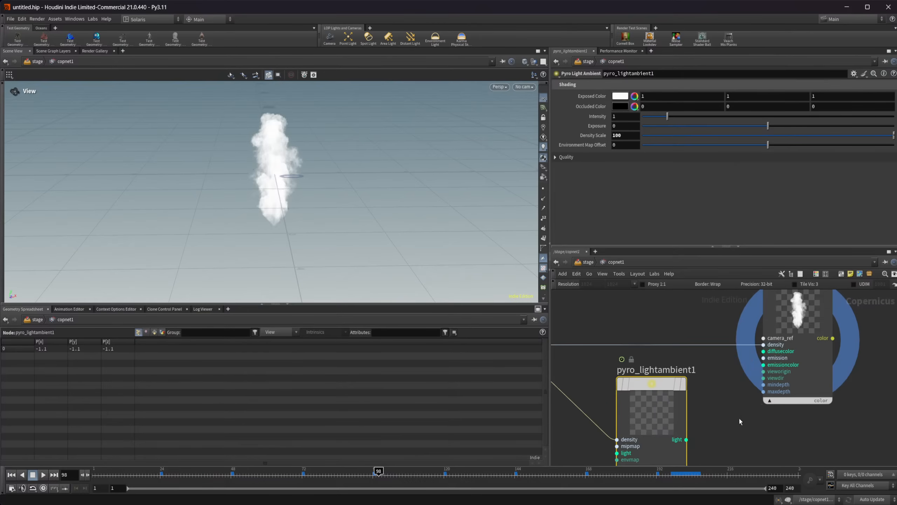
pyautogui.moveTo(364, 186); pyautogui.dragTo(324, 196)
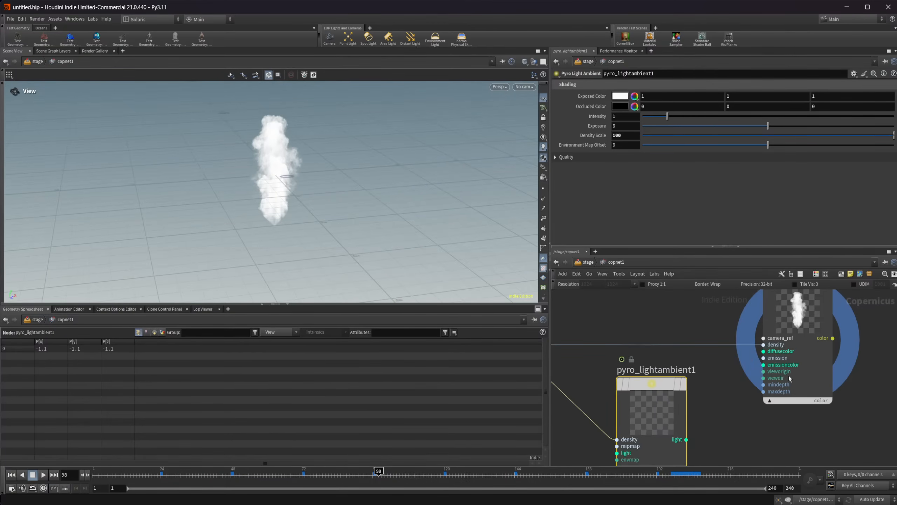
pyautogui.moveTo(710, 323); pyautogui.dragTo(685, 283, button='middle')
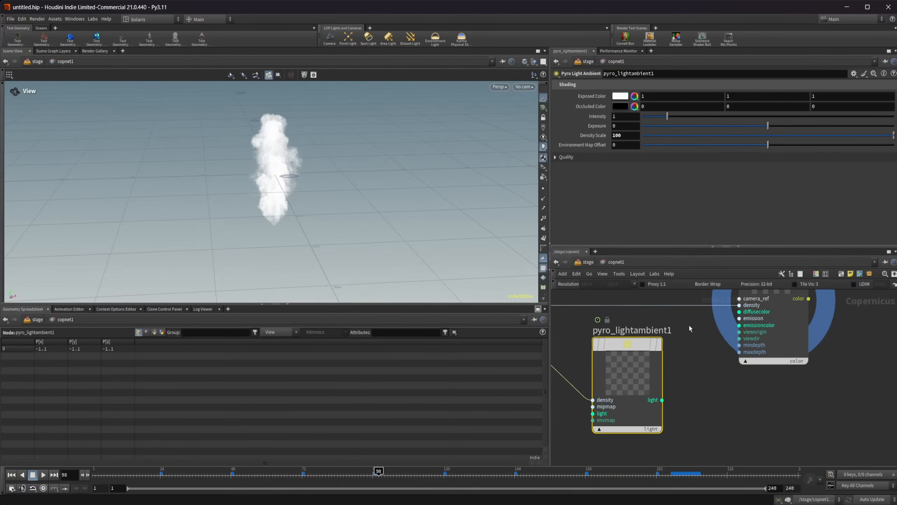
pyautogui.moveTo(661, 401); pyautogui.dragTo(737, 312)
# Add a Pyro Light Scatter node and place it below pyro_lightambient1.
pyautogui.scroll(-3, 692, 356)
pyautogui.moveTo(604, 348); pyautogui.dragTo(872, 347, button='middle')
pyautogui.scroll(-3, 872, 347)
pyautogui.moveTo(790, 365); pyautogui.dragTo(588, 360, button='middle')
pyautogui.scroll(4, 800, 361)
pyautogui.moveTo(650, 359); pyautogui.dragTo(740, 390, button='middle')
pyautogui.press('Tab')
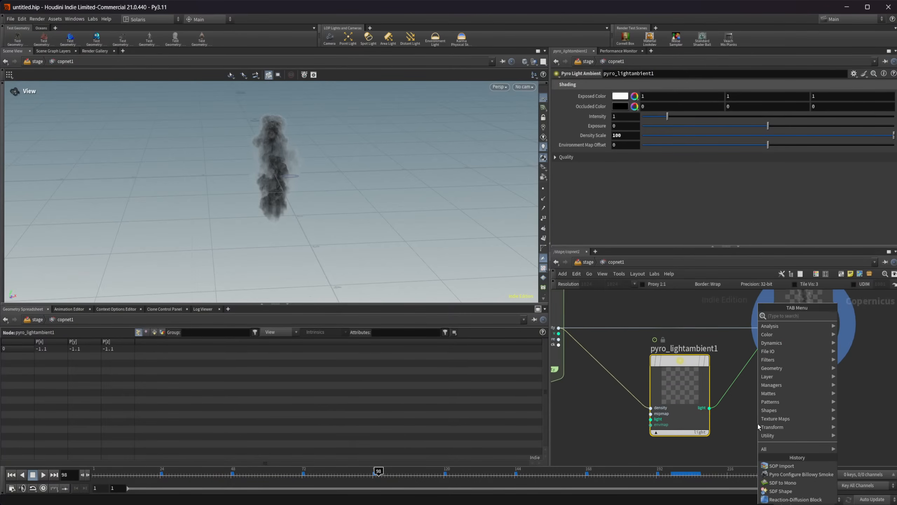
pyautogui.write('light')
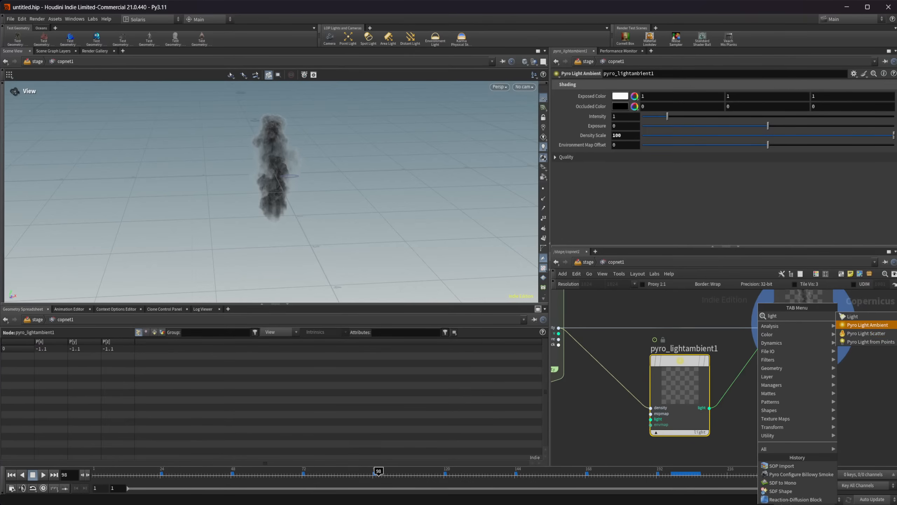
pyautogui.click(866, 333)
pyautogui.click(751, 407)
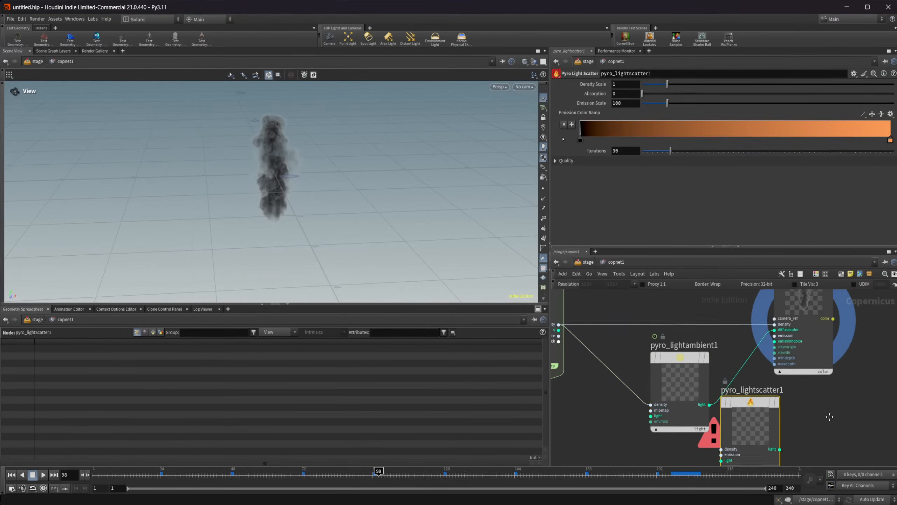
pyautogui.moveTo(829, 420); pyautogui.dragTo(842, 387, button='middle')
pyautogui.moveTo(774, 397); pyautogui.dragTo(695, 432)
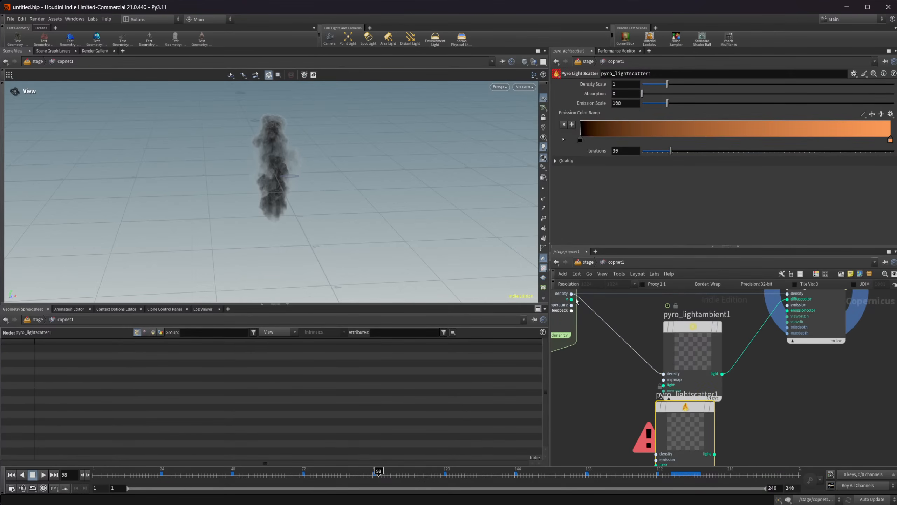
# Connect pyro_block_end1's density output to pyro_lightscatter1's density input and move the node clear of pyro_lightambient1.
pyautogui.moveTo(612, 376); pyautogui.dragTo(602, 326, button='middle')
pyautogui.click(646, 404)
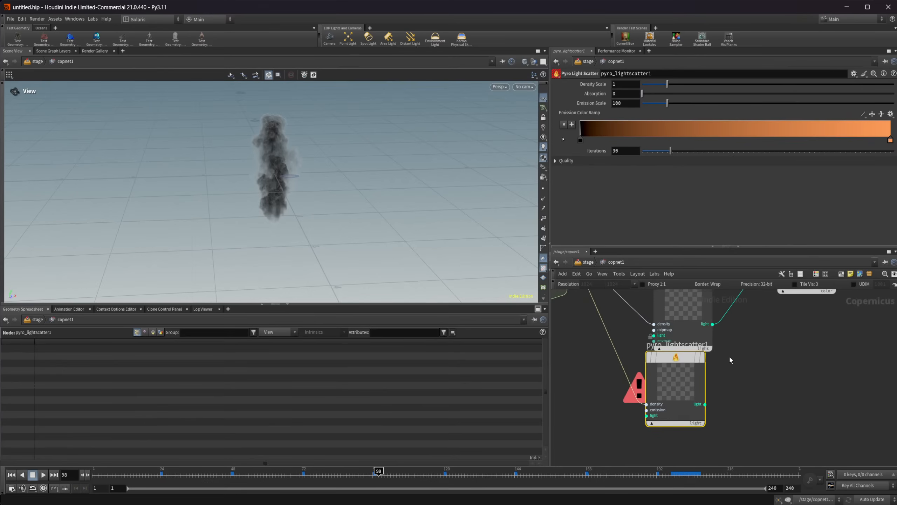
pyautogui.moveTo(730, 356); pyautogui.dragTo(713, 405, button='middle')
pyautogui.moveTo(688, 452); pyautogui.dragTo(731, 423)
pyautogui.press('Escape')
# Connect pyro_lightscatter1's light output to rasterizevolume1's emissioncolor input.
pyautogui.scroll(3, 691, 387)
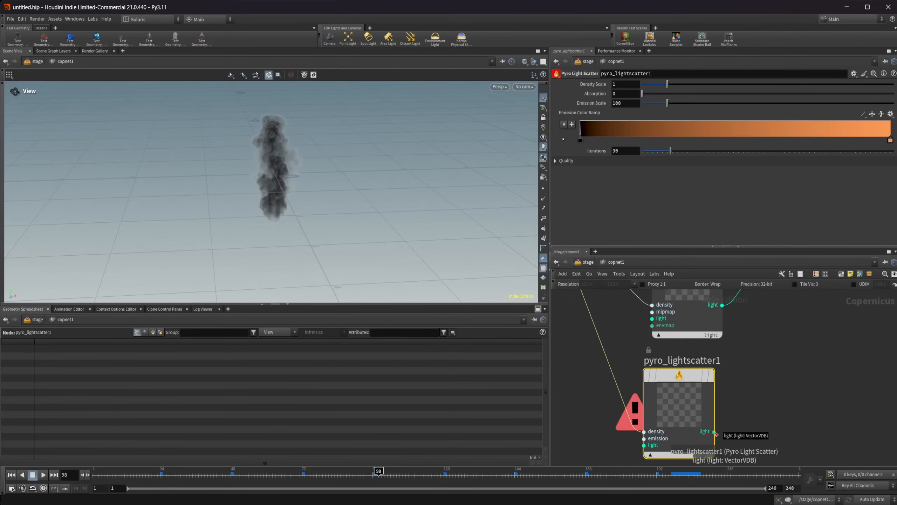
pyautogui.moveTo(715, 432); pyautogui.dragTo(763, 310)
pyautogui.moveTo(763, 311); pyautogui.dragTo(725, 398, button='middle')
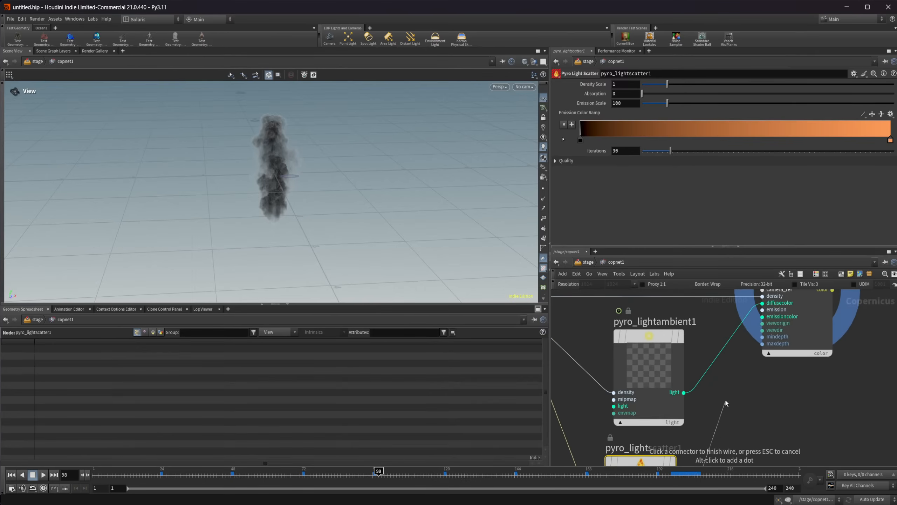
pyautogui.click(763, 310)
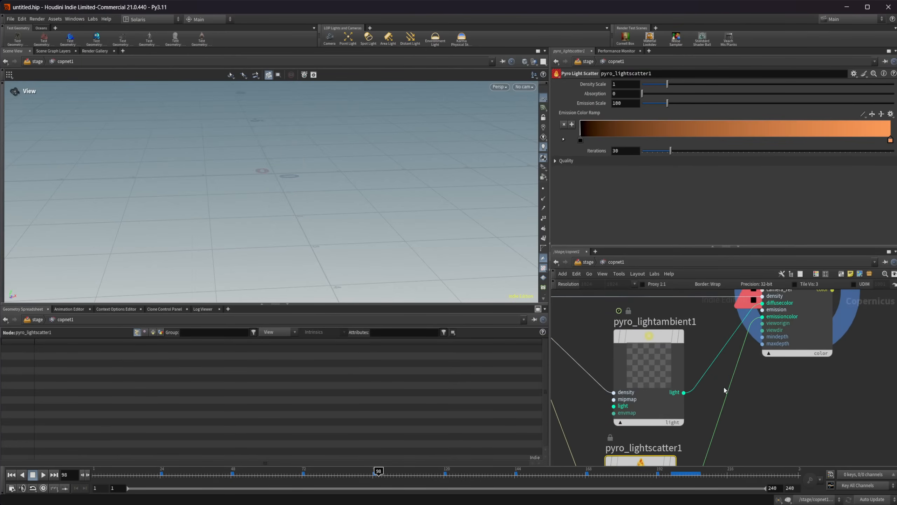
# Try rerouting pyro_lightscatter1's light wire from rasterizevolume1's emissioncolor input to its diffusecolor input.
pyautogui.moveTo(750, 348); pyautogui.dragTo(754, 385, button='middle')
pyautogui.moveTo(764, 353); pyautogui.dragTo(766, 340)
pyautogui.moveTo(729, 408); pyautogui.dragTo(742, 299, button='middle')
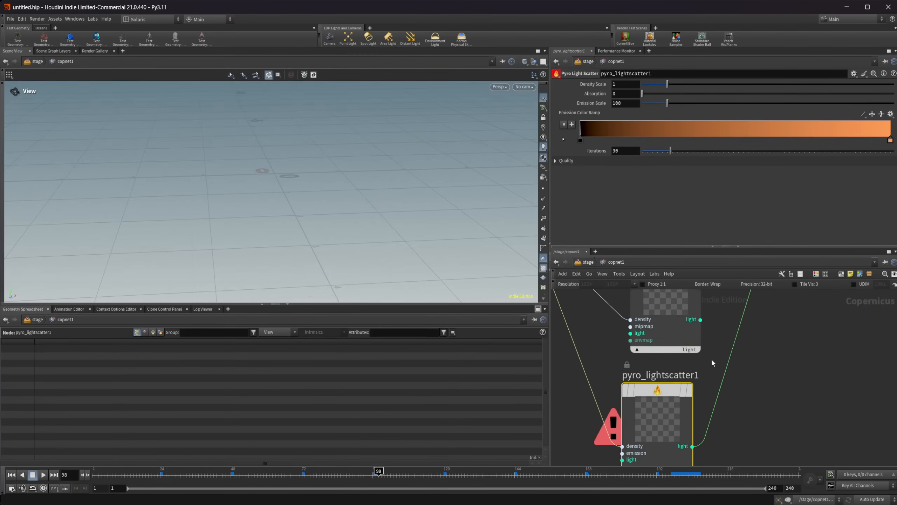
pyautogui.scroll(-4, 736, 382)
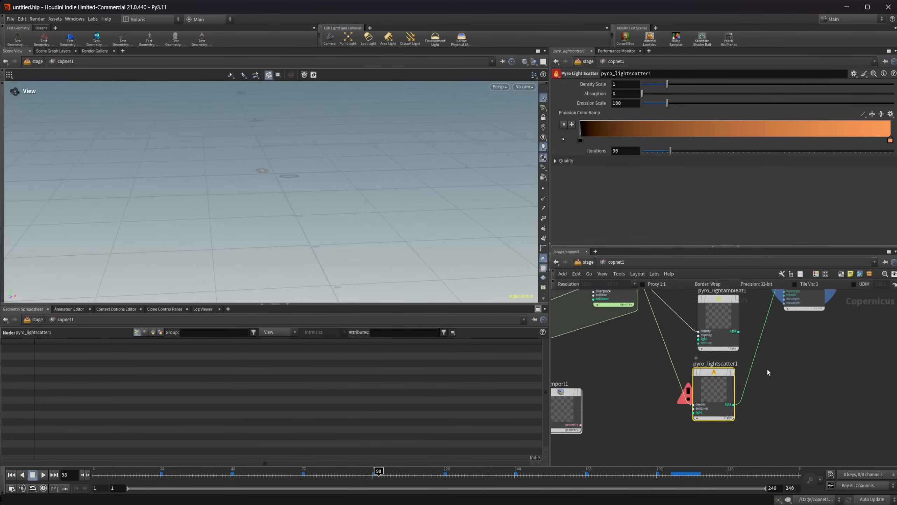
# Connect pyro_lightambient1's light output to pyro_lightscatter1's light input.
pyautogui.scroll(2, 738, 389)
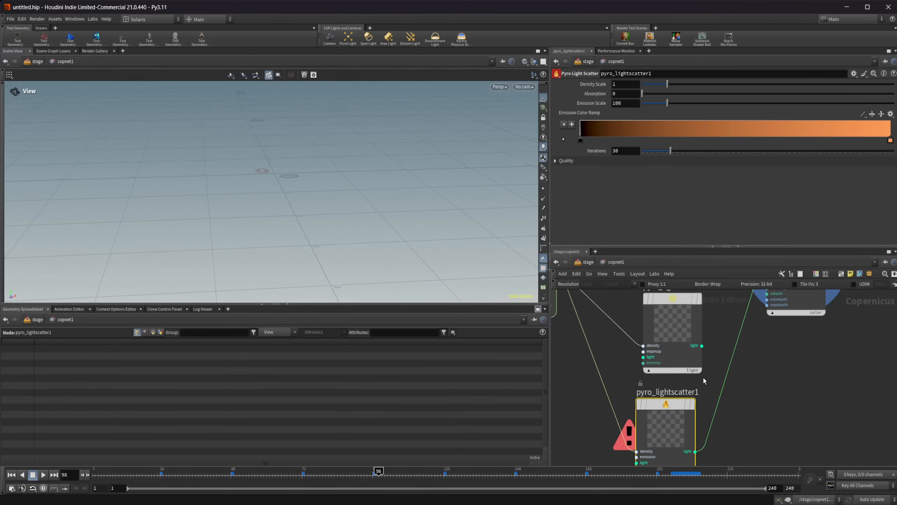
pyautogui.moveTo(704, 379); pyautogui.dragTo(722, 344, button='middle')
pyautogui.moveTo(713, 328); pyautogui.dragTo(648, 445)
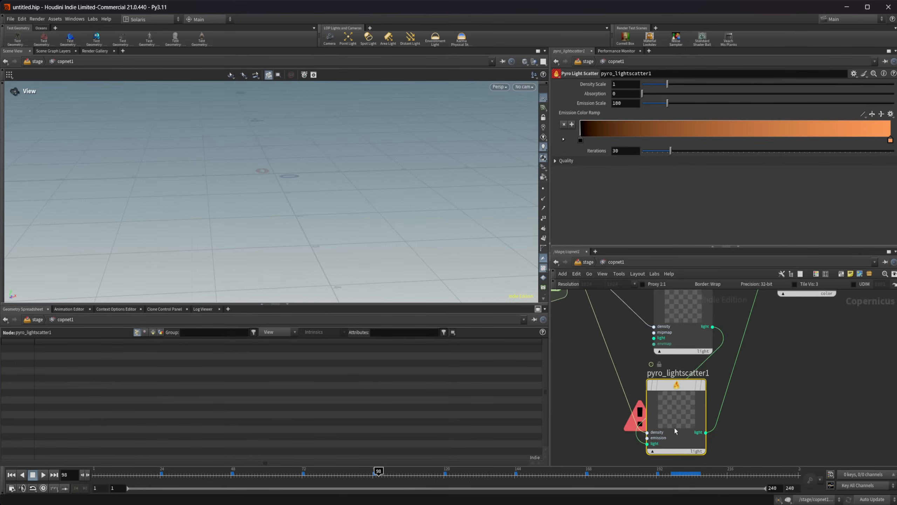
# Feed rasterizevolume1's emissioncolor from pyro_lightscatter1 and its diffusecolor from pyro_lightambient1 using their light outputs.
pyautogui.moveTo(753, 376); pyautogui.dragTo(688, 453, button='middle')
pyautogui.moveTo(647, 405); pyautogui.dragTo(713, 330)
pyautogui.moveTo(693, 419); pyautogui.dragTo(697, 370, button='middle')
pyautogui.moveTo(644, 462); pyautogui.dragTo(705, 382)
pyautogui.moveTo(705, 382); pyautogui.dragTo(734, 344, button='middle')
pyautogui.click(714, 317)
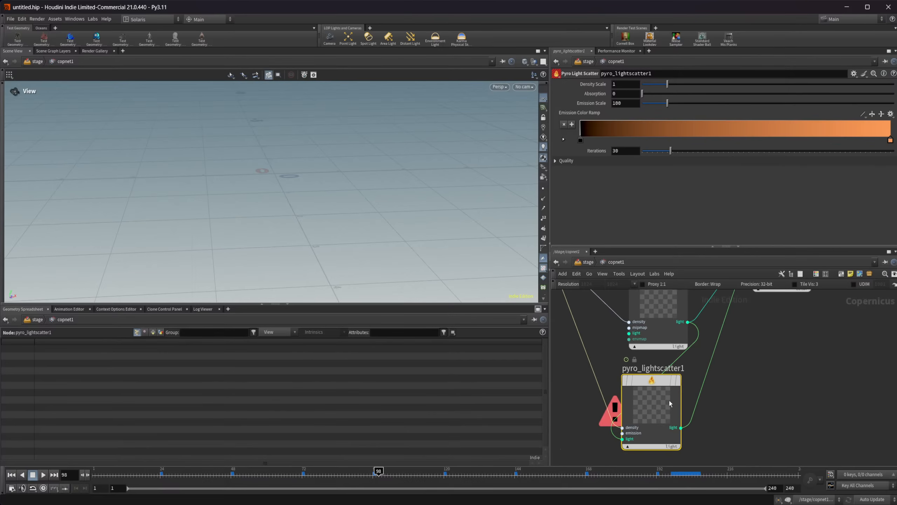
# Consult the Pyro Light Scatter help page for its description, parameters and required inputs.
pyautogui.click(894, 73)
pyautogui.moveTo(241, 248); pyautogui.dragTo(469, 138)
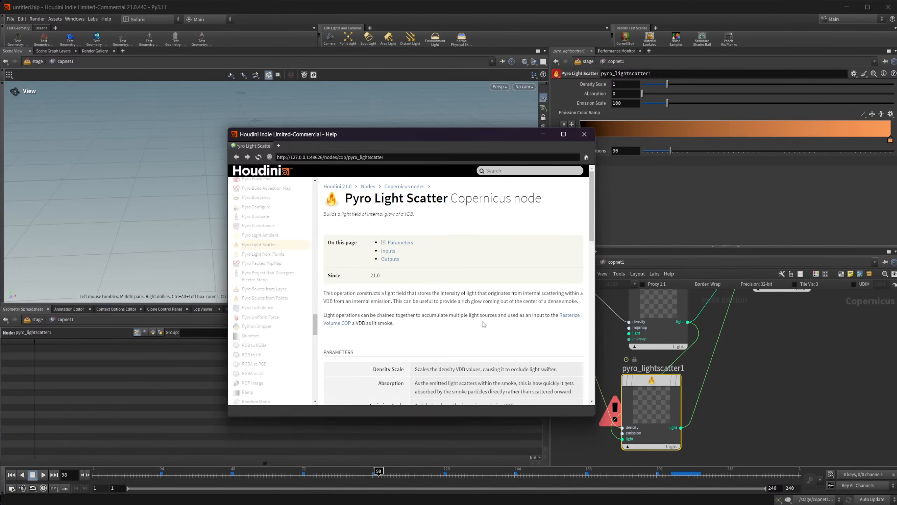
pyautogui.scroll(-2, 483, 322)
pyautogui.moveTo(490, 134); pyautogui.dragTo(435, 86)
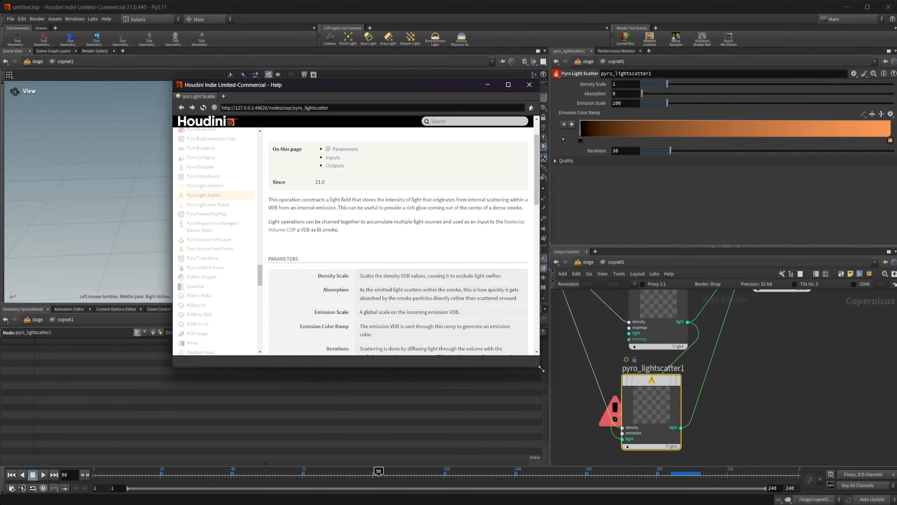
pyautogui.moveTo(539, 365); pyautogui.dragTo(685, 426)
pyautogui.scroll(2, 557, 327)
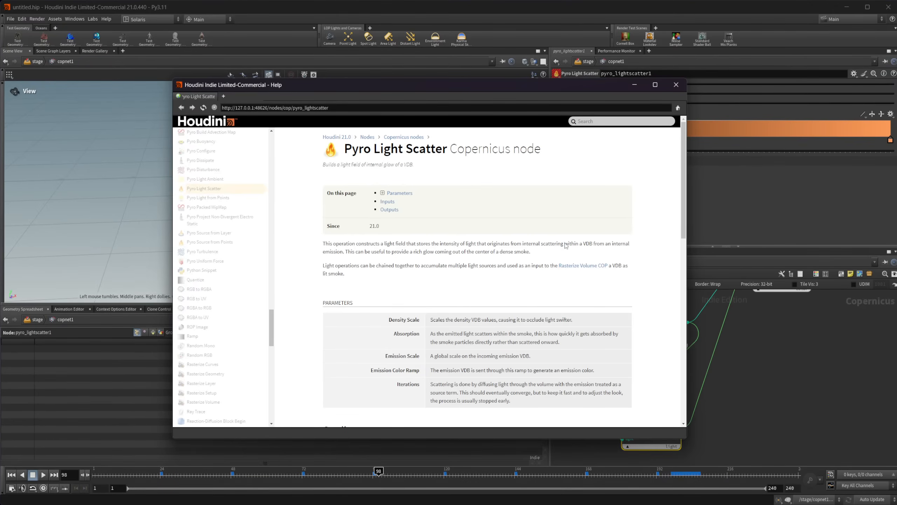
pyautogui.scroll(-7, 561, 254)
pyautogui.scroll(-2, 561, 254)
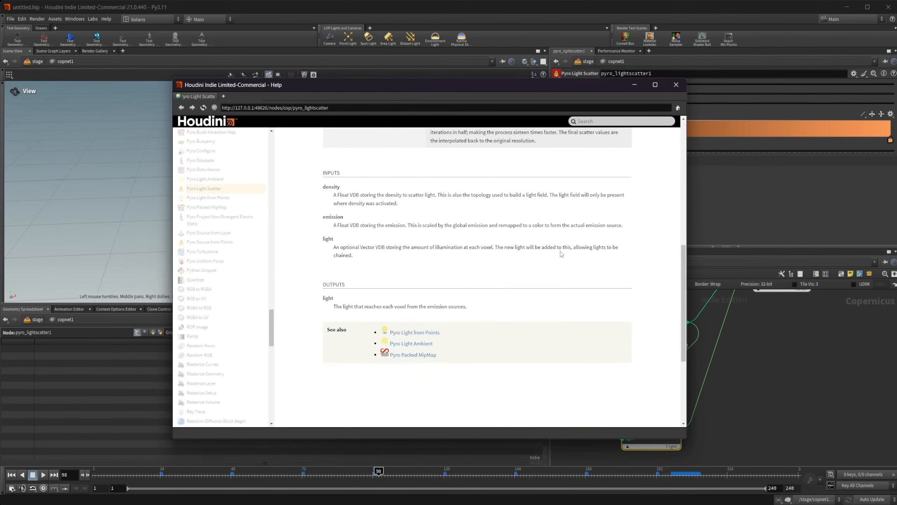
pyautogui.click(676, 85)
# Shift pyro_lightscatter1 slightly aside and connect pyro_block_end1's temperature output to its emission input.
pyautogui.moveTo(731, 398); pyautogui.dragTo(763, 398, button='middle')
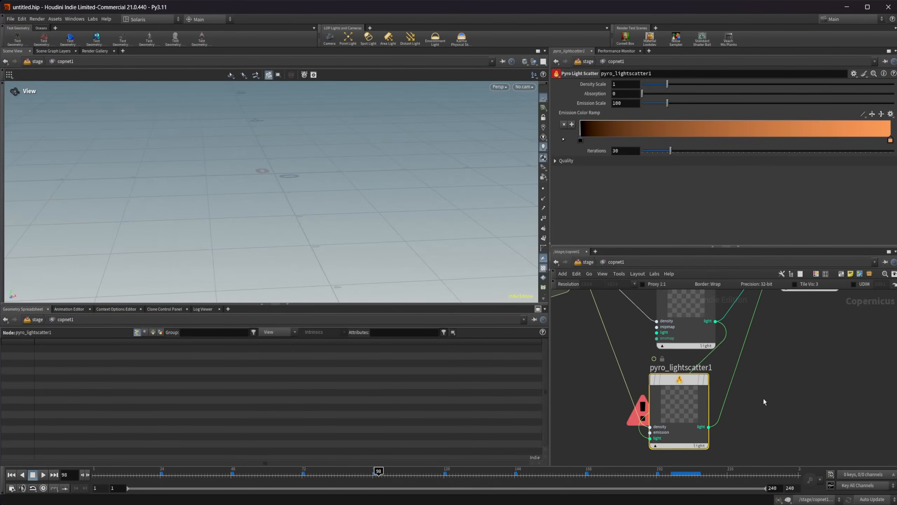
pyautogui.moveTo(706, 411); pyautogui.dragTo(735, 413)
pyautogui.moveTo(608, 373); pyautogui.dragTo(671, 435, button='middle')
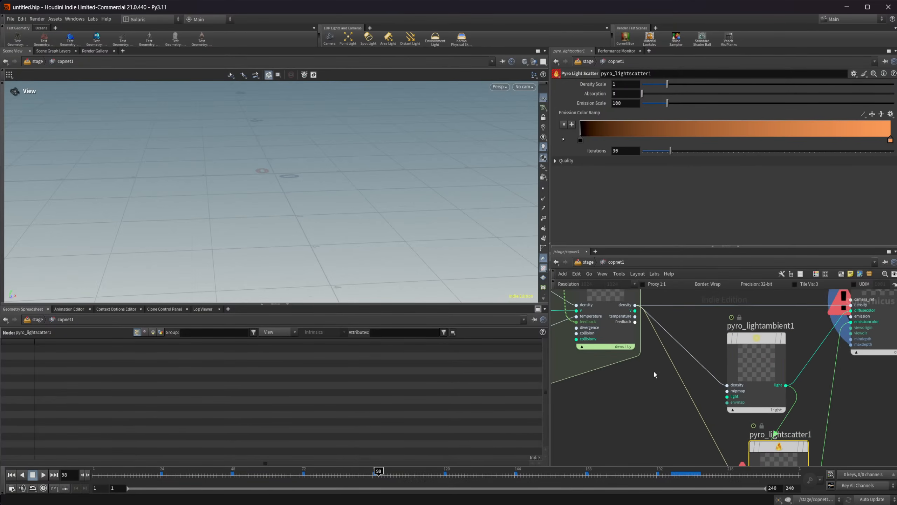
pyautogui.click(635, 316)
pyautogui.moveTo(666, 419); pyautogui.dragTo(632, 337, button='middle')
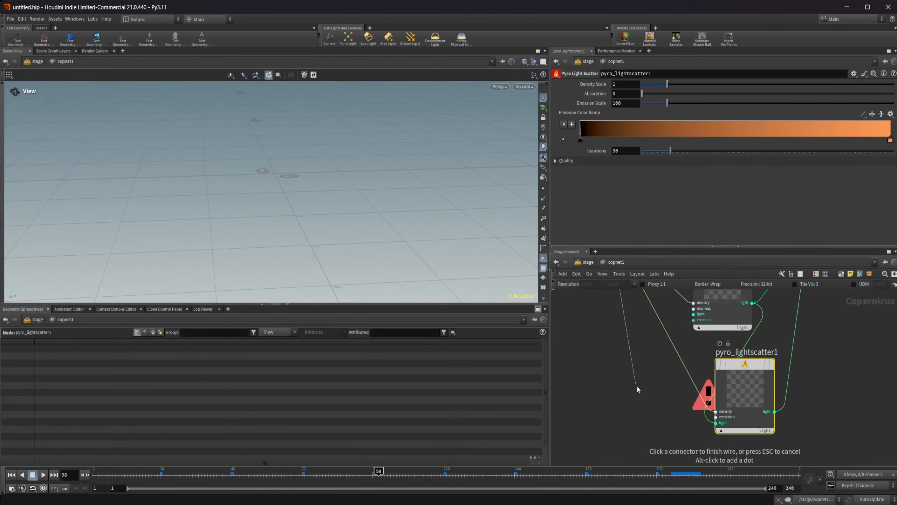
pyautogui.click(669, 375)
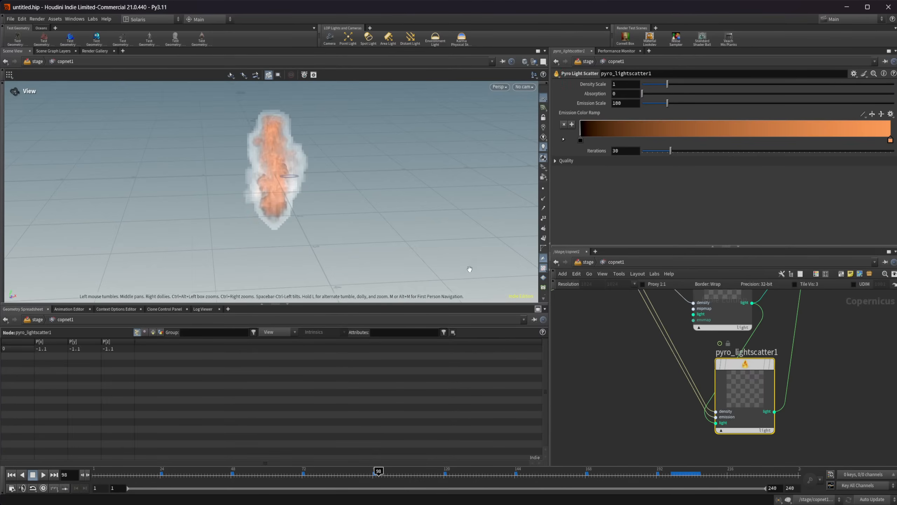
# Examine the lit smoke from several angles and the light nodes' wiring into rasterizevolume1.
pyautogui.moveTo(286, 166); pyautogui.dragTo(233, 155)
pyautogui.moveTo(824, 324); pyautogui.dragTo(746, 424, button='middle')
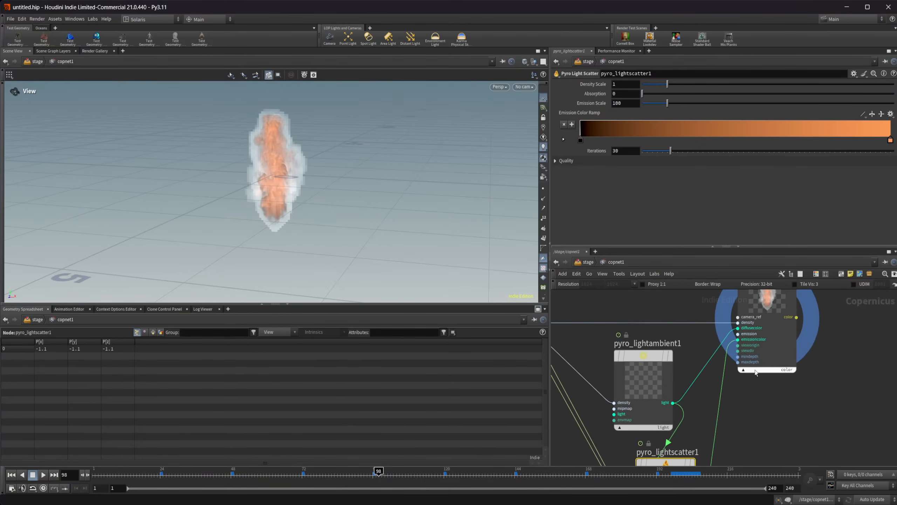
pyautogui.moveTo(257, 219); pyautogui.dragTo(332, 237)
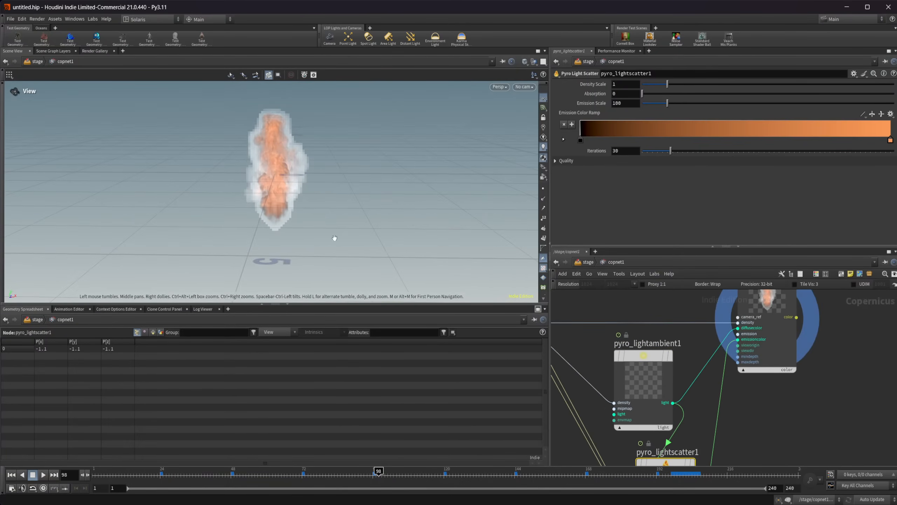
pyautogui.moveTo(778, 392); pyautogui.dragTo(858, 375, button='middle')
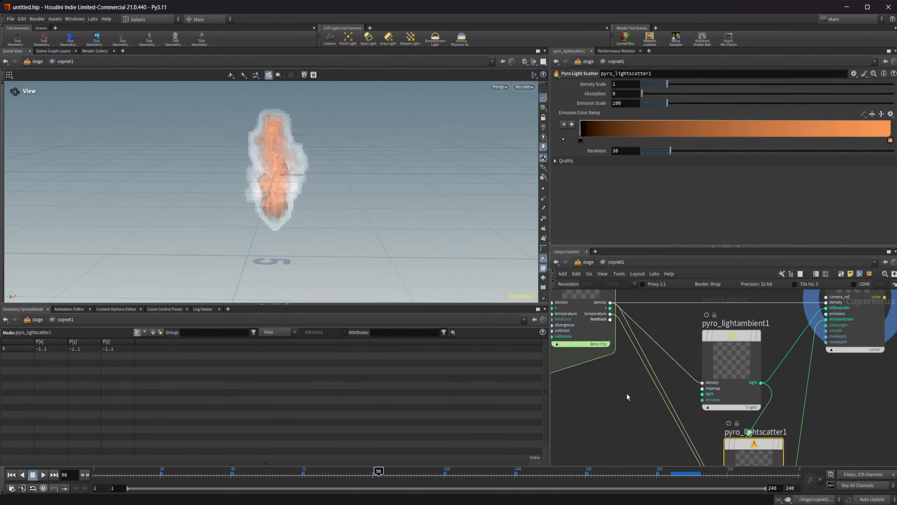
pyautogui.moveTo(627, 411); pyautogui.dragTo(601, 376, button='middle')
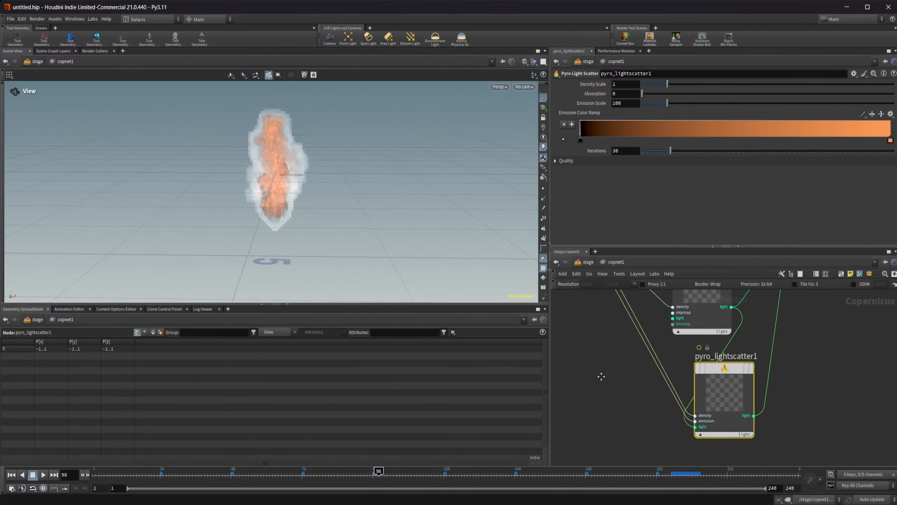
pyautogui.scroll(3, 664, 404)
pyautogui.scroll(-5, 760, 397)
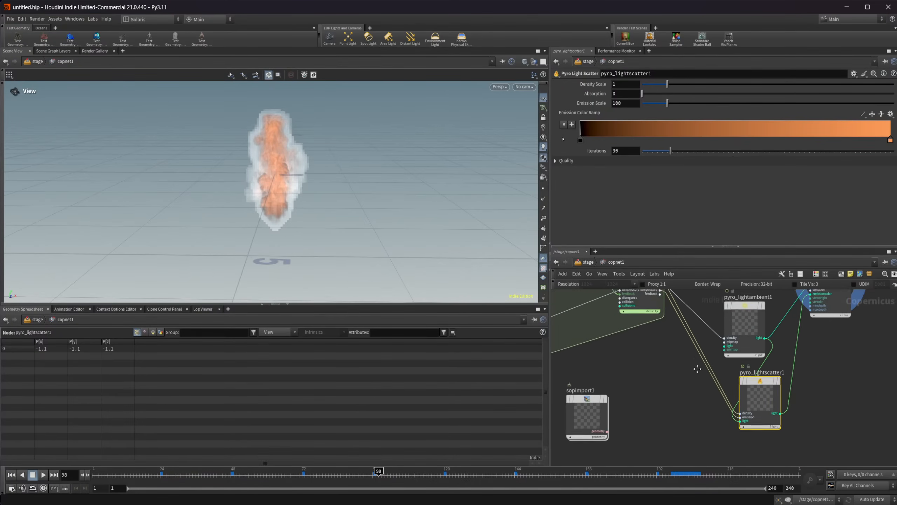
pyautogui.moveTo(697, 369); pyautogui.dragTo(698, 410, button='middle')
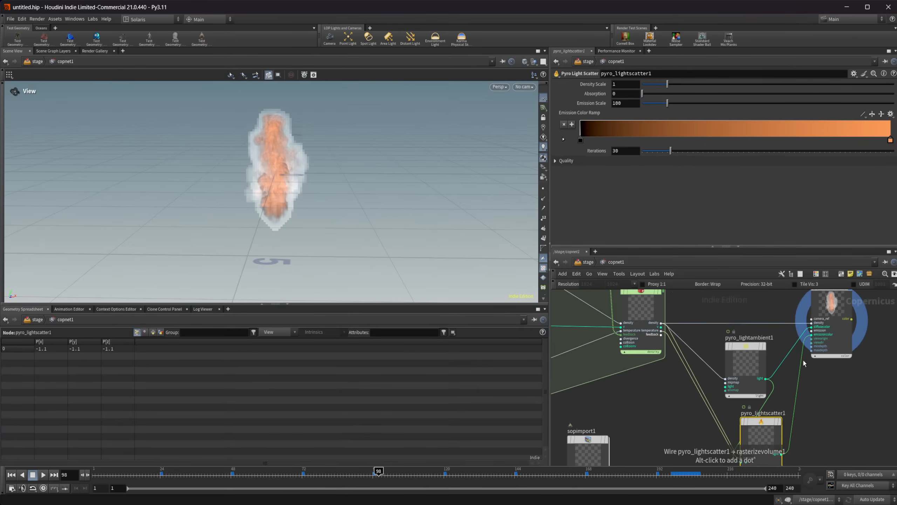
pyautogui.moveTo(244, 206); pyautogui.dragTo(311, 211)
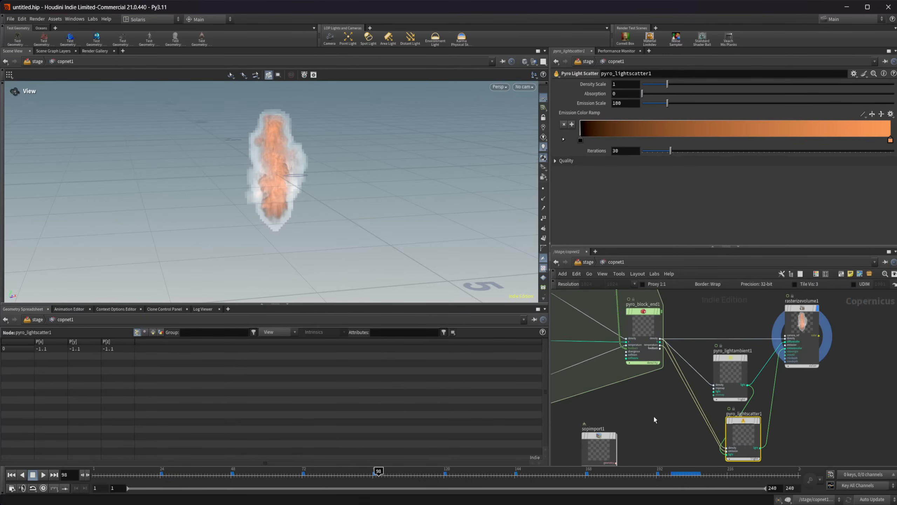
# Delete the unused sopimport1 node below the pyro block.
pyautogui.moveTo(653, 415); pyautogui.dragTo(642, 367, button='middle')
pyautogui.click(613, 384)
pyautogui.press('Delete')
pyautogui.moveTo(689, 390); pyautogui.dragTo(662, 441, button='middle')
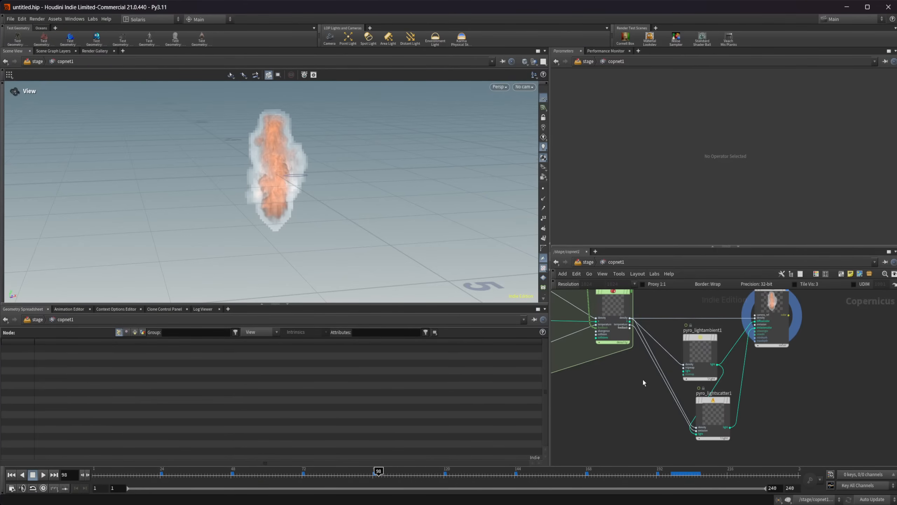
pyautogui.moveTo(642, 379); pyautogui.dragTo(701, 396, button='middle')
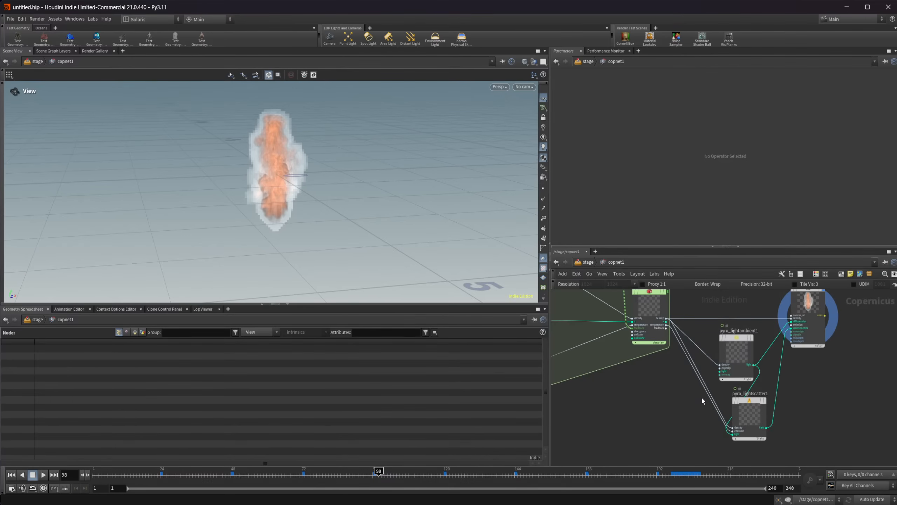
# Return to the start of the source chain and display the sdfshape2 heart shape in the viewport.
pyautogui.scroll(-5, 661, 397)
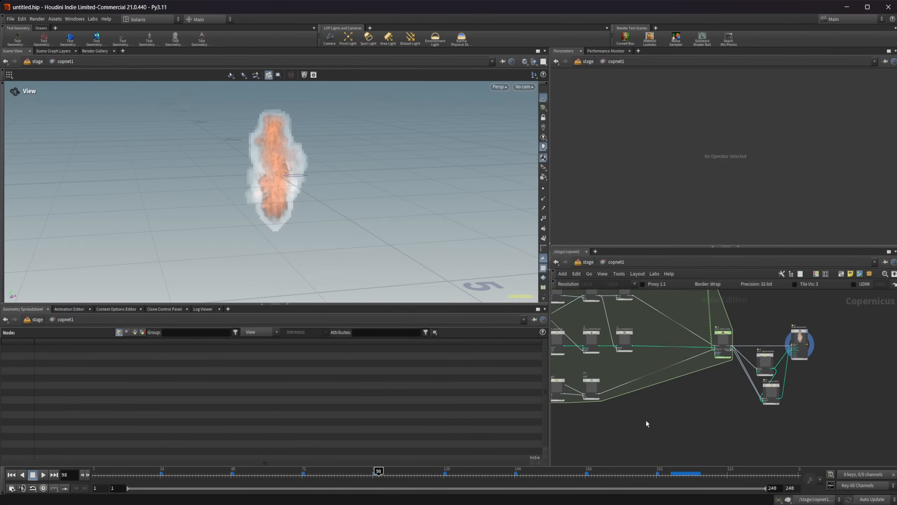
pyautogui.moveTo(647, 421); pyautogui.dragTo(761, 425, button='middle')
pyautogui.scroll(-5, 760, 424)
pyautogui.scroll(6, 646, 429)
pyautogui.moveTo(645, 426); pyautogui.dragTo(750, 418, button='middle')
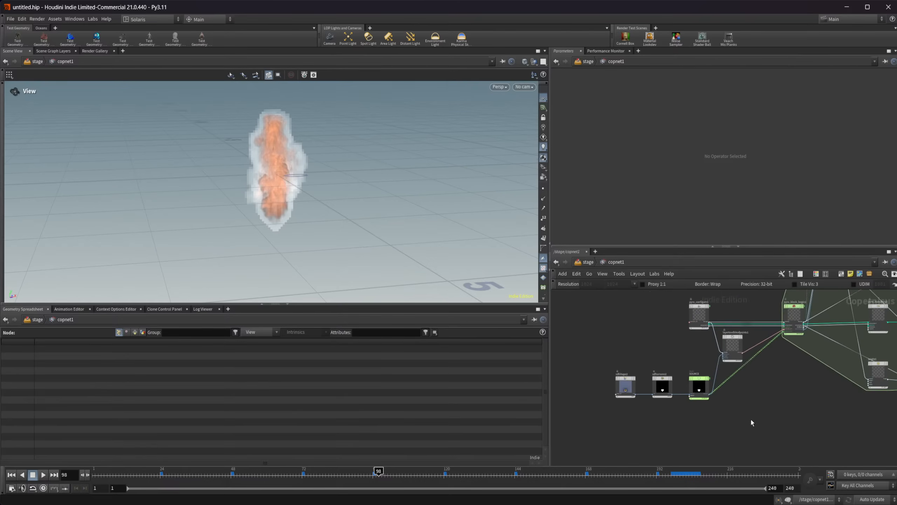
pyautogui.scroll(3, 671, 379)
pyautogui.moveTo(610, 386); pyautogui.dragTo(635, 387, button='middle')
pyautogui.click(620, 378)
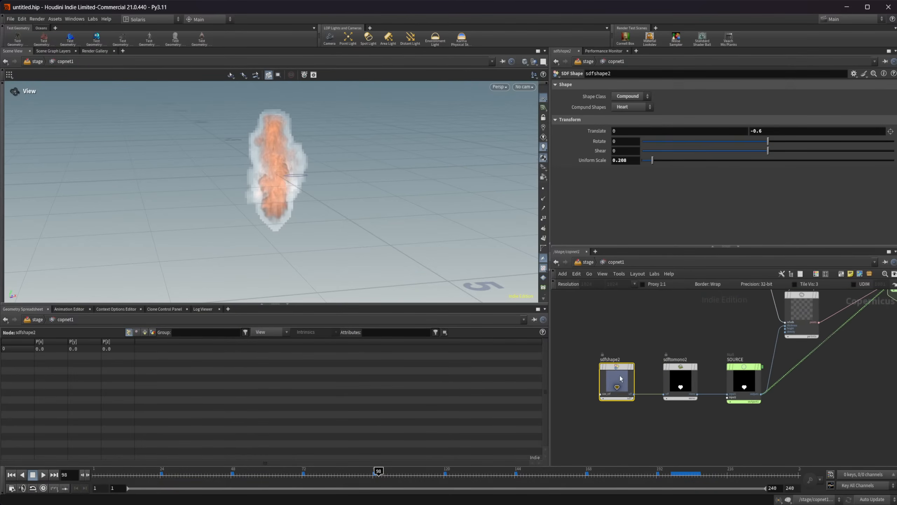
pyautogui.moveTo(708, 342); pyautogui.dragTo(621, 398, button='middle')
pyautogui.press('f')
pyautogui.click(691, 358)
# Display the sdftomono2 result and inspect the SOURCE null that follows it.
pyautogui.moveTo(712, 436); pyautogui.dragTo(616, 444, button='middle')
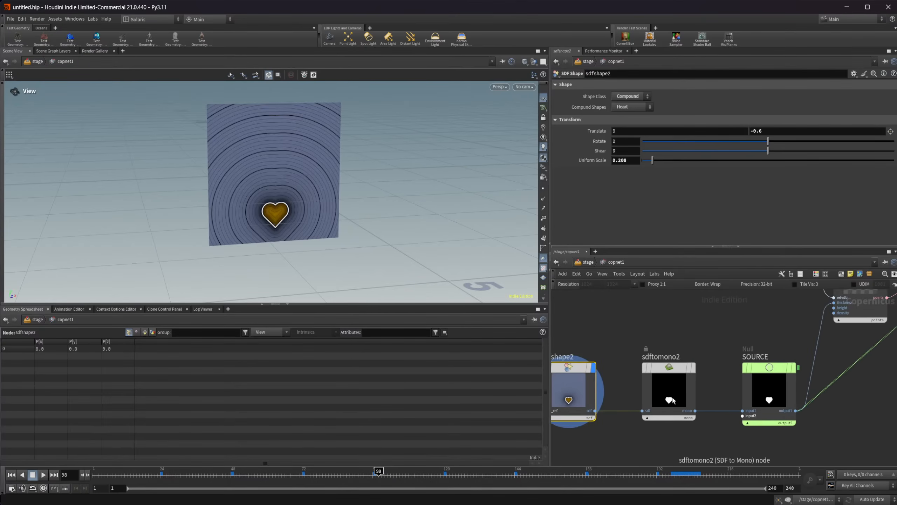
pyautogui.click(667, 398)
pyautogui.click(693, 364)
pyautogui.moveTo(710, 434); pyautogui.dragTo(639, 449, button='middle')
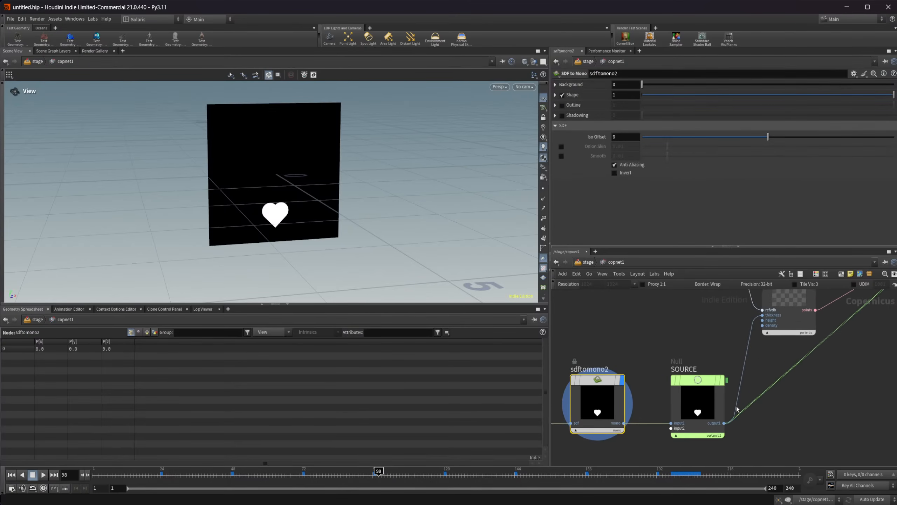
pyautogui.click(701, 412)
# Display the layertovdbleafpoints1 points and view the heart-shaped point cloud from another angle.
pyautogui.moveTo(804, 433); pyautogui.dragTo(729, 460, button='middle')
pyautogui.scroll(-2, 710, 455)
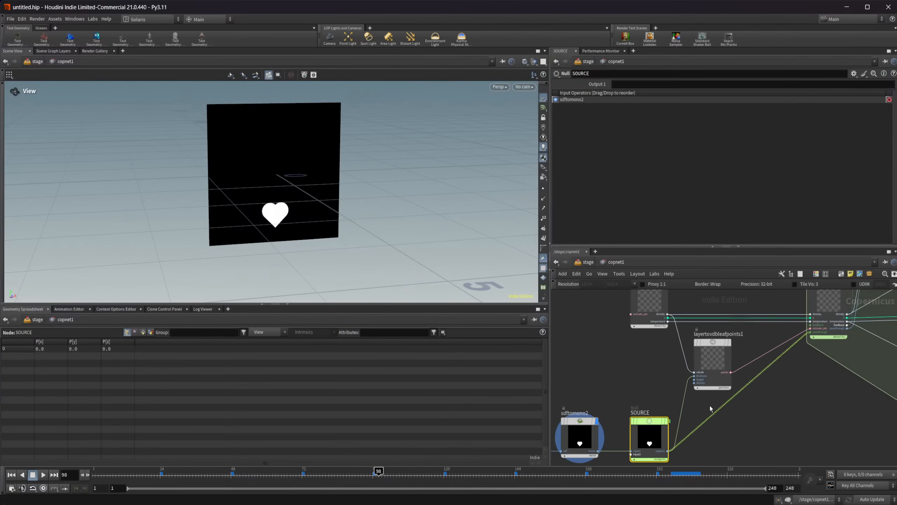
pyautogui.moveTo(780, 427); pyautogui.dragTo(749, 449, button='middle')
pyautogui.scroll(2, 709, 406)
pyautogui.click(670, 362)
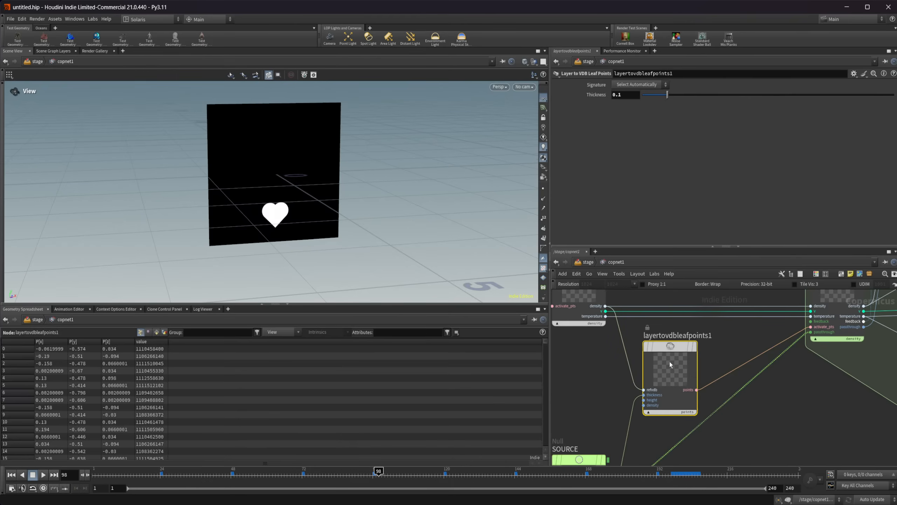
pyautogui.press('r')
pyautogui.click(671, 365)
pyautogui.moveTo(339, 228); pyautogui.dragTo(317, 193)
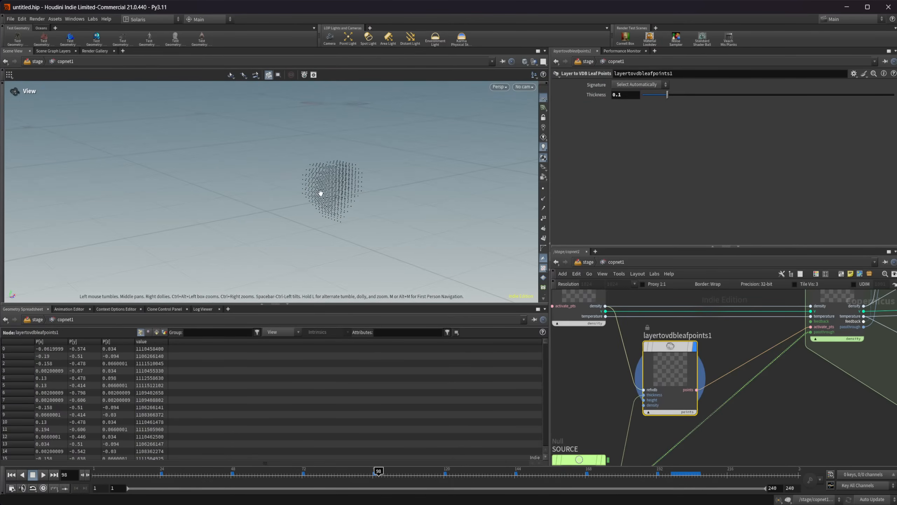
# Review pyro_block_begin1's activation parameters and the layout of the nodes inside the pyro block.
pyautogui.moveTo(754, 367); pyautogui.dragTo(667, 424, button='middle')
pyautogui.scroll(-1, 668, 424)
pyautogui.click(730, 361)
pyautogui.scroll(-4, 682, 401)
pyautogui.moveTo(770, 377); pyautogui.dragTo(651, 375, button='middle')
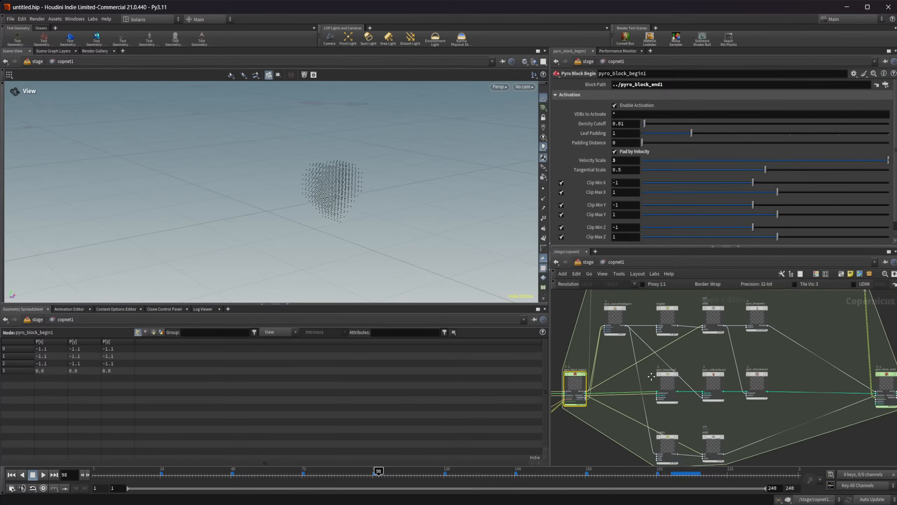
pyautogui.scroll(4, 648, 327)
pyautogui.moveTo(649, 325); pyautogui.dragTo(685, 346, button='middle')
pyautogui.scroll(1, 680, 381)
pyautogui.scroll(-5, 623, 375)
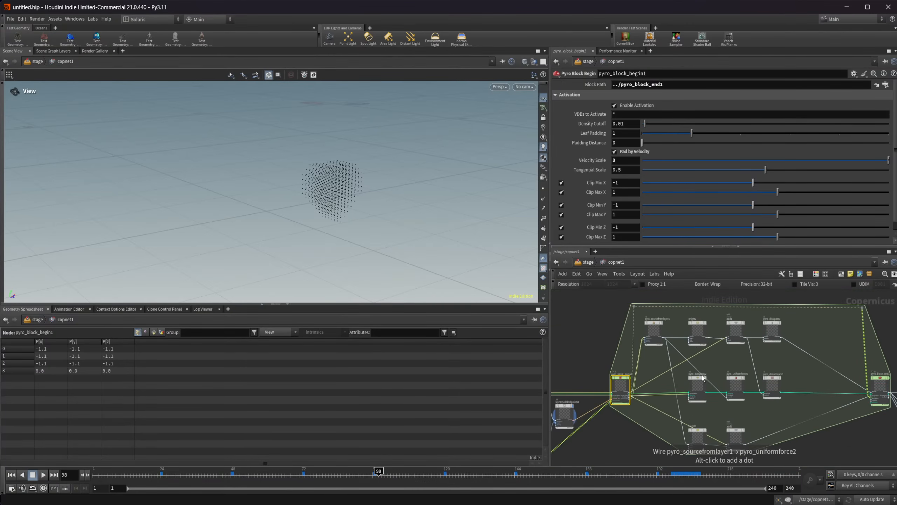
# Review pyro_sourcefromlayer1's parameters and follow the density and force nodes through to pyro_disturbance1.
pyautogui.scroll(6, 668, 355)
pyautogui.moveTo(709, 378); pyautogui.dragTo(717, 439, button='middle')
pyautogui.click(649, 376)
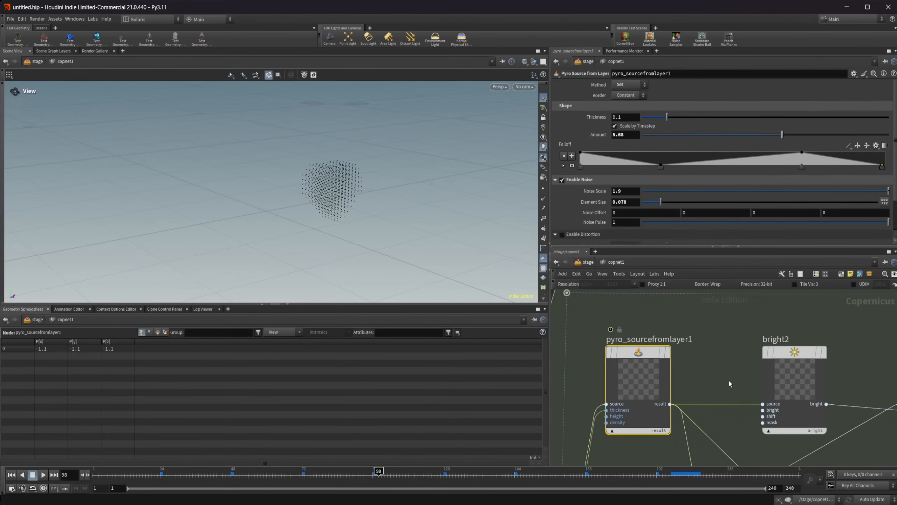
pyautogui.moveTo(729, 381); pyautogui.dragTo(664, 376, button='middle')
pyautogui.scroll(-3, 760, 371)
pyautogui.moveTo(760, 370); pyautogui.dragTo(632, 336, button='middle')
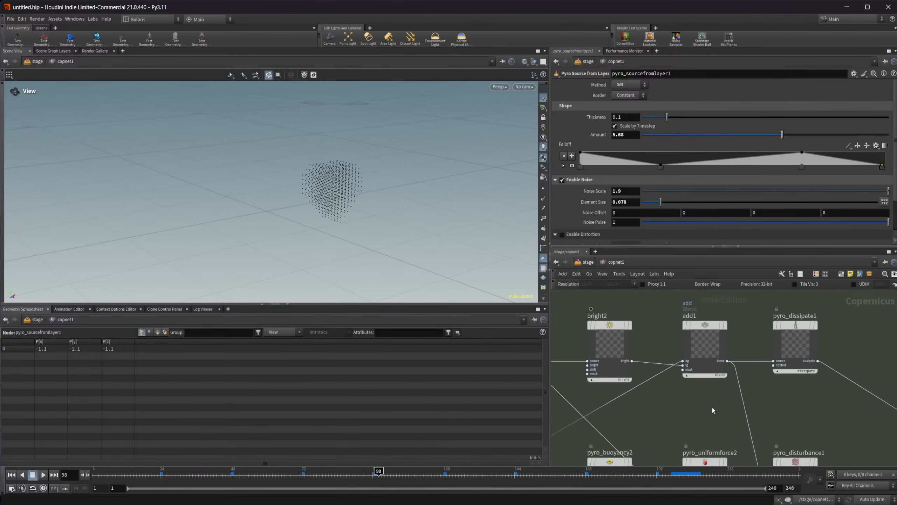
pyautogui.moveTo(713, 411); pyautogui.dragTo(754, 305, button='middle')
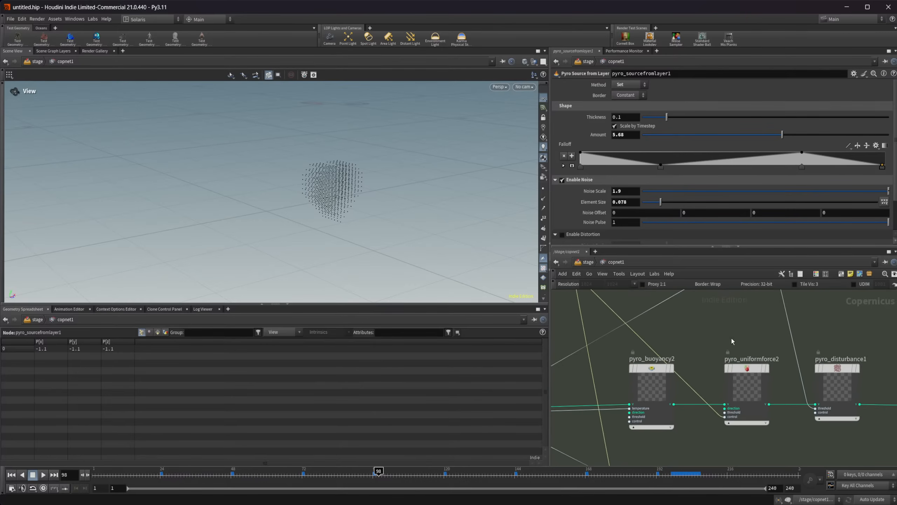
pyautogui.moveTo(735, 386); pyautogui.dragTo(695, 380, button='middle')
pyautogui.moveTo(745, 393); pyautogui.dragTo(707, 386, button='middle')
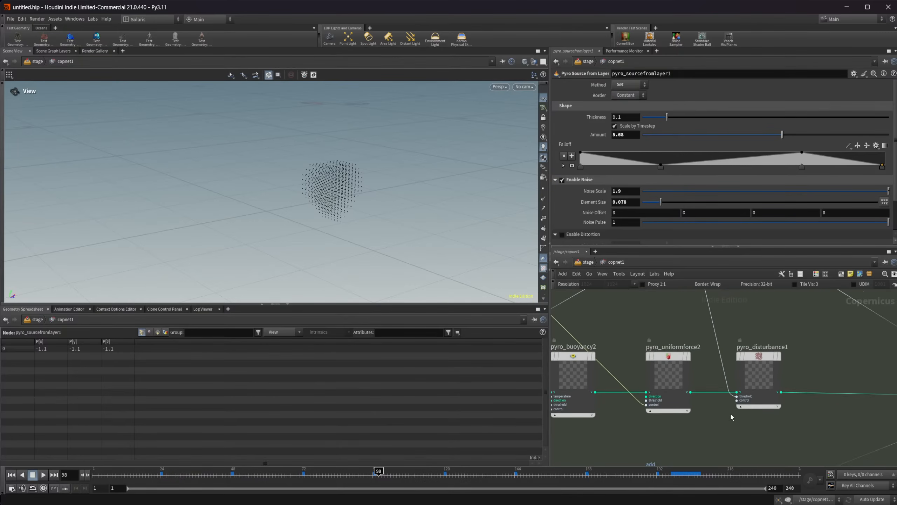
pyautogui.moveTo(731, 417); pyautogui.dragTo(604, 441, button='middle')
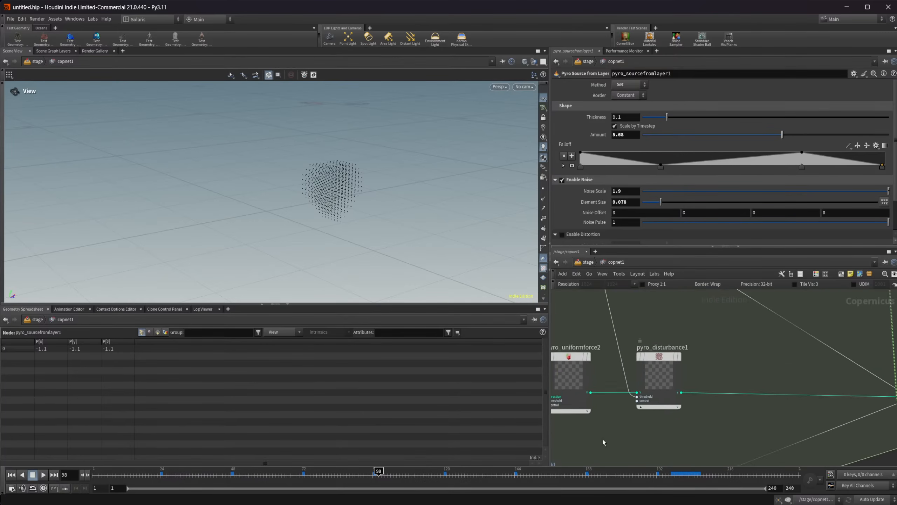
pyautogui.scroll(-3, 665, 413)
# Display pyro_block_begin1's output and view its smoke volume from another angle.
pyautogui.moveTo(749, 377); pyautogui.dragTo(833, 421, button='middle')
pyautogui.moveTo(659, 393); pyautogui.dragTo(794, 393, button='middle')
pyautogui.click(613, 425)
pyautogui.press('r')
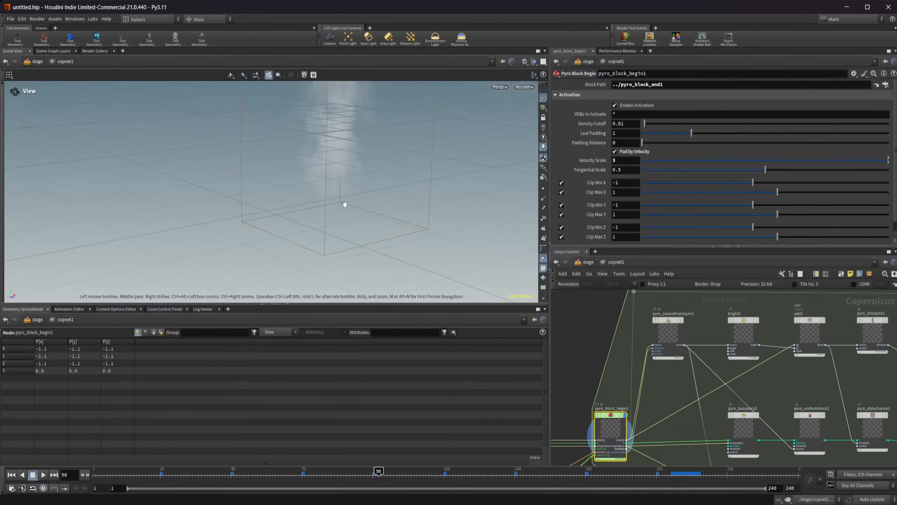
pyautogui.moveTo(344, 204); pyautogui.dragTo(268, 145)
# Display the outputs of pyro_sourcefromlayer1, bright2 and add1 one after another.
pyautogui.click(673, 331)
pyautogui.press('r')
pyautogui.moveTo(739, 375); pyautogui.dragTo(724, 383, button='middle')
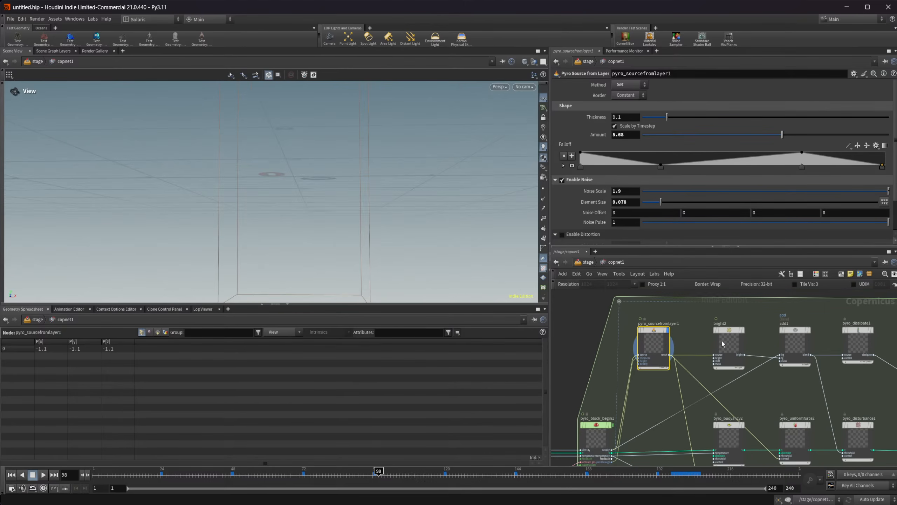
pyautogui.click(729, 344)
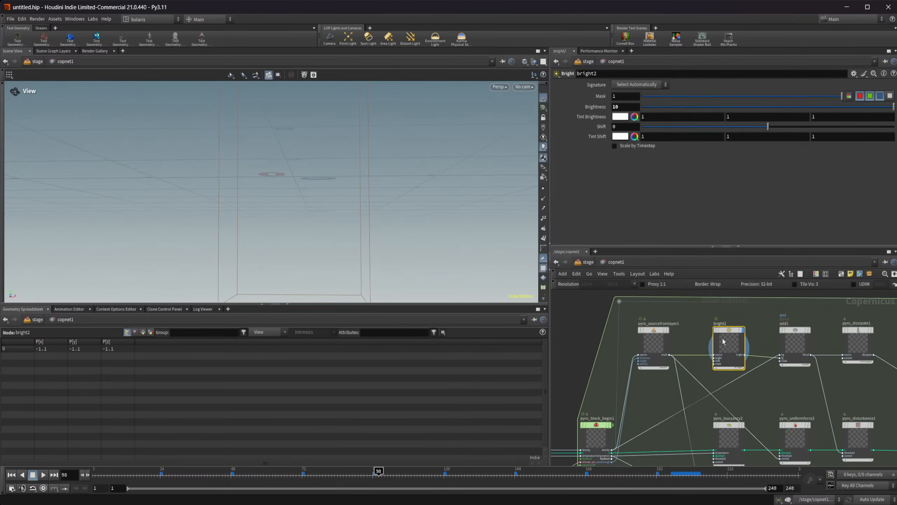
pyautogui.click(796, 343)
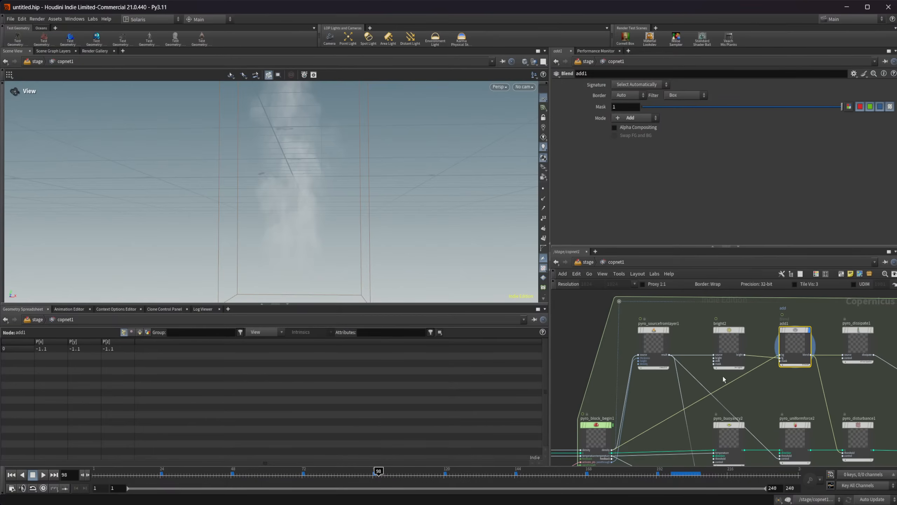
# Display pyro_dissipate1's smoke from a changed angle, followed by pyro_disturbance1's output.
pyautogui.moveTo(777, 396); pyautogui.dragTo(718, 405, button='middle')
pyautogui.click(798, 350)
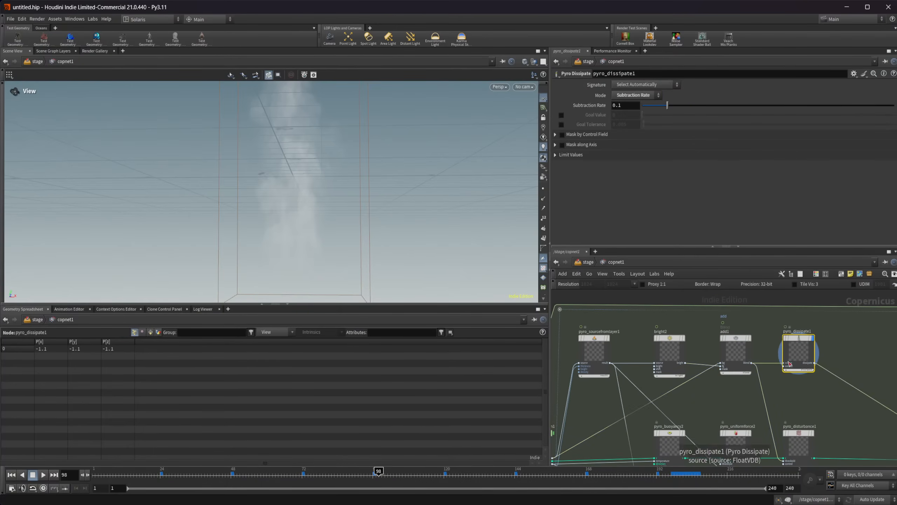
pyautogui.moveTo(288, 225); pyautogui.dragTo(300, 244)
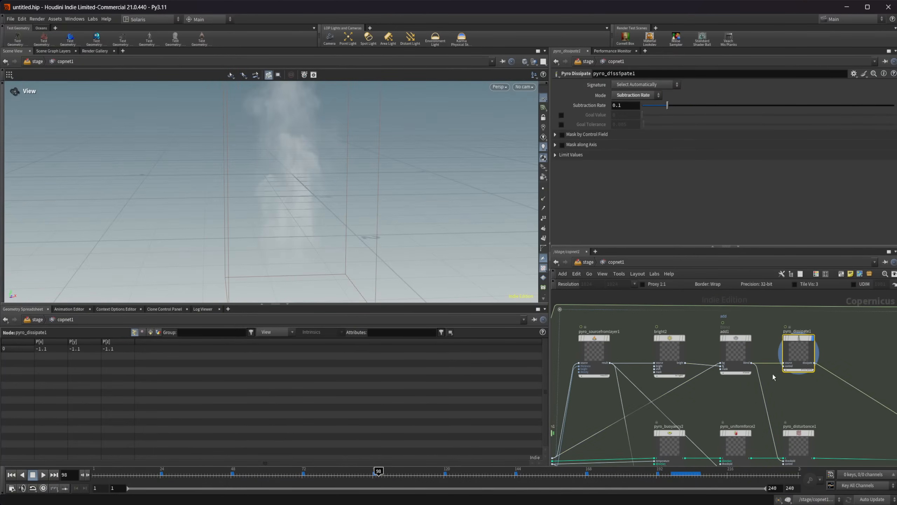
pyautogui.moveTo(826, 392); pyautogui.dragTo(779, 329, button='middle')
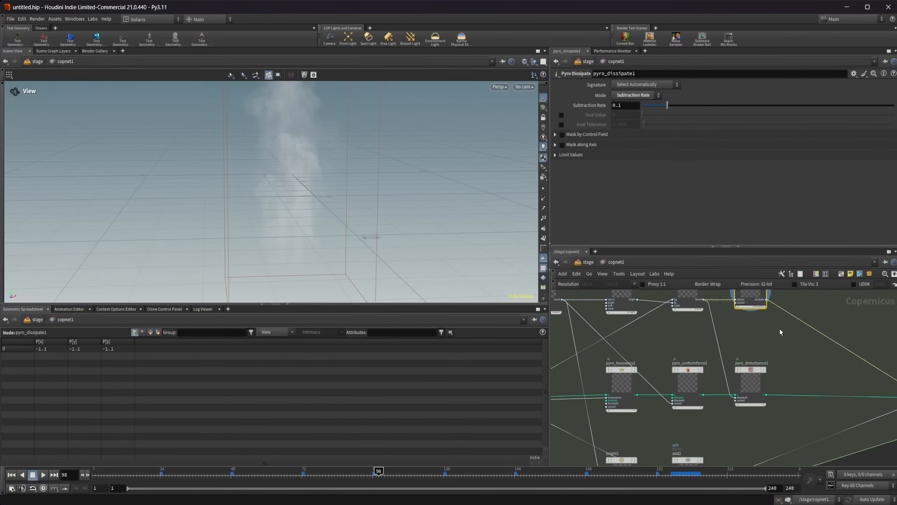
pyautogui.click(746, 384)
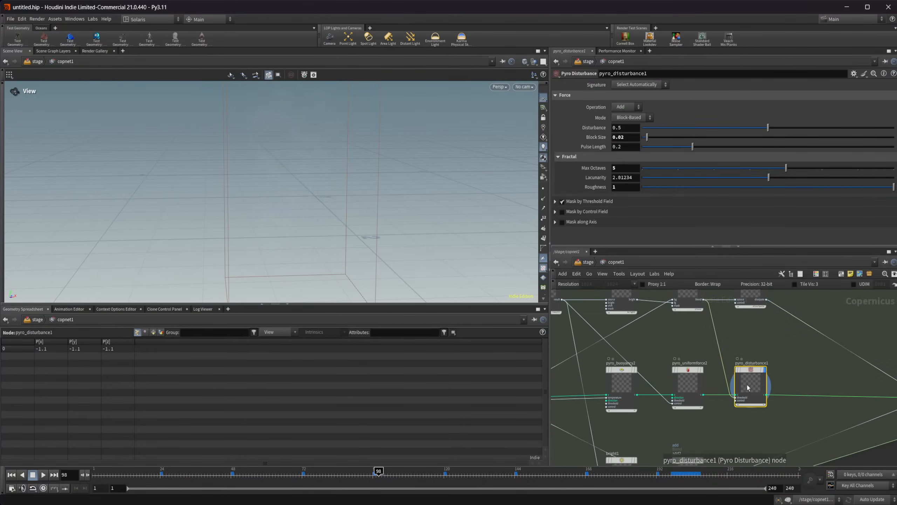
# Display pyro_block_end1's simulation output and return to the nodes at the start of the block.
pyautogui.moveTo(771, 446); pyautogui.dragTo(740, 411, button='middle')
pyautogui.scroll(-2, 815, 426)
pyautogui.scroll(-1, 755, 379)
pyautogui.moveTo(854, 386); pyautogui.dragTo(808, 384, button='middle')
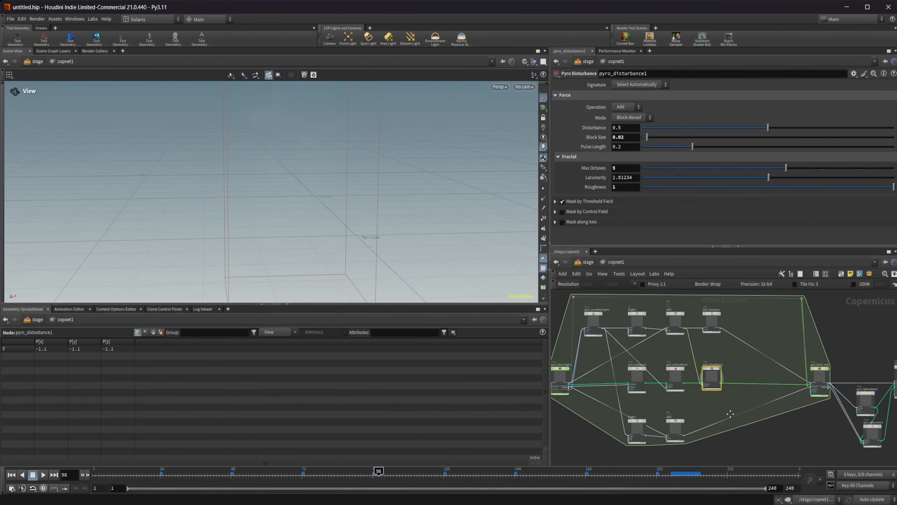
pyautogui.click(819, 380)
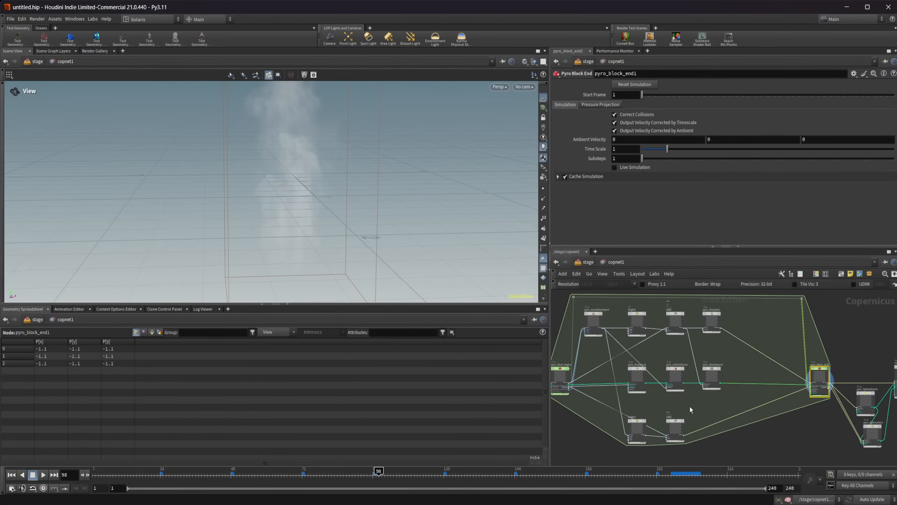
pyautogui.scroll(3, 629, 352)
pyautogui.moveTo(630, 351); pyautogui.dragTo(725, 381, button='middle')
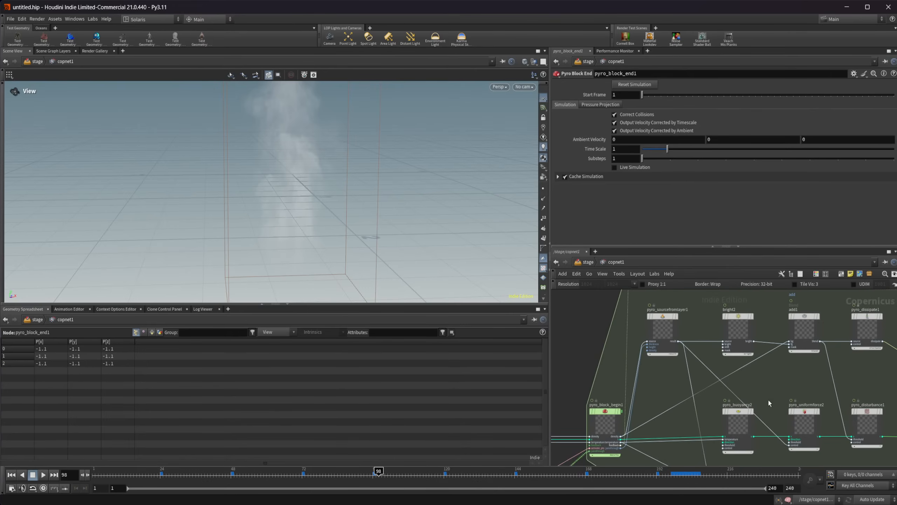
# Examine the smoke volume from other angles and look over the pyro block up to pyro_block_end1.
pyautogui.moveTo(807, 396); pyautogui.dragTo(715, 386, button='middle')
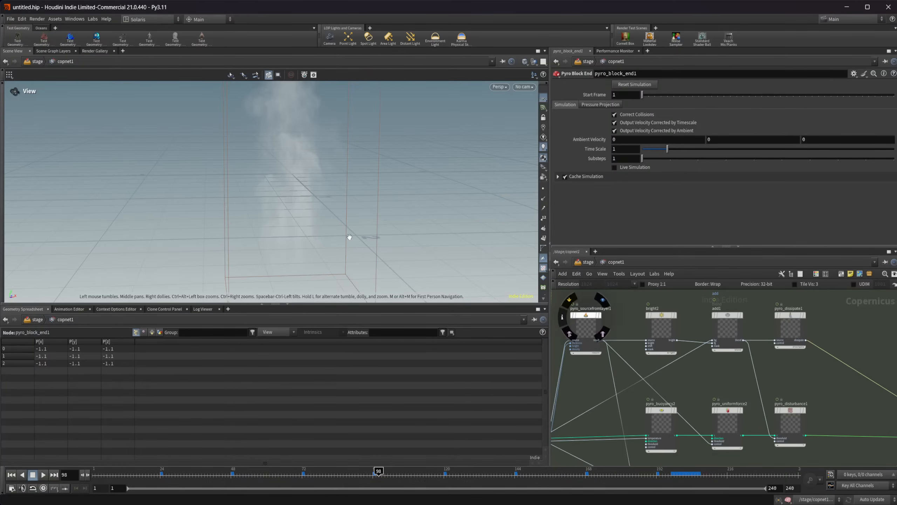
pyautogui.moveTo(348, 237); pyautogui.dragTo(335, 217)
pyautogui.scroll(-3, 711, 358)
pyautogui.scroll(-3, 711, 359)
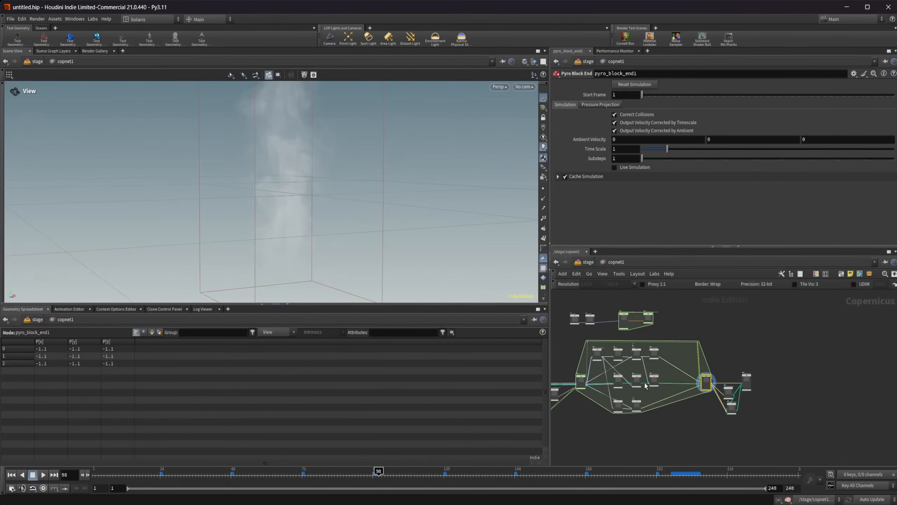
pyautogui.scroll(-2, 738, 417)
pyautogui.scroll(5, 731, 421)
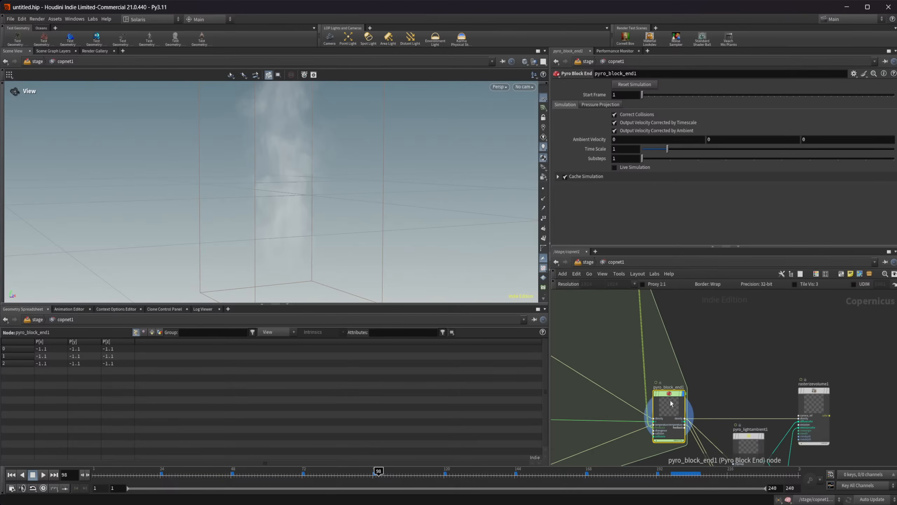
pyautogui.moveTo(265, 190); pyautogui.dragTo(296, 201)
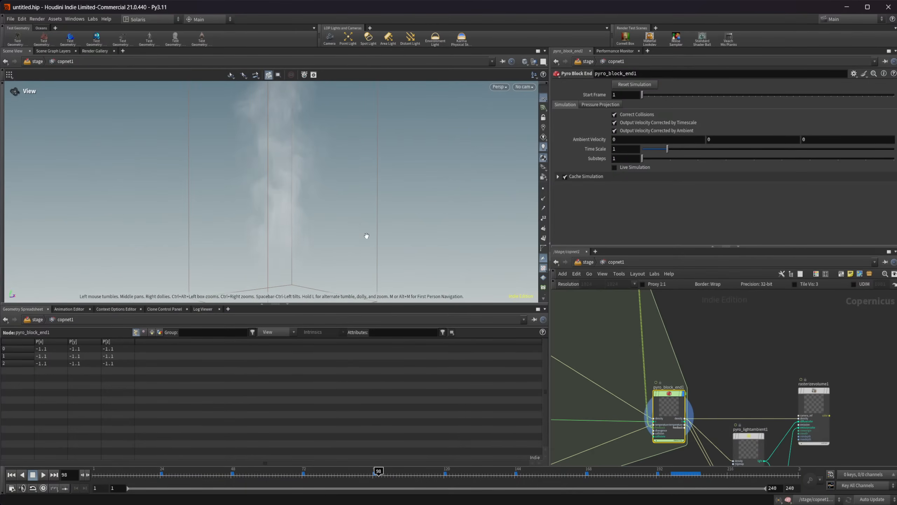
# Add a Null node in free space above pyro_block_end1 in the COP network.
pyautogui.moveTo(731, 362)
pyautogui.mouseDown(button='middle')
pyautogui.moveTo(700, 375)
pyautogui.moveTo(719, 353)
pyautogui.mouseUp(button='middle')
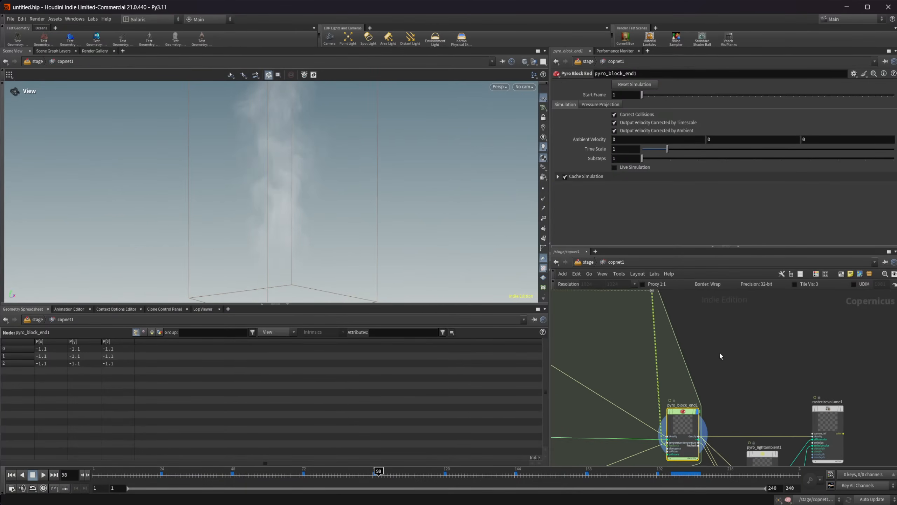
pyautogui.press('Tab')
pyautogui.write('null')
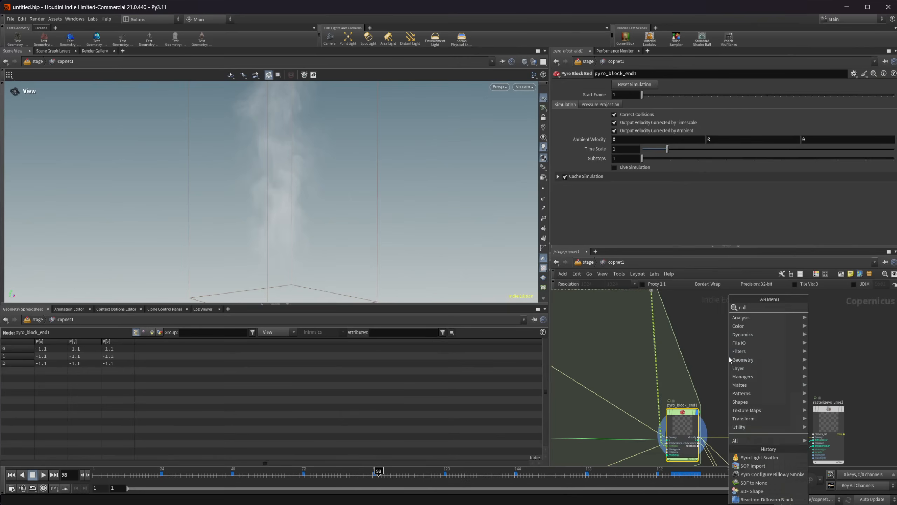
pyautogui.press('Return')
pyautogui.click(766, 374)
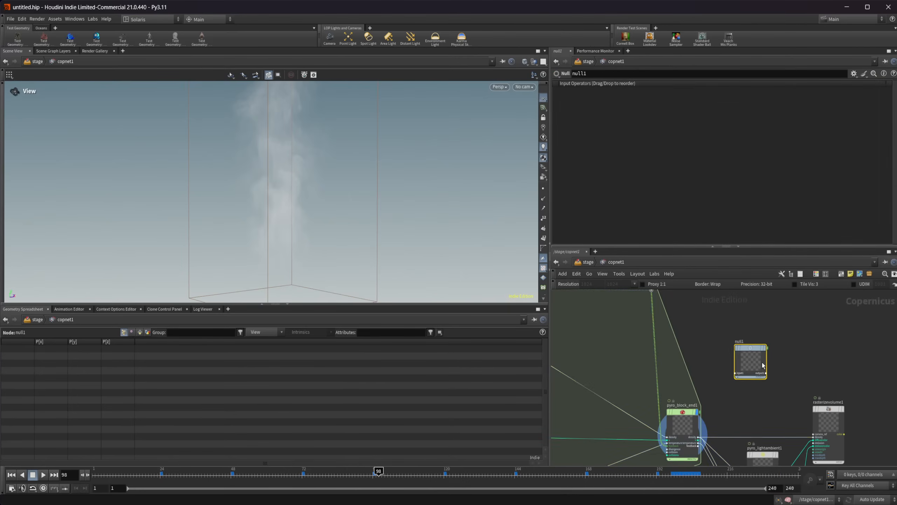
# Connect pyro_block_end1's density output to null1's first input.
pyautogui.scroll(2, 763, 371)
pyautogui.moveTo(736, 431); pyautogui.dragTo(747, 347, button='middle')
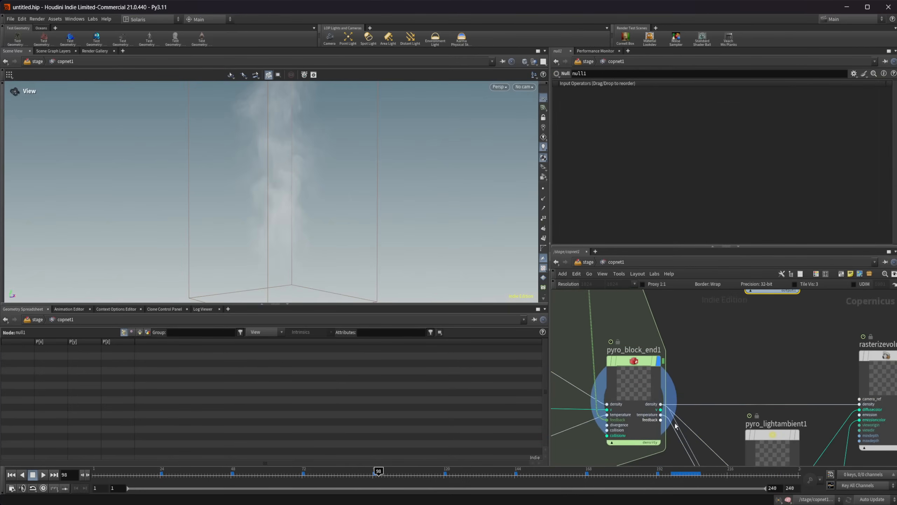
pyautogui.click(661, 406)
pyautogui.moveTo(725, 366); pyautogui.dragTo(691, 425, button='middle')
pyautogui.click(708, 365)
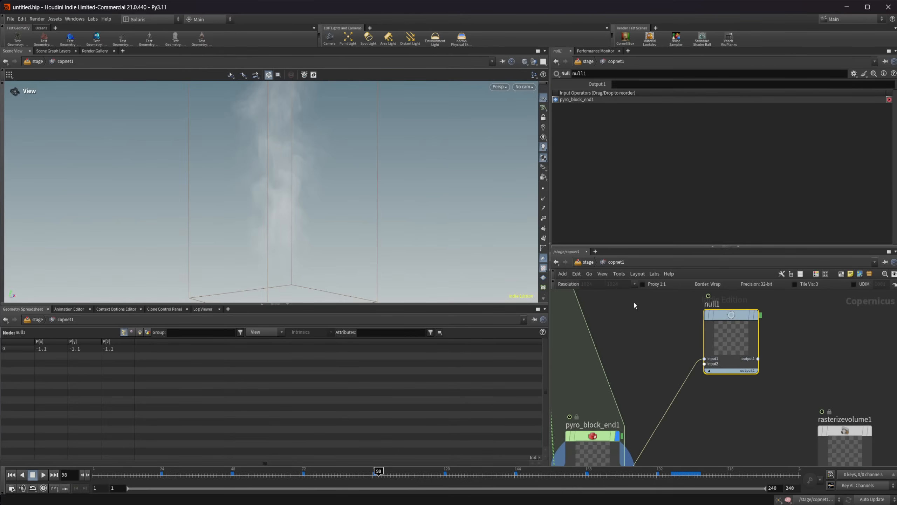
# Return to the stage level, add a SOP Create node beside copnet1 and go inside its geometry network.
pyautogui.click(588, 262)
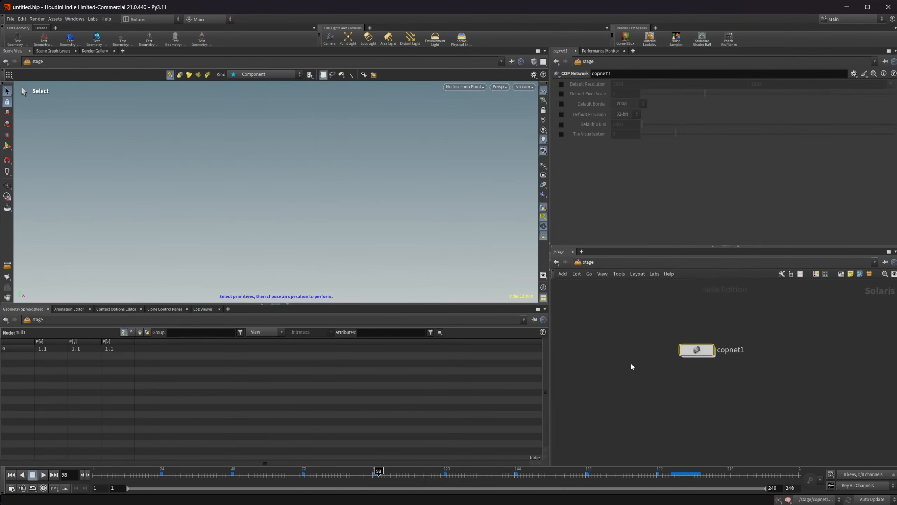
pyautogui.press('Tab')
pyautogui.write('sop')
pyautogui.press('Return')
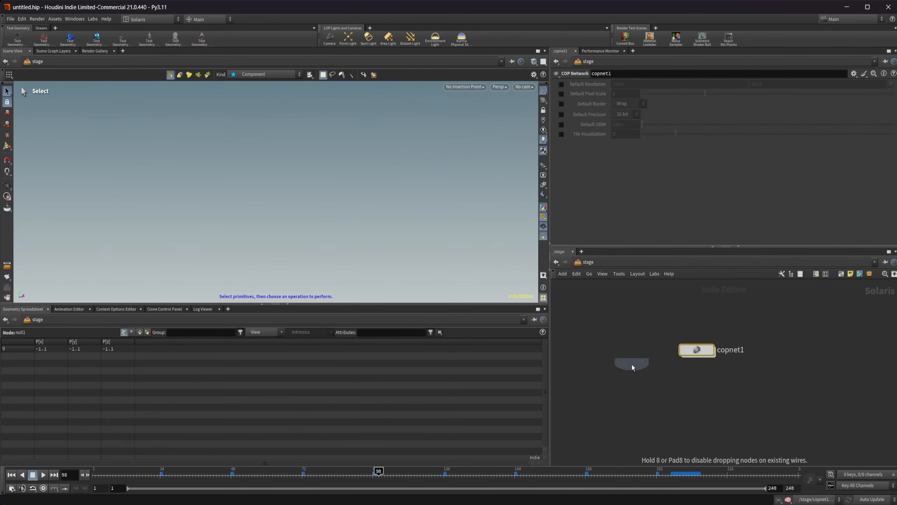
pyautogui.click(632, 365)
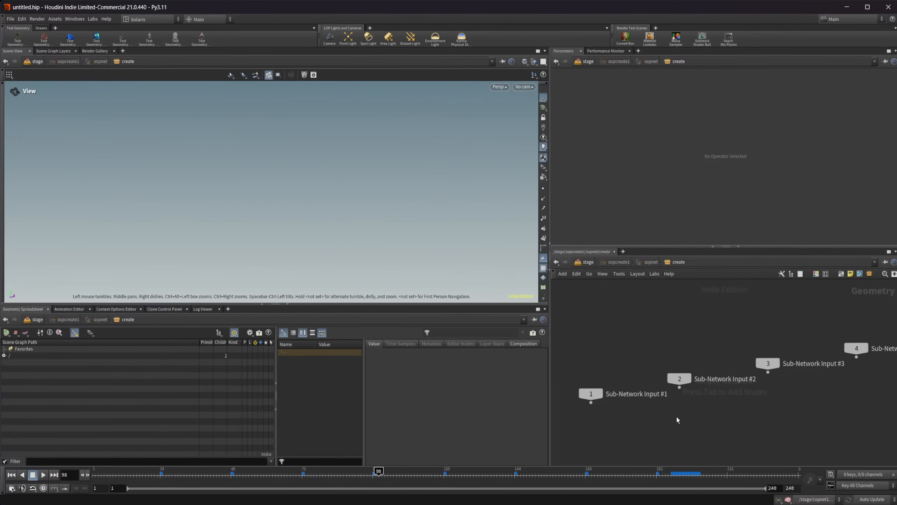
# Add a File node below the sub-network inputs in the SOP Create network.
pyautogui.press('Tab')
pyautogui.write('file')
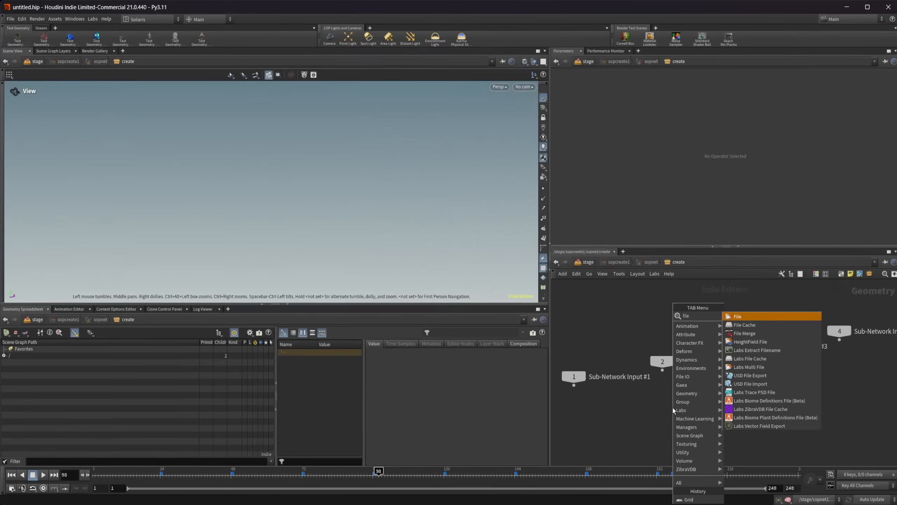
pyautogui.press('Return')
pyautogui.click(673, 410)
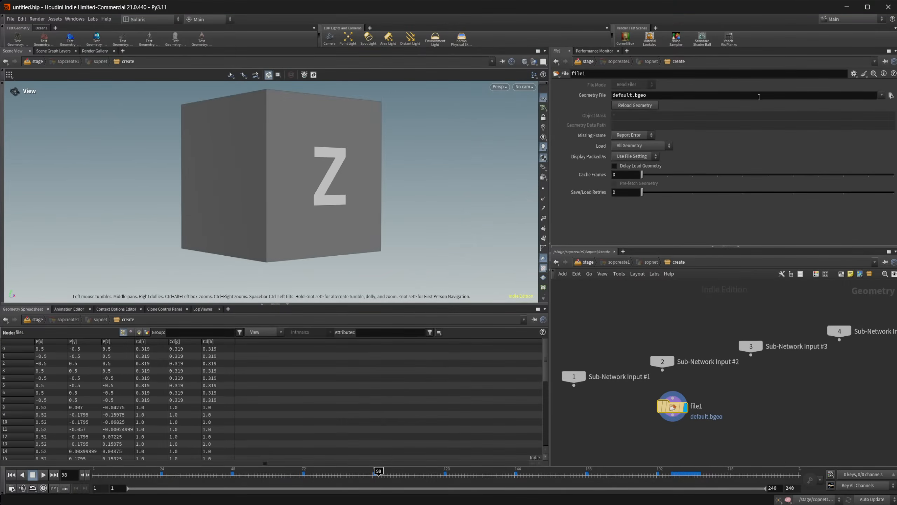
# Set the File node's geometry file to op:/stage/copnet1/null1.
pyautogui.click(588, 262)
pyautogui.moveTo(660, 96); pyautogui.dragTo(567, 101)
pyautogui.write('o/stage/copnet1/null1')
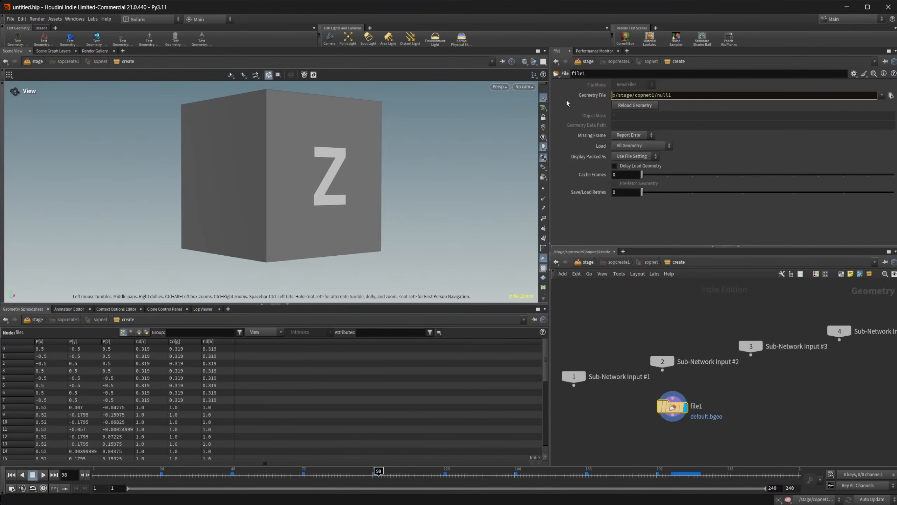
pyautogui.write('p:')
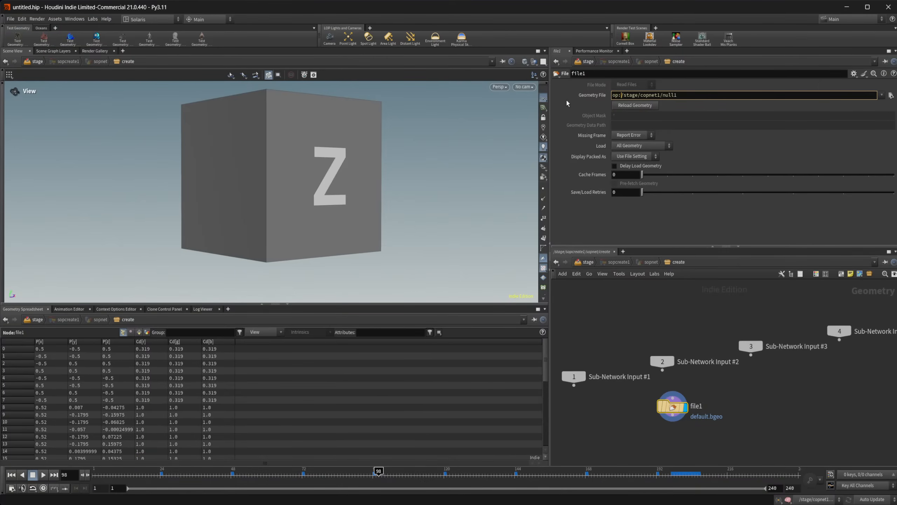
# Set the file1 node's geometry file to op:/stage/copnet1/null1 and move the playhead to frame 89.
pyautogui.press('Return')
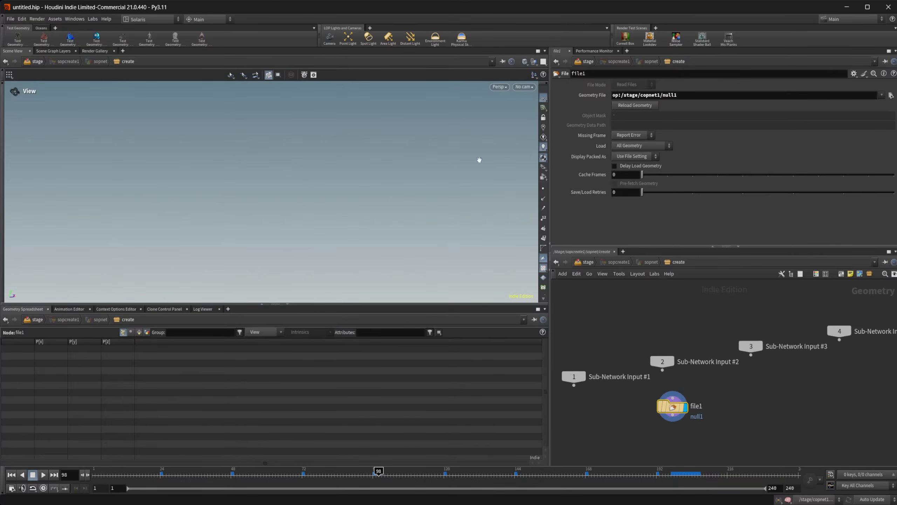
pyautogui.moveTo(378, 471); pyautogui.dragTo(352, 471)
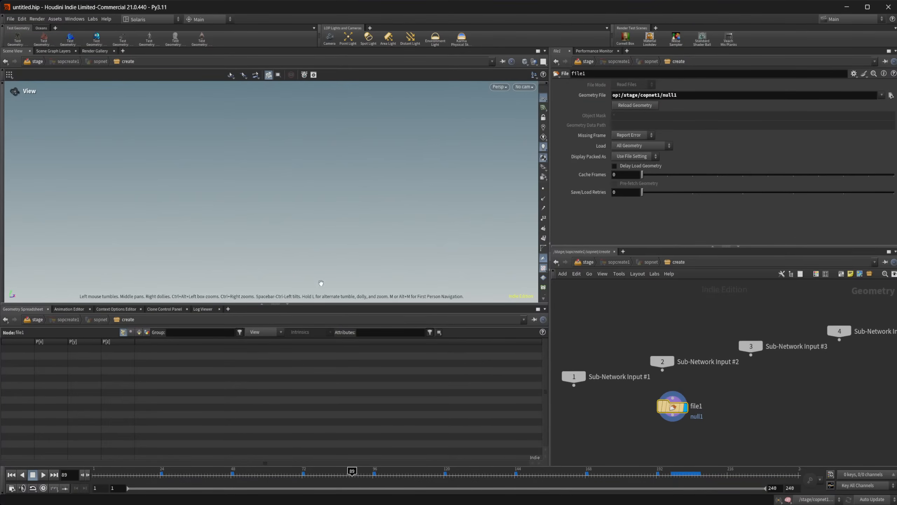
pyautogui.moveTo(321, 283); pyautogui.dragTo(392, 293)
# Add a VDB node beside file1 in the sopcreate1 geometry network.
pyautogui.moveTo(733, 402); pyautogui.dragTo(711, 403, button='middle')
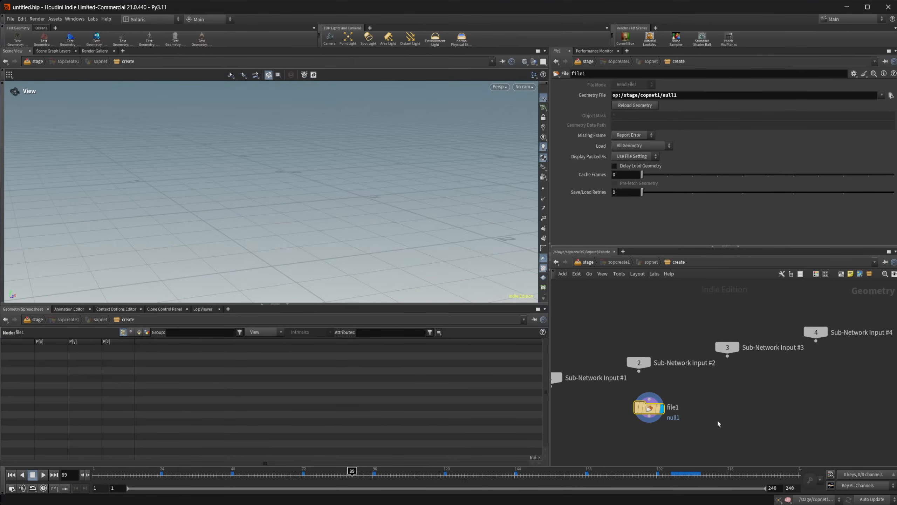
pyautogui.scroll(2, 732, 414)
pyautogui.press('Tab')
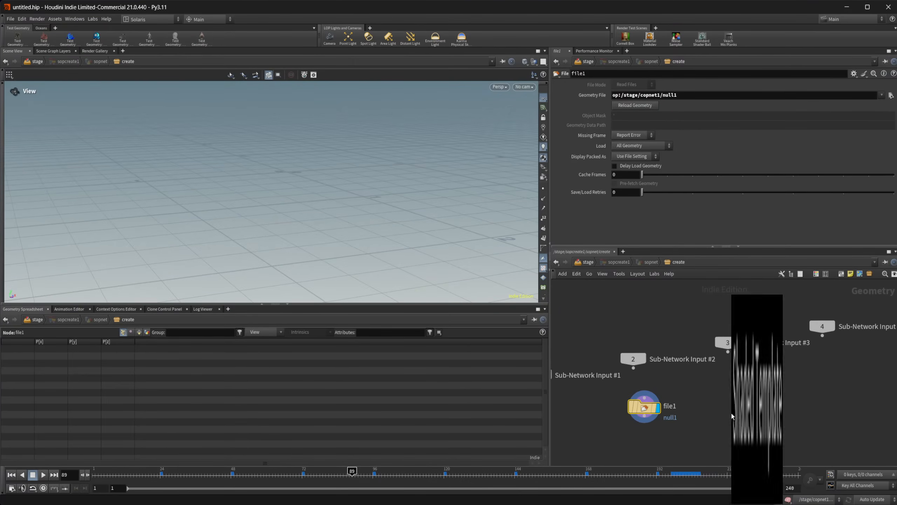
pyautogui.write('vdb')
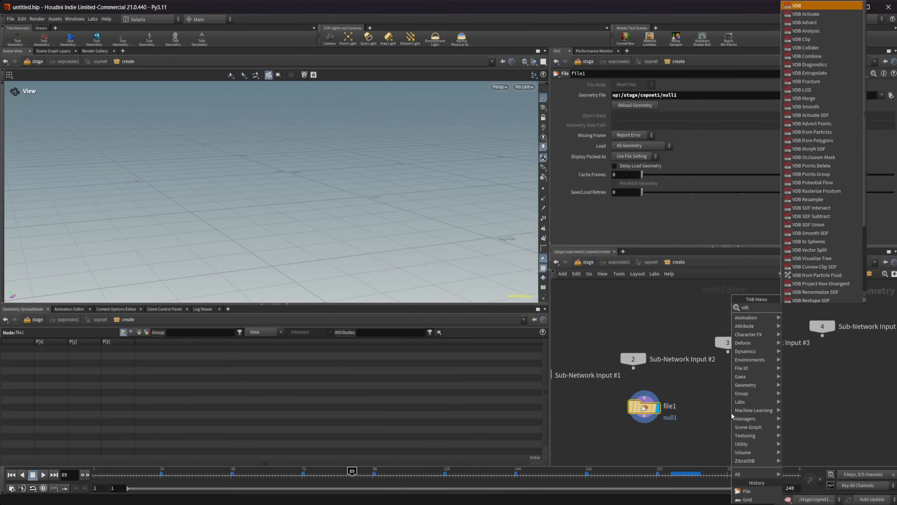
pyautogui.press('Return')
pyautogui.click(742, 413)
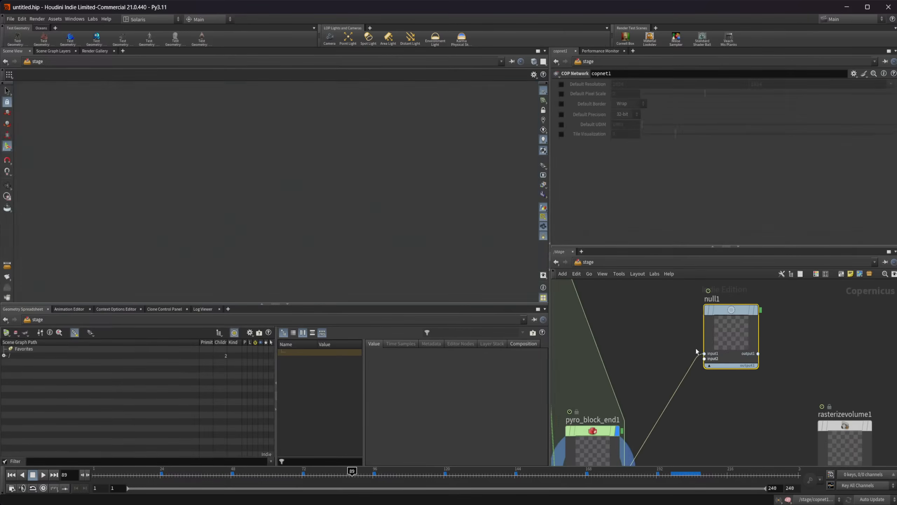
# Delete the null1 node connected to pyro_block_end1 in the copnet1 network.
pyautogui.click(729, 340)
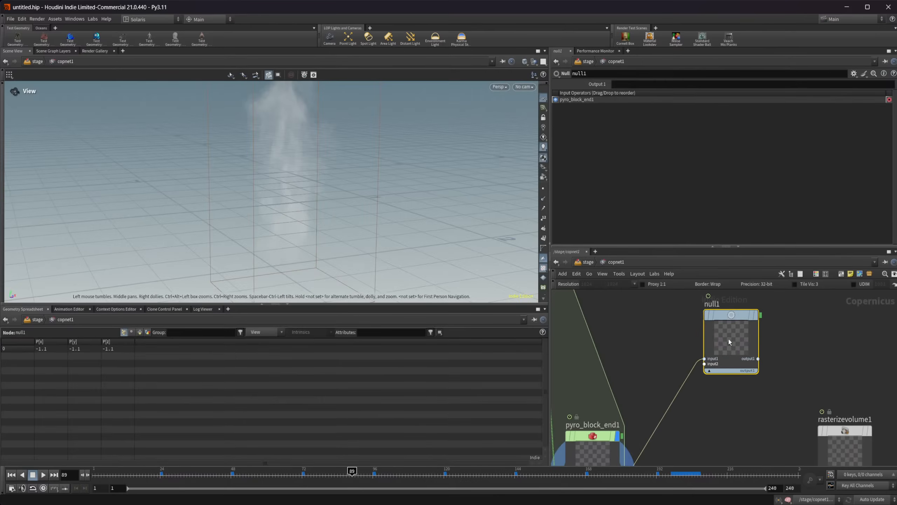
pyautogui.press('Delete')
pyautogui.scroll(-3, 702, 398)
pyautogui.press('Tab')
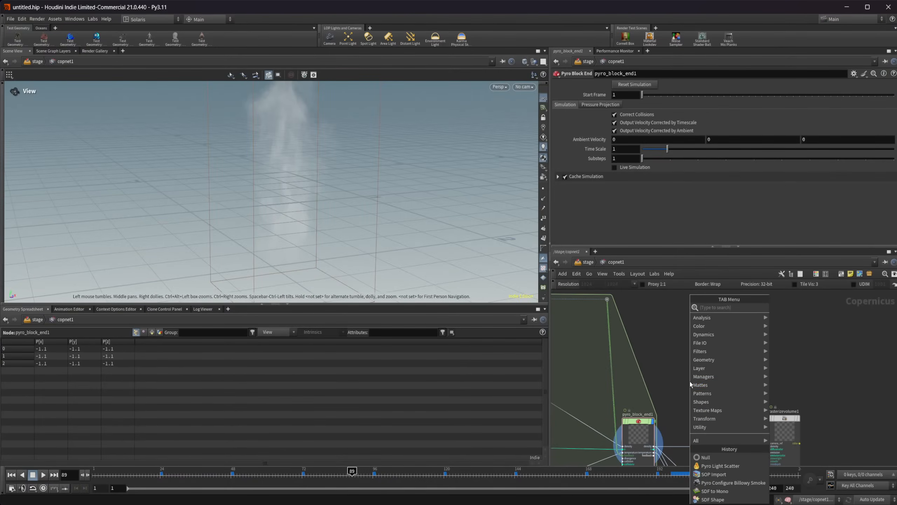
pyautogui.moveTo(698, 427)
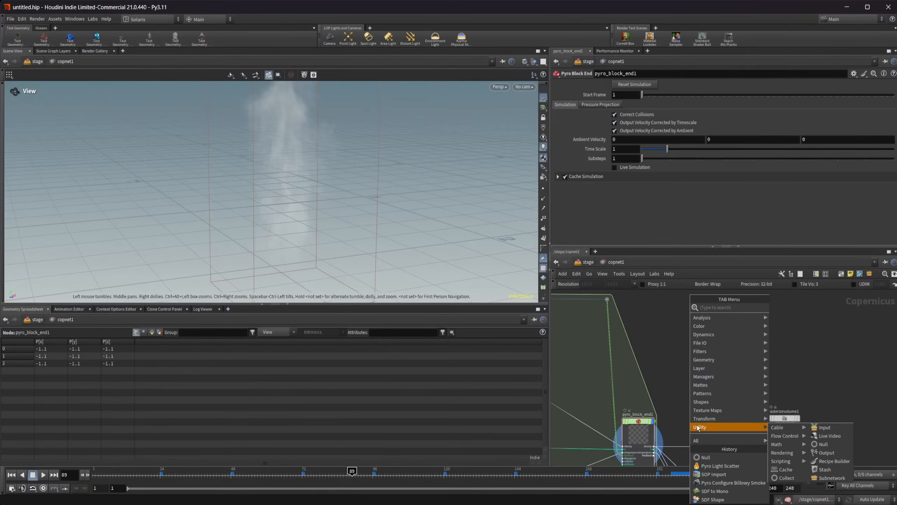
pyautogui.moveTo(724, 409)
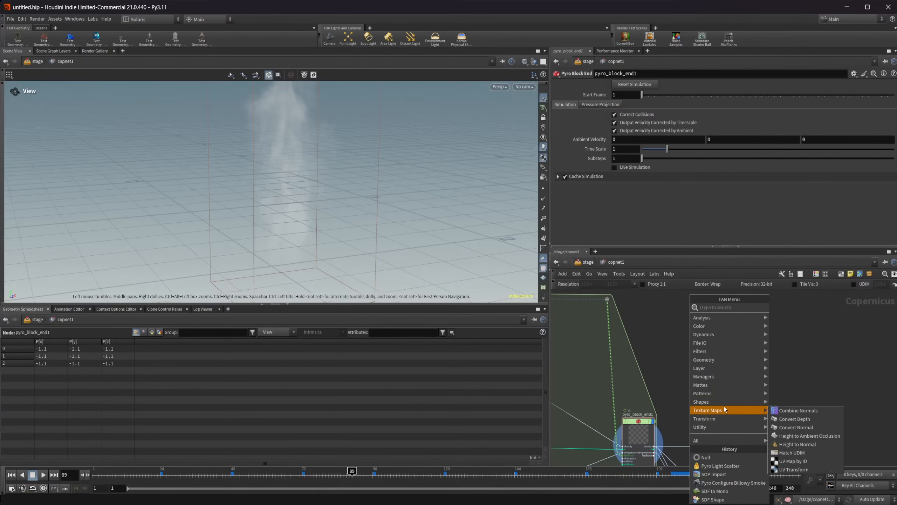
pyautogui.click(660, 374)
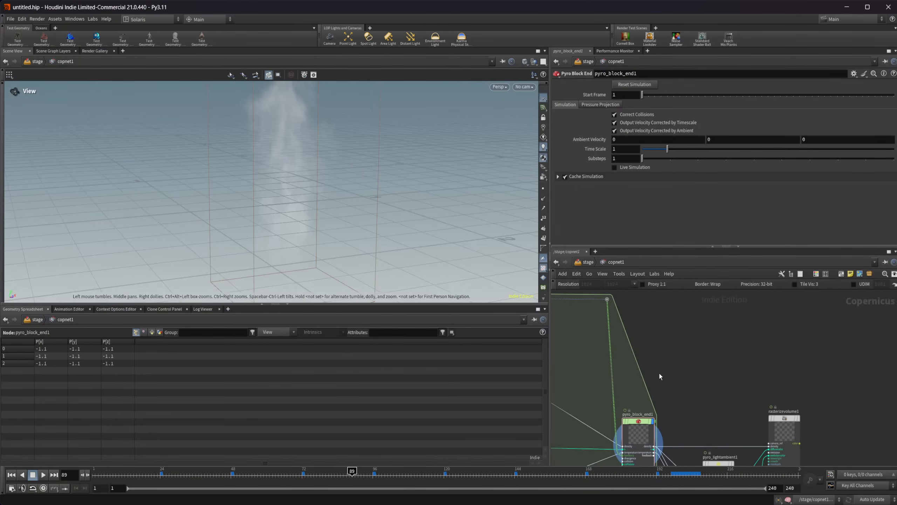
pyautogui.scroll(-2, 678, 366)
pyautogui.scroll(2, 705, 382)
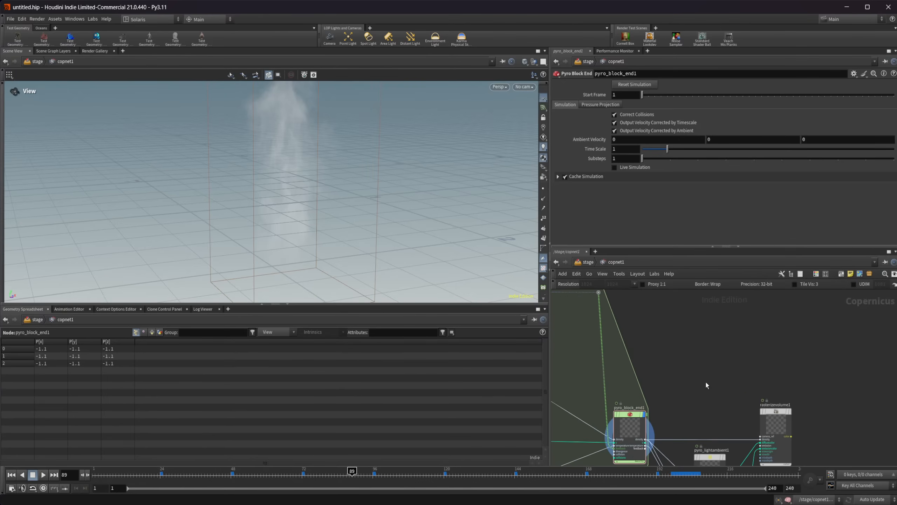
# Search the copnet1 node list for "layer to" conversion nodes.
pyautogui.press('Tab')
pyautogui.write('layer t')
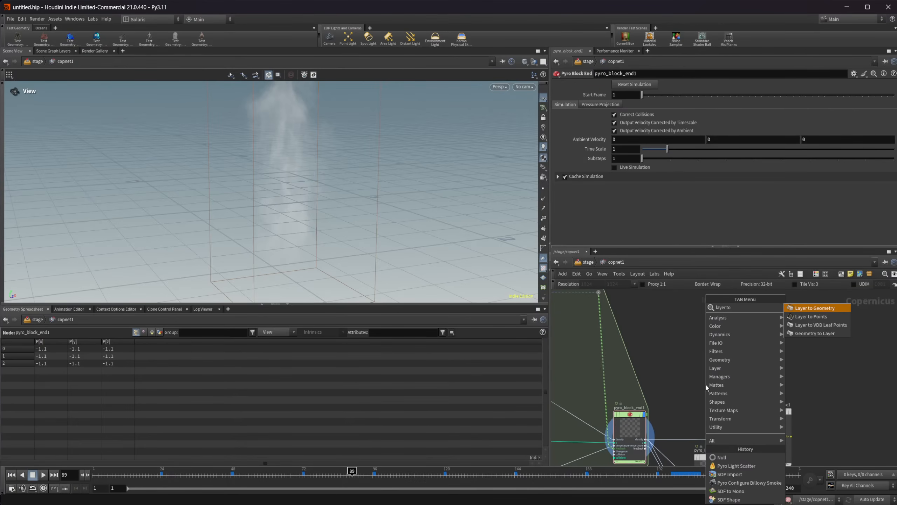
pyautogui.press('BackSpace')
pyautogui.press('BackSpace')
pyautogui.press('BackSpace')
pyautogui.press('BackSpace')
pyautogui.press('BackSpace')
pyautogui.press('BackSpace')
pyautogui.press('BackSpace')
pyautogui.press('BackSpace')
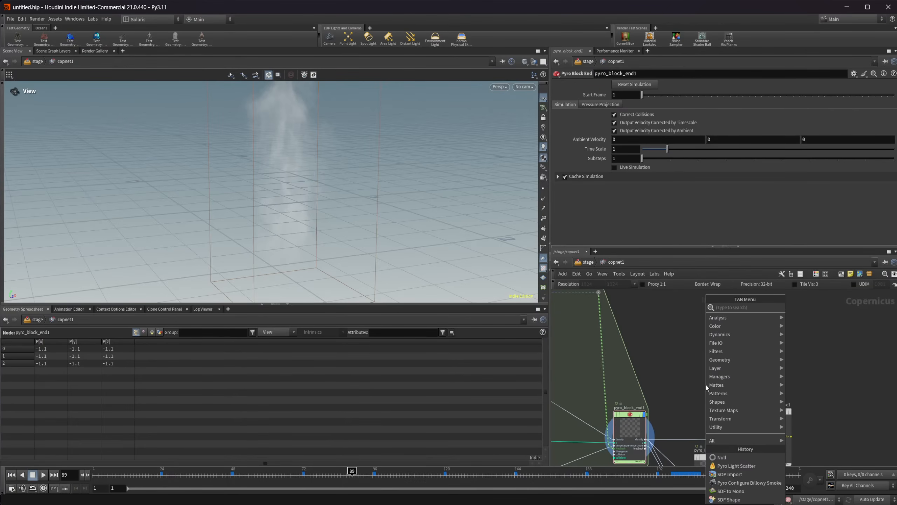
# Open the sopcreate1 network and search its node list for "layer to" nodes.
pyautogui.click(588, 262)
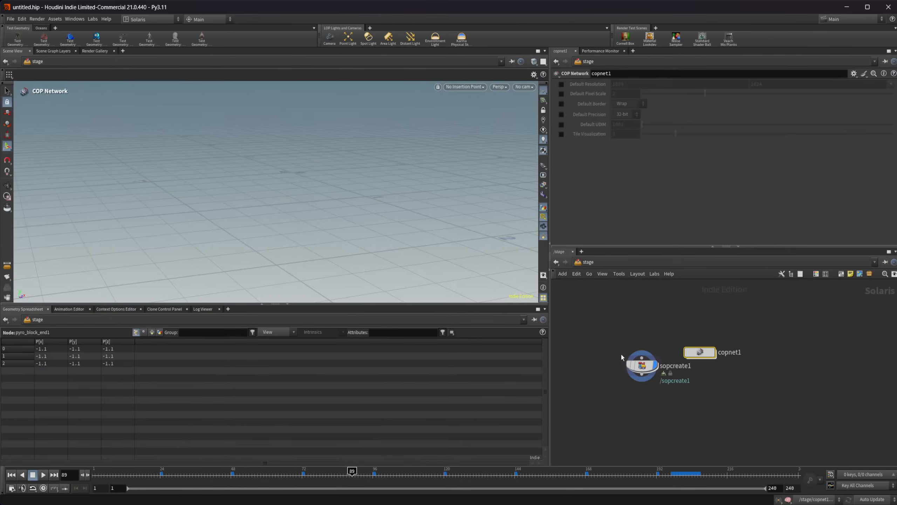
pyautogui.doubleClick(640, 370)
pyautogui.press('Tab')
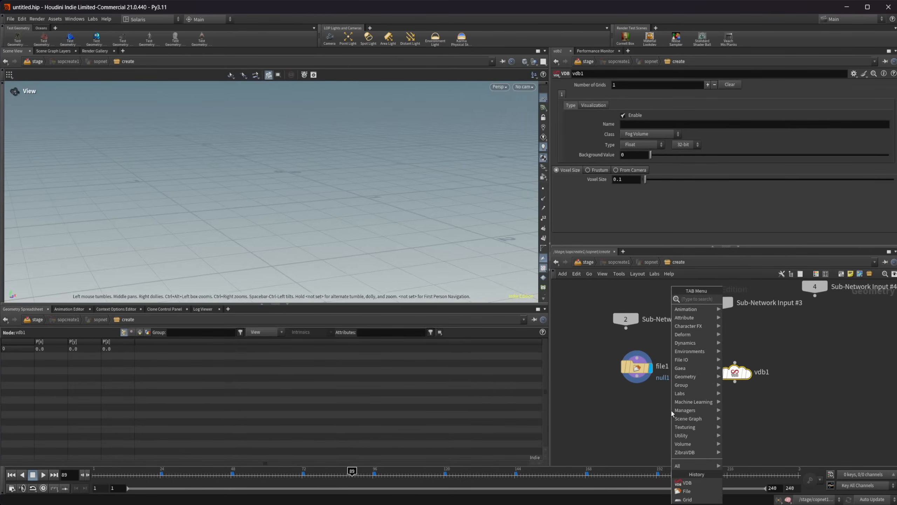
pyautogui.write('layer to')
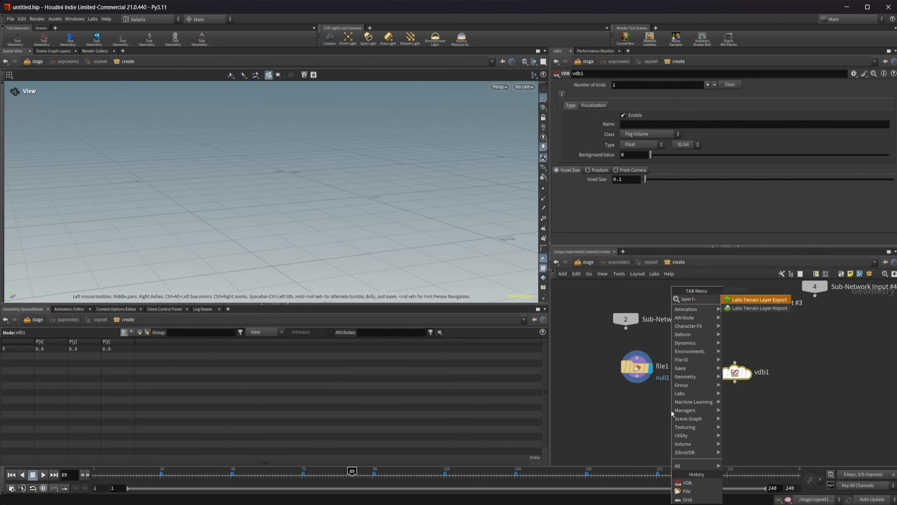
pyautogui.press('BackSpace')
pyautogui.press('BackSpace')
pyautogui.press('BackSpace')
pyautogui.press('Escape')
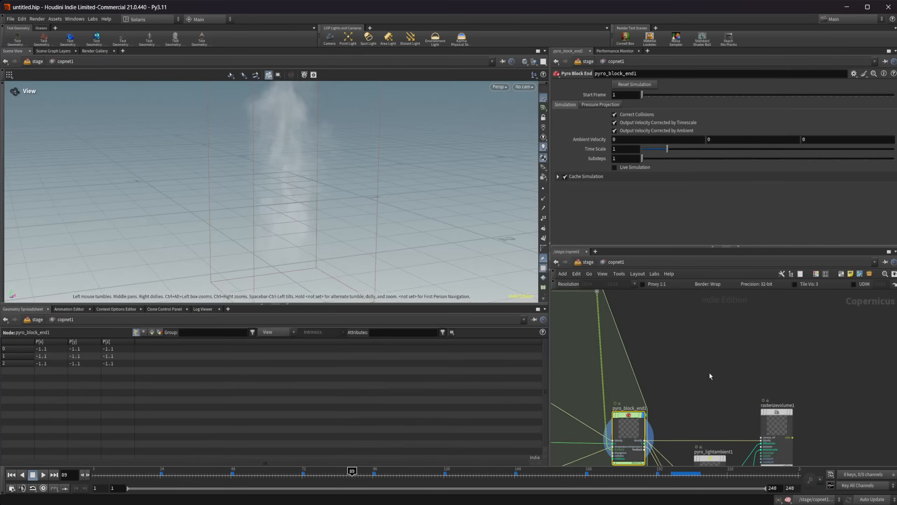
# Add a VDB from Layer node above and beside pyro_block_end1 in copnet1.
pyautogui.press('Tab')
pyautogui.write('vdb')
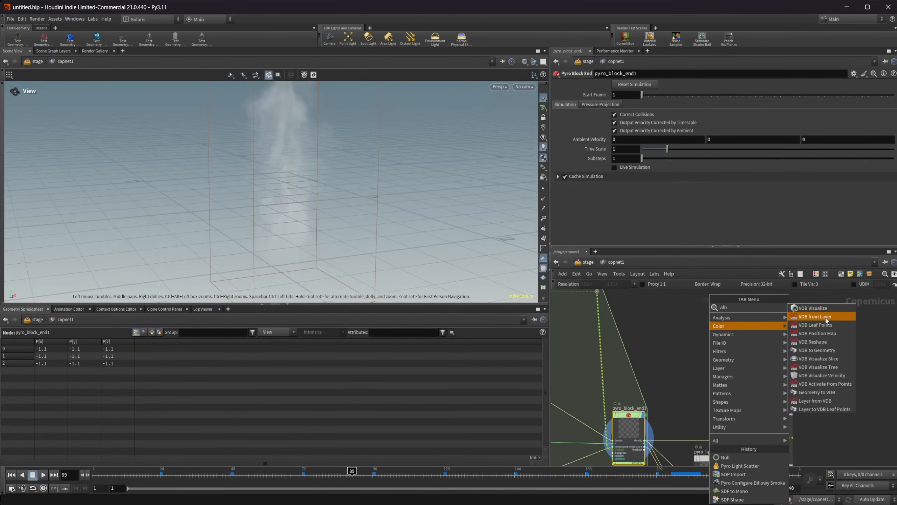
pyautogui.click(797, 327)
pyautogui.click(671, 371)
pyautogui.scroll(5, 664, 399)
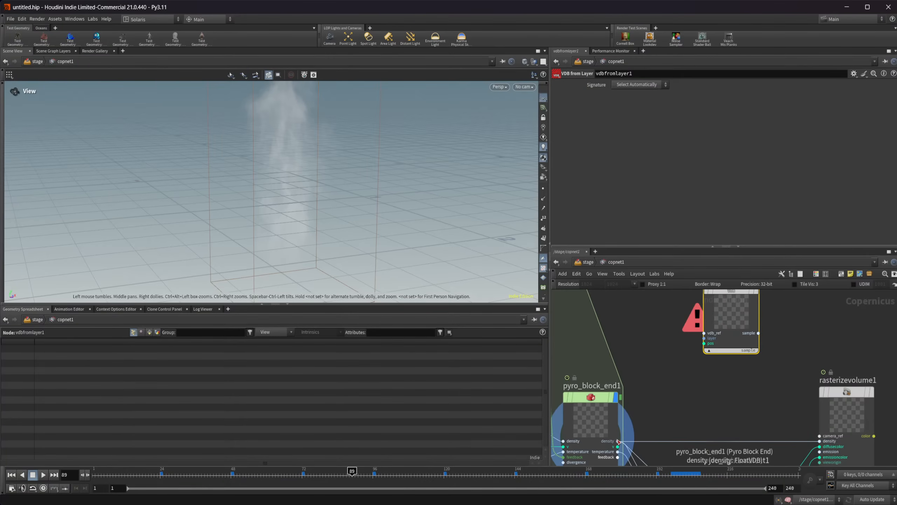
# Wire pyro_block_end1's density output to the vdb_ref input of vdbfromlayer1 and display that node.
pyautogui.moveTo(618, 442); pyautogui.dragTo(726, 311)
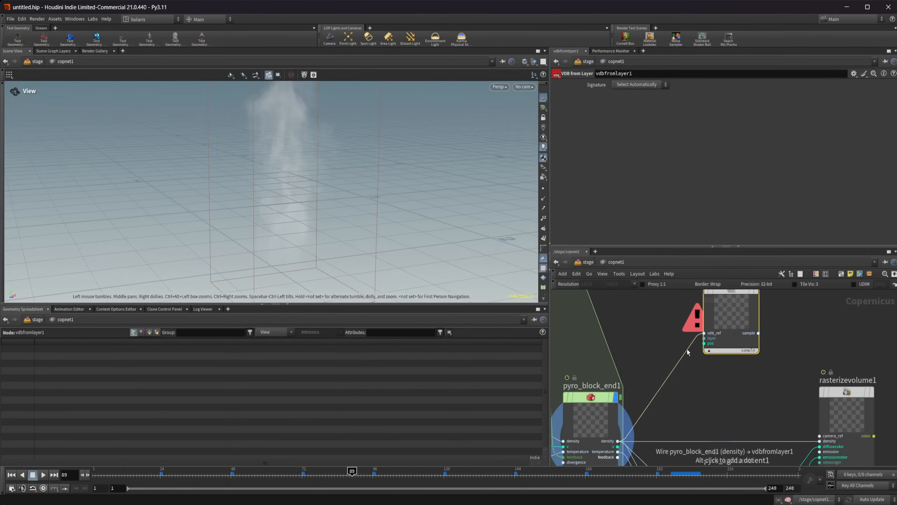
pyautogui.press('r')
pyautogui.click(727, 312)
pyautogui.moveTo(805, 337); pyautogui.dragTo(759, 354, button='middle')
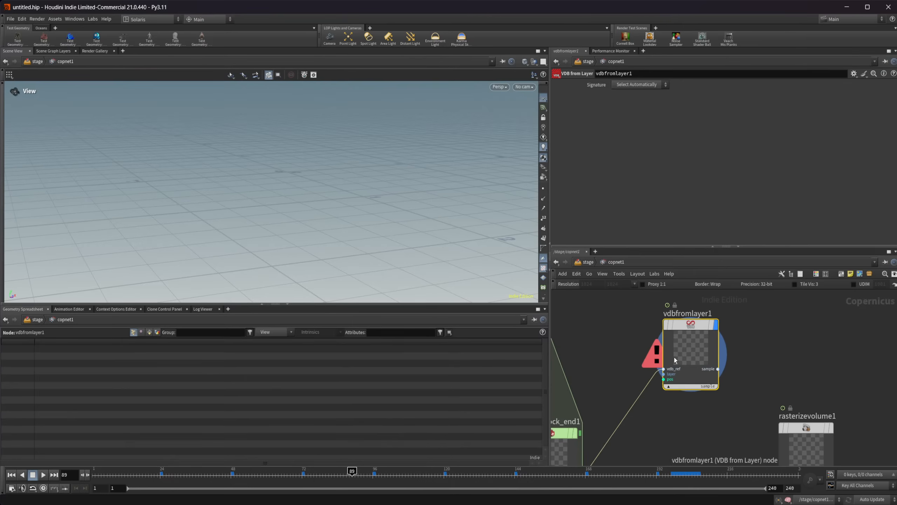
# Add a Layer from VDB node below vdbfromlayer1, and delete it.
pyautogui.moveTo(673, 417); pyautogui.dragTo(710, 398, button='middle')
pyautogui.press('Tab')
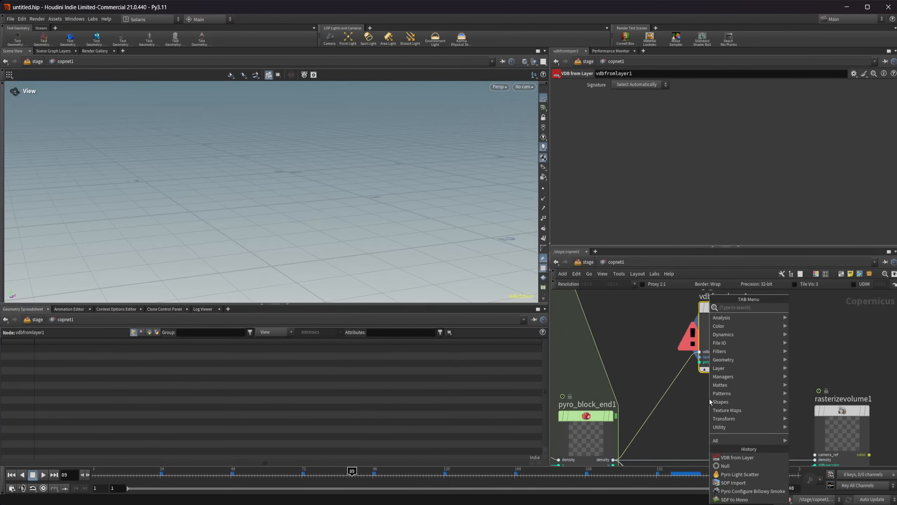
pyautogui.write('vdb')
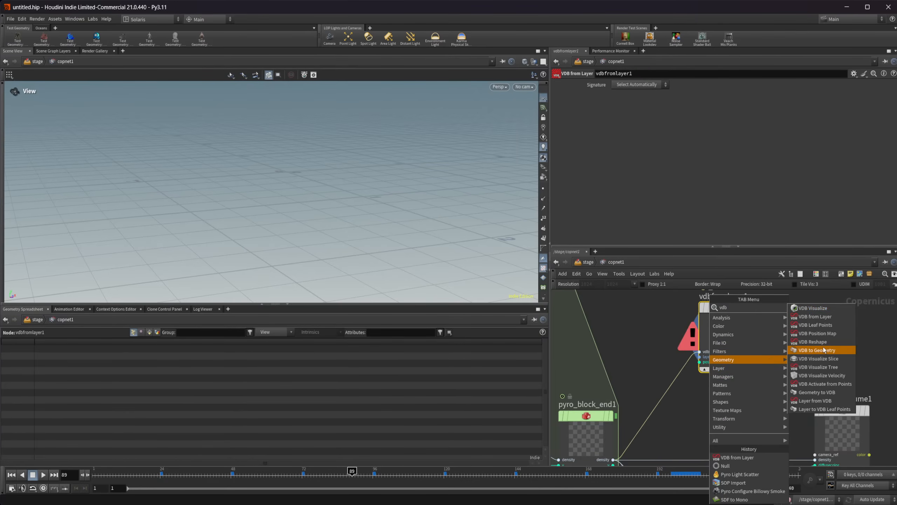
pyautogui.click(815, 400)
pyautogui.click(715, 414)
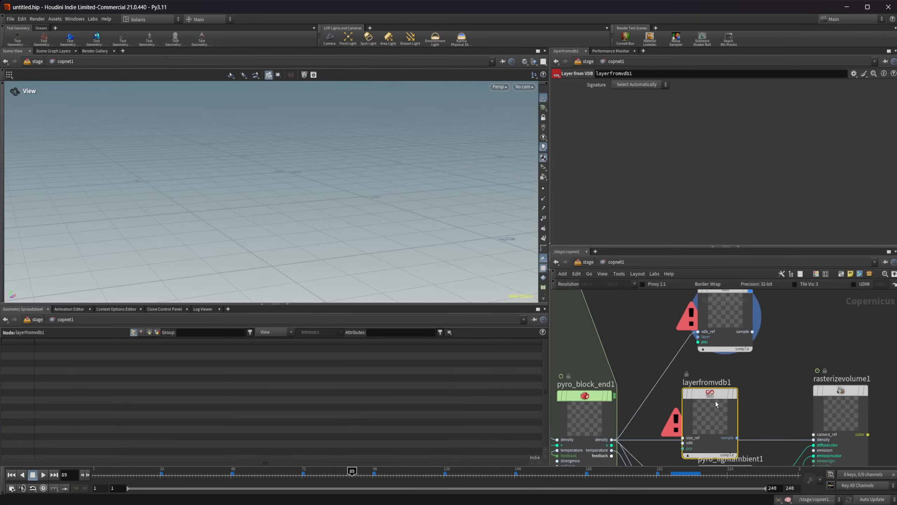
pyautogui.press('Delete')
# Add a VDB Visualize node and place it just above rasterizevolume1.
pyautogui.press('Tab')
pyautogui.write('vdb')
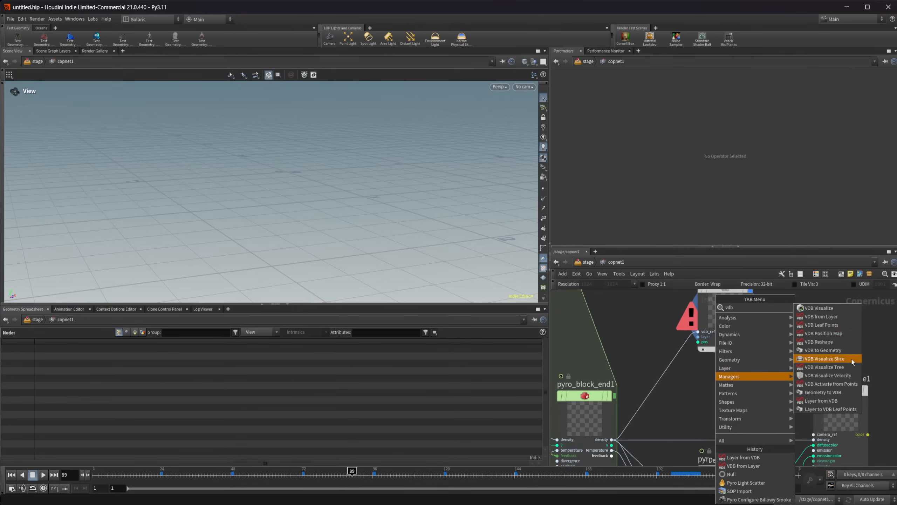
pyautogui.click(839, 307)
pyautogui.click(710, 382)
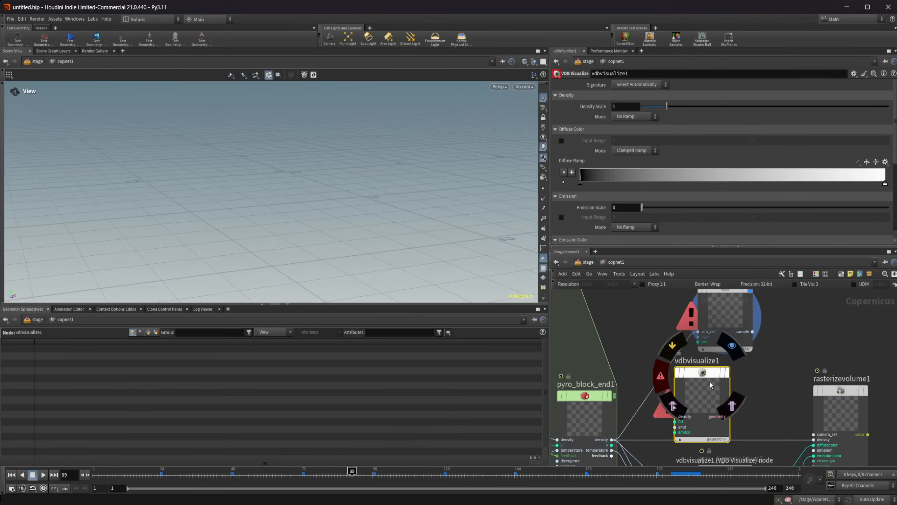
pyautogui.moveTo(710, 382); pyautogui.dragTo(818, 329)
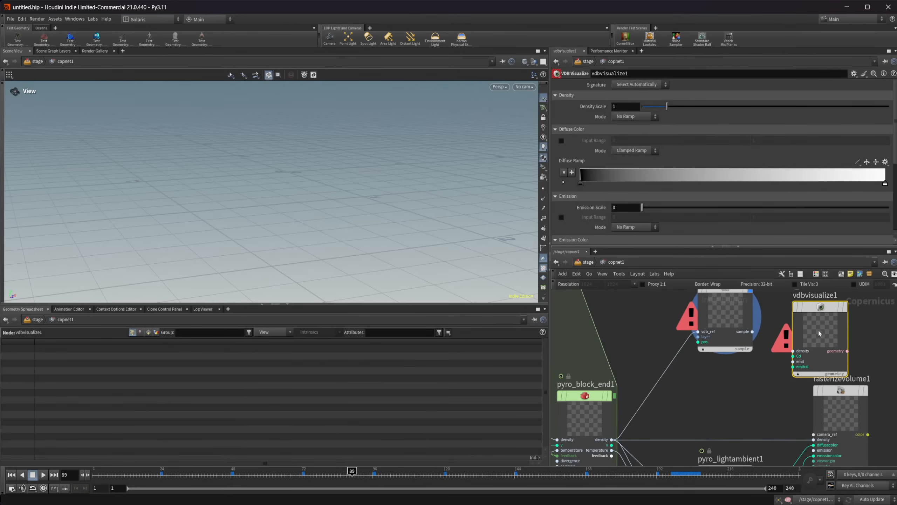
pyautogui.moveTo(763, 393); pyautogui.dragTo(744, 395, button='middle')
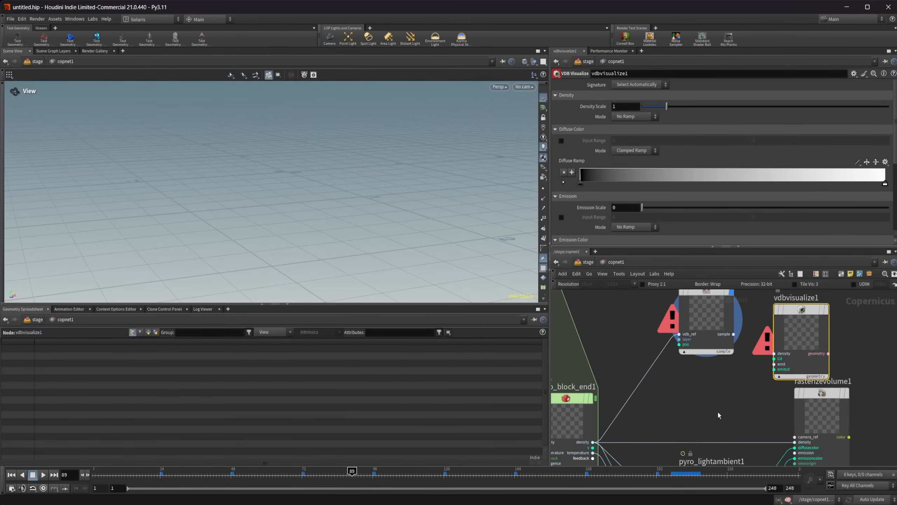
# Wire pyro_block_end1's density output to the density input of vdbvisualize1.
pyautogui.click(592, 442)
pyautogui.moveTo(768, 378); pyautogui.dragTo(784, 352)
pyautogui.click(772, 351)
pyautogui.click(771, 351)
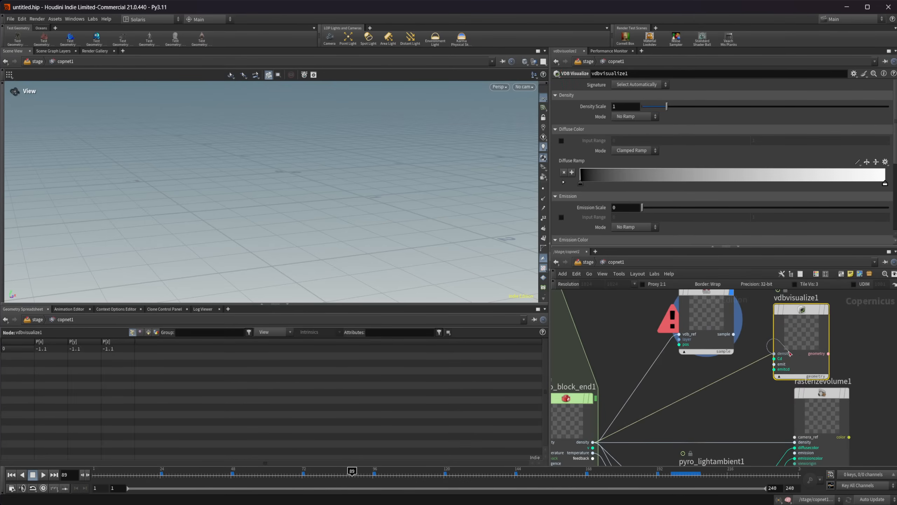
pyautogui.click(772, 353)
pyautogui.press('Escape')
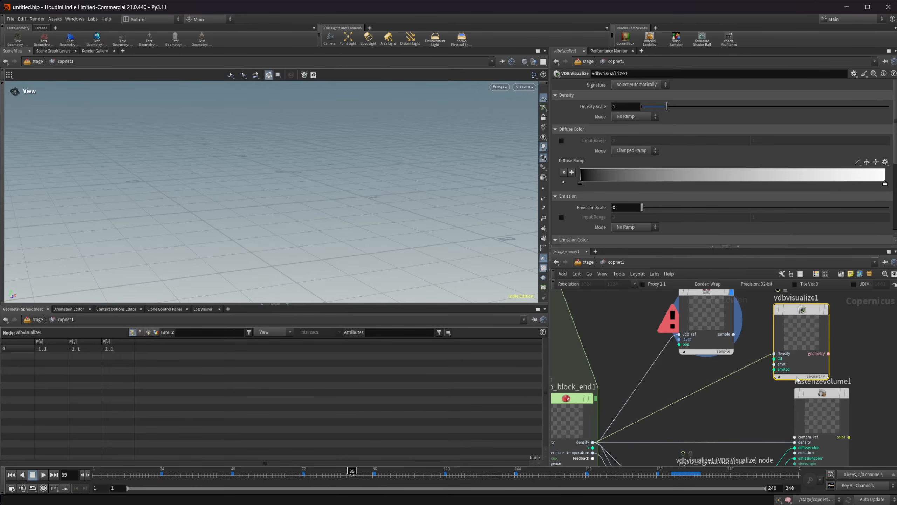
# Display the vdbvisualize1 node and inspect its smoke volume from another angle in the viewport.
pyautogui.moveTo(724, 408); pyautogui.dragTo(658, 433, button='middle')
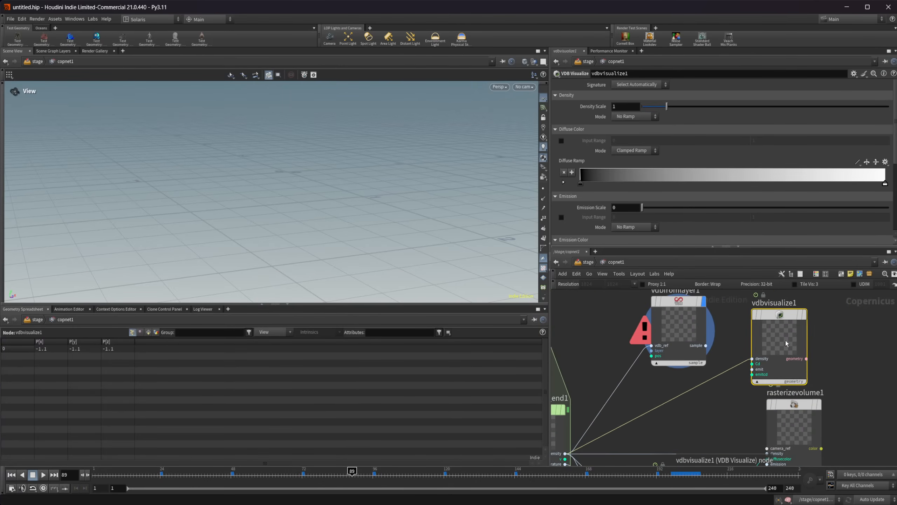
pyautogui.press('r')
pyautogui.moveTo(319, 200); pyautogui.dragTo(375, 203)
pyautogui.moveTo(848, 339); pyautogui.dragTo(811, 354, button='middle')
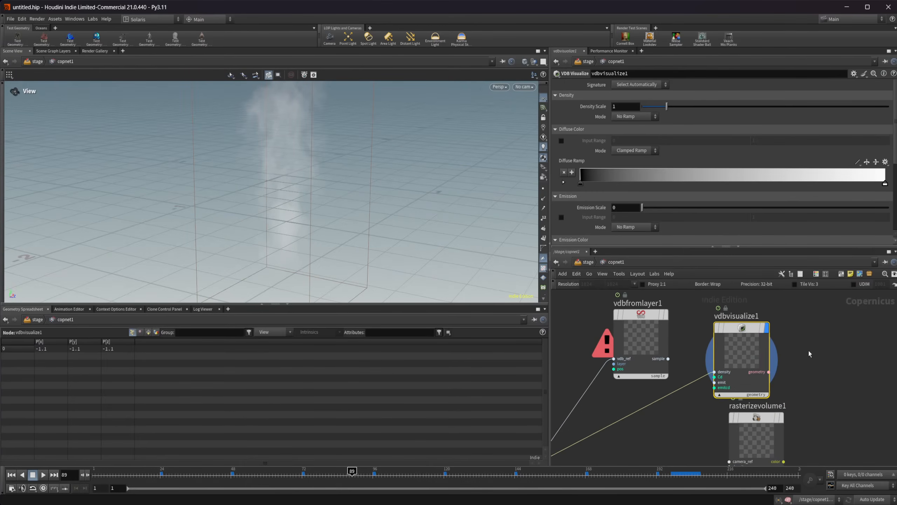
pyautogui.moveTo(178, 186); pyautogui.dragTo(310, 212)
# Search the node list for VDB nodes and examine the options, without adding one.
pyautogui.moveTo(612, 378); pyautogui.dragTo(681, 352, button='middle')
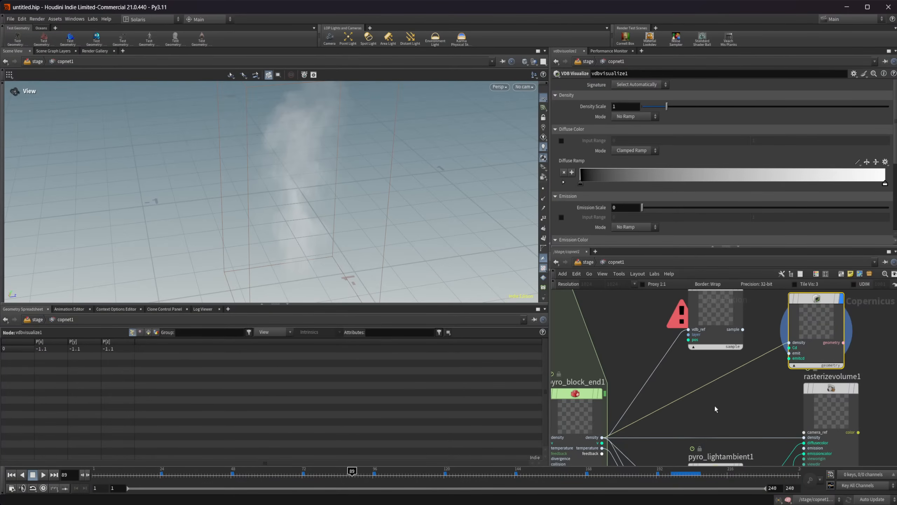
pyautogui.press('Tab')
pyautogui.write('vdb')
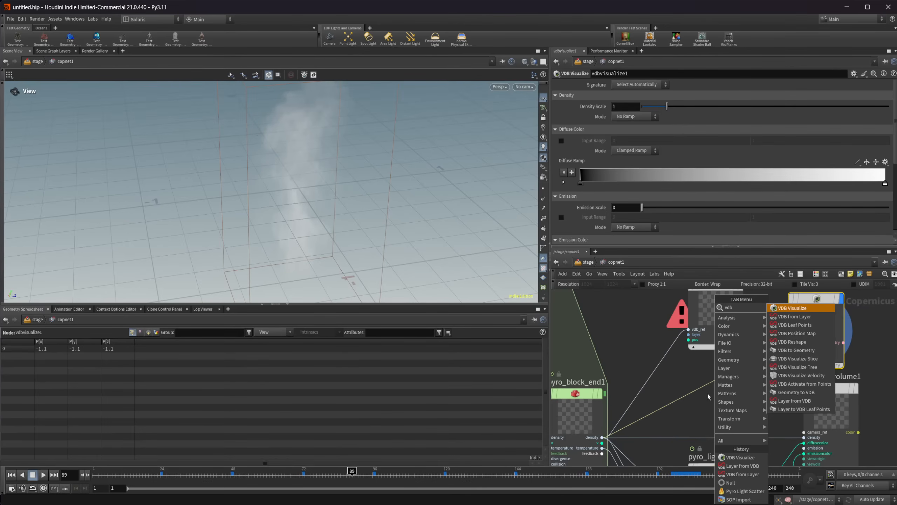
pyautogui.press('Escape')
pyautogui.press('Tab')
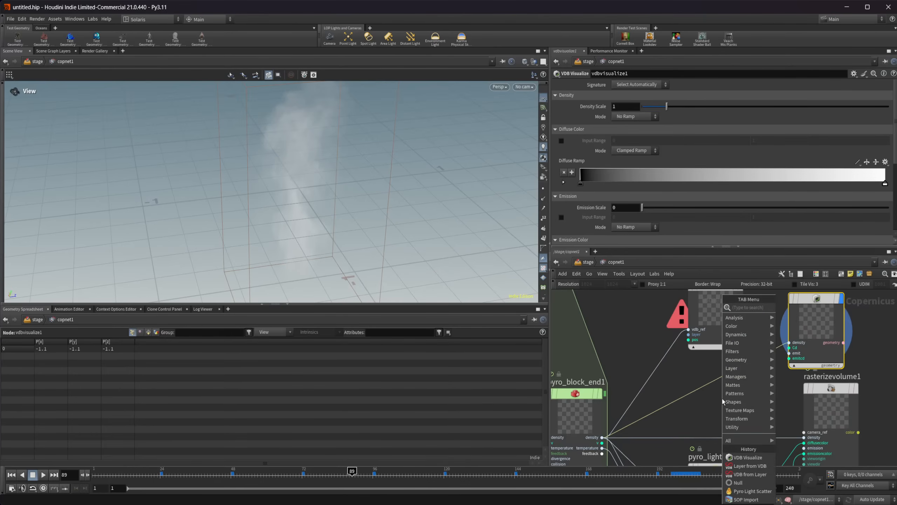
pyautogui.write('vdb')
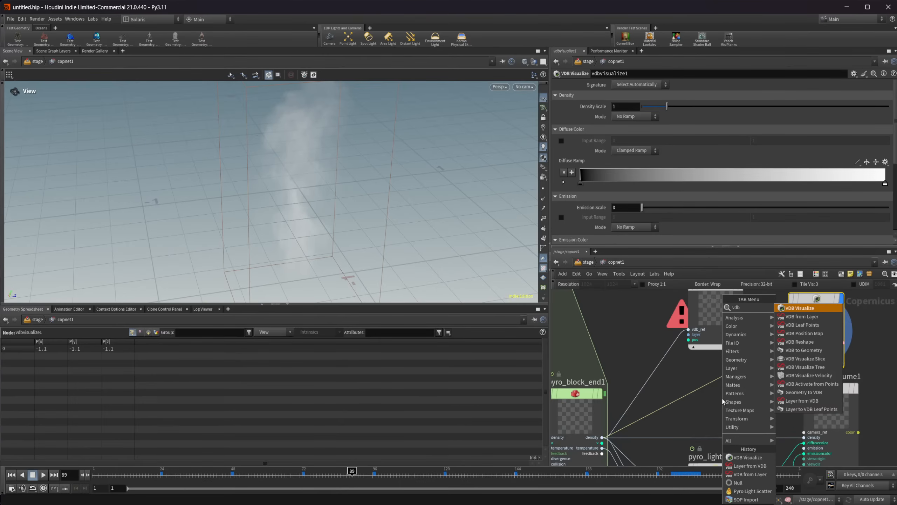
pyautogui.click(699, 395)
pyautogui.scroll(-4, 698, 396)
pyautogui.moveTo(603, 452); pyautogui.dragTo(772, 364, button='middle')
pyautogui.scroll(-4, 714, 369)
pyautogui.moveTo(622, 416); pyautogui.dragTo(754, 402, button='middle')
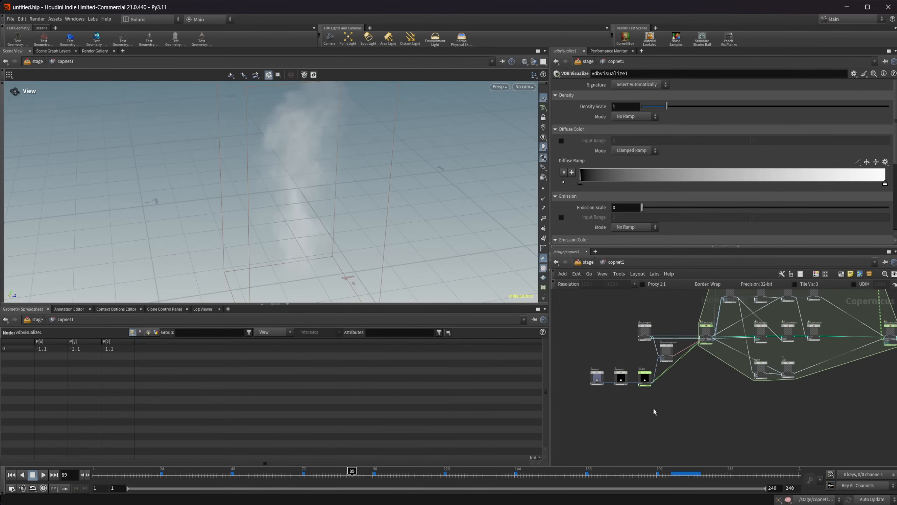
# Delete the file1 and vdb1 nodes inside sopcreate1, and return to copnet1.
pyautogui.click(592, 261)
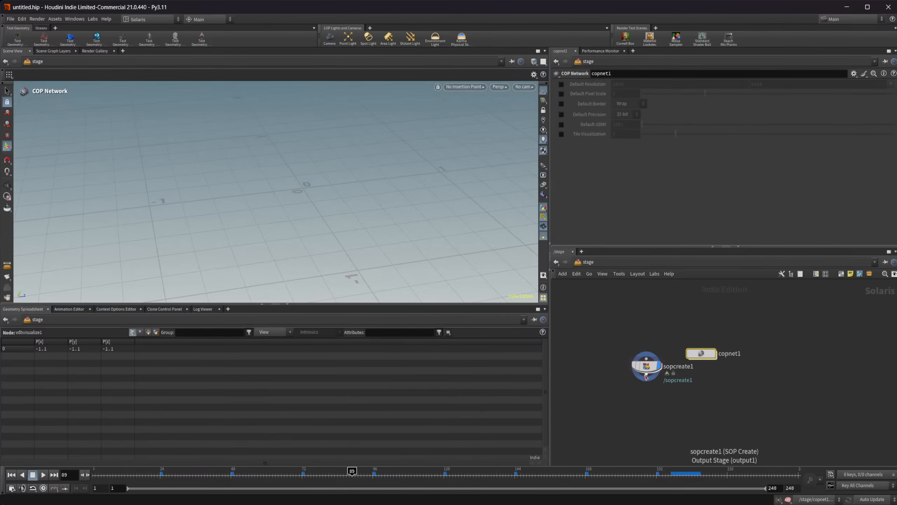
pyautogui.doubleClick(646, 375)
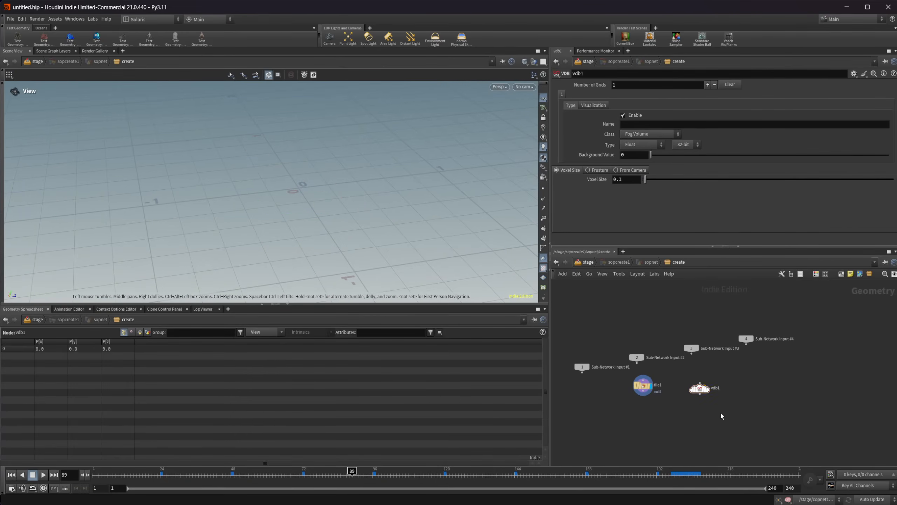
pyautogui.moveTo(720, 411); pyautogui.dragTo(636, 382)
pyautogui.press('Delete')
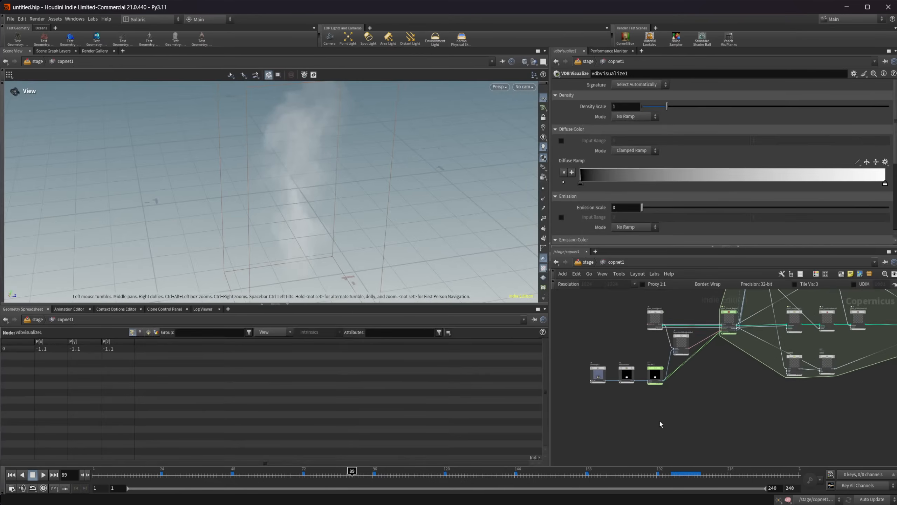
# Add a Scatter Shapes node in the empty area below the pyro source nodes and display it in the viewport.
pyautogui.press('Tab')
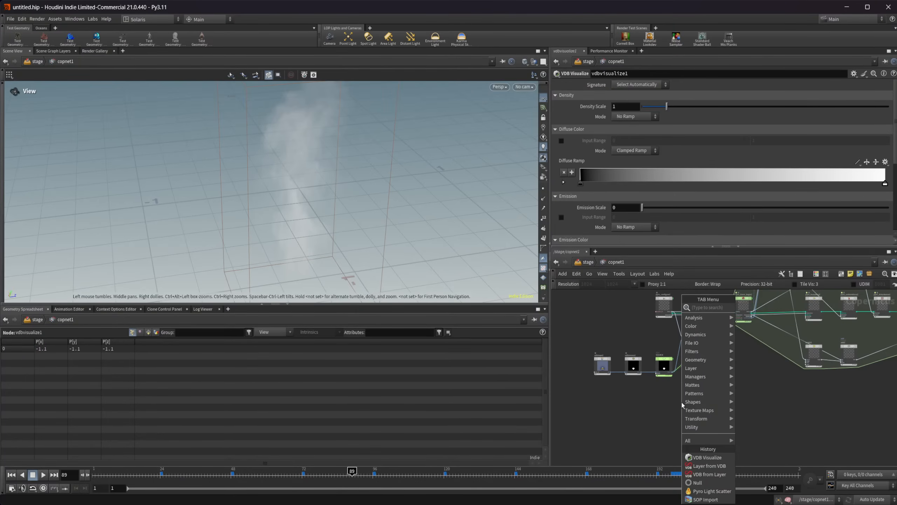
pyautogui.write('scatt')
pyautogui.press('Return')
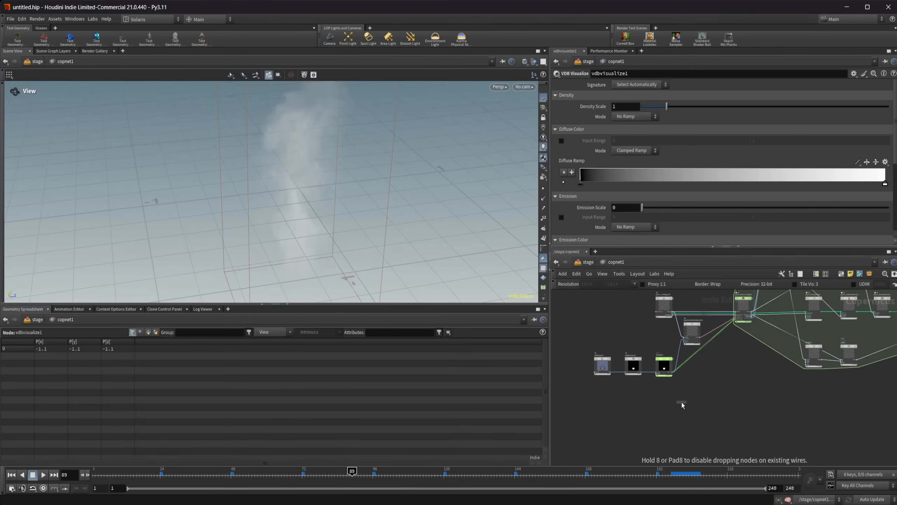
pyautogui.click(681, 403)
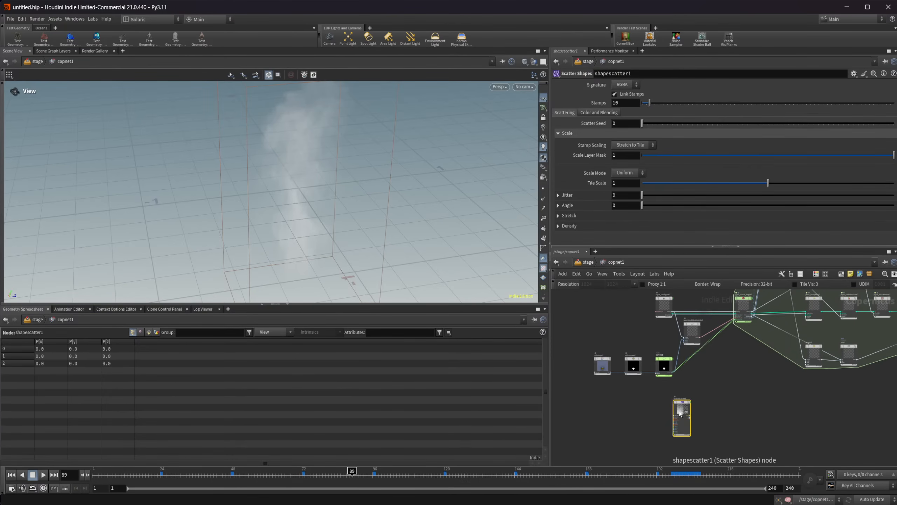
pyautogui.moveTo(278, 227); pyautogui.dragTo(419, 222)
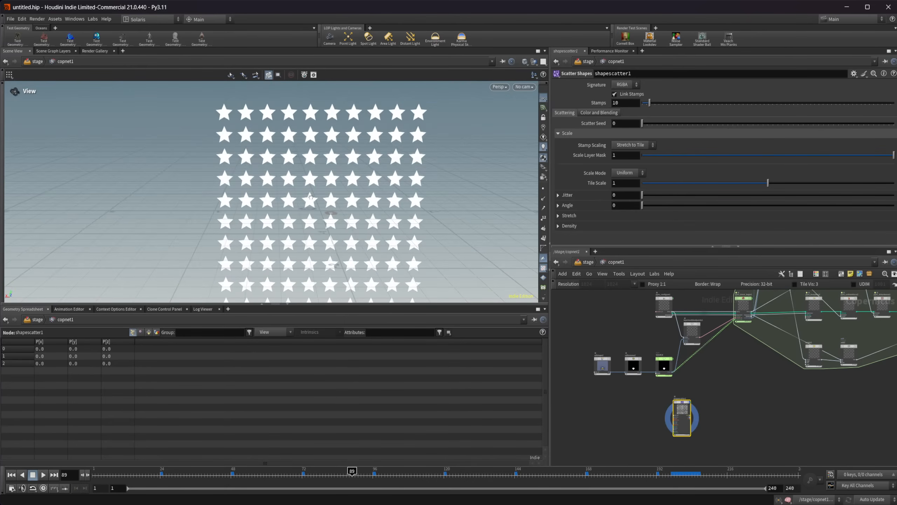
# Add an SDF to Mono node beside shapescatter1, on its input side.
pyautogui.scroll(3, 649, 419)
pyautogui.moveTo(622, 436); pyautogui.dragTo(671, 413, button='middle')
pyautogui.scroll(3, 673, 402)
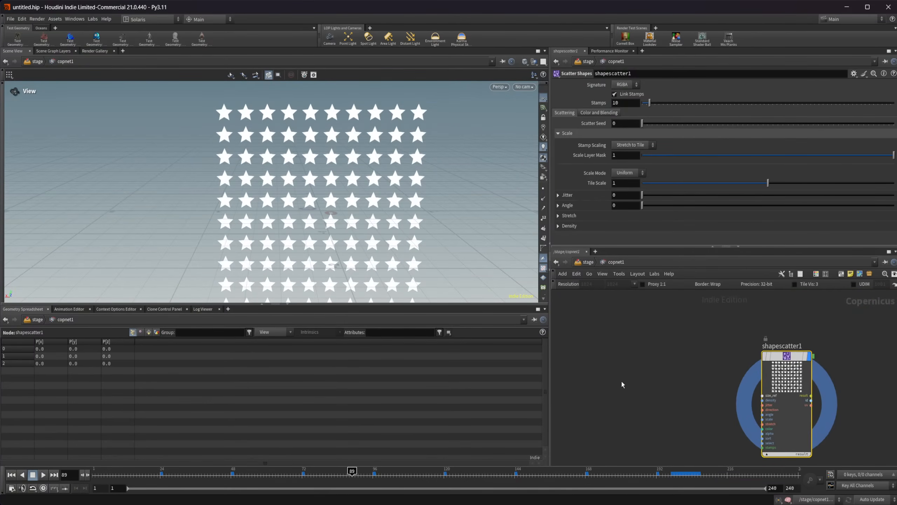
pyautogui.scroll(1, 637, 372)
pyautogui.press('Tab')
pyautogui.write('sdf')
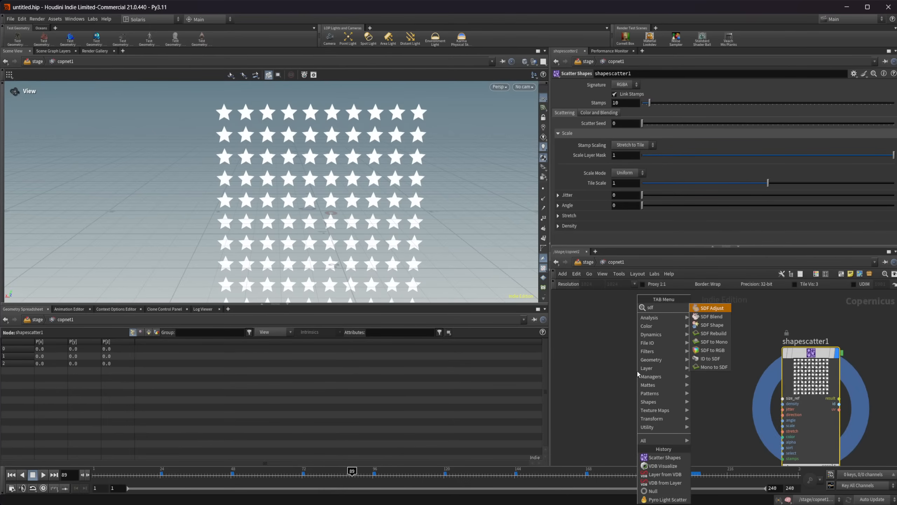
pyautogui.write(' sh')
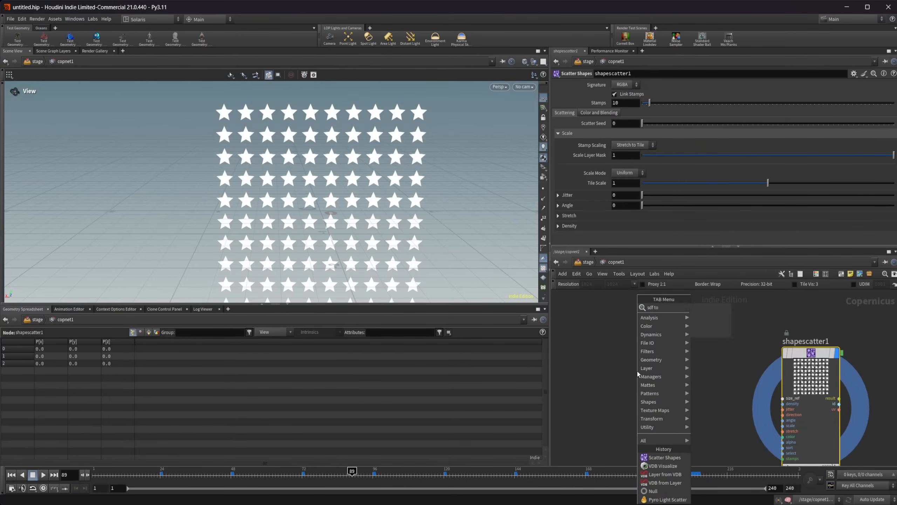
pyautogui.press('Return')
pyautogui.click(637, 372)
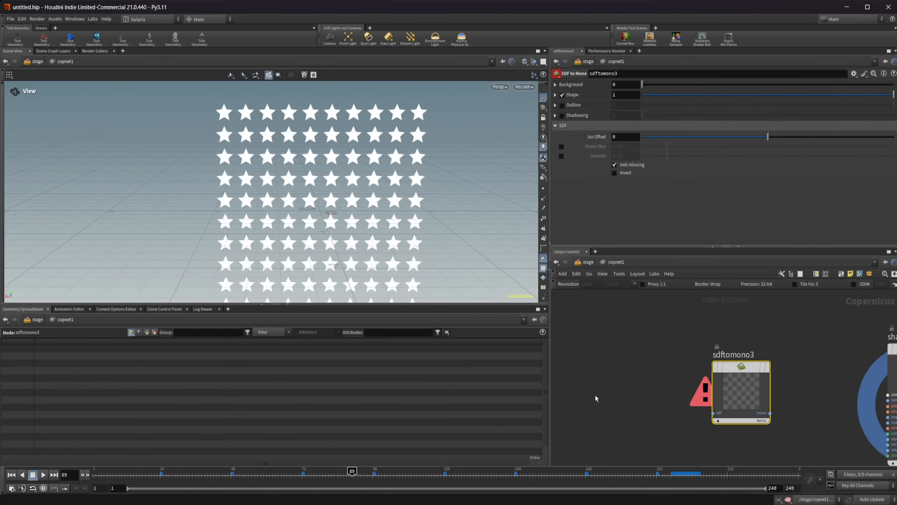
# Add an SDF Shape node, wire its sdf output into sdftomono3, and display sdftomono3.
pyautogui.press('Tab')
pyautogui.write('sdf sha')
pyautogui.press('Return')
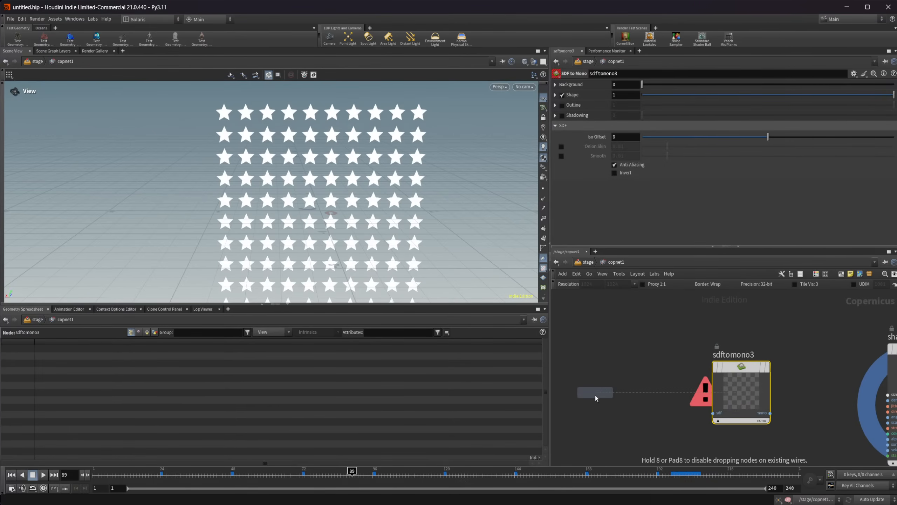
pyautogui.click(594, 393)
pyautogui.moveTo(619, 407); pyautogui.dragTo(713, 413)
pyautogui.click(767, 367)
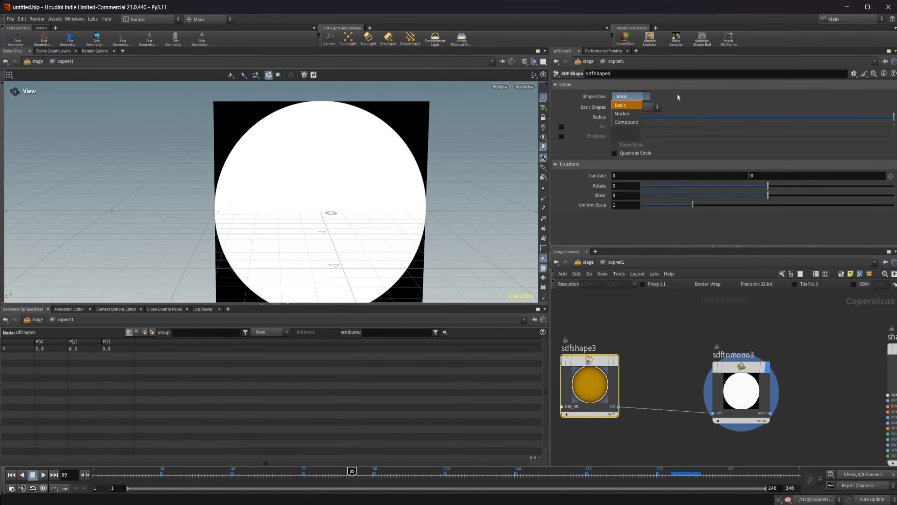
# Set sdfshape3's shape class to Marker, and duplicate sdfshape3 and sdftomono3 just below the originals.
pyautogui.click(632, 114)
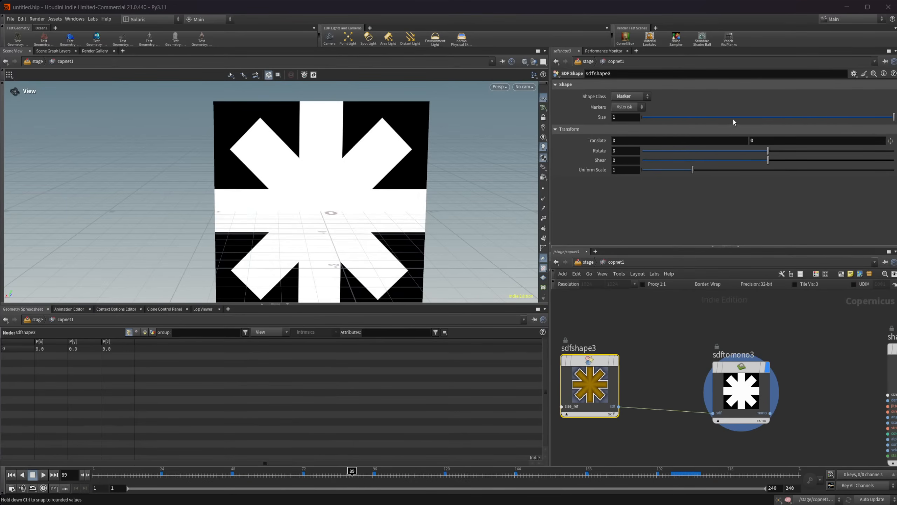
pyautogui.moveTo(733, 118); pyautogui.dragTo(895, 120)
pyautogui.moveTo(657, 390); pyautogui.dragTo(677, 348, button='middle')
pyautogui.moveTo(724, 423); pyautogui.dragTo(609, 330)
pyautogui.moveTo(792, 428); pyautogui.dragTo(622, 425)
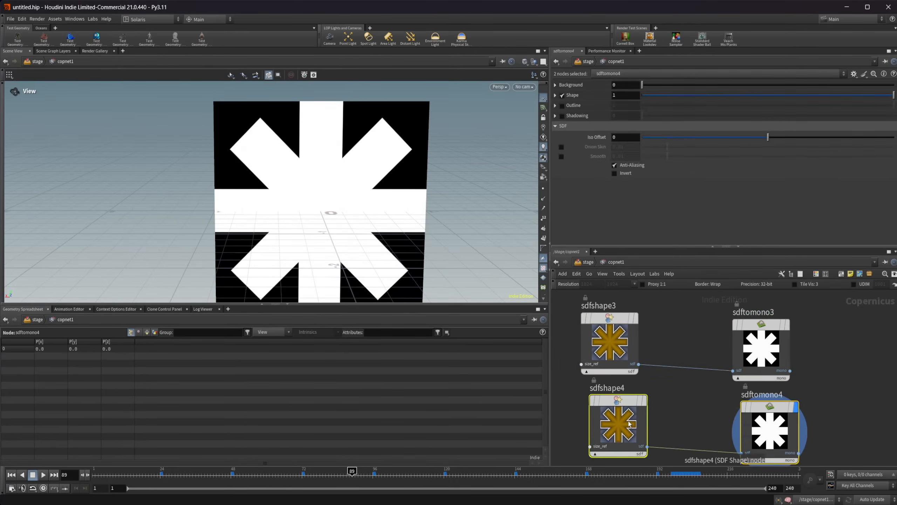
# Set sdfshape4's shape class to Compound and its compound shape to Heart.
pyautogui.click(621, 424)
pyautogui.click(637, 97)
pyautogui.click(635, 121)
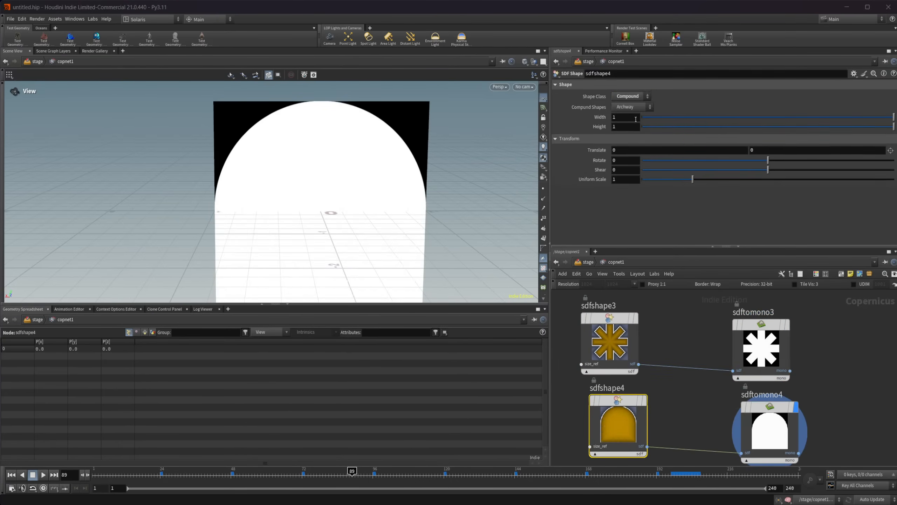
pyautogui.click(633, 107)
pyautogui.click(628, 133)
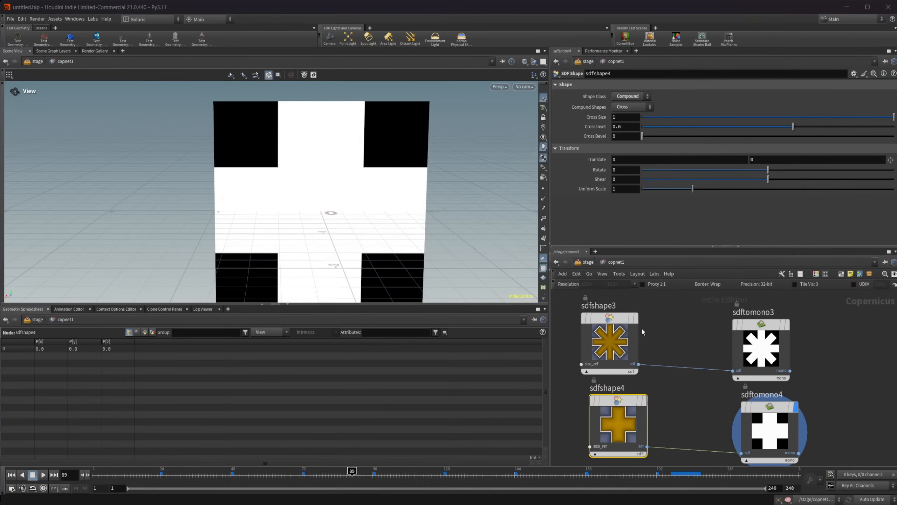
pyautogui.click(632, 107)
pyautogui.click(629, 161)
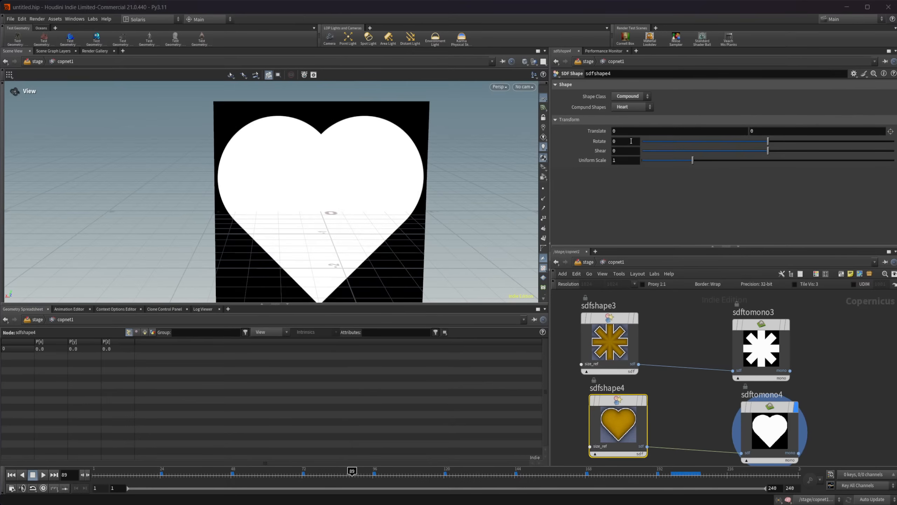
# Move both SDF Shape and SDF to Mono pairs away from shapescatter1 to make room between them.
pyautogui.scroll(-4, 684, 376)
pyautogui.moveTo(709, 438); pyautogui.dragTo(621, 336)
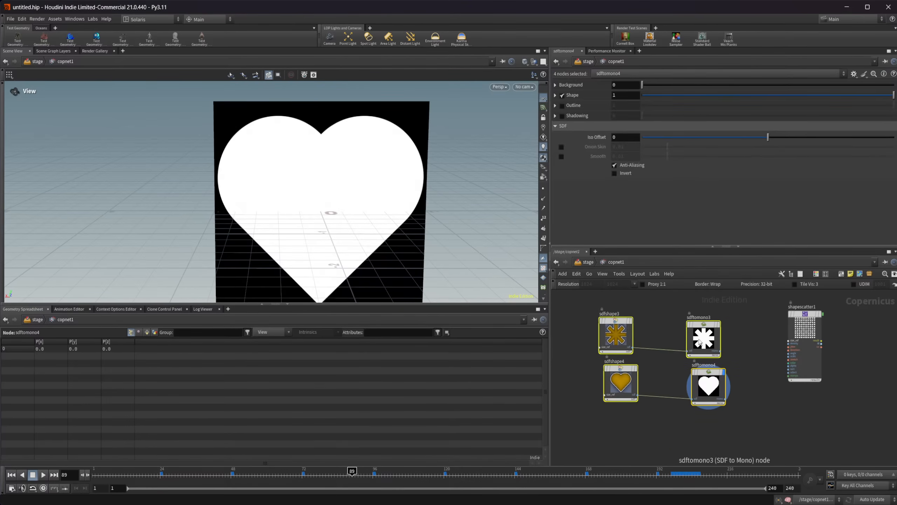
pyautogui.moveTo(703, 338); pyautogui.dragTo(616, 334)
pyautogui.click(684, 355)
# Try a Cable Merge node between the SDF to Mono nodes and shapescatter1.
pyautogui.press('Tab')
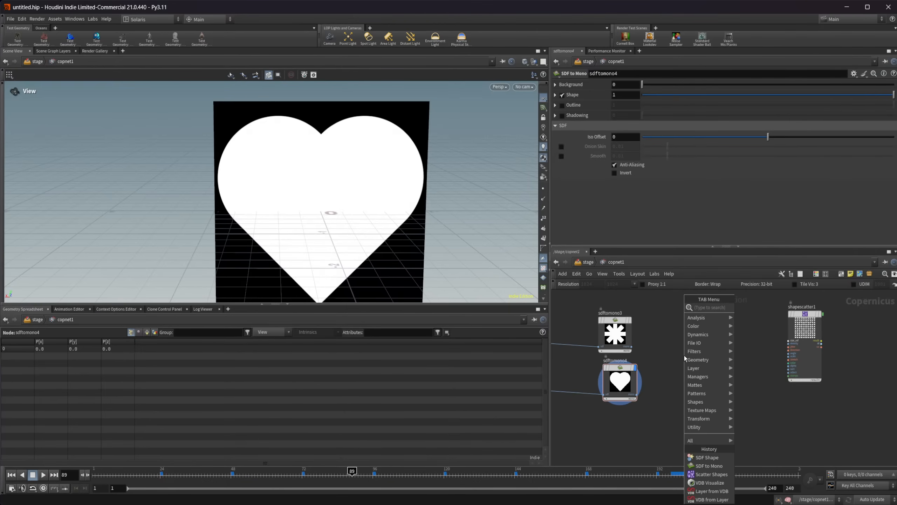
pyautogui.write('cabl')
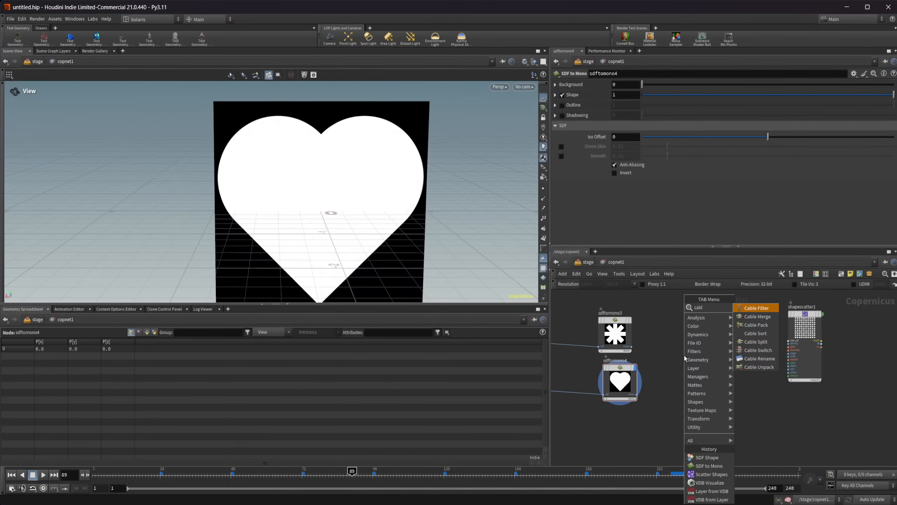
pyautogui.press('Down')
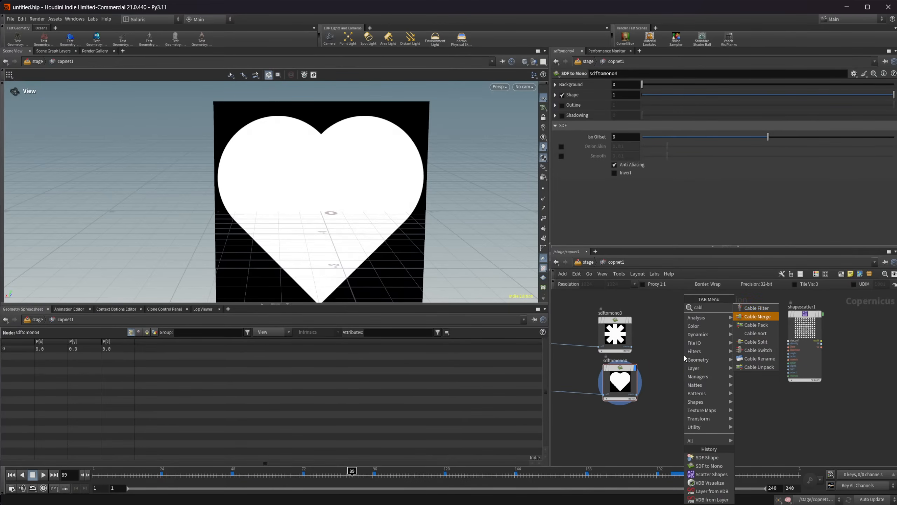
pyautogui.press('Return')
pyautogui.click(682, 364)
pyautogui.scroll(3, 683, 365)
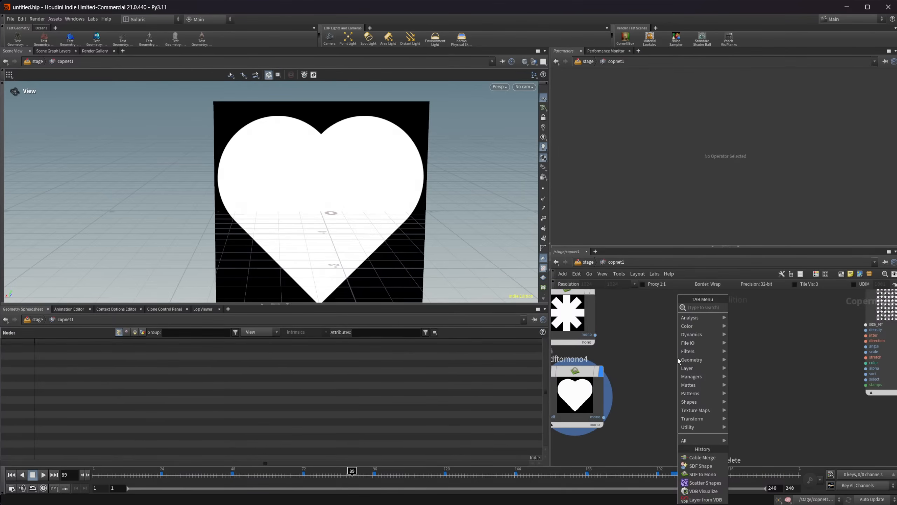
# Add a Cable Filter node between the SDF to Mono nodes and shapescatter1, and delete it.
pyautogui.write('cab')
pyautogui.press('Return')
pyautogui.click(678, 358)
pyautogui.moveTo(744, 407); pyautogui.dragTo(639, 438, button='middle')
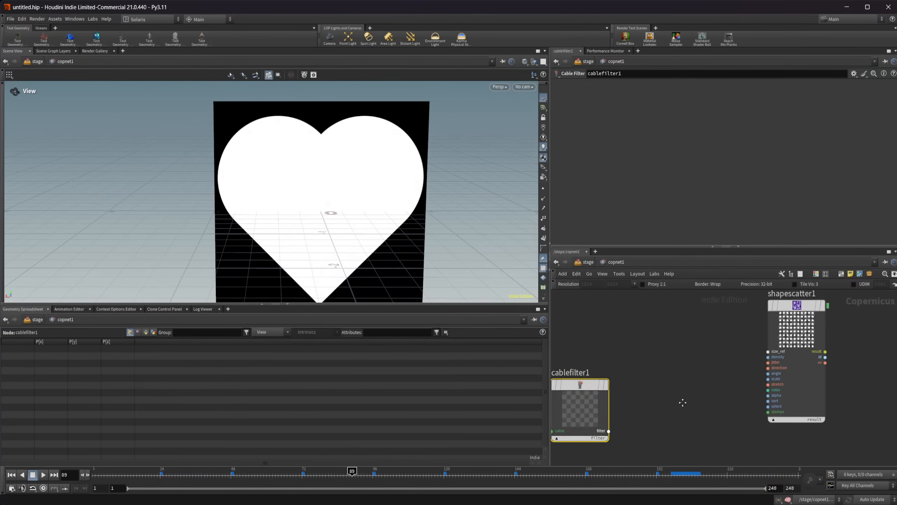
pyautogui.press('Delete')
pyautogui.moveTo(870, 326); pyautogui.dragTo(827, 358, button='middle')
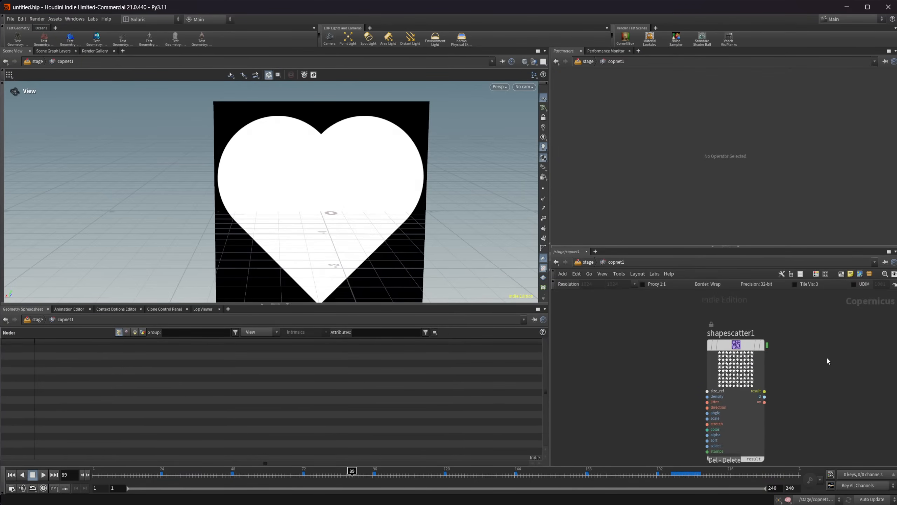
pyautogui.click(767, 345)
pyautogui.click(800, 352)
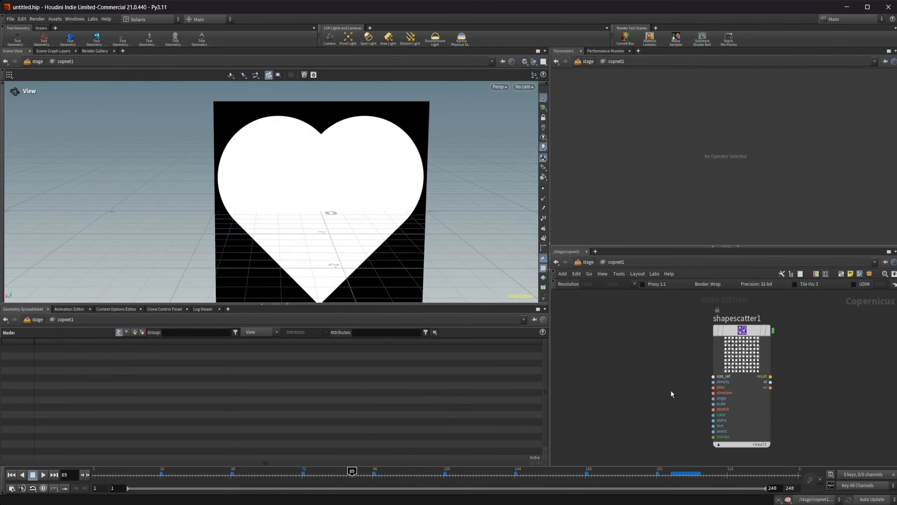
# Move the asterisk and heart SDF node pairs farther from shapescatter1.
pyautogui.press('h')
pyautogui.scroll(-3, 757, 395)
pyautogui.moveTo(756, 396); pyautogui.dragTo(805, 386, button='middle')
pyautogui.moveTo(763, 441); pyautogui.dragTo(681, 371)
pyautogui.moveTo(740, 375); pyautogui.dragTo(669, 370)
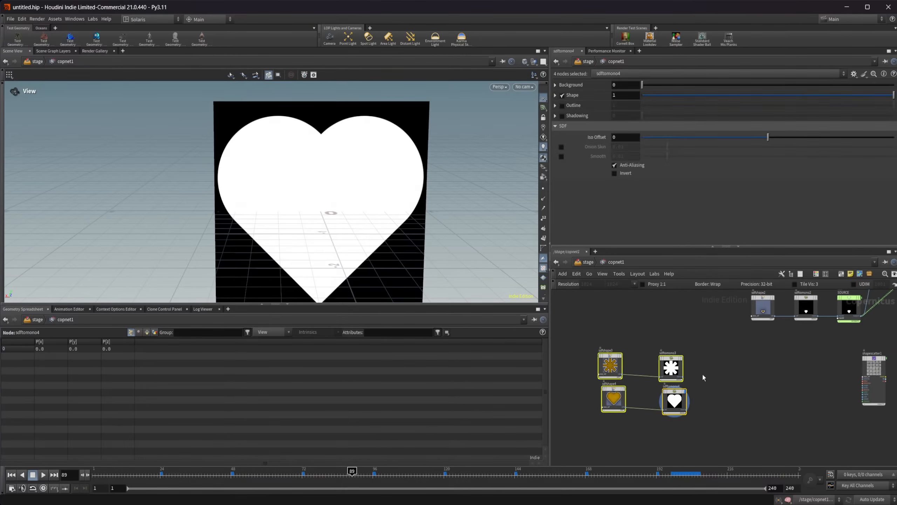
pyautogui.click(703, 375)
# Add a Cable Pack node between the SDF to Mono nodes and shapescatter1.
pyautogui.scroll(2, 696, 371)
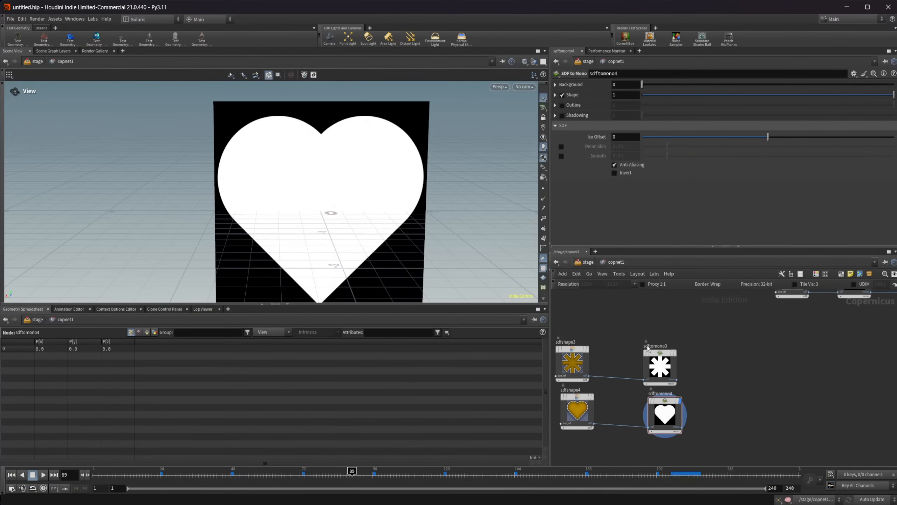
pyautogui.press('Tab')
pyautogui.write('cabl')
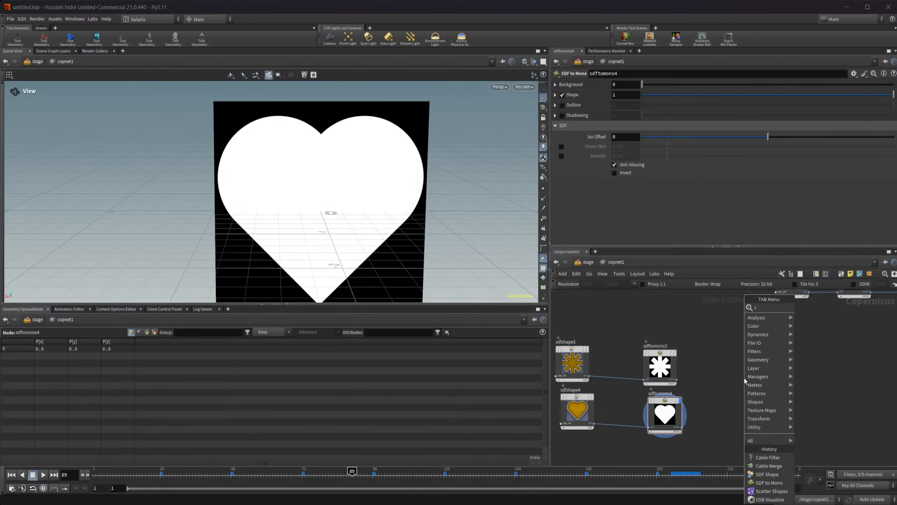
pyautogui.press('Down')
pyautogui.press('Down')
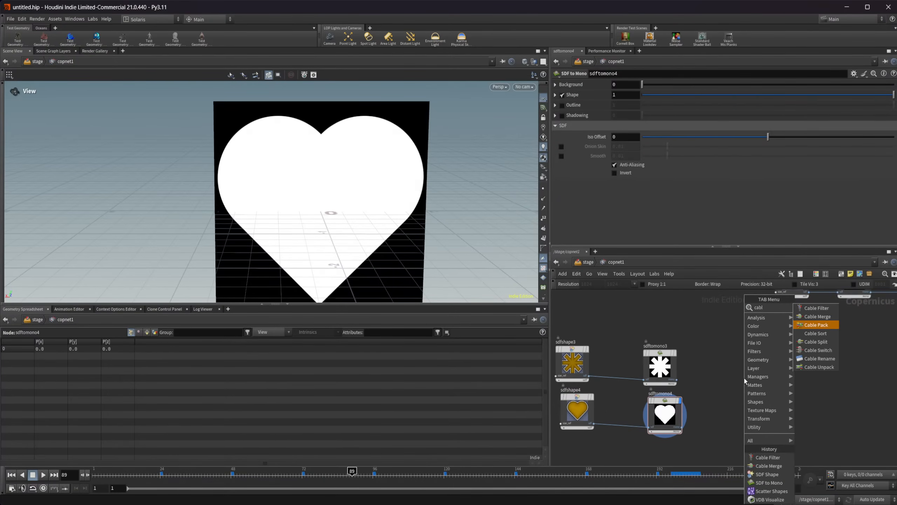
pyautogui.press('Return')
pyautogui.click(744, 379)
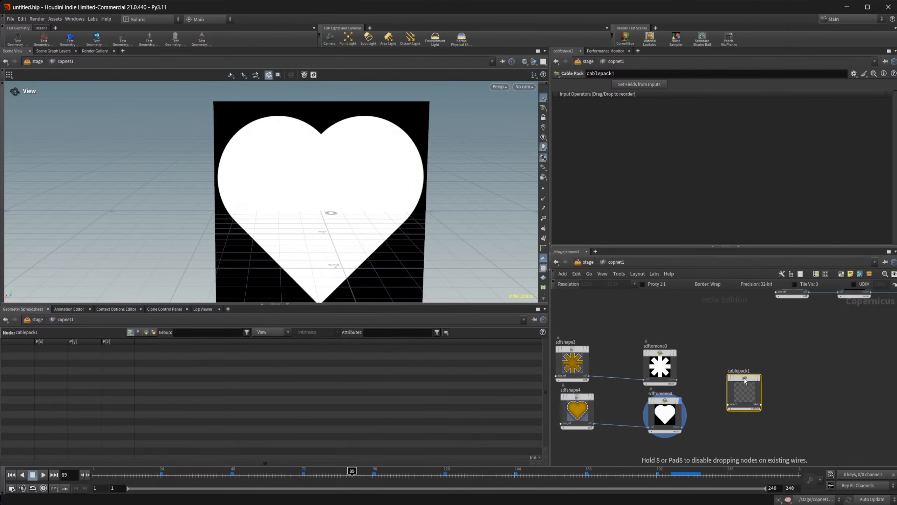
# Connect the asterisk's sdftomono3 and the heart's sdftomono4 as the first two inputs of cablepack1.
pyautogui.scroll(3, 745, 380)
pyautogui.moveTo(627, 380); pyautogui.dragTo(716, 420)
pyautogui.moveTo(678, 392); pyautogui.dragTo(691, 340, button='middle')
pyautogui.moveTo(649, 412); pyautogui.dragTo(729, 379)
pyautogui.moveTo(775, 418); pyautogui.dragTo(703, 389, button='middle')
pyautogui.scroll(3, 688, 385)
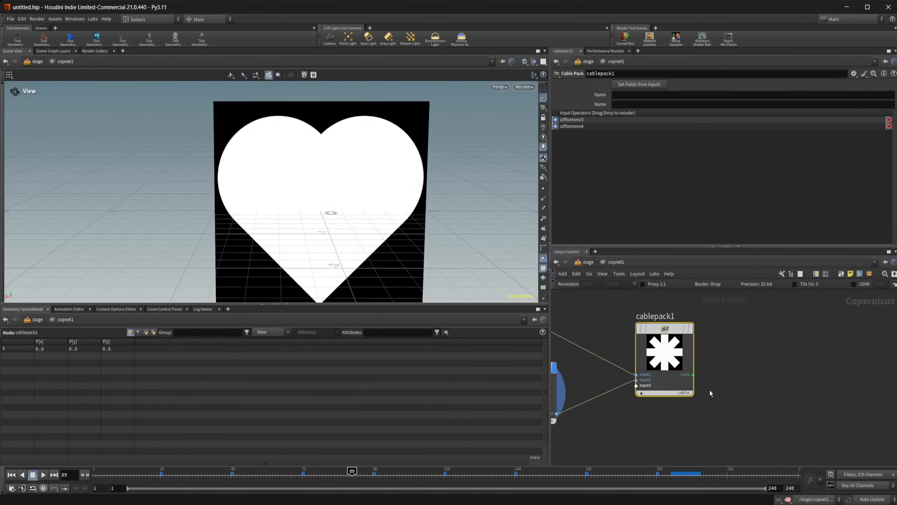
# Wire the cablepack1 output into the stamps input of shapescatter1, and select the Scatter Shapes node.
pyautogui.click(693, 374)
pyautogui.moveTo(816, 374); pyautogui.dragTo(645, 390, button='middle')
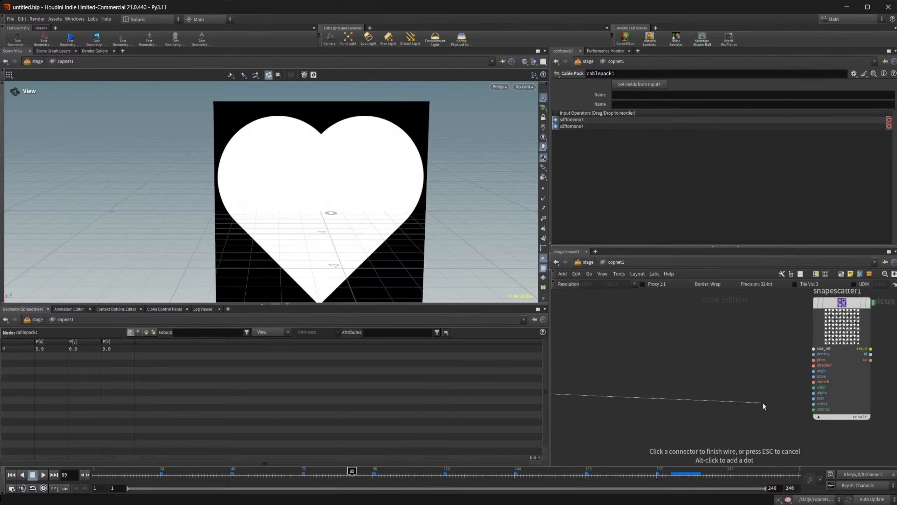
pyautogui.click(813, 409)
pyautogui.moveTo(750, 364); pyautogui.dragTo(695, 389, button='middle')
pyautogui.click(763, 352)
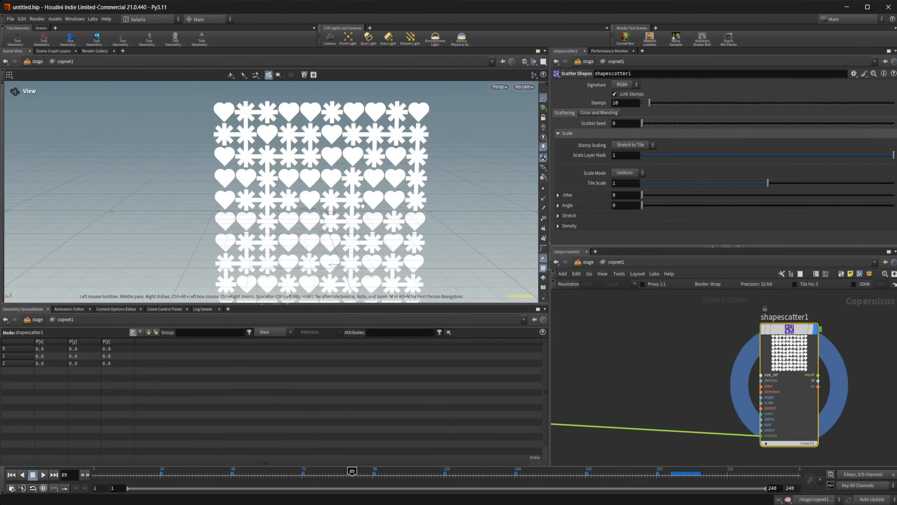
# On shapescatter1, set Stamps to 9, Jitter to 1.37 and Scatter Seed to 11.
pyautogui.moveTo(655, 335); pyautogui.dragTo(717, 335, button='middle')
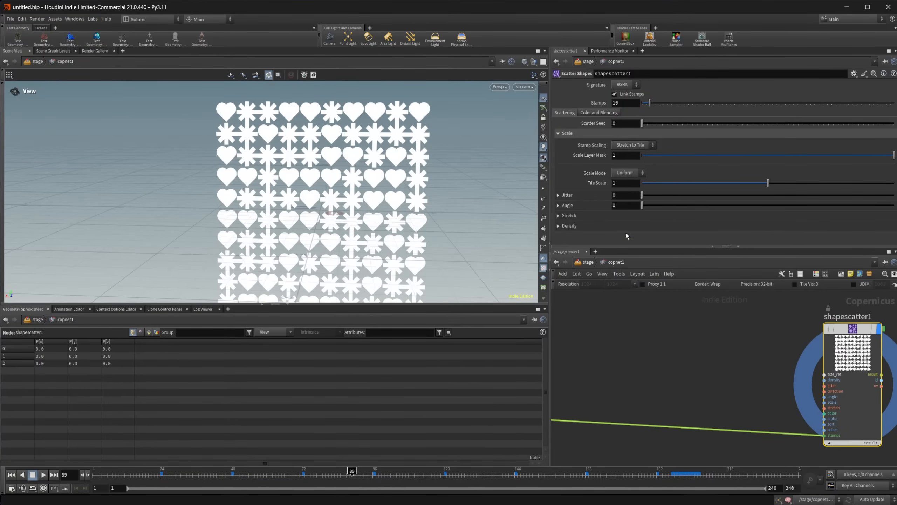
pyautogui.moveTo(650, 124)
pyautogui.mouseDown()
pyautogui.moveTo(704, 126)
pyautogui.moveTo(645, 127)
pyautogui.mouseUp()
pyautogui.moveTo(723, 356); pyautogui.dragTo(680, 368, button='middle')
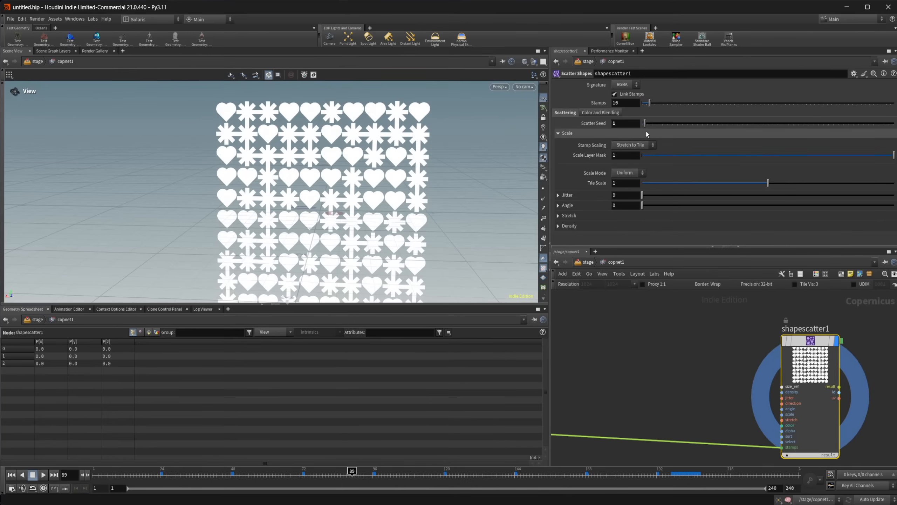
pyautogui.moveTo(645, 123); pyautogui.dragTo(612, 115)
pyautogui.moveTo(649, 102)
pyautogui.mouseDown()
pyautogui.moveTo(664, 106)
pyautogui.moveTo(650, 108)
pyautogui.mouseUp()
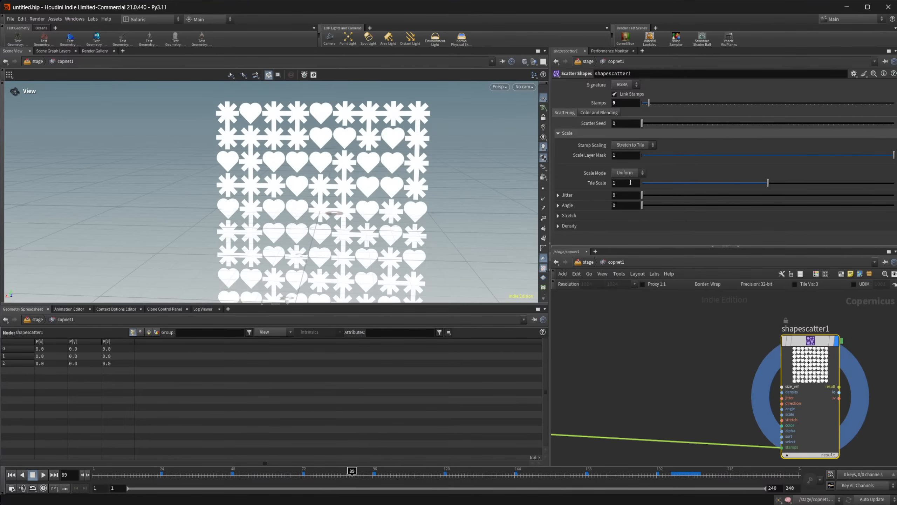
pyautogui.moveTo(645, 195); pyautogui.dragTo(711, 195)
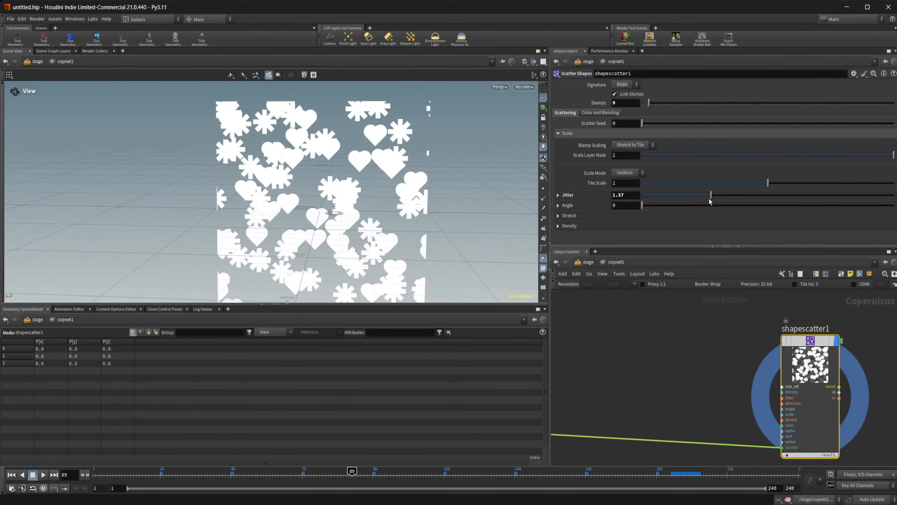
pyautogui.moveTo(643, 123); pyautogui.dragTo(670, 126)
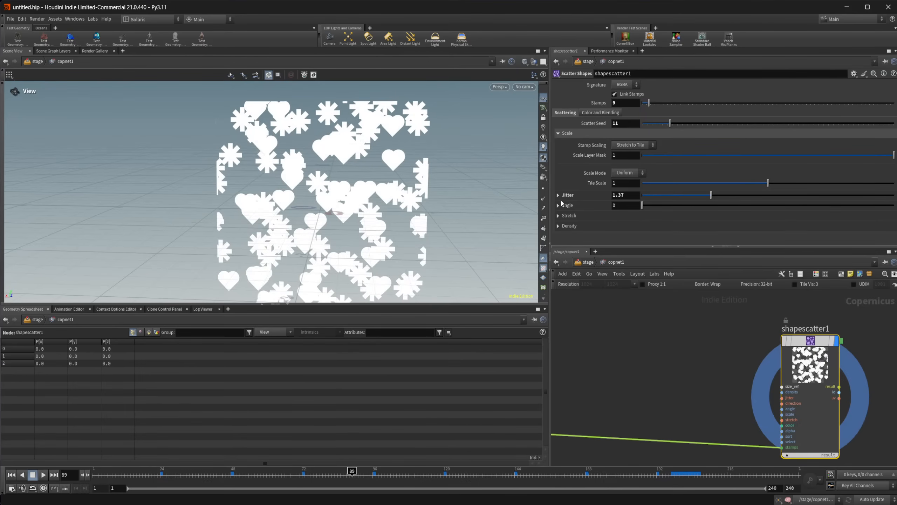
# Set the Scatter Shapes angle to 193.7 in Variance mode with an Angle Variance of 180.
pyautogui.moveTo(641, 207); pyautogui.dragTo(777, 206)
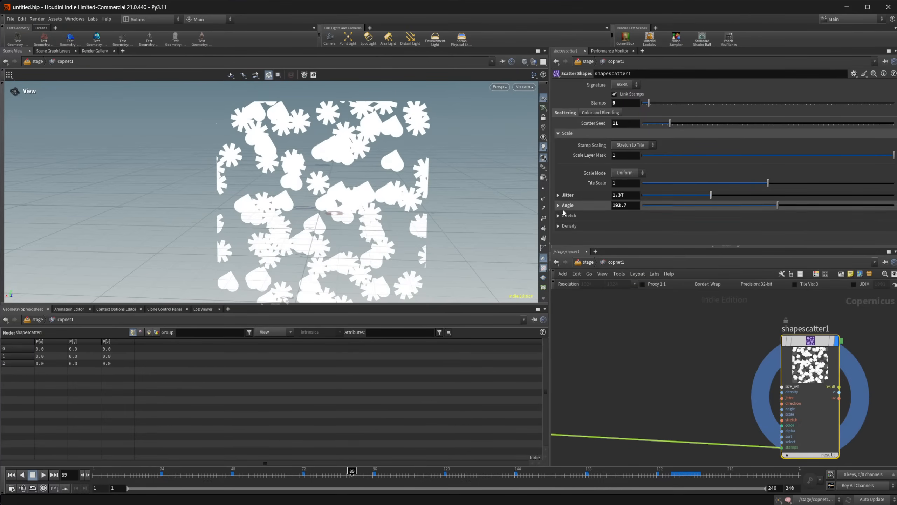
pyautogui.click(559, 206)
pyautogui.scroll(-1, 653, 223)
pyautogui.scroll(-1, 653, 223)
pyautogui.click(869, 213)
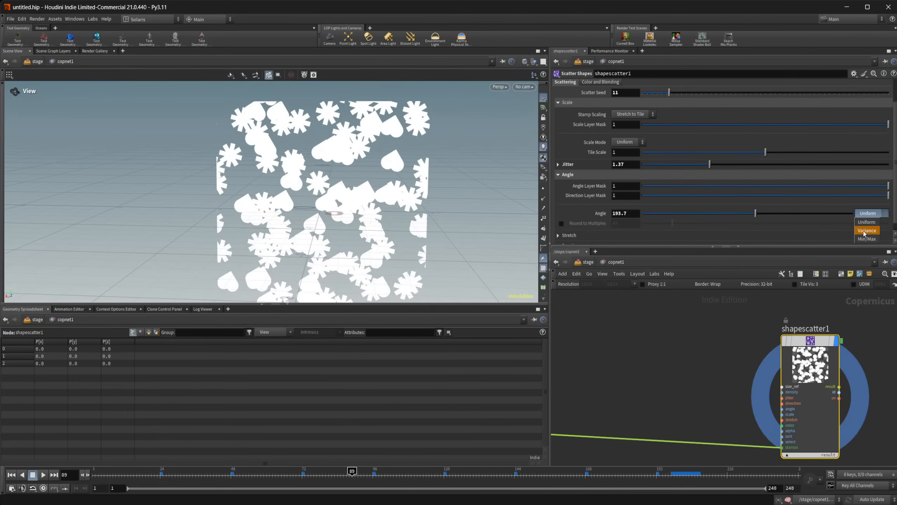
pyautogui.click(866, 230)
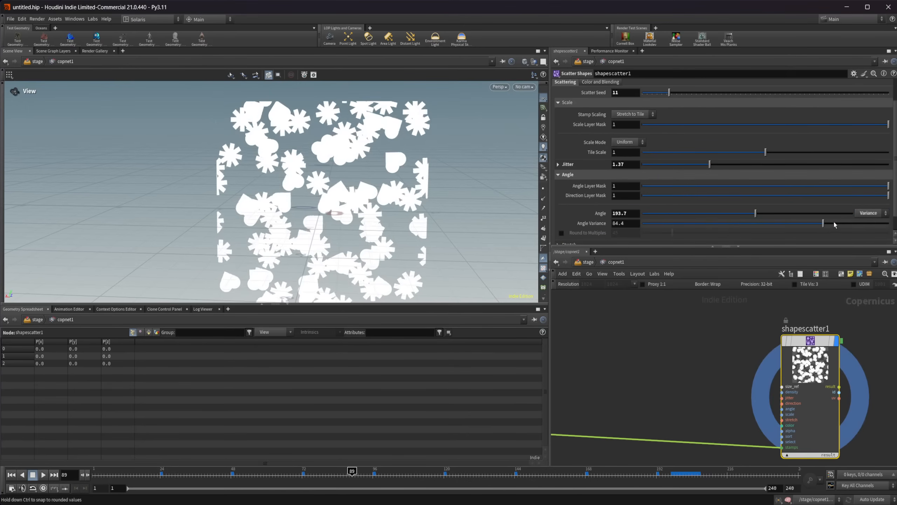
pyautogui.moveTo(889, 223)
pyautogui.mouseDown()
pyautogui.moveTo(848, 224)
pyautogui.moveTo(894, 224)
pyautogui.mouseUp()
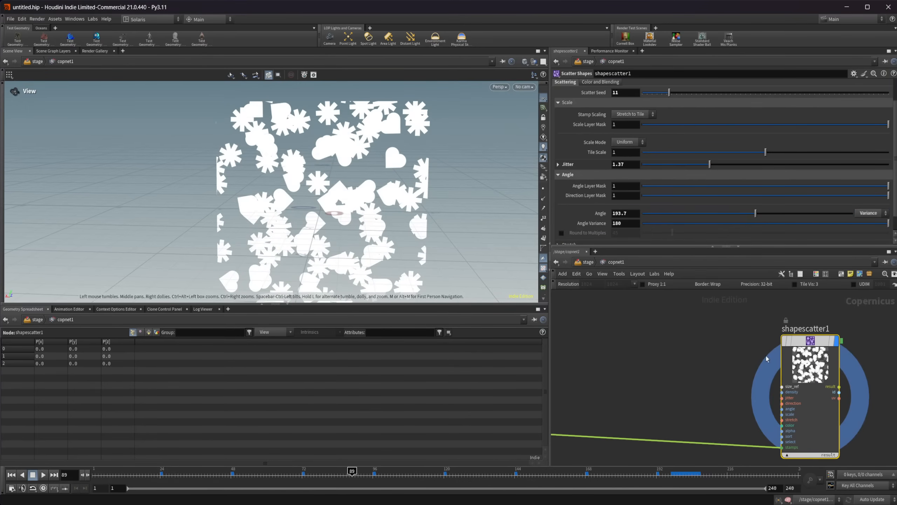
# Look at the internal network of shapescatter1 around its OpenCL node, and return to copnet1.
pyautogui.press('h')
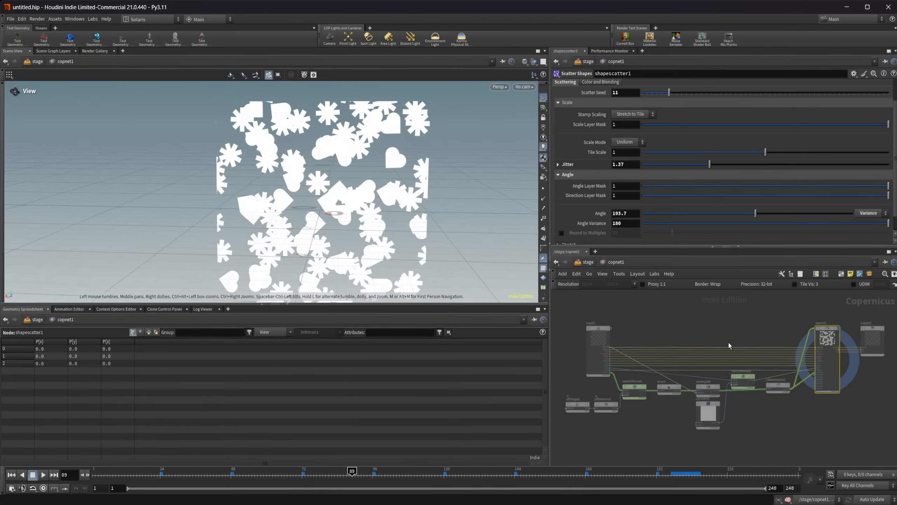
pyautogui.press('i')
pyautogui.press('h')
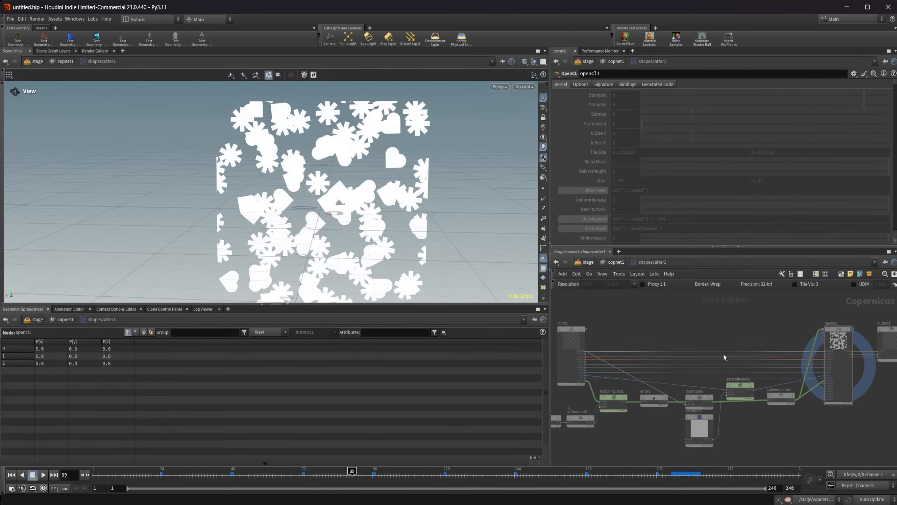
pyautogui.press('h')
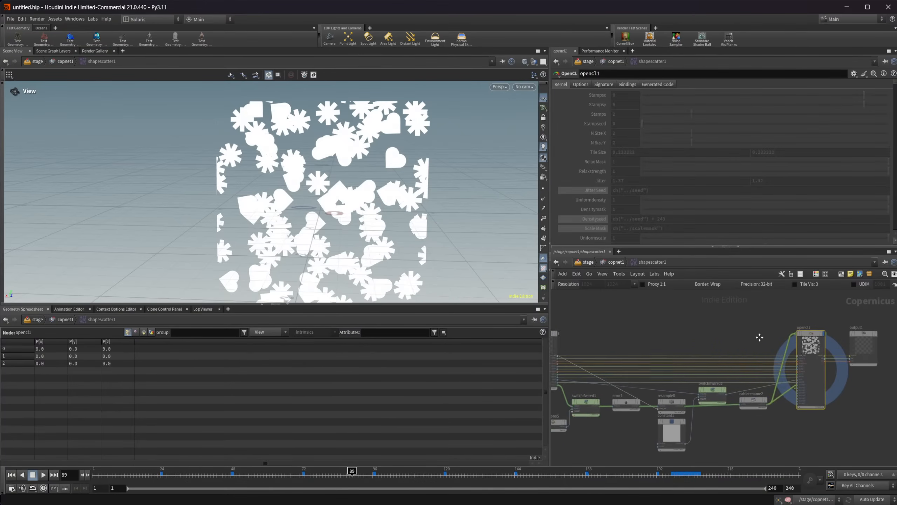
pyautogui.click(615, 262)
# Add a Stamp Points node and place it below shapescatter1.
pyautogui.press('Tab')
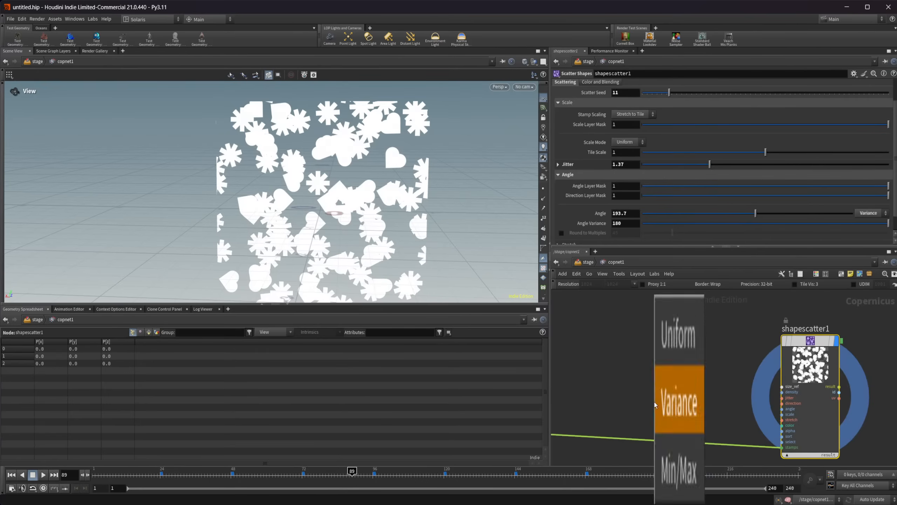
pyautogui.write('scatt')
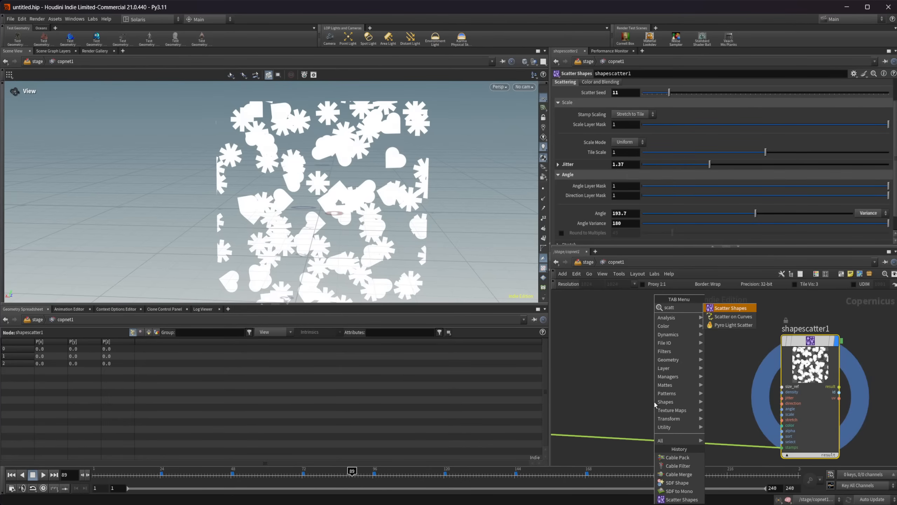
pyautogui.press('BackSpace')
pyautogui.press('BackSpace')
pyautogui.press('BackSpace')
pyautogui.press('BackSpace')
pyautogui.write('rta')
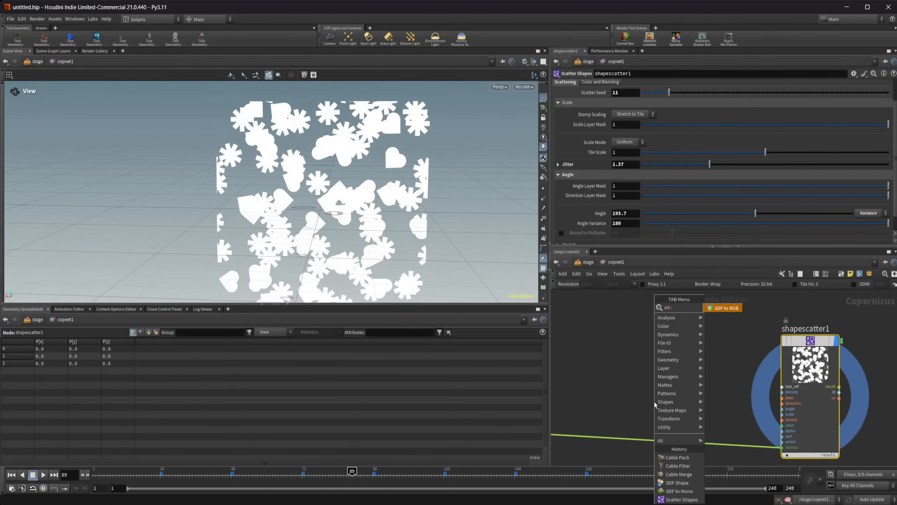
pyautogui.press('BackSpace')
pyautogui.press('BackSpace')
pyautogui.press('BackSpace')
pyautogui.write('tam')
pyautogui.press('Return')
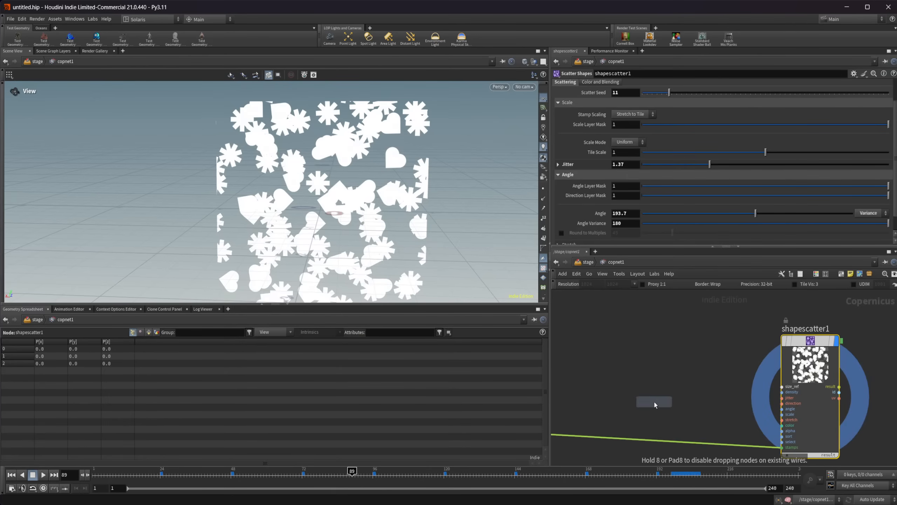
pyautogui.click(654, 402)
pyautogui.moveTo(709, 376); pyautogui.dragTo(693, 314, button='middle')
pyautogui.scroll(-2, 692, 313)
pyautogui.moveTo(651, 353); pyautogui.dragTo(750, 415)
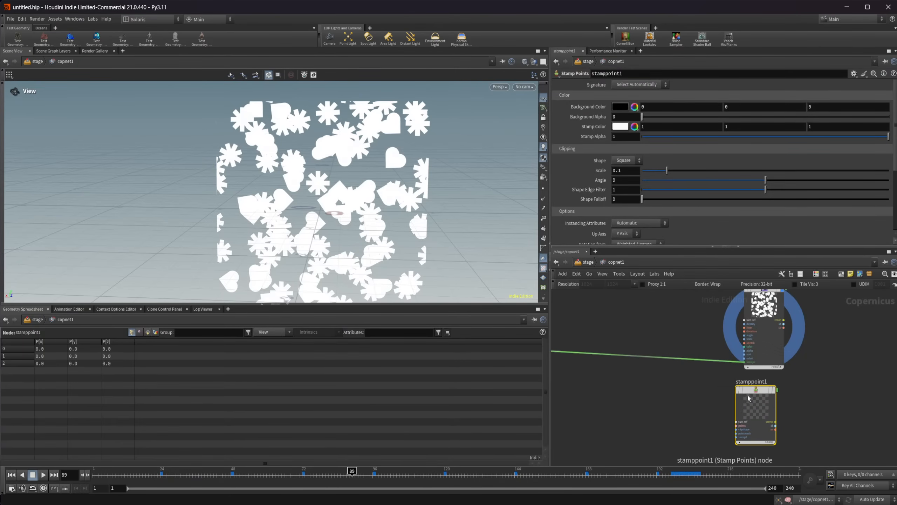
# Add a Tile Pattern node beside stamppoint1 and enter its internal network.
pyautogui.scroll(1, 705, 421)
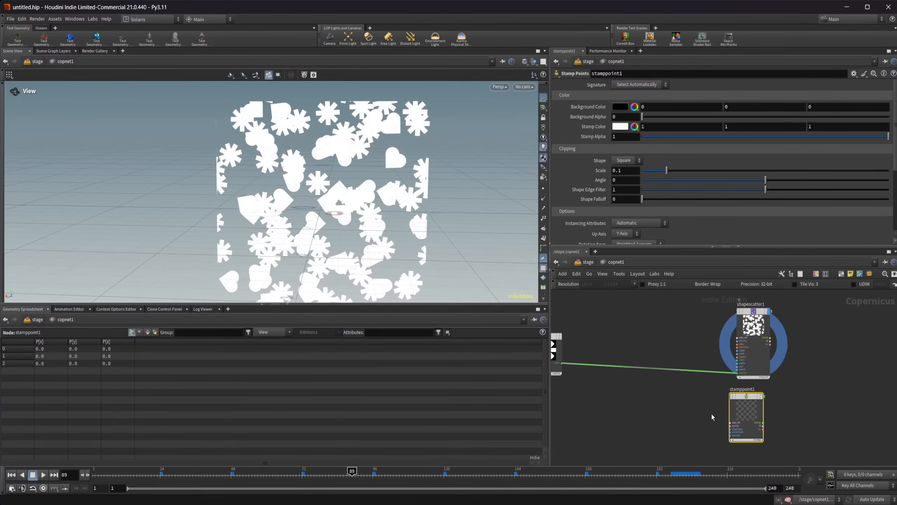
pyautogui.scroll(2, 749, 399)
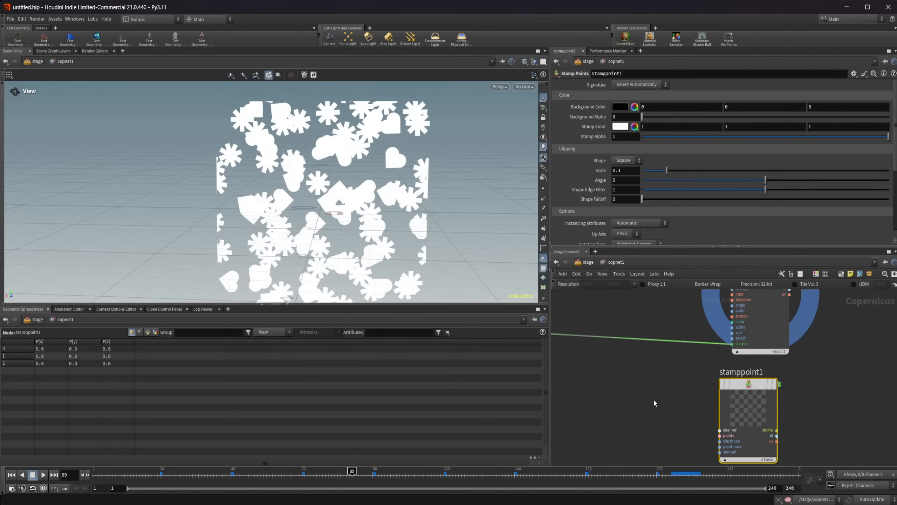
pyautogui.press('Tab')
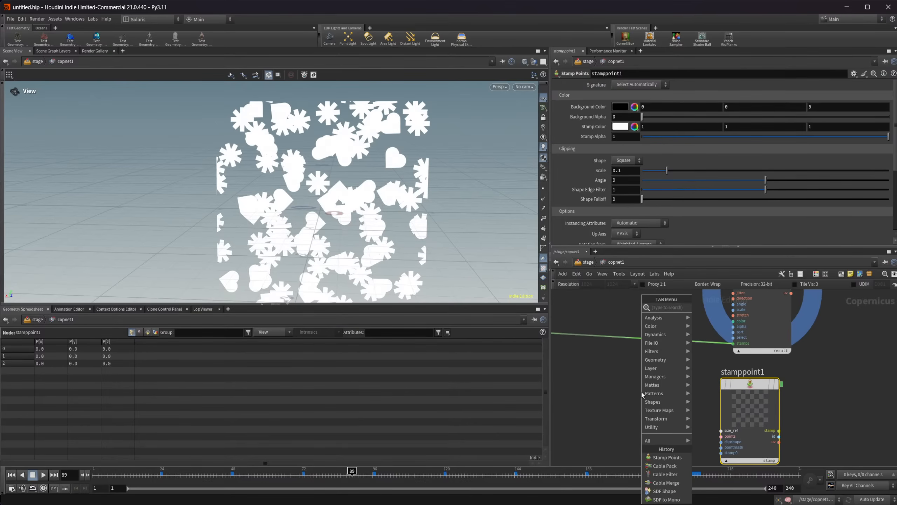
pyautogui.write('tile')
pyautogui.press('Return')
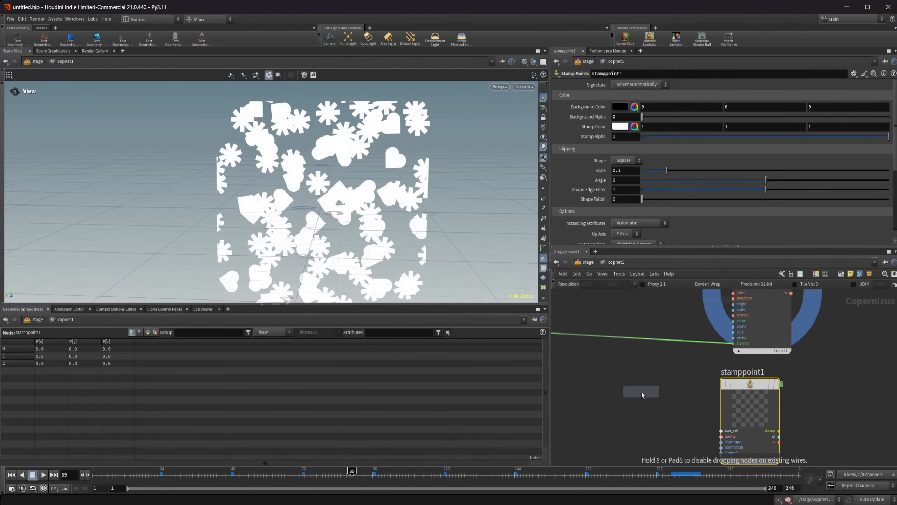
pyautogui.click(641, 392)
pyautogui.doubleClick(642, 392)
# Examine the Tile Pattern's internal nodes, and delete the Tile Pattern node from copnet1.
pyautogui.scroll(4, 721, 366)
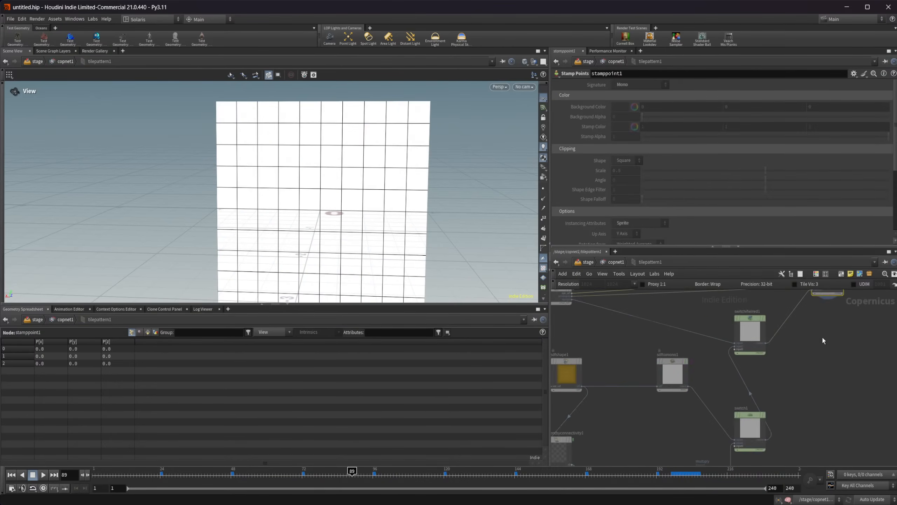
pyautogui.moveTo(821, 336); pyautogui.dragTo(705, 410, button='middle')
pyautogui.scroll(2, 710, 395)
pyautogui.scroll(-2, 663, 384)
pyautogui.press('u')
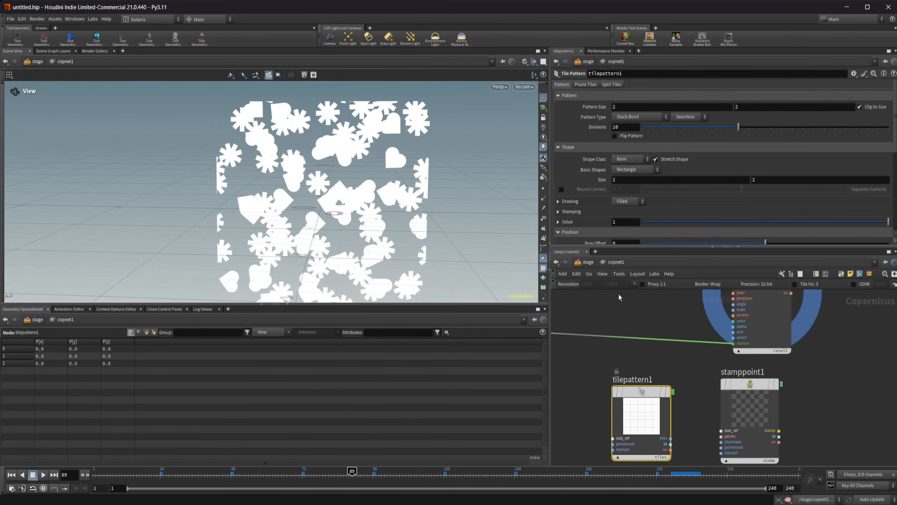
pyautogui.press('Delete')
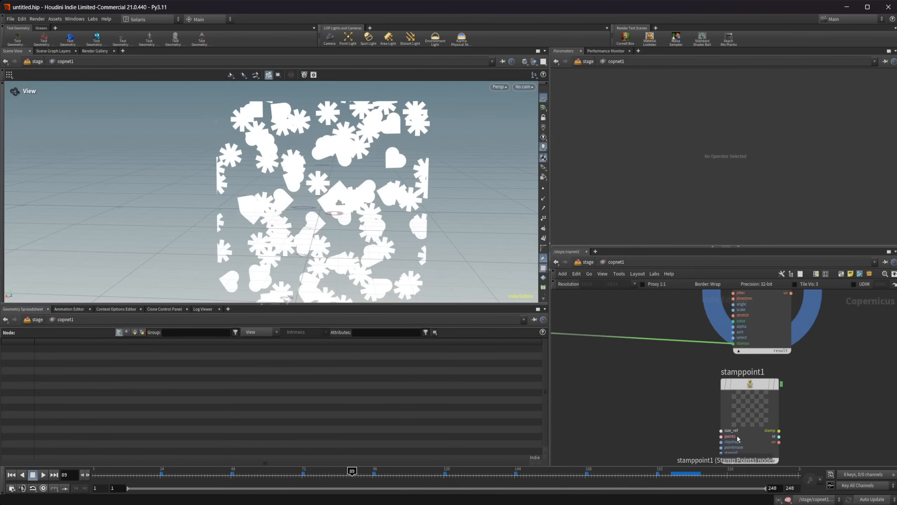
# Delete the Stamp Points node below shapescatter1.
pyautogui.scroll(-3, 679, 447)
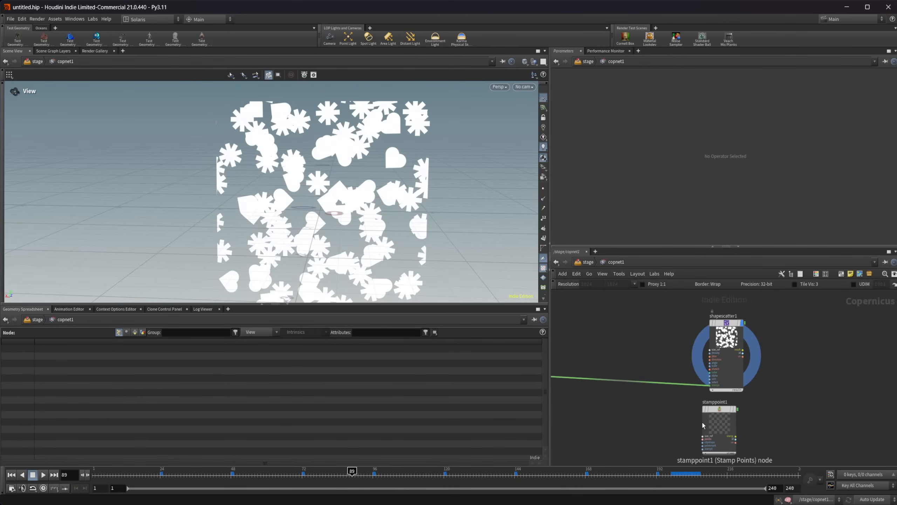
pyautogui.click(709, 386)
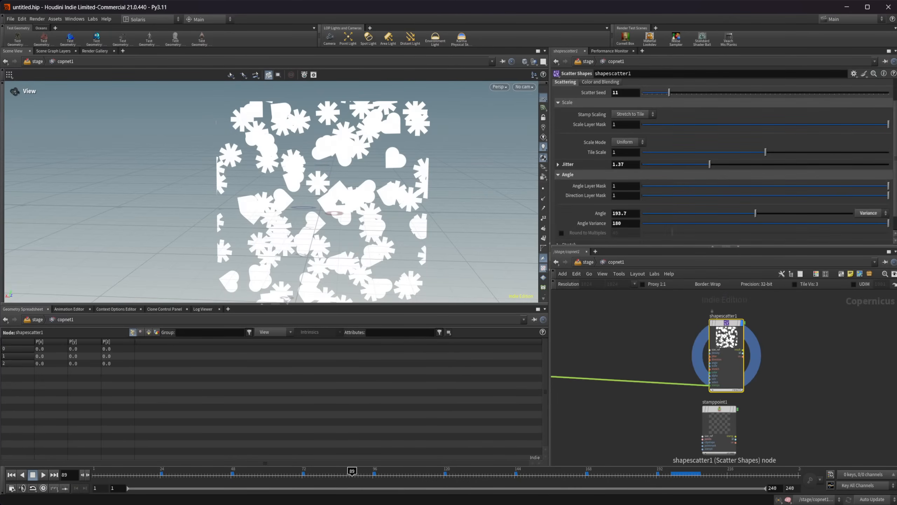
pyautogui.click(717, 417)
pyautogui.scroll(2, 708, 424)
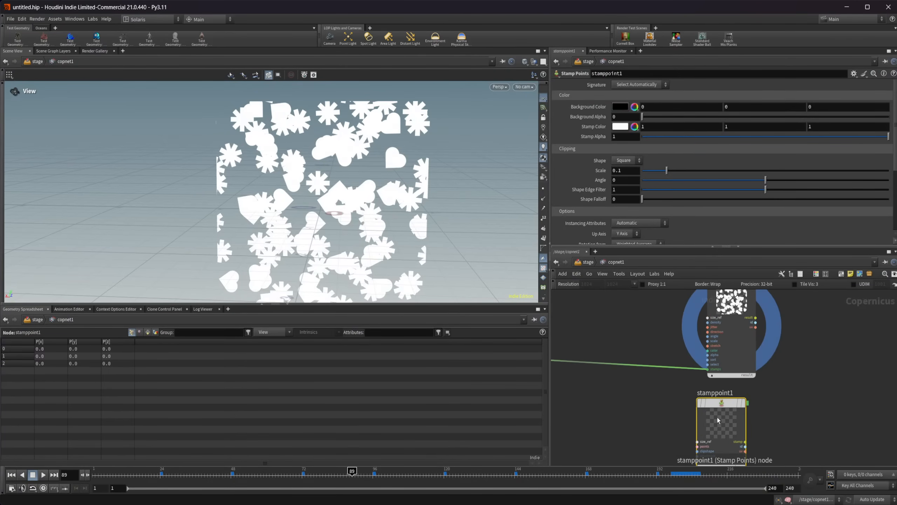
pyautogui.press('Delete')
pyautogui.press('h')
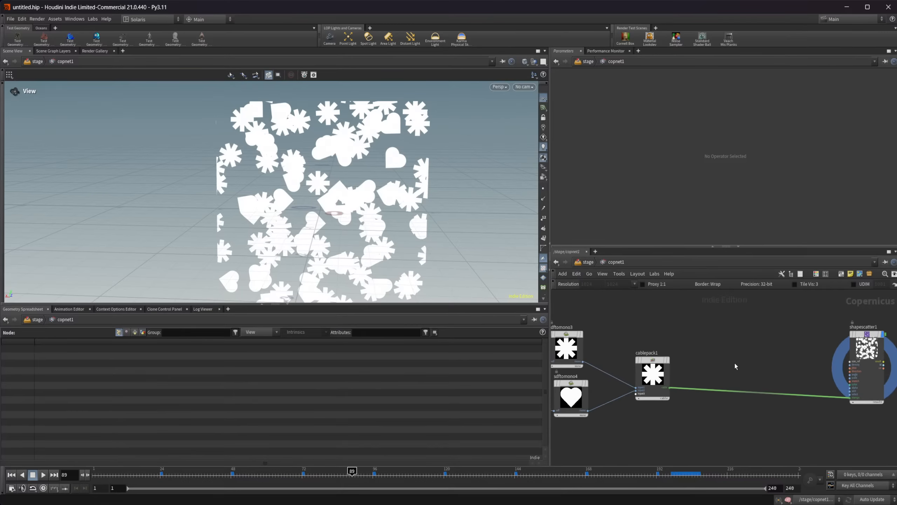
# Examine shapescatter1's outputs, including the cable of all outputs, and its stamps connection from cablepack1.
pyautogui.press('Tab')
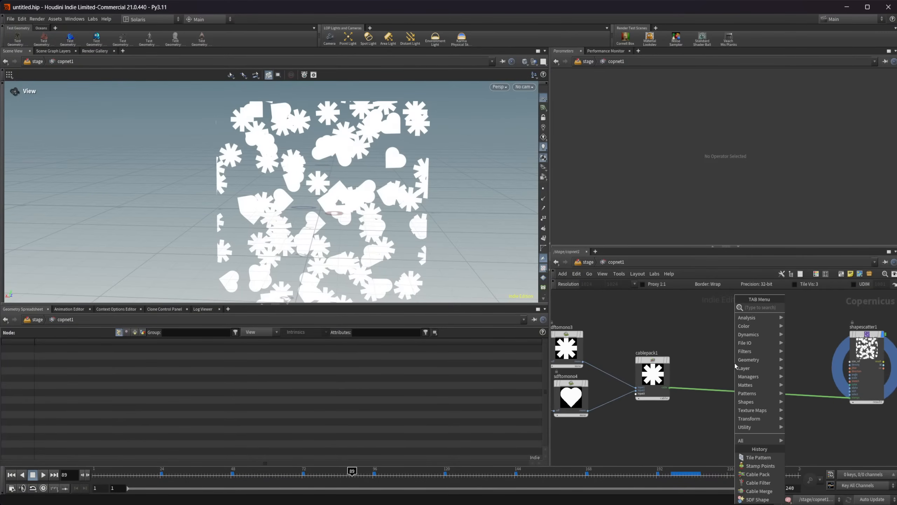
pyautogui.click(708, 371)
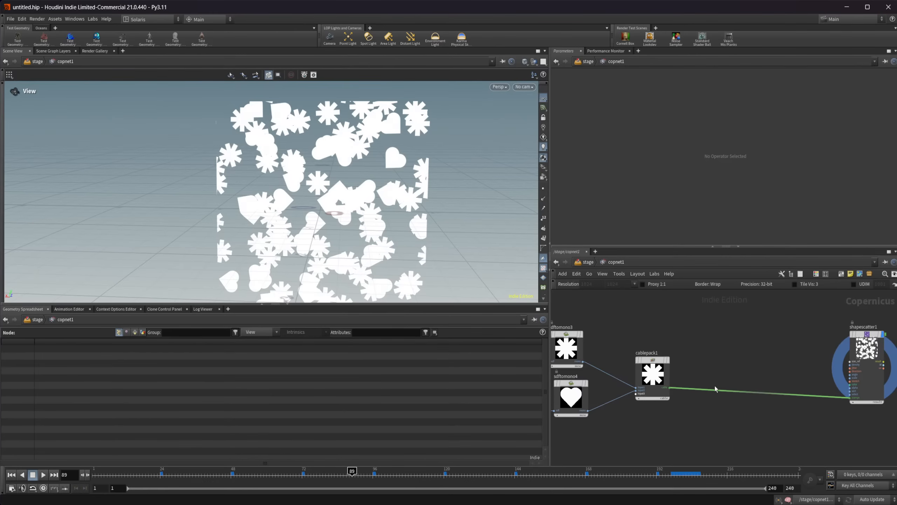
pyautogui.moveTo(759, 386); pyautogui.dragTo(737, 389, button='middle')
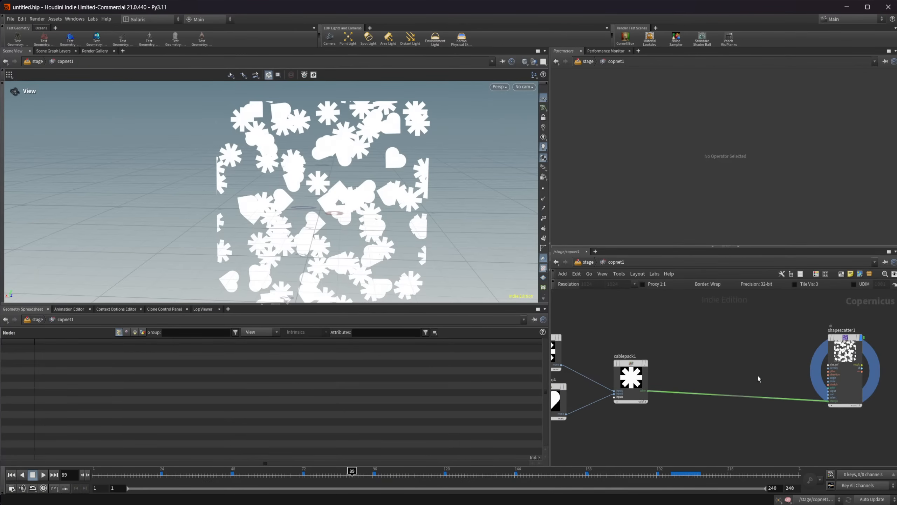
pyautogui.scroll(5, 789, 377)
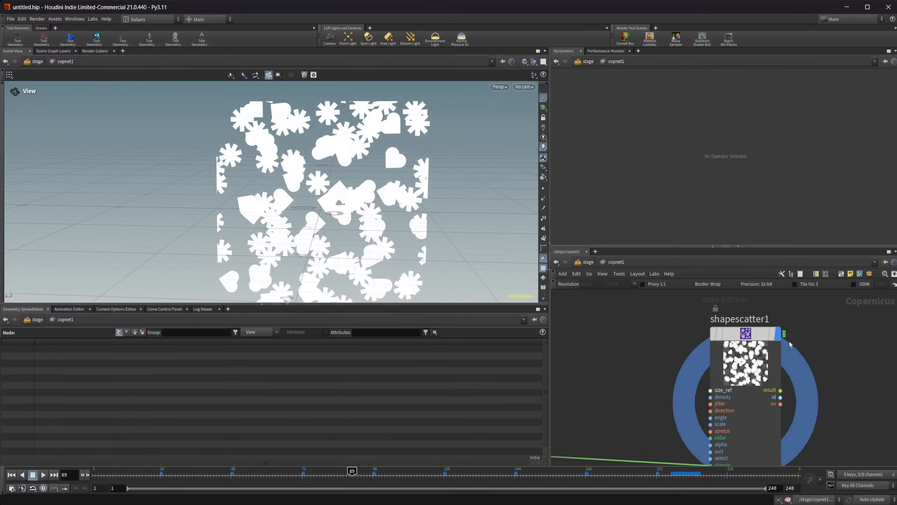
pyautogui.moveTo(783, 337)
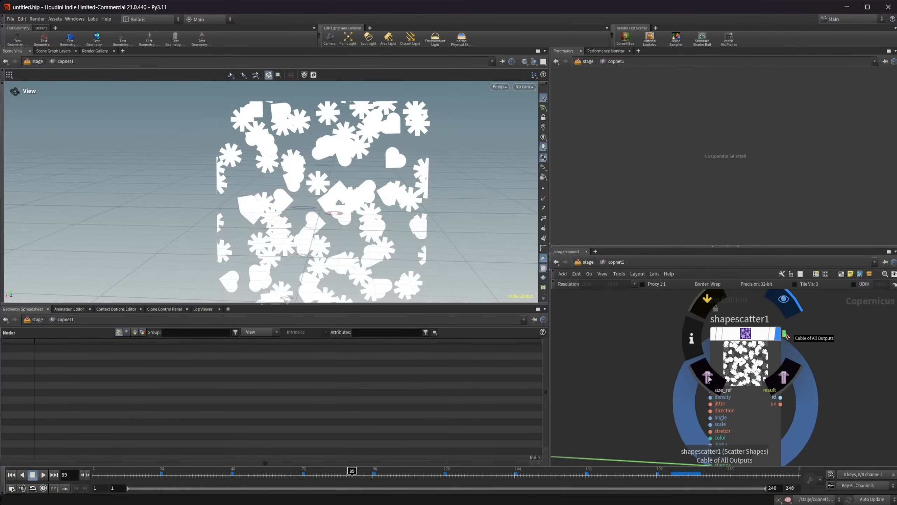
pyautogui.scroll(-2, 839, 360)
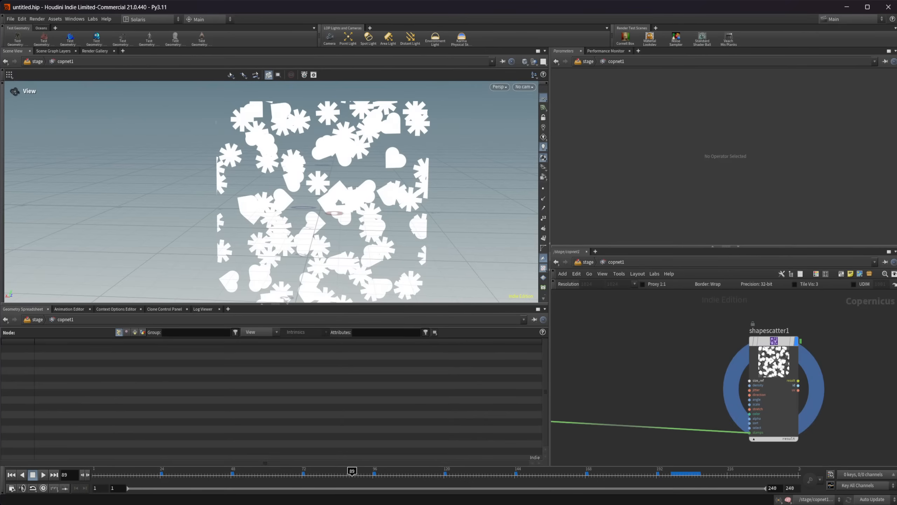
pyautogui.scroll(-3, 789, 403)
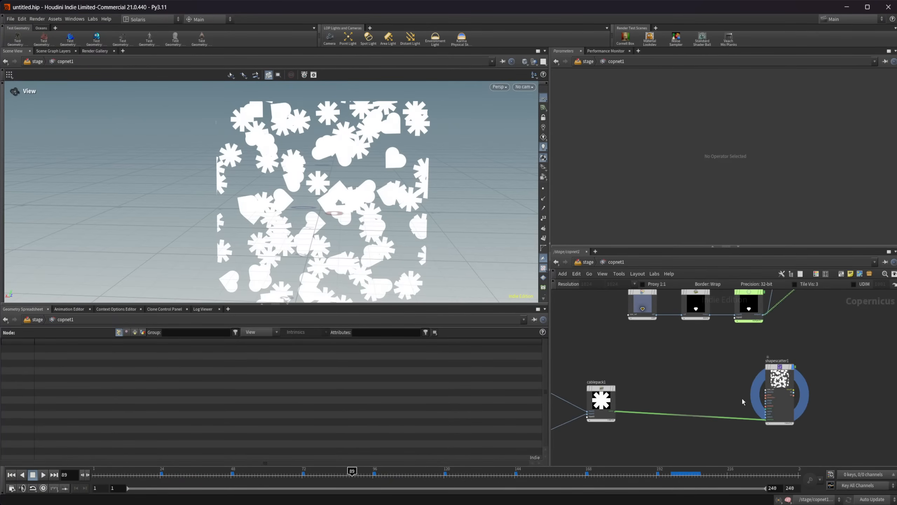
pyautogui.moveTo(643, 383); pyautogui.dragTo(682, 385, button='middle')
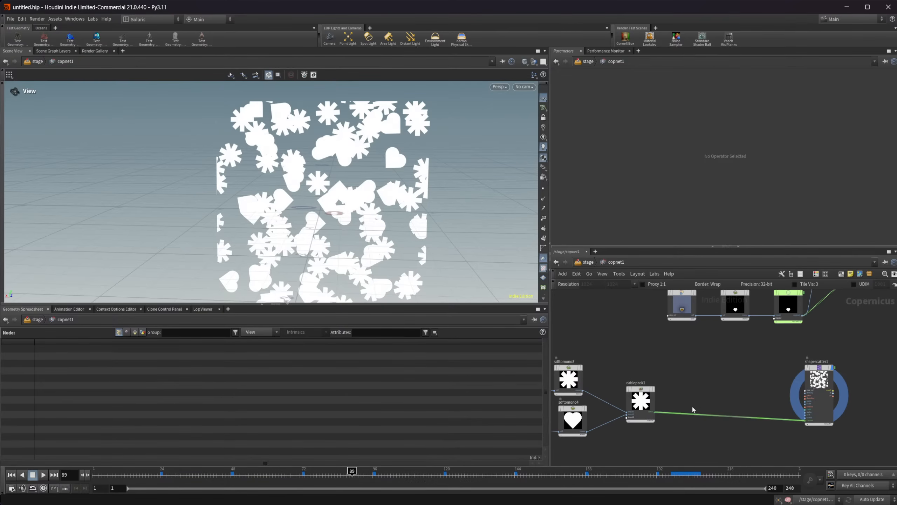
pyautogui.scroll(2, 696, 396)
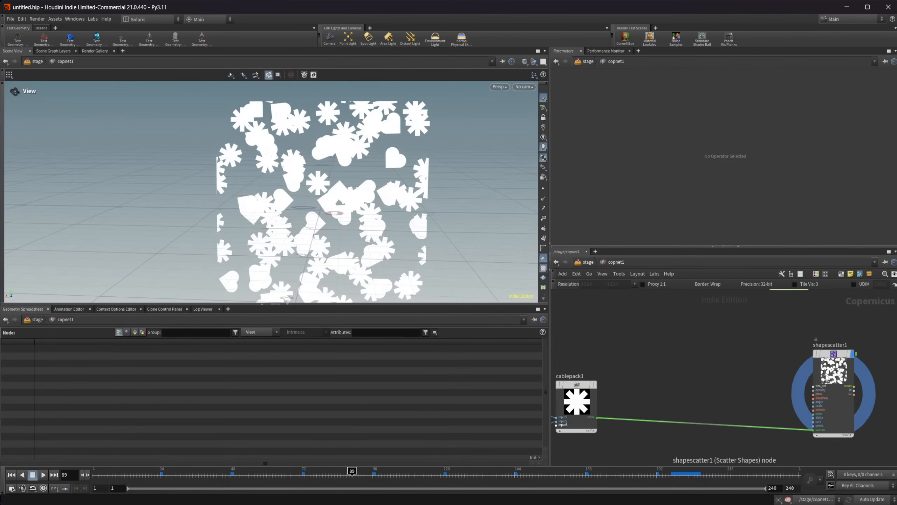
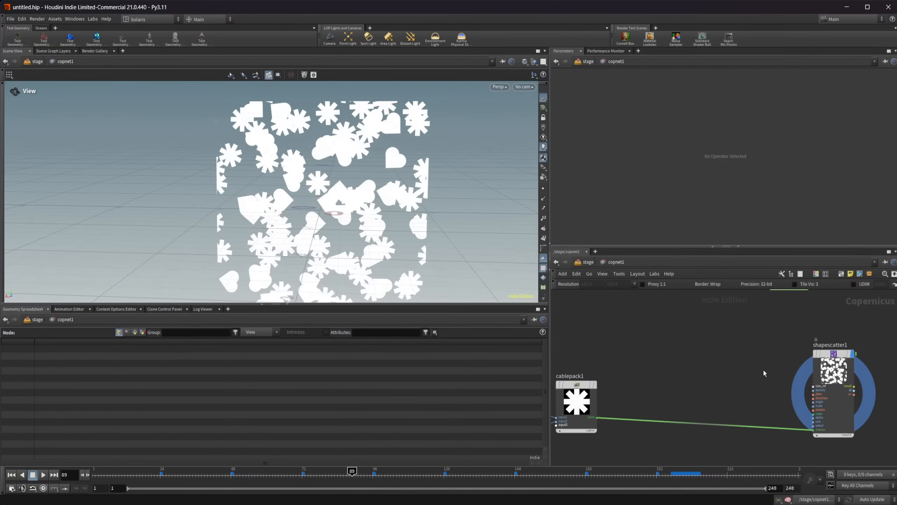
# Add a mono Ramp node beside shapescatter1 and connect its ramp output to the density input.
pyautogui.scroll(2, 765, 374)
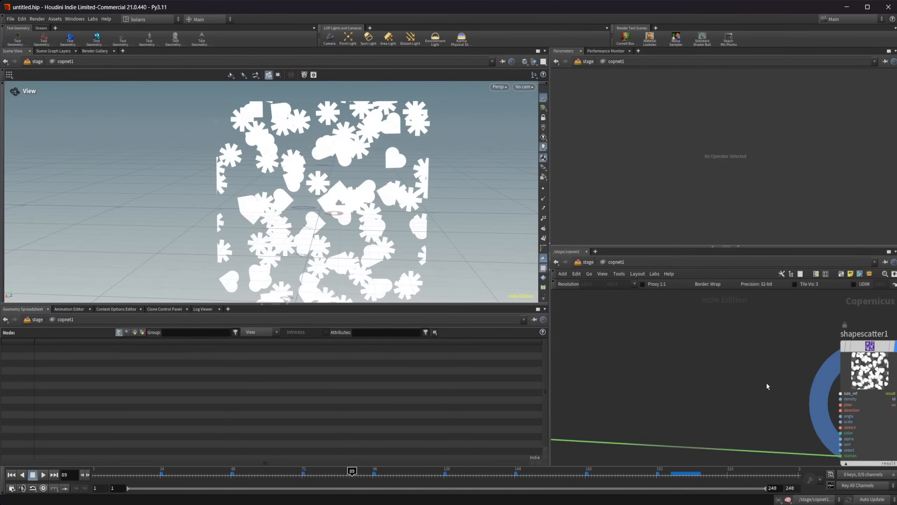
pyautogui.press('Tab')
pyautogui.write('ramp')
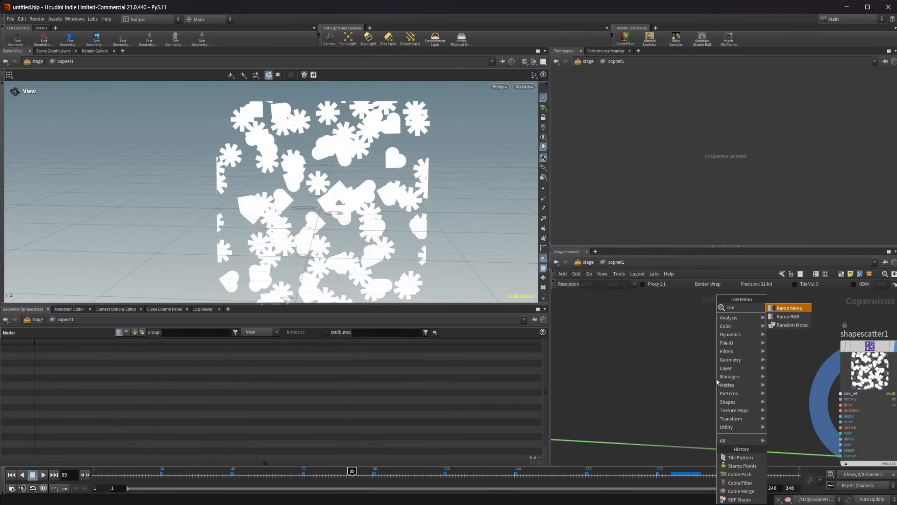
pyautogui.press('Return')
pyautogui.click(719, 378)
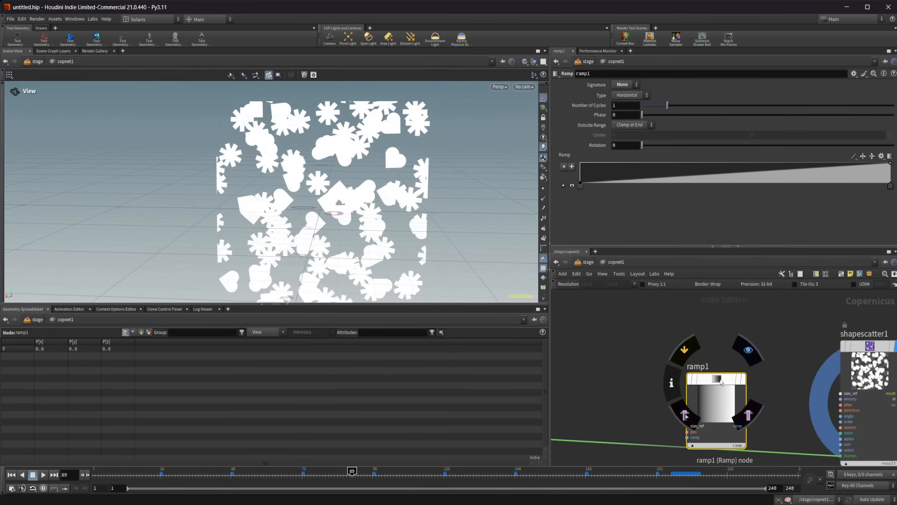
pyautogui.click(681, 400)
pyautogui.click(853, 399)
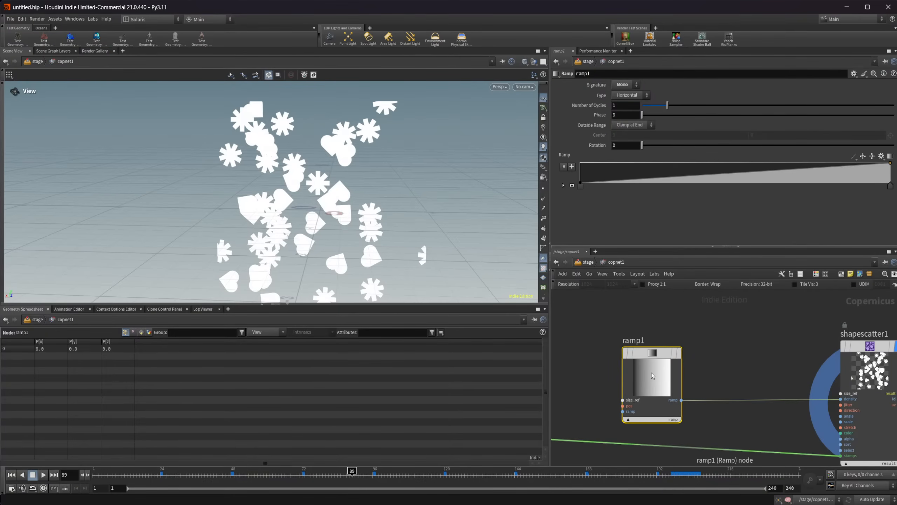
# Pull ramp1's white end key inward and set shapescatter1's Jitter to 0.
pyautogui.scroll(-3, 310, 209)
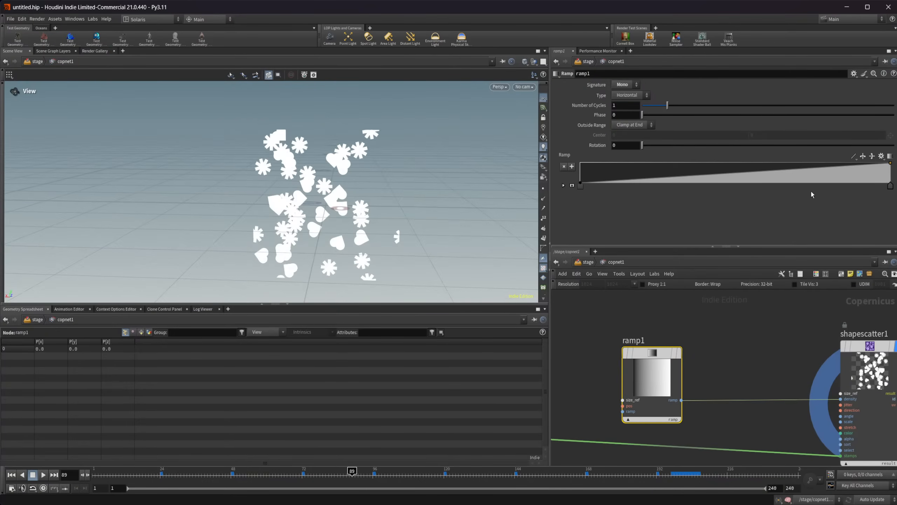
pyautogui.moveTo(890, 185); pyautogui.dragTo(774, 202)
pyautogui.click(866, 364)
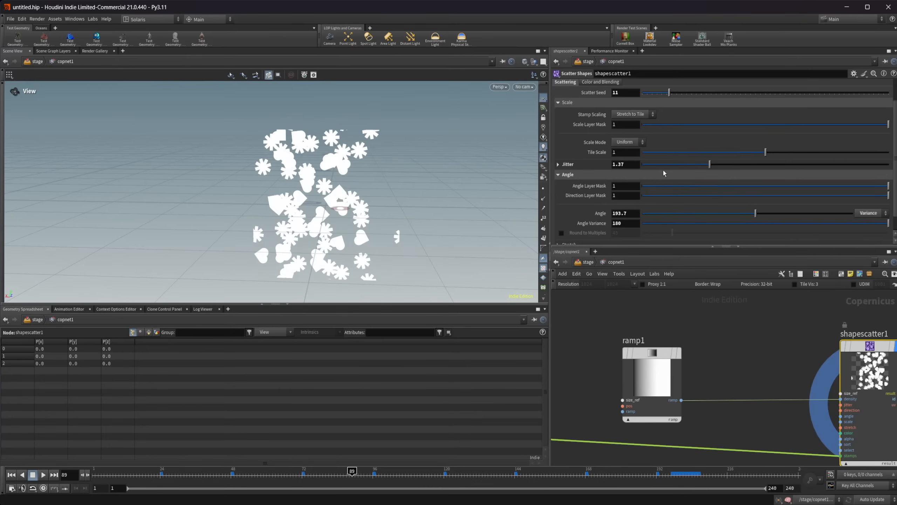
pyautogui.moveTo(709, 164); pyautogui.dragTo(640, 165)
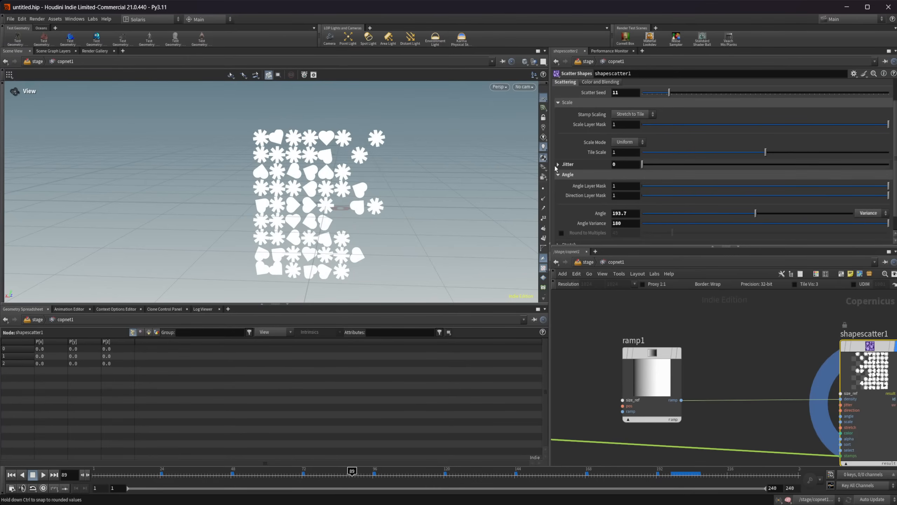
# Adjust ramp1's gradient, placing the white key near the ramp's end and shifting the black key inward from the start.
pyautogui.click(659, 366)
pyautogui.moveTo(775, 186); pyautogui.dragTo(680, 186)
pyautogui.moveTo(723, 161); pyautogui.dragTo(793, 171)
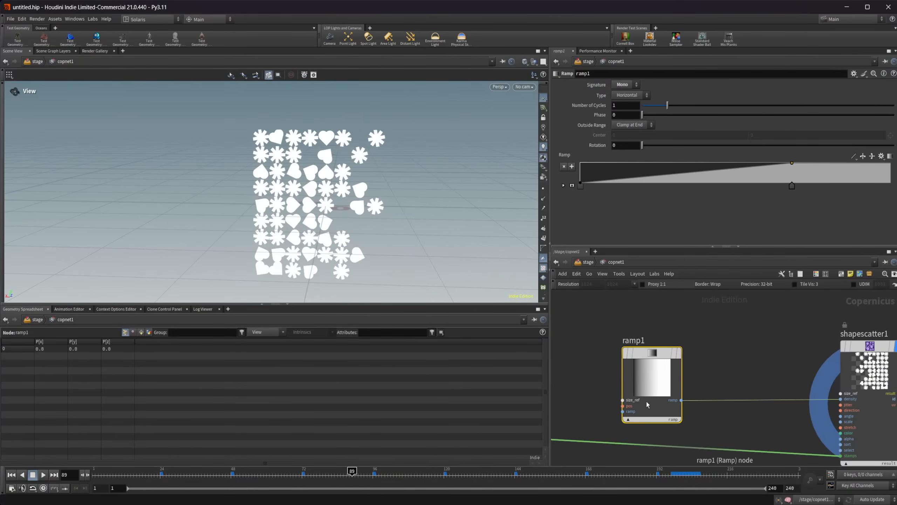
pyautogui.moveTo(747, 370); pyautogui.dragTo(694, 349, button='middle')
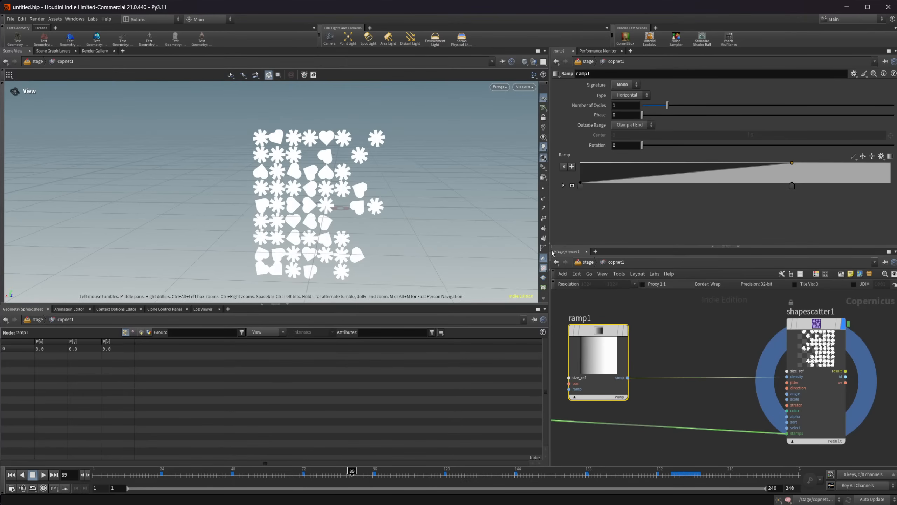
pyautogui.moveTo(791, 187); pyautogui.dragTo(873, 185)
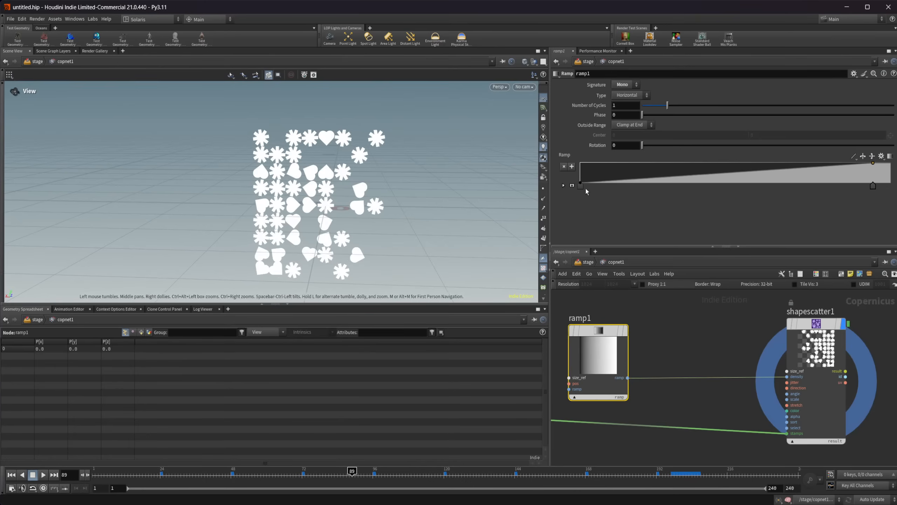
pyautogui.moveTo(582, 185); pyautogui.dragTo(634, 199)
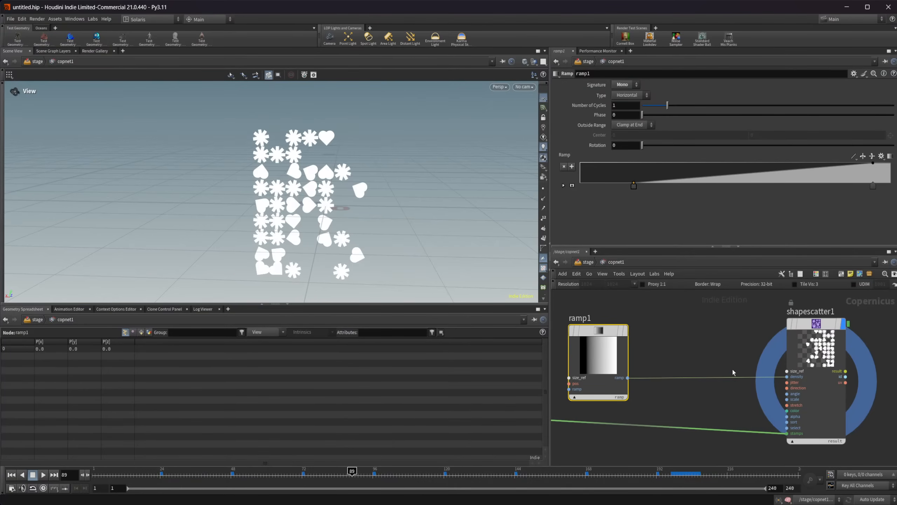
pyautogui.moveTo(708, 378); pyautogui.dragTo(736, 375)
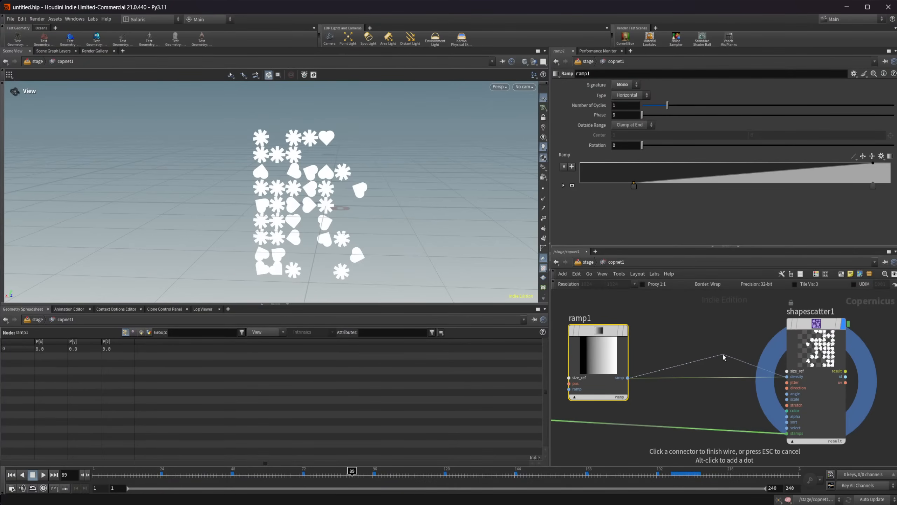
pyautogui.press('Escape')
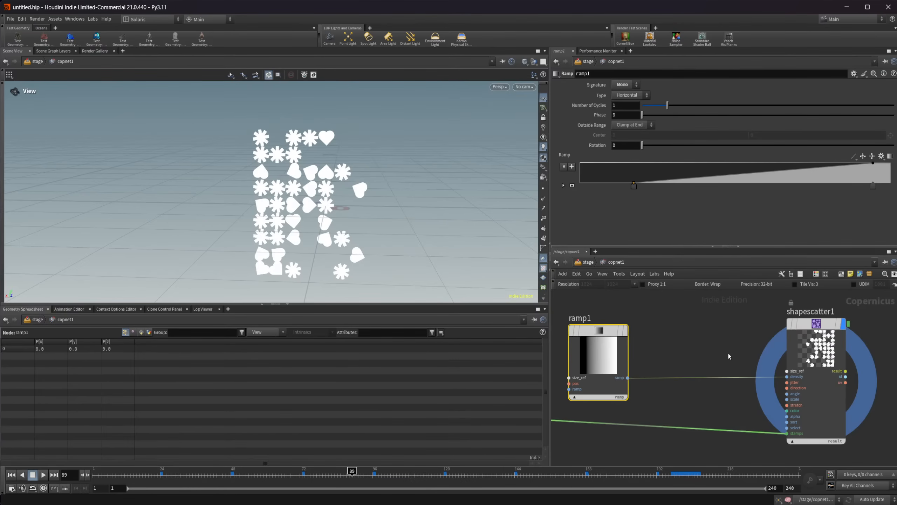
pyautogui.press('h')
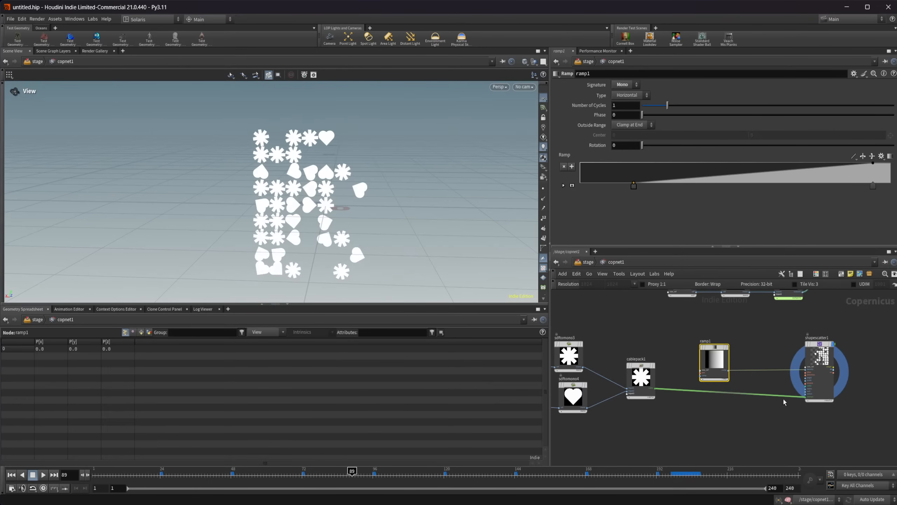
# Set shapescatter1's Scatter Seed to 0 and collapse its Scale settings.
pyautogui.scroll(5, 783, 399)
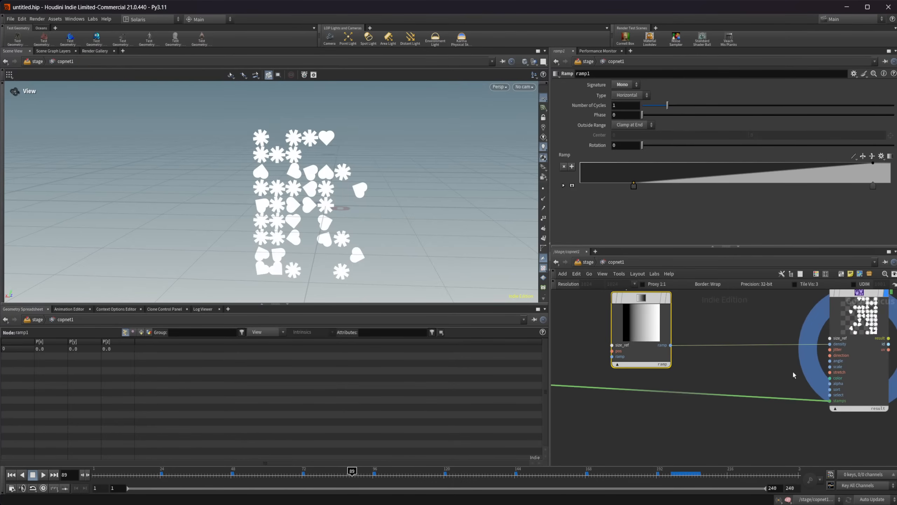
pyautogui.moveTo(793, 372); pyautogui.dragTo(733, 390, button='middle')
pyautogui.click(791, 357)
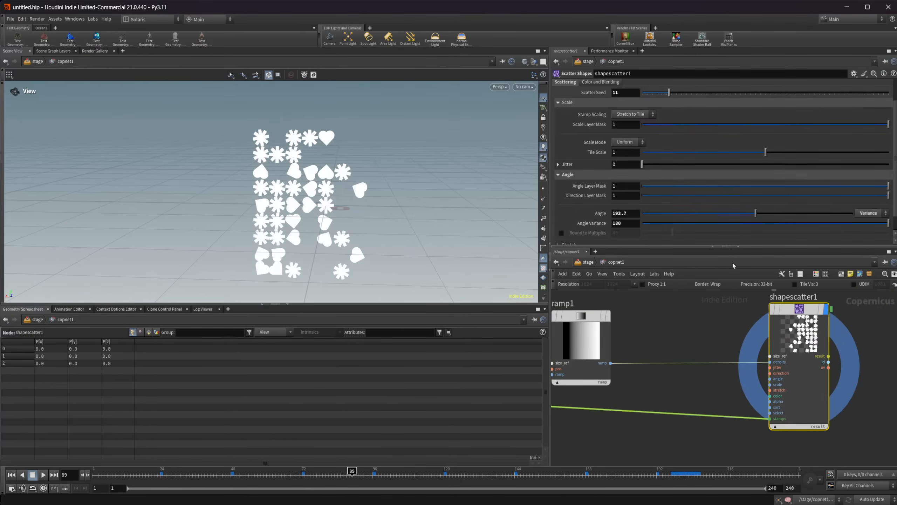
pyautogui.moveTo(669, 93); pyautogui.dragTo(581, 94)
pyautogui.scroll(2, 603, 110)
pyautogui.click(601, 133)
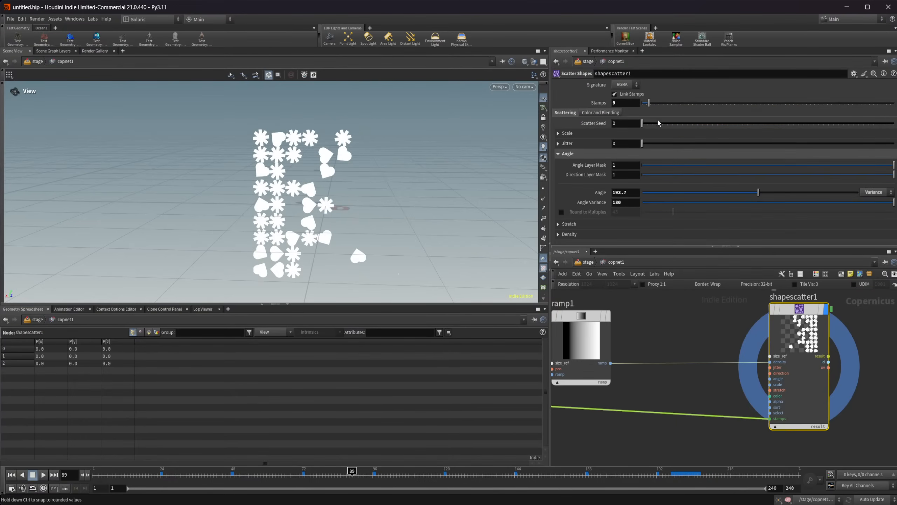
# Set shapescatter1's Stamps to 113 and move ramp1's black key back to the start of the ramp.
pyautogui.moveTo(649, 104); pyautogui.dragTo(736, 112)
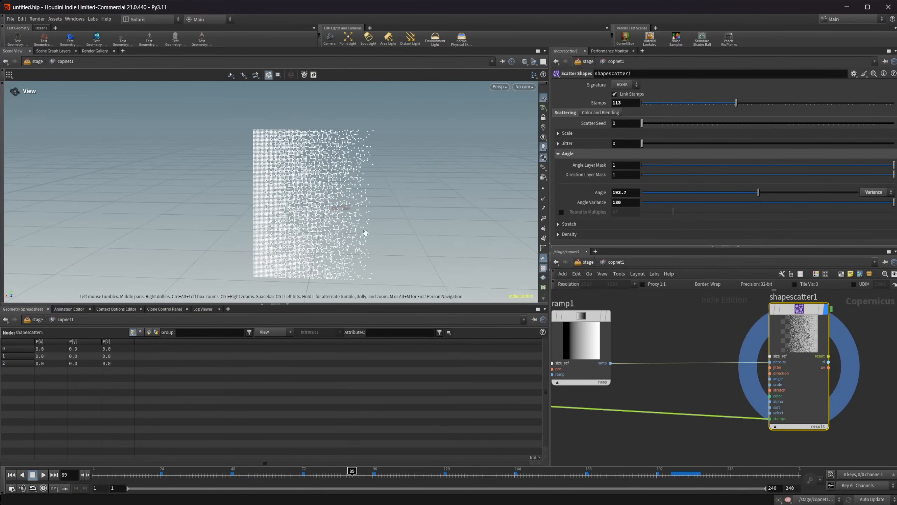
pyautogui.click(594, 348)
pyautogui.moveTo(634, 186); pyautogui.dragTo(574, 200)
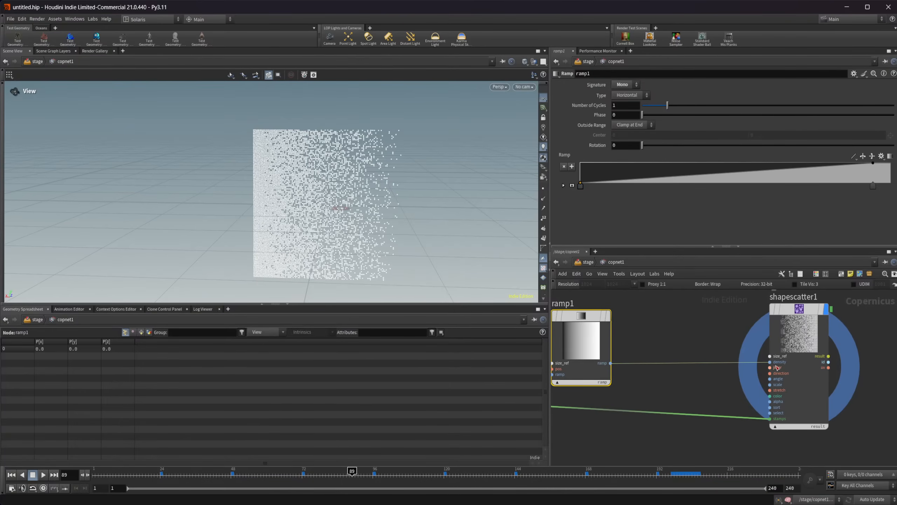
# Leave copnet1 for the stage level, enter sopcreate1's geometry network and add a Scatter node.
pyautogui.click(588, 263)
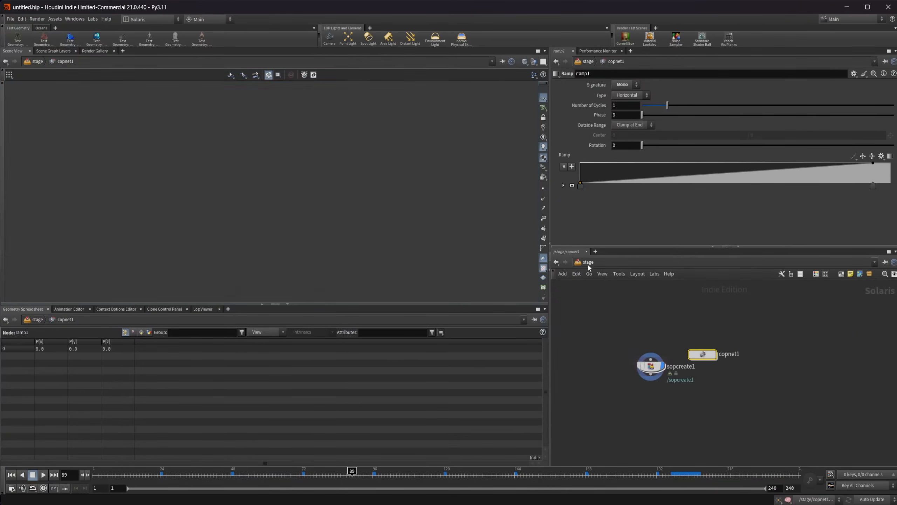
pyautogui.press('Tab')
pyautogui.click(605, 359)
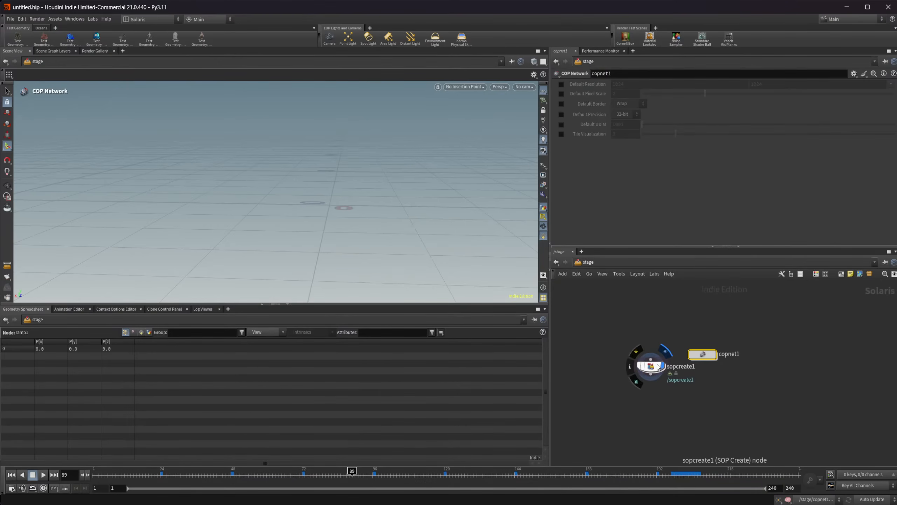
pyautogui.doubleClick(658, 367)
pyautogui.press('Tab')
pyautogui.write('sca')
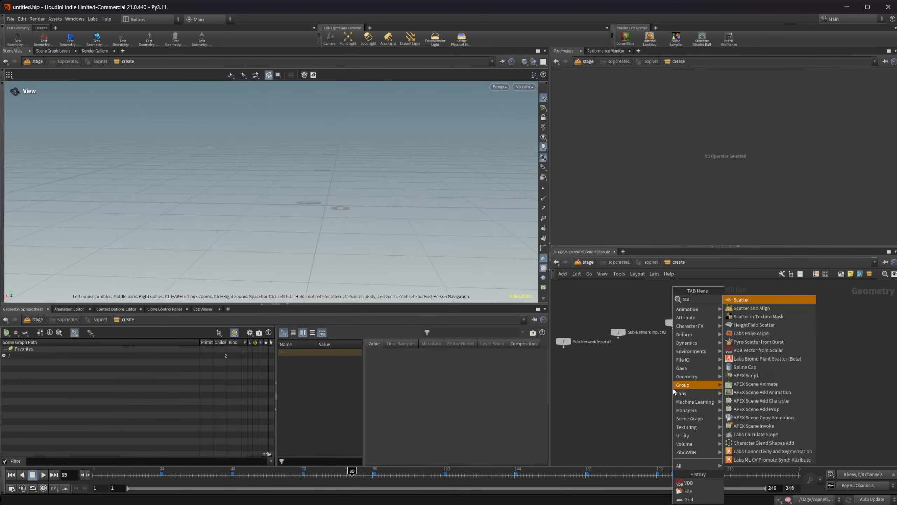
pyautogui.press('Return')
pyautogui.click(673, 387)
# Add a Grid node and connect its output to scatter1's input, repositioning scatter1 below it.
pyautogui.press('Tab')
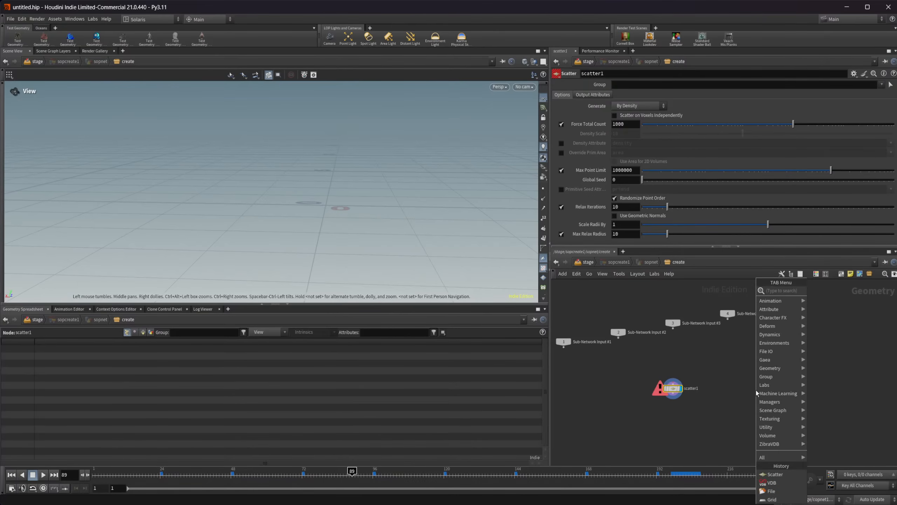
pyautogui.write('grid')
pyautogui.press('Return')
pyautogui.click(756, 390)
pyautogui.scroll(1, 726, 399)
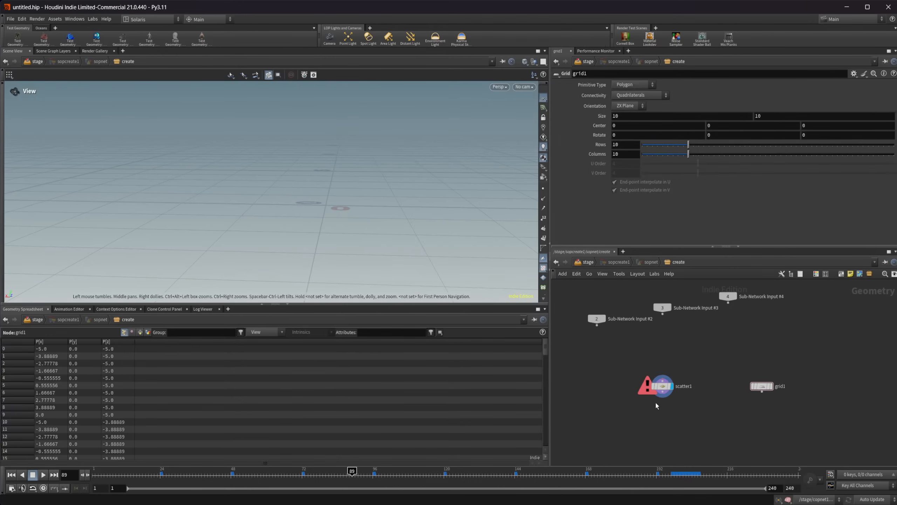
pyautogui.scroll(3, 666, 396)
pyautogui.moveTo(653, 378); pyautogui.dragTo(682, 419)
pyautogui.moveTo(858, 389); pyautogui.dragTo(675, 415)
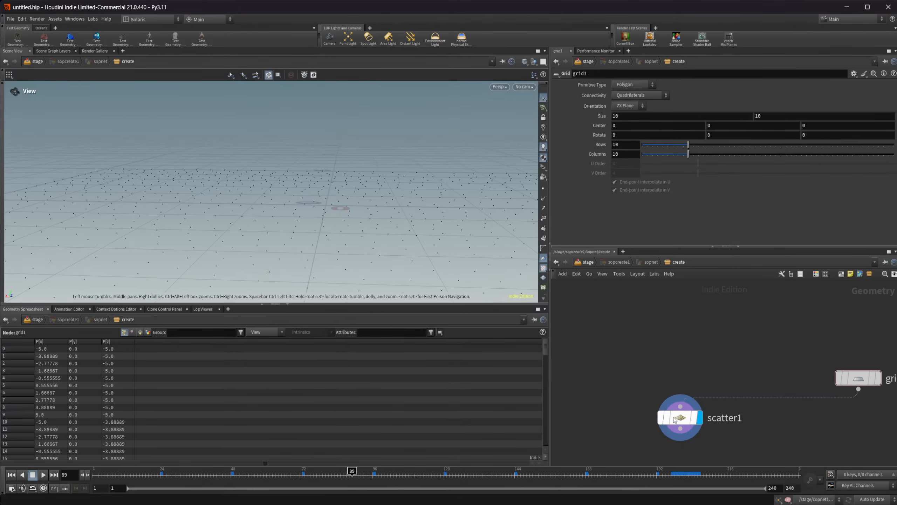
# Add an Attribute Paint node and insert it on the wire between grid1 and scatter1.
pyautogui.click(675, 420)
pyautogui.moveTo(797, 369); pyautogui.dragTo(680, 351, button='middle')
pyautogui.press('Tab')
pyautogui.write('att')
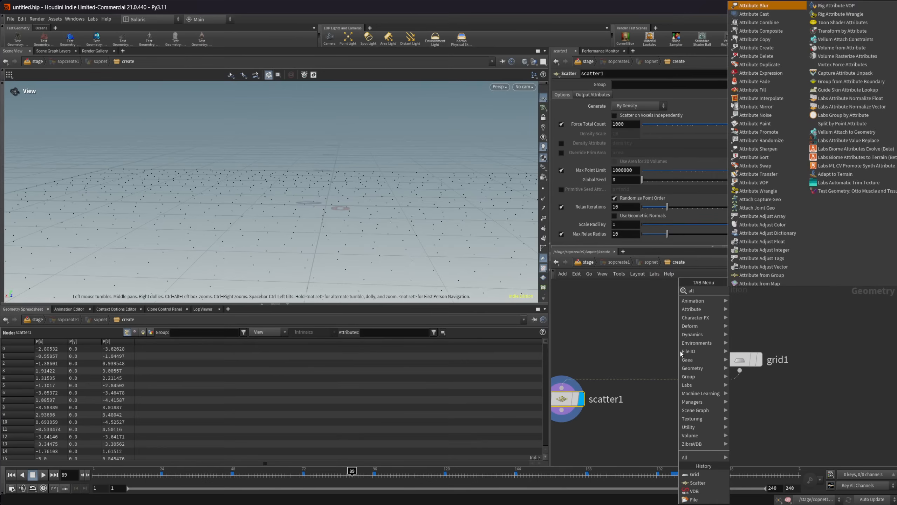
pyautogui.write('noise')
pyautogui.press('Return')
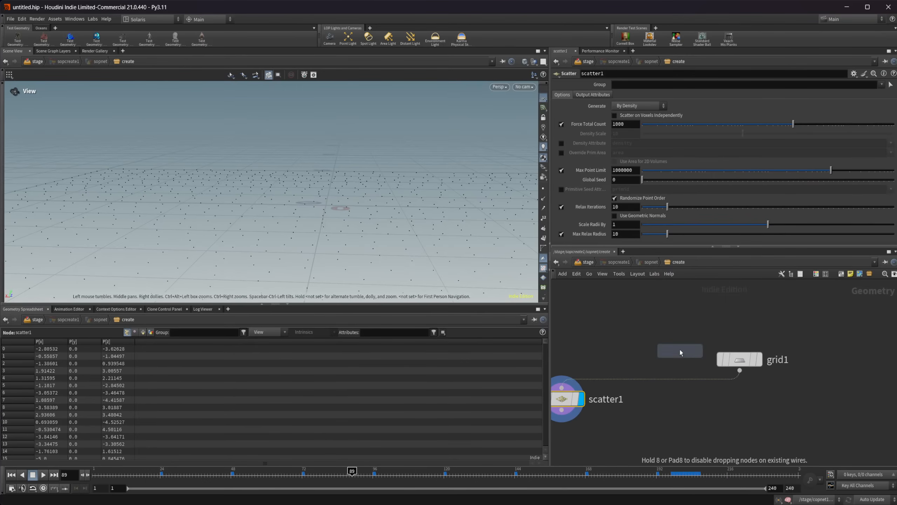
pyautogui.click(668, 340)
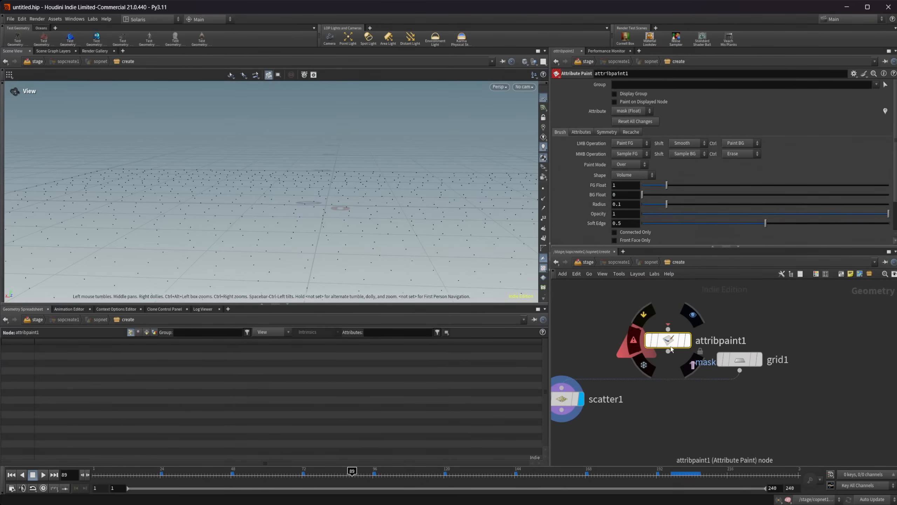
pyautogui.moveTo(676, 342); pyautogui.dragTo(703, 376)
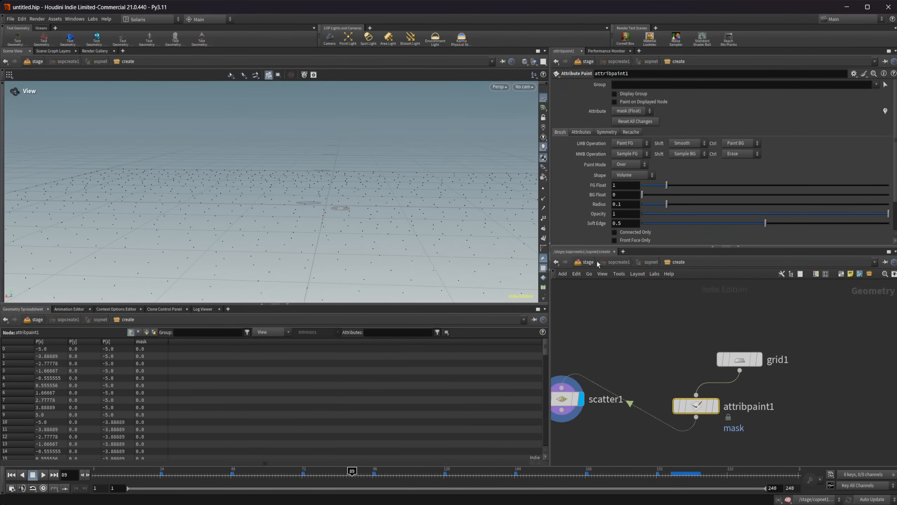
# Return to copnet1 through the stage level and examine the ramp-driven density of shapescatter1's stamps up close.
pyautogui.click(588, 263)
pyautogui.doubleClick(703, 354)
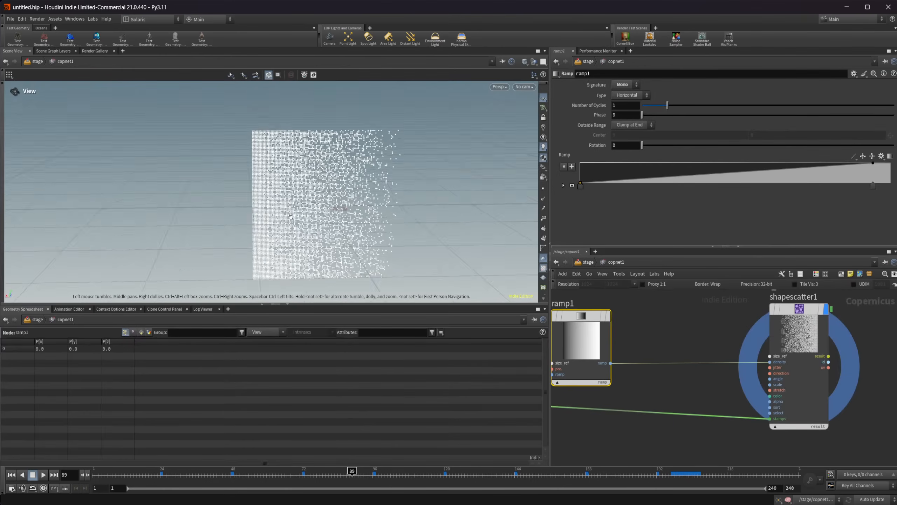
pyautogui.moveTo(375, 226)
pyautogui.mouseDown()
pyautogui.moveTo(413, 231)
pyautogui.moveTo(368, 228)
pyautogui.mouseUp()
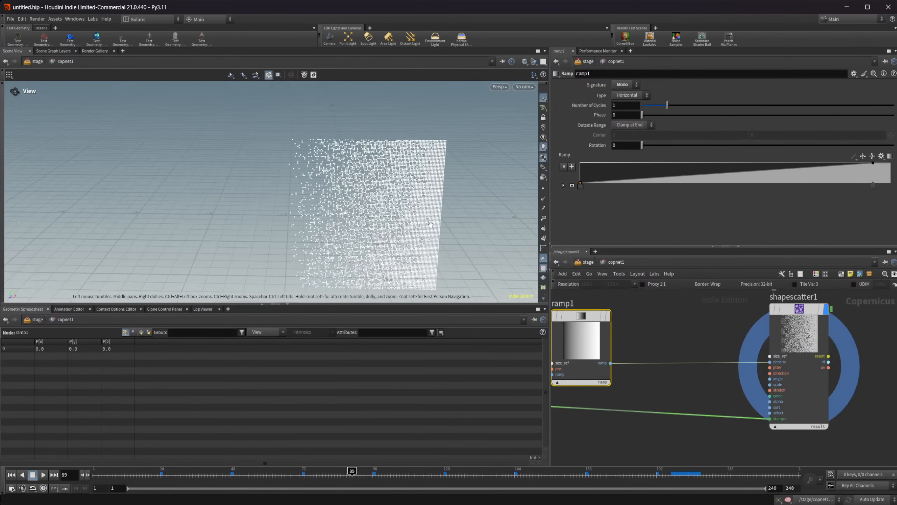
pyautogui.click(588, 262)
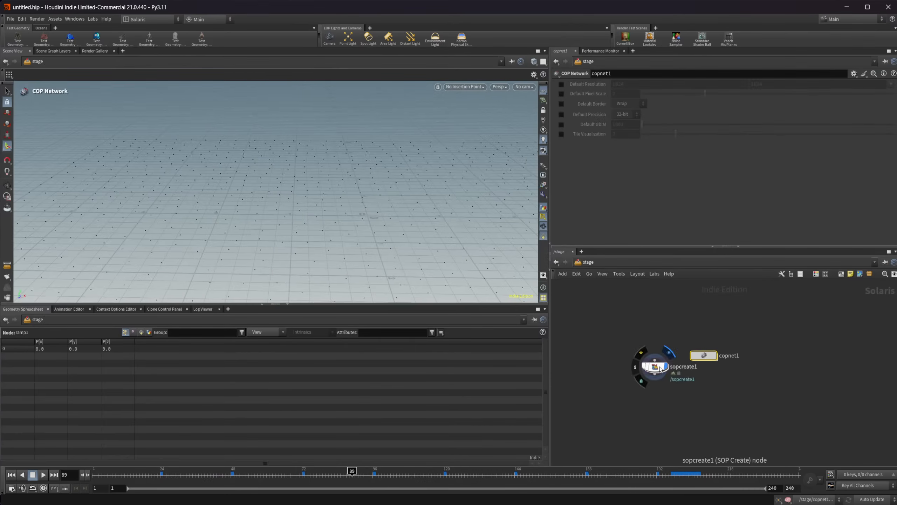
pyautogui.doubleClick(704, 355)
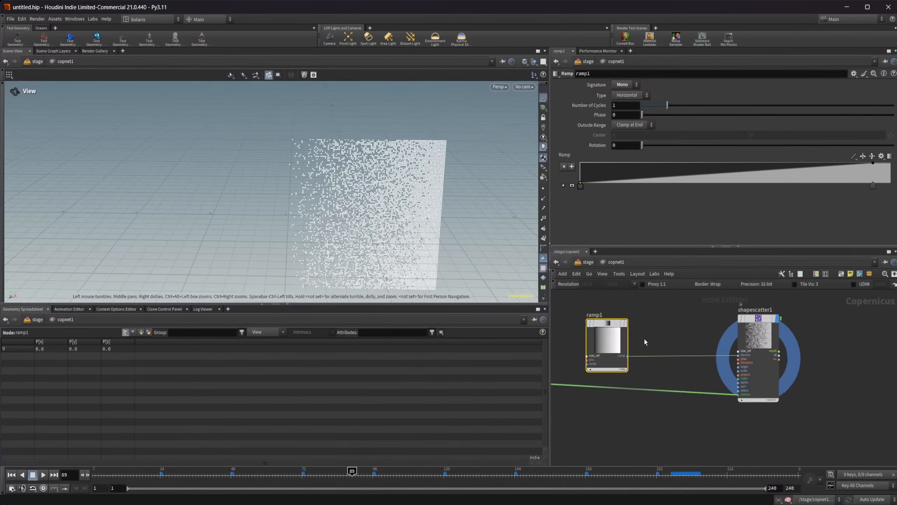
pyautogui.scroll(3, 651, 334)
pyautogui.moveTo(651, 331); pyautogui.dragTo(697, 320, button='middle')
pyautogui.moveTo(424, 209); pyautogui.dragTo(379, 175, button='middle')
pyautogui.scroll(2, 379, 174)
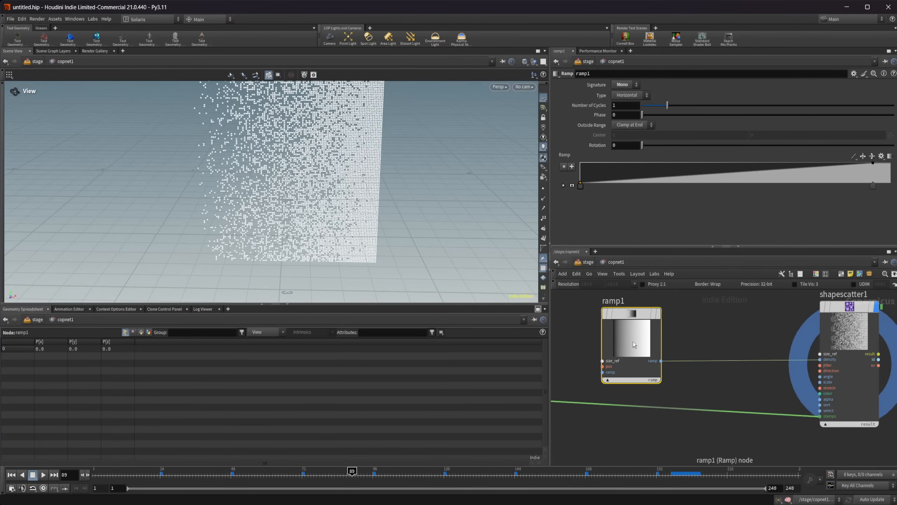
pyautogui.moveTo(580, 185)
pyautogui.mouseDown()
pyautogui.moveTo(807, 185)
pyautogui.moveTo(580, 196)
pyautogui.mouseUp()
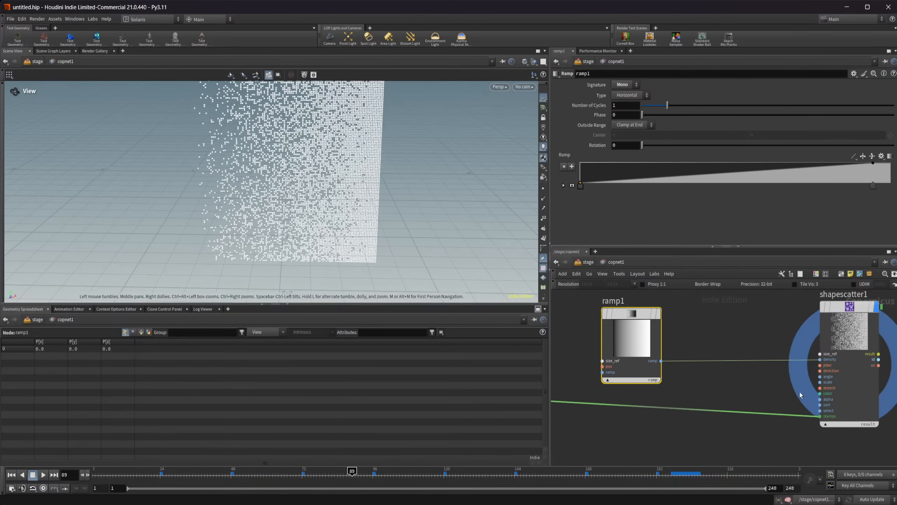
# Rewire ramp1's output from shapescatter1's density input to its scale input, and finally to its angle input.
pyautogui.scroll(-2, 755, 377)
pyautogui.scroll(4, 741, 364)
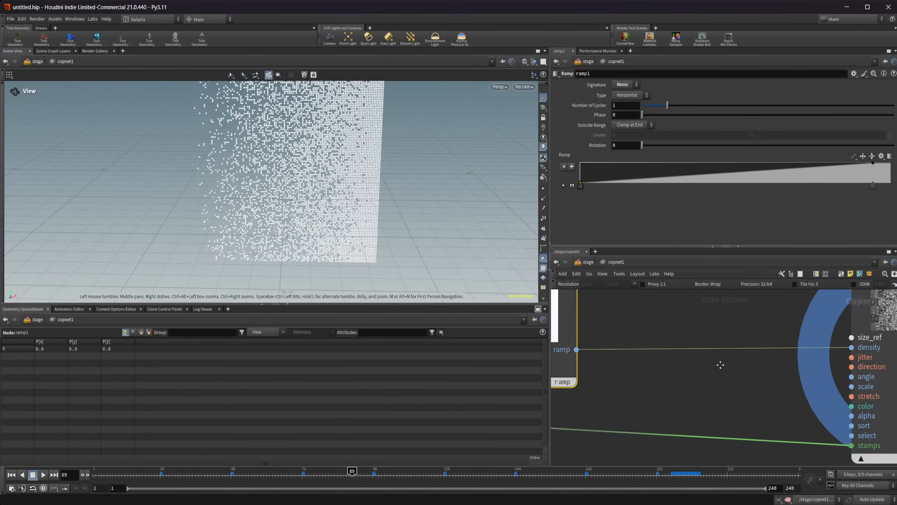
pyautogui.scroll(-1, 737, 357)
pyautogui.moveTo(686, 357); pyautogui.dragTo(776, 380)
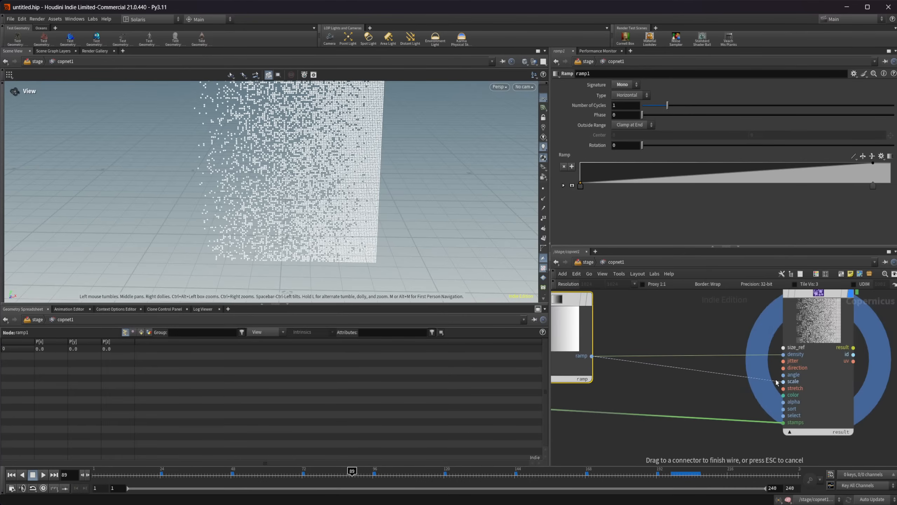
pyautogui.moveTo(760, 415); pyautogui.dragTo(758, 415)
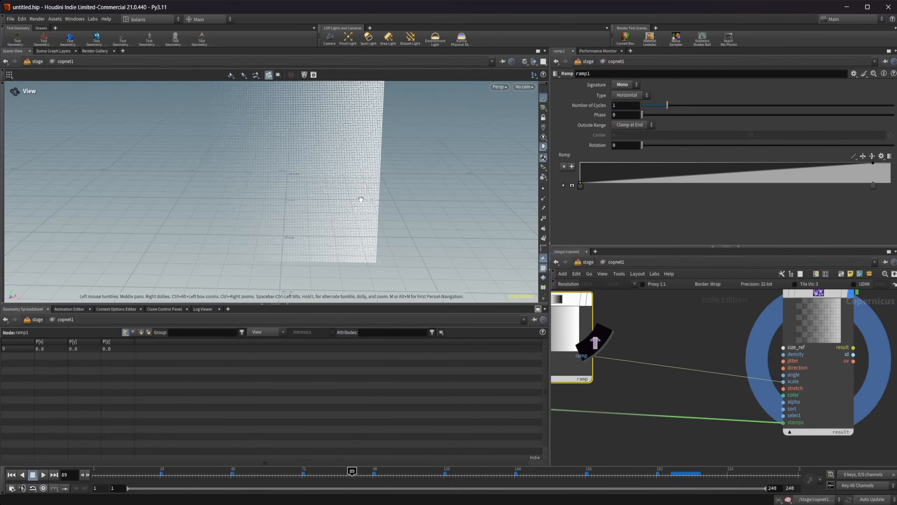
pyautogui.moveTo(340, 172); pyautogui.dragTo(501, 161, button='right')
pyautogui.moveTo(349, 157); pyautogui.dragTo(447, 192, button='middle')
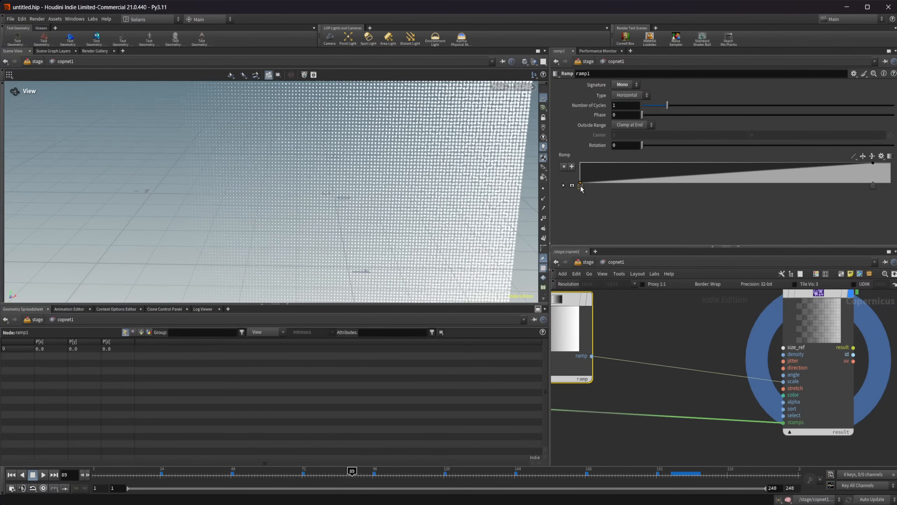
pyautogui.moveTo(581, 188)
pyautogui.mouseDown()
pyautogui.moveTo(715, 187)
pyautogui.moveTo(585, 187)
pyautogui.mouseUp()
pyautogui.moveTo(747, 377); pyautogui.dragTo(765, 380)
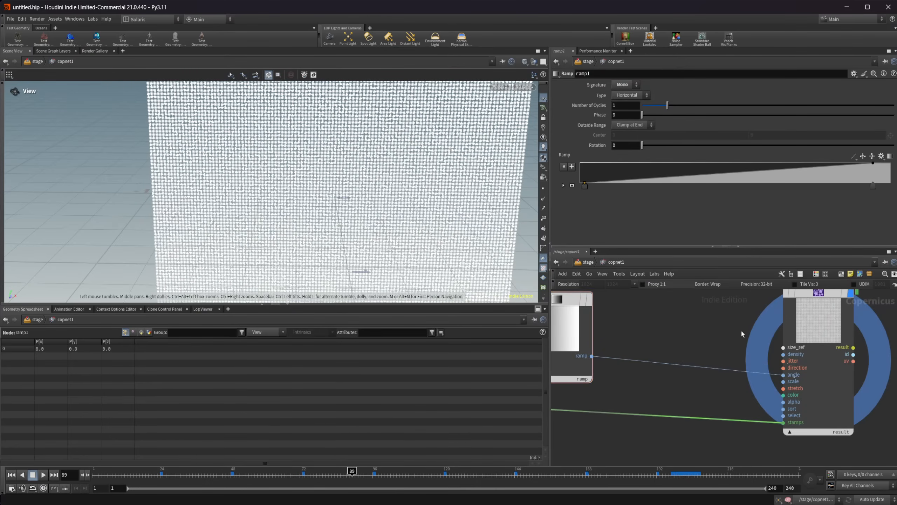
# Set shapescatter1's Stamps to 15 and move ramp1's black key close to the white key.
pyautogui.click(800, 307)
pyautogui.moveTo(702, 103); pyautogui.dragTo(654, 108)
pyautogui.scroll(-1, 398, 198)
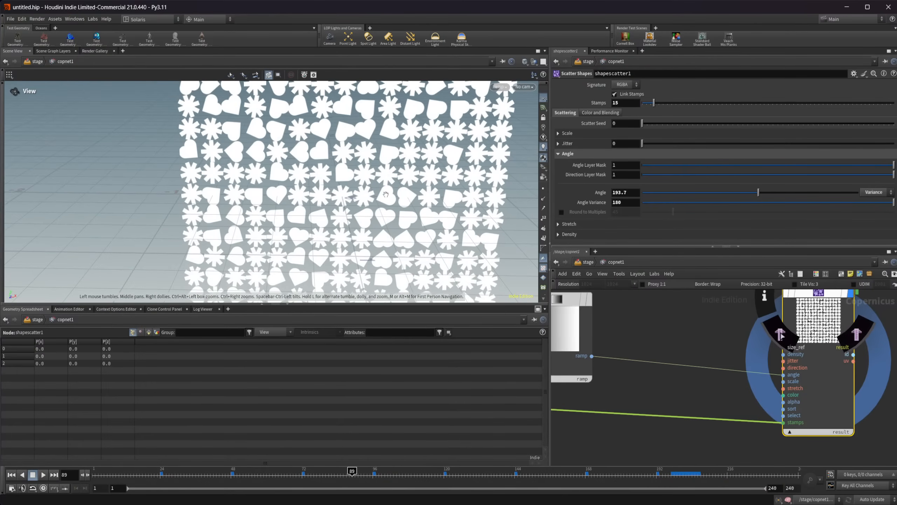
pyautogui.scroll(-3, 423, 210)
pyautogui.click(569, 333)
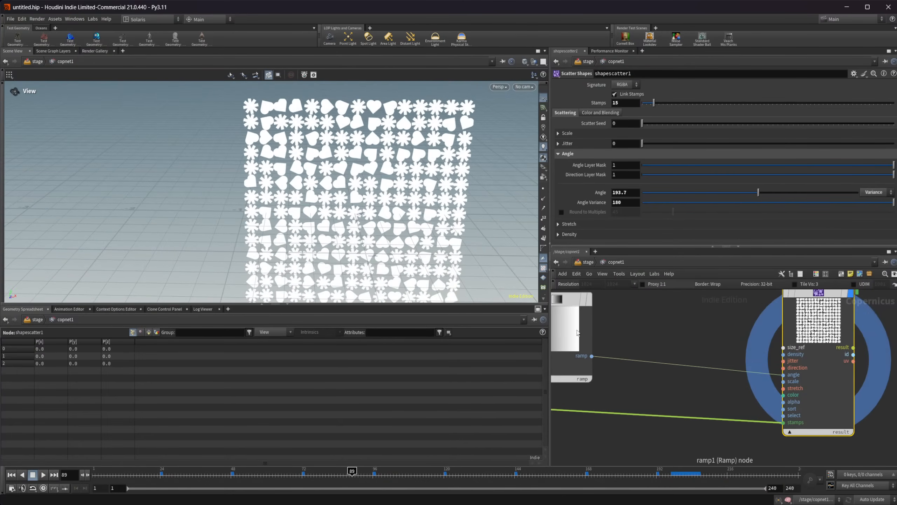
pyautogui.moveTo(587, 189); pyautogui.dragTo(835, 196)
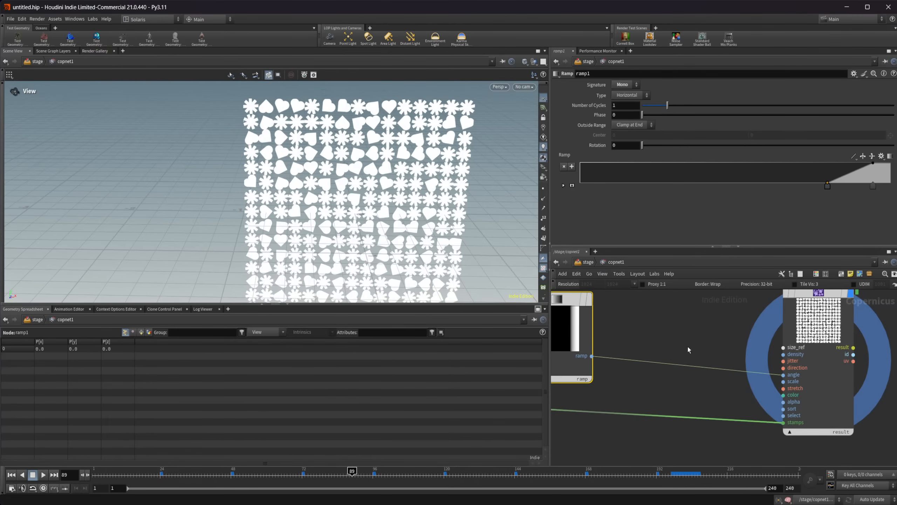
# Disconnect sdftomono4, the heart shape, from cablepack1.
pyautogui.moveTo(687, 346); pyautogui.dragTo(865, 344, button='middle')
pyautogui.click(605, 367)
pyautogui.scroll(-3, 657, 332)
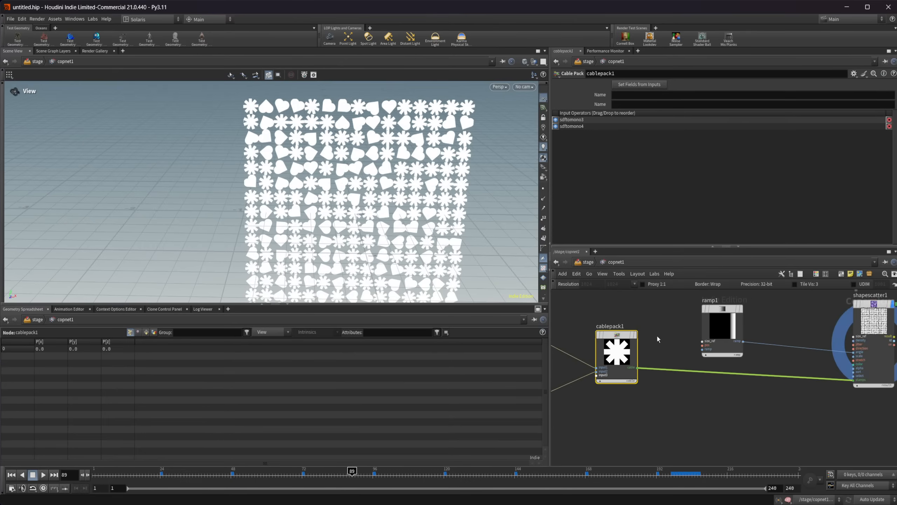
pyautogui.moveTo(657, 335); pyautogui.dragTo(715, 328, button='middle')
pyautogui.click(703, 341)
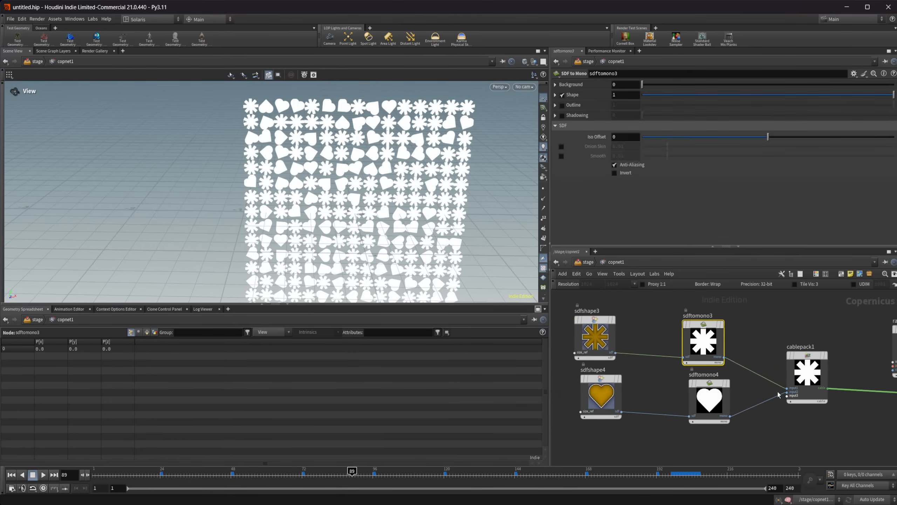
pyautogui.press('y')
pyautogui.moveTo(753, 394); pyautogui.dragTo(750, 417)
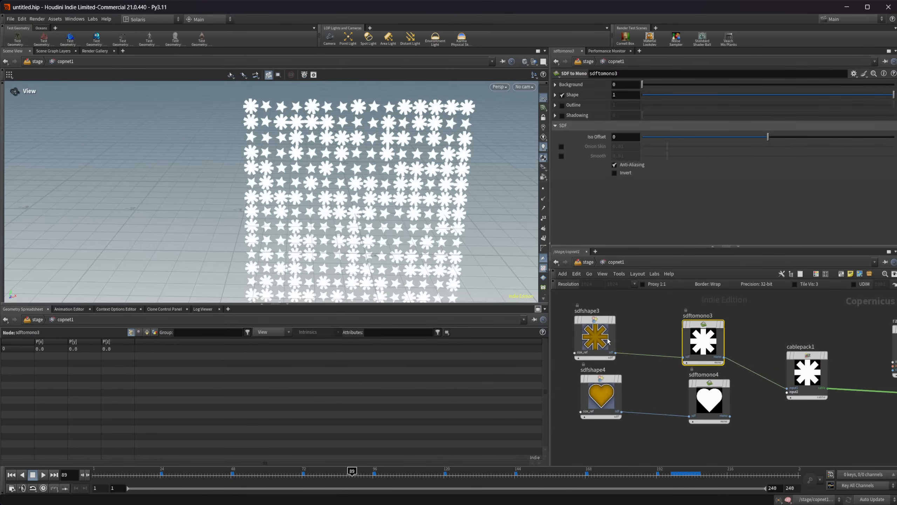
# Change sdfshape3's Shape Class to Compound and its Compound Shapes to Arrow.
pyautogui.click(604, 340)
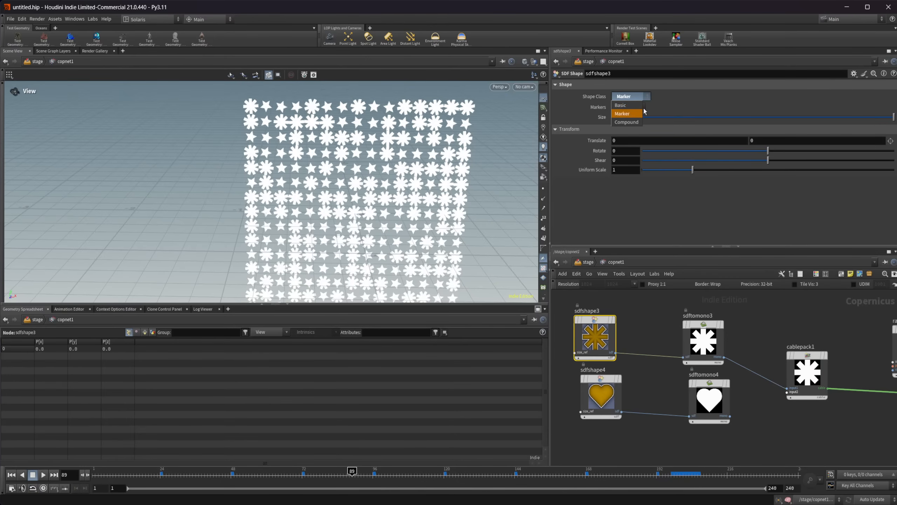
pyautogui.click(637, 107)
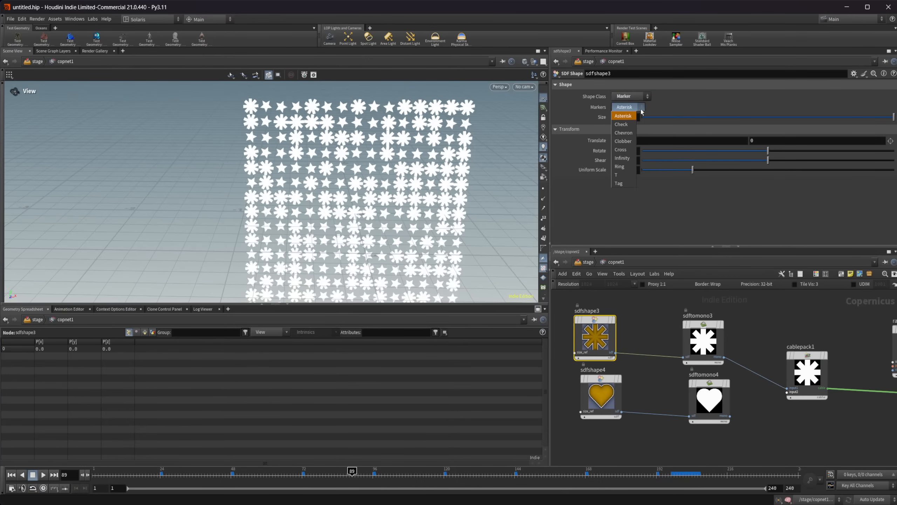
pyautogui.click(638, 99)
pyautogui.click(633, 97)
pyautogui.click(628, 121)
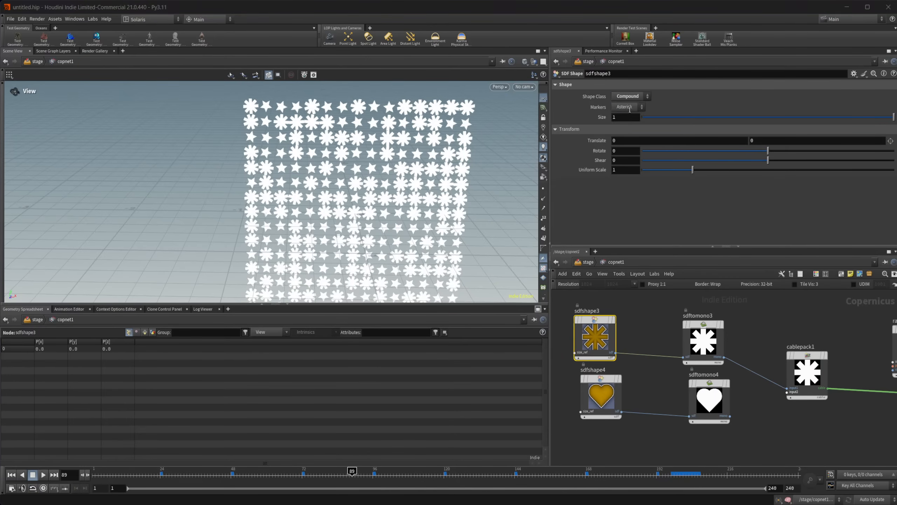
pyautogui.click(630, 109)
pyautogui.click(622, 124)
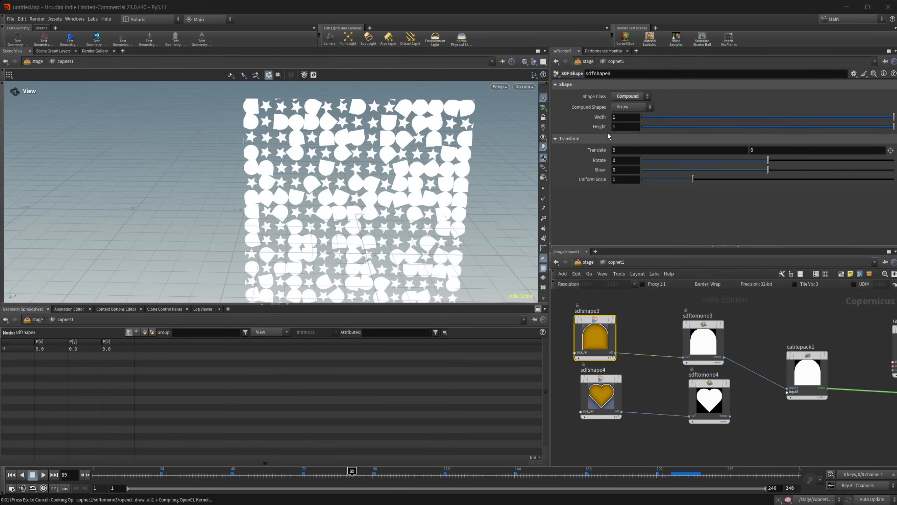
# Examine the node chain between sdftomono3, cablepack1 and shapescatter1.
pyautogui.scroll(-1, 771, 360)
pyautogui.moveTo(772, 361); pyautogui.dragTo(618, 345, button='middle')
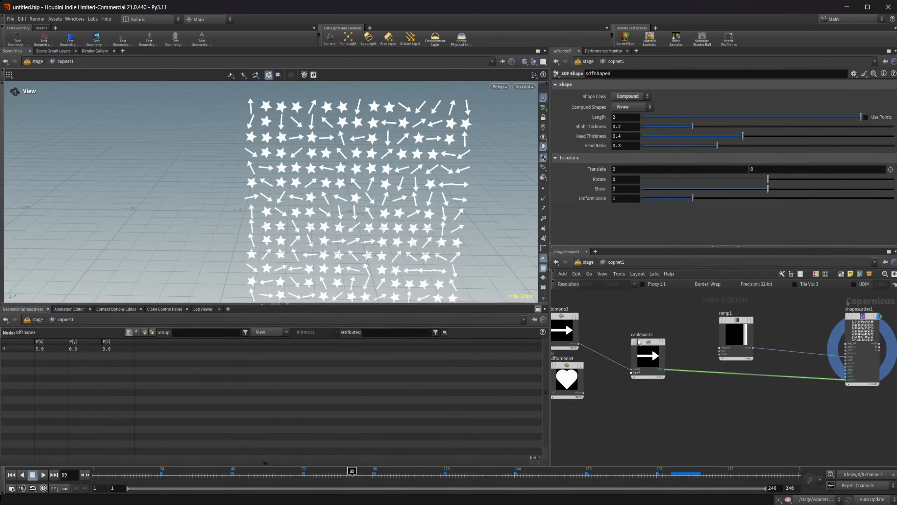
pyautogui.scroll(-1, 738, 403)
pyautogui.moveTo(744, 406); pyautogui.dragTo(667, 419, button='middle')
pyautogui.scroll(5, 719, 384)
pyautogui.moveTo(749, 374); pyautogui.dragTo(880, 374, button='middle')
pyautogui.scroll(-3, 879, 374)
pyautogui.moveTo(588, 331); pyautogui.dragTo(648, 332, button='middle')
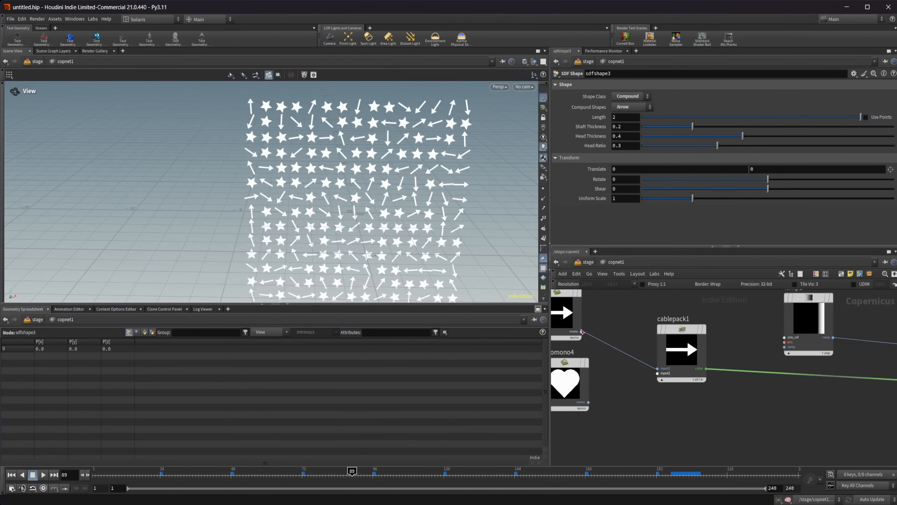
# Add a Mono to RGB node below cablepack1.
pyautogui.moveTo(582, 332)
pyautogui.mouseDown()
pyautogui.moveTo(784, 342)
pyautogui.moveTo(732, 359)
pyautogui.mouseUp()
pyautogui.press('y')
pyautogui.press('Tab')
pyautogui.write('rgb to')
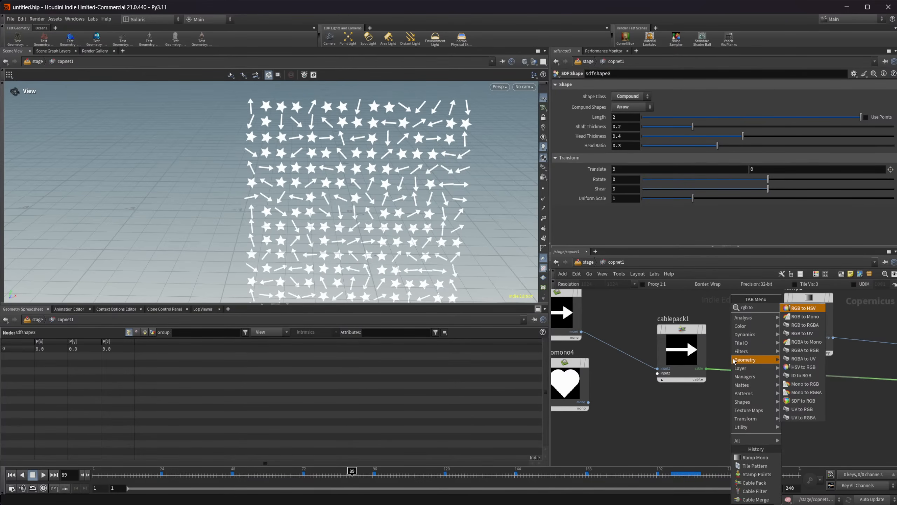
pyautogui.press('BackSpace')
pyautogui.press('BackSpace')
pyautogui.press('BackSpace')
pyautogui.press('BackSpace')
pyautogui.press('BackSpace')
pyautogui.press('BackSpace')
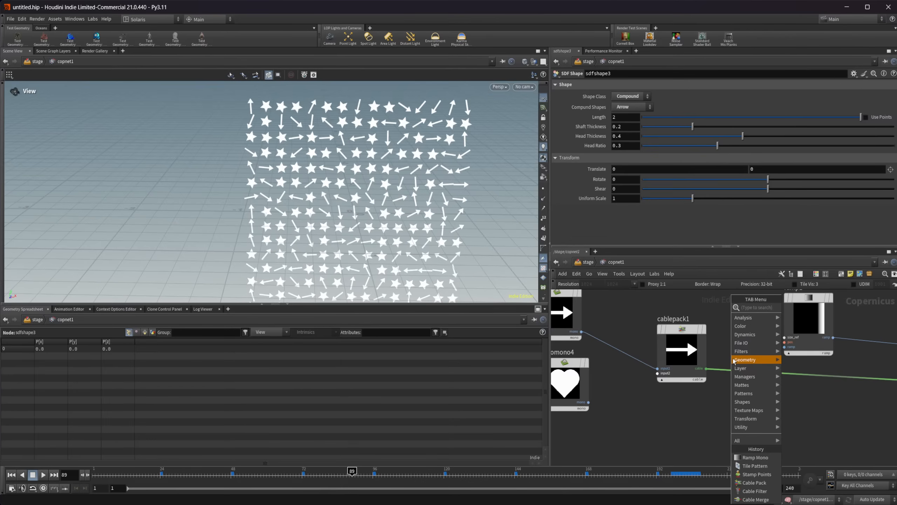
pyautogui.write('m')
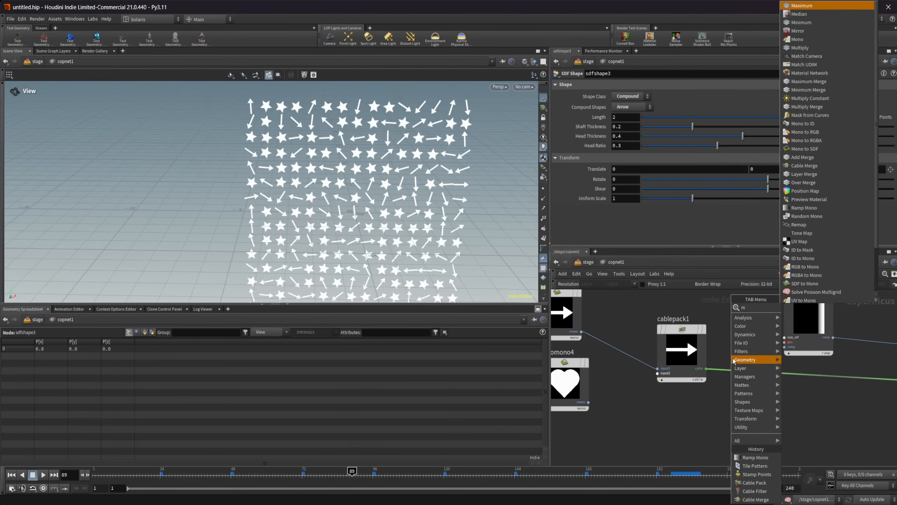
pyautogui.write('ono to r')
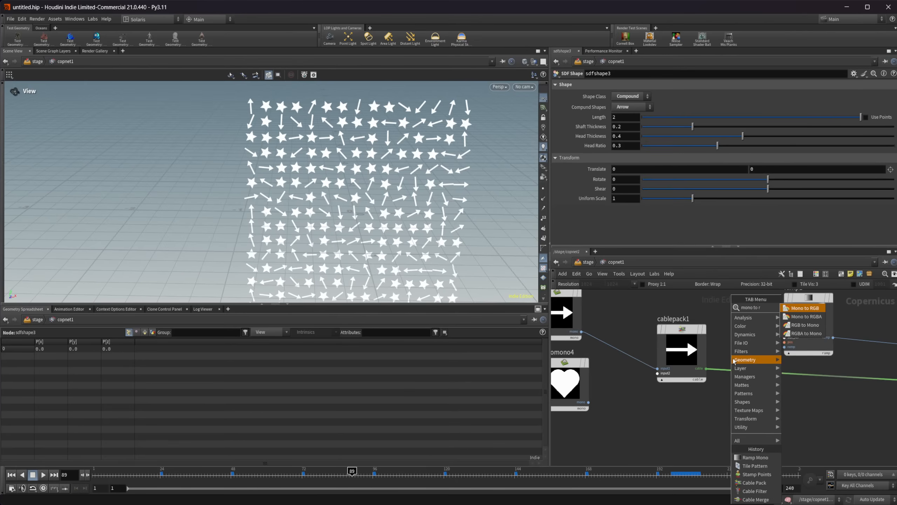
pyautogui.press('Return')
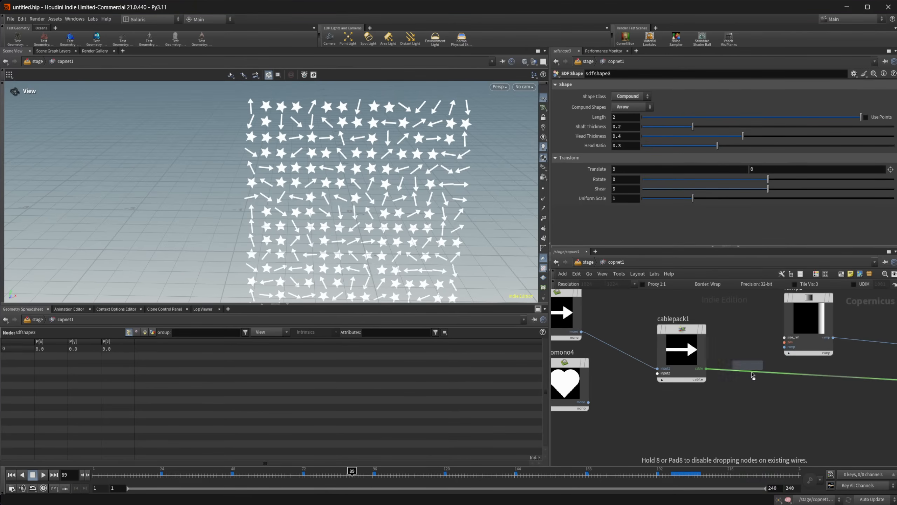
pyautogui.click(753, 375)
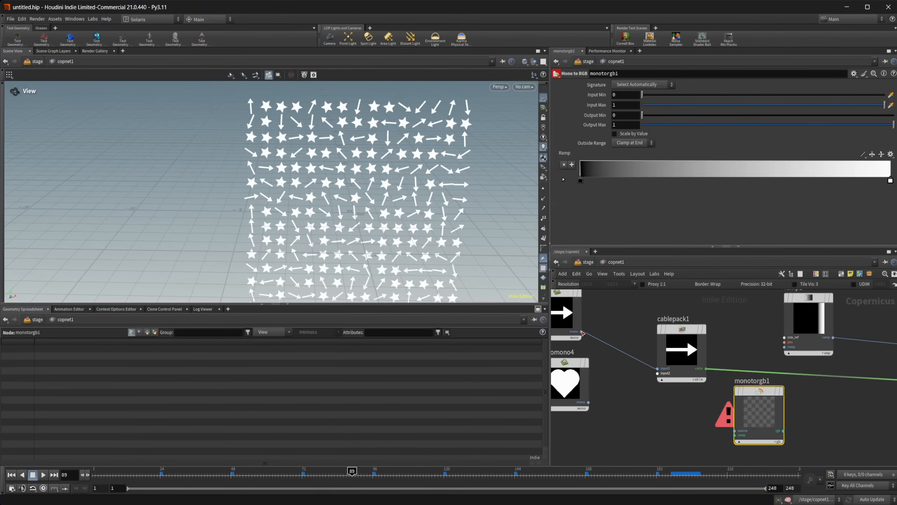
# Connect sdftomono3's output to monotorgb1's source and monotorgb1's rgb output to shapescatter1's stamps input.
pyautogui.moveTo(582, 331); pyautogui.dragTo(750, 435)
pyautogui.moveTo(840, 415); pyautogui.dragTo(757, 415, button='middle')
pyautogui.moveTo(701, 431); pyautogui.dragTo(881, 384)
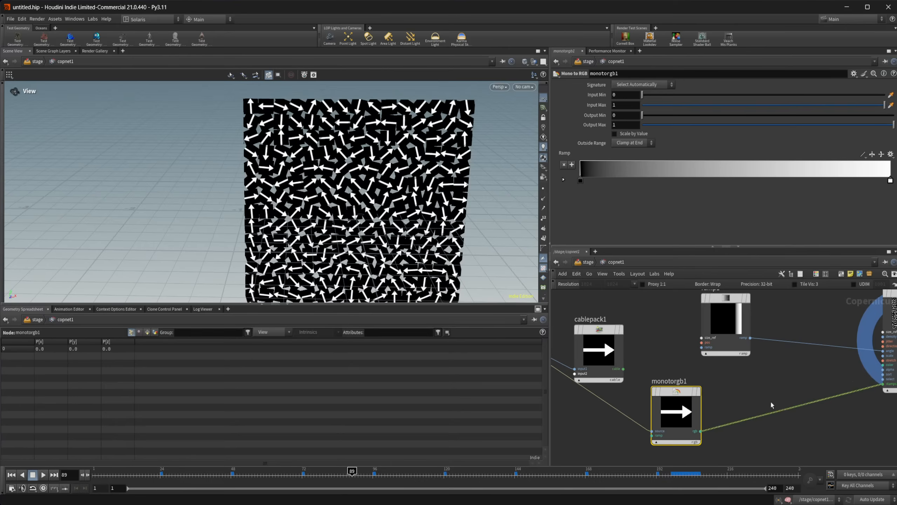
# Disconnect monotorgb1 from shapescatter1's stamps input.
pyautogui.moveTo(761, 411); pyautogui.dragTo(680, 404, button='middle')
pyautogui.scroll(4, 790, 399)
pyautogui.moveTo(703, 378)
pyautogui.mouseDown()
pyautogui.moveTo(692, 395)
pyautogui.moveTo(698, 422)
pyautogui.mouseUp()
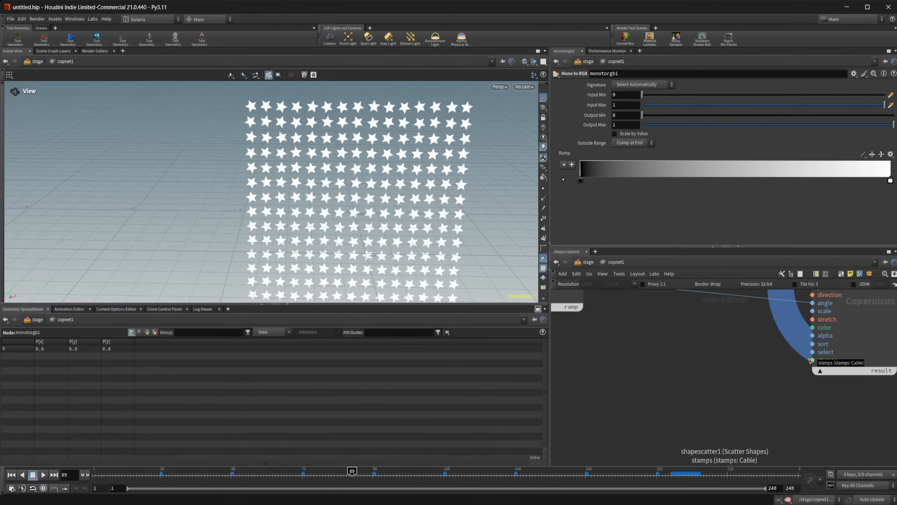
# Connect cablepack1's cable output to shapescatter1's stamps input and move cablepack1 slightly away from monotorgb1.
pyautogui.moveTo(608, 362); pyautogui.dragTo(801, 384, button='middle')
pyautogui.scroll(-4, 783, 385)
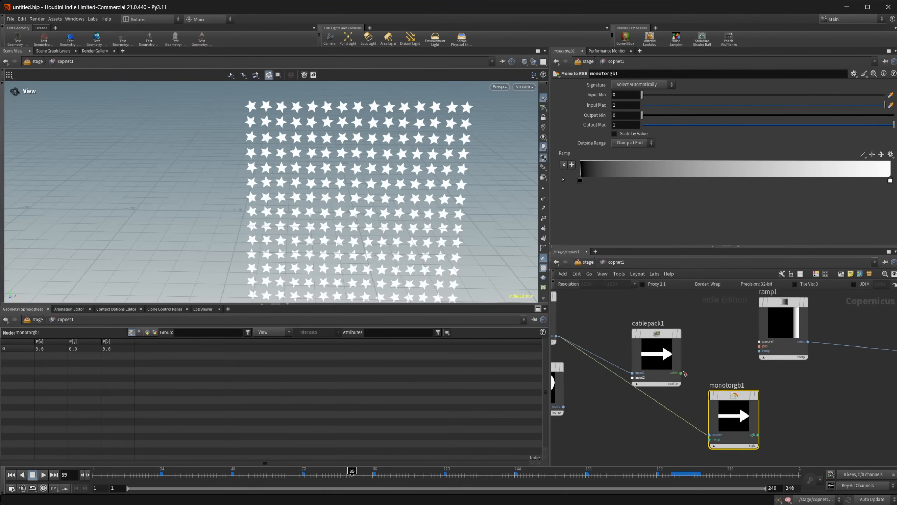
pyautogui.moveTo(713, 369); pyautogui.dragTo(689, 367, button='middle')
pyautogui.moveTo(657, 369); pyautogui.dragTo(715, 377)
pyautogui.moveTo(636, 354); pyautogui.dragTo(667, 331)
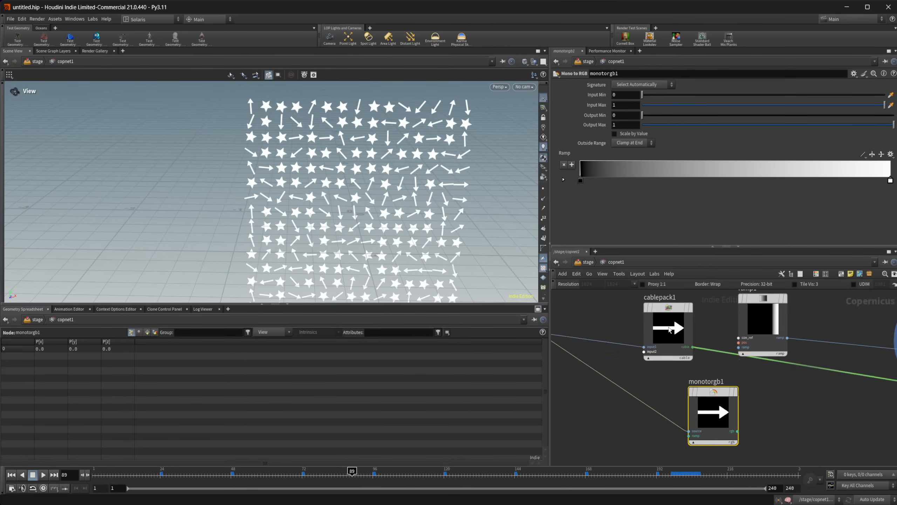
# Connect sdftomono3's mono output to cablepack1's second input as well.
pyautogui.moveTo(799, 399); pyautogui.dragTo(844, 383, button='middle')
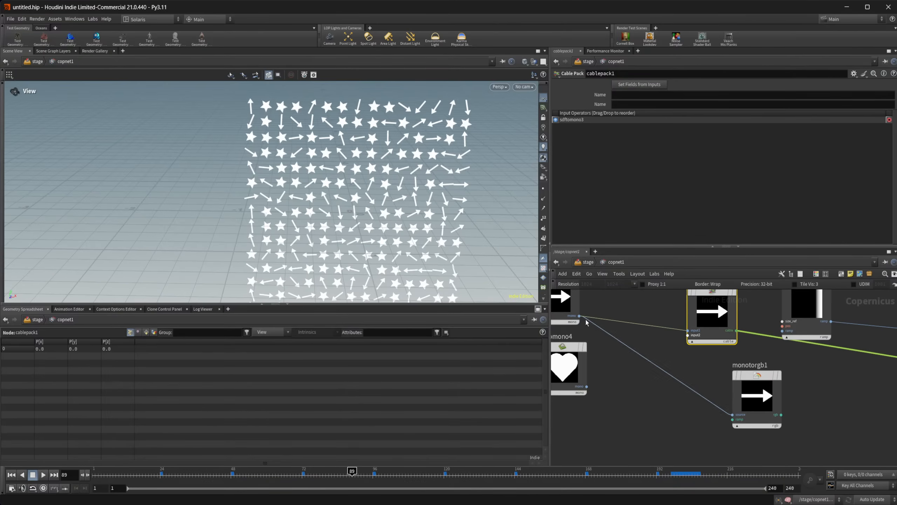
pyautogui.moveTo(579, 316); pyautogui.dragTo(688, 335)
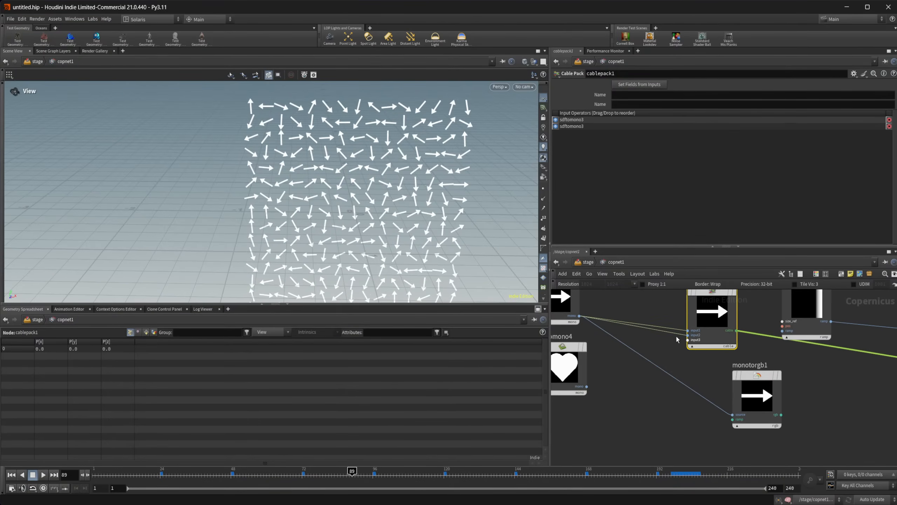
pyautogui.moveTo(841, 372); pyautogui.dragTo(616, 410, button='middle')
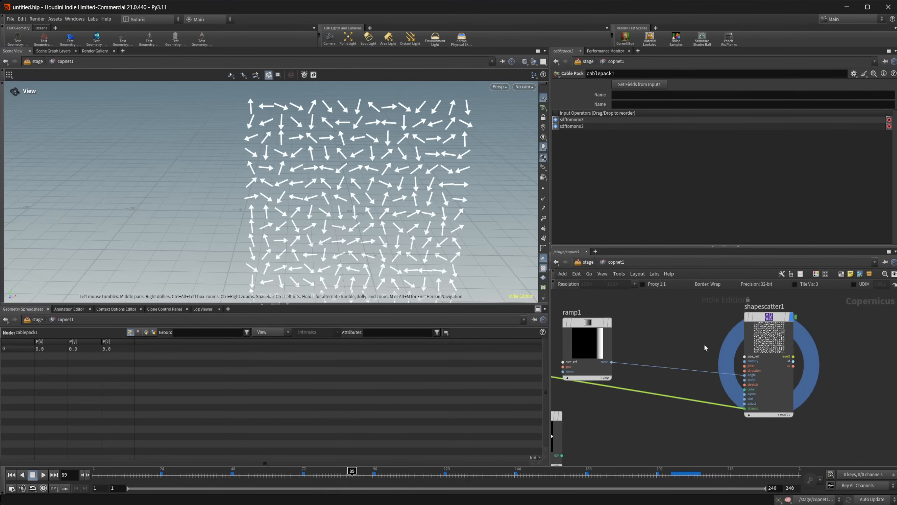
pyautogui.moveTo(645, 349); pyautogui.dragTo(777, 354, button='middle')
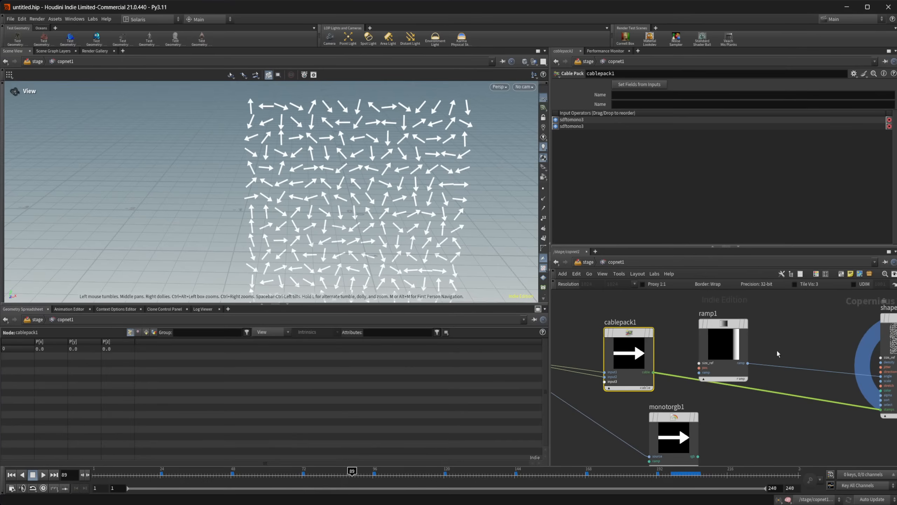
# Move ramp1 closer to shapescatter1 and cut the wire running into cablepack1's second input.
pyautogui.moveTo(728, 343); pyautogui.dragTo(772, 338)
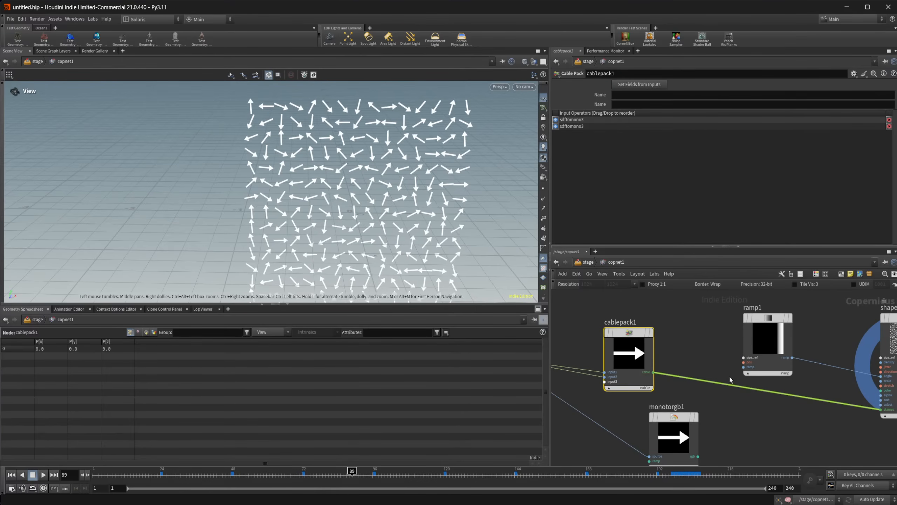
pyautogui.click(697, 366)
pyautogui.moveTo(673, 379)
pyautogui.mouseDown(button='middle')
pyautogui.moveTo(783, 380)
pyautogui.moveTo(680, 381)
pyautogui.mouseUp(button='middle')
pyautogui.scroll(-3, 680, 380)
pyautogui.moveTo(769, 420); pyautogui.dragTo(882, 428, button='middle')
pyautogui.scroll(3, 767, 399)
pyautogui.moveTo(604, 401); pyautogui.dragTo(667, 410, button='middle')
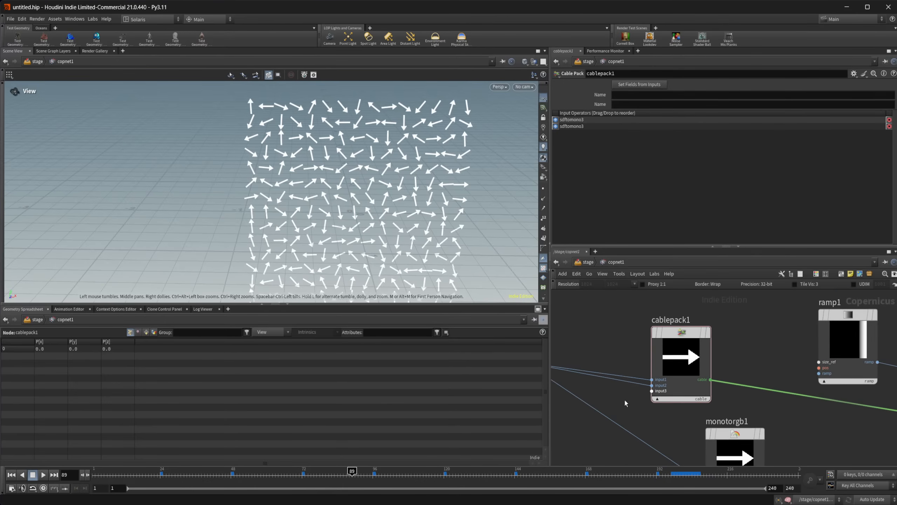
pyautogui.press('y')
pyautogui.moveTo(632, 396); pyautogui.dragTo(647, 382)
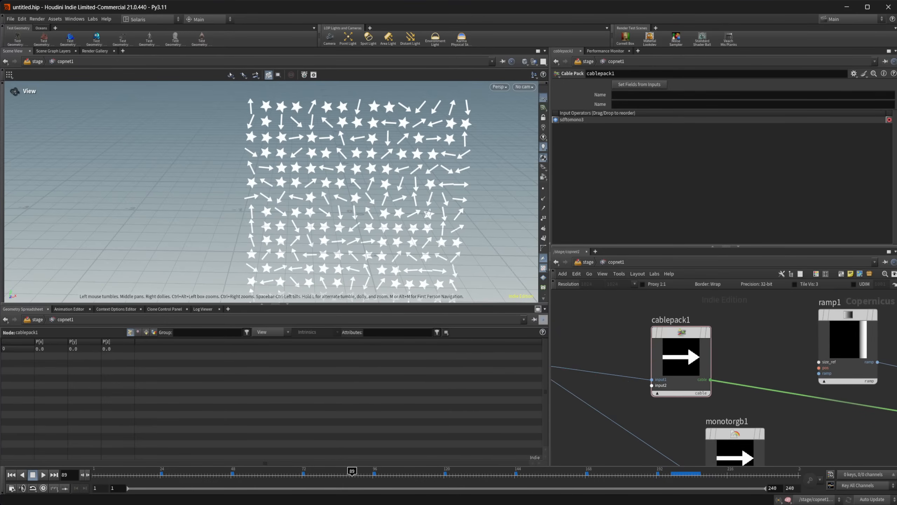
# Check cablepack1's input list and its link to shapescatter1's stamps, then reconnect sdftomono3 to cablepack1's second input.
pyautogui.click(678, 348)
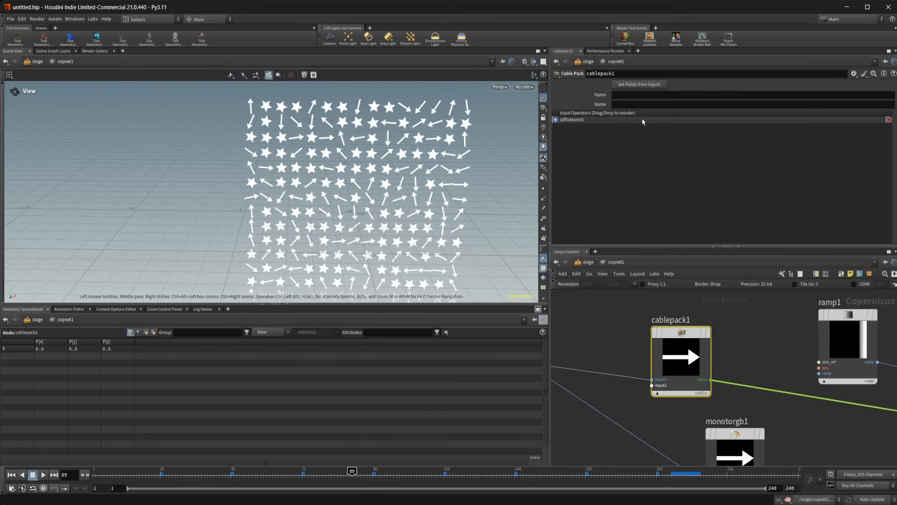
pyautogui.moveTo(795, 418); pyautogui.dragTo(640, 376, button='middle')
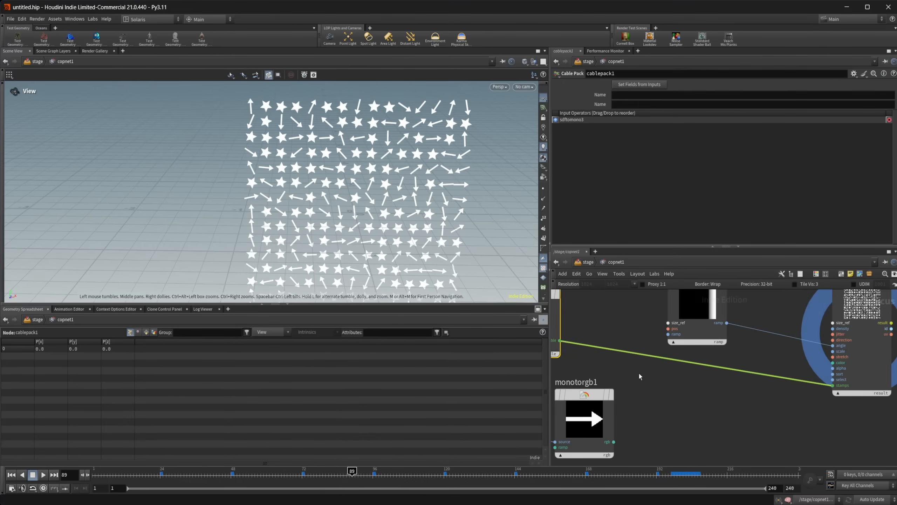
pyautogui.scroll(2, 790, 400)
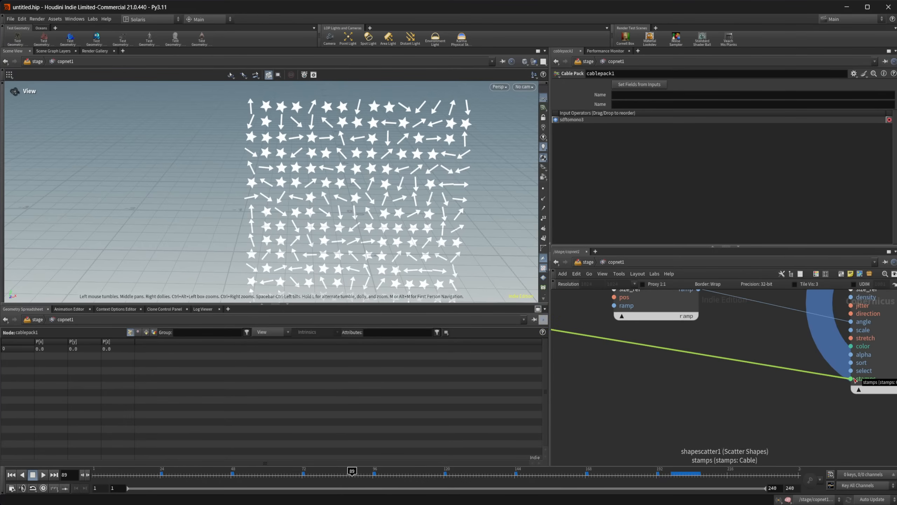
pyautogui.moveTo(607, 377); pyautogui.dragTo(802, 386, button='middle')
pyautogui.scroll(-2, 804, 388)
pyautogui.moveTo(679, 371); pyautogui.dragTo(802, 385, button='middle')
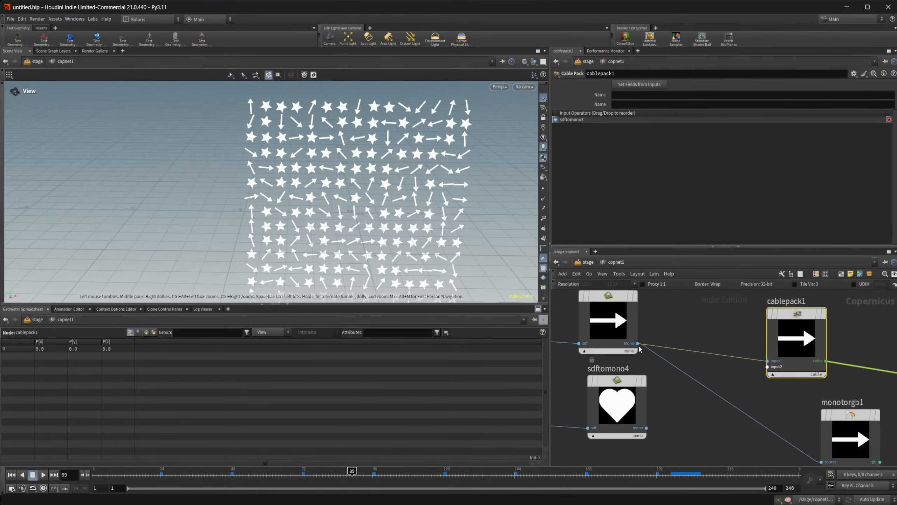
pyautogui.moveTo(637, 343); pyautogui.dragTo(768, 367)
# Stretch ramp1's gradient over its full width by moving its two points to the opposite ends of the ramp.
pyautogui.moveTo(864, 387); pyautogui.dragTo(638, 378, button='middle')
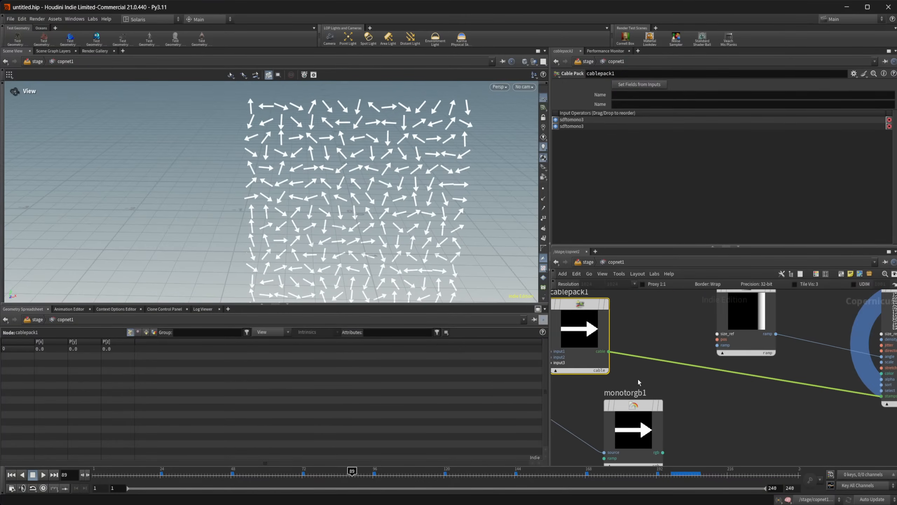
pyautogui.moveTo(651, 331); pyautogui.dragTo(575, 344, button='middle')
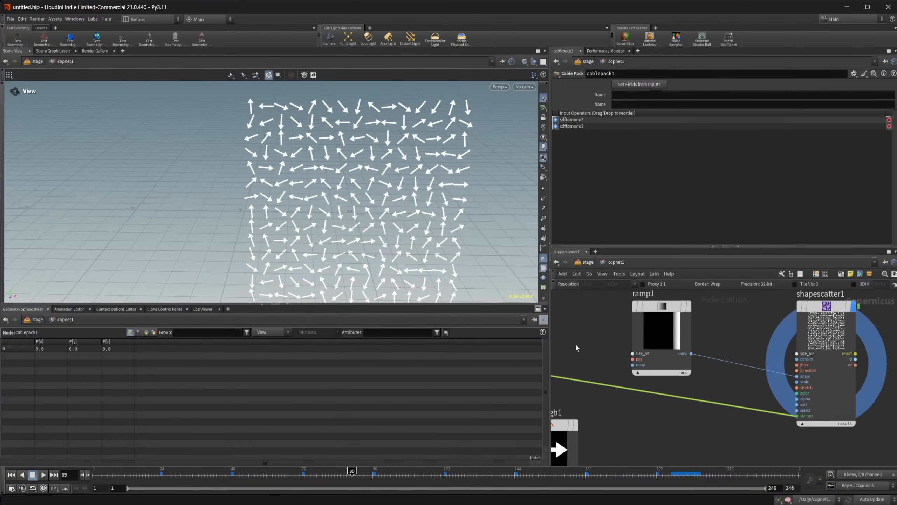
pyautogui.click(671, 341)
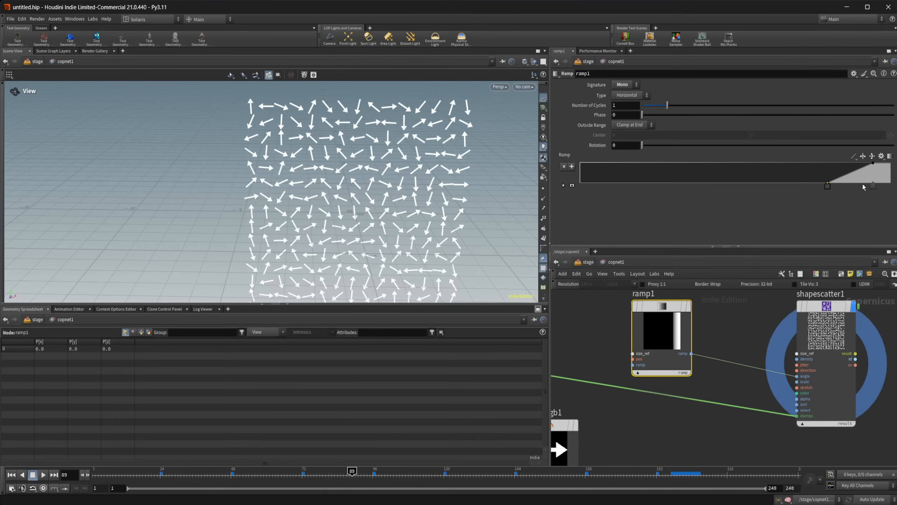
pyautogui.moveTo(873, 185); pyautogui.dragTo(889, 185)
pyautogui.moveTo(827, 185); pyautogui.dragTo(672, 185)
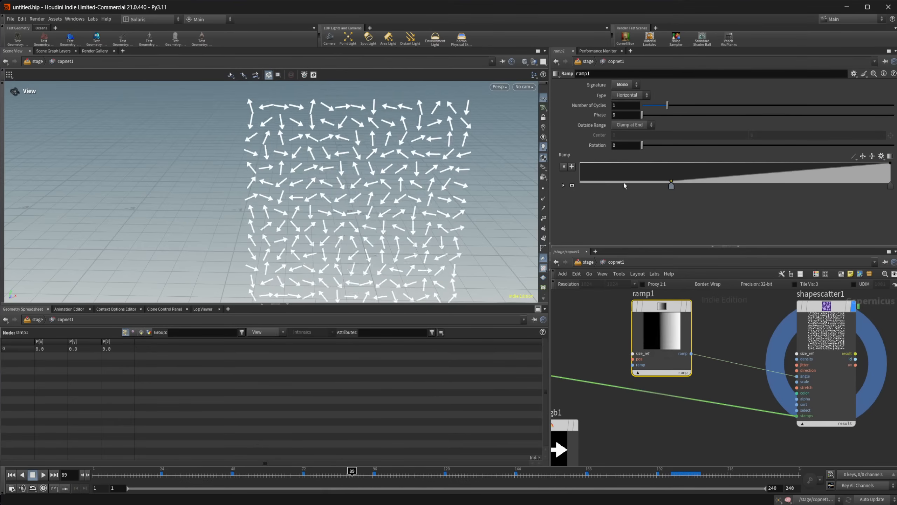
pyautogui.moveTo(748, 337); pyautogui.dragTo(716, 341, button='middle')
# Set shapescatter1's angle mode to Uniform with an angle of 58.7, and keep ramp1's first point at the ramp's start.
pyautogui.click(812, 337)
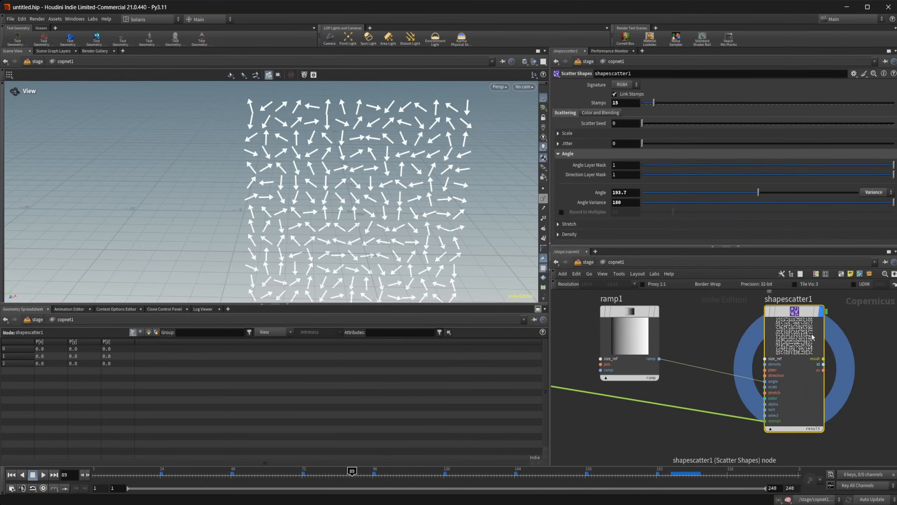
pyautogui.click(873, 192)
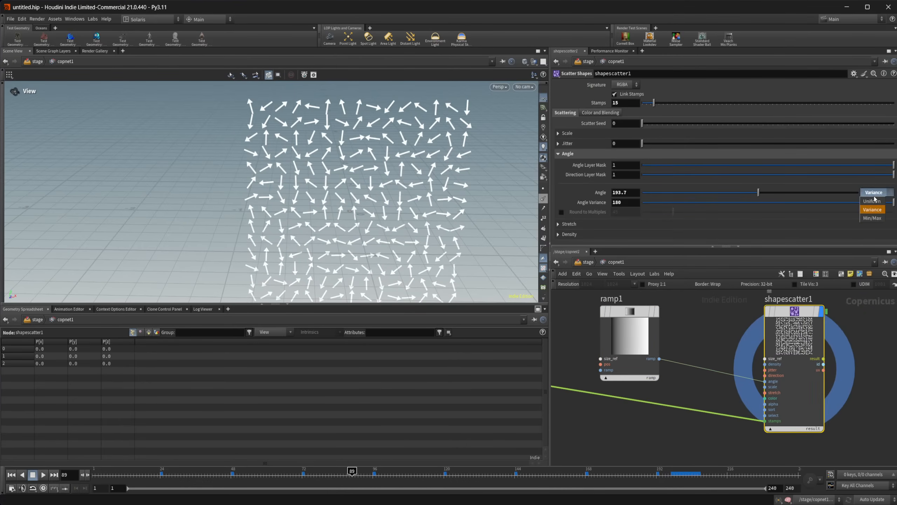
pyautogui.click(872, 201)
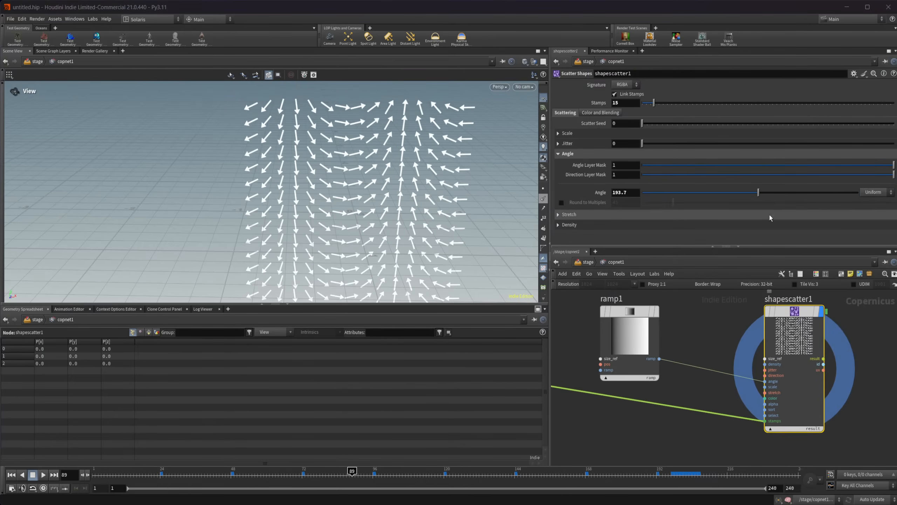
pyautogui.moveTo(758, 193); pyautogui.dragTo(677, 193)
pyautogui.click(869, 194)
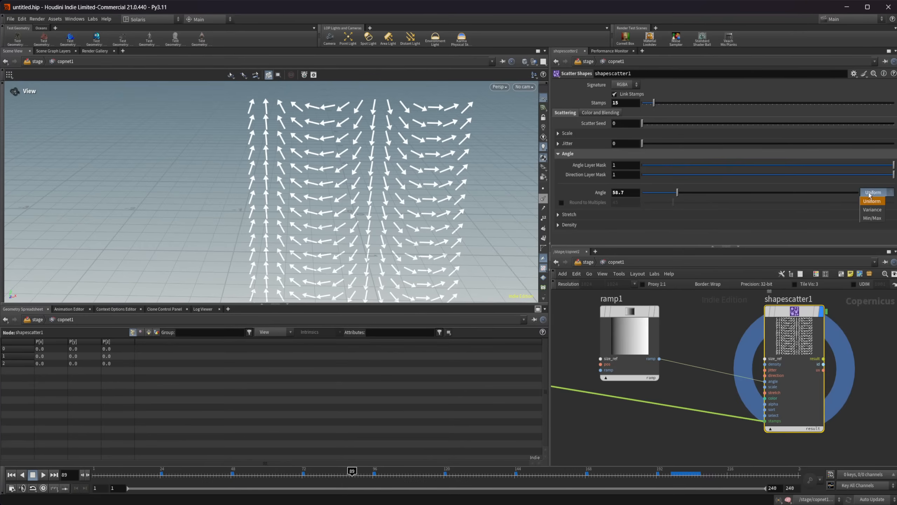
pyautogui.click(660, 191)
pyautogui.click(628, 349)
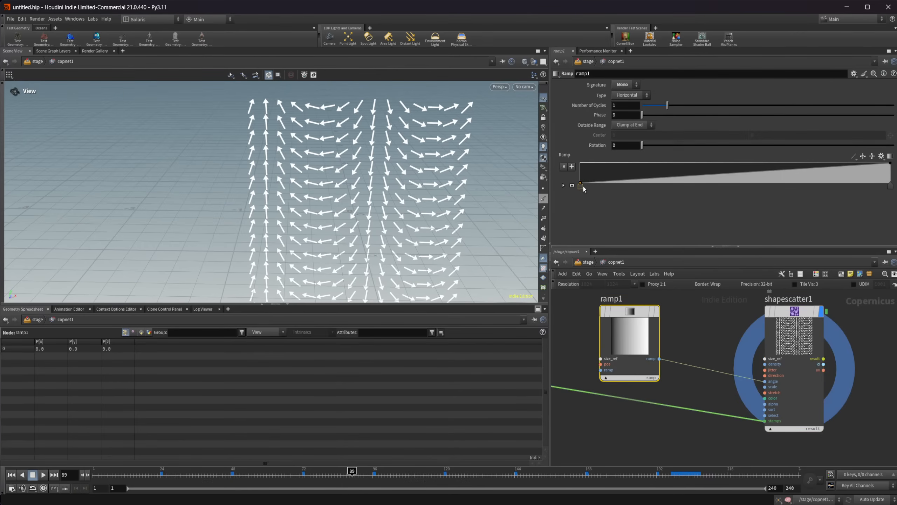
pyautogui.moveTo(583, 186)
pyautogui.mouseDown()
pyautogui.moveTo(808, 193)
pyautogui.moveTo(577, 187)
pyautogui.mouseUp()
# Connect sdfshape3's sdf output directly to cablepack1's third input.
pyautogui.scroll(-3, 699, 416)
pyautogui.moveTo(698, 416); pyautogui.dragTo(876, 394, button='middle')
pyautogui.moveTo(639, 365); pyautogui.dragTo(789, 365, button='middle')
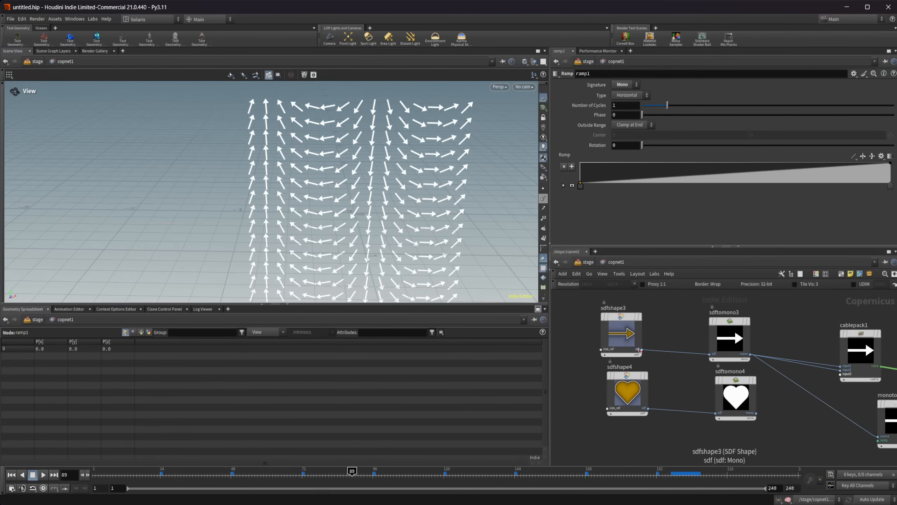
pyautogui.moveTo(641, 349); pyautogui.dragTo(841, 373)
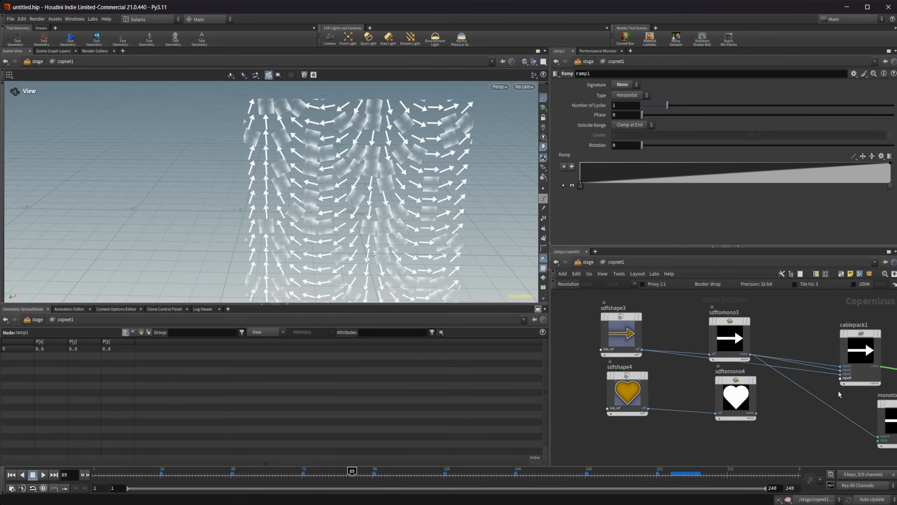
# Cut all wires into cablepack1 and monotorgb1, and connect only sdfshape3's sdf output to cablepack1's first input.
pyautogui.moveTo(838, 390); pyautogui.dragTo(815, 389, button='middle')
pyautogui.moveTo(771, 348); pyautogui.dragTo(781, 398)
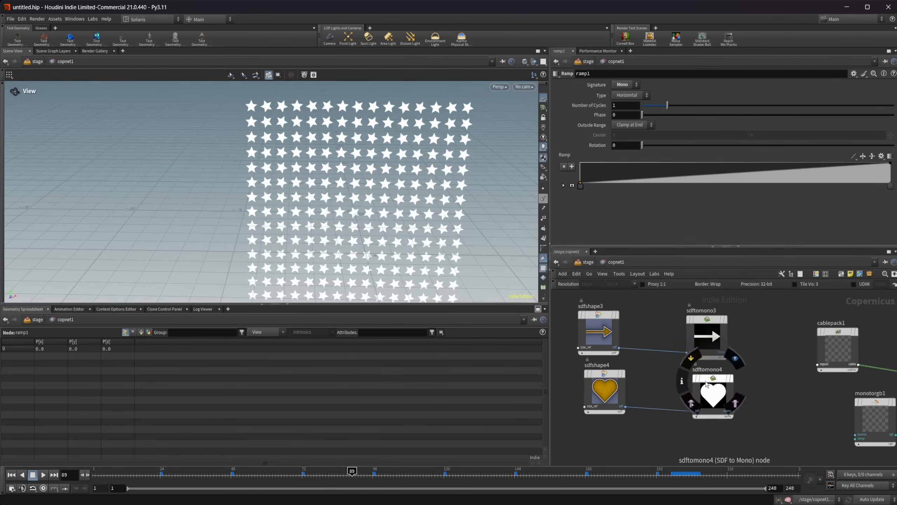
pyautogui.moveTo(619, 348); pyautogui.dragTo(825, 371)
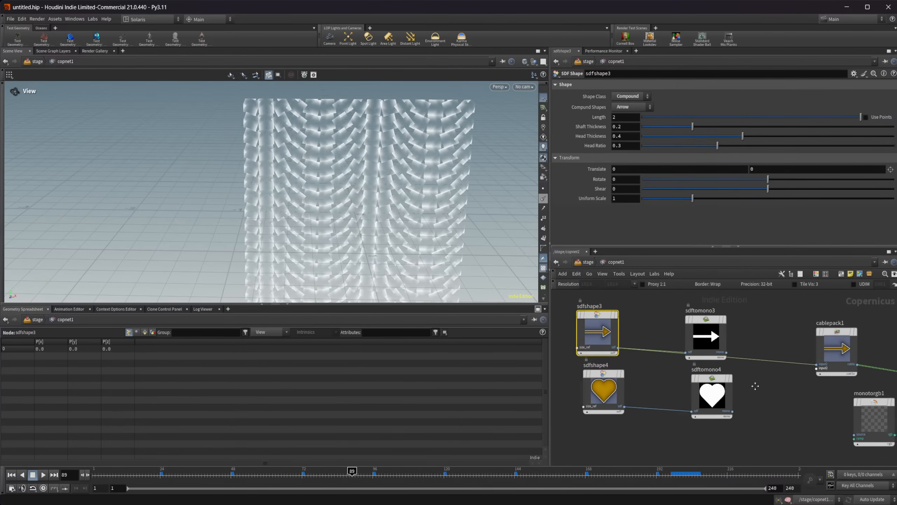
# Replace sdfshape3 with sdftomono3's mono output on cablepack1's first input.
pyautogui.moveTo(742, 368); pyautogui.dragTo(714, 367, button='middle')
pyautogui.moveTo(698, 354); pyautogui.dragTo(789, 366)
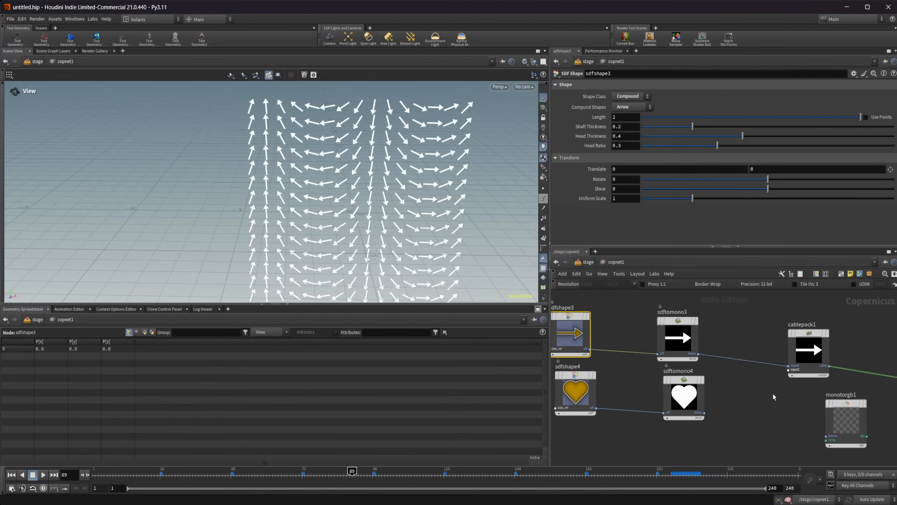
pyautogui.moveTo(772, 393); pyautogui.dragTo(744, 393, button='middle')
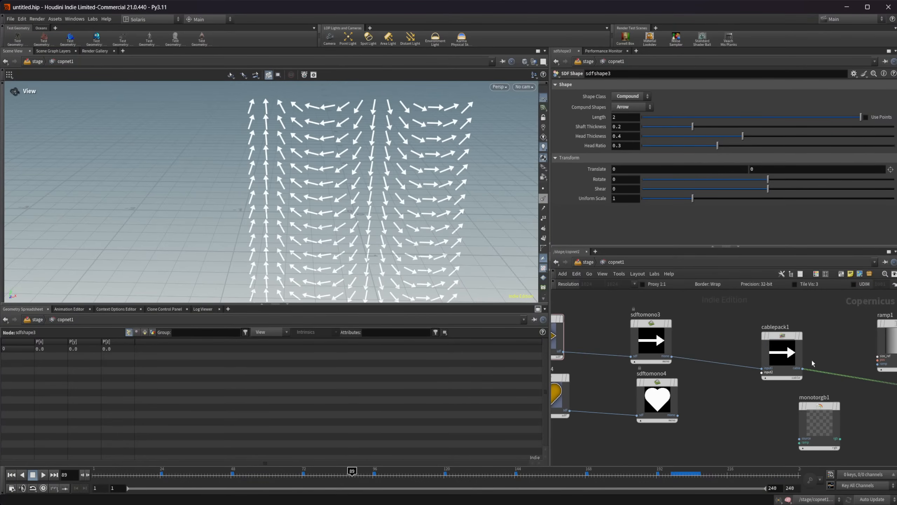
# Add a Cable Unpack node below ramp1 and connect cablepack1's cable output to its input.
pyautogui.moveTo(812, 359); pyautogui.dragTo(767, 360, button='middle')
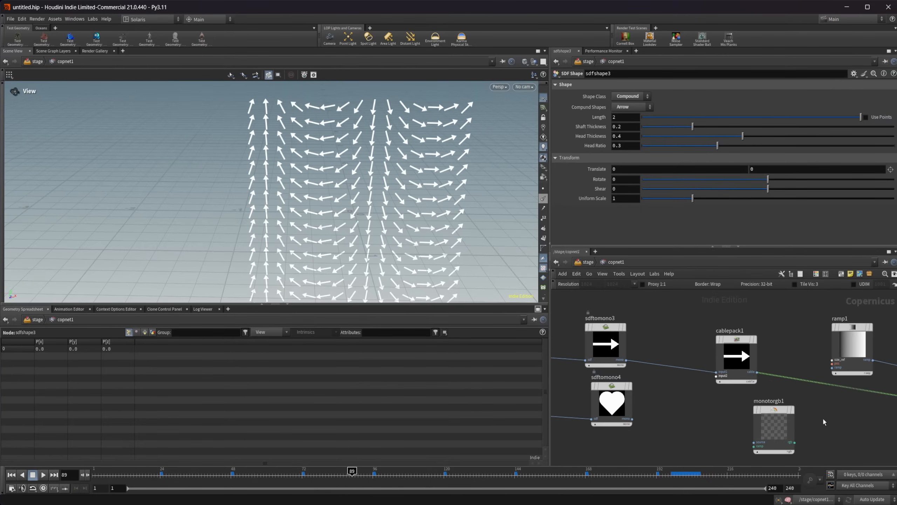
pyautogui.moveTo(820, 410); pyautogui.dragTo(769, 405, button='middle')
pyautogui.press('Tab')
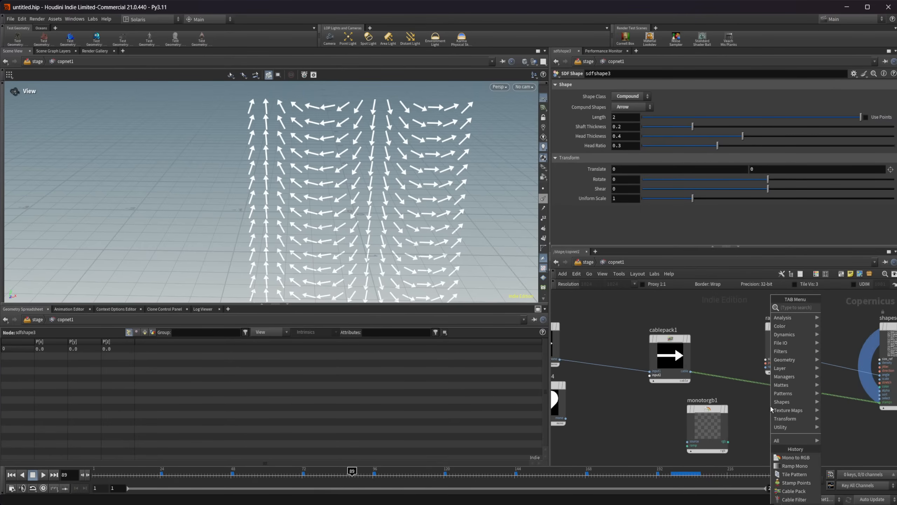
pyautogui.write('cable un')
pyautogui.press('Return')
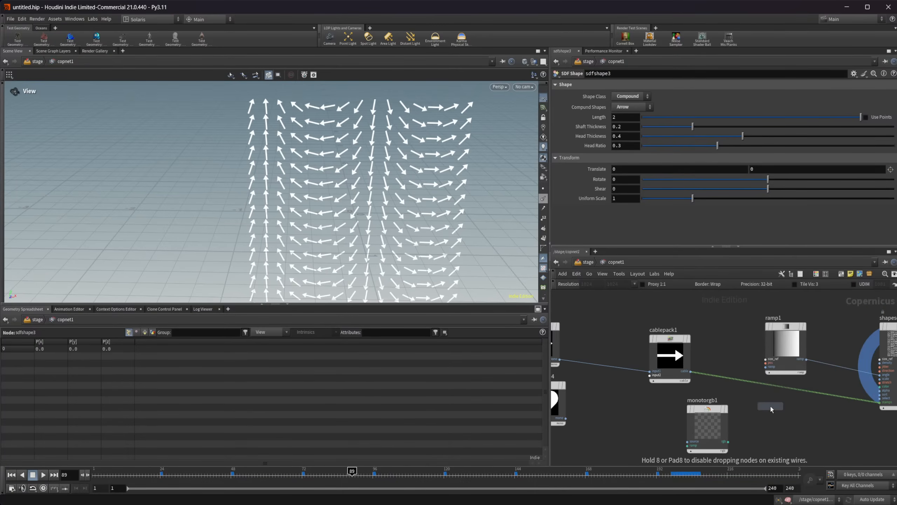
pyautogui.click(771, 409)
pyautogui.moveTo(690, 371); pyautogui.dragTo(778, 414)
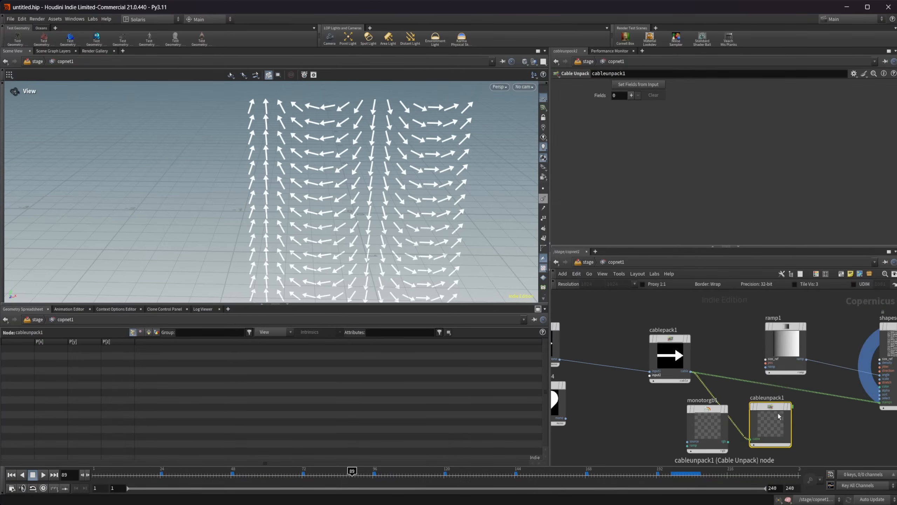
# Set cableunpack1's fields from its input.
pyautogui.click(632, 96)
pyautogui.click(646, 87)
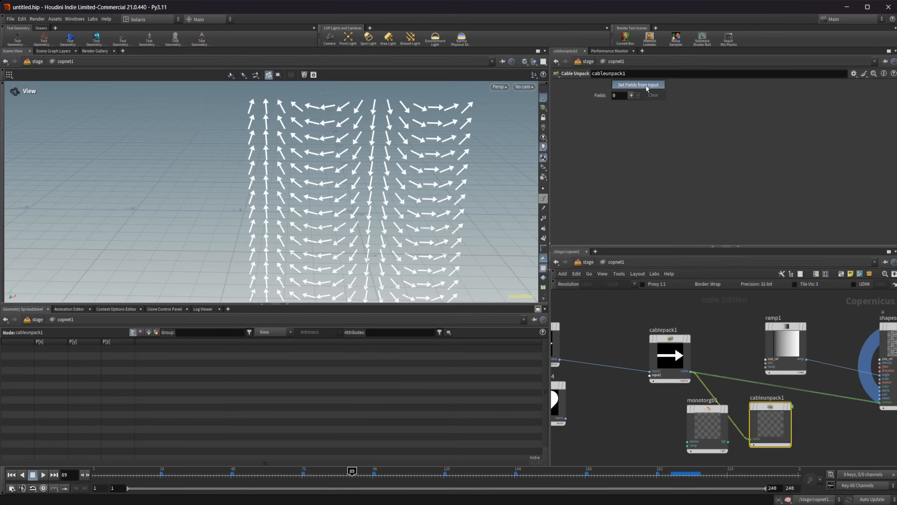
pyautogui.scroll(5, 816, 401)
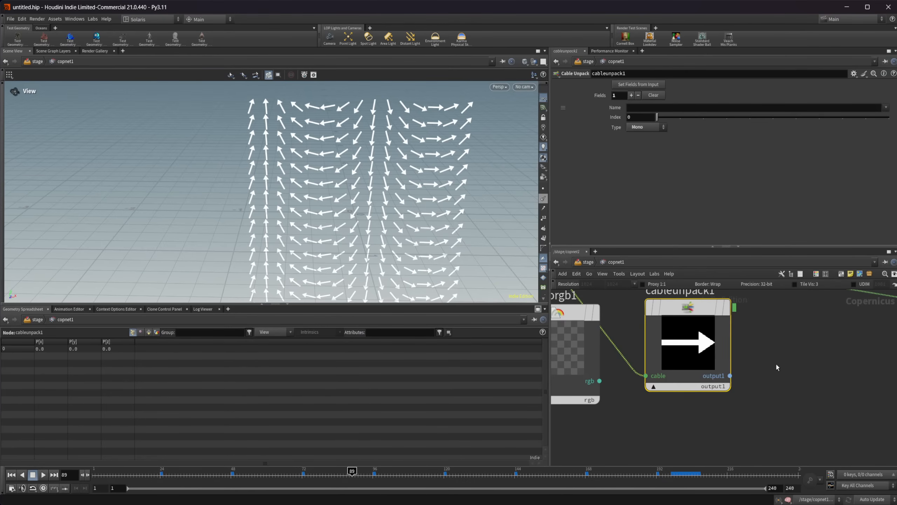
pyautogui.scroll(-3, 777, 365)
pyautogui.moveTo(786, 390); pyautogui.dragTo(822, 460, button='middle')
pyautogui.scroll(-1, 670, 351)
pyautogui.moveTo(671, 351); pyautogui.dragTo(784, 338, button='middle')
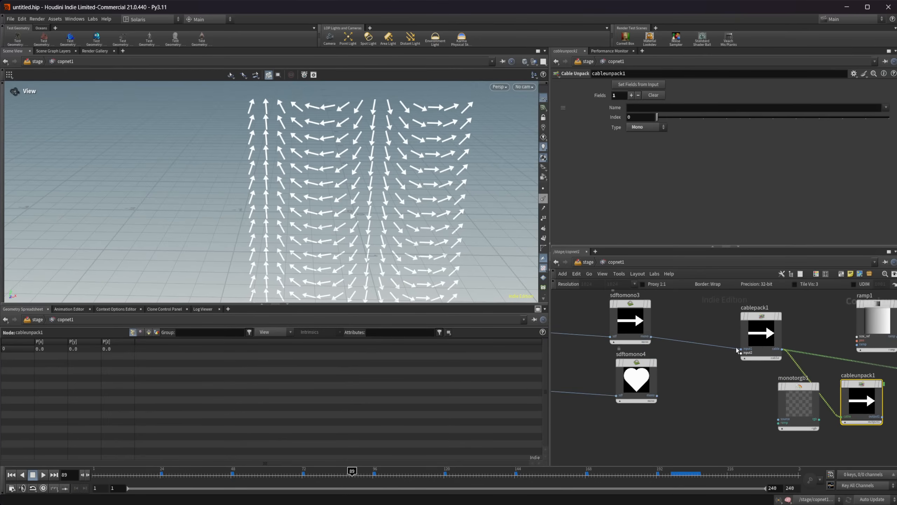
# Connect sdftomono3's mono output directly to shapescatter1's stamps input.
pyautogui.click(738, 349)
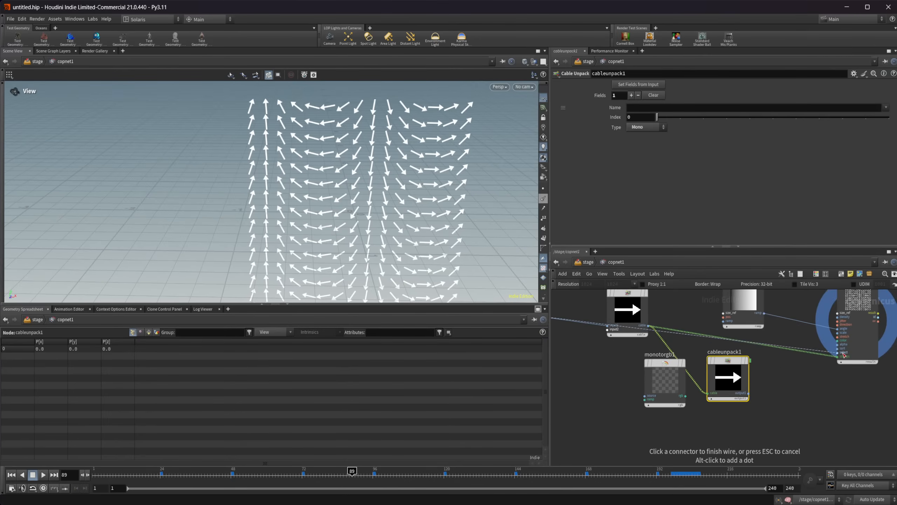
pyautogui.click(842, 355)
pyautogui.moveTo(812, 386); pyautogui.dragTo(767, 405, button='middle')
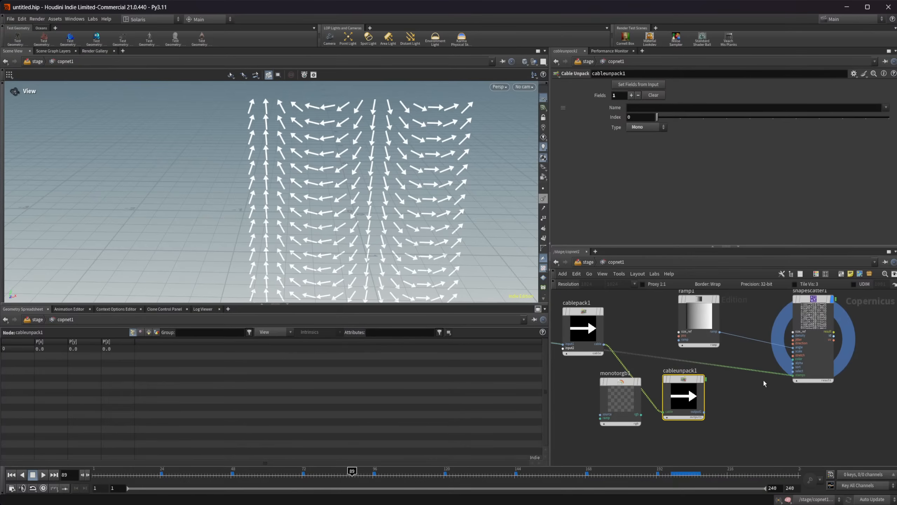
pyautogui.press('Tab')
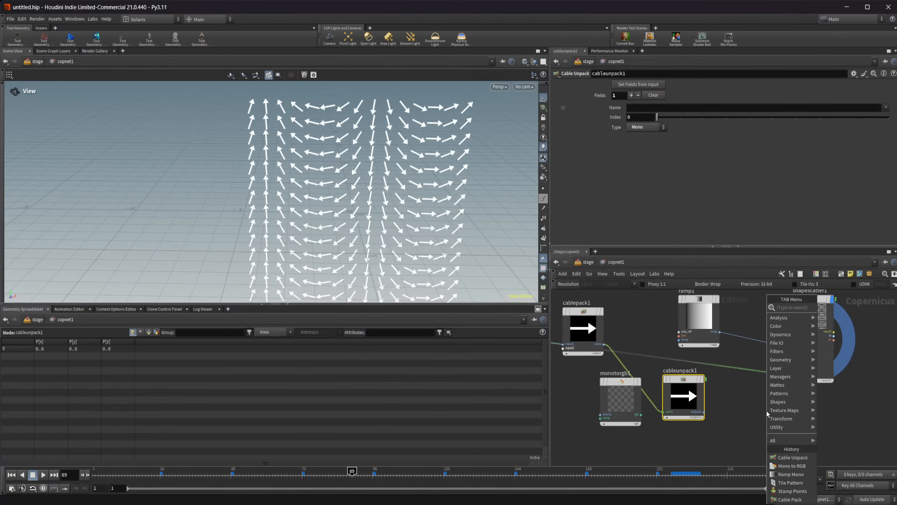
pyautogui.write('stam')
pyautogui.press('Return')
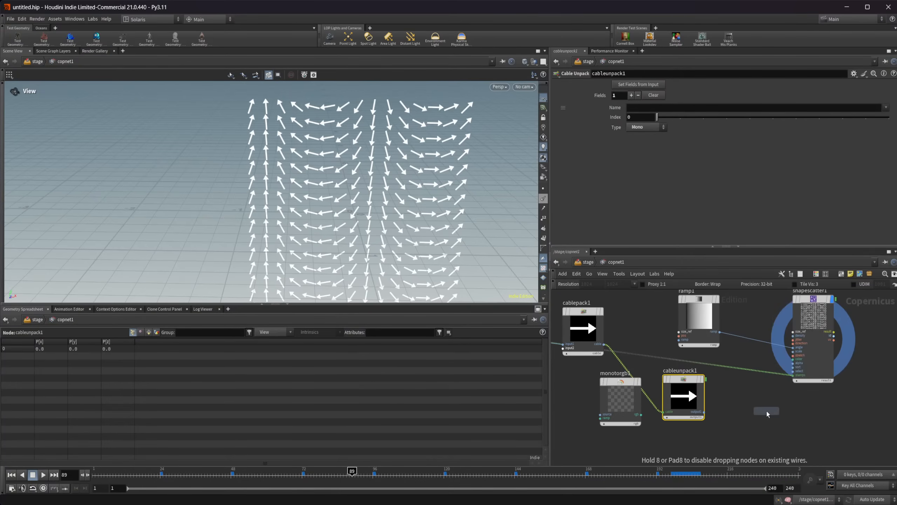
pyautogui.click(766, 409)
pyautogui.moveTo(795, 426); pyautogui.dragTo(810, 382, button='middle')
pyautogui.scroll(3, 813, 383)
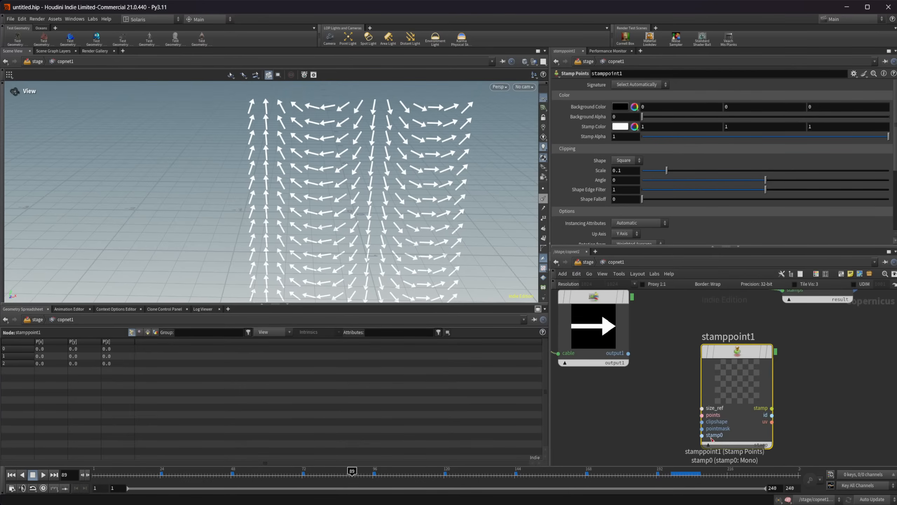
pyautogui.scroll(-3, 774, 429)
pyautogui.moveTo(774, 429); pyautogui.dragTo(752, 360, button='middle')
pyautogui.press('Delete')
# Add a second Scatter Shapes node beside cableunpack1 and undo its insertion into the wire feeding shapescatter1.
pyautogui.press('Tab')
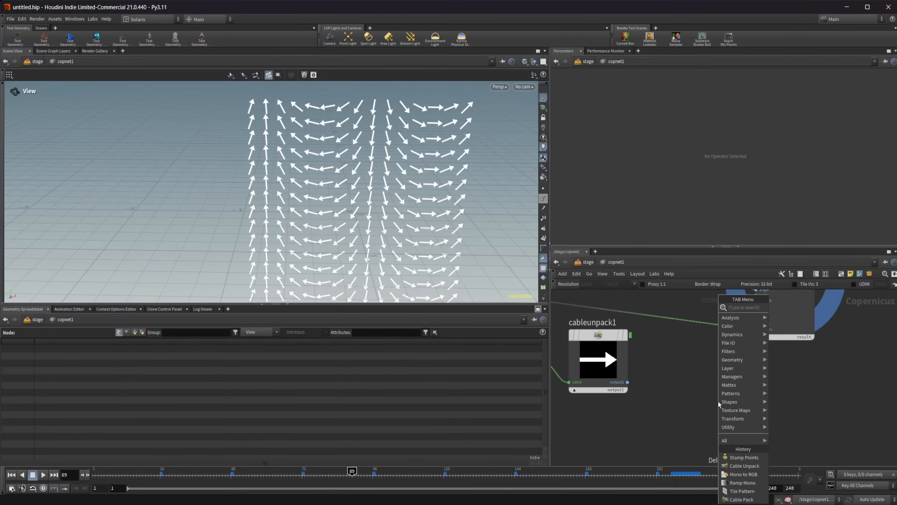
pyautogui.write('scat')
pyautogui.press('Return')
pyautogui.click(719, 402)
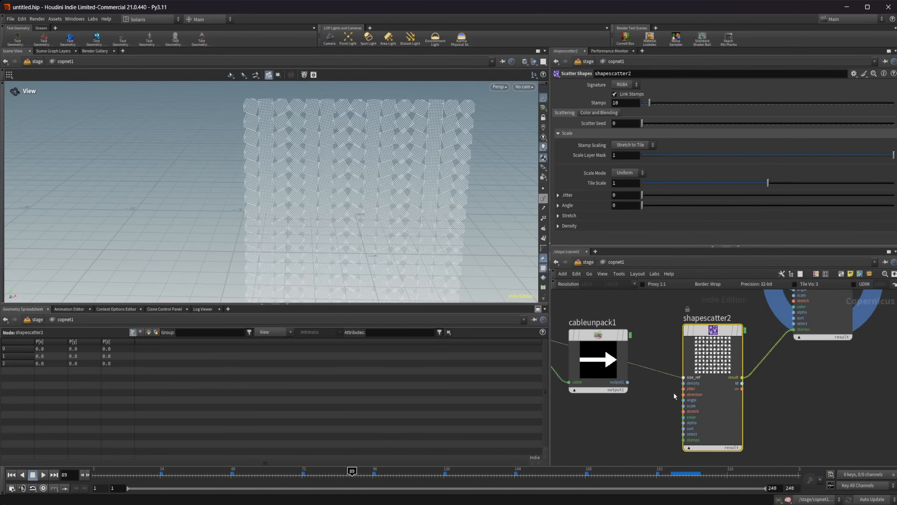
pyautogui.hotkey('ctrl', 'z')
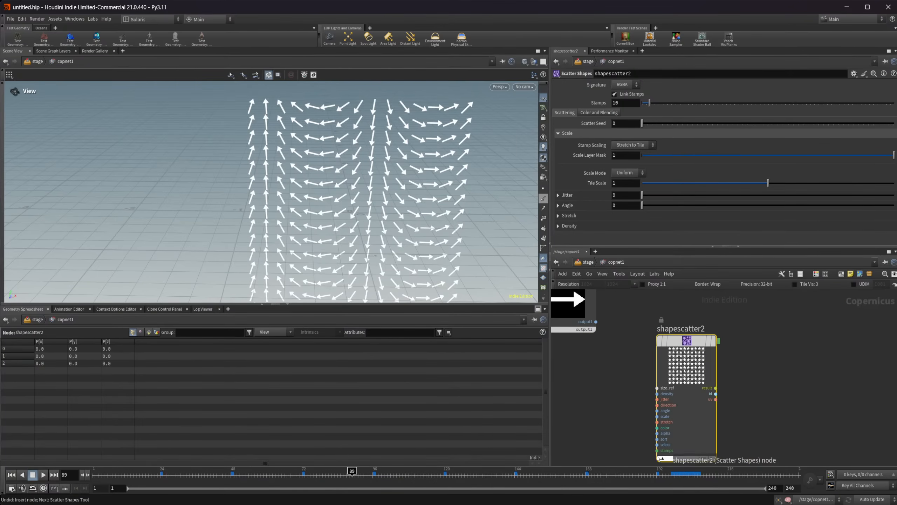
# Inspect cablepack1's node info for its output layer type and resolution.
pyautogui.moveTo(745, 366); pyautogui.dragTo(777, 464, button='middle')
pyautogui.scroll(-1, 777, 464)
pyautogui.moveTo(738, 400); pyautogui.dragTo(801, 435, button='middle')
pyautogui.moveTo(636, 359); pyautogui.dragTo(717, 375, button='middle')
pyautogui.moveTo(647, 372); pyautogui.dragTo(676, 344)
pyautogui.middleClick(667, 342)
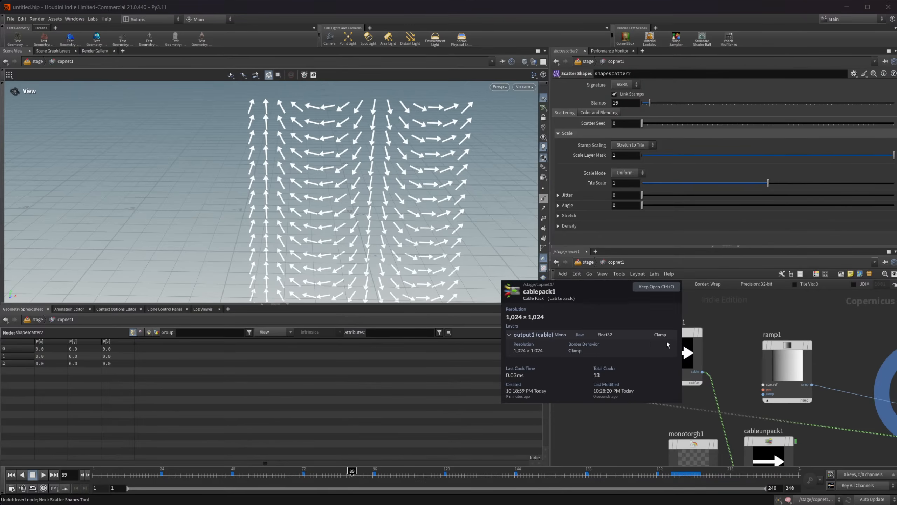
pyautogui.moveTo(721, 334); pyautogui.dragTo(631, 340, button='middle')
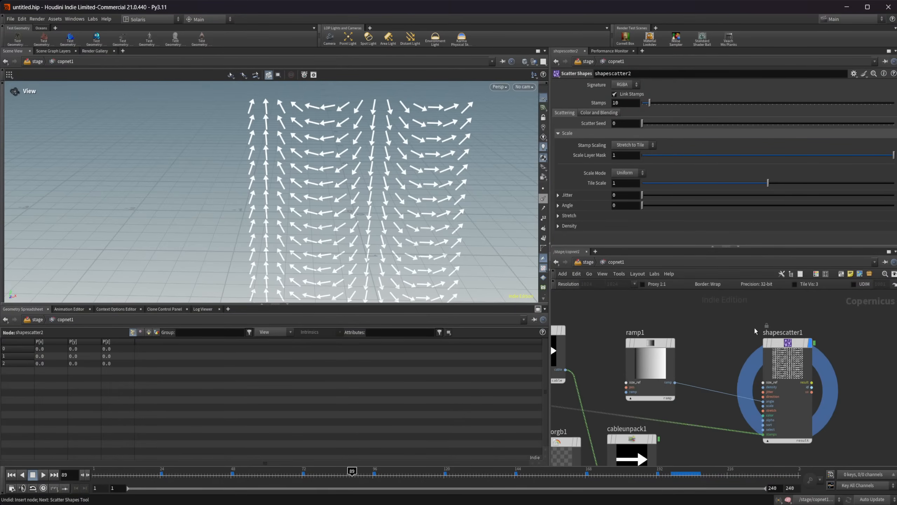
# Shift ramp1's first point inward and back to the ramp's start, and set shapescatter1's Angle to 0.
pyautogui.click(653, 368)
pyautogui.moveTo(578, 188); pyautogui.dragTo(619, 187)
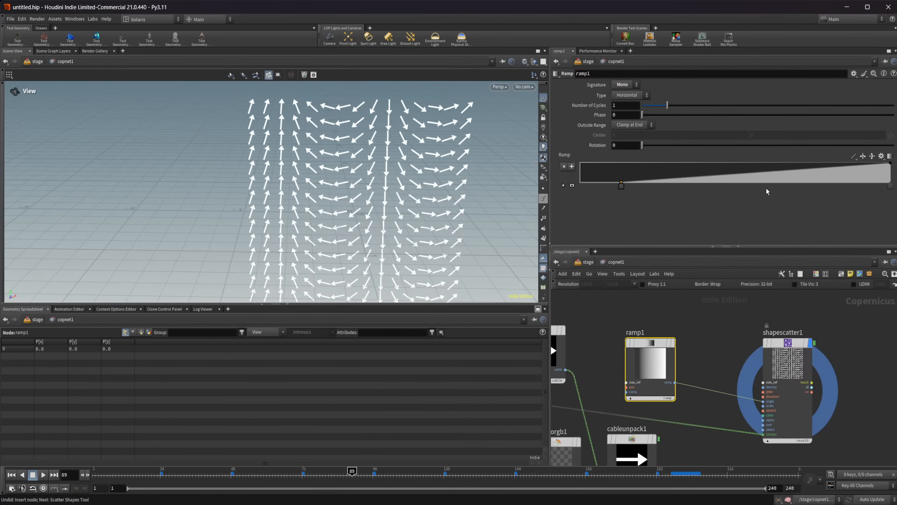
pyautogui.moveTo(621, 185); pyautogui.dragTo(537, 191)
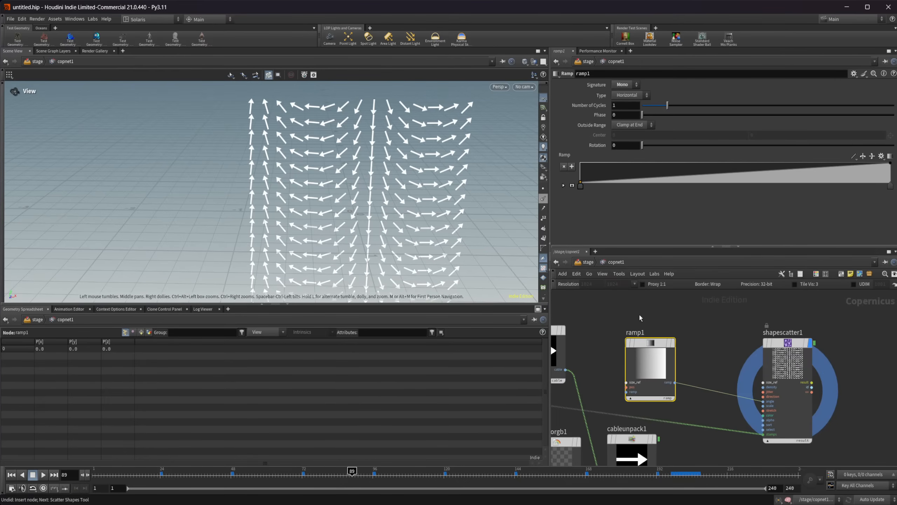
pyautogui.click(813, 378)
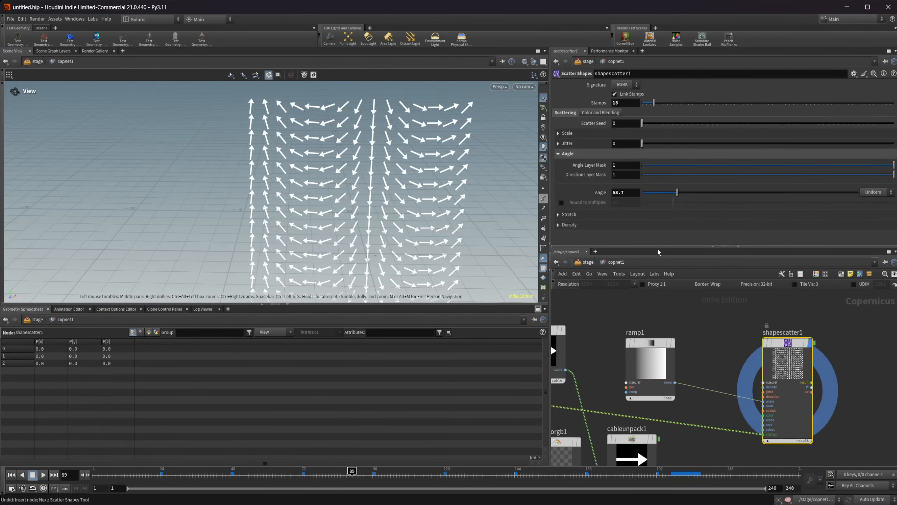
pyautogui.moveTo(613, 196); pyautogui.dragTo(592, 221)
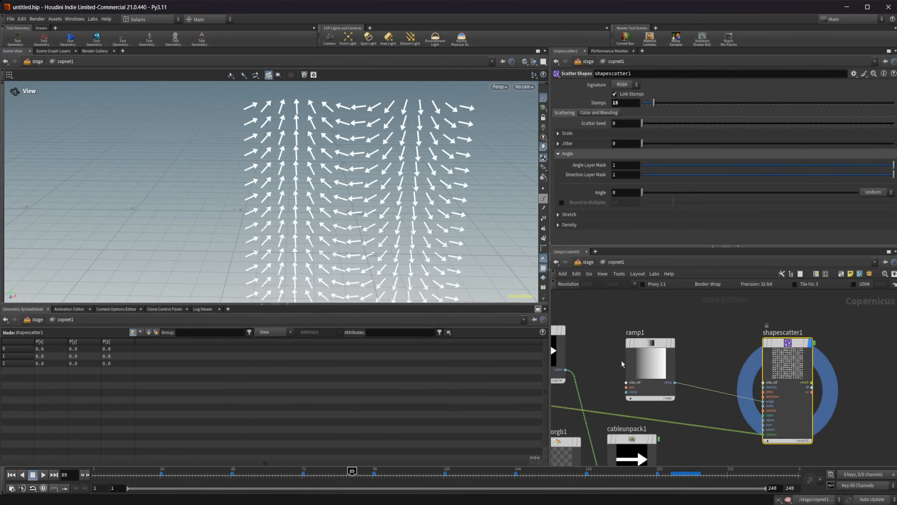
# Set ramp1's first point to position 0 and value 0, and vary its last point's value before returning it to 1.
pyautogui.click(645, 369)
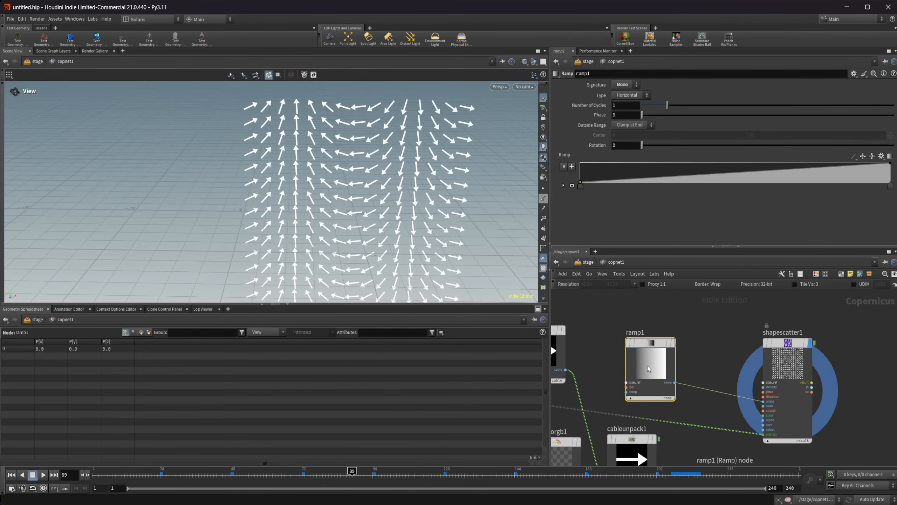
pyautogui.click(564, 185)
pyautogui.moveTo(658, 215); pyautogui.dragTo(597, 217)
pyautogui.moveTo(658, 209)
pyautogui.mouseDown()
pyautogui.moveTo(892, 209)
pyautogui.moveTo(641, 202)
pyautogui.mouseUp()
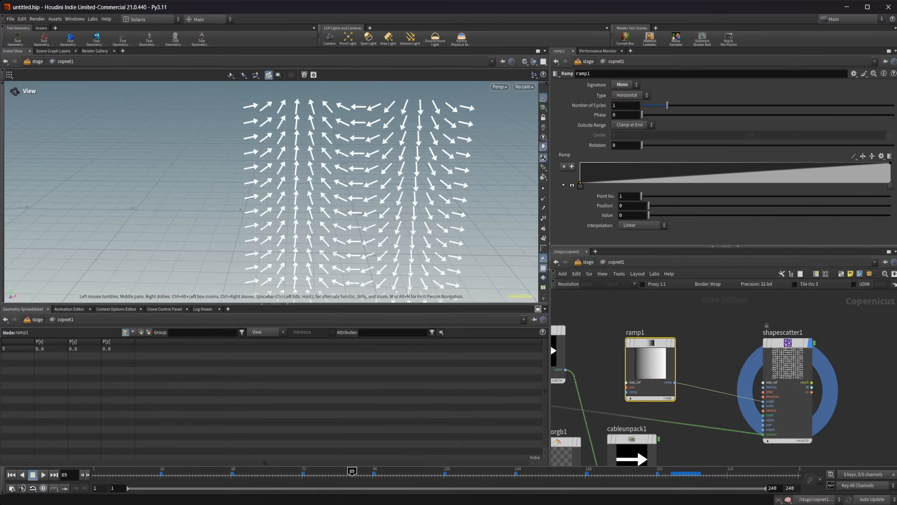
pyautogui.click(891, 185)
pyautogui.moveTo(890, 215); pyautogui.dragTo(628, 216)
pyautogui.moveTo(691, 216); pyautogui.dragTo(895, 218)
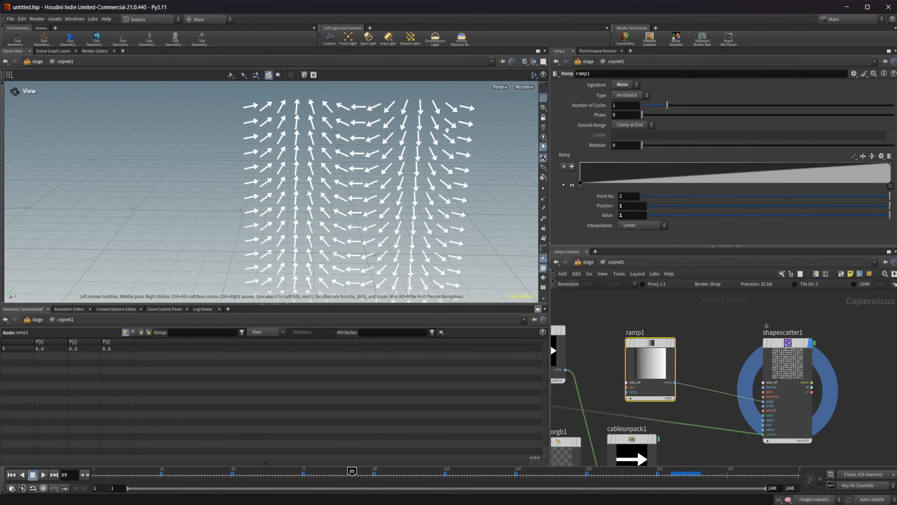
pyautogui.click(630, 213)
# Add a Constant node next to ramp1 and connect its output to shapescatter1's angle input.
pyautogui.press('Tab')
pyautogui.write('con')
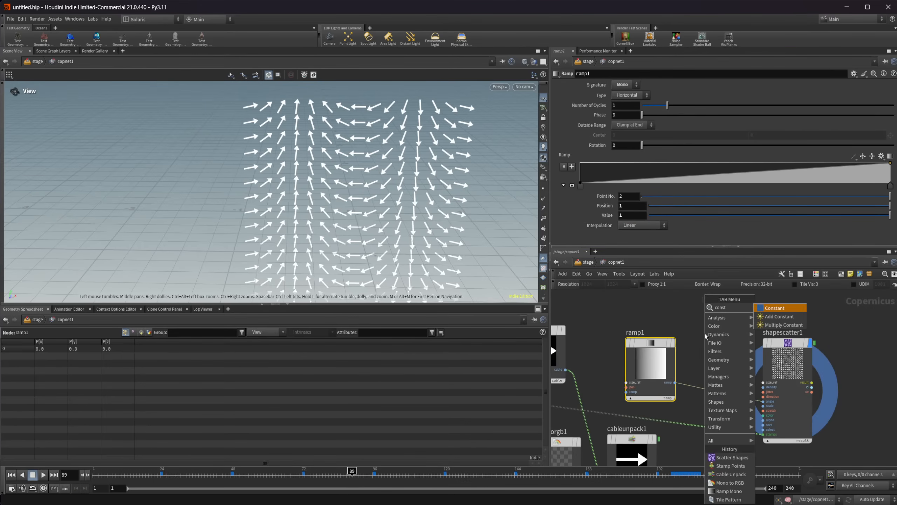
pyautogui.press('Return')
pyautogui.click(706, 334)
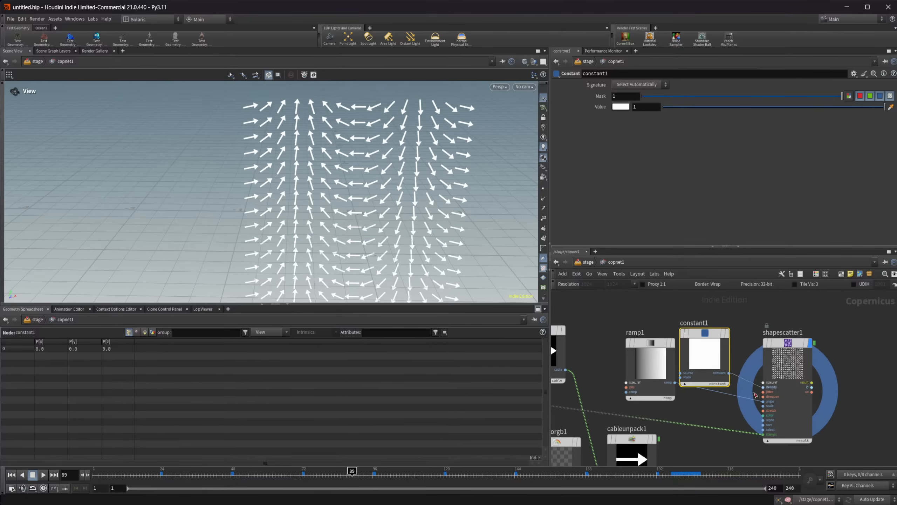
pyautogui.moveTo(729, 373); pyautogui.dragTo(765, 402)
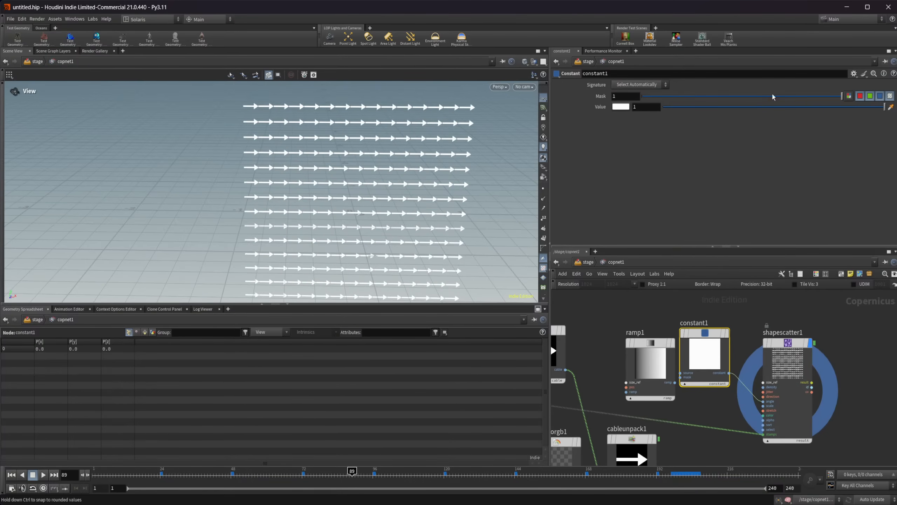
# Set constant1's value to 0.5.
pyautogui.moveTo(863, 108); pyautogui.dragTo(768, 107)
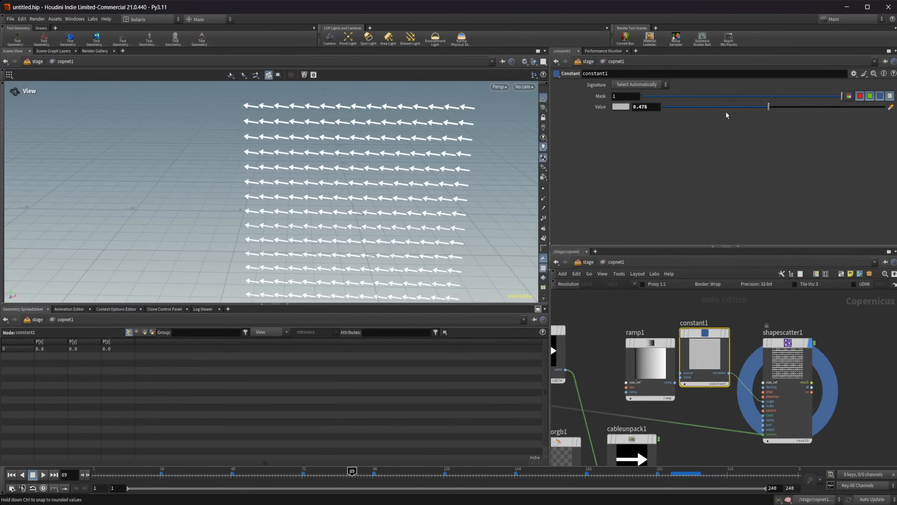
pyautogui.click(646, 107)
pyautogui.write('.5')
pyautogui.press('Return')
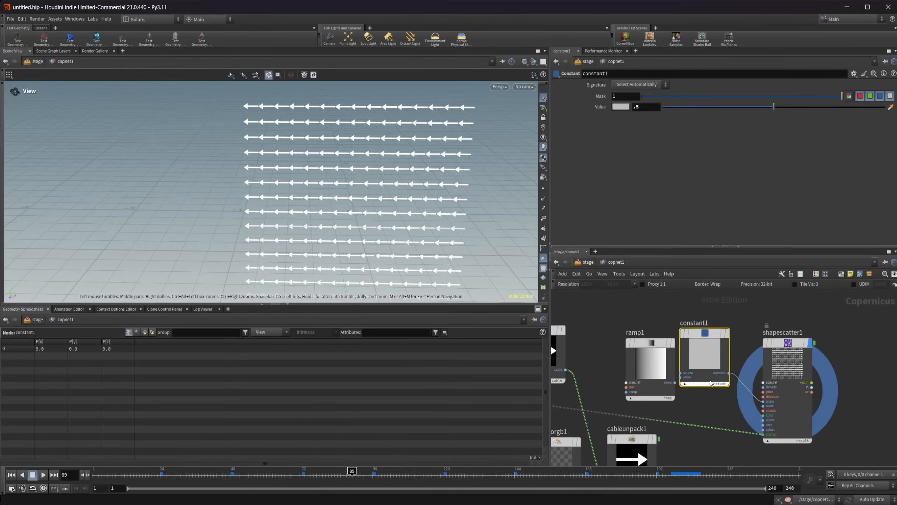
# Reconnect ramp1's output to shapescatter1's angle input in place of constant1 and select ramp1.
pyautogui.click(674, 383)
pyautogui.click(763, 401)
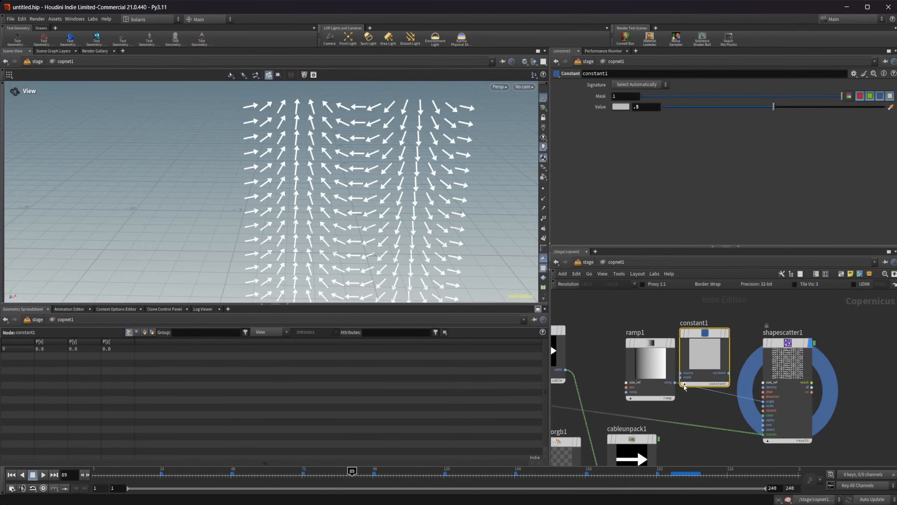
pyautogui.click(650, 361)
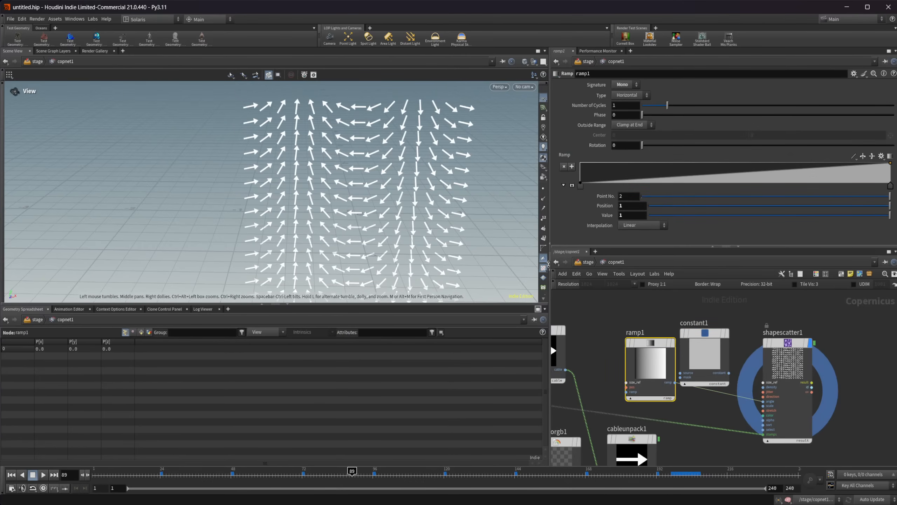
pyautogui.moveTo(694, 361)
pyautogui.scroll(1, 732, 421)
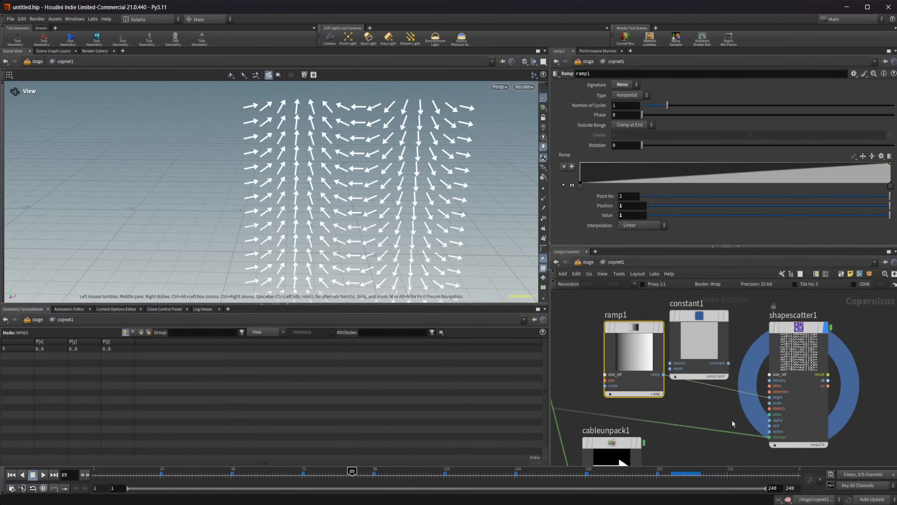
# Delete the unused shapescatter2 node below shapescatter1.
pyautogui.scroll(-3, 731, 421)
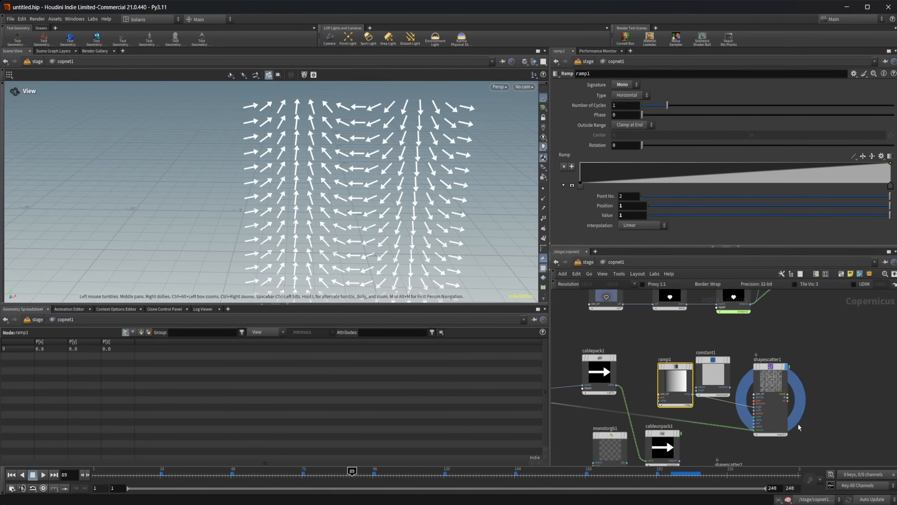
pyautogui.scroll(1, 797, 422)
pyautogui.moveTo(831, 420); pyautogui.dragTo(817, 401, button='middle')
pyautogui.moveTo(792, 438); pyautogui.dragTo(753, 411, button='middle')
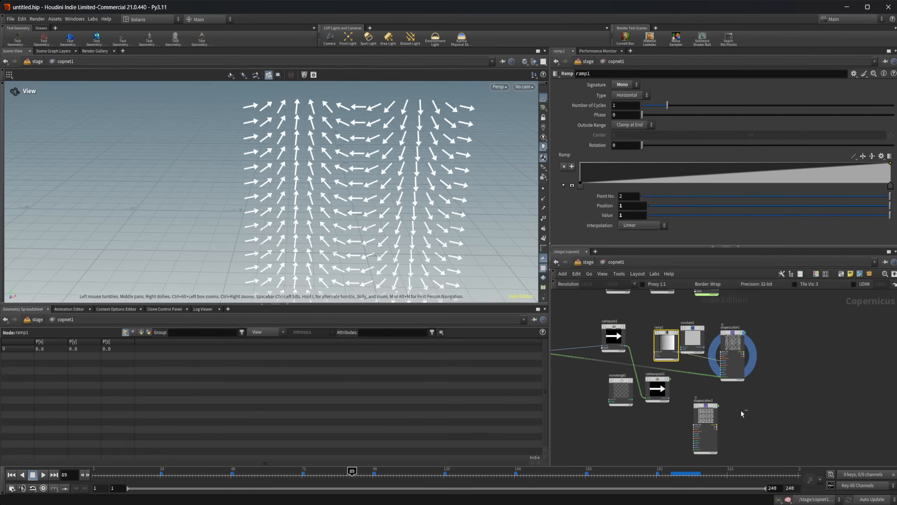
pyautogui.click(712, 442)
pyautogui.press('Delete')
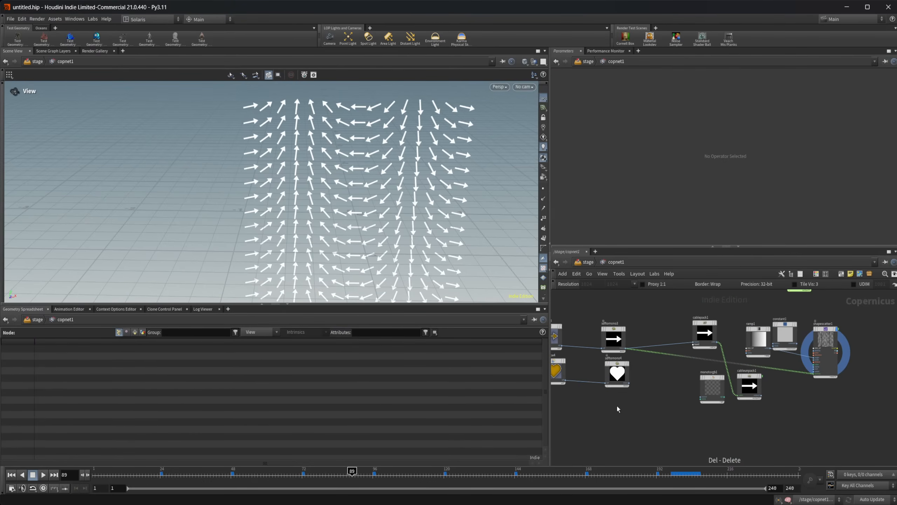
# Add a Cable Filter node in the empty area below sdftomono4 and monotorgb1.
pyautogui.press('Tab')
pyautogui.write('cable')
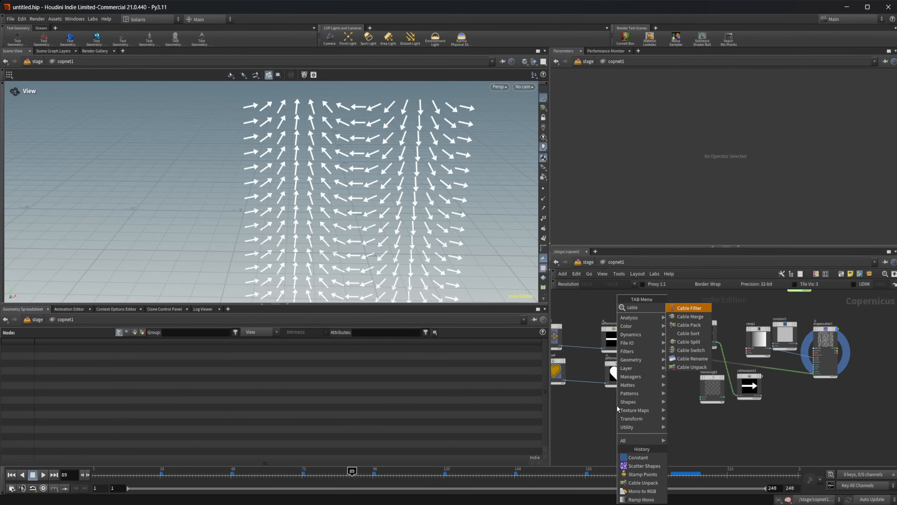
pyautogui.click(688, 308)
pyautogui.click(665, 407)
pyautogui.scroll(5, 664, 407)
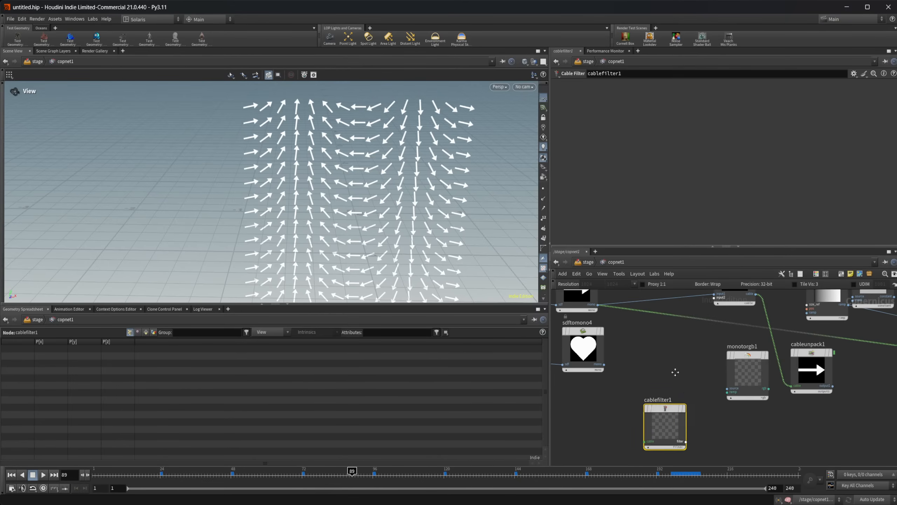
pyautogui.moveTo(675, 373); pyautogui.dragTo(674, 355, button='middle')
pyautogui.scroll(-2, 673, 355)
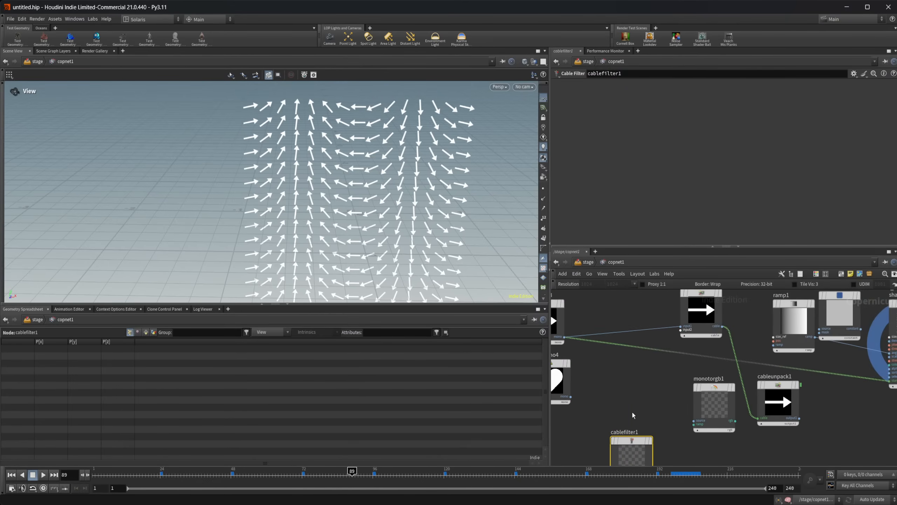
pyautogui.scroll(-2, 641, 391)
pyautogui.moveTo(748, 405); pyautogui.dragTo(702, 395, button='middle')
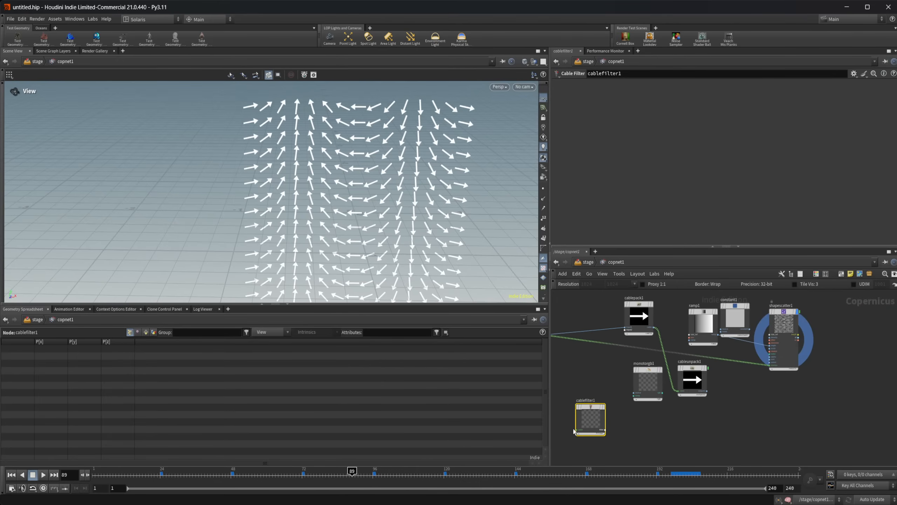
# Connect cablepack1's cable output to cablefilter1, placed beside cableunpack1, and display the filter's result.
pyautogui.moveTo(584, 425); pyautogui.dragTo(733, 420)
pyautogui.scroll(3, 602, 338)
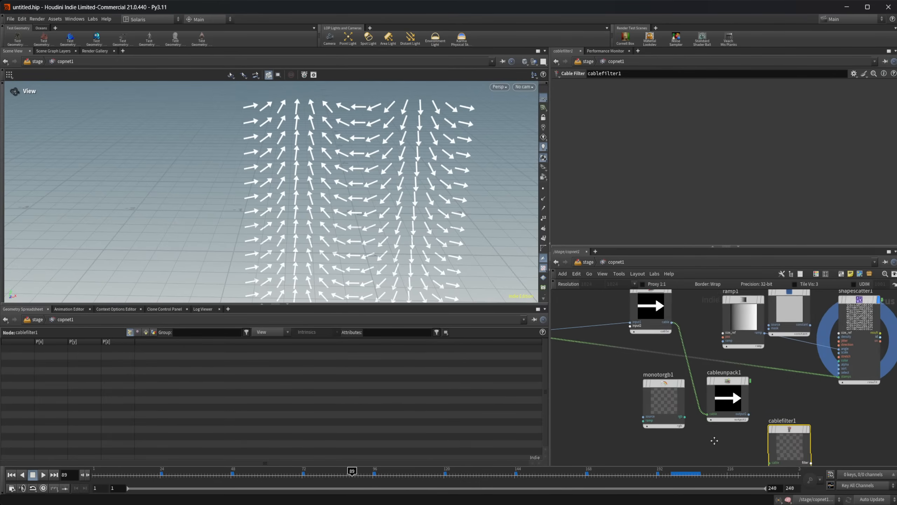
pyautogui.moveTo(677, 326); pyautogui.dragTo(789, 448)
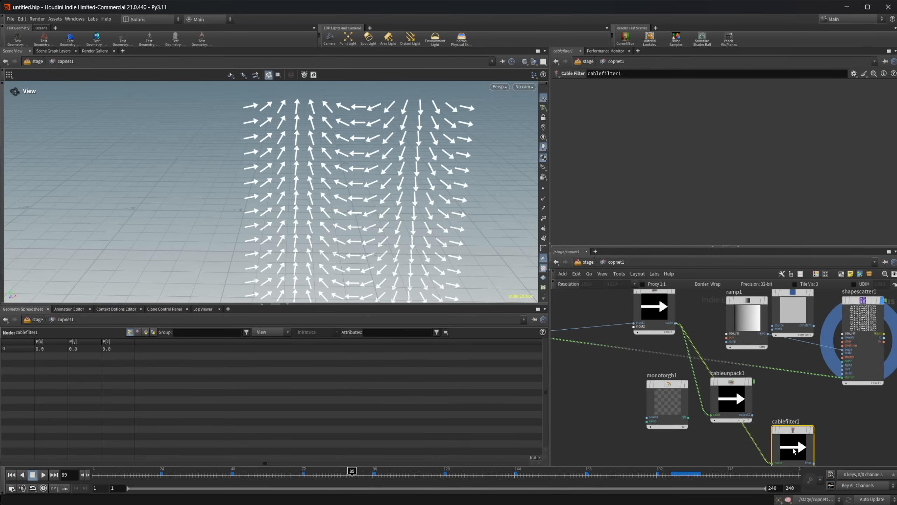
pyautogui.moveTo(790, 447); pyautogui.dragTo(754, 415, button='middle')
pyautogui.click(752, 415)
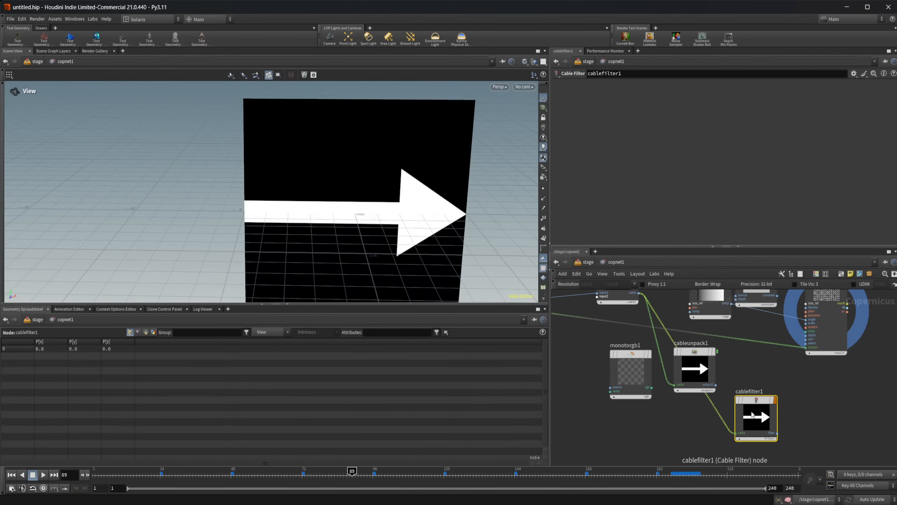
# Display cablefilter1's result and delete the node.
pyautogui.click(773, 400)
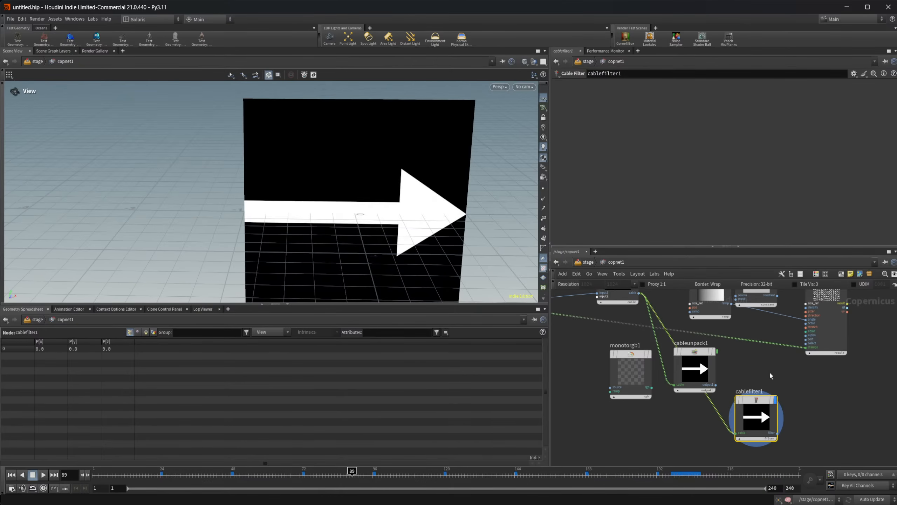
pyautogui.scroll(3, 796, 412)
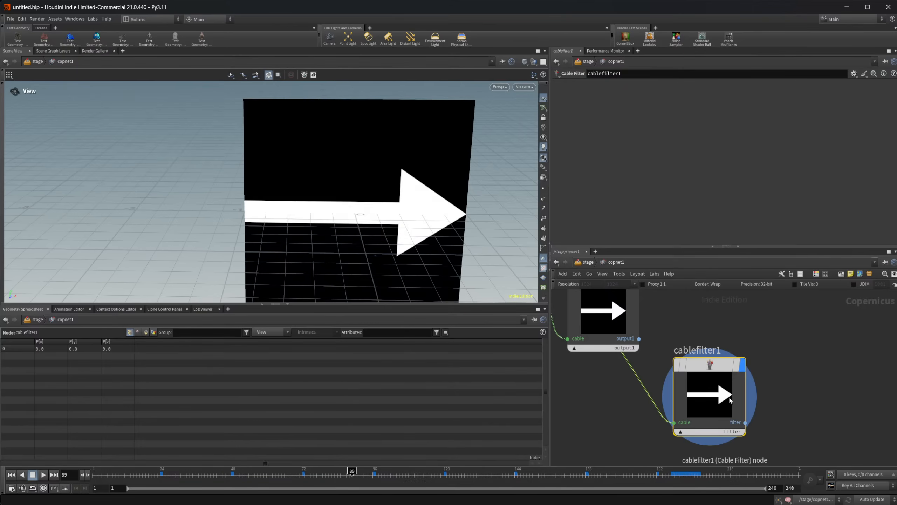
pyautogui.press('Delete')
pyautogui.scroll(-3, 670, 398)
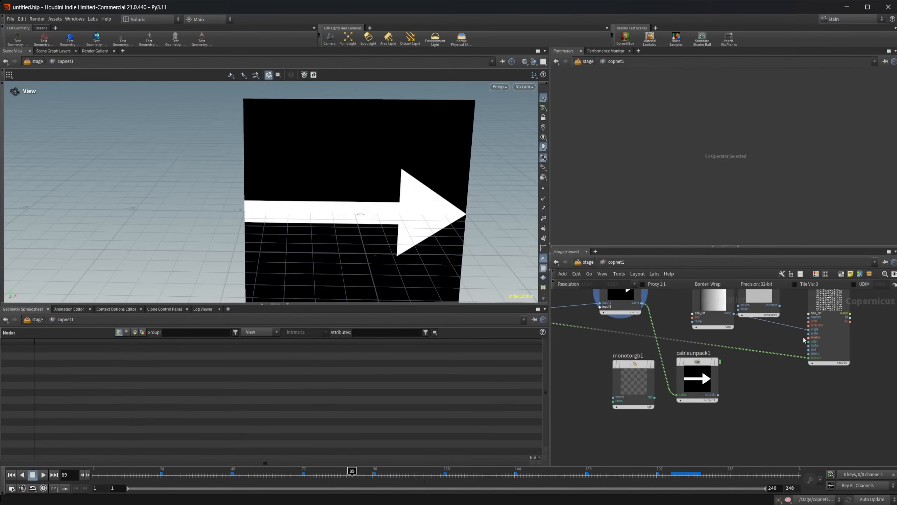
# Select shapescatter1 and display its result in the viewport.
pyautogui.moveTo(805, 341); pyautogui.dragTo(793, 399, button='middle')
pyautogui.click(815, 351)
pyautogui.press('r')
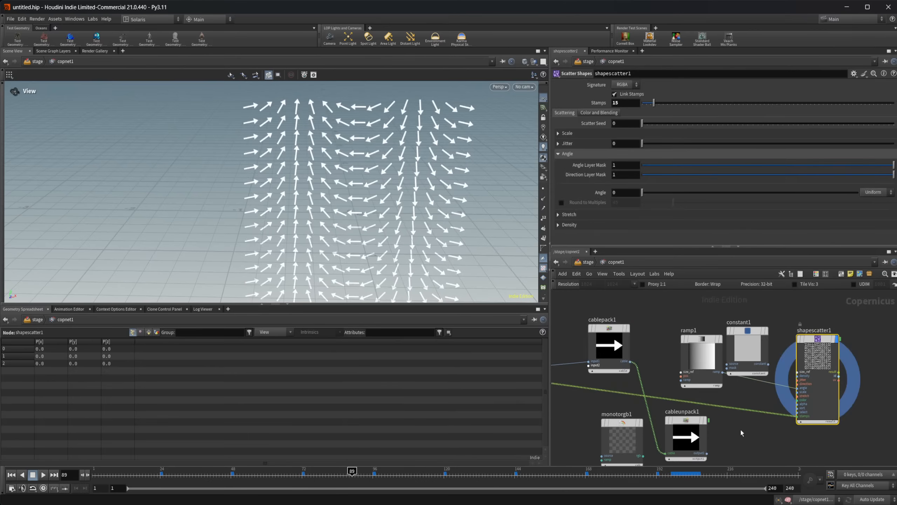
pyautogui.moveTo(752, 451); pyautogui.dragTo(713, 402, button='middle')
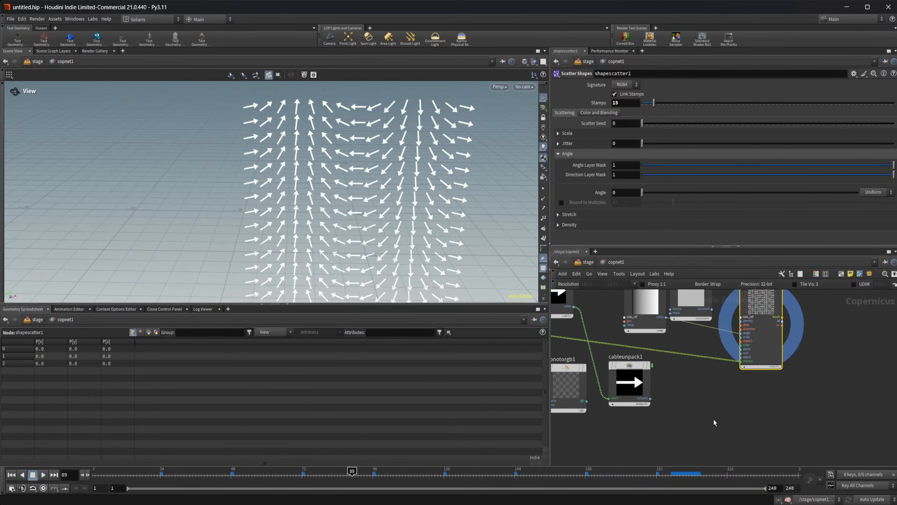
pyautogui.scroll(-3, 714, 418)
pyautogui.moveTo(708, 408); pyautogui.dragTo(736, 405, button='middle')
pyautogui.press('Tab')
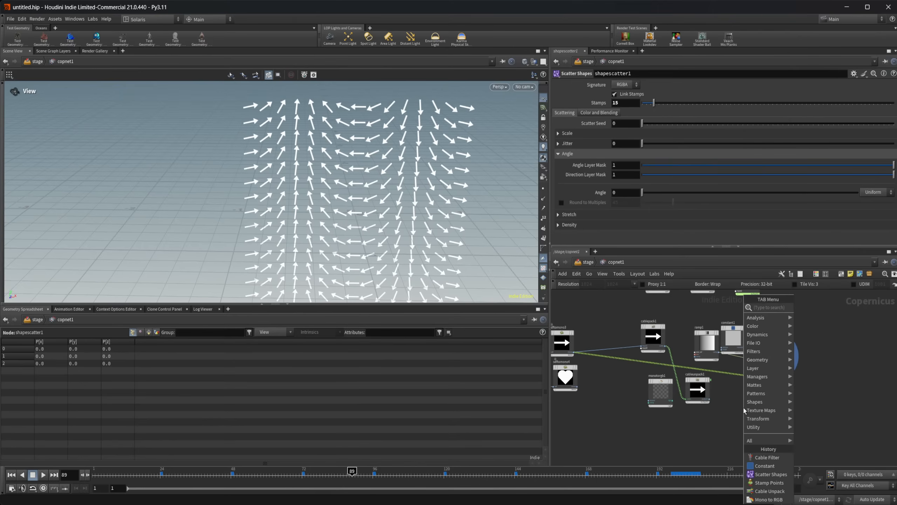
pyautogui.moveTo(770, 378)
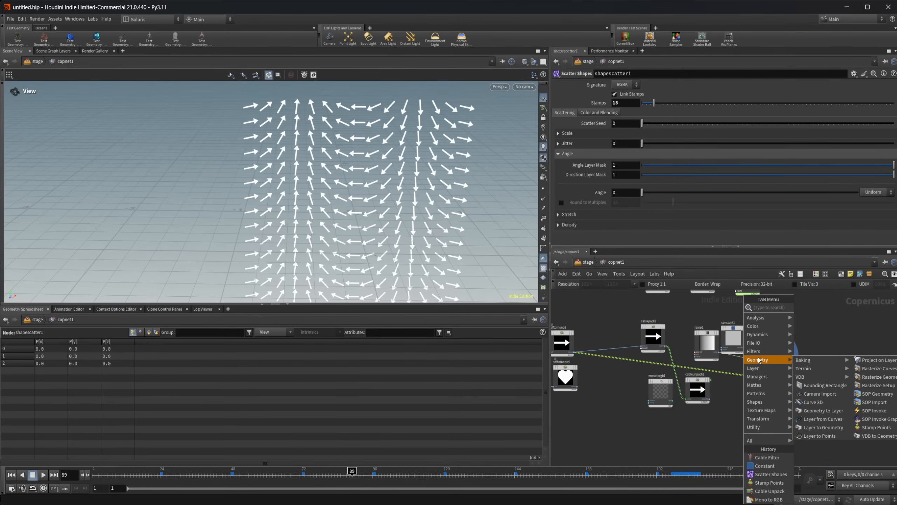
pyautogui.click(728, 397)
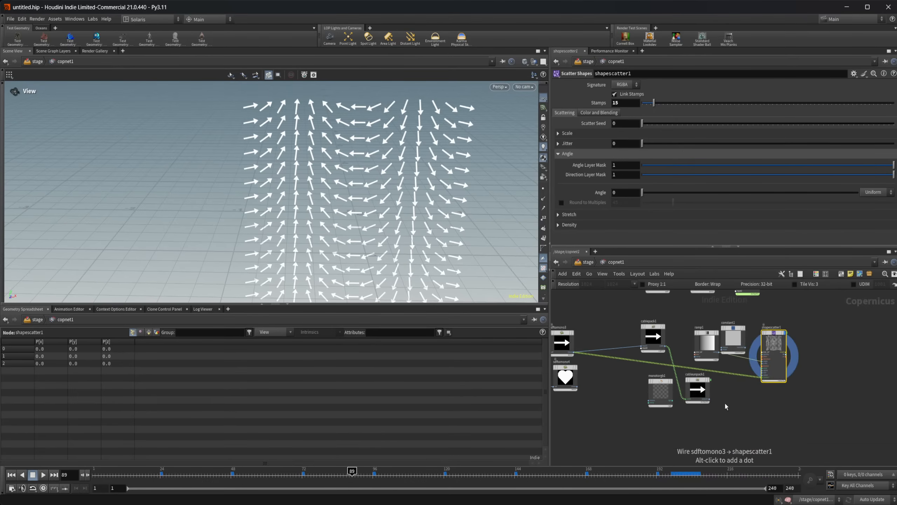
# Open the create network inside sopcreate1 and delete the grid1, attribpaint1 and scatter1 nodes.
pyautogui.click(588, 263)
pyautogui.doubleClick(661, 370)
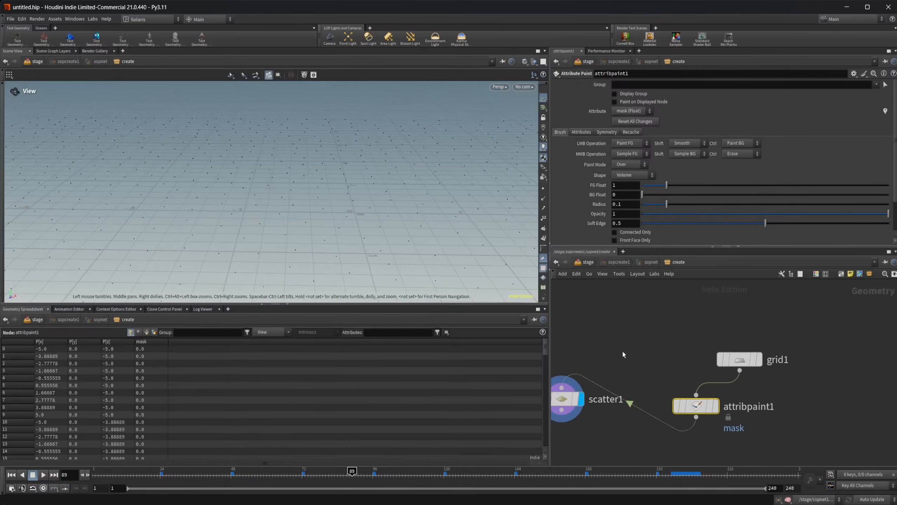
pyautogui.scroll(-4, 635, 353)
pyautogui.moveTo(649, 359); pyautogui.dragTo(722, 363, button='middle')
pyautogui.moveTo(646, 348); pyautogui.dragTo(791, 414)
pyautogui.press('Delete')
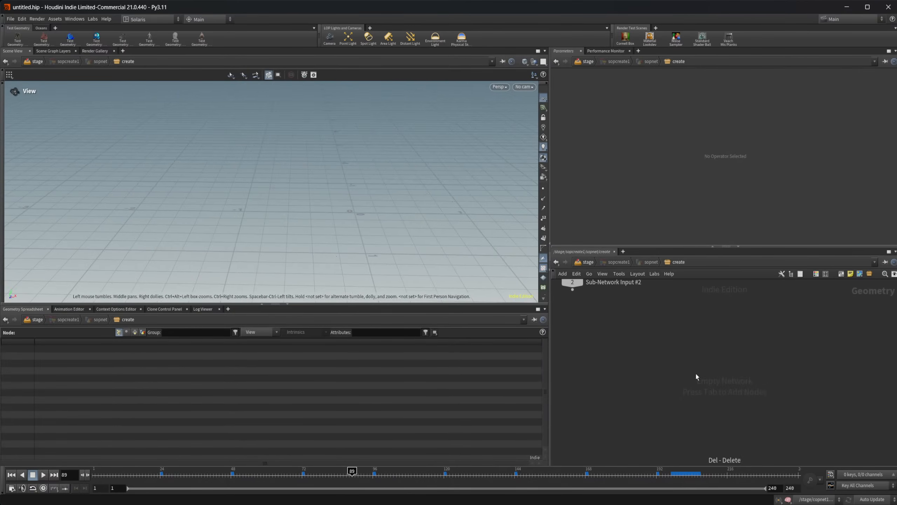
# Add a Sphere node to the emptied create network.
pyautogui.press('Tab')
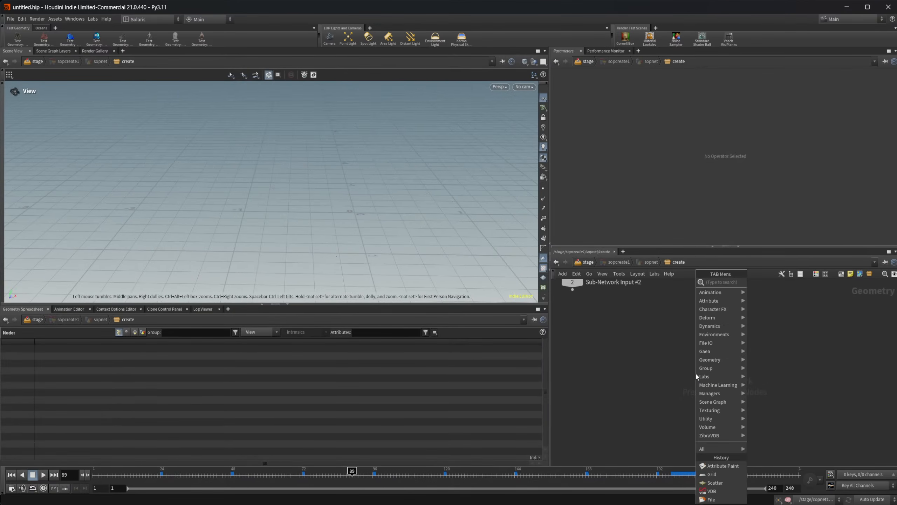
pyautogui.write('spher')
pyautogui.press('Return')
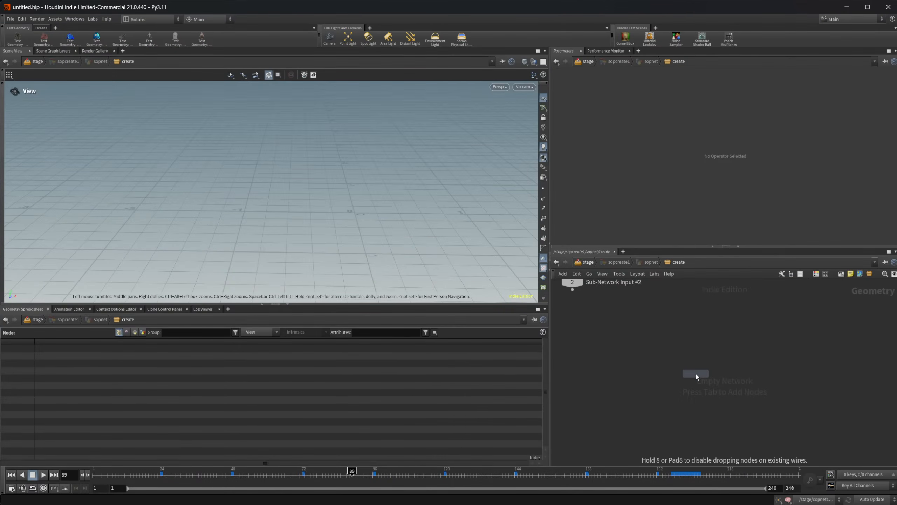
pyautogui.click(695, 371)
# Set sphere1's primitive type to Polygon and its frequency to 50.
pyautogui.click(632, 85)
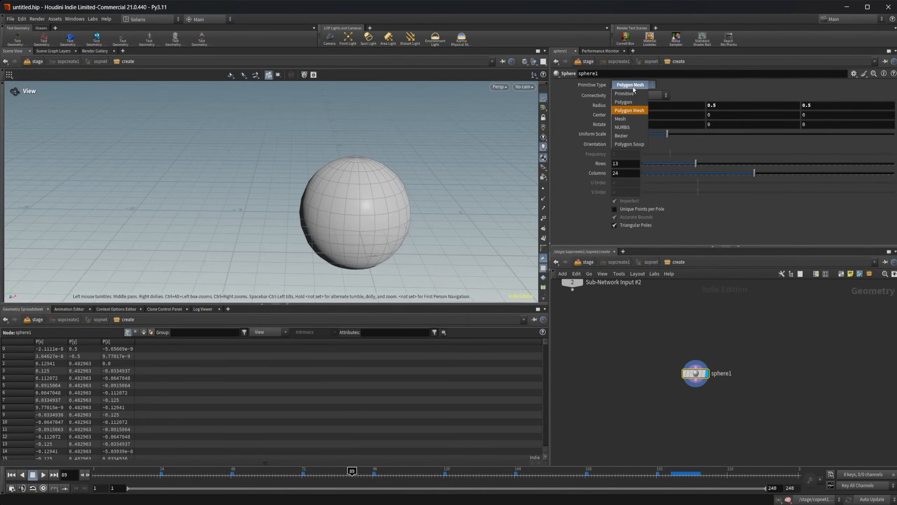
pyautogui.click(633, 98)
pyautogui.click(632, 154)
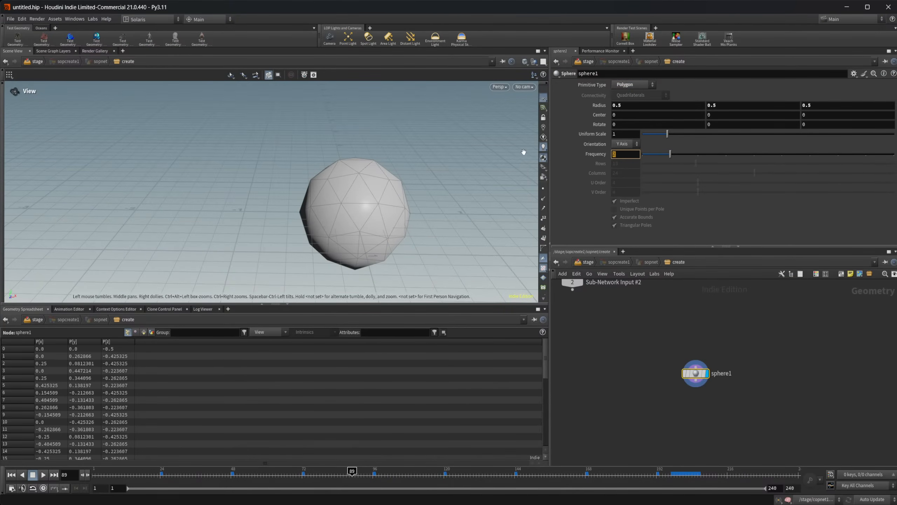
pyautogui.write('30')
pyautogui.press('Return')
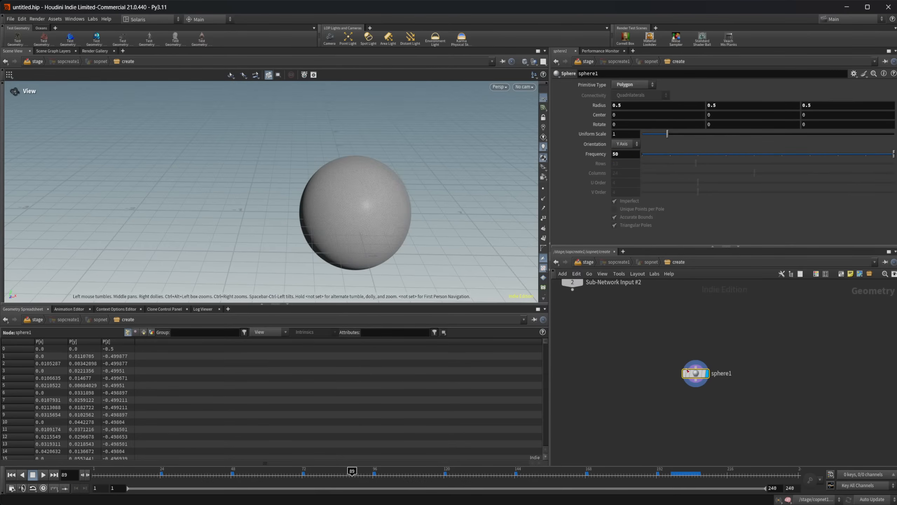
# Add a Mountain node below sphere1 and set its noise amplitude to 0.46.
pyautogui.press('Tab')
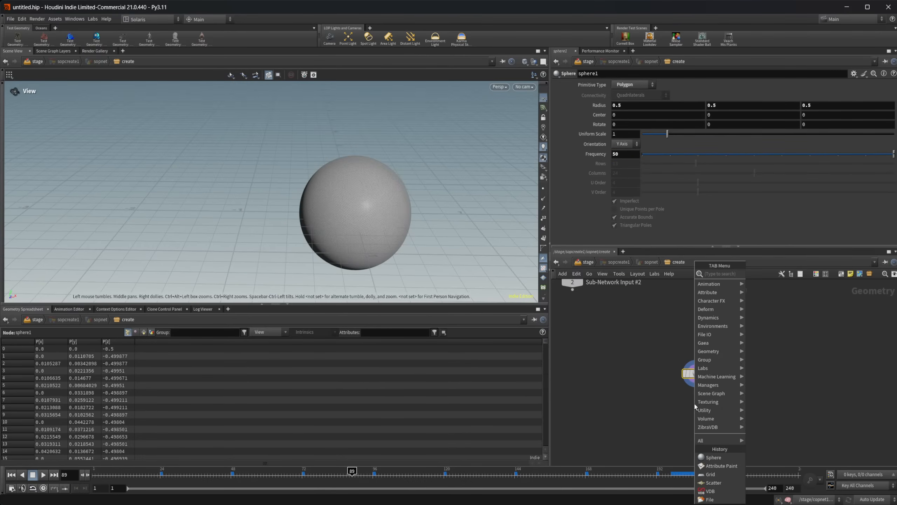
pyautogui.write('mount')
pyautogui.press('Return')
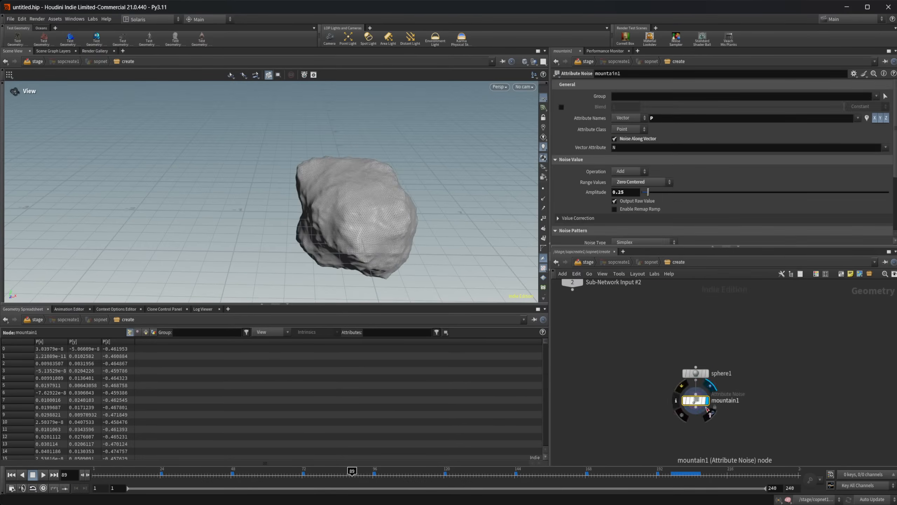
pyautogui.moveTo(661, 193); pyautogui.dragTo(654, 198)
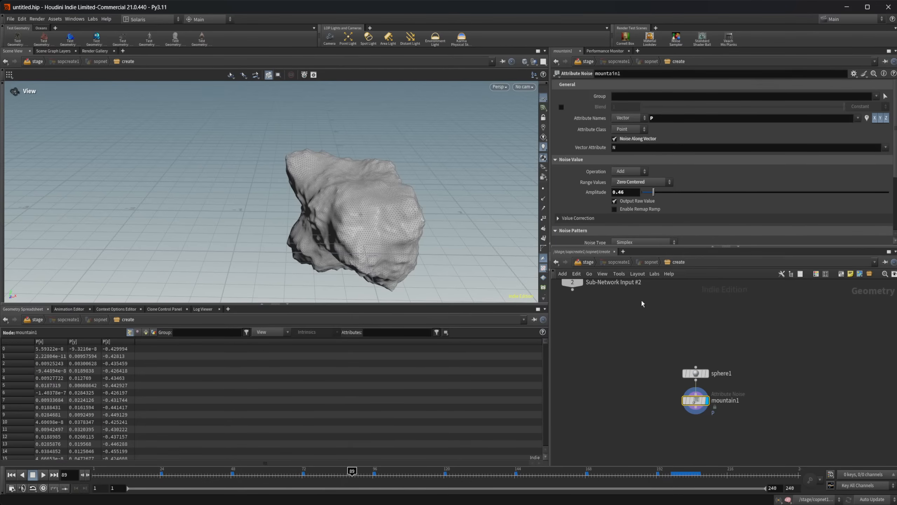
# Return to the copnet1 network and add a Cable Split node below cableunpack1.
pyautogui.moveTo(653, 398); pyautogui.dragTo(620, 348, button='middle')
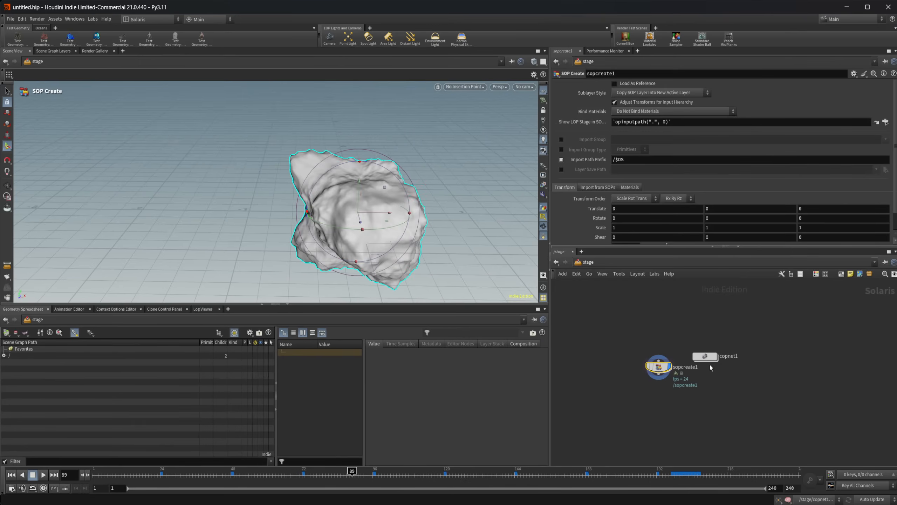
pyautogui.press('Tab')
pyautogui.write('c')
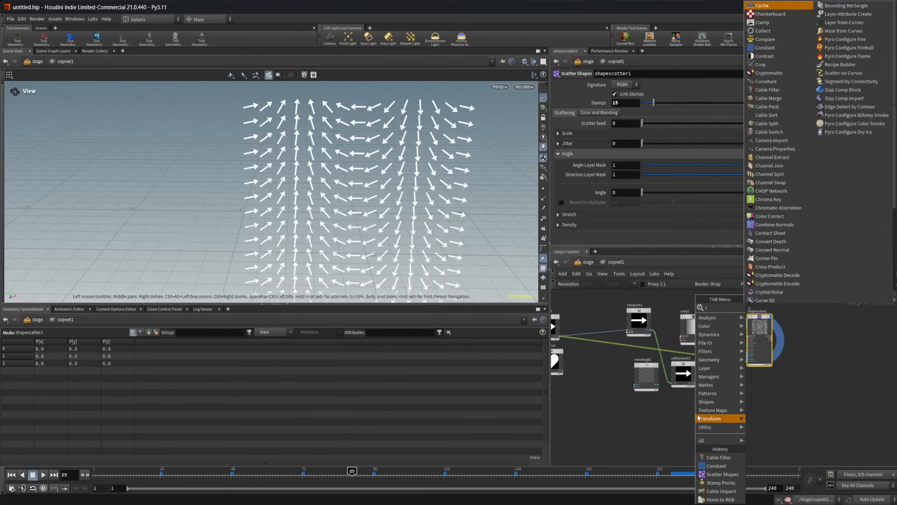
pyautogui.write('able spl')
pyautogui.press('Return')
pyautogui.click(698, 418)
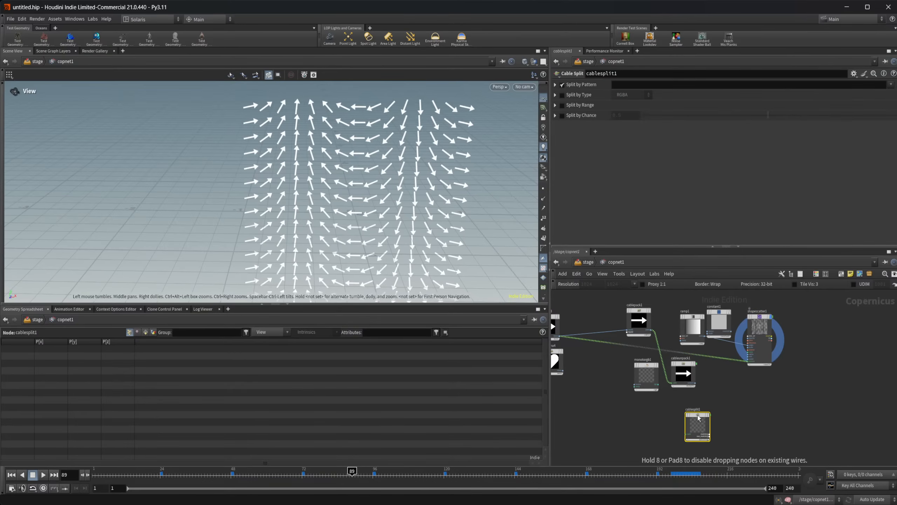
# Expand the Split by Type and Split by Range settings of cablesplit1, and delete the node.
pyautogui.scroll(5, 726, 421)
pyautogui.moveTo(732, 431)
pyautogui.mouseDown(button='middle')
pyautogui.moveTo(732, 401)
pyautogui.moveTo(729, 420)
pyautogui.mouseUp(button='middle')
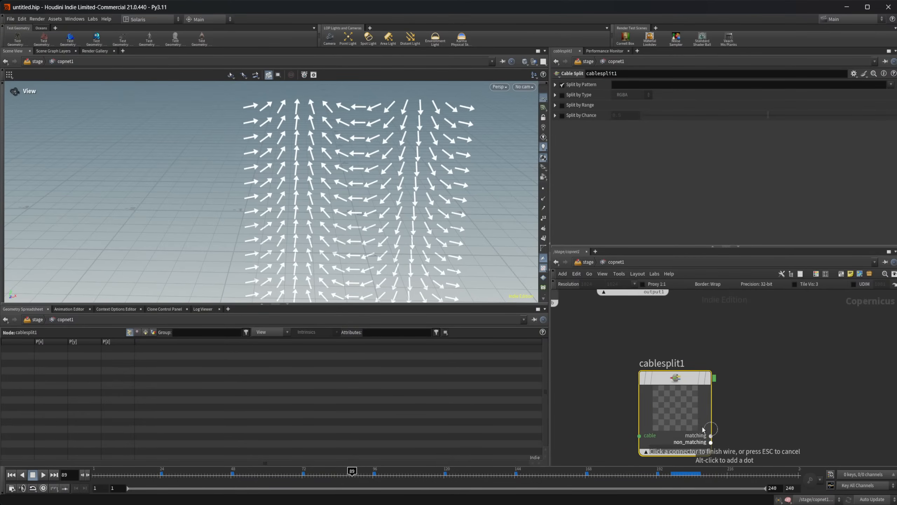
pyautogui.click(555, 95)
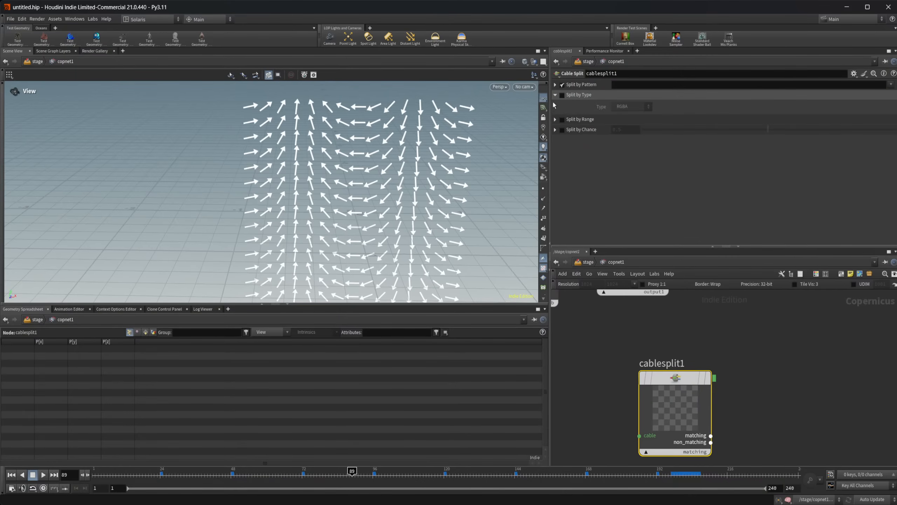
pyautogui.click(556, 119)
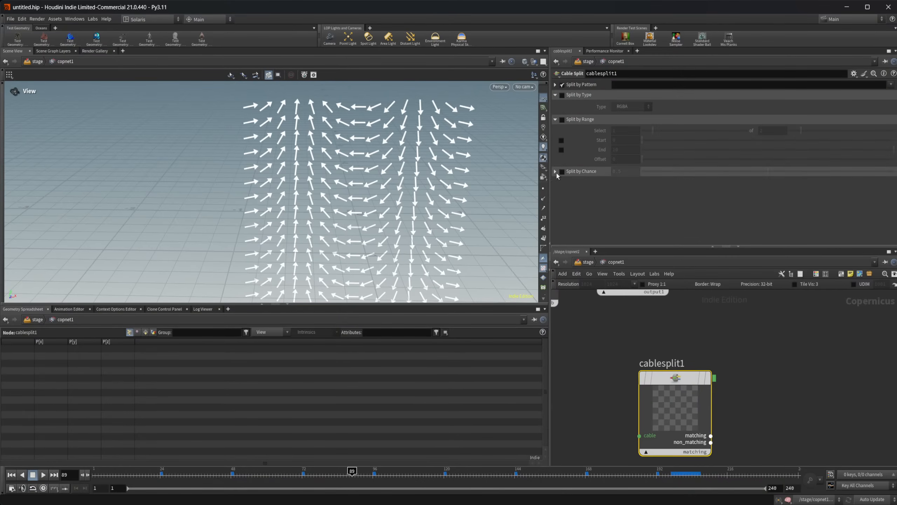
pyautogui.press('Delete')
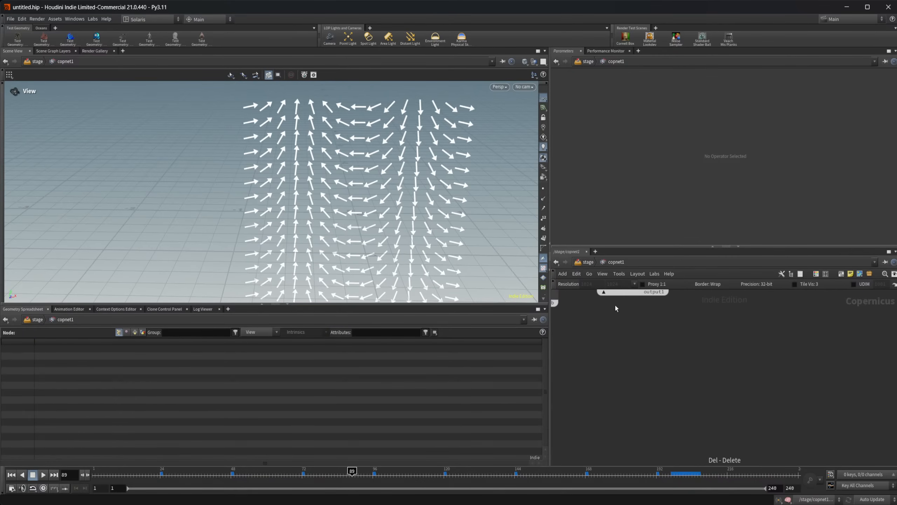
# View the stage network, reopen copnet1 and select cableunpack1.
pyautogui.click(582, 264)
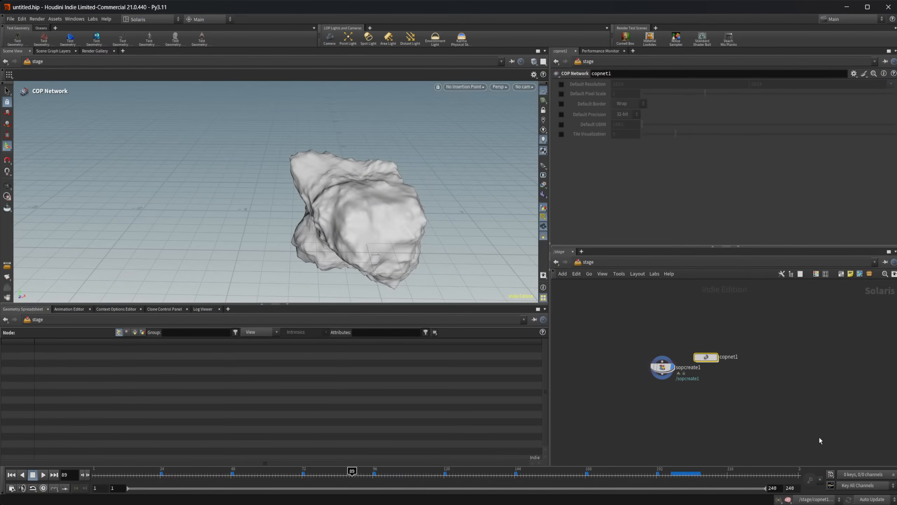
pyautogui.moveTo(695, 391); pyautogui.dragTo(694, 416, button='middle')
pyautogui.doubleClick(735, 350)
pyautogui.scroll(-2, 733, 398)
pyautogui.click(655, 383)
pyautogui.moveTo(784, 398); pyautogui.dragTo(747, 411, button='middle')
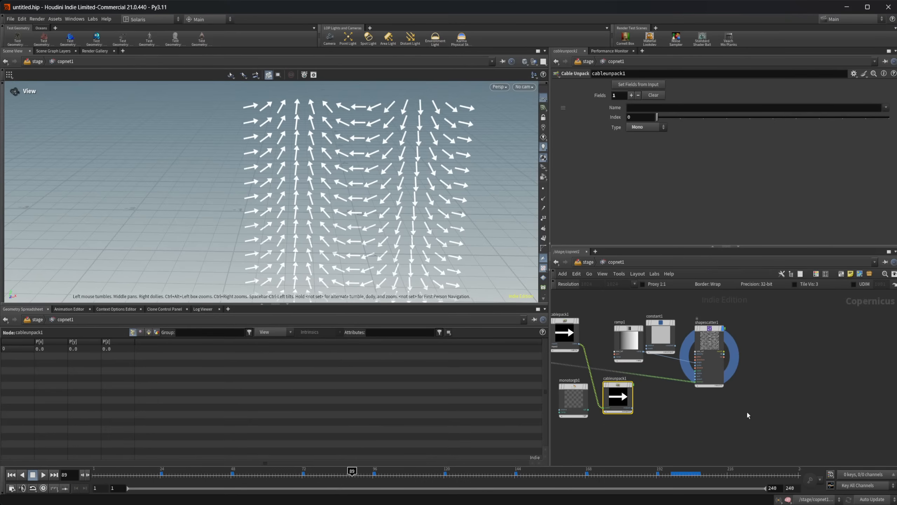
# Add a Fetch node in the empty area below shapescatter1 and move it farther down.
pyautogui.press('Tab')
pyautogui.click(709, 417)
pyautogui.press('Tab')
pyautogui.write('fetch')
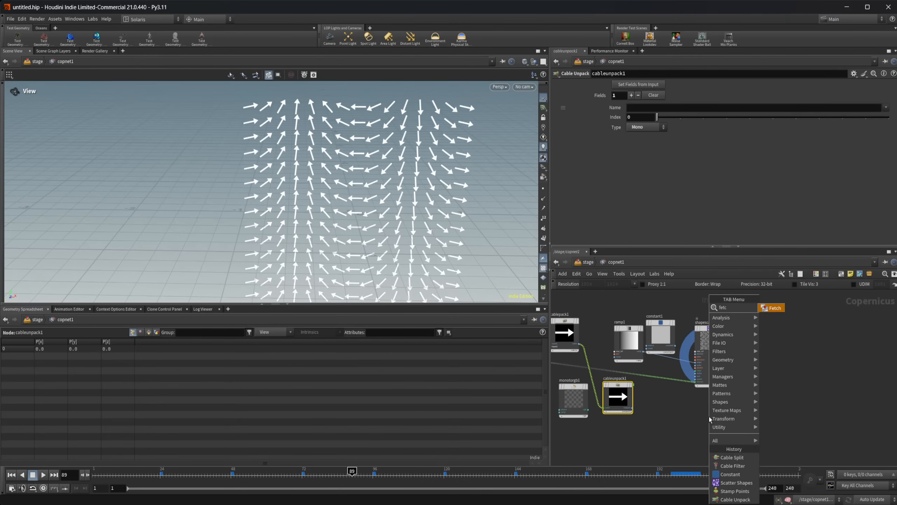
pyautogui.press('Return')
pyautogui.click(710, 417)
pyautogui.moveTo(747, 434); pyautogui.dragTo(754, 418, button='middle')
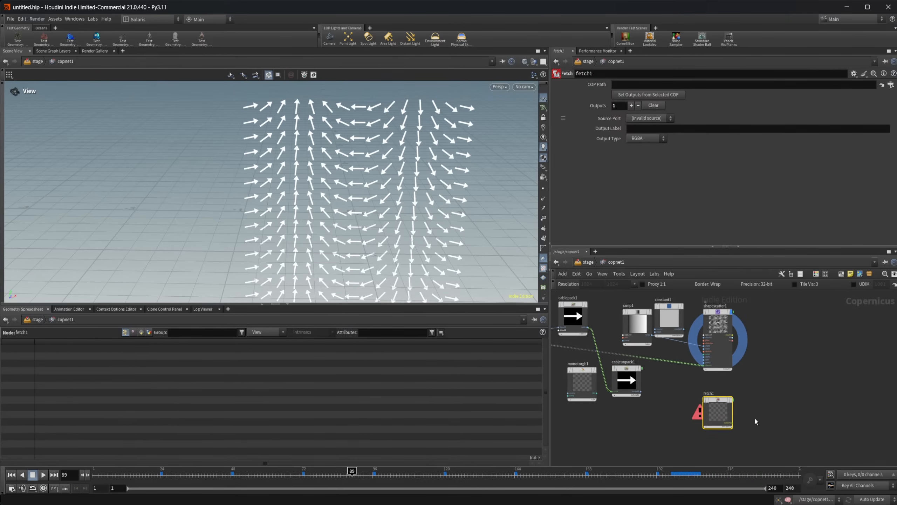
pyautogui.scroll(3, 754, 418)
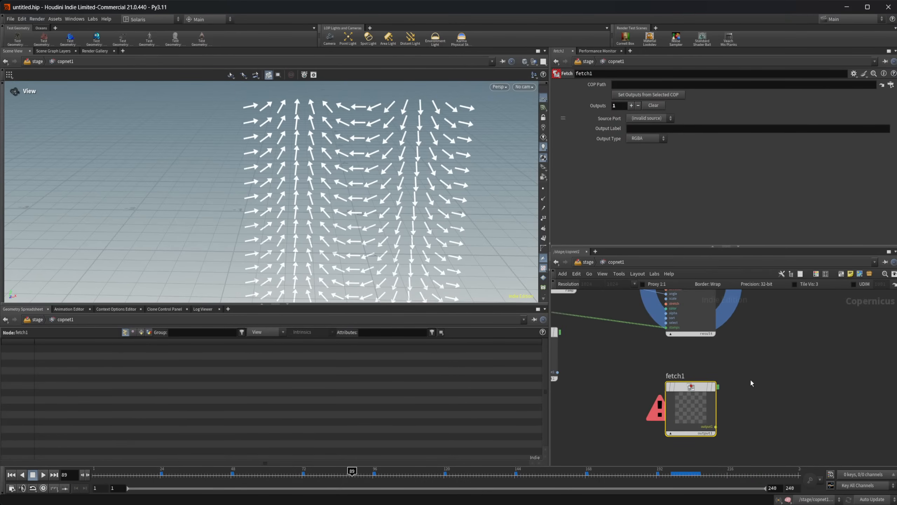
pyautogui.scroll(-3, 749, 380)
pyautogui.moveTo(742, 375); pyautogui.dragTo(797, 321, button='middle')
pyautogui.moveTo(752, 356); pyautogui.dragTo(730, 393)
pyautogui.moveTo(732, 395); pyautogui.dragTo(679, 449, button='middle')
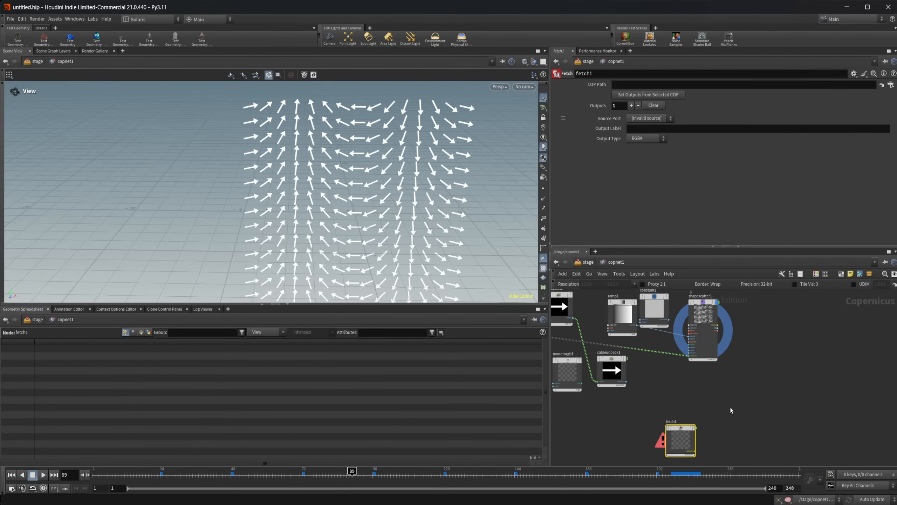
# Set fetch1's COP Path to /stage/copnet1/shapescatter1 by copying the shapescatter1 node.
pyautogui.click(703, 320)
pyautogui.hotkey('ctrl', 'c')
pyautogui.click(681, 440)
pyautogui.click(639, 84)
pyautogui.hotkey('ctrl', 'v')
pyautogui.press('Return')
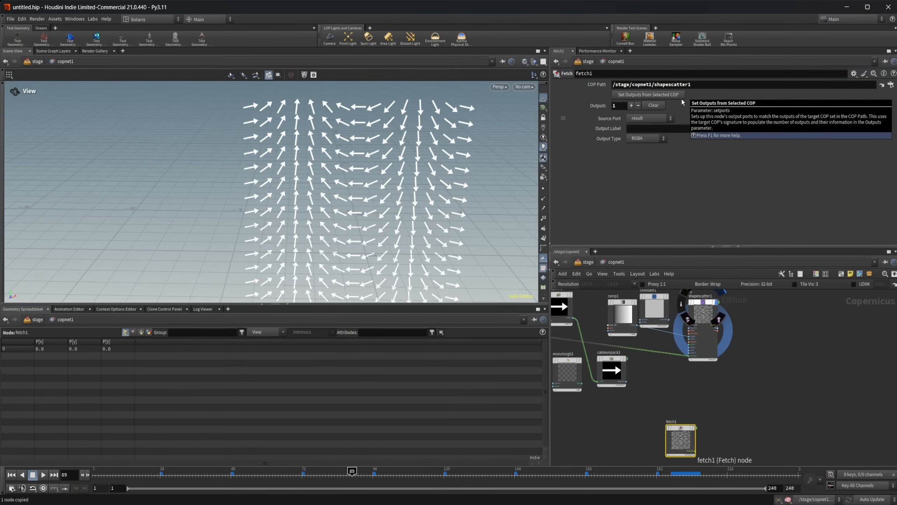
# Display fetch1's result and shift the node slightly in the network.
pyautogui.press('r')
pyautogui.click(678, 437)
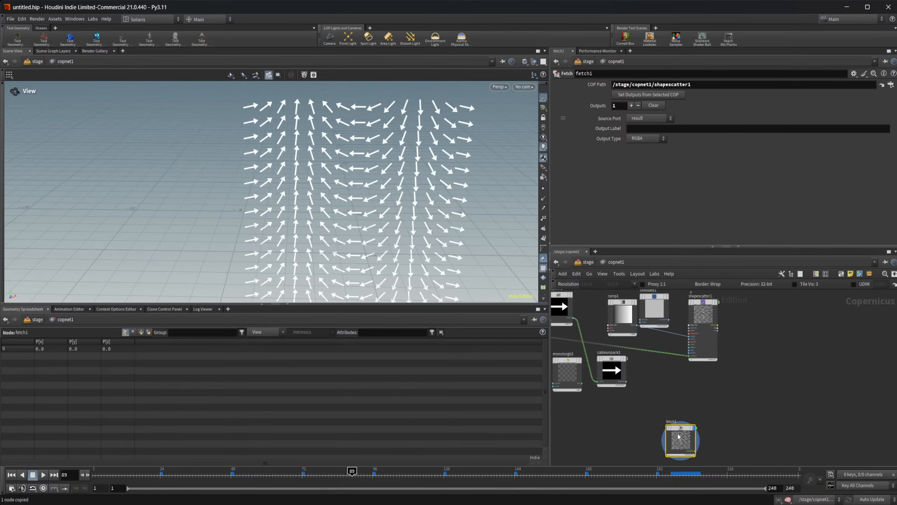
pyautogui.click(731, 408)
pyautogui.moveTo(684, 446); pyautogui.dragTo(651, 414, button='middle')
pyautogui.moveTo(651, 414); pyautogui.dragTo(669, 412)
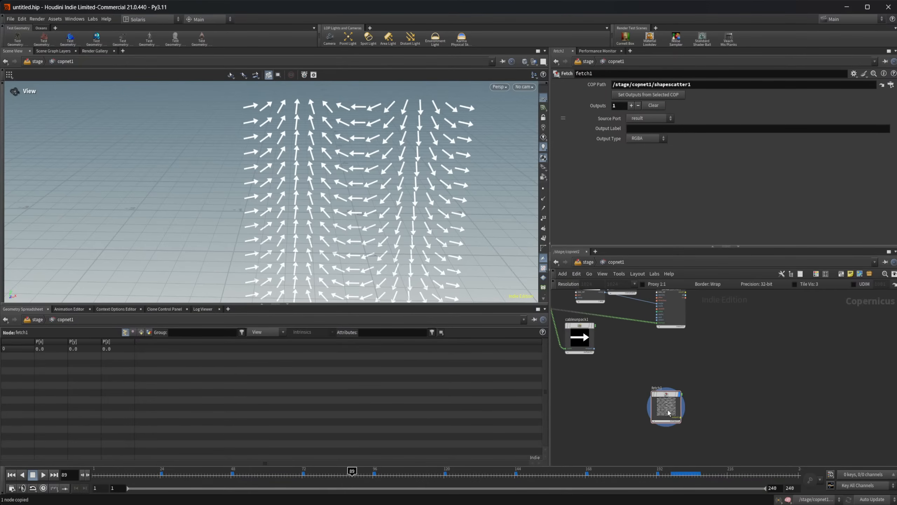
# Locate the rasterizevolume1 node near pyro_lightambient1 in copnet1 and select it.
pyautogui.scroll(3, 681, 382)
pyautogui.scroll(-4, 681, 383)
pyautogui.moveTo(681, 383); pyautogui.dragTo(556, 420, button='middle')
pyautogui.scroll(-3, 731, 424)
pyautogui.moveTo(731, 424); pyautogui.dragTo(561, 394, button='middle')
pyautogui.scroll(5, 713, 338)
pyautogui.moveTo(713, 338); pyautogui.dragTo(744, 363, button='middle')
pyautogui.click(681, 346)
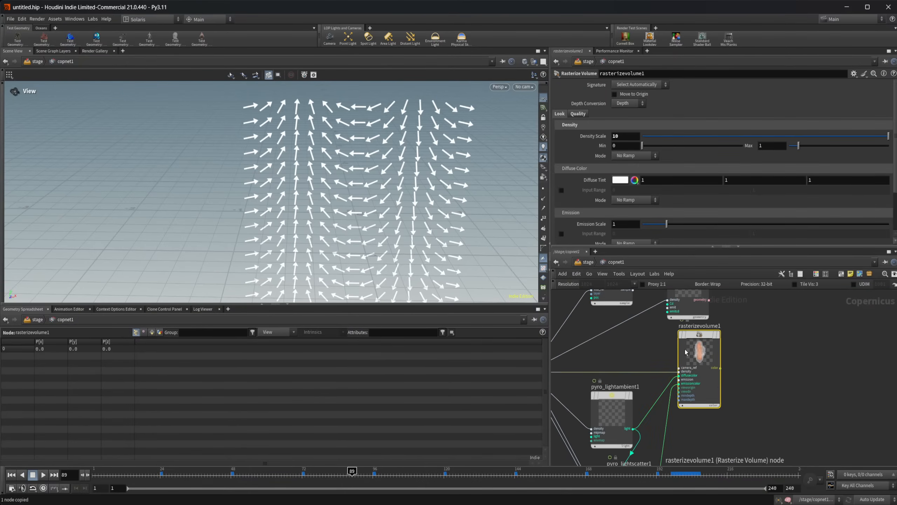
# Set fetch1's COP Path to /stage/copnet1/rasterizevolume1 by pasting the copied node.
pyautogui.moveTo(657, 429); pyautogui.dragTo(876, 276, button='middle')
pyautogui.scroll(-3, 695, 422)
pyautogui.moveTo(579, 438); pyautogui.dragTo(700, 401, button='middle')
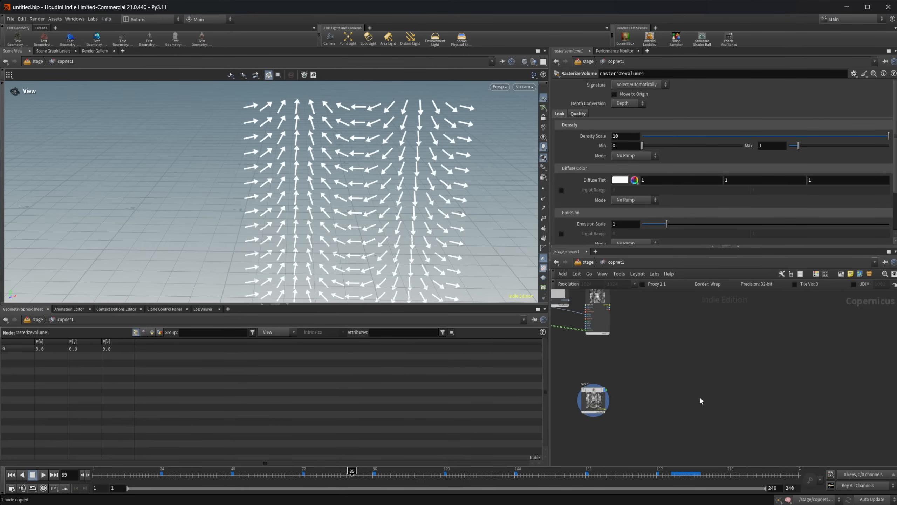
pyautogui.click(602, 394)
pyautogui.moveTo(707, 85); pyautogui.dragTo(534, 90)
pyautogui.hotkey('ctrl', 'v')
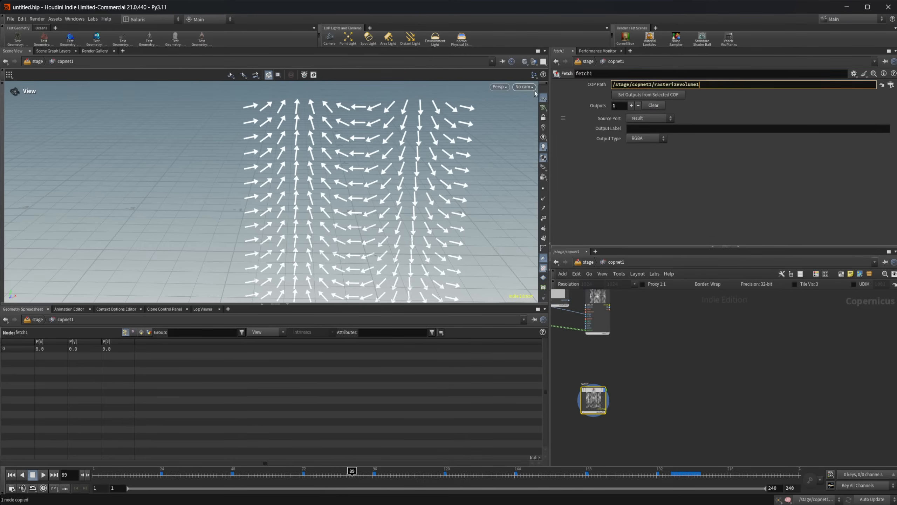
pyautogui.press('Return')
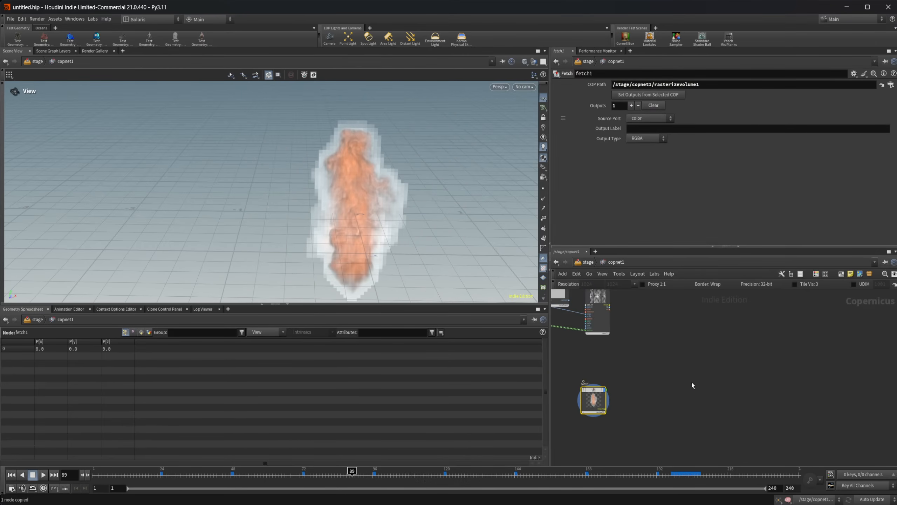
# Delete the pyro_lightscatter1 node and cut the leftover wire running from the pyro block end into rasterizevolume1.
pyautogui.scroll(-4, 700, 382)
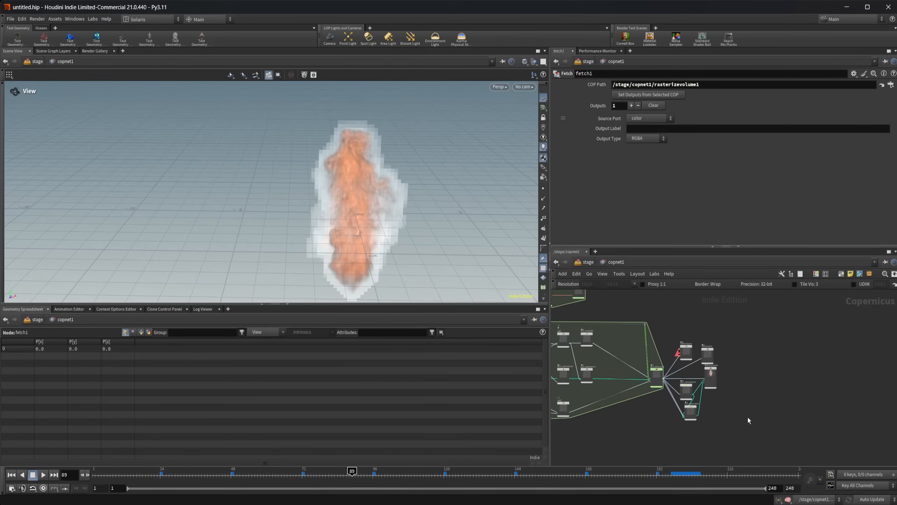
pyautogui.scroll(3, 720, 403)
pyautogui.click(649, 413)
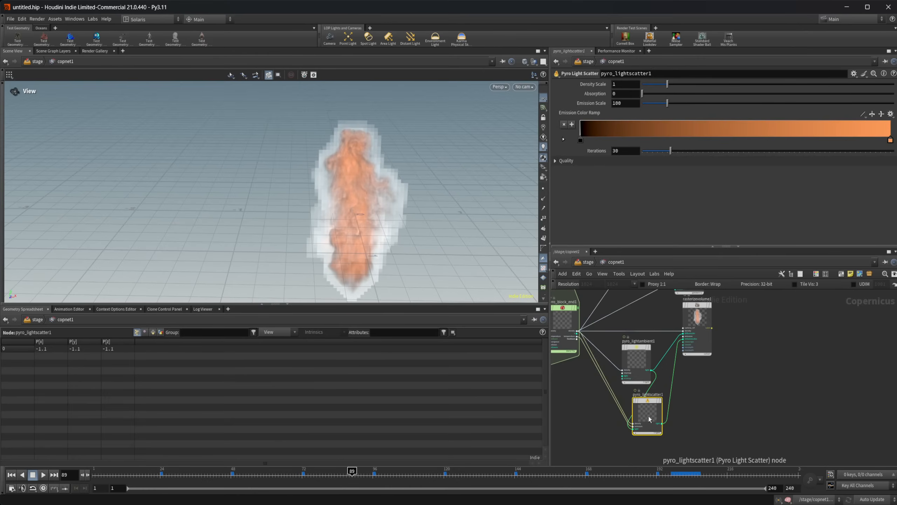
pyautogui.press('Delete')
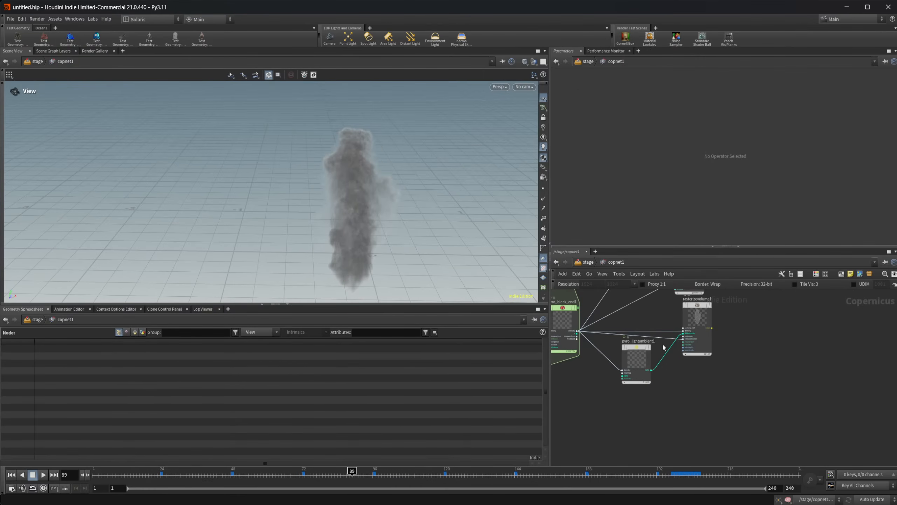
pyautogui.press('y')
pyautogui.moveTo(663, 342); pyautogui.dragTo(666, 334)
# Check fetch1 in the network to see how it reflects the edit made upstream of rasterizevolume1.
pyautogui.moveTo(645, 411); pyautogui.dragTo(752, 363, button='middle')
pyautogui.scroll(-3, 686, 387)
pyautogui.moveTo(687, 389); pyautogui.dragTo(803, 343, button='middle')
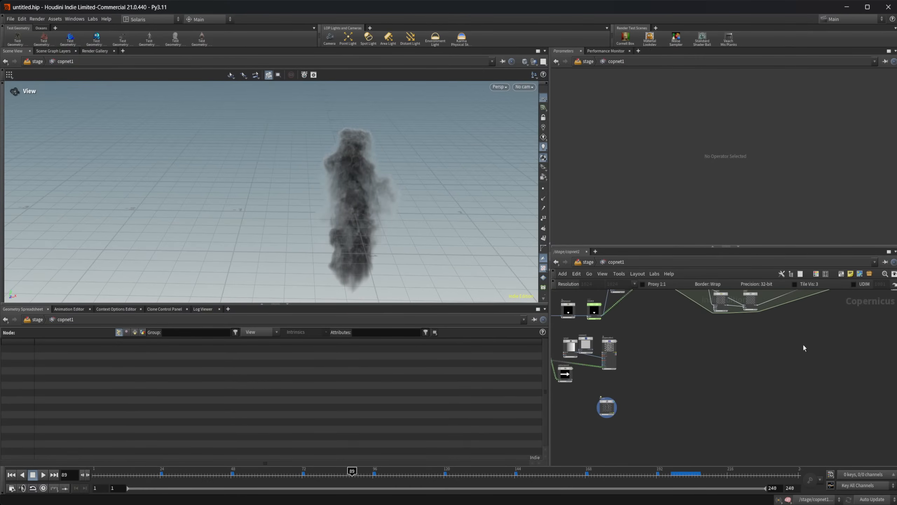
pyautogui.moveTo(625, 420); pyautogui.dragTo(604, 404, button='middle')
pyautogui.scroll(4, 669, 392)
pyautogui.scroll(-2, 618, 385)
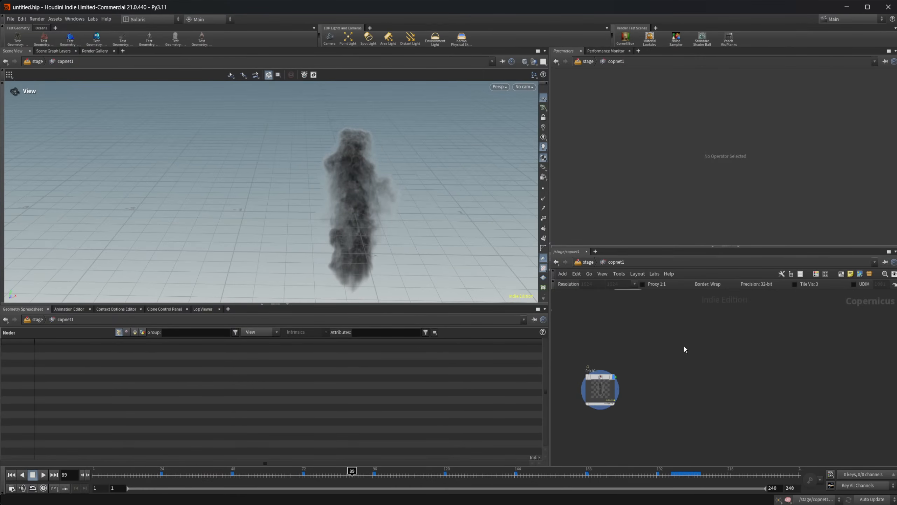
pyautogui.scroll(-3, 687, 346)
pyautogui.moveTo(687, 346); pyautogui.dragTo(514, 475, button='middle')
pyautogui.moveTo(849, 377); pyautogui.dragTo(793, 398, button='middle')
pyautogui.moveTo(615, 421); pyautogui.dragTo(817, 352, button='middle')
pyautogui.moveTo(555, 459); pyautogui.dragTo(652, 416, button='middle')
pyautogui.scroll(2, 666, 410)
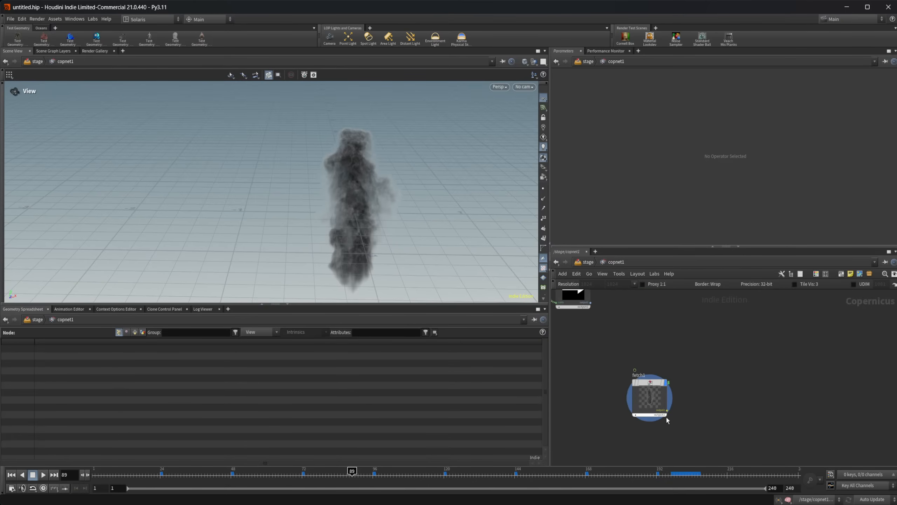
pyautogui.scroll(1, 666, 417)
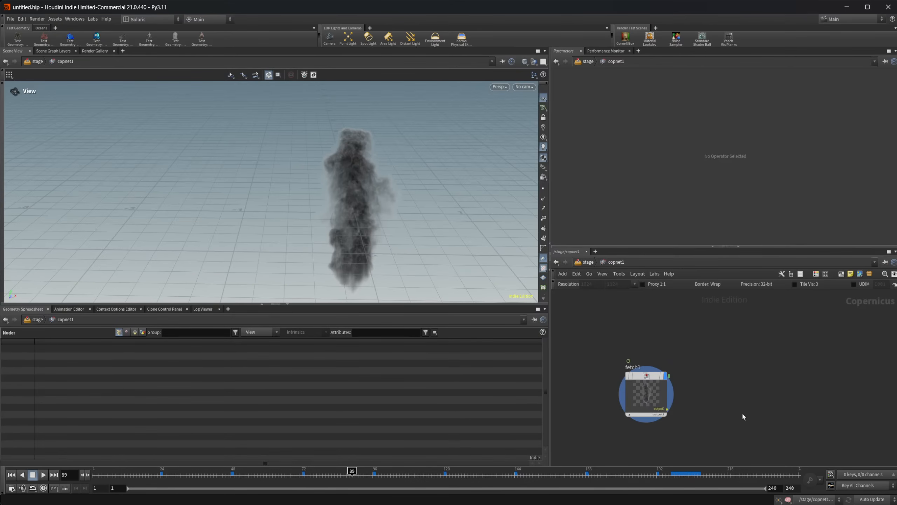
pyautogui.scroll(-2, 687, 393)
pyautogui.scroll(2, 678, 390)
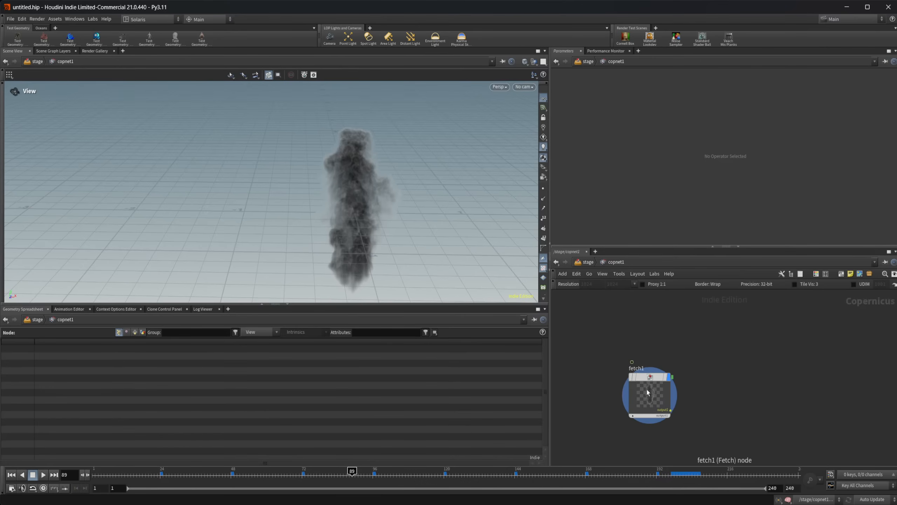
# Select fetch1 and shift it slightly closer beneath the cable unpack node.
pyautogui.click(648, 393)
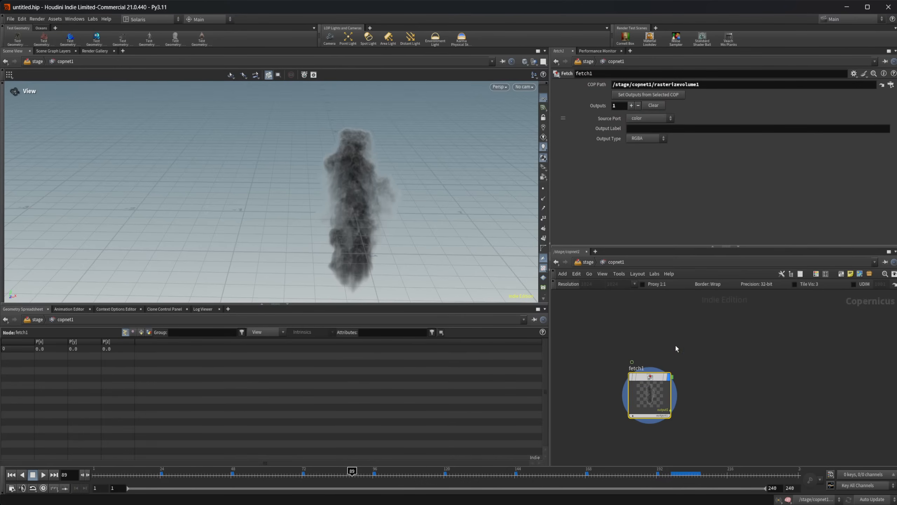
pyautogui.moveTo(685, 393); pyautogui.dragTo(706, 401, button='middle')
pyautogui.scroll(-2, 725, 406)
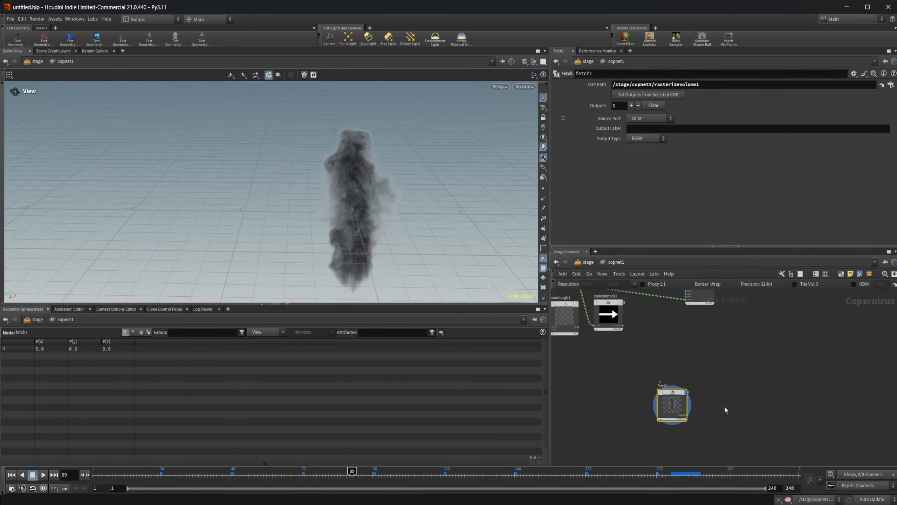
pyautogui.moveTo(616, 370); pyautogui.dragTo(674, 381, button='middle')
pyautogui.moveTo(734, 422); pyautogui.dragTo(699, 420)
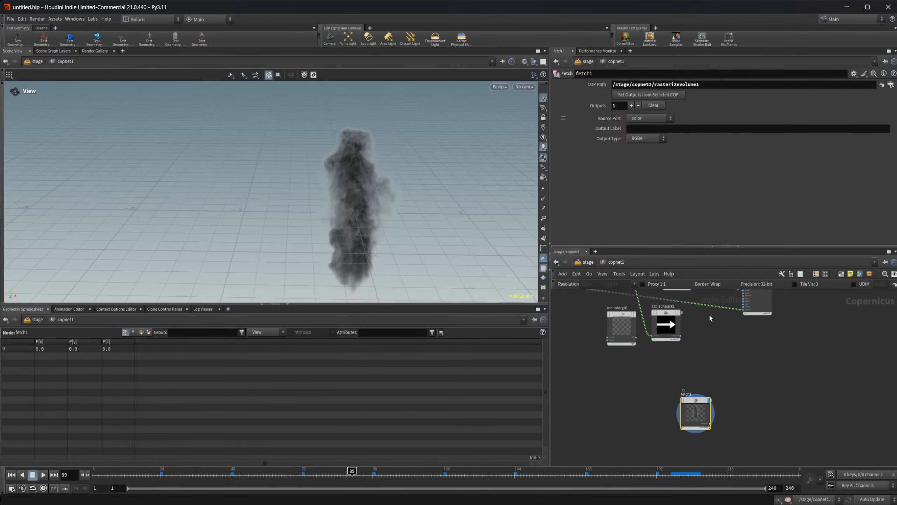
pyautogui.scroll(-3, 717, 321)
pyautogui.moveTo(720, 342); pyautogui.dragTo(745, 386, button='middle')
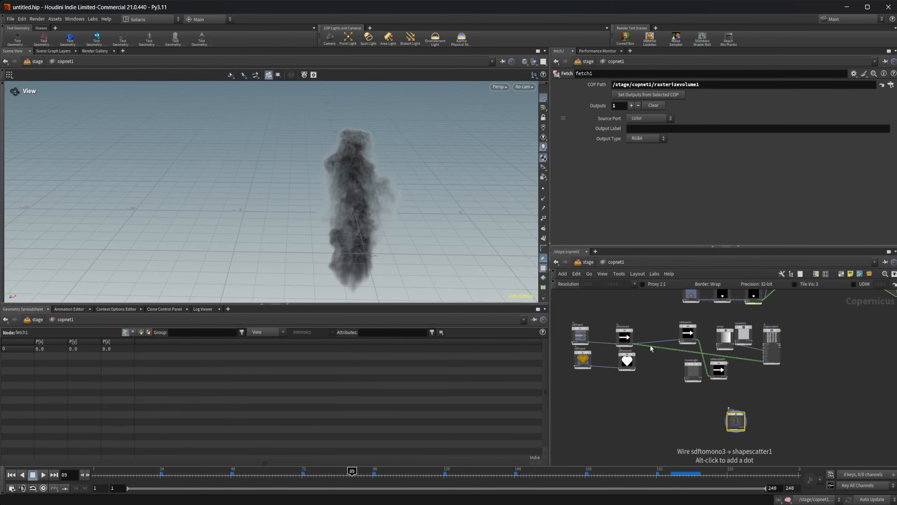
# Add a ROP Image Output node in the empty area beside fetch1 and delete it again.
pyautogui.moveTo(808, 401); pyautogui.dragTo(678, 387, button='middle')
pyautogui.press('Tab')
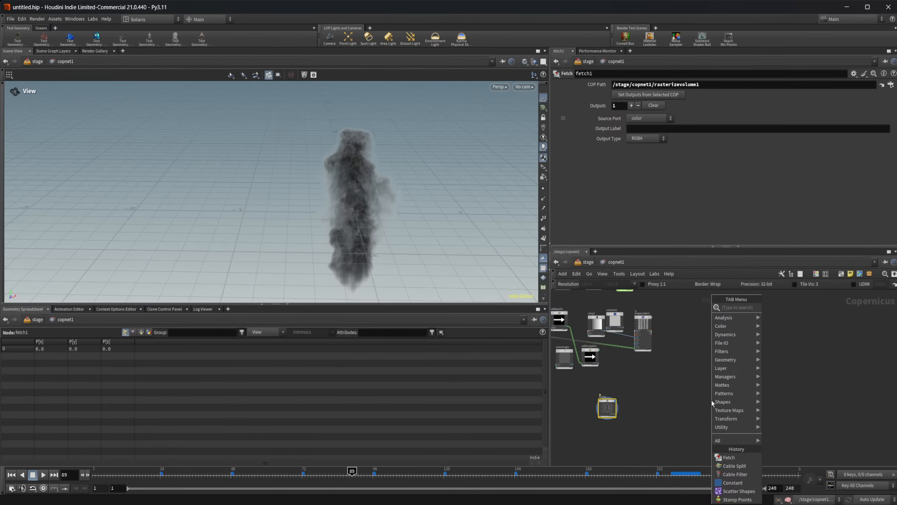
pyautogui.write('me')
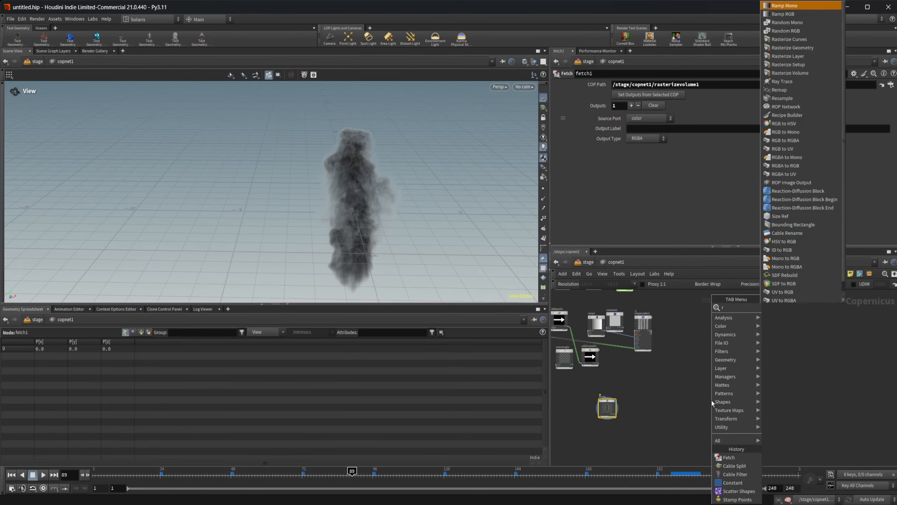
pyautogui.press('BackSpace')
pyautogui.press('BackSpace')
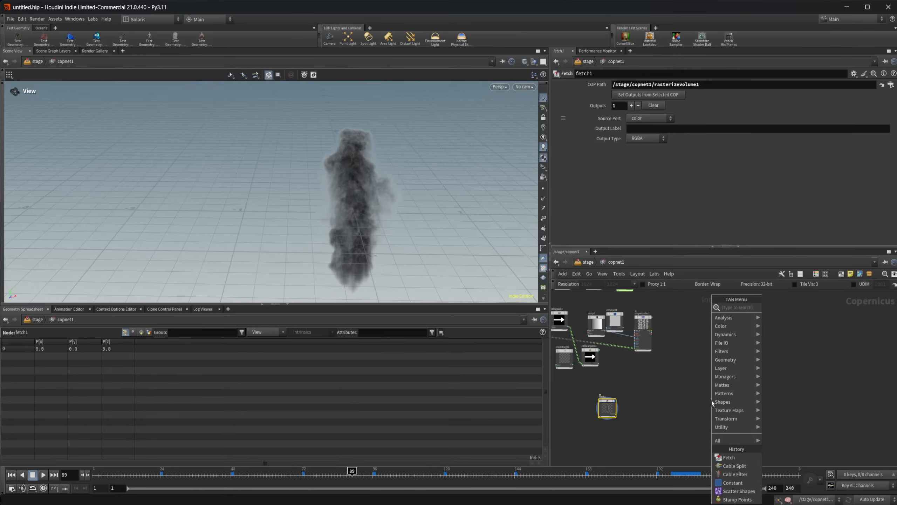
pyautogui.write('out')
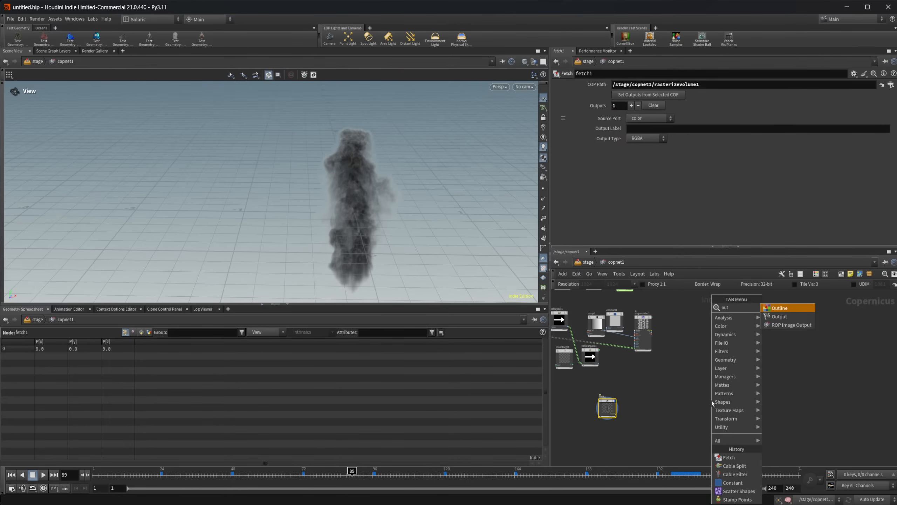
pyautogui.press('BackSpace')
pyautogui.press('BackSpace')
pyautogui.press('BackSpace')
pyautogui.write('rep')
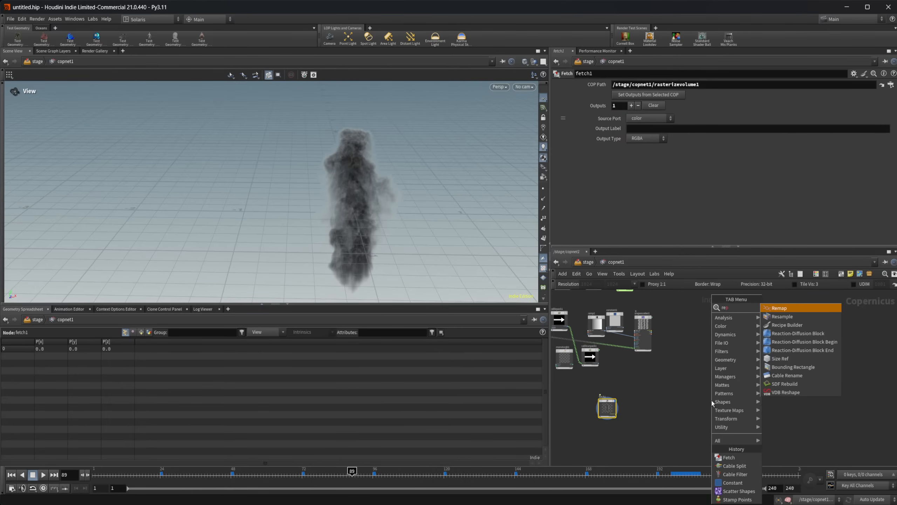
pyautogui.press('BackSpace')
pyautogui.press('BackSpace')
pyautogui.press('BackSpace')
pyautogui.write('out')
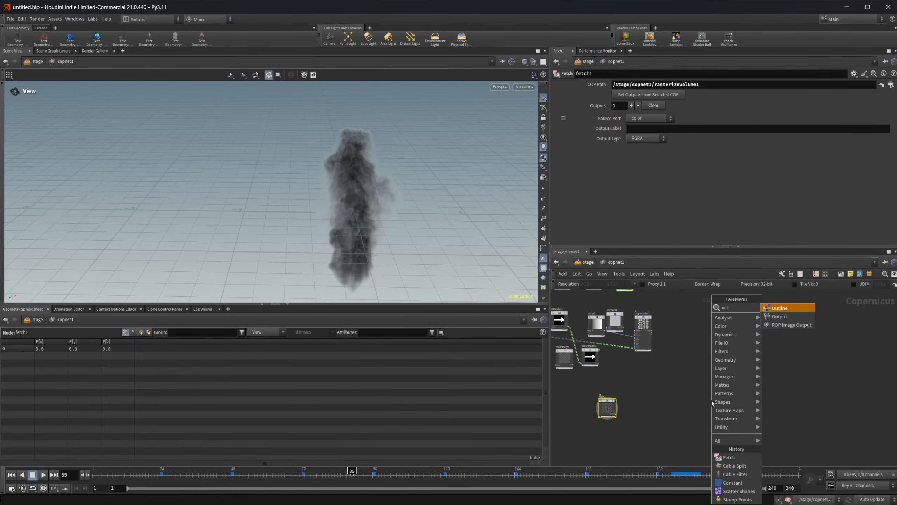
pyautogui.press('Down')
pyautogui.press('Down')
pyautogui.press('Return')
pyautogui.click(712, 401)
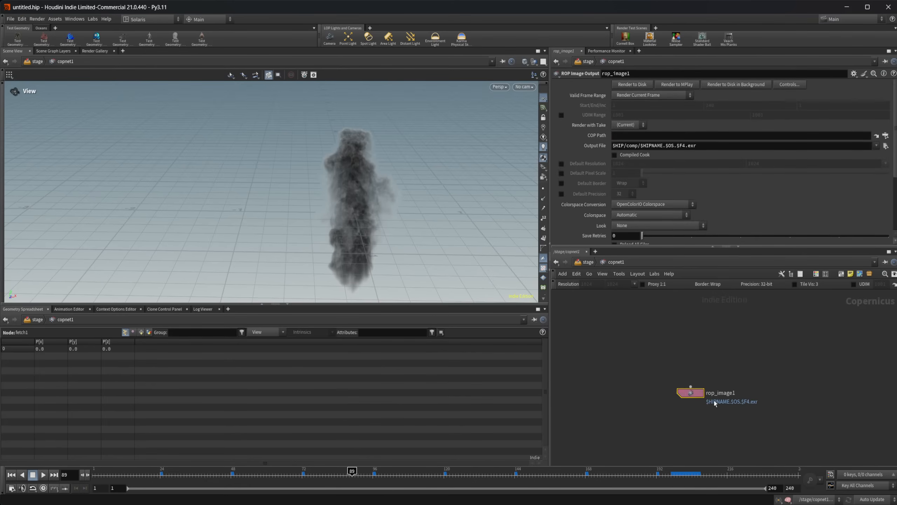
pyautogui.press('Delete')
# Search the available nodes for a rendering or output operator, including the Utility category.
pyautogui.press('Tab')
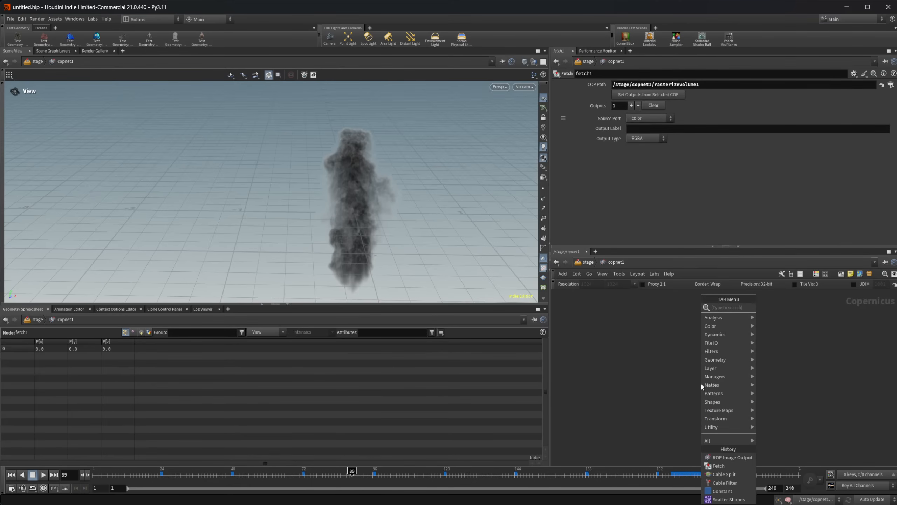
pyautogui.write('r')
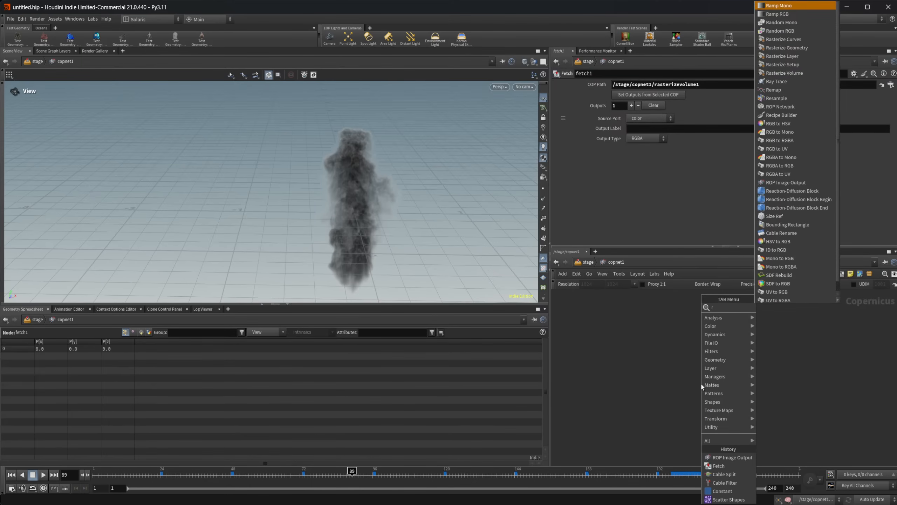
pyautogui.press('BackSpace')
pyautogui.write('ou')
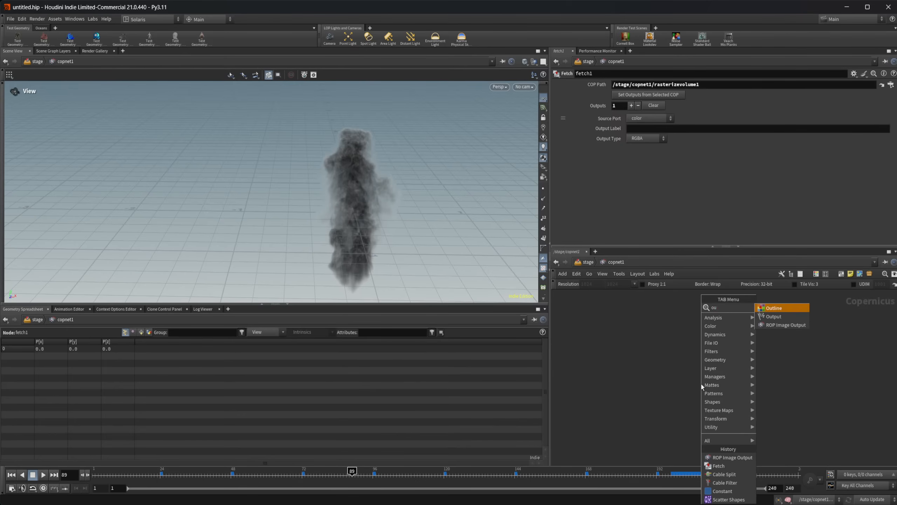
pyautogui.press('BackSpace')
pyautogui.press('BackSpace')
pyautogui.write('ro')
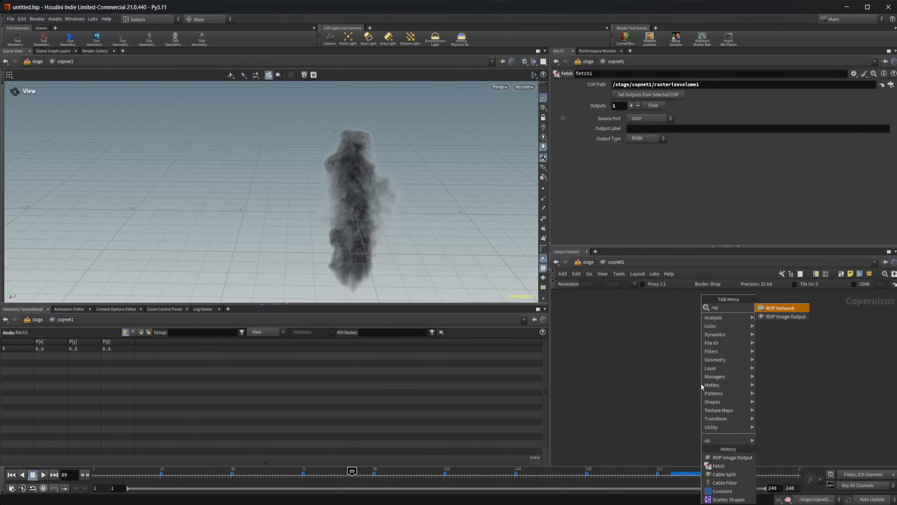
pyautogui.write('p')
pyautogui.press('BackSpace')
pyautogui.press('BackSpace')
pyautogui.write('end')
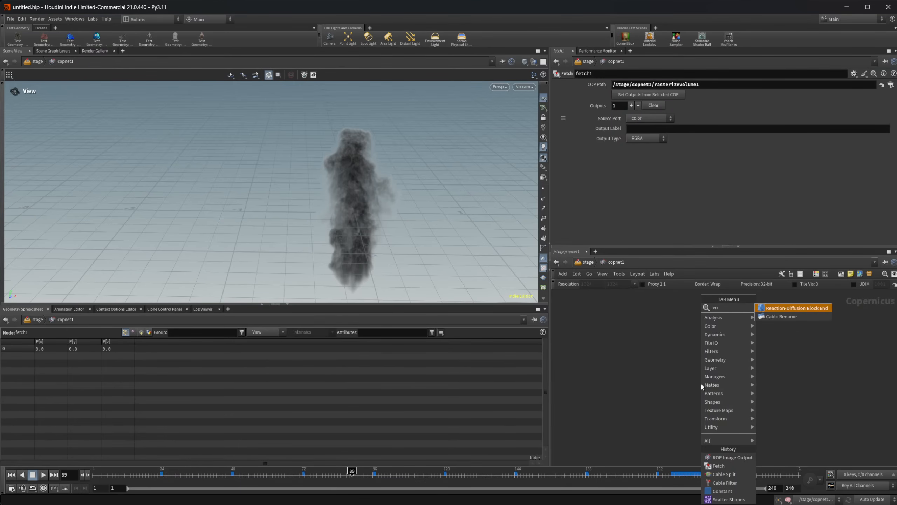
pyautogui.press('BackSpace')
pyautogui.press('BackSpace')
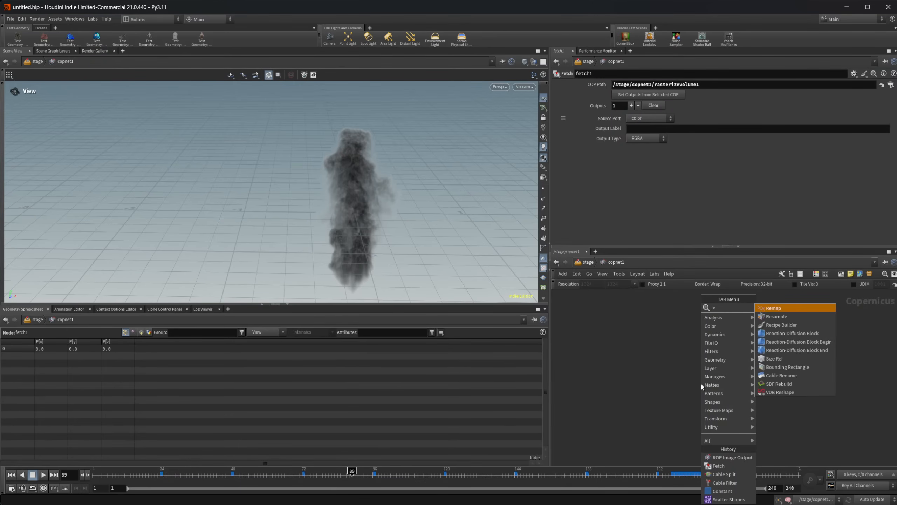
pyautogui.press('BackSpace')
pyautogui.press('BackSpace')
pyautogui.moveTo(722, 429)
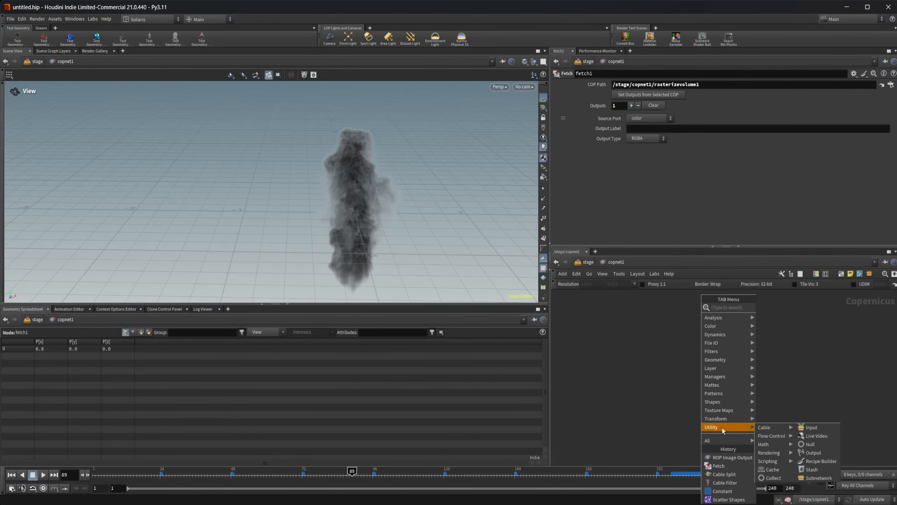
# Add a ROP Network node in the empty area and delete it again.
pyautogui.press('Tab')
pyautogui.write('rop')
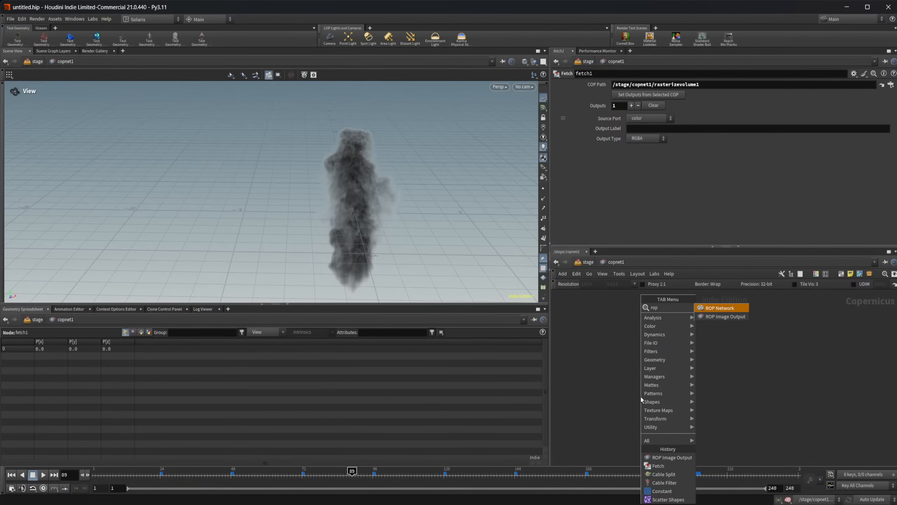
pyautogui.press('Return')
pyautogui.click(640, 396)
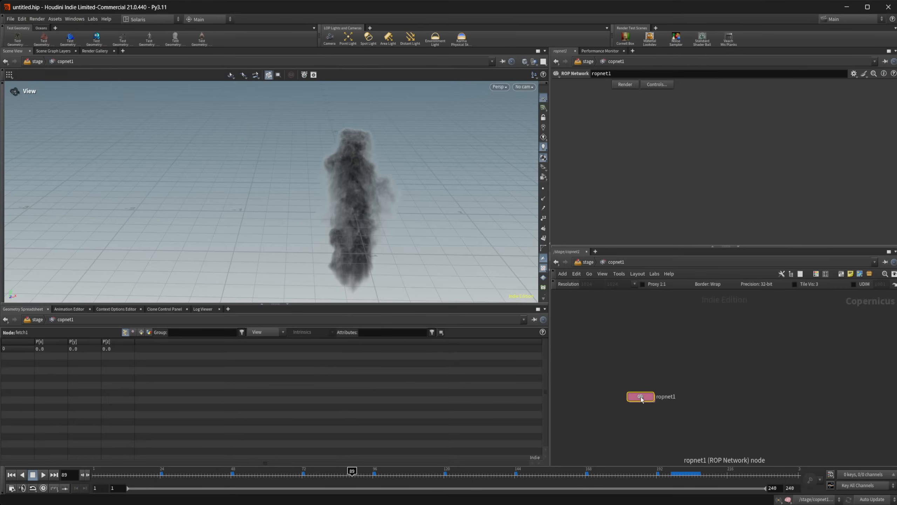
pyautogui.press('Delete')
# Place a ROP Image Output node in the empty area of copnet1.
pyautogui.press('Tab')
pyautogui.write('re')
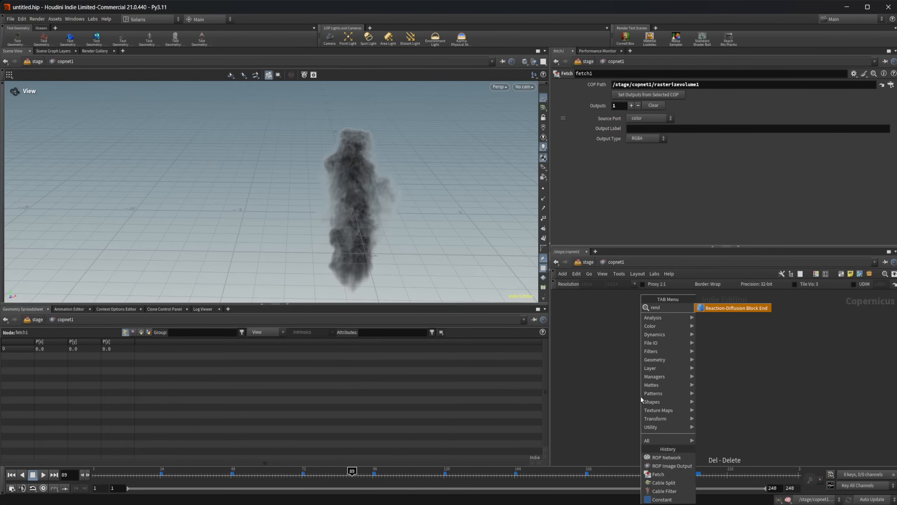
pyautogui.press('BackSpace')
pyautogui.write('op')
pyautogui.press('Down')
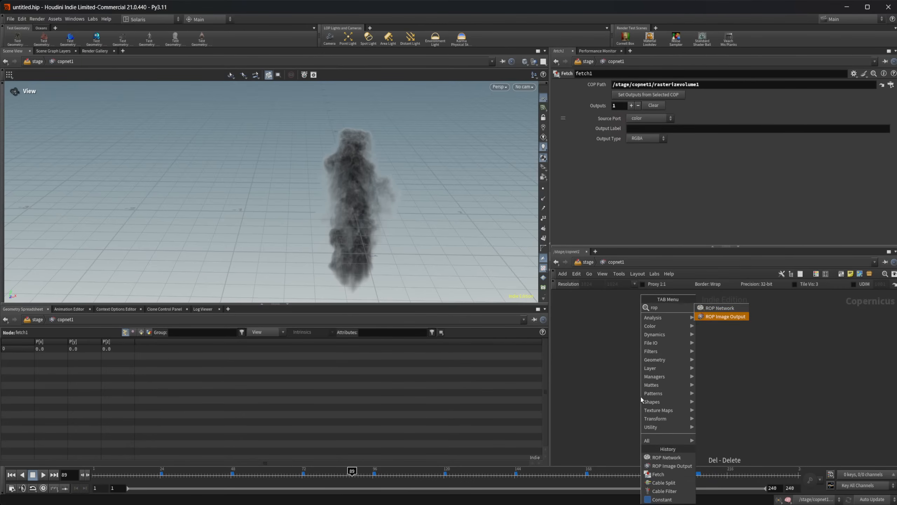
pyautogui.press('Return')
pyautogui.click(700, 373)
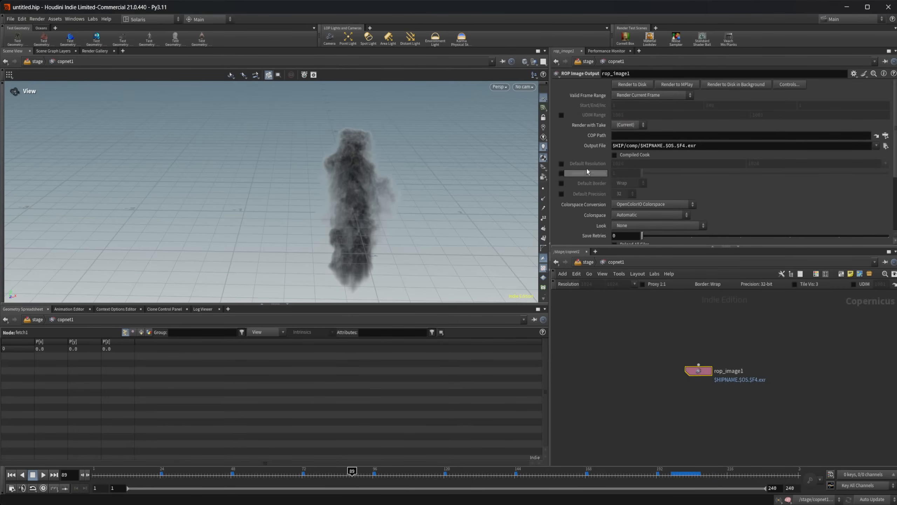
pyautogui.scroll(-4, 584, 165)
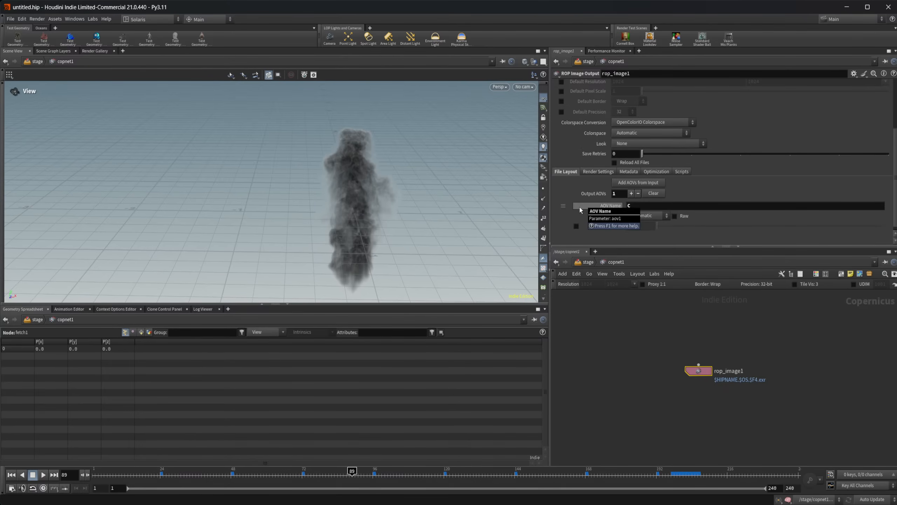
# Review the ROP Image Output node's file layout, render settings, metadata, optimization and script parameters.
pyautogui.scroll(4, 583, 206)
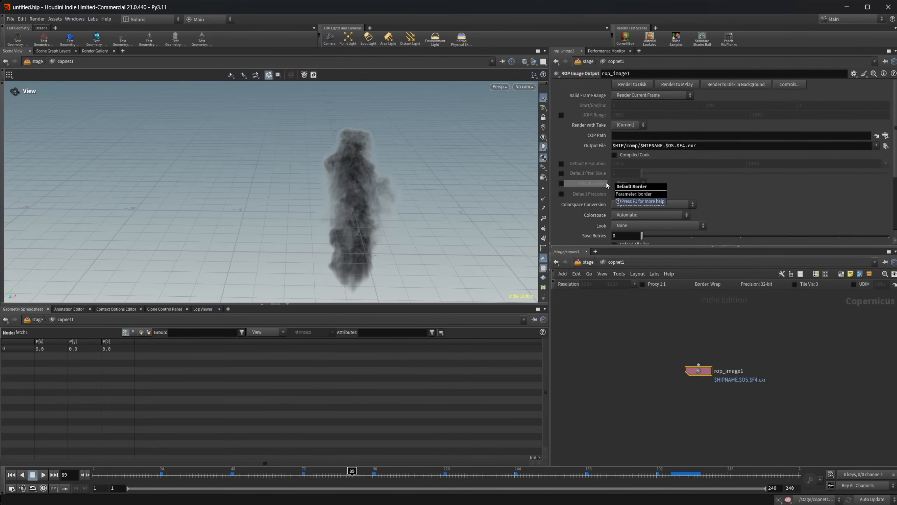
pyautogui.scroll(-4, 606, 177)
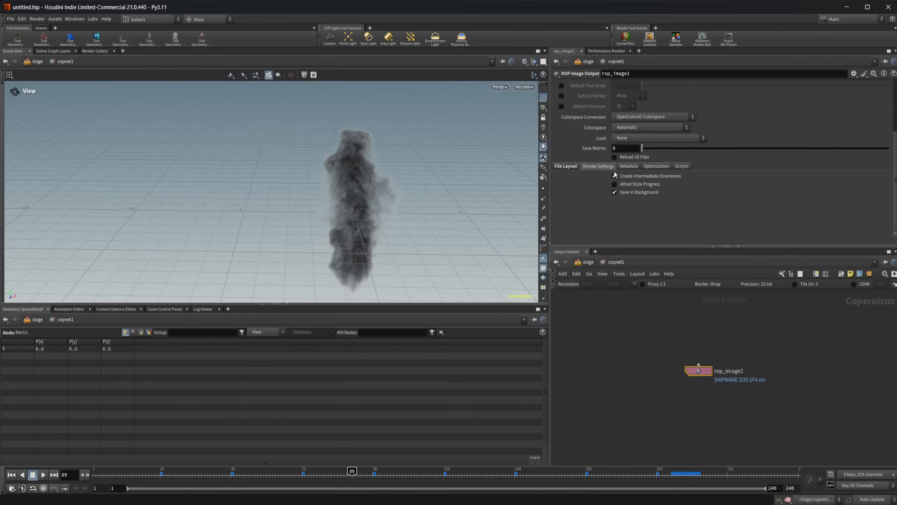
pyautogui.click(636, 168)
pyautogui.click(665, 168)
pyautogui.click(681, 166)
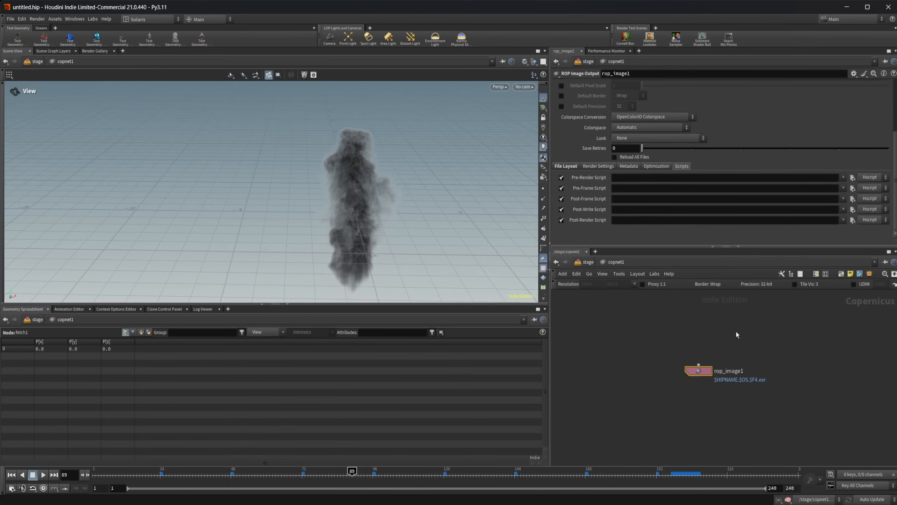
pyautogui.scroll(4, 591, 183)
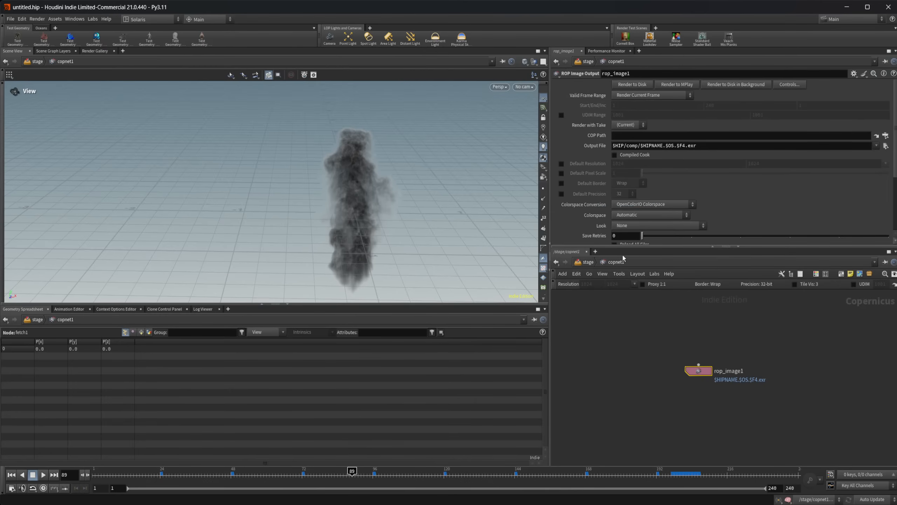
# Place an Output node beside rop_image1, then delete both nodes.
pyautogui.moveTo(617, 341); pyautogui.dragTo(675, 343, button='middle')
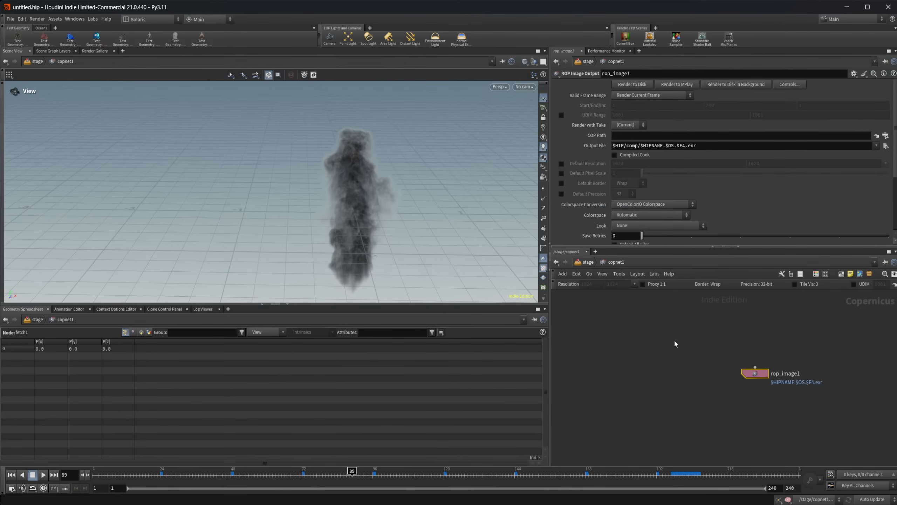
pyautogui.moveTo(734, 349); pyautogui.dragTo(702, 356, button='middle')
pyautogui.press('Tab')
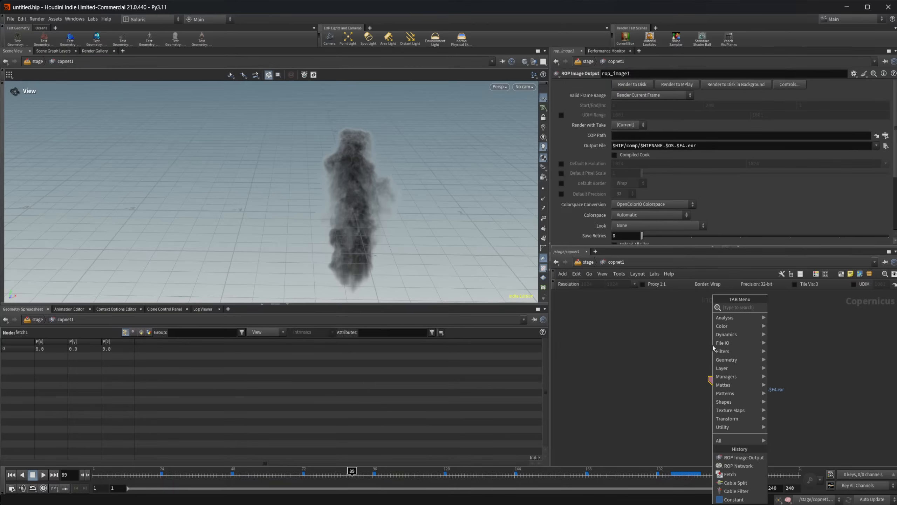
pyautogui.write('out')
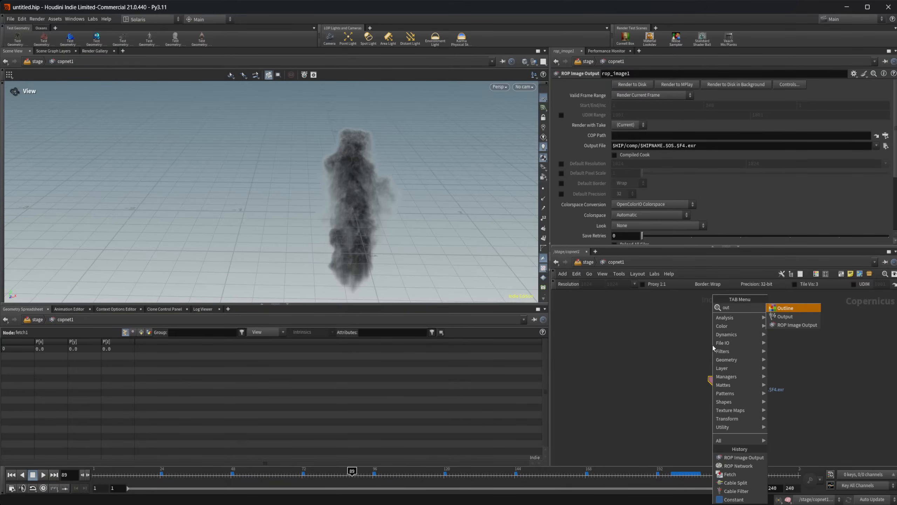
pyautogui.press('Down')
pyautogui.press('Return')
pyautogui.click(712, 345)
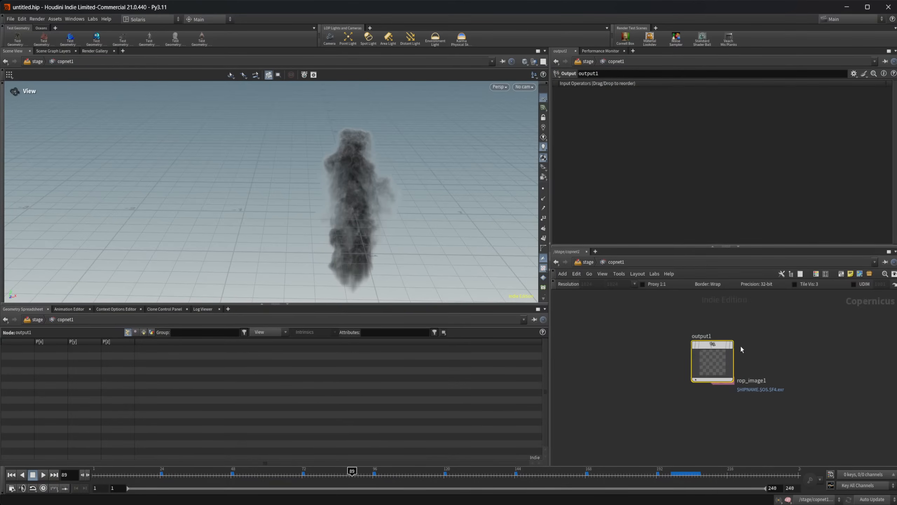
pyautogui.moveTo(720, 353); pyautogui.dragTo(679, 347)
pyautogui.moveTo(611, 347); pyautogui.dragTo(729, 403)
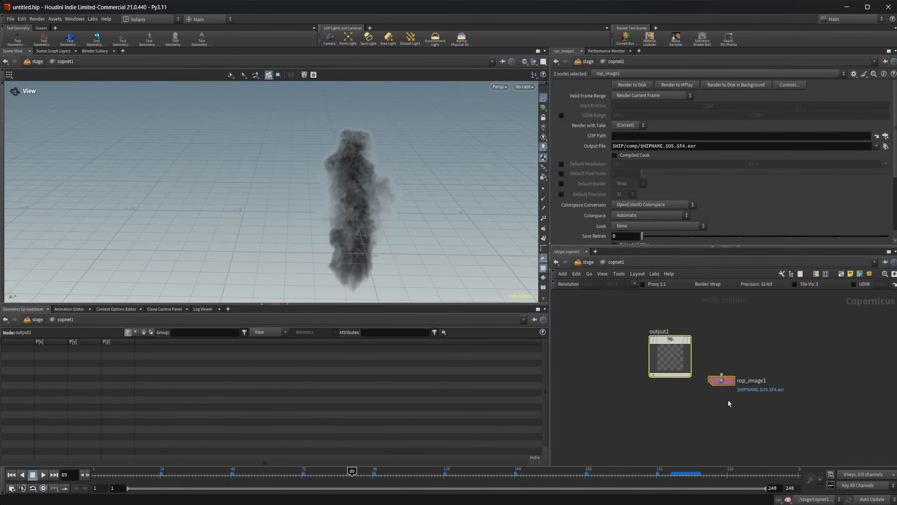
pyautogui.press('Delete')
# Place a Preview Material node in the empty area of copnet1.
pyautogui.press('Tab')
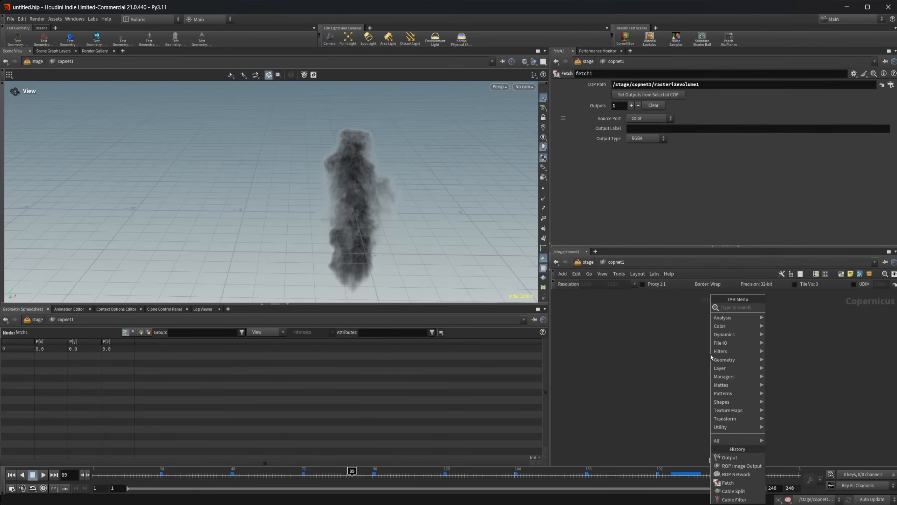
pyautogui.write('prev')
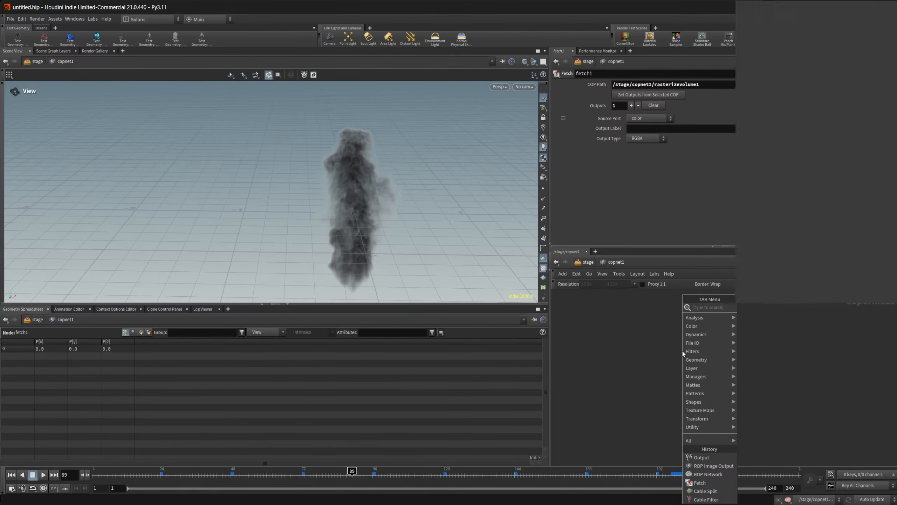
pyautogui.press('Return')
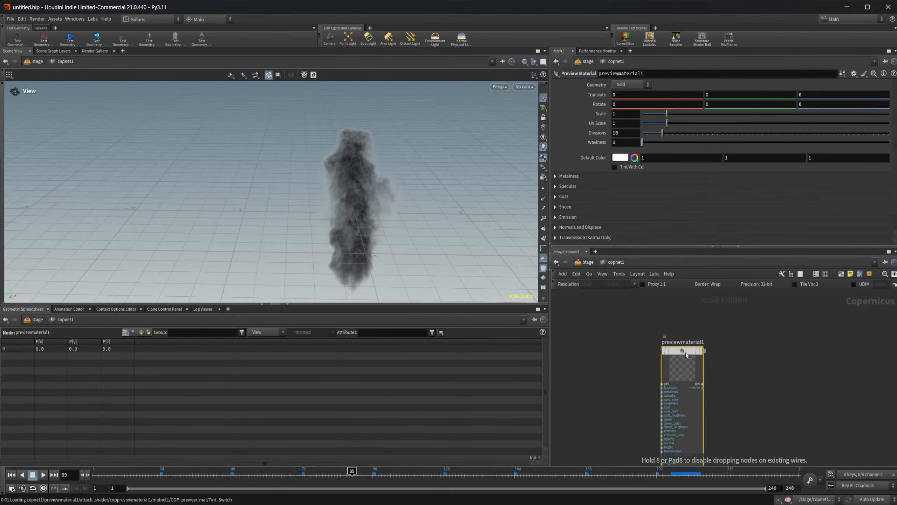
pyautogui.click(685, 352)
pyautogui.scroll(2, 724, 376)
pyautogui.scroll(-2, 711, 373)
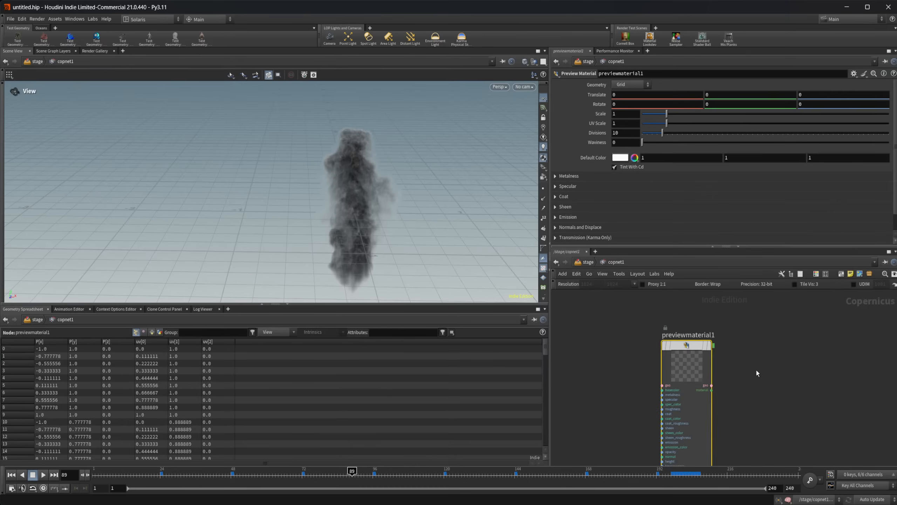
# Place a ROP Image Output node beside previewmaterial1.
pyautogui.press('Tab')
pyautogui.write('ro')
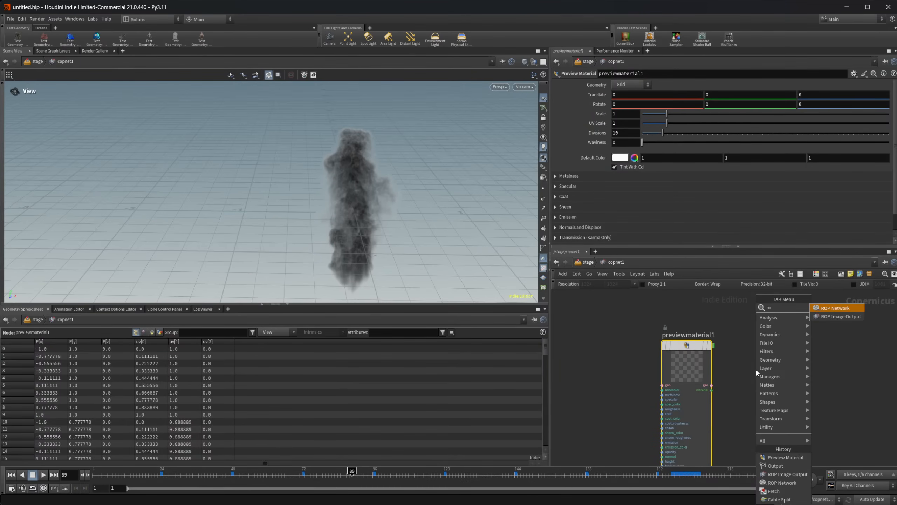
pyautogui.press('Down')
pyautogui.press('Return')
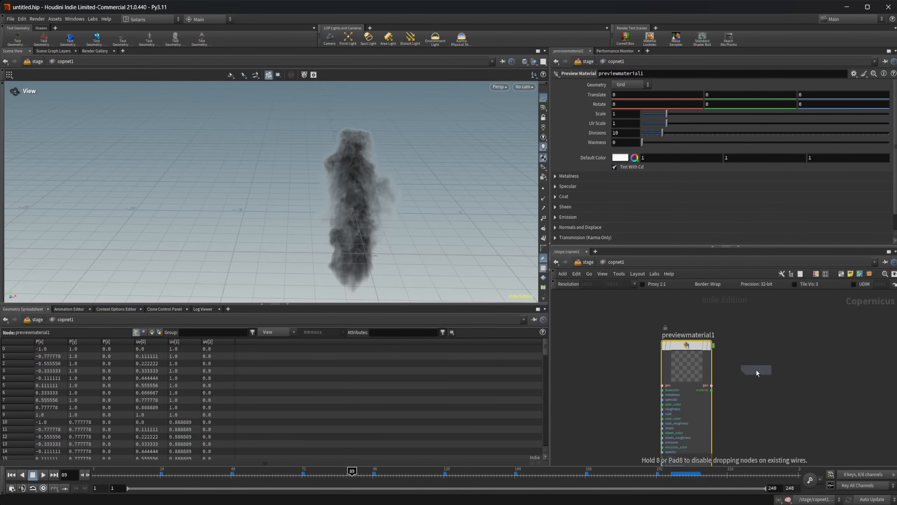
pyautogui.click(757, 371)
pyautogui.moveTo(640, 413); pyautogui.dragTo(647, 354, button='middle')
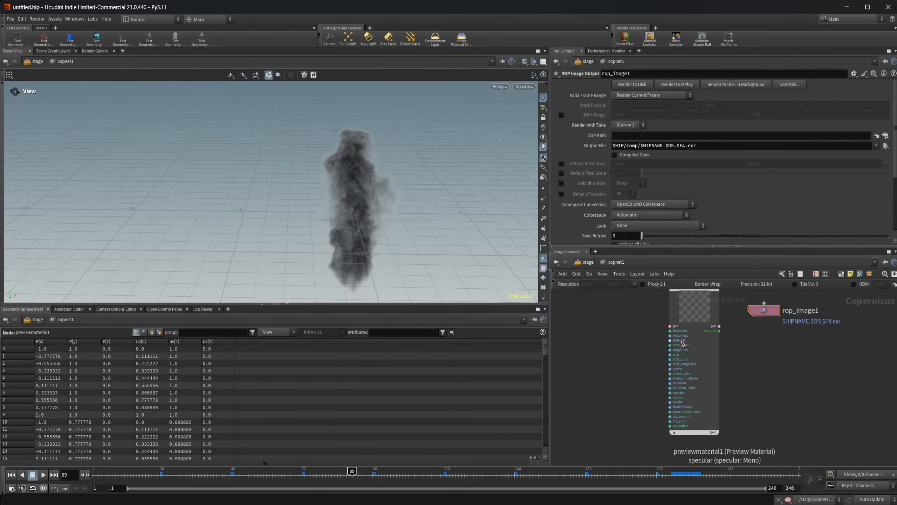
pyautogui.moveTo(765, 362); pyautogui.dragTo(700, 437, button='middle')
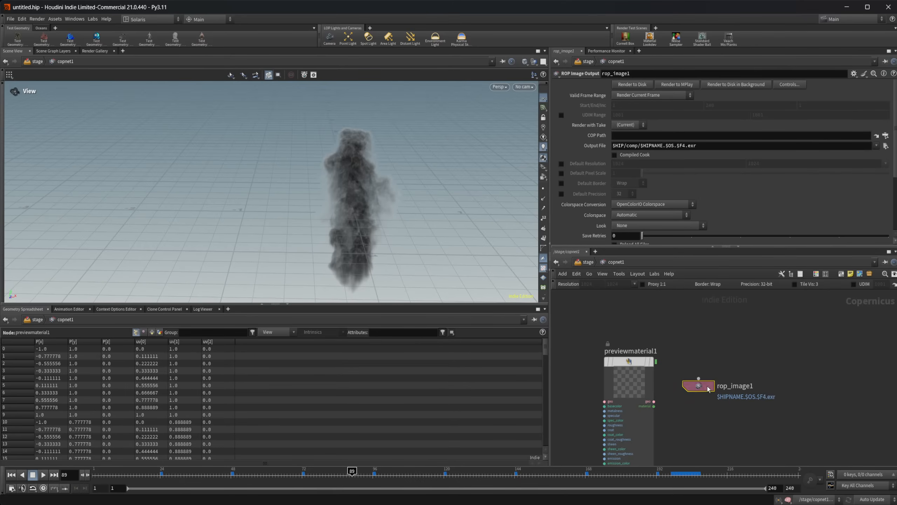
# Copy previewmaterial1 and paste its path, /stage/copnet1/previewmaterial1, as the COP Path of rop_image1.
pyautogui.scroll(-5, 628, 178)
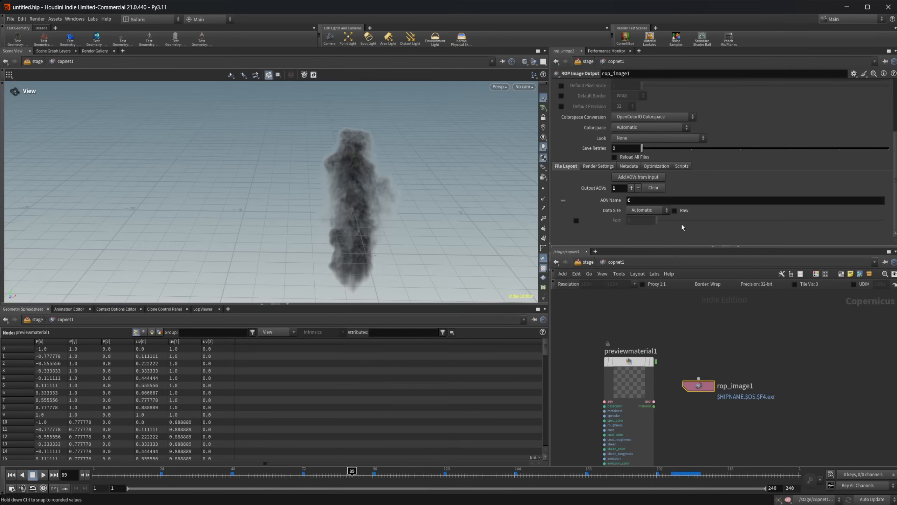
pyautogui.scroll(5, 616, 200)
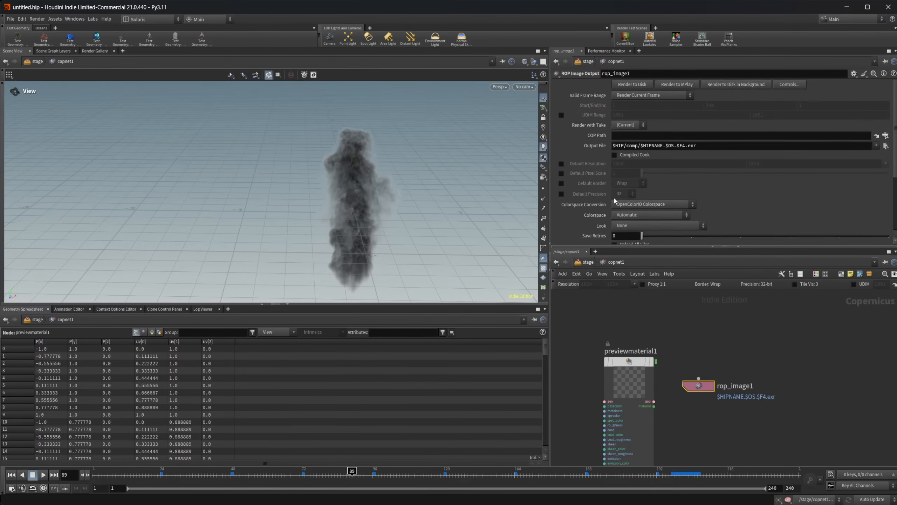
pyautogui.scroll(-5, 614, 200)
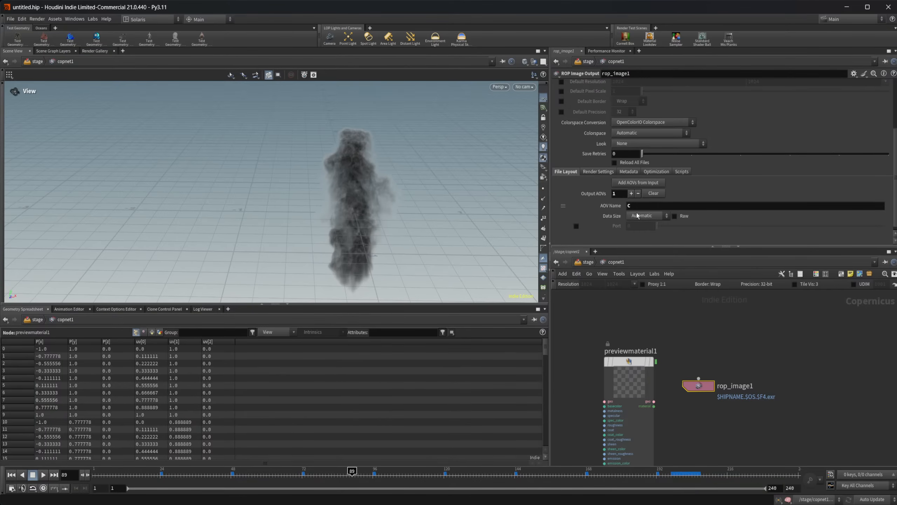
pyautogui.click(635, 372)
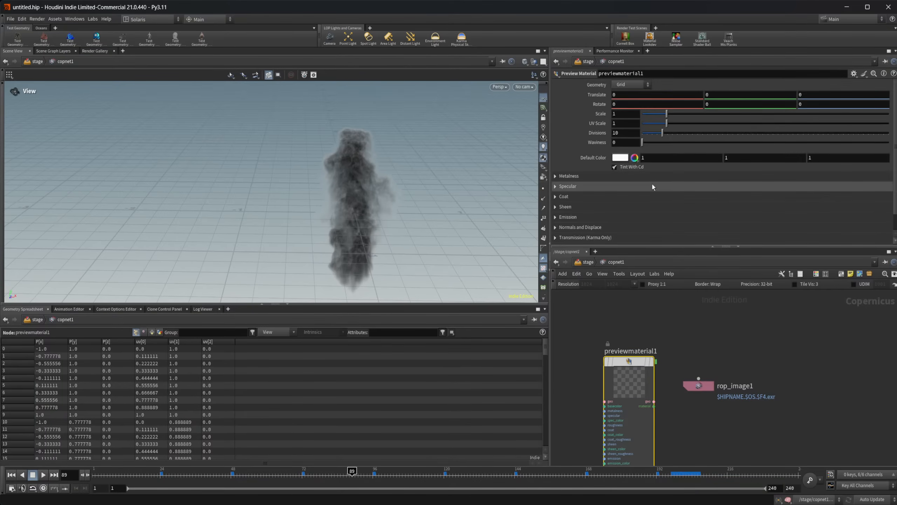
pyautogui.click(698, 384)
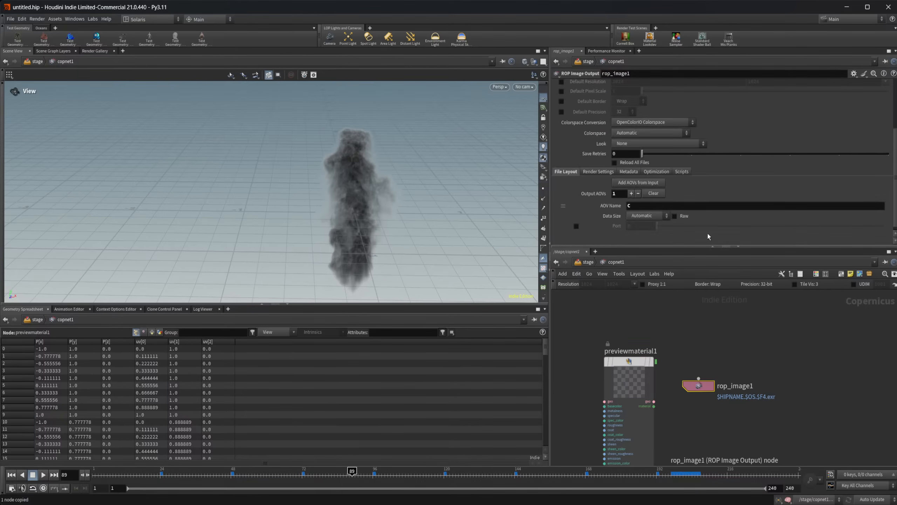
pyautogui.scroll(3, 708, 176)
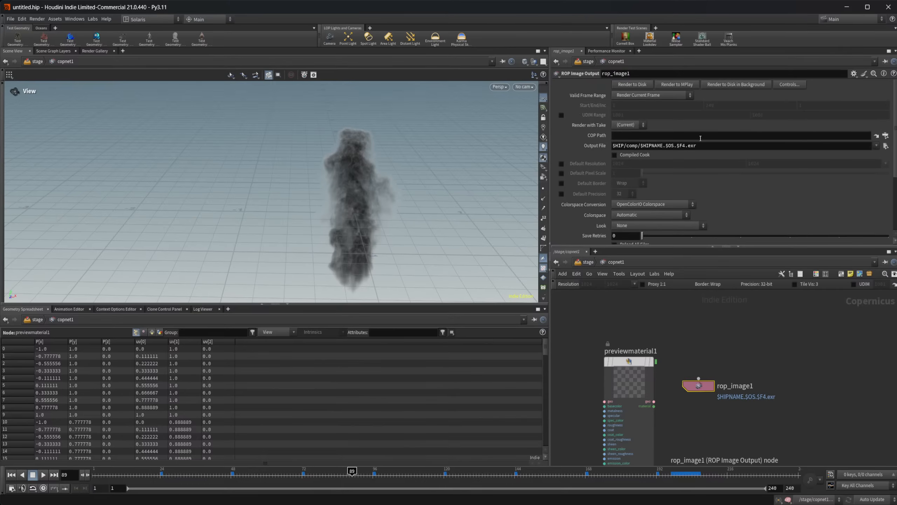
pyautogui.click(694, 135)
pyautogui.write('/stage/copnet1/previewmaterial1')
pyautogui.press('Return')
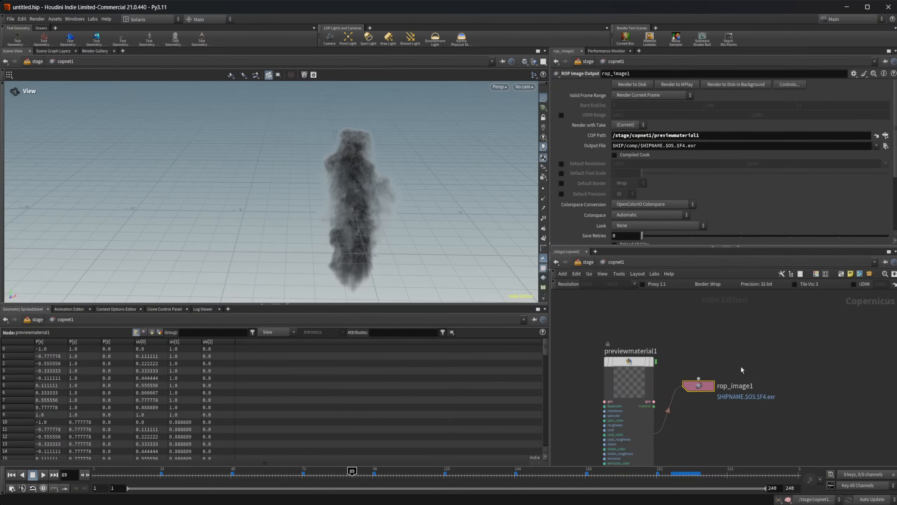
# Add the output AOVs of rop_image1 from its input and move the node farther from previewmaterial1.
pyautogui.scroll(-2, 586, 200)
pyautogui.scroll(-2, 586, 200)
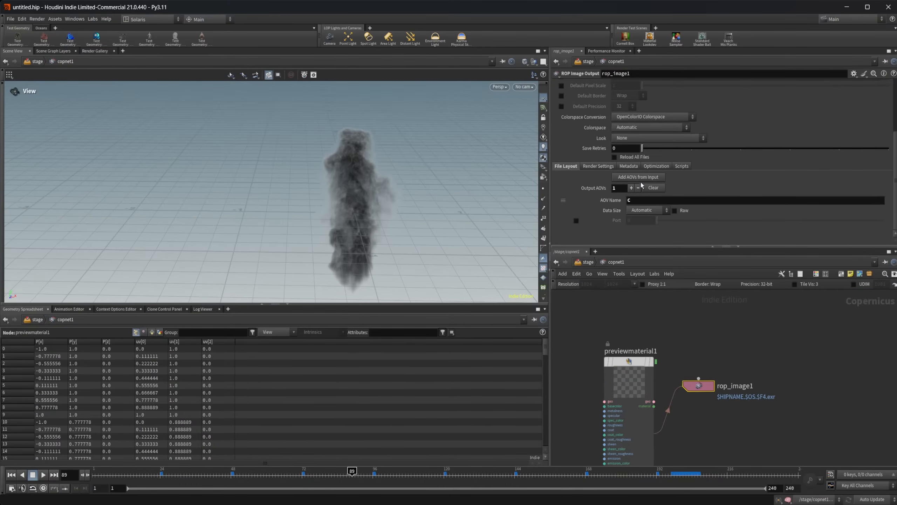
pyautogui.click(638, 180)
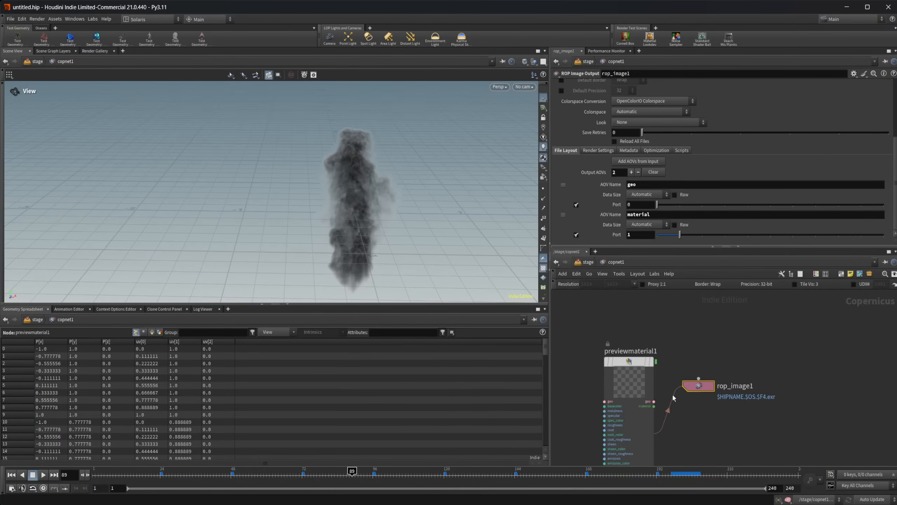
pyautogui.moveTo(685, 393); pyautogui.dragTo(736, 398)
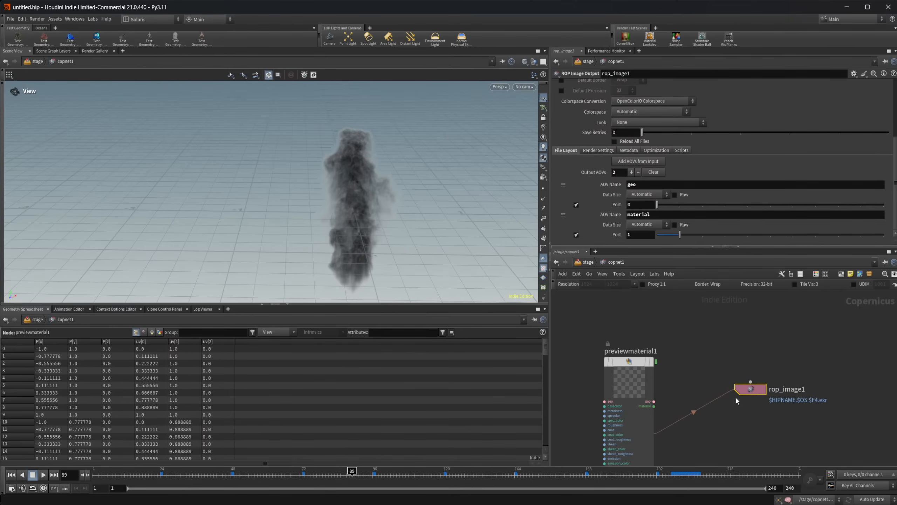
pyautogui.moveTo(701, 387)
pyautogui.mouseDown(button='middle')
pyautogui.moveTo(745, 379)
pyautogui.moveTo(699, 379)
pyautogui.mouseUp(button='middle')
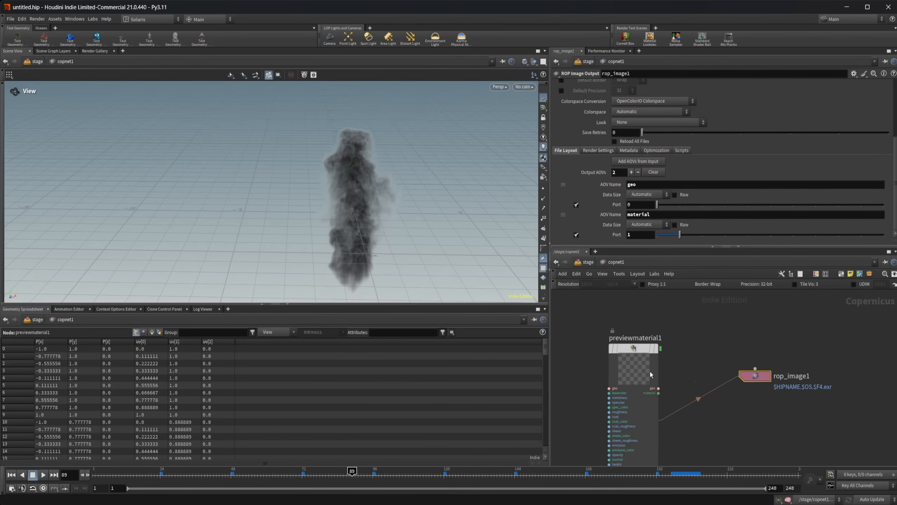
# Delete previewmaterial1 and place a Null node where it was.
pyautogui.moveTo(564, 327); pyautogui.dragTo(656, 409)
pyautogui.press('Delete')
pyautogui.press('Tab')
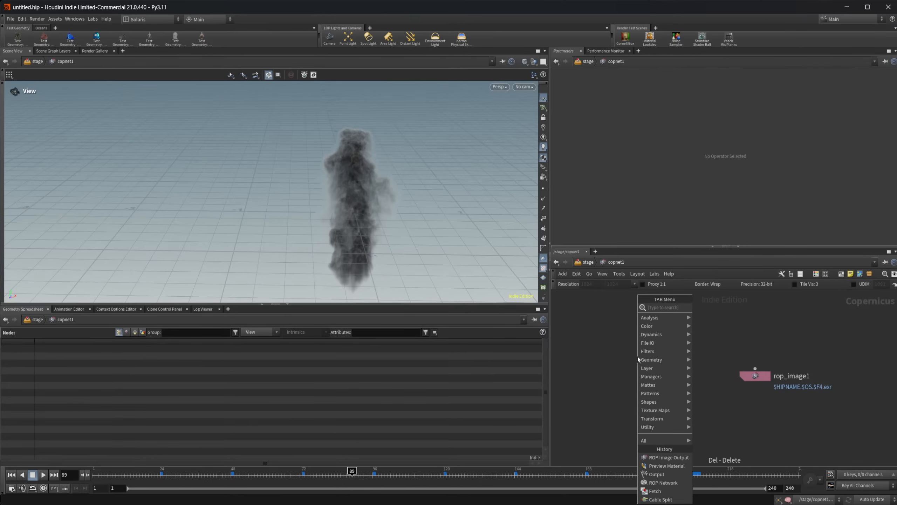
pyautogui.write('null')
pyautogui.press('Return')
pyautogui.click(638, 356)
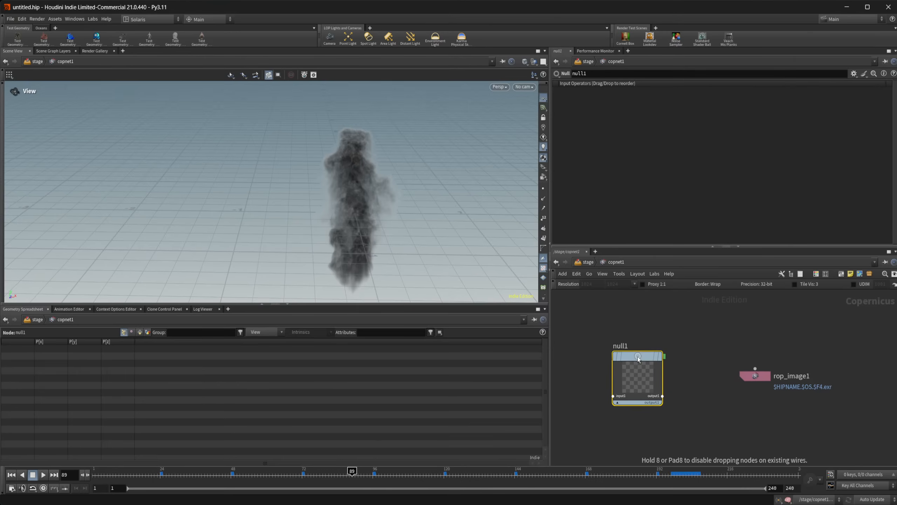
# Duplicate the Null node twice, stacking the copies below the original.
pyautogui.moveTo(681, 402); pyautogui.dragTo(687, 354, button='middle')
pyautogui.keyDown('alt'); pyautogui.moveTo(649, 317); pyautogui.dragTo(644, 405); pyautogui.keyUp('alt')
pyautogui.moveTo(645, 404); pyautogui.dragTo(651, 366, button='middle')
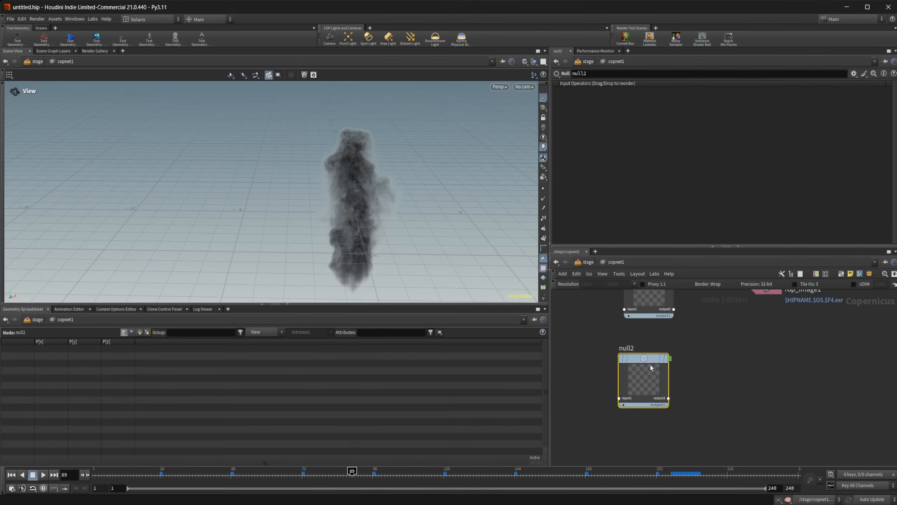
pyautogui.keyDown('alt'); pyautogui.moveTo(652, 367); pyautogui.dragTo(638, 438); pyautogui.keyUp('alt')
pyautogui.scroll(-3, 638, 442)
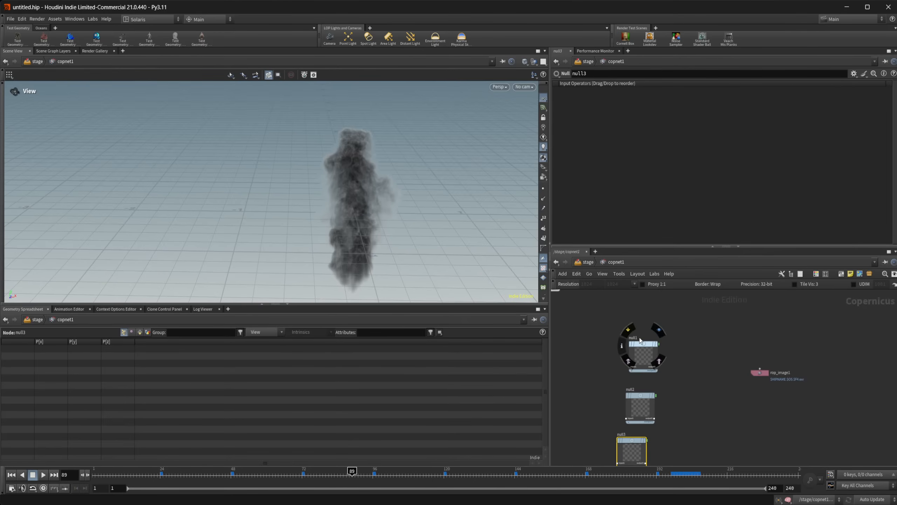
pyautogui.scroll(3, 642, 357)
pyautogui.click(642, 358)
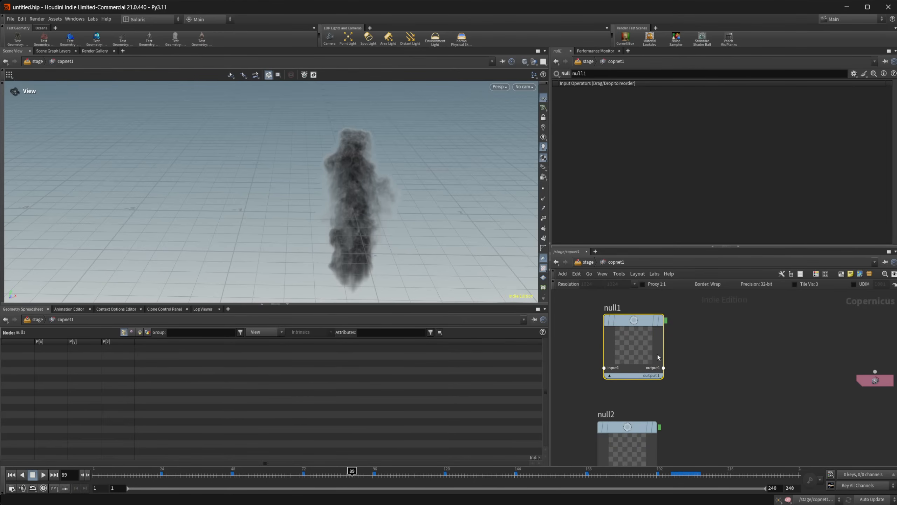
# Place another Null node between null1 and rop_image1.
pyautogui.press('Tab')
pyautogui.write('null')
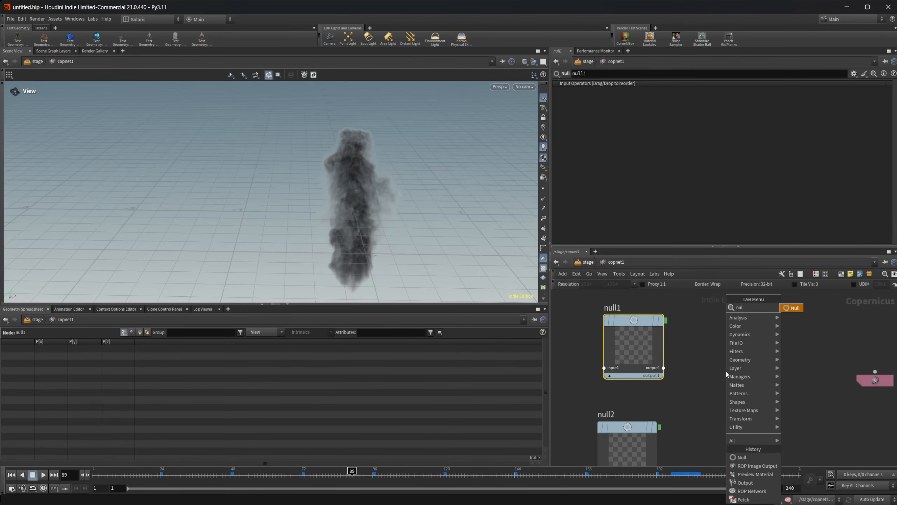
pyautogui.press('Return')
pyautogui.click(725, 371)
# Connect the outputs of null1, null2 and null3 to the first three inputs of null4.
pyautogui.moveTo(663, 368); pyautogui.dragTo(695, 420)
pyautogui.moveTo(689, 435); pyautogui.dragTo(685, 395, button='middle')
pyautogui.moveTo(654, 435); pyautogui.dragTo(692, 386)
pyautogui.moveTo(689, 410); pyautogui.dragTo(686, 353, button='middle')
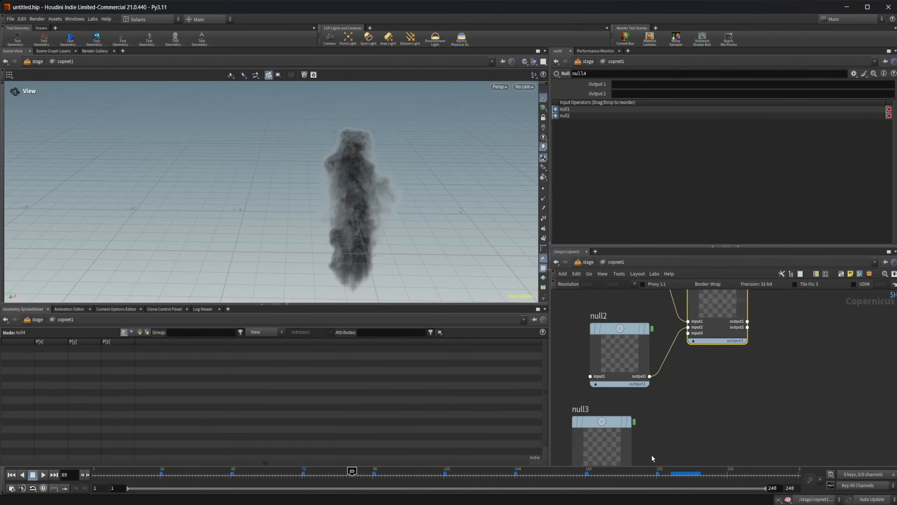
pyautogui.moveTo(651, 454); pyautogui.dragTo(655, 399, button='middle')
pyautogui.moveTo(638, 415)
pyautogui.mouseDown()
pyautogui.moveTo(706, 296)
pyautogui.moveTo(691, 364)
pyautogui.mouseUp()
pyautogui.moveTo(728, 330); pyautogui.dragTo(654, 362, button='middle')
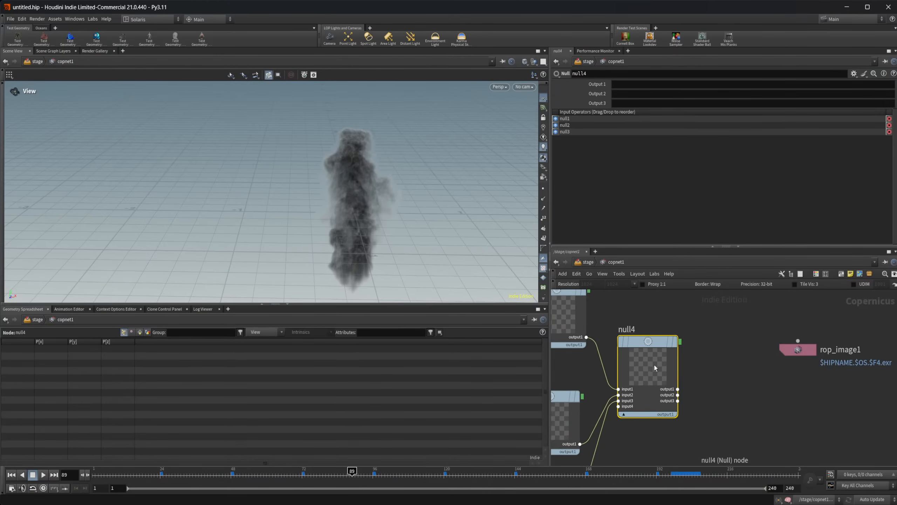
# Clear the output AOVs of rop_image1 and set its COP Path to /stage/copnet1/null4.
pyautogui.click(798, 349)
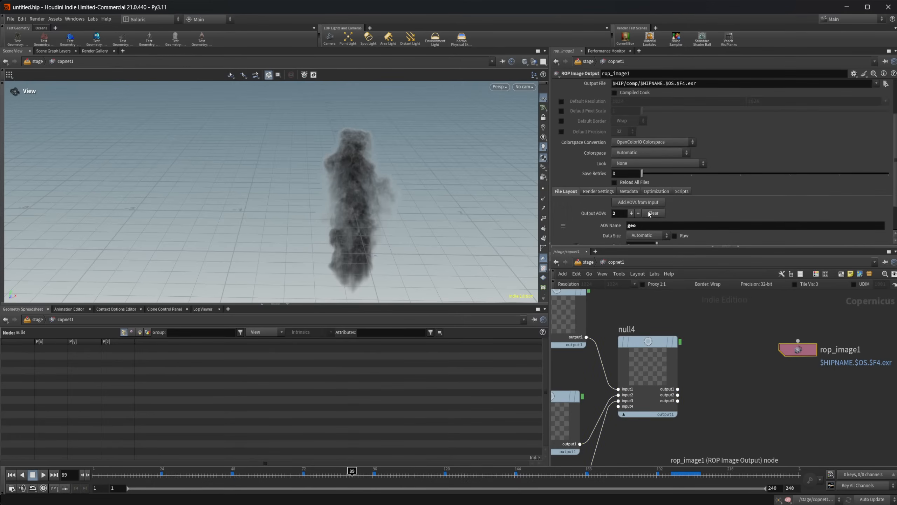
pyautogui.scroll(5, 636, 156)
pyautogui.write('/stage/copnet1/null4')
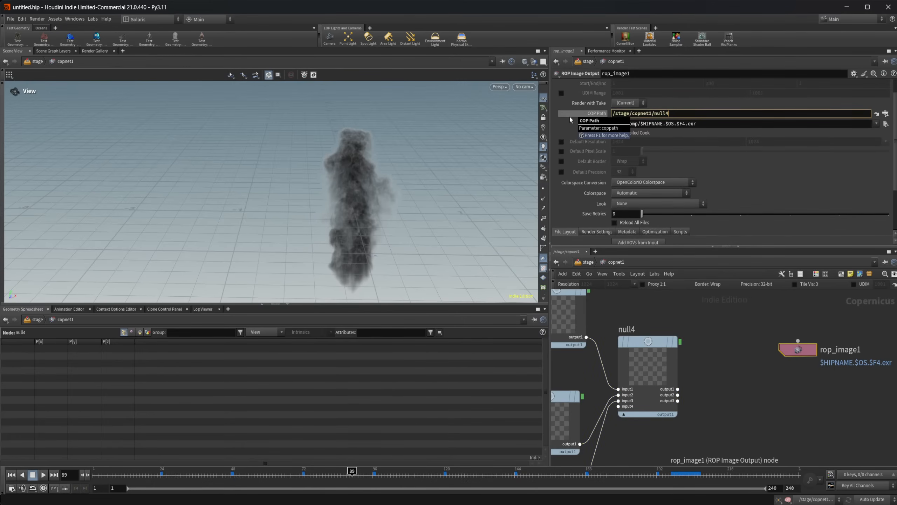
pyautogui.press('Return')
pyautogui.scroll(-3, 624, 205)
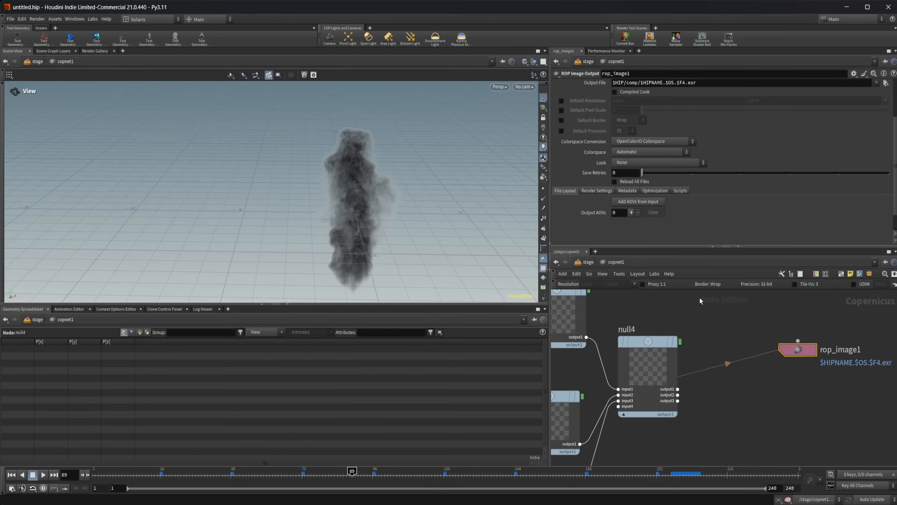
# Select the rop_image1 node in the network.
pyautogui.moveTo(724, 354); pyautogui.dragTo(676, 396, button='middle')
pyautogui.scroll(-1, 676, 396)
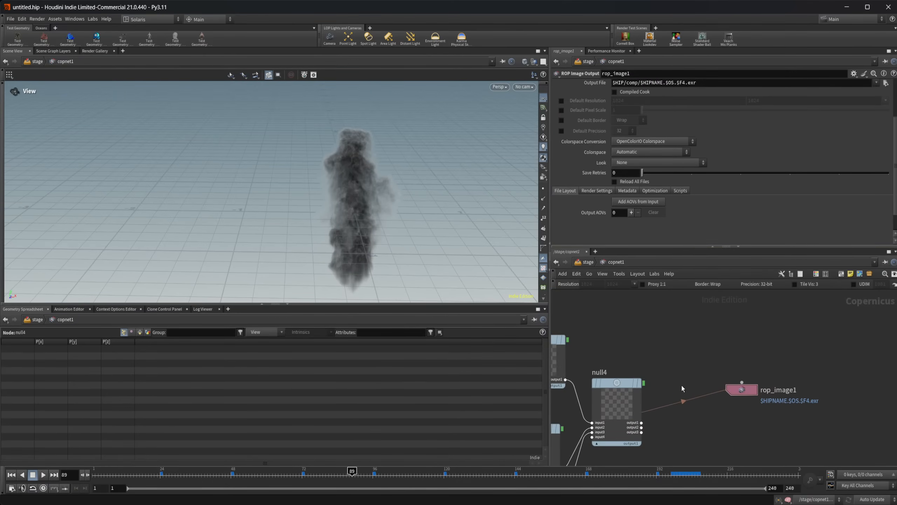
pyautogui.scroll(1, 682, 383)
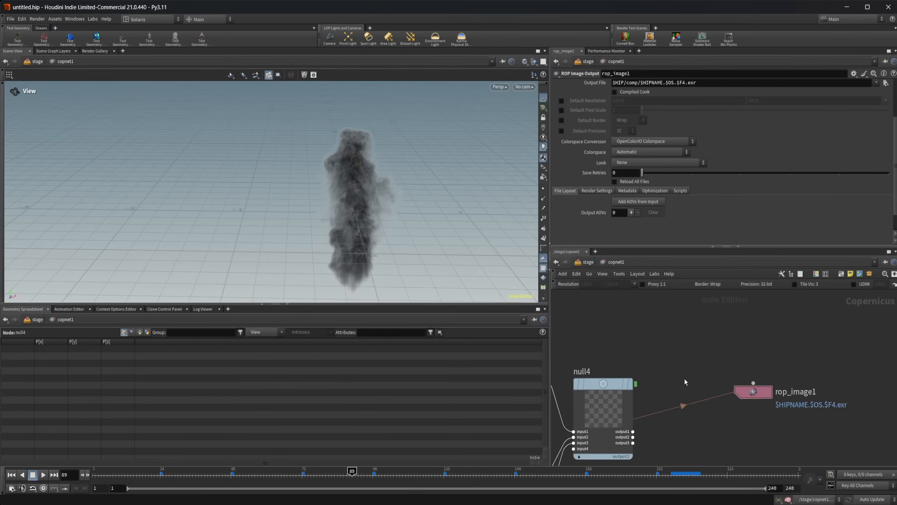
pyautogui.click(752, 391)
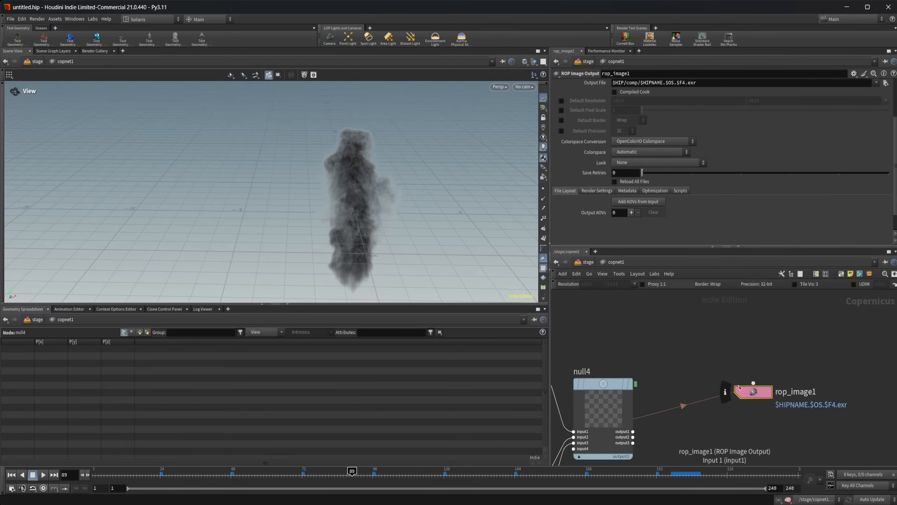
# Wire null4's combined output into rop_image1 and name null4's three outputs basecolor, metalness and spec.
pyautogui.moveTo(637, 386)
pyautogui.moveTo(636, 385); pyautogui.dragTo(753, 391)
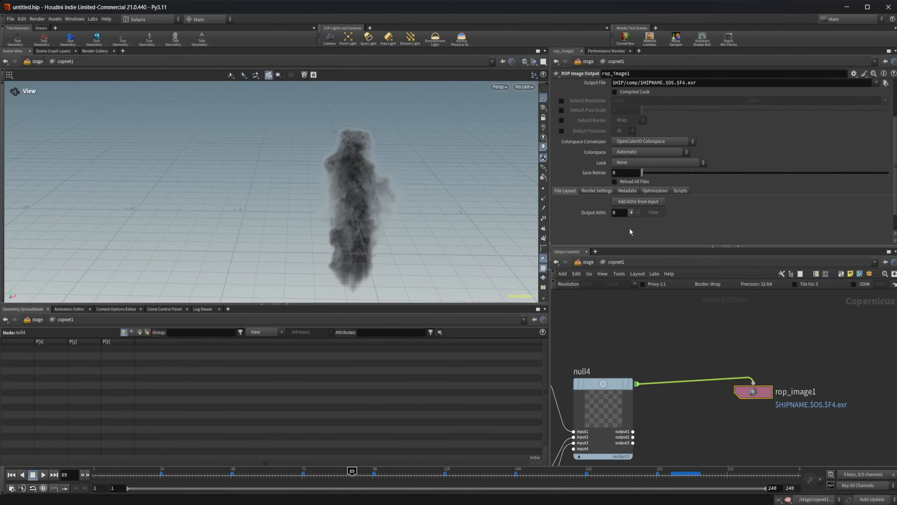
pyautogui.moveTo(661, 357); pyautogui.dragTo(685, 347, button='middle')
pyautogui.click(638, 391)
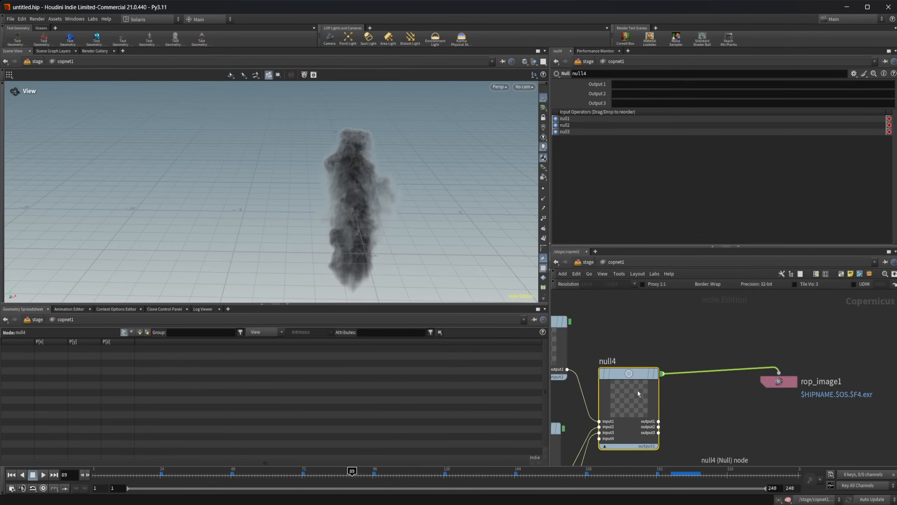
pyautogui.click(637, 87)
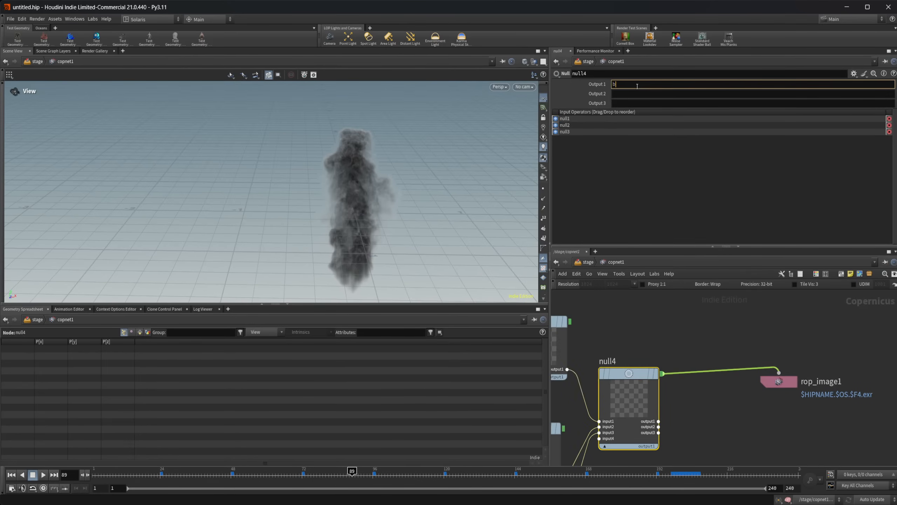
pyautogui.write('basecolor')
pyautogui.press('Tab')
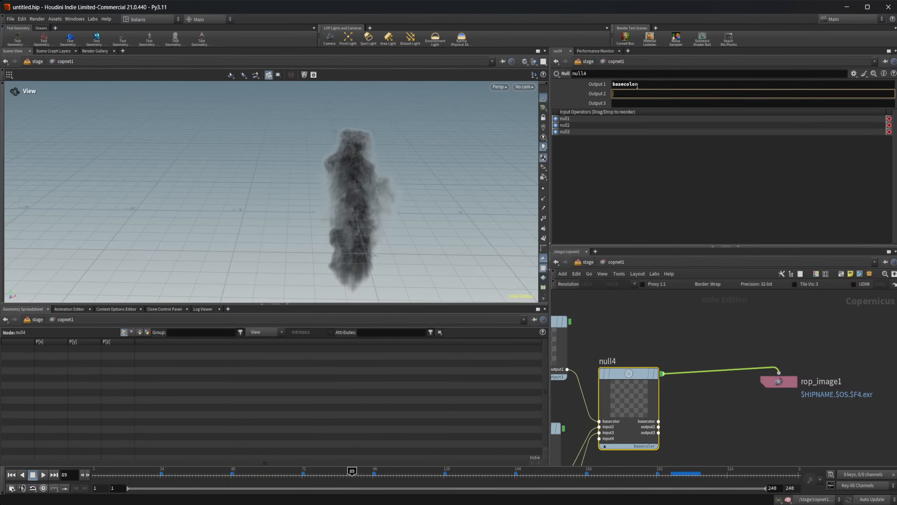
pyautogui.write('metalness')
pyautogui.press('Tab')
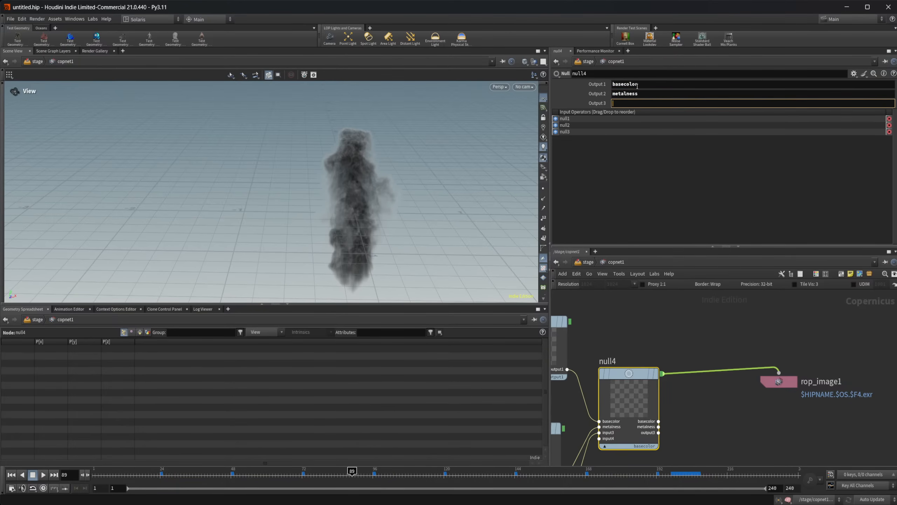
pyautogui.write('spec')
pyautogui.press('Return')
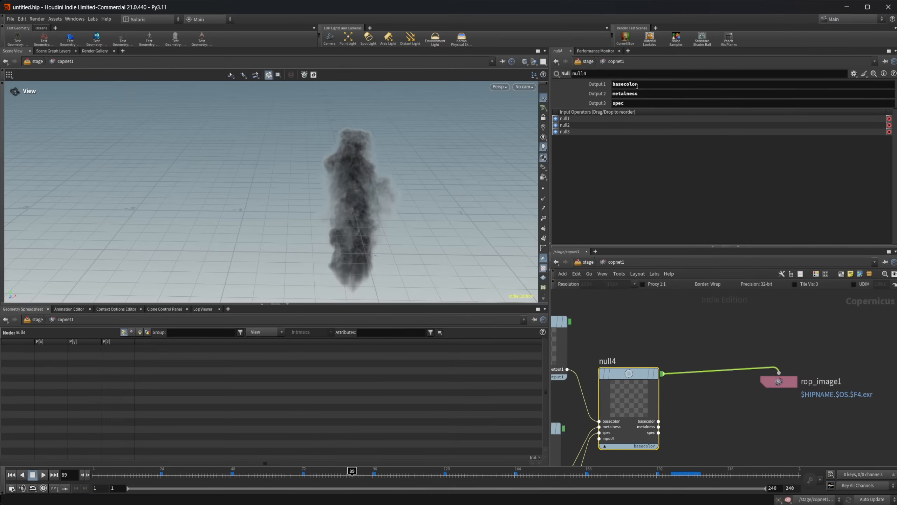
# Add a Cable Pack node between null4 and rop_image1, below their connecting wire.
pyautogui.moveTo(702, 399); pyautogui.dragTo(674, 399, button='middle')
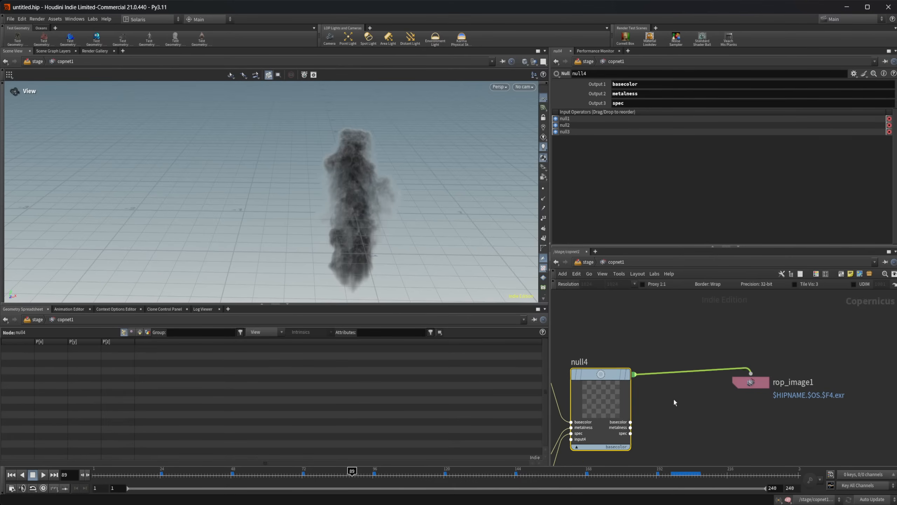
pyautogui.click(742, 383)
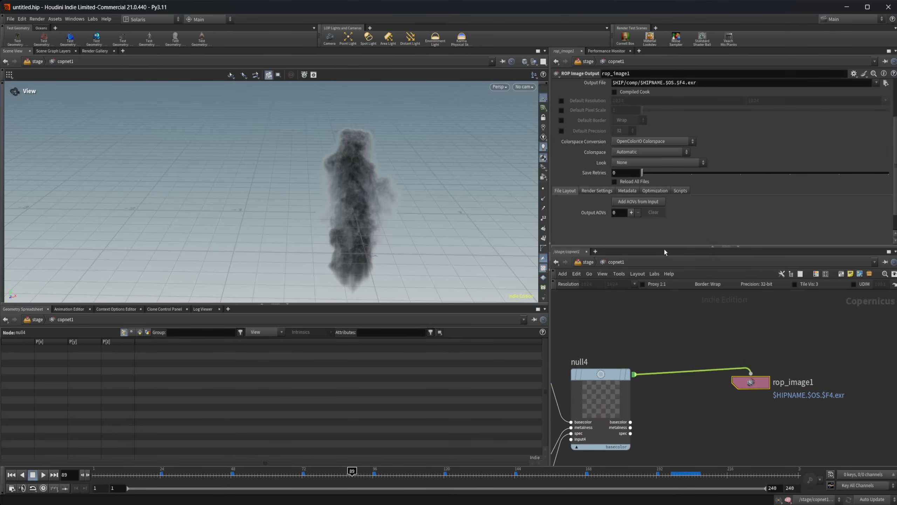
pyautogui.press('Tab')
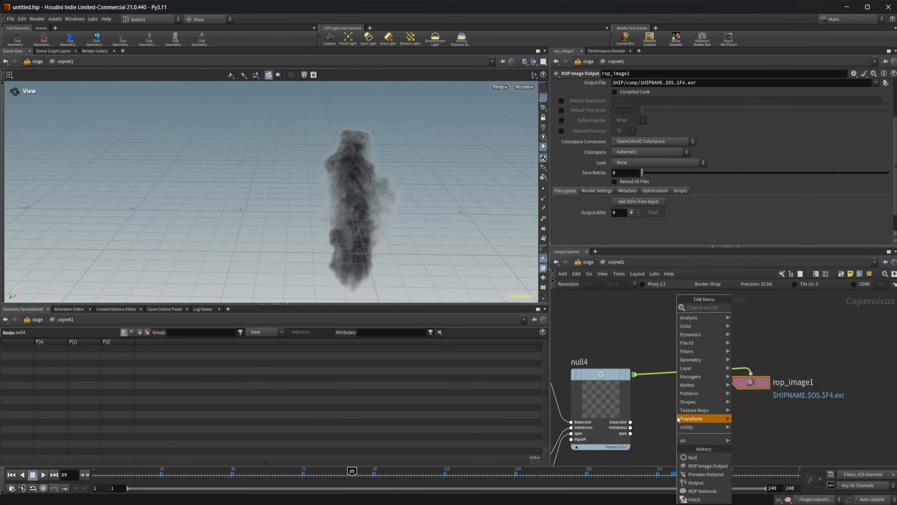
pyautogui.write('cabl')
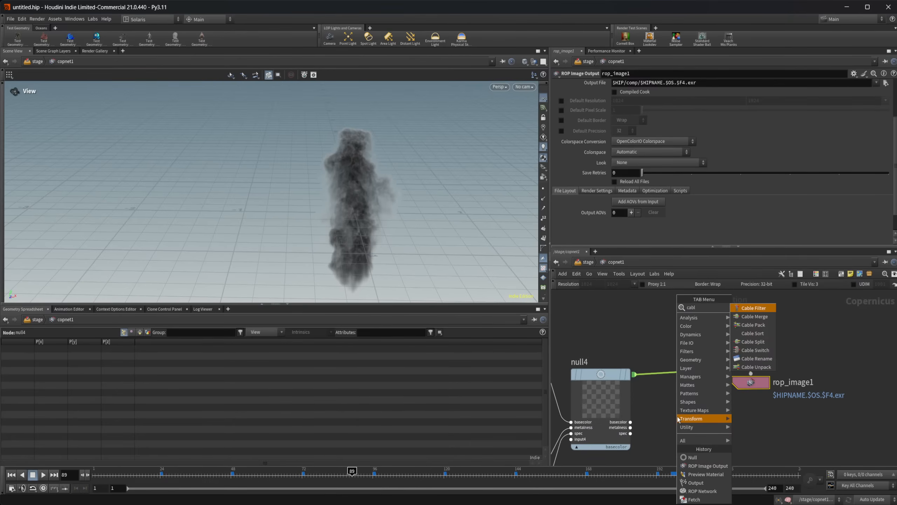
pyautogui.press('Down')
pyautogui.press('Down')
pyautogui.press('Return')
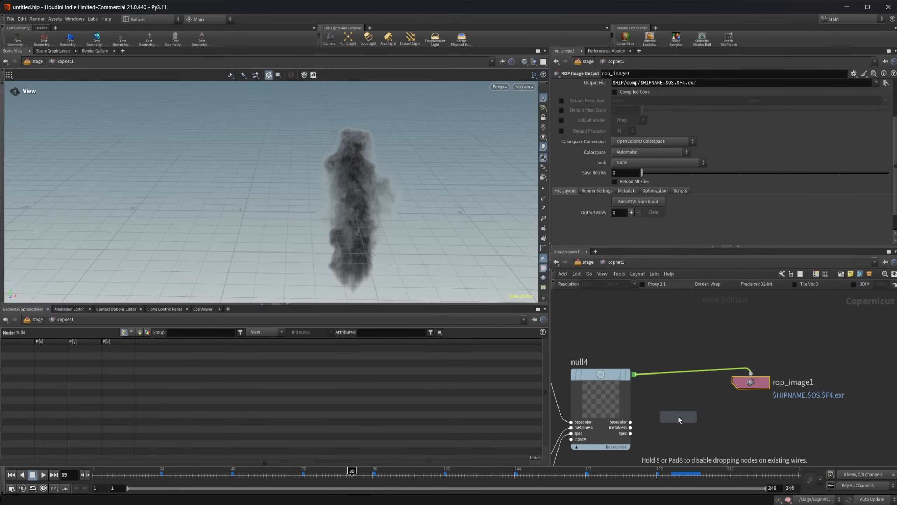
pyautogui.click(679, 417)
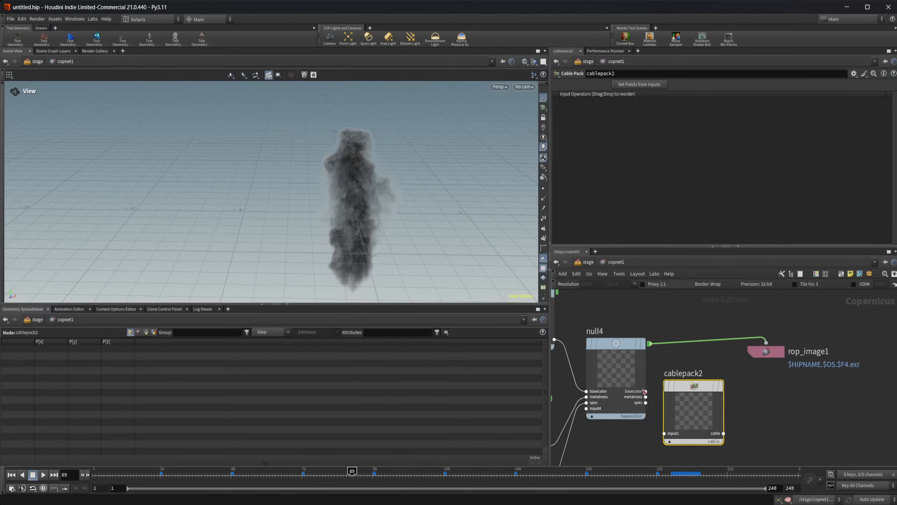
# Connect null4's basecolor, metalness and spec outputs to the Cable Pack's inputs, and its cable output to rop_image1.
pyautogui.moveTo(664, 435); pyautogui.dragTo(646, 393)
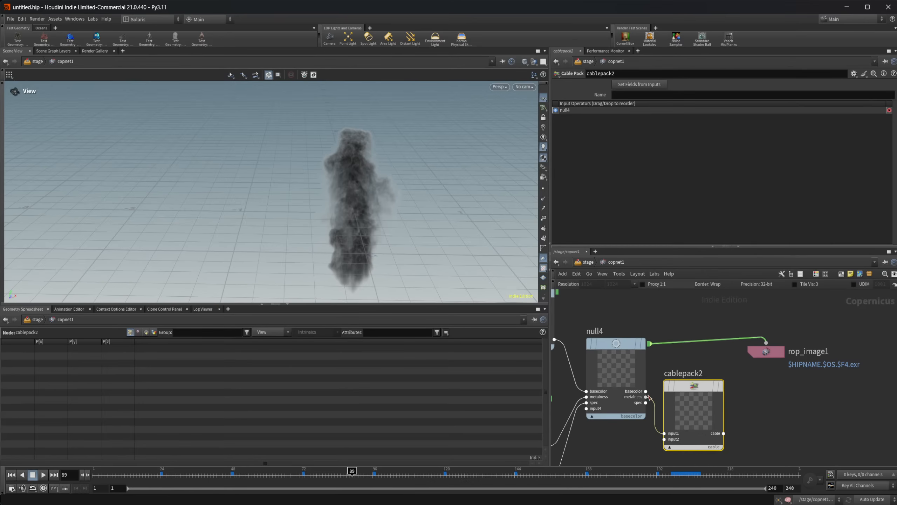
pyautogui.moveTo(646, 397); pyautogui.dragTo(665, 439)
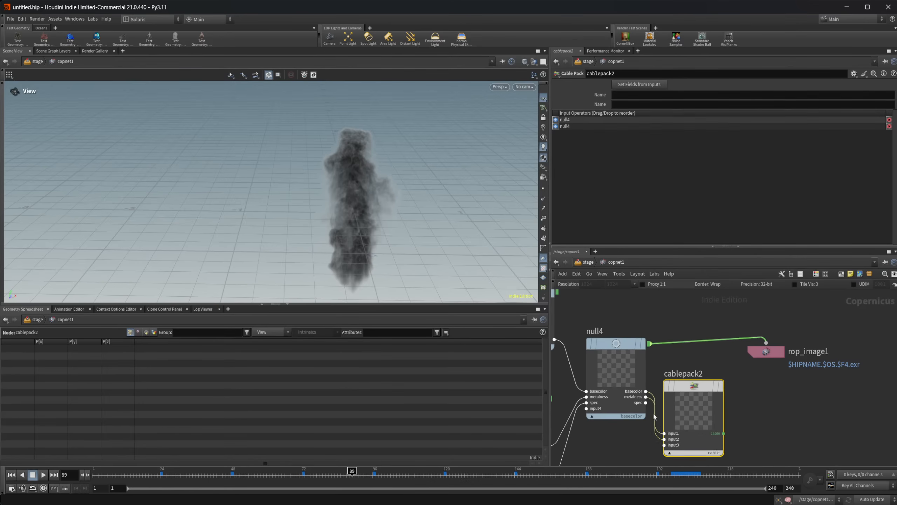
pyautogui.moveTo(646, 403); pyautogui.dragTo(668, 449)
pyautogui.moveTo(724, 433); pyautogui.dragTo(766, 343)
# Add AOVs from the input on rop_image1 and reposition rop_image1 and cablepack2 in line with null4.
pyautogui.click(761, 353)
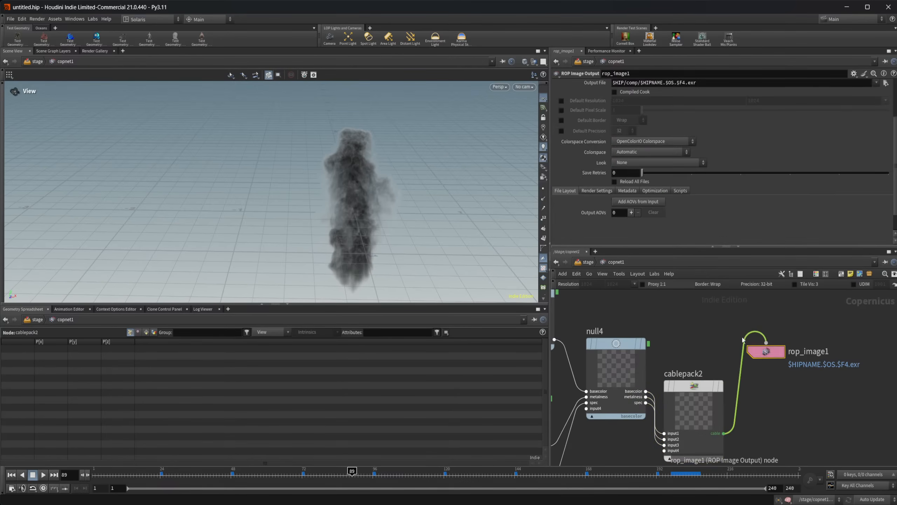
pyautogui.click(638, 201)
pyautogui.scroll(-3, 618, 210)
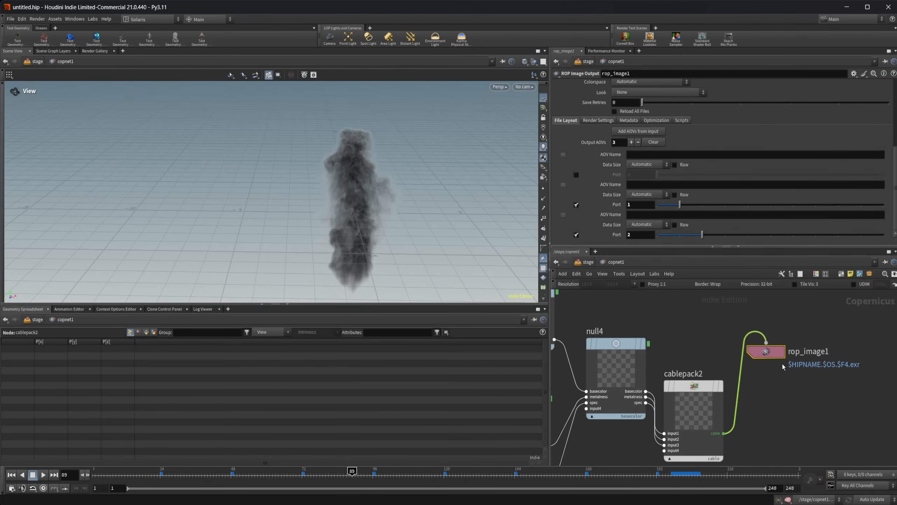
pyautogui.moveTo(766, 352); pyautogui.dragTo(823, 368)
pyautogui.moveTo(687, 413); pyautogui.dragTo(714, 374)
pyautogui.click(714, 374)
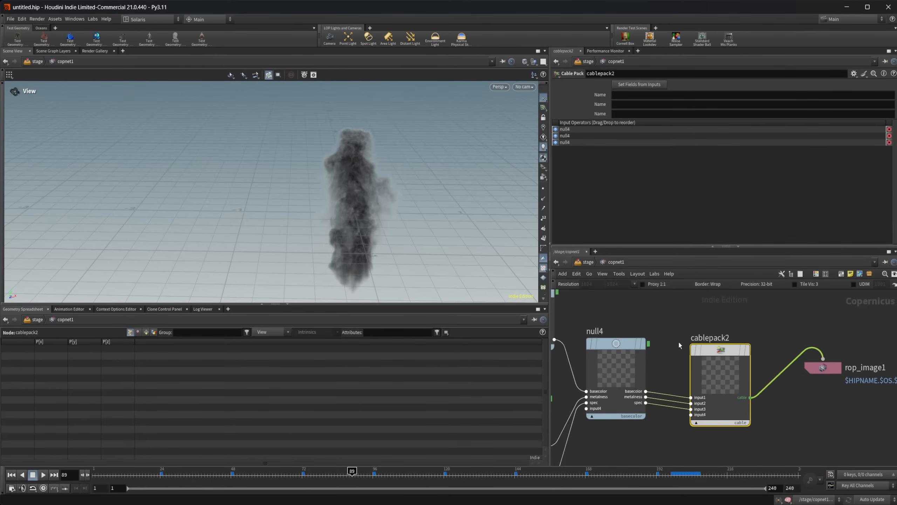
# Name the three cablepack2 fields basecolor, spec and metal.
pyautogui.moveTo(667, 335); pyautogui.dragTo(617, 349, button='middle')
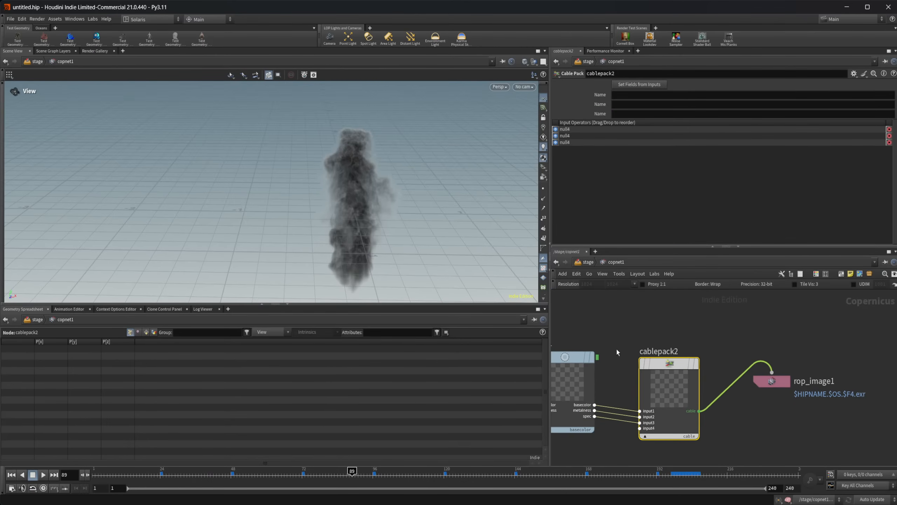
pyautogui.click(630, 95)
pyautogui.write('basecolor')
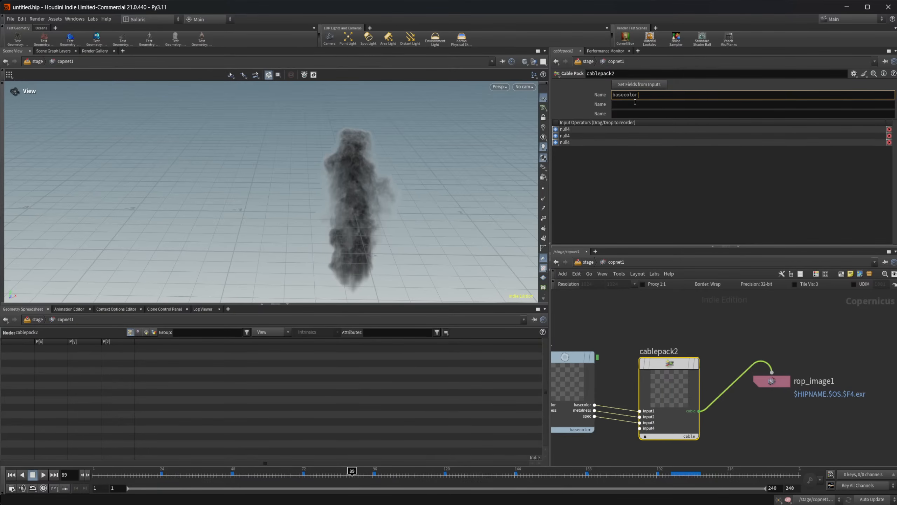
pyautogui.click(635, 102)
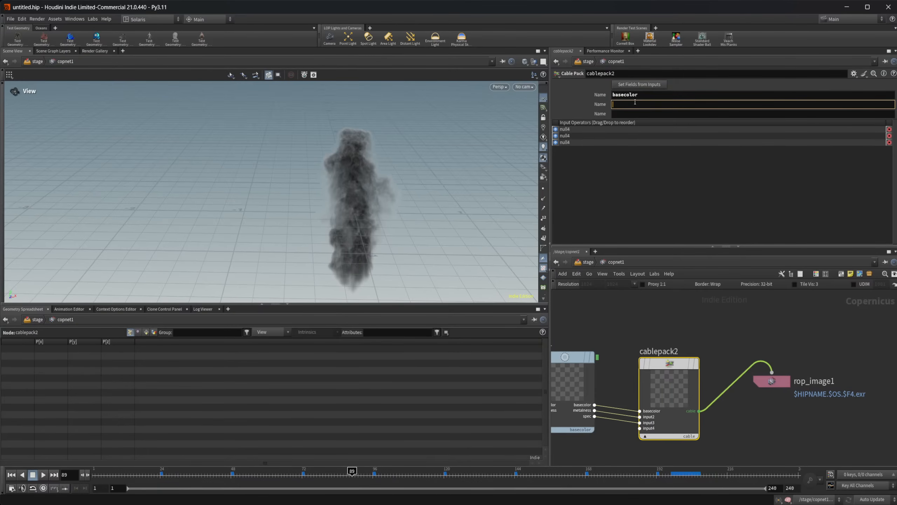
pyautogui.write('spec')
pyautogui.press('Tab')
pyautogui.write('metal')
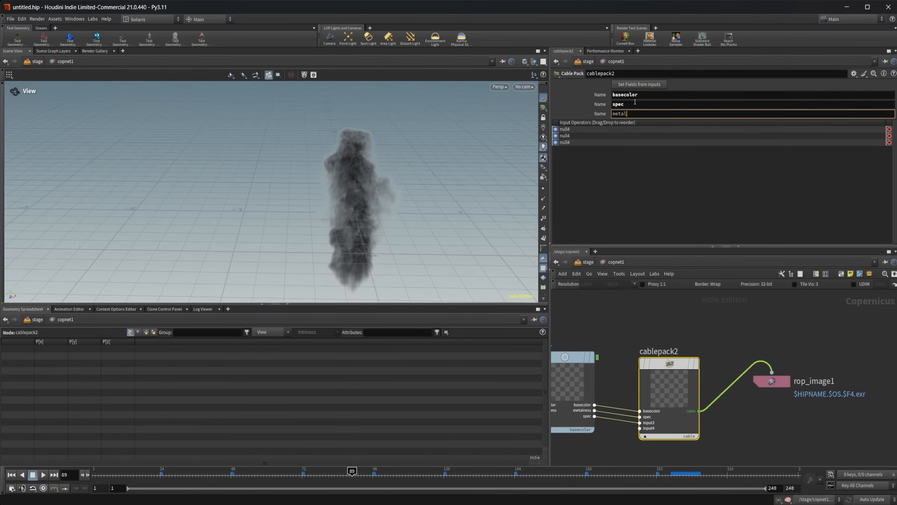
pyautogui.press('Return')
# Clear rop_image1's output AOVs and add them again from the input.
pyautogui.click(772, 381)
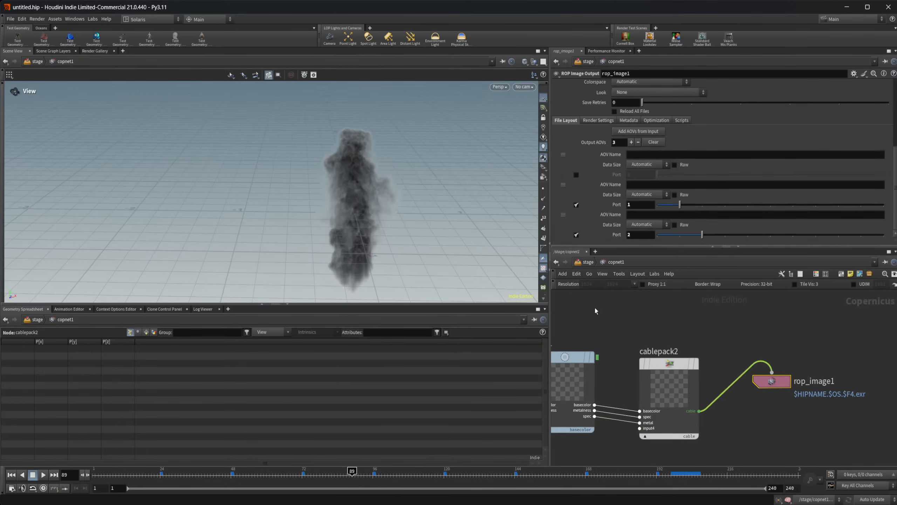
pyautogui.click(653, 142)
pyautogui.click(638, 131)
pyautogui.click(597, 357)
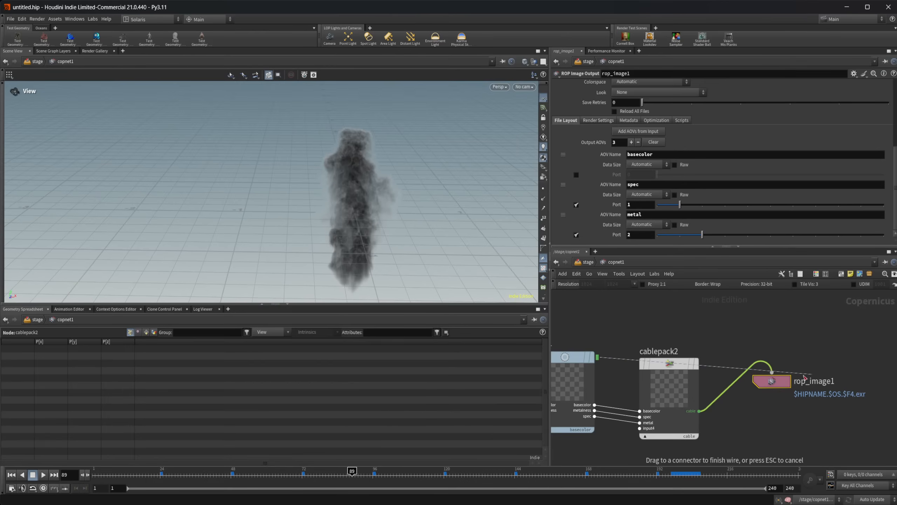
pyautogui.press('Escape')
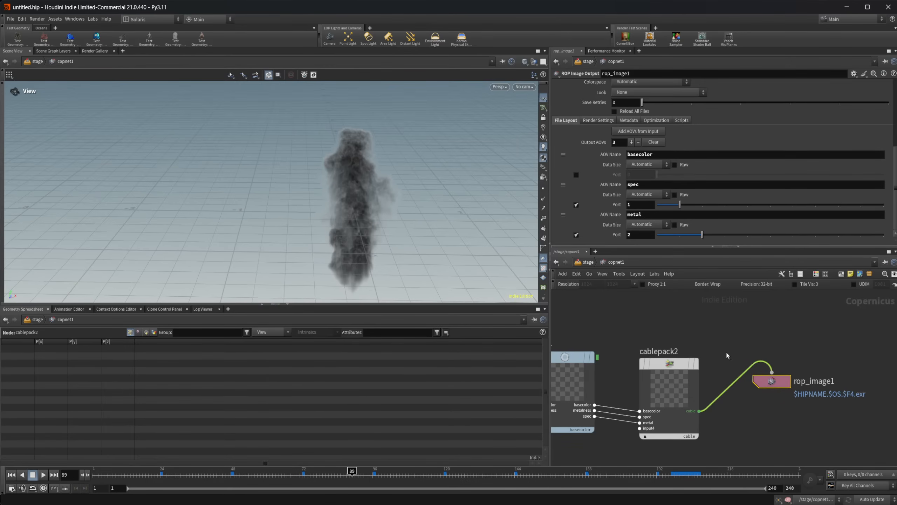
pyautogui.click(721, 339)
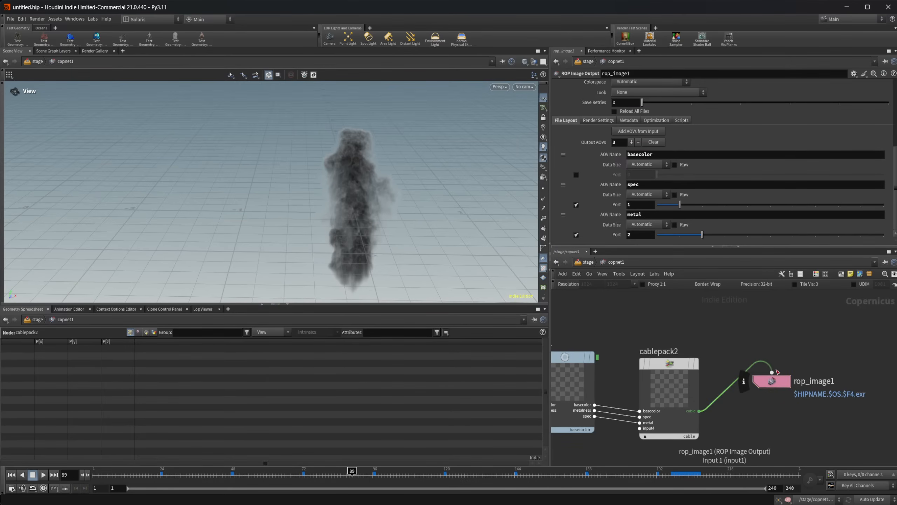
pyautogui.click(597, 357)
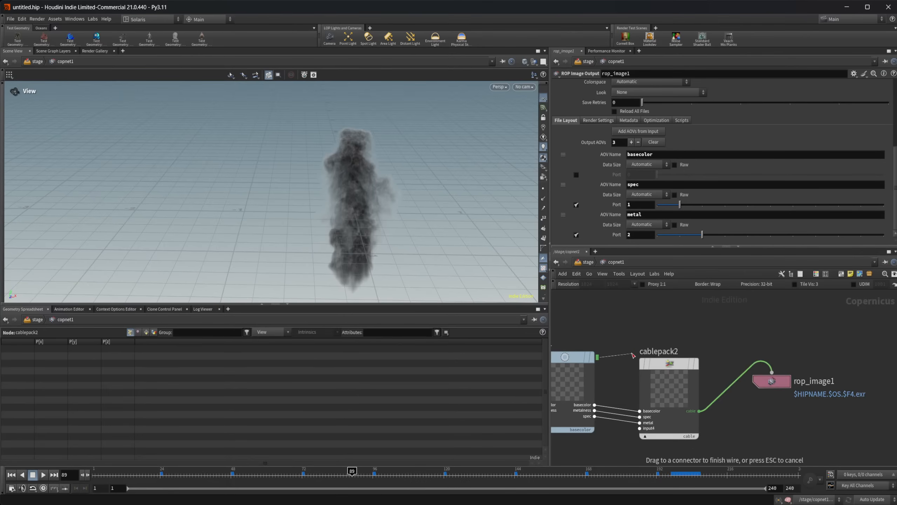
pyautogui.moveTo(632, 353); pyautogui.dragTo(629, 347)
pyautogui.press('Escape')
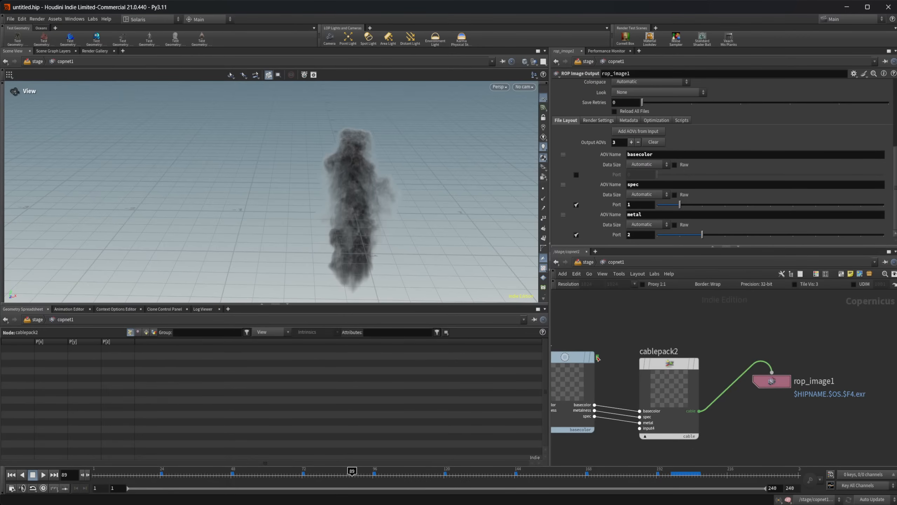
# Wire null4's combined output directly into rop_image1, clear its output AOVs and try adding them from this input.
pyautogui.moveTo(597, 358); pyautogui.dragTo(799, 382)
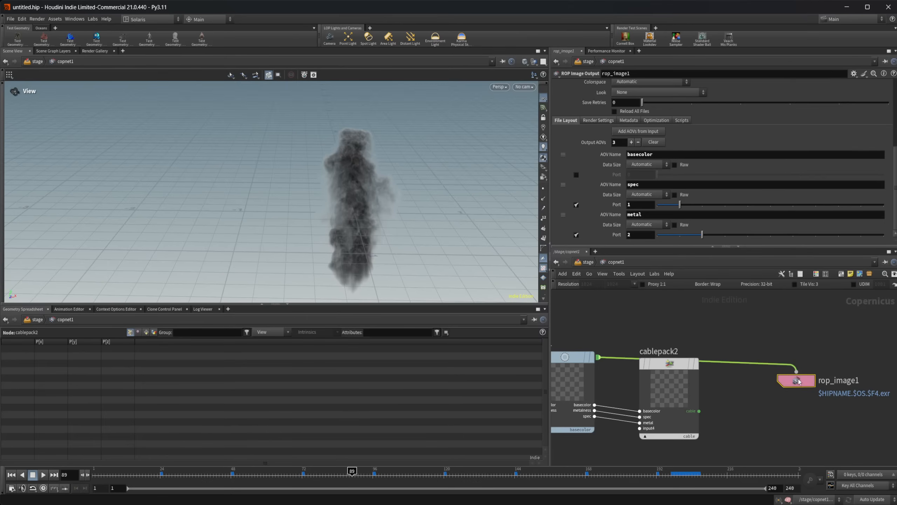
pyautogui.click(653, 141)
pyautogui.click(642, 177)
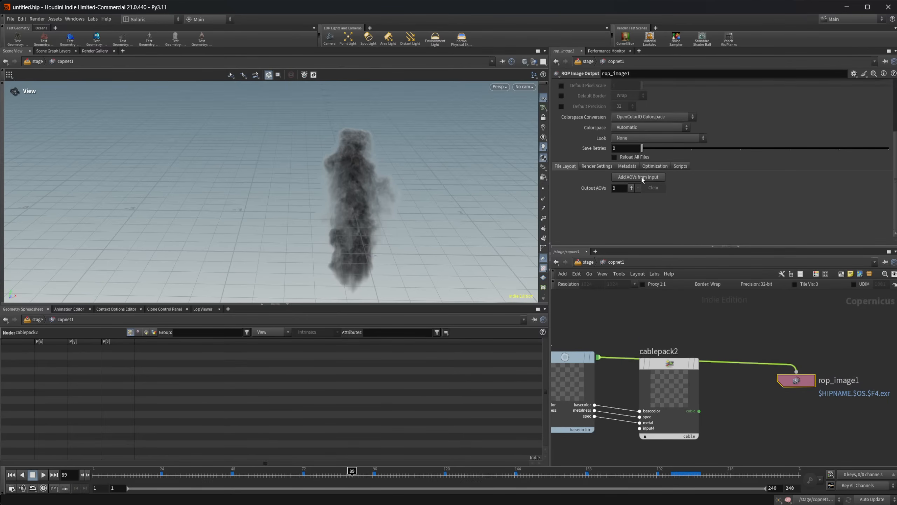
pyautogui.click(641, 177)
# Move the cablepack2 node below the wire running from null4 to rop_image1.
pyautogui.moveTo(663, 337); pyautogui.dragTo(693, 336, button='middle')
pyautogui.moveTo(696, 376); pyautogui.dragTo(703, 405)
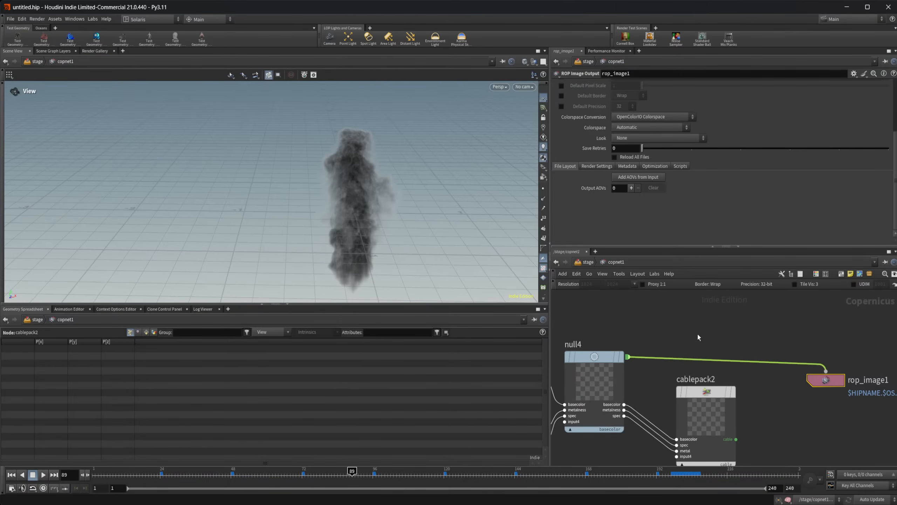
pyautogui.scroll(3, 761, 368)
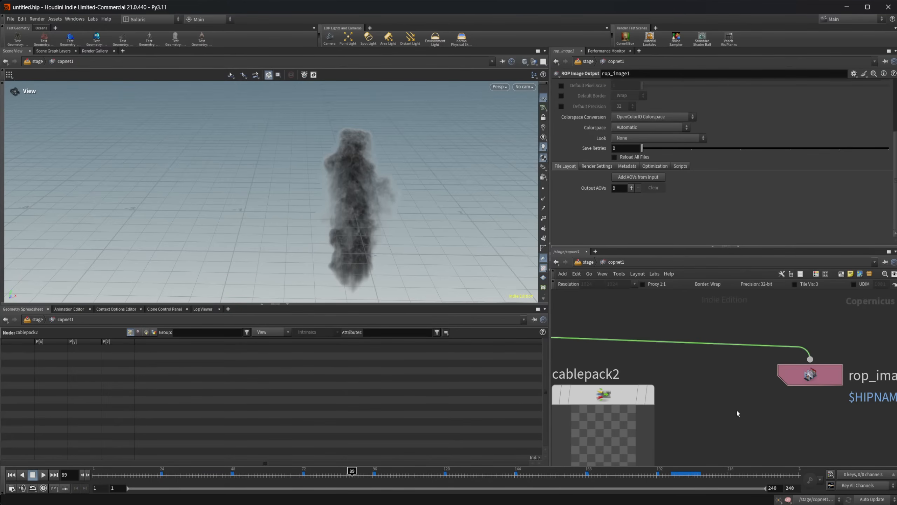
pyautogui.scroll(-6, 736, 409)
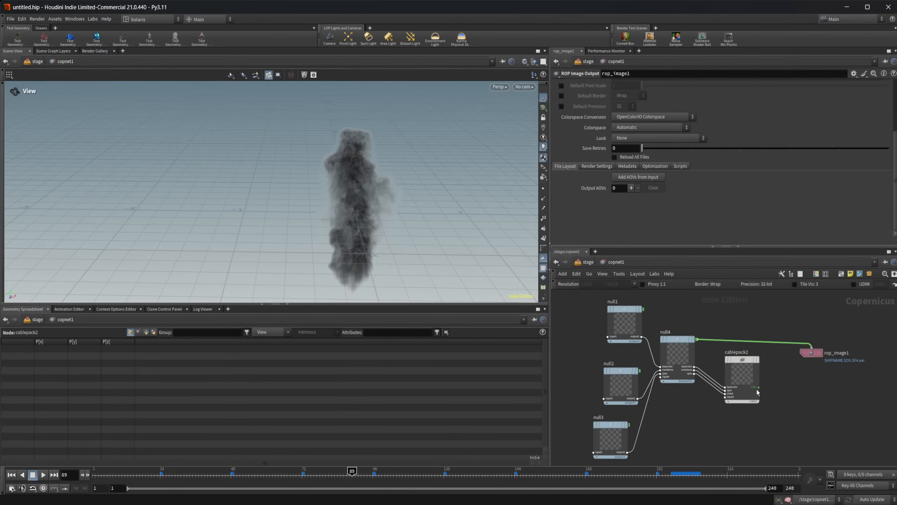
pyautogui.scroll(1, 851, 393)
pyautogui.scroll(-1, 796, 402)
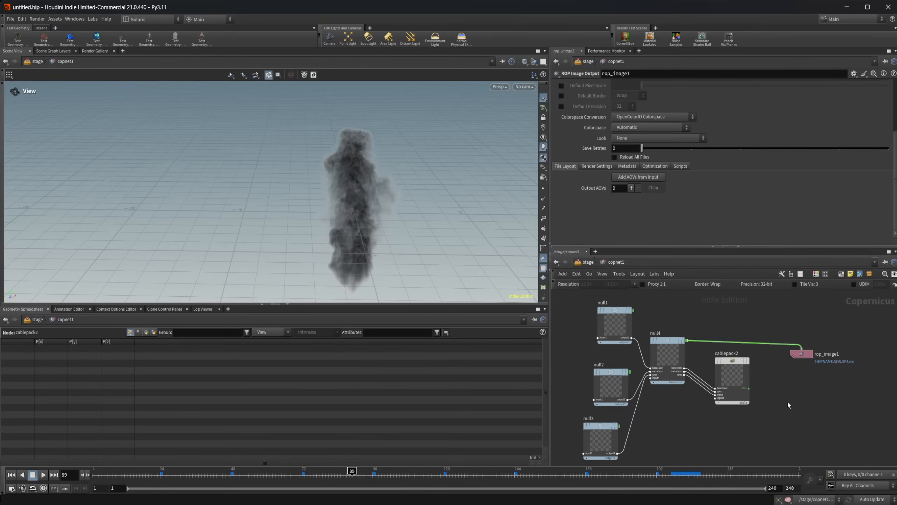
pyautogui.scroll(2, 789, 404)
# Add a Constant node before the three Null nodes in copnet1.
pyautogui.click(719, 361)
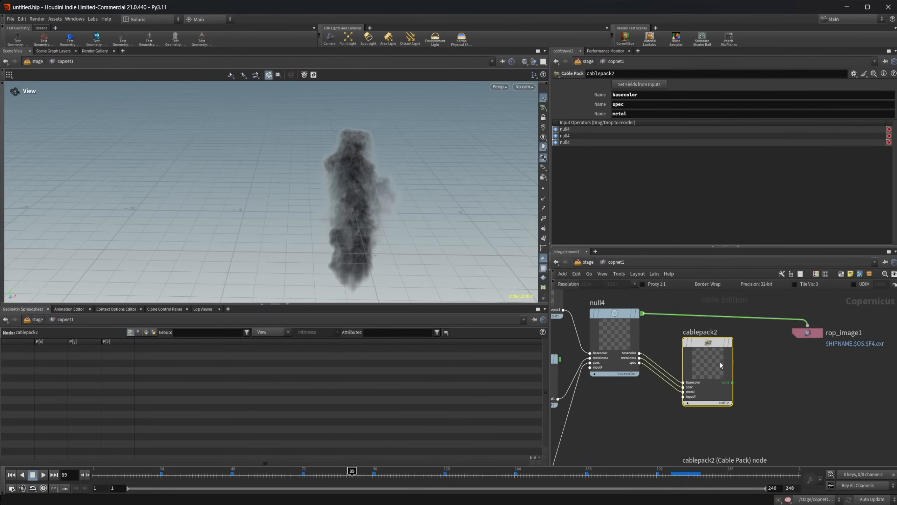
pyautogui.moveTo(628, 419); pyautogui.dragTo(783, 422, button='middle')
pyautogui.press('Tab')
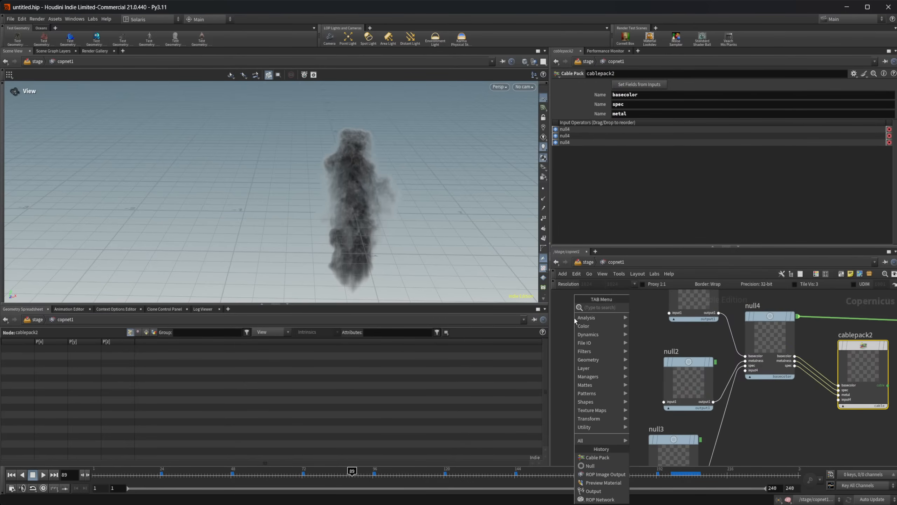
pyautogui.write('c')
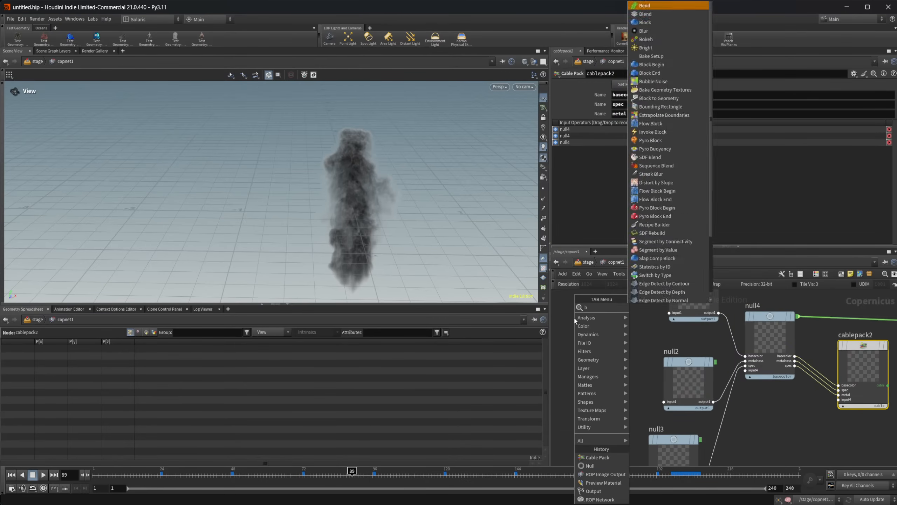
pyautogui.write('onst')
pyautogui.press('Return')
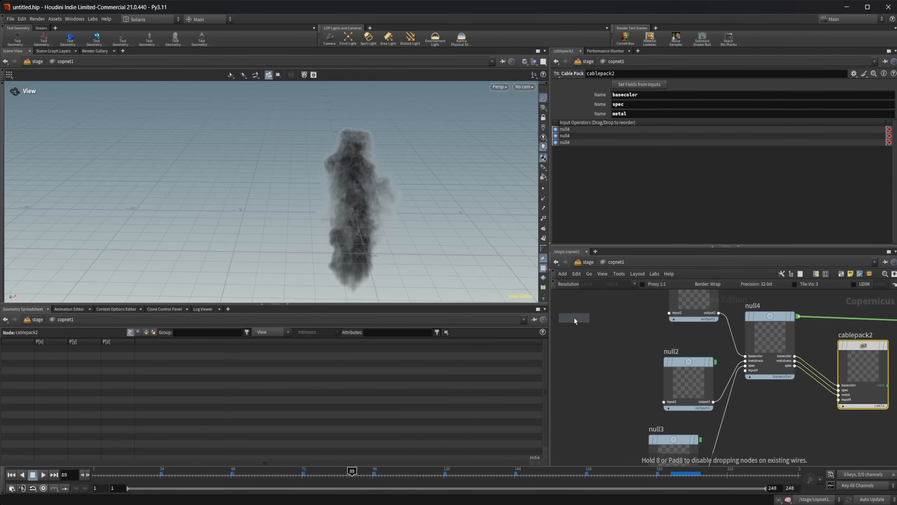
pyautogui.click(573, 317)
# Wire the Constant node's output into the inputs of null1, null2 and null3.
pyautogui.moveTo(599, 357); pyautogui.dragTo(669, 312)
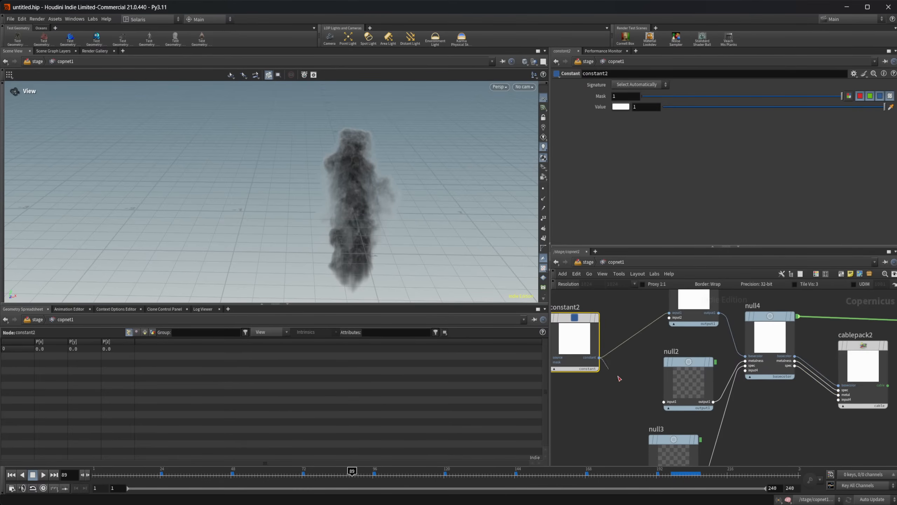
pyautogui.moveTo(599, 357); pyautogui.dragTo(664, 401)
pyautogui.moveTo(601, 397); pyautogui.dragTo(598, 381, button='middle')
pyautogui.moveTo(596, 340); pyautogui.dragTo(646, 462)
# Wire null1's combined output into rop_image1 and add its AOVs from the input.
pyautogui.moveTo(763, 434); pyautogui.dragTo(672, 494, button='middle')
pyautogui.moveTo(628, 316); pyautogui.dragTo(868, 370)
pyautogui.click(869, 377)
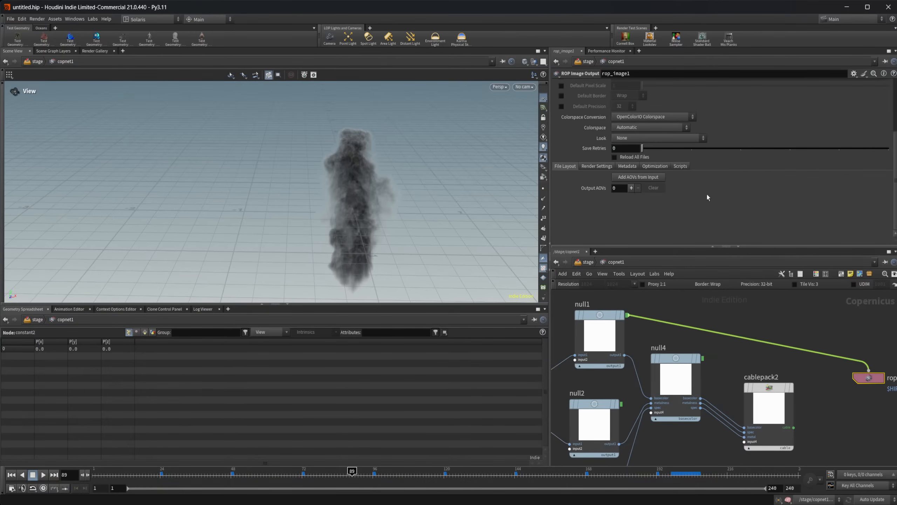
pyautogui.click(648, 178)
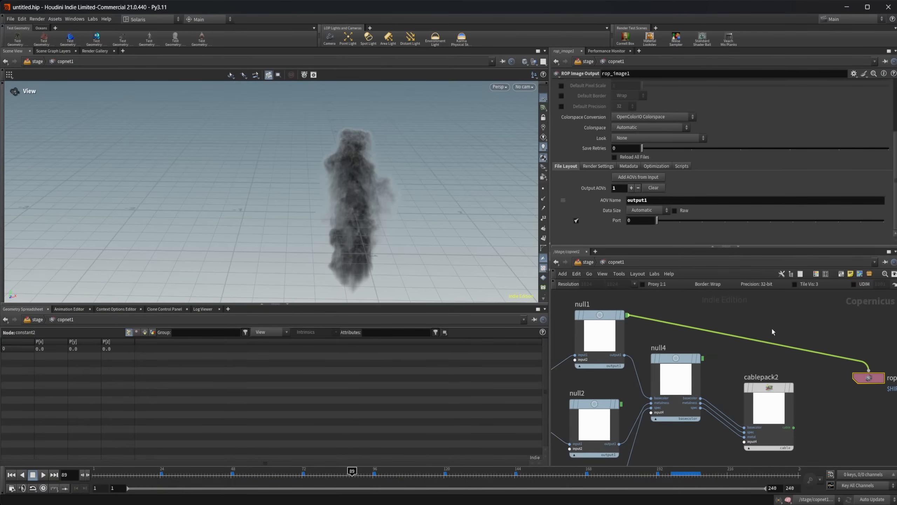
# Wire null4's combined output into rop_image1 and add the AOVs from this input again.
pyautogui.moveTo(772, 332)
pyautogui.mouseDown(button='middle')
pyautogui.moveTo(763, 330)
pyautogui.moveTo(811, 337)
pyautogui.moveTo(760, 329)
pyautogui.mouseUp(button='middle')
pyautogui.moveTo(682, 353); pyautogui.dragTo(846, 364)
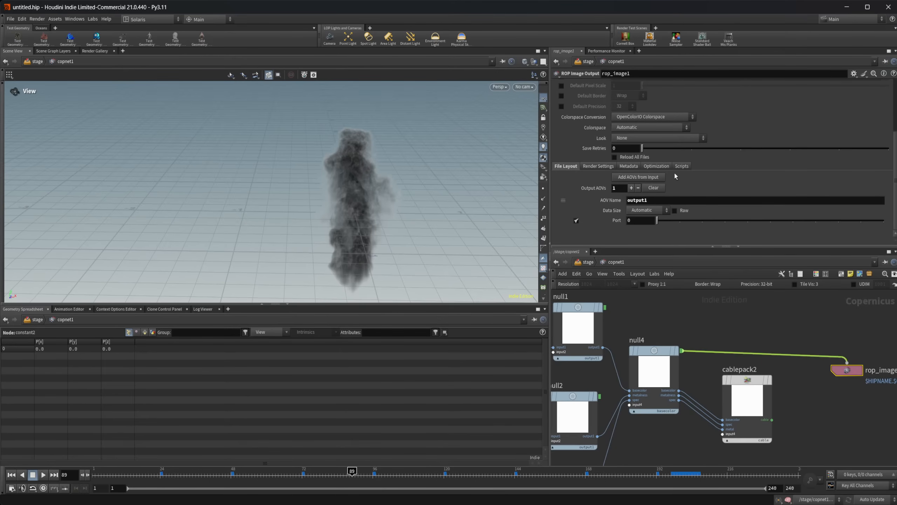
pyautogui.click(639, 177)
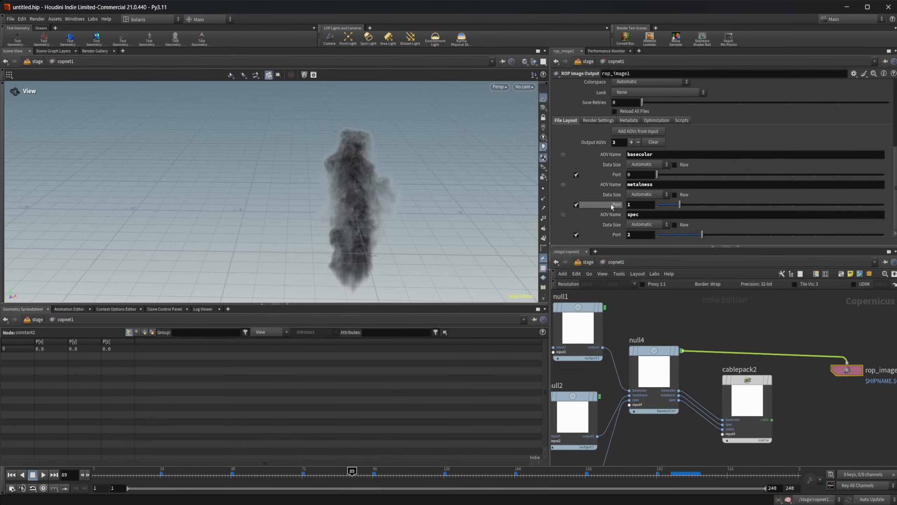
pyautogui.scroll(-3, 710, 327)
# Examine the Constant, Null and Cable Pack wiring, cablepack2's field names and rop_image1's output AOV list.
pyautogui.moveTo(700, 329); pyautogui.dragTo(724, 327, button='middle')
pyautogui.scroll(3, 706, 343)
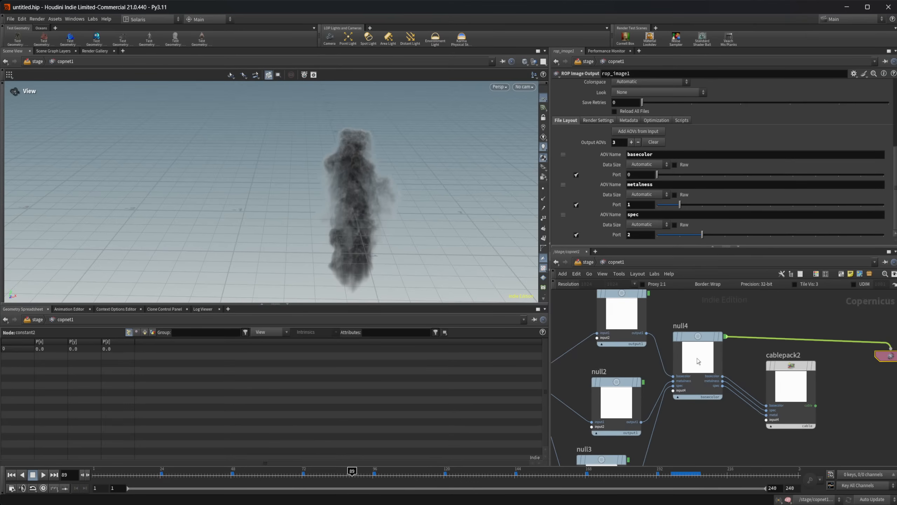
pyautogui.scroll(-3, 699, 358)
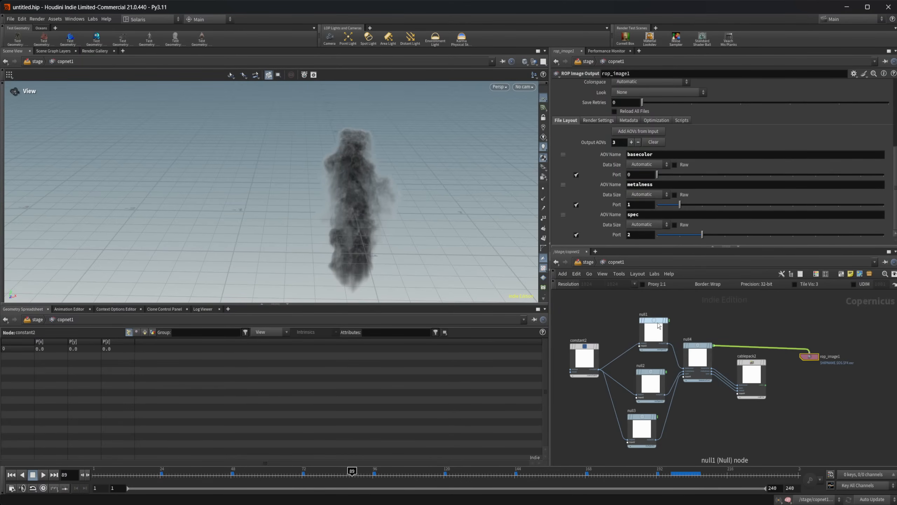
pyautogui.click(699, 358)
pyautogui.click(752, 379)
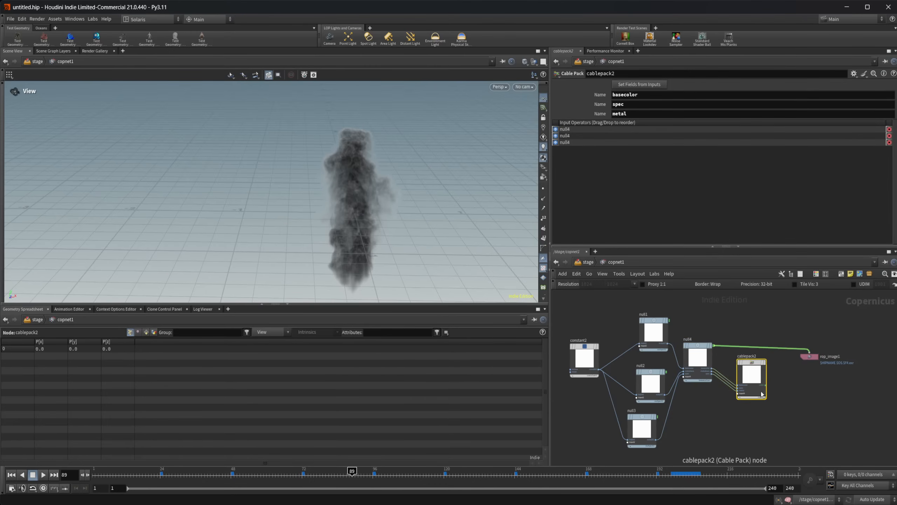
pyautogui.moveTo(790, 387); pyautogui.dragTo(747, 385, button='middle')
pyautogui.scroll(6, 766, 386)
pyautogui.scroll(-3, 741, 388)
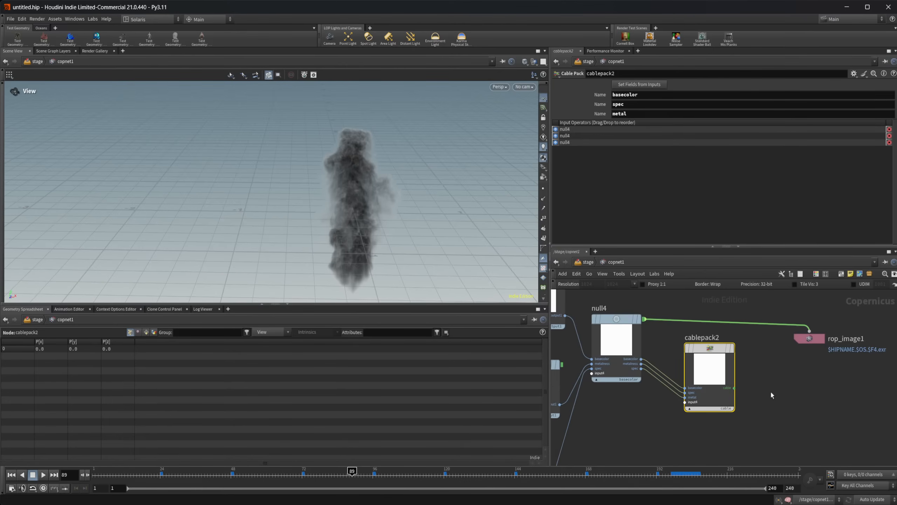
pyautogui.scroll(-1, 770, 390)
pyautogui.moveTo(797, 430); pyautogui.dragTo(757, 397, button='middle')
pyautogui.scroll(-3, 824, 421)
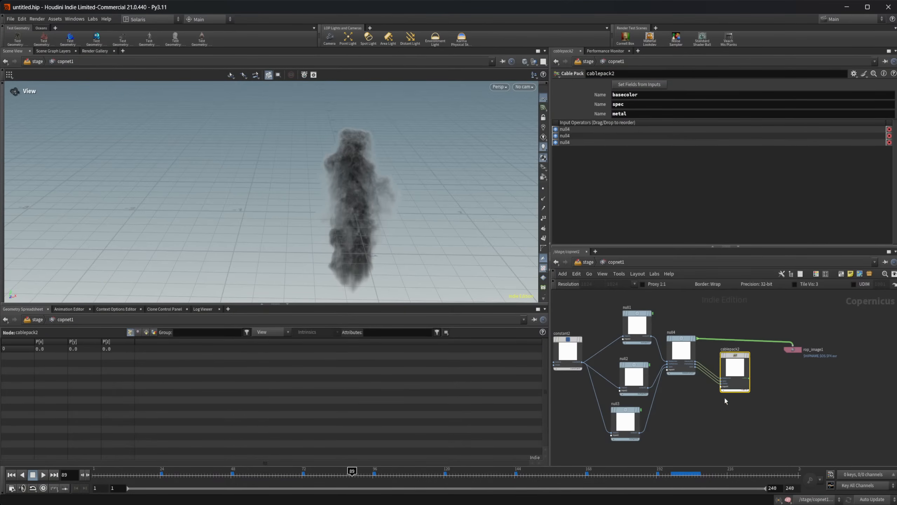
pyautogui.scroll(-1, 738, 424)
pyautogui.click(785, 362)
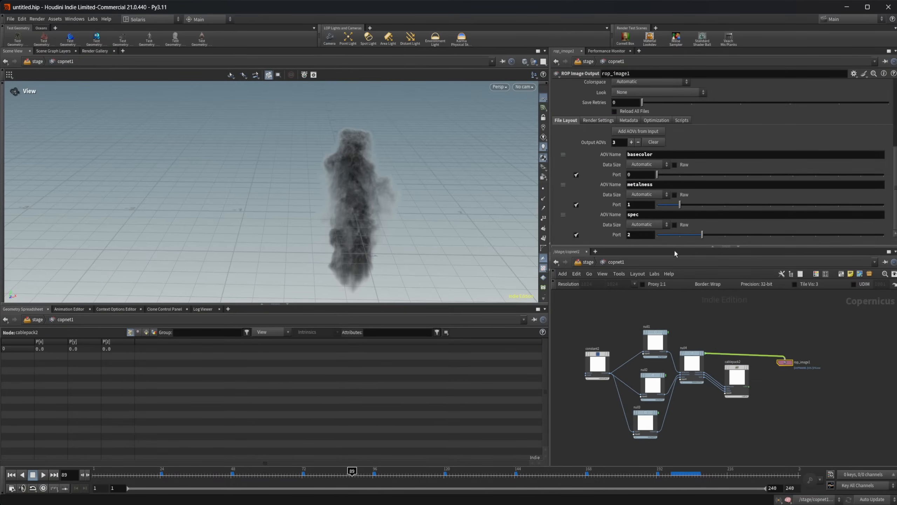
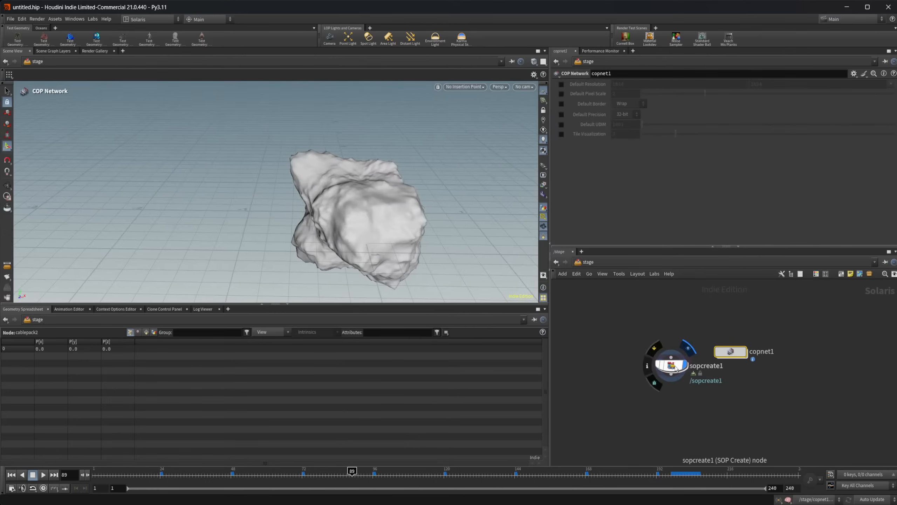
# Inside sopcreate1's geometry network, set the Frequency of sphere1 to 100.
pyautogui.click(666, 341)
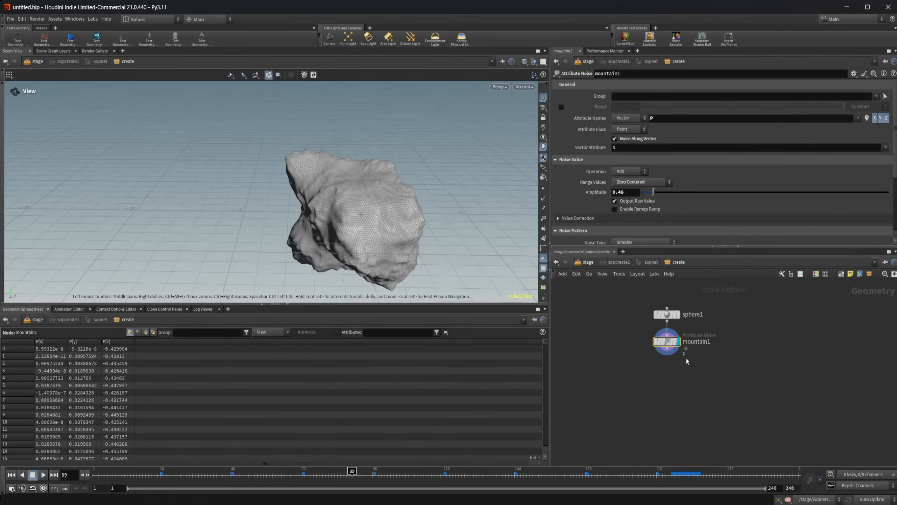
pyautogui.scroll(2, 688, 338)
pyautogui.click(658, 305)
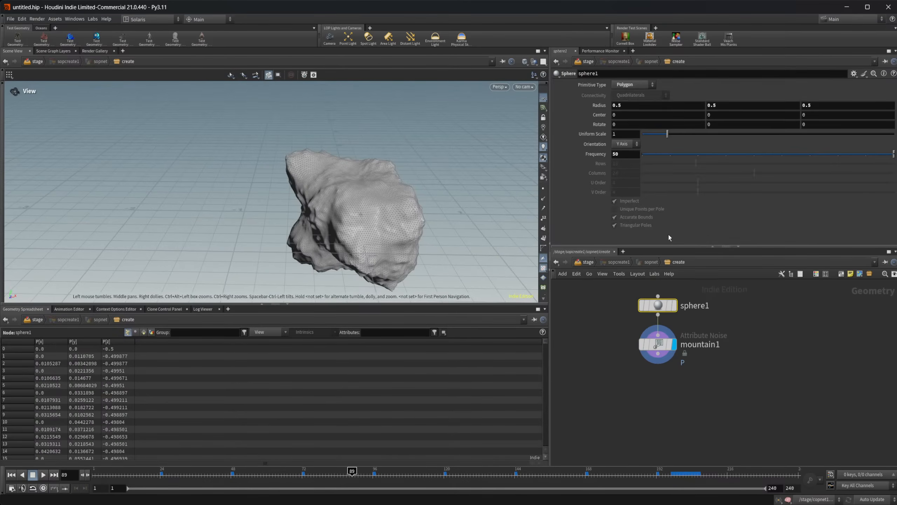
pyautogui.click(628, 156)
pyautogui.write('50')
pyautogui.press('Return')
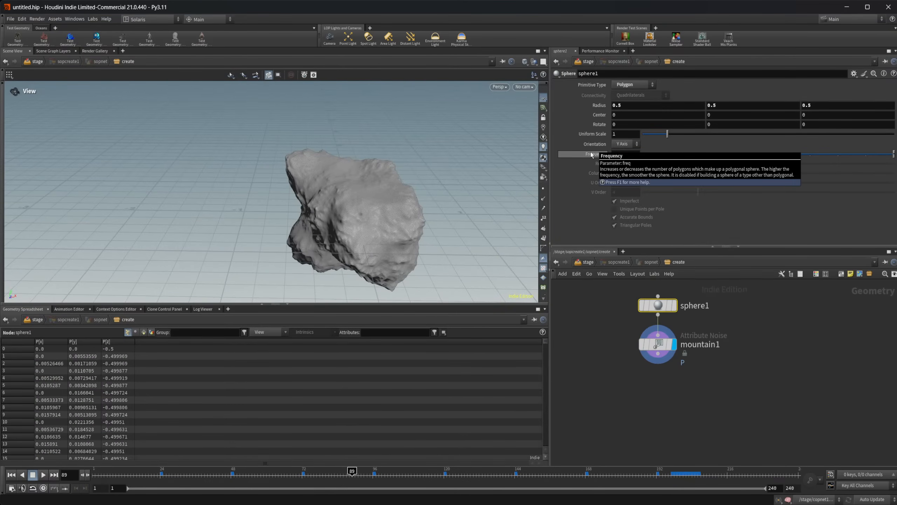
# Add a Null node connected to mountain1 and place it below and to the left of mountain1.
pyautogui.click(703, 377)
pyautogui.moveTo(702, 377); pyautogui.dragTo(657, 383, button='middle')
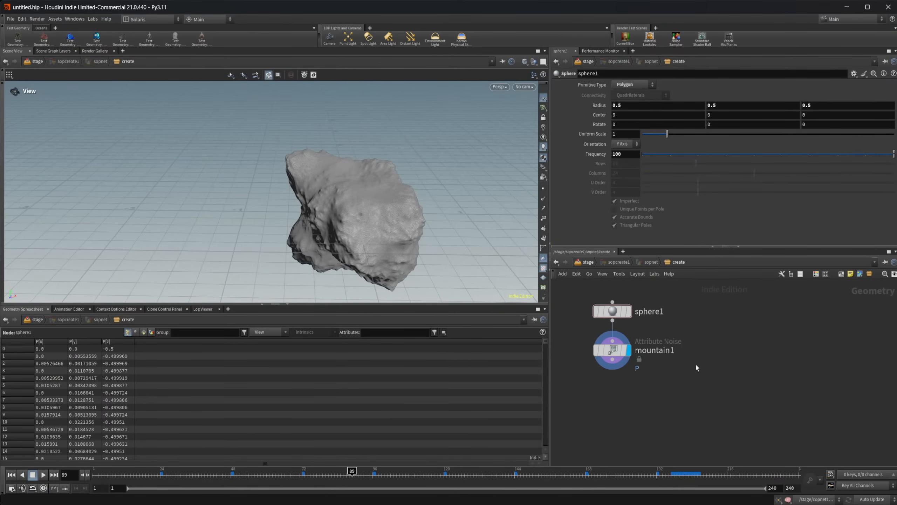
pyautogui.press('Tab')
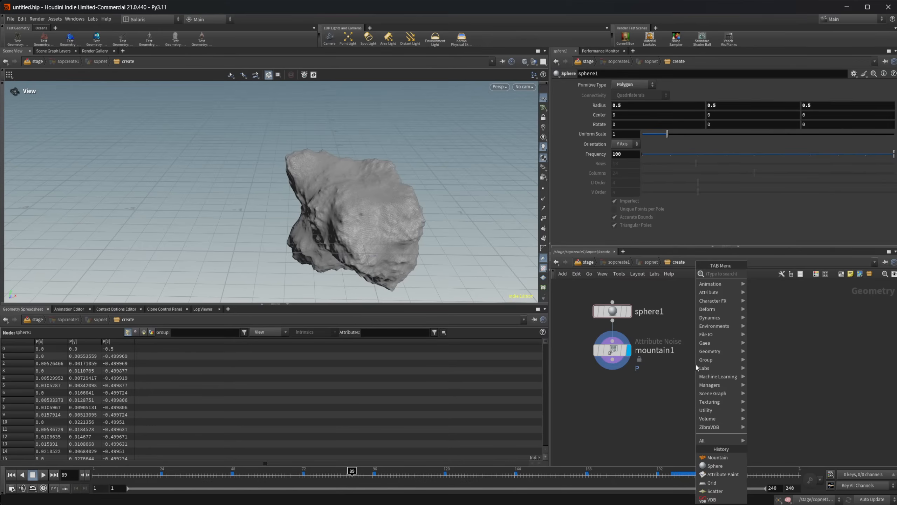
pyautogui.click(660, 392)
pyautogui.moveTo(659, 392); pyautogui.dragTo(687, 386, button='middle')
pyautogui.press('Tab')
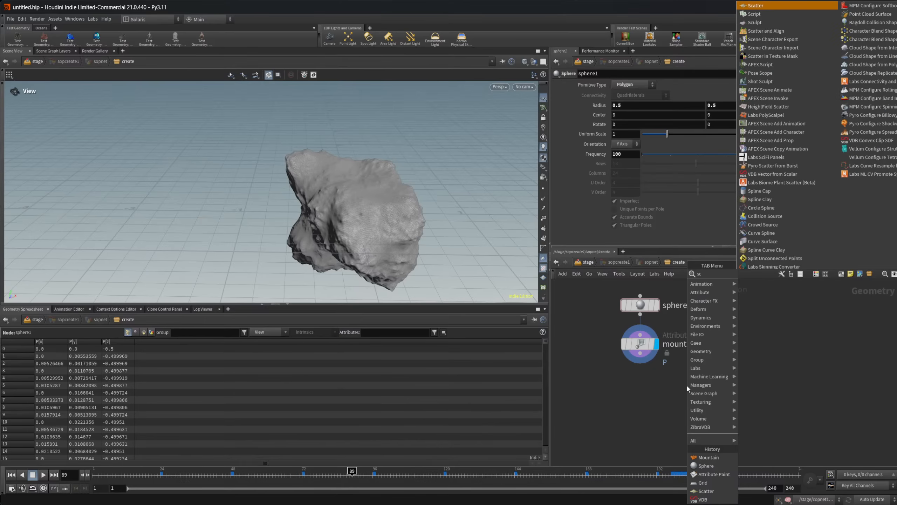
pyautogui.write('nul')
pyautogui.press('Return')
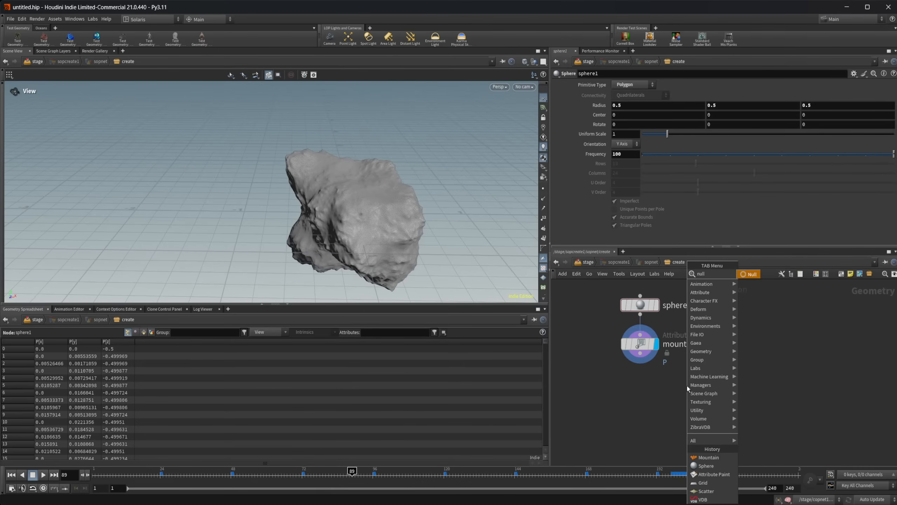
pyautogui.click(698, 373)
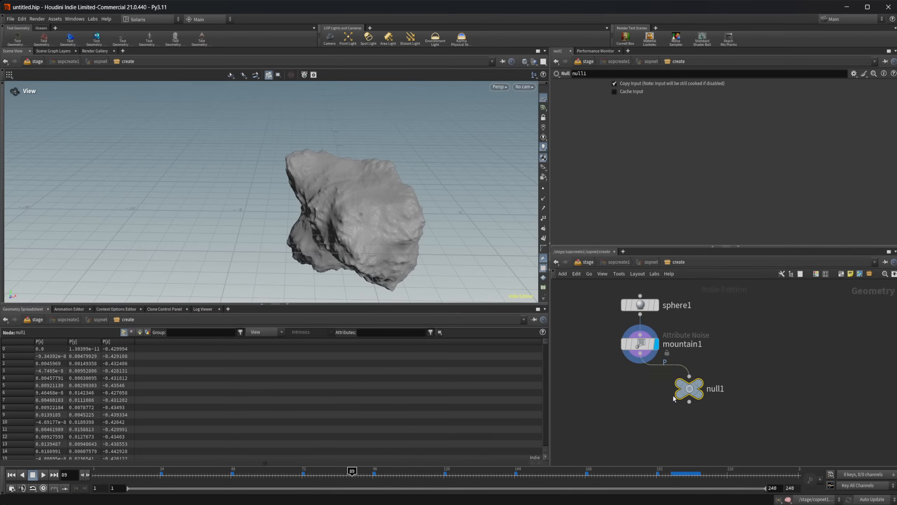
pyautogui.moveTo(697, 373); pyautogui.dragTo(584, 442)
# Rename the new Null node OUT_HP.
pyautogui.doubleClick(616, 447)
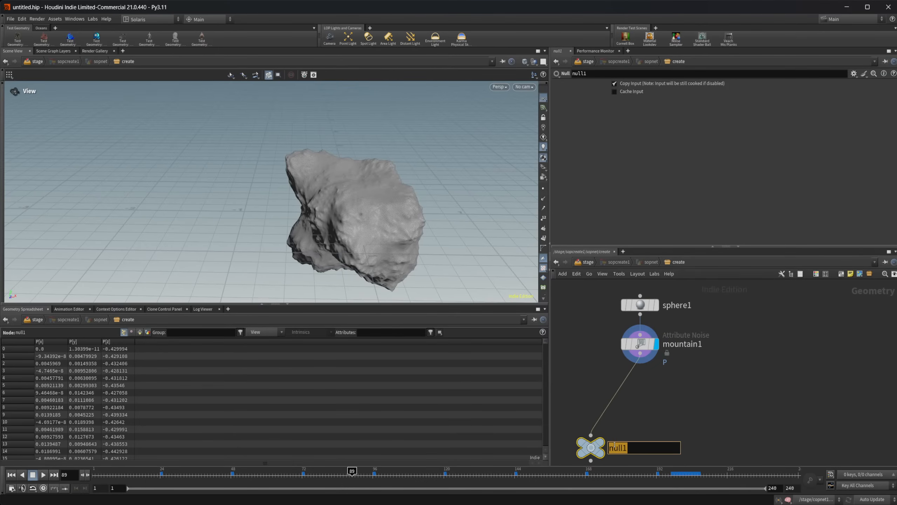
pyautogui.write('OUT_HP')
pyautogui.press('Return')
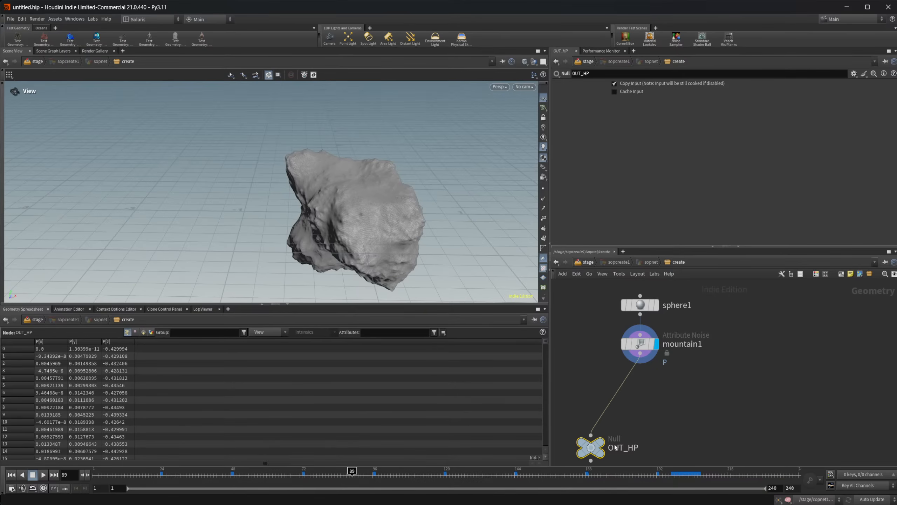
# Return to copnet1 and inspect the Output File path on rop_image1.
pyautogui.moveTo(772, 413); pyautogui.dragTo(732, 414, button='middle')
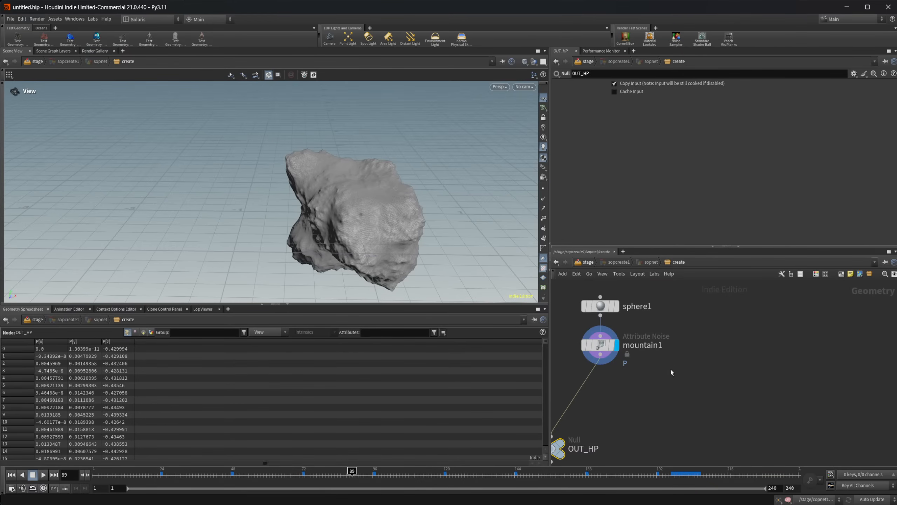
pyautogui.moveTo(696, 384); pyautogui.dragTo(728, 392, button='middle')
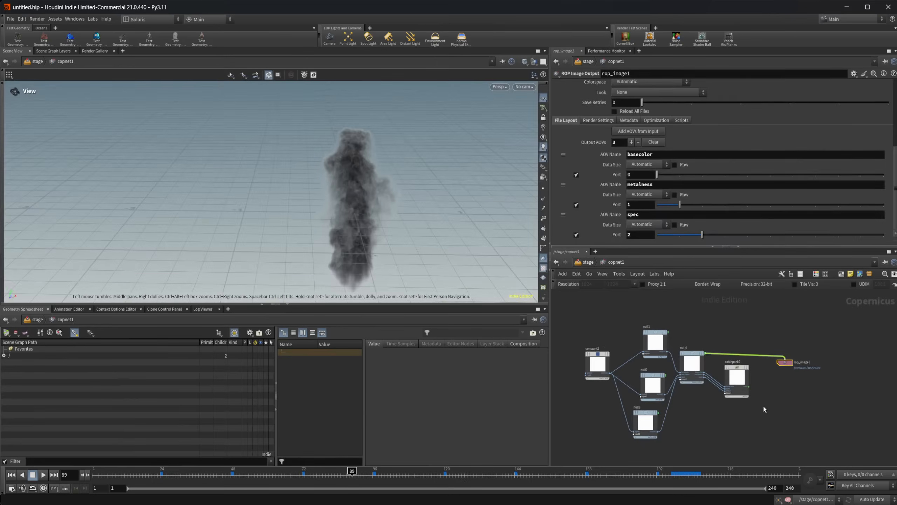
pyautogui.moveTo(776, 402); pyautogui.dragTo(726, 409, button='middle')
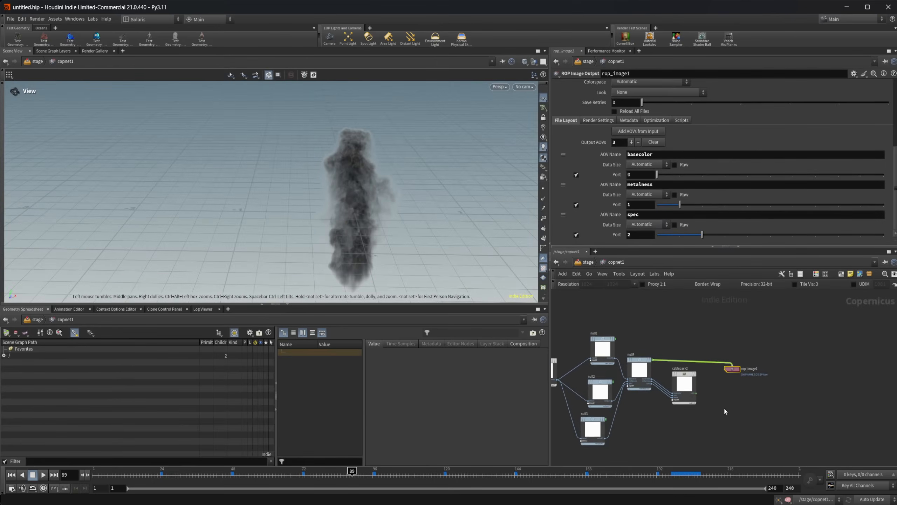
pyautogui.scroll(3, 725, 407)
pyautogui.scroll(5, 608, 192)
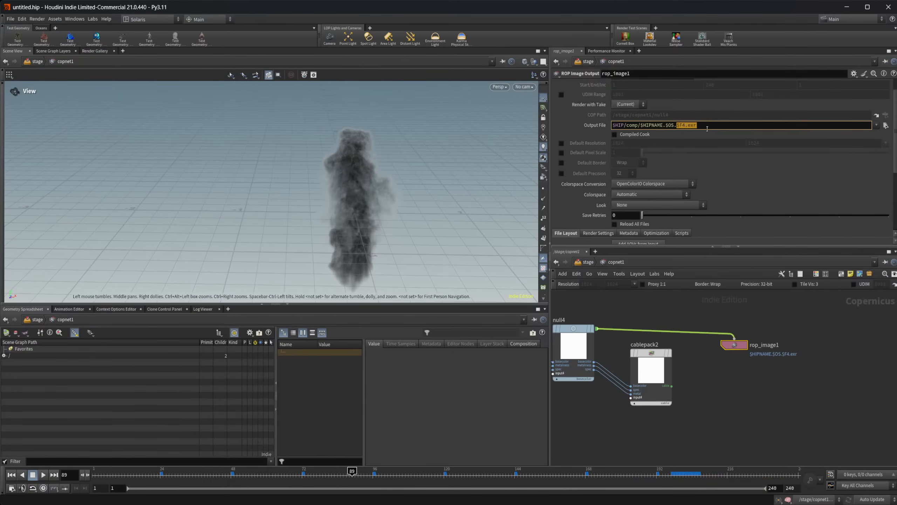
pyautogui.moveTo(696, 126); pyautogui.dragTo(649, 128)
pyautogui.click(614, 308)
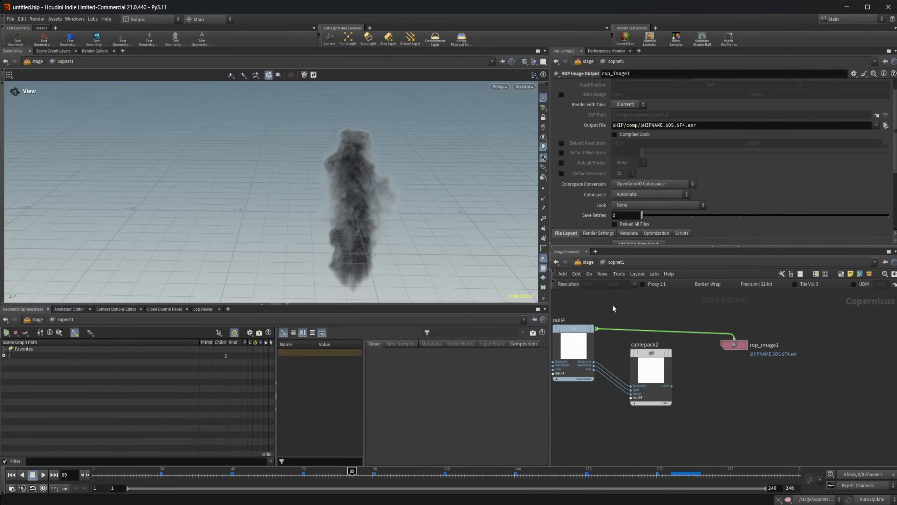
# Return to sopcreate1's geometry network and add a Scatter node connected to mountain1, displayed below it.
pyautogui.click(588, 261)
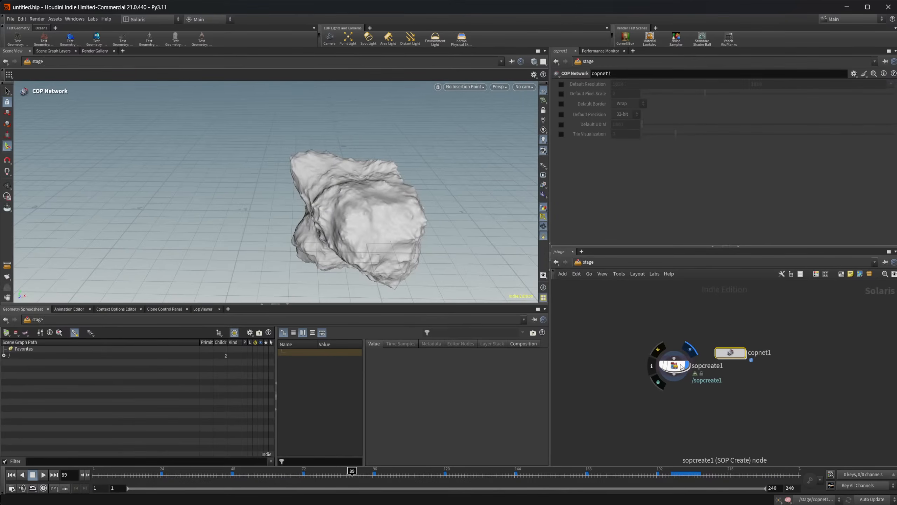
pyautogui.click(680, 366)
pyautogui.doubleClick(678, 367)
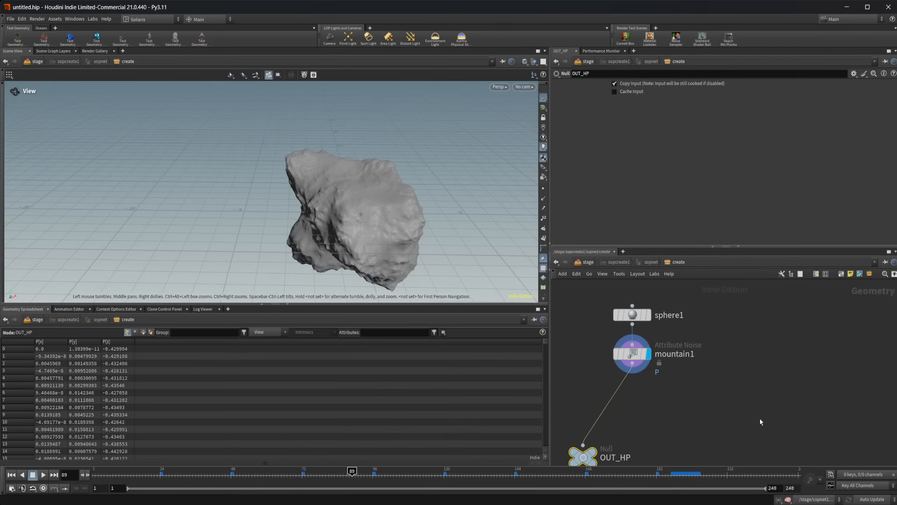
pyautogui.moveTo(736, 425); pyautogui.dragTo(722, 397, button='middle')
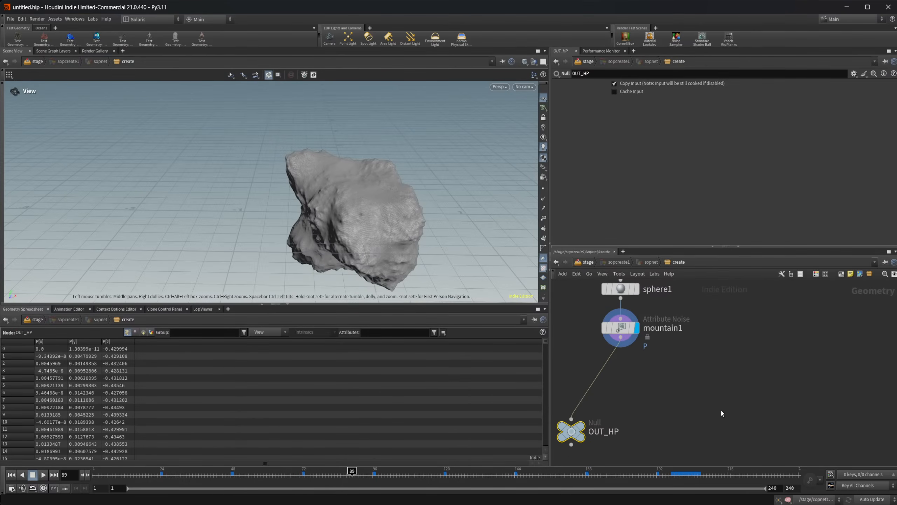
pyautogui.press('Tab')
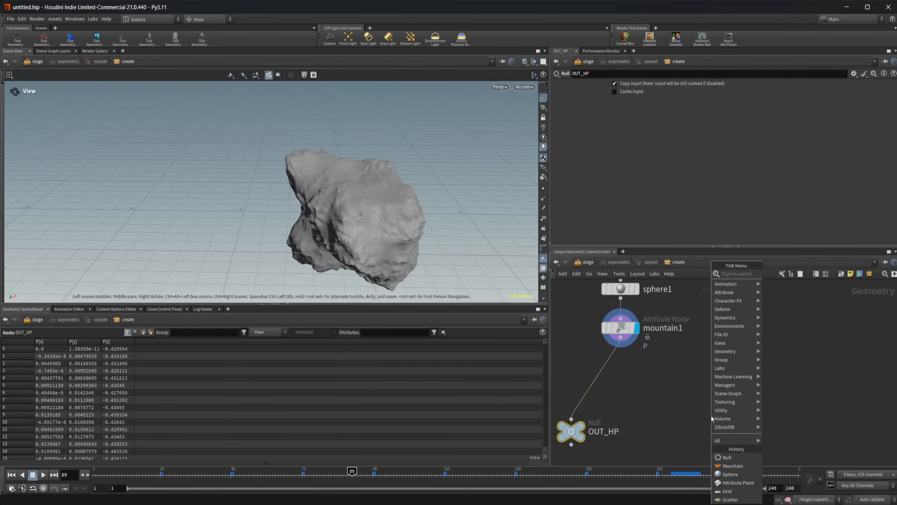
pyautogui.write('scatter')
pyautogui.press('Return')
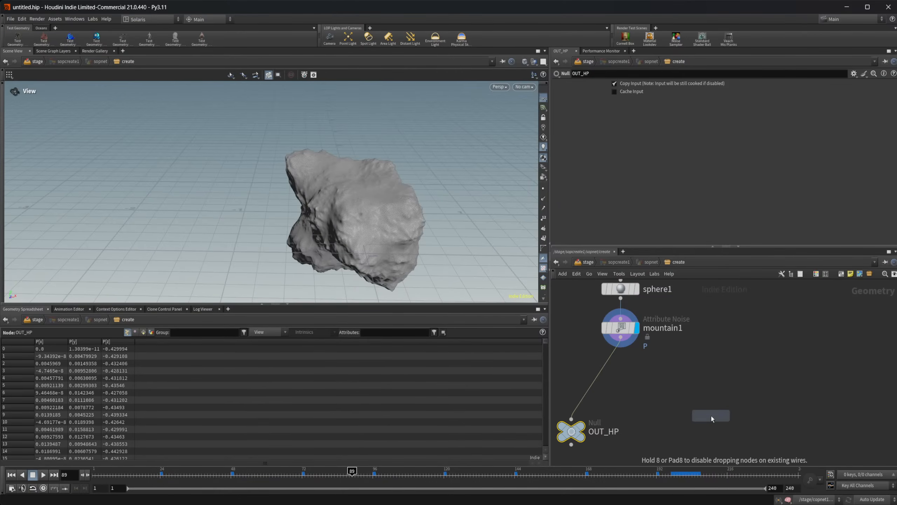
pyautogui.moveTo(621, 337); pyautogui.dragTo(711, 406)
pyautogui.moveTo(711, 414); pyautogui.dragTo(725, 381)
pyautogui.press('r')
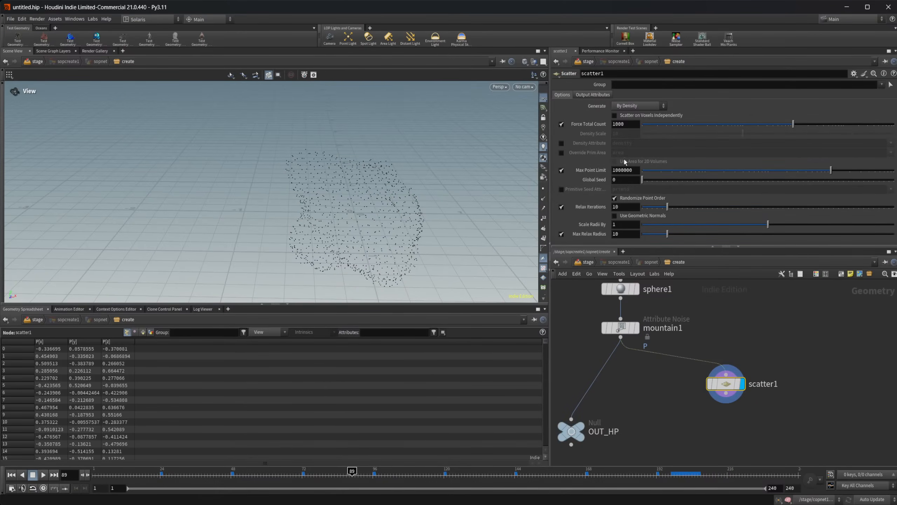
# Set the Force Total Count of scatter1 to 10.
pyautogui.moveTo(605, 126); pyautogui.dragTo(559, 132)
pyautogui.write('10')
pyautogui.press('Return')
pyautogui.moveTo(357, 244); pyautogui.dragTo(405, 238)
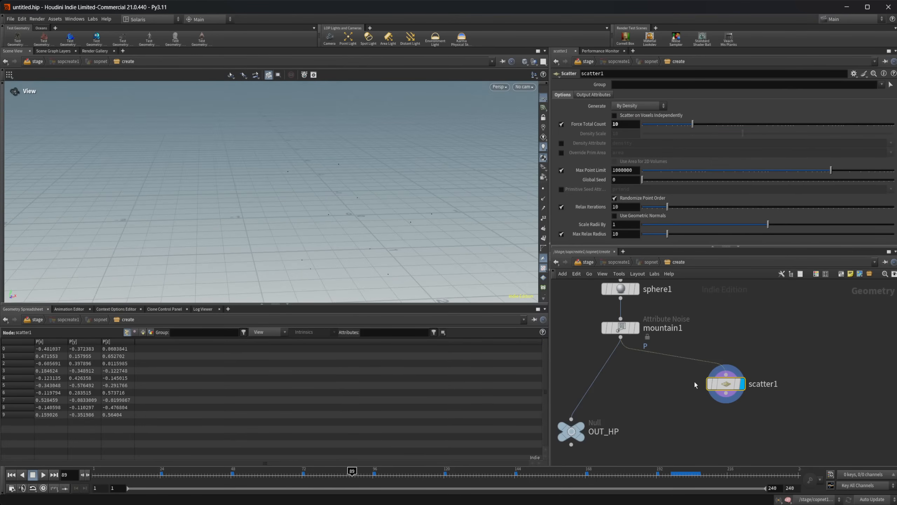
# Add a UV Flatten from Points node with mountain1 in its first input and scatter1 in its second.
pyautogui.moveTo(724, 424); pyautogui.dragTo(670, 386, button='middle')
pyautogui.press('Tab')
pyautogui.write('uv fro')
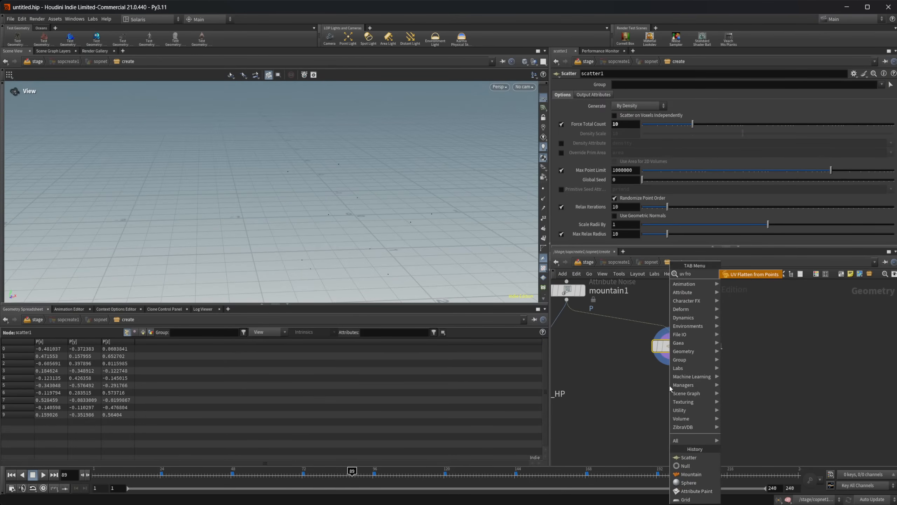
pyautogui.press('Return')
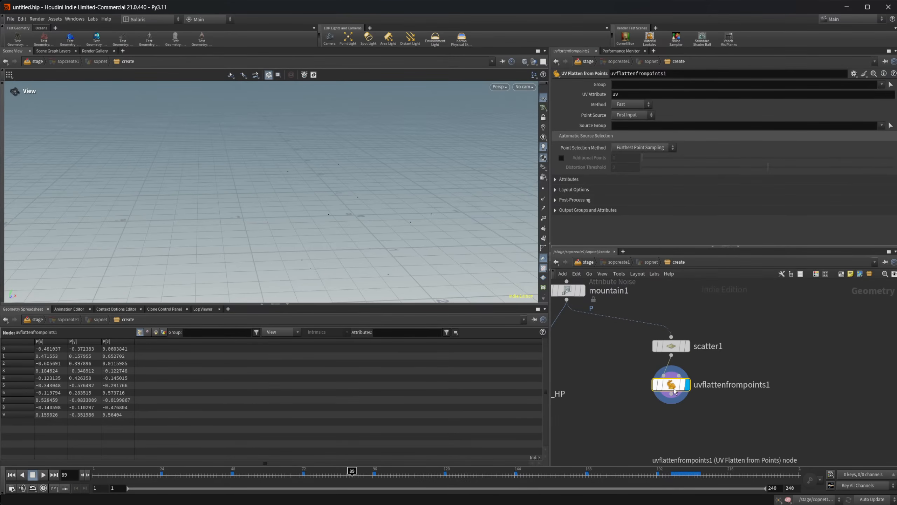
pyautogui.moveTo(751, 377); pyautogui.dragTo(792, 387, button='middle')
pyautogui.moveTo(712, 361); pyautogui.dragTo(734, 361)
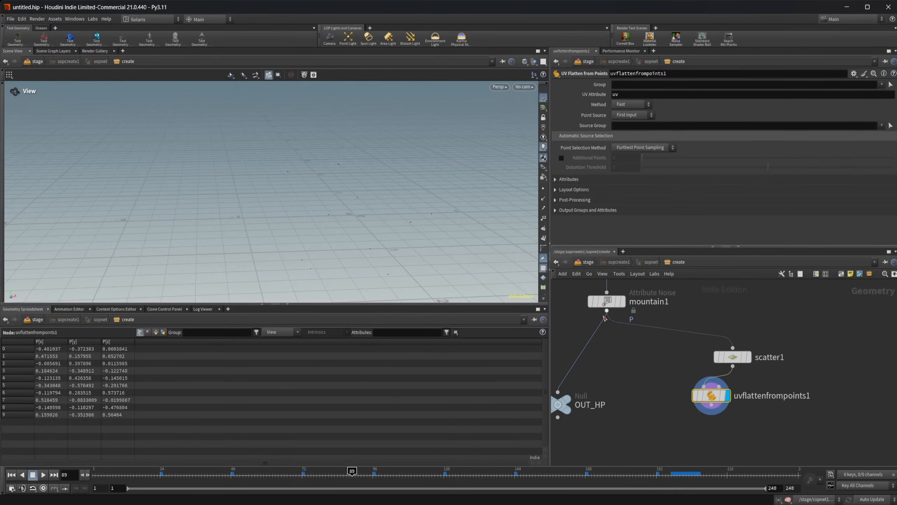
pyautogui.moveTo(607, 312); pyautogui.dragTo(718, 386)
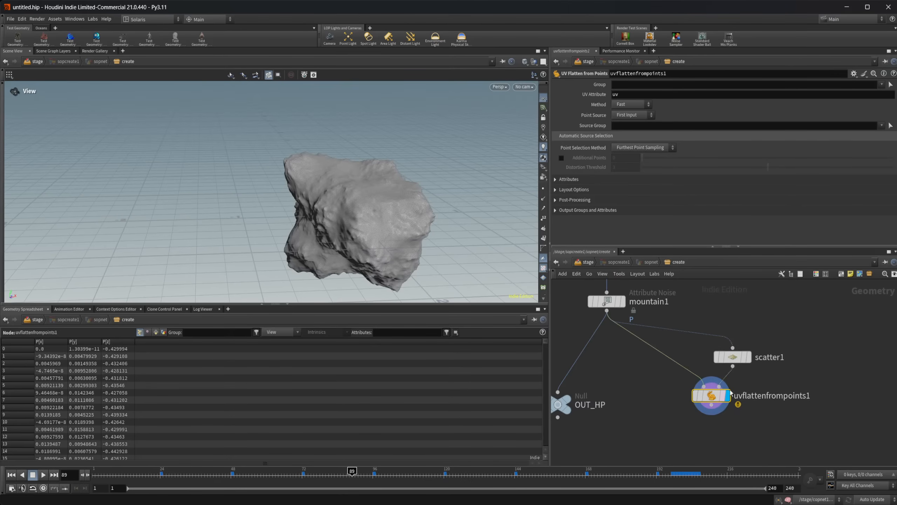
# Set the Point Source of uvflattenfrompoints1 to Second Input.
pyautogui.click(638, 116)
pyautogui.click(628, 116)
pyautogui.click(636, 124)
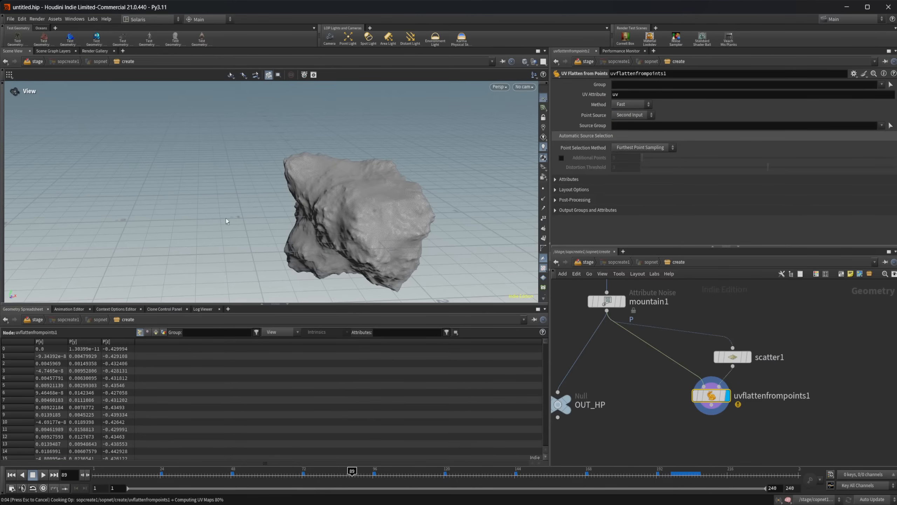
pyautogui.moveTo(374, 228)
pyautogui.mouseDown()
pyautogui.moveTo(418, 216)
pyautogui.moveTo(388, 224)
pyautogui.moveTo(374, 213)
pyautogui.mouseUp()
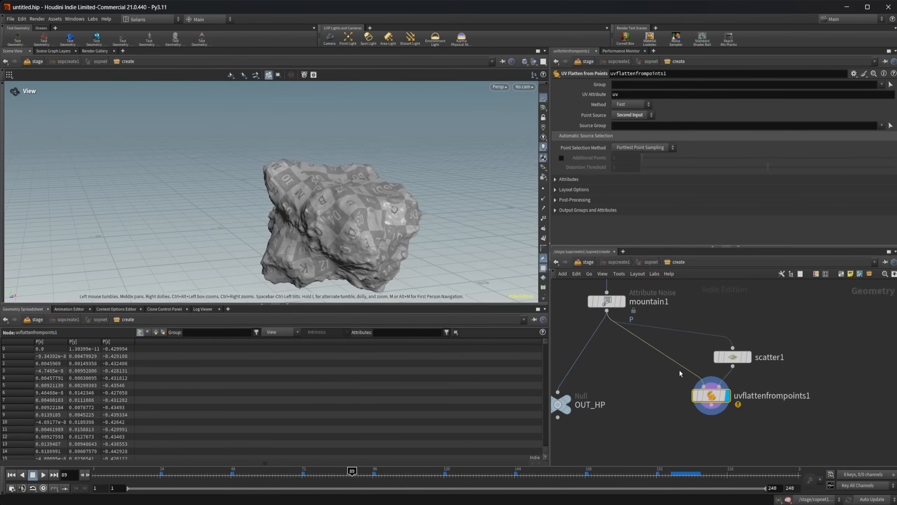
# Inspect the warning and geometry information of uvflattenfrompoints1, then close the node info window.
pyautogui.scroll(3, 679, 370)
pyautogui.moveTo(830, 400); pyautogui.dragTo(754, 391, button='middle')
pyautogui.scroll(-2, 748, 391)
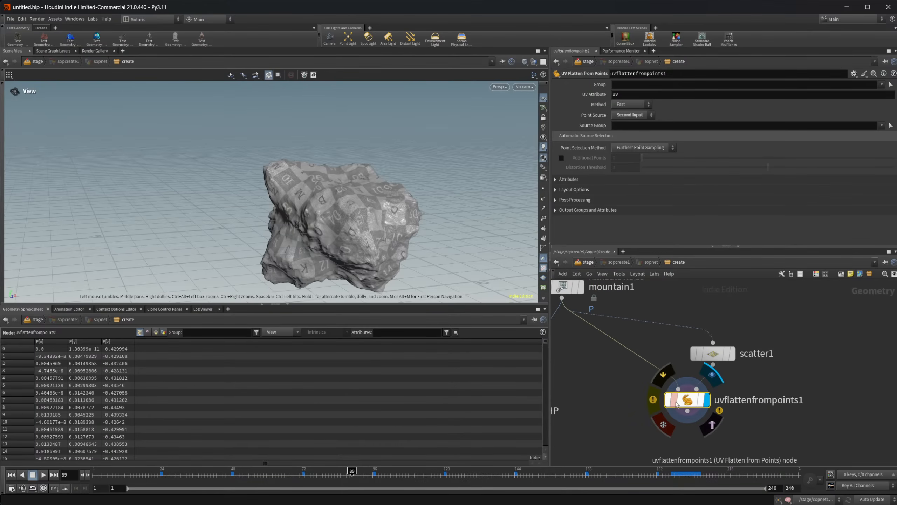
pyautogui.click(653, 399)
pyautogui.moveTo(572, 235); pyautogui.dragTo(470, 140)
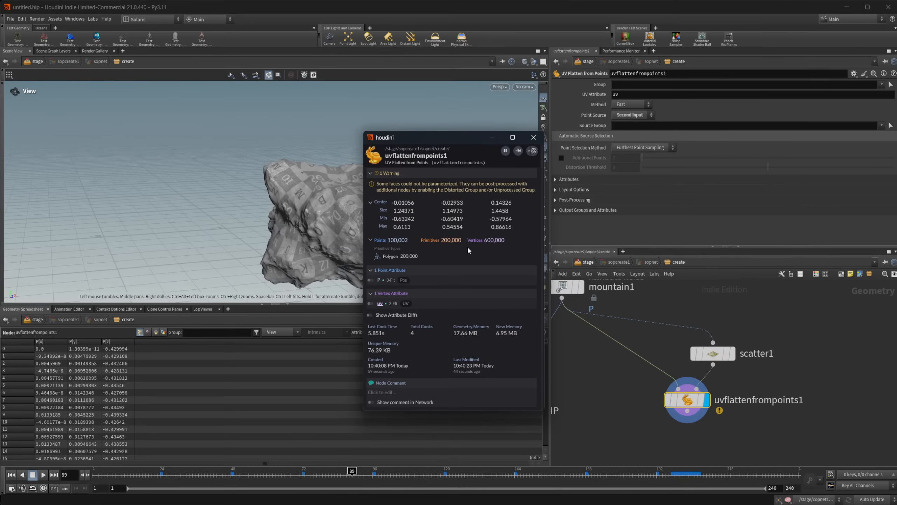
pyautogui.click(531, 141)
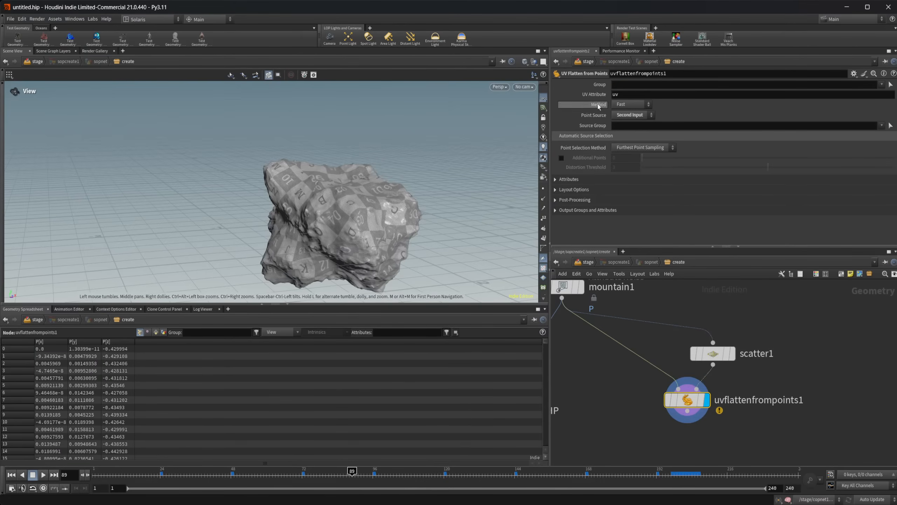
# Examine the rock's UV islands up close in the UV view, then return to the perspective view.
pyautogui.click(499, 87)
pyautogui.moveTo(526, 104)
pyautogui.click(566, 138)
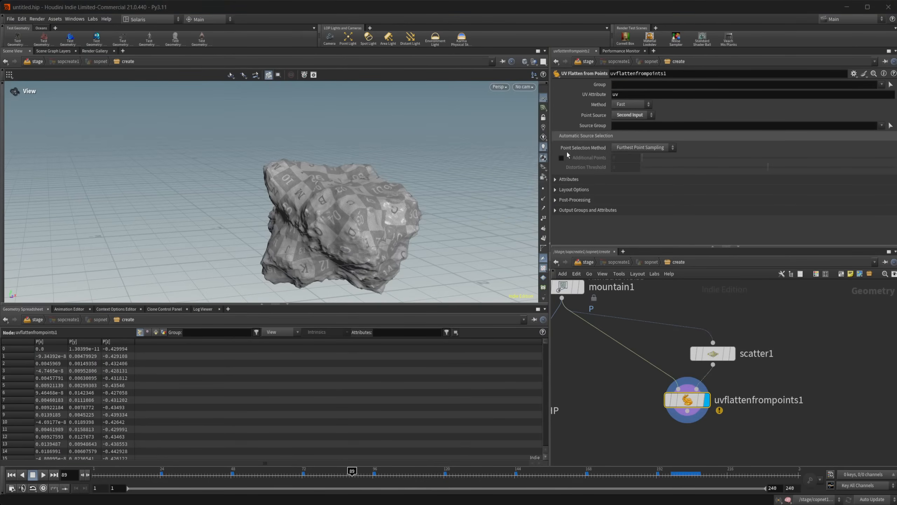
pyautogui.moveTo(340, 192); pyautogui.dragTo(363, 215, button='middle')
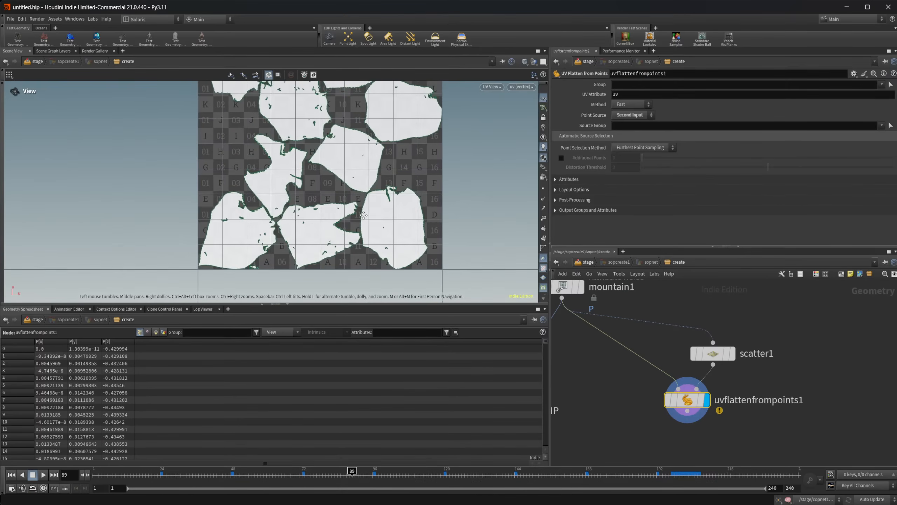
pyautogui.moveTo(312, 169); pyautogui.dragTo(362, 164, button='right')
pyautogui.moveTo(361, 165); pyautogui.dragTo(392, 276, button='middle')
pyautogui.moveTo(346, 246); pyautogui.dragTo(401, 236, button='right')
pyautogui.moveTo(401, 236); pyautogui.dragTo(357, 126, button='middle')
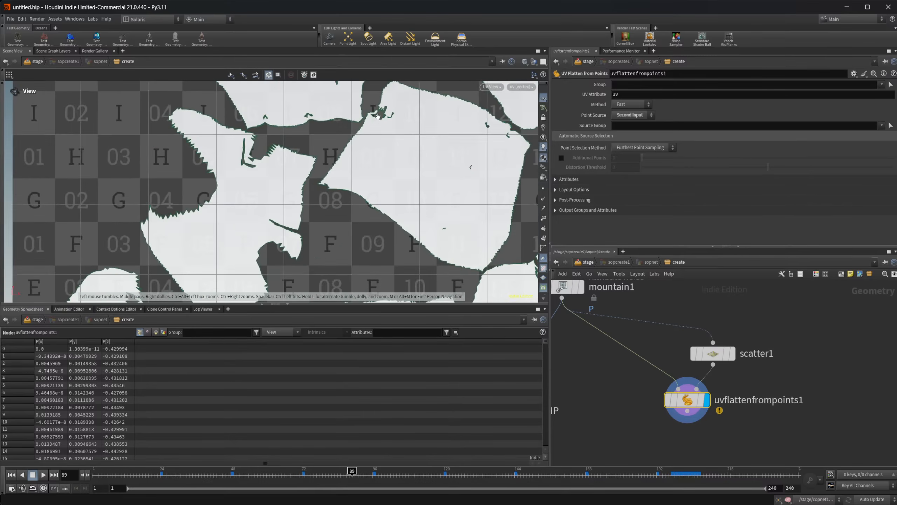
pyautogui.moveTo(357, 126); pyautogui.dragTo(323, 193, button='right')
pyautogui.moveTo(323, 192); pyautogui.dragTo(313, 102, button='middle')
pyautogui.moveTo(300, 169); pyautogui.dragTo(272, 265, button='middle')
pyautogui.hotkey('space', '1')
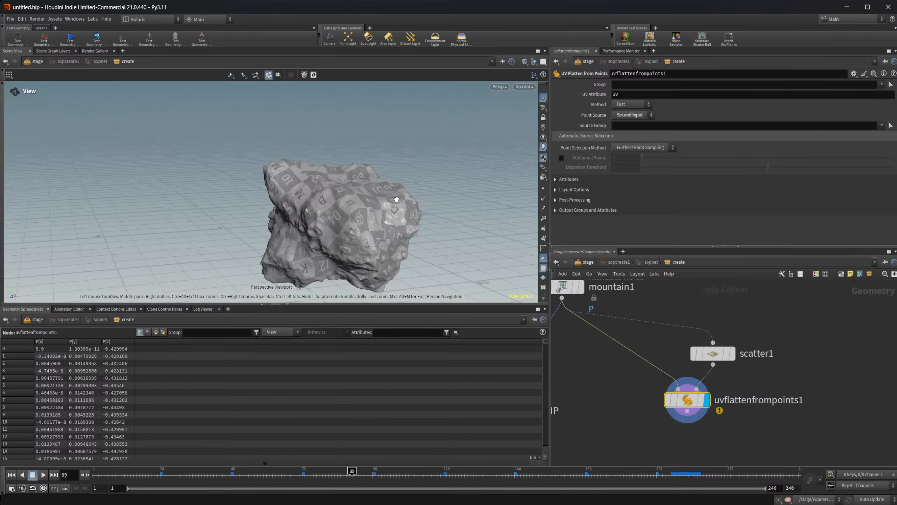
# Add a Normal node below uvflattenfrompoints1, connected to its output.
pyautogui.moveTo(685, 449); pyautogui.dragTo(734, 420, button='middle')
pyautogui.scroll(-1, 703, 405)
pyautogui.press('Tab')
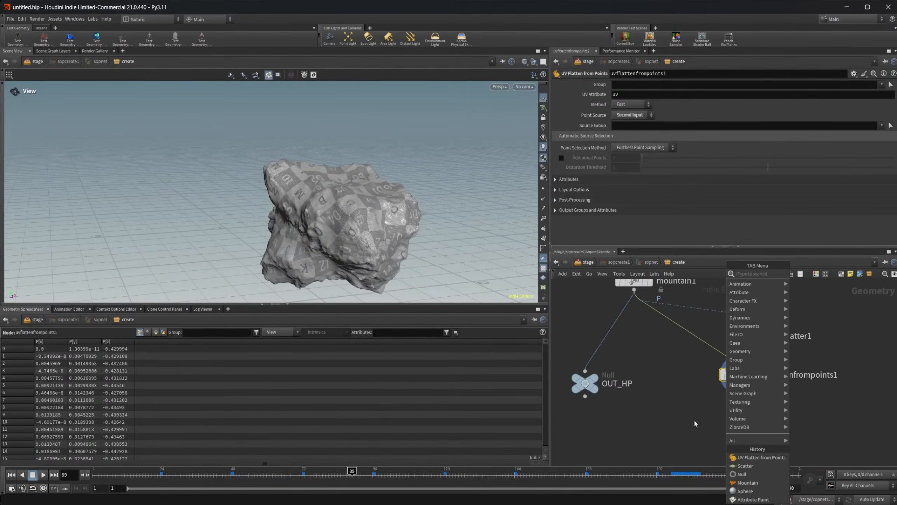
pyautogui.press('Escape')
pyautogui.press('Tab')
pyautogui.write('nom')
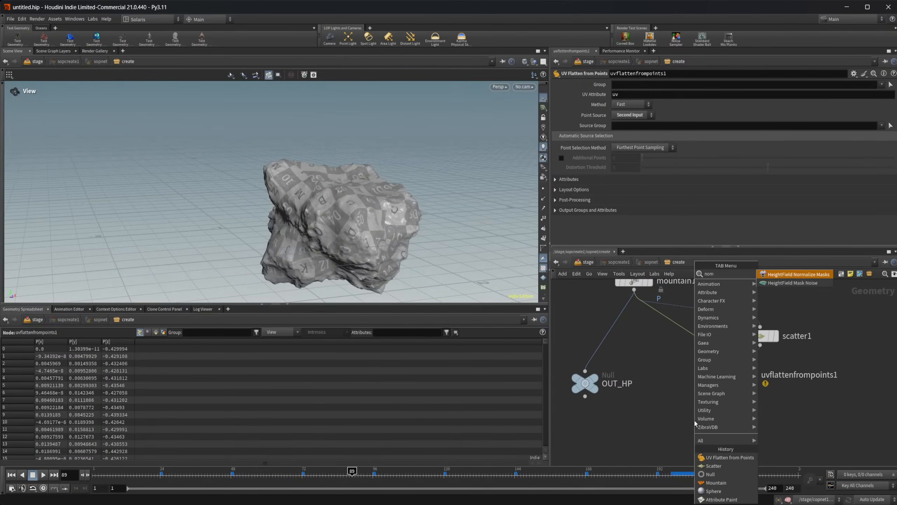
pyautogui.press('BackSpace')
pyautogui.hotkey('shift', 'Return')
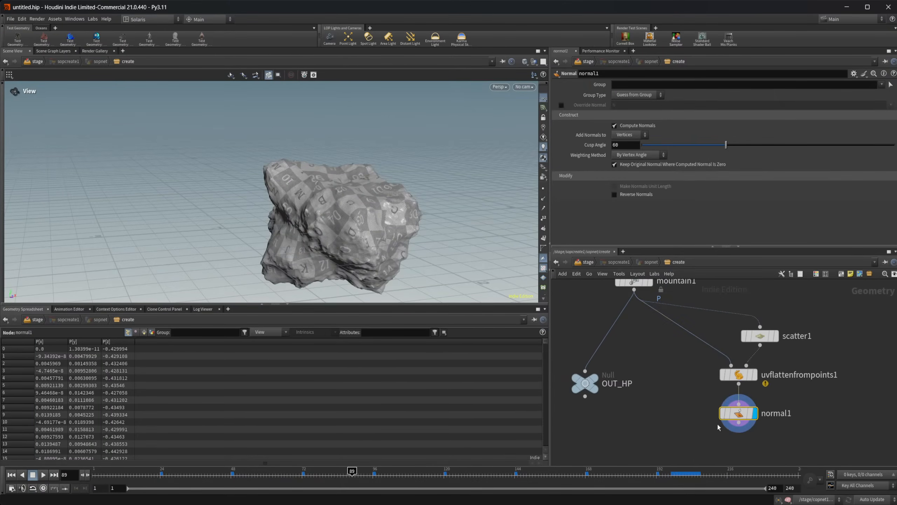
# Add a Null node after normal1 and rename it OUT_LP.
pyautogui.press('Tab')
pyautogui.write('null')
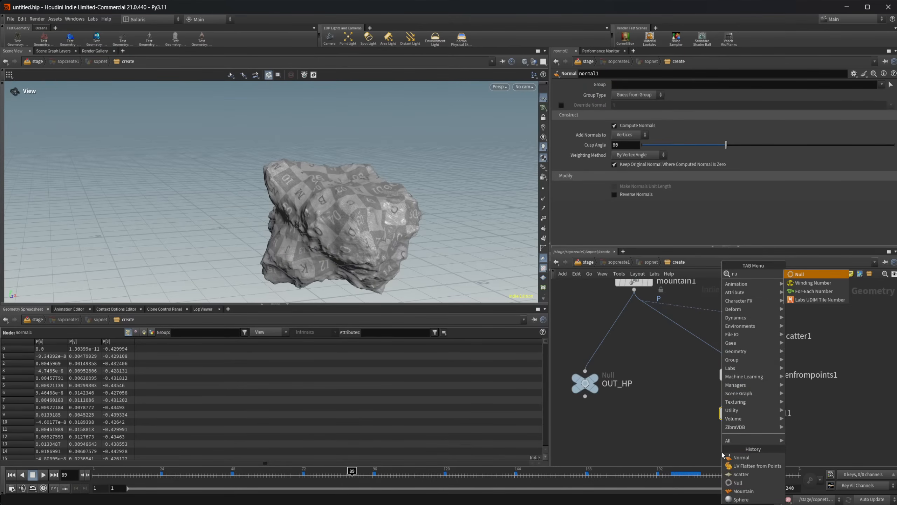
pyautogui.press('Return')
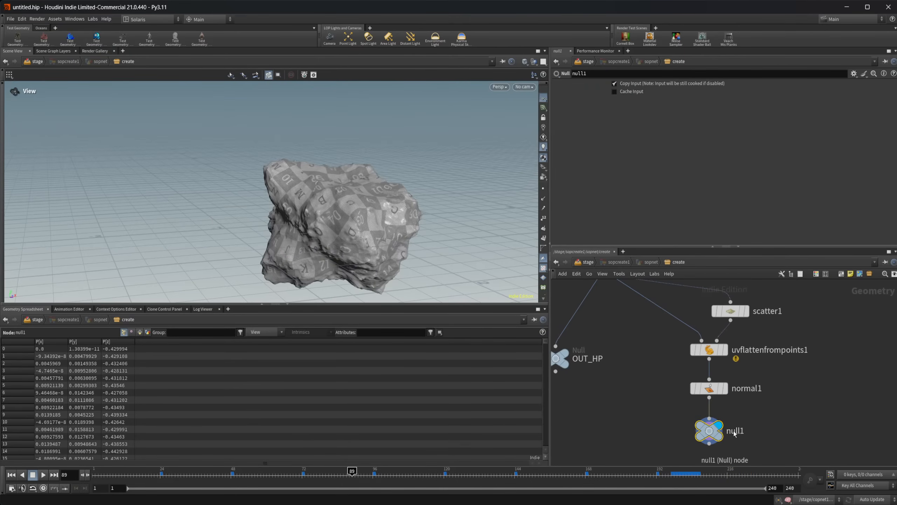
pyautogui.doubleClick(740, 432)
pyautogui.write('OUT_L')
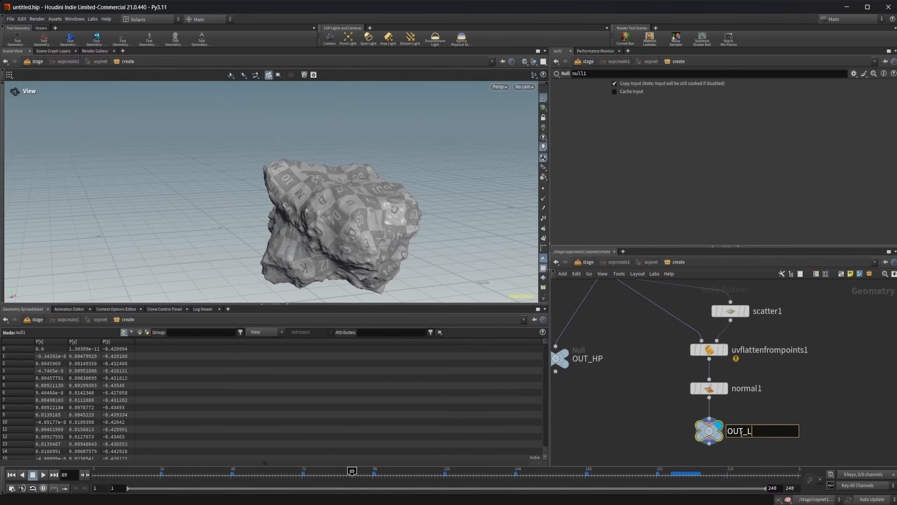
pyautogui.write('P')
pyautogui.press('Return')
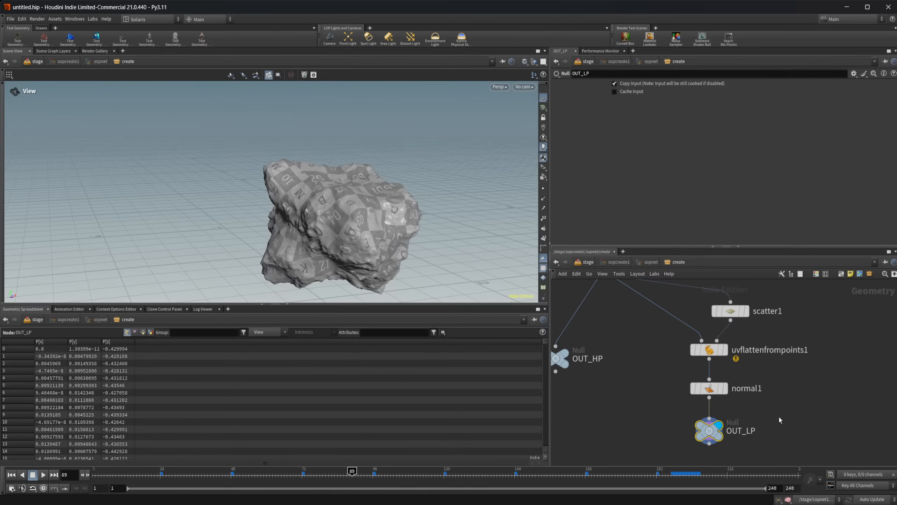
# Move uvflattenfrompoints1, normal1 and OUT_LP down together to make room beneath mountain1.
pyautogui.moveTo(774, 433); pyautogui.dragTo(681, 313)
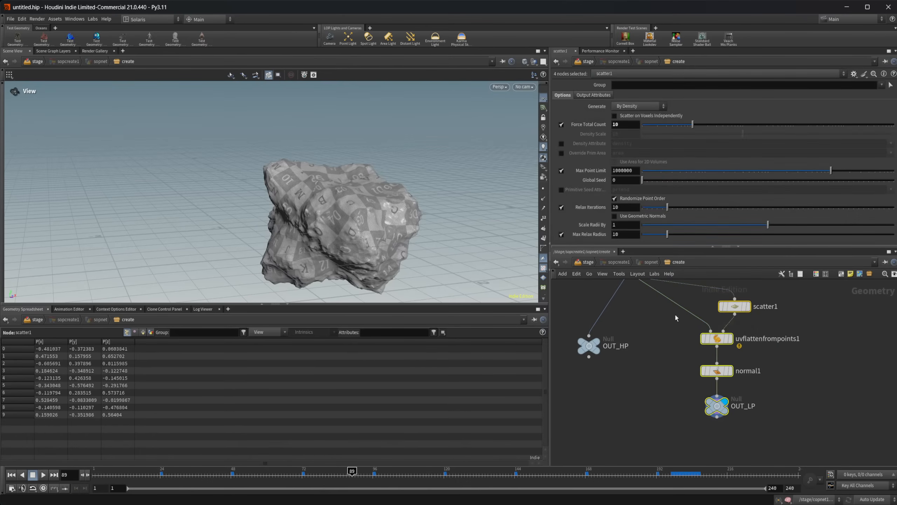
pyautogui.click(717, 338)
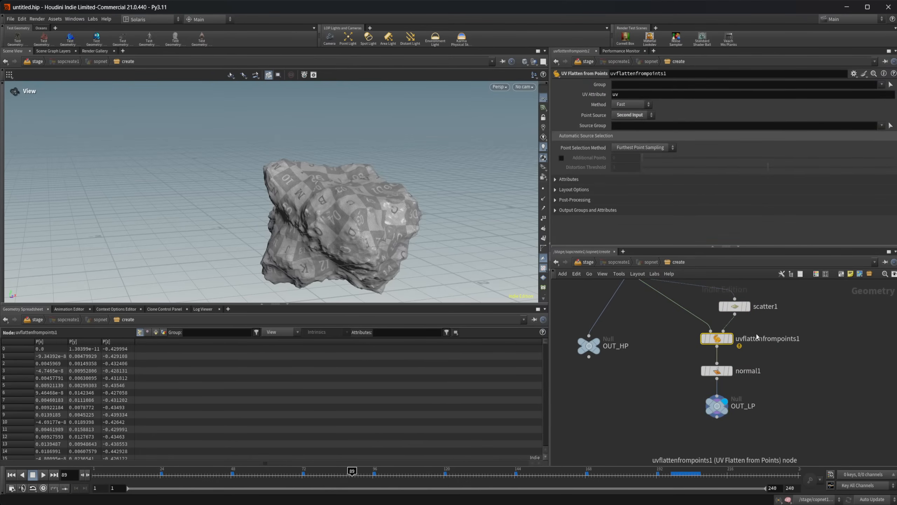
pyautogui.moveTo(757, 337); pyautogui.dragTo(691, 400)
pyautogui.moveTo(674, 327); pyautogui.dragTo(722, 403)
pyautogui.moveTo(717, 338); pyautogui.dragTo(697, 385)
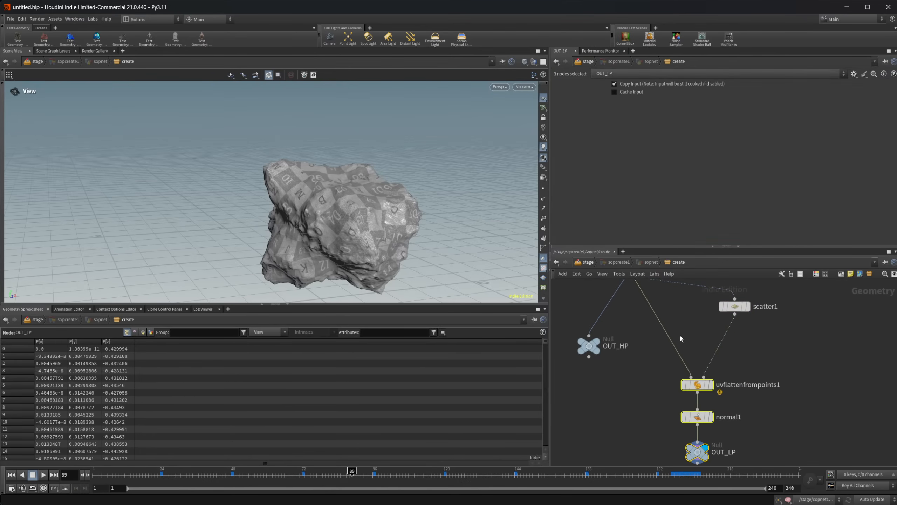
# Insert a Quad Remesh (Beta) node between mountain1 and uvflattenfrompoints1 and view the remeshed rock.
pyautogui.press('Tab')
pyautogui.moveTo(694, 326)
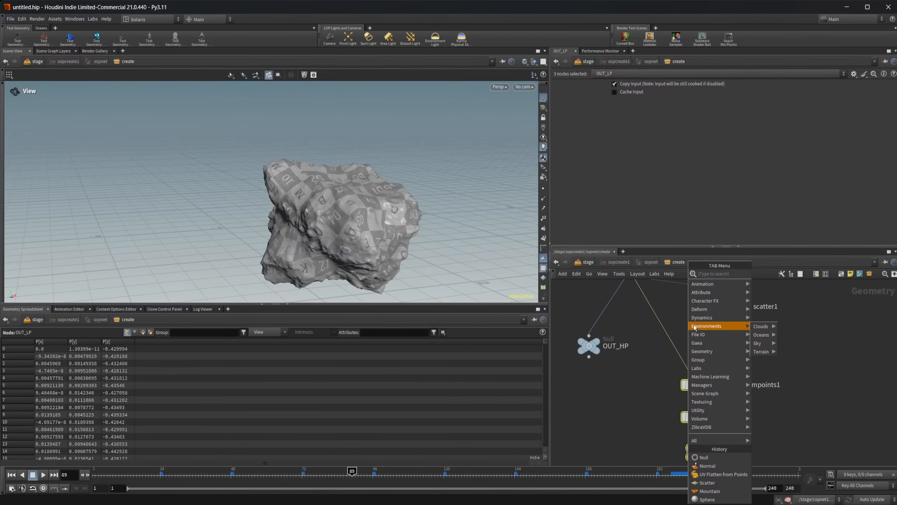
pyautogui.write('remes')
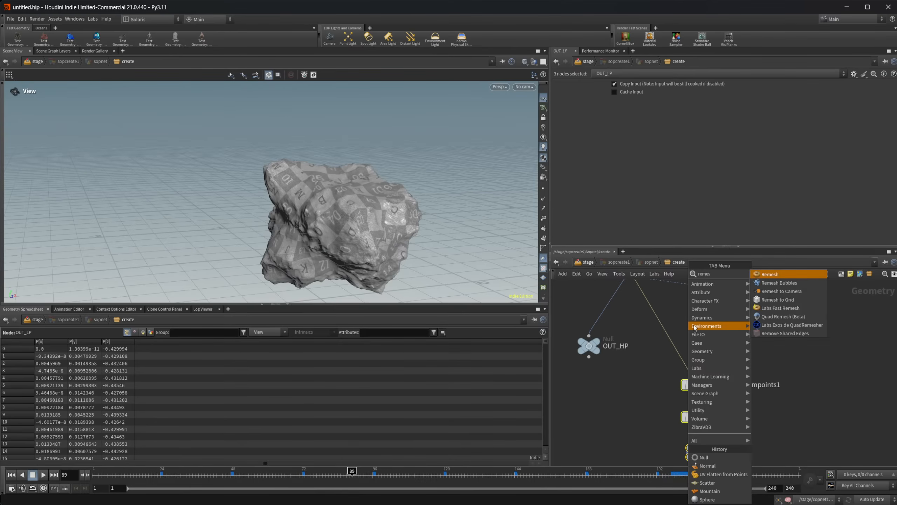
pyautogui.press('Down')
pyautogui.press('Down')
pyautogui.press('Down')
pyautogui.press('Down')
pyautogui.press('Down')
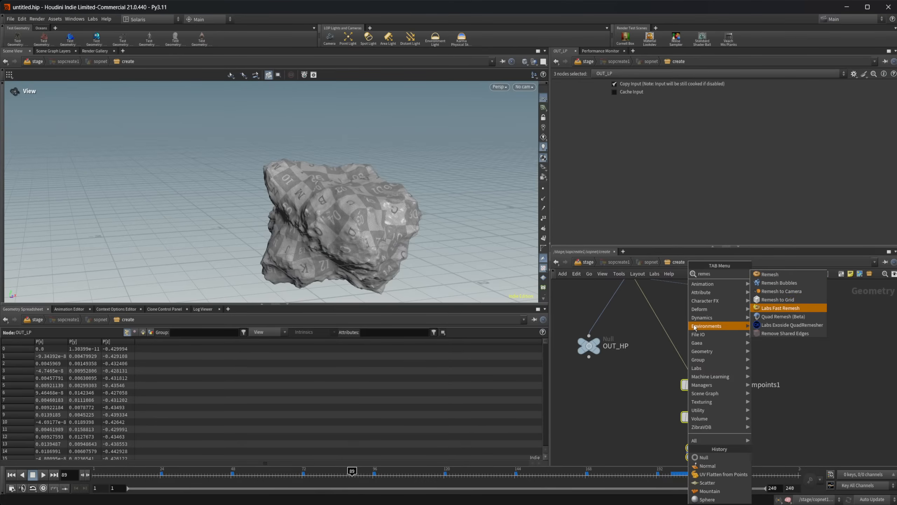
pyautogui.press('Return')
pyautogui.click(693, 323)
pyautogui.moveTo(693, 326); pyautogui.dragTo(666, 334)
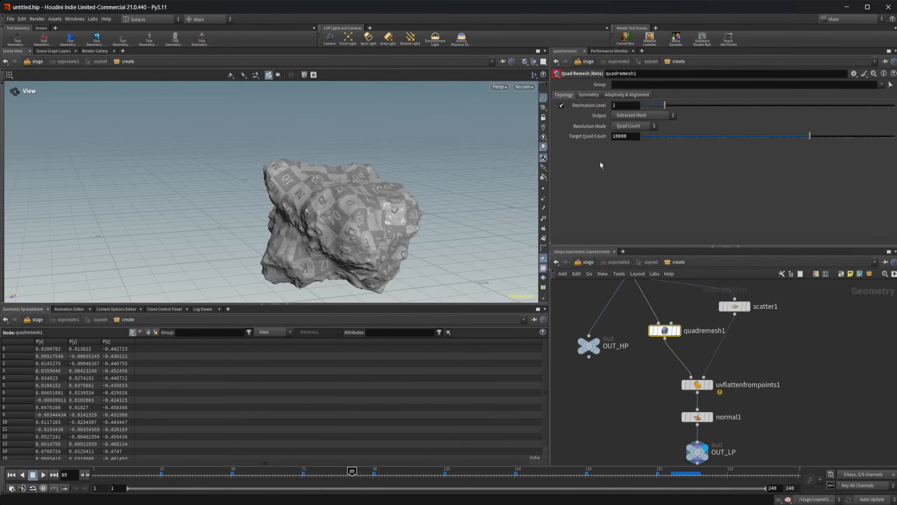
pyautogui.moveTo(358, 249); pyautogui.dragTo(495, 245)
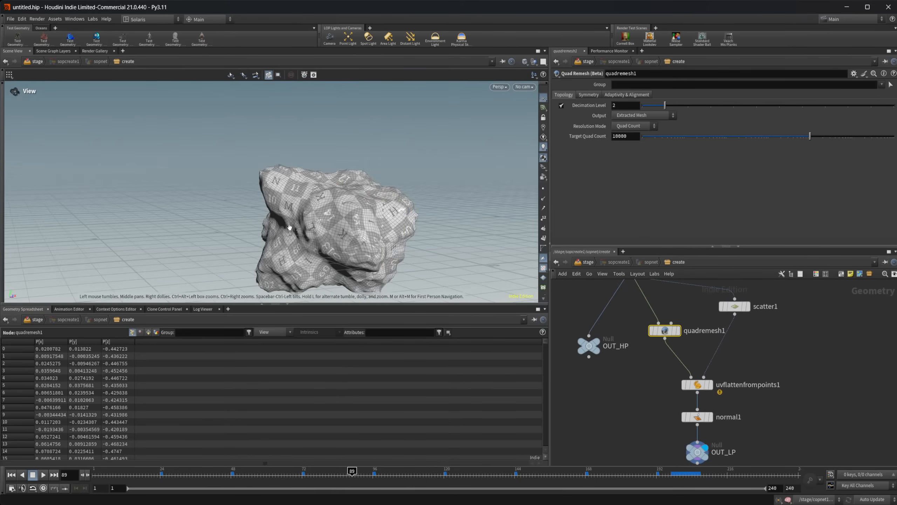
# Open the node info of mountain1 and of quadremesh1 to compare their point and polygon counts.
pyautogui.moveTo(668, 378); pyautogui.dragTo(699, 437, button='middle')
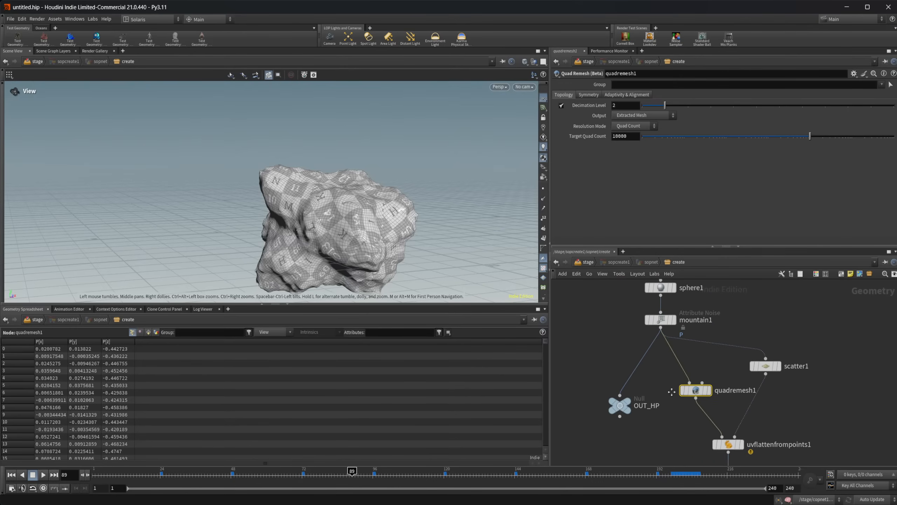
pyautogui.click(638, 321)
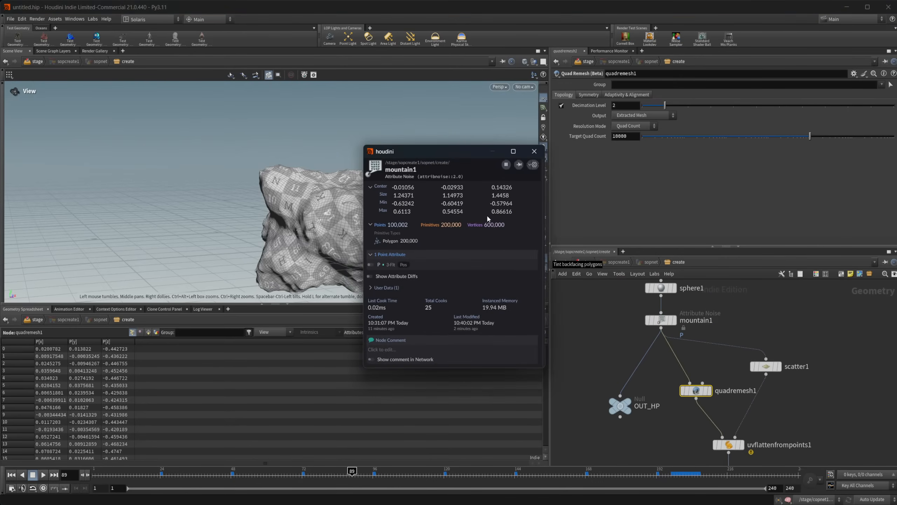
pyautogui.click(535, 155)
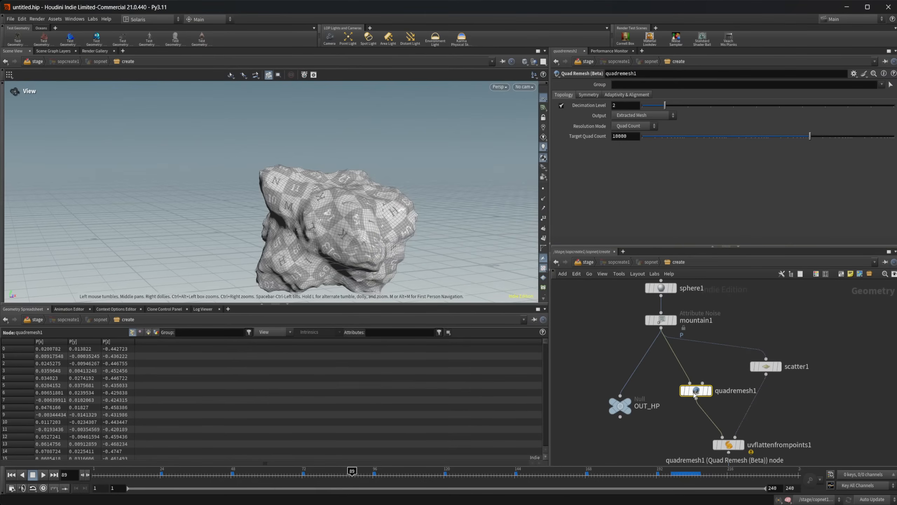
pyautogui.moveTo(294, 193); pyautogui.dragTo(352, 190)
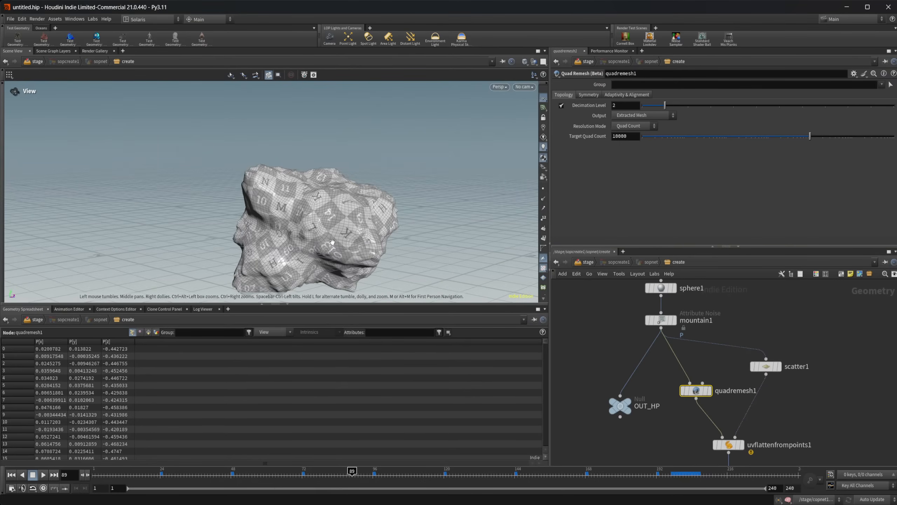
pyautogui.middleClick(696, 390)
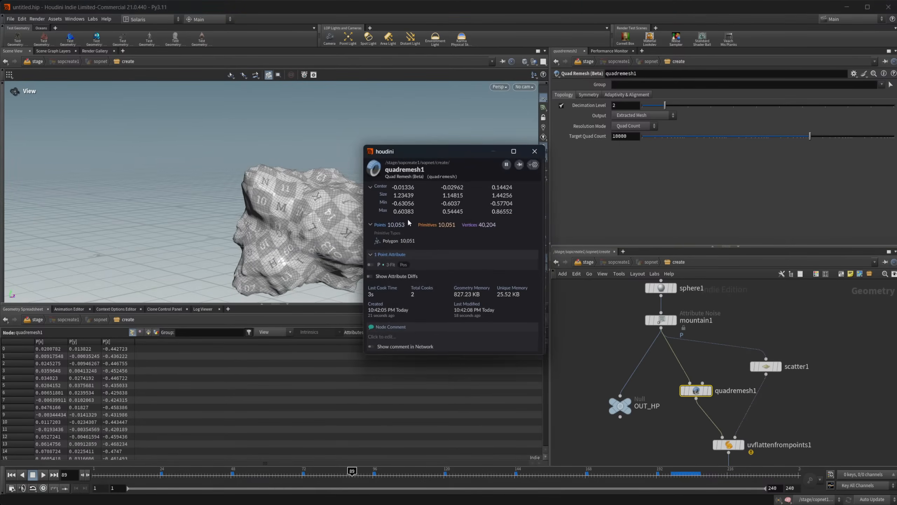
pyautogui.click(534, 151)
pyautogui.moveTo(283, 212); pyautogui.dragTo(310, 217)
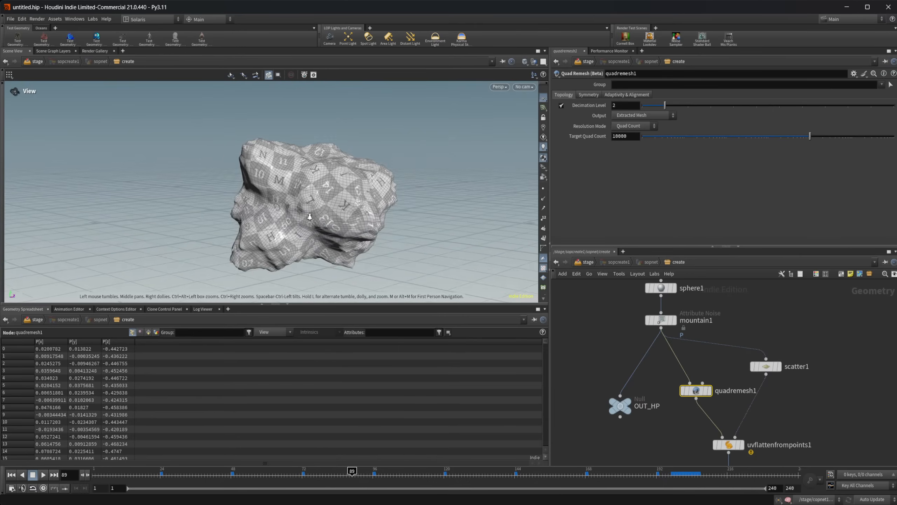
pyautogui.scroll(3, 309, 217)
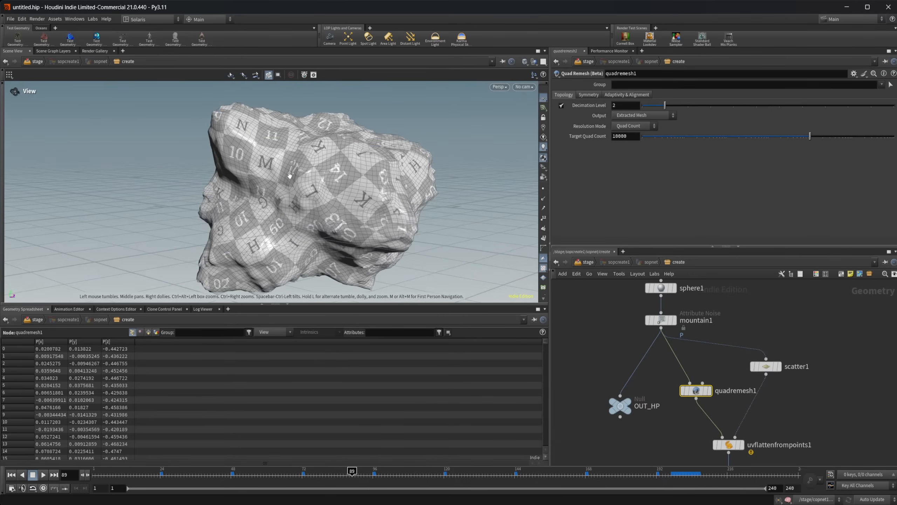
# Switch the display between mountain1 and quadremesh1 to compare the high-poly rock with the remeshed one.
pyautogui.click(667, 324)
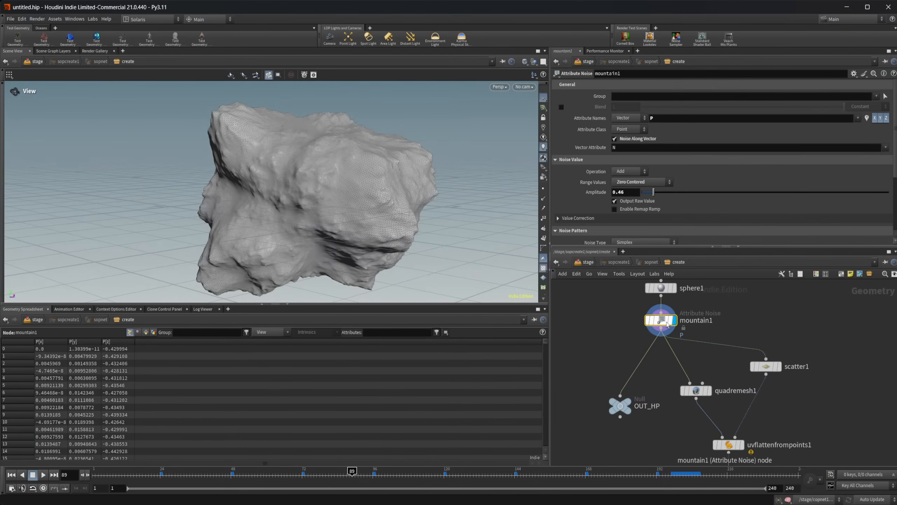
pyautogui.click(695, 394)
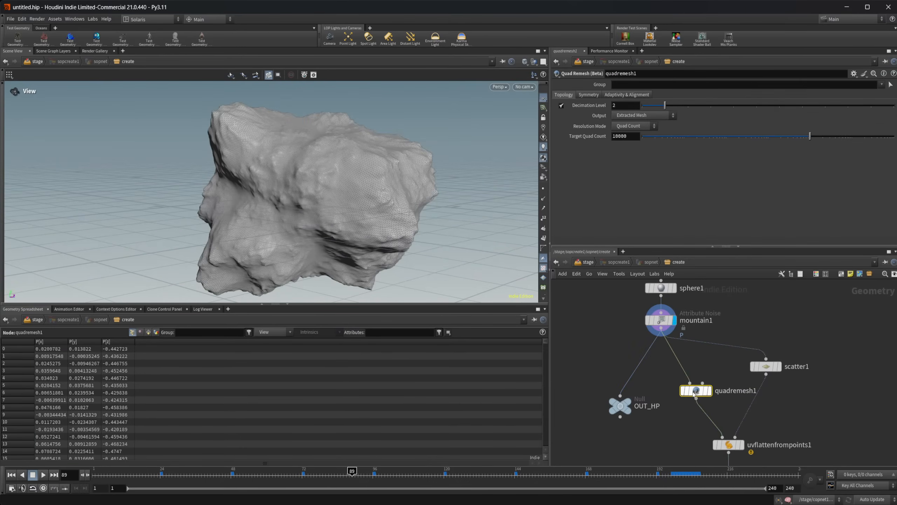
pyautogui.click(669, 322)
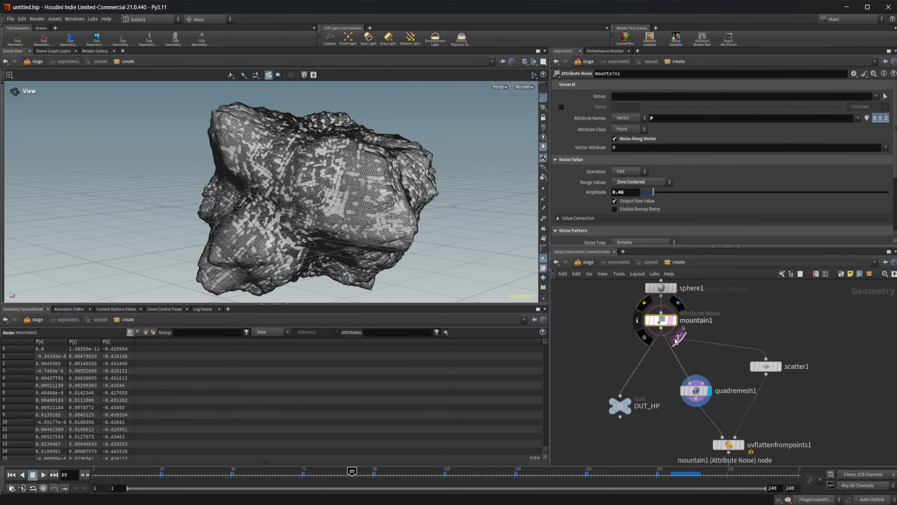
pyautogui.click(675, 340)
pyautogui.click(675, 320)
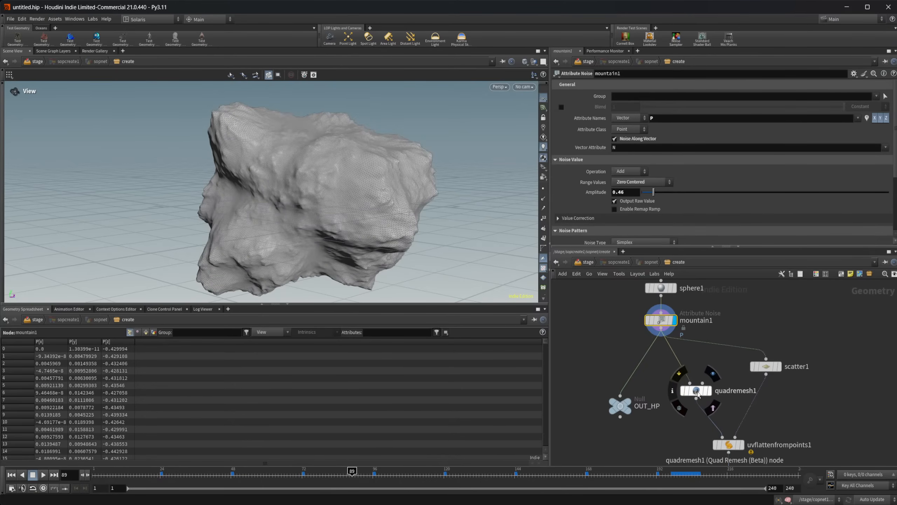
pyautogui.click(699, 392)
pyautogui.click(709, 390)
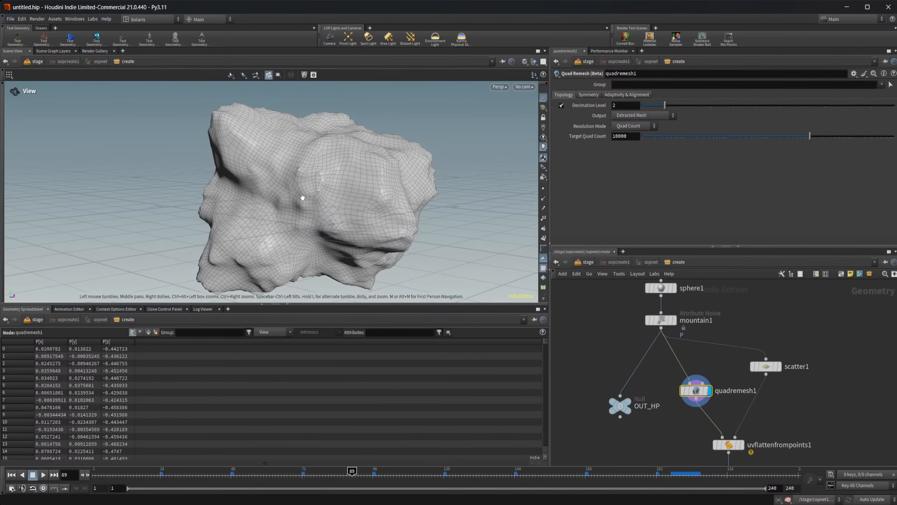
# Set the display to OUT_LP and return to the copnet1 network, at an empty area below the existing nodes.
pyautogui.middleClick(769, 376)
pyautogui.moveTo(781, 398); pyautogui.dragTo(735, 281, button='middle')
pyautogui.click(699, 383)
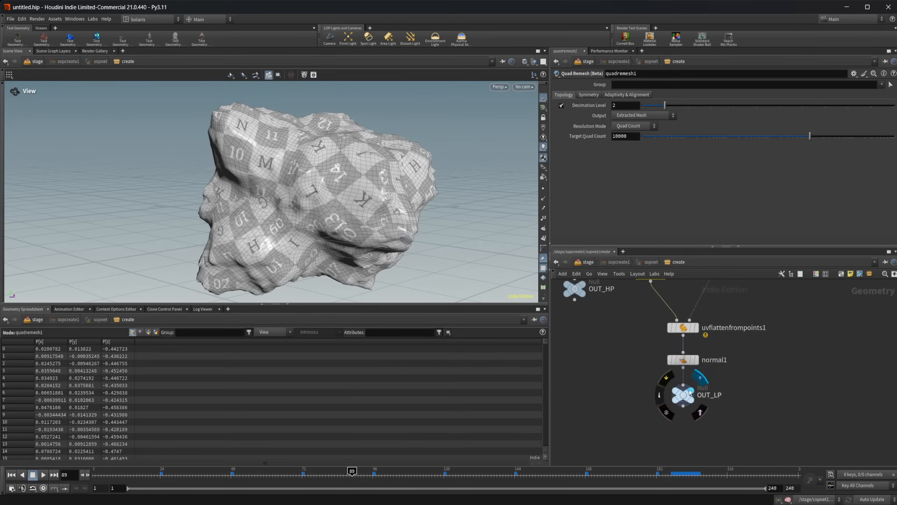
pyautogui.moveTo(704, 393); pyautogui.dragTo(719, 403, button='middle')
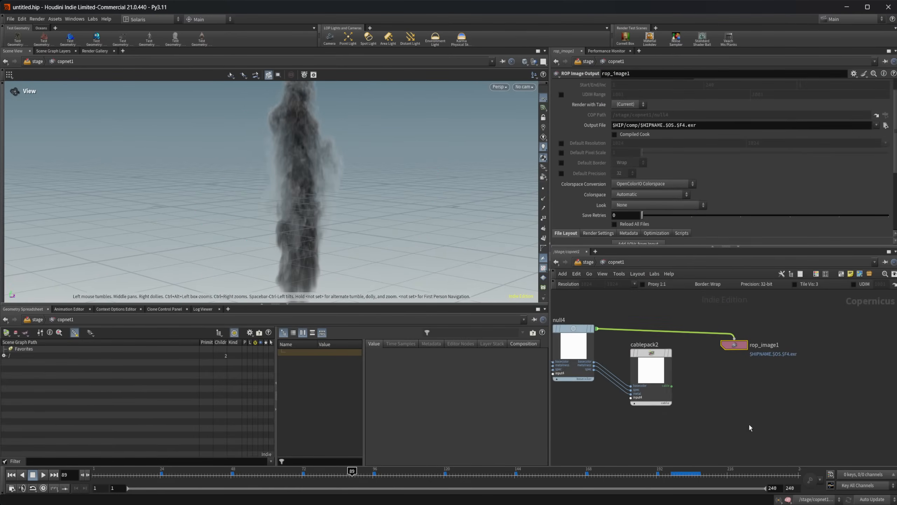
pyautogui.moveTo(749, 423); pyautogui.dragTo(717, 400, button='middle')
pyautogui.moveTo(640, 461); pyautogui.dragTo(710, 383, button='middle')
pyautogui.press('Tab')
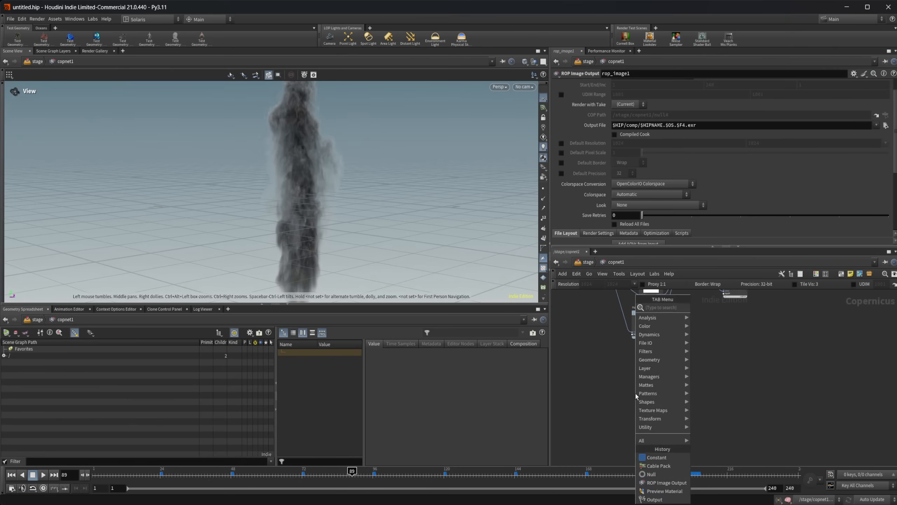
pyautogui.write('sop i')
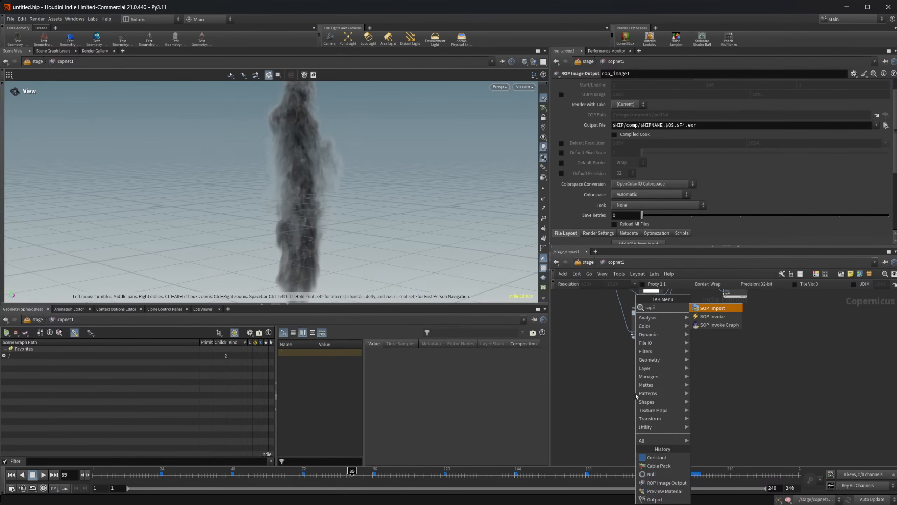
pyautogui.press('Escape')
# Add a Bake Setup in the empty area below the existing copnet1 nodes.
pyautogui.press('Tab')
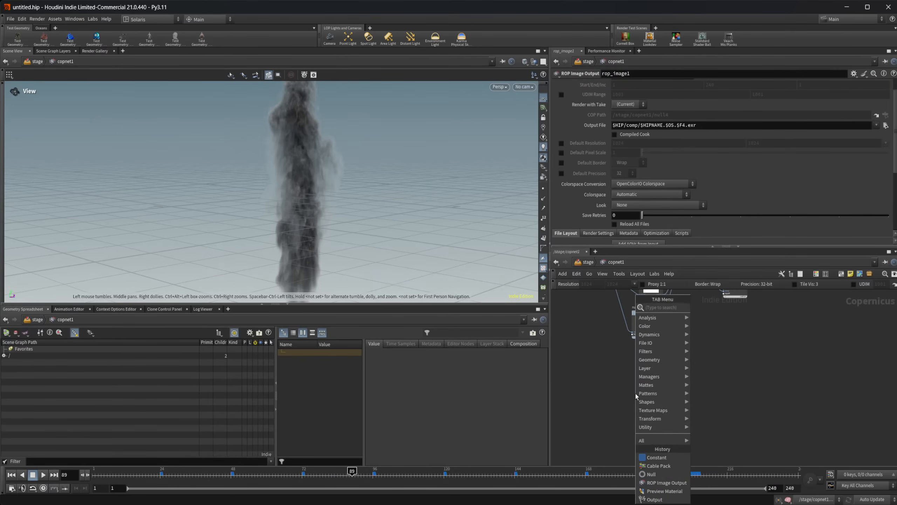
pyautogui.write('bake')
pyautogui.press('Return')
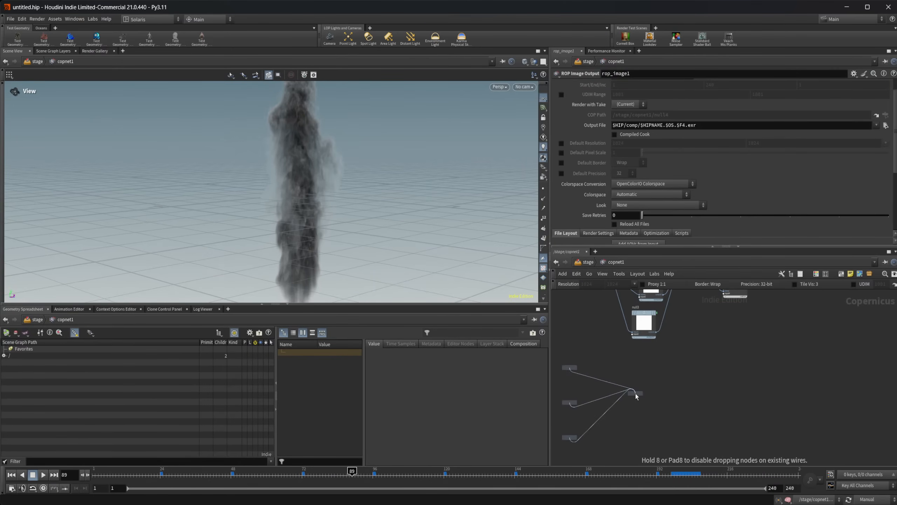
pyautogui.click(635, 393)
pyautogui.moveTo(664, 389); pyautogui.dragTo(739, 376, button='middle')
pyautogui.scroll(3, 739, 375)
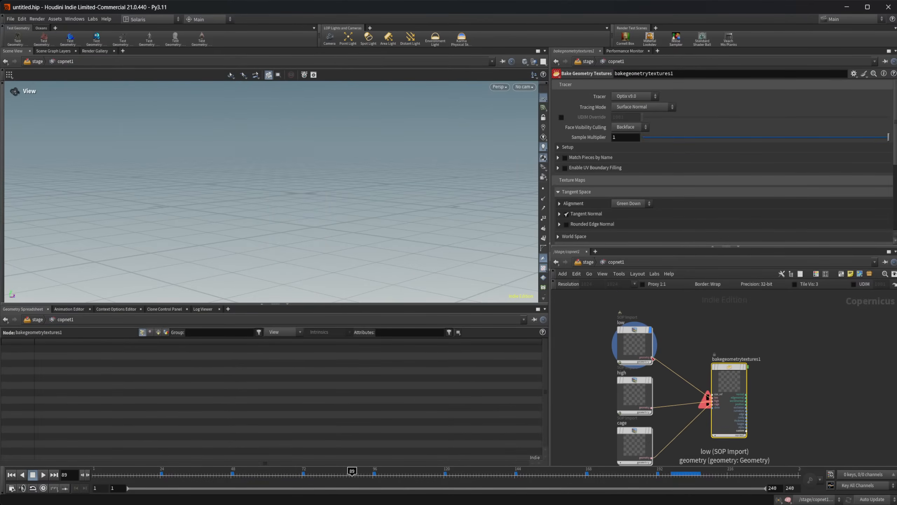
# Set the SOP path of the low import to /stage/sopcreate1/sopnet/create/OUT_LP.
pyautogui.click(634, 345)
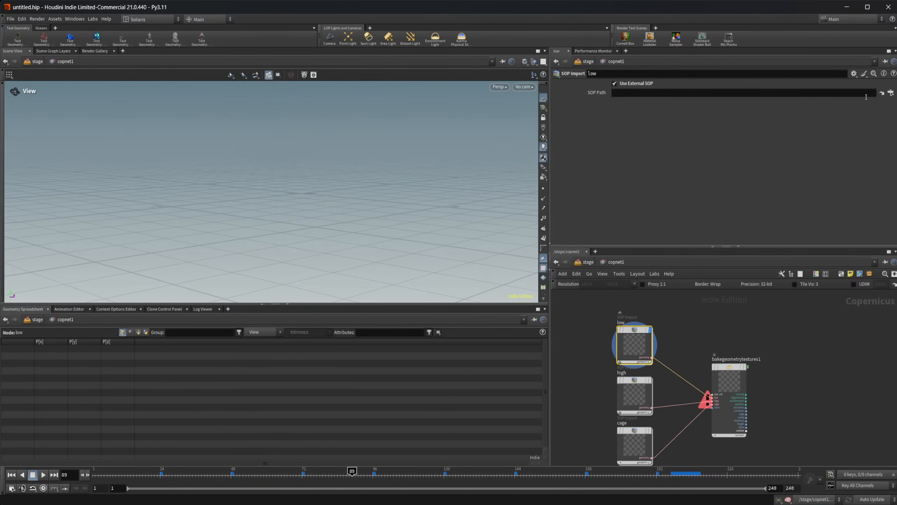
pyautogui.click(891, 93)
pyautogui.moveTo(870, 27); pyautogui.dragTo(529, 143)
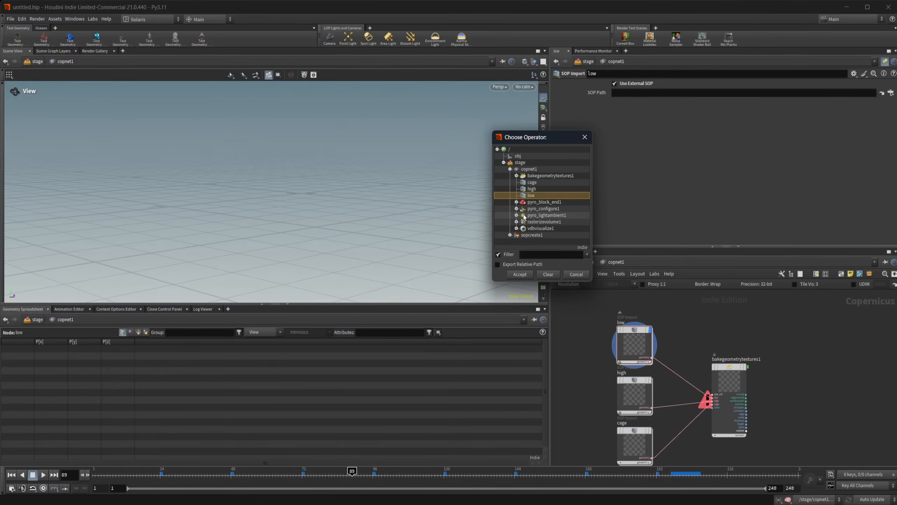
pyautogui.click(509, 235)
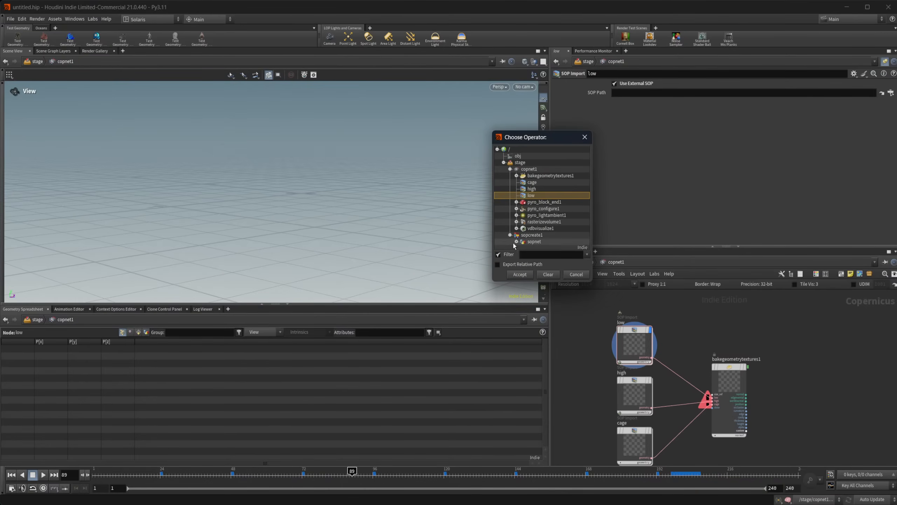
pyautogui.click(517, 242)
pyautogui.scroll(-2, 533, 217)
pyautogui.click(523, 246)
pyautogui.scroll(-4, 546, 221)
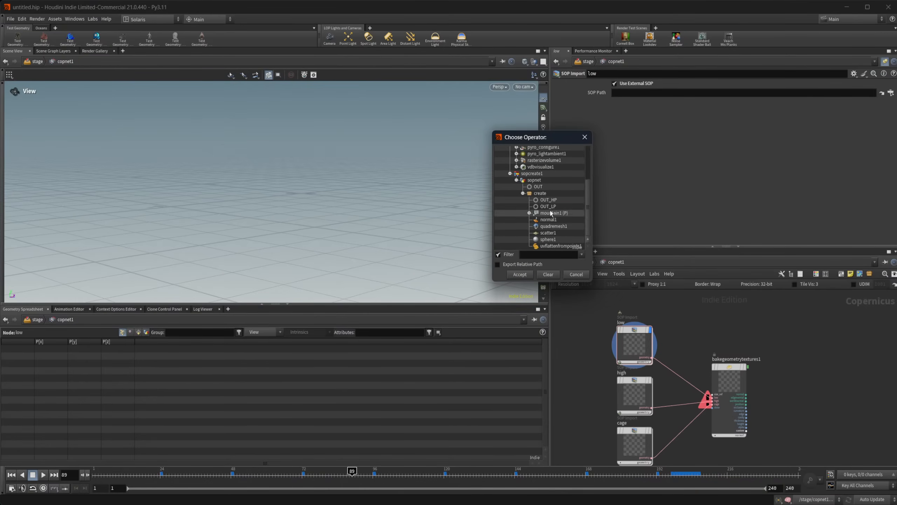
pyautogui.click(548, 206)
pyautogui.click(520, 274)
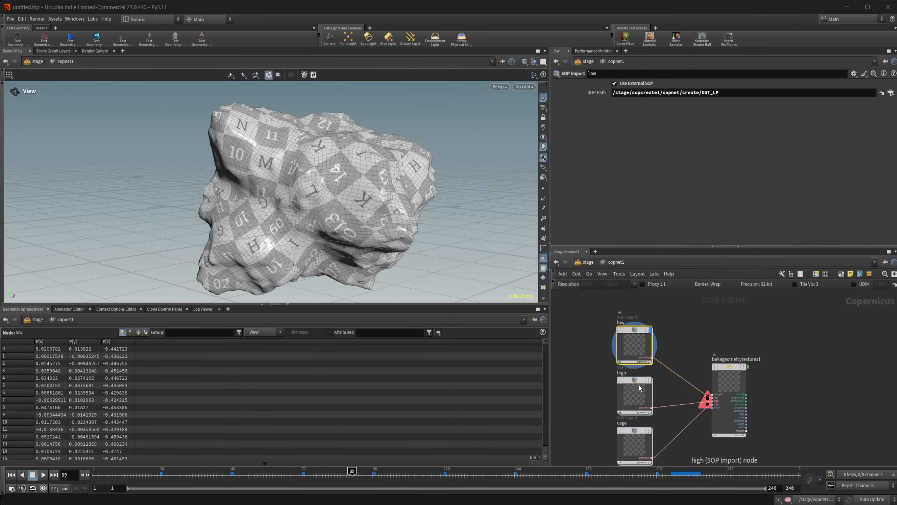
# Set the SOP path of the high import to /stage/sopcreate1/sopnet/create/OUT_HP.
pyautogui.click(640, 385)
pyautogui.click(891, 92)
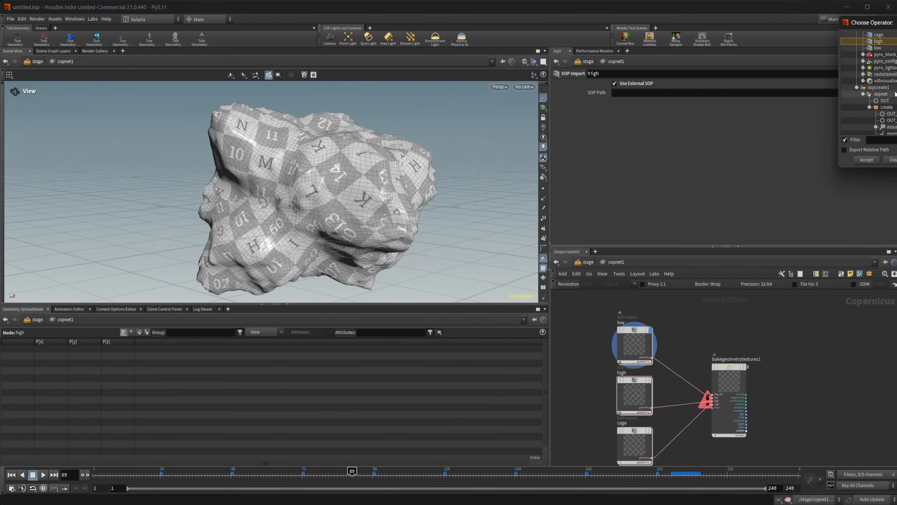
pyautogui.scroll(-2, 552, 214)
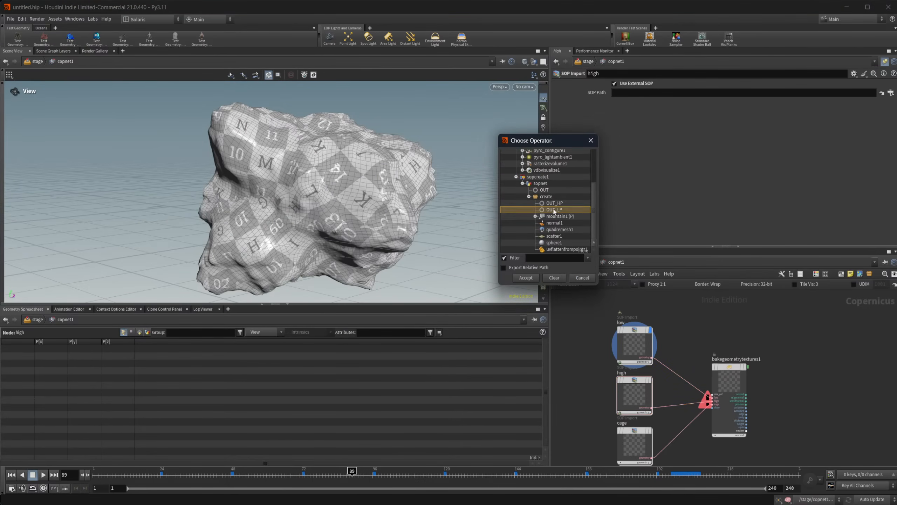
pyautogui.click(554, 203)
pyautogui.click(526, 278)
# Cut the wire between the cage import and bakegeometrytextures1.
pyautogui.moveTo(678, 393); pyautogui.dragTo(679, 349, button='middle')
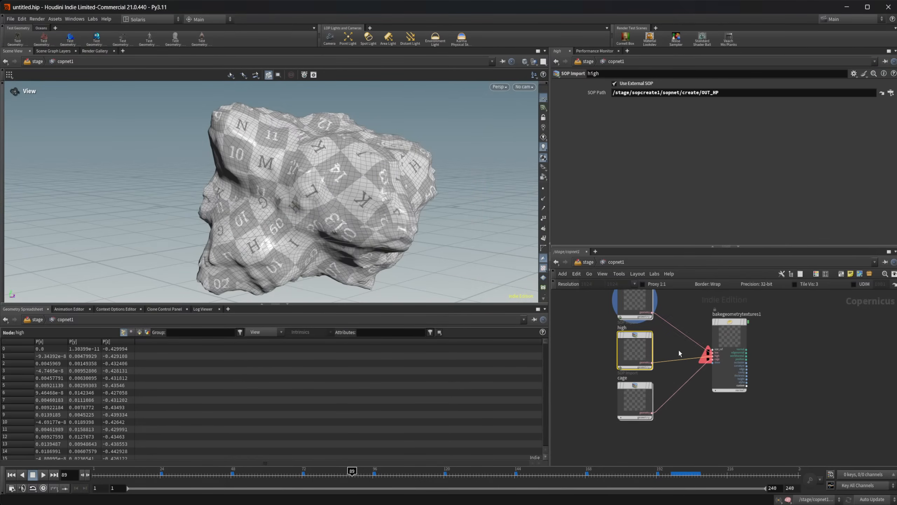
pyautogui.press('y')
pyautogui.moveTo(662, 389); pyautogui.dragTo(689, 415)
pyautogui.moveTo(721, 329); pyautogui.dragTo(701, 356, button='middle')
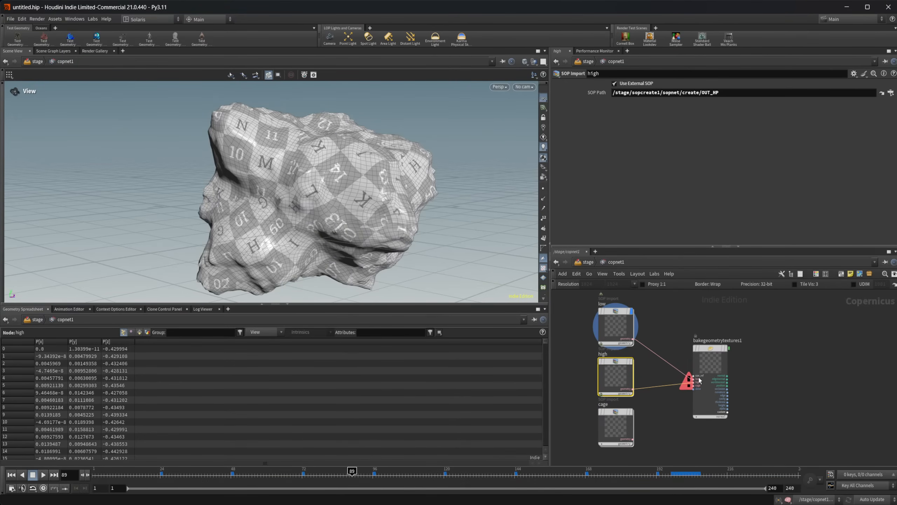
# Display bakegeometrytextures1 to inspect the baked normal map, with a look at the low import in between.
pyautogui.click(711, 375)
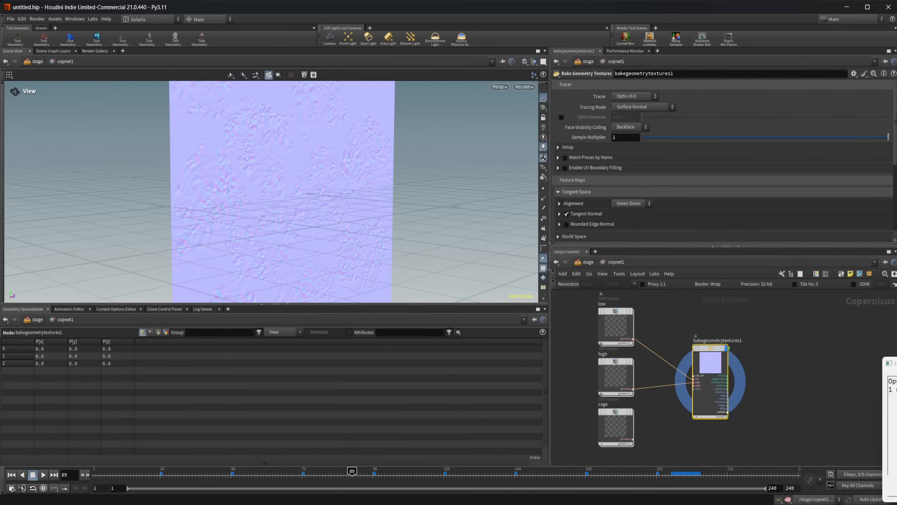
pyautogui.click(631, 311)
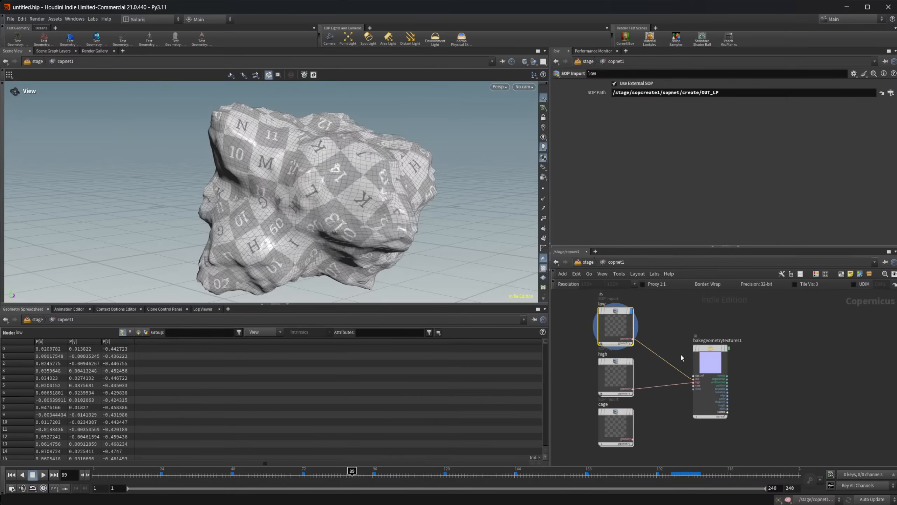
pyautogui.click(726, 348)
pyautogui.moveTo(286, 192)
pyautogui.mouseDown(button='right')
pyautogui.moveTo(254, 206)
pyautogui.moveTo(283, 193)
pyautogui.mouseUp(button='right')
pyautogui.scroll(3, 743, 367)
# Add a Preview Material node beside bakegeometrytextures1.
pyautogui.moveTo(776, 357); pyautogui.dragTo(640, 381, button='middle')
pyautogui.press('Tab')
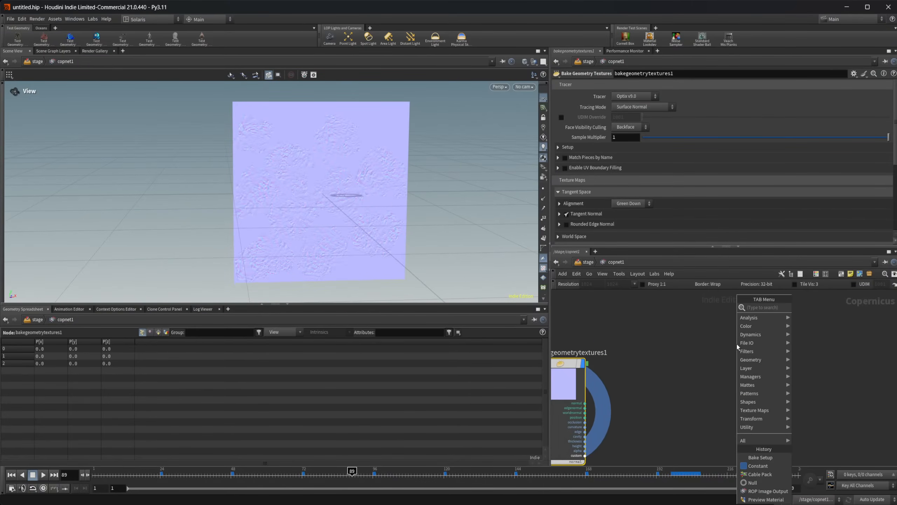
pyautogui.write('pr')
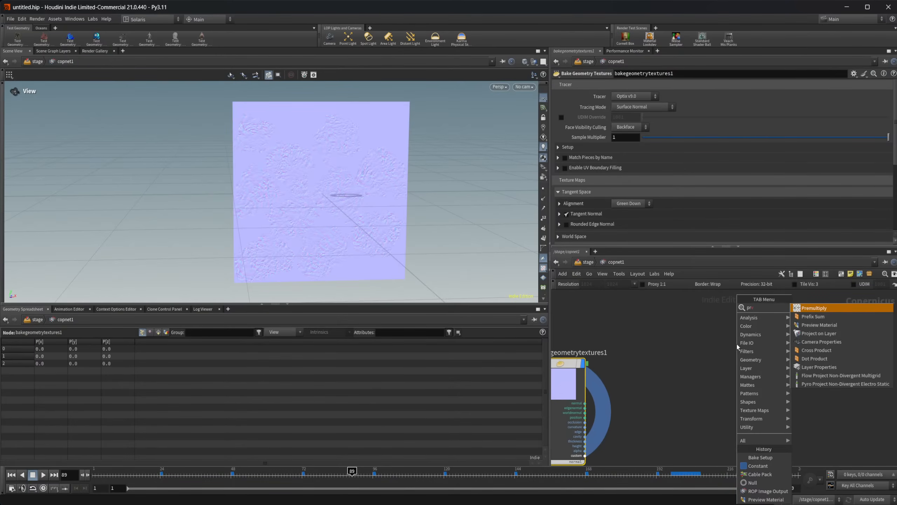
pyautogui.write('ev')
pyautogui.press('Return')
pyautogui.click(737, 344)
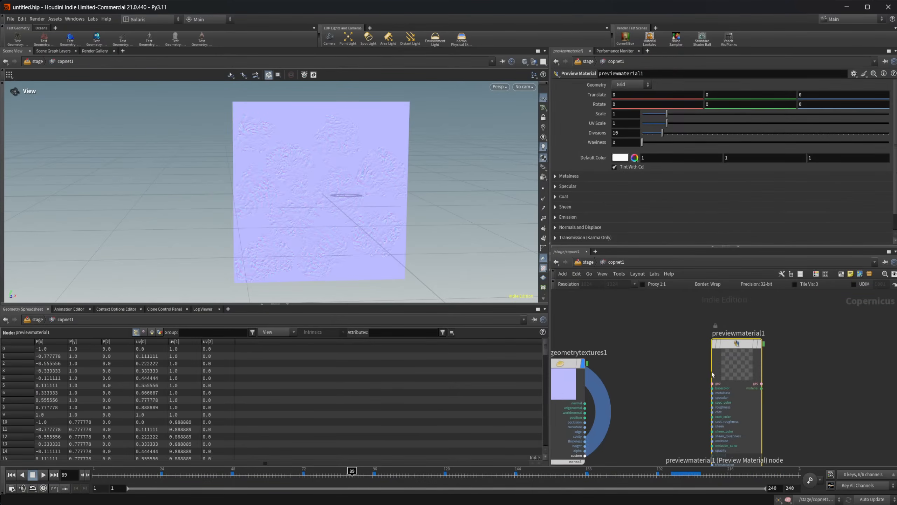
# Connect the geometry output of the low import to the geo input of previewmaterial1.
pyautogui.moveTo(673, 373); pyautogui.dragTo(766, 377, button='middle')
pyautogui.scroll(-2, 745, 372)
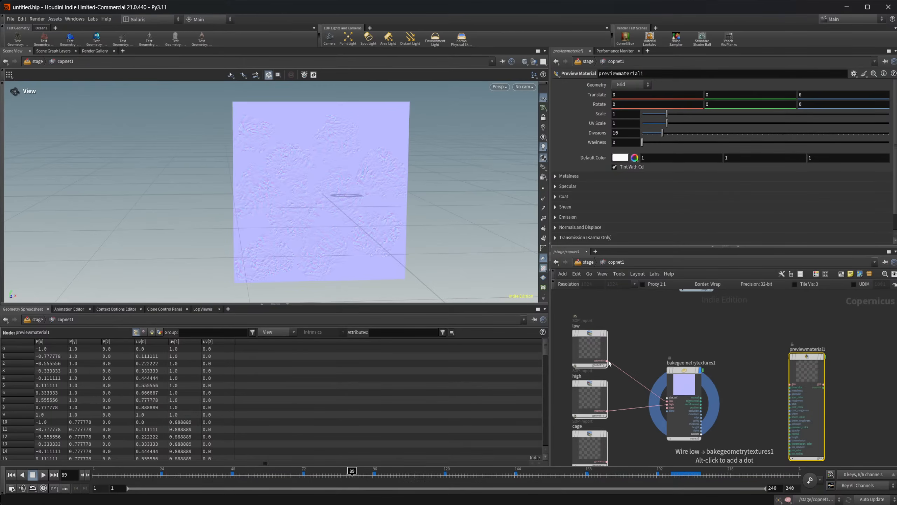
pyautogui.moveTo(607, 361); pyautogui.dragTo(808, 375)
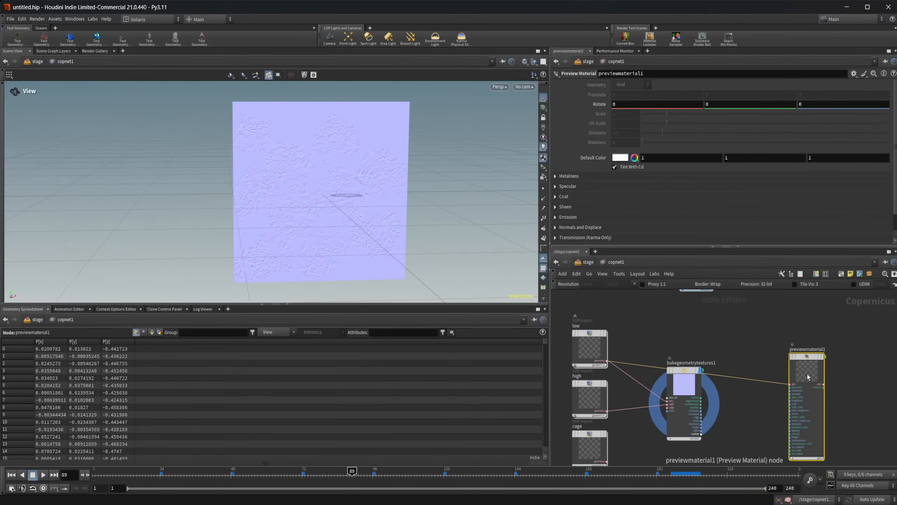
# Display previewmaterial1 and add a Constant node between bakegeometrytextures1 and previewmaterial1.
pyautogui.press('r')
pyautogui.press('Tab')
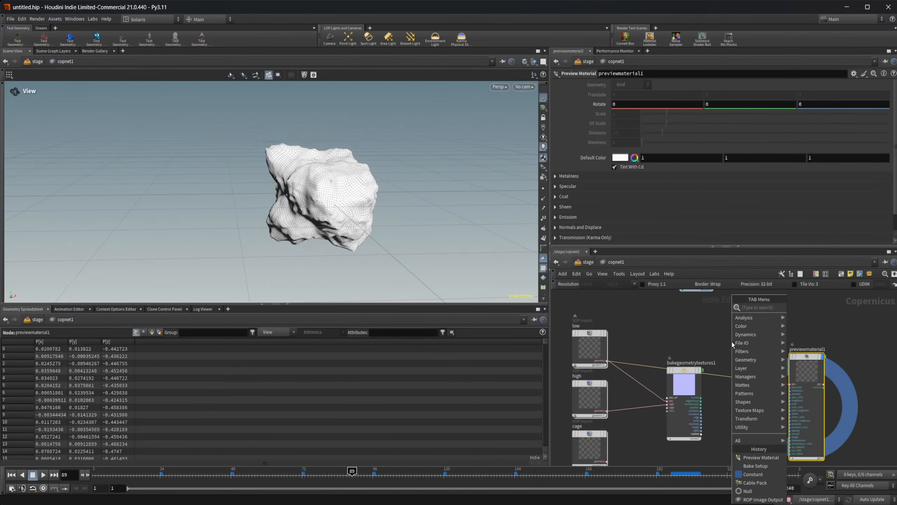
pyautogui.write('null')
pyautogui.press('Return')
pyautogui.click(732, 342)
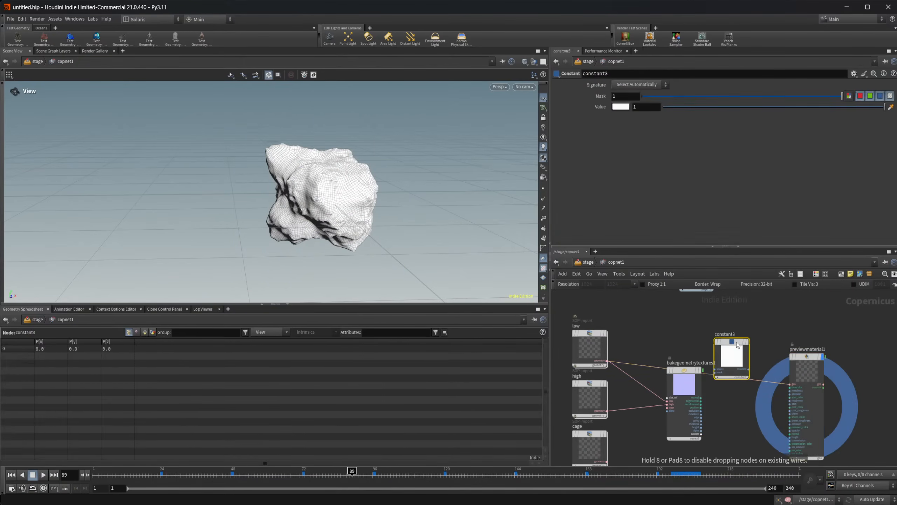
# Set the Constant node's signature to RGB and connect its output to the basecolor input of previewmaterial1.
pyautogui.scroll(3, 732, 348)
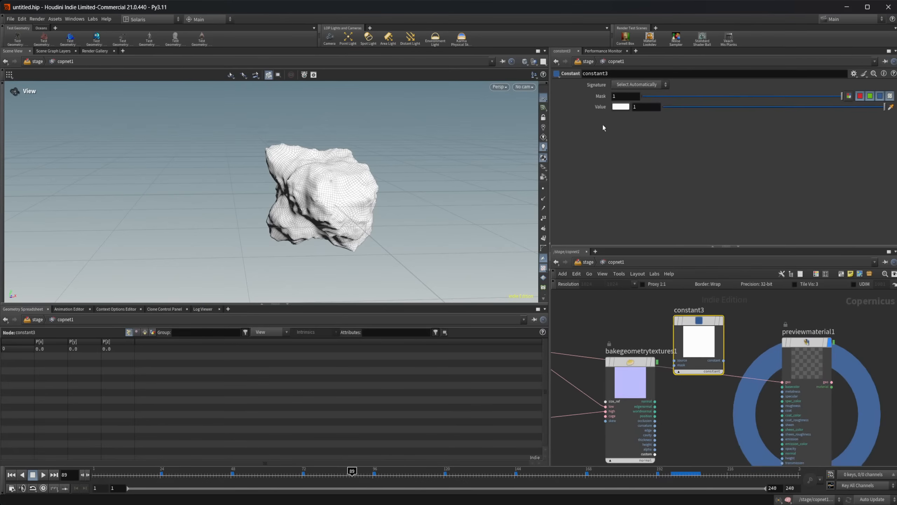
pyautogui.click(640, 84)
pyautogui.click(631, 126)
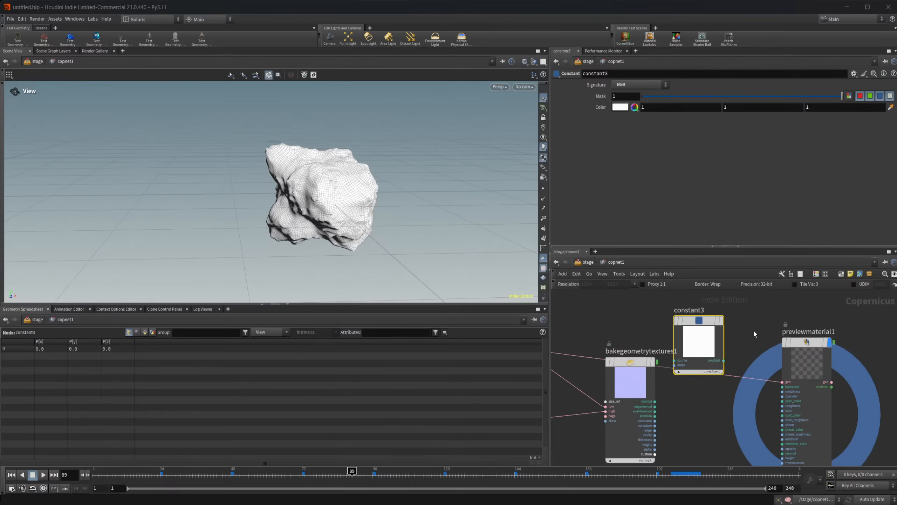
pyautogui.moveTo(724, 361); pyautogui.dragTo(783, 387)
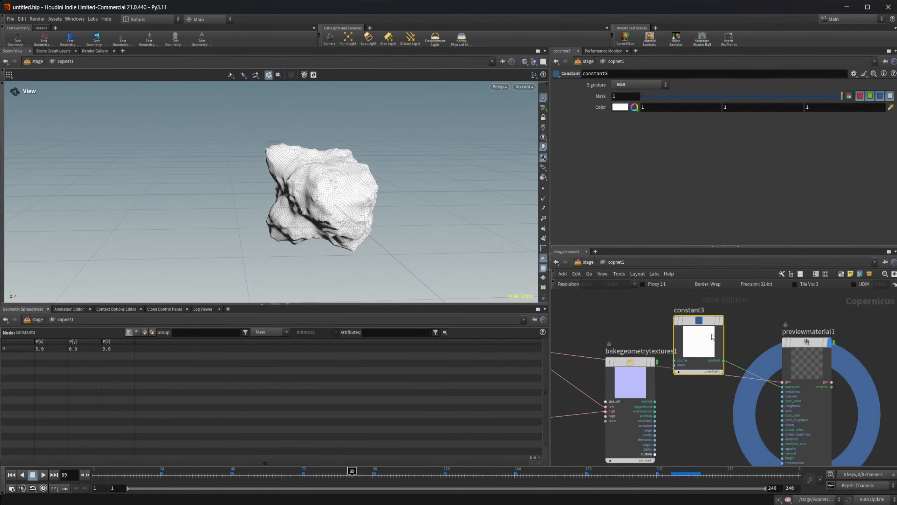
# Move the Constant node up slightly and set its color to a grey of 0.2, 0.2, 0.2.
pyautogui.moveTo(708, 335); pyautogui.dragTo(712, 322)
pyautogui.click(620, 107)
pyautogui.click(661, 94)
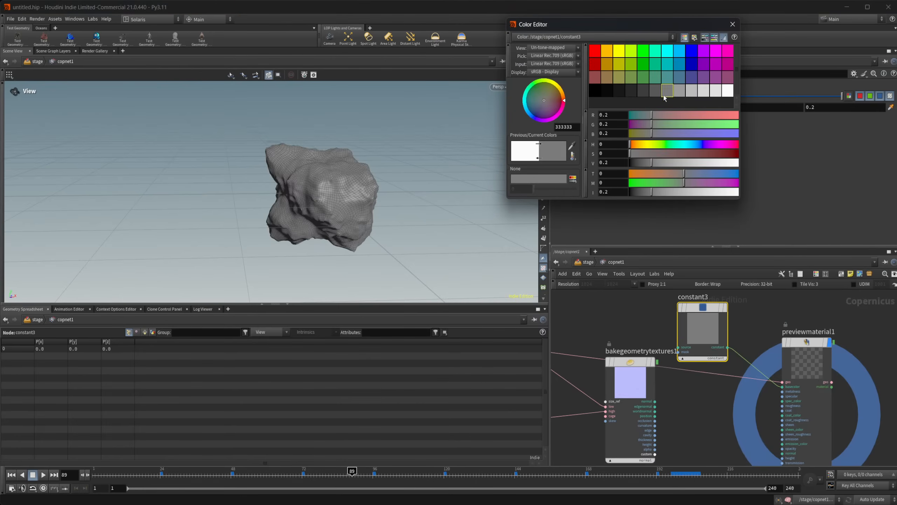
pyautogui.click(732, 24)
# Turn off the wireframe overlay and examine the low-poly rock's shading up close.
pyautogui.hotkey('shift', 'w')
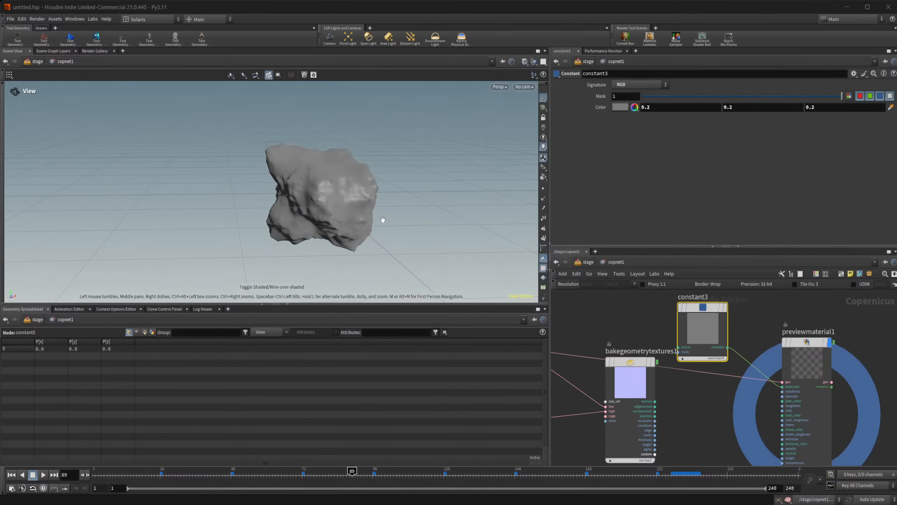
pyautogui.moveTo(380, 220)
pyautogui.mouseDown()
pyautogui.moveTo(313, 191)
pyautogui.moveTo(307, 203)
pyautogui.moveTo(336, 209)
pyautogui.mouseUp()
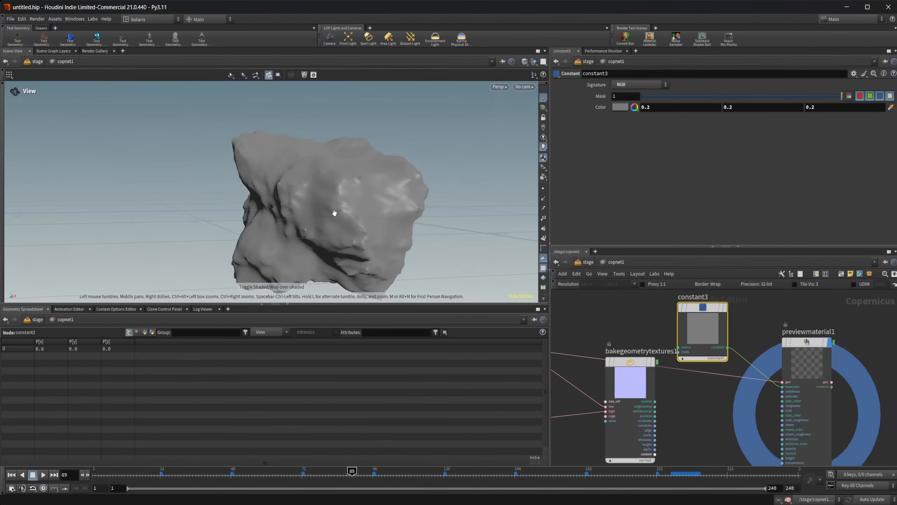
pyautogui.moveTo(336, 208); pyautogui.dragTo(313, 192, button='right')
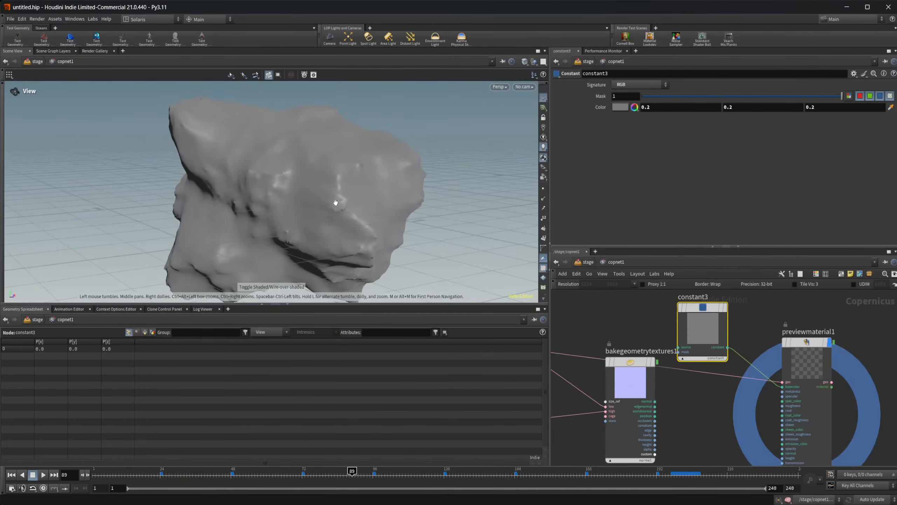
pyautogui.moveTo(335, 203); pyautogui.dragTo(311, 188)
# Connect the normal output of bakegeometrytextures1 to the normal input of previewmaterial1 and inspect the rock's surface detail.
pyautogui.moveTo(746, 410); pyautogui.dragTo(699, 374, button='middle')
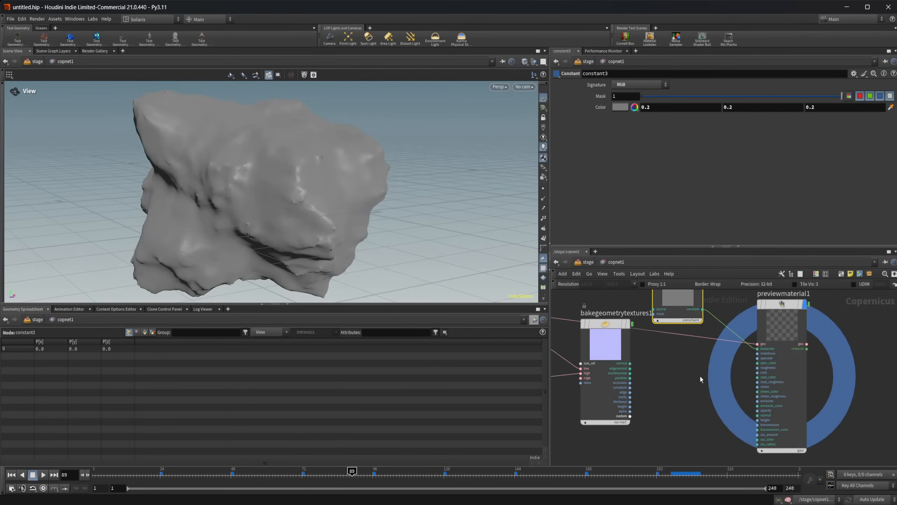
pyautogui.click(630, 365)
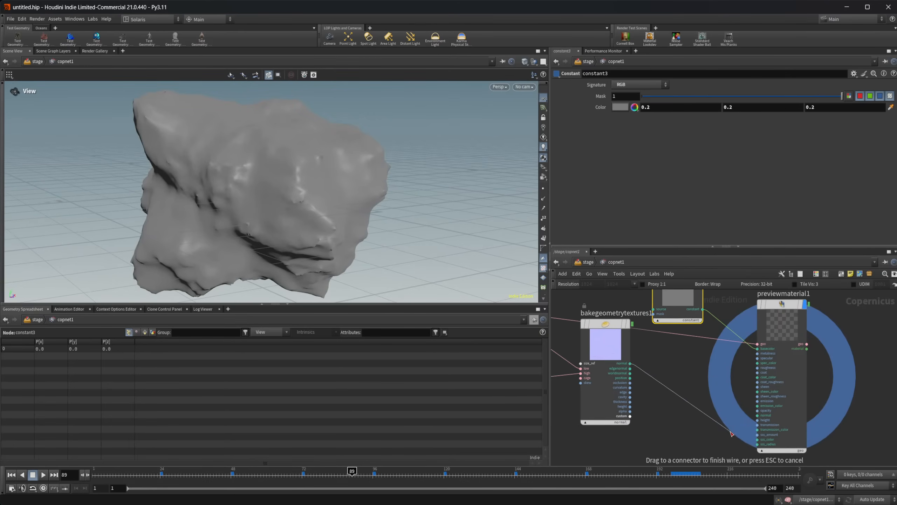
pyautogui.click(777, 333)
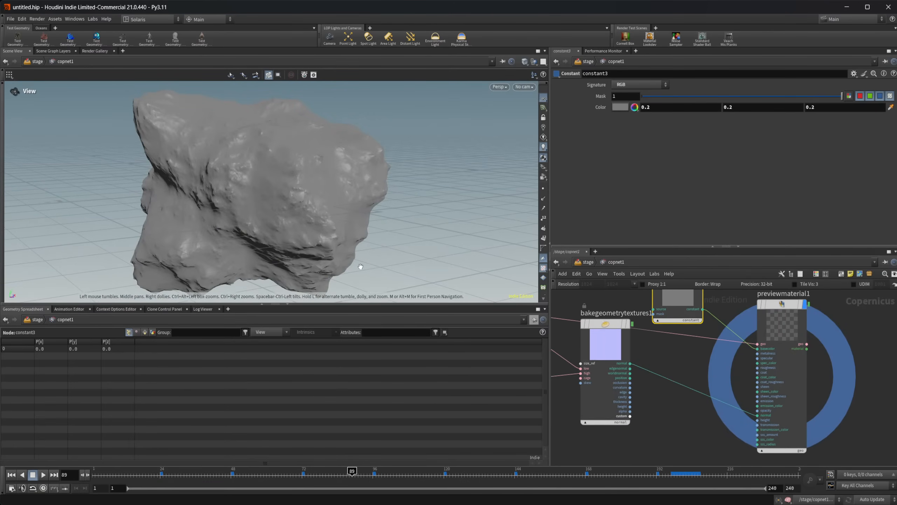
pyautogui.moveTo(278, 251); pyautogui.dragTo(337, 235)
pyautogui.moveTo(263, 206); pyautogui.dragTo(247, 216)
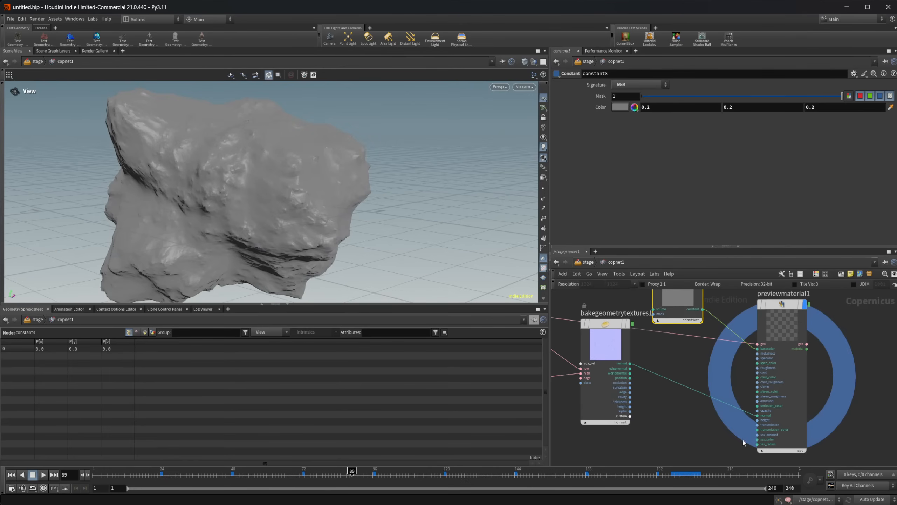
# Connect the height output of bakegeometrytextures1 to the height input of previewmaterial1, leaving previewmaterial1 selected.
pyautogui.scroll(2, 649, 387)
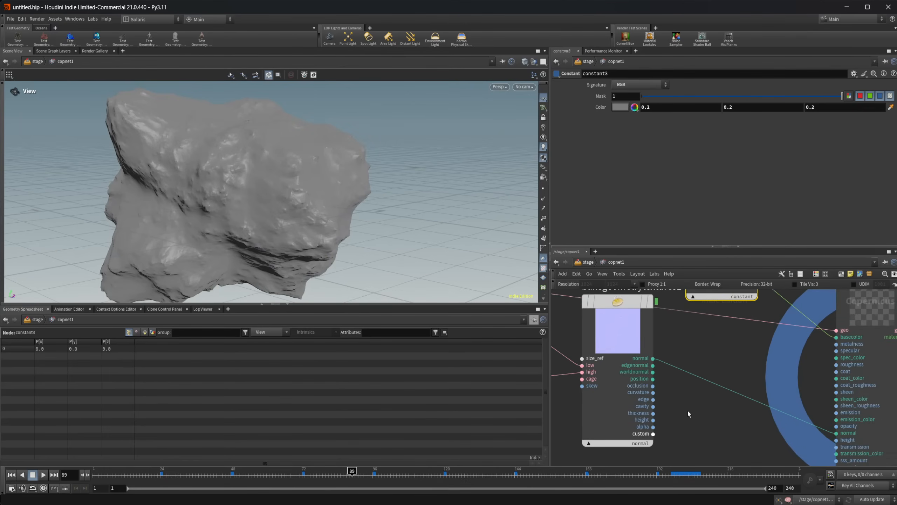
pyautogui.moveTo(688, 411); pyautogui.dragTo(666, 379, button='middle')
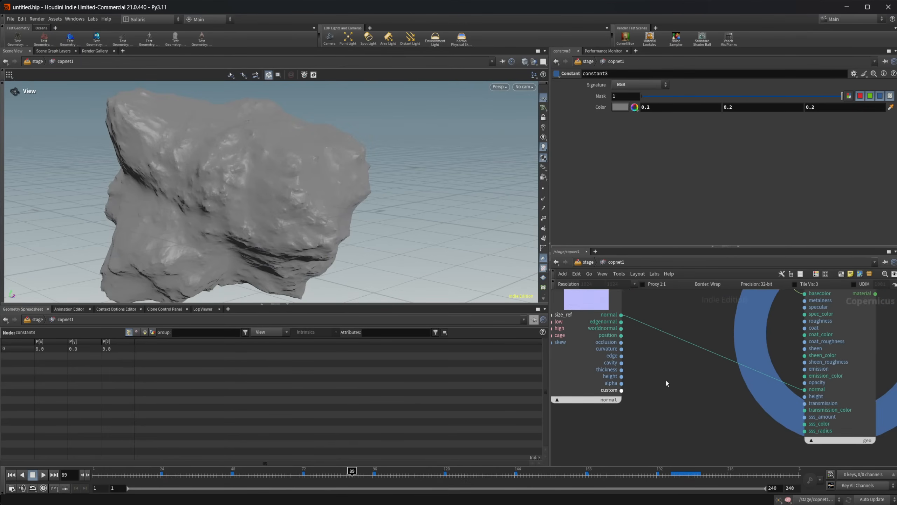
pyautogui.moveTo(621, 376); pyautogui.dragTo(805, 396)
pyautogui.moveTo(730, 408); pyautogui.dragTo(667, 448, button='middle')
pyautogui.click(782, 341)
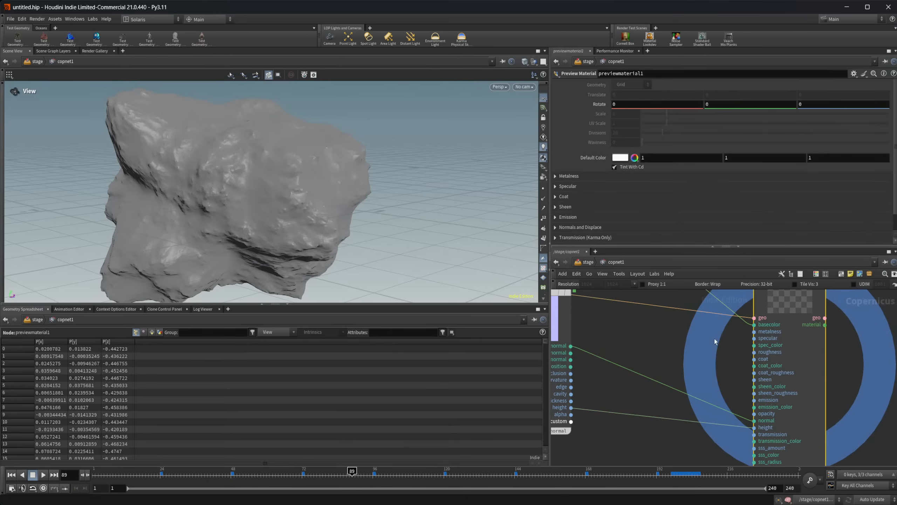
# Display bakegeometrytextures1 and preview its height and edgenormal outputs in the viewport.
pyautogui.click(649, 300)
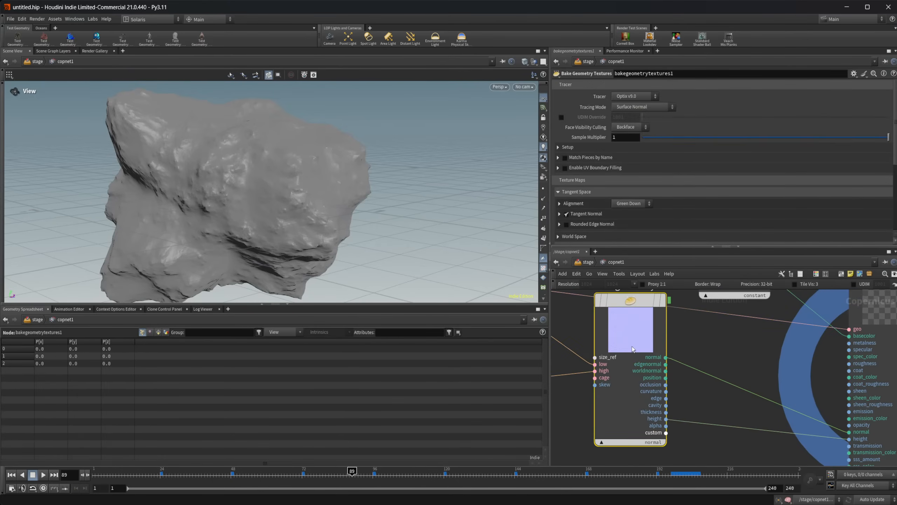
pyautogui.click(662, 300)
pyautogui.click(657, 444)
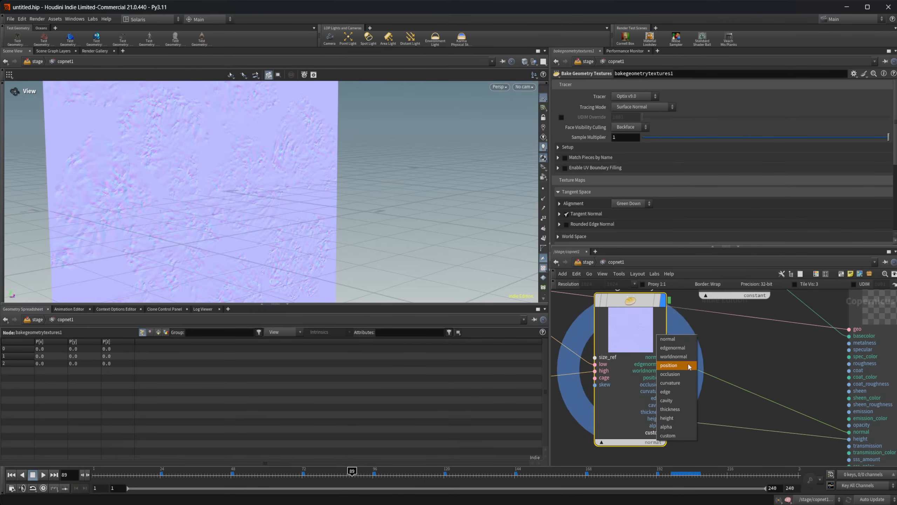
pyautogui.click(688, 418)
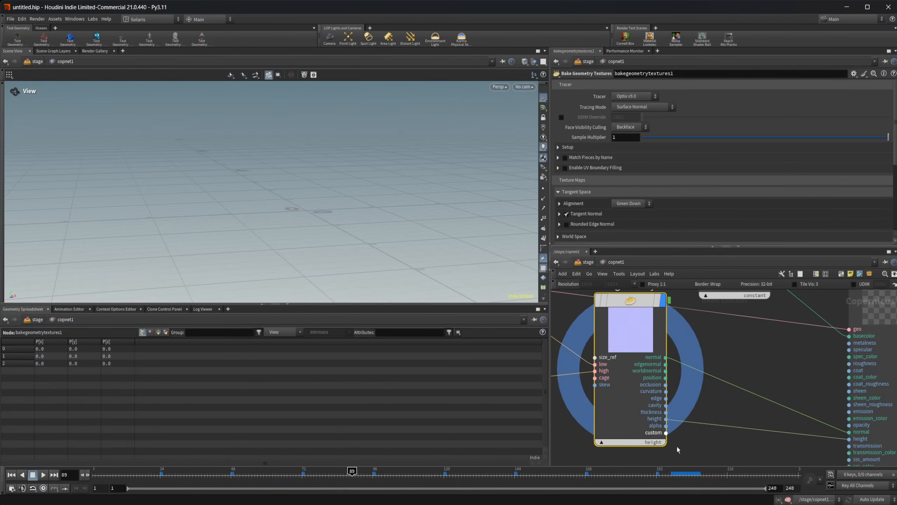
pyautogui.click(657, 443)
pyautogui.click(673, 348)
pyautogui.press('f')
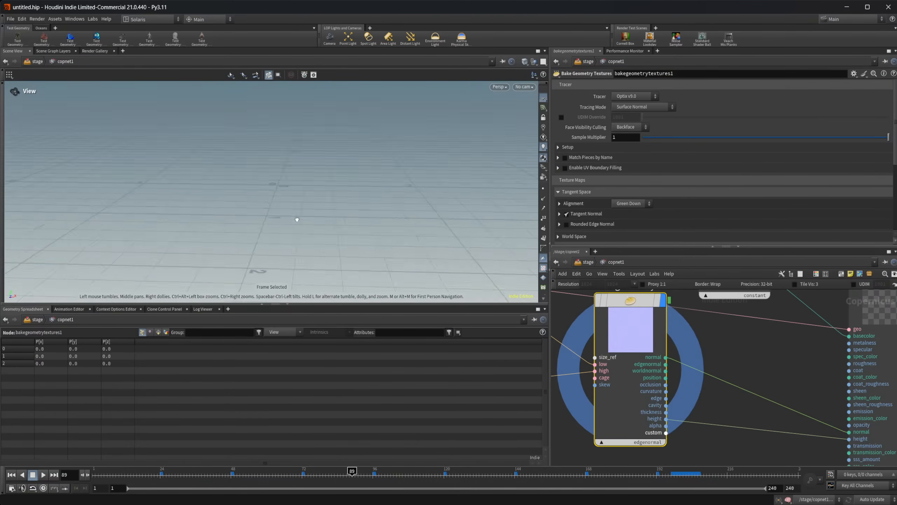
# Preview the position, edge and curvature outputs of bakegeometrytextures1 one after another.
pyautogui.scroll(-2, 694, 377)
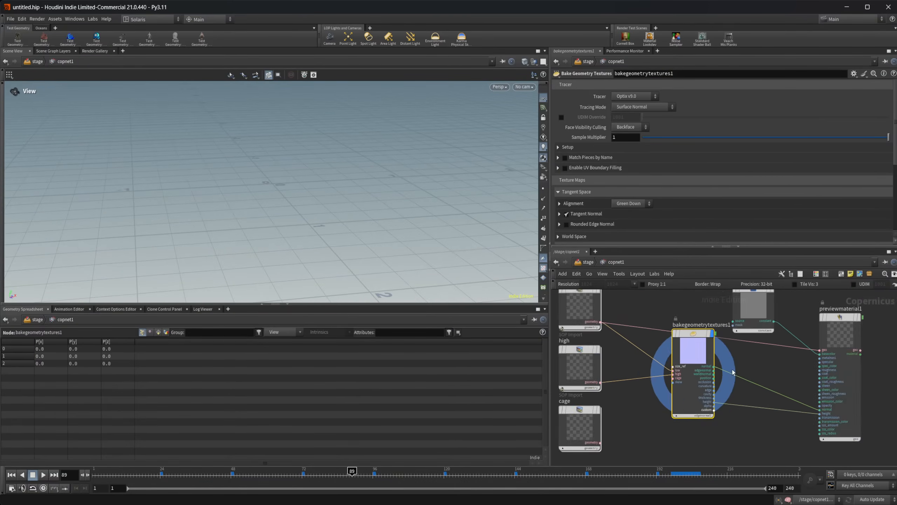
pyautogui.scroll(4, 727, 396)
pyautogui.click(687, 439)
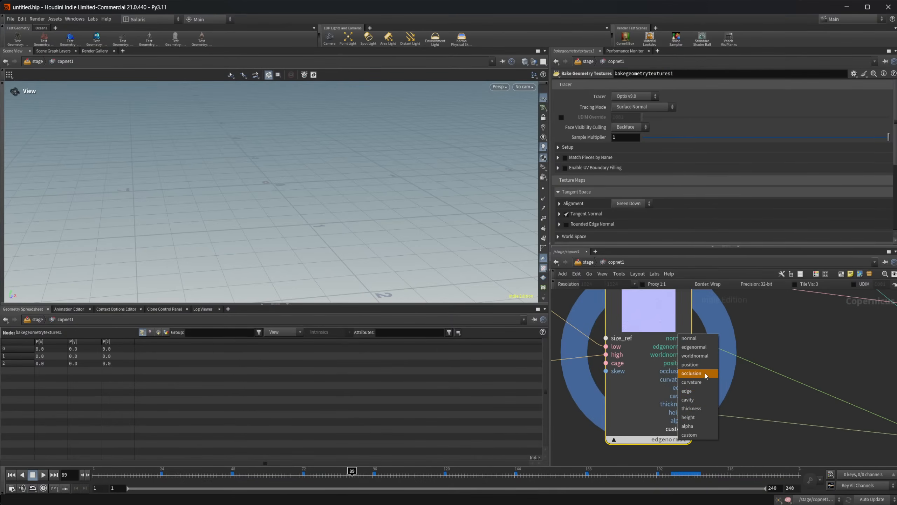
pyautogui.click(689, 364)
pyautogui.click(687, 438)
pyautogui.click(690, 389)
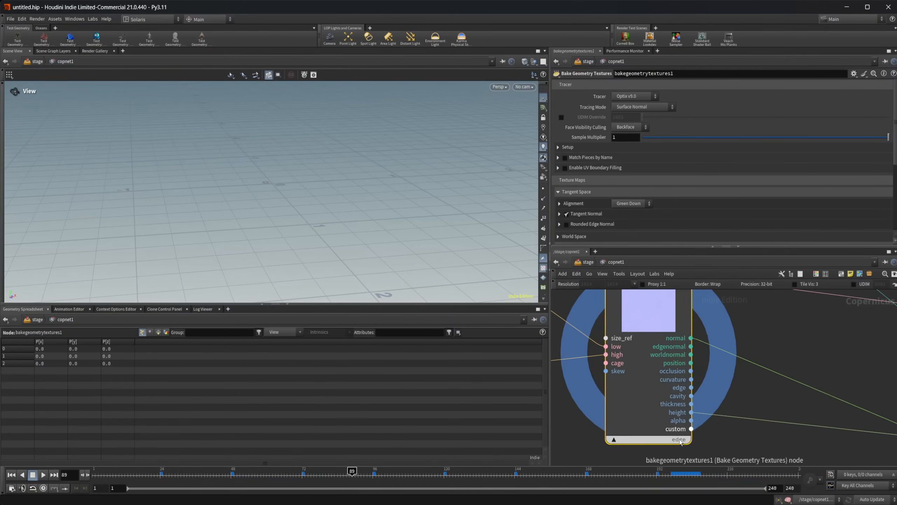
pyautogui.click(687, 439)
pyautogui.click(690, 380)
# Reset the scene viewport with the Labs Reset Viewport tool.
pyautogui.moveTo(353, 264); pyautogui.dragTo(287, 199)
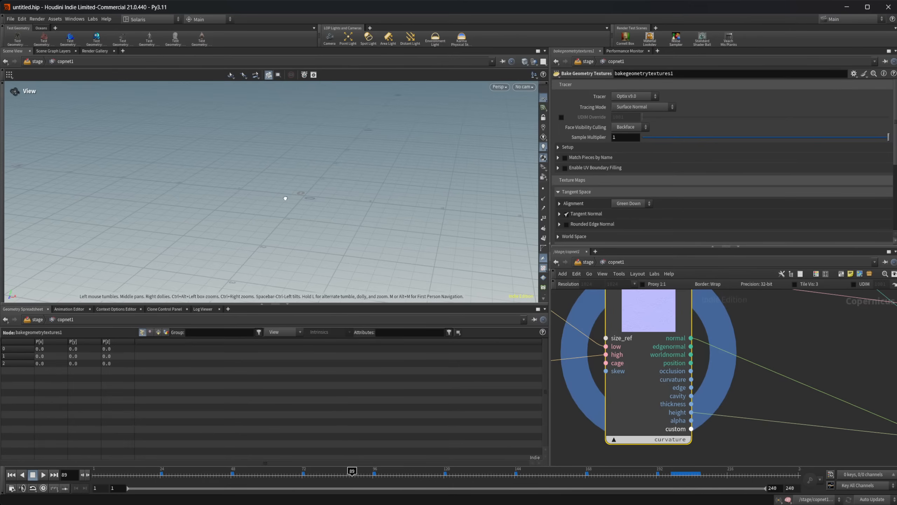
pyautogui.click(97, 20)
pyautogui.click(103, 50)
pyautogui.click(169, 25)
pyautogui.click(95, 21)
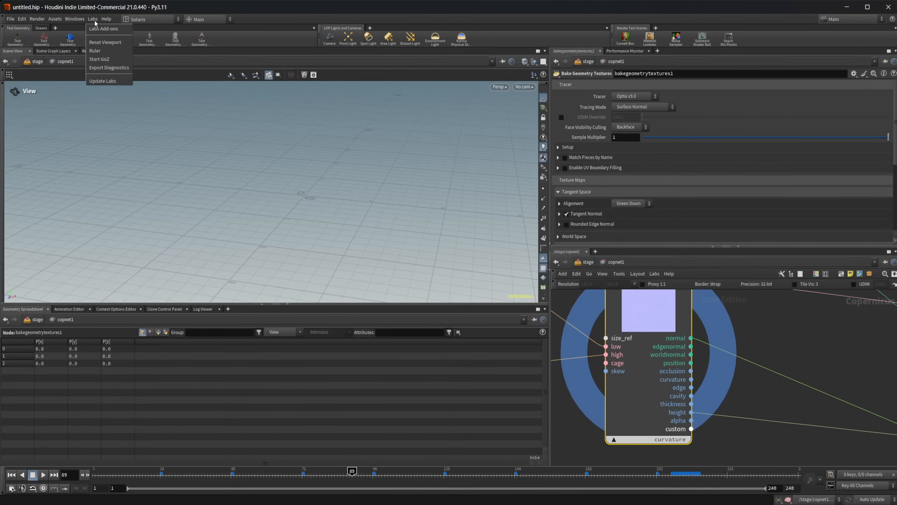
pyautogui.click(102, 42)
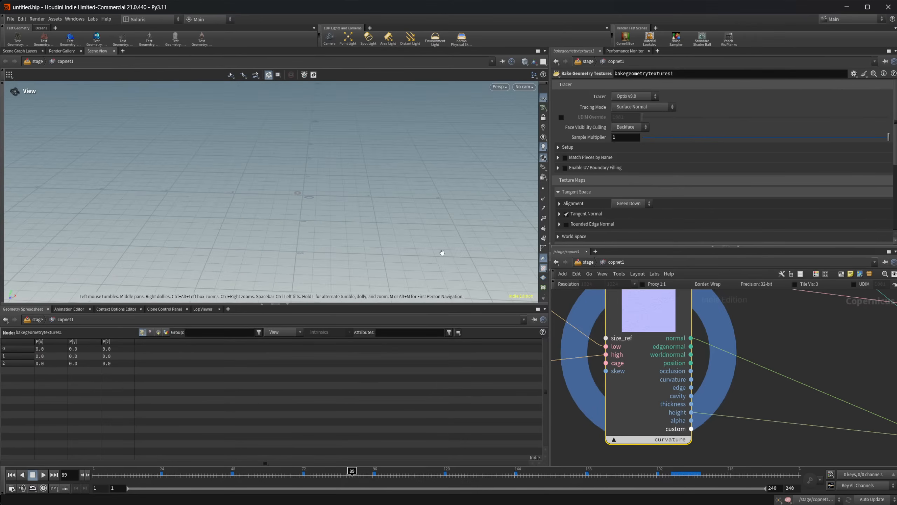
# Switch the previewed output of bakegeometrytextures1 to normal.
pyautogui.moveTo(748, 345); pyautogui.dragTo(761, 395, button='middle')
pyautogui.scroll(1, 733, 356)
pyautogui.moveTo(726, 354); pyautogui.dragTo(680, 261, button='middle')
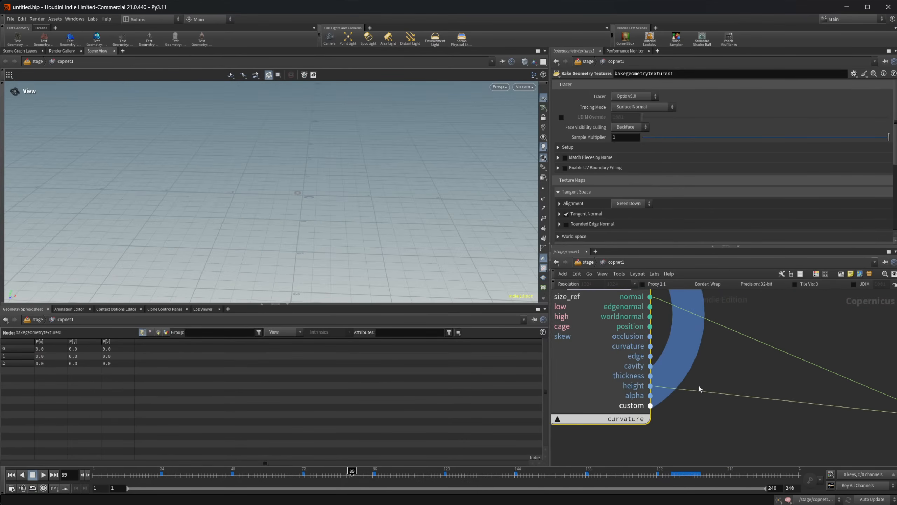
pyautogui.moveTo(700, 387); pyautogui.dragTo(741, 412, button='middle')
pyautogui.click(674, 445)
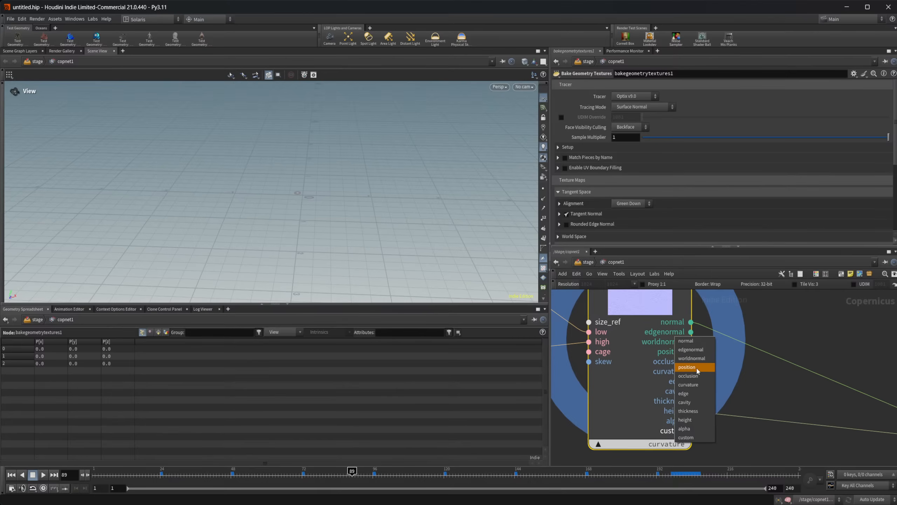
pyautogui.click(691, 344)
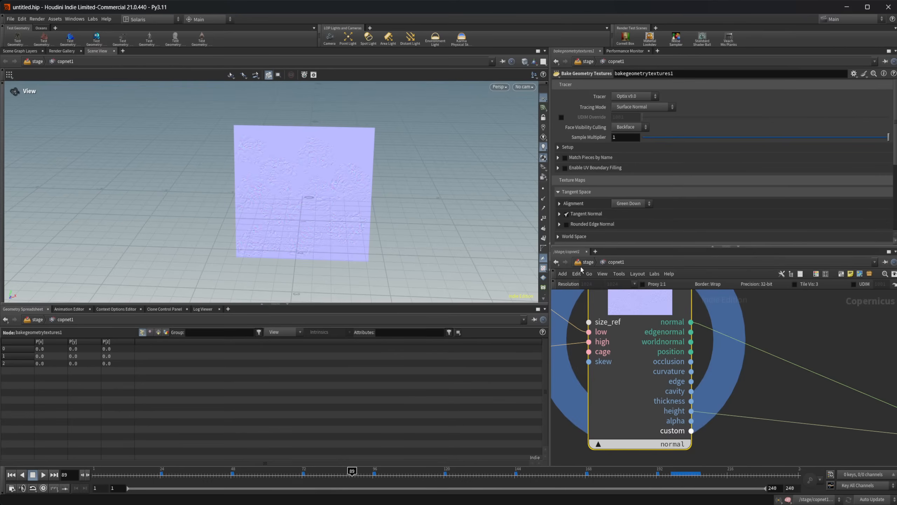
# Select previewmaterial1 and display it in the viewport.
pyautogui.scroll(-5, 642, 397)
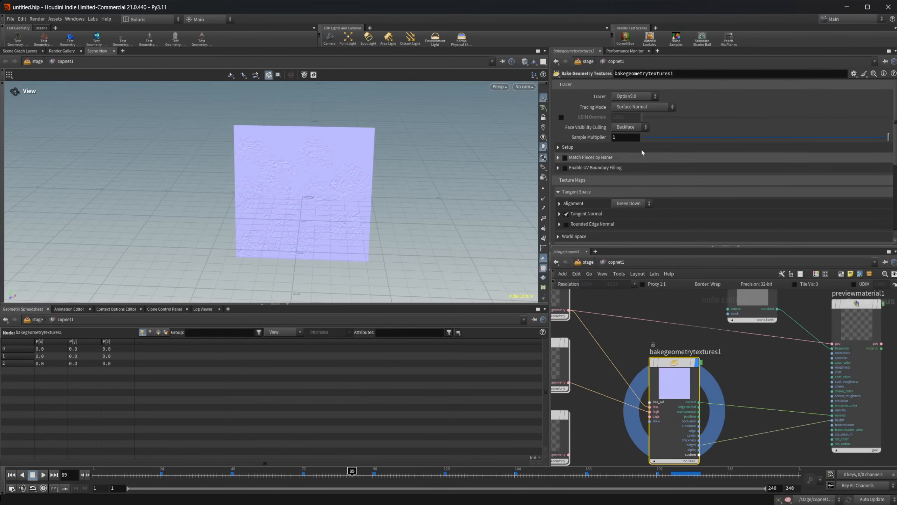
pyautogui.click(846, 313)
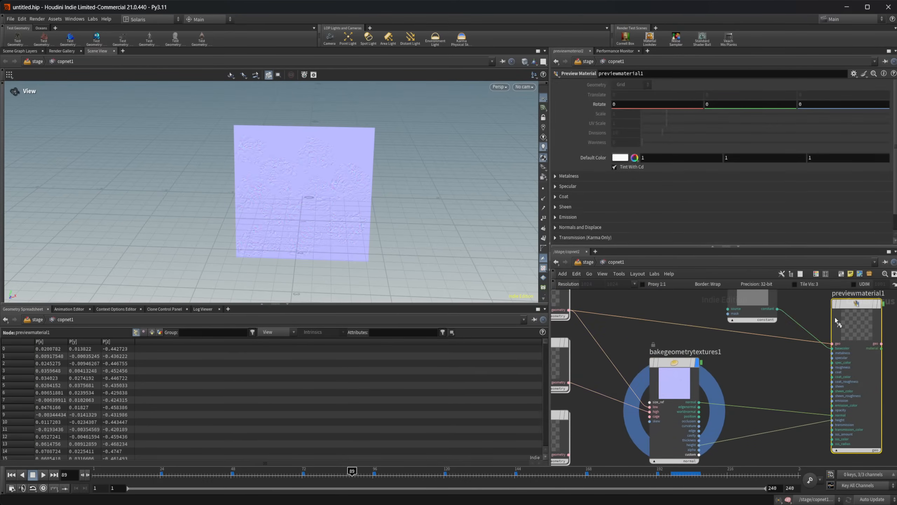
pyautogui.click(879, 303)
# Set the tracer of bakegeometrytextures1 to Embree v3.13.1 and inspect the rock up close.
pyautogui.click(674, 383)
pyautogui.click(634, 96)
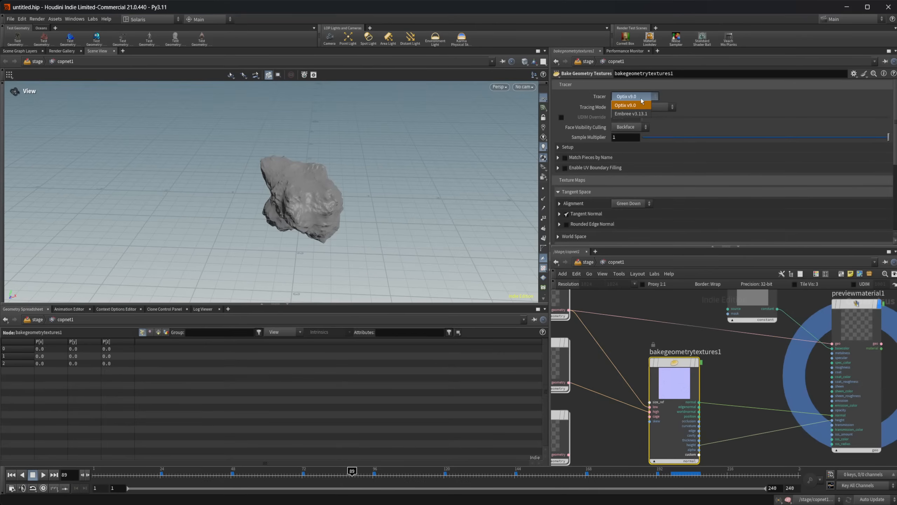
pyautogui.click(631, 113)
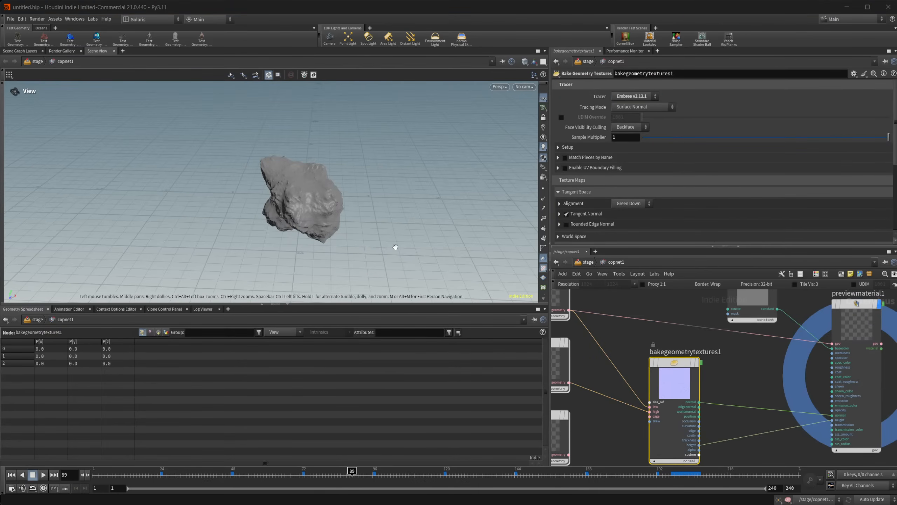
pyautogui.moveTo(364, 238); pyautogui.dragTo(321, 193)
pyautogui.scroll(5, 320, 193)
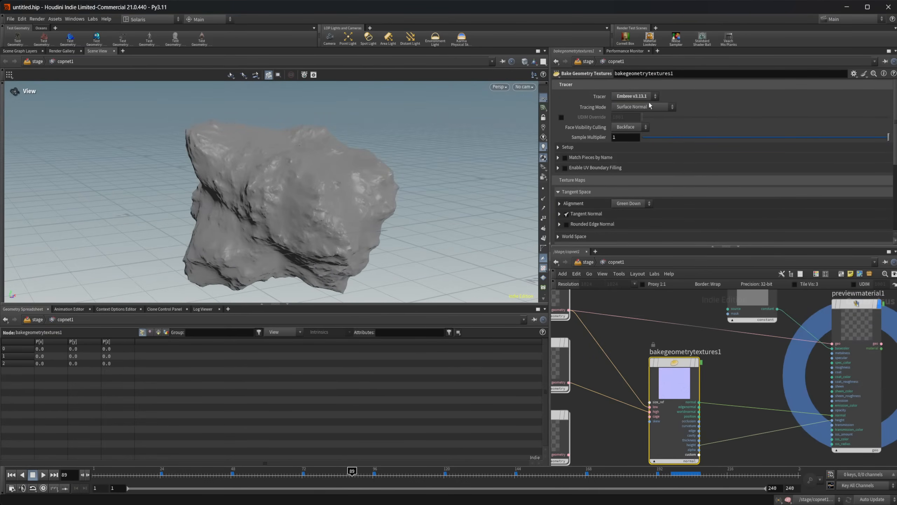
pyautogui.click(643, 107)
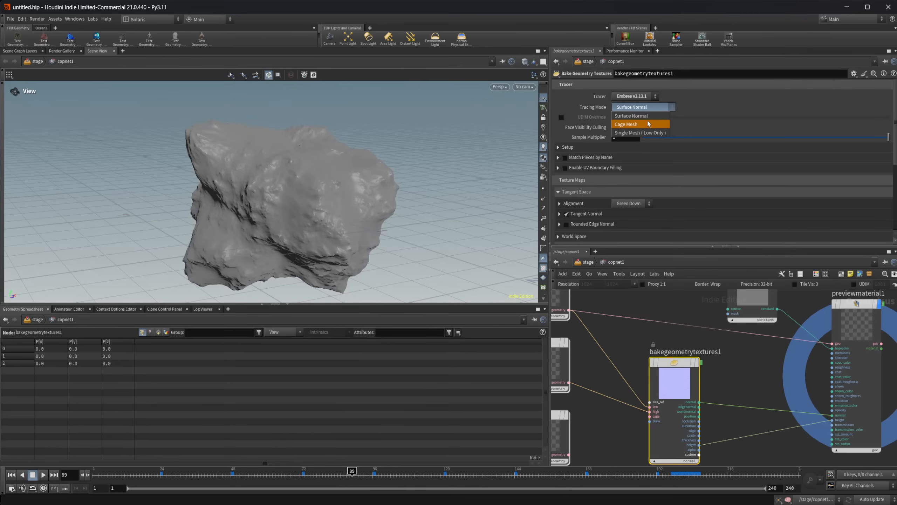
pyautogui.click(723, 107)
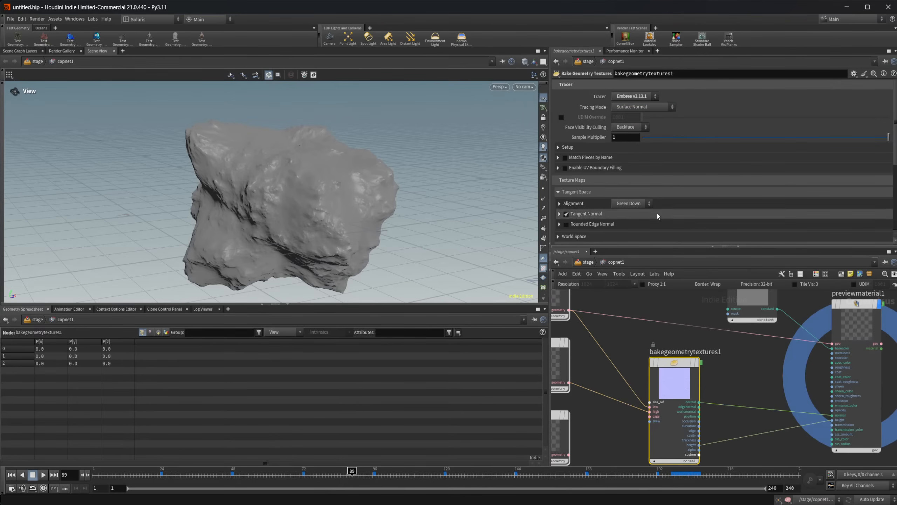
# Enable the Height map on bakegeometrytextures1 and preview the node's height output in the viewport.
pyautogui.scroll(-10, 658, 217)
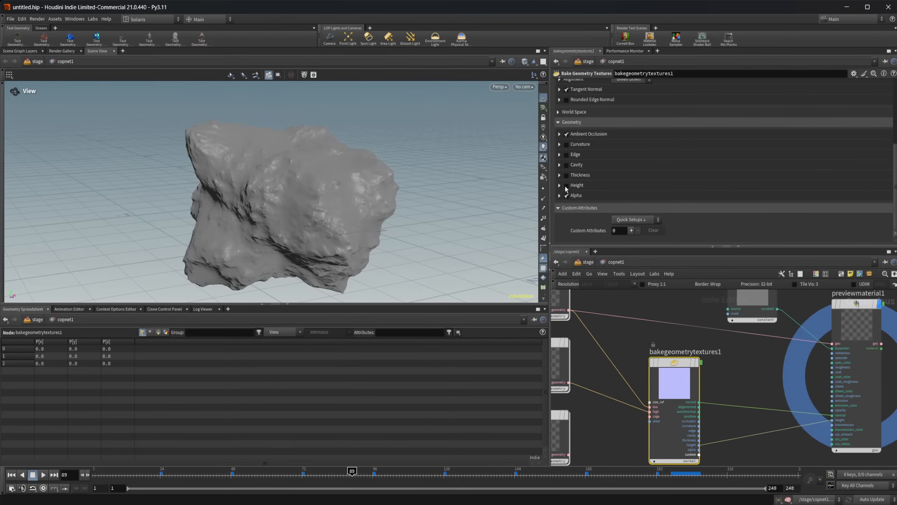
pyautogui.click(567, 185)
pyautogui.moveTo(737, 429); pyautogui.dragTo(732, 374, button='middle')
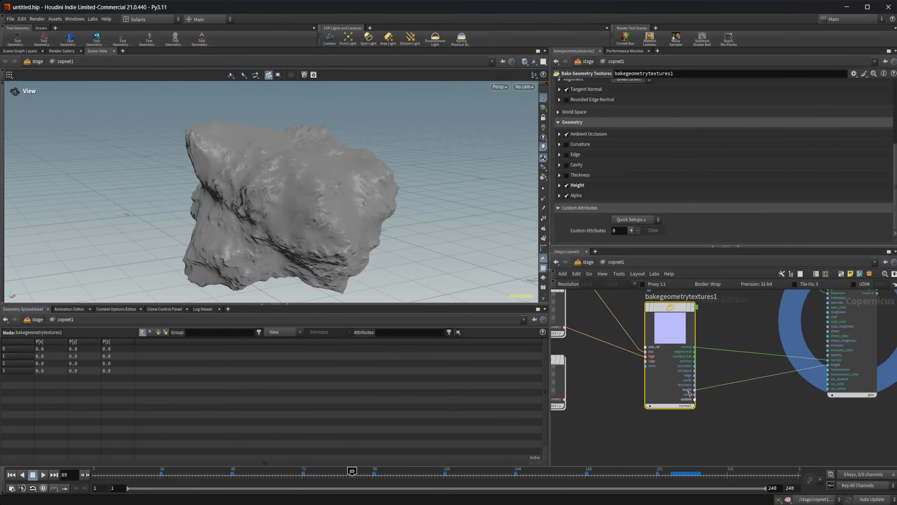
pyautogui.click(685, 406)
pyautogui.click(716, 488)
pyautogui.press('r')
pyautogui.moveTo(355, 238); pyautogui.dragTo(328, 237)
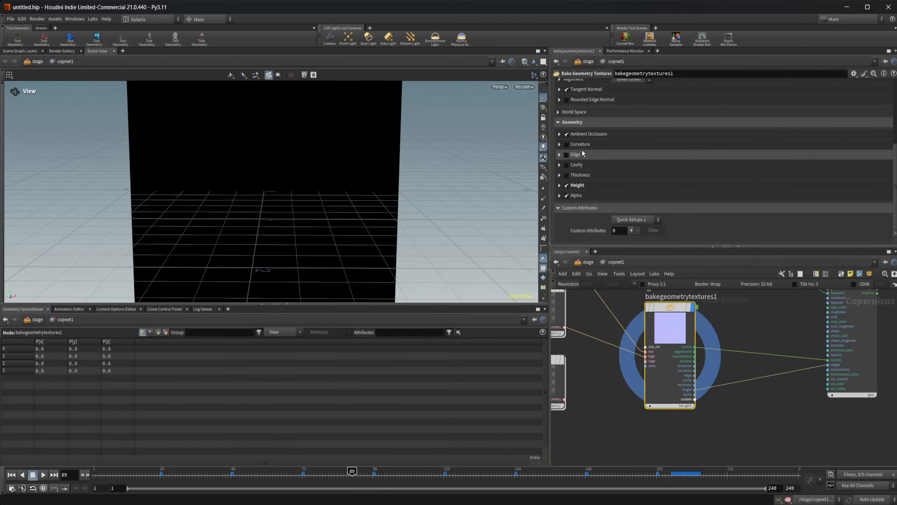
# Enable the Curvature map on bakegeometrytextures1 and switch its previewed output to curvature.
pyautogui.click(566, 143)
pyautogui.click(693, 406)
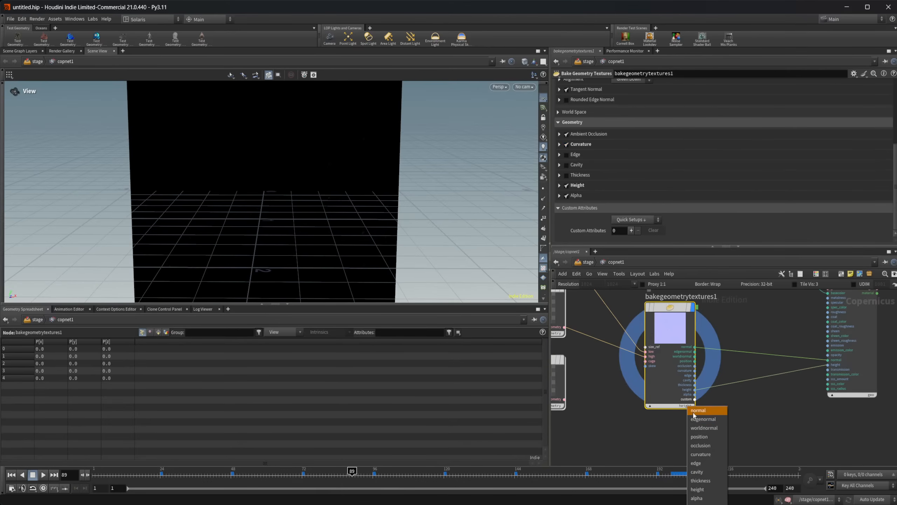
pyautogui.click(706, 455)
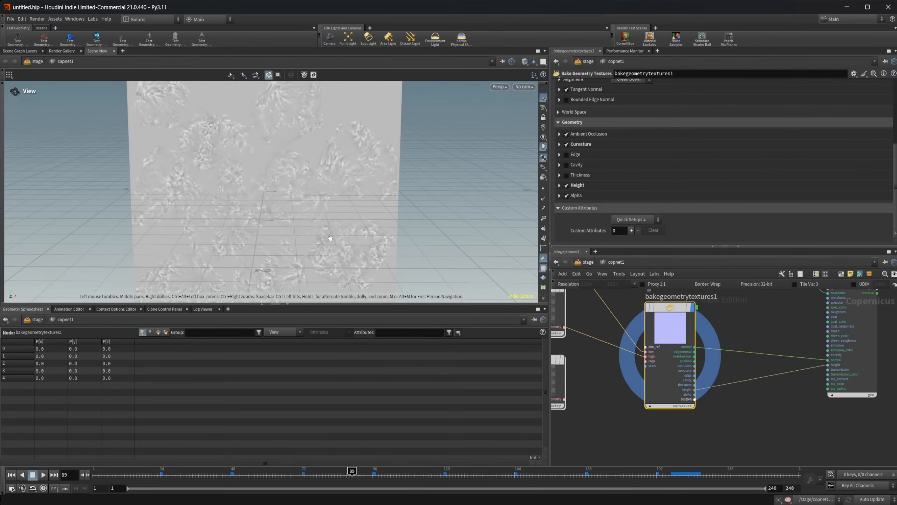
# Display previewmaterial1 in the viewport and reselect bakegeometrytextures1 to review its texture map settings.
pyautogui.moveTo(771, 345); pyautogui.dragTo(738, 376, button='middle')
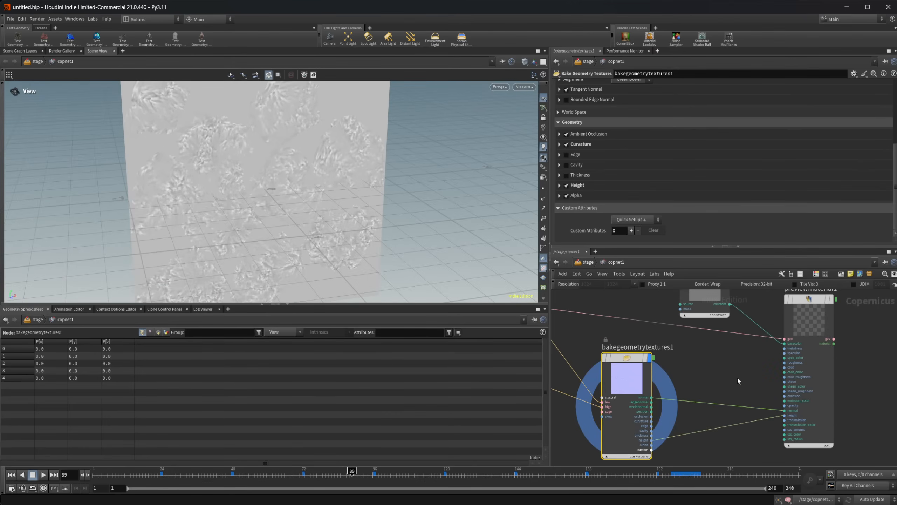
pyautogui.click(813, 326)
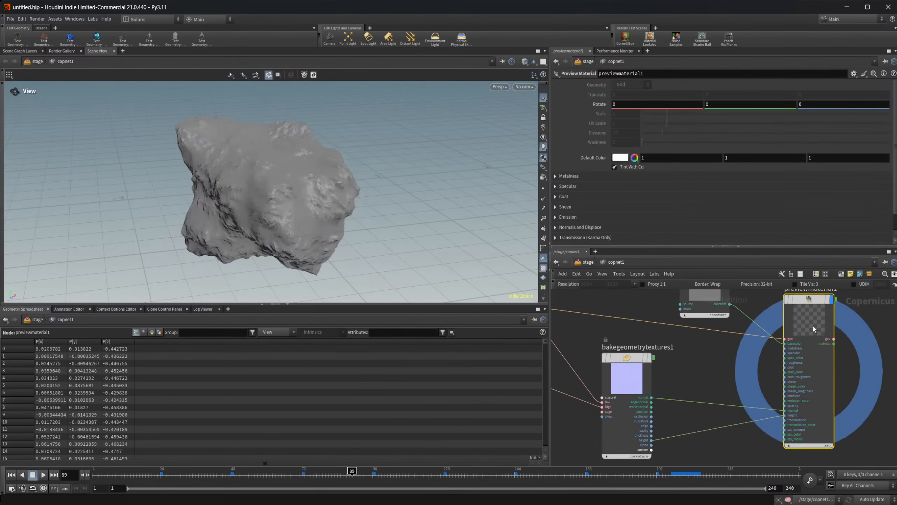
pyautogui.click(632, 383)
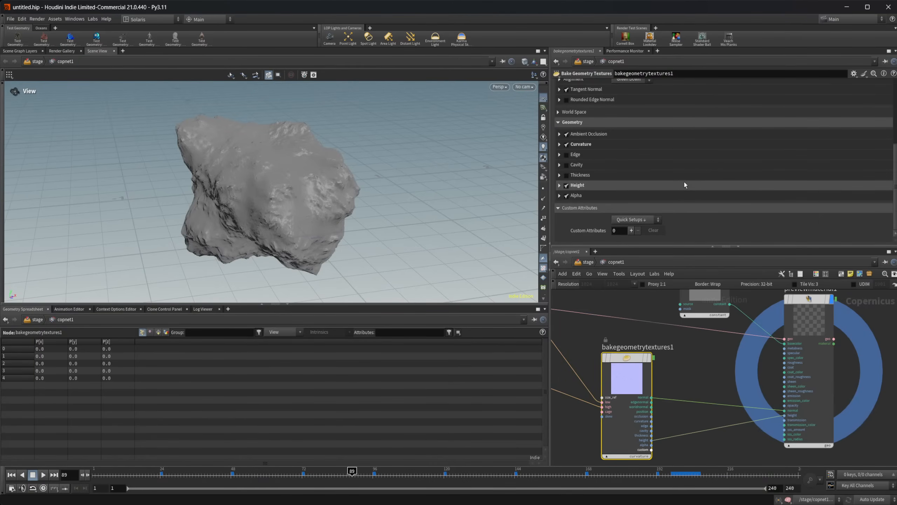
pyautogui.scroll(3, 641, 162)
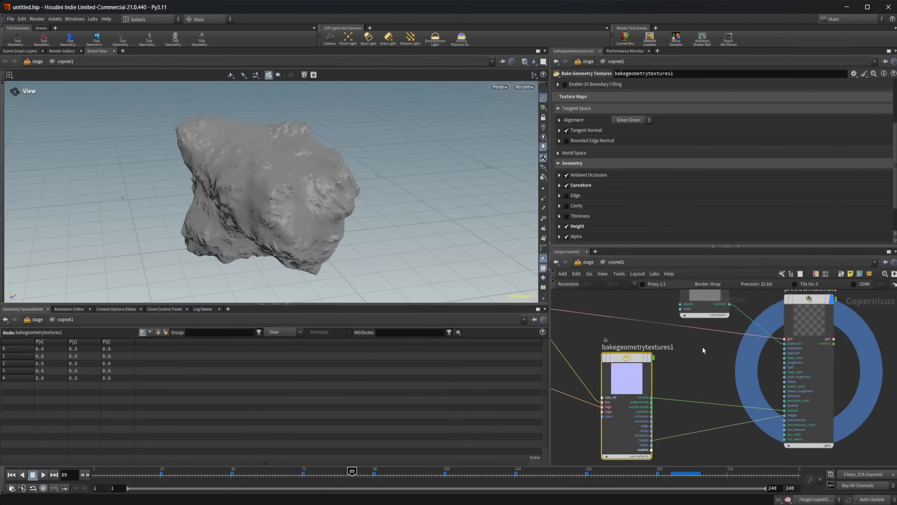
pyautogui.moveTo(671, 354); pyautogui.dragTo(773, 377, button='middle')
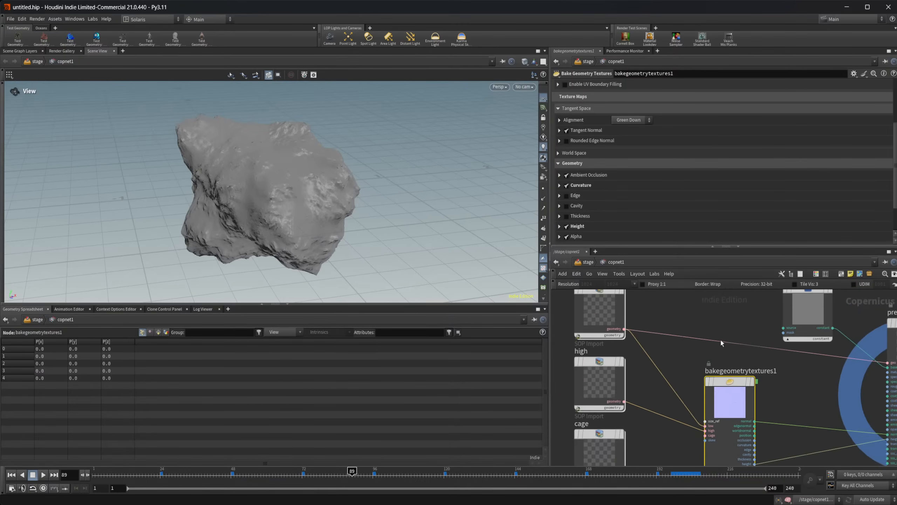
# Open the rock's geometry network inside sopcreate1 and bring the area around quadremesh1 into view.
pyautogui.click(586, 262)
pyautogui.doubleClick(676, 366)
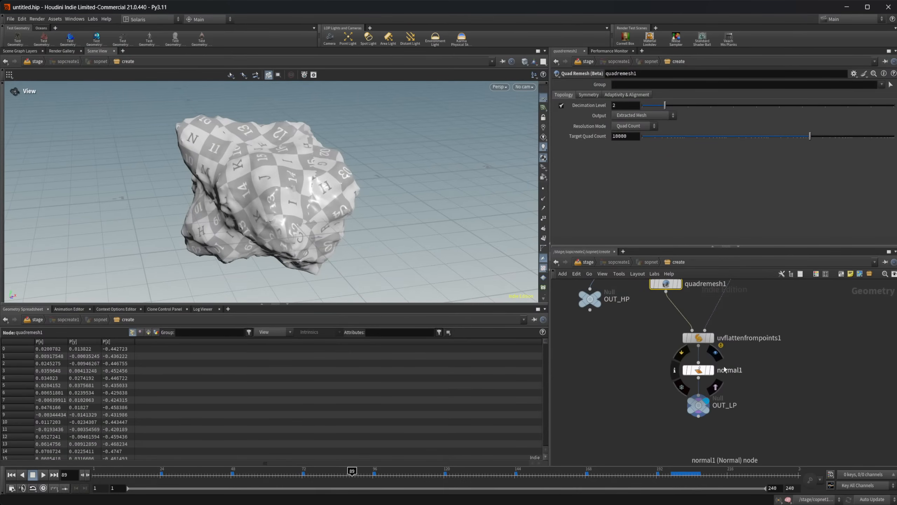
pyautogui.scroll(1, 756, 350)
pyautogui.scroll(2, 757, 350)
pyautogui.moveTo(770, 331); pyautogui.dragTo(843, 353, button='middle')
pyautogui.scroll(-3, 845, 350)
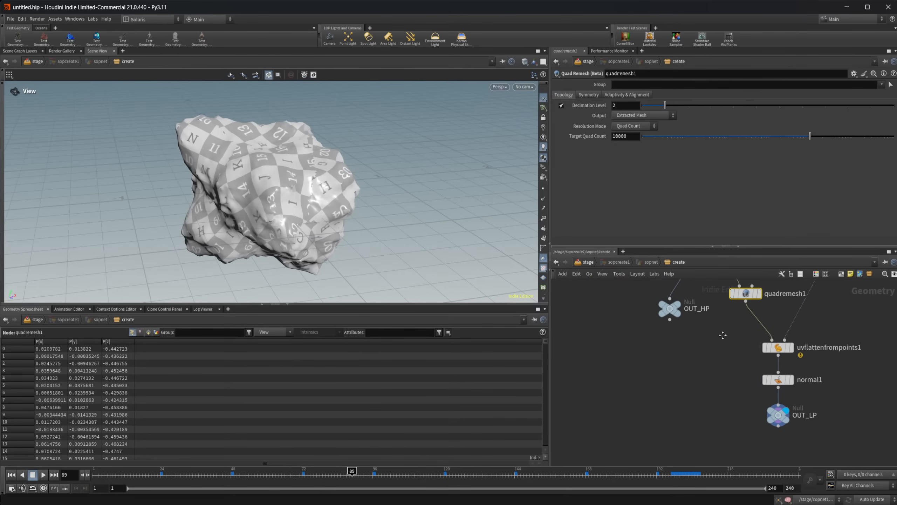
pyautogui.moveTo(723, 335); pyautogui.dragTo(705, 371, button='middle')
# Add a Subdivide node fed by quadremesh1 and display its result.
pyautogui.press('Tab')
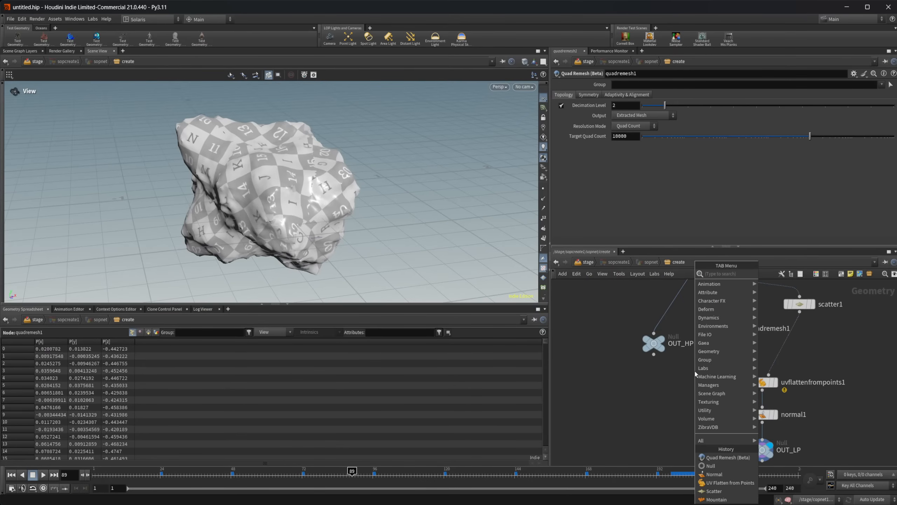
pyautogui.write('rem')
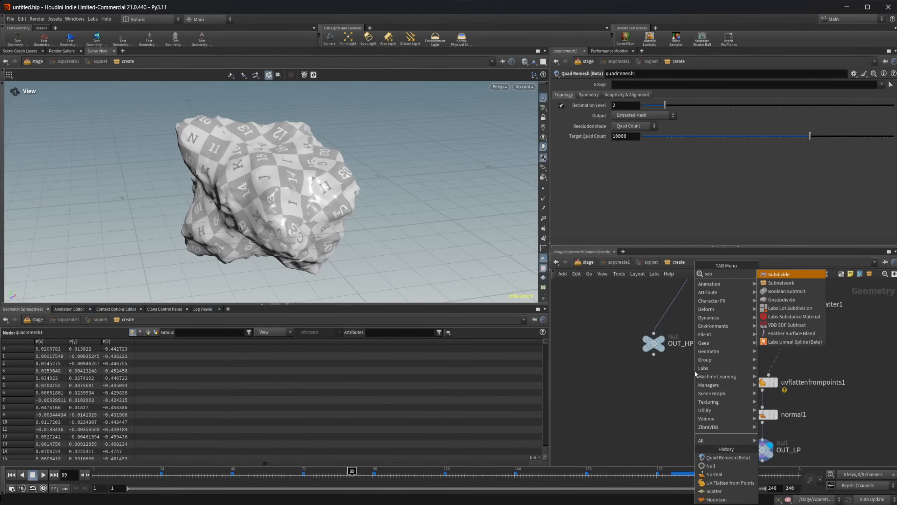
pyautogui.press('Return')
pyautogui.click(694, 370)
pyautogui.scroll(3, 689, 370)
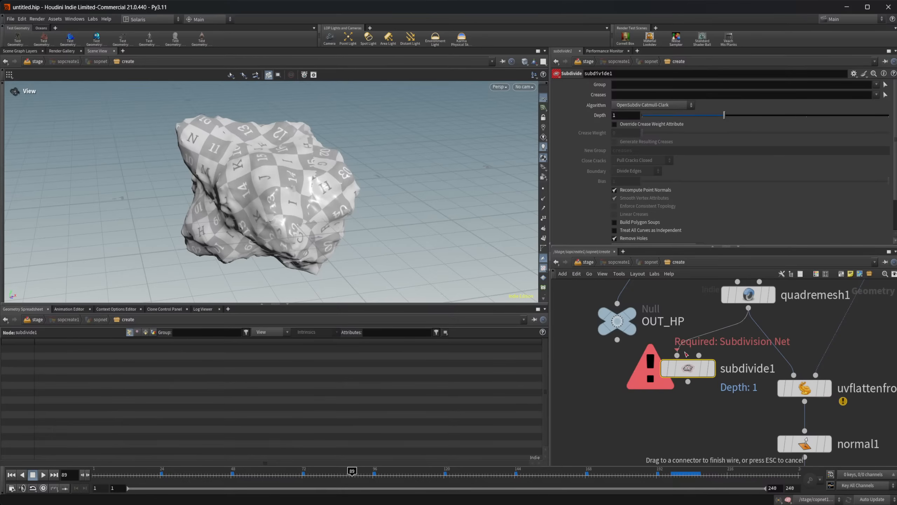
pyautogui.press('r')
pyautogui.click(686, 370)
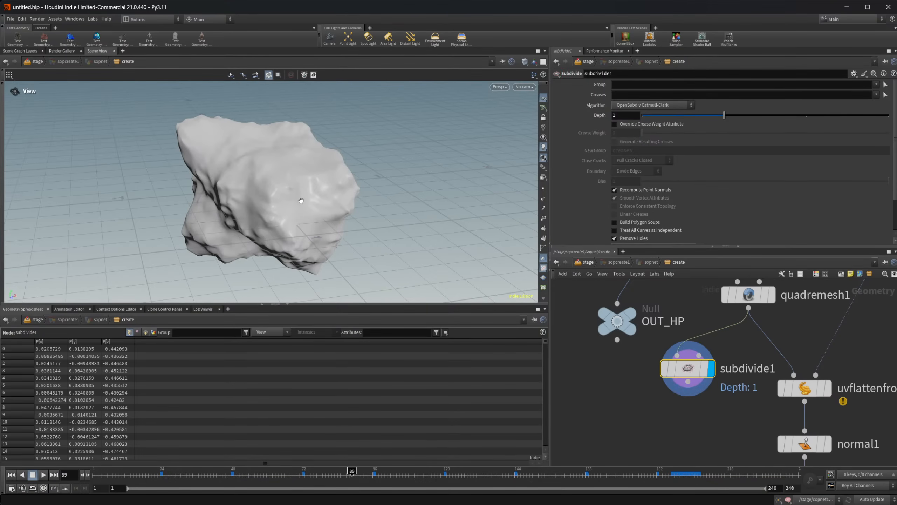
# Show the wireframe over the shaded rock and set the depth of subdivide1 to 2.
pyautogui.hotkey('shift', 'w')
pyautogui.scroll(6, 279, 200)
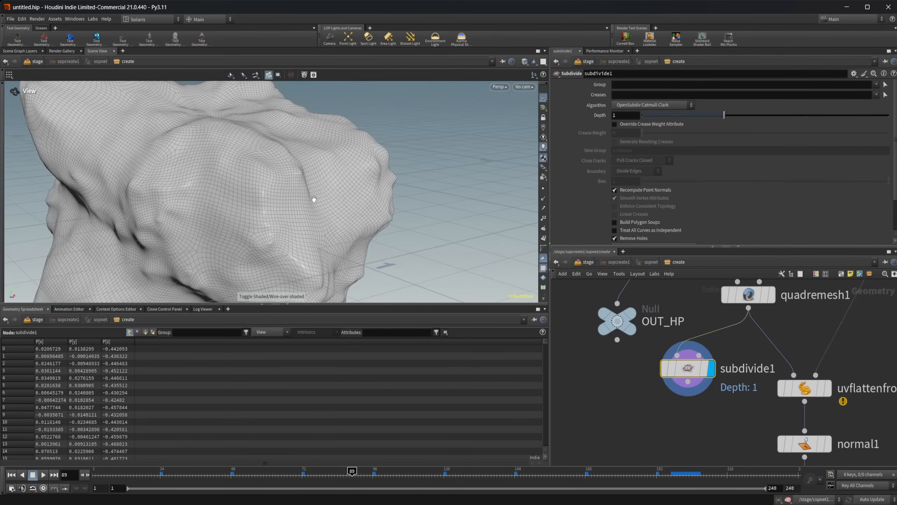
pyautogui.moveTo(723, 115); pyautogui.dragTo(782, 114)
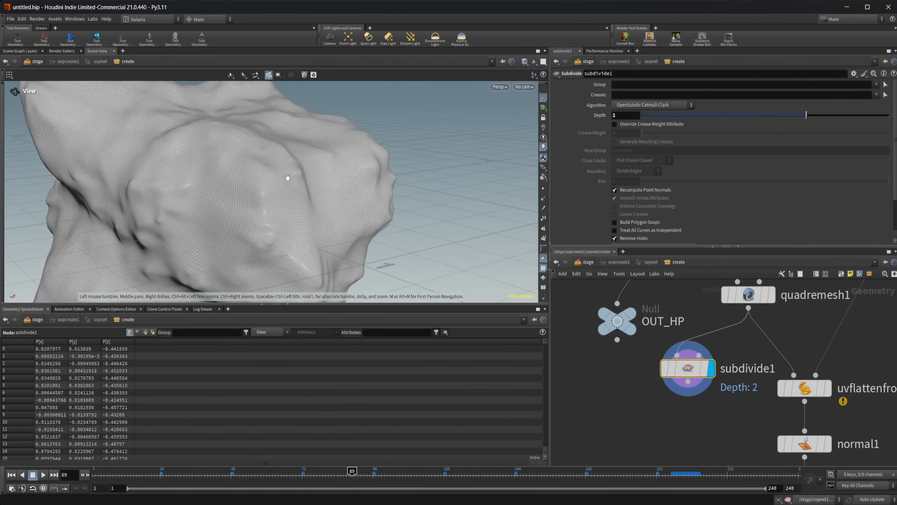
pyautogui.scroll(-4, 285, 176)
# Add an Unsubdivide node after subdivide1 and display its result.
pyautogui.moveTo(695, 412); pyautogui.dragTo(720, 353, button='middle')
pyautogui.press('Tab')
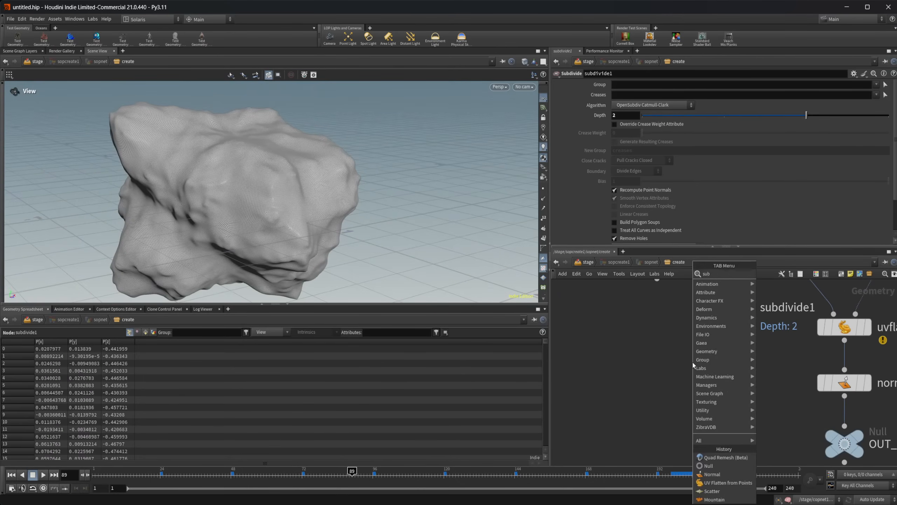
pyautogui.write('uns')
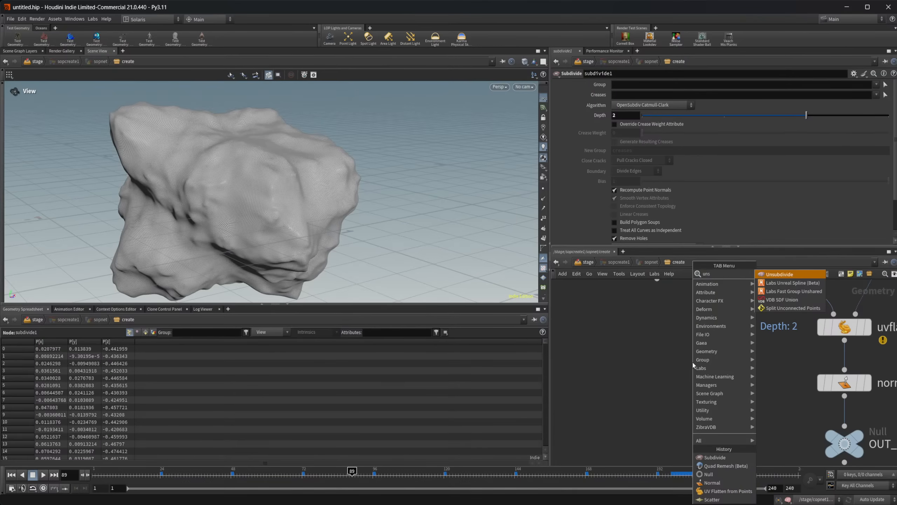
pyautogui.press('Return')
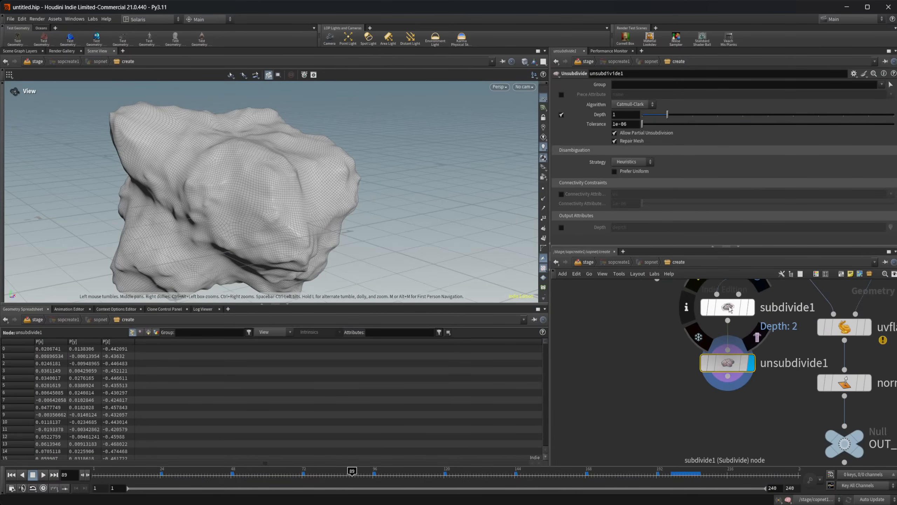
# Try different depths on unsubdivide1, inspect the rock's wireframe and settle the depth at 2.
pyautogui.moveTo(667, 114); pyautogui.dragTo(794, 120)
pyautogui.moveTo(353, 180); pyautogui.dragTo(242, 242)
pyautogui.moveTo(793, 115); pyautogui.dragTo(683, 116)
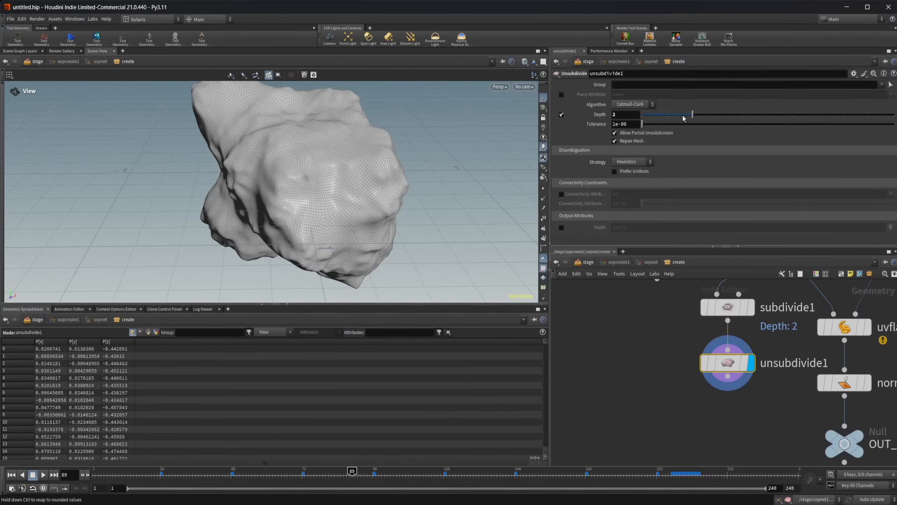
pyautogui.moveTo(307, 185); pyautogui.dragTo(311, 161)
pyautogui.moveTo(648, 360); pyautogui.dragTo(614, 388, button='middle')
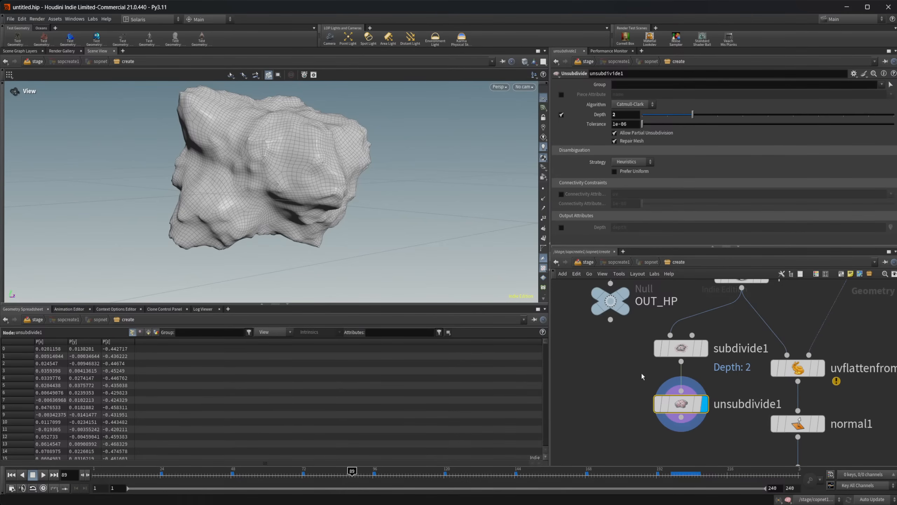
# Leave the geometry network and return to the copnet1 network.
pyautogui.moveTo(618, 293)
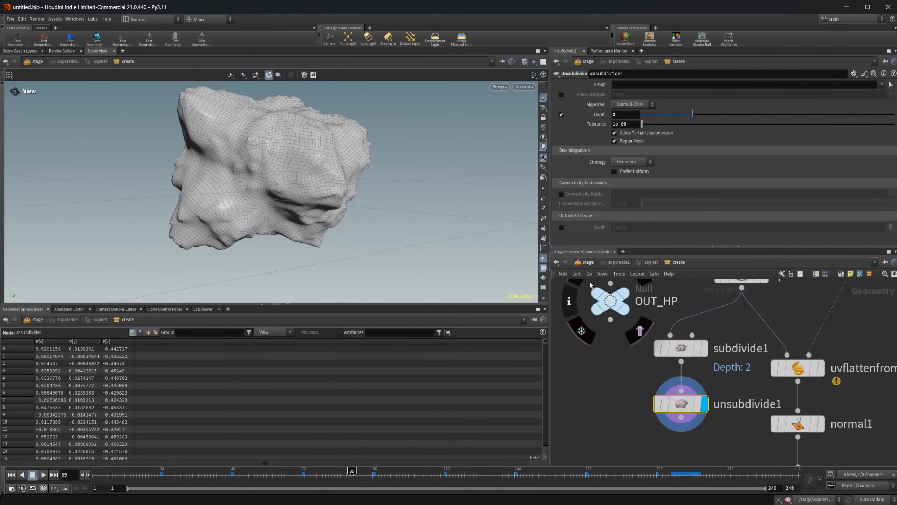
pyautogui.click(590, 263)
pyautogui.doubleClick(731, 355)
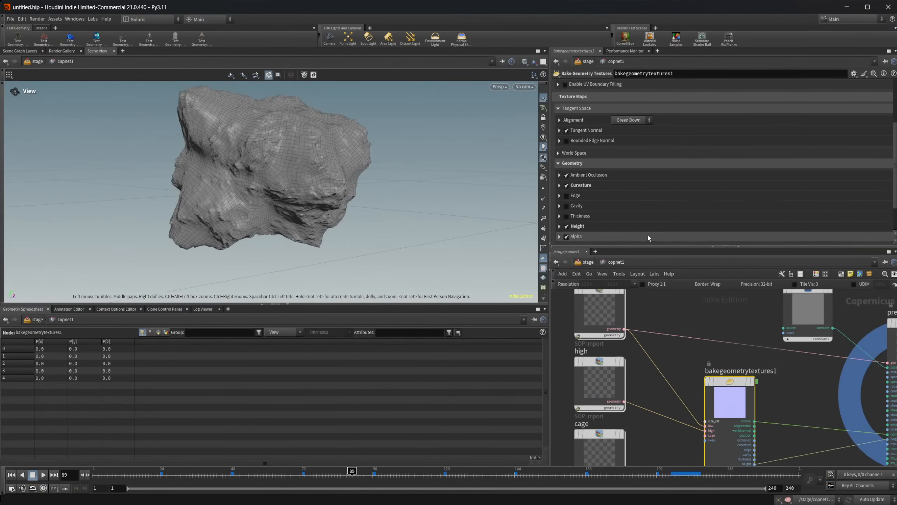
pyautogui.click(687, 318)
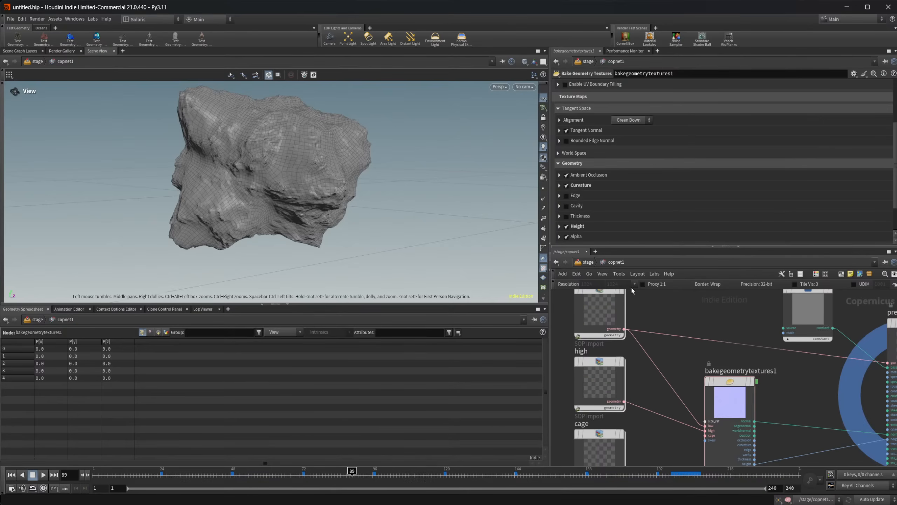
pyautogui.press('u')
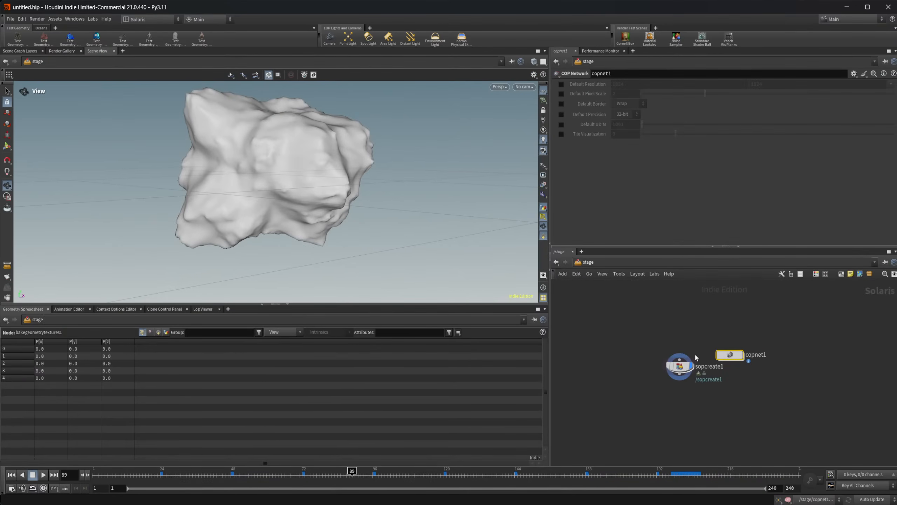
pyautogui.doubleClick(728, 354)
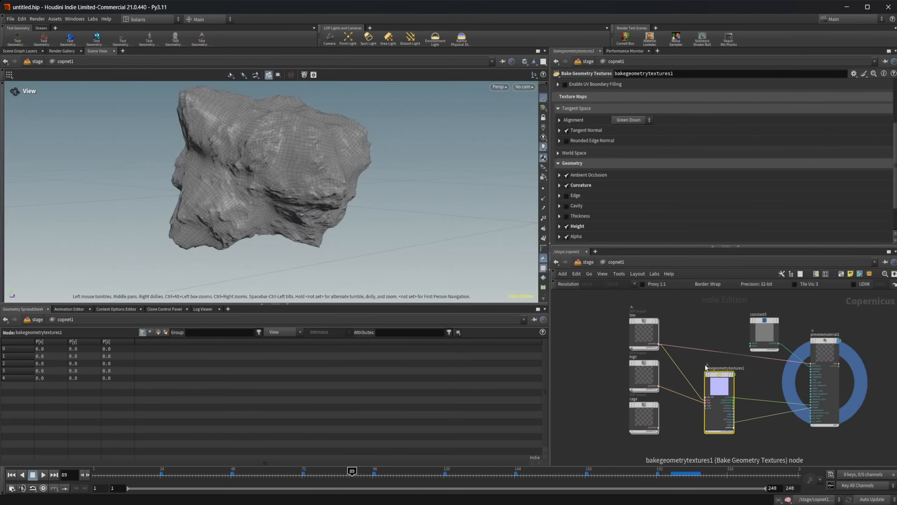
# Search the available Copernicus nodes for height-related ones without adding any.
pyautogui.moveTo(672, 435); pyautogui.dragTo(670, 378, button='middle')
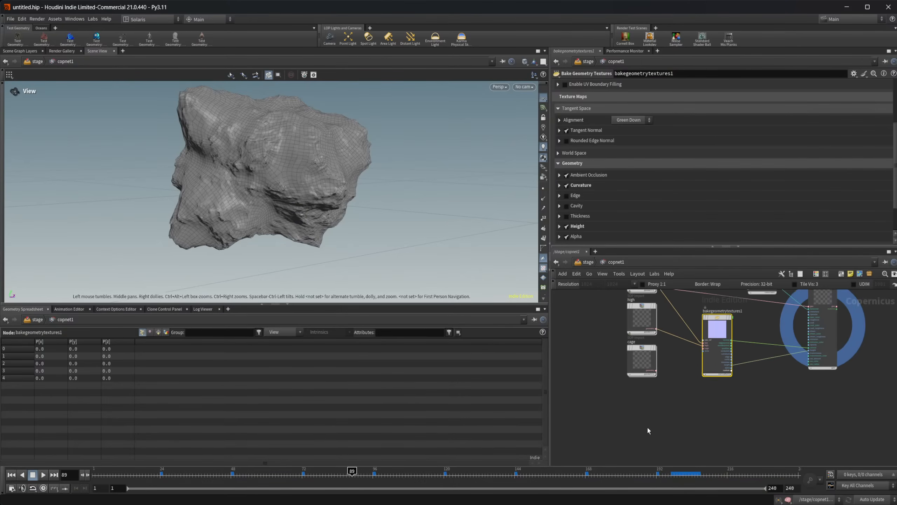
pyautogui.press('Tab')
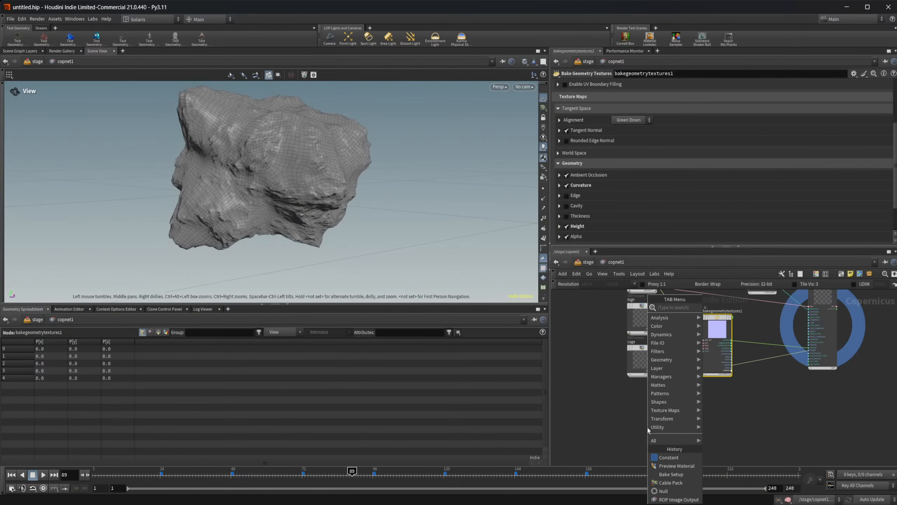
pyautogui.write('heigh')
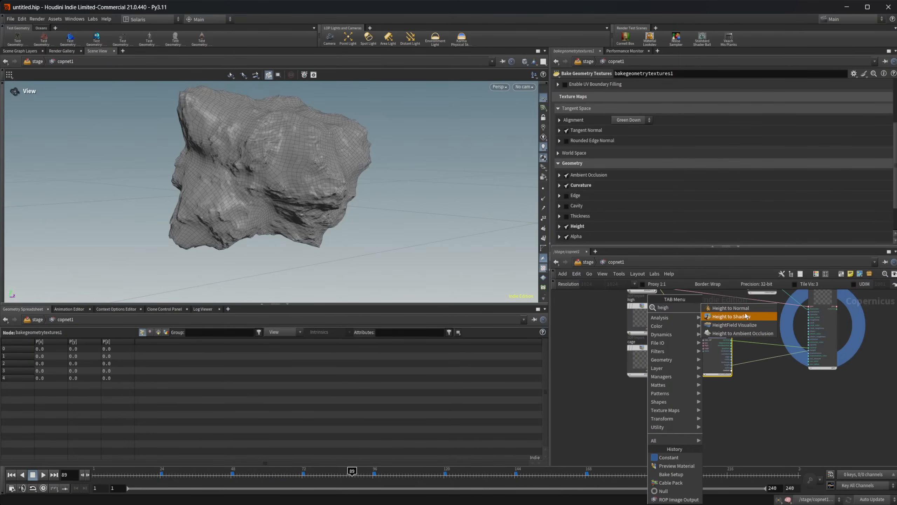
pyautogui.click(768, 326)
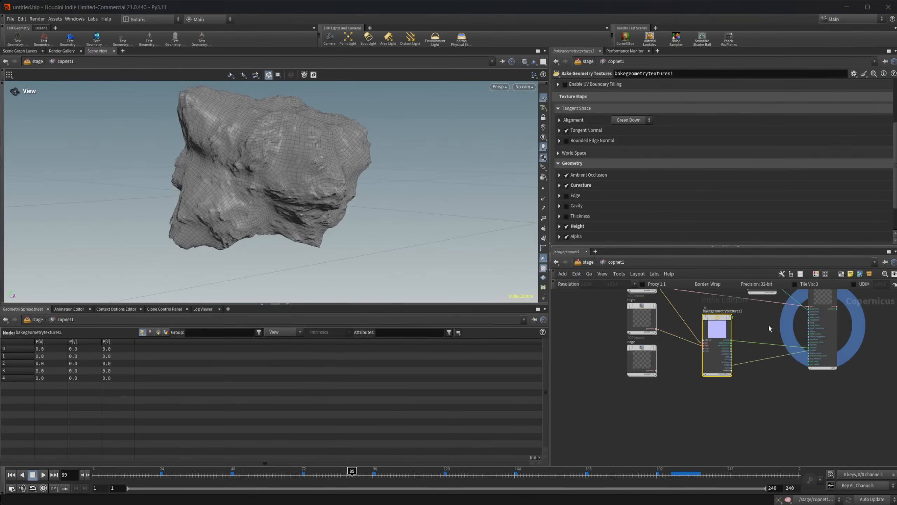
pyautogui.press('Escape')
pyautogui.moveTo(643, 402); pyautogui.dragTo(712, 449, button='middle')
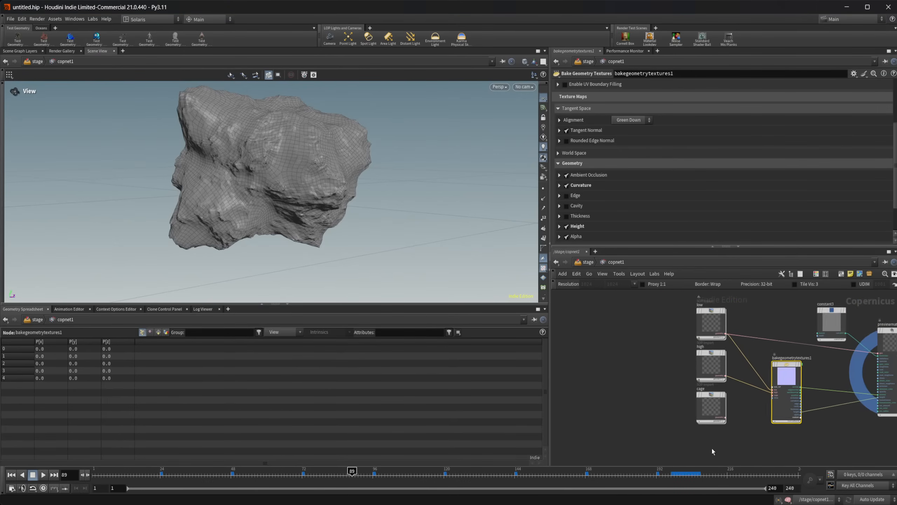
# Add a Fractal Noise node in the empty area below the geometry bake nodes and display its output.
pyautogui.scroll(-3, 712, 449)
pyautogui.moveTo(638, 368); pyautogui.dragTo(627, 383, button='middle')
pyautogui.scroll(3, 661, 325)
pyautogui.moveTo(661, 324); pyautogui.dragTo(656, 429, button='middle')
pyautogui.moveTo(690, 366); pyautogui.dragTo(660, 430, button='middle')
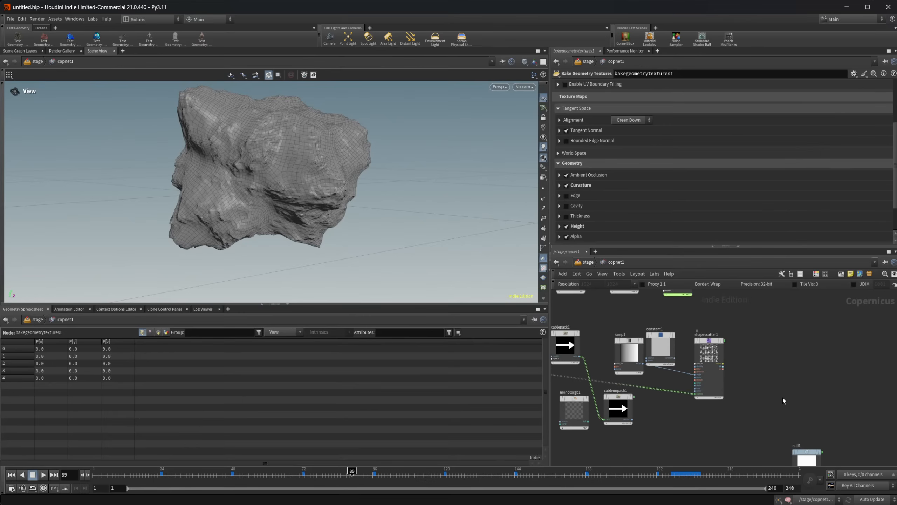
pyautogui.press('Tab')
pyautogui.write('fra')
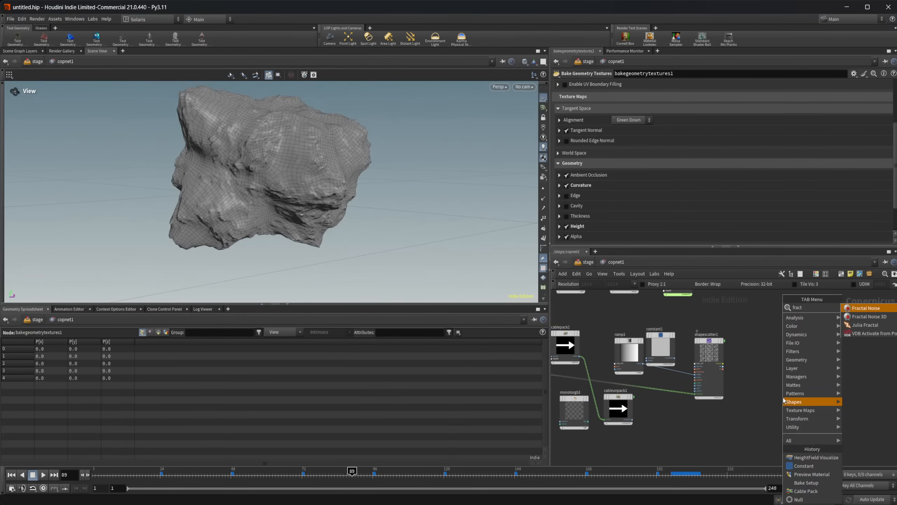
pyautogui.press('Return')
pyautogui.scroll(-3, 782, 414)
pyautogui.moveTo(775, 449); pyautogui.dragTo(721, 348, button='middle')
pyautogui.moveTo(763, 414); pyautogui.dragTo(742, 325, button='middle')
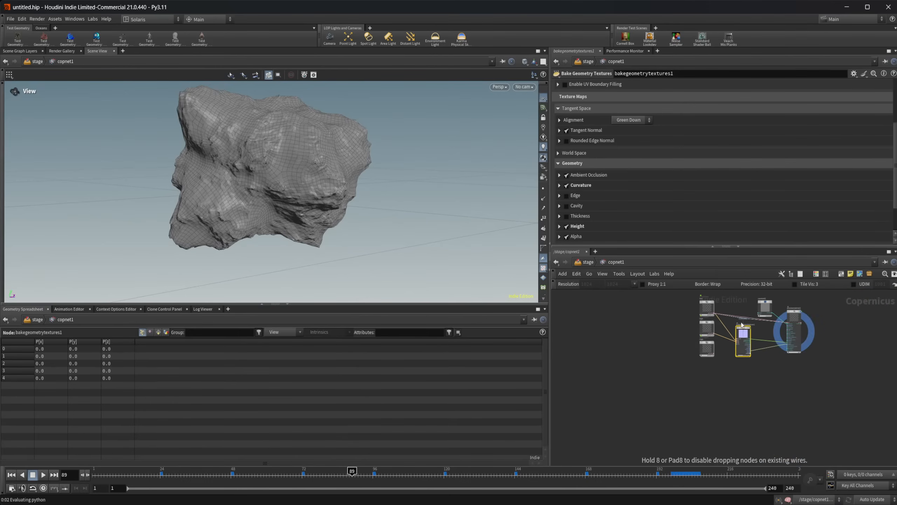
pyautogui.scroll(3, 722, 323)
pyautogui.click(719, 413)
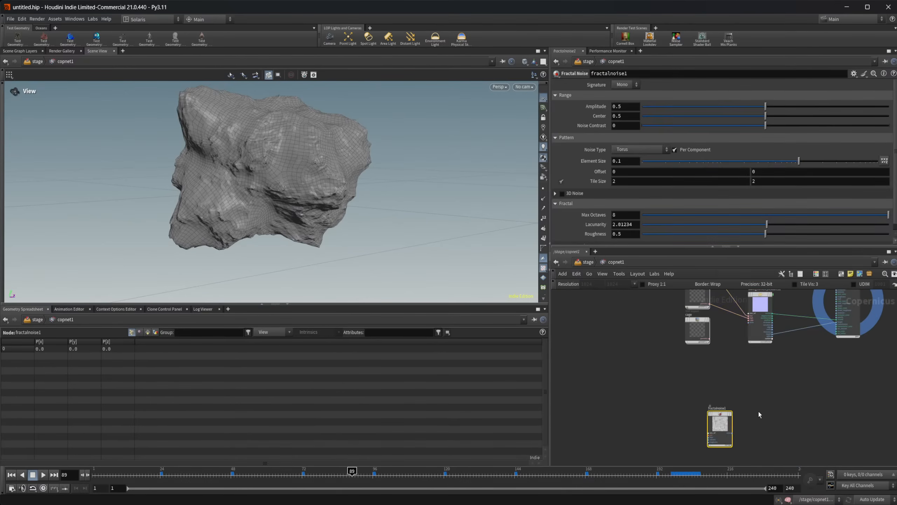
pyautogui.scroll(2, 759, 415)
pyautogui.click(719, 415)
pyautogui.moveTo(353, 212); pyautogui.dragTo(286, 198)
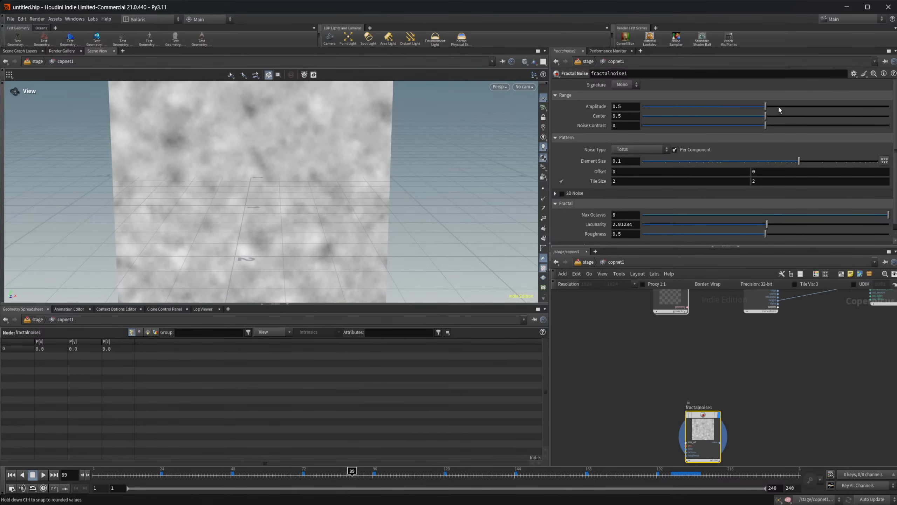
# Set fractalnoise1's amplitude to 0.752, noise contrast to 0.567 and center to 0.163, and expand its post-processing options.
pyautogui.moveTo(777, 107); pyautogui.dragTo(827, 106)
pyautogui.moveTo(767, 126); pyautogui.dragTo(835, 141)
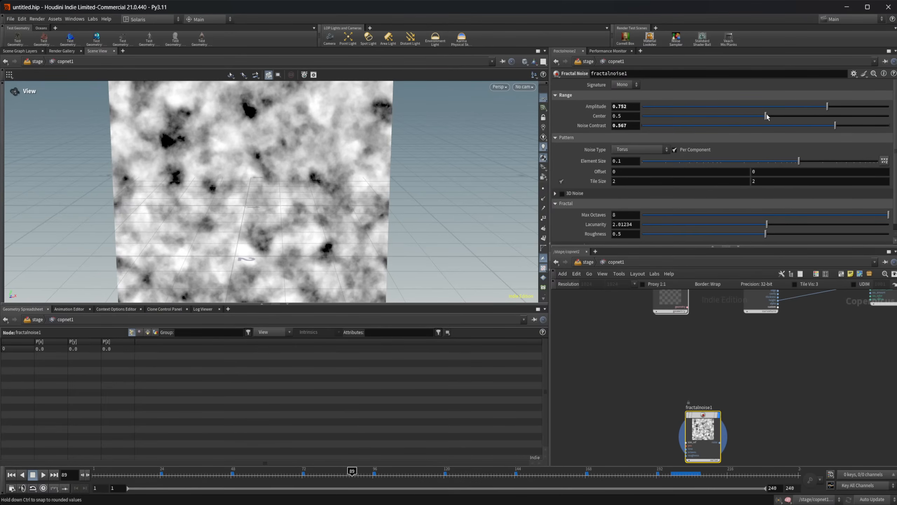
pyautogui.moveTo(770, 116); pyautogui.dragTo(683, 109)
pyautogui.scroll(-1, 603, 146)
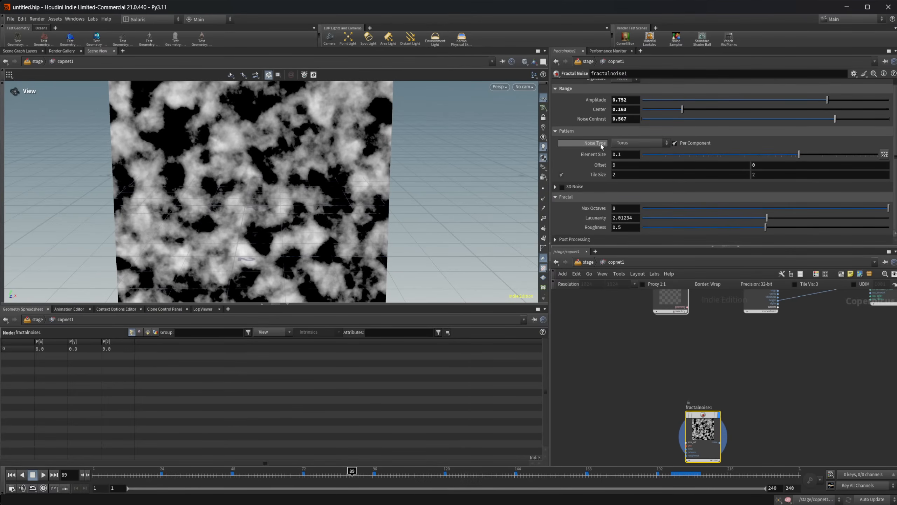
pyautogui.click(597, 240)
pyautogui.scroll(-5, 596, 212)
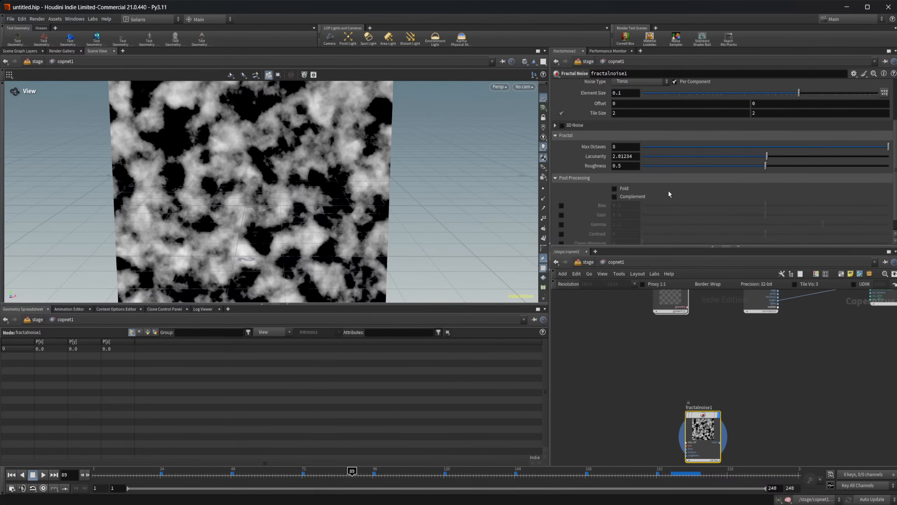
# Find the reaction-diffusion setup in the network and display reactiondiffusion_block_end1.
pyautogui.moveTo(735, 366); pyautogui.dragTo(634, 409, button='middle')
pyautogui.scroll(-4, 634, 409)
pyautogui.moveTo(701, 333); pyautogui.dragTo(737, 409, button='middle')
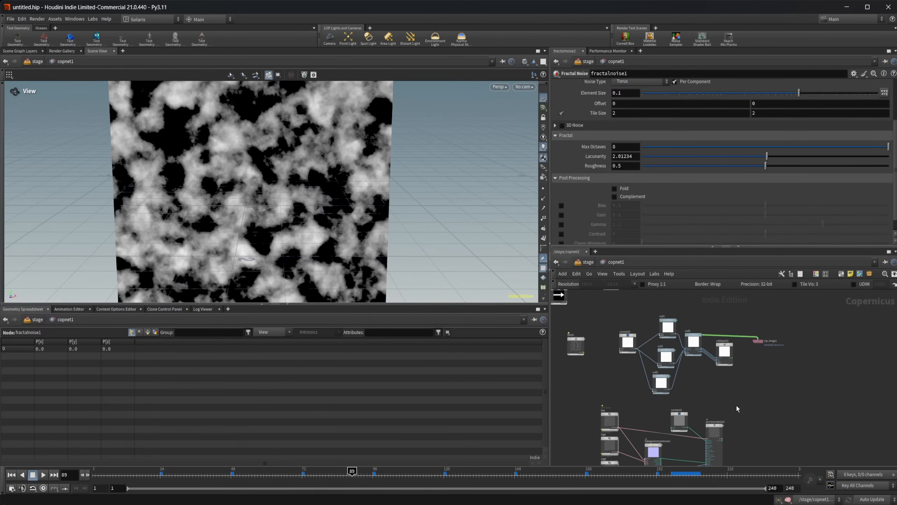
pyautogui.moveTo(730, 335); pyautogui.dragTo(787, 418, button='middle')
pyautogui.scroll(4, 721, 317)
pyautogui.moveTo(720, 317); pyautogui.dragTo(583, 391, button='middle')
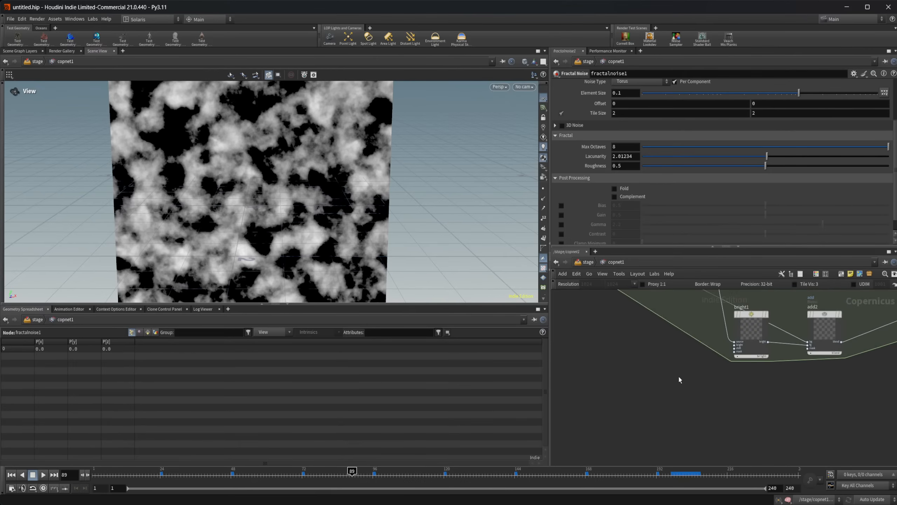
pyautogui.press('Tab')
pyautogui.moveTo(663, 374); pyautogui.dragTo(766, 408, button='middle')
pyautogui.scroll(-2, 763, 409)
pyautogui.scroll(-1, 719, 388)
pyautogui.moveTo(704, 335); pyautogui.dragTo(703, 417, button='middle')
pyautogui.scroll(-6, 703, 353)
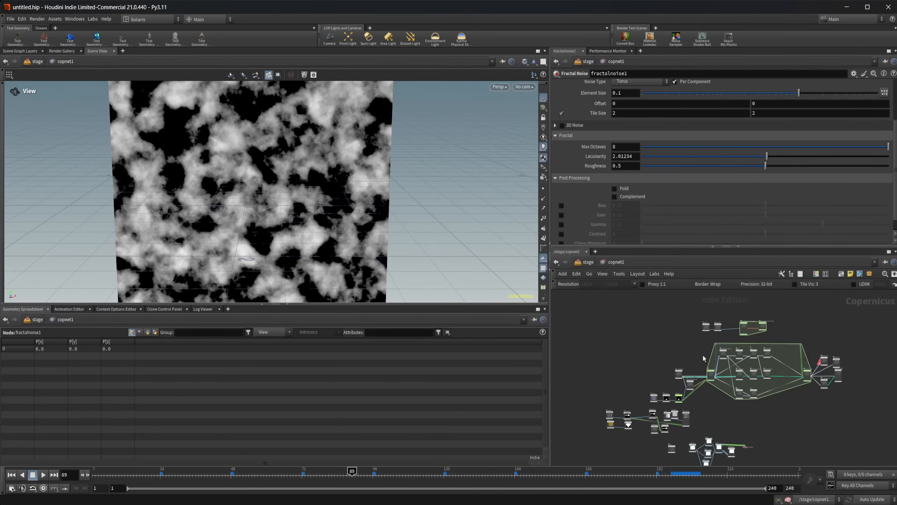
pyautogui.moveTo(798, 307); pyautogui.dragTo(747, 339, button='middle')
pyautogui.scroll(8, 746, 337)
pyautogui.moveTo(645, 400); pyautogui.dragTo(654, 389, button='middle')
pyautogui.scroll(3, 655, 389)
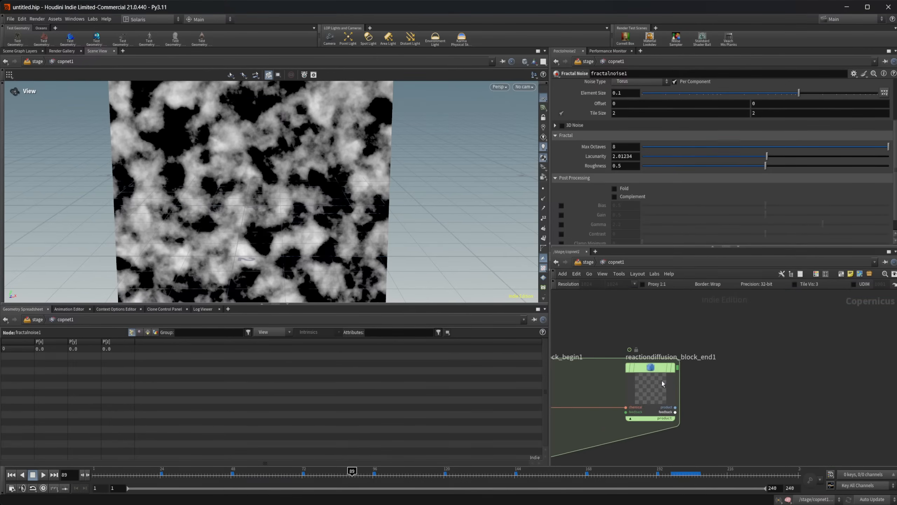
pyautogui.click(672, 368)
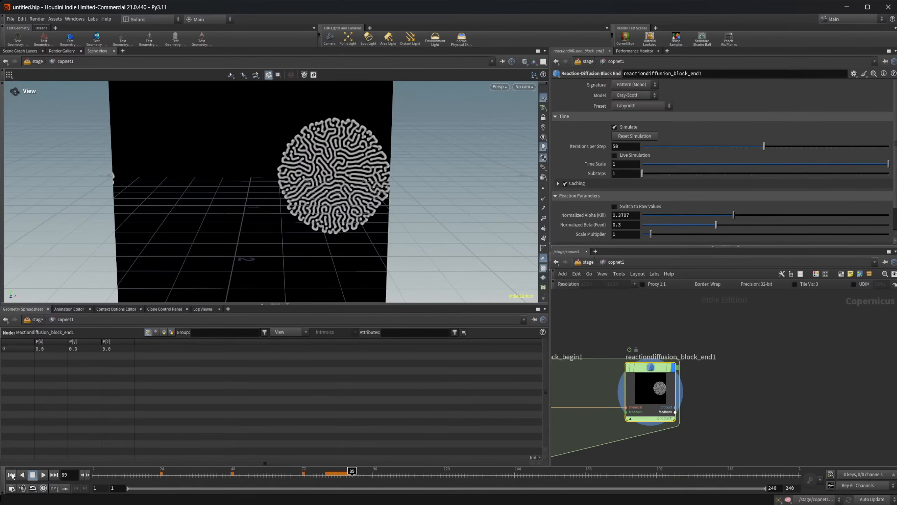
# Rewind to the first frame and play the reaction-diffusion simulation up to frame 126.
pyautogui.click(11, 475)
pyautogui.click(42, 475)
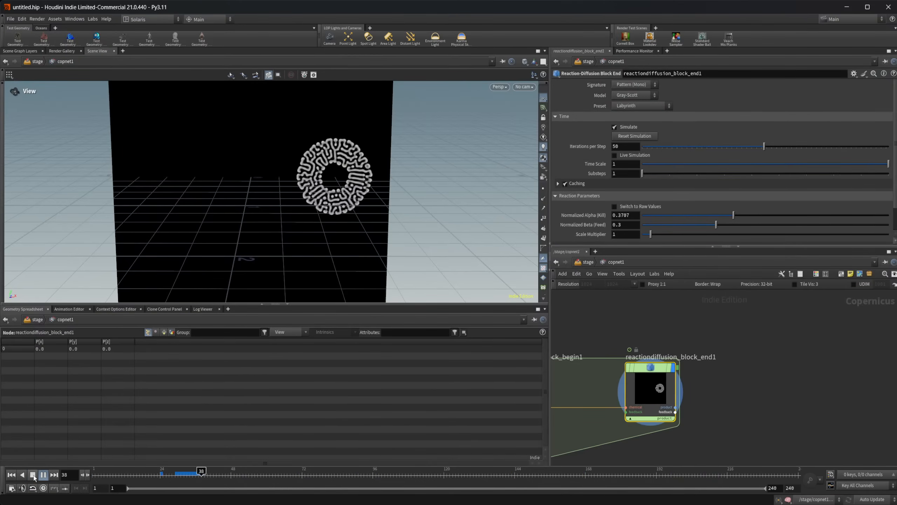
pyautogui.click(33, 475)
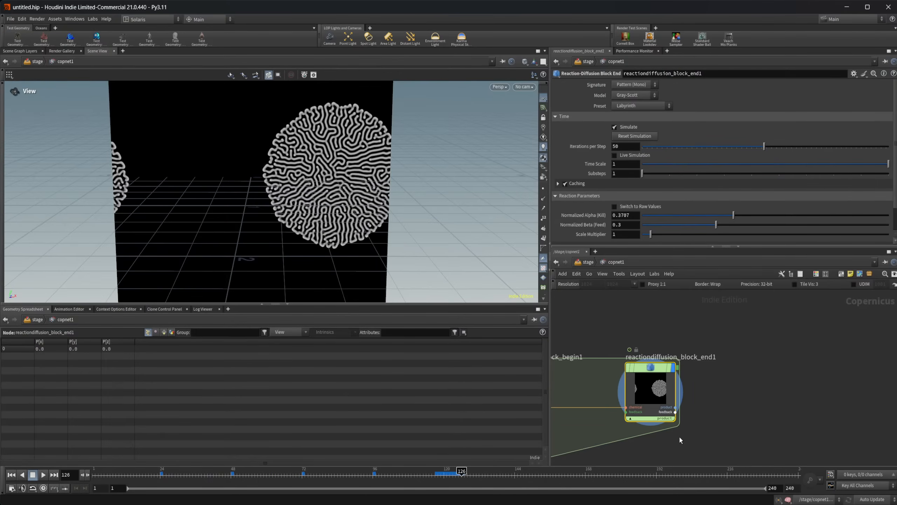
# Add a Curvature node after reactiondiffusion_block_end1, feed it the product output and display the result.
pyautogui.press('Tab')
pyautogui.write('cur')
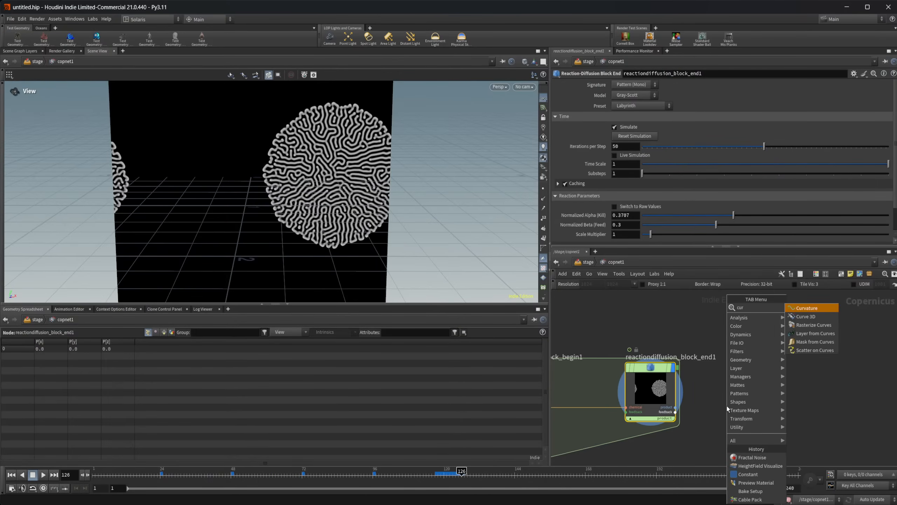
pyautogui.press('Return')
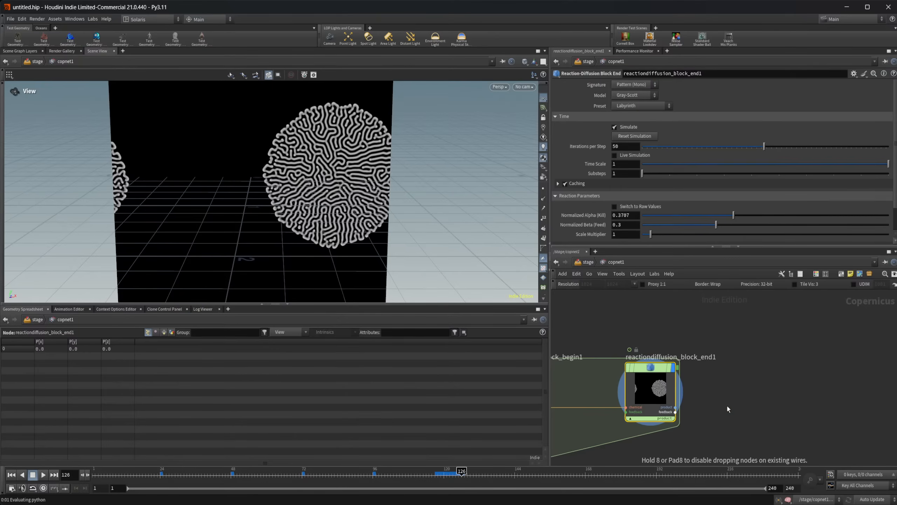
pyautogui.click(727, 406)
pyautogui.moveTo(731, 413); pyautogui.dragTo(758, 375)
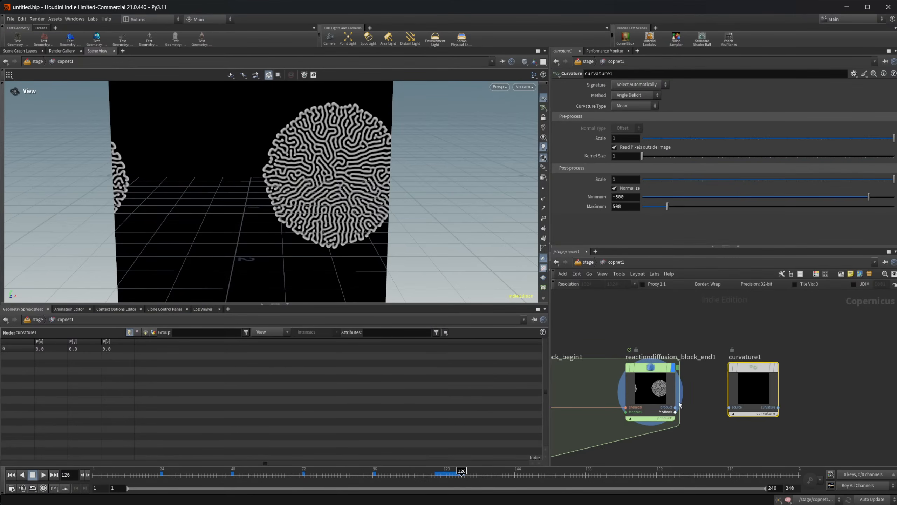
pyautogui.moveTo(676, 407); pyautogui.dragTo(721, 401)
pyautogui.press('r')
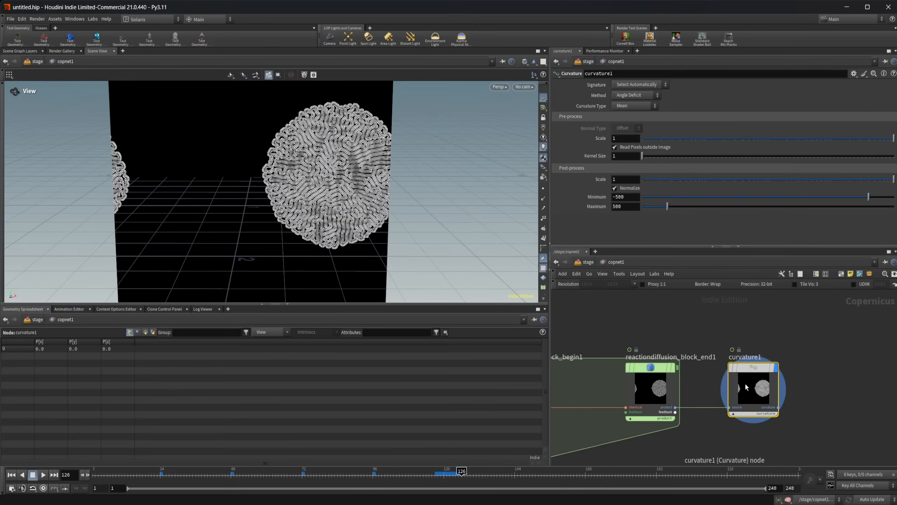
pyautogui.moveTo(315, 184); pyautogui.dragTo(519, 135, button='right')
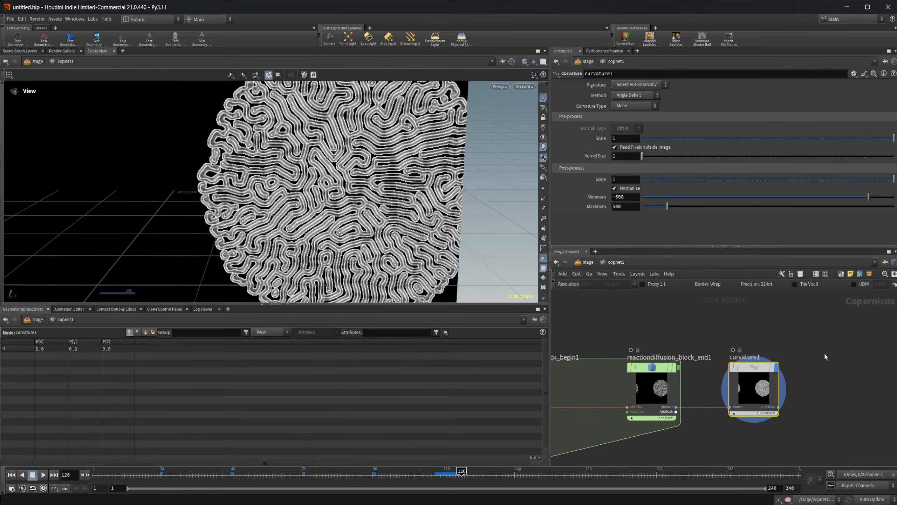
pyautogui.press('Tab')
pyautogui.write('max')
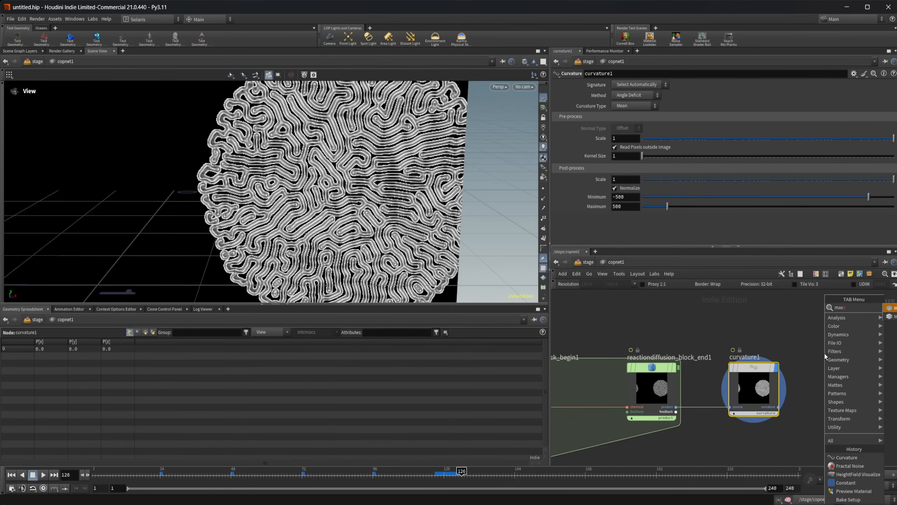
pyautogui.press('Escape')
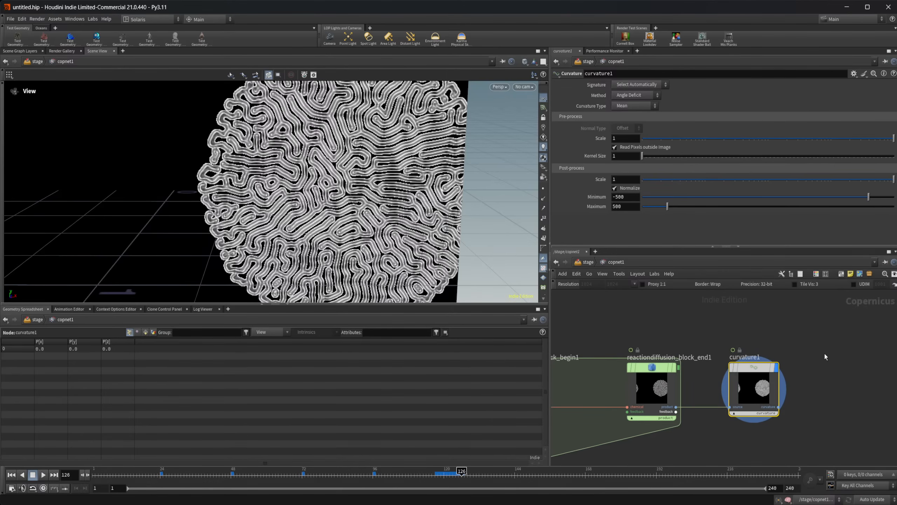
# Try other kernel size, post-process scale and maximum values on curvature1, and restore the defaults.
pyautogui.moveTo(825, 355); pyautogui.dragTo(797, 360, button='middle')
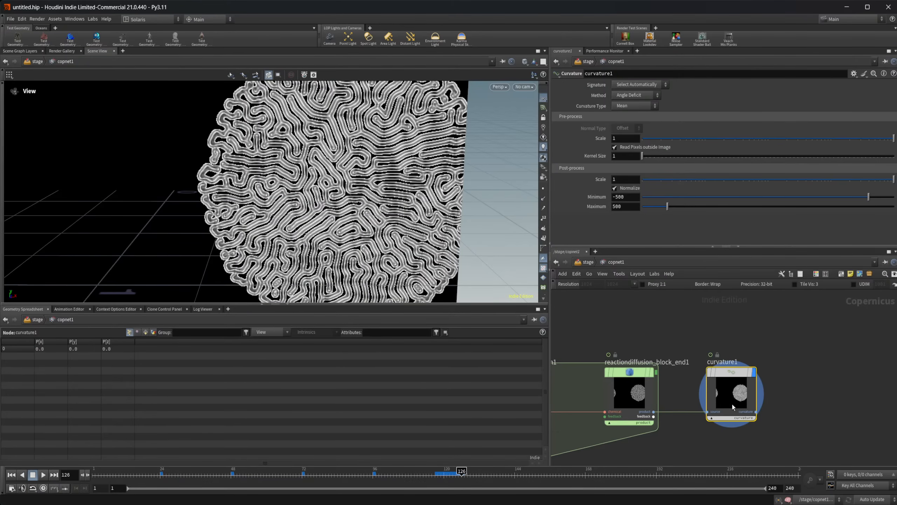
pyautogui.scroll(-4, 732, 404)
pyautogui.scroll(4, 741, 415)
pyautogui.moveTo(740, 414); pyautogui.dragTo(760, 383, button='middle')
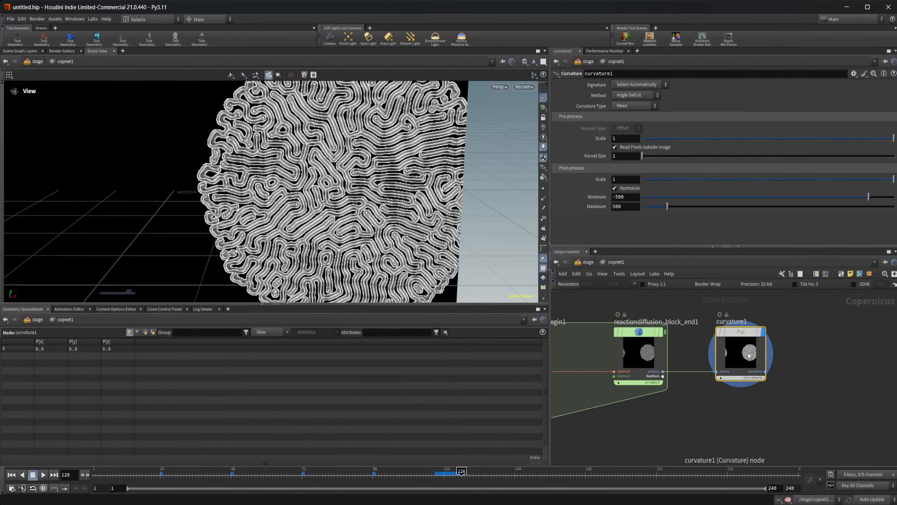
pyautogui.moveTo(808, 367); pyautogui.dragTo(760, 378, button='middle')
pyautogui.moveTo(650, 159); pyautogui.dragTo(632, 166)
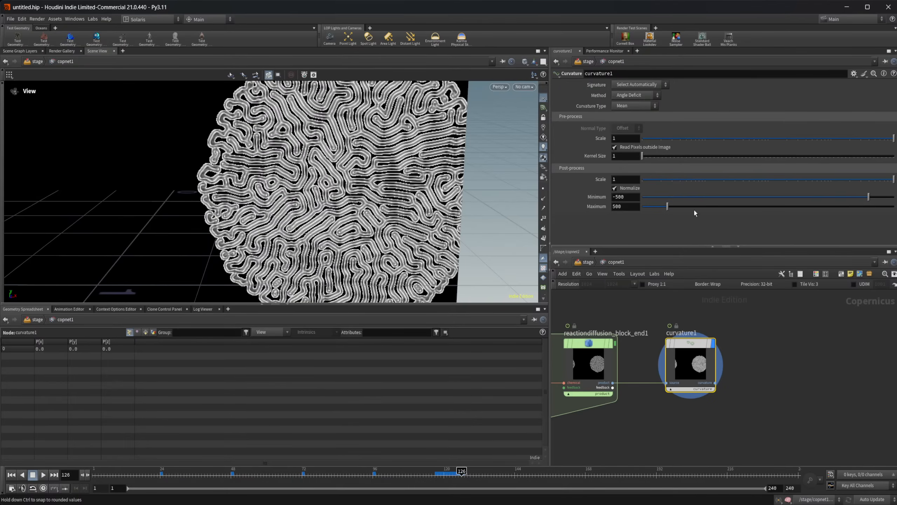
pyautogui.moveTo(750, 180); pyautogui.dragTo(844, 196)
pyautogui.keyDown('ctrl'); pyautogui.middleClick(607, 179); pyautogui.keyUp('ctrl')
pyautogui.moveTo(668, 207)
pyautogui.mouseDown()
pyautogui.moveTo(692, 206)
pyautogui.moveTo(654, 210)
pyautogui.moveTo(675, 208)
pyautogui.mouseUp()
pyautogui.keyDown('ctrl'); pyautogui.middleClick(596, 197); pyautogui.keyUp('ctrl')
pyautogui.keyDown('ctrl'); pyautogui.middleClick(597, 206); pyautogui.keyUp('ctrl')
# Set curvature1's method to Finite Difference and inspect the pattern up close.
pyautogui.click(636, 95)
pyautogui.click(649, 105)
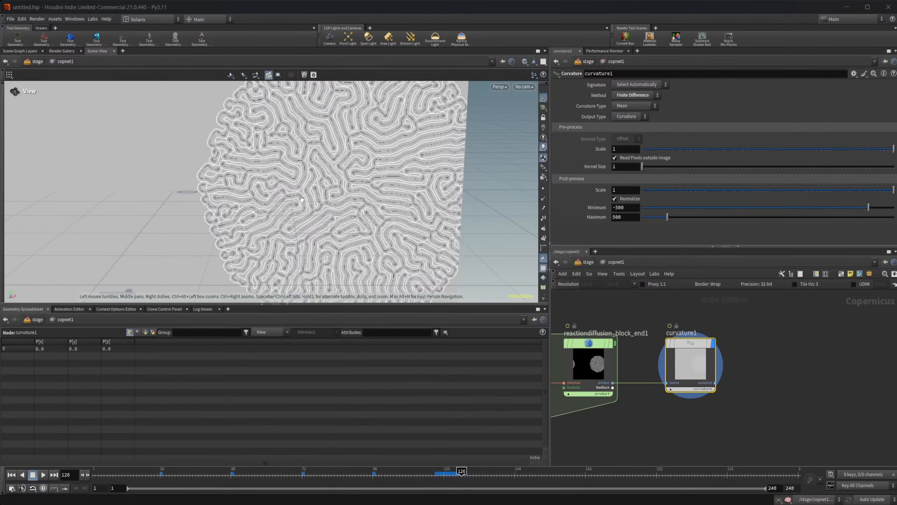
pyautogui.moveTo(374, 152); pyautogui.dragTo(316, 191, button='right')
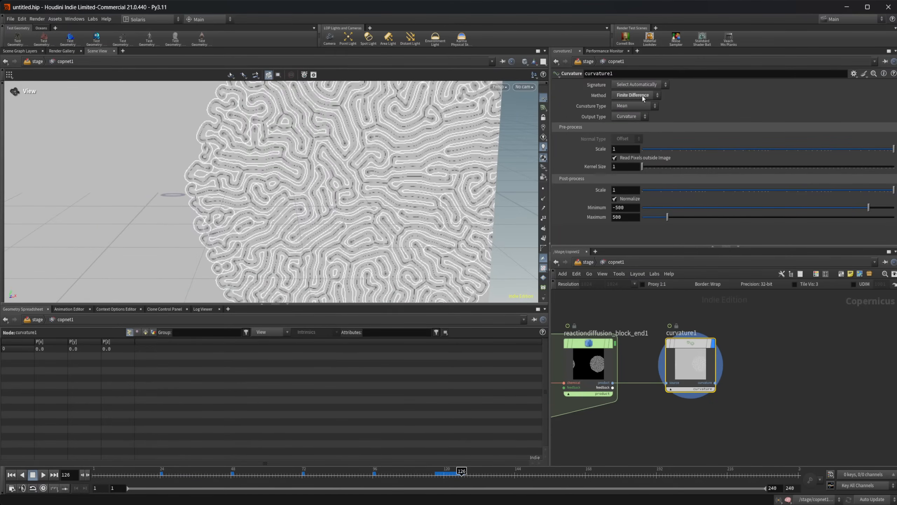
# Try the Gaussian and Principal (max) curvature types on curvature1 and settle on Principal (min).
pyautogui.click(638, 107)
pyautogui.click(637, 115)
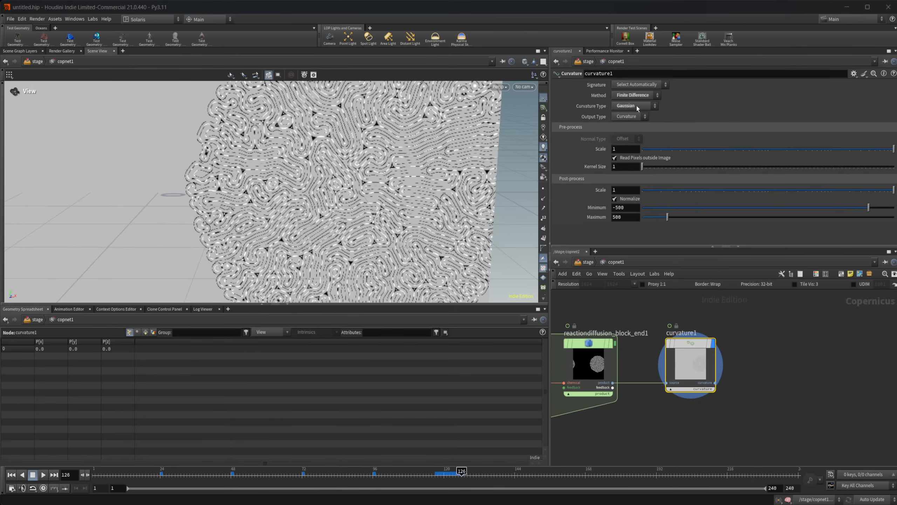
pyautogui.click(636, 106)
pyautogui.click(642, 132)
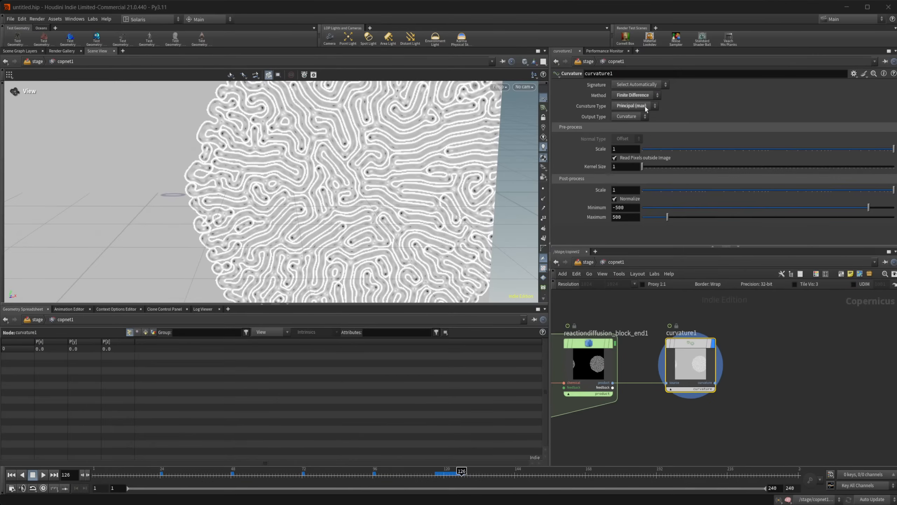
pyautogui.click(644, 106)
pyautogui.click(629, 140)
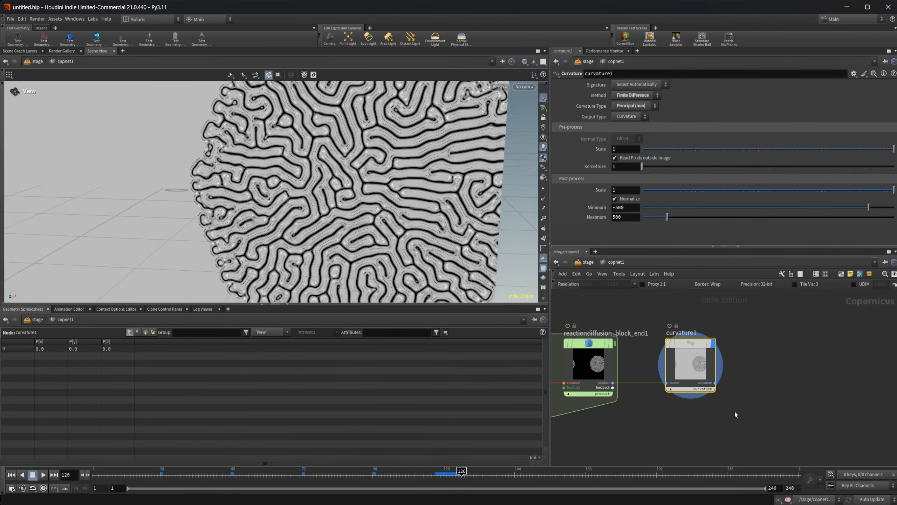
# Add a Tile Pattern node next to curvature1 and display its output.
pyautogui.scroll(-3, 735, 414)
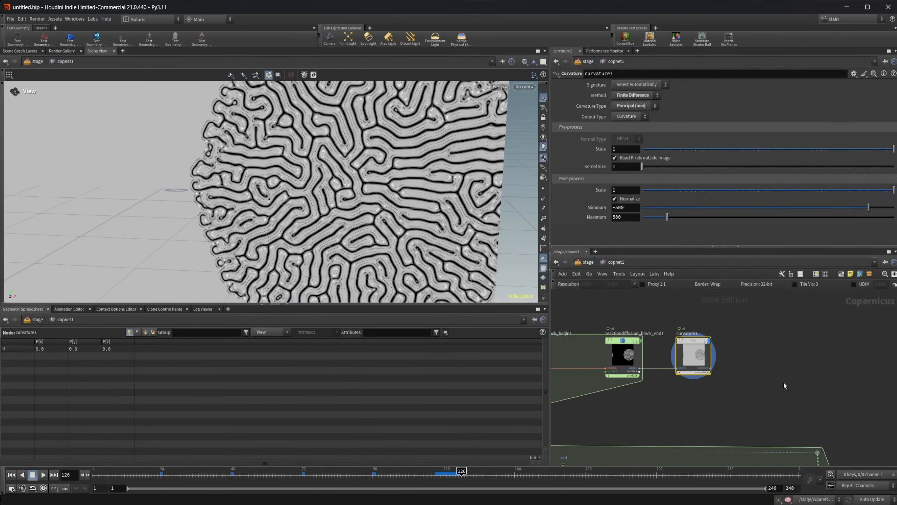
pyautogui.moveTo(784, 382); pyautogui.dragTo(727, 378, button='middle')
pyautogui.press('Tab')
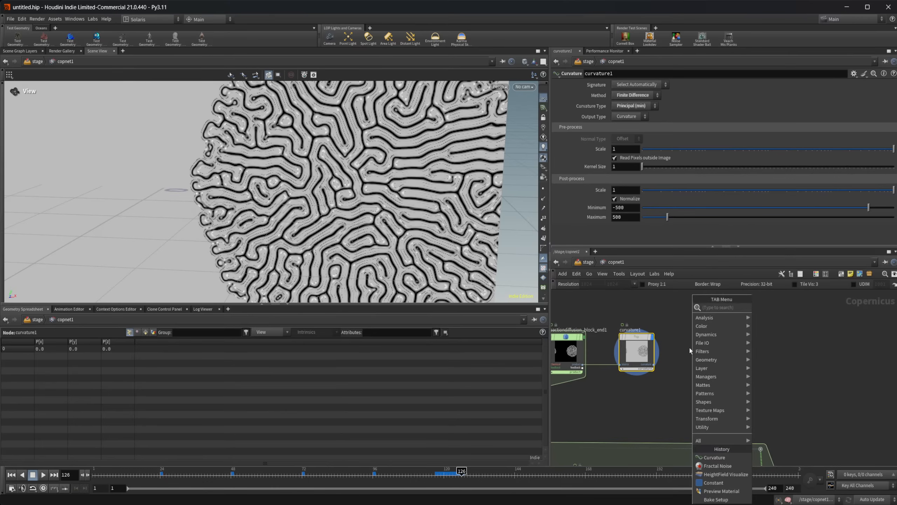
pyautogui.write('inv')
pyautogui.press('Return')
pyautogui.click(690, 348)
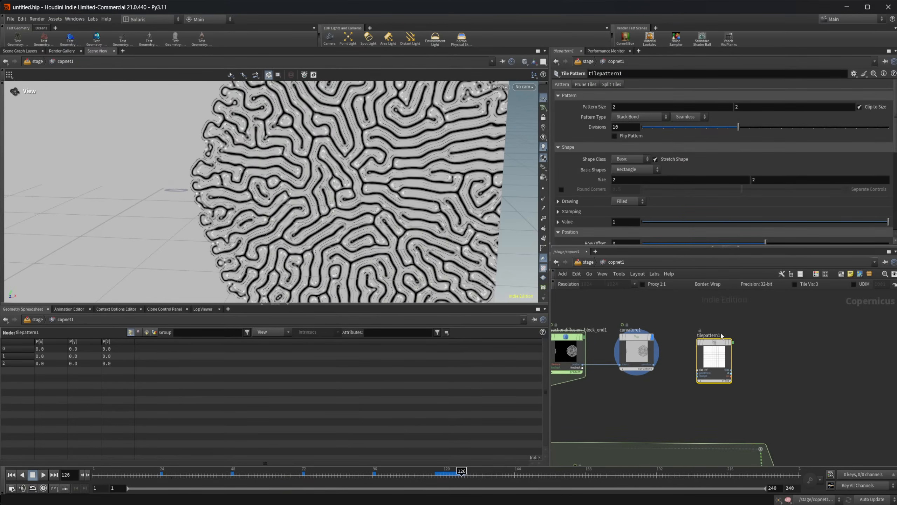
pyautogui.click(730, 342)
# Move curvature1 past the tile pattern node and cut its connection from reactiondiffusion_block_end1.
pyautogui.moveTo(643, 353); pyautogui.dragTo(831, 338)
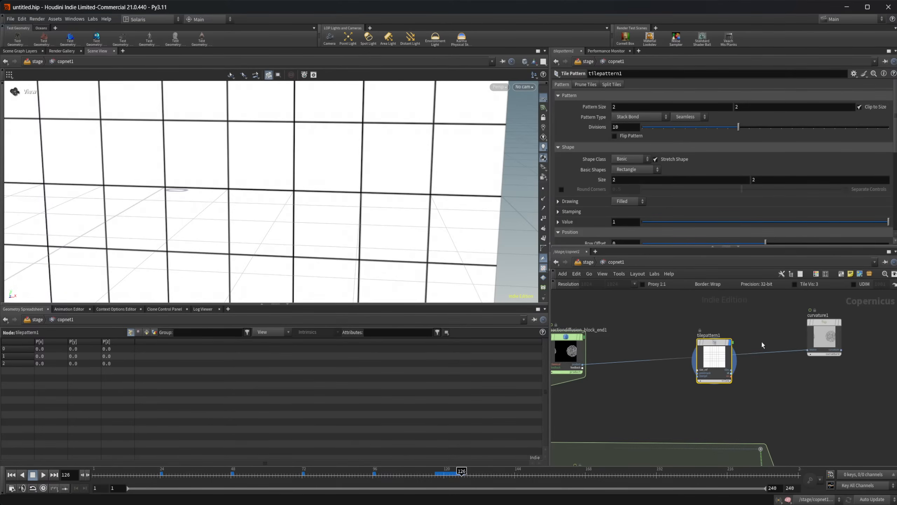
pyautogui.press('y')
pyautogui.moveTo(757, 341); pyautogui.dragTo(748, 363)
# Set tilepattern1's pattern type to Stretcher Bond.
pyautogui.click(649, 117)
pyautogui.click(641, 137)
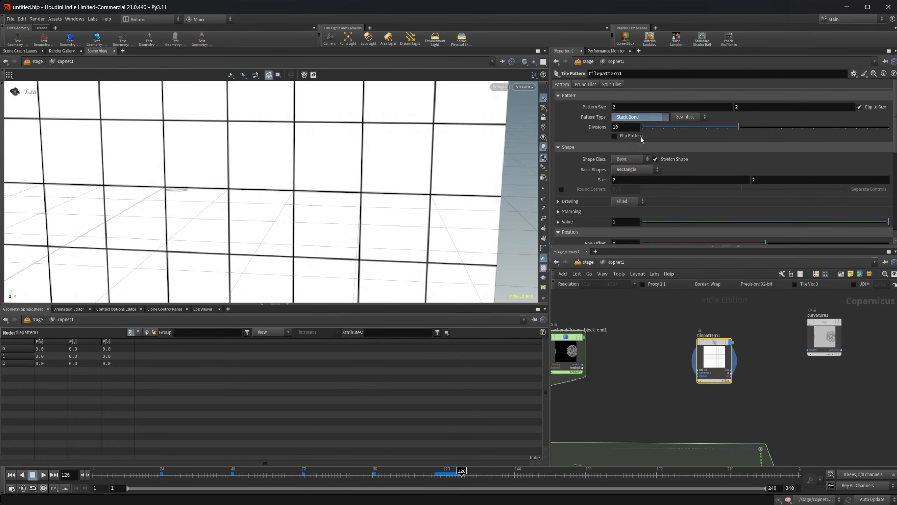
pyautogui.click(641, 117)
pyautogui.click(641, 141)
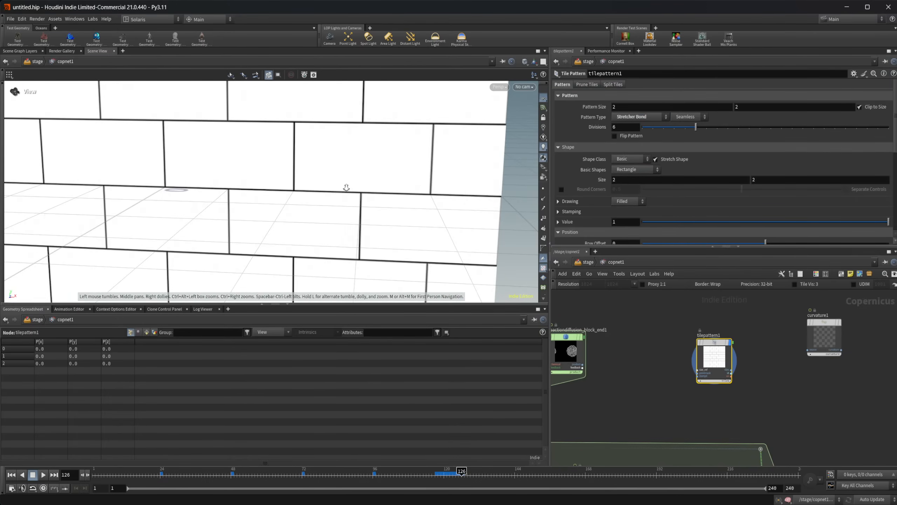
pyautogui.scroll(3, 746, 368)
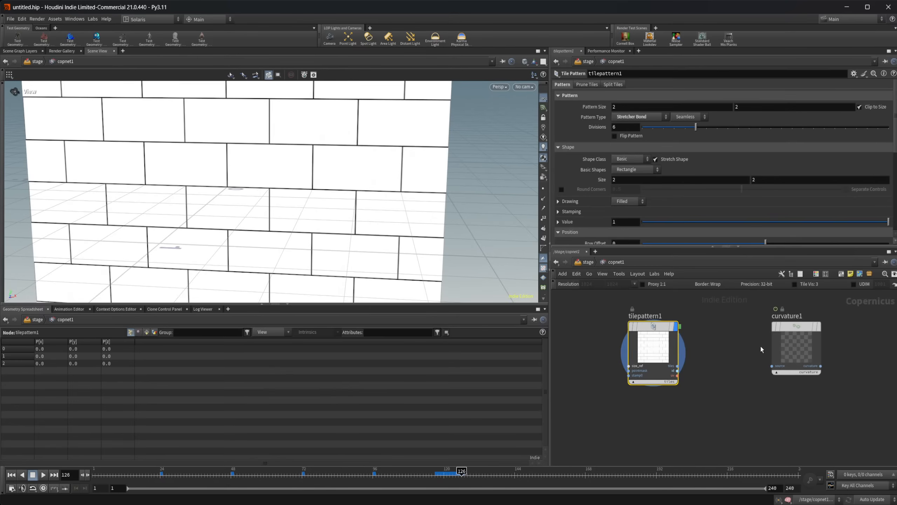
# Add a Distort by Slope setup beside tilepattern1 and connect the tiles output to distort1's source input.
pyautogui.press('Tab')
pyautogui.write('dist')
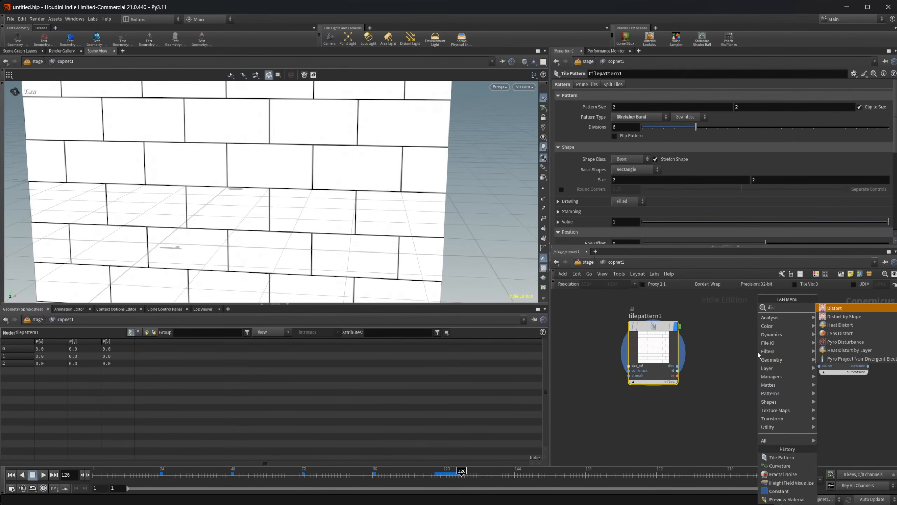
pyautogui.press('Return')
pyautogui.click(758, 352)
pyautogui.scroll(2, 758, 352)
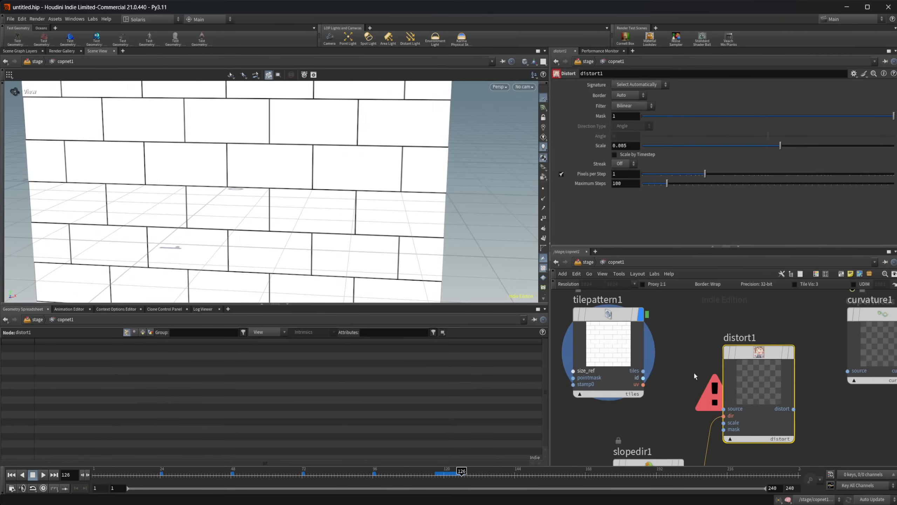
pyautogui.moveTo(643, 371); pyautogui.dragTo(724, 409)
# Add a Fractal Noise node, wire its noise output into slopedir1's height input, and space the two nodes apart.
pyautogui.moveTo(685, 417); pyautogui.dragTo(783, 356, button='middle')
pyautogui.press('Tab')
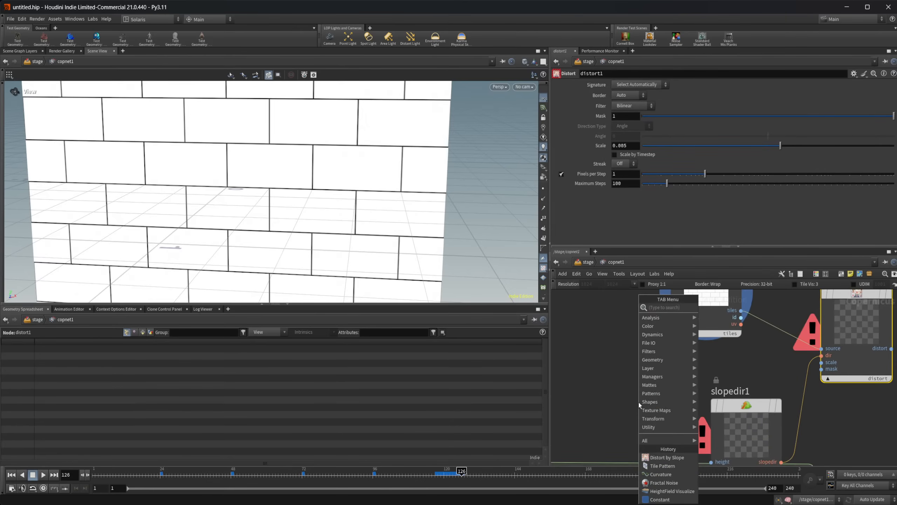
pyautogui.write('fract')
pyautogui.press('Return')
pyautogui.click(638, 403)
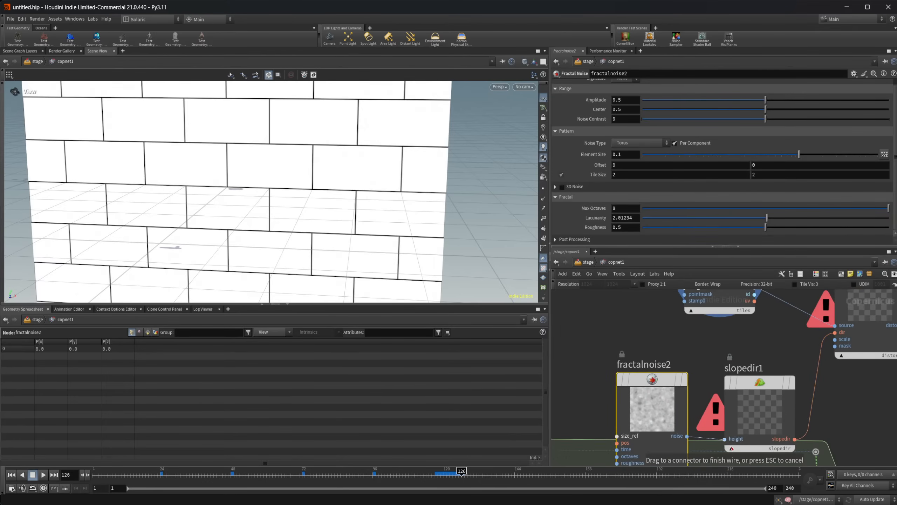
pyautogui.click(725, 439)
pyautogui.moveTo(649, 399); pyautogui.dragTo(596, 354)
pyautogui.moveTo(747, 411); pyautogui.dragTo(721, 376)
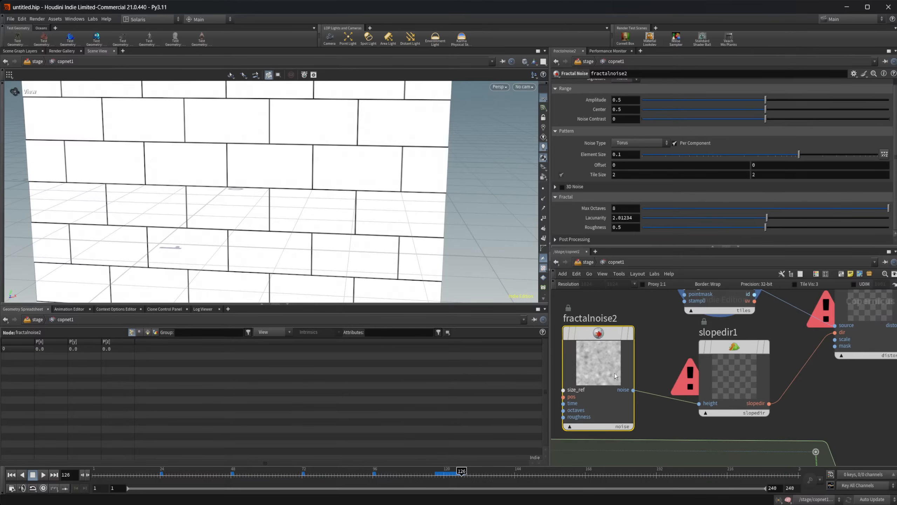
# Display distort1's output in the viewport.
pyautogui.moveTo(811, 367); pyautogui.dragTo(751, 375, button='middle')
pyautogui.click(790, 326)
pyautogui.press('r')
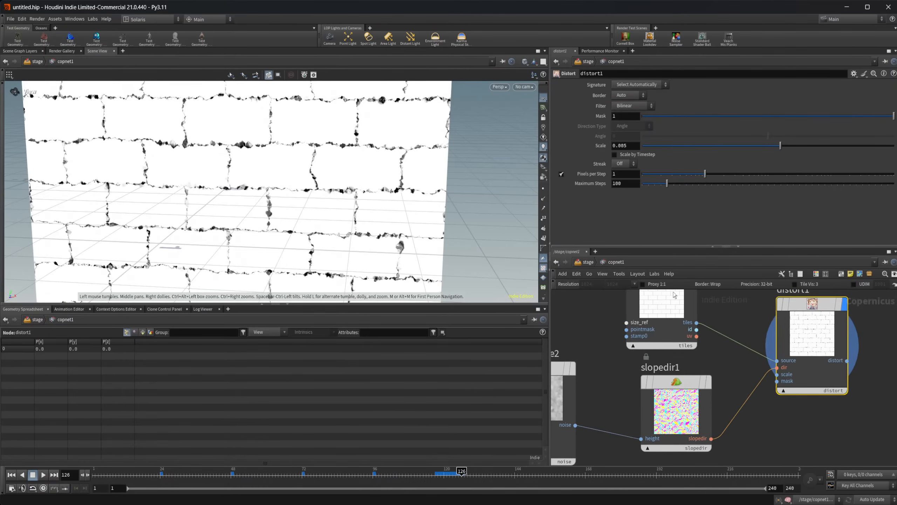
# Set tilepattern1's Uniform Scale to 0.903 to widen the gaps between the bricks.
pyautogui.click(673, 293)
pyautogui.scroll(-3, 703, 166)
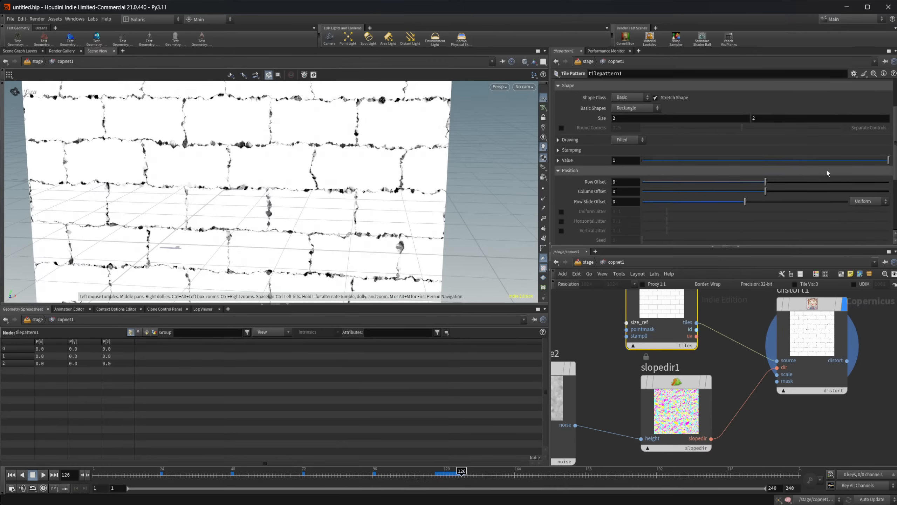
pyautogui.scroll(-5, 693, 182)
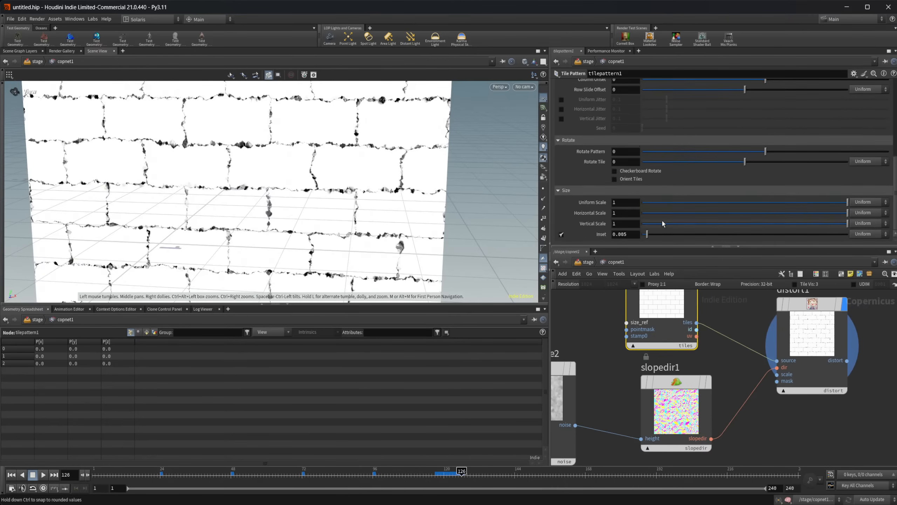
pyautogui.moveTo(778, 205); pyautogui.dragTo(828, 211)
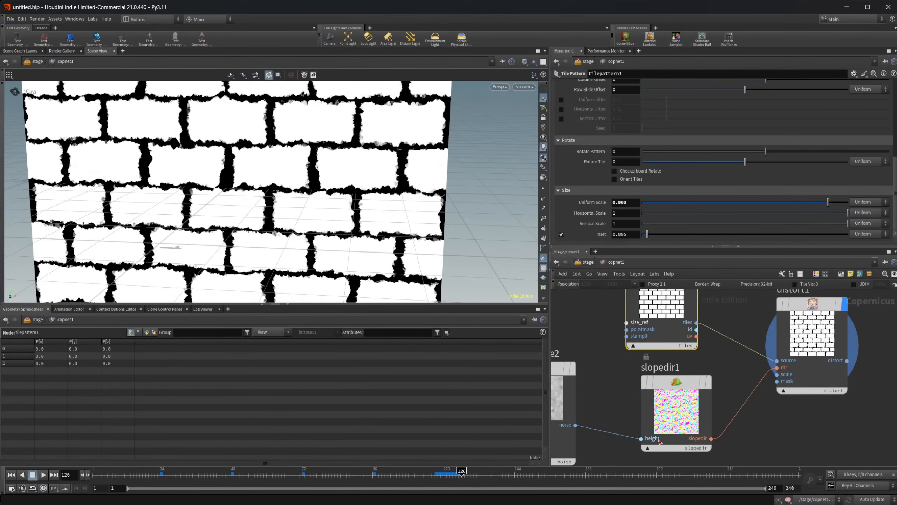
# Raise fractalnoise2's Element Size to about 0.855.
pyautogui.moveTo(628, 409); pyautogui.dragTo(706, 403, button='middle')
pyautogui.click(643, 399)
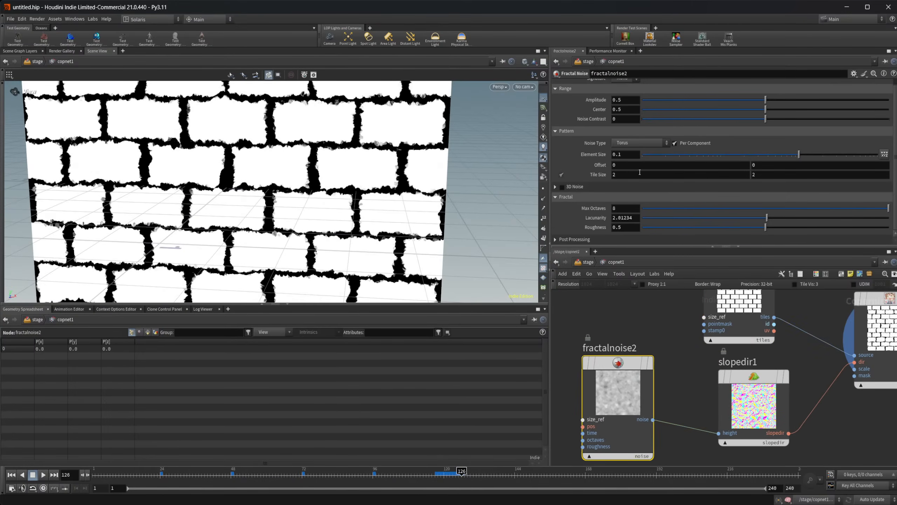
pyautogui.moveTo(799, 155); pyautogui.dragTo(873, 155)
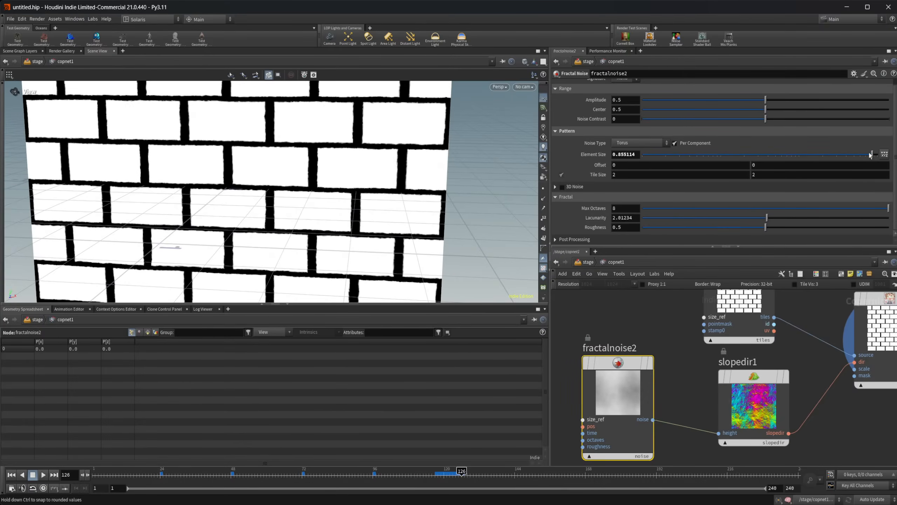
# Set distort1's Scale to 0.0236 for stronger distortion of the brick edges.
pyautogui.moveTo(821, 345); pyautogui.dragTo(654, 377, button='middle')
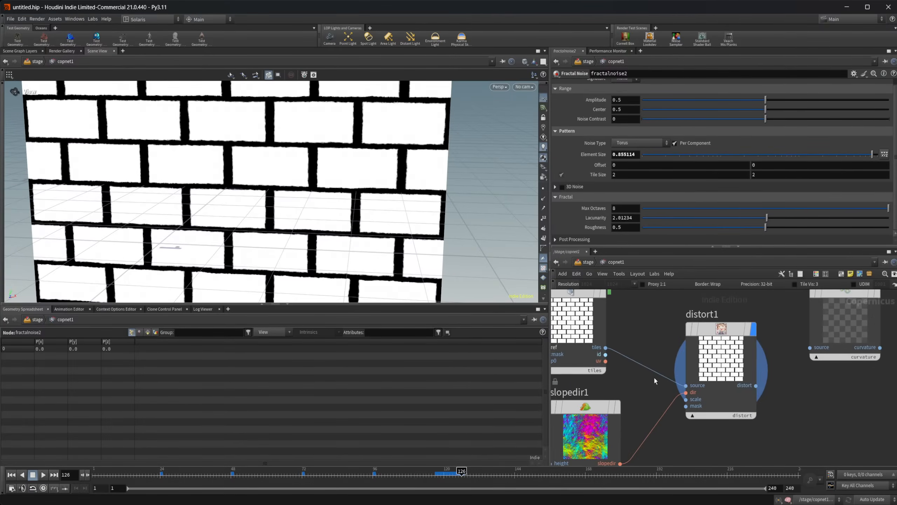
pyautogui.scroll(-2, 769, 371)
pyautogui.moveTo(767, 367); pyautogui.dragTo(735, 383, button='middle')
pyautogui.click(707, 366)
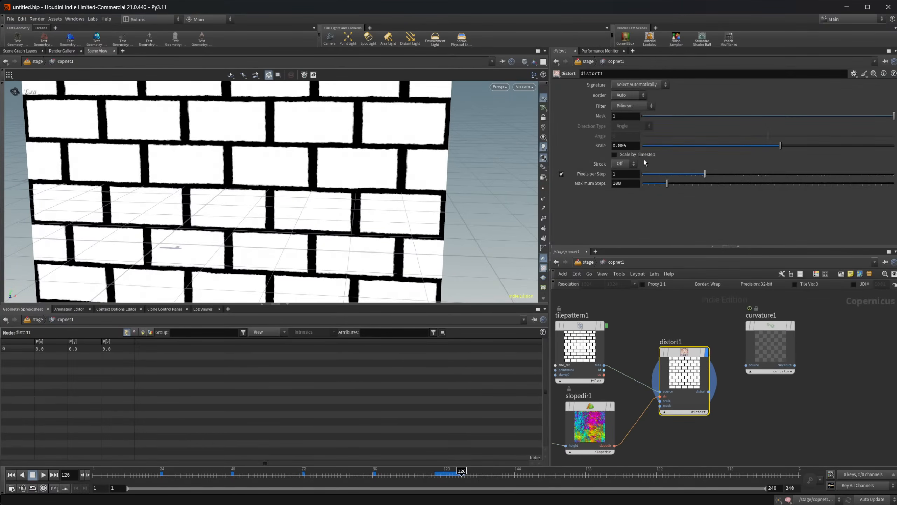
pyautogui.moveTo(642, 393); pyautogui.dragTo(709, 390, button='middle')
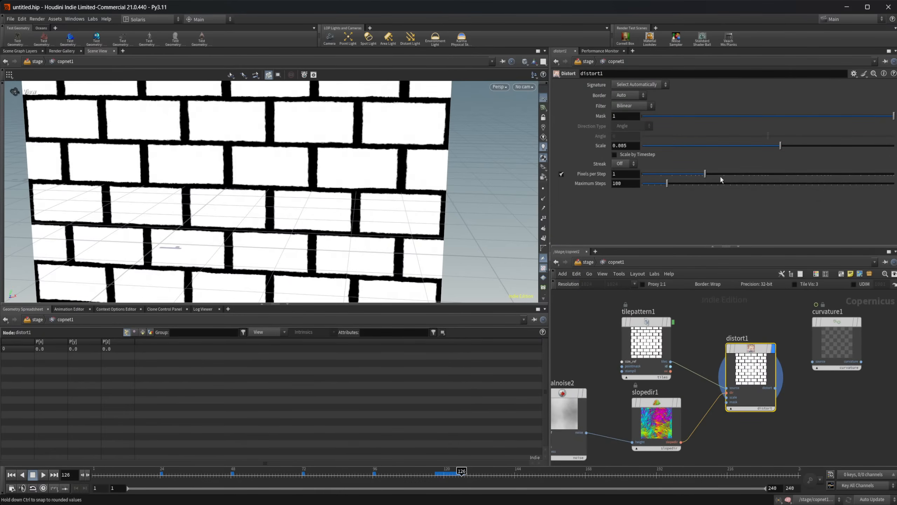
pyautogui.moveTo(794, 146); pyautogui.dragTo(827, 151)
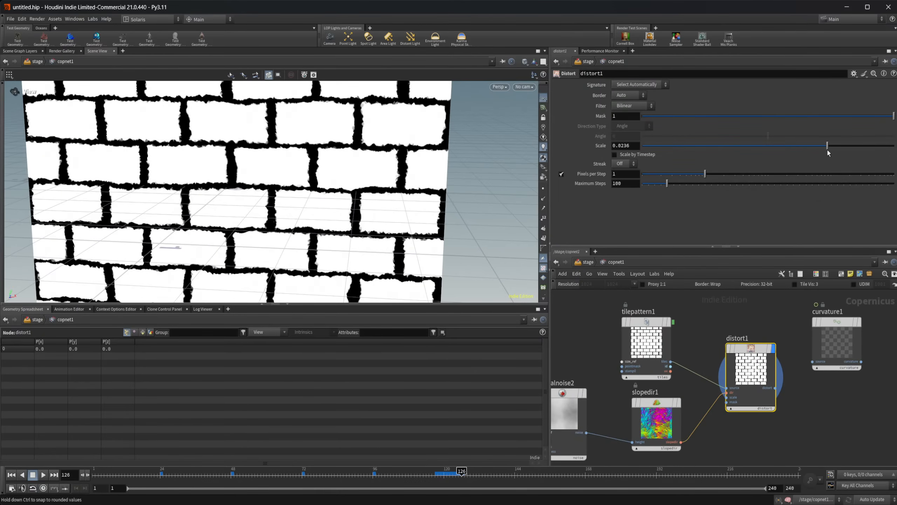
# Connect distort1's output to curvature1's source and display curvature1.
pyautogui.scroll(2, 738, 383)
pyautogui.moveTo(712, 388); pyautogui.dragTo(766, 349)
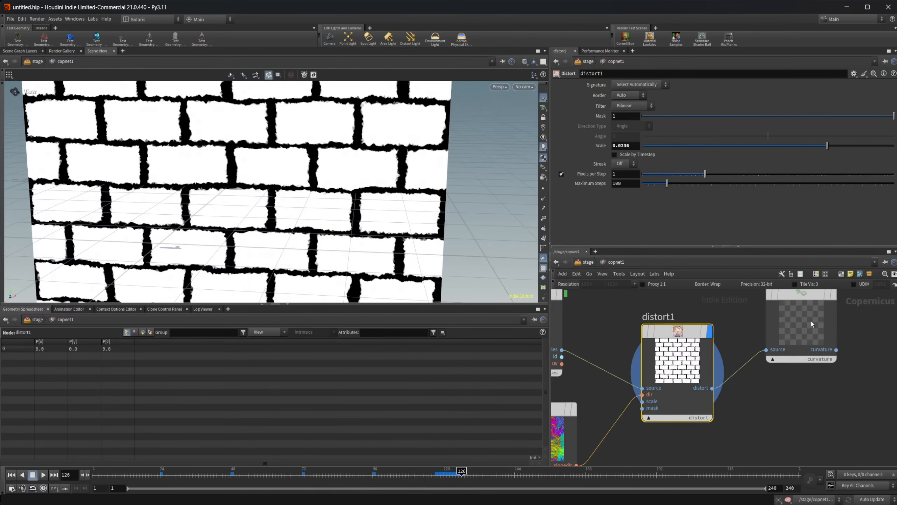
pyautogui.click(811, 322)
pyautogui.moveTo(786, 404); pyautogui.dragTo(738, 436, button='middle')
# Try the Angle Deficit method on curvature1 and lower its pre-process Scale to about 0.0055.
pyautogui.click(636, 95)
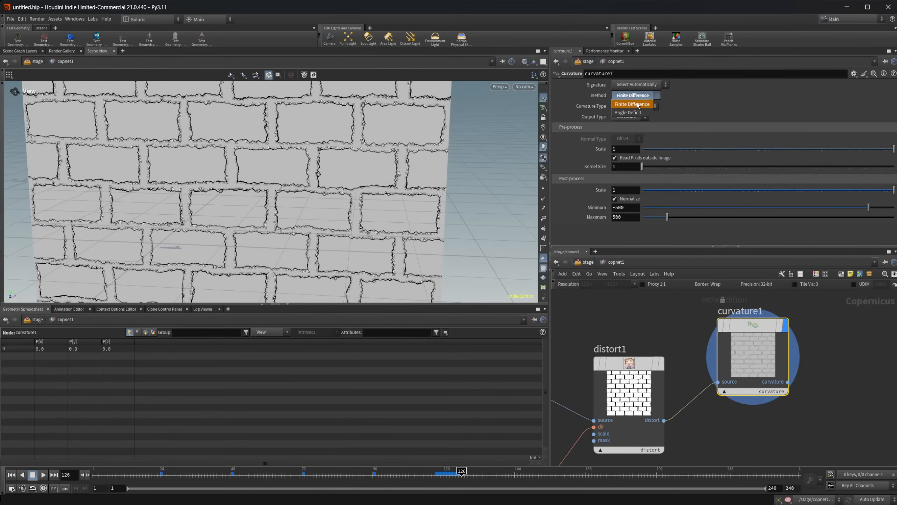
pyautogui.click(634, 113)
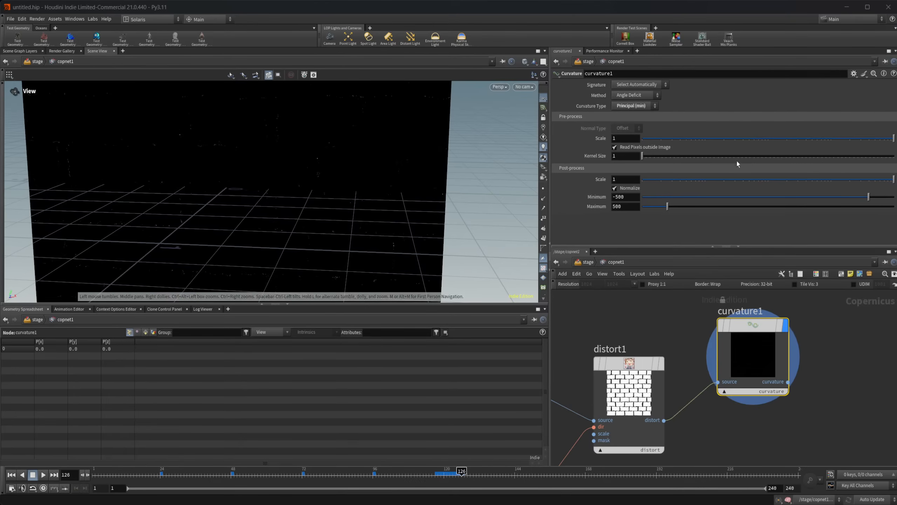
pyautogui.moveTo(778, 139); pyautogui.dragTo(751, 149)
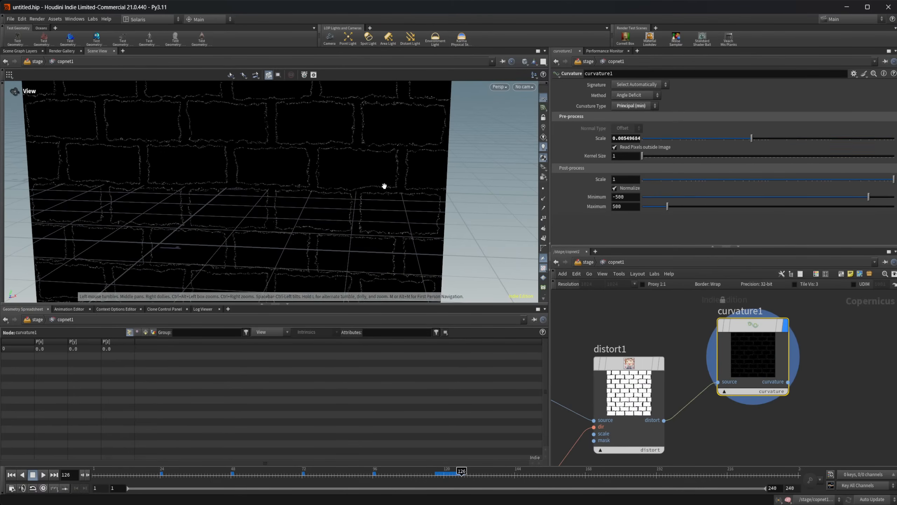
# Return curvature1 to the Finite Difference method, compare the Gaussian and Mean curvature types, and settle on Principal (max).
pyautogui.scroll(5, 384, 186)
pyautogui.click(637, 95)
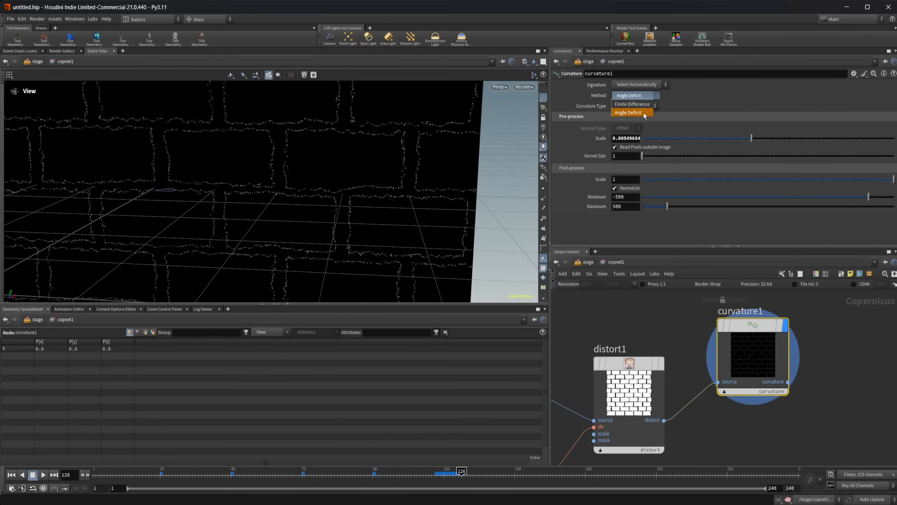
pyautogui.click(636, 104)
pyautogui.click(639, 106)
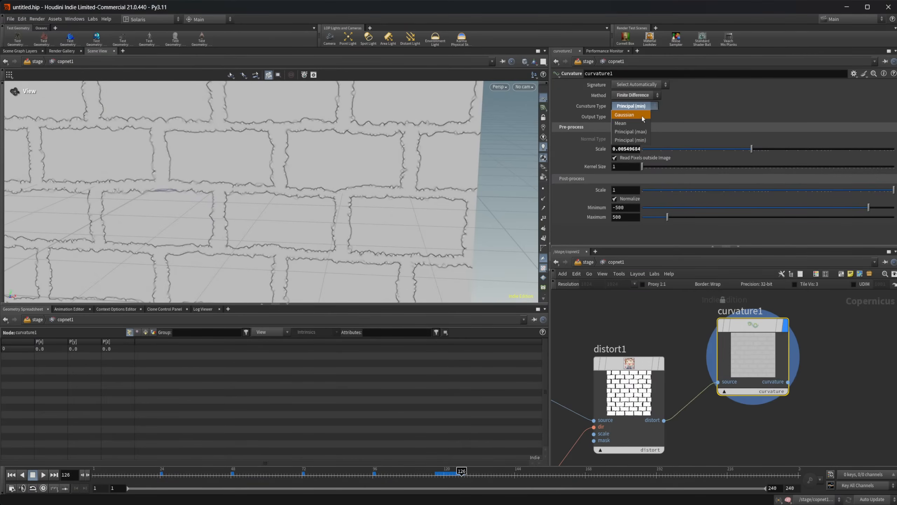
pyautogui.click(642, 116)
pyautogui.click(629, 111)
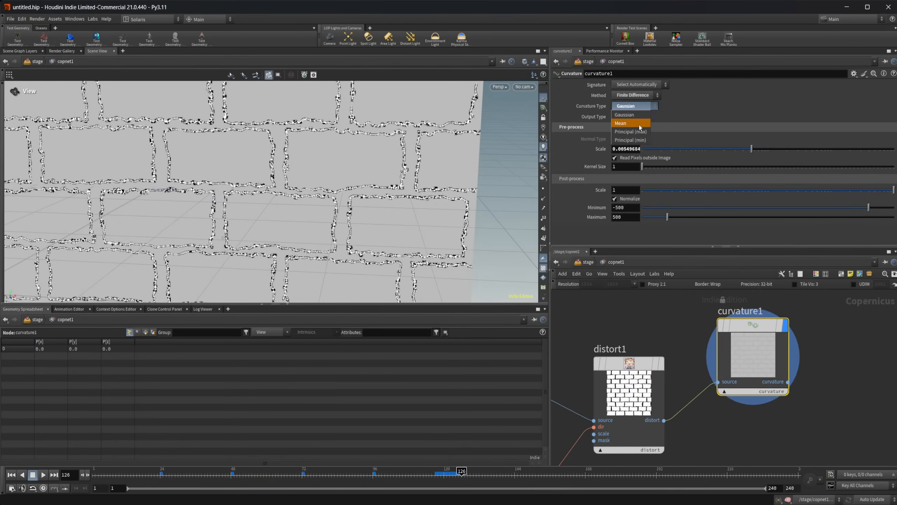
pyautogui.click(639, 124)
pyautogui.click(647, 109)
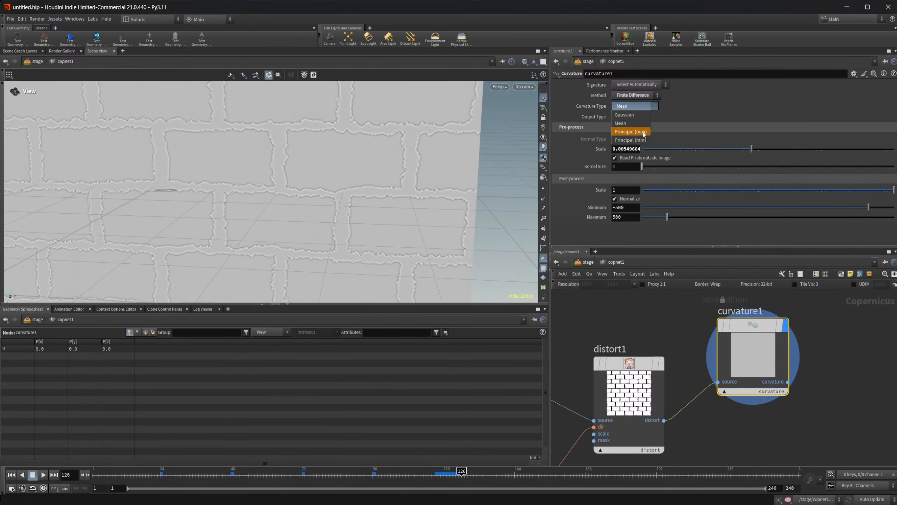
pyautogui.click(641, 125)
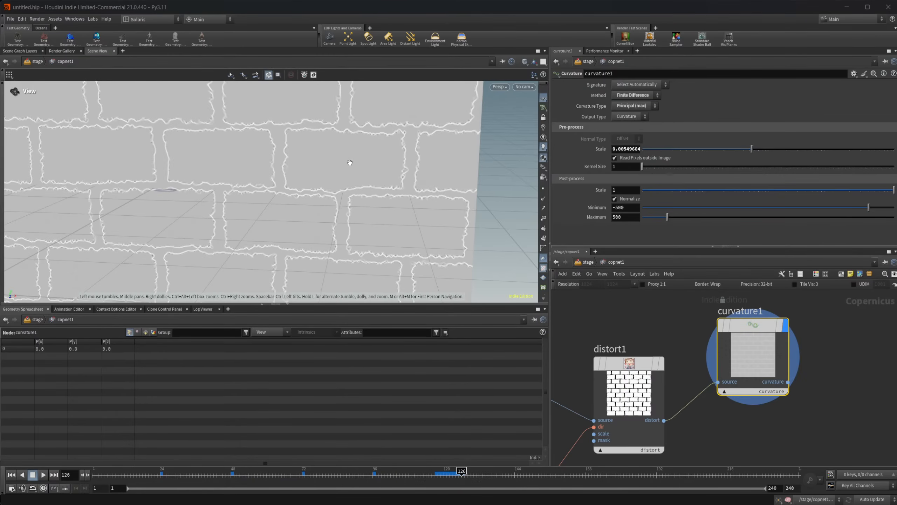
pyautogui.moveTo(347, 162); pyautogui.dragTo(329, 177)
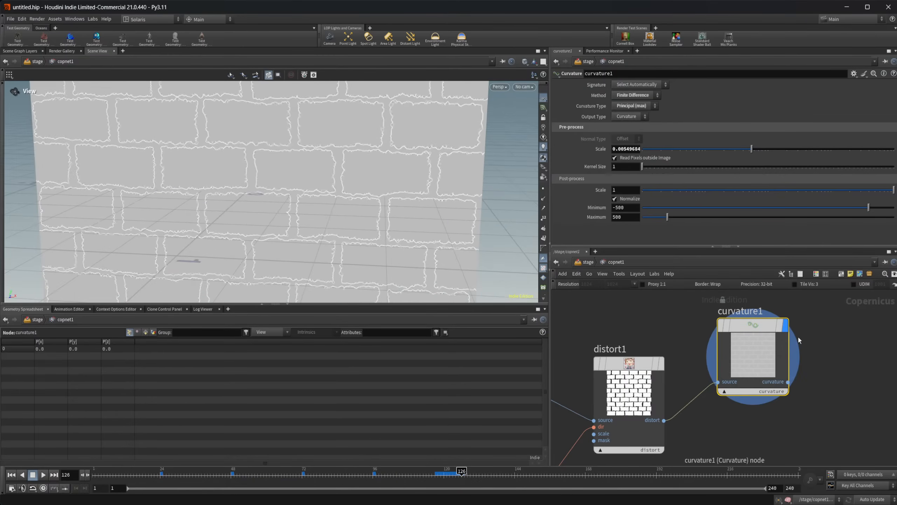
# Add a Remap node after curvature1, feed it the curvature output, and display it.
pyautogui.moveTo(798, 335); pyautogui.dragTo(777, 334, button='middle')
pyautogui.press('Tab')
pyautogui.write('r')
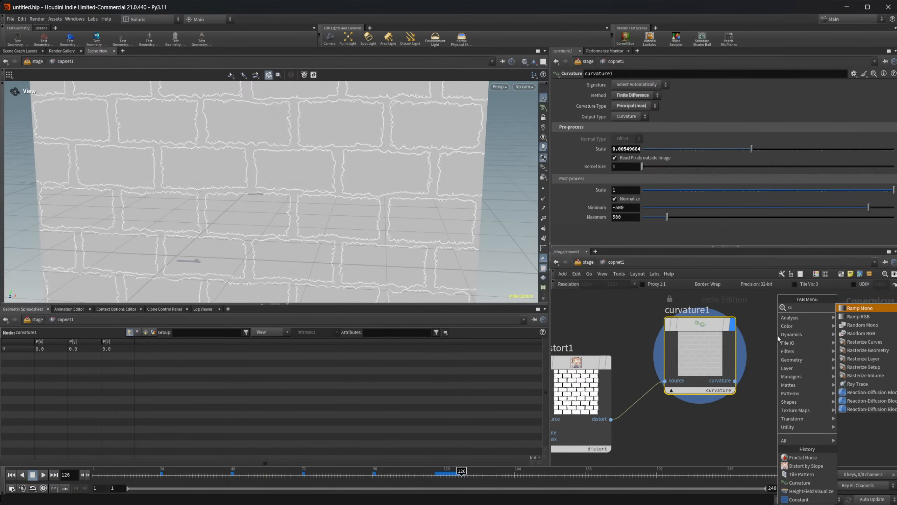
pyautogui.press('Return')
pyautogui.click(778, 336)
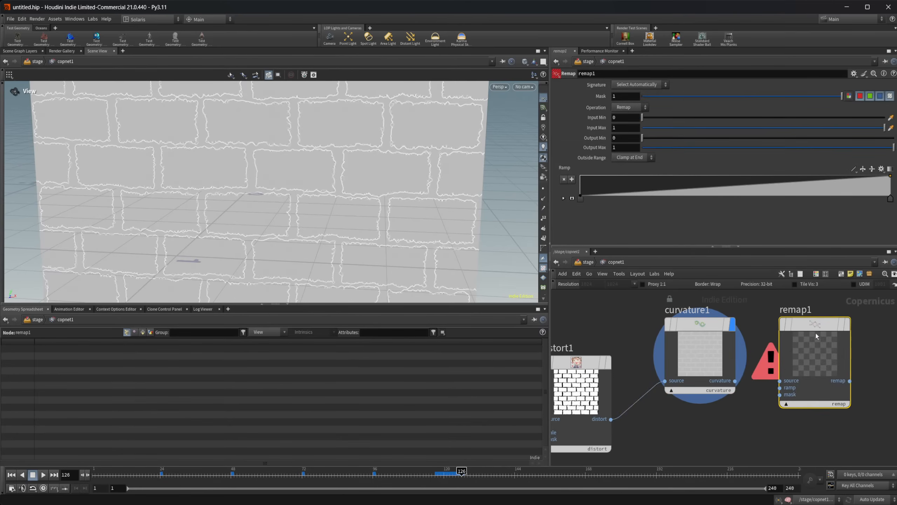
pyautogui.moveTo(799, 369); pyautogui.dragTo(800, 373)
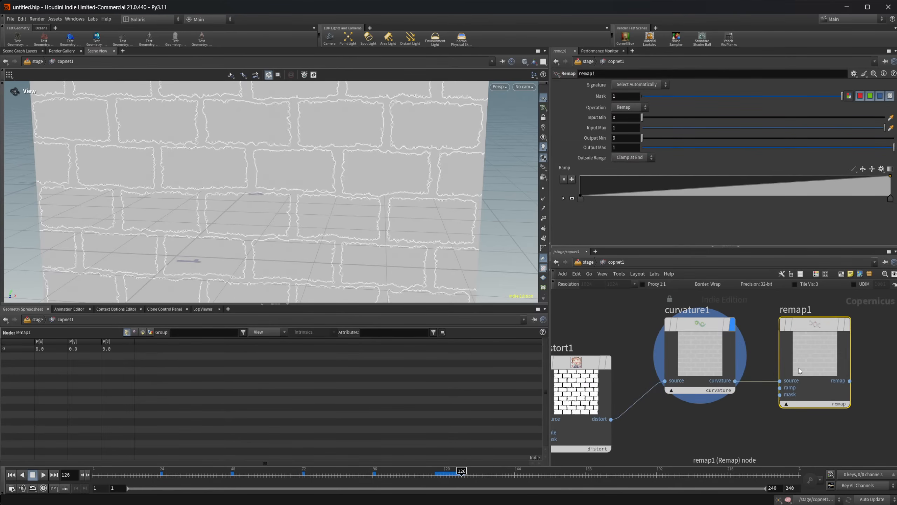
pyautogui.click(847, 324)
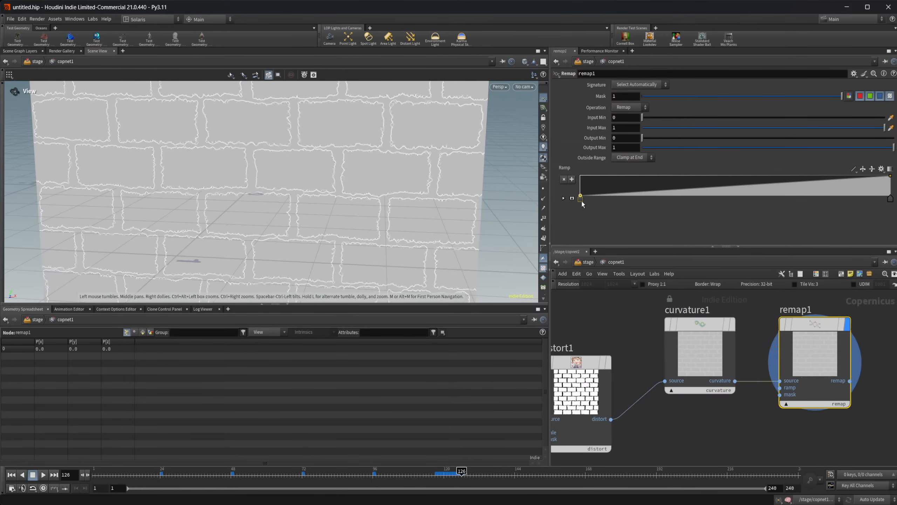
# Move the start point of remap1's ramp to slightly past the middle and inspect the brick outlines up close.
pyautogui.moveTo(582, 201); pyautogui.dragTo(768, 213)
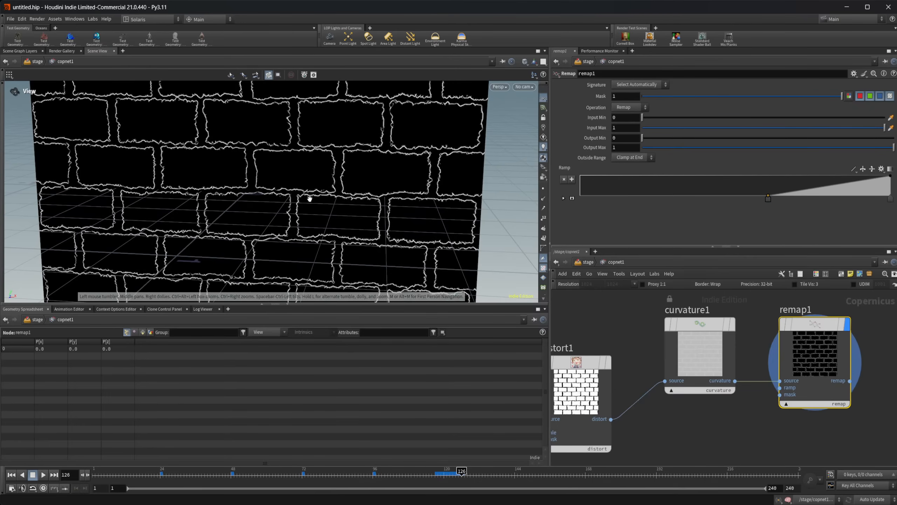
pyautogui.moveTo(308, 198); pyautogui.dragTo(258, 124)
pyautogui.moveTo(276, 169); pyautogui.dragTo(362, 146)
pyautogui.scroll(5, 370, 157)
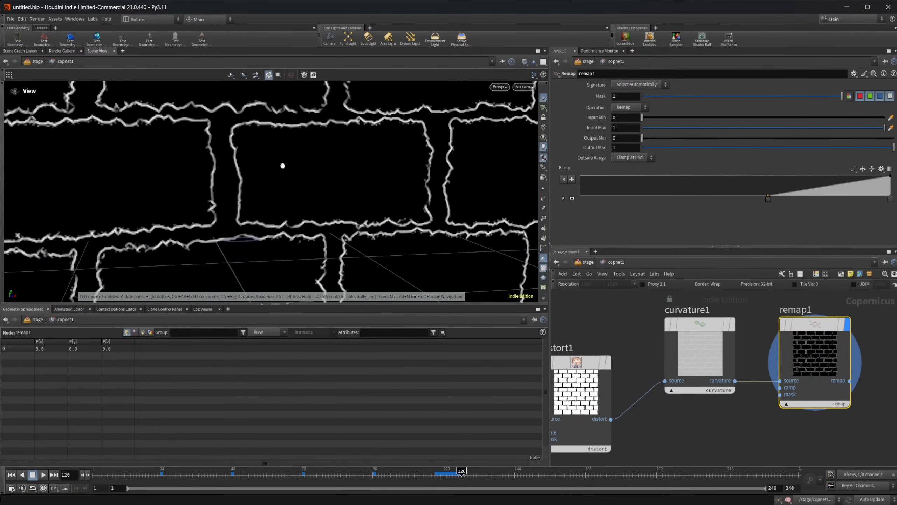
pyautogui.moveTo(809, 440); pyautogui.dragTo(717, 393, button='middle')
pyautogui.press('Tab')
pyautogui.write('edg')
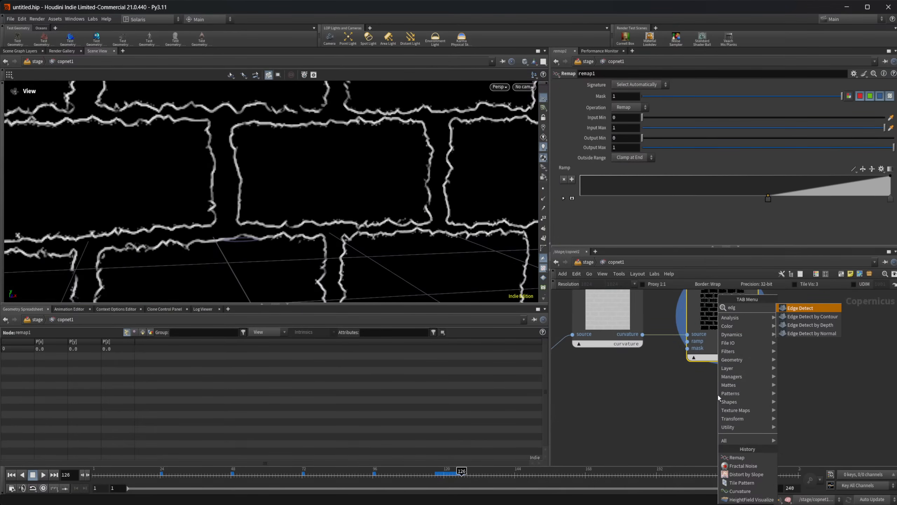
pyautogui.click(636, 392)
pyautogui.moveTo(664, 417); pyautogui.dragTo(605, 477, button='middle')
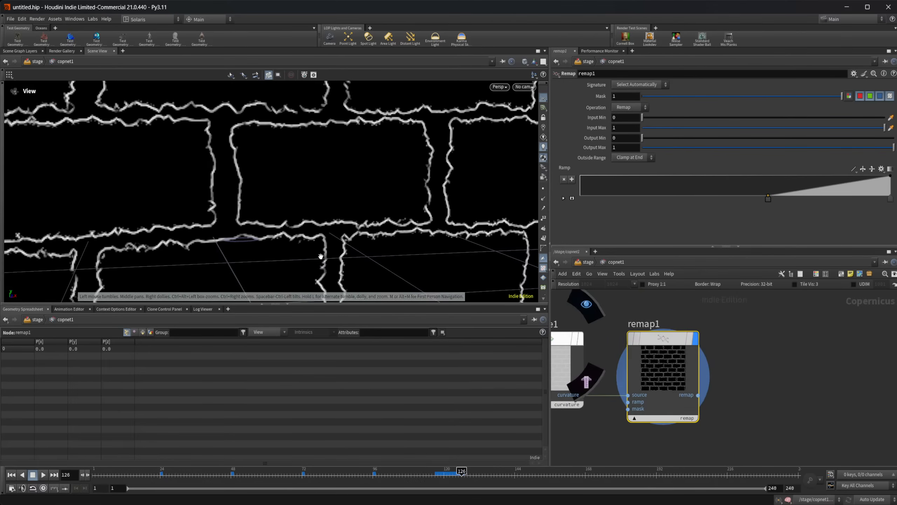
pyautogui.moveTo(388, 222); pyautogui.dragTo(301, 220, button='right')
# Add an Edge Detect node below remap1, feed it curvature1's output, and display it.
pyautogui.press('Tab')
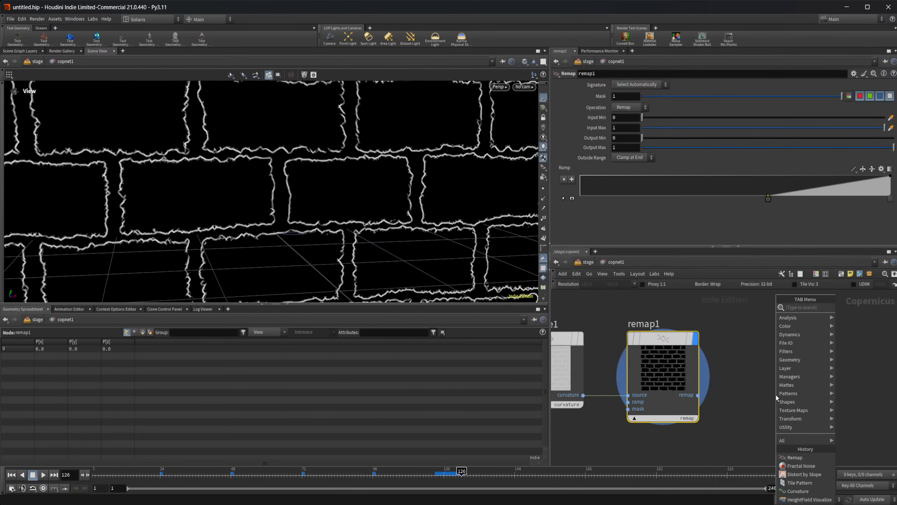
pyautogui.write('edge')
pyautogui.press('Return')
pyautogui.moveTo(688, 438); pyautogui.dragTo(705, 392, button='middle')
pyautogui.click(608, 402)
pyautogui.moveTo(609, 391); pyautogui.dragTo(624, 354, button='middle')
pyautogui.moveTo(615, 307); pyautogui.dragTo(647, 432)
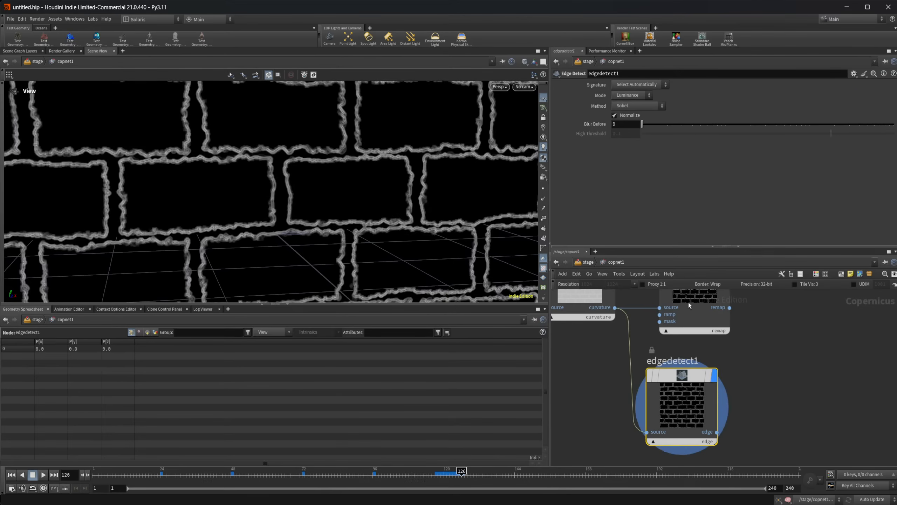
# Compare remap1 with edgedetect1 up close, try edgedetect1's Blur Before, and check its Mode options.
pyautogui.click(689, 304)
pyautogui.click(678, 388)
pyautogui.moveTo(381, 243); pyautogui.dragTo(444, 212, button='right')
pyautogui.moveTo(651, 124)
pyautogui.mouseDown()
pyautogui.moveTo(740, 123)
pyautogui.moveTo(642, 124)
pyautogui.mouseUp()
pyautogui.click(631, 96)
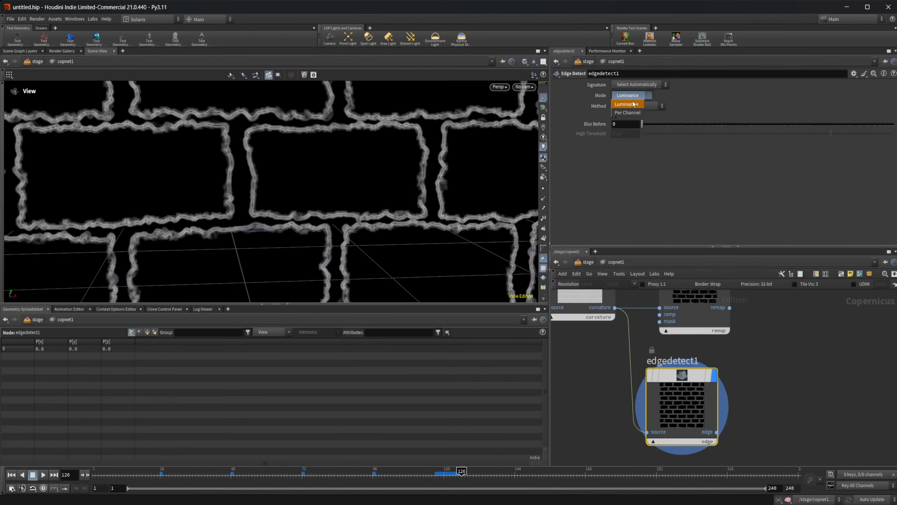
pyautogui.click(674, 95)
# Try the Prewitt, Laplacian, Simple and Thresholded Sobel methods on edgedetect1.
pyautogui.click(657, 107)
pyautogui.click(646, 121)
pyautogui.click(648, 107)
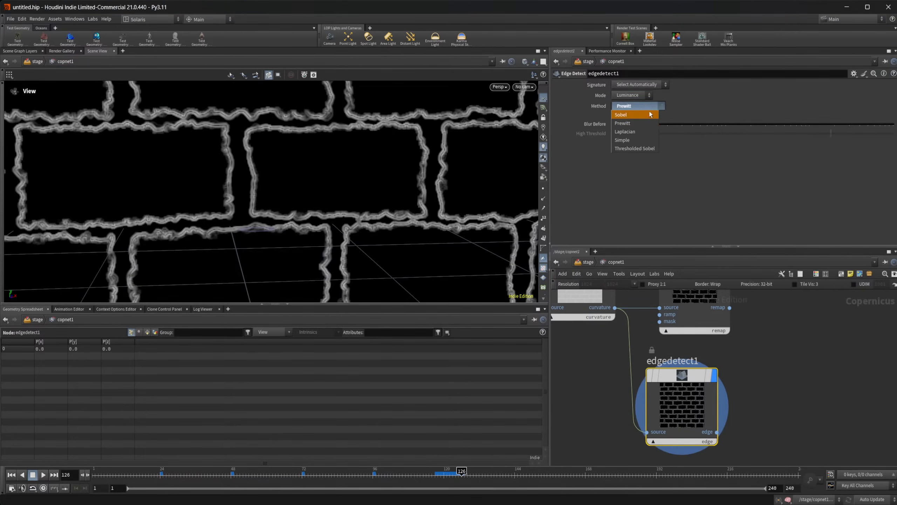
pyautogui.click(645, 130)
pyautogui.click(653, 110)
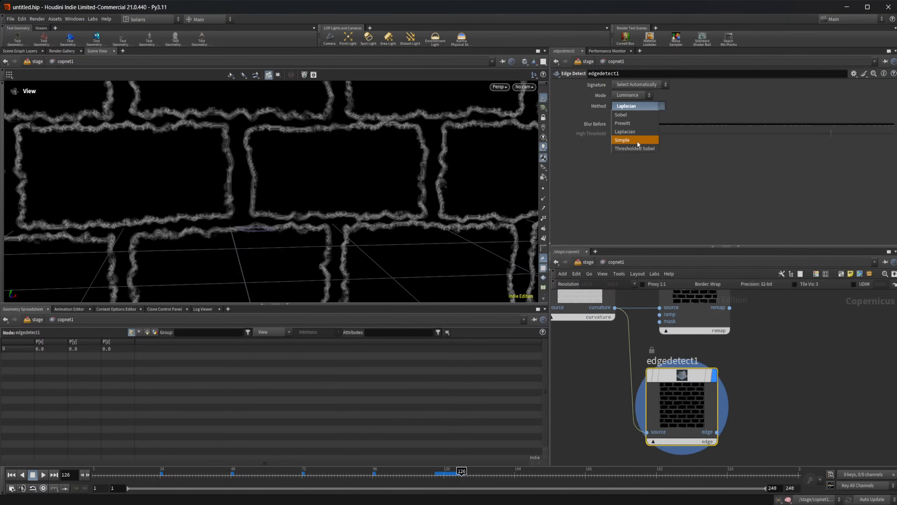
pyautogui.click(637, 143)
pyautogui.click(654, 107)
pyautogui.click(636, 149)
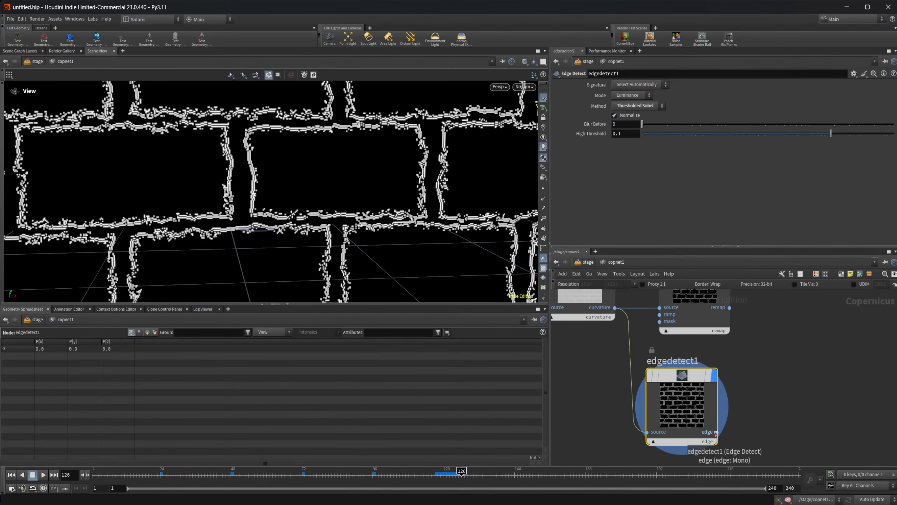
# Delete edgedetect1 and display remap1 again.
pyautogui.press('Delete')
pyautogui.moveTo(717, 292); pyautogui.dragTo(701, 316, button='middle')
pyautogui.click(701, 316)
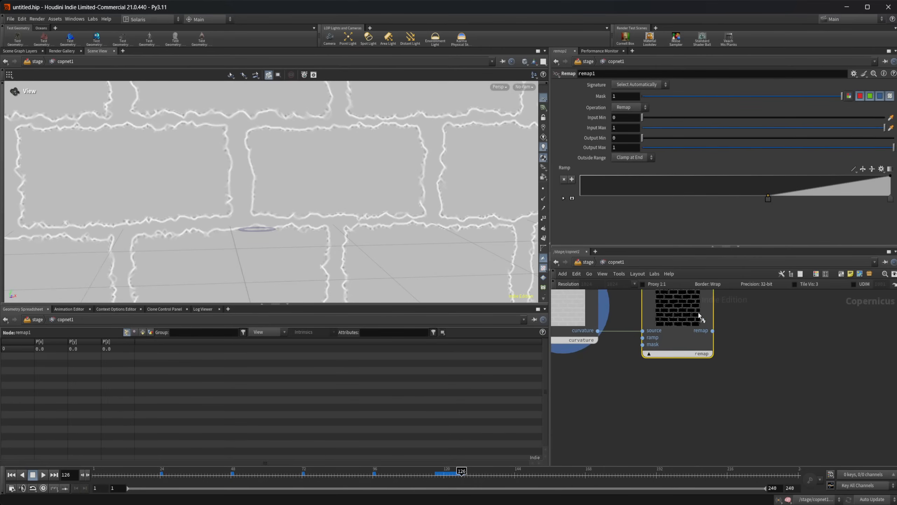
pyautogui.press('r')
pyautogui.moveTo(391, 221); pyautogui.dragTo(320, 171)
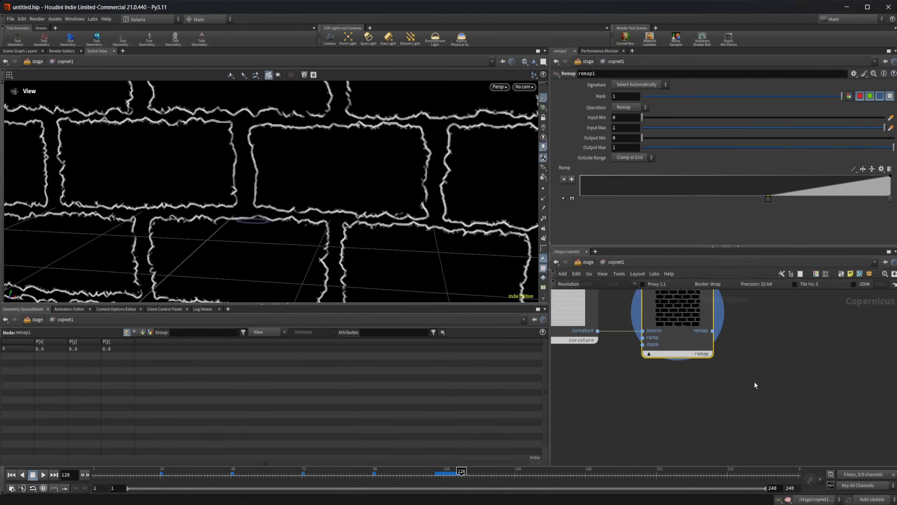
# Find the unconnected fractalnoise1 node in an empty area of the network and delete it.
pyautogui.scroll(-10, 755, 382)
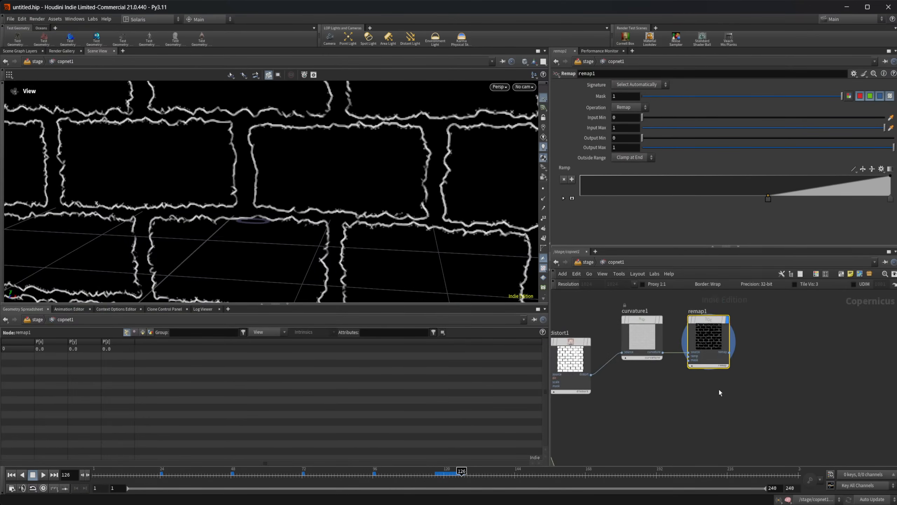
pyautogui.moveTo(728, 381); pyautogui.dragTo(739, 294, button='middle')
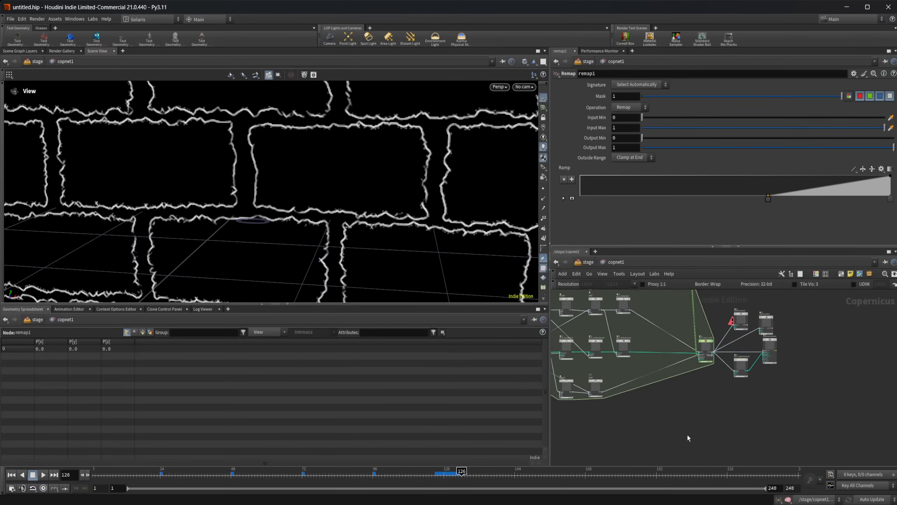
pyautogui.scroll(-3, 687, 435)
pyautogui.moveTo(687, 435); pyautogui.dragTo(780, 290, button='middle')
pyautogui.scroll(3, 710, 383)
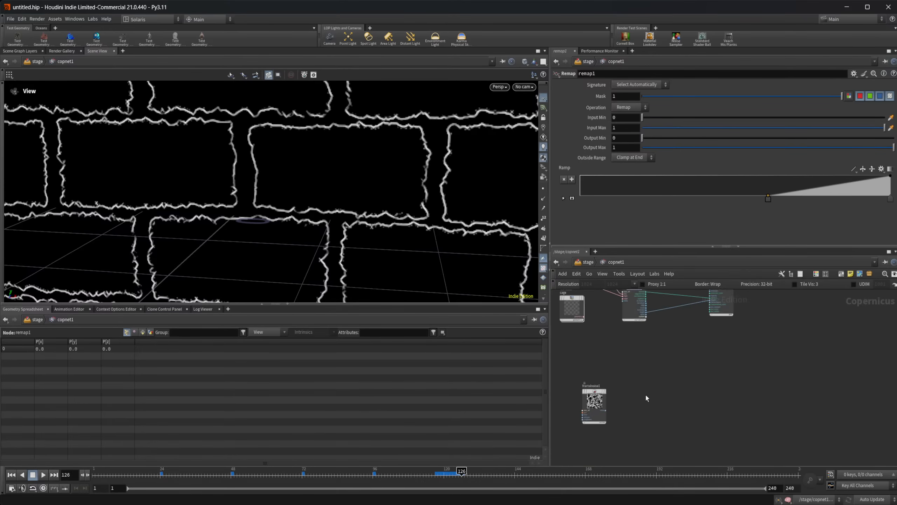
pyautogui.scroll(5, 645, 393)
pyautogui.click(671, 385)
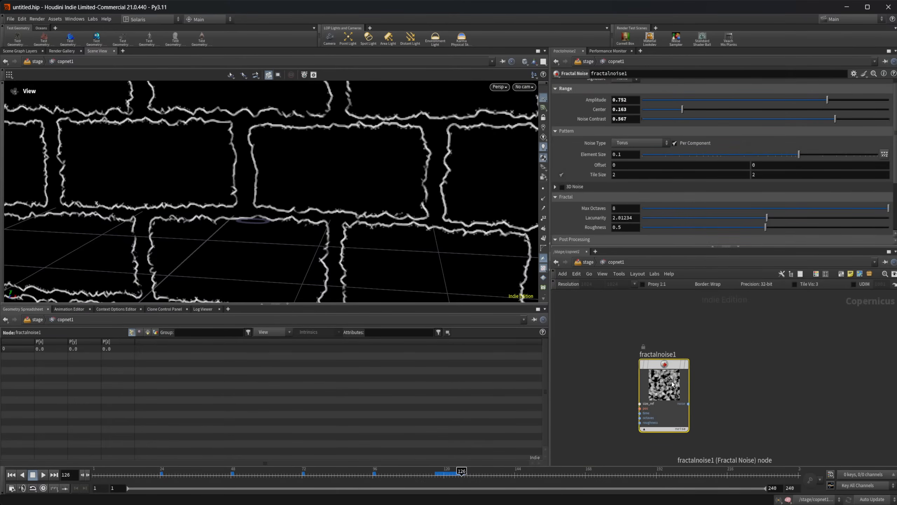
pyautogui.press('Delete')
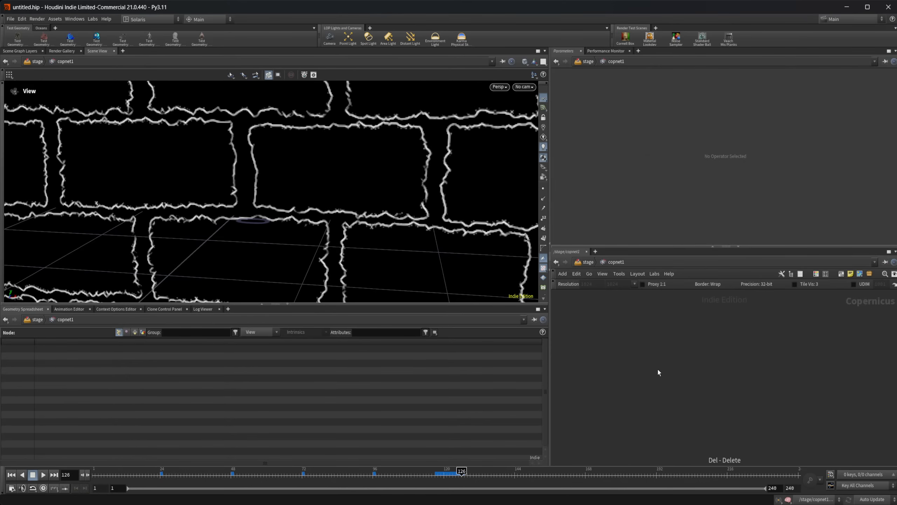
# Add a HeightField Visualize node in the empty network area and return to the copnet1 level.
pyautogui.press('Tab')
pyautogui.write('h')
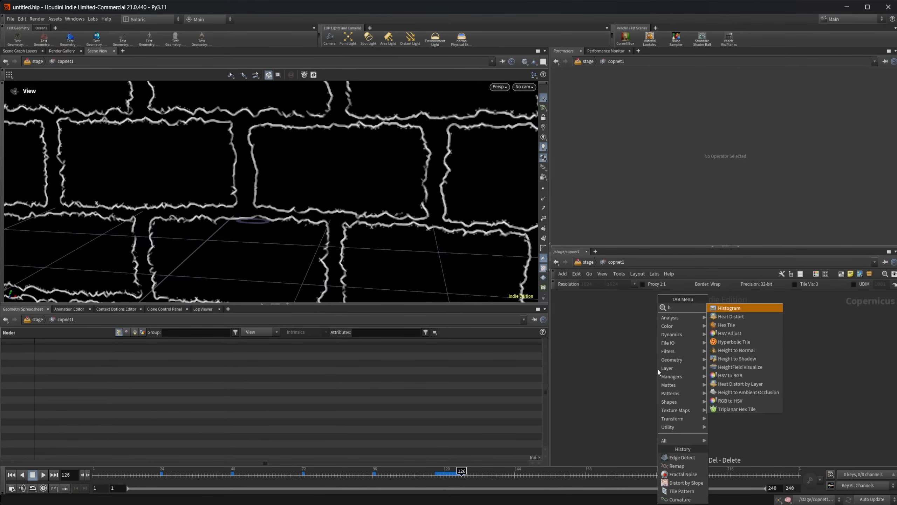
pyautogui.press('BackSpace')
pyautogui.write('hf')
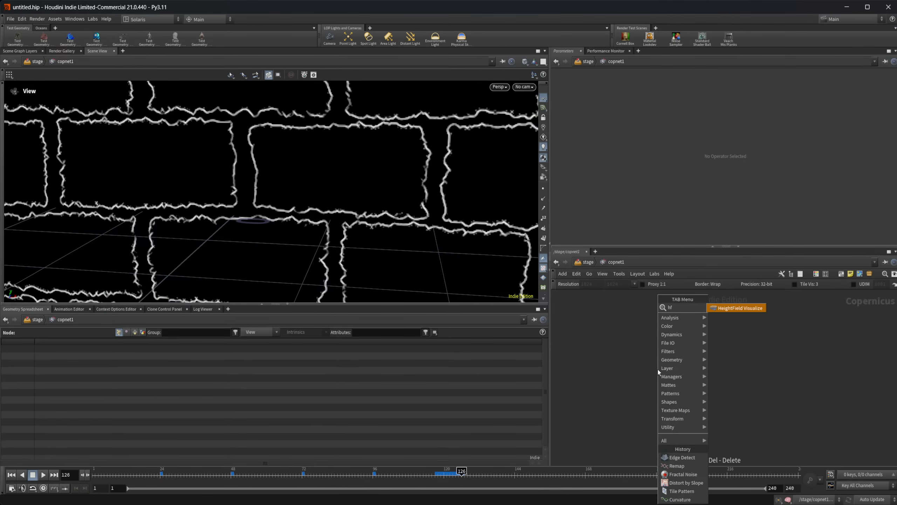
pyautogui.press('BackSpace')
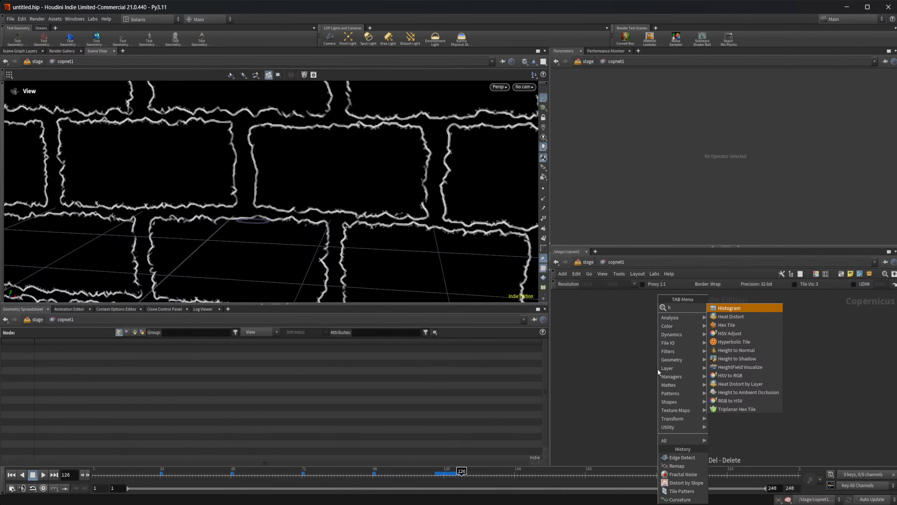
pyautogui.write('ei')
pyautogui.press('Down')
pyautogui.press('Down')
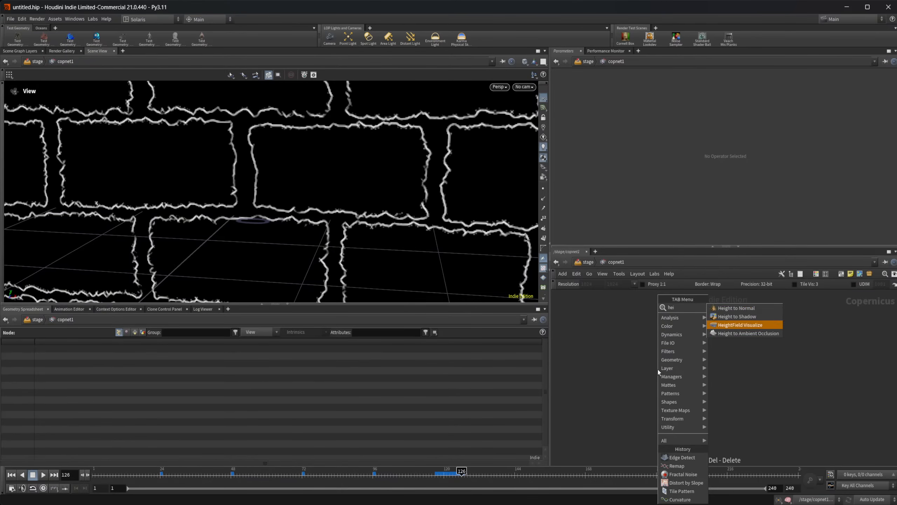
pyautogui.press('Return')
pyautogui.press('Return')
pyautogui.press('Return')
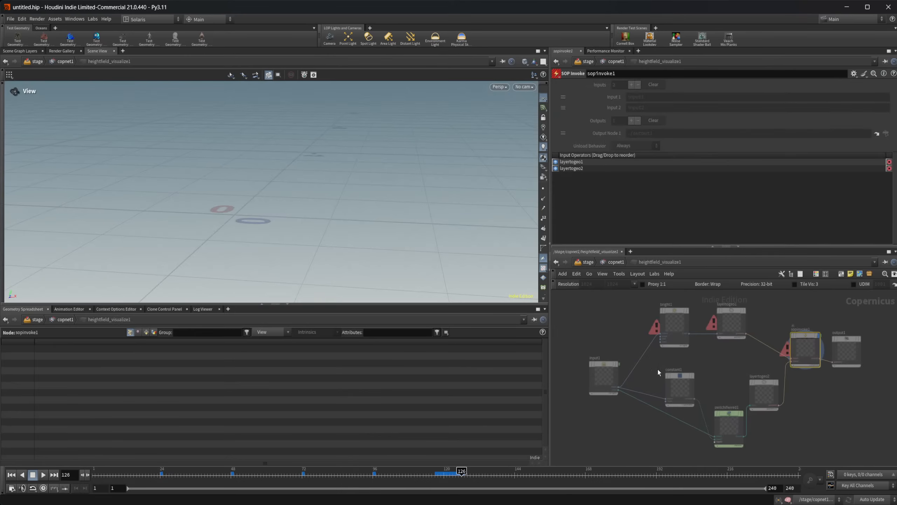
pyautogui.click(616, 262)
pyautogui.scroll(4, 650, 395)
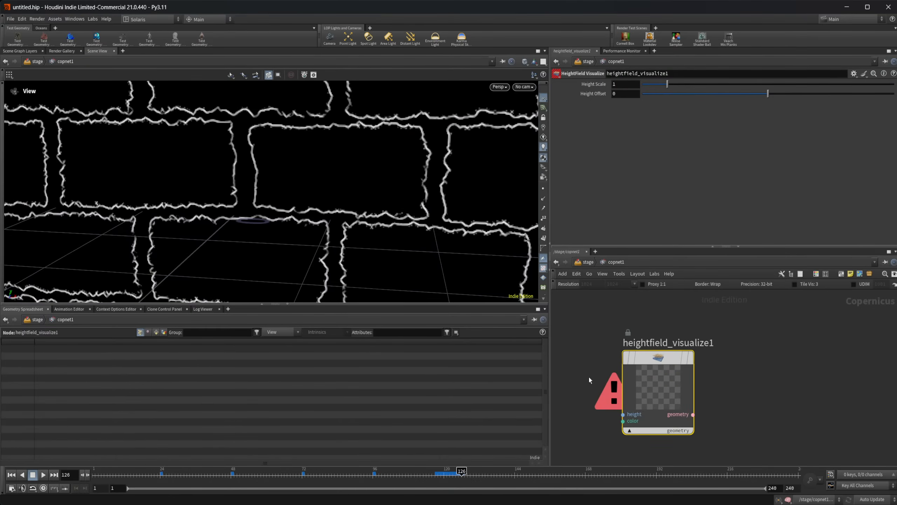
pyautogui.moveTo(581, 370); pyautogui.dragTo(665, 364, button='middle')
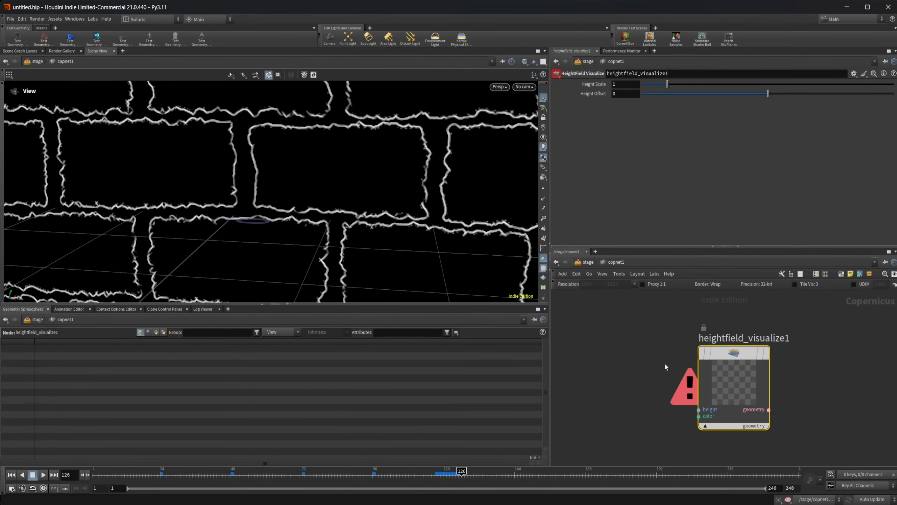
pyautogui.moveTo(629, 362); pyautogui.dragTo(657, 364, button='middle')
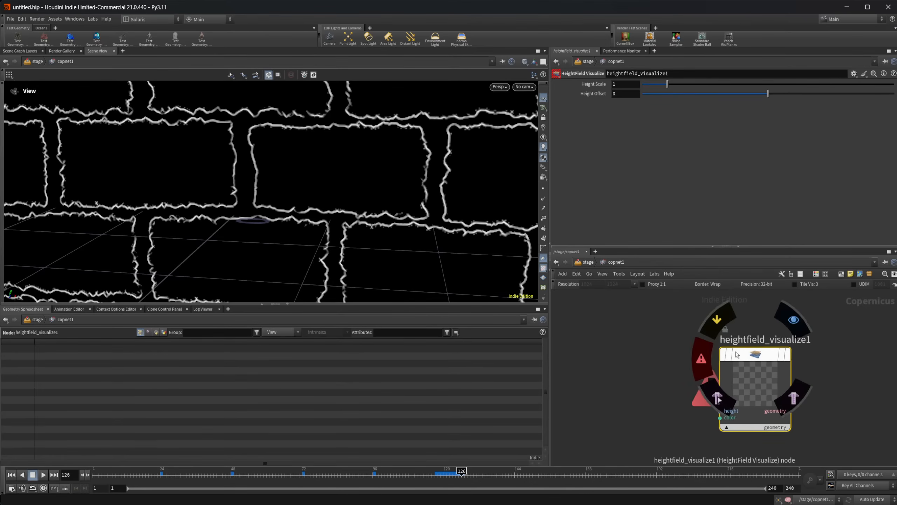
pyautogui.press('Tab')
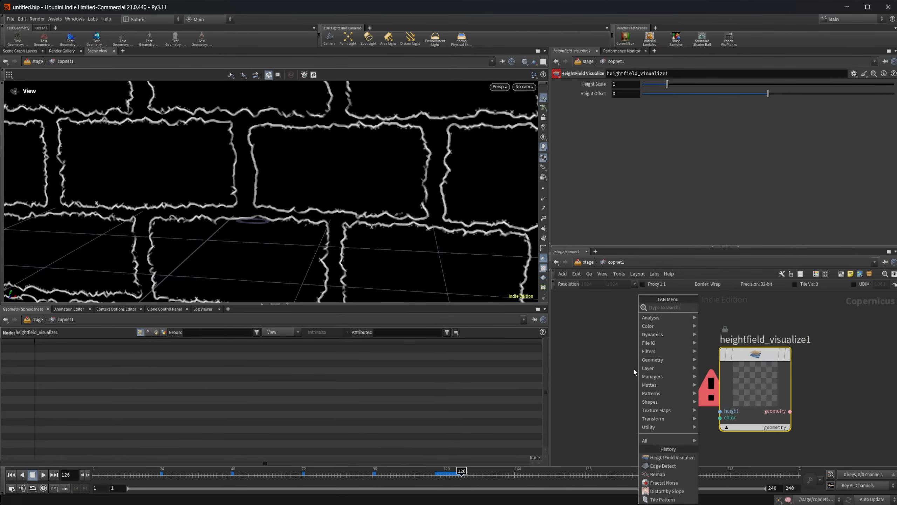
pyautogui.press('Escape')
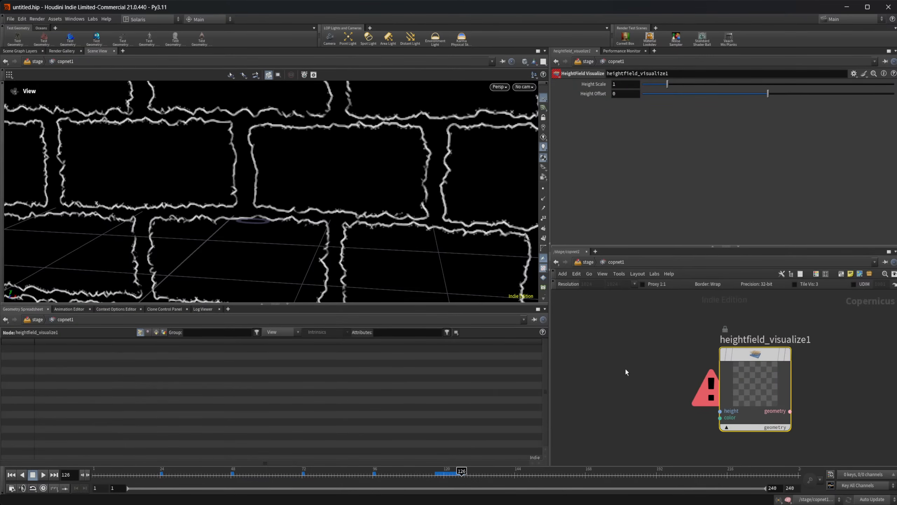
pyautogui.scroll(-2, 626, 370)
# Switch to the browser, open the Copernicus page of What's New in Houdini 21 in a separate tab, and return to Houdini.
pyautogui.press('Tab')
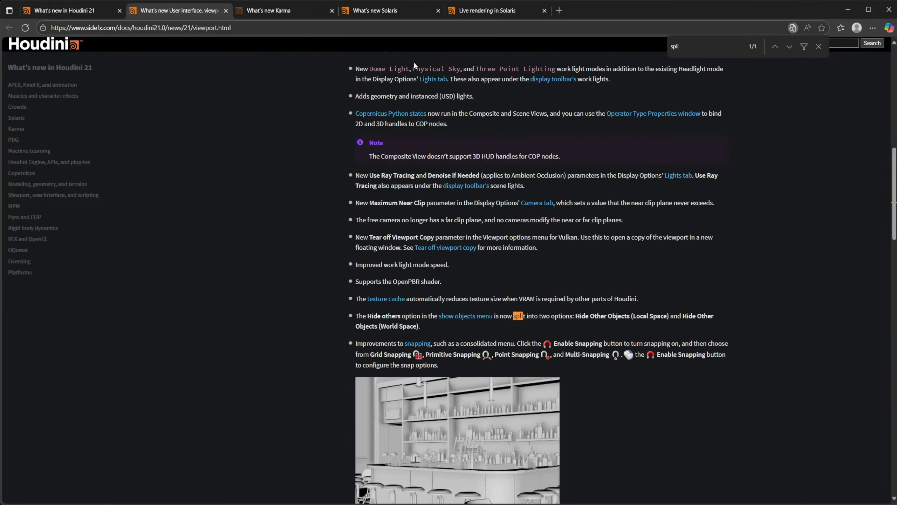
pyautogui.click(89, 12)
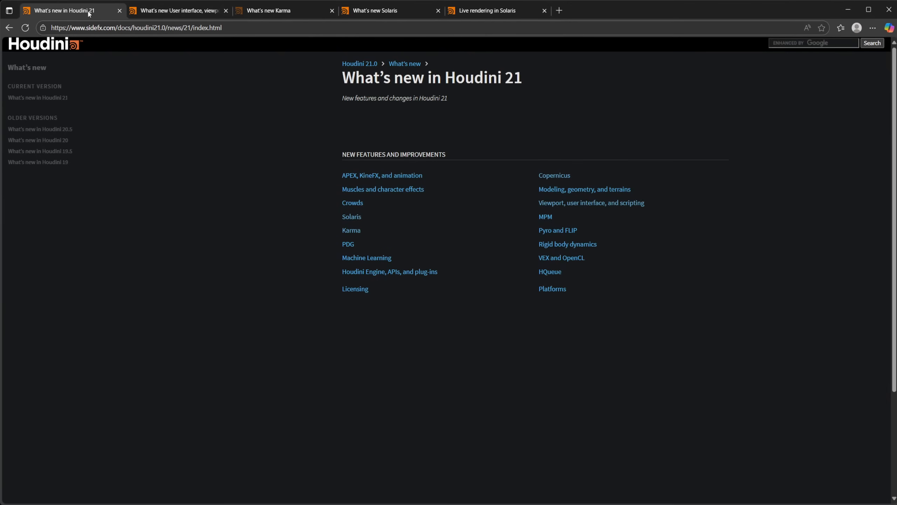
pyautogui.middleClick(563, 176)
pyautogui.click(275, 10)
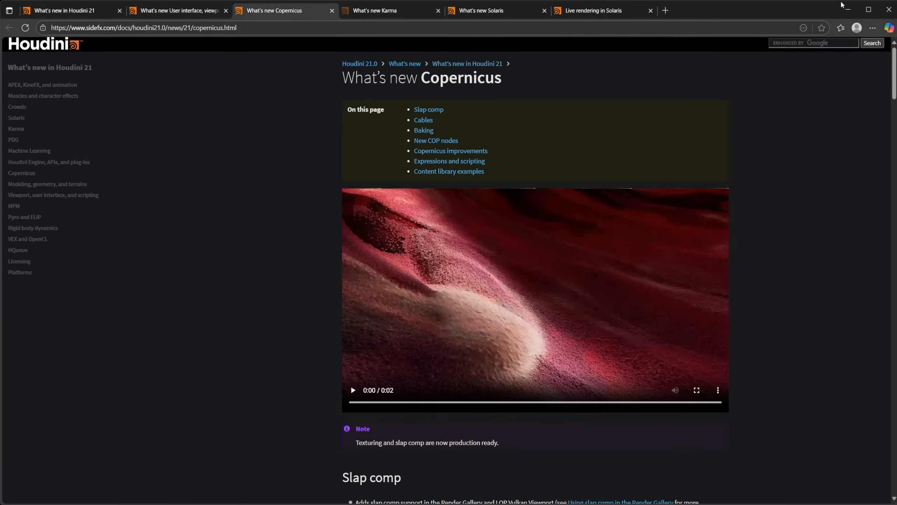
pyautogui.click(847, 8)
# Add a Flow Block to the empty area of the Copernicus network.
pyautogui.press('Tab')
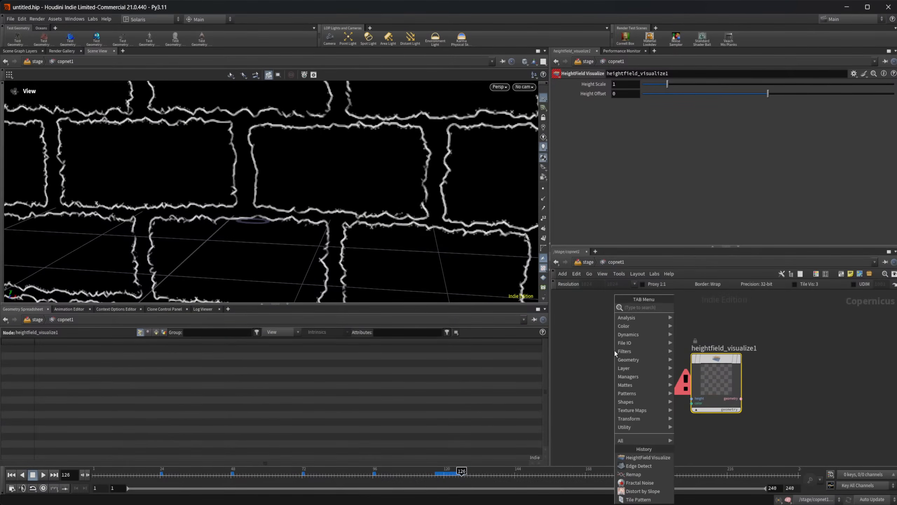
pyautogui.write('block')
pyautogui.press('Return')
pyautogui.click(615, 351)
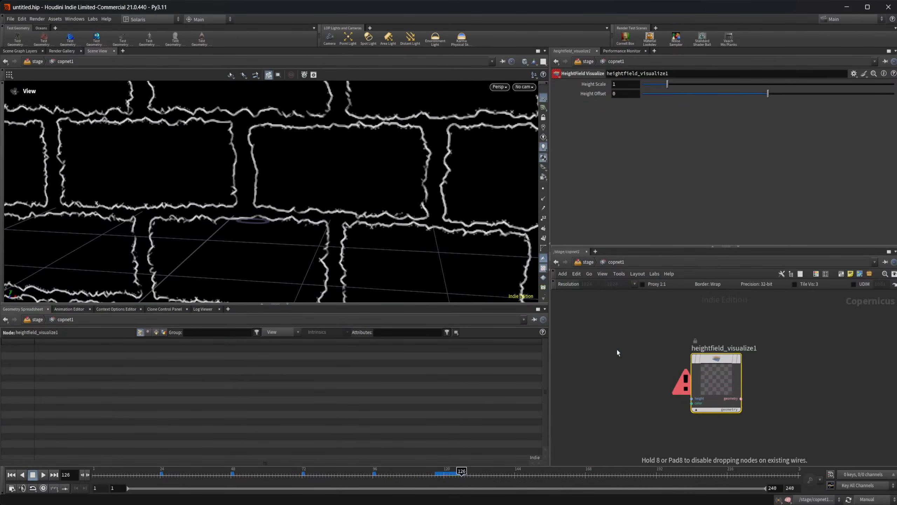
# Delete the heightfield_visualize1 node beside the flow block.
pyautogui.click(710, 375)
pyautogui.press('Delete')
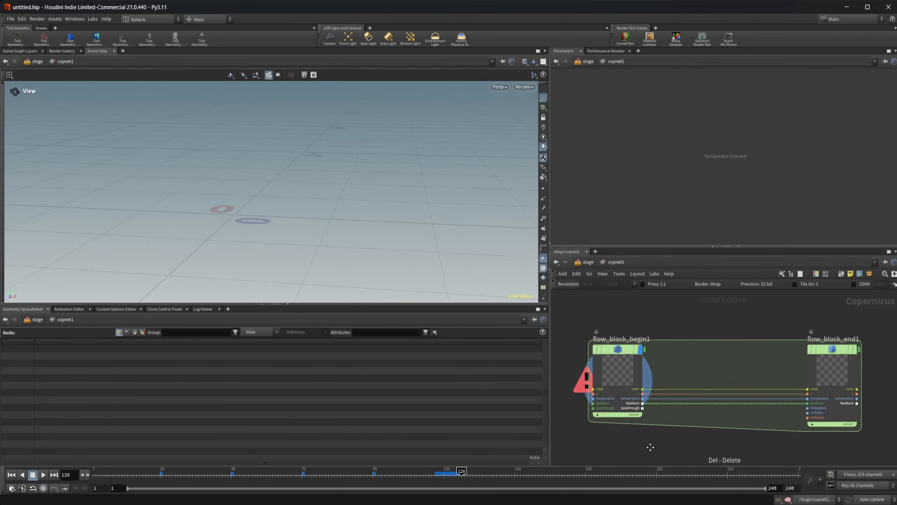
pyautogui.scroll(4, 662, 421)
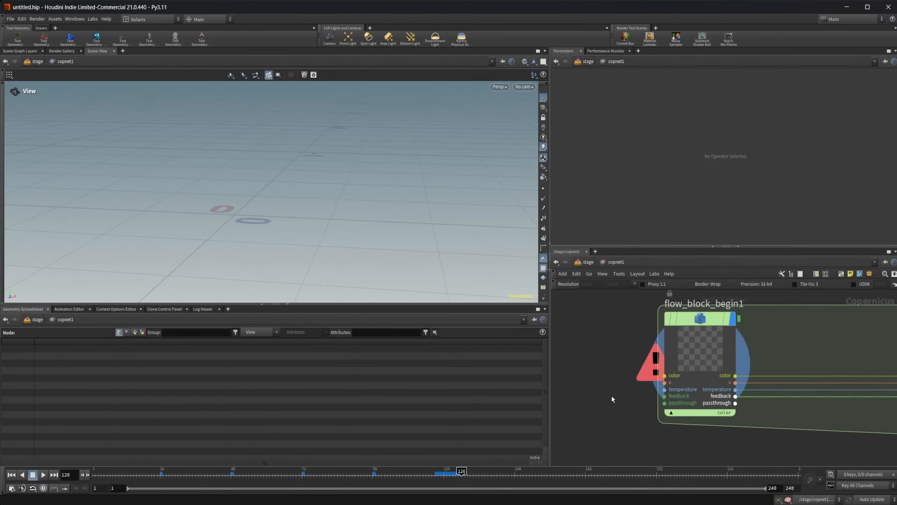
pyautogui.moveTo(611, 396); pyautogui.dragTo(670, 396, button='middle')
# Add an SDF to Mono node in the empty network area before flow_block_begin1.
pyautogui.press('Tab')
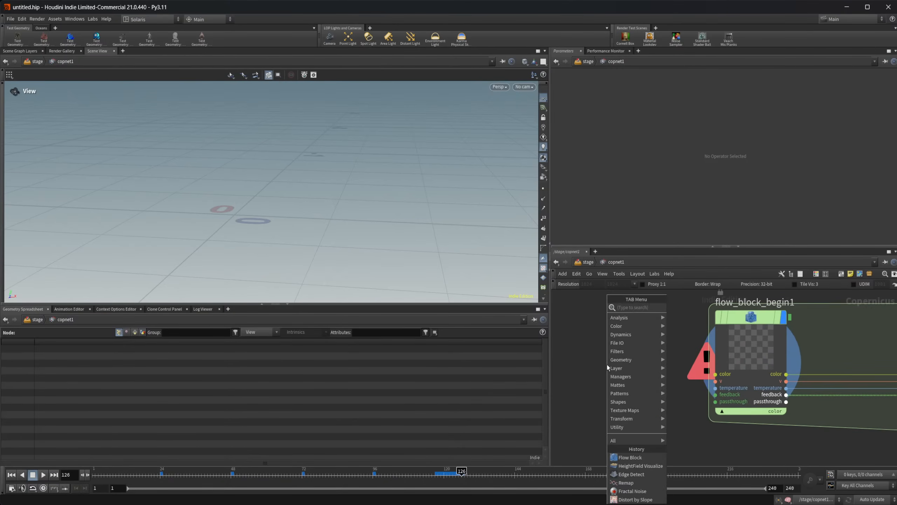
pyautogui.press('Escape')
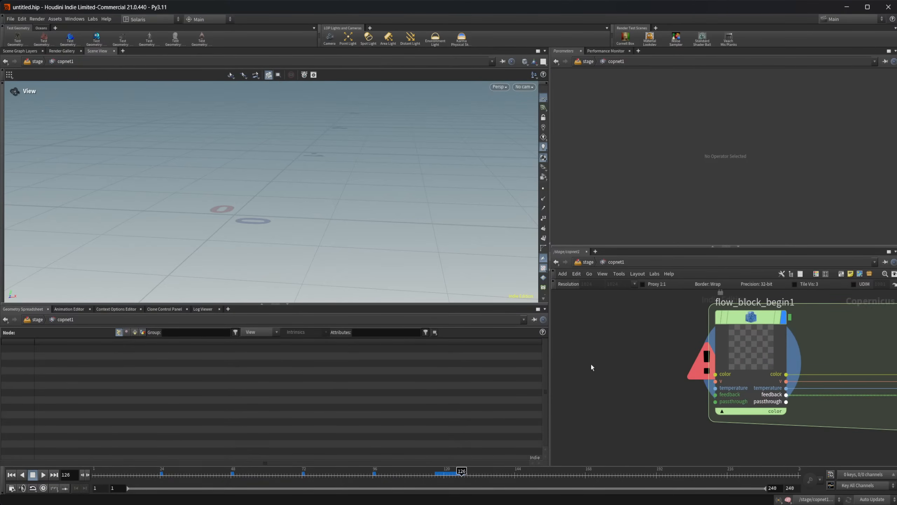
pyautogui.press('Tab')
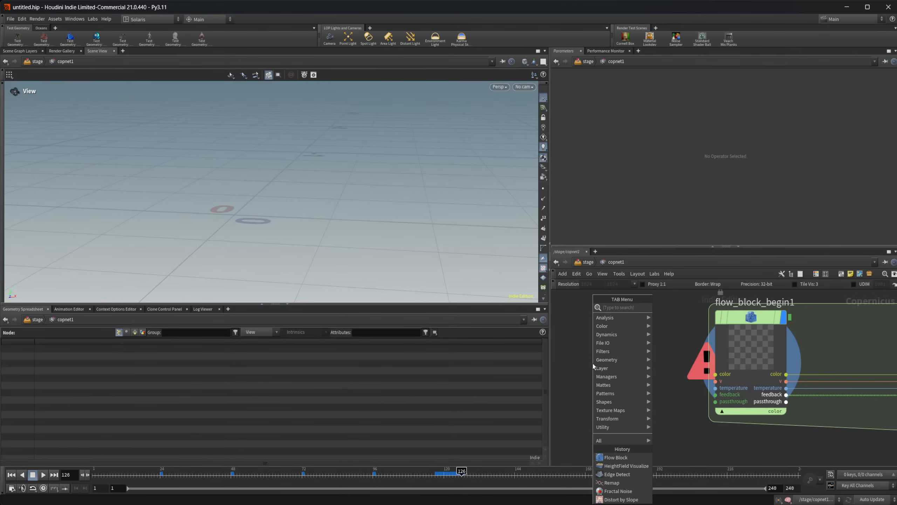
pyautogui.write('sdf tyo')
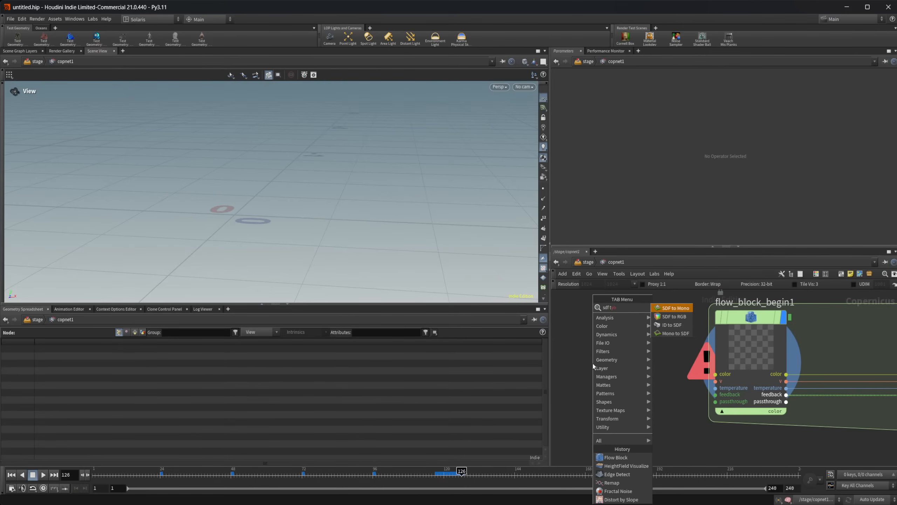
pyautogui.press('Return')
pyautogui.click(593, 362)
# Add an SDF Shape node beside sdftomono5.
pyautogui.press('Tab')
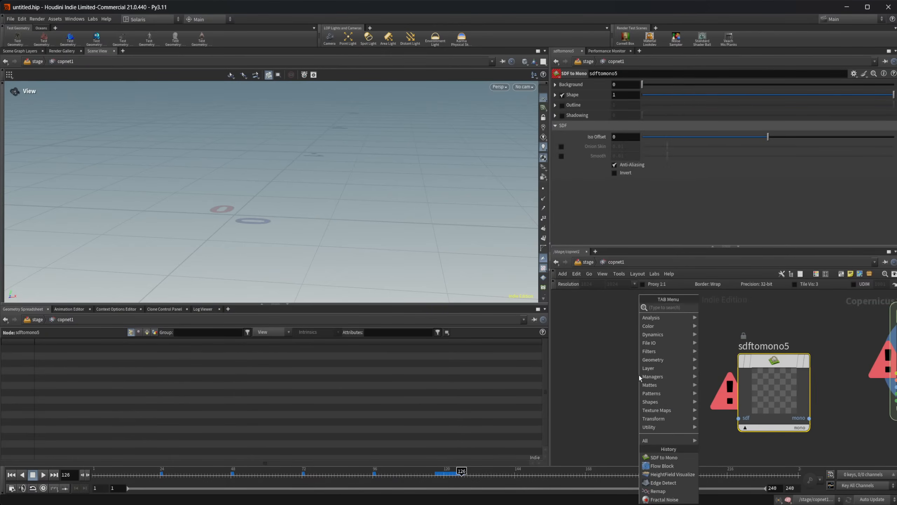
pyautogui.write('sdf')
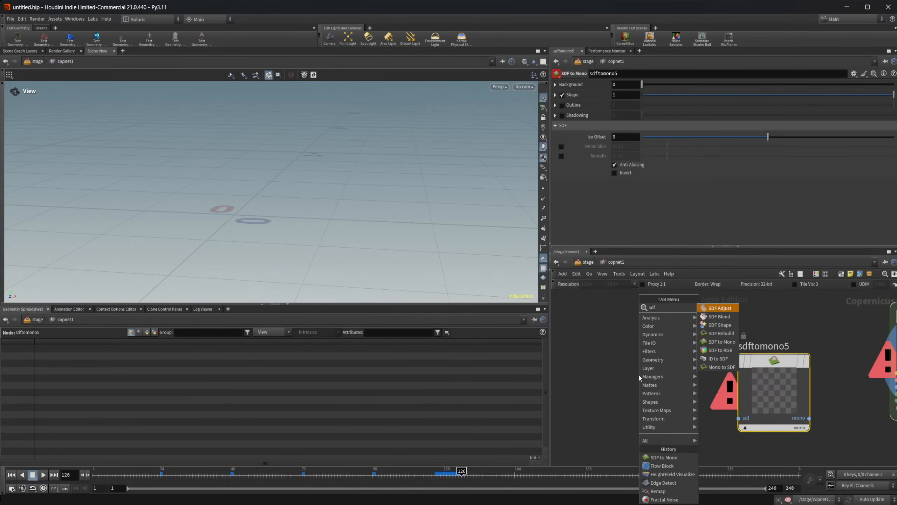
pyautogui.press('Down')
pyautogui.press('Down')
pyautogui.press('Return')
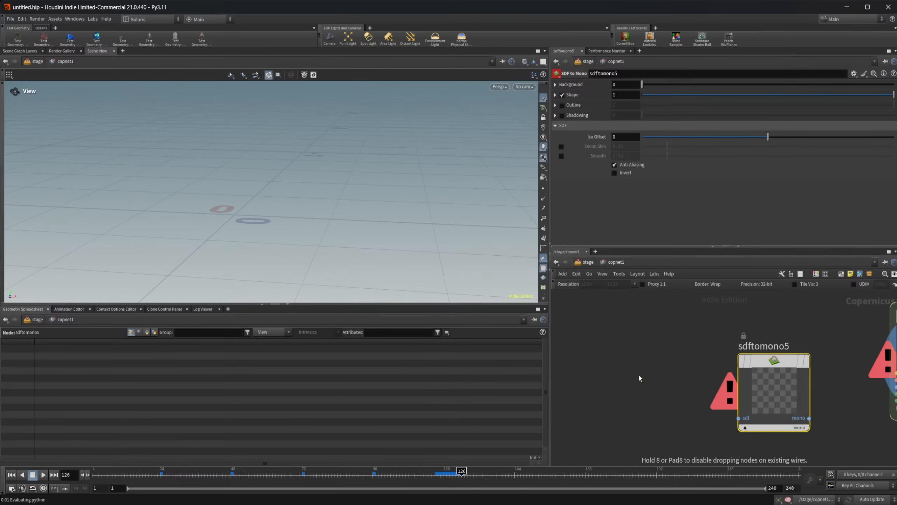
pyautogui.click(639, 375)
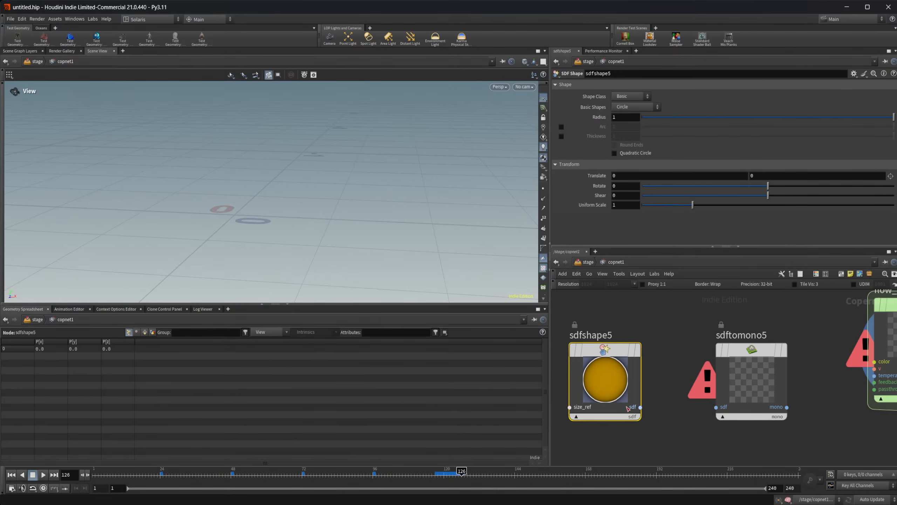
# Connect the sdf output of sdfshape5 to sdftomono5 and display sdftomono5 in the viewport.
pyautogui.moveTo(640, 407); pyautogui.dragTo(717, 408)
pyautogui.moveTo(725, 423); pyautogui.dragTo(685, 426, button='middle')
pyautogui.click(704, 393)
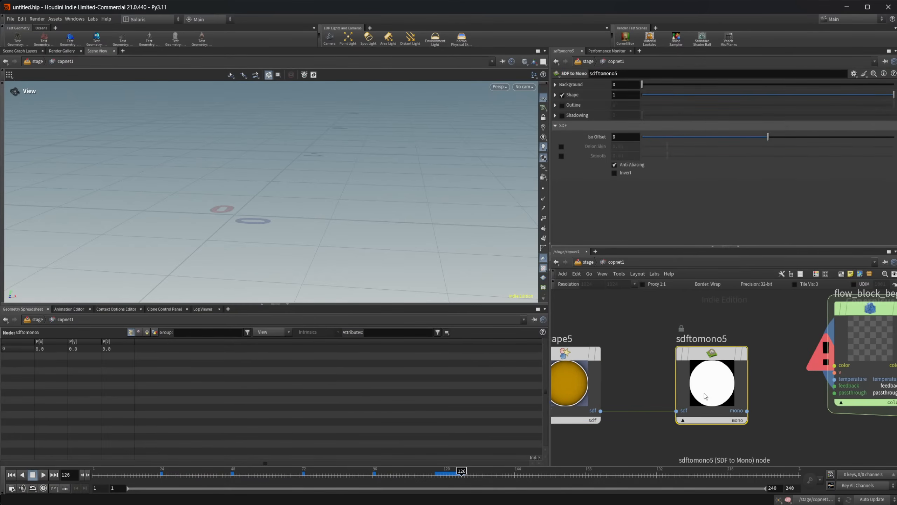
pyautogui.press('r')
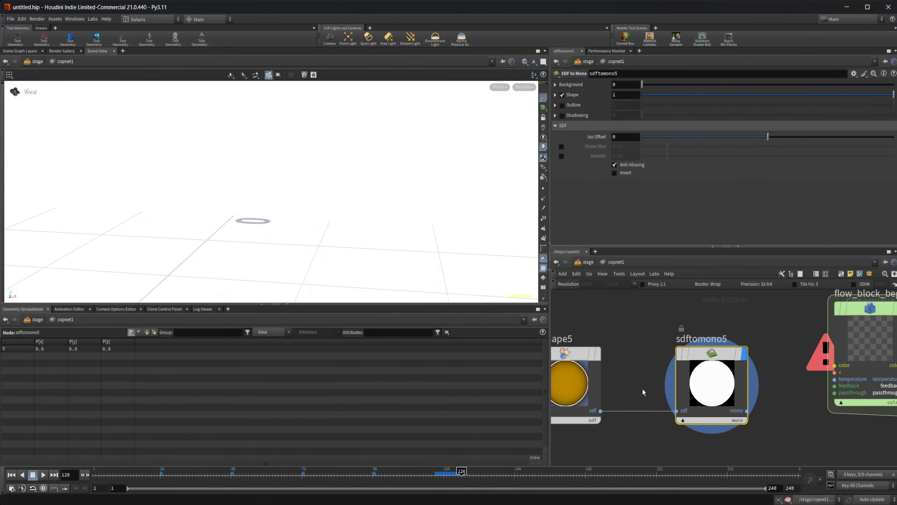
# Reduce the radius of the sdfshape5 circle to 0.329.
pyautogui.moveTo(642, 391); pyautogui.dragTo(681, 392, button='middle')
pyautogui.click(619, 365)
pyautogui.moveTo(759, 117); pyautogui.dragTo(724, 118)
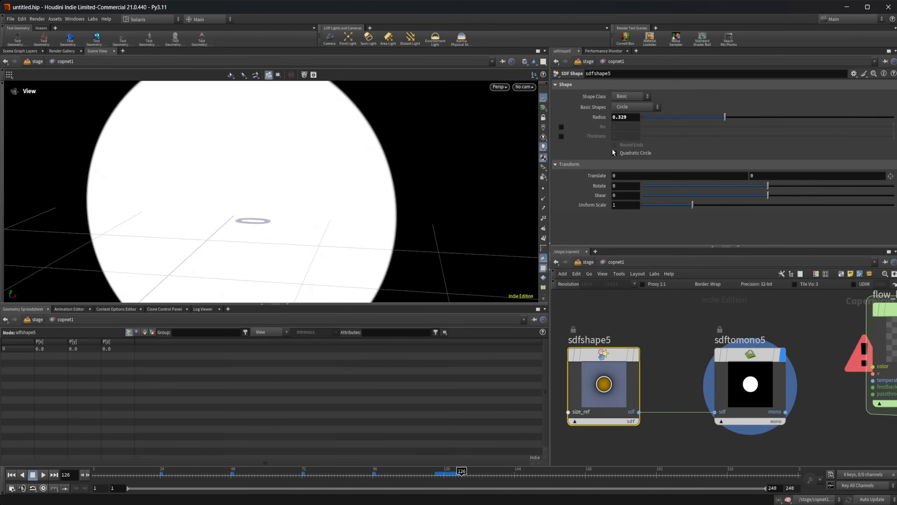
pyautogui.scroll(-6, 306, 179)
pyautogui.middleClick(724, 365)
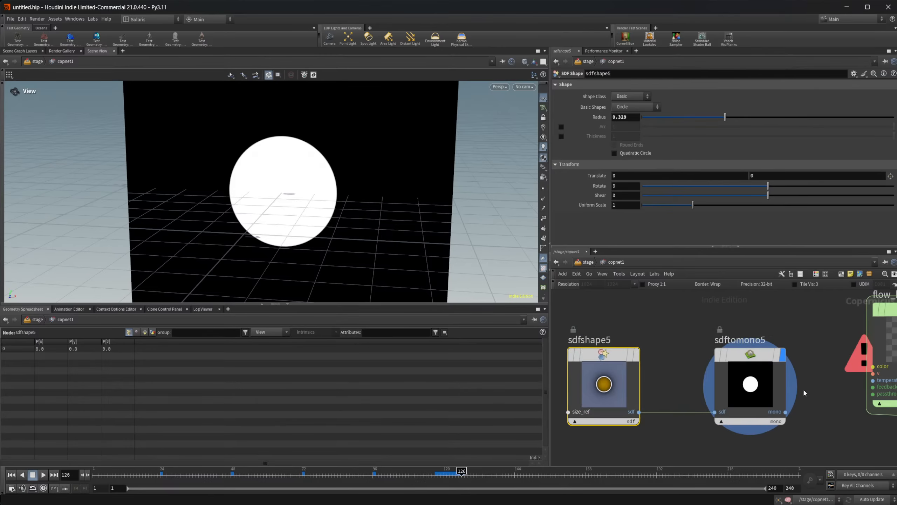
# Wire the mono output of sdftomono5 into the temperature input of flow_block_begin1 and reposition the two SDF nodes.
pyautogui.moveTo(805, 393); pyautogui.dragTo(685, 399, button='middle')
pyautogui.moveTo(718, 377); pyautogui.dragTo(754, 363)
pyautogui.moveTo(717, 412); pyautogui.dragTo(817, 409, button='middle')
pyautogui.scroll(-3, 817, 409)
pyautogui.moveTo(647, 335); pyautogui.dragTo(687, 400)
pyautogui.moveTo(795, 382); pyautogui.dragTo(628, 378, button='middle')
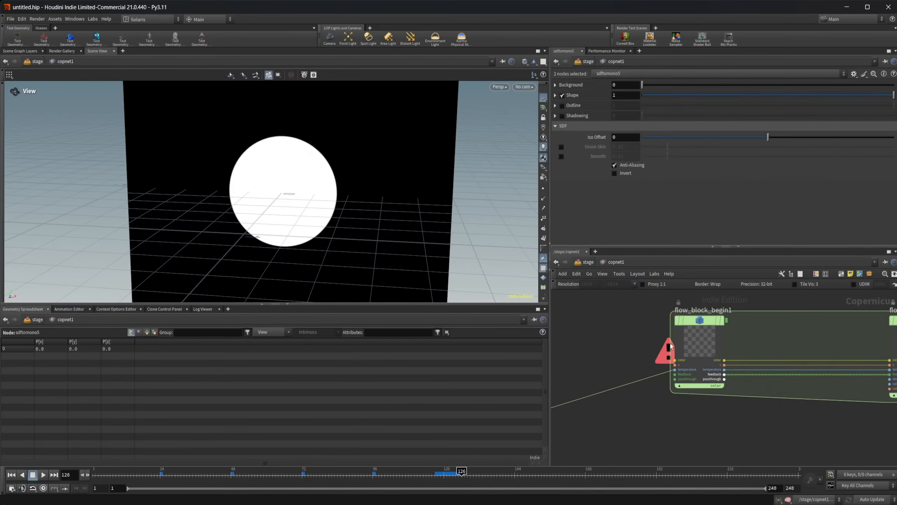
# Display the flow_block_end1 node and check the node information of flow_block_begin1.
pyautogui.moveTo(806, 348); pyautogui.dragTo(835, 363, button='middle')
pyautogui.press('r')
pyautogui.click(792, 344)
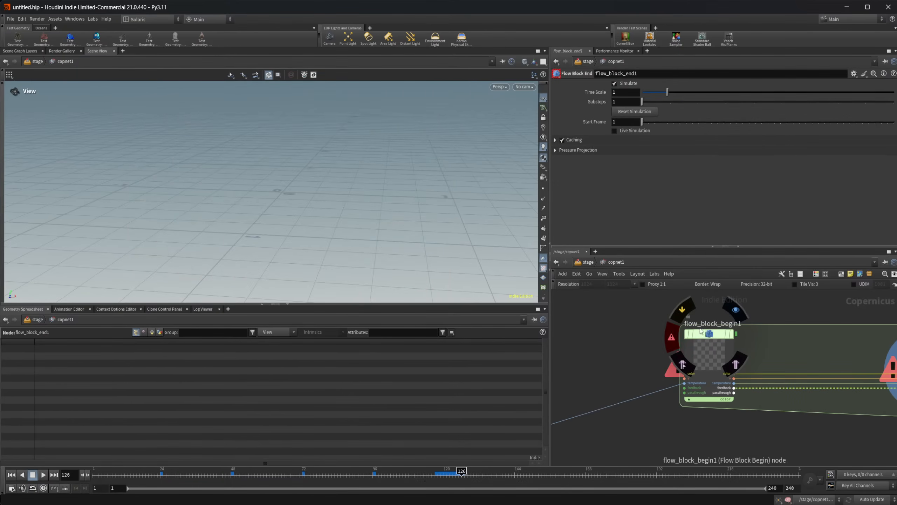
pyautogui.middleClick(701, 330)
pyautogui.click(535, 152)
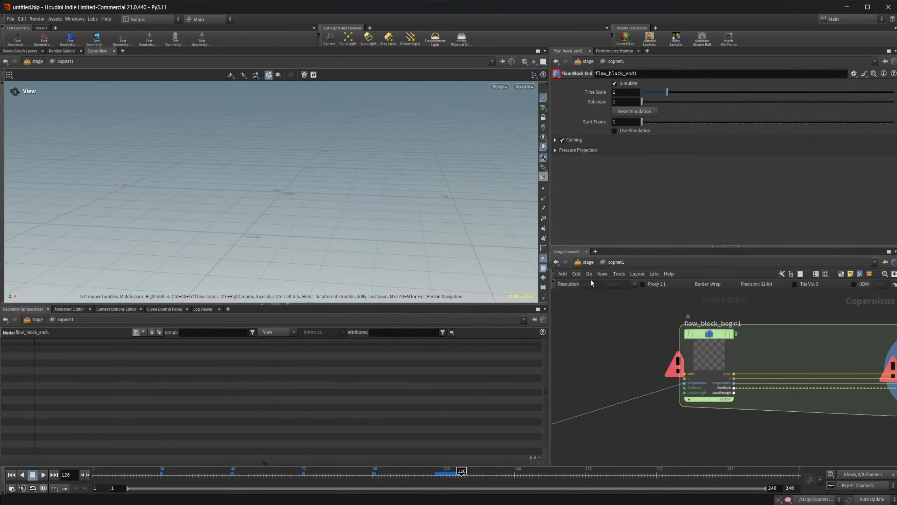
# Add a Fractal Noise node above the sdfshape5 and sdftomono5 nodes.
pyautogui.moveTo(598, 332); pyautogui.dragTo(725, 364, button='middle')
pyautogui.moveTo(638, 364); pyautogui.dragTo(692, 351, button='middle')
pyautogui.press('Tab')
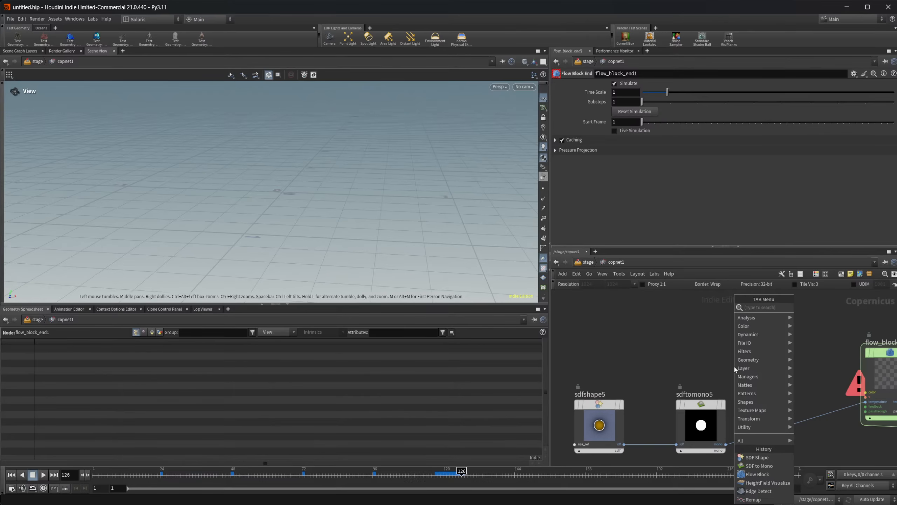
pyautogui.write('fractal')
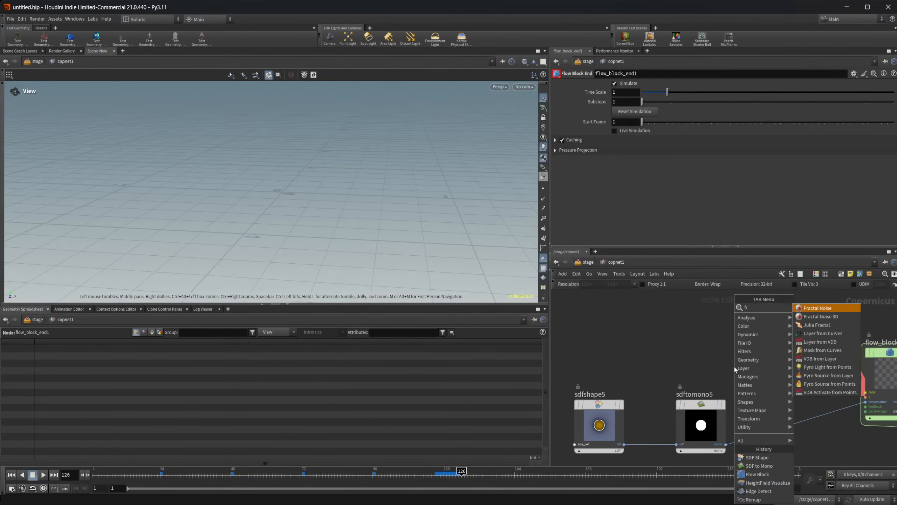
pyautogui.press('Return')
pyautogui.click(734, 367)
pyautogui.doubleClick(735, 367)
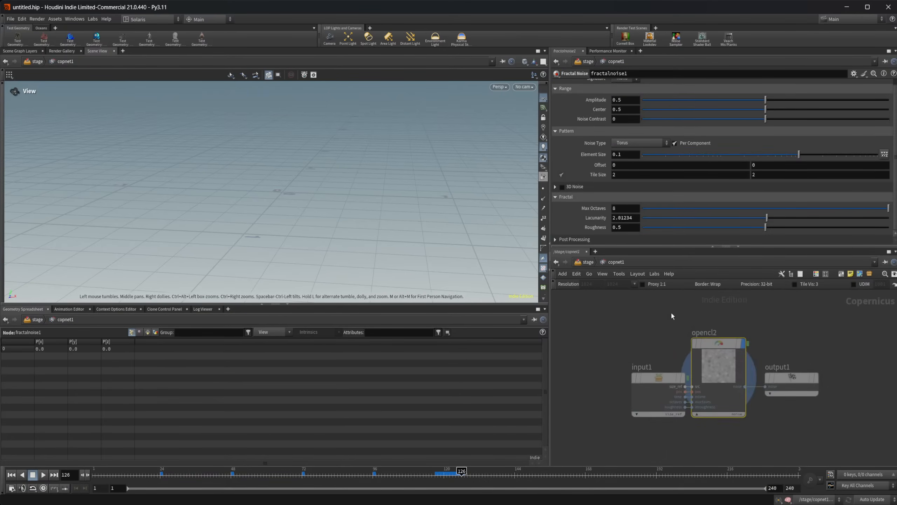
pyautogui.click(586, 262)
pyautogui.click(586, 262)
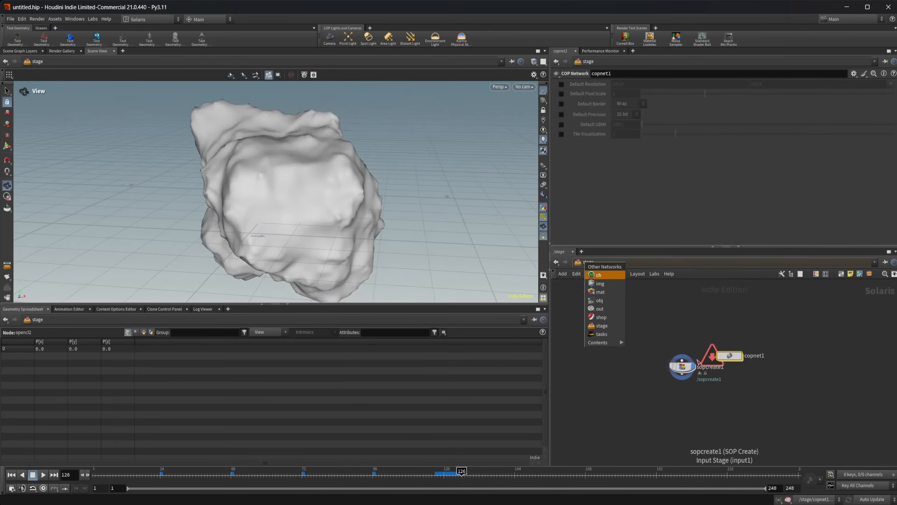
pyautogui.doubleClick(729, 355)
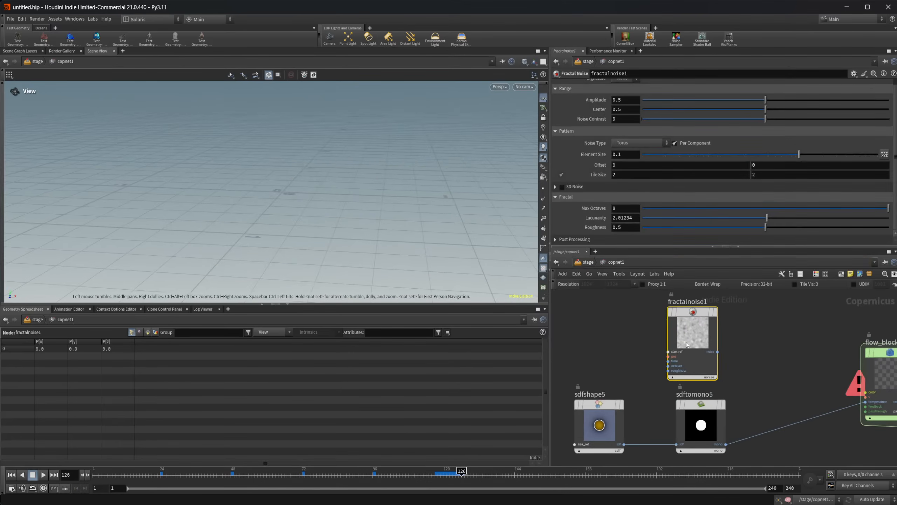
# Move the fractalnoise1 node farther away from the flow block.
pyautogui.moveTo(752, 345); pyautogui.dragTo(783, 359, button='middle')
pyautogui.moveTo(744, 350); pyautogui.dragTo(702, 344)
pyautogui.rightClick(702, 344)
# Try out a Ramp Mono node beside fractalnoise1 and delete it.
pyautogui.click(728, 333)
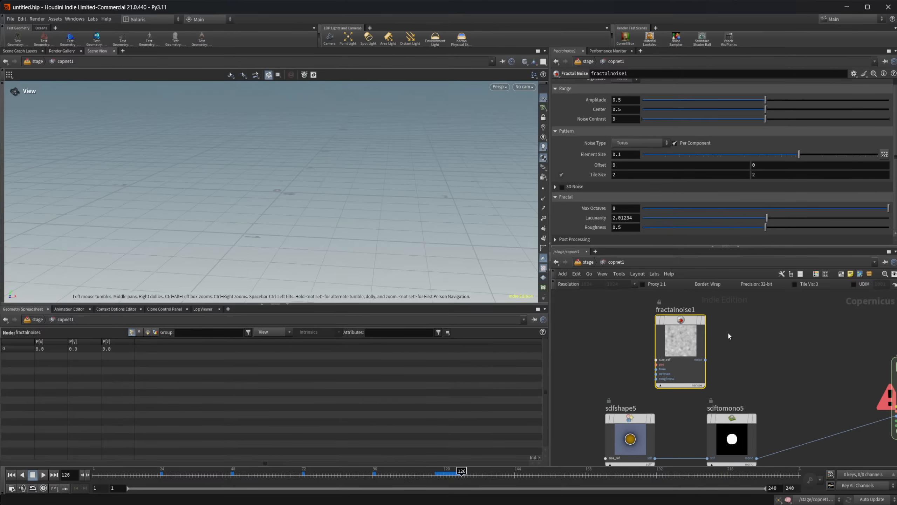
pyautogui.press('Tab')
pyautogui.write('ram')
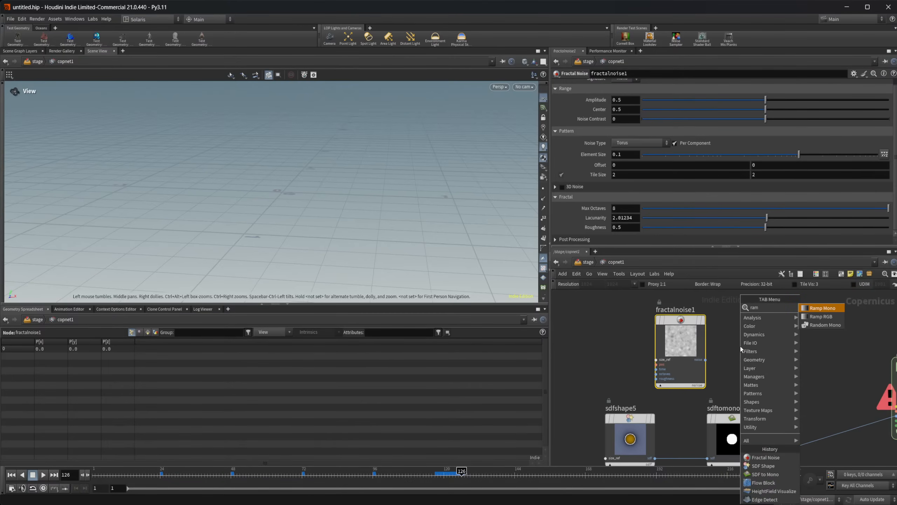
pyautogui.press('Down')
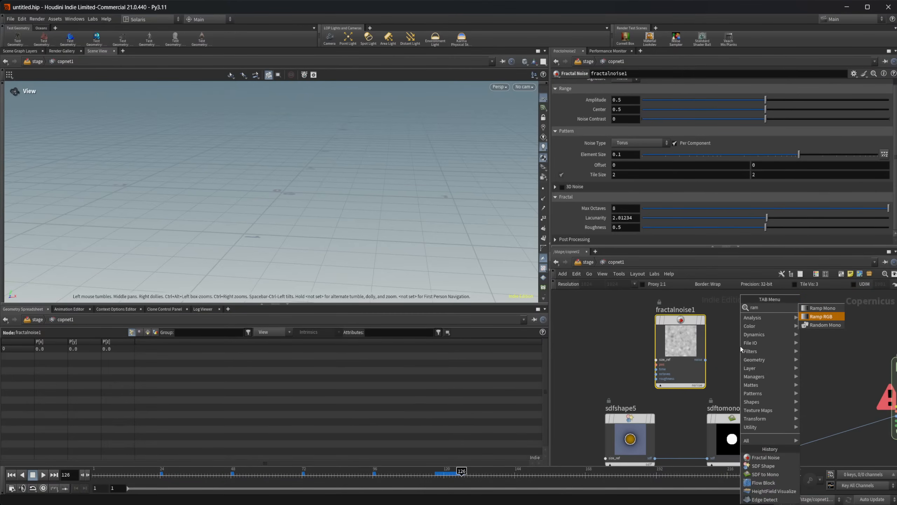
pyautogui.press('BackSpace')
pyautogui.press('BackSpace')
pyautogui.press('BackSpace')
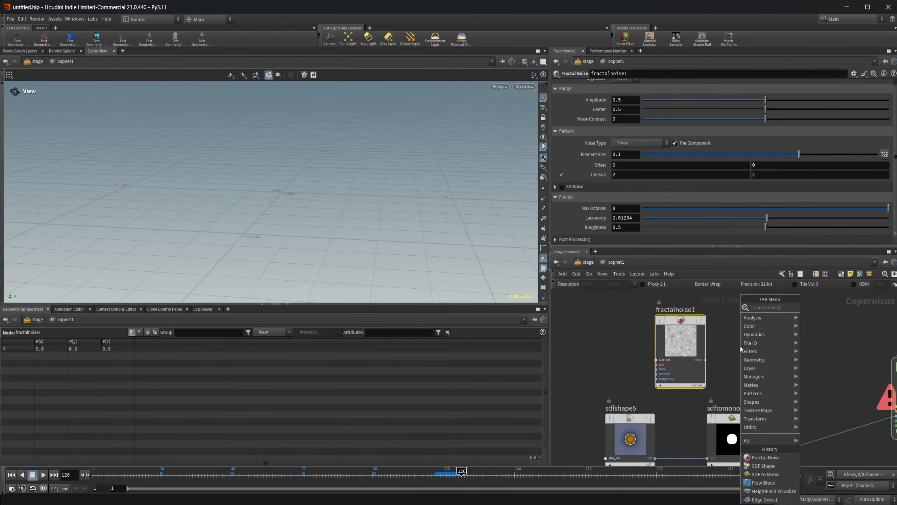
pyautogui.write('ram')
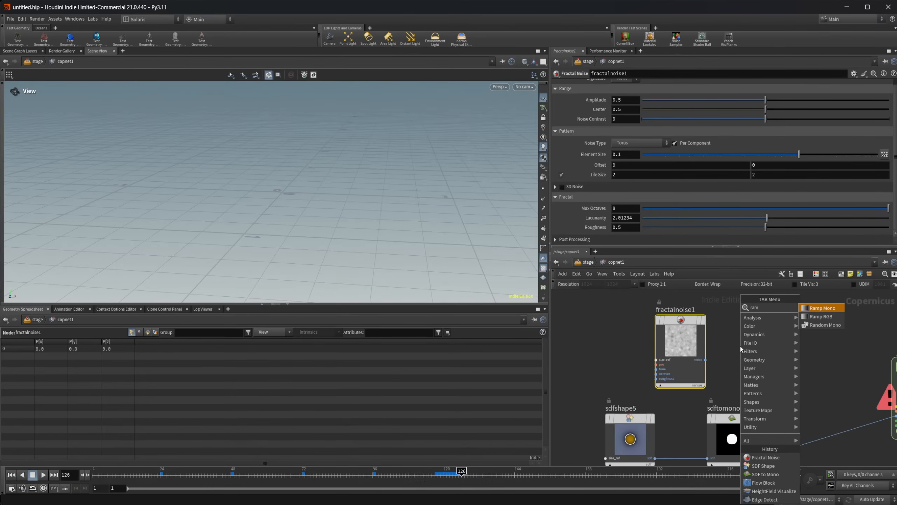
pyautogui.press('Return')
pyautogui.click(741, 347)
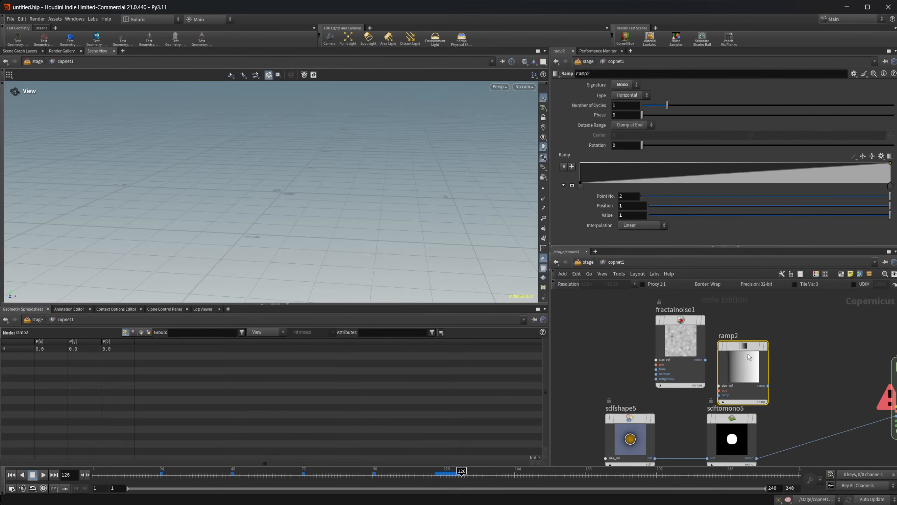
pyautogui.press('Delete')
# Try out a Ramp RGB node beside fractalnoise1 and delete it.
pyautogui.press('Tab')
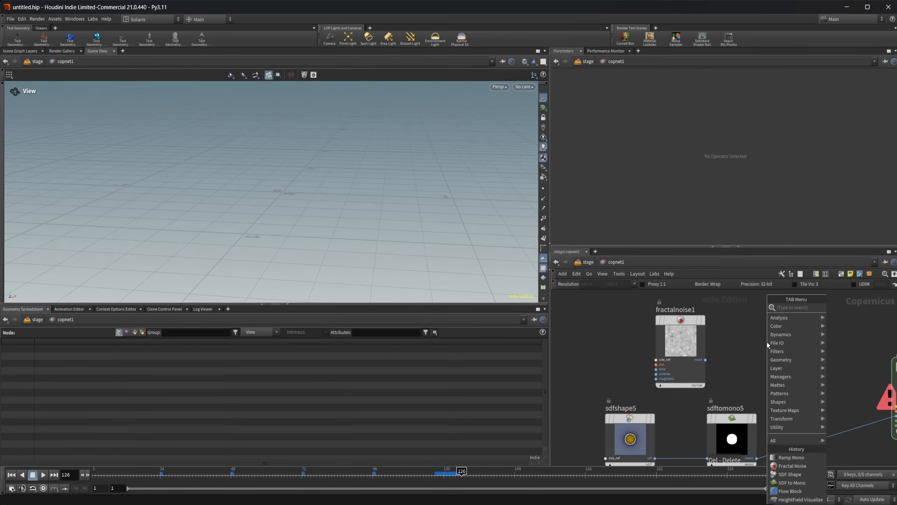
pyautogui.write('ramp')
pyautogui.press('Down')
pyautogui.press('Return')
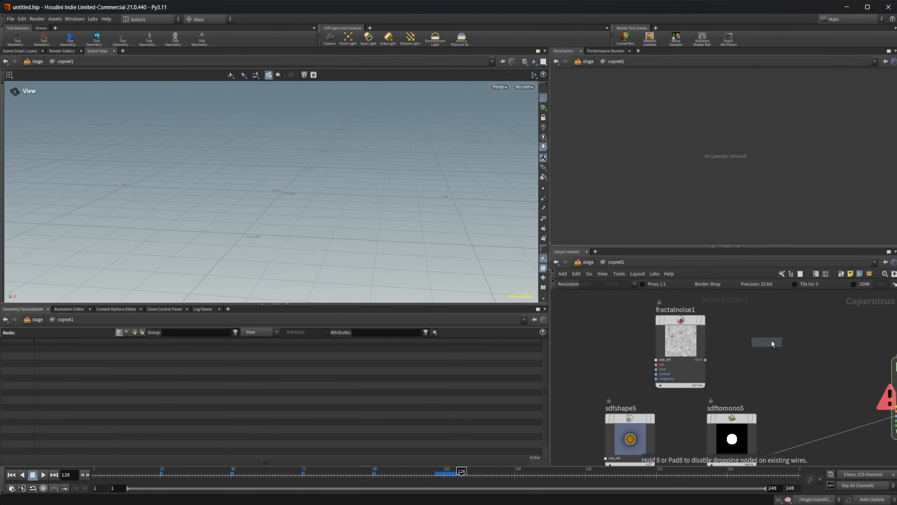
pyautogui.click(772, 341)
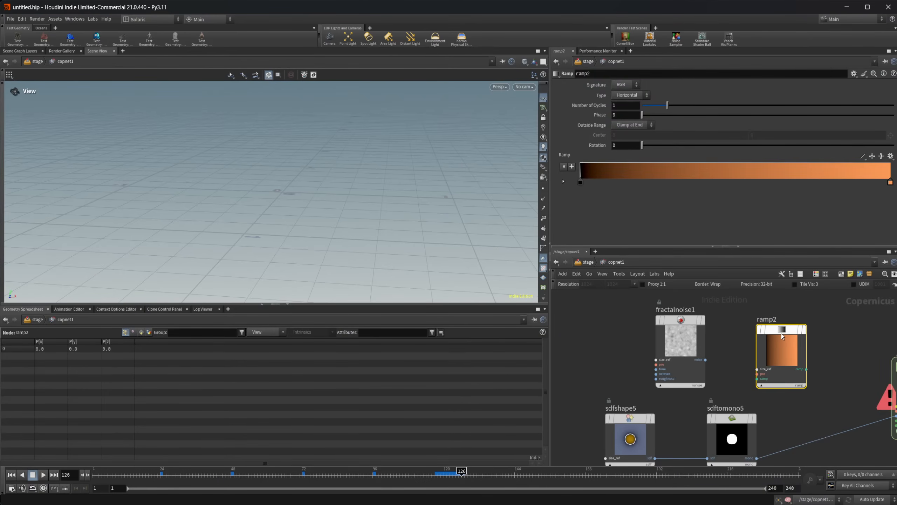
pyautogui.press('Delete')
# Add a Mono to RGB node beside fractalnoise1 and connect the noise output to its source input.
pyautogui.press('Tab')
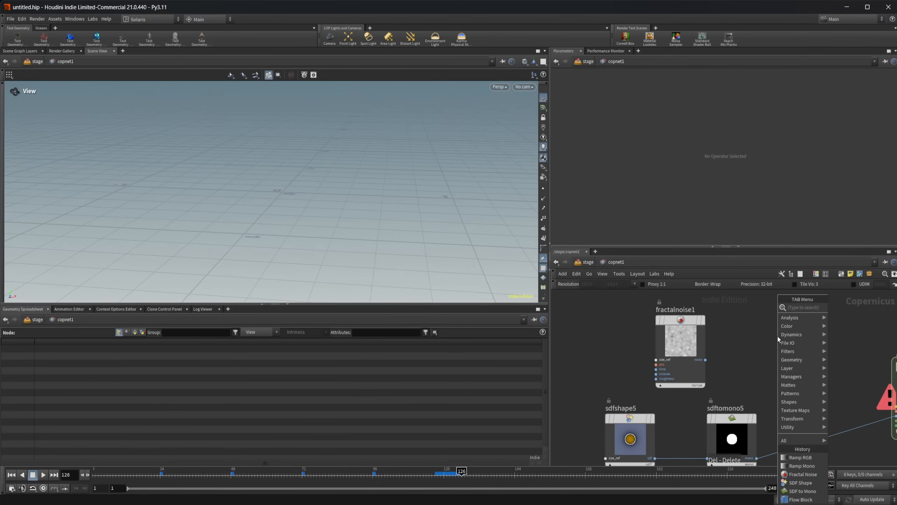
pyautogui.write('mono to r')
pyautogui.press('Return')
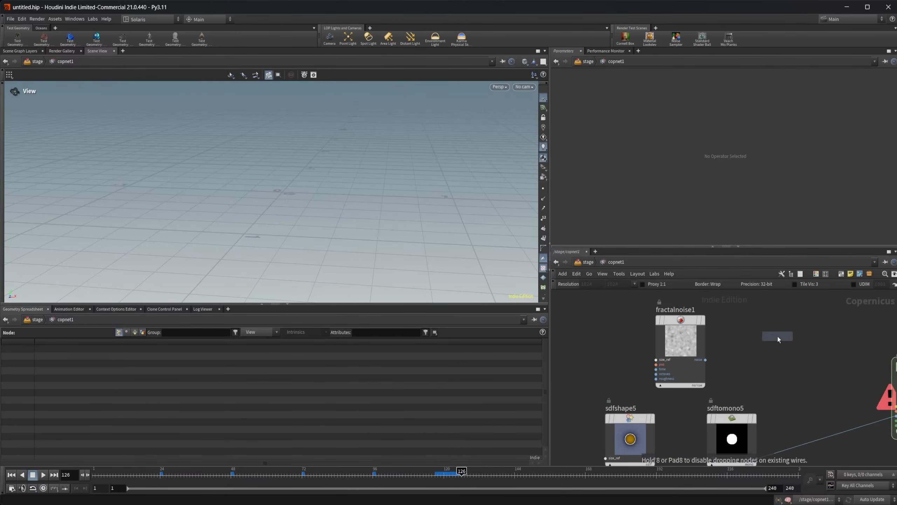
pyautogui.click(781, 338)
pyautogui.moveTo(706, 360); pyautogui.dragTo(751, 375)
# Try to wire the rgb output of monotorgb2 into the color input of flow_block_begin1.
pyautogui.moveTo(843, 373); pyautogui.dragTo(770, 374, button='middle')
pyautogui.scroll(2, 771, 374)
pyautogui.moveTo(714, 376); pyautogui.dragTo(788, 402)
pyautogui.moveTo(798, 406); pyautogui.dragTo(688, 371, button='middle')
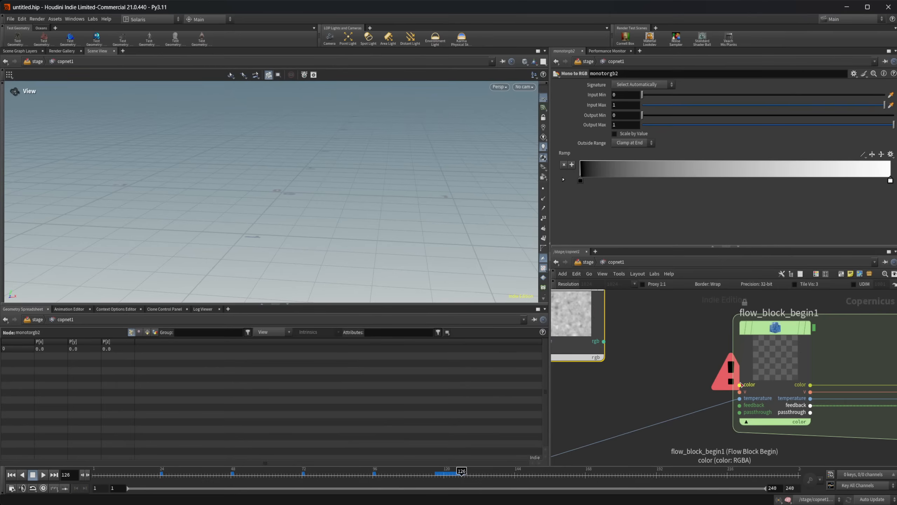
# Move the monotorgb2 node close to fractalnoise1, above the SDF nodes.
pyautogui.scroll(-3, 648, 340)
pyautogui.moveTo(649, 340); pyautogui.dragTo(823, 397, button='middle')
pyautogui.moveTo(657, 333); pyautogui.dragTo(785, 388)
pyautogui.moveTo(785, 387); pyautogui.dragTo(711, 369)
# Try out a Mono to RGBA node beside monotorgb2, fed by the noise, and delete it.
pyautogui.click(763, 371)
pyautogui.press('Tab')
pyautogui.write('rgb')
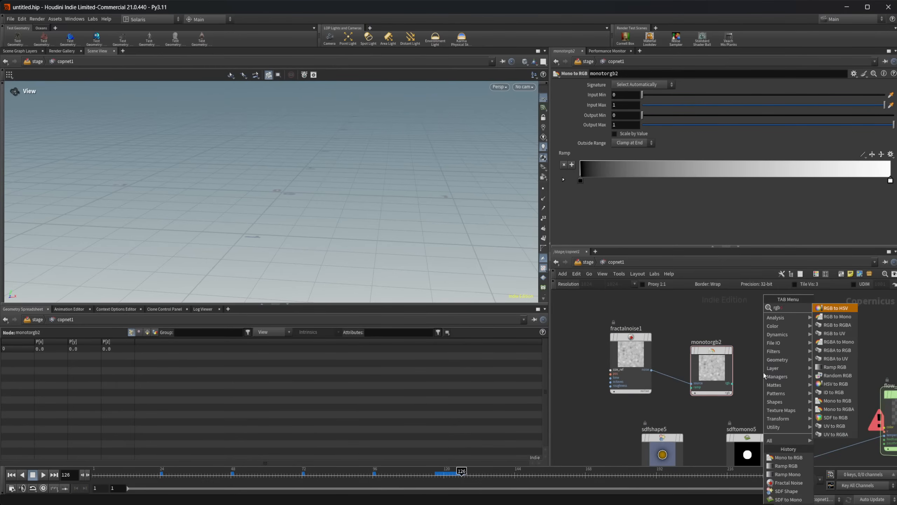
pyautogui.write('a')
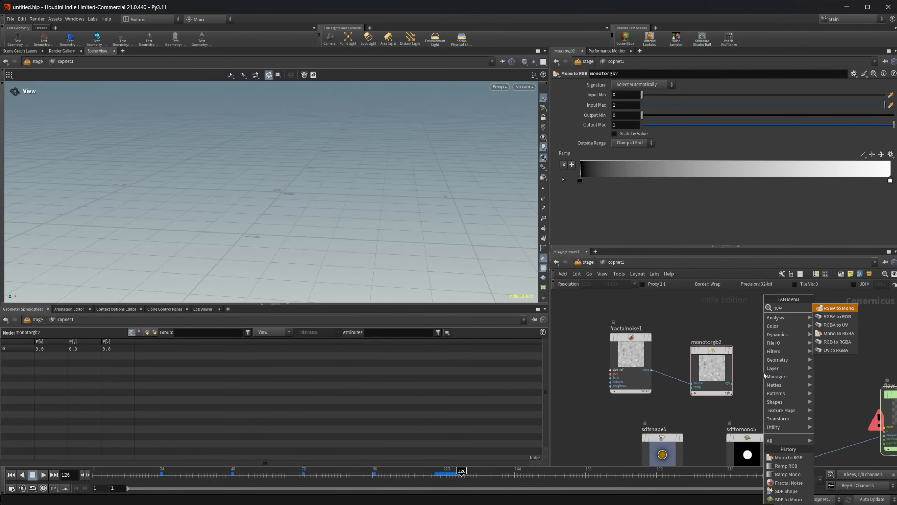
pyautogui.press('Down')
pyautogui.press('Down')
pyautogui.press('Down')
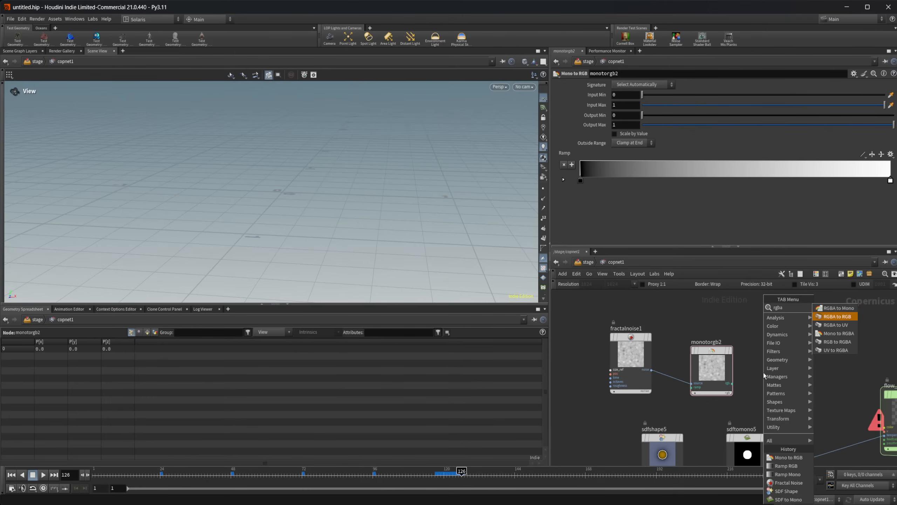
pyautogui.press('Return')
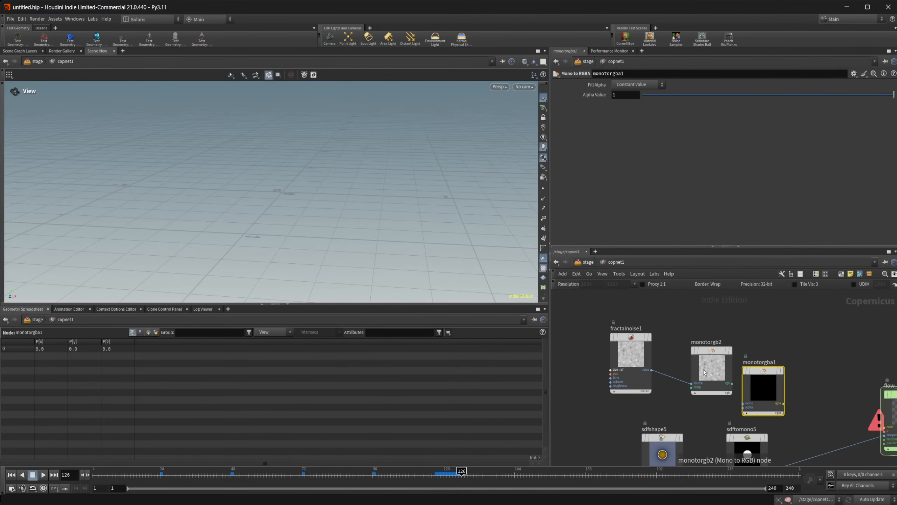
pyautogui.click(765, 388)
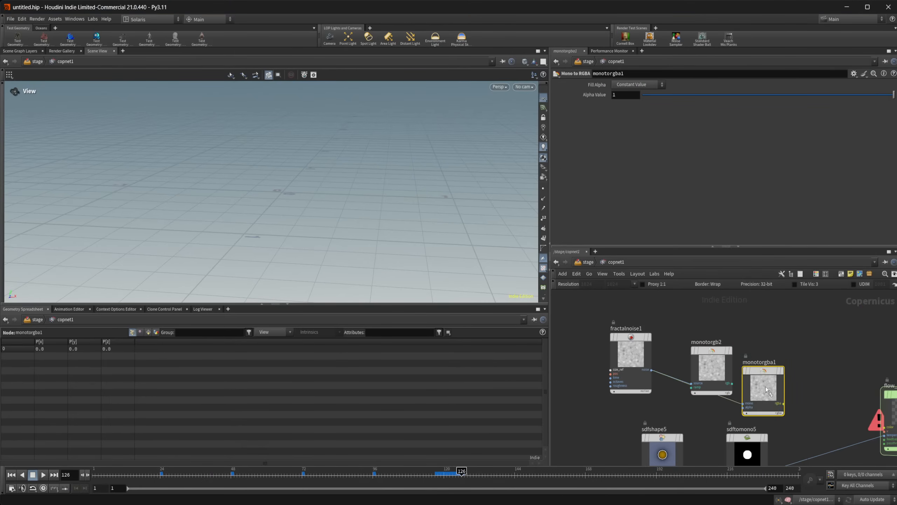
pyautogui.doubleClick(779, 382)
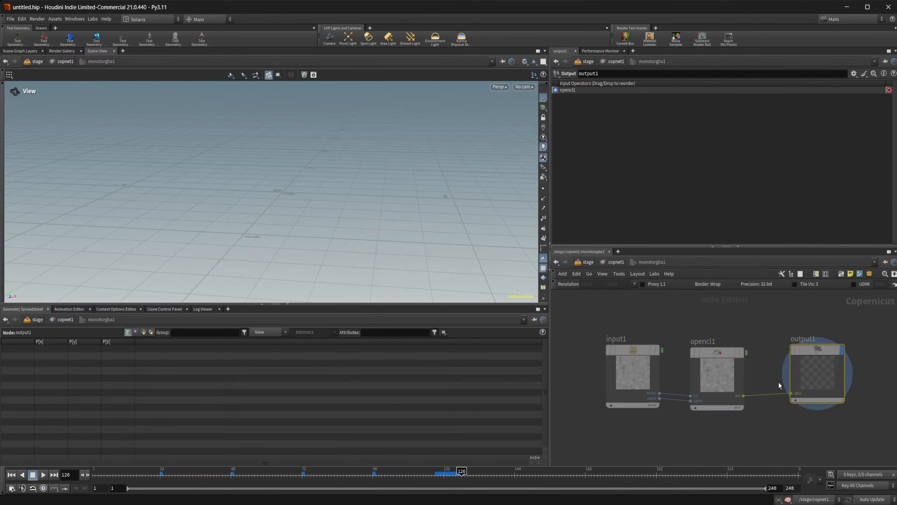
pyautogui.click(616, 262)
pyautogui.press('Delete')
# Add an RGB to RGBA node beside monotorgb2 and connect monotorgb2's rgb output to its rgb input.
pyautogui.press('Tab')
pyautogui.write('rgb to')
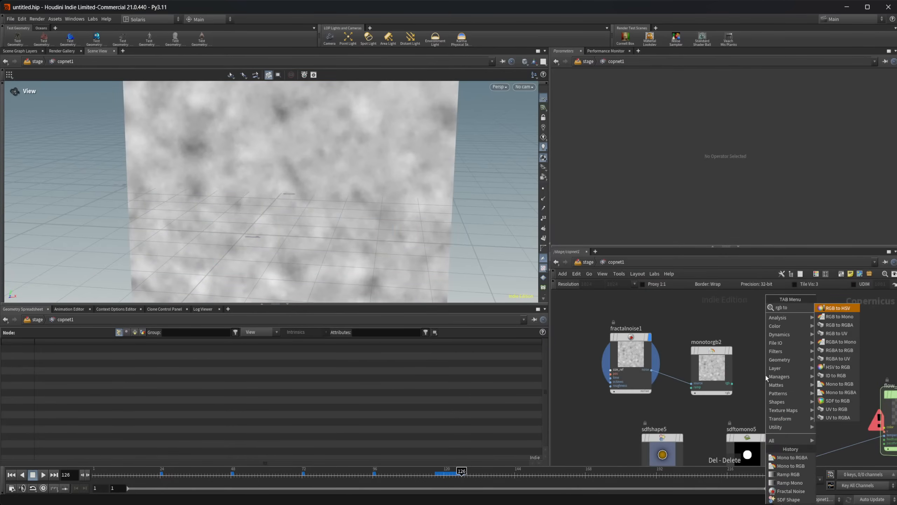
pyautogui.write('rgb')
pyautogui.press('Return')
pyautogui.click(788, 368)
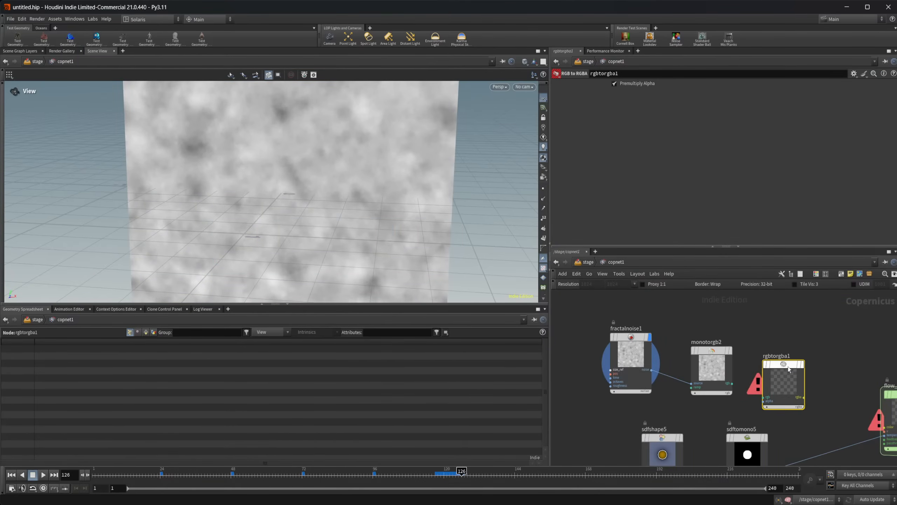
pyautogui.scroll(3, 787, 366)
pyautogui.click(695, 396)
pyautogui.click(749, 420)
# Wire the rgba output of rgbtorgba1 into the color input of flow_block_begin1.
pyautogui.moveTo(844, 420); pyautogui.dragTo(754, 382, button='middle')
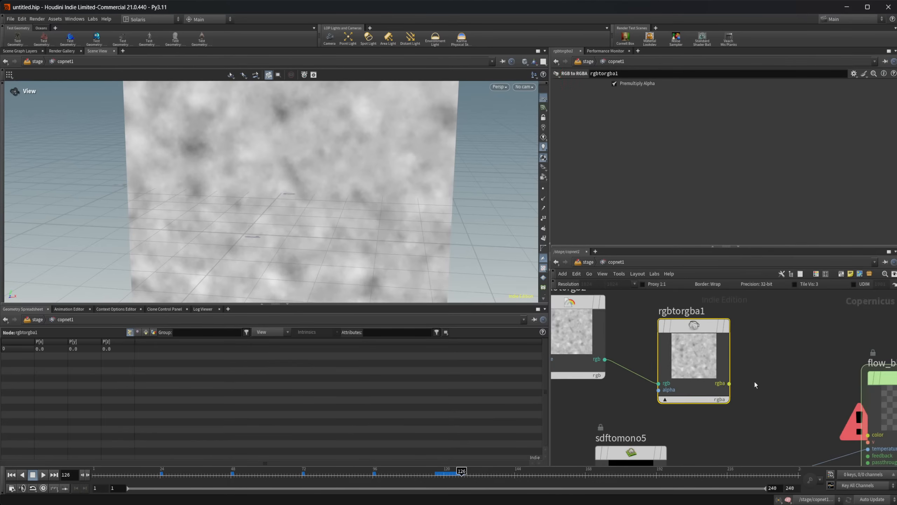
pyautogui.click(730, 383)
pyautogui.click(868, 435)
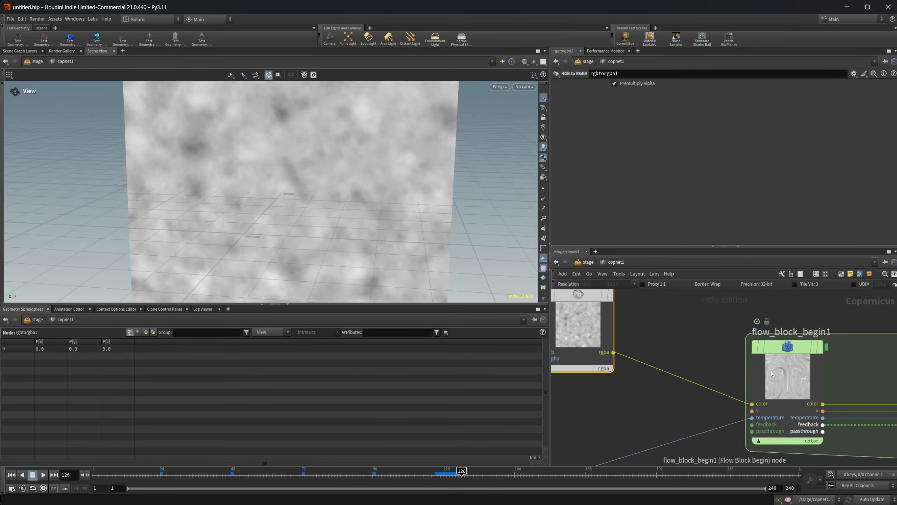
pyautogui.scroll(-5, 771, 370)
pyautogui.moveTo(733, 327); pyautogui.dragTo(760, 332, button='middle')
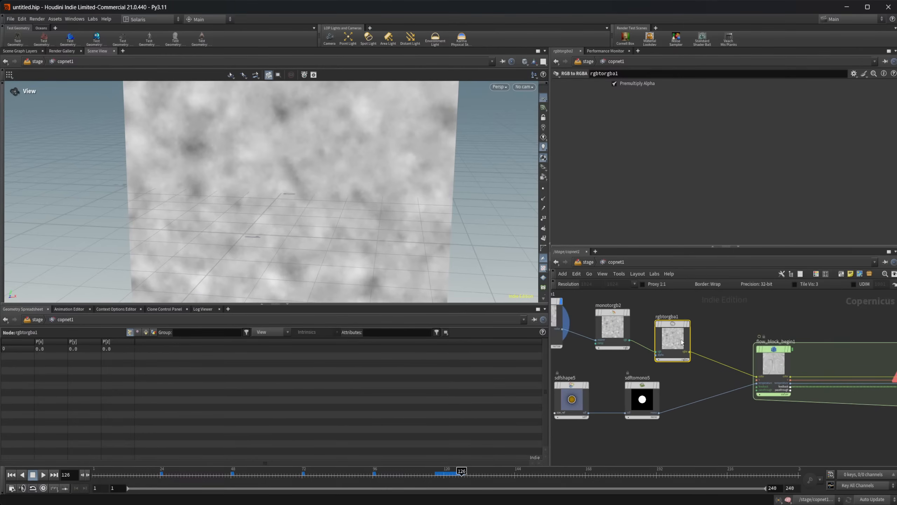
# Apply the Inferno color preset to the ramp of monotorgb2.
pyautogui.click(624, 320)
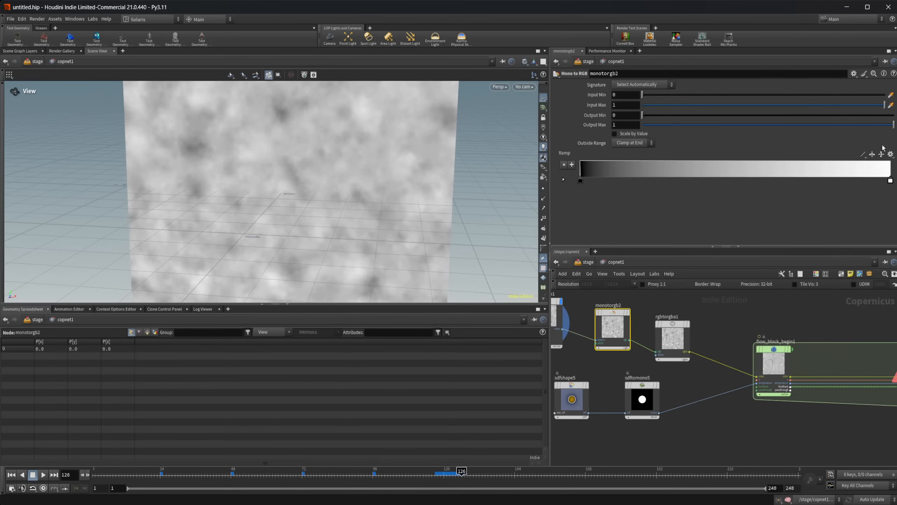
pyautogui.click(890, 154)
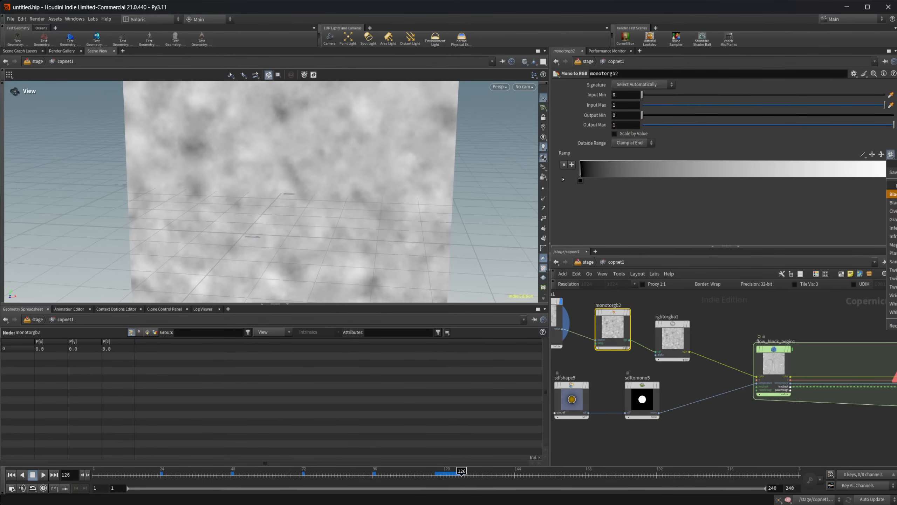
pyautogui.click(893, 227)
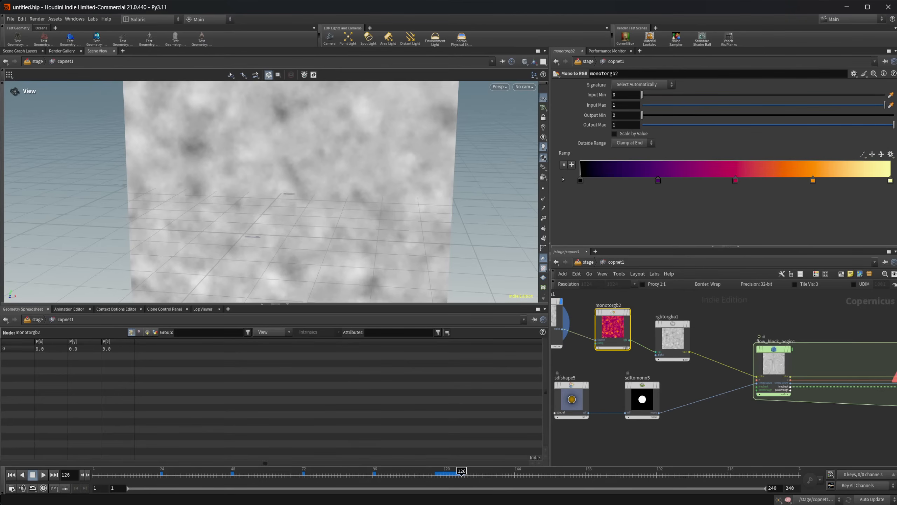
# Select flow_block_end1 and display its flow simulation result in the viewport.
pyautogui.click(681, 343)
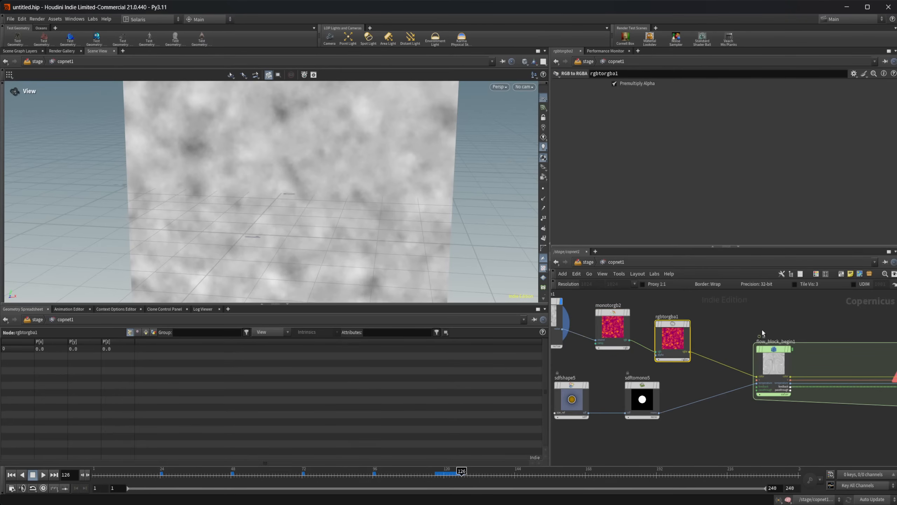
pyautogui.moveTo(762, 328); pyautogui.dragTo(645, 328, button='middle')
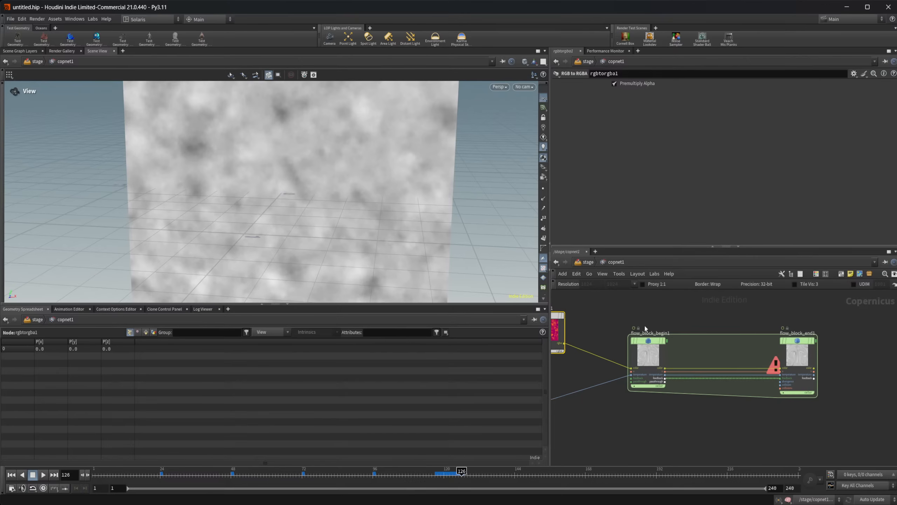
pyautogui.click(658, 356)
pyautogui.click(797, 356)
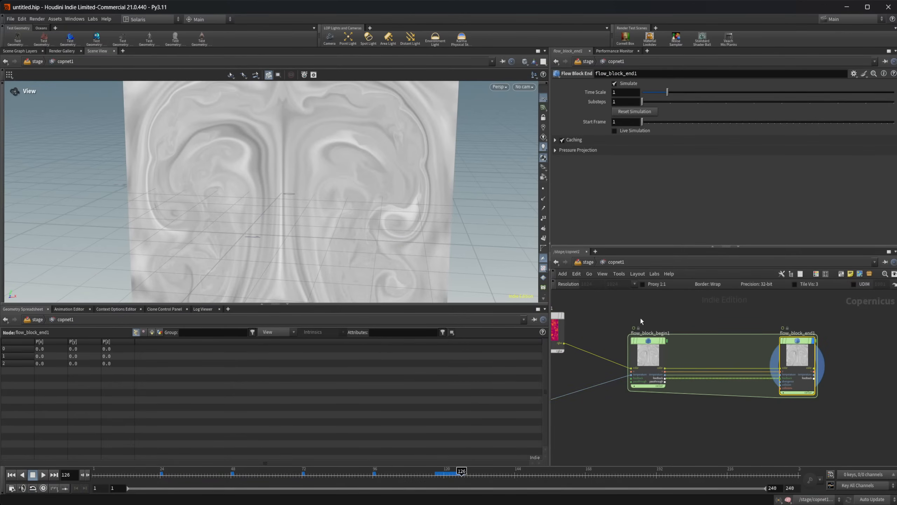
# Return to the first frame and play the flow simulation to review how the coloured noise evolves.
pyautogui.moveTo(716, 342); pyautogui.dragTo(782, 336, button='middle')
pyautogui.scroll(-1, 783, 336)
pyautogui.scroll(6, 713, 373)
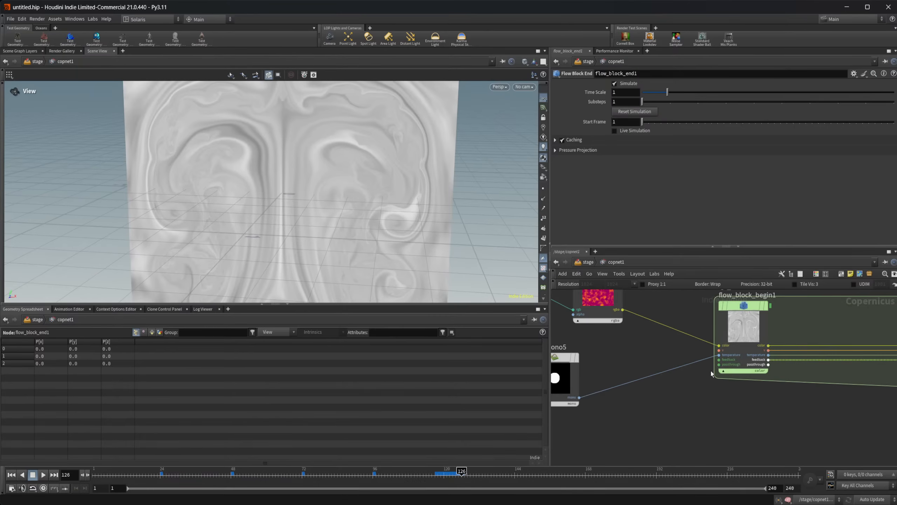
pyautogui.scroll(-5, 698, 371)
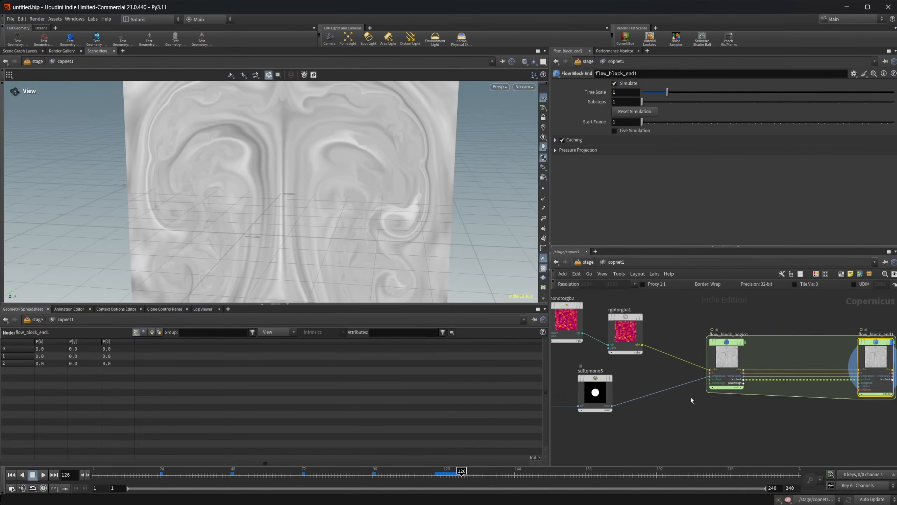
pyautogui.click(11, 475)
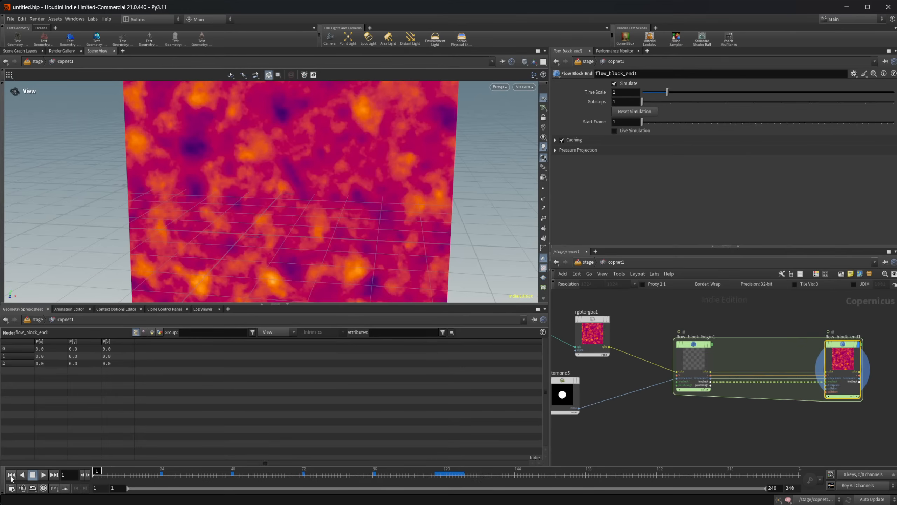
pyautogui.moveTo(451, 232); pyautogui.dragTo(366, 235, button='right')
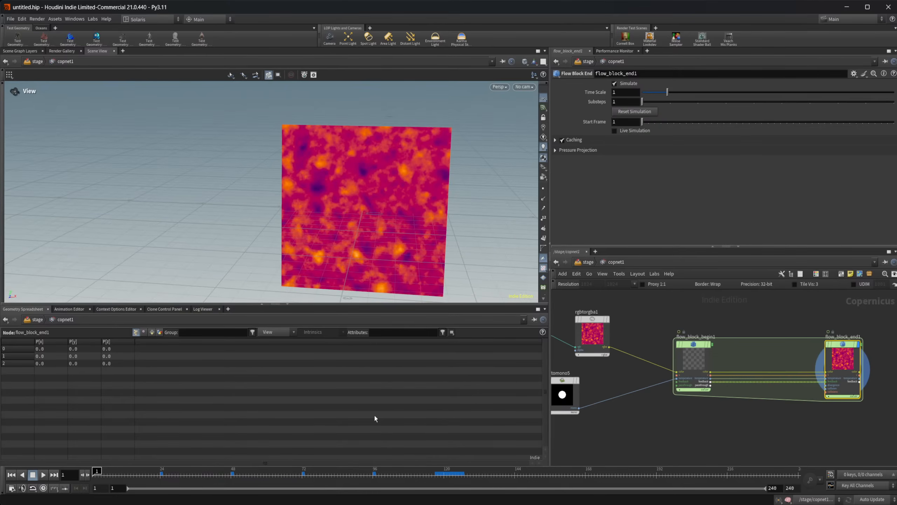
pyautogui.click(44, 477)
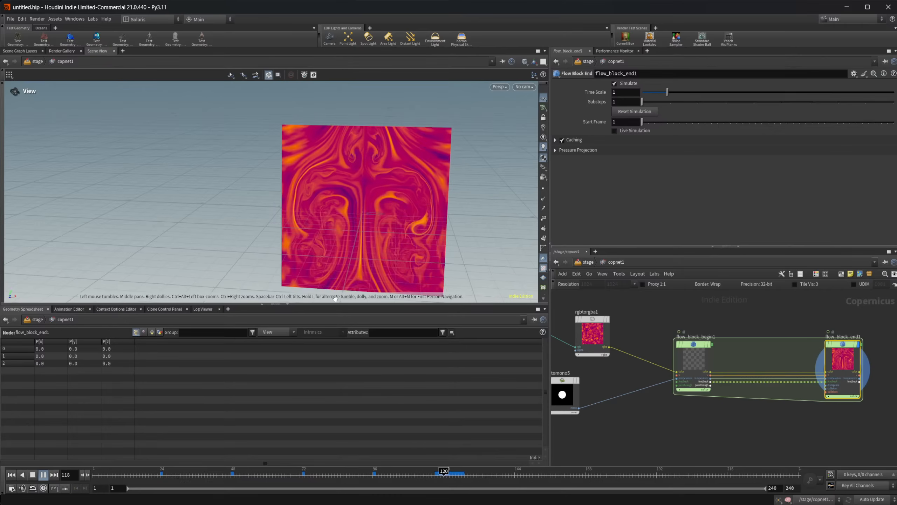
pyautogui.click(33, 474)
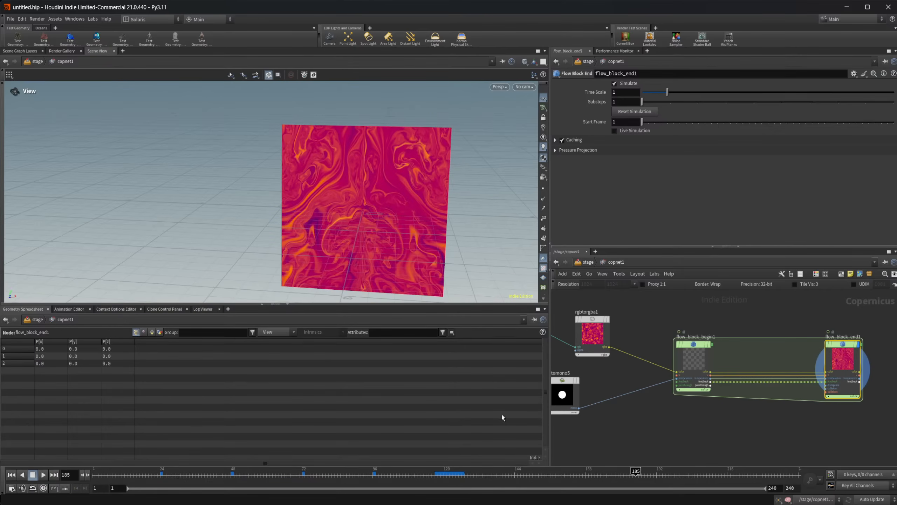
# Add a Fractal Noise node below sdftomono5 and wire its noise output into the temperature input of flow_block_begin1.
pyautogui.moveTo(652, 410); pyautogui.dragTo(758, 358, button='middle')
pyautogui.scroll(3, 701, 408)
pyautogui.press('Tab')
pyautogui.write('frac')
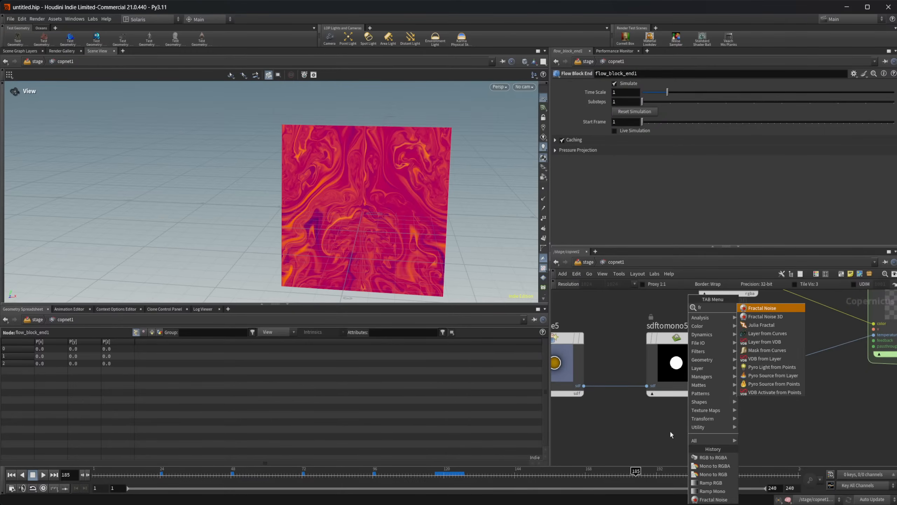
pyautogui.press('Return')
pyautogui.click(677, 431)
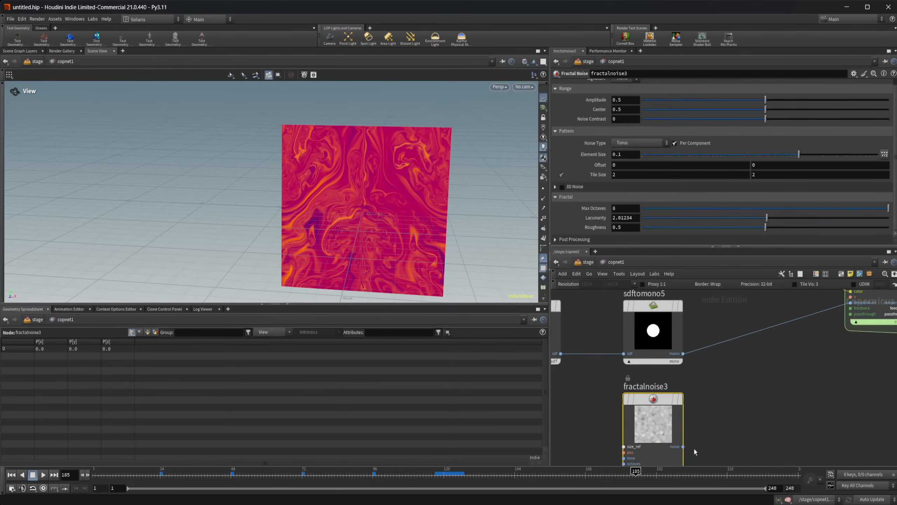
pyautogui.click(694, 448)
pyautogui.click(841, 314)
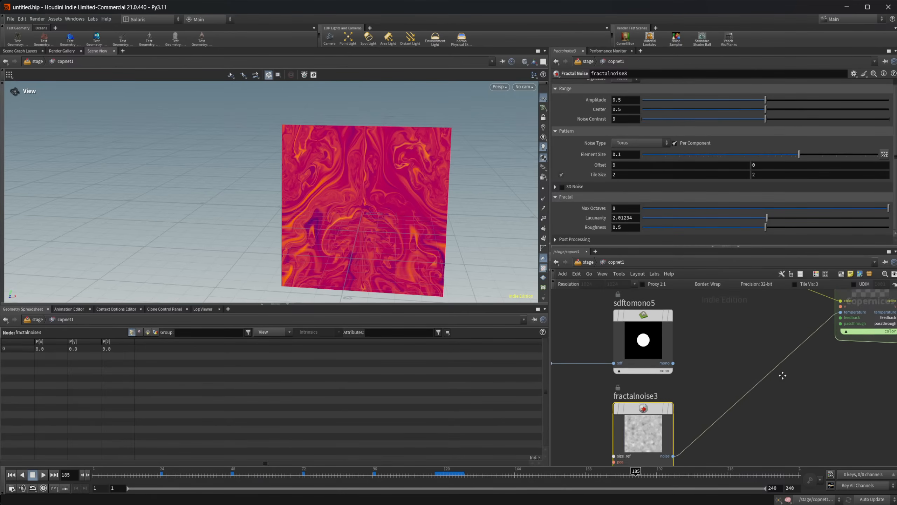
# Display the fractal noise and set its amplitude to 0.828, center to 0, noise contrast to 0.229 and element size to about 0.304.
pyautogui.moveTo(654, 416); pyautogui.dragTo(667, 397, button='middle')
pyautogui.moveTo(809, 100); pyautogui.dragTo(846, 99)
pyautogui.moveTo(765, 109); pyautogui.dragTo(785, 124)
pyautogui.moveTo(871, 119); pyautogui.dragTo(793, 120)
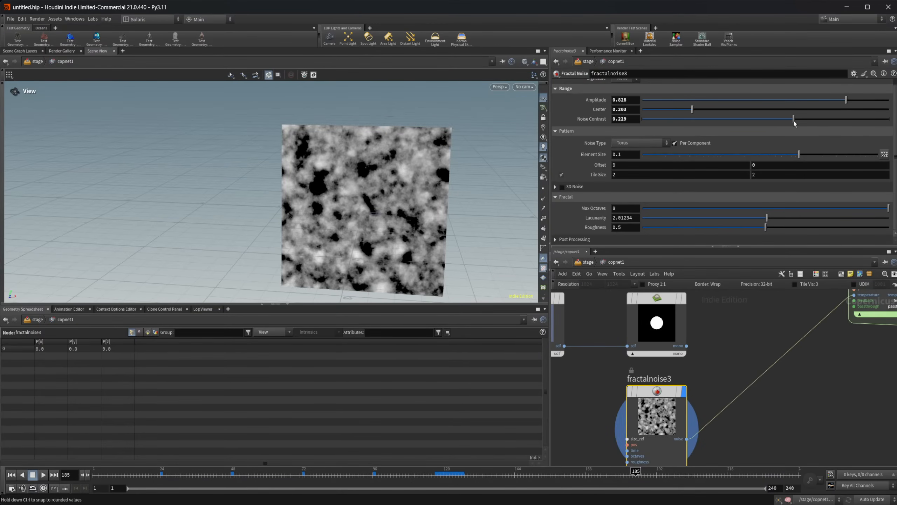
pyautogui.moveTo(693, 110); pyautogui.dragTo(641, 111)
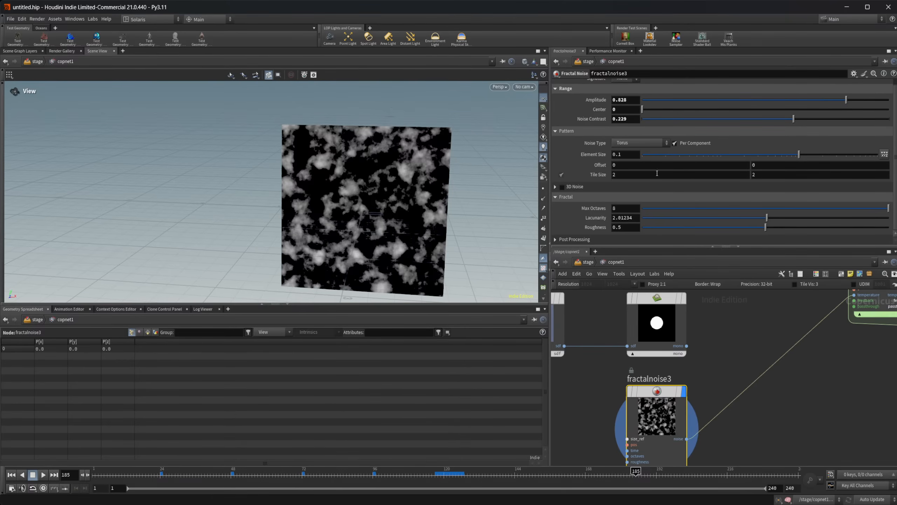
pyautogui.moveTo(808, 160); pyautogui.dragTo(837, 159)
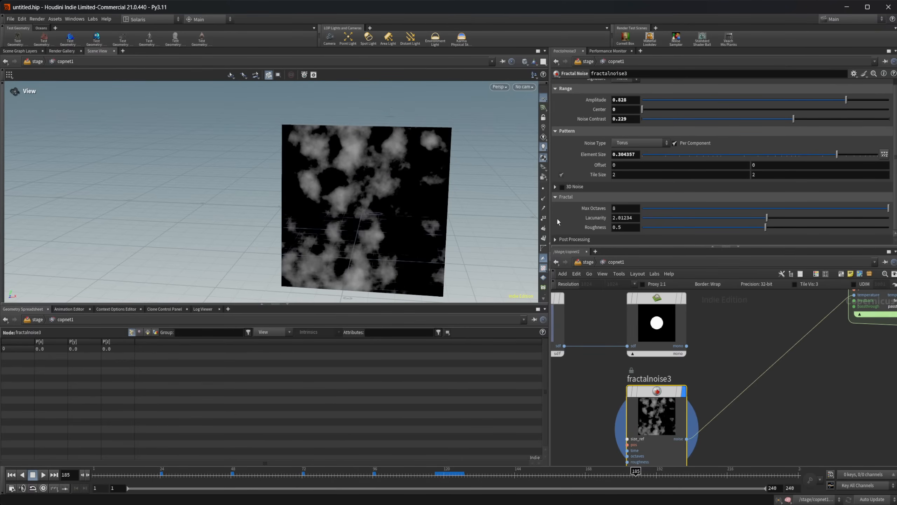
# Enable 3D Noise on the fractal noise node and play the timeline to check for motion.
pyautogui.click(559, 187)
pyautogui.click(556, 186)
pyautogui.moveTo(166, 472); pyautogui.dragTo(131, 473)
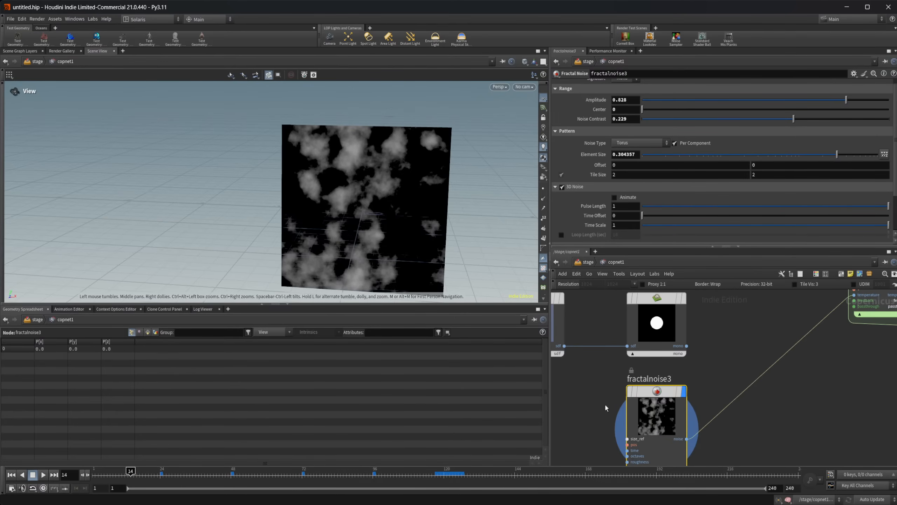
pyautogui.click(11, 475)
pyautogui.click(43, 474)
pyautogui.click(43, 474)
# Turn on Animate for the fractal noise's 3D noise and preview it from the first frame.
pyautogui.click(636, 198)
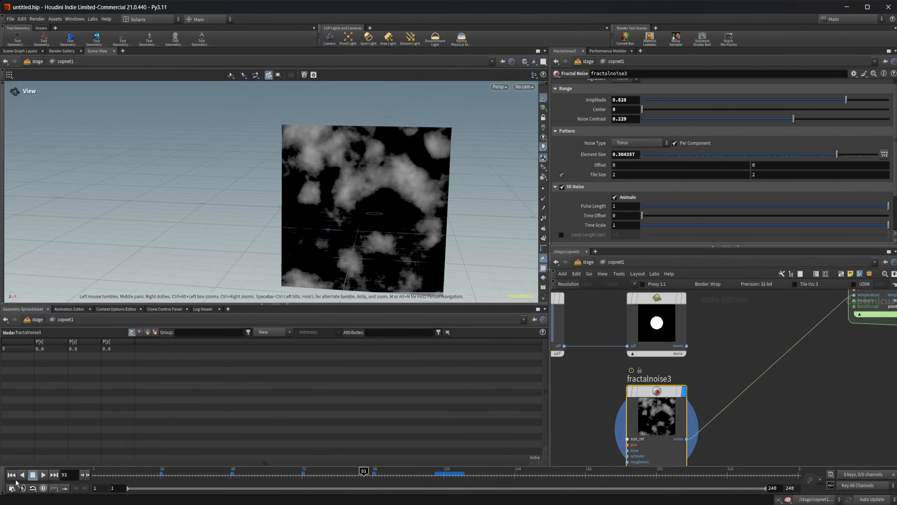
pyautogui.click(13, 476)
pyautogui.click(43, 475)
pyautogui.click(43, 475)
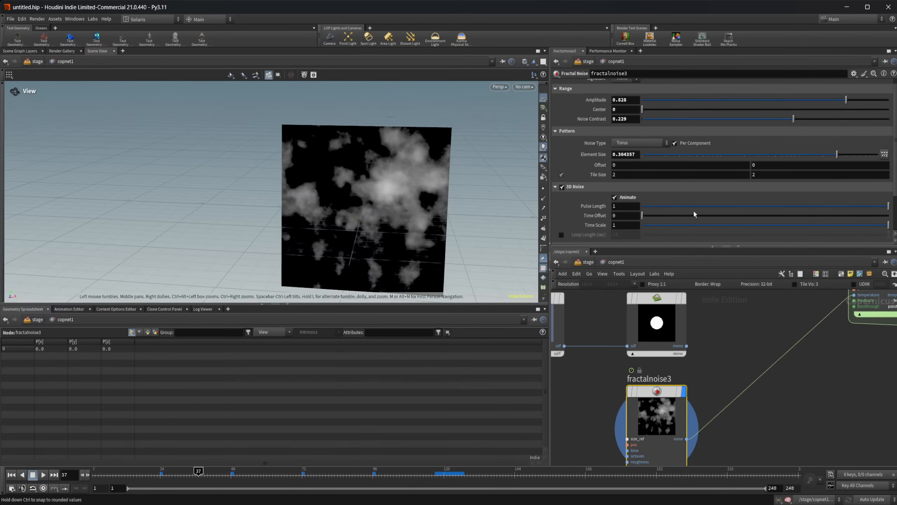
# Try a pulse length of 10 on the animated fractal noise and play it back.
pyautogui.click(625, 206)
pyautogui.write('10')
pyautogui.press('Return')
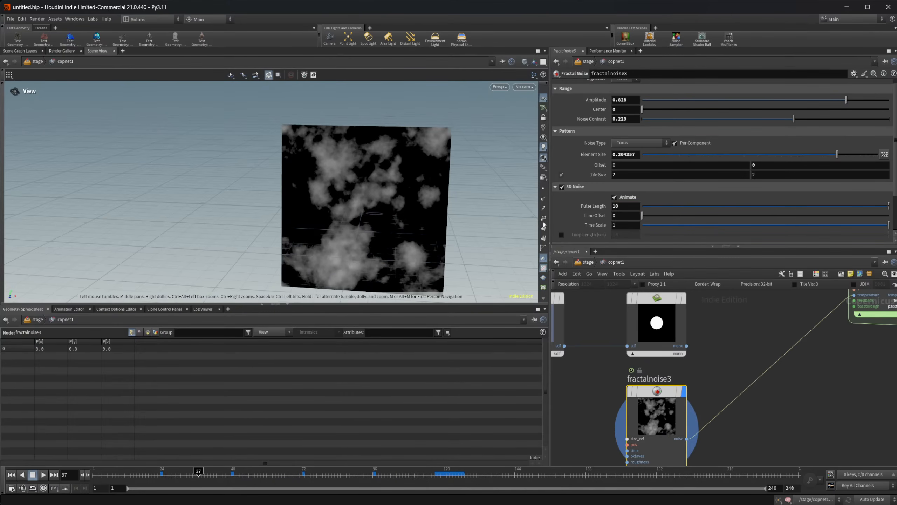
pyautogui.click(43, 474)
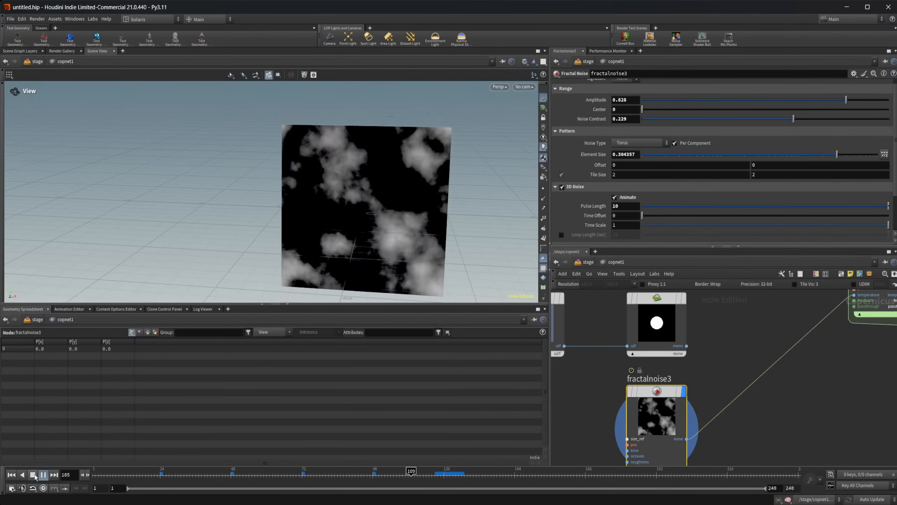
pyautogui.click(42, 475)
# Set the fractal noise's pulse length to 30.
pyautogui.click(616, 206)
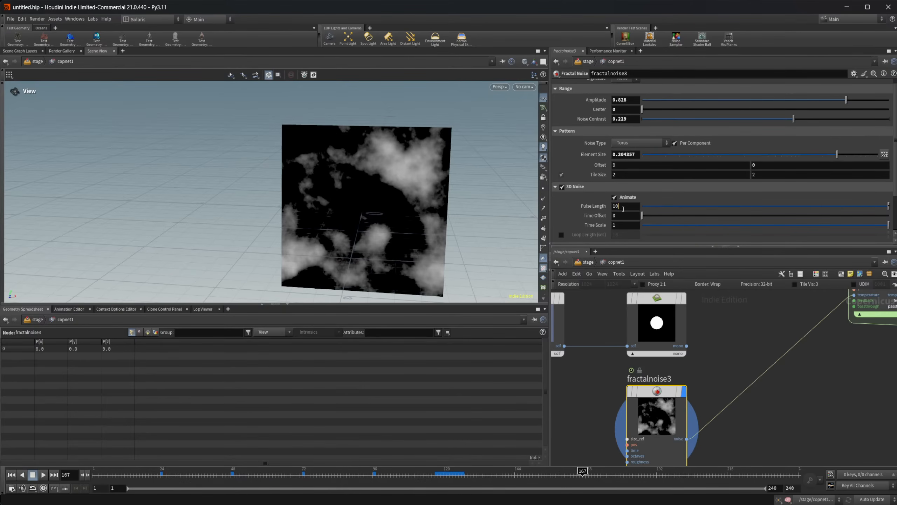
pyautogui.write('30')
pyautogui.press('Return')
# Display the Flow Block End node and play the noise-driven simulation from the first frame.
pyautogui.moveTo(787, 383); pyautogui.dragTo(650, 428, button='middle')
pyautogui.scroll(-2, 721, 422)
pyautogui.moveTo(713, 424); pyautogui.dragTo(593, 410, button='middle')
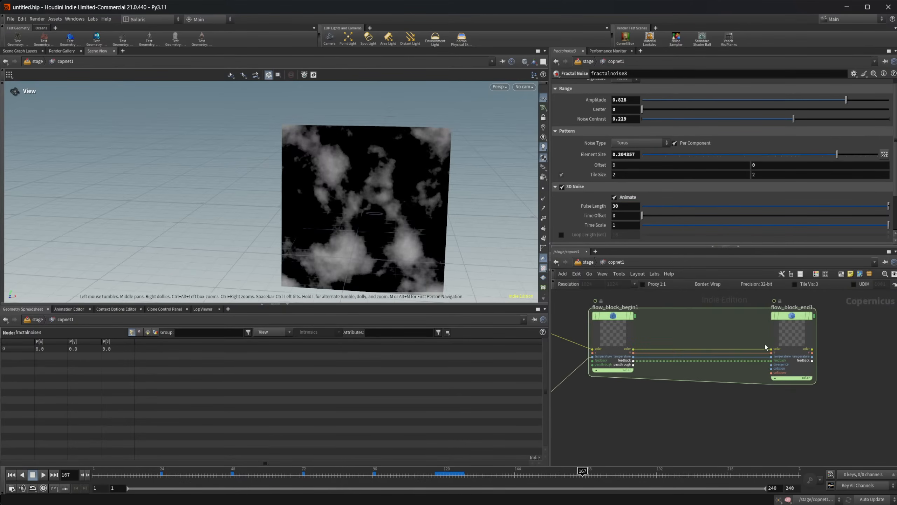
pyautogui.click(11, 474)
pyautogui.click(800, 339)
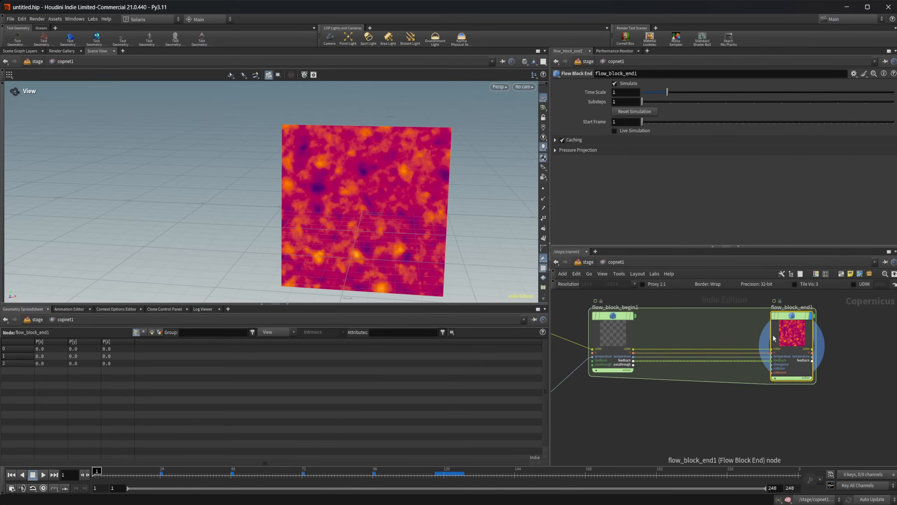
pyautogui.click(47, 478)
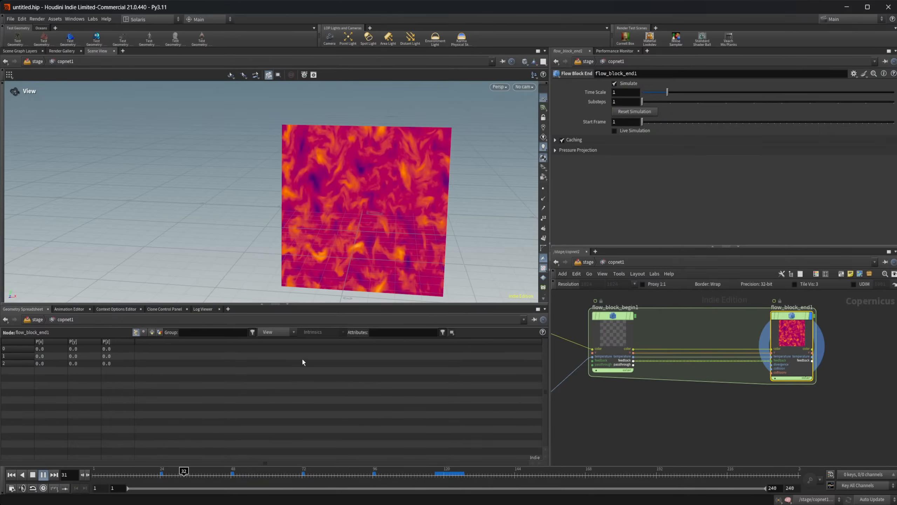
pyautogui.click(33, 475)
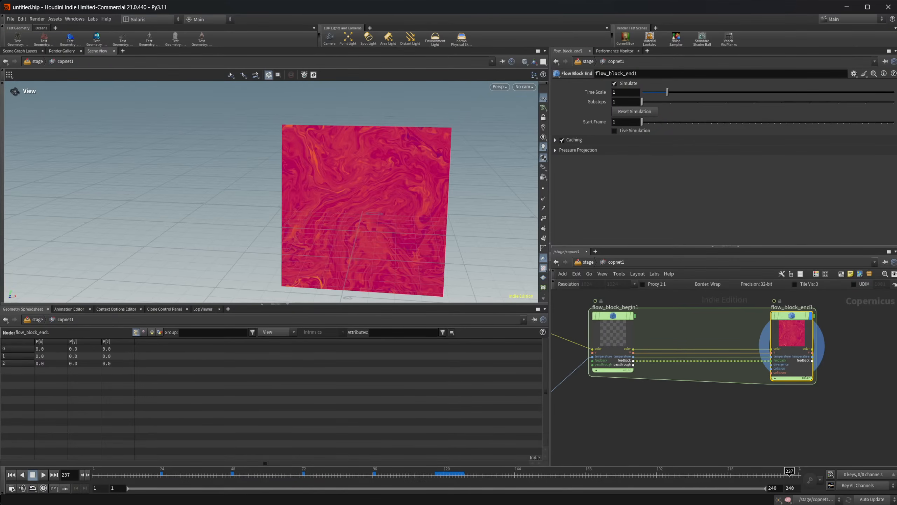
# Enable Live Simulation on the Flow Block End node and return the timeline to frame 1.
pyautogui.moveTo(786, 403); pyautogui.dragTo(775, 412, button='middle')
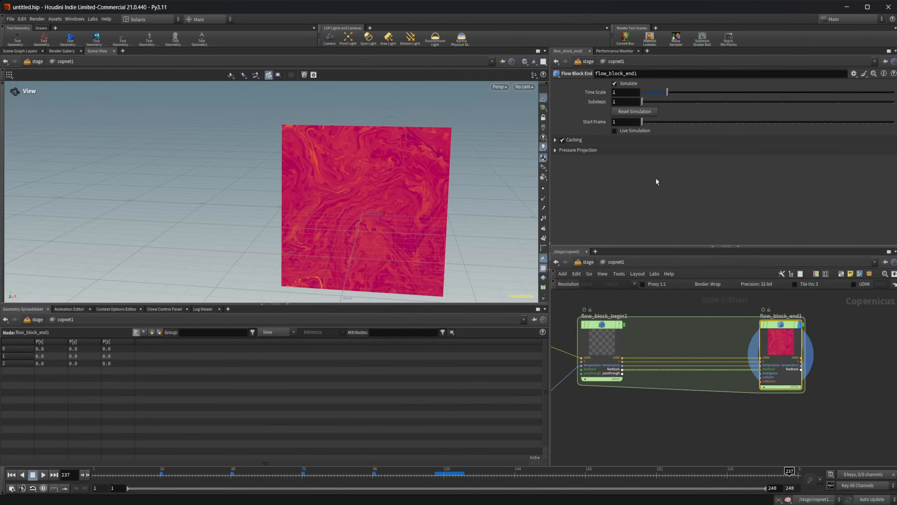
pyautogui.click(641, 131)
pyautogui.moveTo(606, 432); pyautogui.dragTo(728, 403, button='middle')
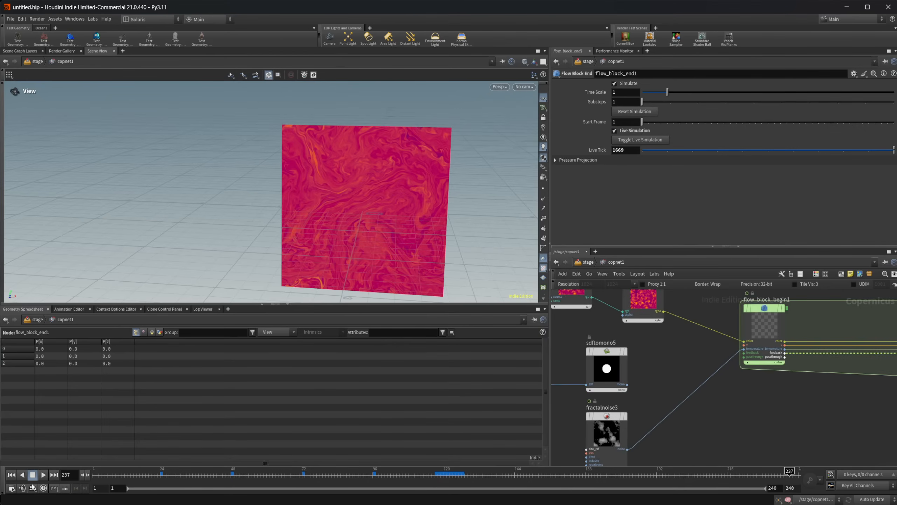
pyautogui.click(11, 475)
pyautogui.moveTo(678, 420); pyautogui.dragTo(723, 414, button='middle')
pyautogui.scroll(-1, 723, 413)
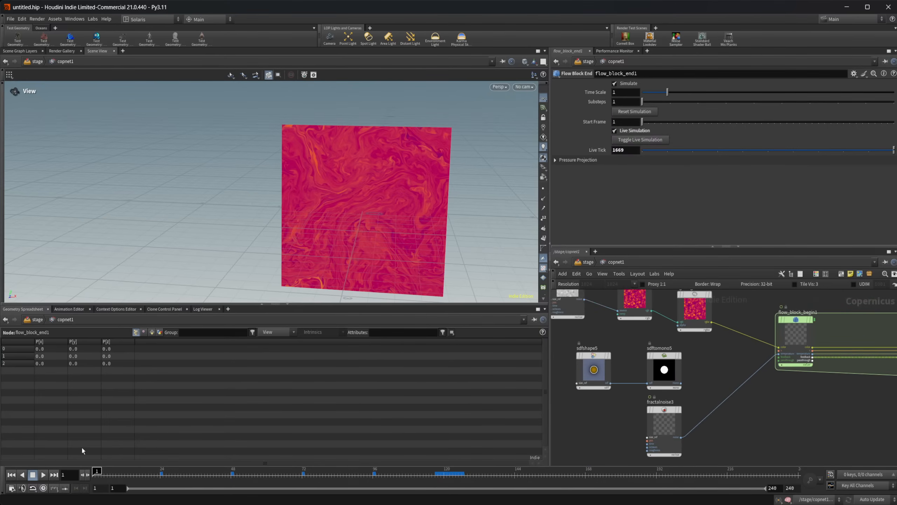
# Rewire the flow block's temperature input to the mono output of sdftomono5 in place of the fractal noise.
pyautogui.click(667, 423)
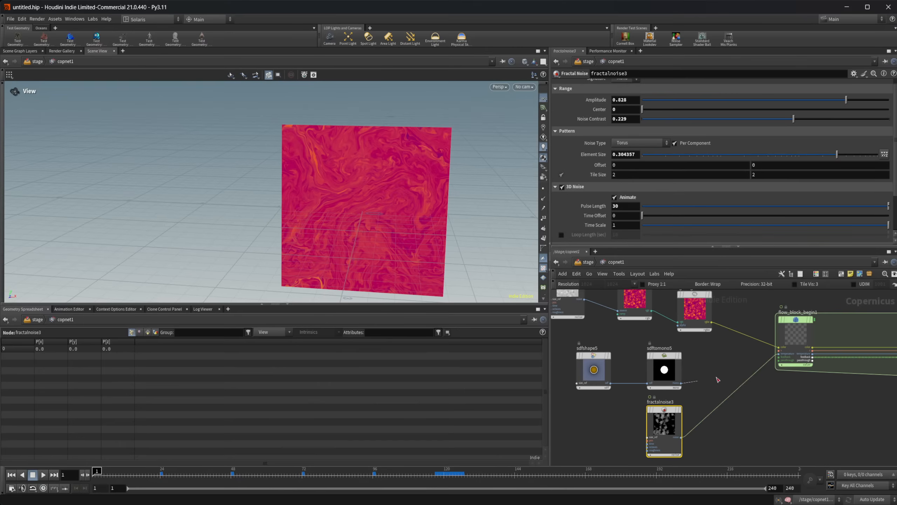
pyautogui.click(778, 354)
pyautogui.click(664, 370)
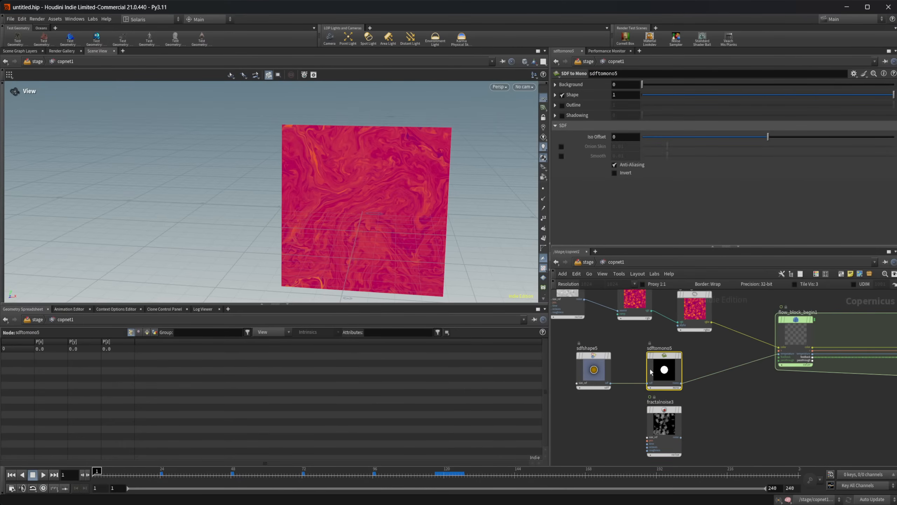
# Insert a Transform 2D node on the wire between sdftomono5 and the flow block's temperature input.
pyautogui.press('Tab')
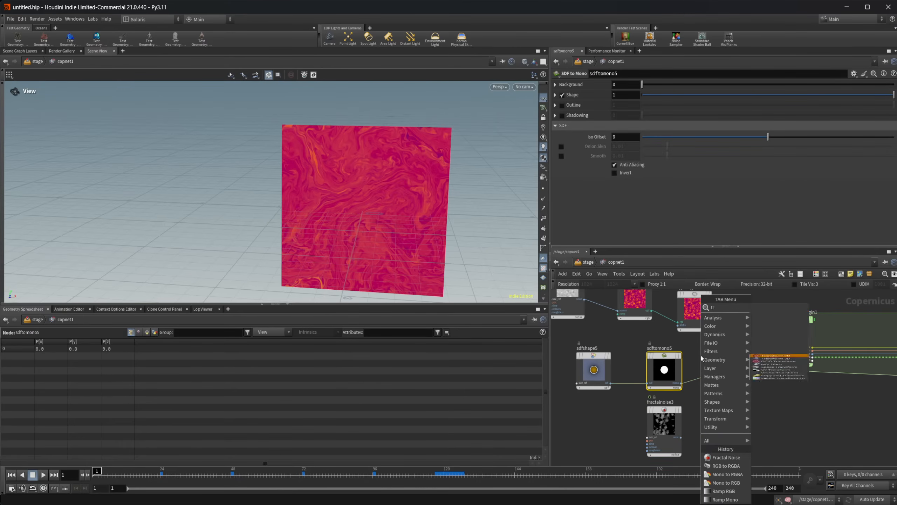
pyautogui.write('tran')
pyautogui.press('Return')
pyautogui.click(700, 354)
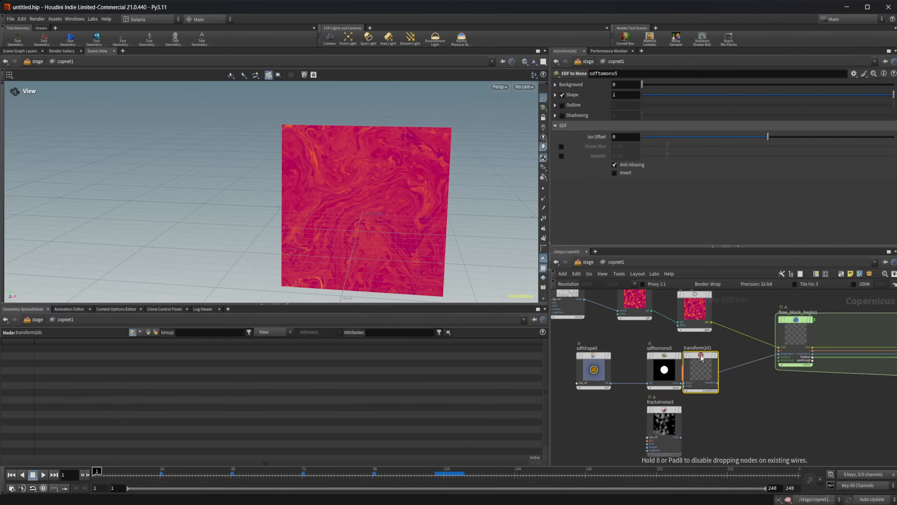
pyautogui.scroll(2, 712, 363)
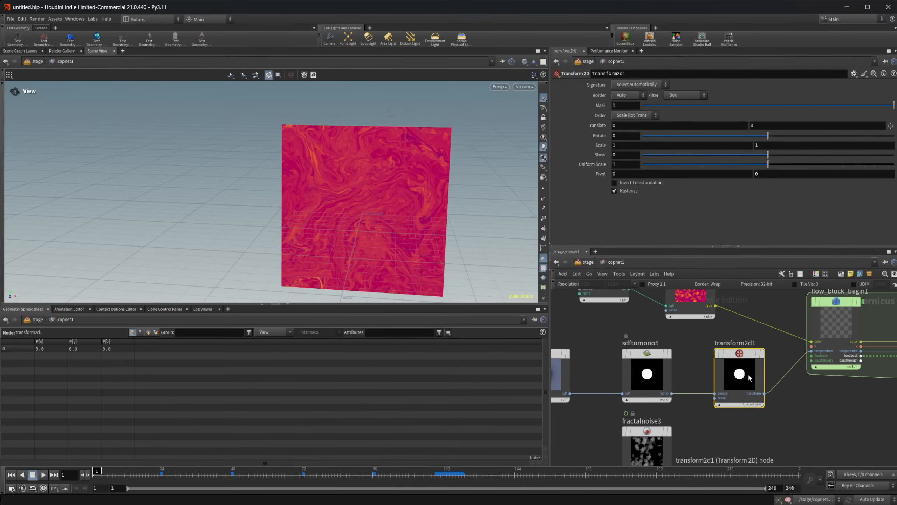
# Move the circle with the Transform 2D viewport handle to a translation of about -0.081, -0.253.
pyautogui.press('Return')
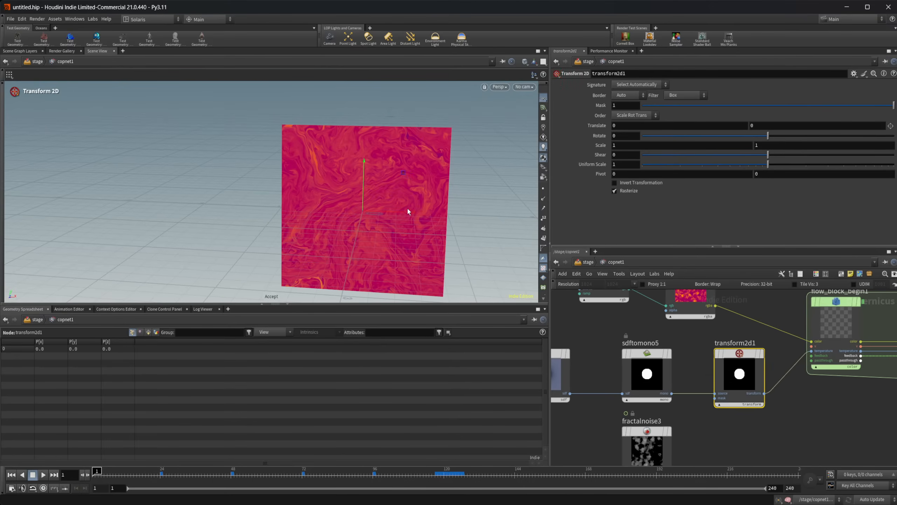
pyautogui.moveTo(412, 212); pyautogui.dragTo(361, 219)
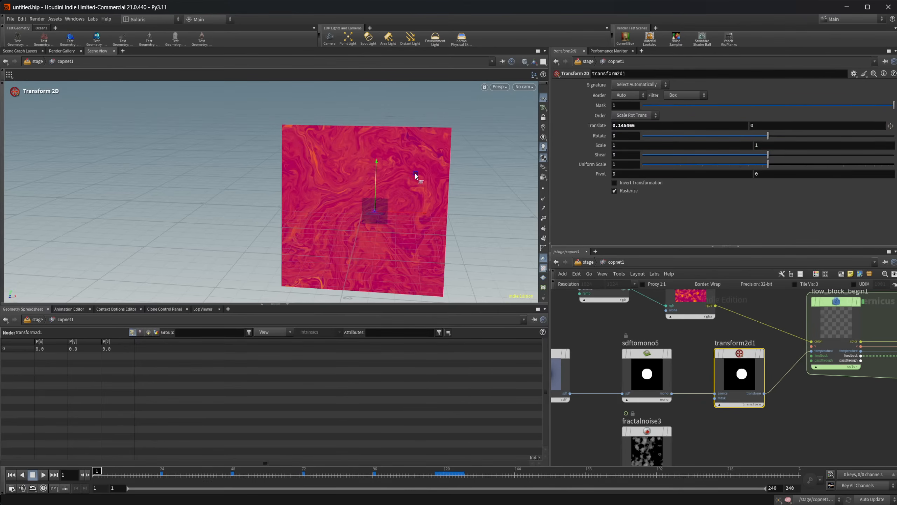
pyautogui.moveTo(415, 174); pyautogui.dragTo(395, 195)
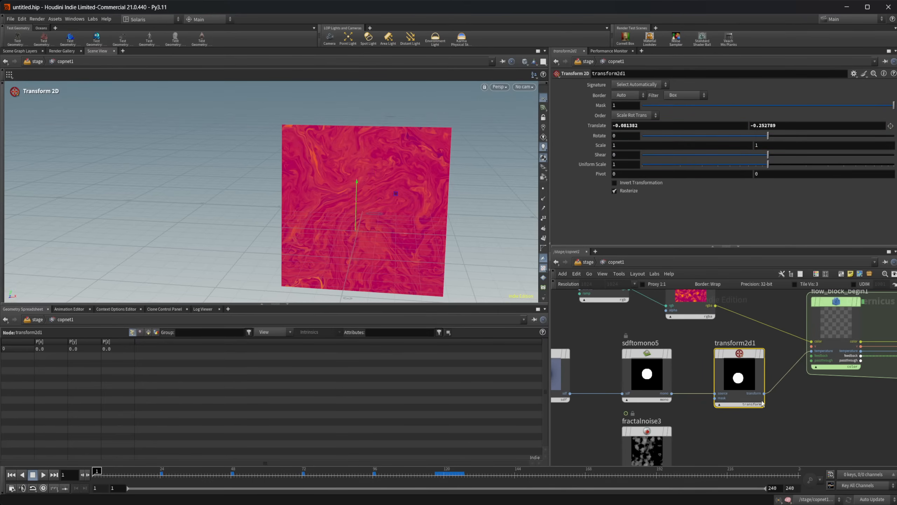
# Select the Flow Block End node to show its live simulation settings.
pyautogui.moveTo(757, 420); pyautogui.dragTo(694, 425, button='middle')
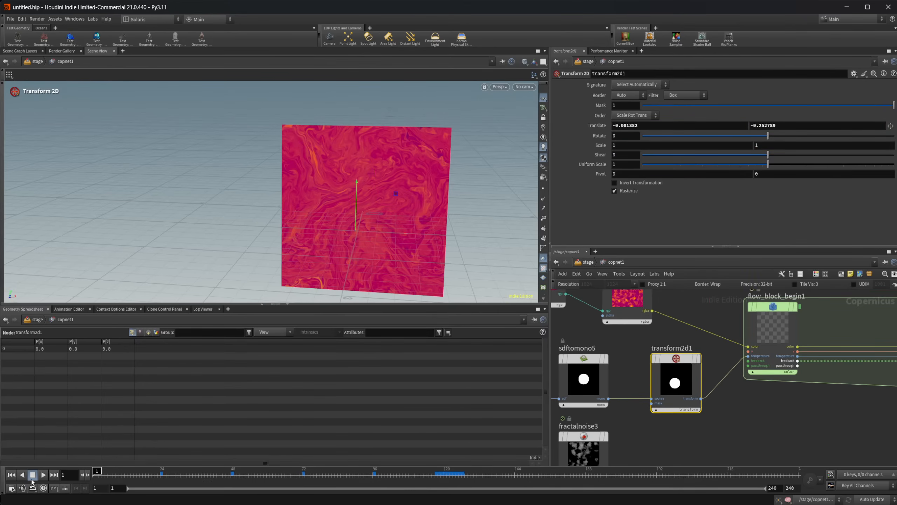
pyautogui.moveTo(862, 403); pyautogui.dragTo(632, 407, button='middle')
pyautogui.scroll(-4, 724, 388)
pyautogui.click(696, 358)
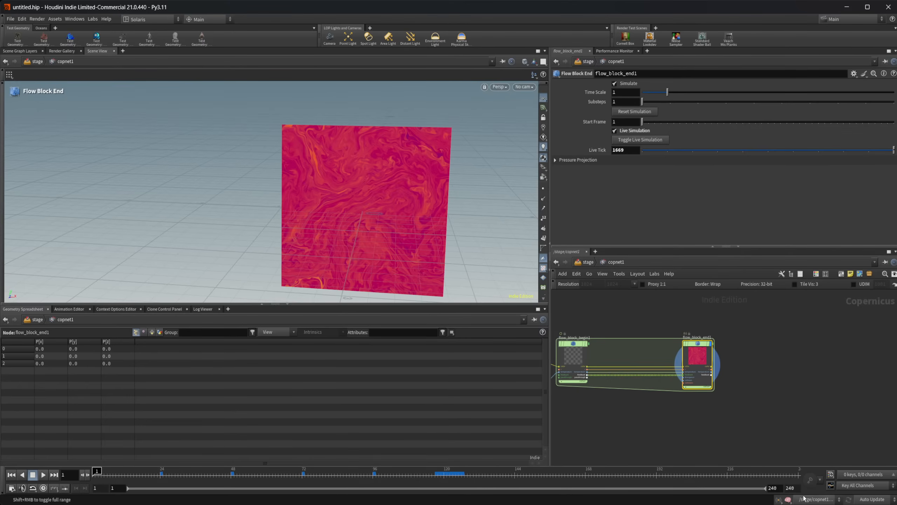
# Toggle live node cooking to pause and resume the flow block's live simulation, leaving it running.
pyautogui.click(779, 499)
pyautogui.click(776, 501)
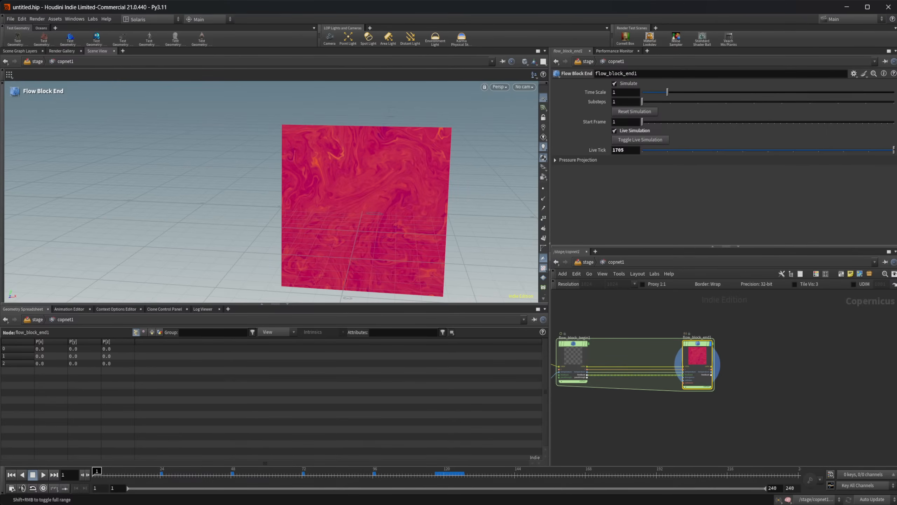
pyautogui.rightClick(779, 502)
pyautogui.click(777, 502)
pyautogui.click(777, 501)
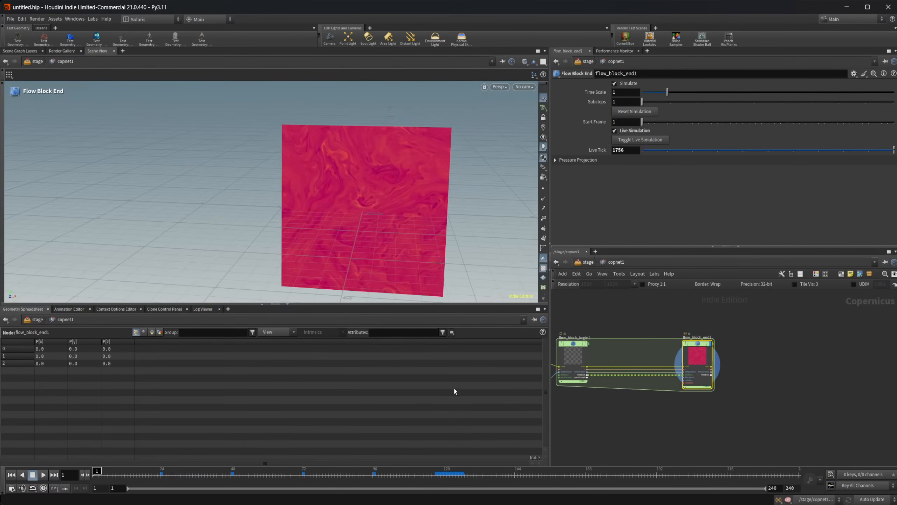
pyautogui.moveTo(600, 418); pyautogui.dragTo(861, 427, button='middle')
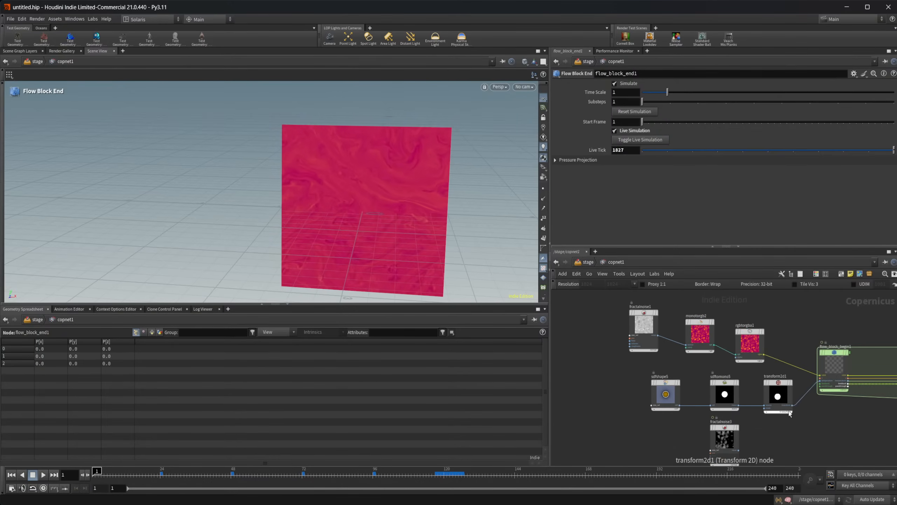
pyautogui.moveTo(771, 413); pyautogui.dragTo(697, 383, button='middle')
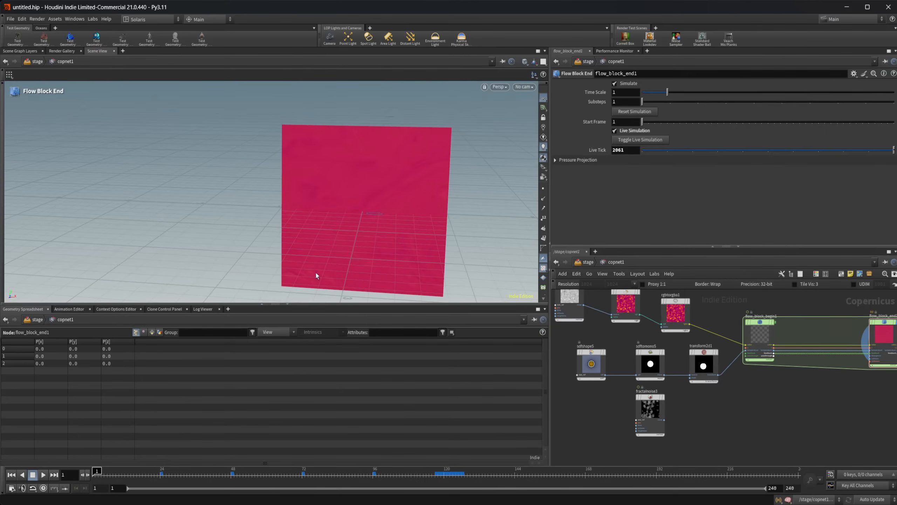
pyautogui.moveTo(759, 389); pyautogui.dragTo(682, 406, button='middle')
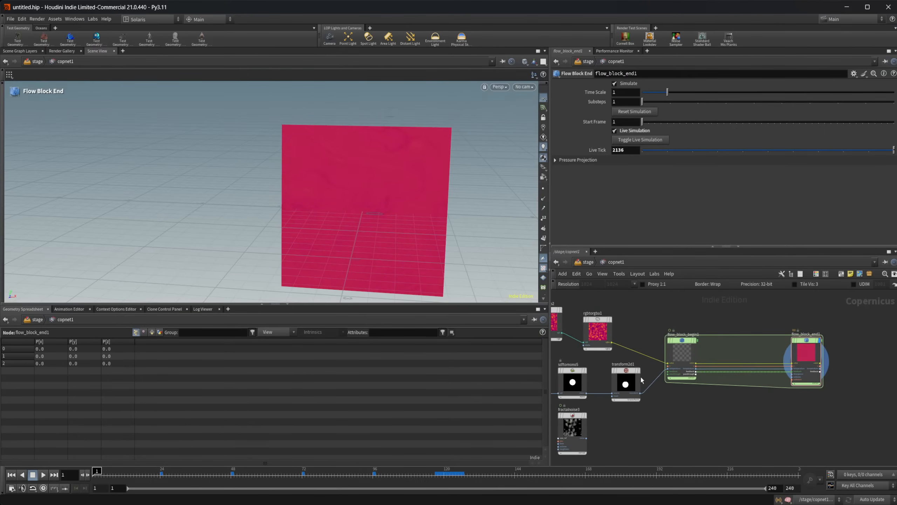
# Try to refresh the simulation by toggling simulation off and on, scrubbing the timeline forward and returning to frame 1.
pyautogui.click(618, 384)
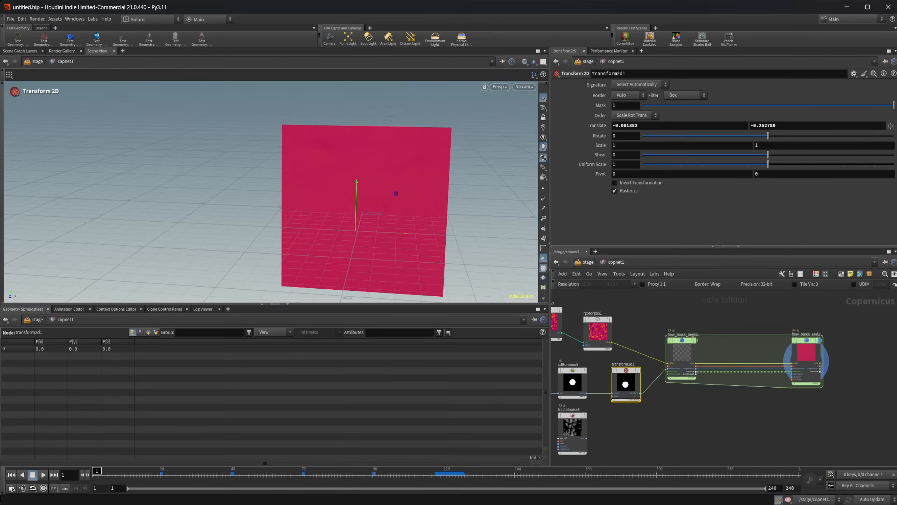
pyautogui.click(789, 500)
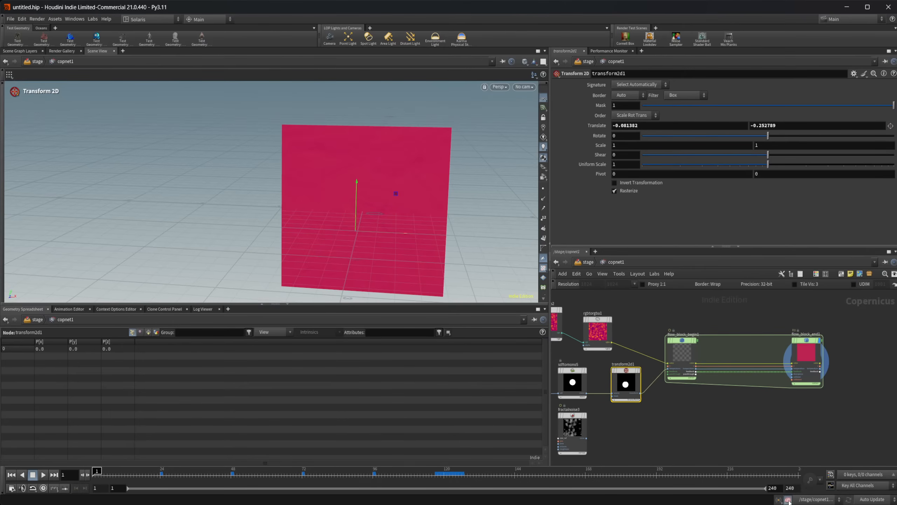
pyautogui.click(789, 500)
pyautogui.moveTo(99, 475); pyautogui.dragTo(148, 475)
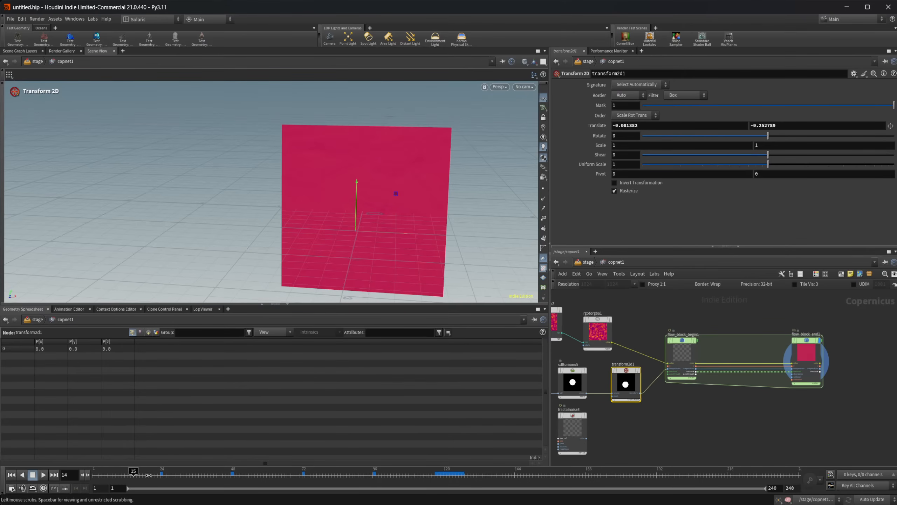
pyautogui.click(11, 474)
# Select the Flow Block End node and toggle its live simulation.
pyautogui.scroll(3, 636, 419)
pyautogui.moveTo(627, 419)
pyautogui.mouseDown(button='middle')
pyautogui.moveTo(669, 426)
pyautogui.moveTo(638, 421)
pyautogui.mouseUp(button='middle')
pyautogui.scroll(-3, 669, 420)
pyautogui.scroll(2, 828, 352)
pyautogui.click(828, 352)
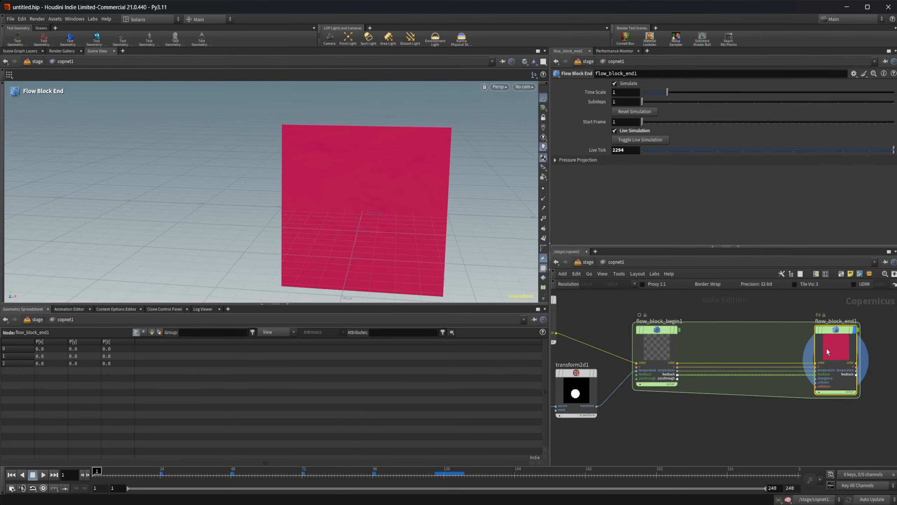
pyautogui.click(645, 139)
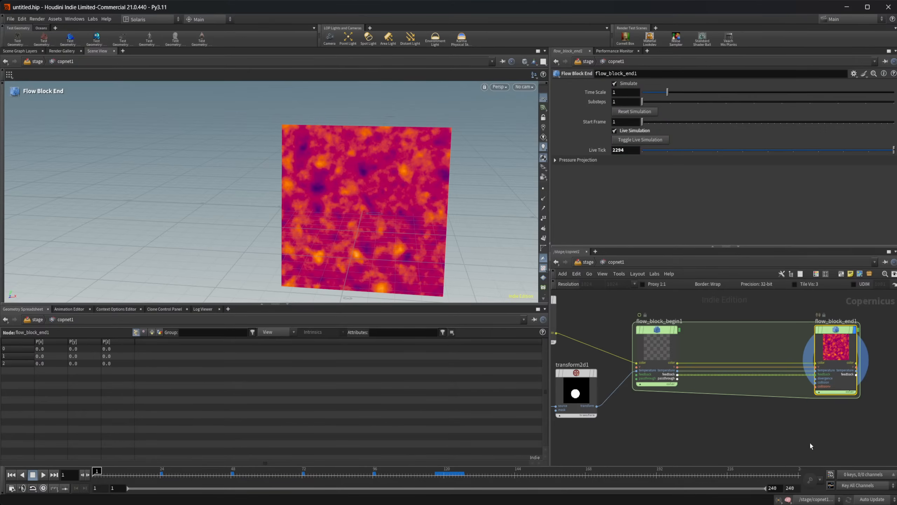
# Move the circle with the transform2d1 handle to a translation of about -0.271, -0.210 and leave the handle mode.
pyautogui.click(576, 393)
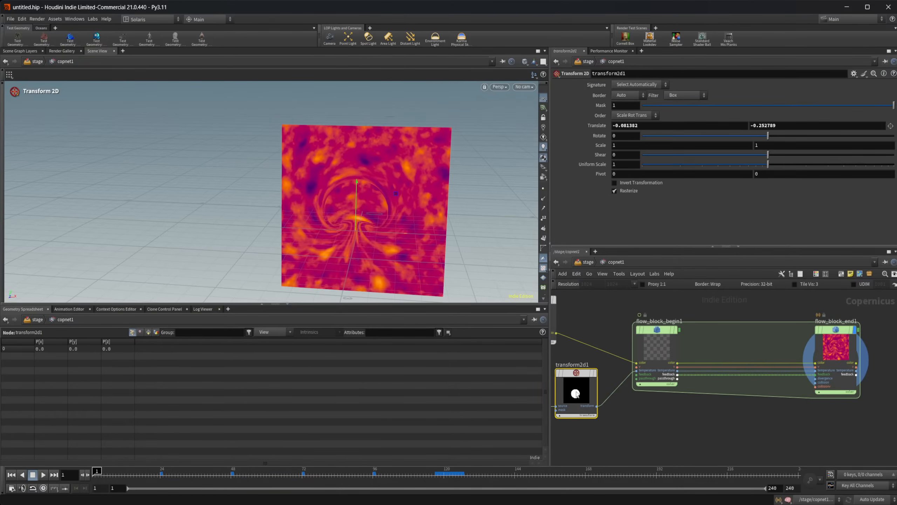
pyautogui.moveTo(396, 195)
pyautogui.mouseDown()
pyautogui.moveTo(376, 203)
pyautogui.moveTo(395, 140)
pyautogui.moveTo(349, 244)
pyautogui.moveTo(346, 213)
pyautogui.moveTo(421, 194)
pyautogui.moveTo(453, 174)
pyautogui.moveTo(408, 197)
pyautogui.moveTo(383, 195)
pyautogui.mouseUp()
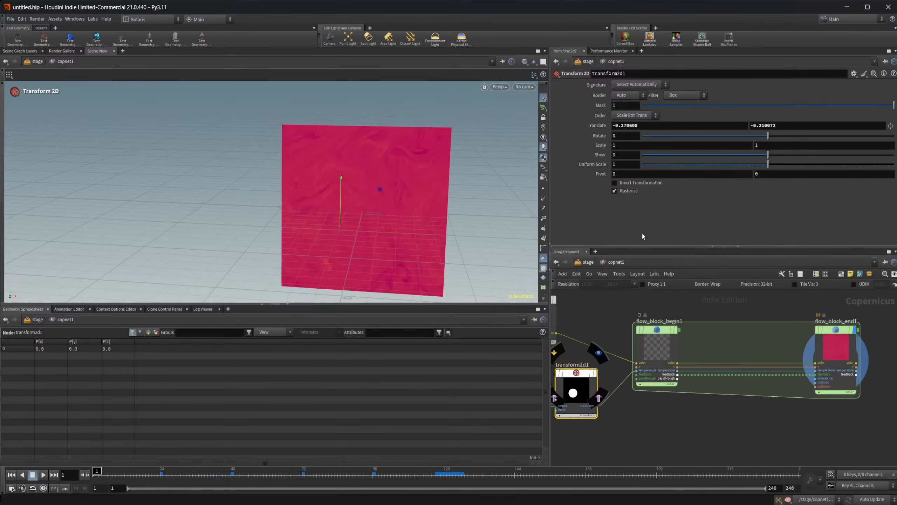
pyautogui.press('Escape')
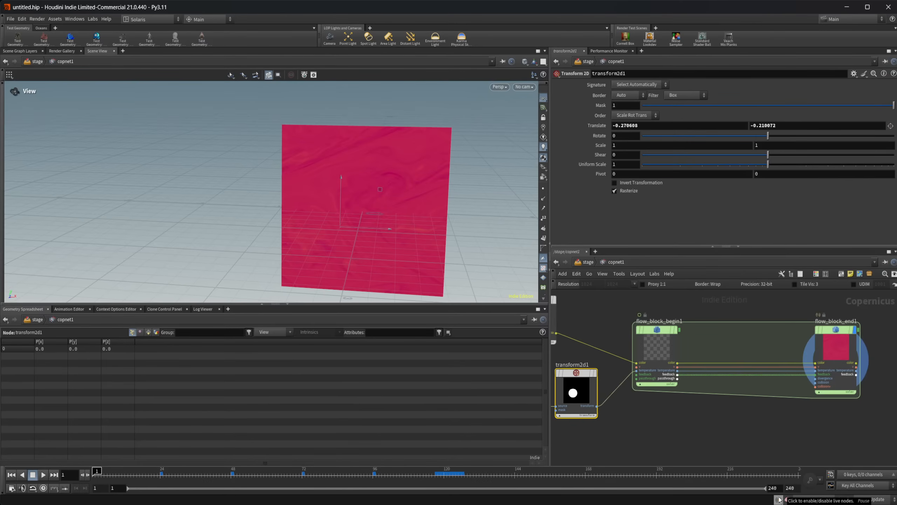
# Reset the simulation on the Flow Block End node.
pyautogui.moveTo(769, 440); pyautogui.dragTo(669, 421, button='middle')
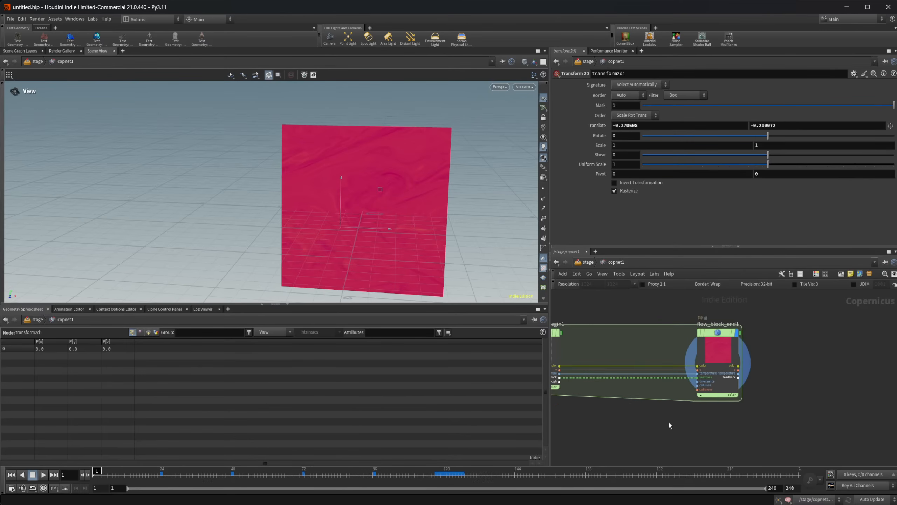
pyautogui.click(708, 359)
pyautogui.click(635, 112)
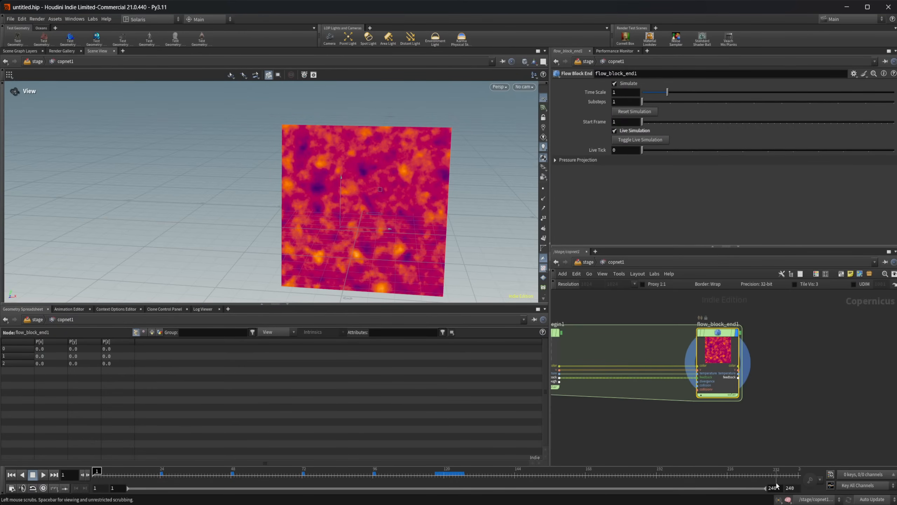
# Step the Flow Block End node's live simulation manually by raising its Live Tick to 10.
pyautogui.moveTo(756, 415); pyautogui.dragTo(807, 428, button='middle')
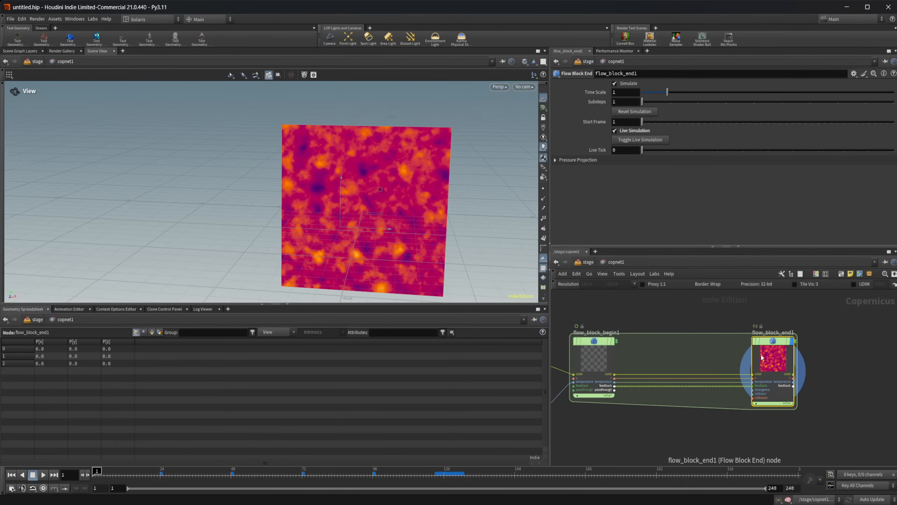
pyautogui.moveTo(650, 419); pyautogui.dragTo(703, 408, button='middle')
pyautogui.moveTo(634, 393); pyautogui.dragTo(747, 362, button='middle')
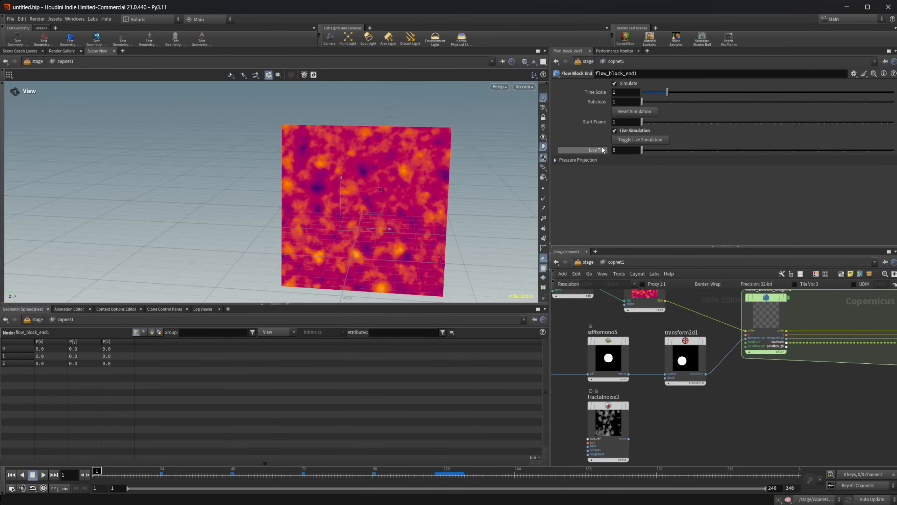
pyautogui.moveTo(603, 151)
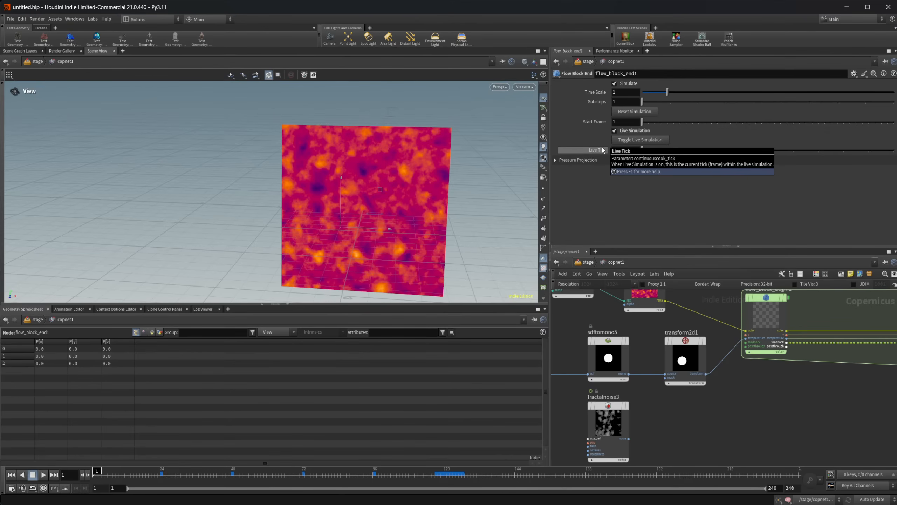
pyautogui.moveTo(643, 151); pyautogui.dragTo(895, 150)
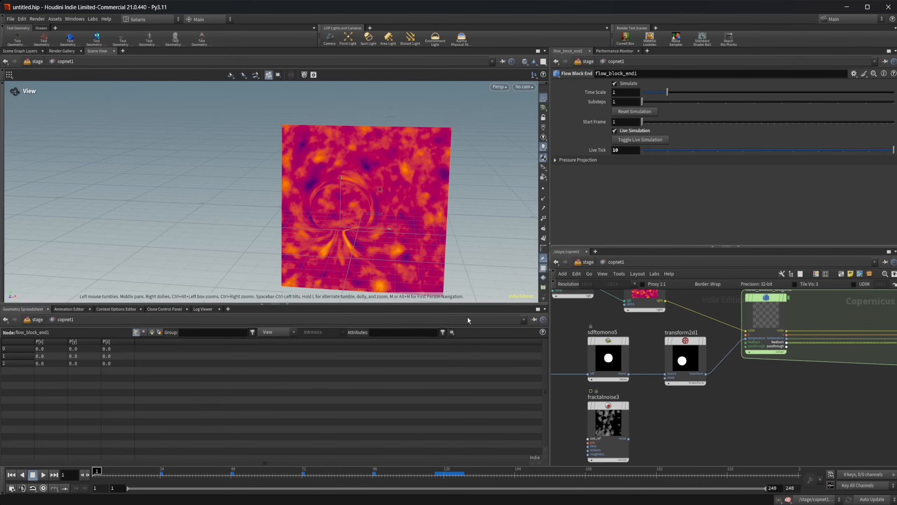
# Pull transform2d1 off the wire feeding the flow block's temperature input and place it between the block's begin and end nodes.
pyautogui.moveTo(687, 394); pyautogui.dragTo(718, 392, button='middle')
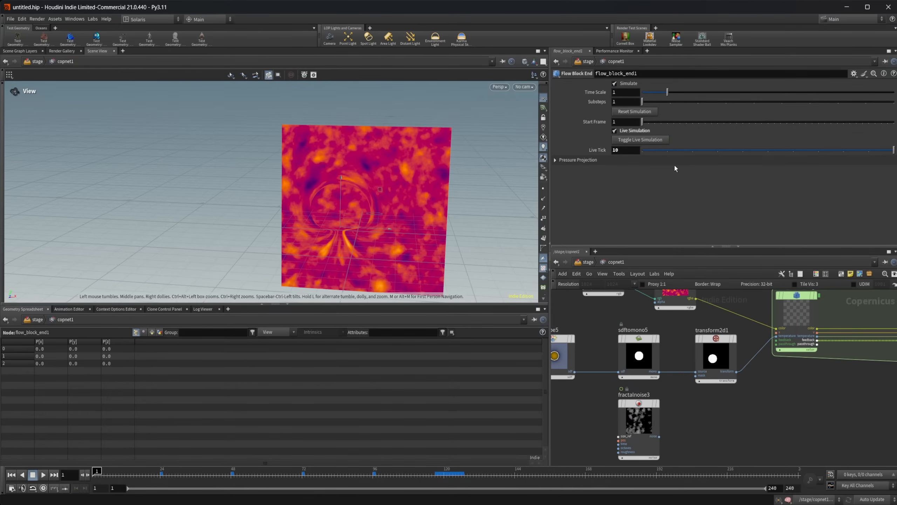
pyautogui.moveTo(809, 413); pyautogui.dragTo(705, 428, button='middle')
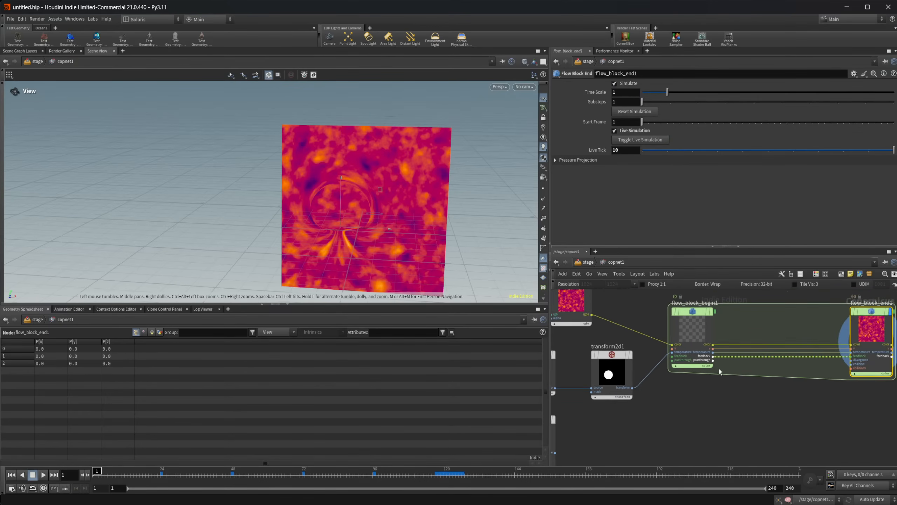
pyautogui.moveTo(597, 379); pyautogui.dragTo(762, 416)
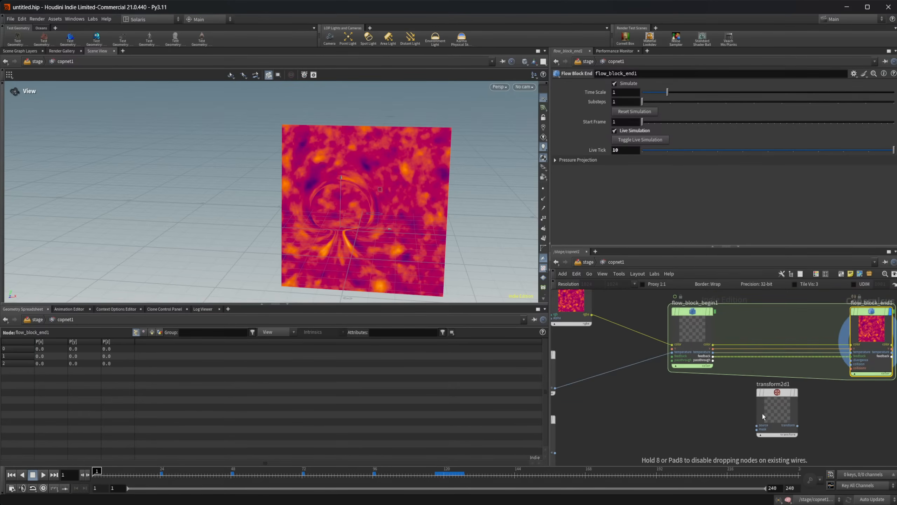
# Wire the Flow Block Begin temperature output through transform2d1 into the Flow Block End temperature input.
pyautogui.scroll(5, 730, 359)
pyautogui.moveTo(699, 348); pyautogui.dragTo(742, 410)
pyautogui.moveTo(742, 412); pyautogui.dragTo(679, 414, button='middle')
pyautogui.click(764, 409)
pyautogui.scroll(-5, 679, 414)
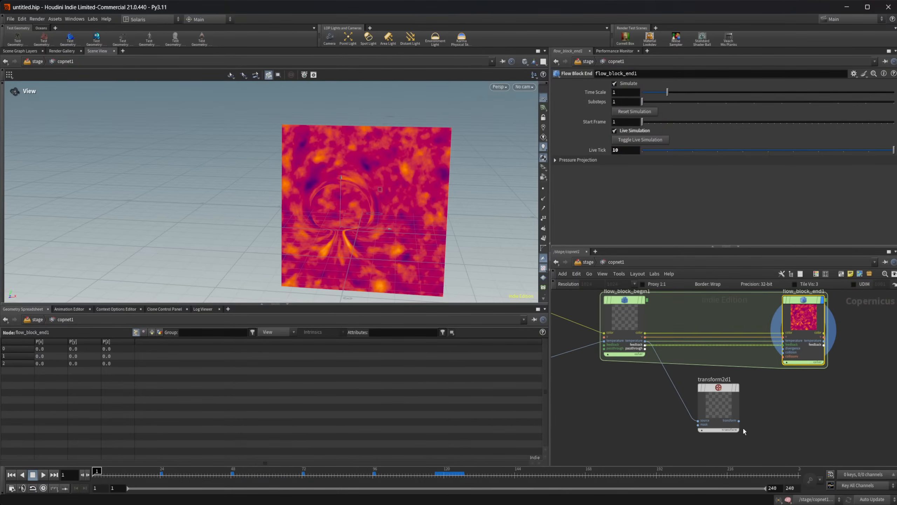
pyautogui.moveTo(741, 422); pyautogui.dragTo(784, 345)
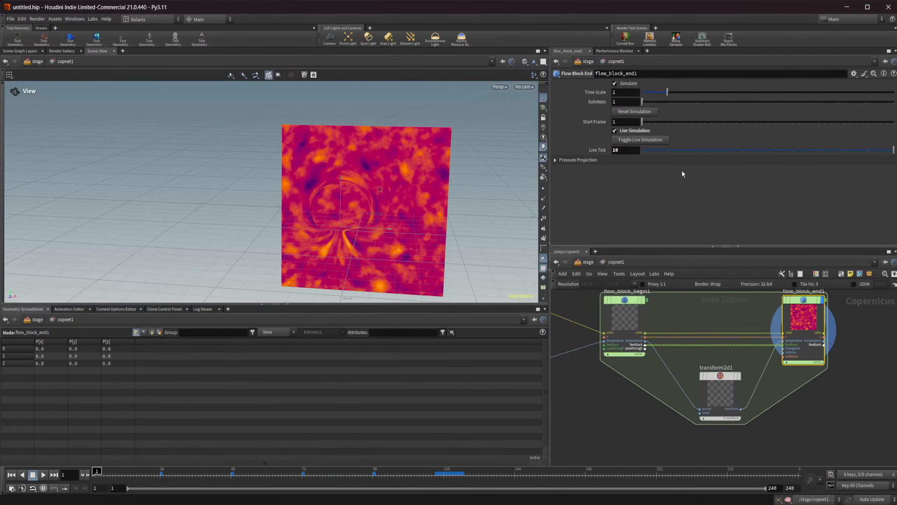
# Return the Flow Block End node's Live Tick to 0 and reset its simulation.
pyautogui.moveTo(596, 153)
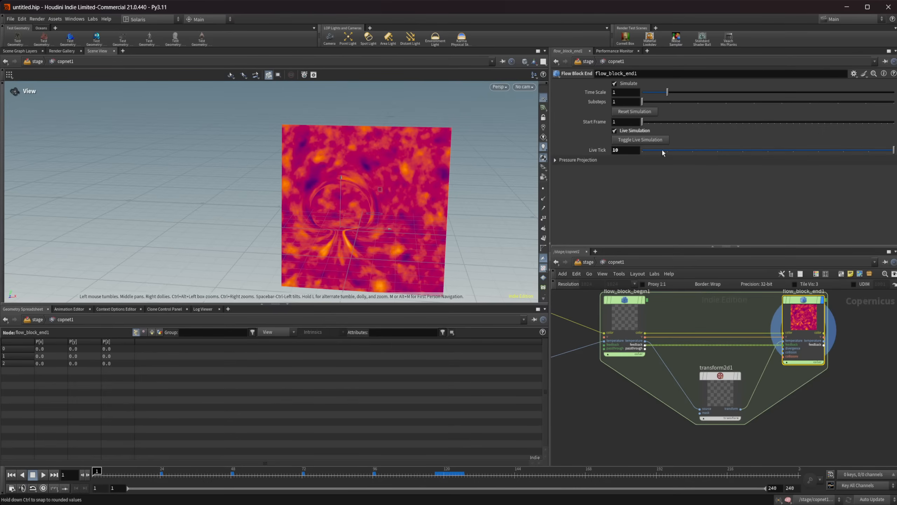
pyautogui.moveTo(662, 151); pyautogui.dragTo(641, 151)
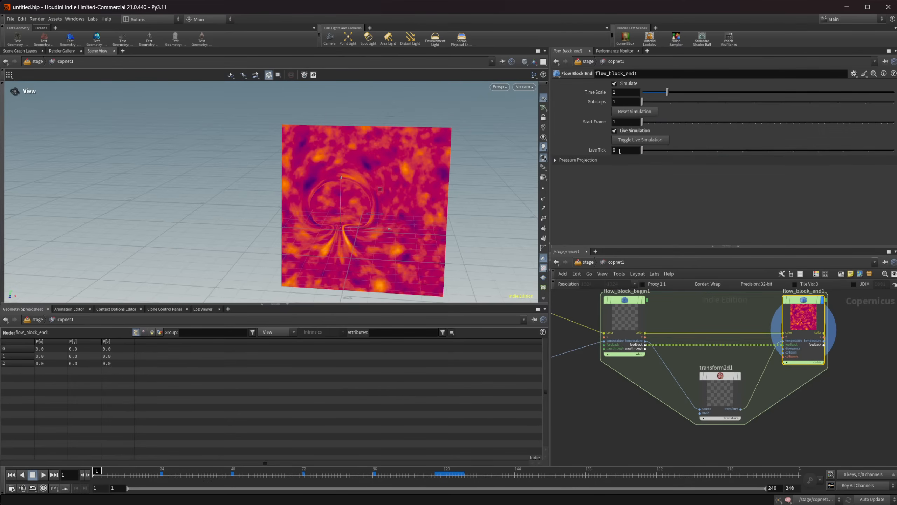
pyautogui.click(640, 115)
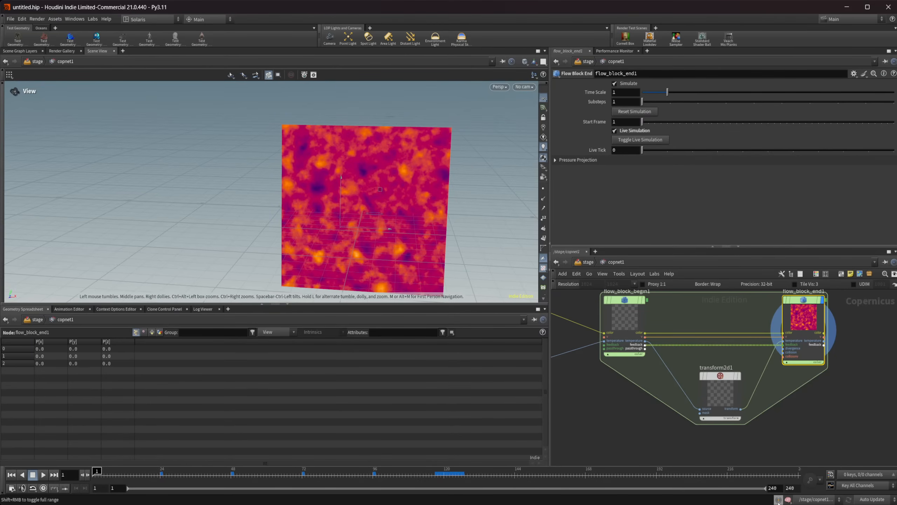
# Select transform2d1 inside the flow block and move its viewport handle to a translation of about -0.287, -0.946.
pyautogui.click(698, 375)
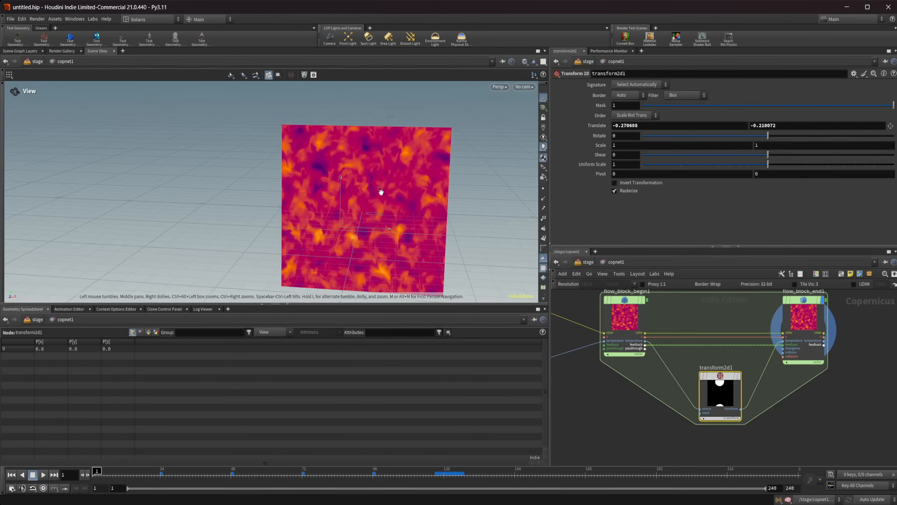
pyautogui.scroll(10, 380, 191)
pyautogui.scroll(-10, 406, 192)
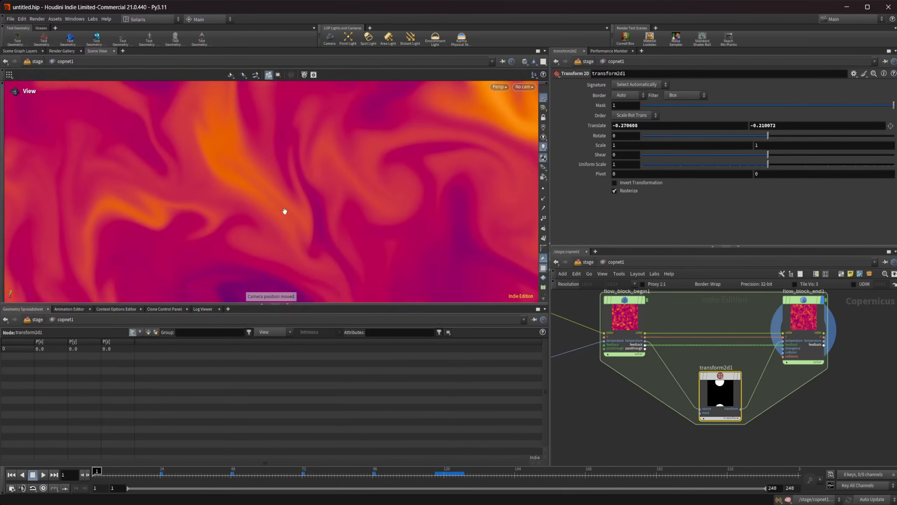
pyautogui.press('Return')
pyautogui.press('Escape')
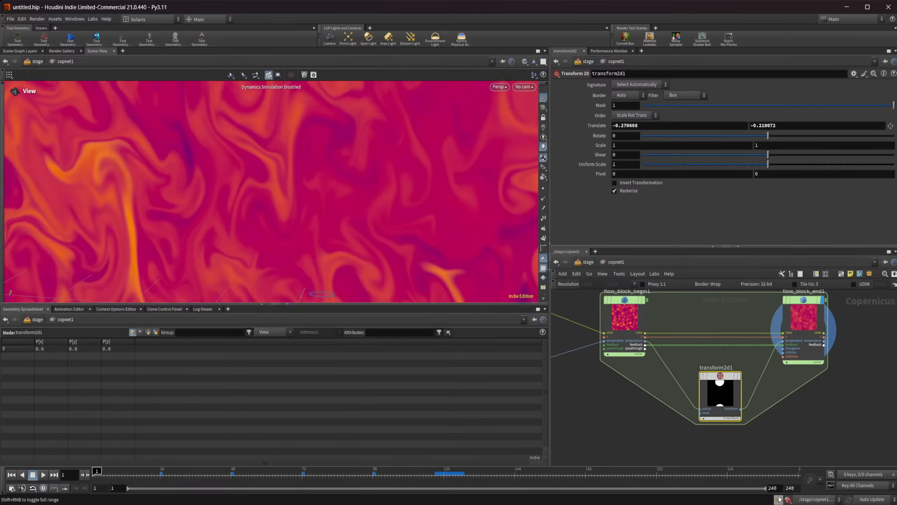
pyautogui.press('f')
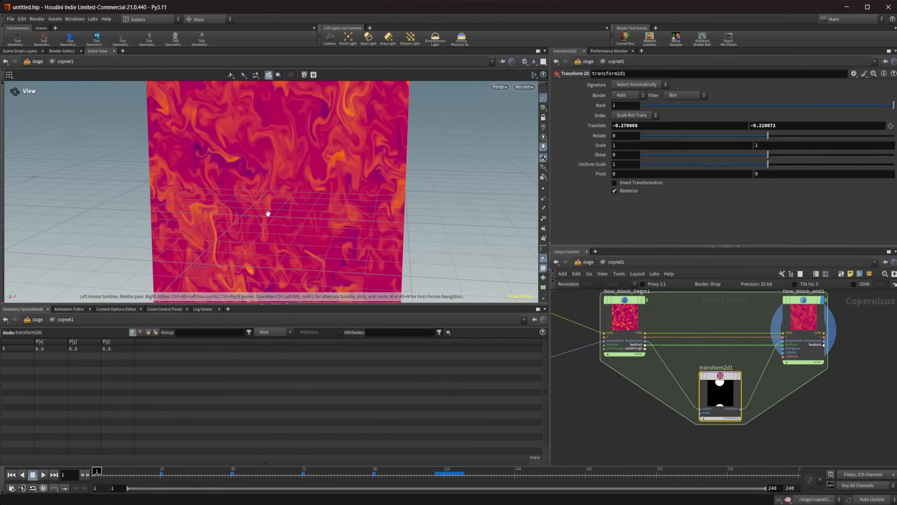
pyautogui.press('Return')
pyautogui.moveTo(276, 172); pyautogui.dragTo(275, 269)
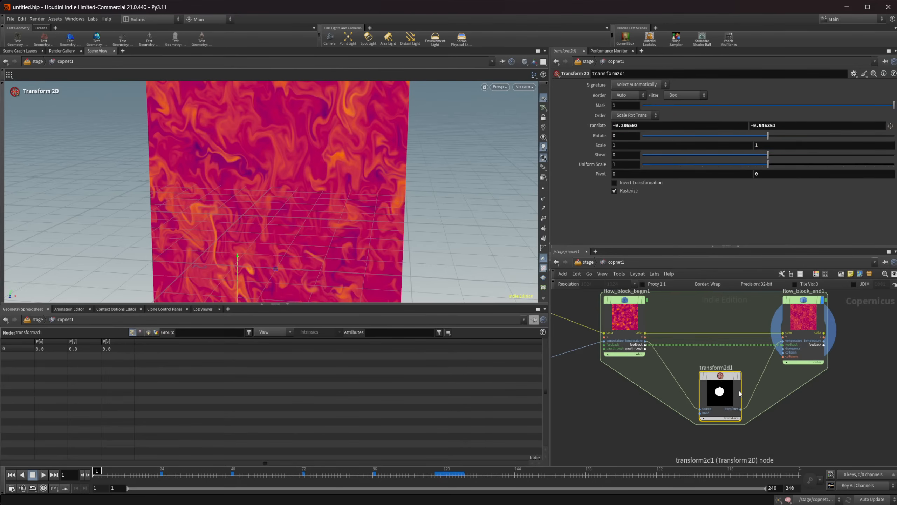
# Set the border mode of the transform2d1 node to Clip.
pyautogui.click(636, 85)
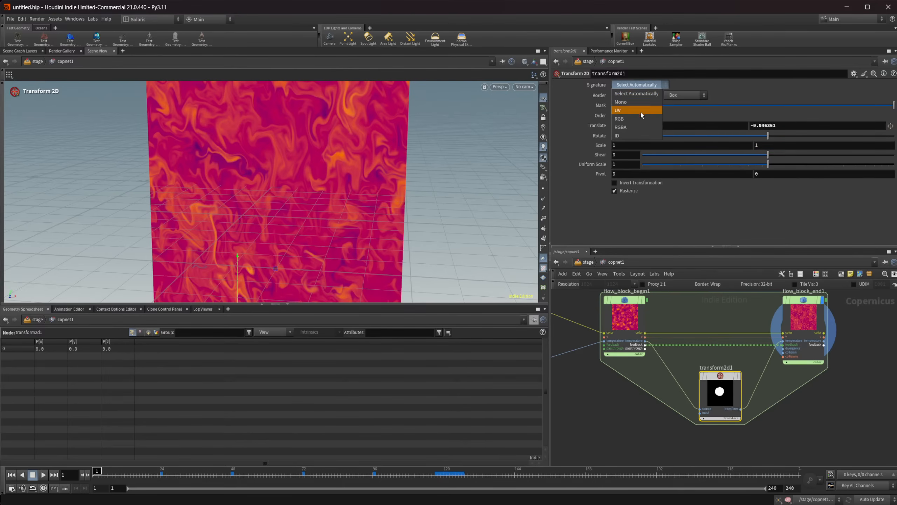
pyautogui.click(687, 88)
pyautogui.click(635, 94)
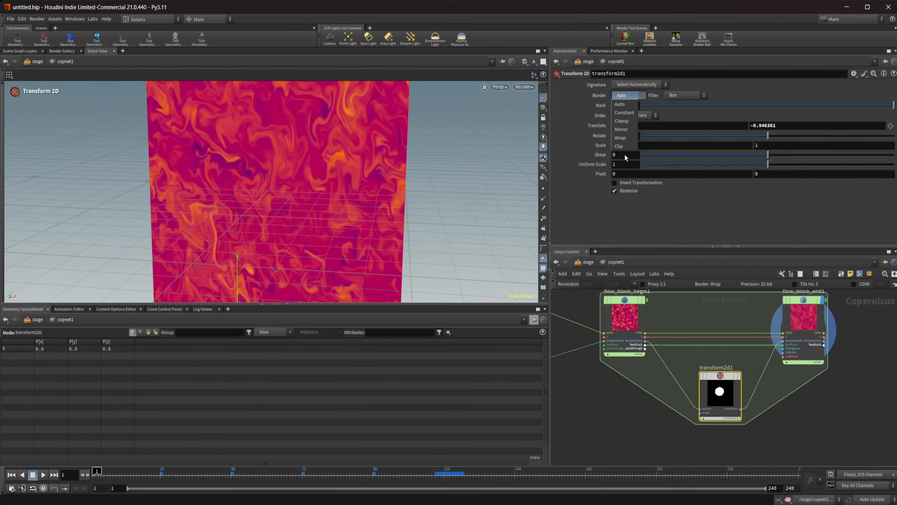
pyautogui.click(626, 147)
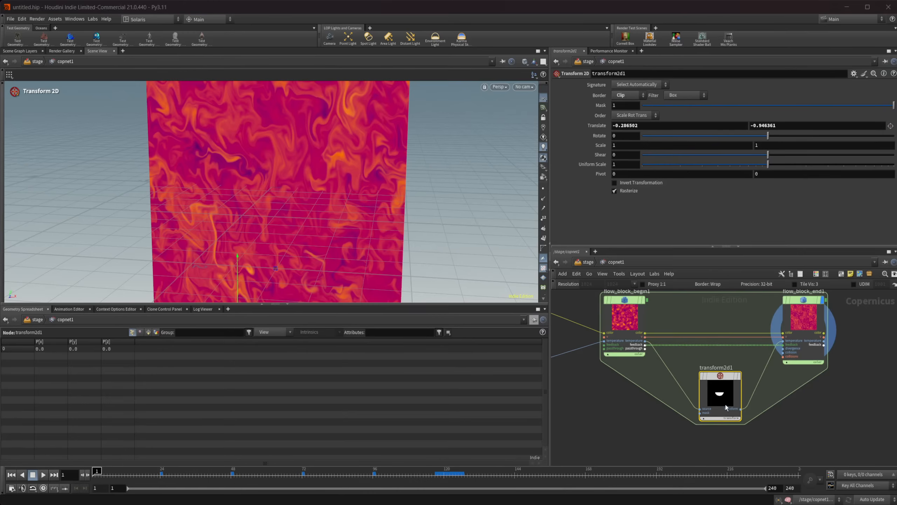
# Reset the translation of transform2d1 to its default 0, 0.
pyautogui.click(622, 95)
pyautogui.click(623, 96)
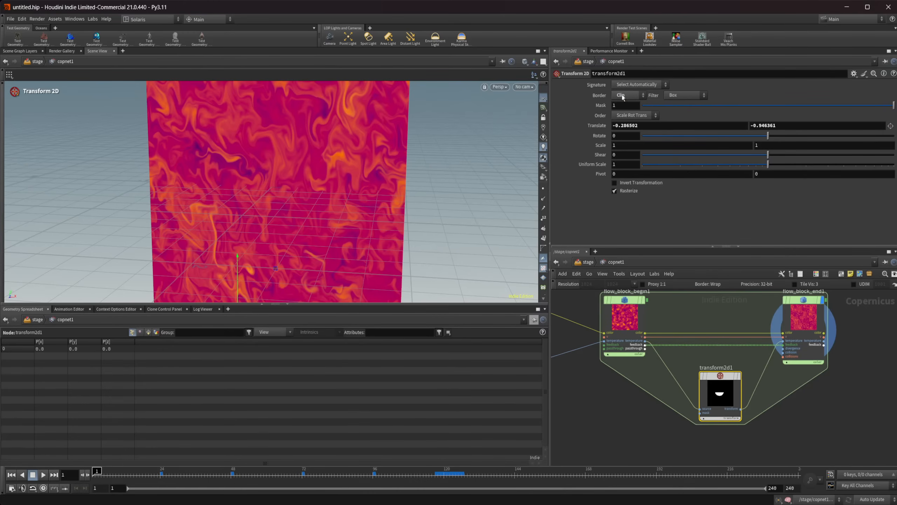
pyautogui.keyDown('ctrl'); pyautogui.middleClick(597, 128); pyautogui.keyUp('ctrl')
pyautogui.moveTo(674, 382); pyautogui.dragTo(781, 361, button='middle')
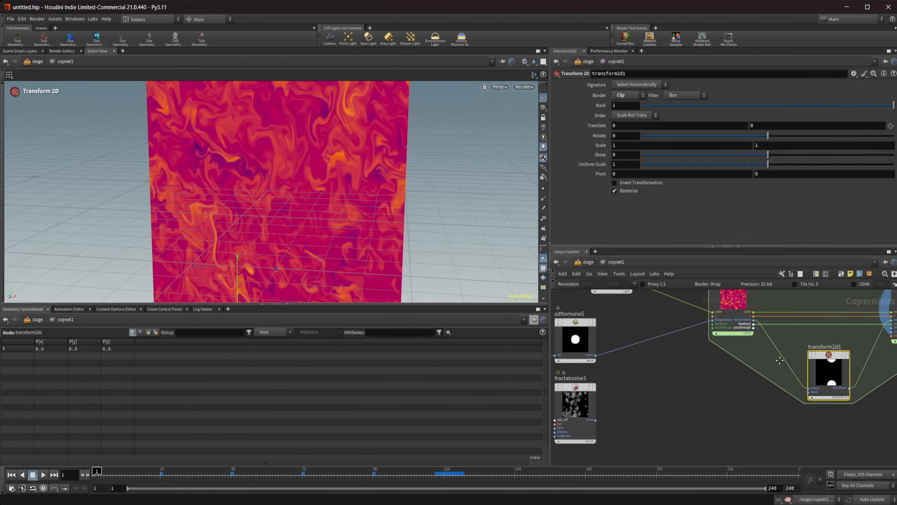
pyautogui.moveTo(636, 375); pyautogui.dragTo(657, 383, button='middle')
pyautogui.scroll(-2, 760, 379)
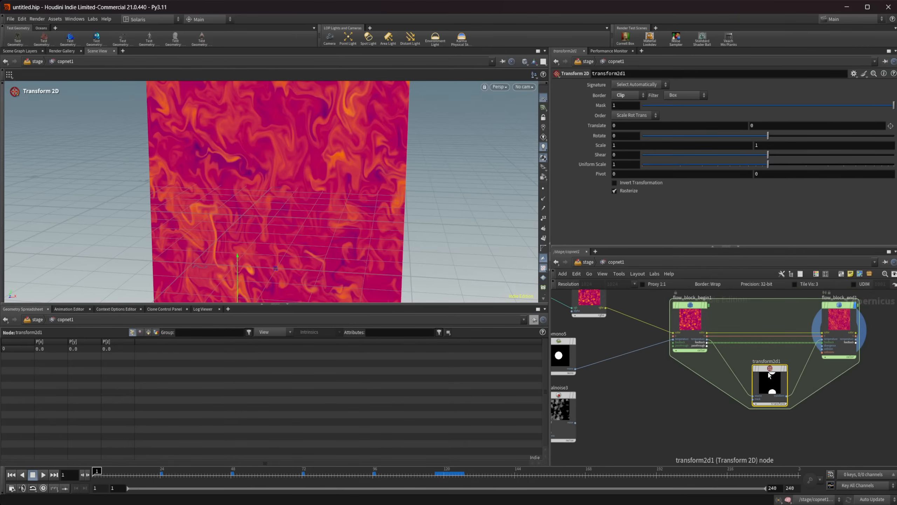
# Compare the output of transform2d1 with the Flow Block End output in the viewport.
pyautogui.press('r')
pyautogui.click(770, 376)
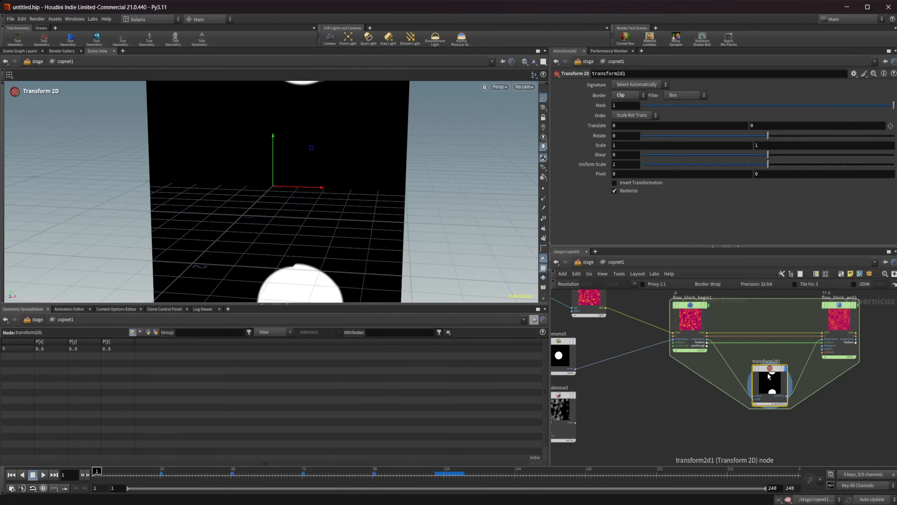
pyautogui.click(845, 315)
pyautogui.press('r')
pyautogui.click(777, 385)
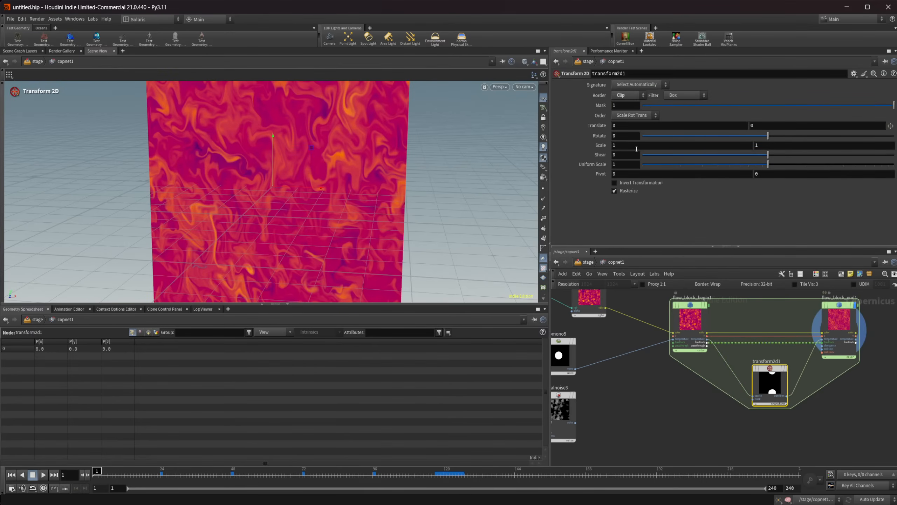
# Set the border mode of transform2d1 to Wrap.
pyautogui.click(633, 95)
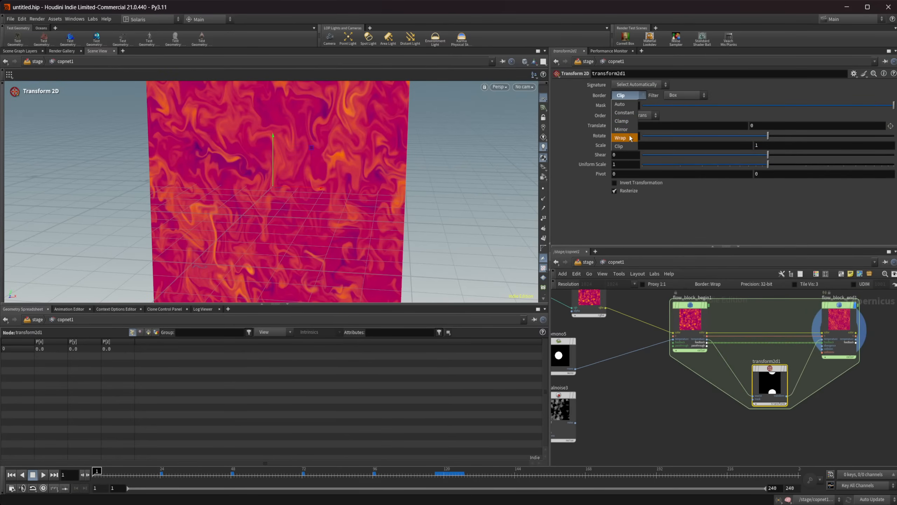
pyautogui.click(631, 138)
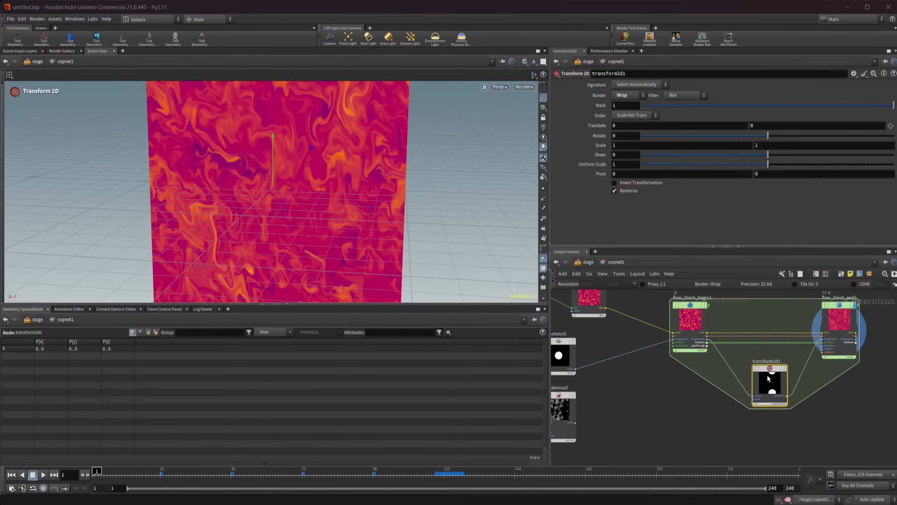
pyautogui.scroll(-2, 713, 396)
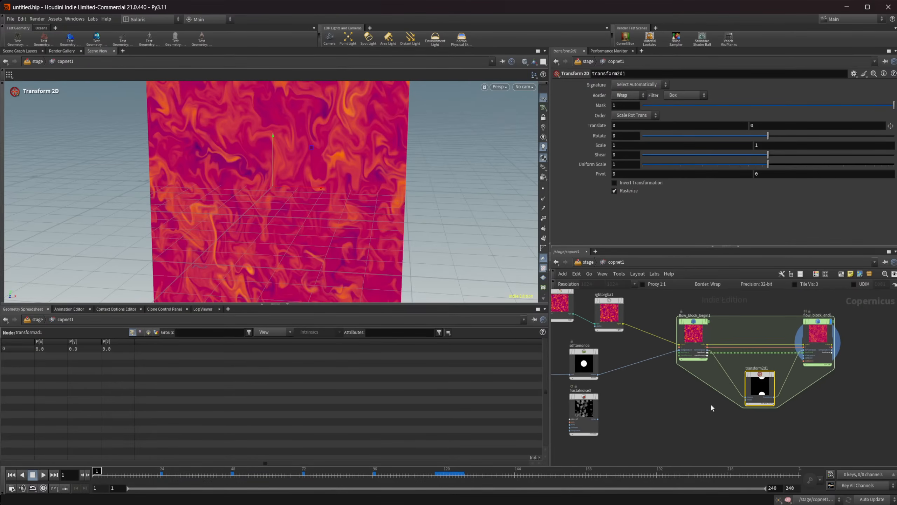
# Display transform2d1 and move its viewport handle to a translation of about -0.318, -1.095.
pyautogui.moveTo(712, 405); pyautogui.dragTo(663, 409, button='middle')
pyautogui.click(724, 377)
pyautogui.keyDown('alt'); pyautogui.moveTo(390, 210); pyautogui.dragTo(274, 195, button='right'); pyautogui.keyUp('alt')
pyautogui.keyDown('alt'); pyautogui.moveTo(273, 195); pyautogui.dragTo(351, 207, button='middle'); pyautogui.keyUp('alt')
pyautogui.keyDown('alt'); pyautogui.moveTo(351, 207); pyautogui.dragTo(383, 198); pyautogui.keyUp('alt')
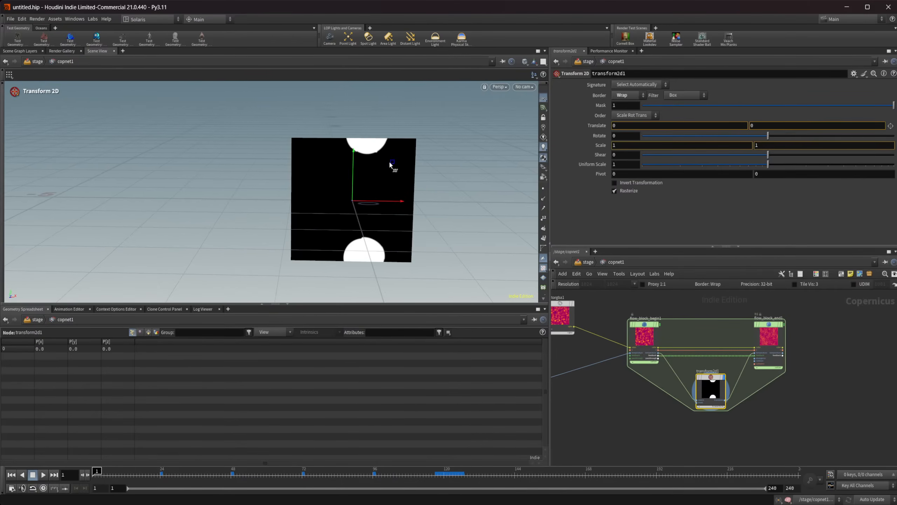
pyautogui.moveTo(390, 163); pyautogui.dragTo(365, 230)
# Cut the wires going into and out of transform2d1.
pyautogui.moveTo(626, 403); pyautogui.dragTo(673, 419, button='middle')
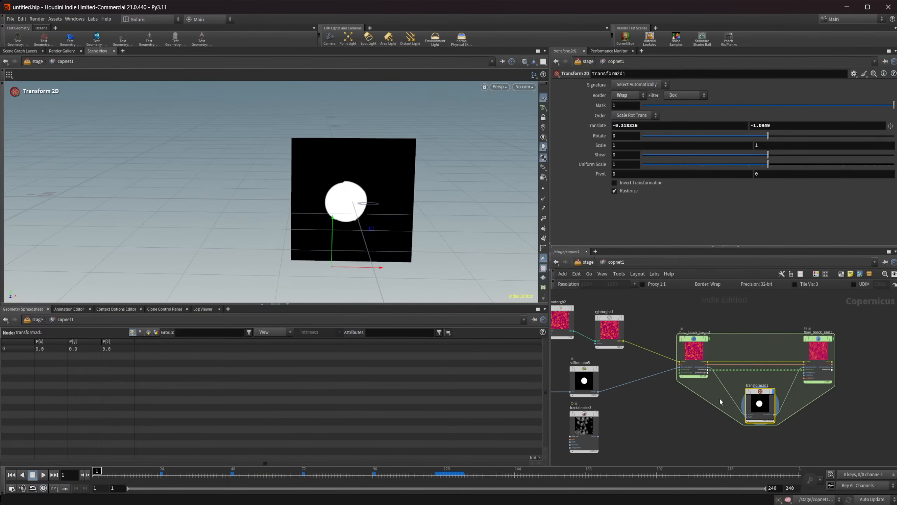
pyautogui.press('y')
pyautogui.moveTo(712, 406); pyautogui.dragTo(737, 385)
pyautogui.press('y')
pyautogui.moveTo(795, 394); pyautogui.dragTo(777, 391)
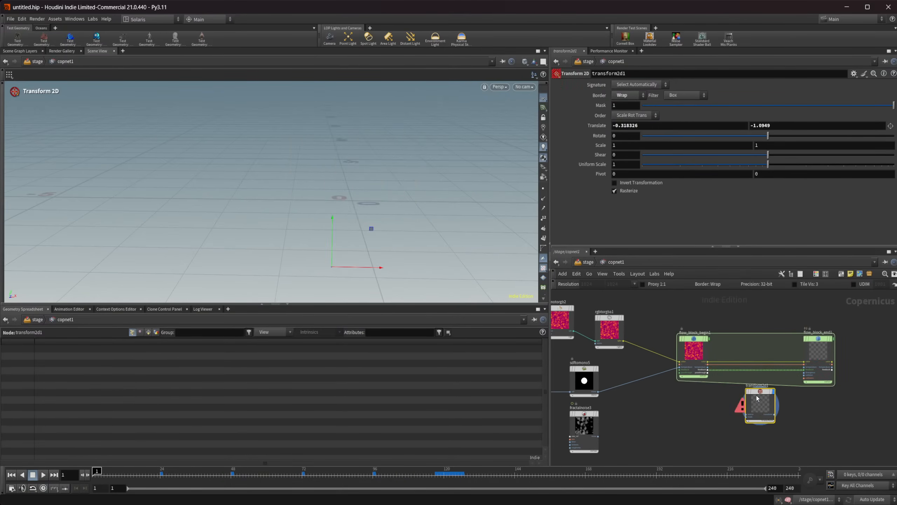
# Reset the translation of transform2d1 to 0, 0 and rewire the flow block's temperature through the node.
pyautogui.scroll(2, 756, 395)
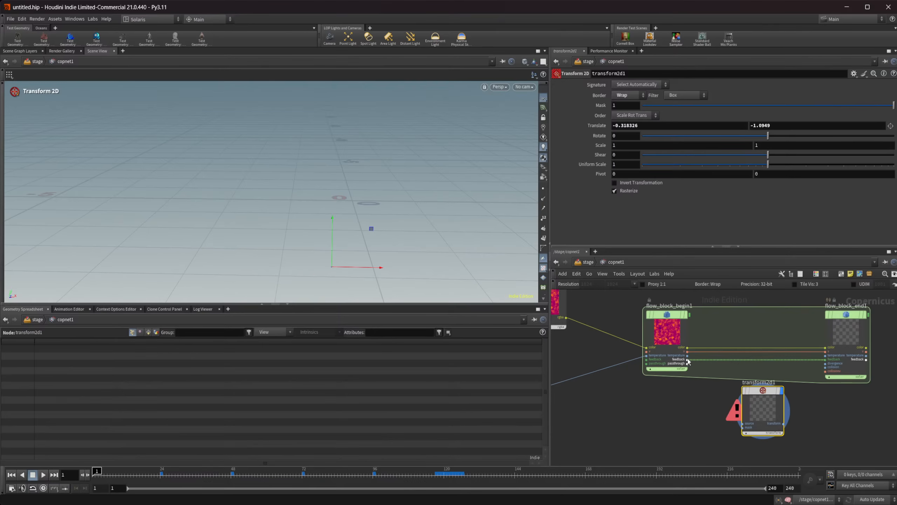
pyautogui.keyDown('ctrl'); pyautogui.middleClick(601, 127); pyautogui.keyUp('ctrl')
pyautogui.moveTo(688, 357); pyautogui.dragTo(823, 356)
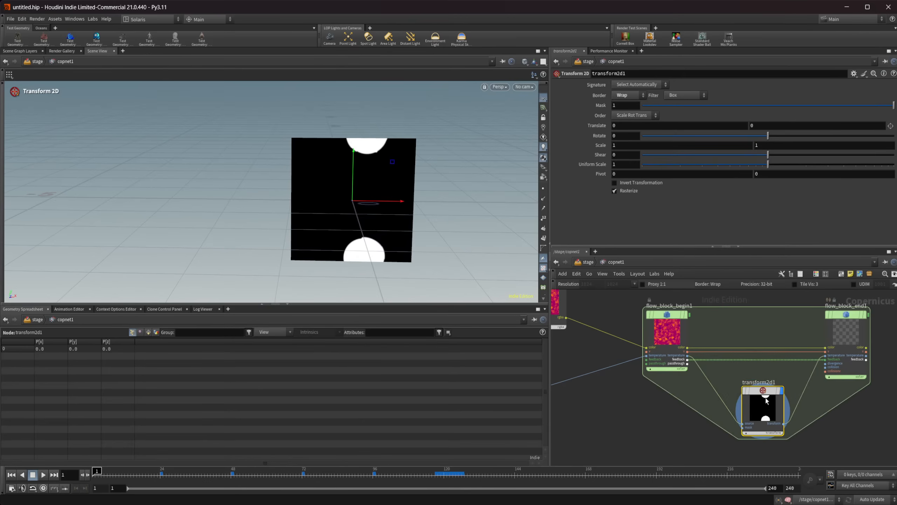
# Inspect the parameters of the Flow Block Begin and Flow Block End nodes.
pyautogui.click(674, 334)
pyautogui.moveTo(633, 389); pyautogui.dragTo(710, 393, button='middle')
pyautogui.moveTo(880, 370); pyautogui.dragTo(749, 374, button='middle')
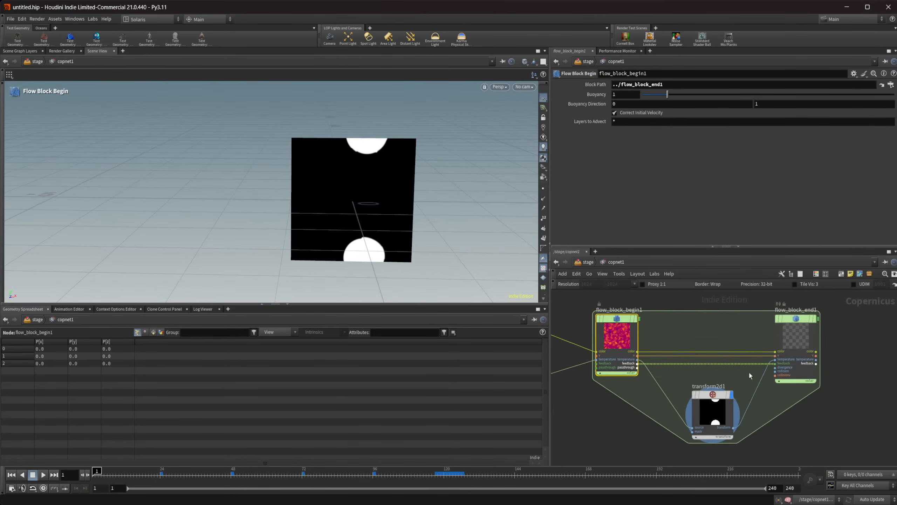
pyautogui.click(803, 343)
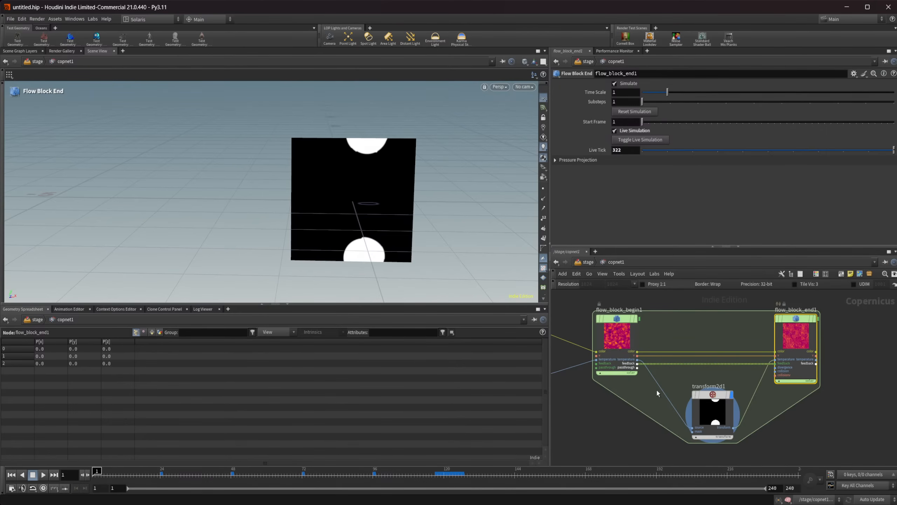
# Set the border mode of transform2d1 to Constant.
pyautogui.click(704, 406)
pyautogui.click(627, 95)
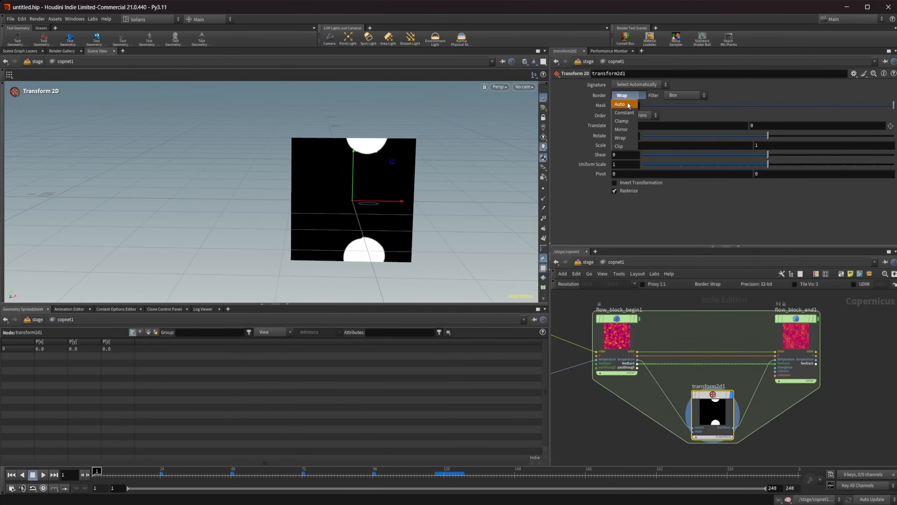
pyautogui.click(636, 113)
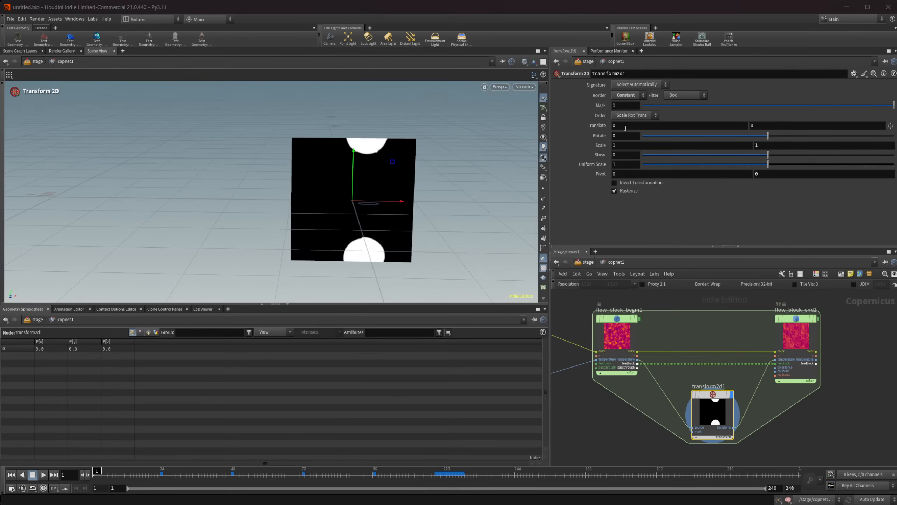
pyautogui.click(627, 97)
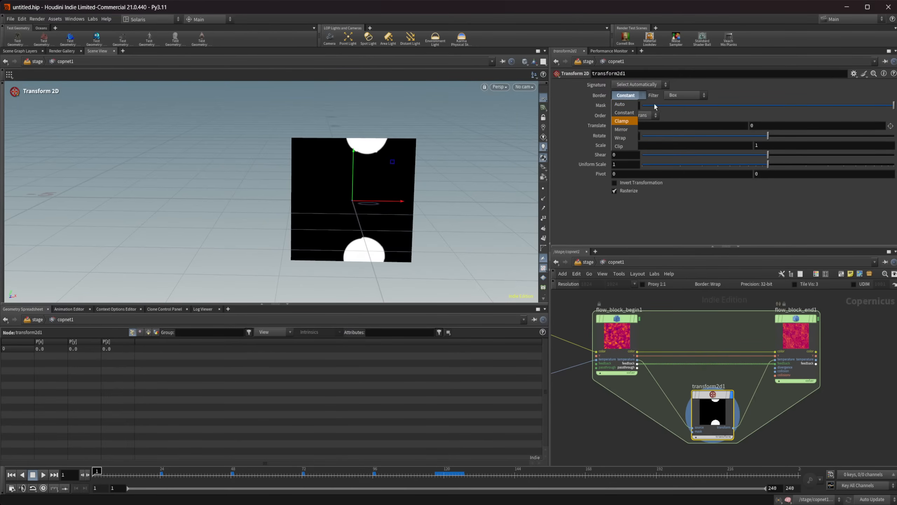
pyautogui.click(719, 84)
# Return the Live Tick of flow_block_end1 to 0 and reset the simulation.
pyautogui.click(791, 324)
pyautogui.click(652, 111)
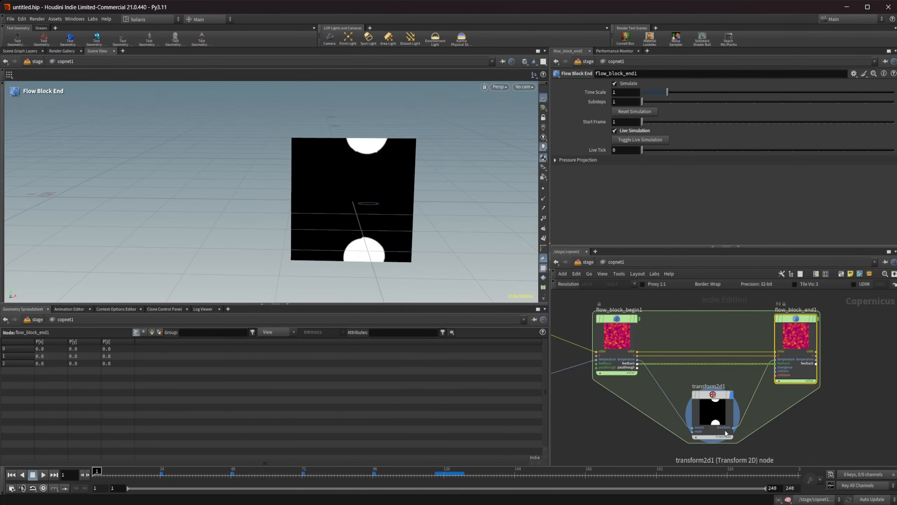
pyautogui.click(716, 410)
pyautogui.hotkey('ctrl', 'z')
pyautogui.press('Escape')
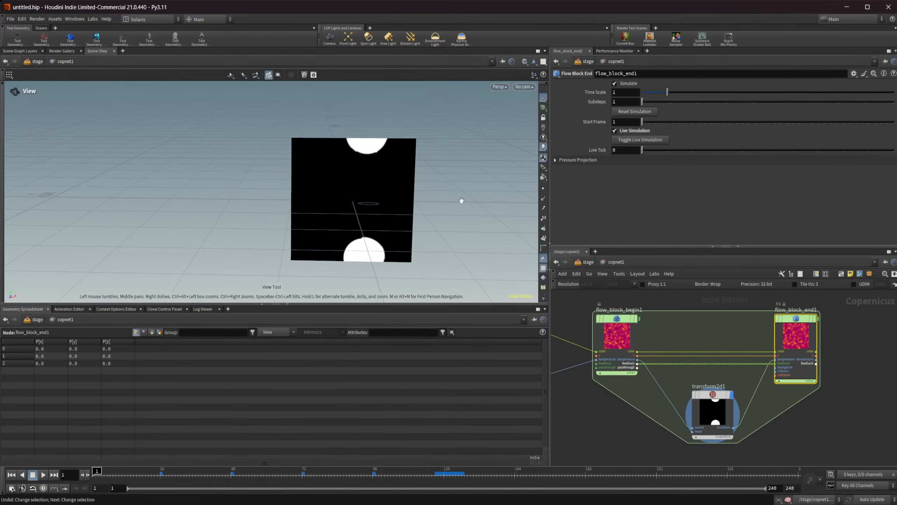
pyautogui.click(716, 408)
pyautogui.hotkey('ctrl', 'z')
pyautogui.click(718, 412)
pyautogui.hotkey('ctrl', 'z')
pyautogui.hotkey('ctrl', 'shift', 'z')
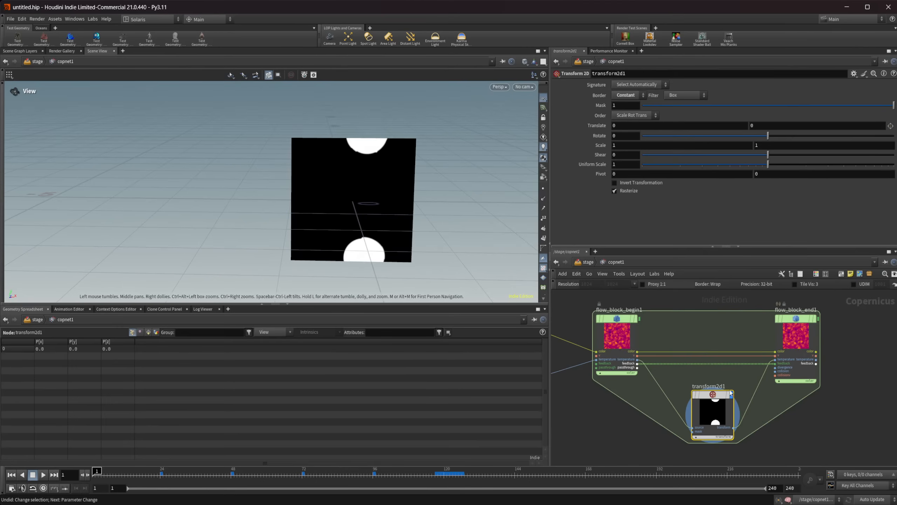
pyautogui.moveTo(722, 401)
pyautogui.hotkey('ctrl', 'z')
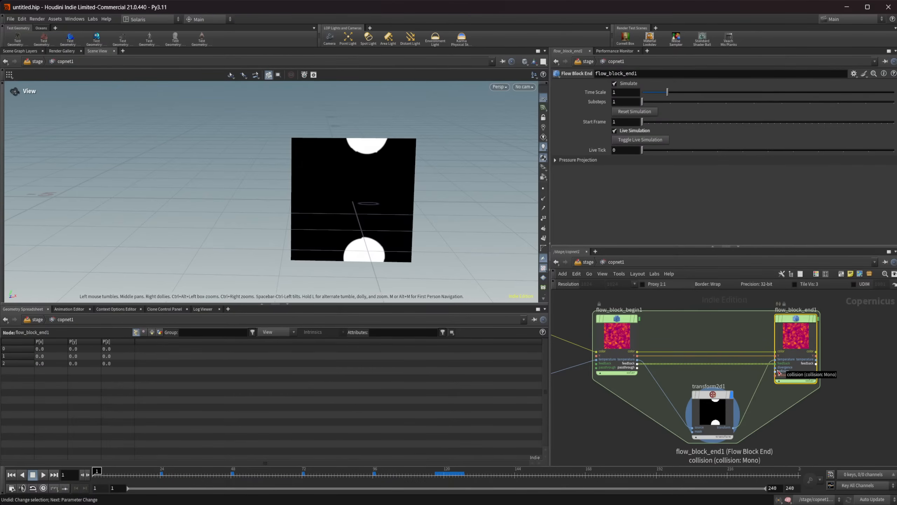
# Delete transform2d1 and place a fresh Transform 2D node below the flow block.
pyautogui.click(723, 404)
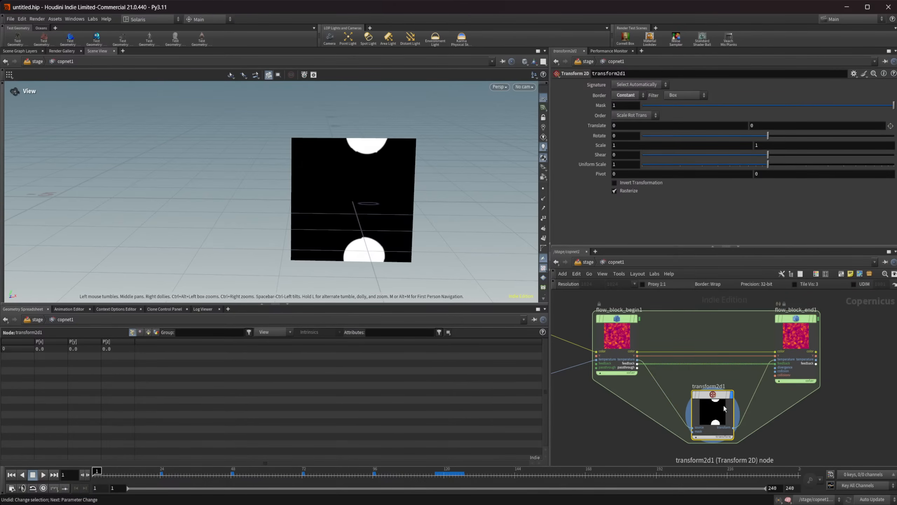
pyautogui.press('Delete')
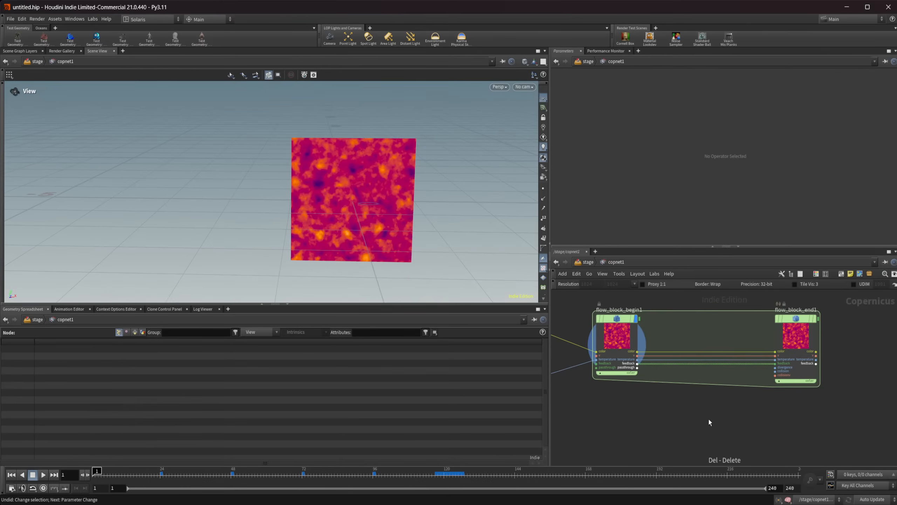
pyautogui.press('Tab')
pyautogui.write('tran')
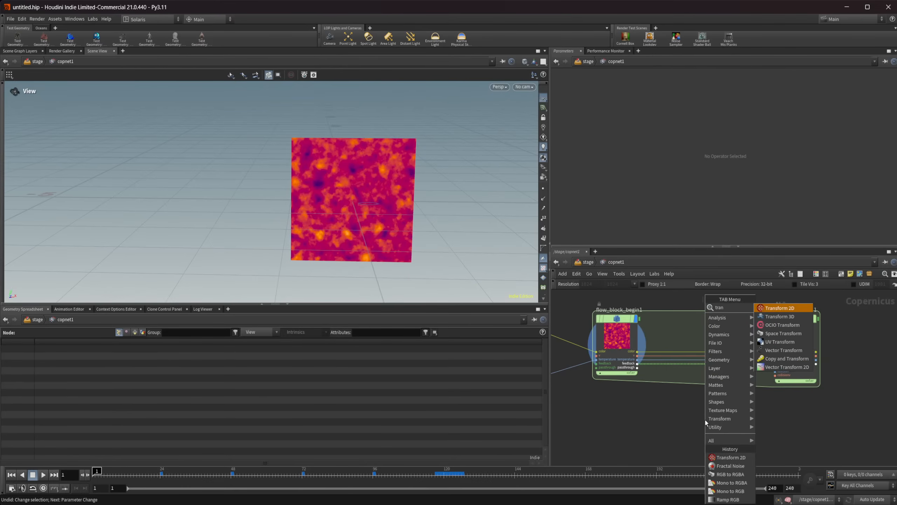
pyautogui.press('Return')
pyautogui.click(705, 423)
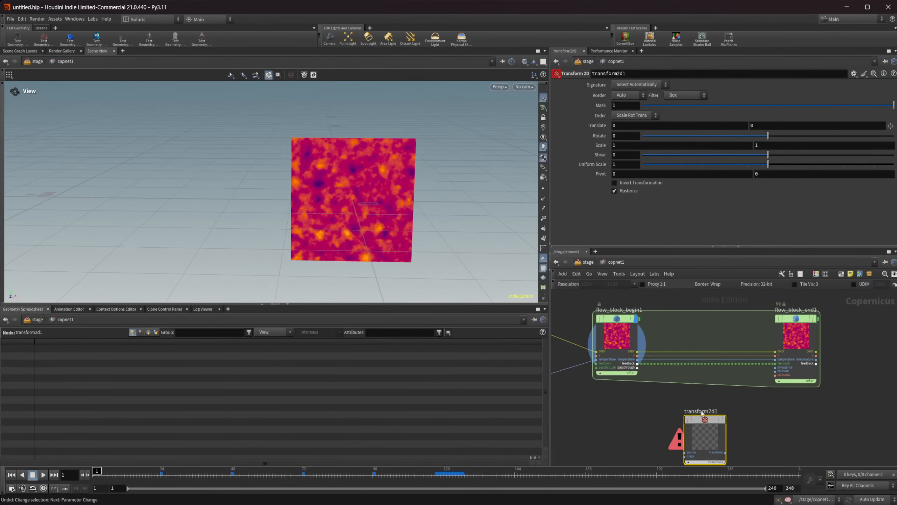
# Wire the Flow Block Begin temperature output into the new Transform 2D's source input and display that node.
pyautogui.click(692, 446)
pyautogui.click(692, 446)
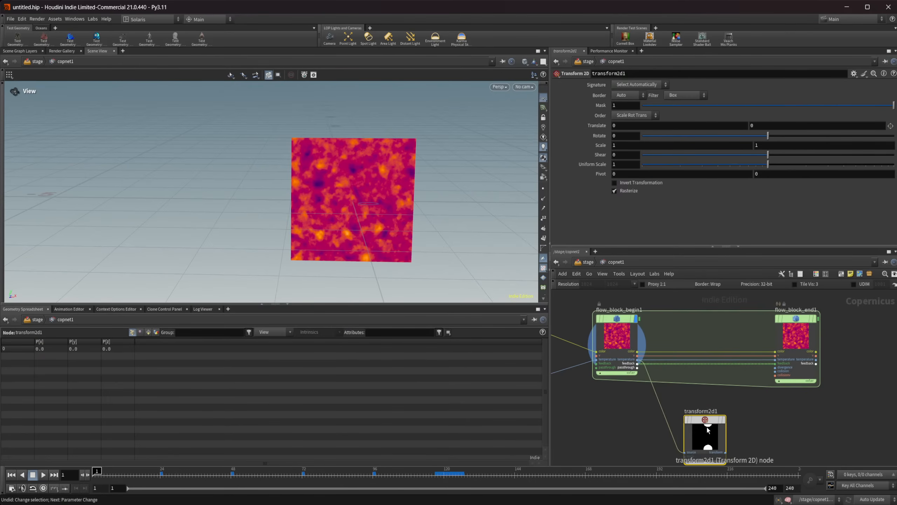
pyautogui.press('r')
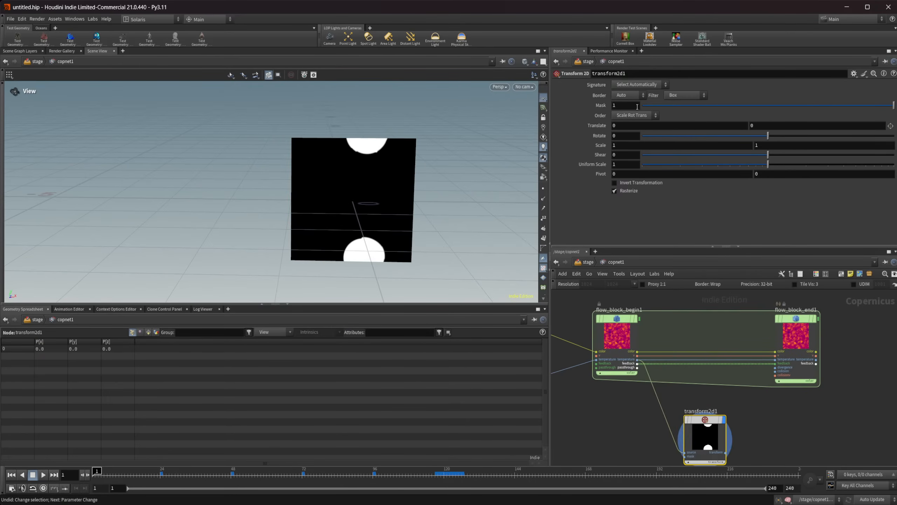
# Try moving the circle with the new Transform 2D's viewport handle to about -0.179, -0.094, undo the move and keep the node displayed.
pyautogui.moveTo(594, 427); pyautogui.dragTo(784, 404, button='middle')
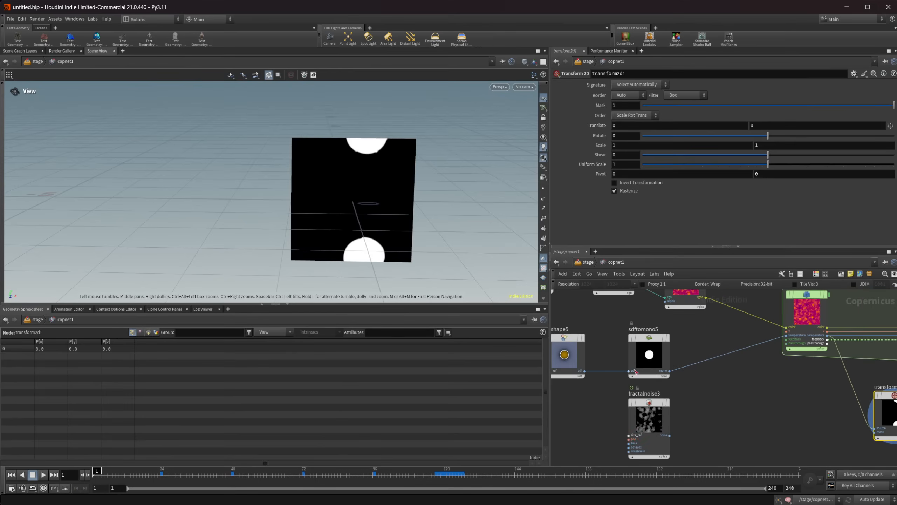
pyautogui.moveTo(727, 377); pyautogui.dragTo(610, 387, button='middle')
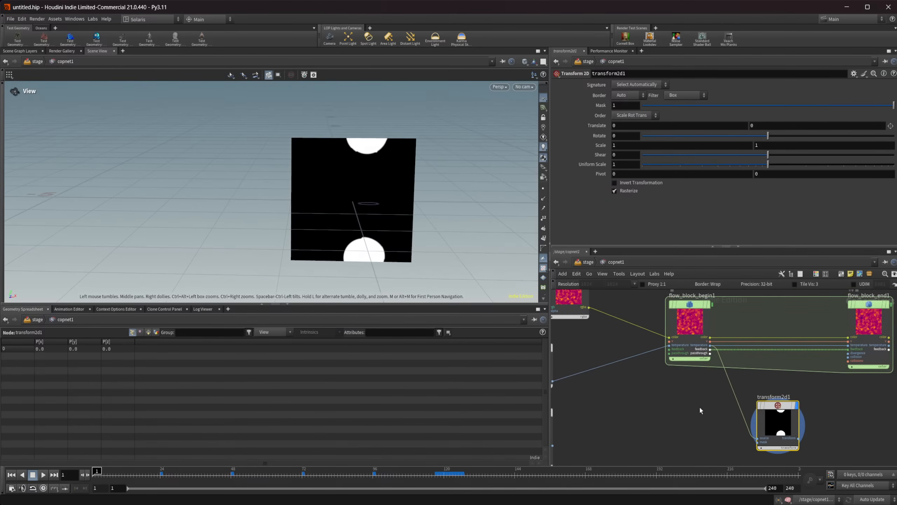
pyautogui.moveTo(729, 419); pyautogui.dragTo(659, 430, button='middle')
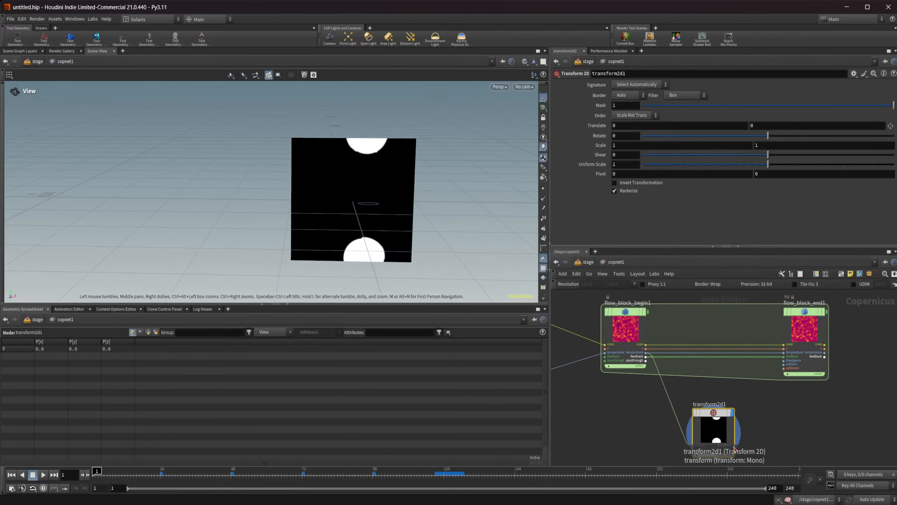
pyautogui.moveTo(731, 415)
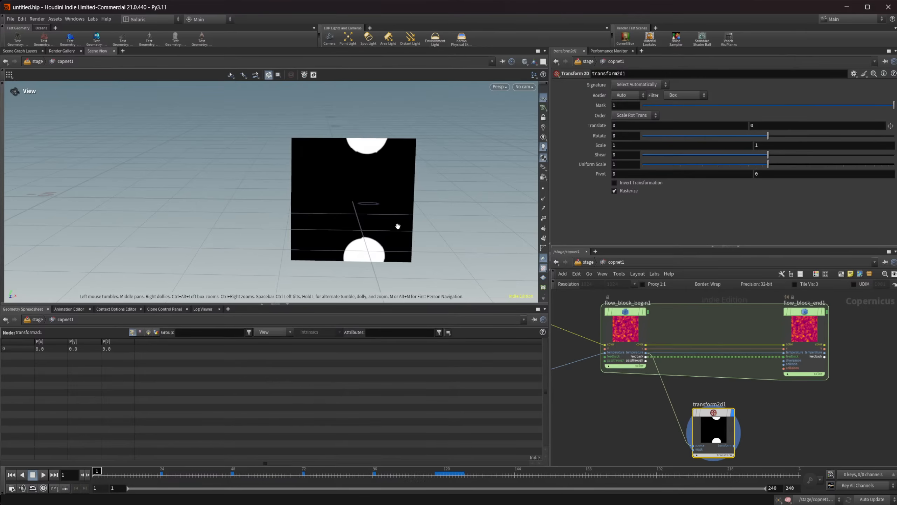
pyautogui.press('Return')
pyautogui.hotkey('ctrl', 'z')
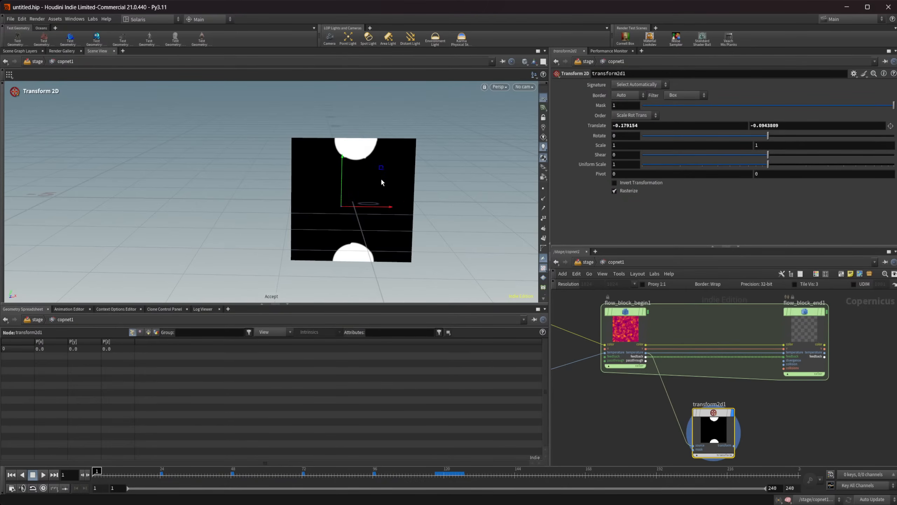
pyautogui.hotkey('ctrl', 'z')
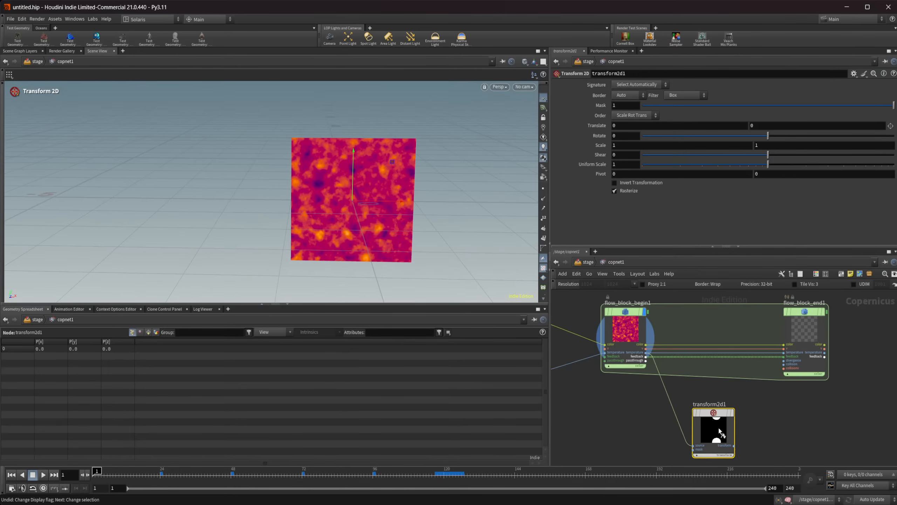
pyautogui.press('r')
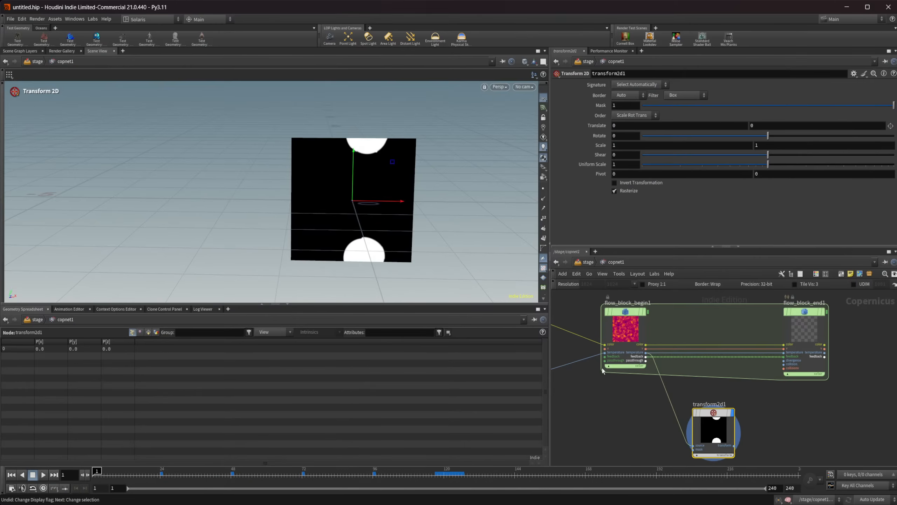
# Try moving the circle with the Transform 2D viewport handle, undo the move and look at the Border options.
pyautogui.moveTo(397, 164); pyautogui.dragTo(365, 227)
pyautogui.hotkey('ctrl', 'z')
pyautogui.click(628, 96)
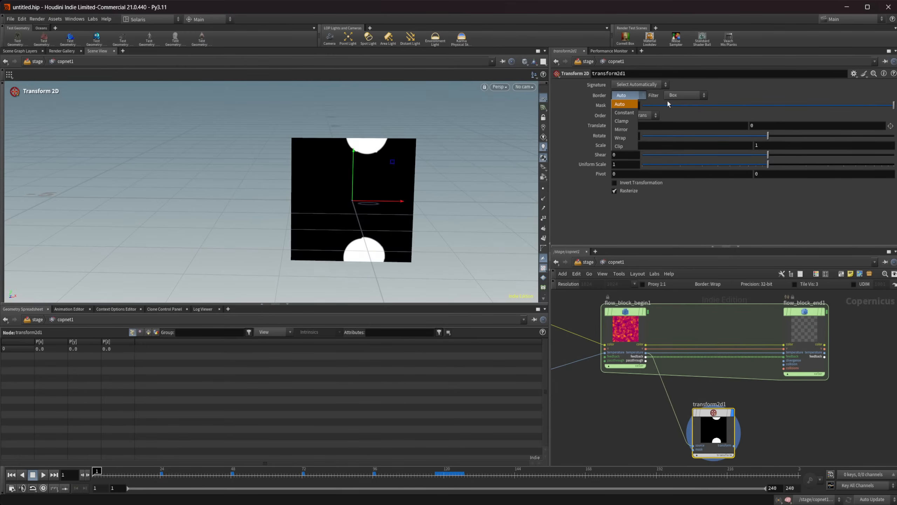
pyautogui.click(758, 101)
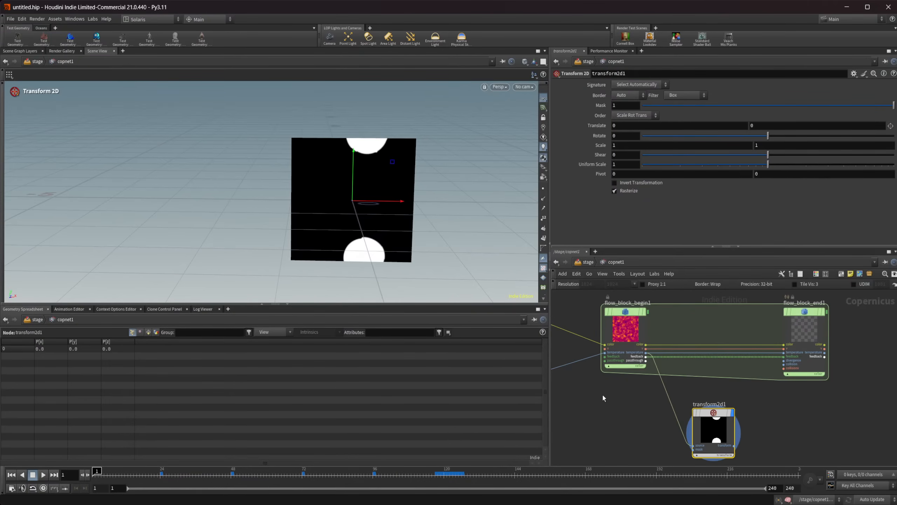
# Wire the transform2d1 output into the temperature input of flow_block_end1 and display the Flow Block End.
pyautogui.moveTo(734, 446); pyautogui.dragTo(783, 357)
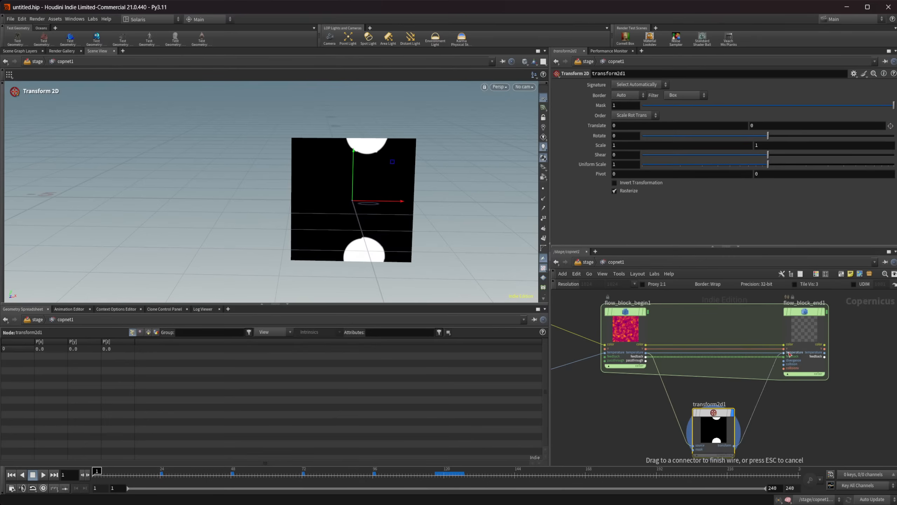
pyautogui.click(808, 327)
pyautogui.press('r')
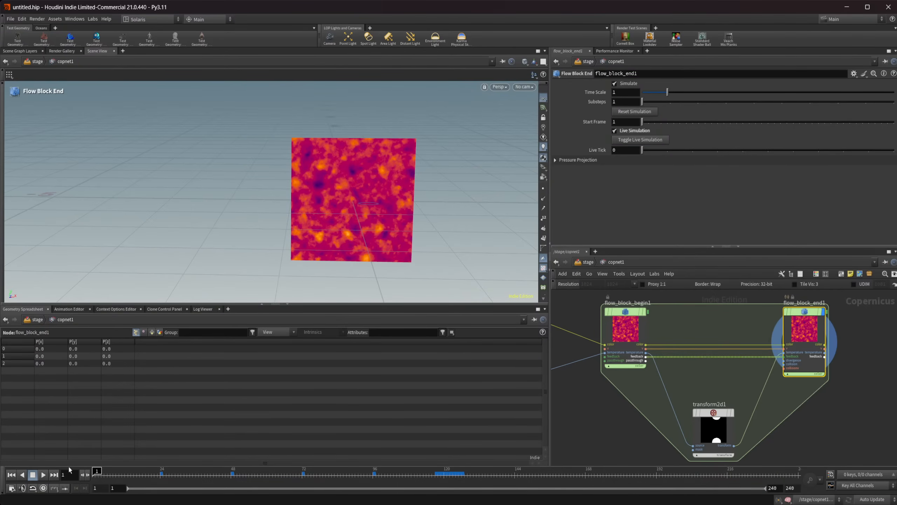
# Play the timeline briefly, return to frame 1 and select transform2d1 to check its viewport handle.
pyautogui.click(43, 474)
pyautogui.click(16, 475)
pyautogui.click(709, 439)
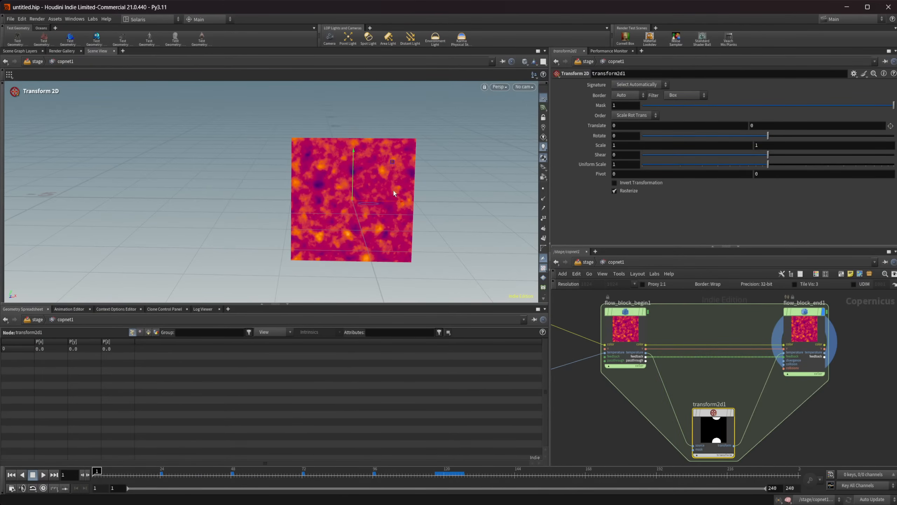
pyautogui.click(797, 330)
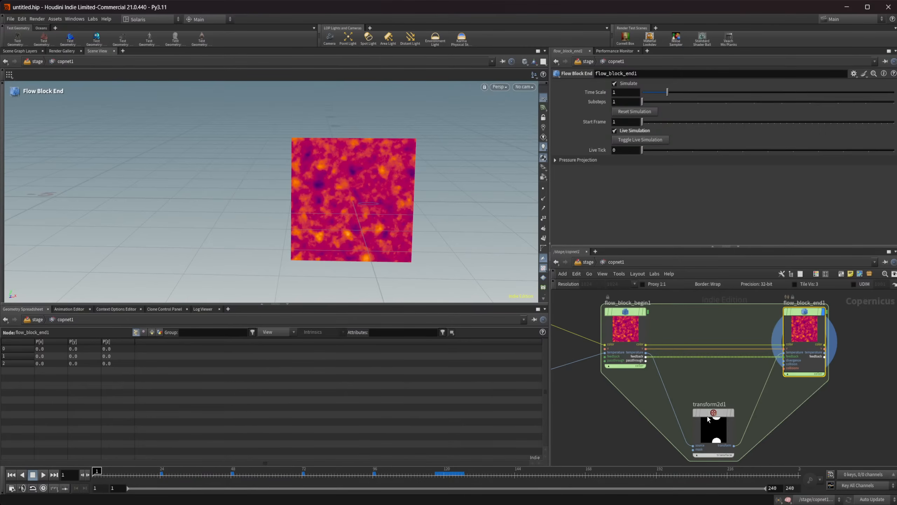
pyautogui.click(715, 429)
# Reset the viewport with the Labs tool, shift transform2d1 slightly and select flow_block_end1.
pyautogui.click(93, 19)
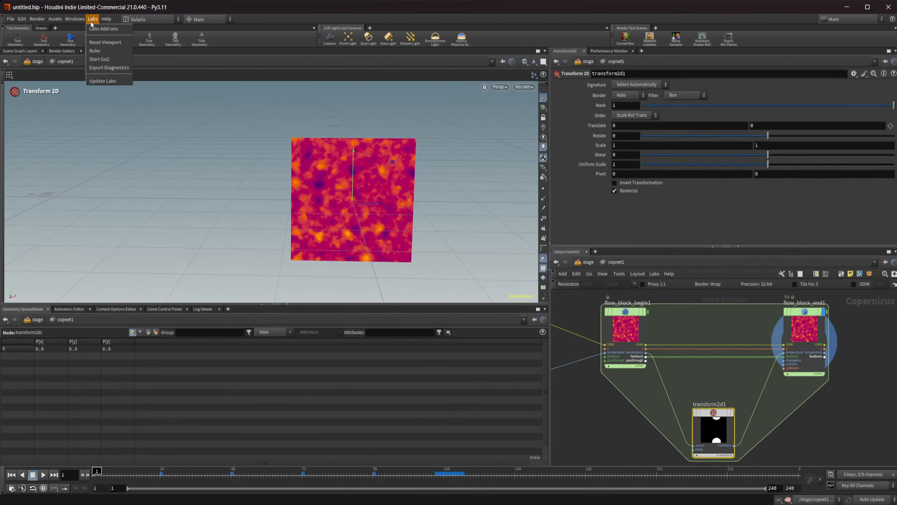
pyautogui.click(103, 42)
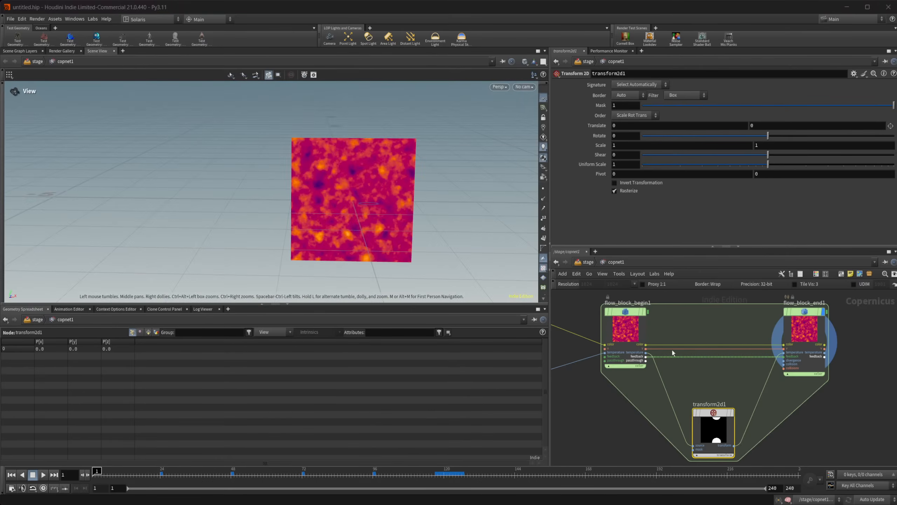
pyautogui.click(743, 386)
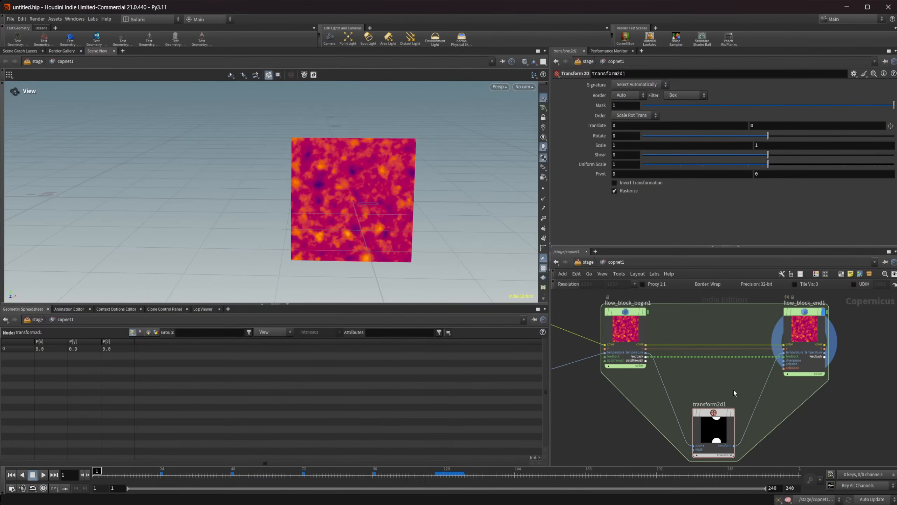
pyautogui.moveTo(705, 430); pyautogui.dragTo(707, 430)
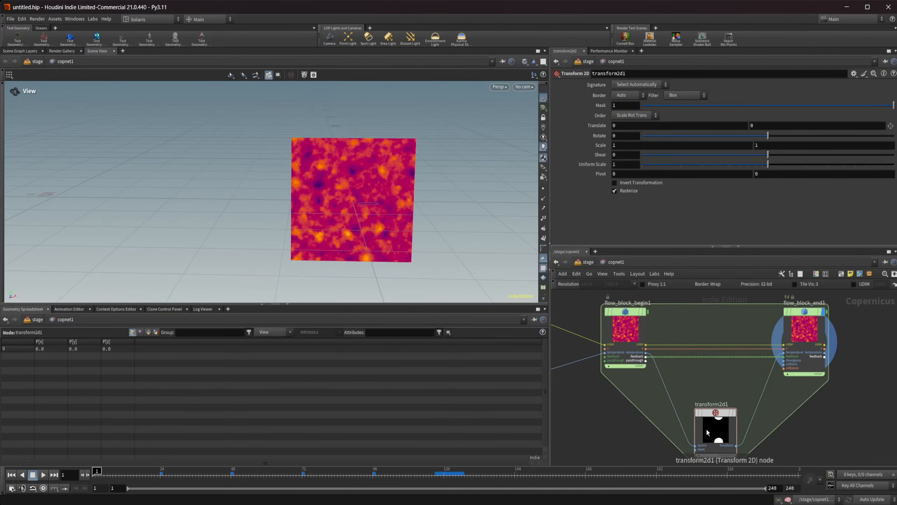
pyautogui.click(806, 337)
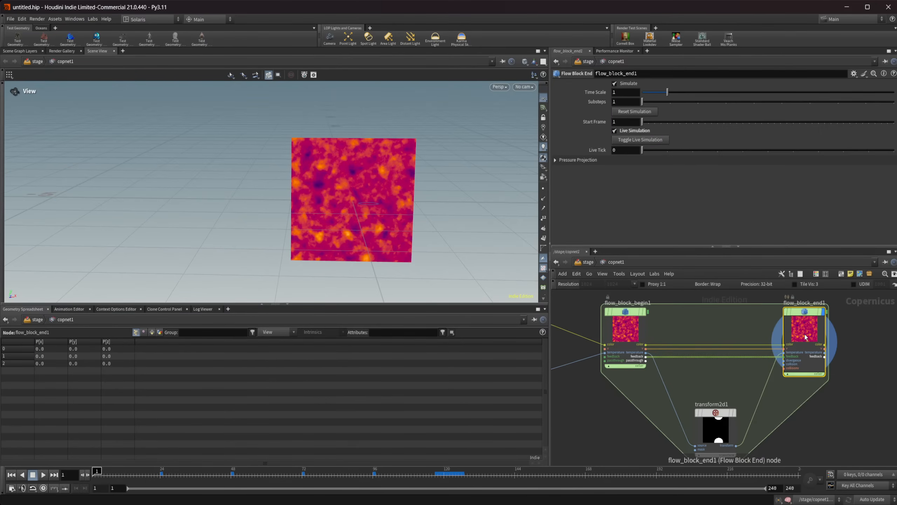
# Place a Match UDIM node beside the Flow Block End.
pyautogui.moveTo(817, 413); pyautogui.dragTo(770, 430, button='middle')
pyautogui.scroll(-2, 778, 430)
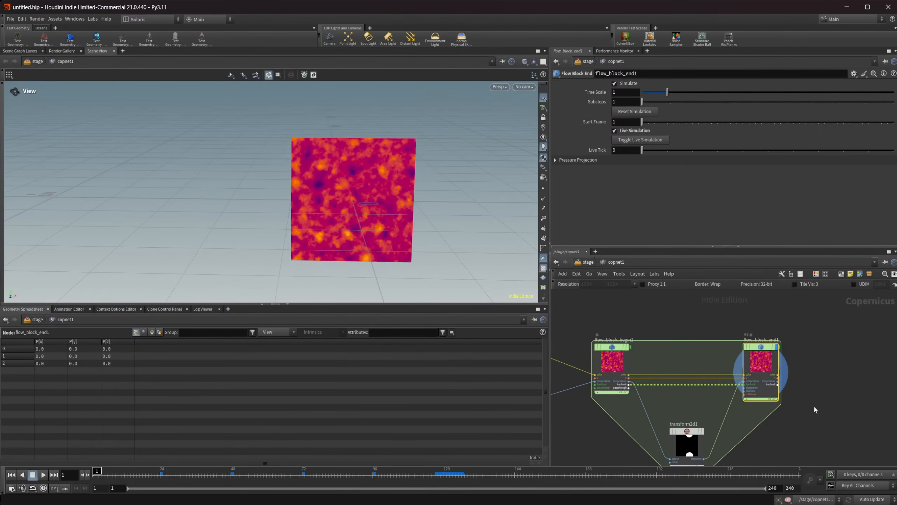
pyautogui.press('Tab')
pyautogui.write('null')
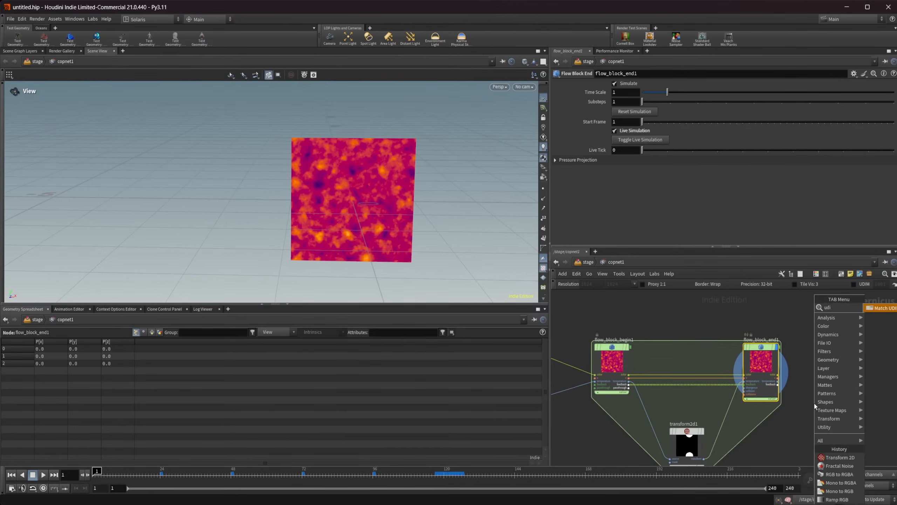
pyautogui.press('Return')
pyautogui.click(813, 405)
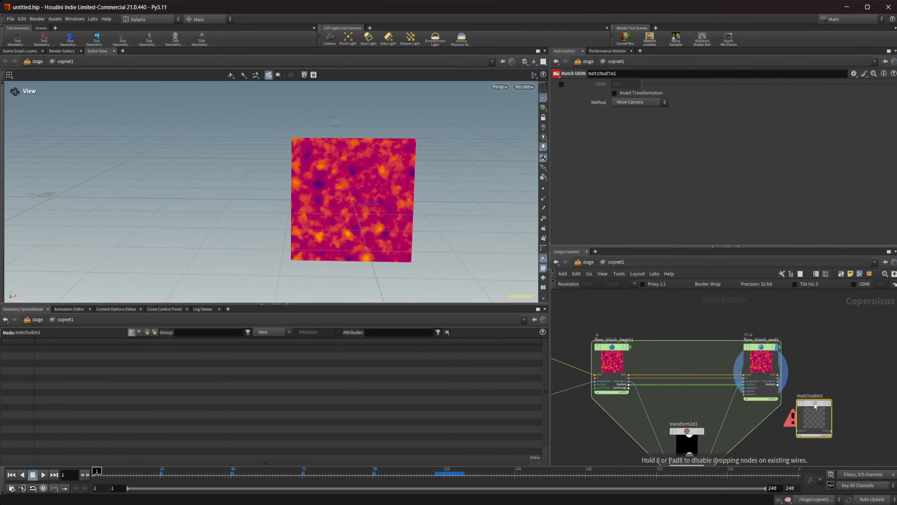
# Enable the UDIM value of the Match UDIM node at 1001 and keep its method on Move Camera.
pyautogui.click(564, 85)
pyautogui.click(564, 85)
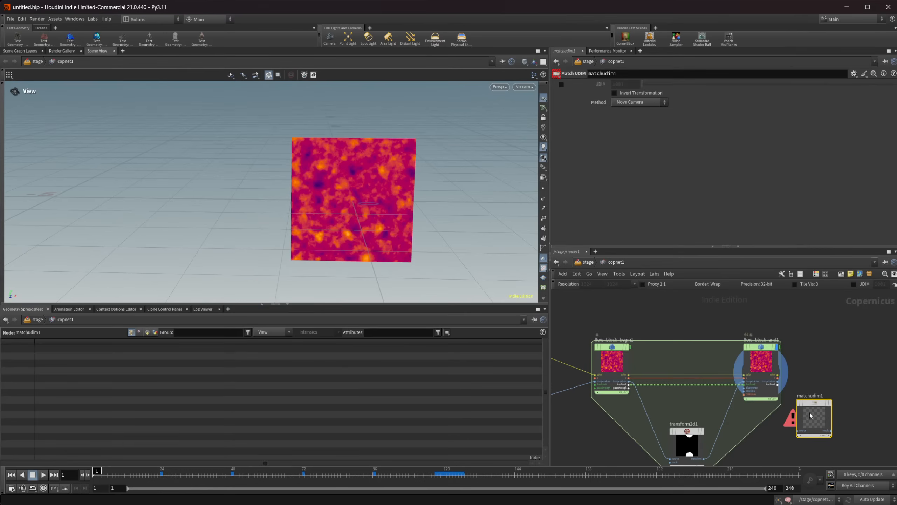
pyautogui.scroll(4, 810, 407)
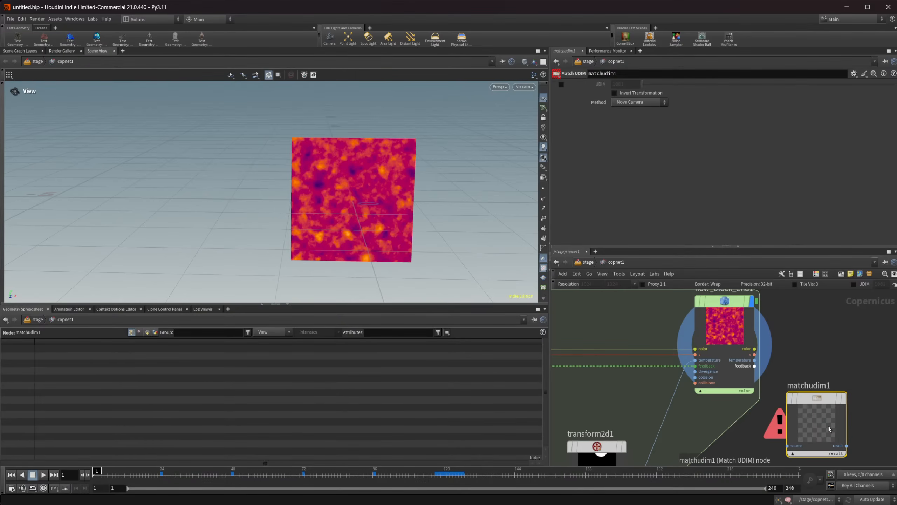
pyautogui.click(562, 85)
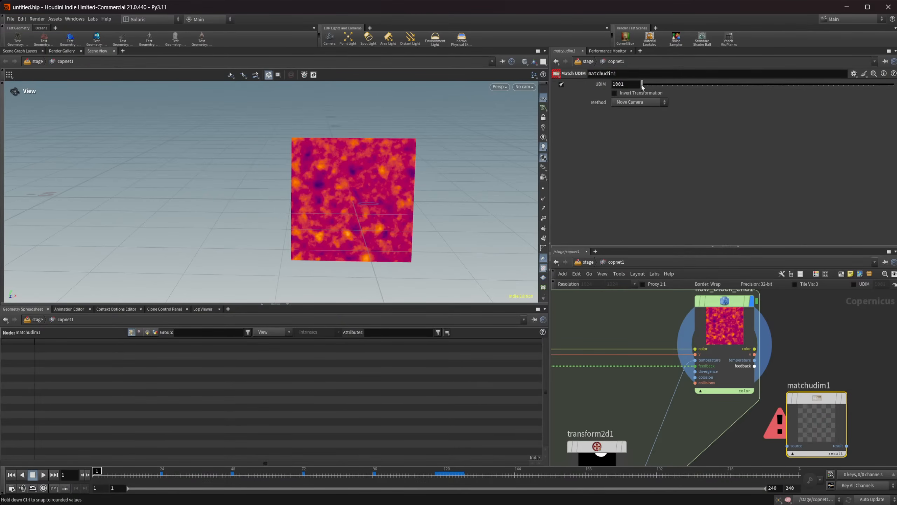
pyautogui.click(637, 103)
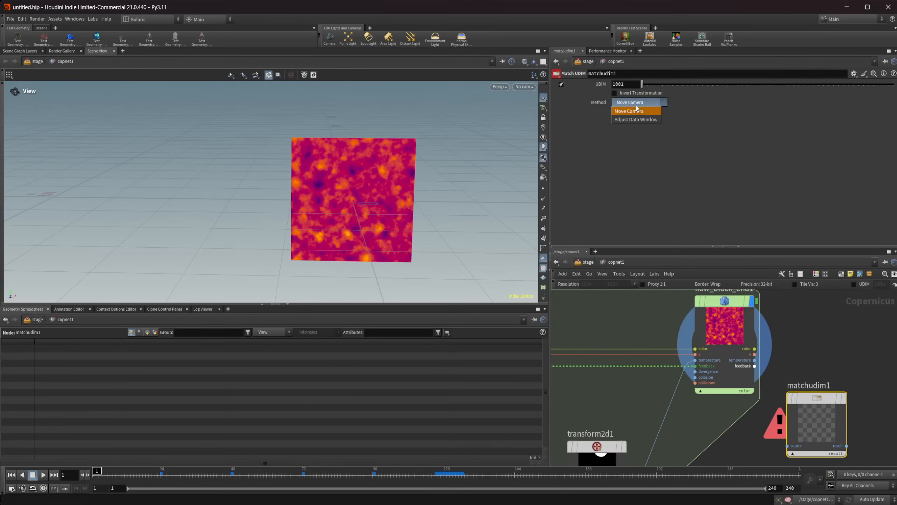
pyautogui.click(636, 108)
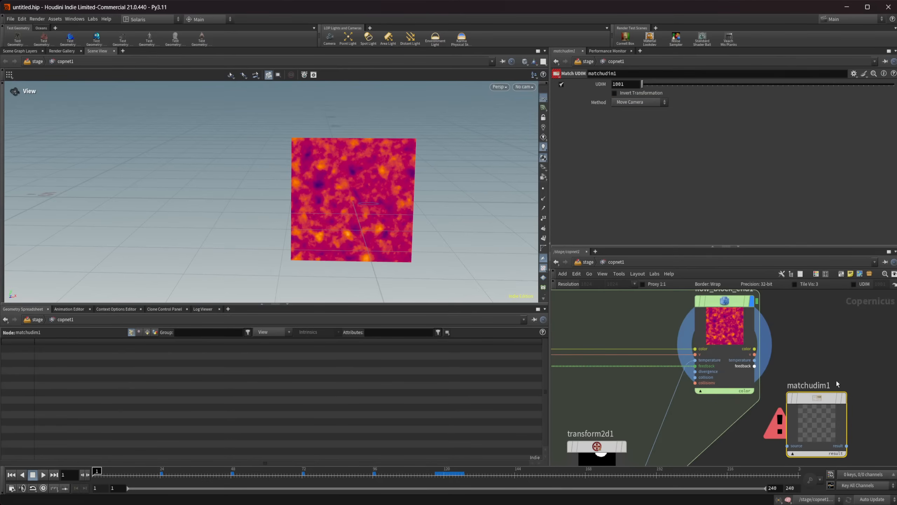
pyautogui.moveTo(652, 85)
pyautogui.mouseDown()
pyautogui.moveTo(865, 88)
pyautogui.moveTo(638, 87)
pyautogui.mouseUp()
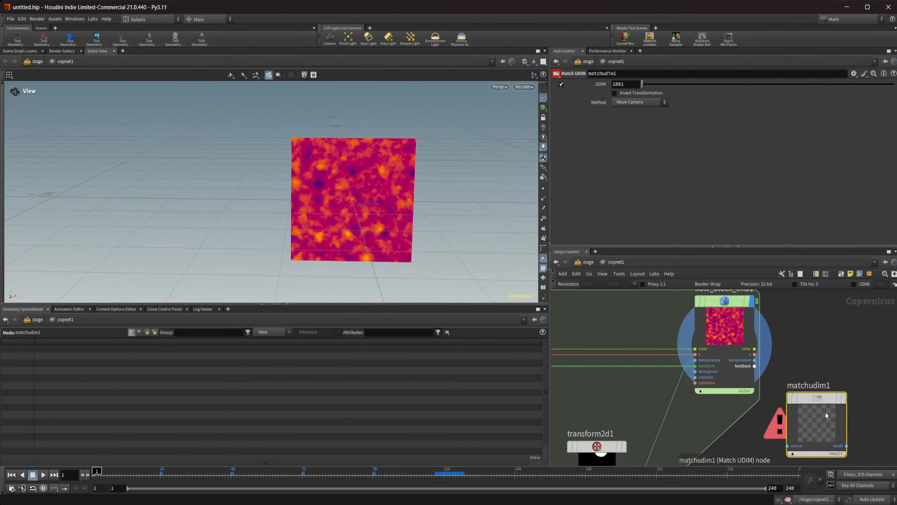
# Wire the Flow Block End temperature output into the Match UDIM source input and display that node.
pyautogui.moveTo(825, 405); pyautogui.dragTo(788, 338, button='middle')
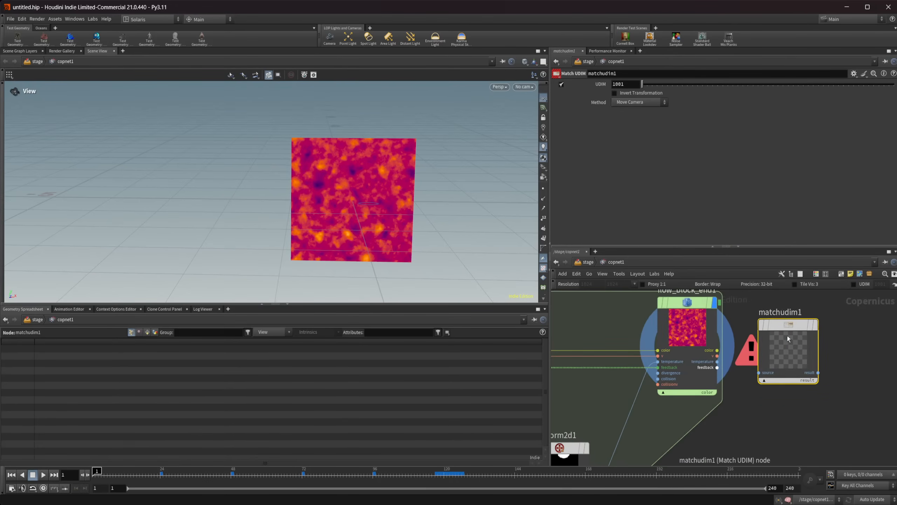
pyautogui.scroll(1, 764, 351)
pyautogui.moveTo(707, 364); pyautogui.dragTo(758, 377)
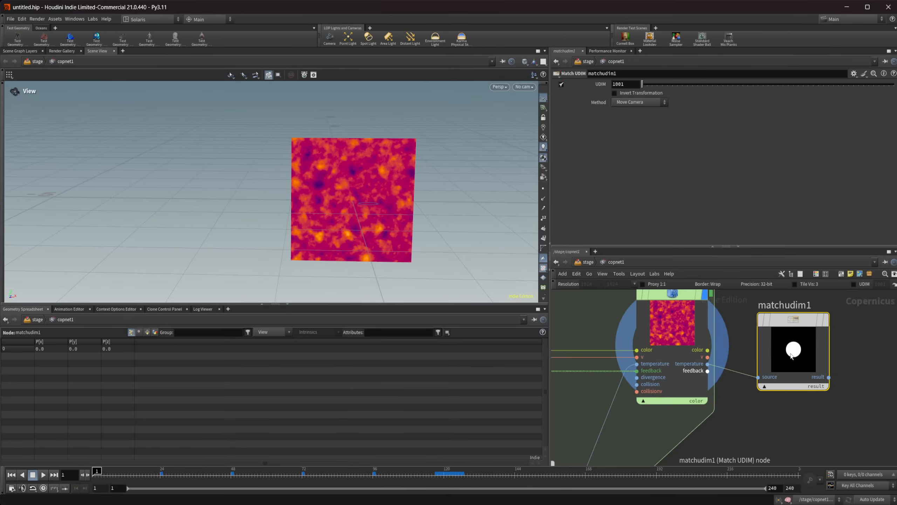
pyautogui.click(826, 320)
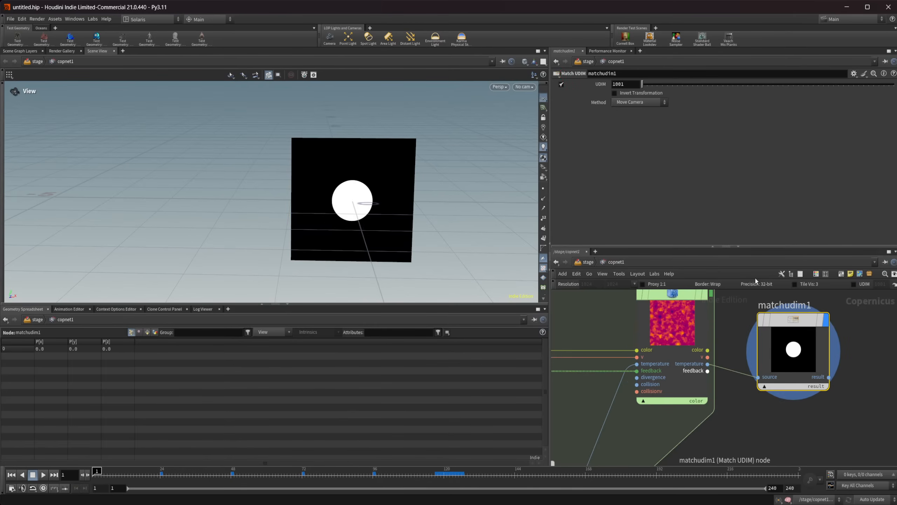
# Try UDIM tile 1002 on the Match UDIM node, return it to 1001 and delete the node.
pyautogui.click(647, 85)
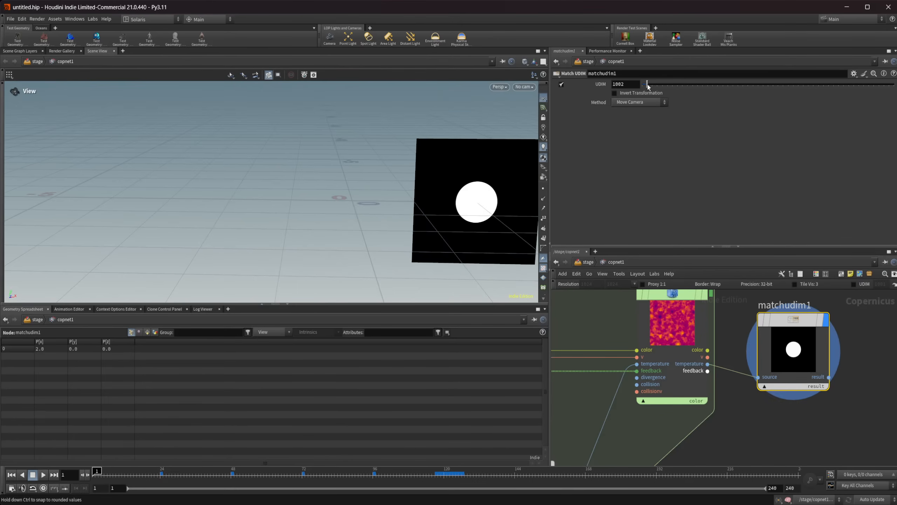
pyautogui.moveTo(645, 87)
pyautogui.mouseDown()
pyautogui.moveTo(653, 89)
pyautogui.moveTo(639, 89)
pyautogui.mouseUp()
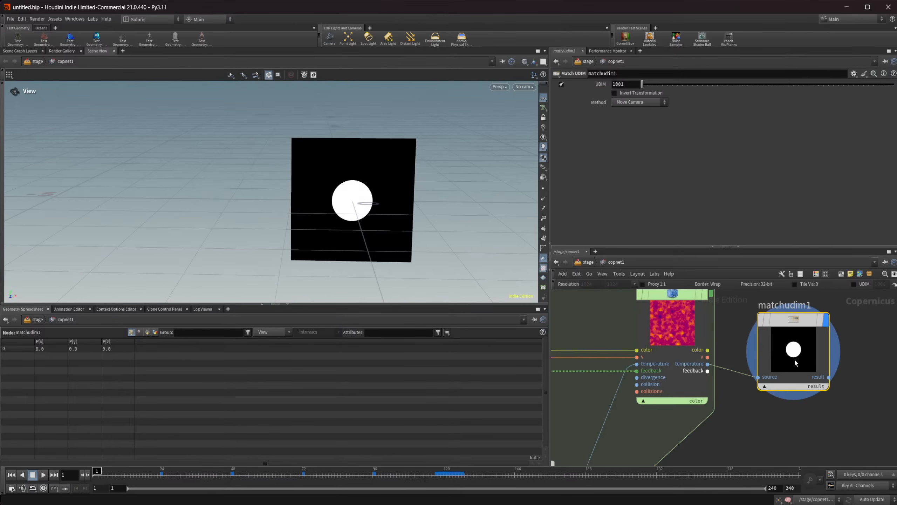
pyautogui.press('Delete')
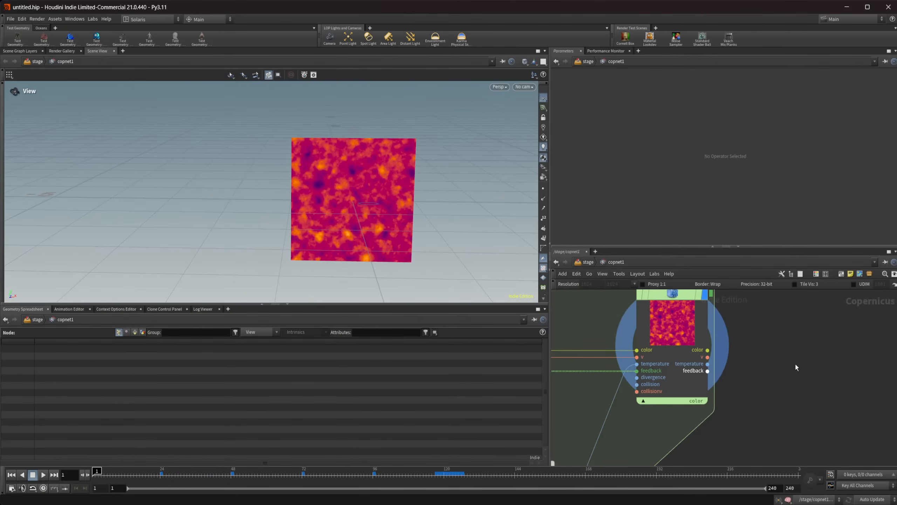
# Select flow_block_end1, search the Hotkey Manager for "live" actions and close it.
pyautogui.click(690, 337)
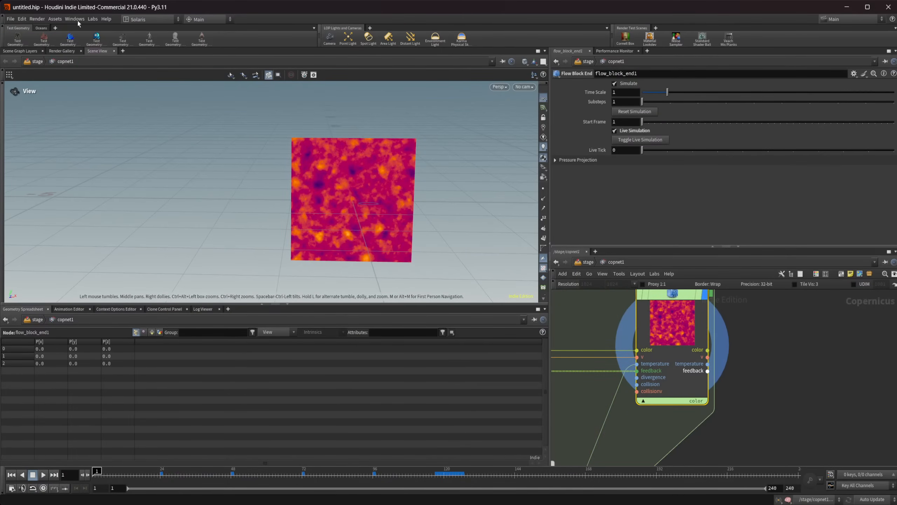
pyautogui.click(37, 18)
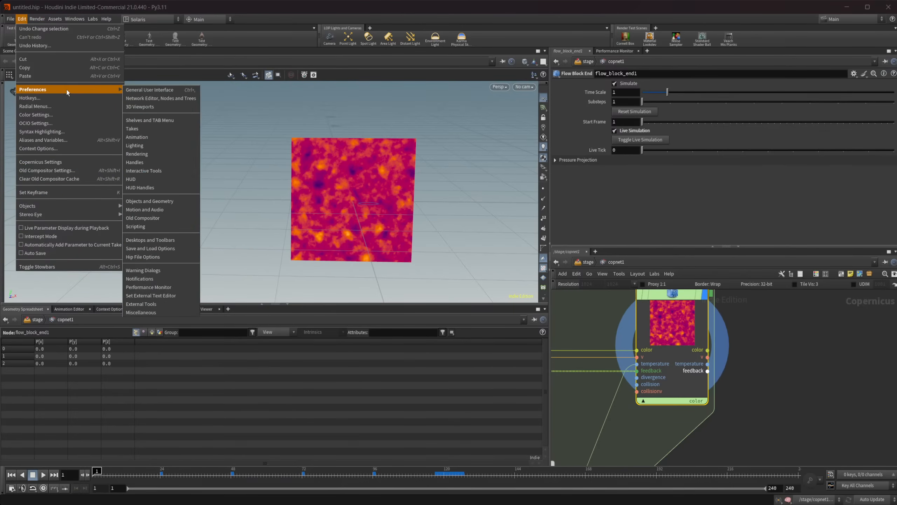
pyautogui.click(60, 97)
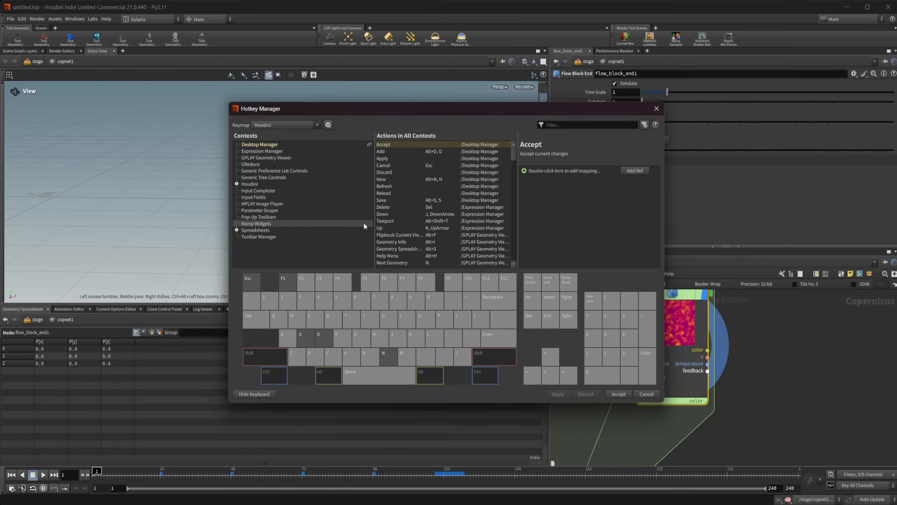
pyautogui.click(591, 124)
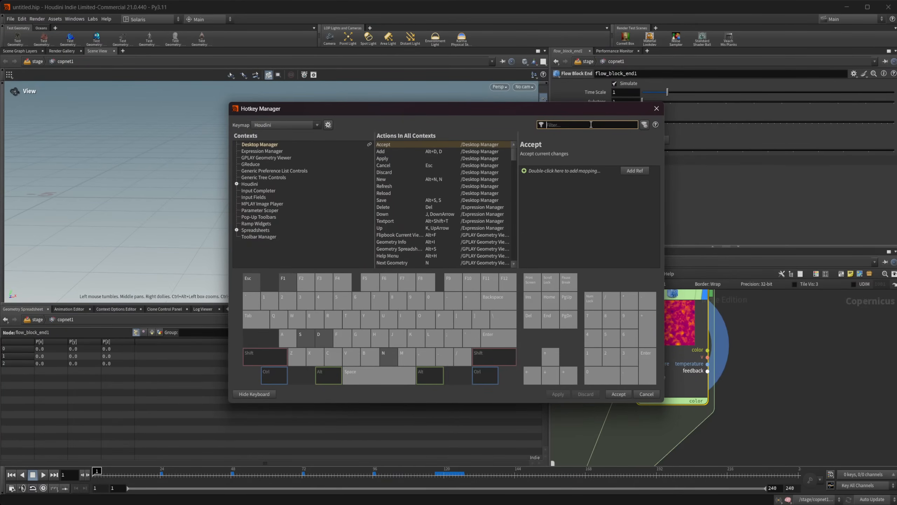
pyautogui.write('live')
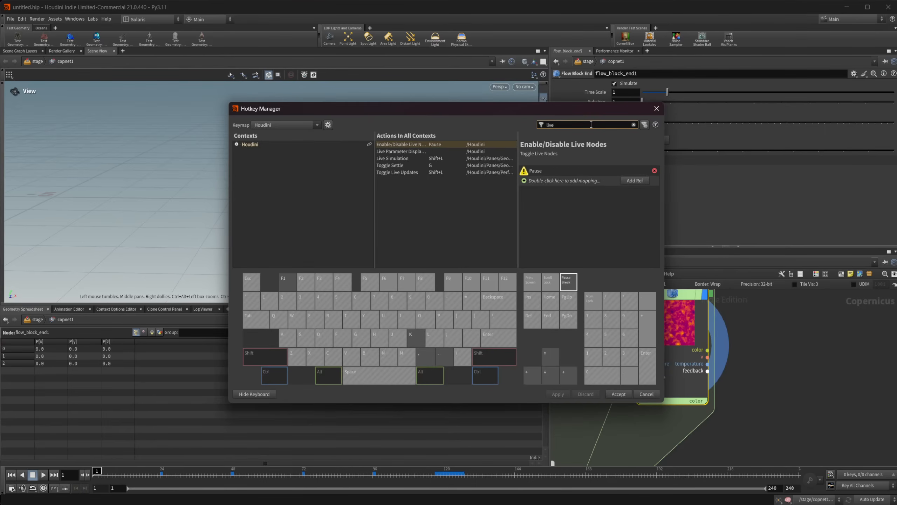
pyautogui.click(657, 110)
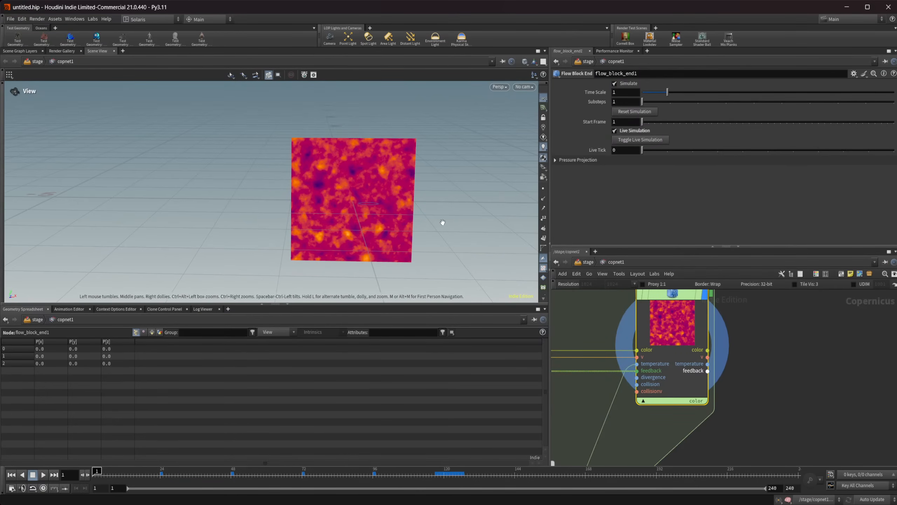
# Reopen the Hotkey Manager and filter its actions by "live" again to examine the live simulation shortcuts.
pyautogui.click(10, 18)
pyautogui.moveTo(23, 20)
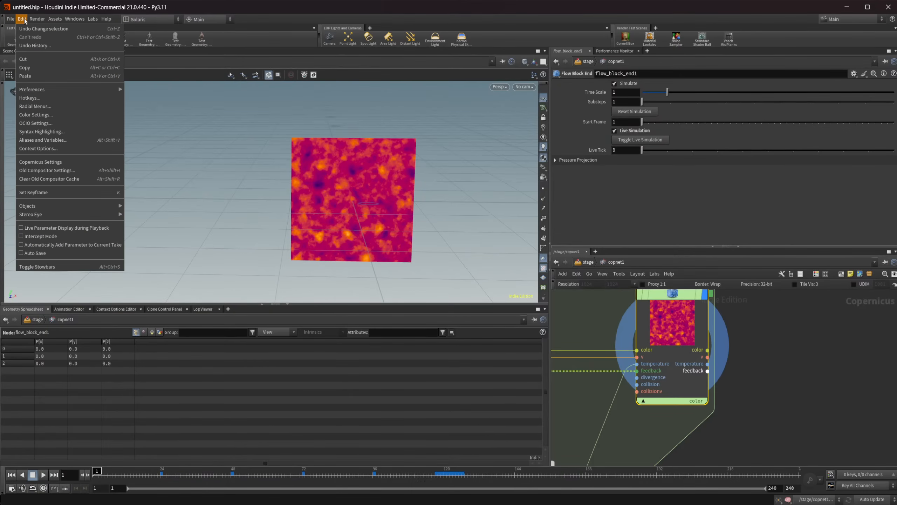
pyautogui.click(45, 98)
pyautogui.click(578, 125)
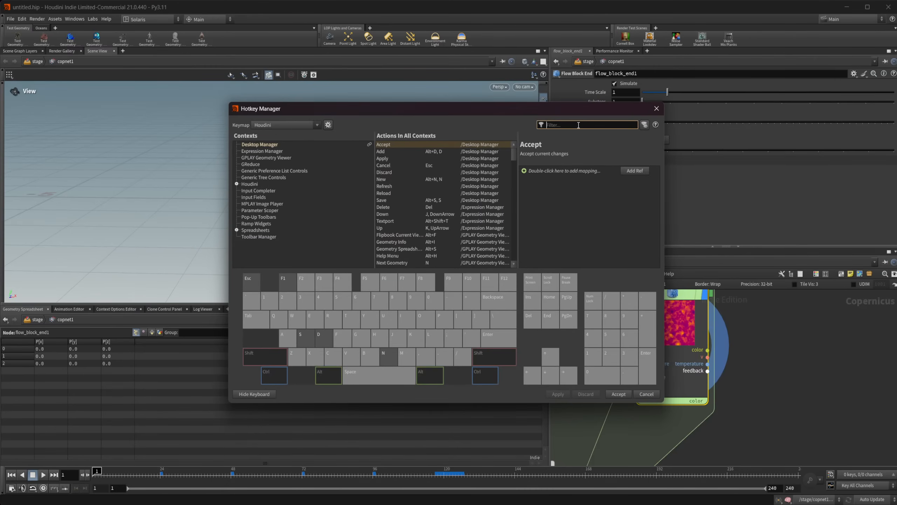
pyautogui.write('live')
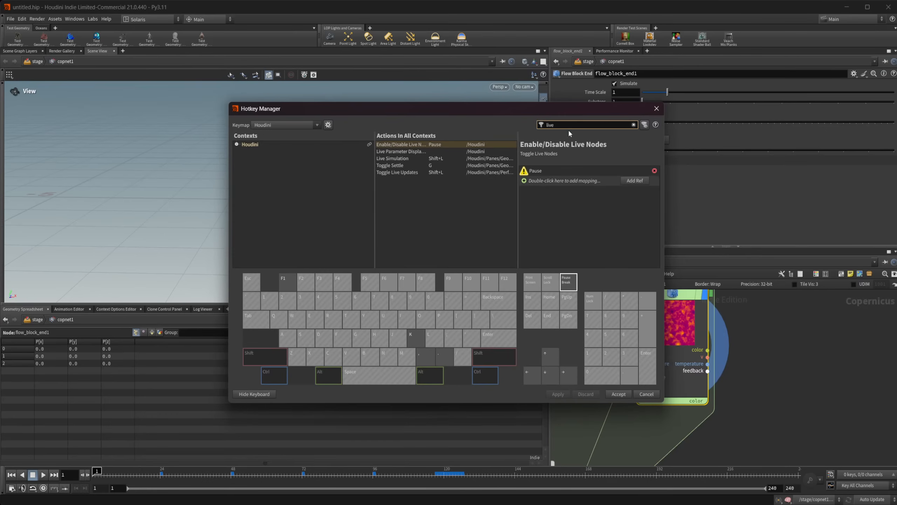
# Examine the Live Simulation and Toggle Live Updates shortcuts with their full context paths, and close the Hotkey Manager.
pyautogui.click(445, 162)
pyautogui.click(440, 160)
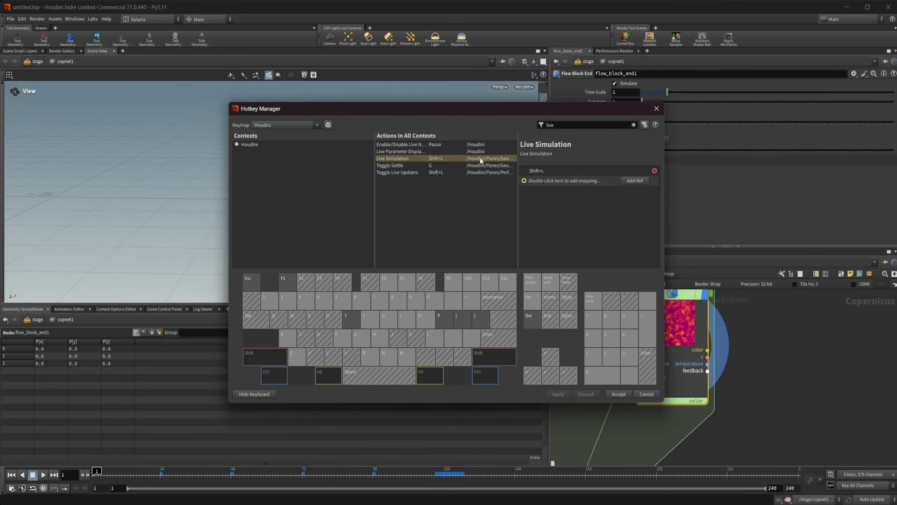
pyautogui.moveTo(518, 158); pyautogui.dragTo(533, 181)
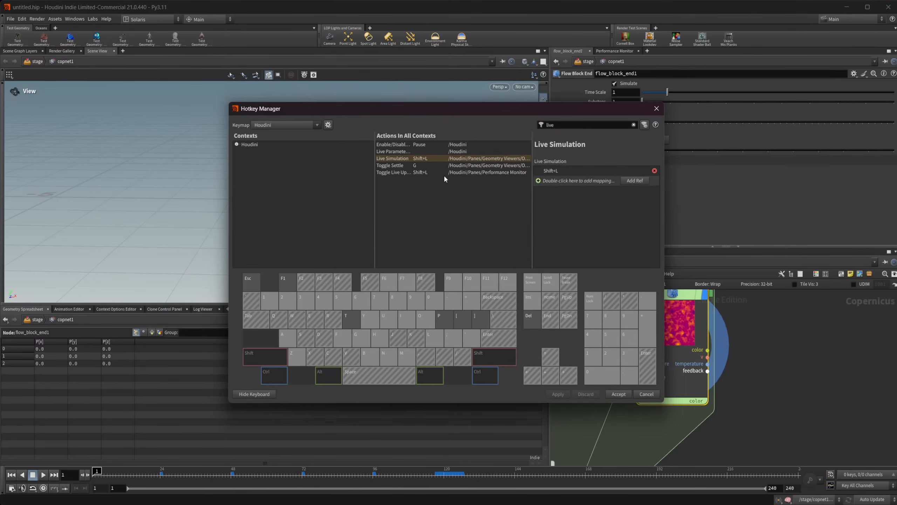
pyautogui.click(413, 173)
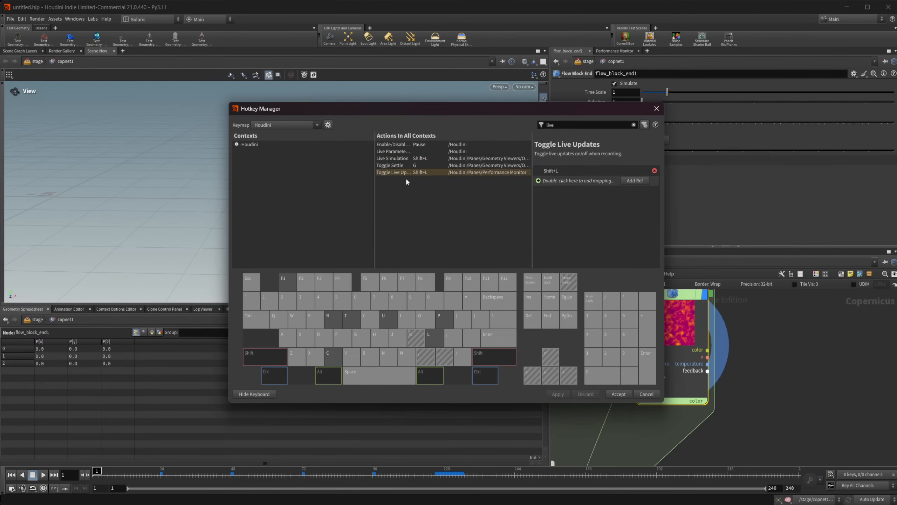
pyautogui.click(438, 159)
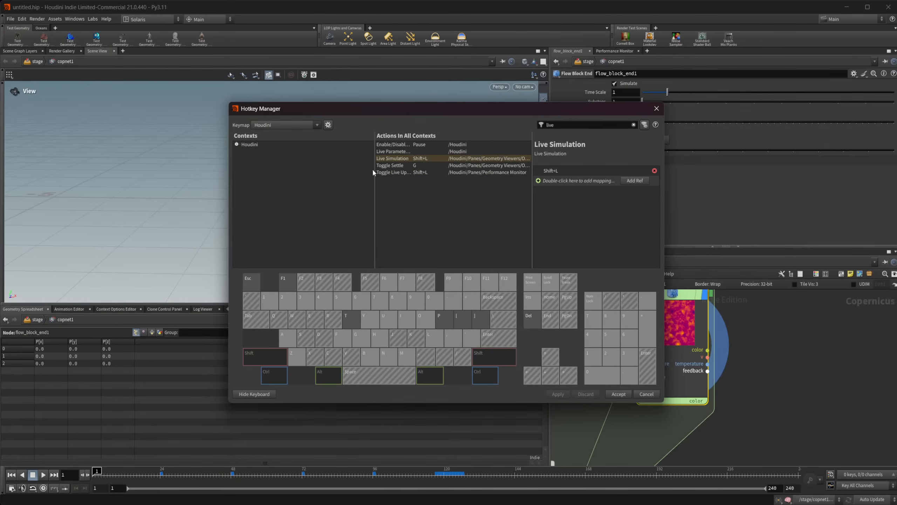
pyautogui.click(658, 109)
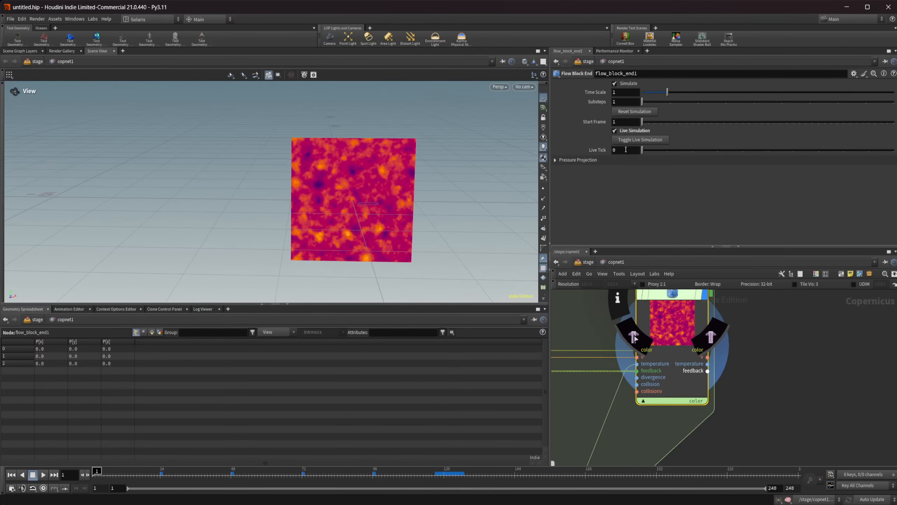
# Start the live simulation, move the transform2d1 circle in the viewport to about 0.05, -1.08, and select flow_block_end1.
pyautogui.click(776, 501)
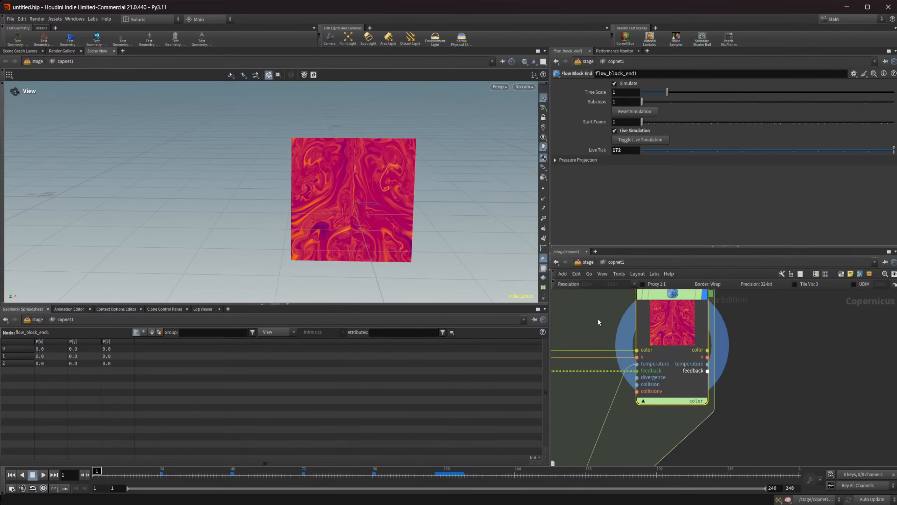
pyautogui.moveTo(597, 317); pyautogui.dragTo(695, 403, button='middle')
pyautogui.click(666, 425)
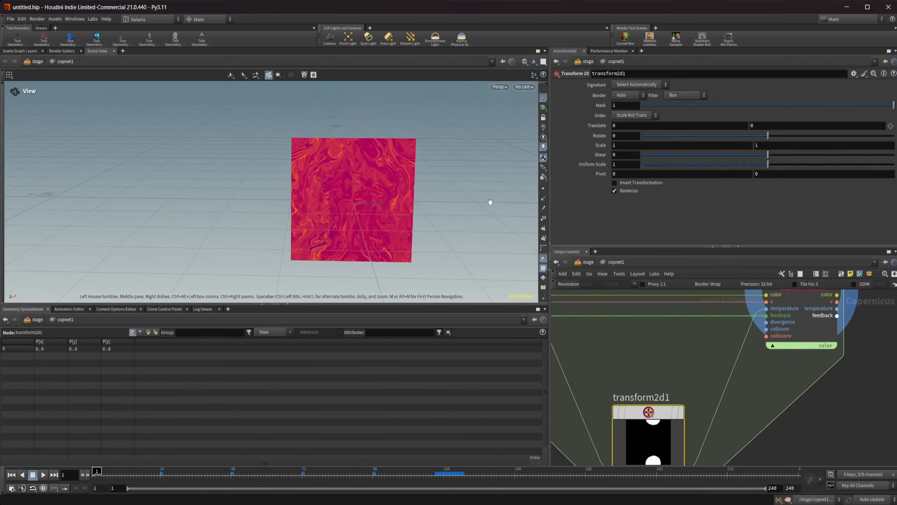
pyautogui.press('Return')
pyautogui.moveTo(395, 162); pyautogui.dragTo(389, 232)
pyautogui.moveTo(744, 364); pyautogui.dragTo(675, 398, button='middle')
pyautogui.click(719, 319)
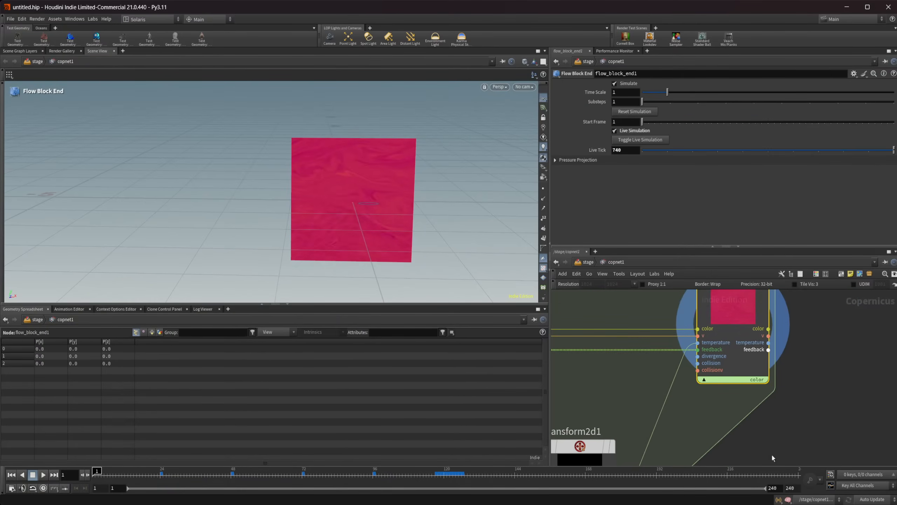
# Pause and reset the flow simulation, and set the Buoyancy of flow_block_begin1 to 0.1.
pyautogui.moveTo(769, 504)
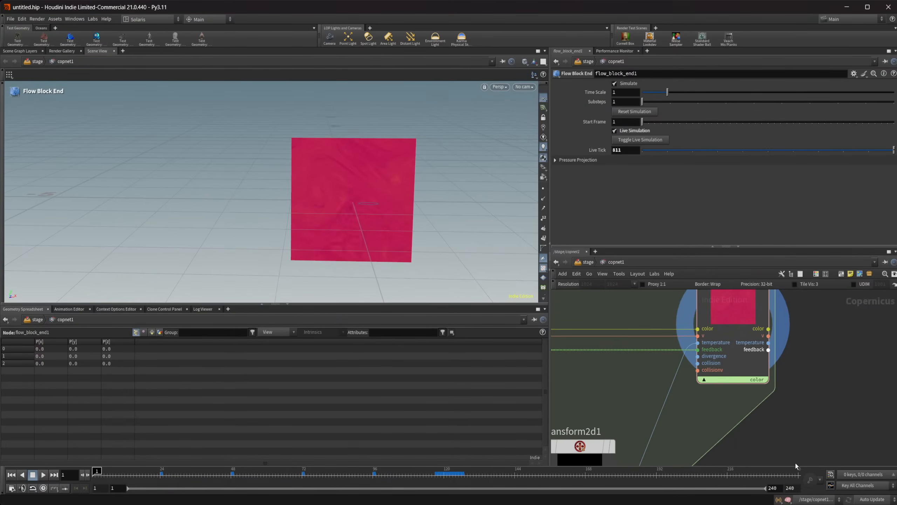
pyautogui.click(640, 114)
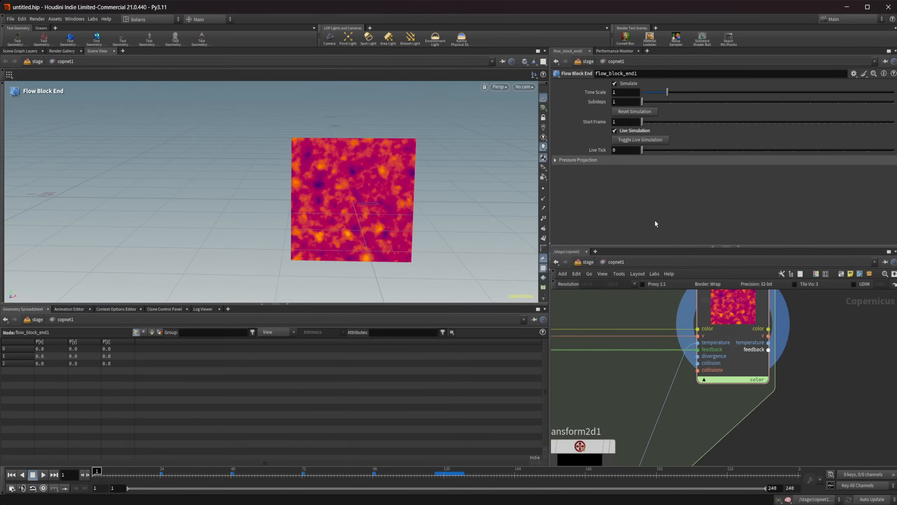
pyautogui.moveTo(669, 389); pyautogui.dragTo(859, 371, button='middle')
pyautogui.click(630, 294)
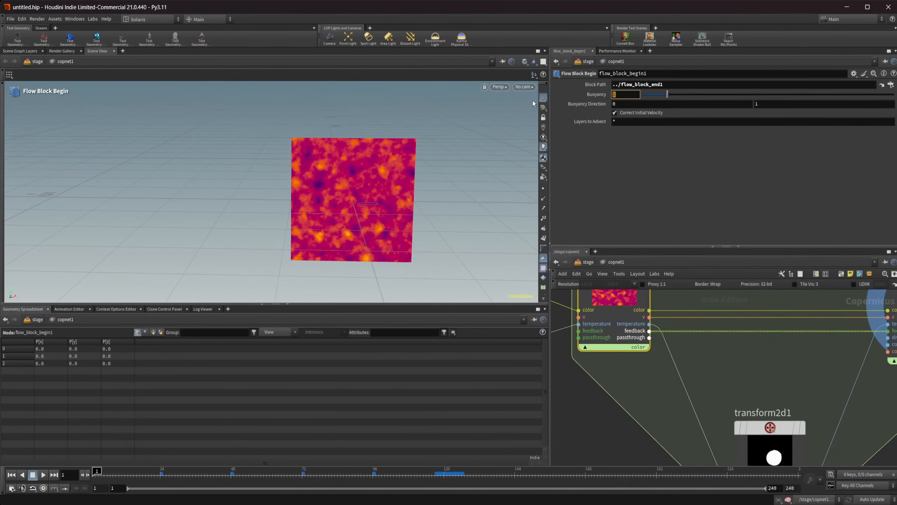
pyautogui.write('.1')
pyautogui.press('Return')
pyautogui.moveTo(793, 368); pyautogui.dragTo(628, 386, button='middle')
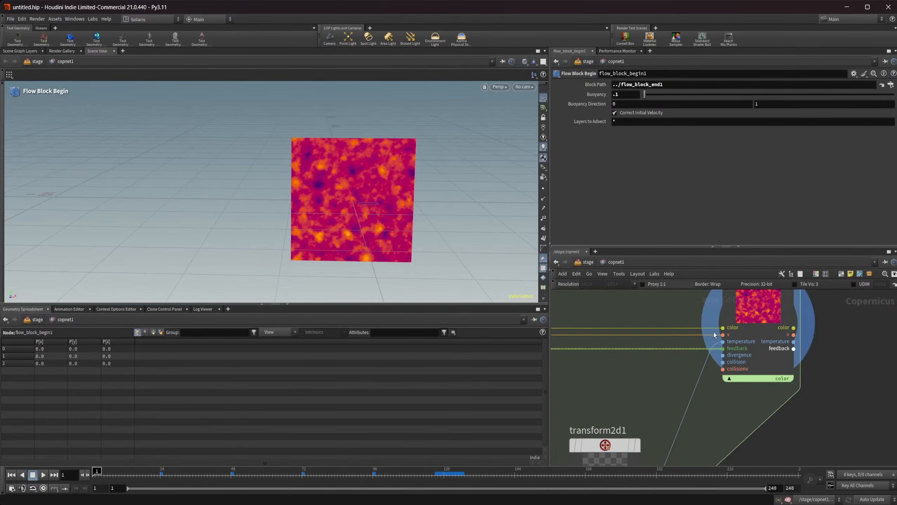
# Run the live simulation with flow_block_end1 selected and restart it by resetting the simulation.
pyautogui.click(749, 315)
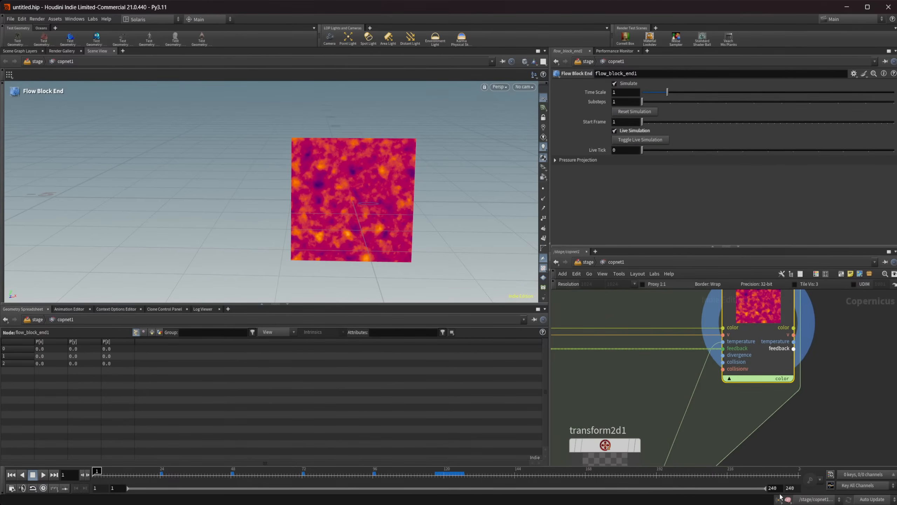
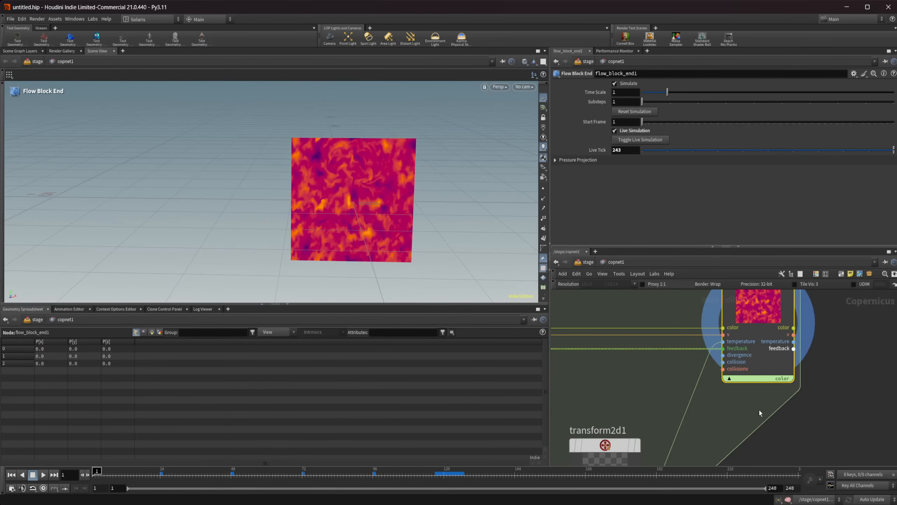
pyautogui.click(646, 112)
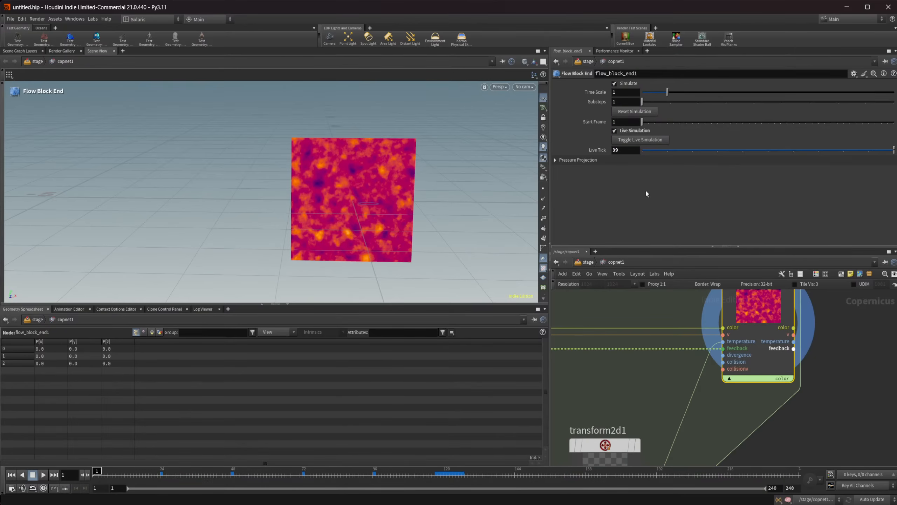
pyautogui.click(638, 112)
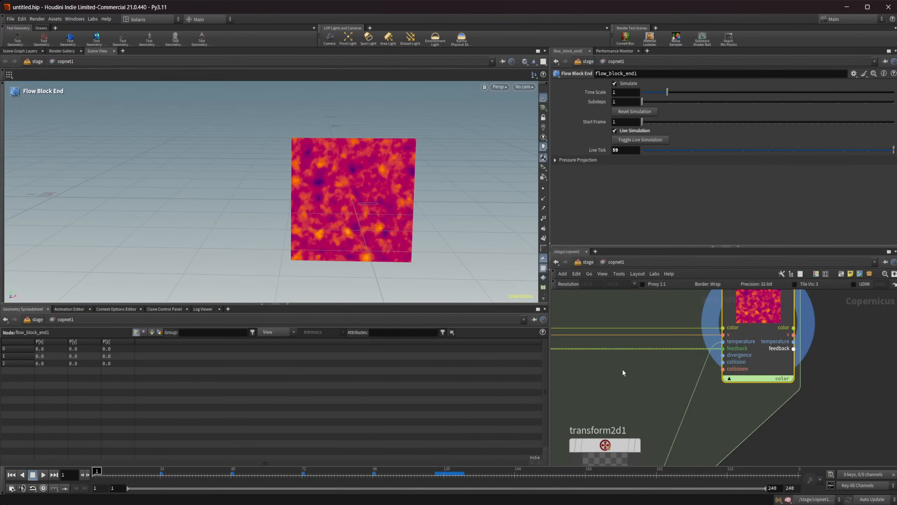
# Move the transform2d1 circle up in the viewport to about 0.19, 0.11 during the live simulation.
pyautogui.click(605, 446)
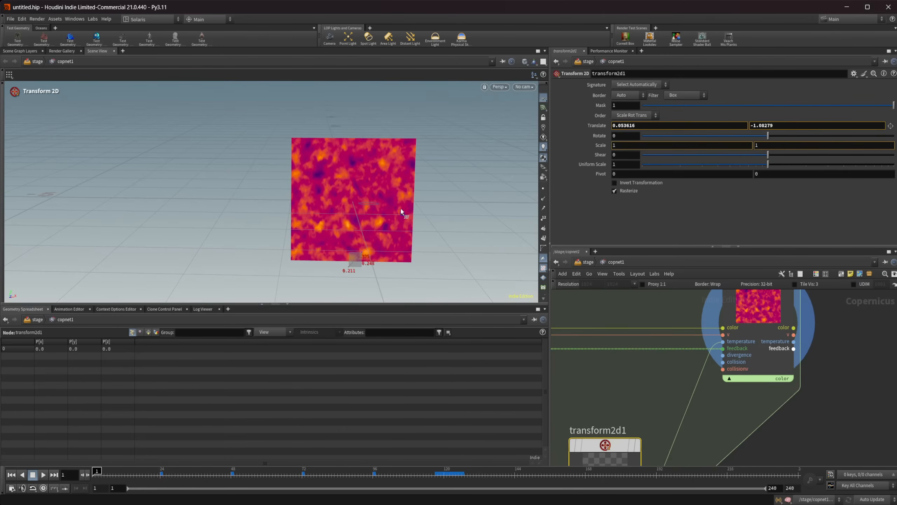
pyautogui.moveTo(401, 211); pyautogui.dragTo(404, 152)
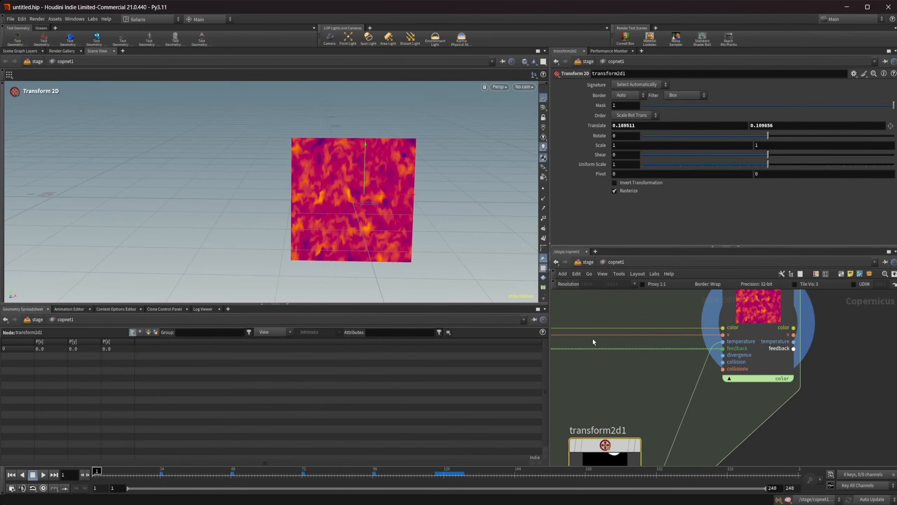
pyautogui.click(778, 348)
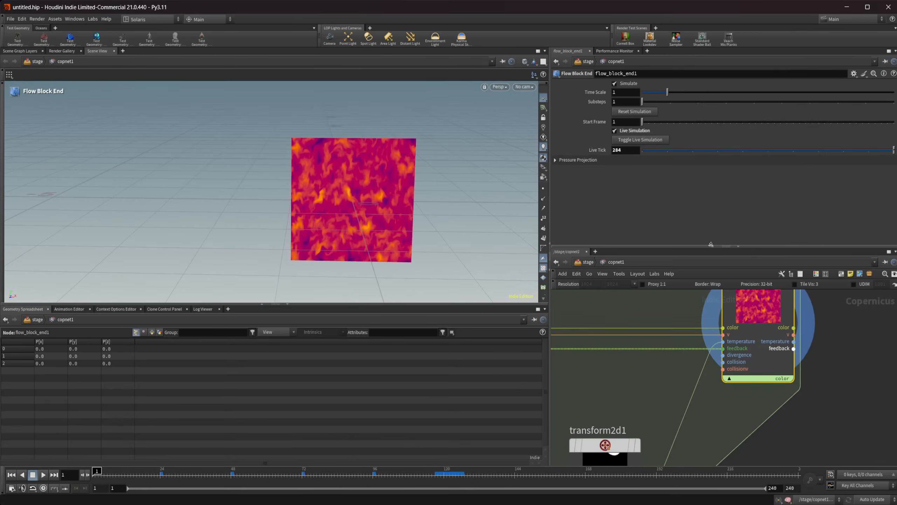
# Set the Buoyancy of flow_block_begin1 to 0.4.
pyautogui.moveTo(632, 359); pyautogui.dragTo(810, 374, button='middle')
pyautogui.click(634, 316)
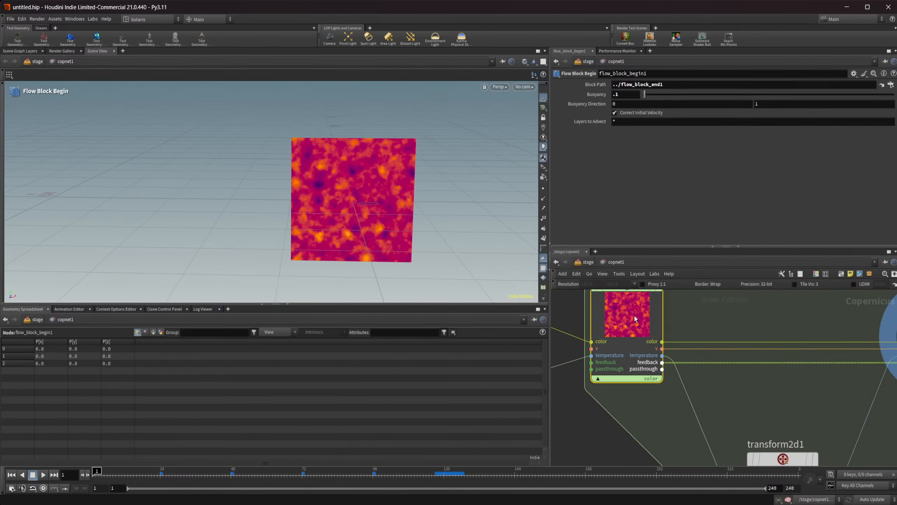
pyautogui.click(634, 94)
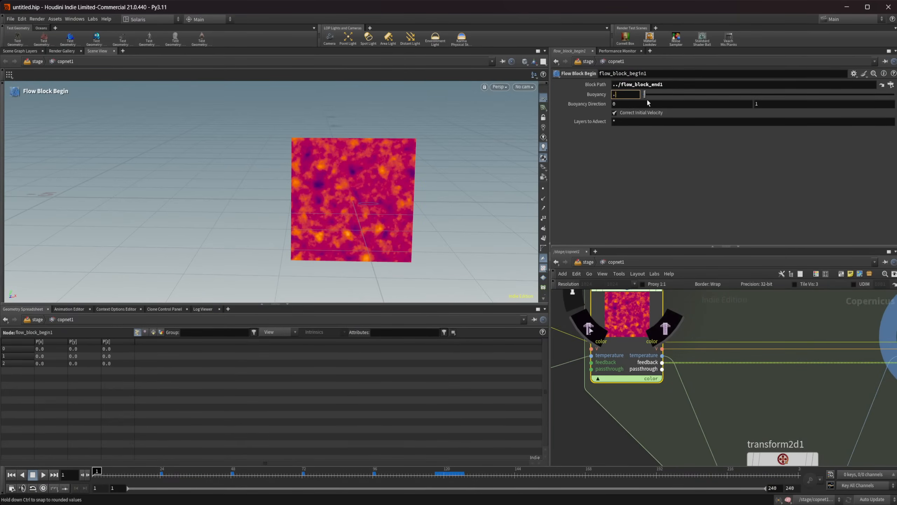
pyautogui.press('Return')
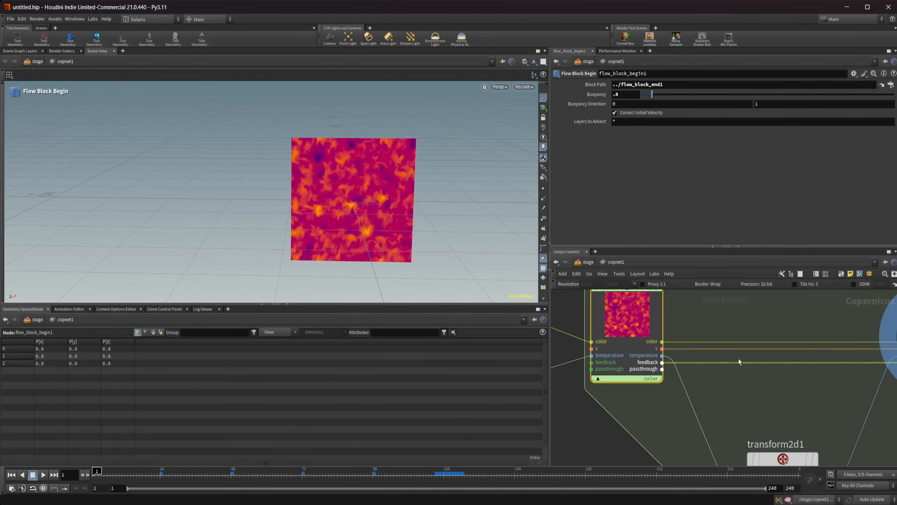
# Reset the simulation on flow_block_end1 and move the transform2d1 circle through the live flow to about 0.33, -1.47.
pyautogui.moveTo(858, 344); pyautogui.dragTo(694, 331, button='middle')
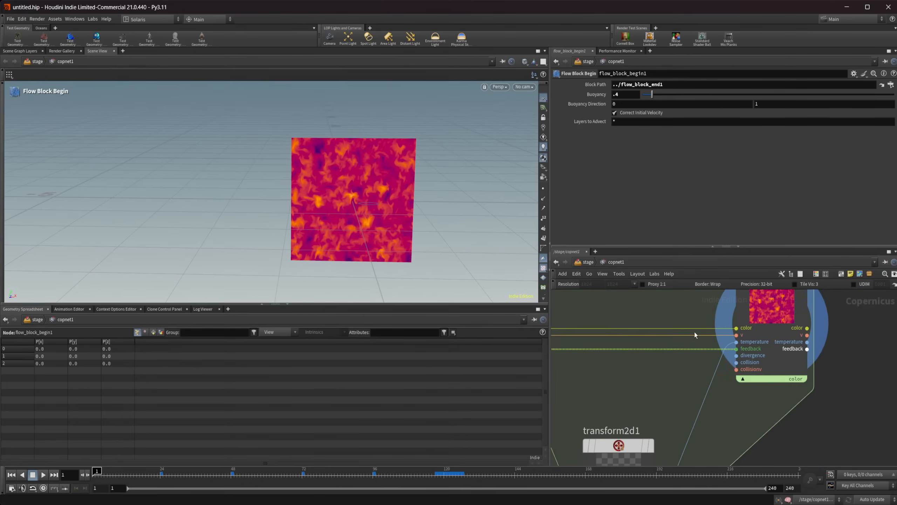
pyautogui.click(772, 334)
pyautogui.click(635, 112)
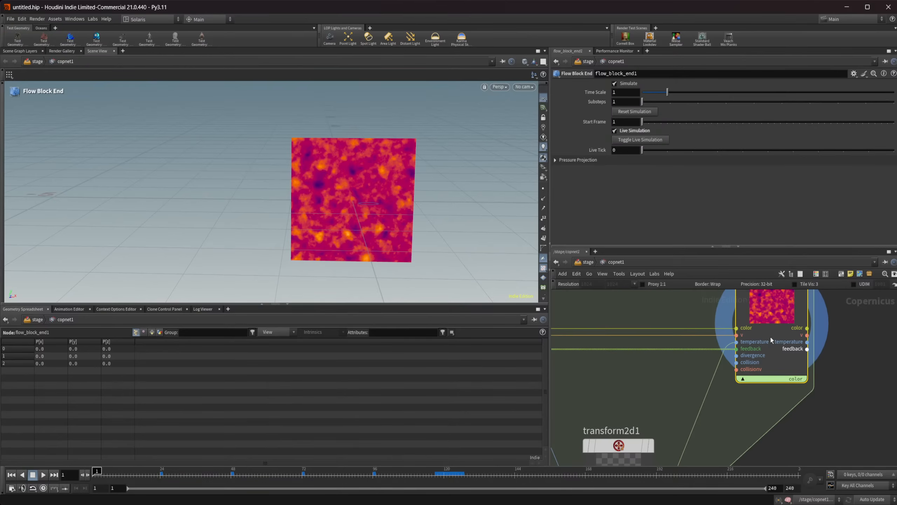
pyautogui.click(633, 459)
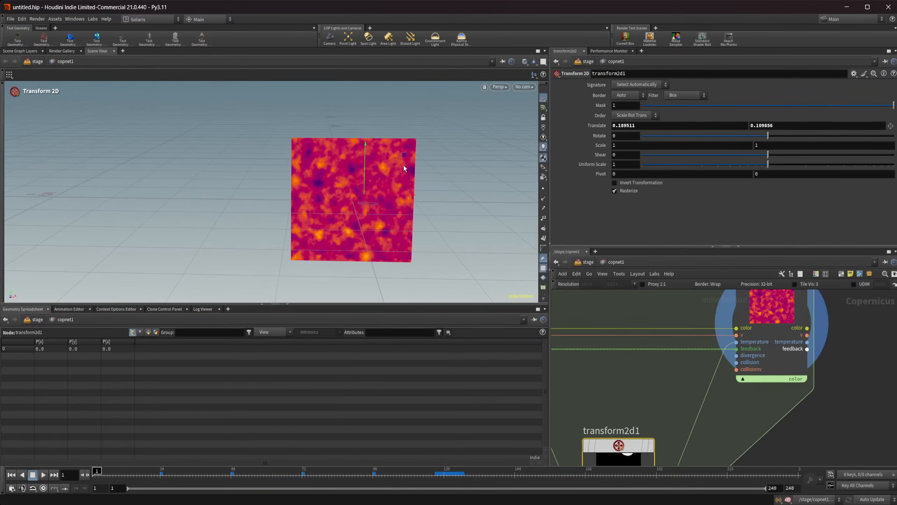
pyautogui.moveTo(403, 159); pyautogui.dragTo(407, 252)
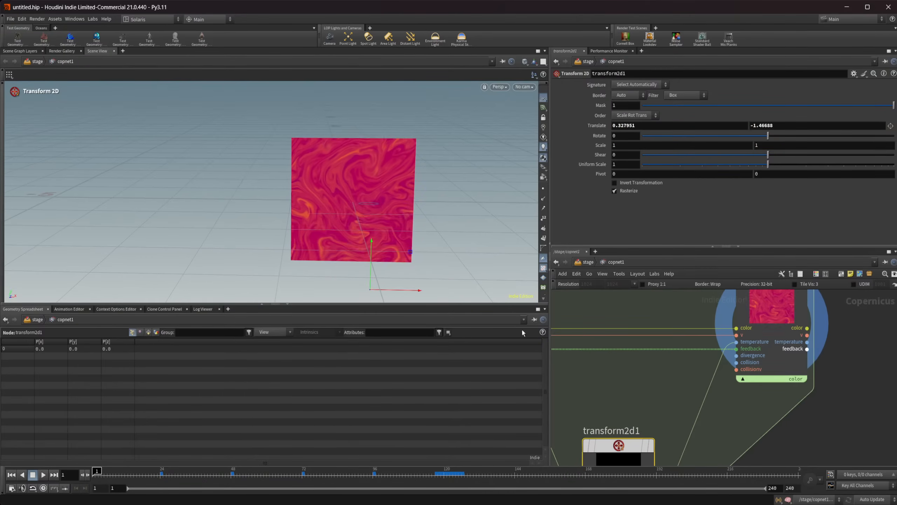
# Select flow_block_end1 again and reset its simulation to the initial state.
pyautogui.moveTo(686, 380); pyautogui.dragTo(666, 377, button='middle')
pyautogui.scroll(-3, 703, 346)
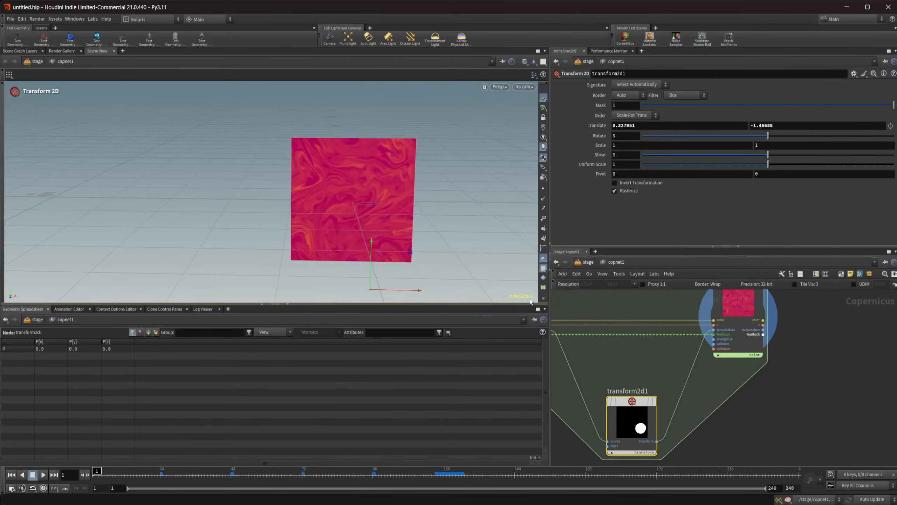
pyautogui.click(739, 326)
pyautogui.click(644, 112)
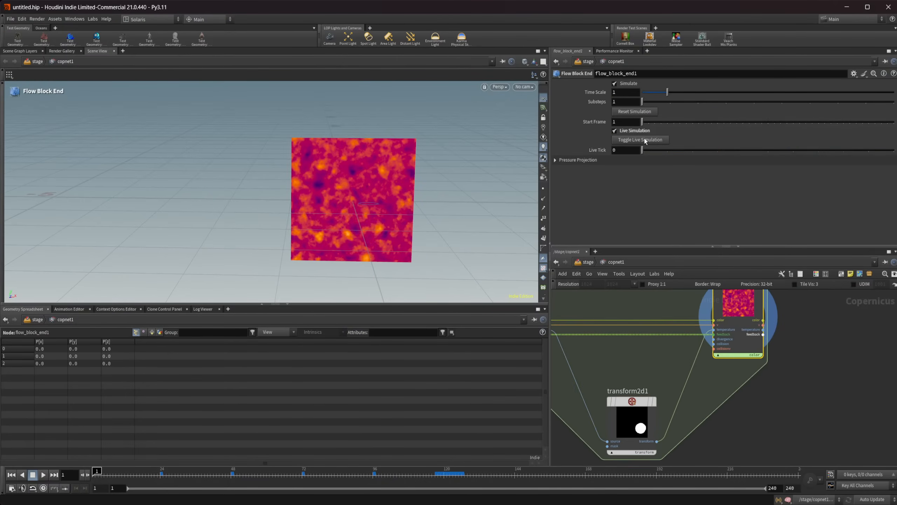
# Find the reaction-diffusion block elsewhere in the network and display its reactiondiffusion_block_end1 node.
pyautogui.scroll(-4, 787, 344)
pyautogui.moveTo(787, 344); pyautogui.dragTo(684, 484, button='middle')
pyautogui.moveTo(725, 321); pyautogui.dragTo(759, 429, button='middle')
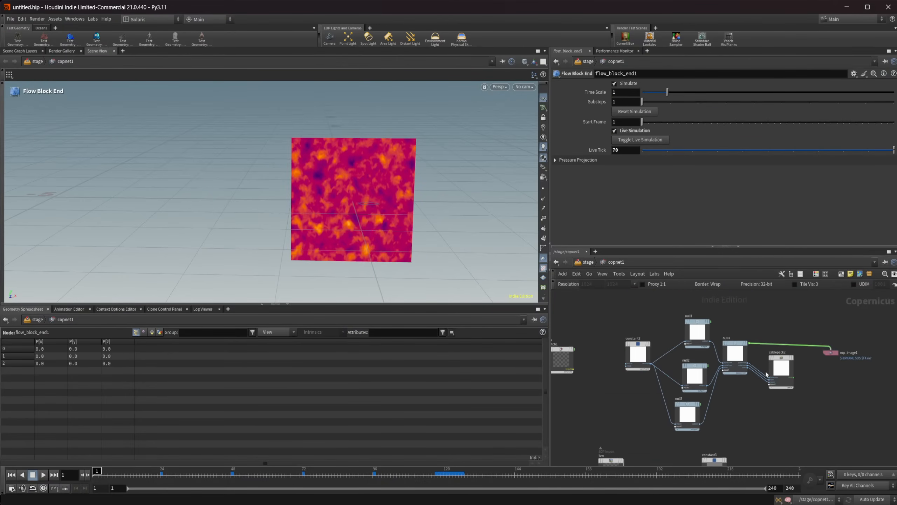
pyautogui.moveTo(733, 349); pyautogui.dragTo(809, 447, button='middle')
pyautogui.scroll(-4, 809, 447)
pyautogui.moveTo(756, 357); pyautogui.dragTo(720, 495, button='middle')
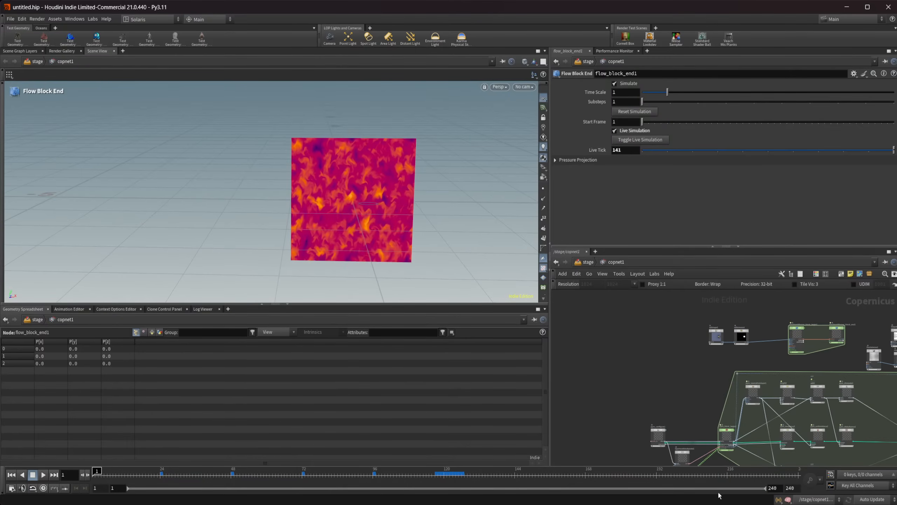
pyautogui.moveTo(748, 390); pyautogui.dragTo(683, 399, button='middle')
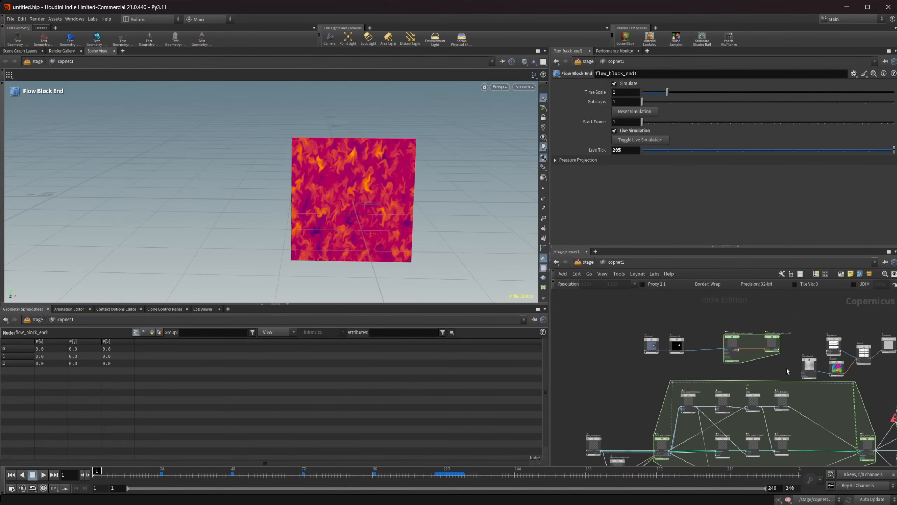
pyautogui.scroll(2, 806, 322)
pyautogui.scroll(2, 748, 364)
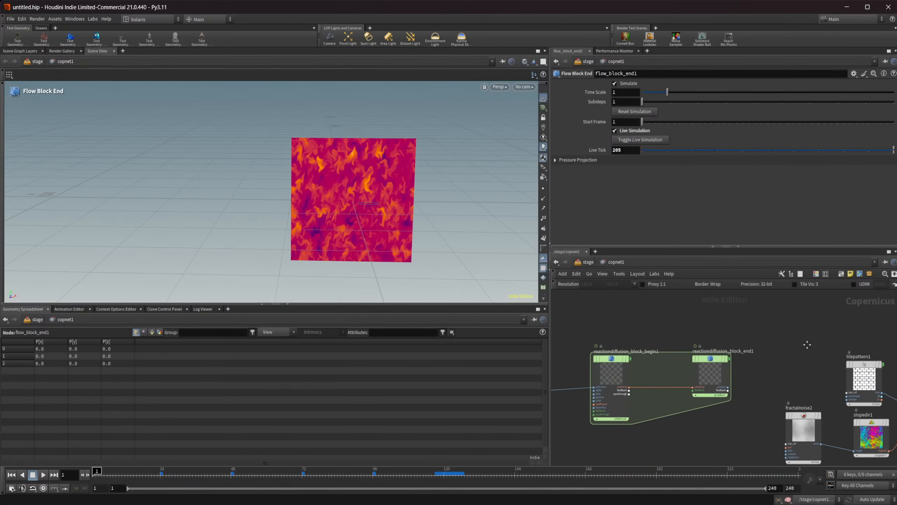
pyautogui.click(702, 365)
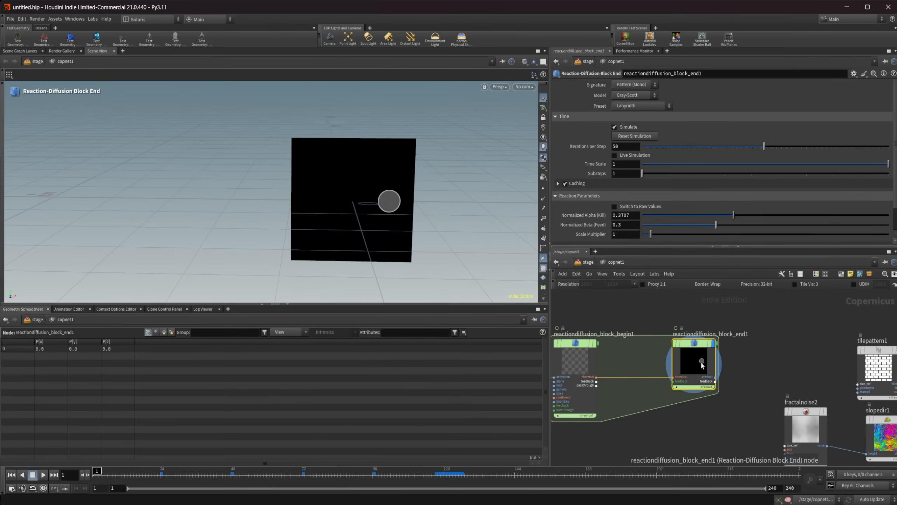
# Move the reactiondiffusion_block_begin1 node farther away from the block end node to widen the space between them.
pyautogui.moveTo(624, 363); pyautogui.dragTo(730, 362, button='middle')
pyautogui.scroll(2, 692, 359)
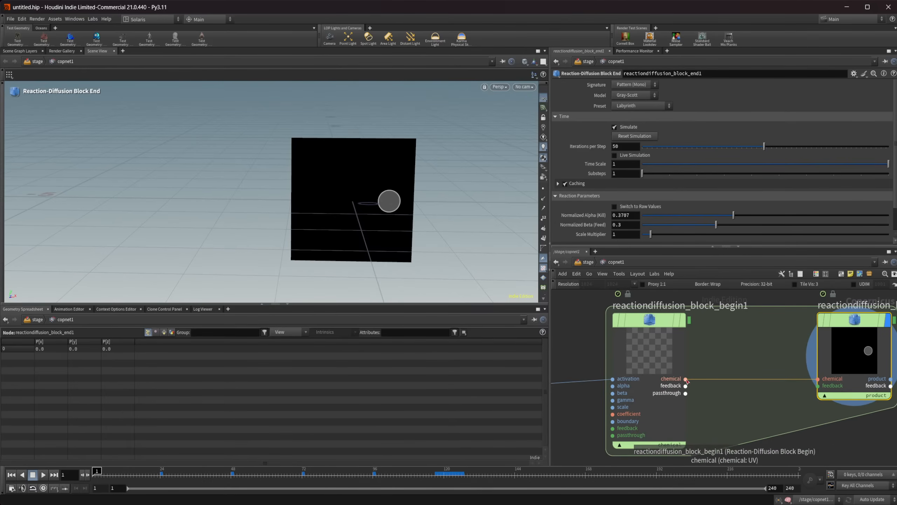
pyautogui.moveTo(753, 361); pyautogui.dragTo(803, 378, button='middle')
pyautogui.moveTo(708, 346); pyautogui.dragTo(622, 346)
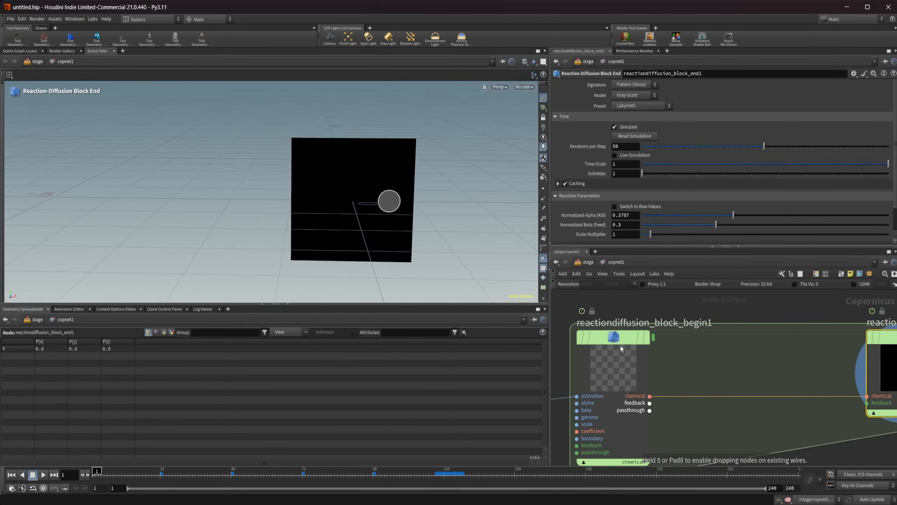
pyautogui.press('Tab')
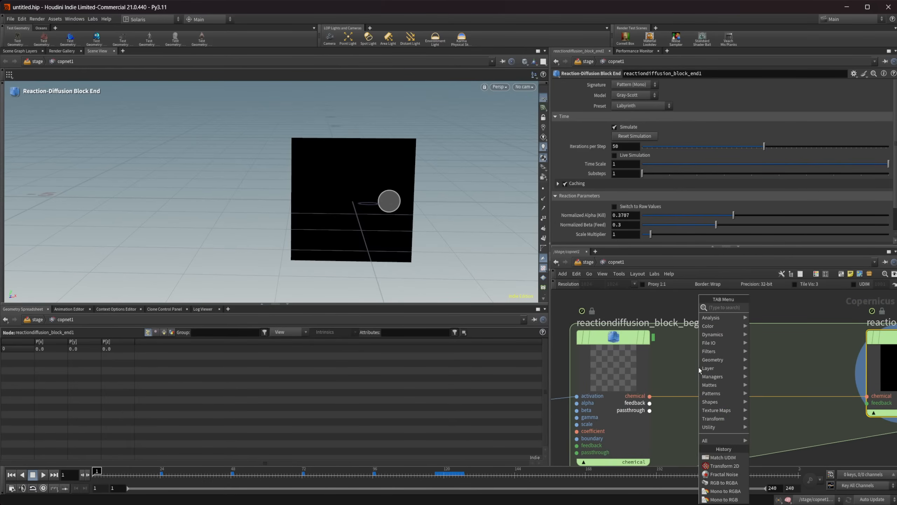
pyautogui.write('uv t')
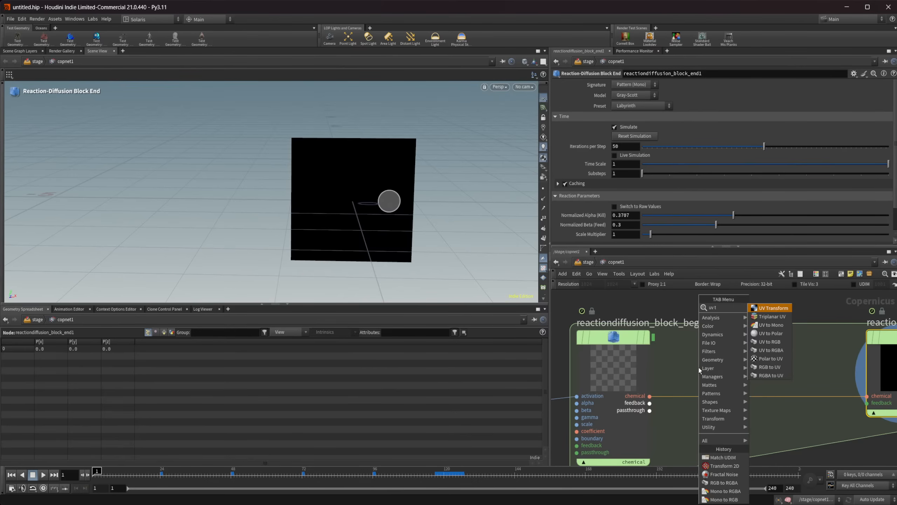
pyautogui.press('Escape')
pyautogui.scroll(-5, 765, 400)
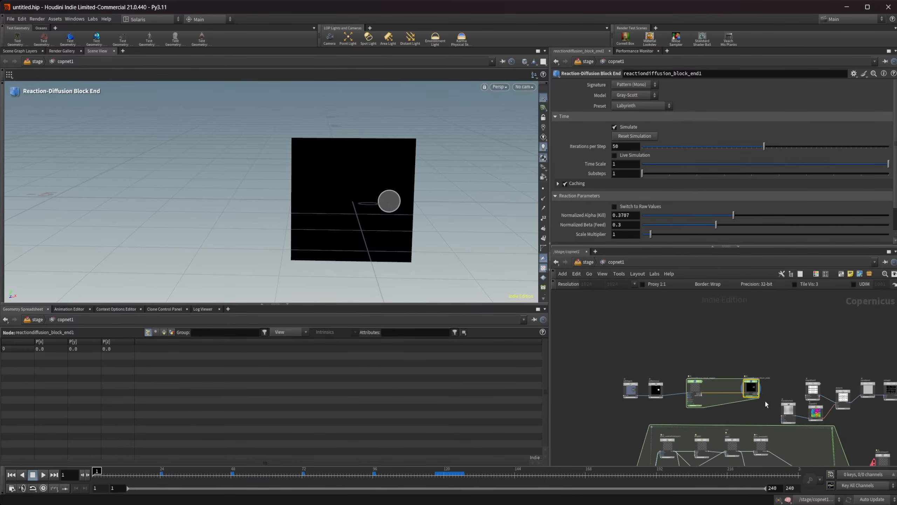
pyautogui.middleClick(752, 391)
pyautogui.moveTo(775, 418); pyautogui.dragTo(750, 330, button='middle')
pyautogui.scroll(-2, 756, 449)
pyautogui.moveTo(756, 449); pyautogui.dragTo(741, 318, button='middle')
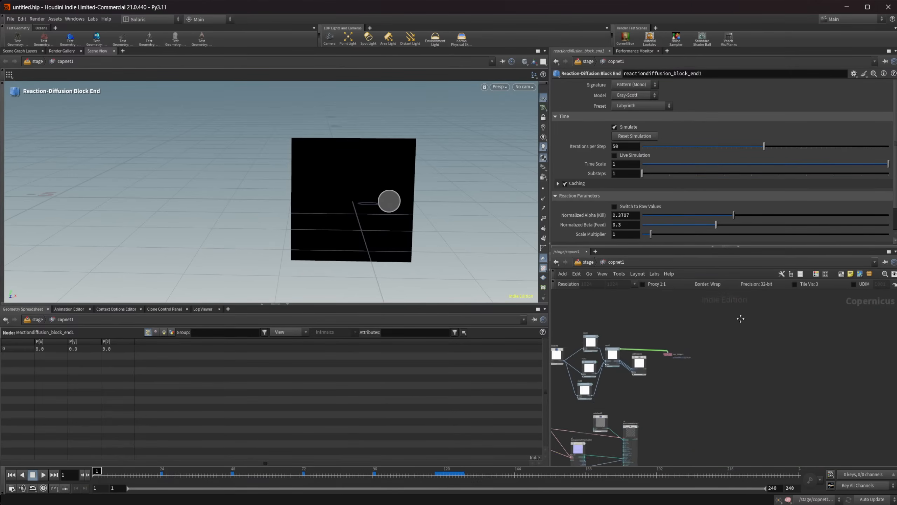
pyautogui.moveTo(694, 414); pyautogui.dragTo(768, 288, button='middle')
pyautogui.moveTo(667, 425); pyautogui.dragTo(722, 390, button='middle')
pyautogui.scroll(2, 651, 384)
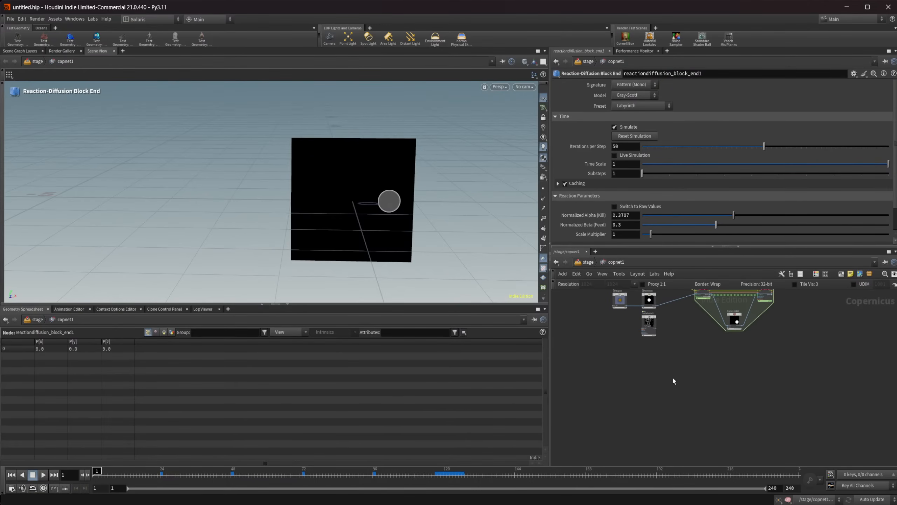
pyautogui.press('Tab')
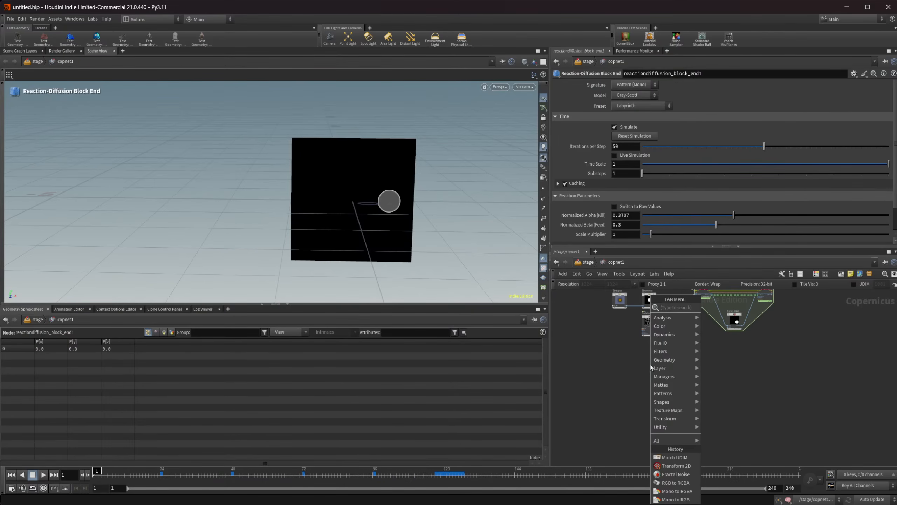
pyautogui.click(587, 382)
# Go up to the stage level, enter the sopcreate1 network, and add a HeightField node in the empty space below unsubdivide1.
pyautogui.click(584, 261)
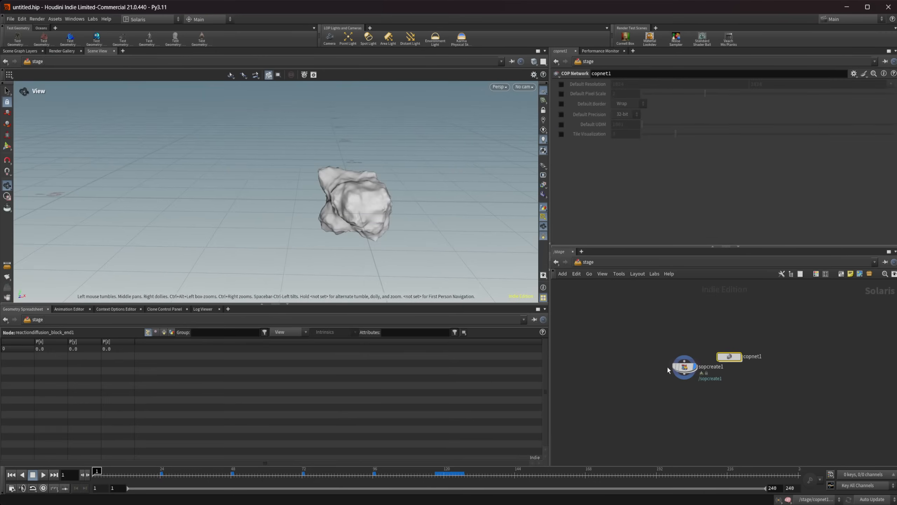
pyautogui.doubleClick(687, 367)
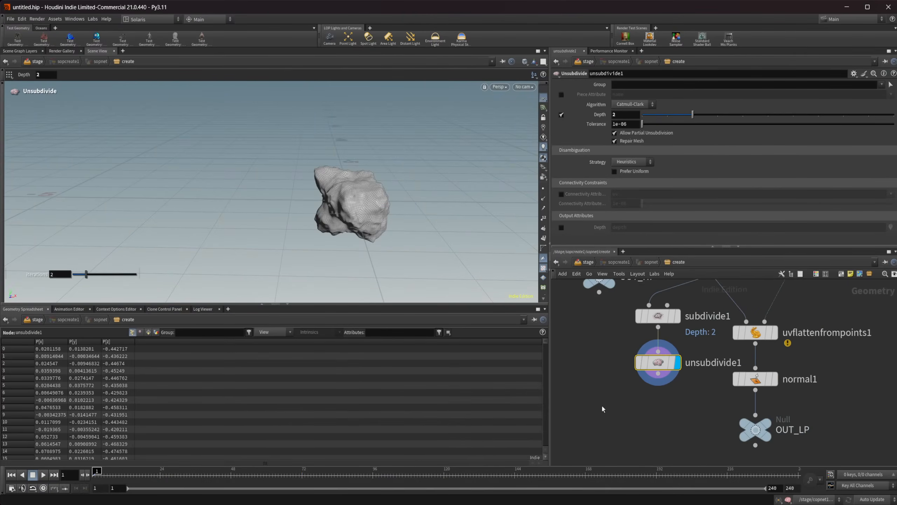
pyautogui.press('Tab')
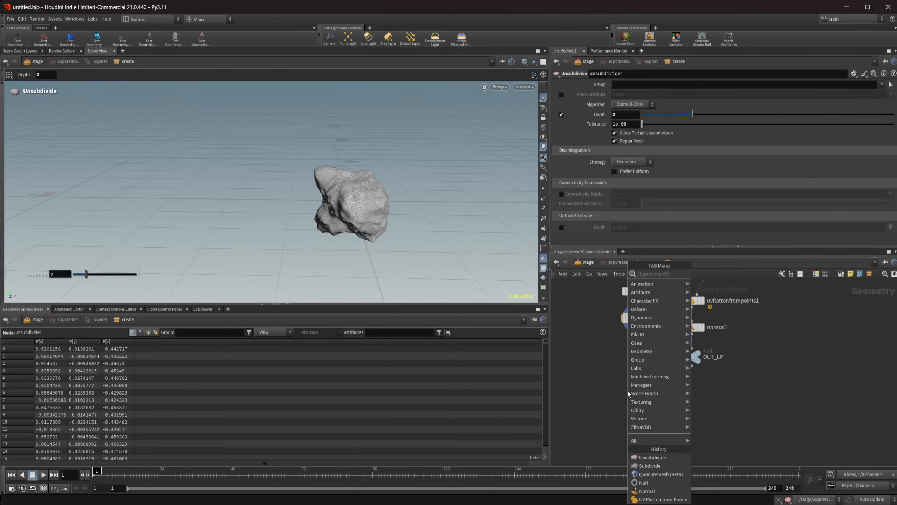
pyautogui.write('height')
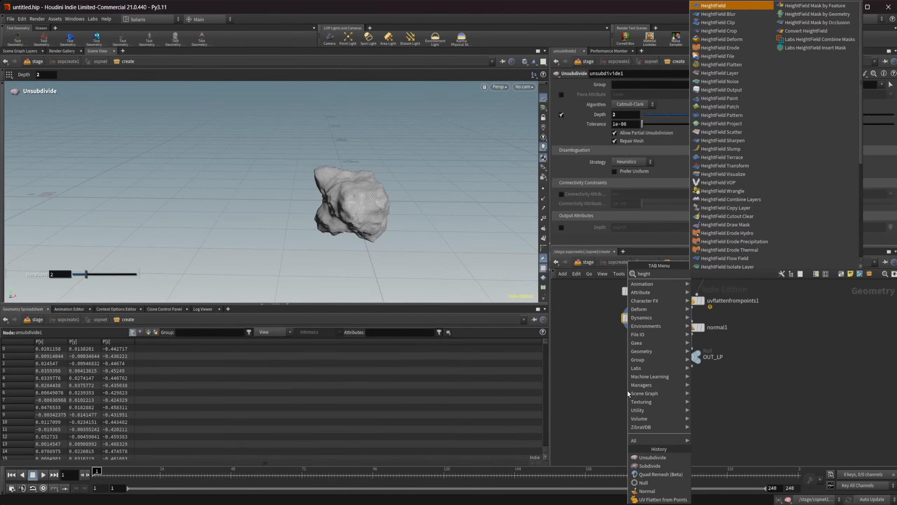
pyautogui.press('Return')
pyautogui.click(627, 392)
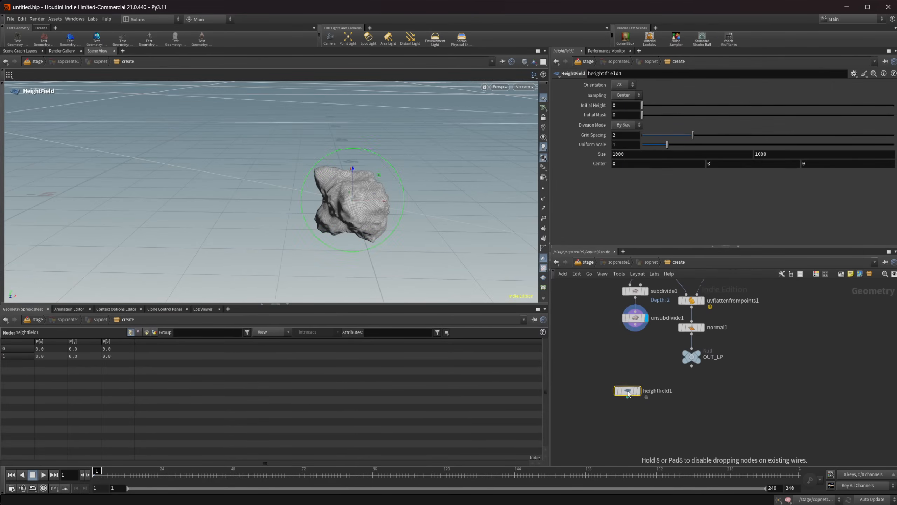
pyautogui.click(675, 263)
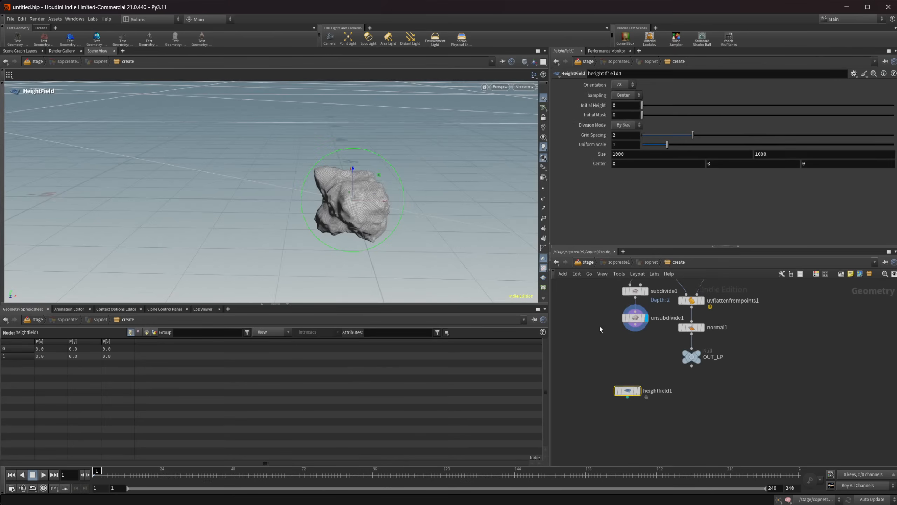
# Display the heightfield1 node and frame the whole terrain plane in the viewport.
pyautogui.click(637, 390)
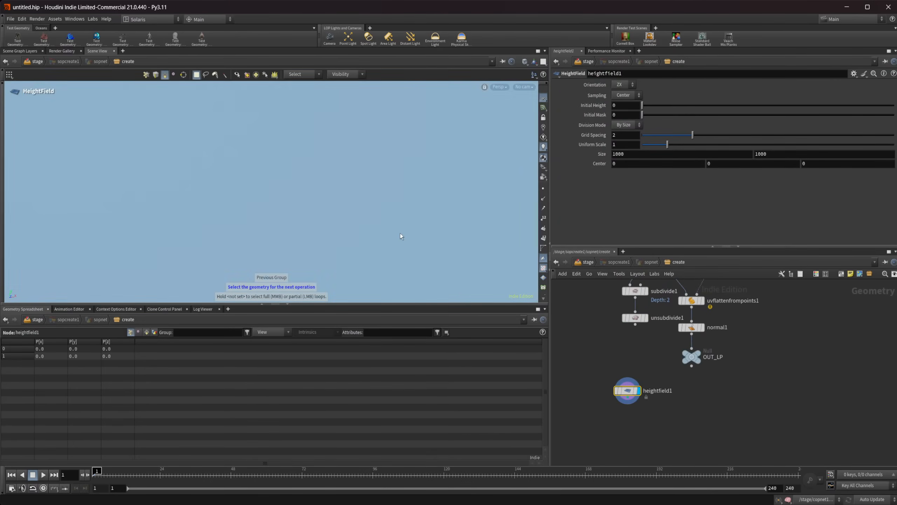
pyautogui.press('Escape')
pyautogui.press('f')
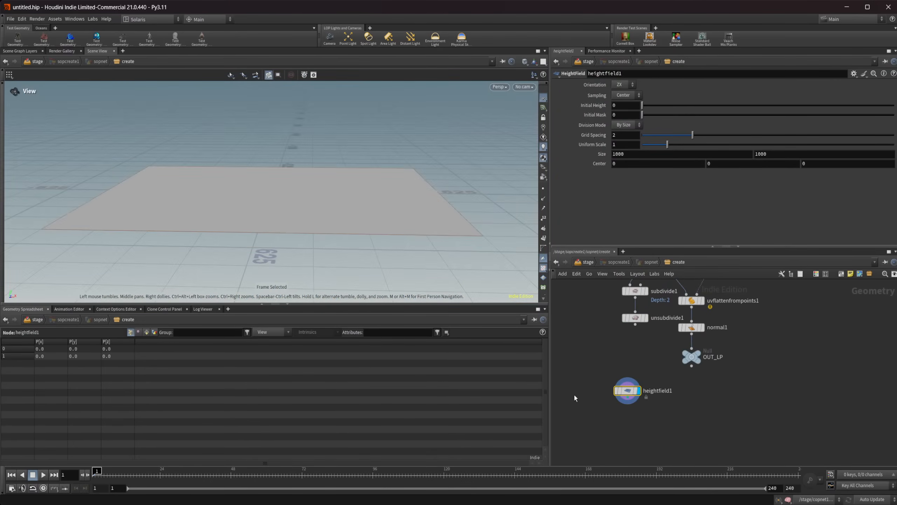
# Add a HeightField Noise node connected below heightfield1 and display it.
pyautogui.moveTo(627, 410); pyautogui.dragTo(627, 408, button='right')
pyautogui.press('Tab')
pyautogui.write('hf n')
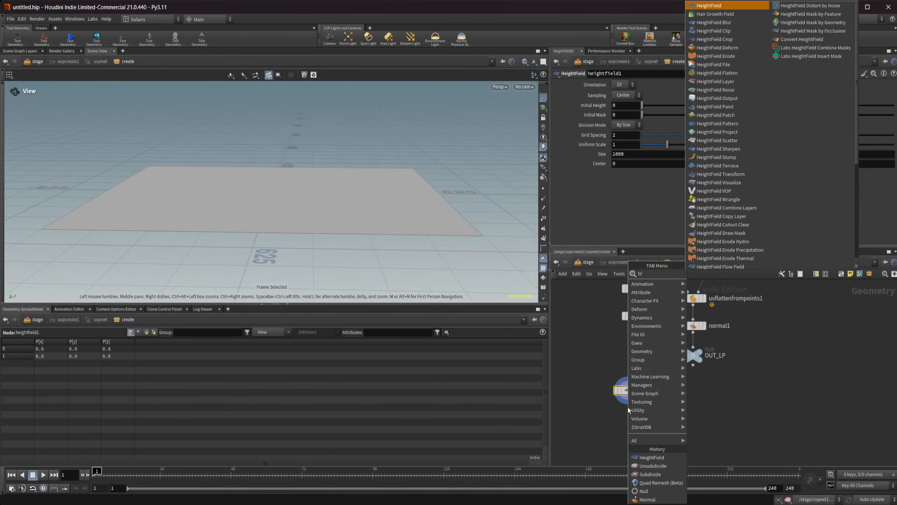
pyautogui.press('Return')
pyautogui.click(628, 410)
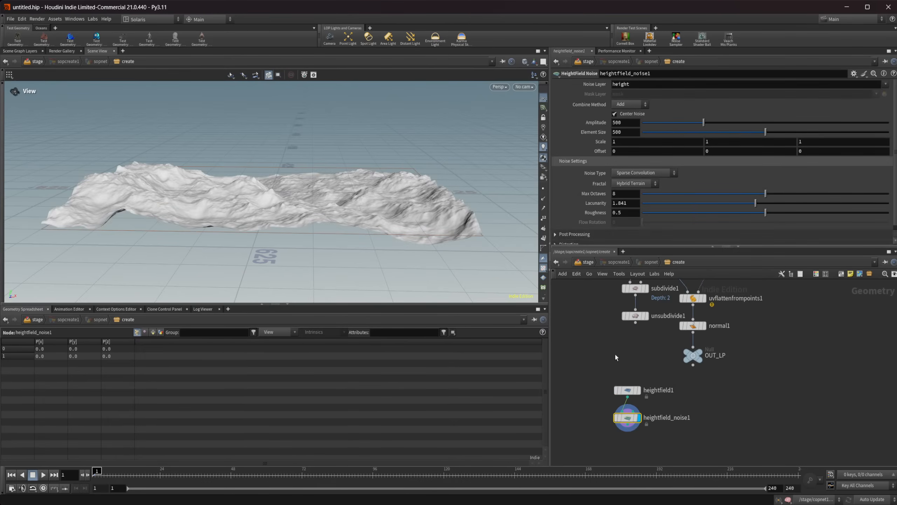
# Set the heightfield noise offset to 453 in X and 543 in Y, and raise its amplitude to about 785.
pyautogui.moveTo(286, 189); pyautogui.dragTo(229, 214)
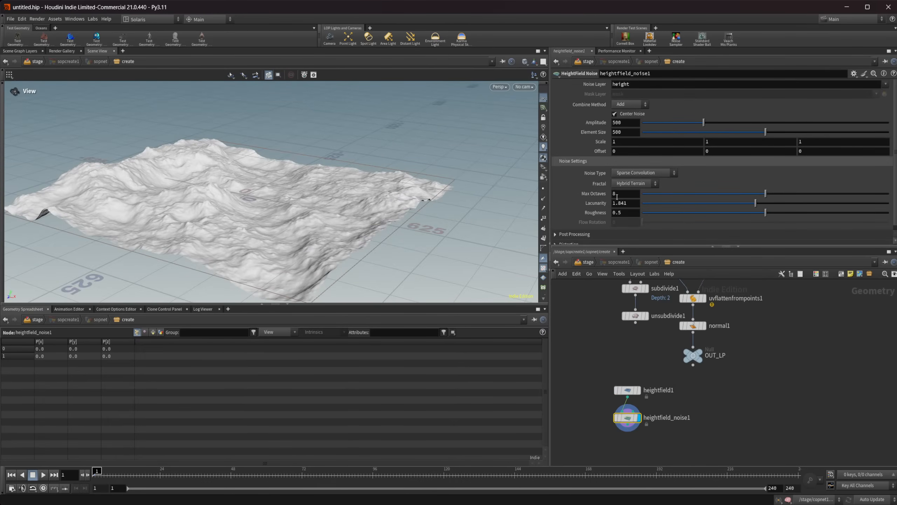
pyautogui.doubleClick(624, 152)
pyautogui.write('453')
pyautogui.press('Tab')
pyautogui.write('543')
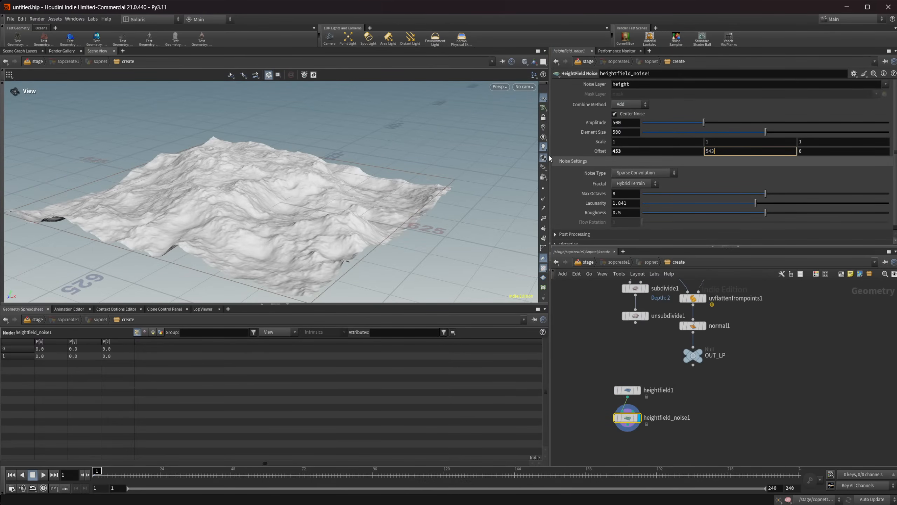
pyautogui.press('Return')
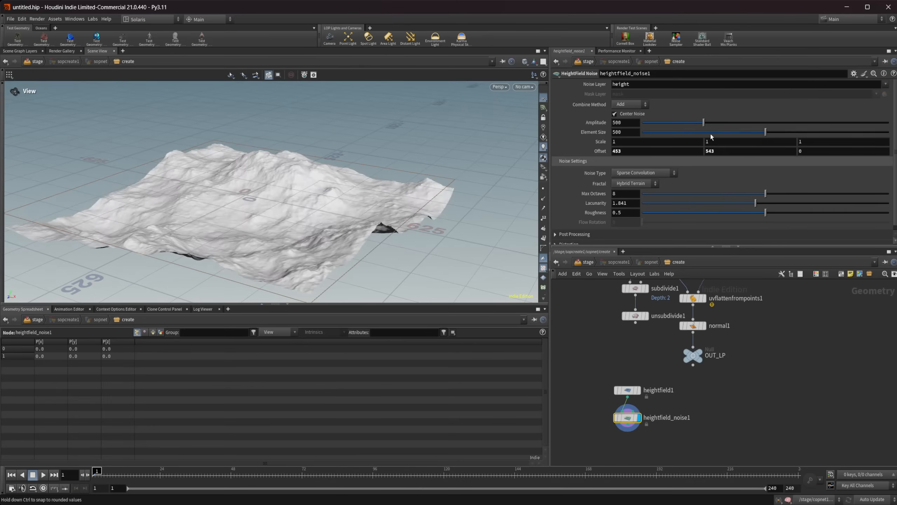
pyautogui.moveTo(710, 124); pyautogui.dragTo(738, 123)
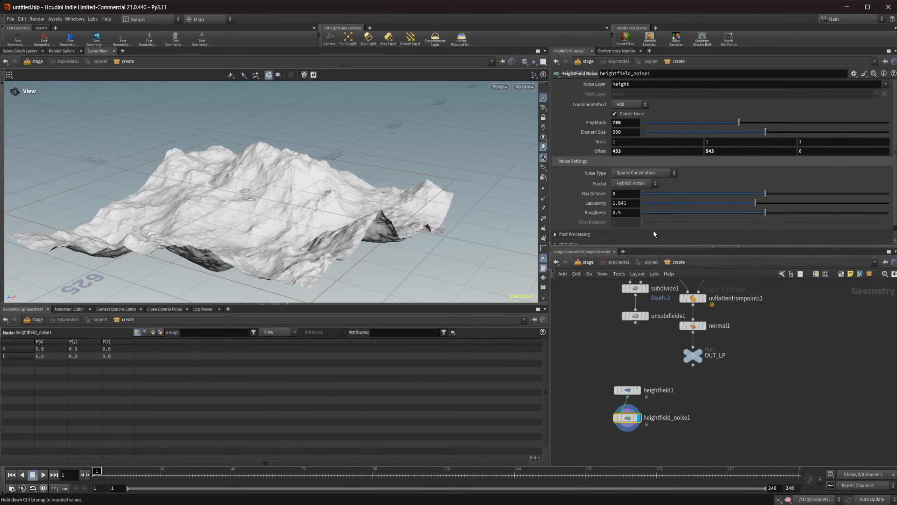
pyautogui.click(631, 390)
pyautogui.click(635, 154)
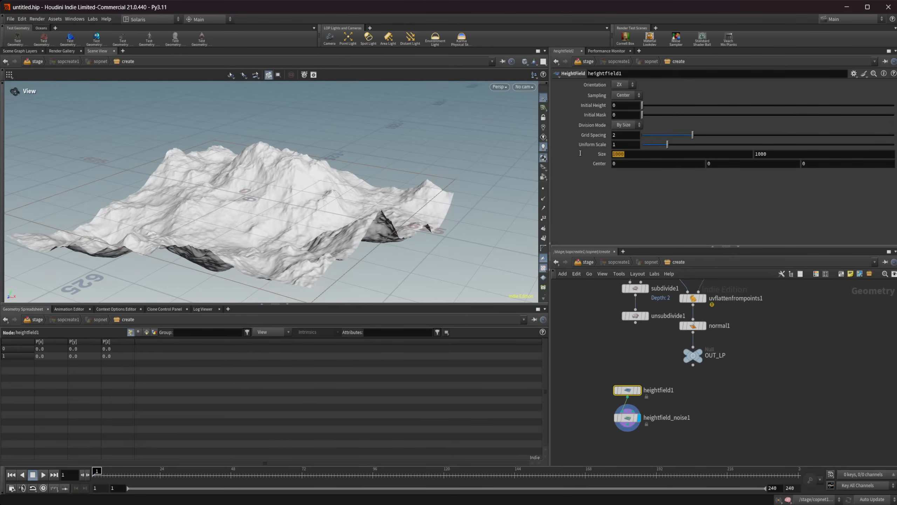
pyautogui.write('2')
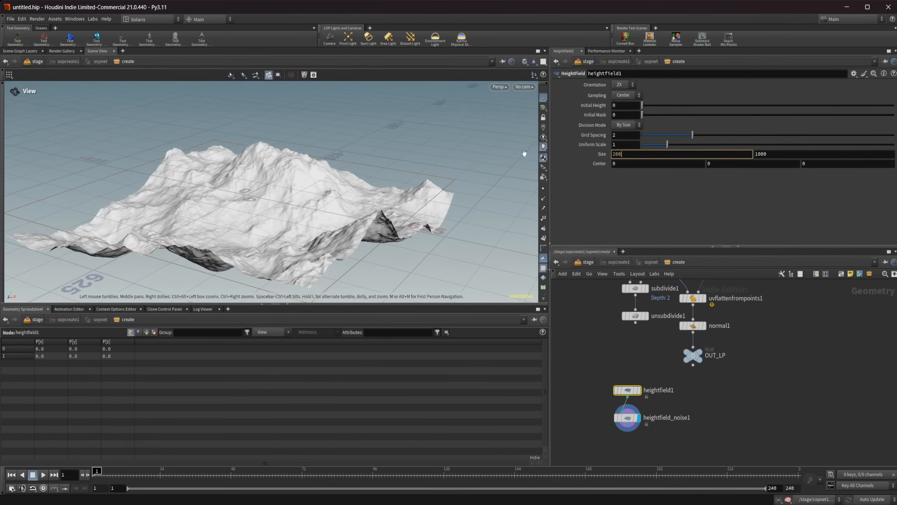
pyautogui.press('Escape')
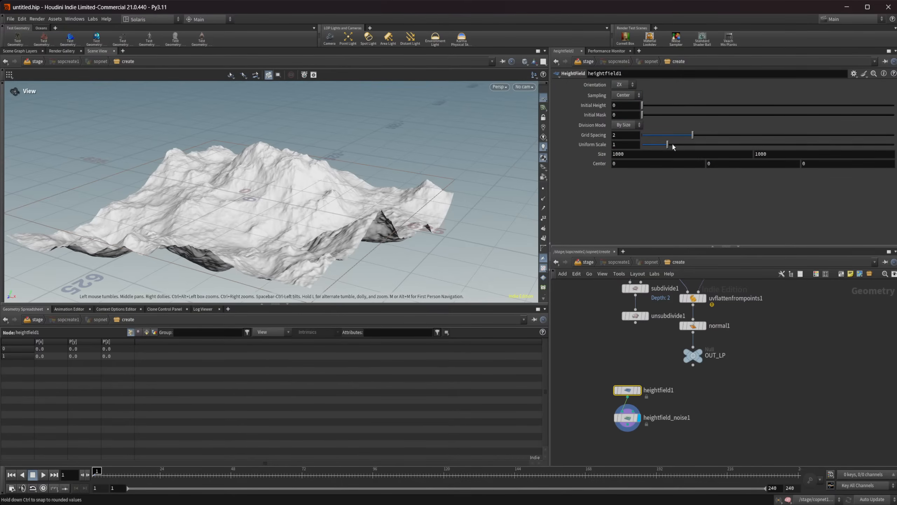
# Try a grid spacing of 1 on heightfield1 and check the resulting resolution in the node's info.
pyautogui.click(591, 136)
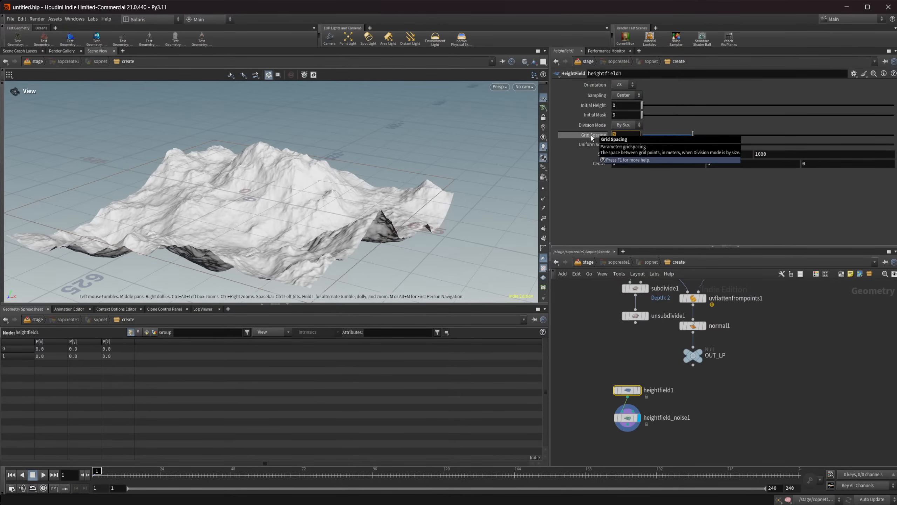
pyautogui.write('1')
pyautogui.press('Return')
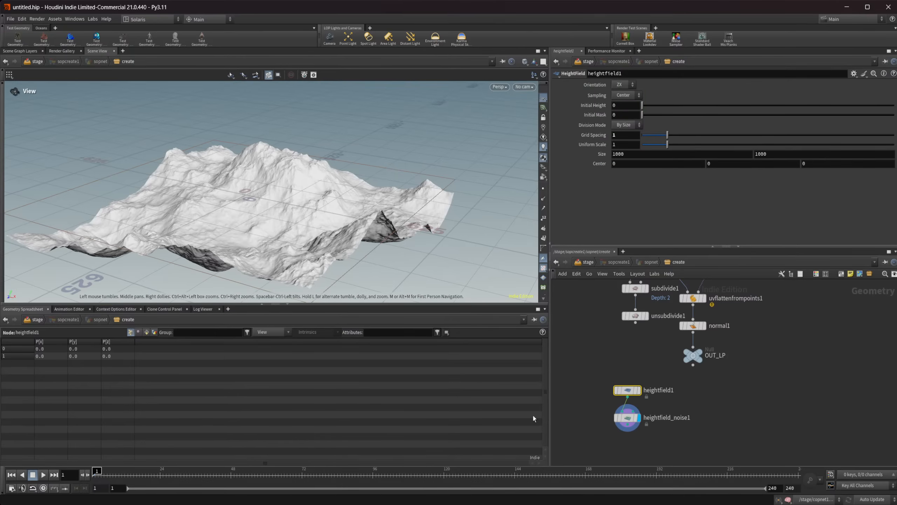
pyautogui.click(609, 389)
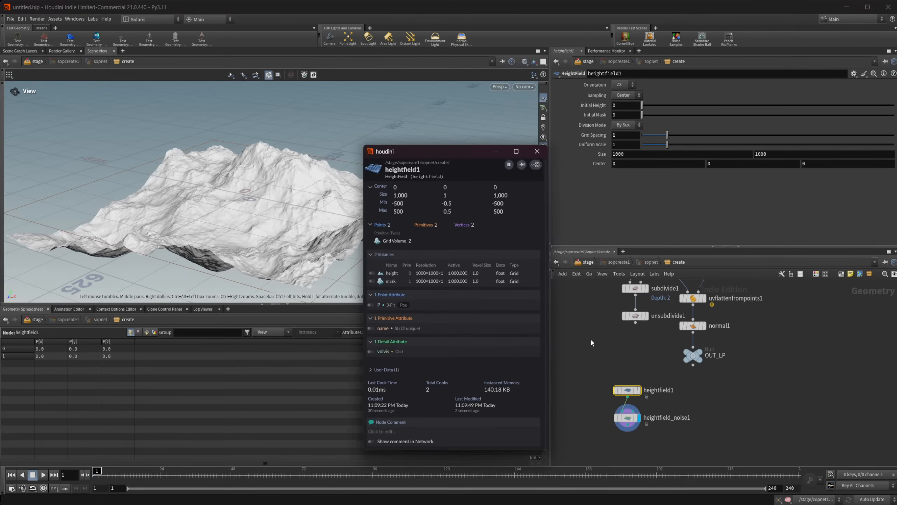
pyautogui.click(537, 151)
# Set heightfield1's grid spacing to 2, and switch its division mode to By Axis with 2048 grid samples.
pyautogui.doubleClick(619, 134)
pyautogui.write('2')
pyautogui.click(624, 125)
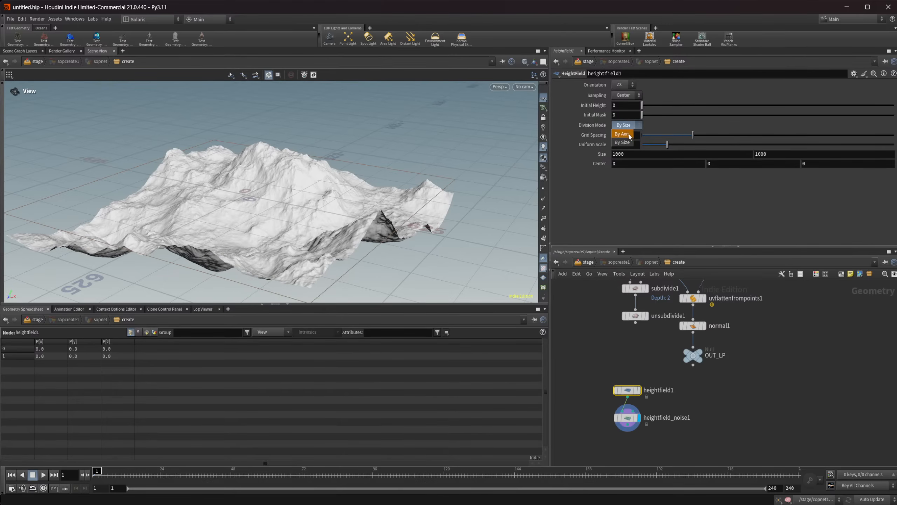
pyautogui.click(628, 135)
pyautogui.moveTo(629, 135); pyautogui.dragTo(550, 139)
pyautogui.write('2')
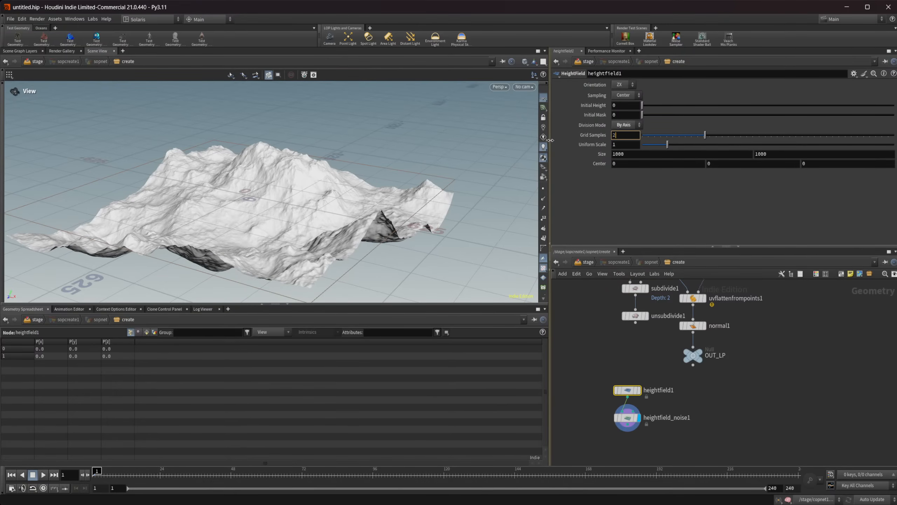
pyautogui.write('04')
pyautogui.press('Return')
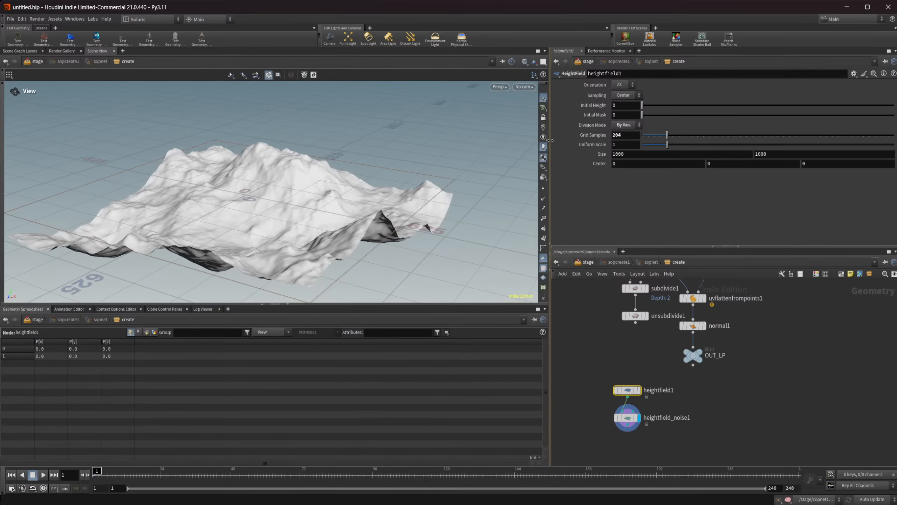
pyautogui.click(616, 135)
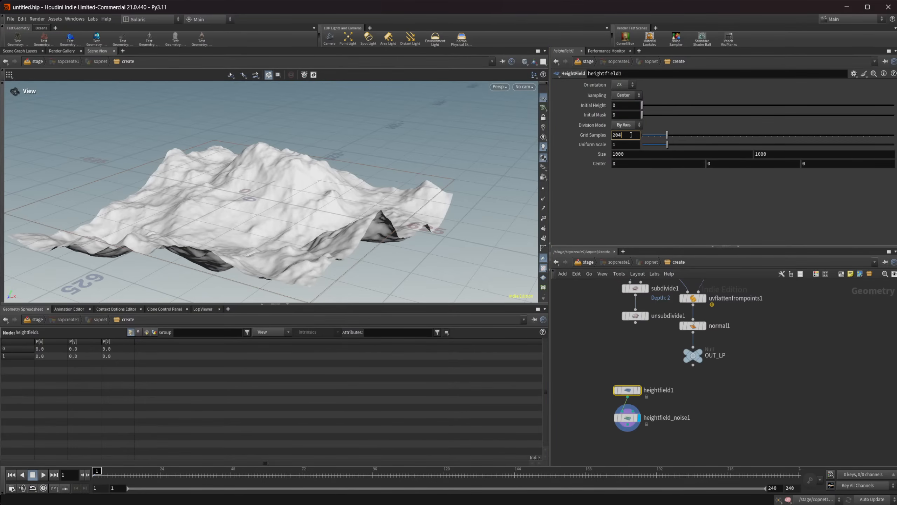
pyautogui.write('8')
pyautogui.press('Return')
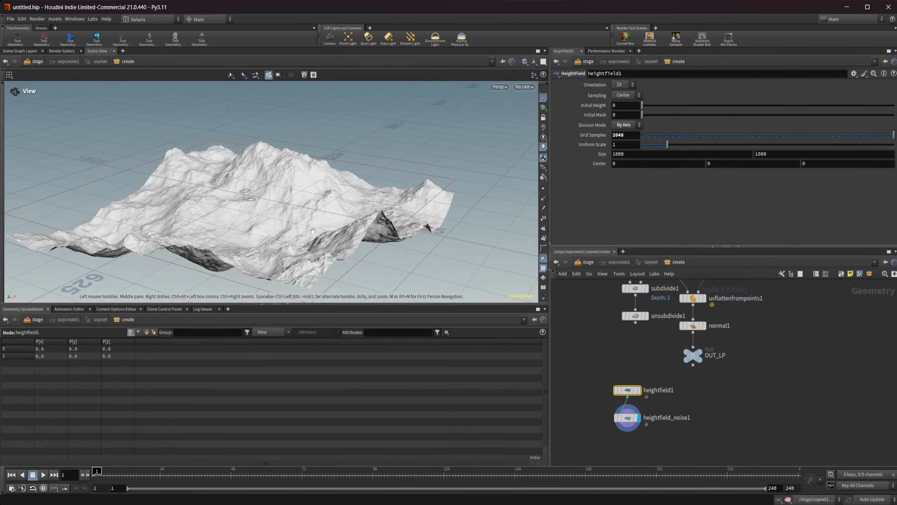
# Add a HeightField Erode node to the geometry network below heightfield_noise1.
pyautogui.moveTo(357, 152); pyautogui.dragTo(299, 194)
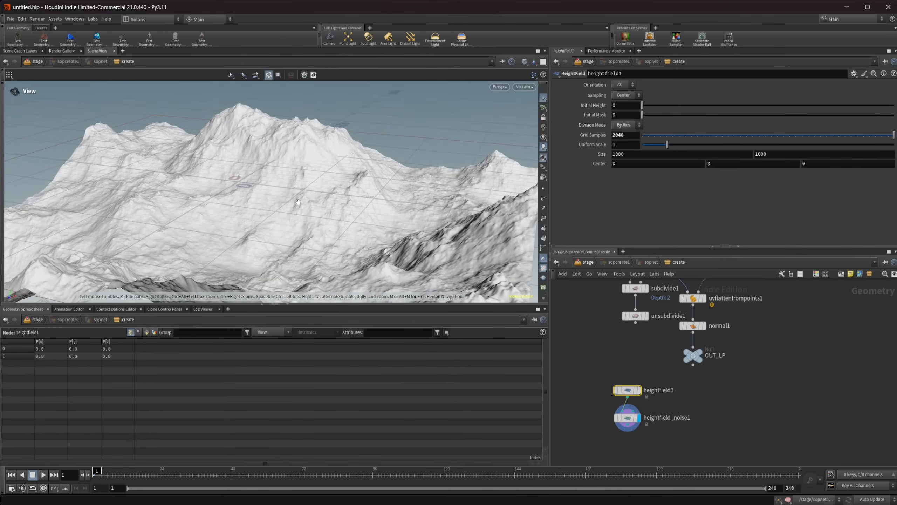
pyautogui.moveTo(632, 418); pyautogui.dragTo(630, 395, button='middle')
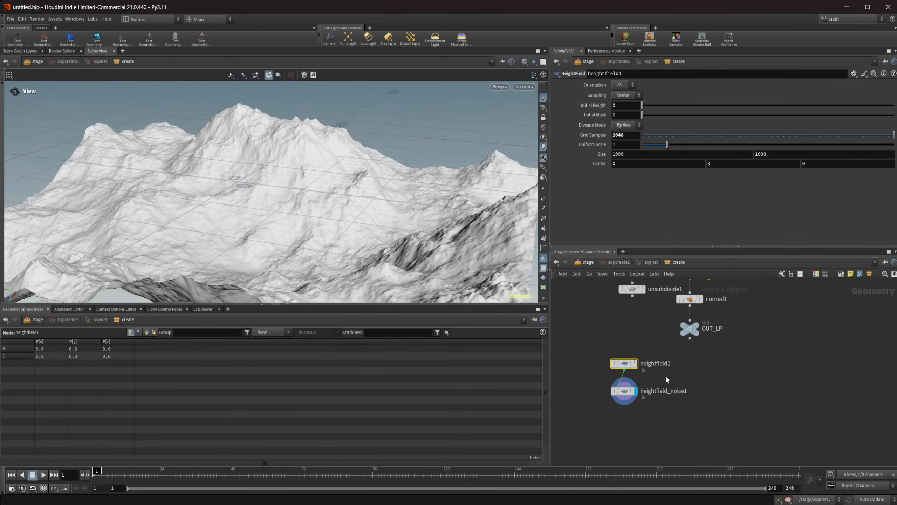
pyautogui.click(628, 393)
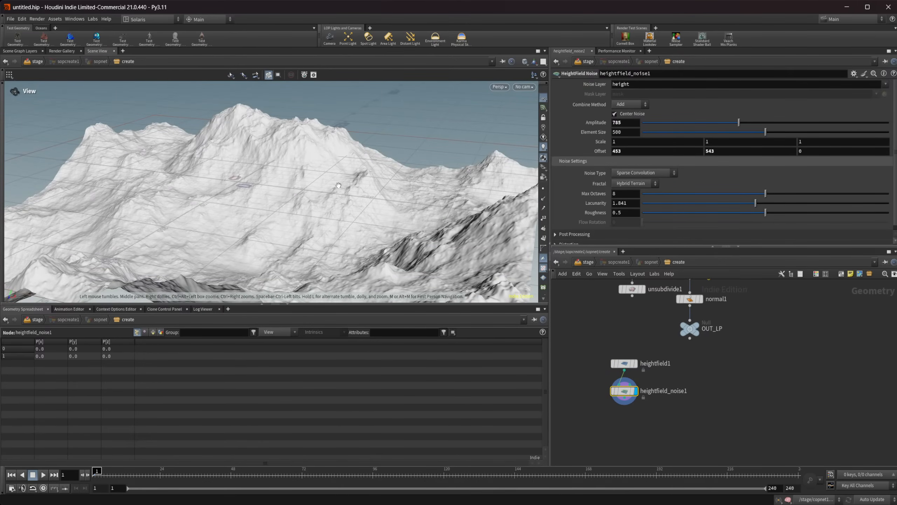
pyautogui.moveTo(338, 185); pyautogui.dragTo(374, 234)
pyautogui.moveTo(686, 419); pyautogui.dragTo(692, 387, button='middle')
pyautogui.press('Tab')
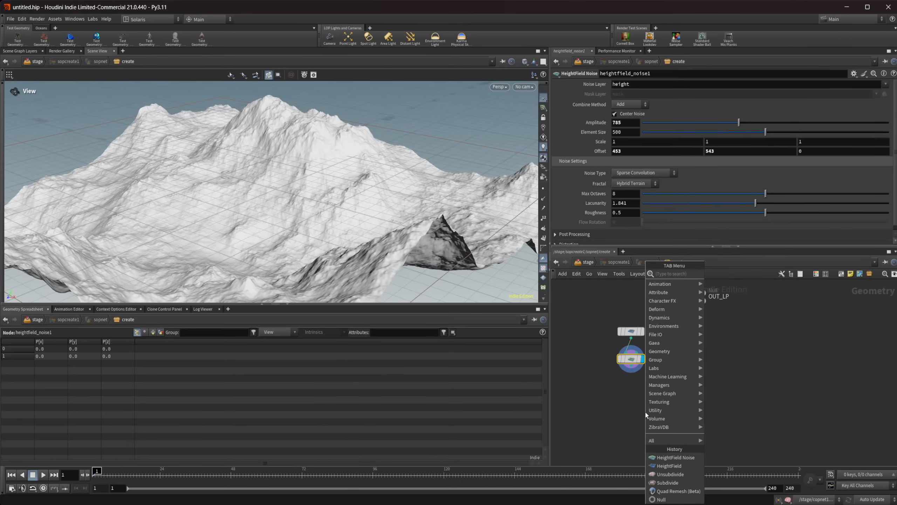
pyautogui.write('heig')
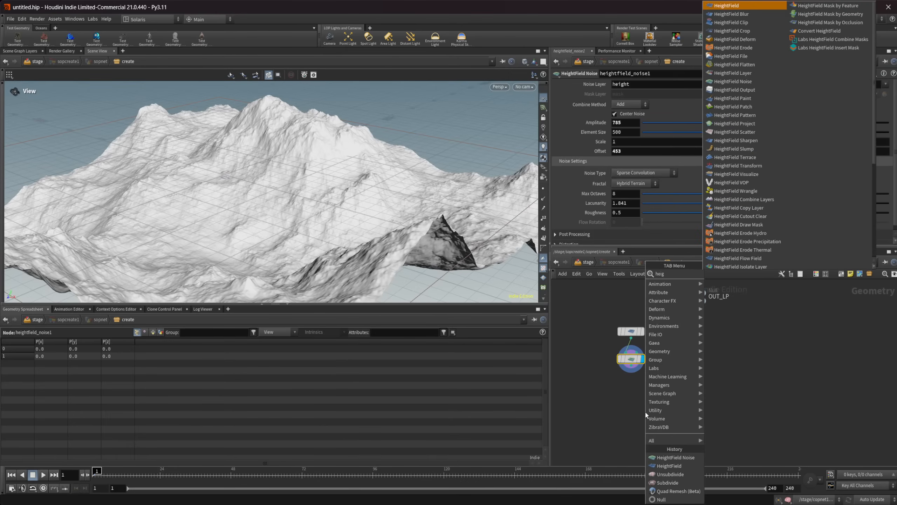
pyautogui.write('ht er')
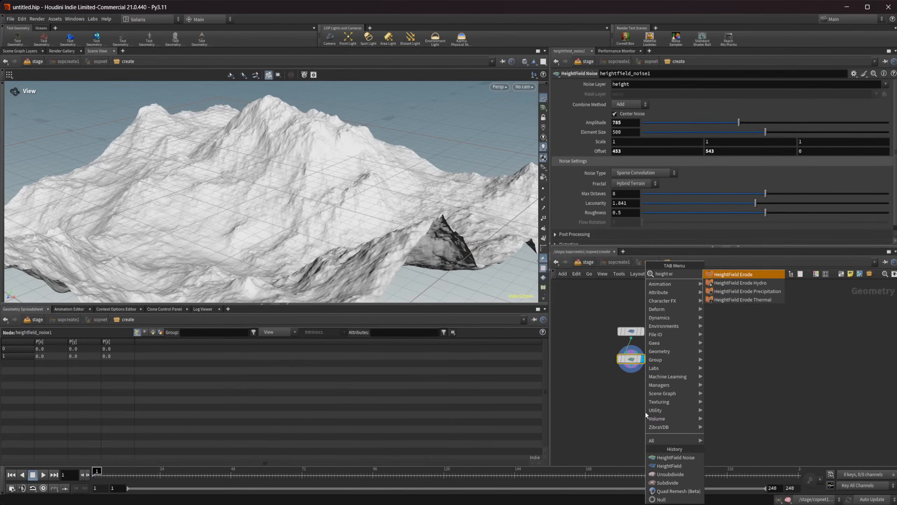
pyautogui.press('Return')
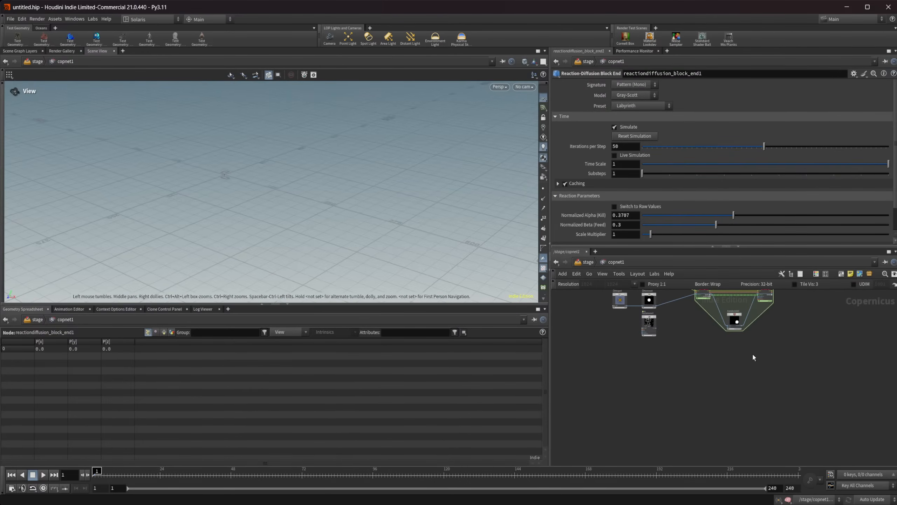
# Add a Phasor Noise node to copnet1, placing it below the reaction-diffusion block.
pyautogui.press('Tab')
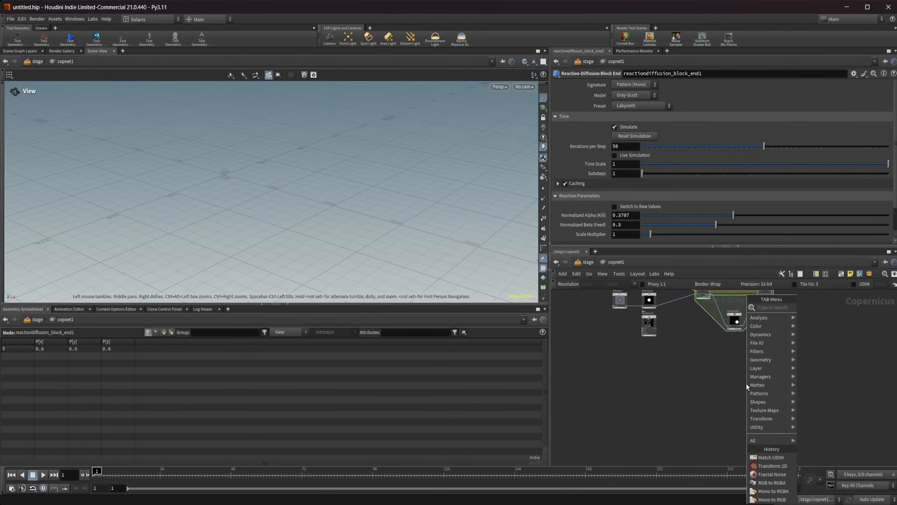
pyautogui.write('phas')
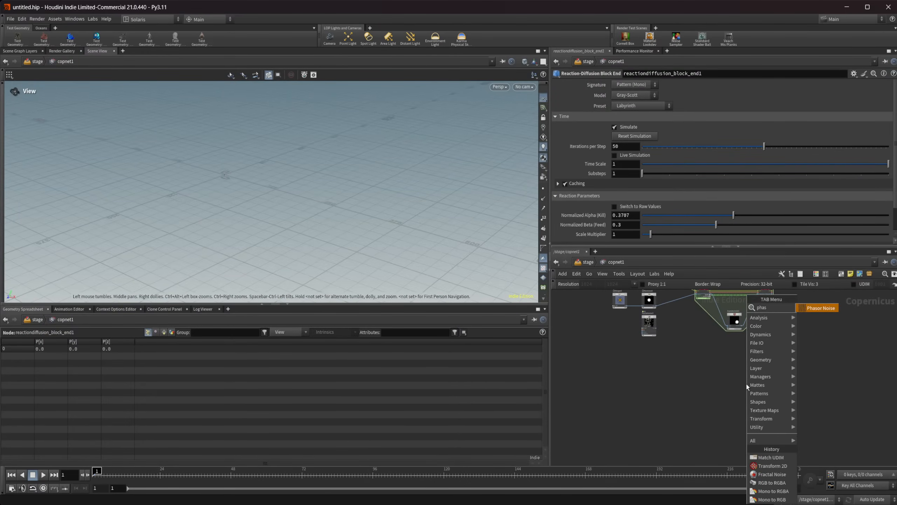
pyautogui.press('Return')
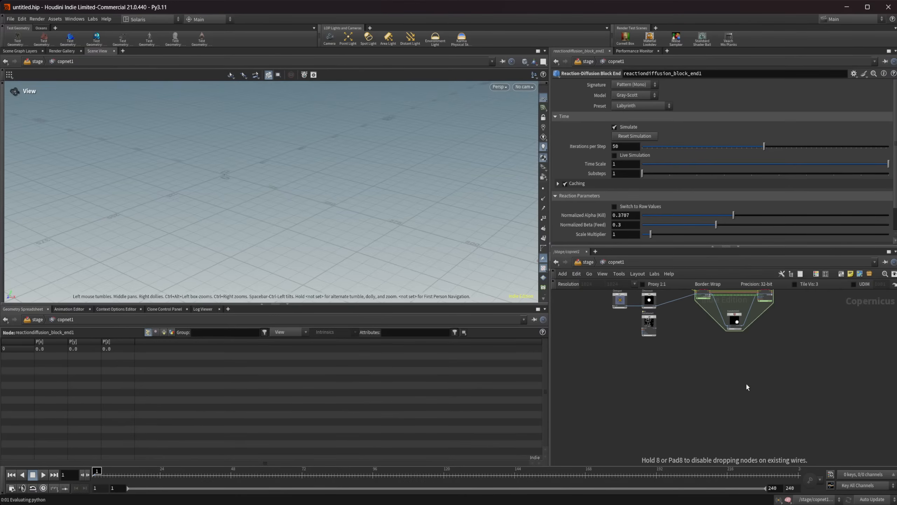
pyautogui.click(746, 385)
pyautogui.moveTo(745, 389); pyautogui.dragTo(705, 371)
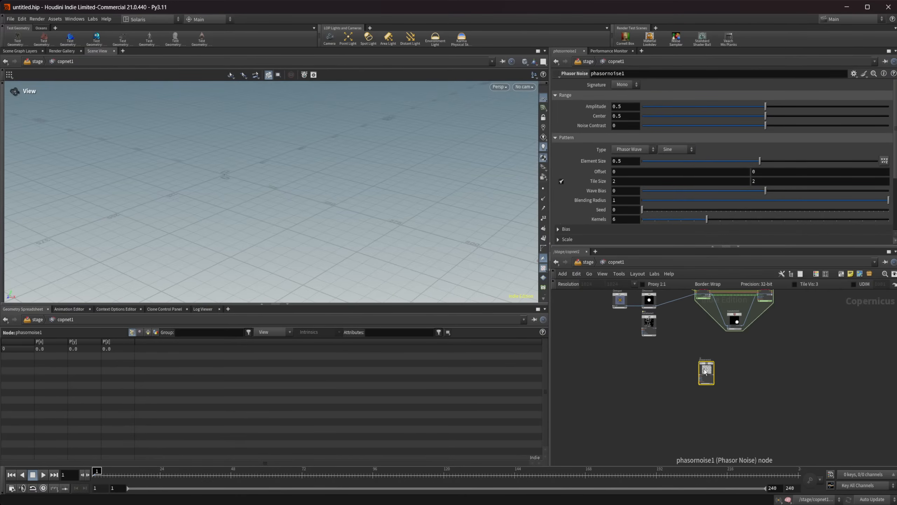
# Display the Phasor Noise node's output and frame its whole striped pattern in the viewport.
pyautogui.press('f')
pyautogui.press('f')
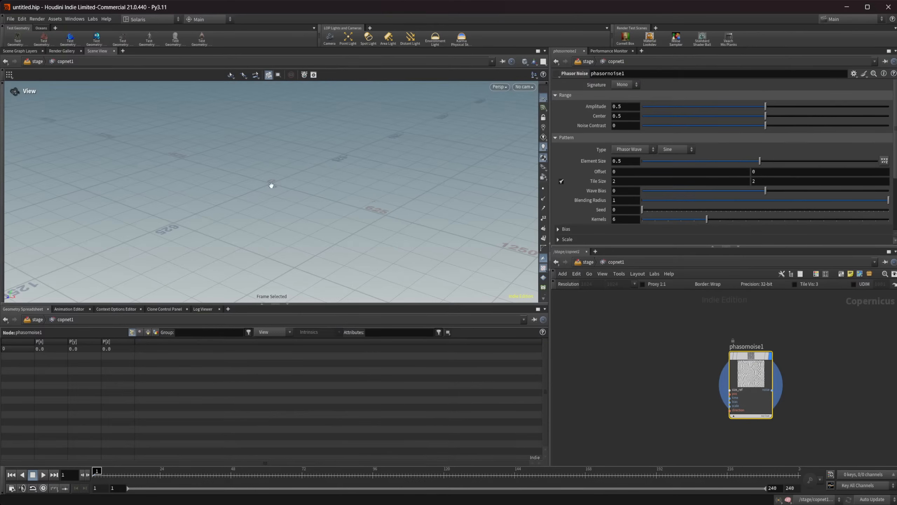
pyautogui.moveTo(272, 185); pyautogui.dragTo(327, 186)
pyautogui.scroll(1, 308, 190)
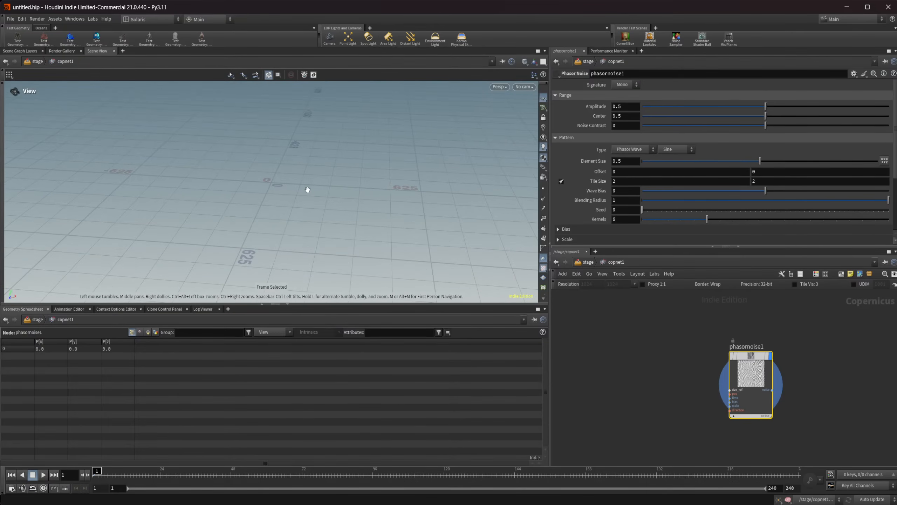
pyautogui.click(95, 19)
pyautogui.click(105, 43)
pyautogui.press('f')
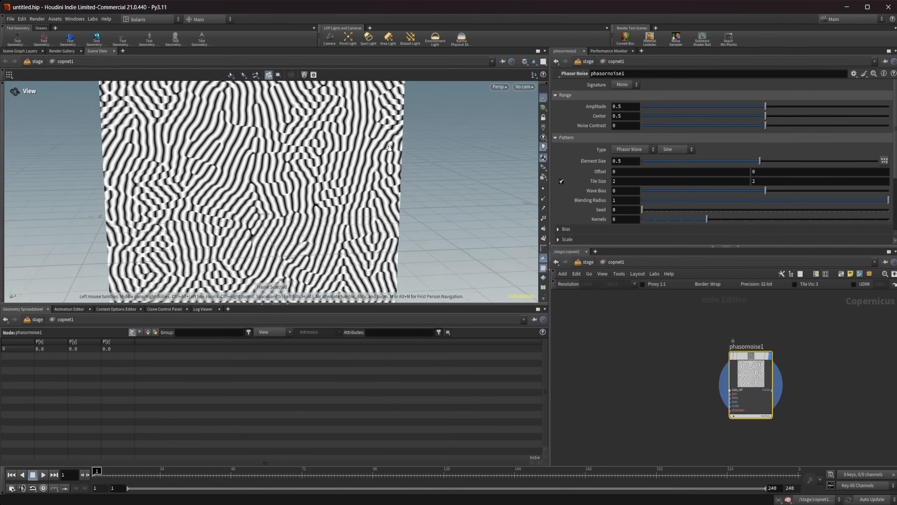
pyautogui.moveTo(390, 148); pyautogui.dragTo(396, 155, button='right')
pyautogui.moveTo(673, 427); pyautogui.dragTo(645, 415, button='middle')
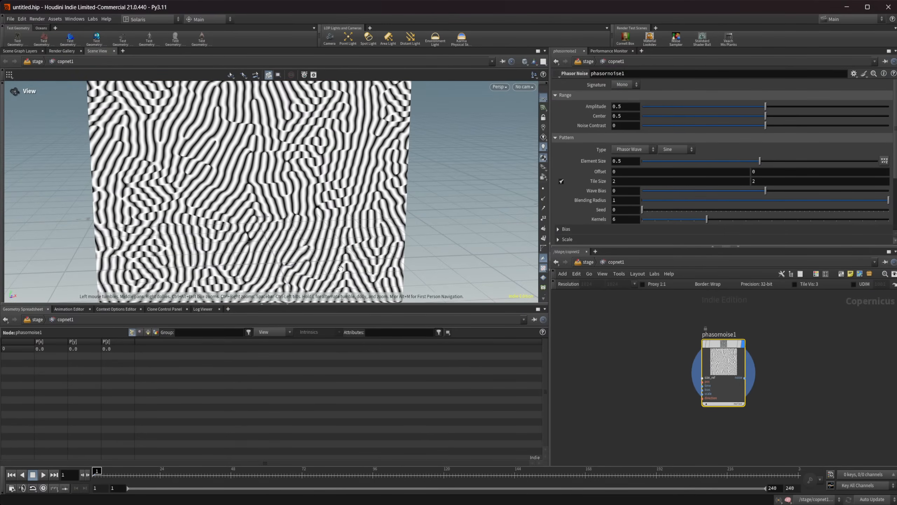
pyautogui.moveTo(270, 215); pyautogui.dragTo(229, 211)
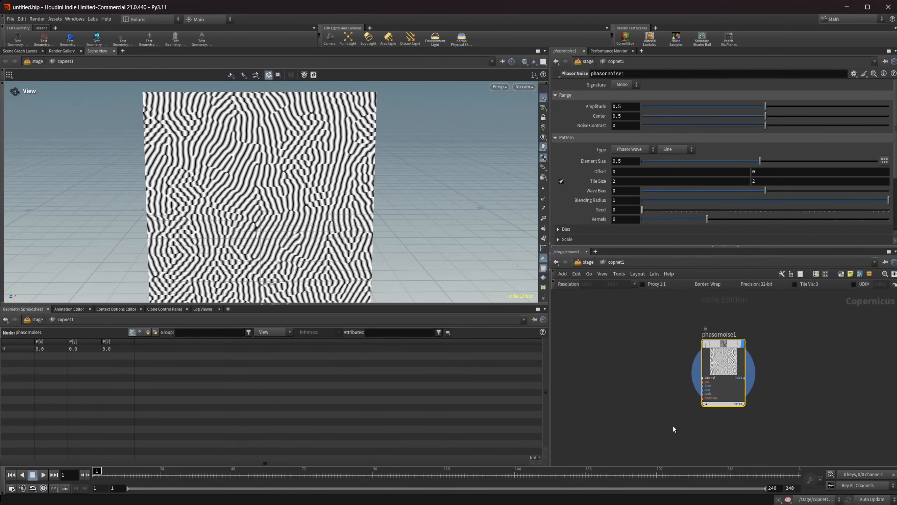
# Add a Crystal Noise node beside phasornoise1 and display its pattern.
pyautogui.press('Tab')
pyautogui.write('noise')
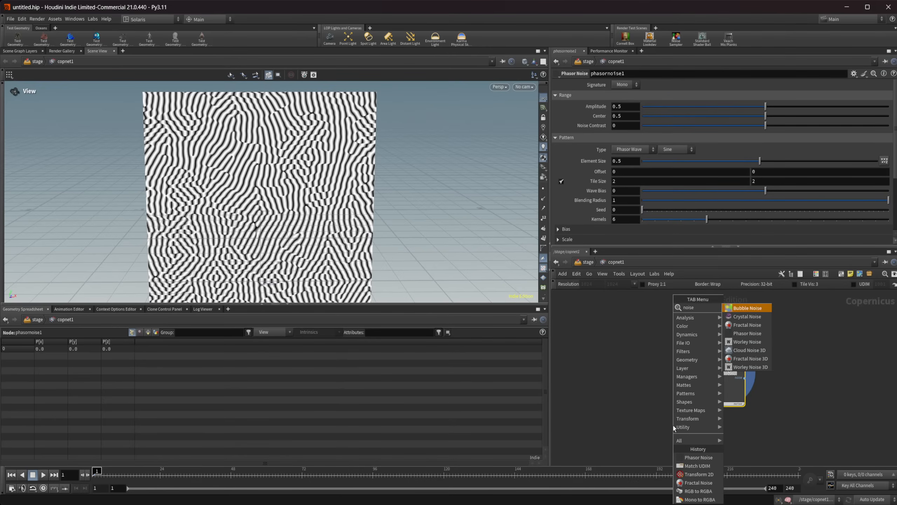
pyautogui.click(747, 317)
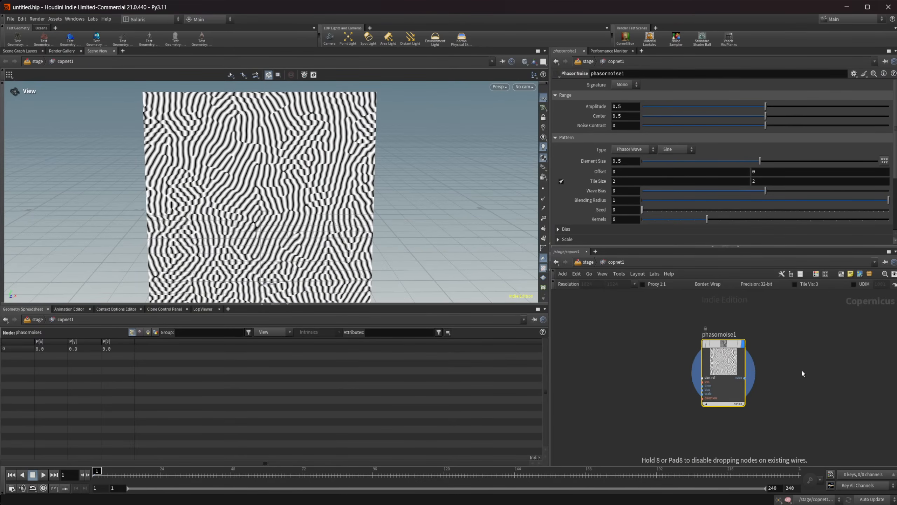
pyautogui.click(772, 389)
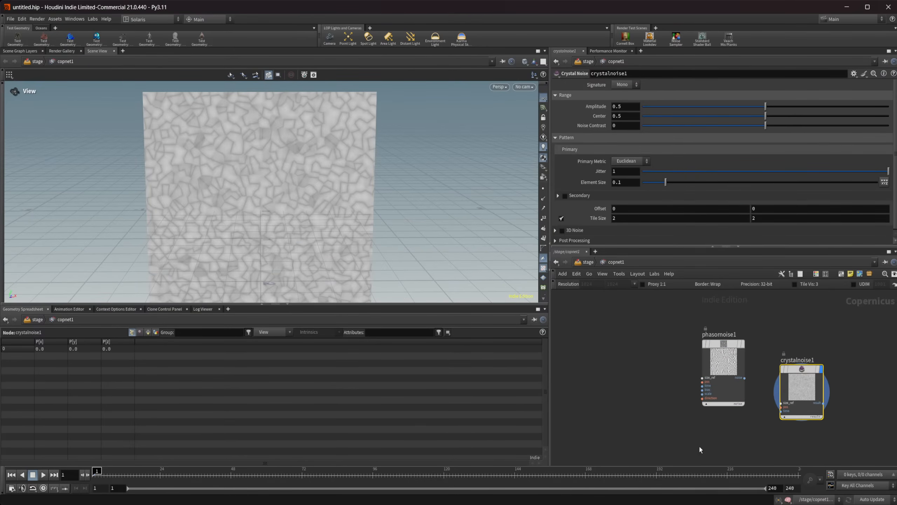
# Add a Cloud Noise 3D node below phasornoise1 and set its amplitude to 0.602, center to 0.365 and element size to about 0.8.
pyautogui.moveTo(699, 445); pyautogui.dragTo(681, 406, button='middle')
pyautogui.press('Tab')
pyautogui.write('cl')
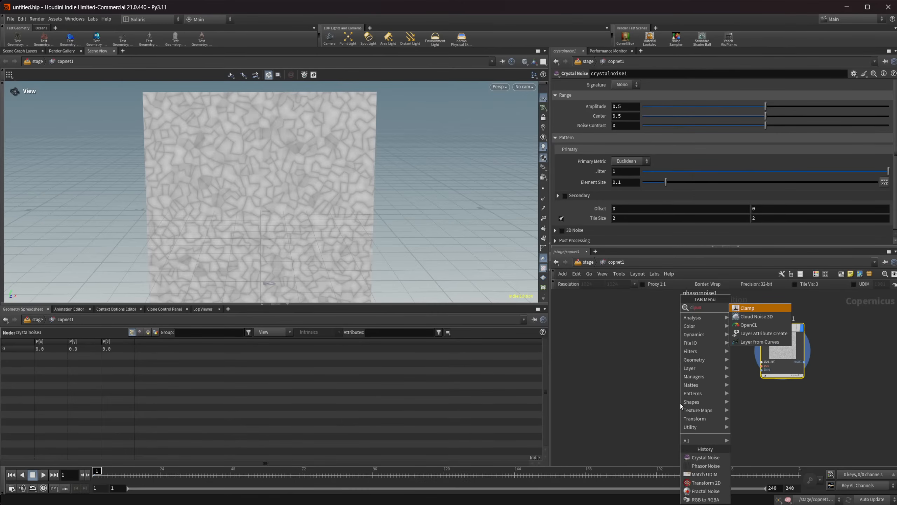
pyautogui.press('Down')
pyautogui.press('Return')
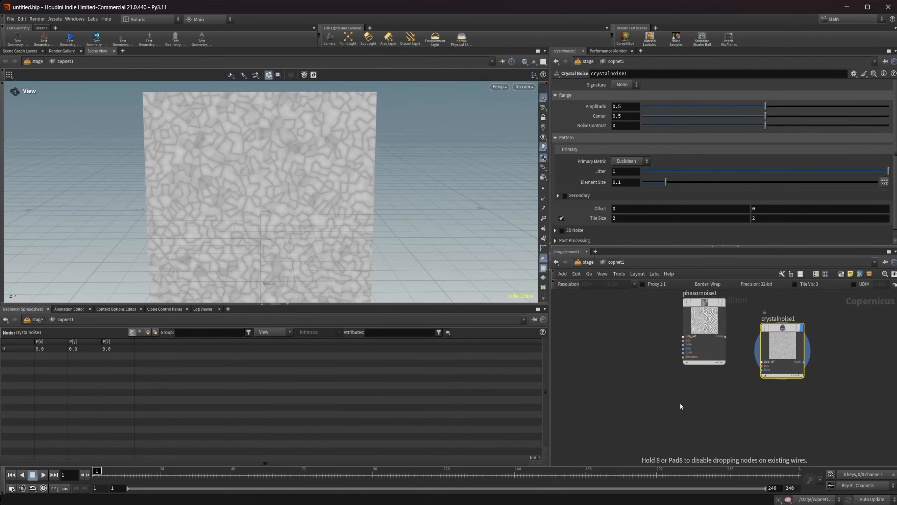
pyautogui.click(681, 407)
pyautogui.click(700, 404)
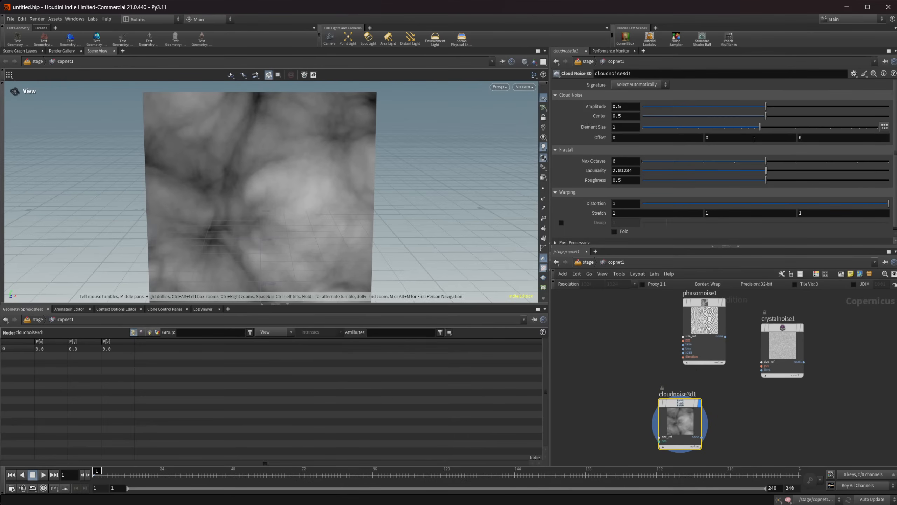
pyautogui.moveTo(765, 107); pyautogui.dragTo(748, 126)
pyautogui.press('Tab')
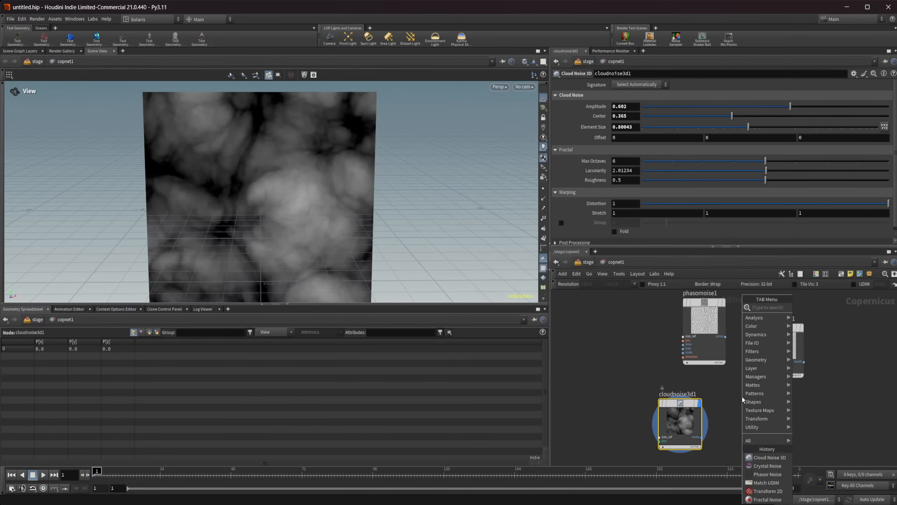
pyautogui.write('noise')
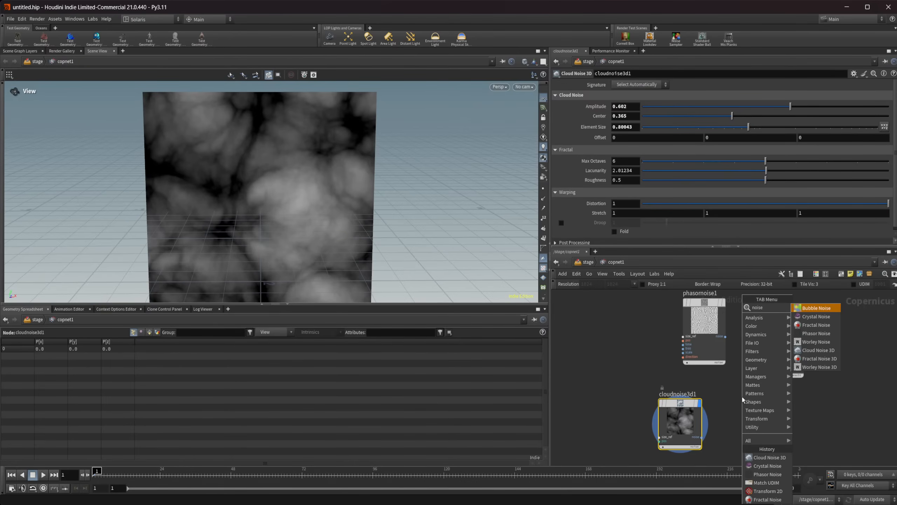
pyautogui.click(712, 396)
pyautogui.press('Tab')
pyautogui.write('tre')
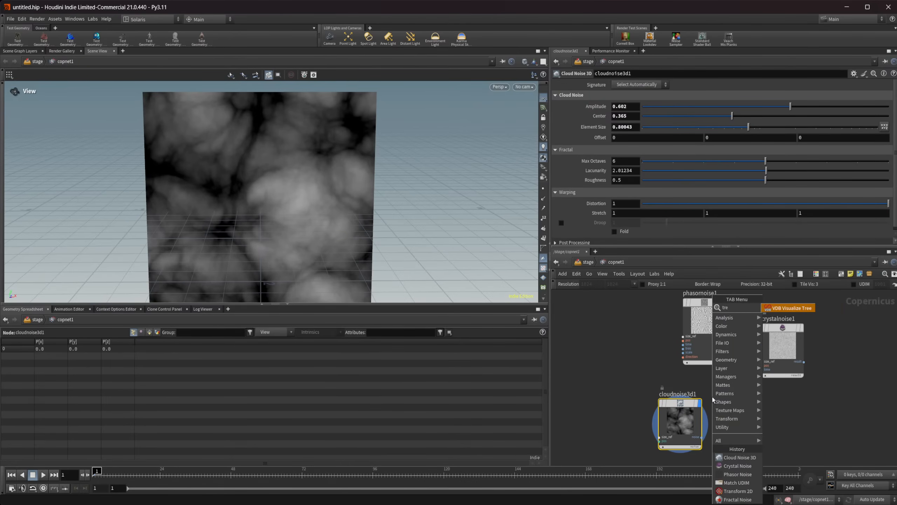
pyautogui.press('BackSpace')
pyautogui.press('BackSpace')
pyautogui.press('BackSpace')
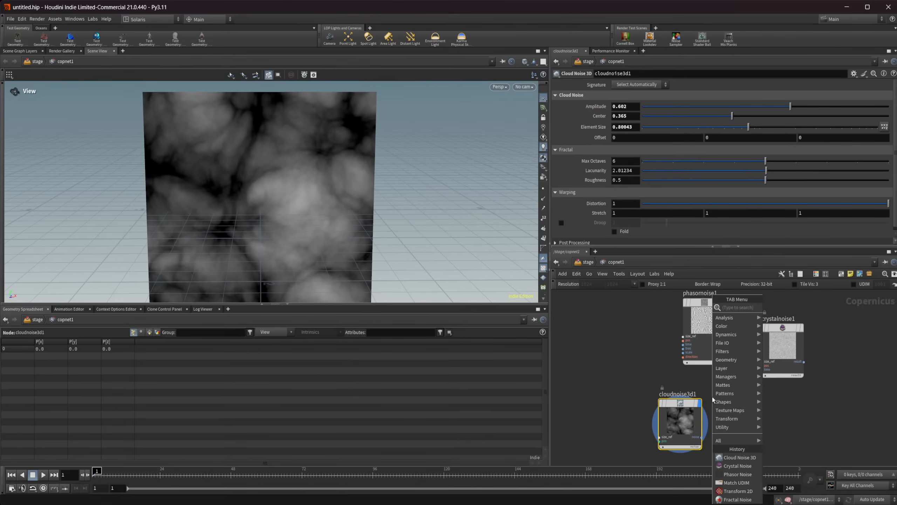
pyautogui.press('Escape')
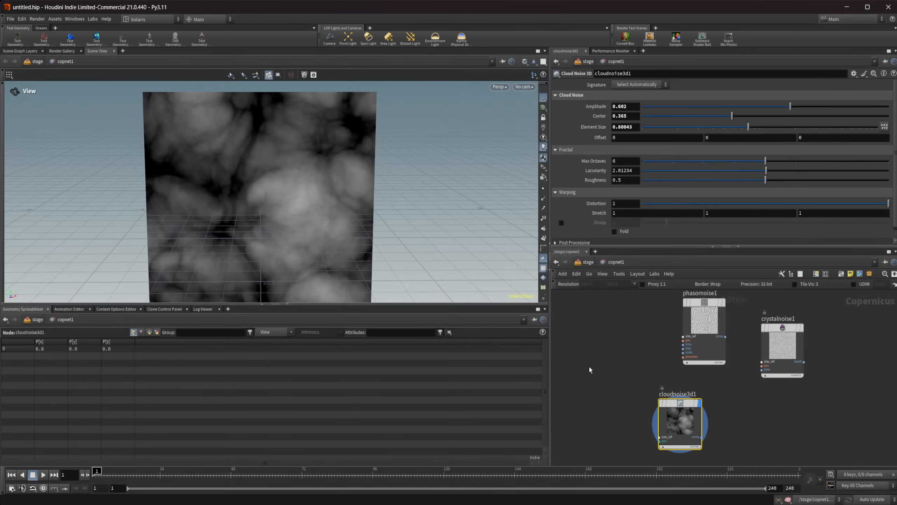
# Return to the geometry network inside sopcreate1 and frame the eroded terrain in the viewport.
pyautogui.click(586, 263)
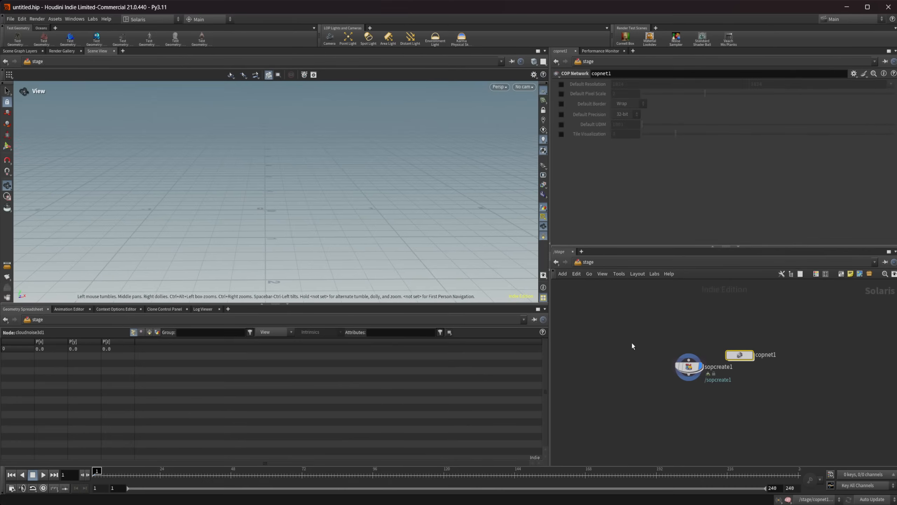
pyautogui.doubleClick(689, 367)
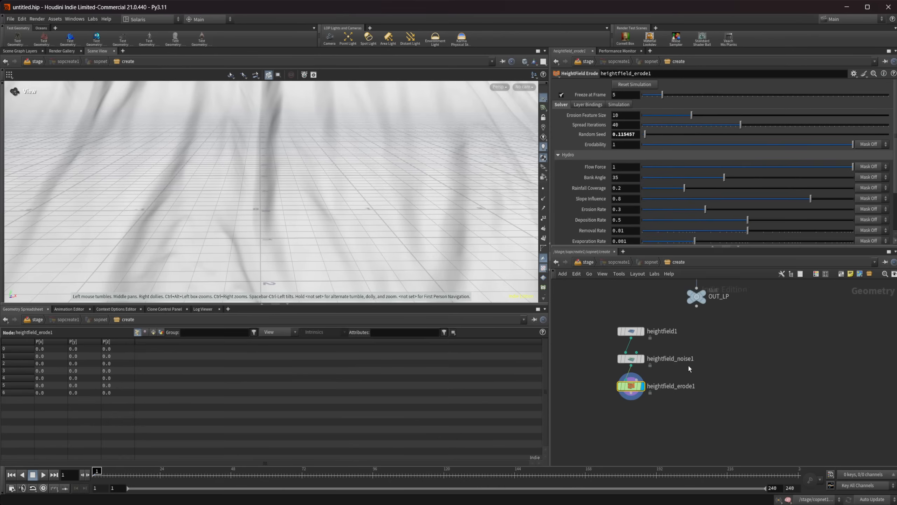
pyautogui.moveTo(431, 184); pyautogui.dragTo(347, 178)
pyautogui.press('f')
pyautogui.moveTo(289, 191); pyautogui.dragTo(312, 229)
pyautogui.scroll(4, 318, 226)
# Hide the reference grid in the viewport and inspect the terrain's eroded slopes.
pyautogui.press('d')
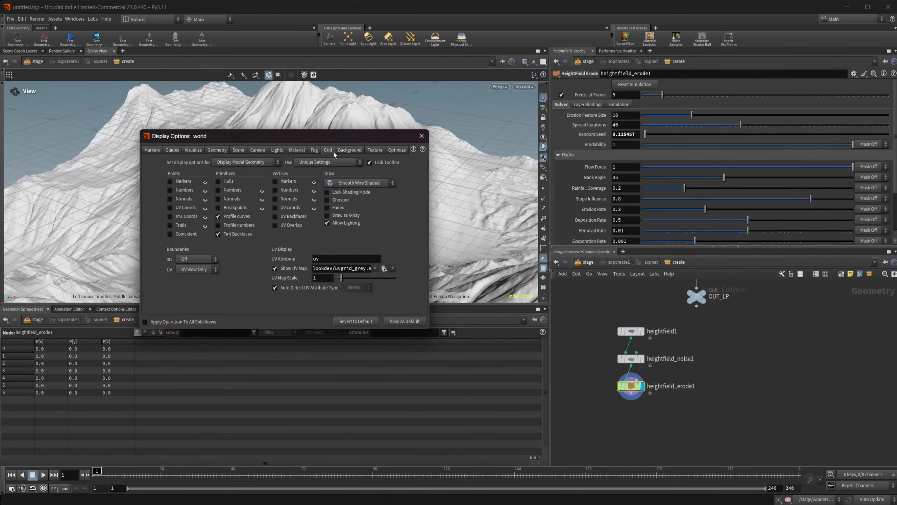
pyautogui.click(332, 151)
pyautogui.click(177, 168)
pyautogui.click(421, 136)
pyautogui.scroll(3, 361, 174)
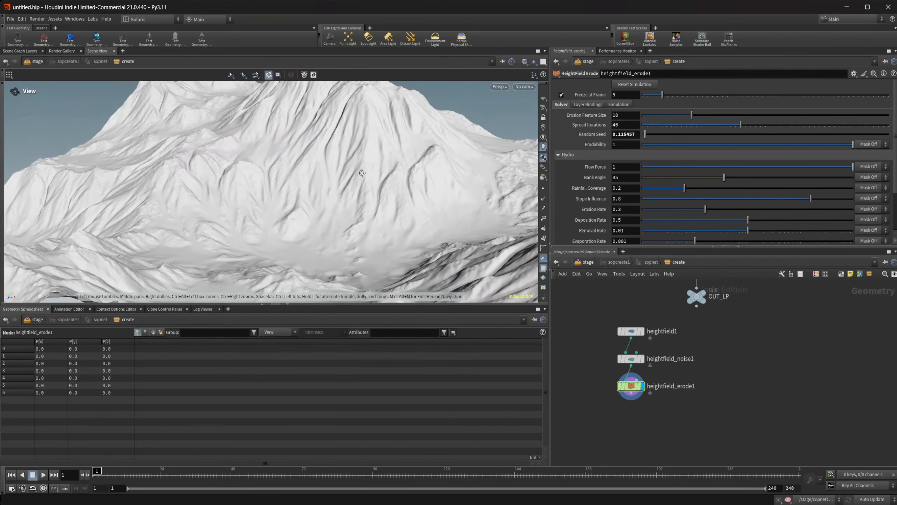
pyautogui.scroll(-4, 362, 174)
pyautogui.moveTo(361, 174); pyautogui.dragTo(449, 256)
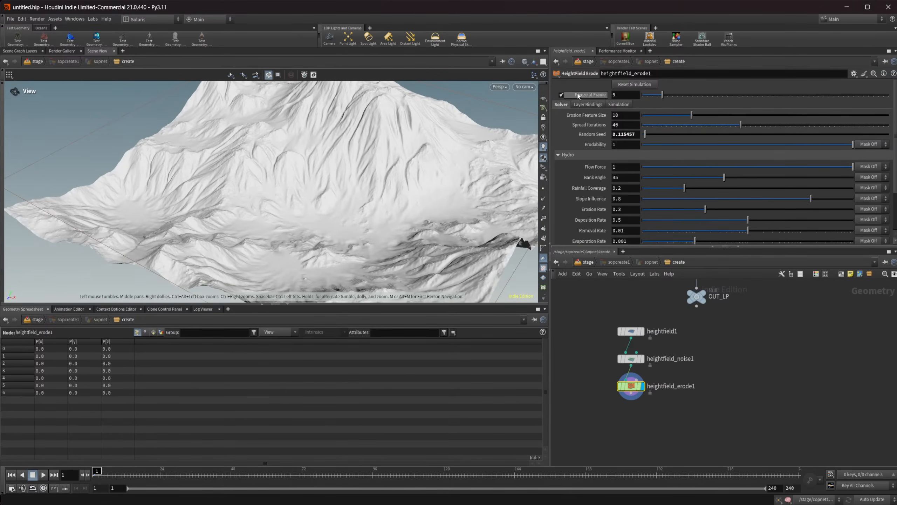
# Reset the erosion simulation with Freeze at Frame turned off, and play the timeline to frame 27.
pyautogui.click(643, 84)
pyautogui.click(561, 95)
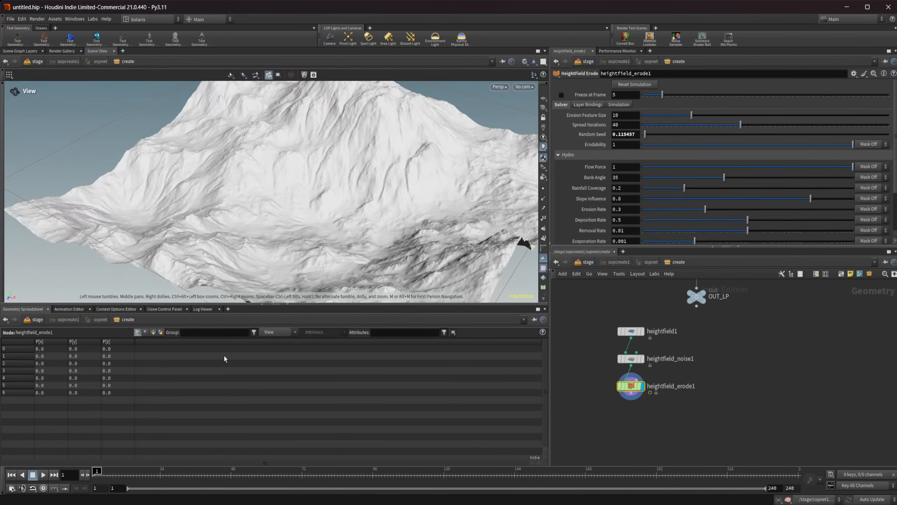
pyautogui.click(42, 475)
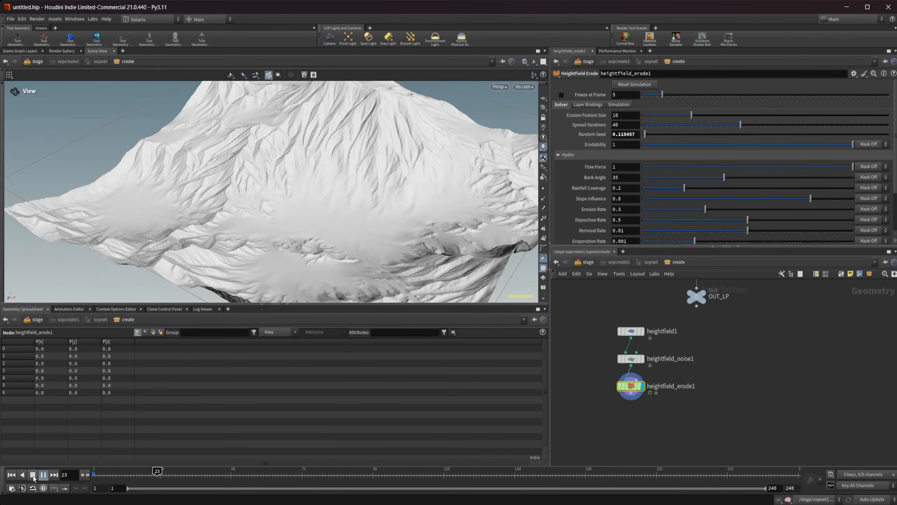
pyautogui.click(33, 476)
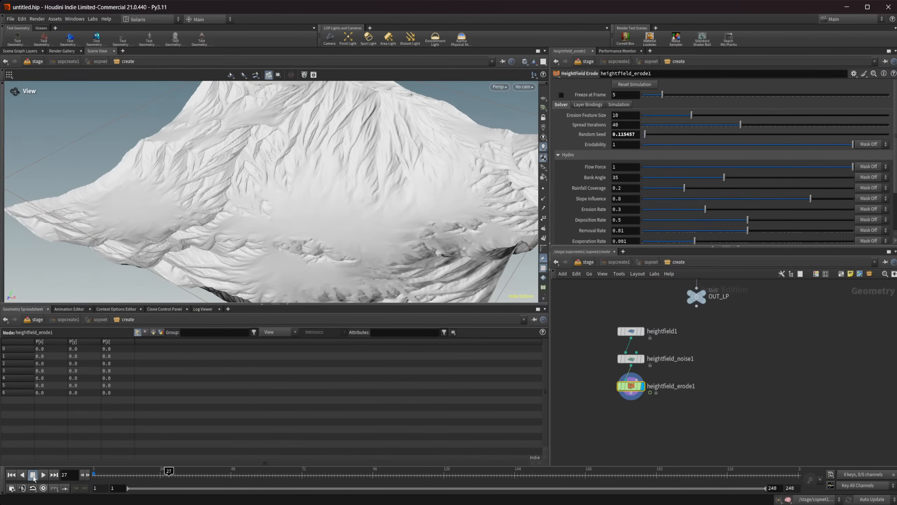
# Examine the eroded terrain's ridges, slopes and sediment areas from several angles and distances.
pyautogui.moveTo(401, 227); pyautogui.dragTo(348, 212)
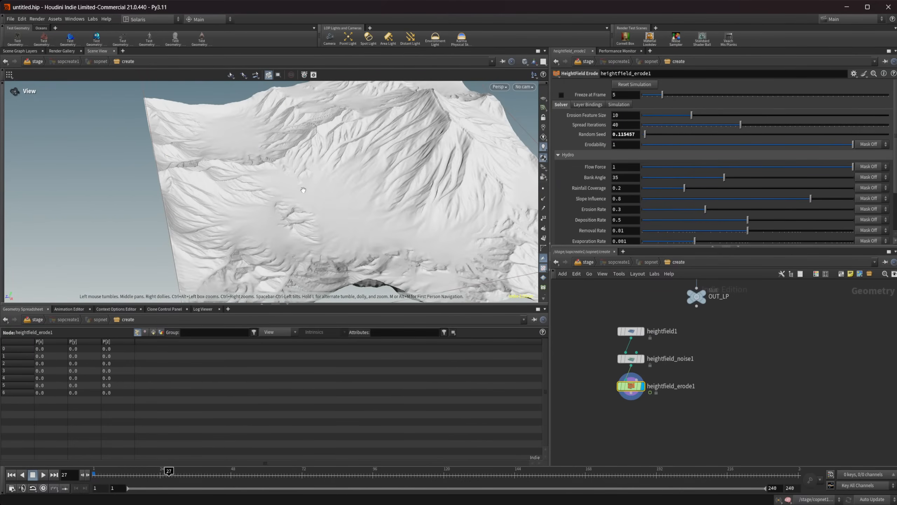
pyautogui.moveTo(449, 138); pyautogui.dragTo(330, 194)
pyautogui.scroll(-5, 367, 188)
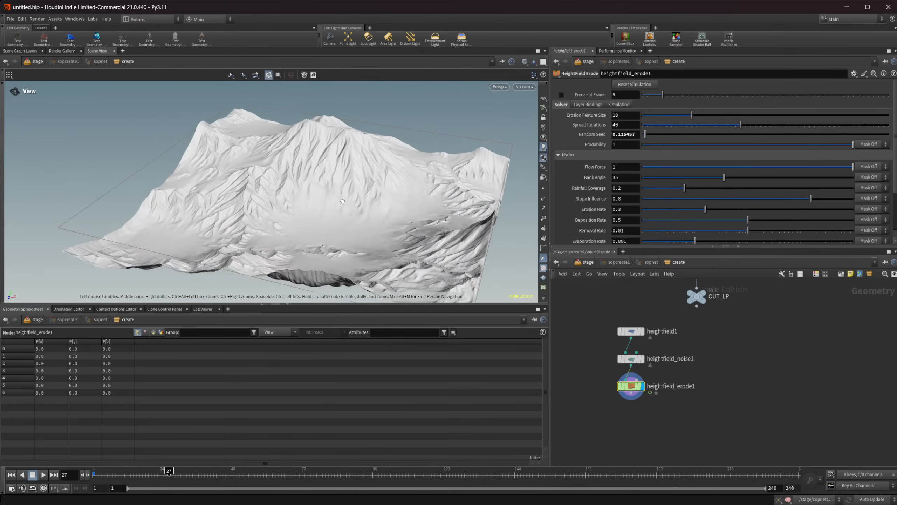
pyautogui.scroll(4, 330, 194)
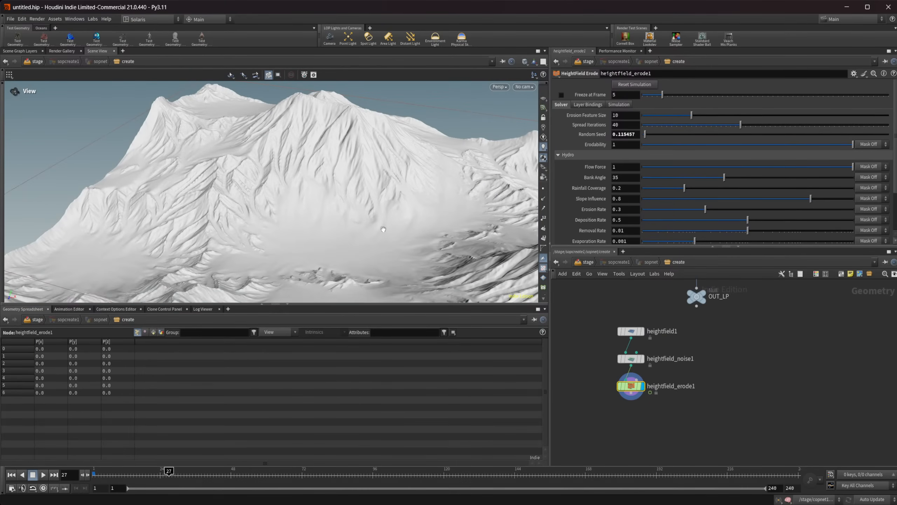
pyautogui.moveTo(381, 226); pyautogui.dragTo(373, 200)
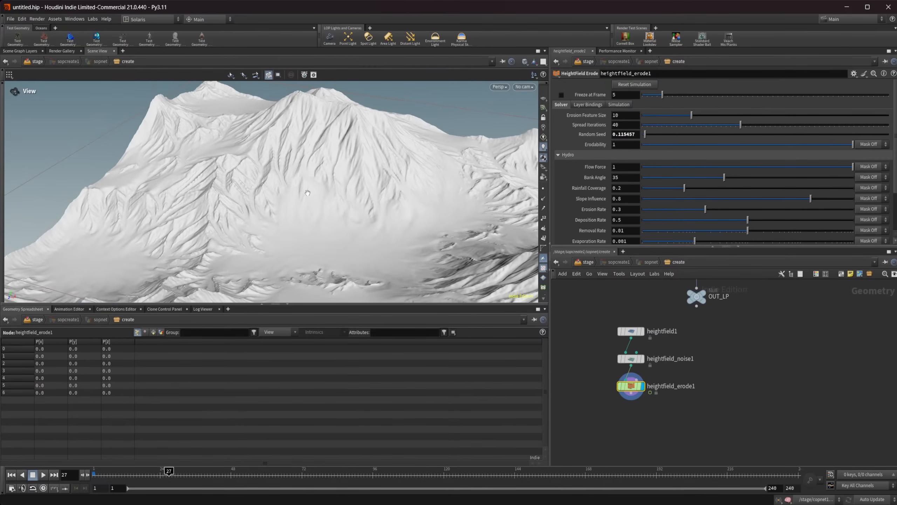
pyautogui.moveTo(308, 193); pyautogui.dragTo(283, 186)
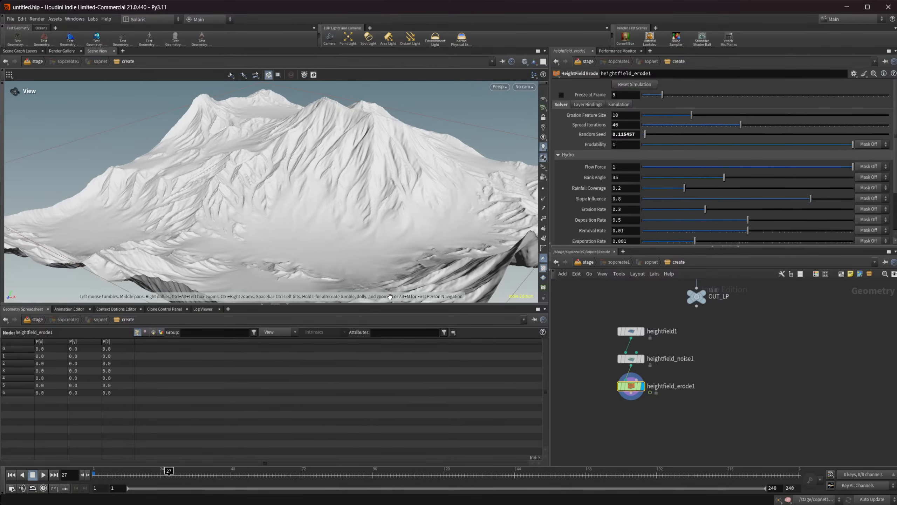
pyautogui.moveTo(339, 249); pyautogui.dragTo(314, 264)
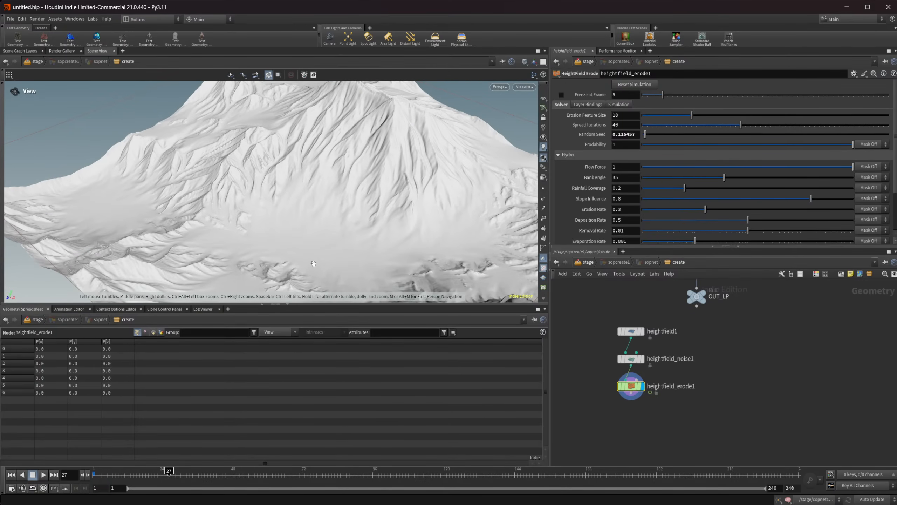
pyautogui.moveTo(186, 225)
pyautogui.mouseDown()
pyautogui.moveTo(175, 221)
pyautogui.moveTo(191, 226)
pyautogui.mouseUp()
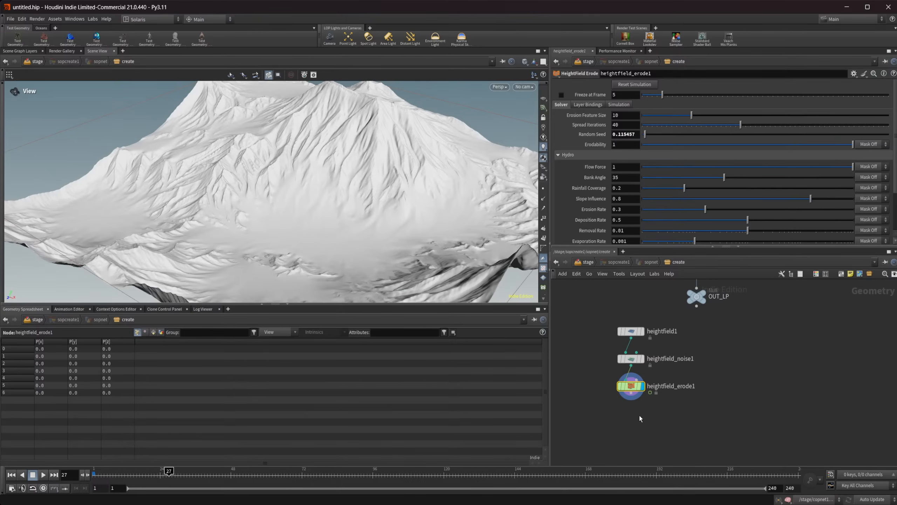
# Add a Null node below heightfield_erode1 and rename it OUT_HF.
pyautogui.press('Tab')
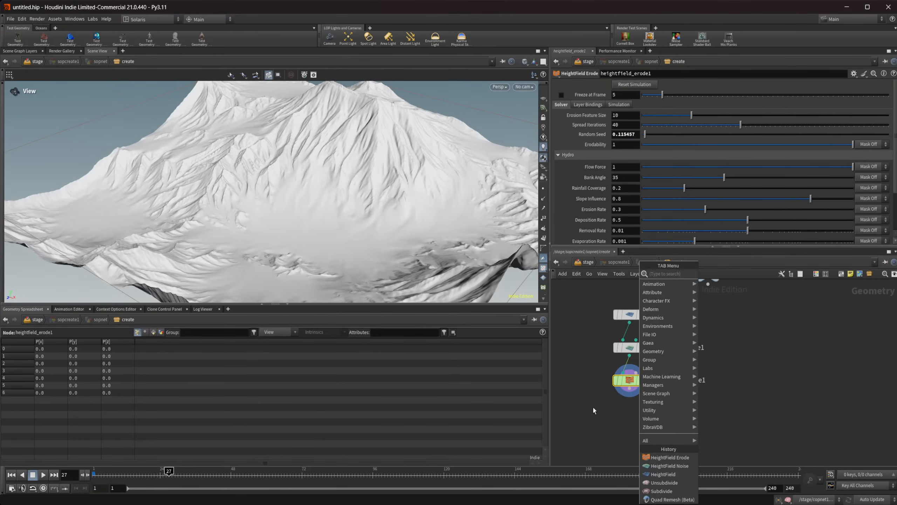
pyautogui.click(625, 413)
pyautogui.press('Tab')
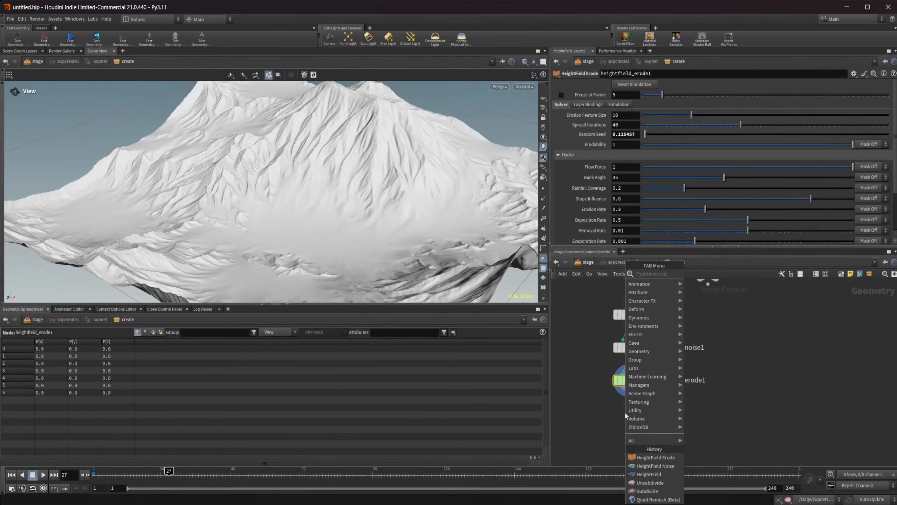
pyautogui.write('null')
pyautogui.press('Return')
pyautogui.click(625, 416)
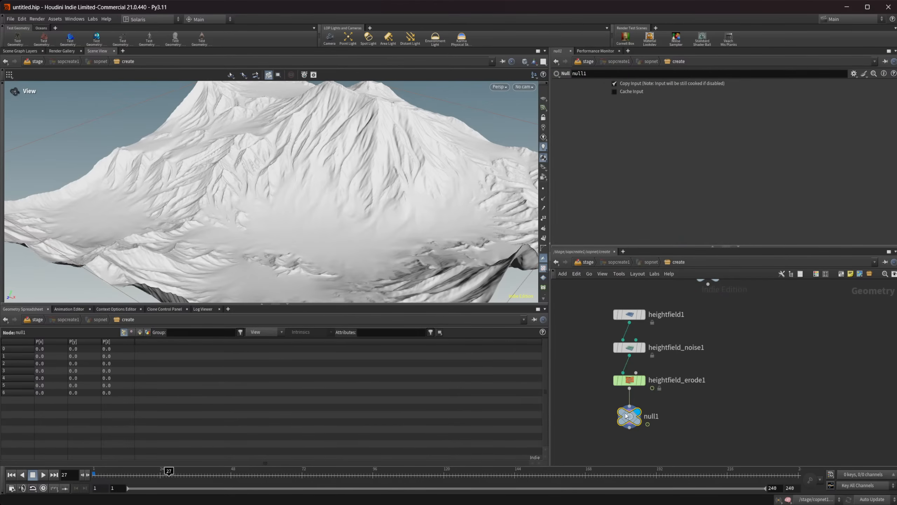
pyautogui.doubleClick(651, 416)
pyautogui.write('OUT_')
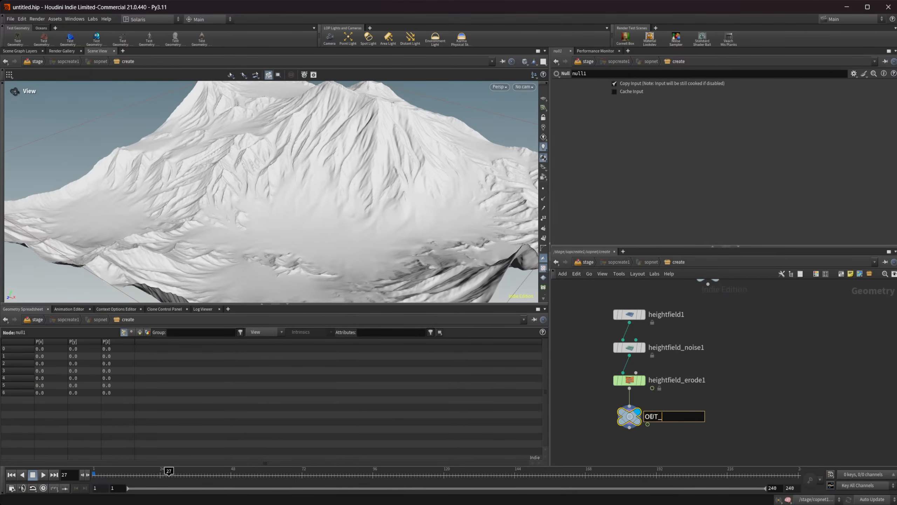
pyautogui.write('HF')
pyautogui.press('Return')
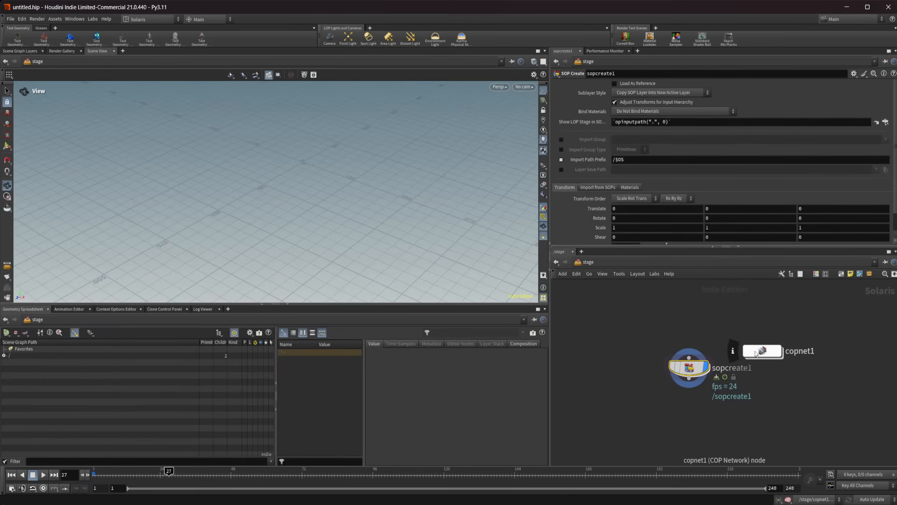
# Add a SOP Import node beside cloudnoise3d1 inside copnet1 and make it the displayed node.
pyautogui.doubleClick(681, 371)
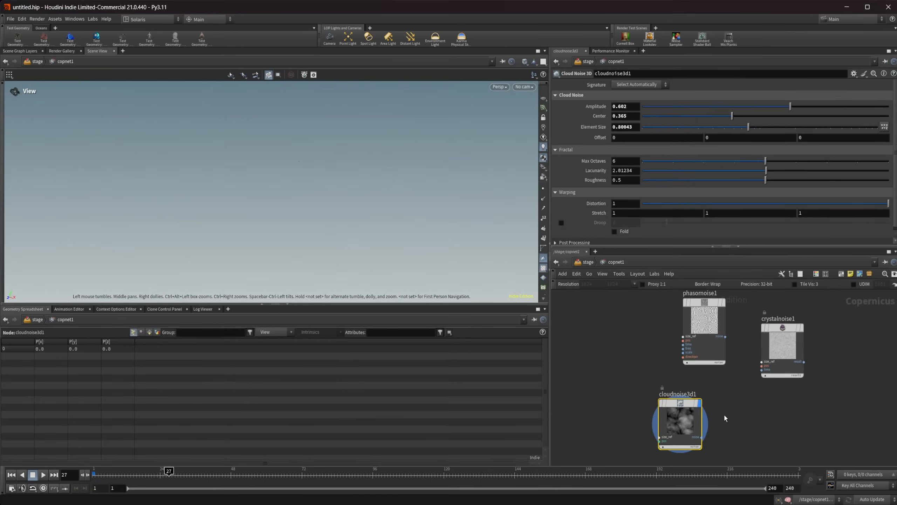
pyautogui.press('Tab')
pyautogui.write('sop')
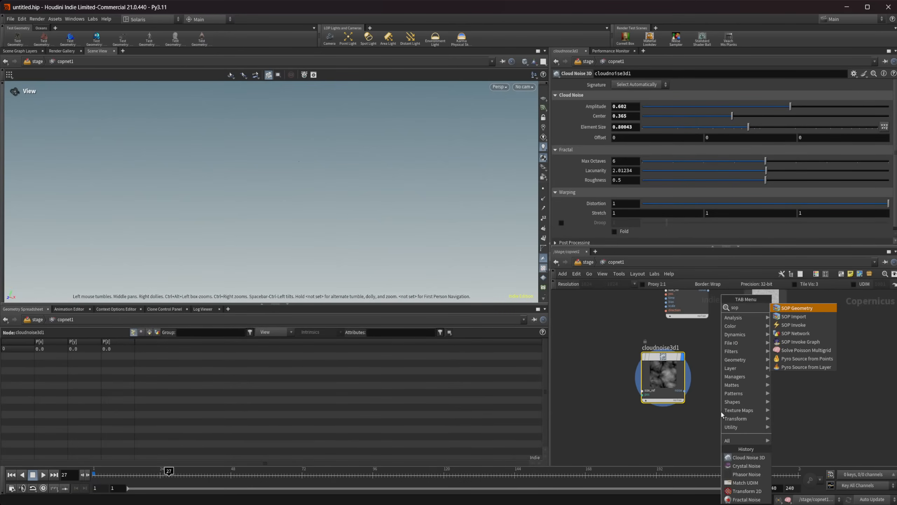
pyautogui.write('i')
pyautogui.press('Return')
pyautogui.click(722, 412)
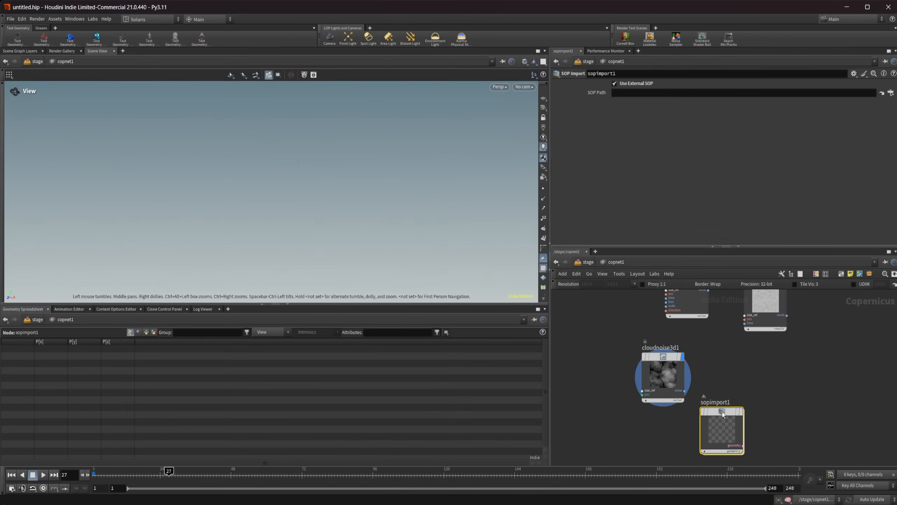
pyautogui.click(741, 412)
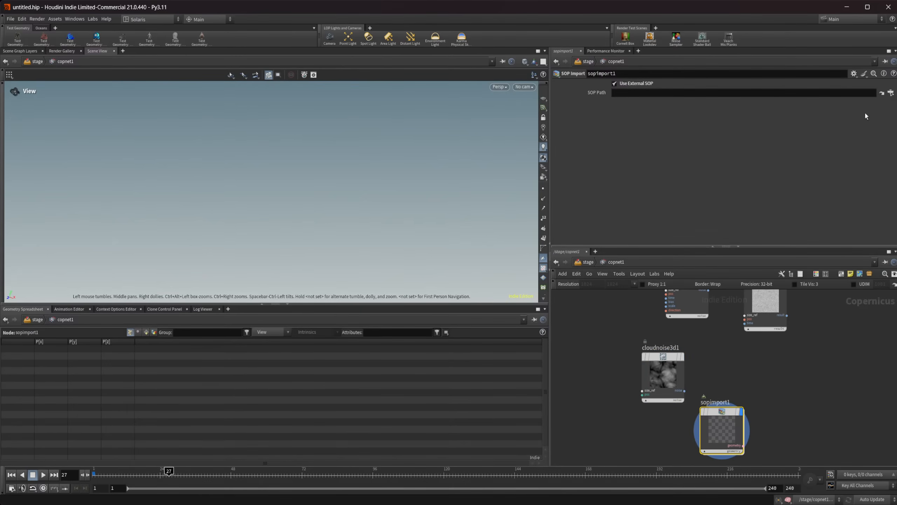
# Set the SOP Import node's external SOP path to OUT_HF in sopcreate1's create network.
pyautogui.click(891, 93)
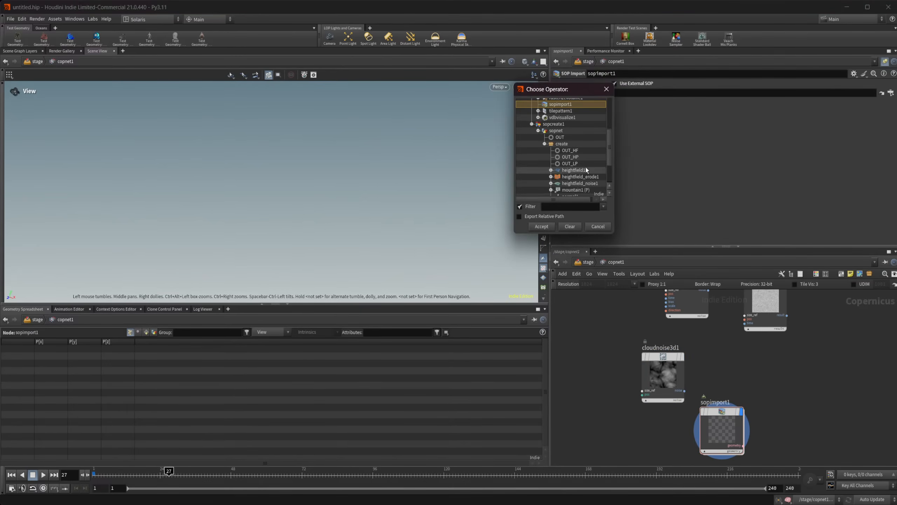
pyautogui.click(570, 150)
pyautogui.click(541, 226)
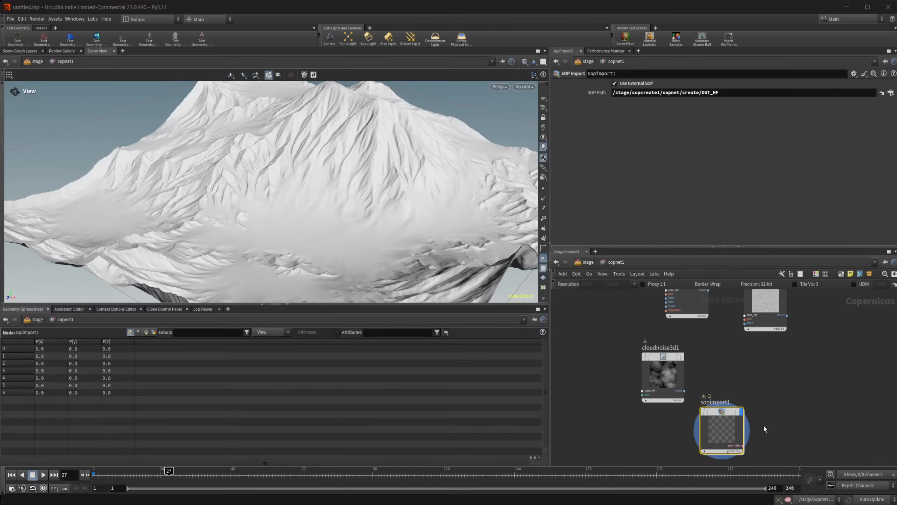
pyautogui.moveTo(783, 396); pyautogui.dragTo(730, 390, button='middle')
pyautogui.moveTo(375, 230); pyautogui.dragTo(357, 226)
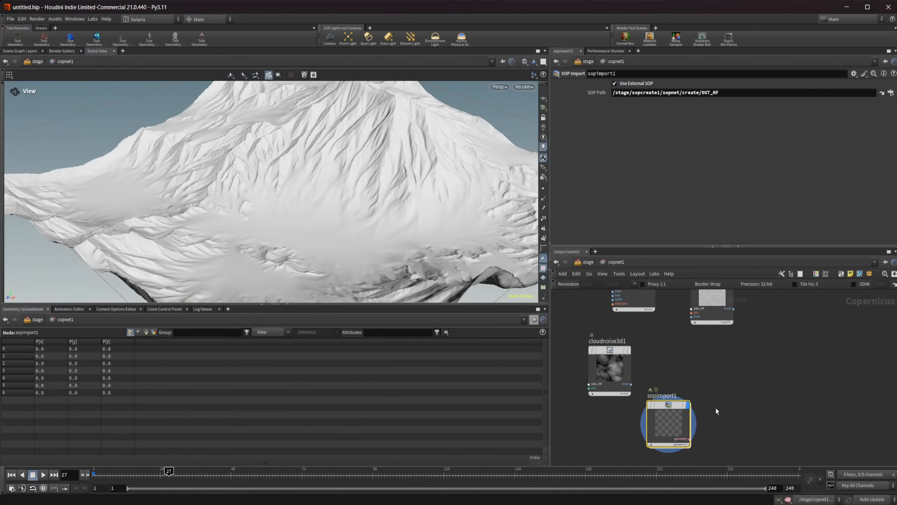
pyautogui.press('Tab')
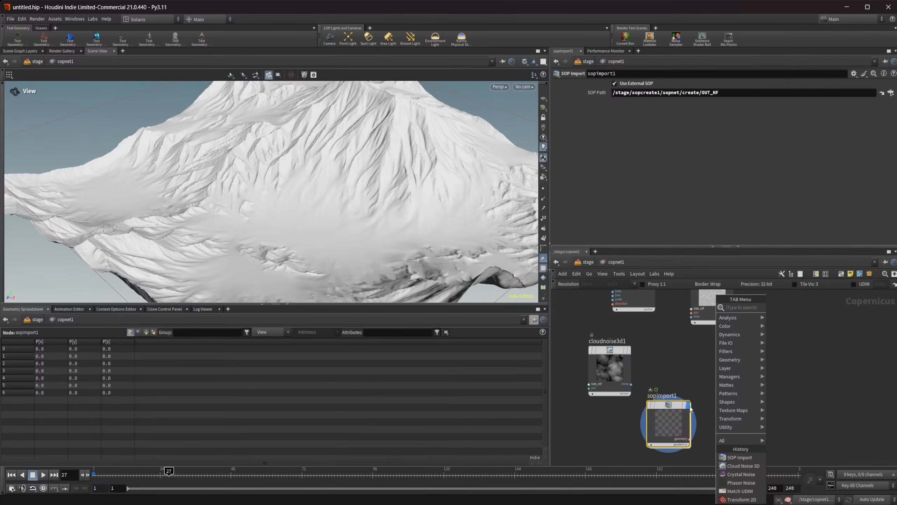
pyautogui.click(695, 397)
pyautogui.moveTo(697, 397); pyautogui.dragTo(668, 371, button='middle')
pyautogui.press('Tab')
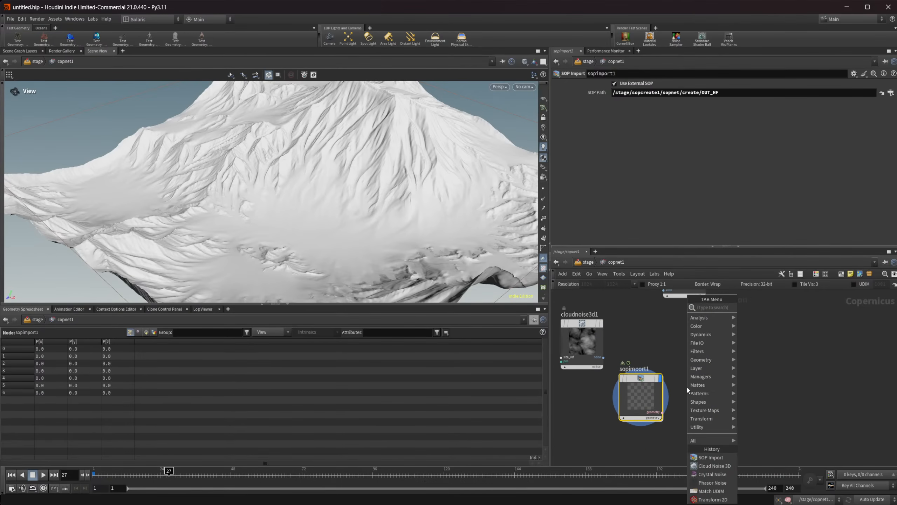
pyautogui.write('h')
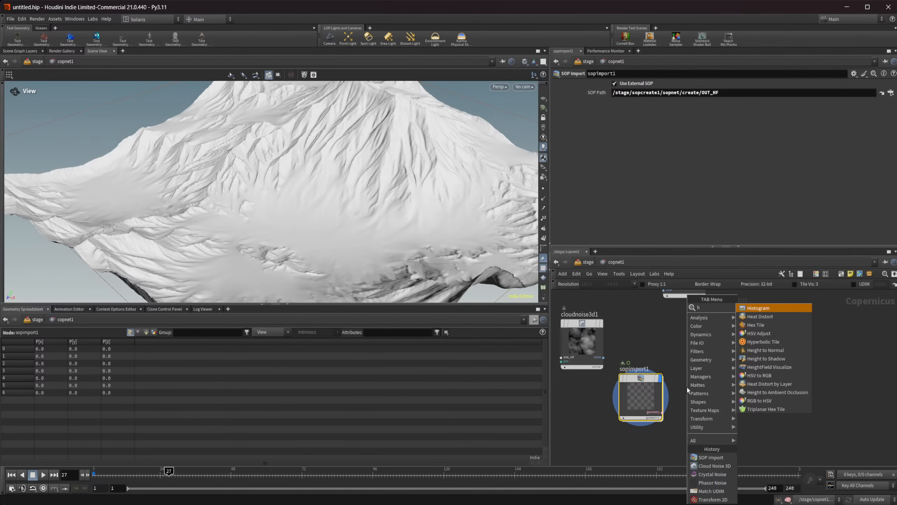
pyautogui.click(638, 347)
# Return to the geometry network inside sopcreate1 and set heightfield1's grid samples to 1024.
pyautogui.click(588, 262)
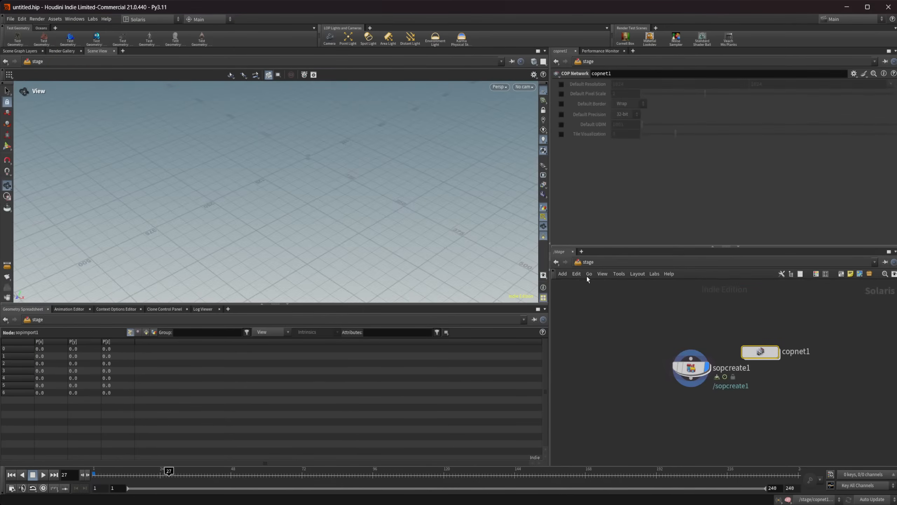
pyautogui.doubleClick(691, 368)
pyautogui.click(633, 381)
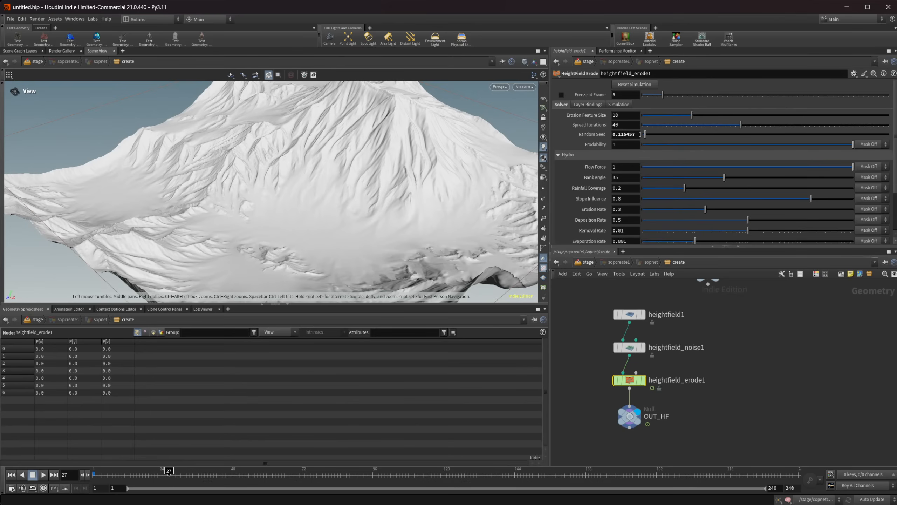
pyautogui.click(625, 312)
pyautogui.doubleClick(625, 135)
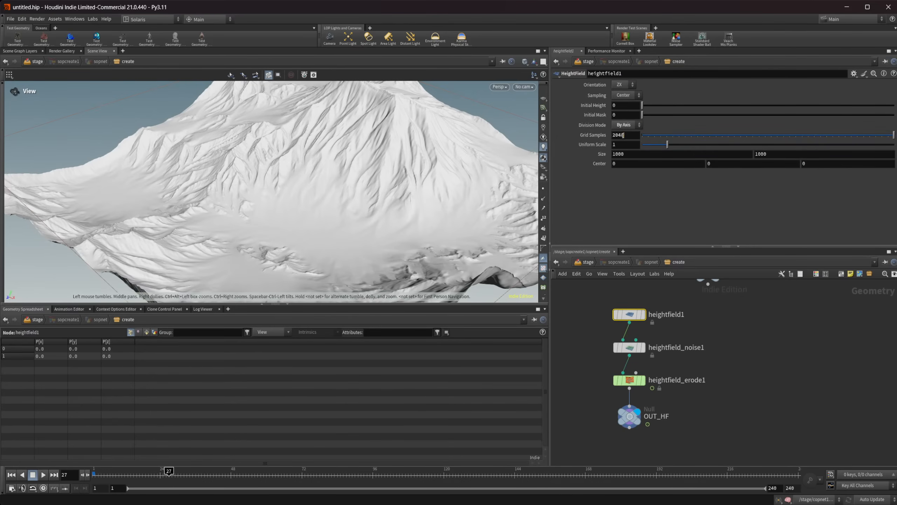
pyautogui.write('1024')
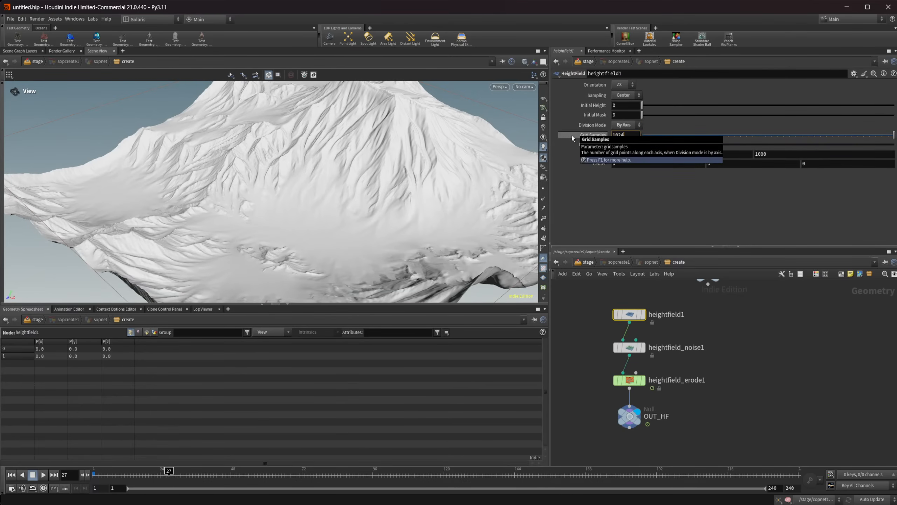
pyautogui.press('Return')
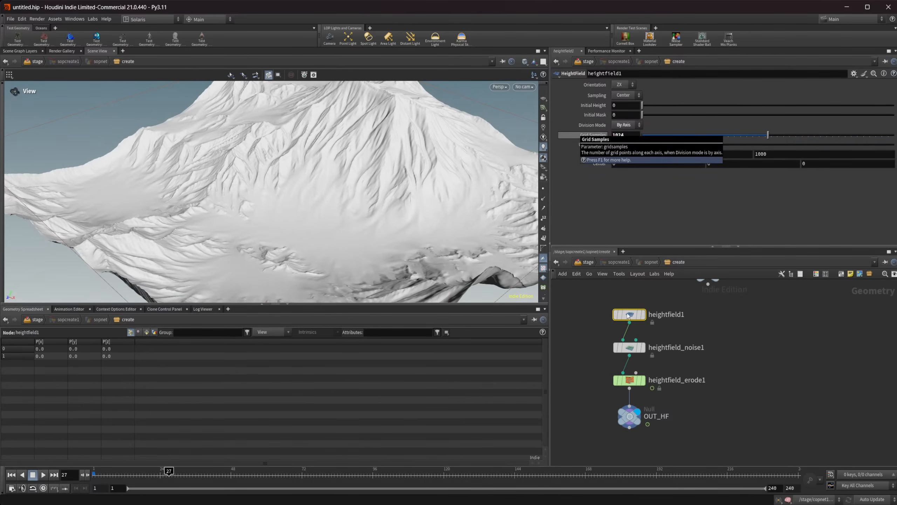
# Replay the erosion simulation from frame 1 and stop it at frame 23.
pyautogui.click(11, 475)
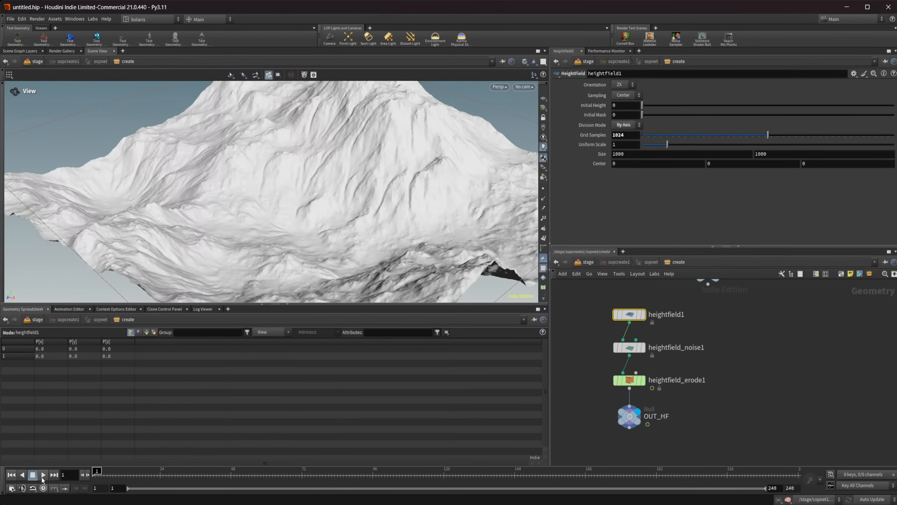
pyautogui.click(44, 475)
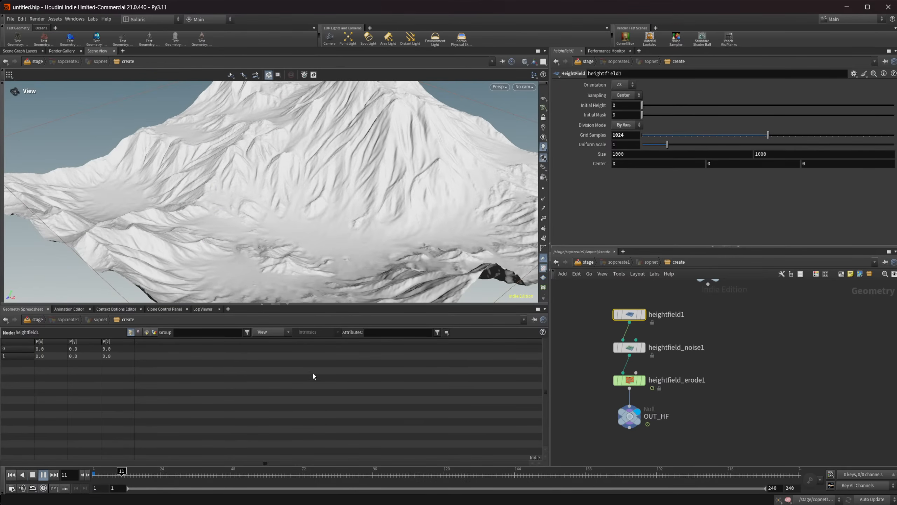
pyautogui.click(33, 475)
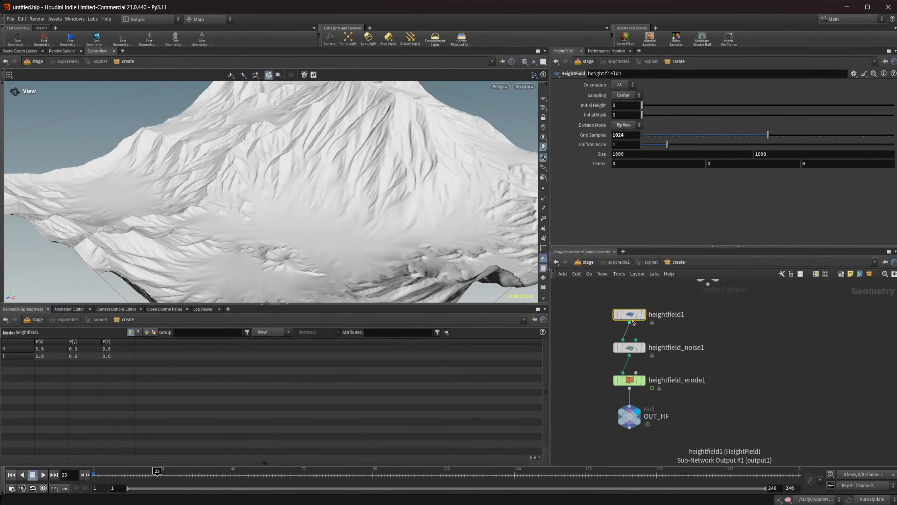
# Set heightfield1's grid samples to 2048.
pyautogui.doubleClick(626, 135)
pyautogui.write('20')
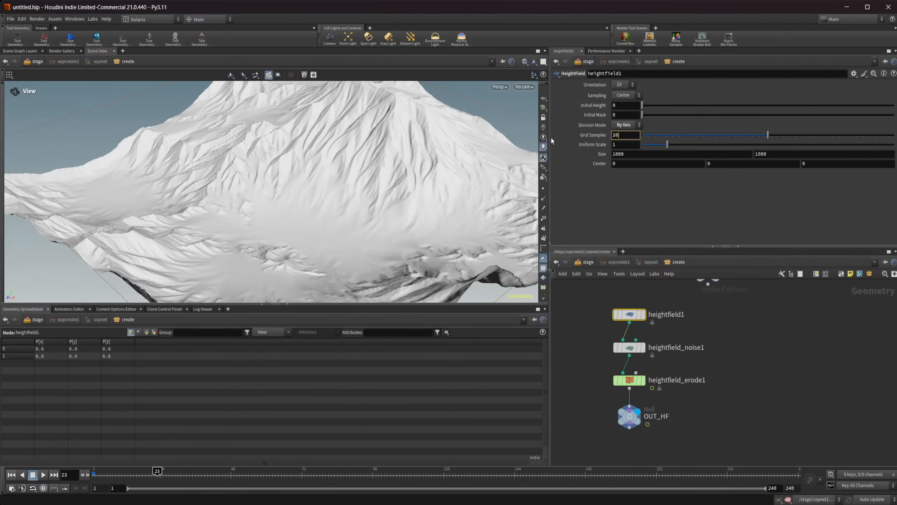
pyautogui.write('48')
pyautogui.press('Return')
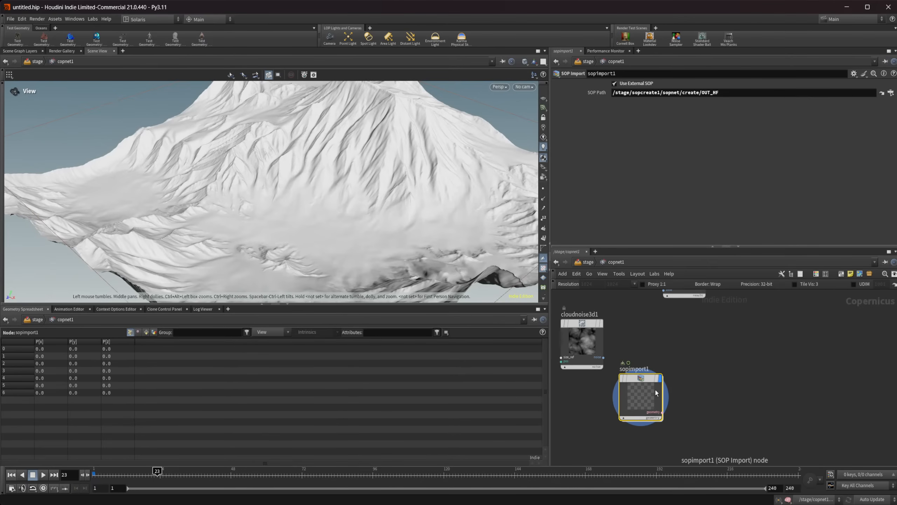
# Add a HeightField Visualize node in copnet1, connected after sopimport1.
pyautogui.press('Tab')
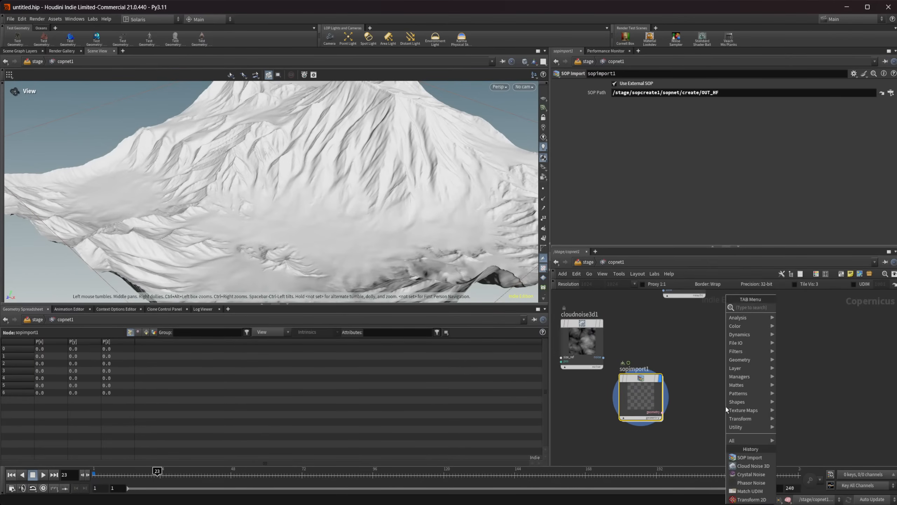
pyautogui.write('heigh')
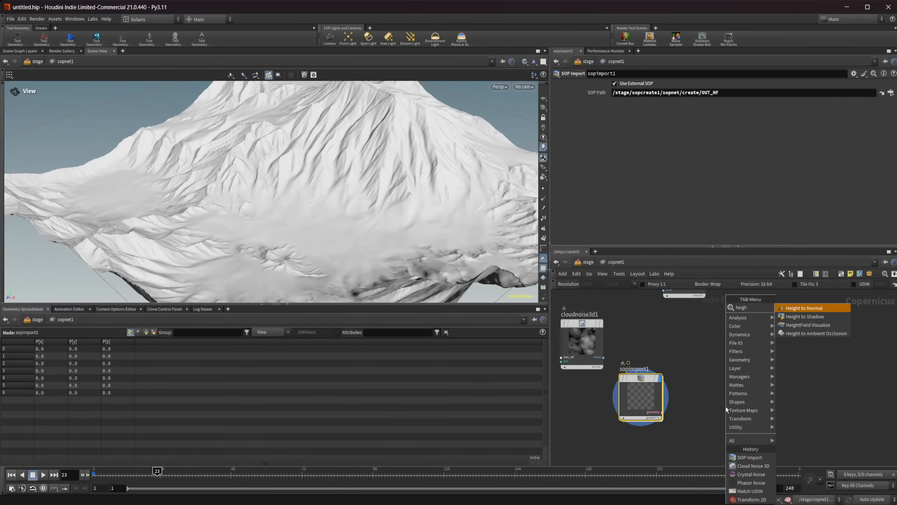
pyautogui.press('Down')
pyautogui.press('Down')
pyautogui.press('Return')
pyautogui.click(726, 407)
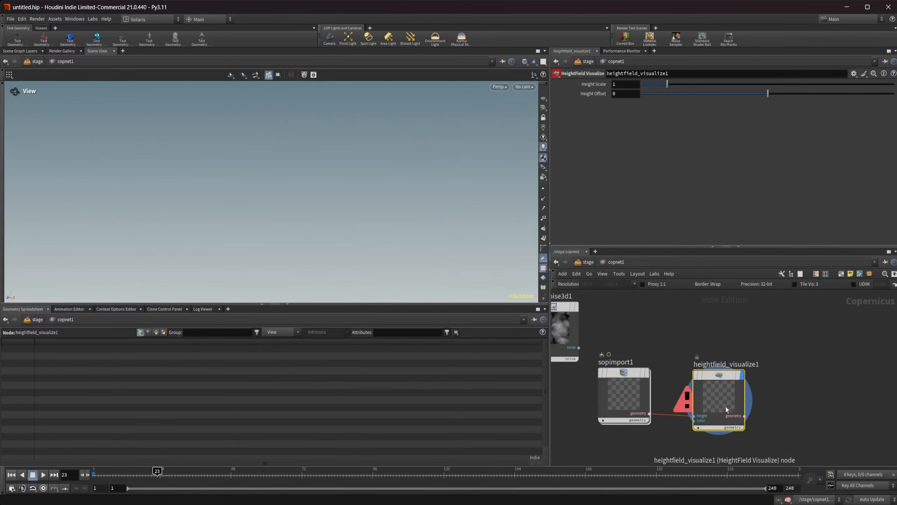
# Move heightfield_visualize1 farther away from sopimport1 and display the sopimport1 node.
pyautogui.moveTo(736, 403); pyautogui.dragTo(780, 392)
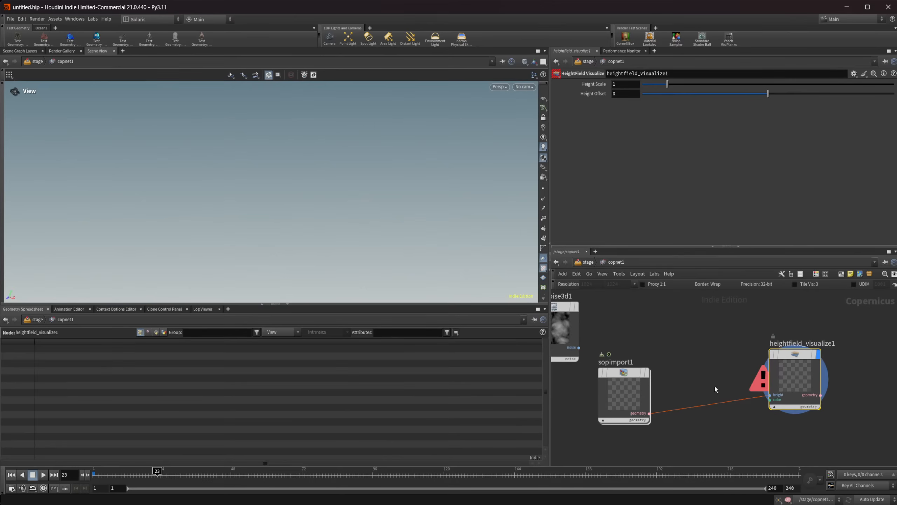
pyautogui.moveTo(715, 388); pyautogui.dragTo(685, 382, button='middle')
pyautogui.click(593, 385)
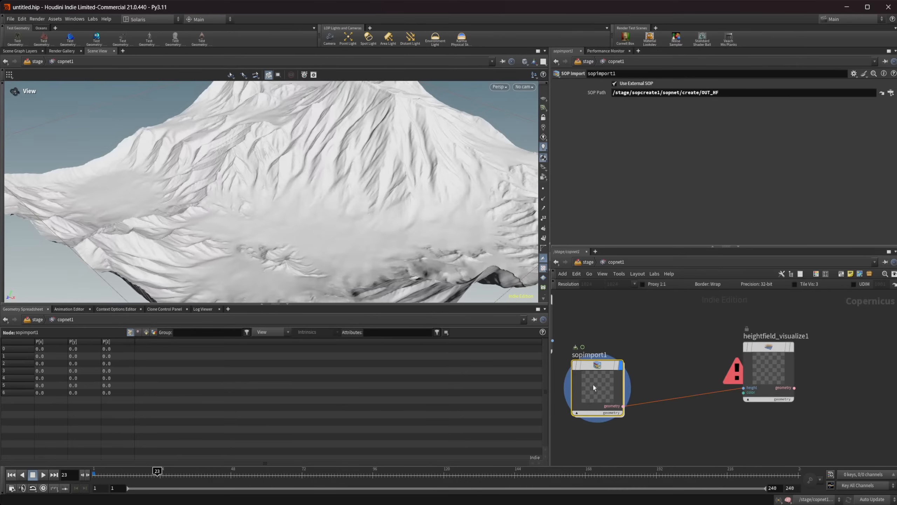
# Try a Rasterize Geometry node on the wire between sopimport1 and heightfield_visualize1, and delete it.
pyautogui.press('Tab')
pyautogui.write('ras')
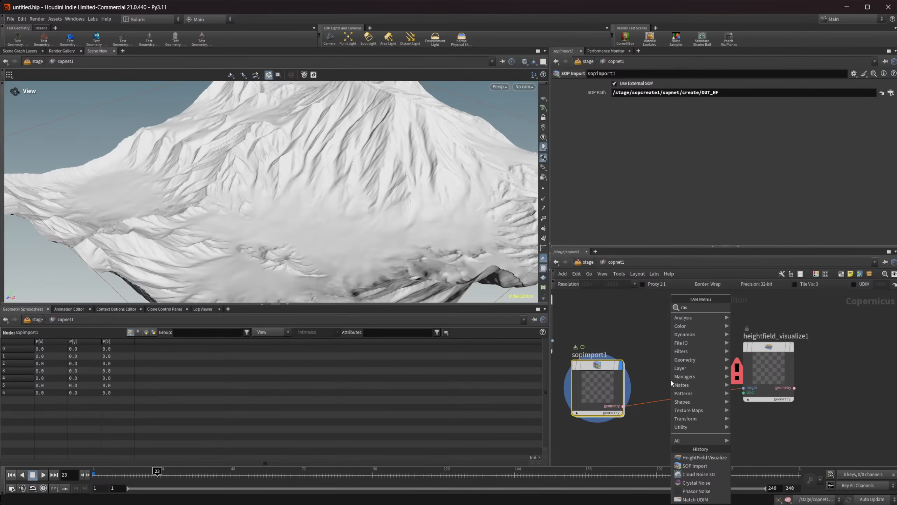
pyautogui.write('te')
pyautogui.press('Down')
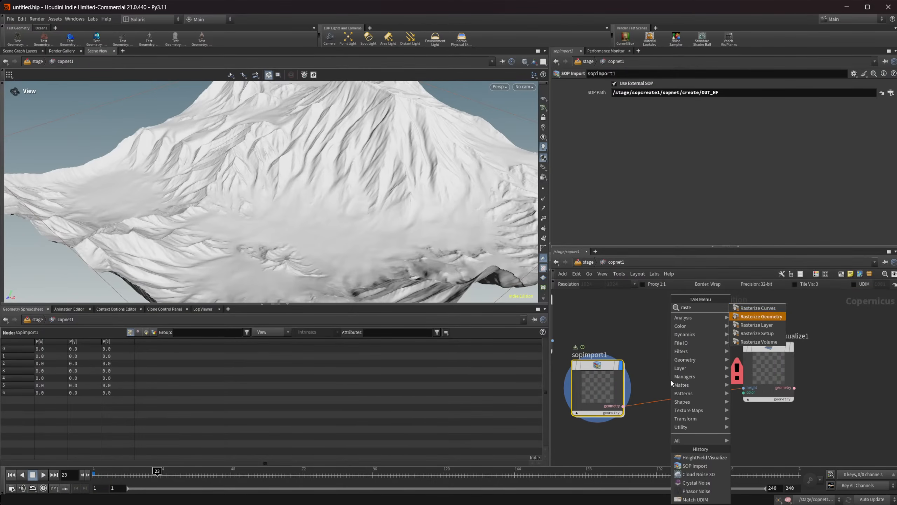
pyautogui.press('Return')
pyautogui.click(671, 381)
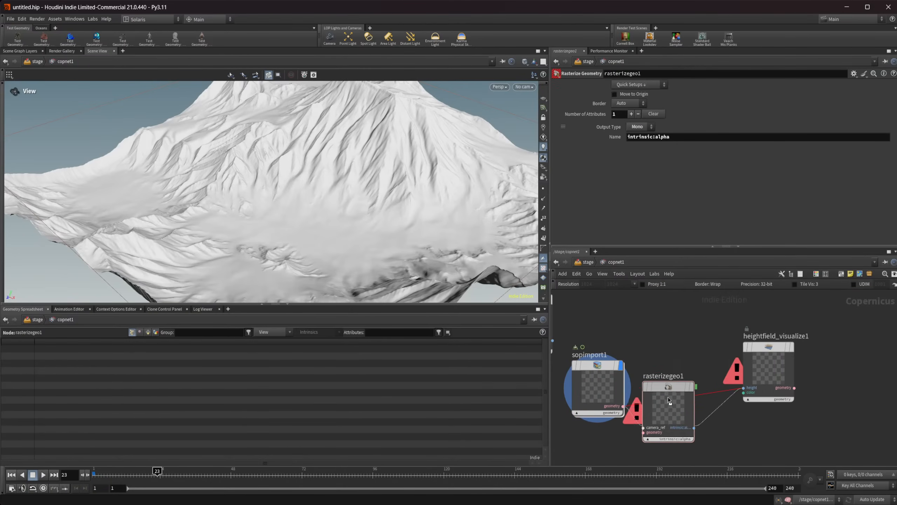
pyautogui.moveTo(672, 382); pyautogui.dragTo(683, 331)
pyautogui.press('Delete')
# Try a Rasterize Layer node between sopimport1 and heightfield_visualize1, display it, and delete it.
pyautogui.press('Tab')
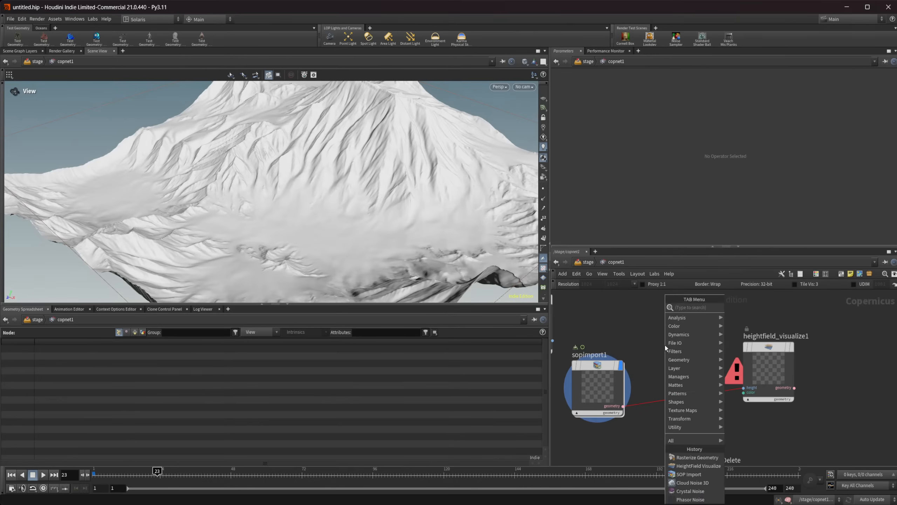
pyautogui.write('ras')
pyautogui.press('Down')
pyautogui.press('Down')
pyautogui.press('Return')
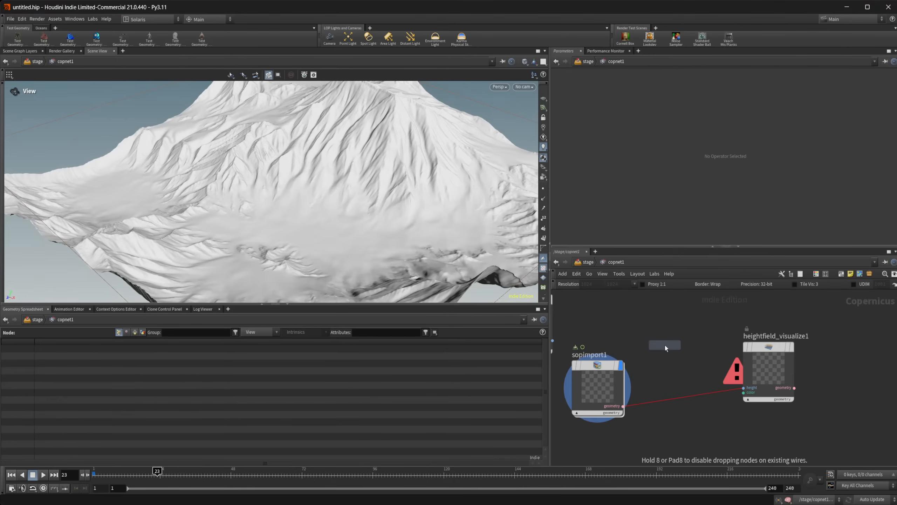
pyautogui.click(664, 345)
pyautogui.moveTo(666, 349); pyautogui.dragTo(689, 370)
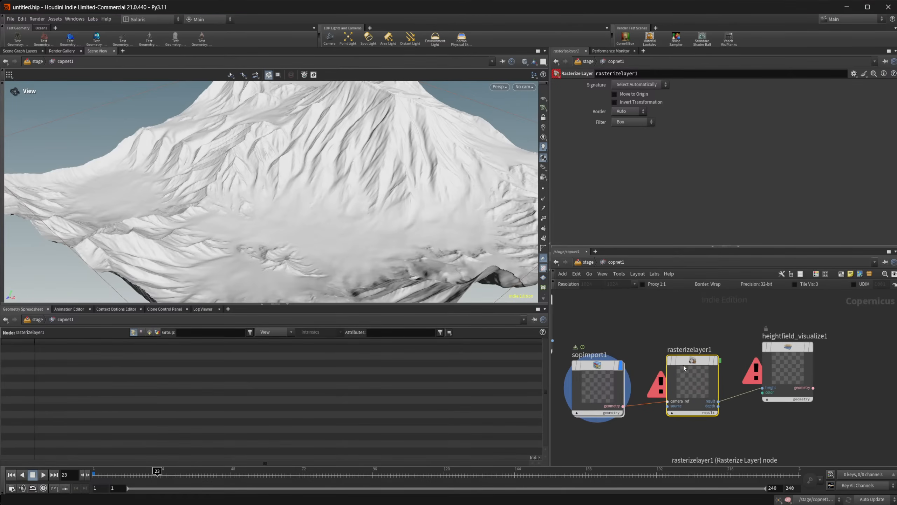
pyautogui.press('r')
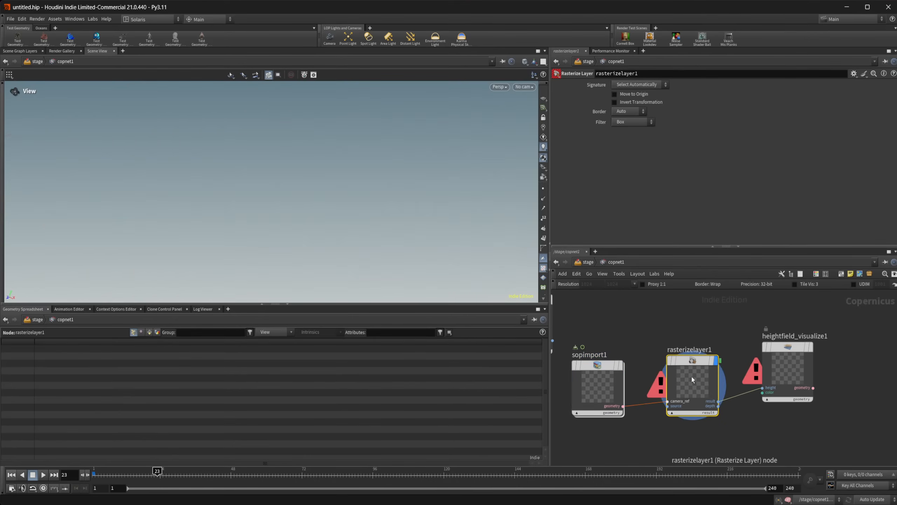
pyautogui.click(668, 405)
pyautogui.press('Delete')
# Try placing a Rasterize Volume node beside sopimport1, and delete it.
pyautogui.press('Tab')
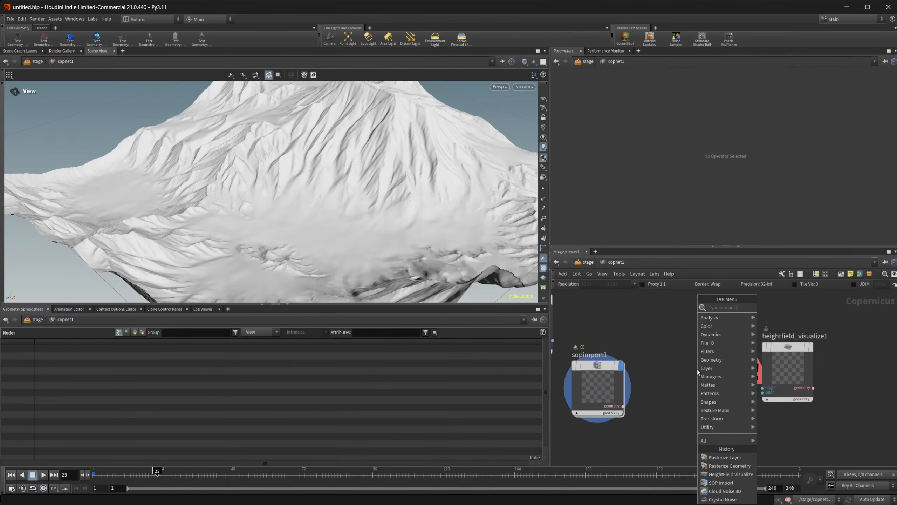
pyautogui.write('raster')
pyautogui.press('Down')
pyautogui.press('Down')
pyautogui.press('Down')
pyautogui.press('Down')
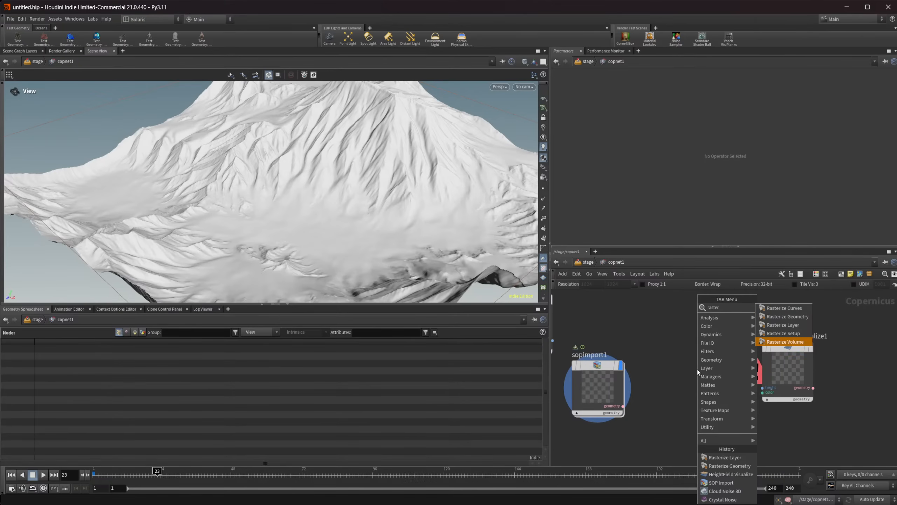
pyautogui.press('Return')
pyautogui.click(697, 370)
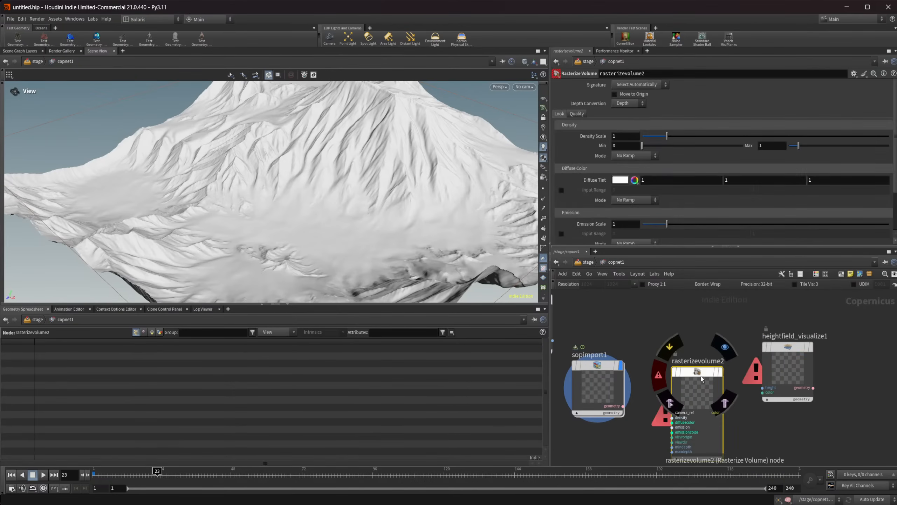
pyautogui.moveTo(694, 377); pyautogui.dragTo(693, 359)
pyautogui.press('Delete')
# Try placing a Rasterize Setup node between sopimport1 and heightfield_visualize1, and delete it.
pyautogui.press('Tab')
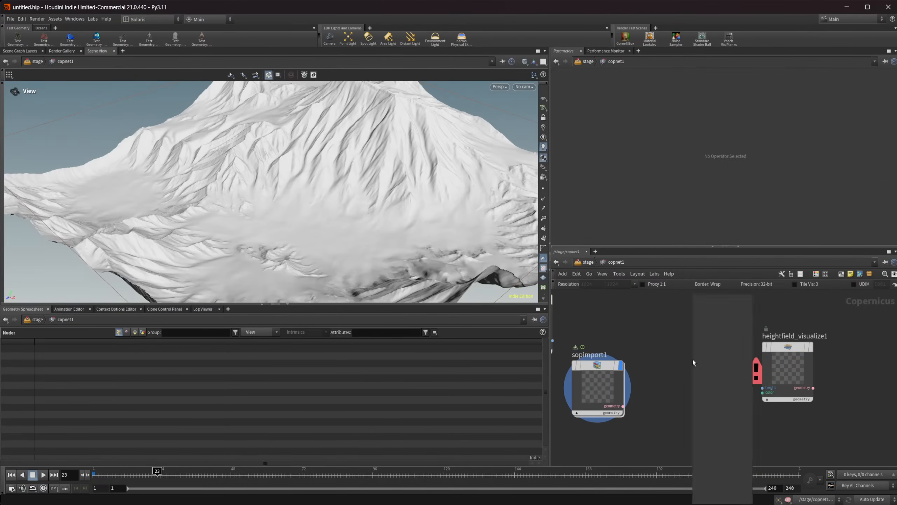
pyautogui.write('rast')
pyautogui.press('Down')
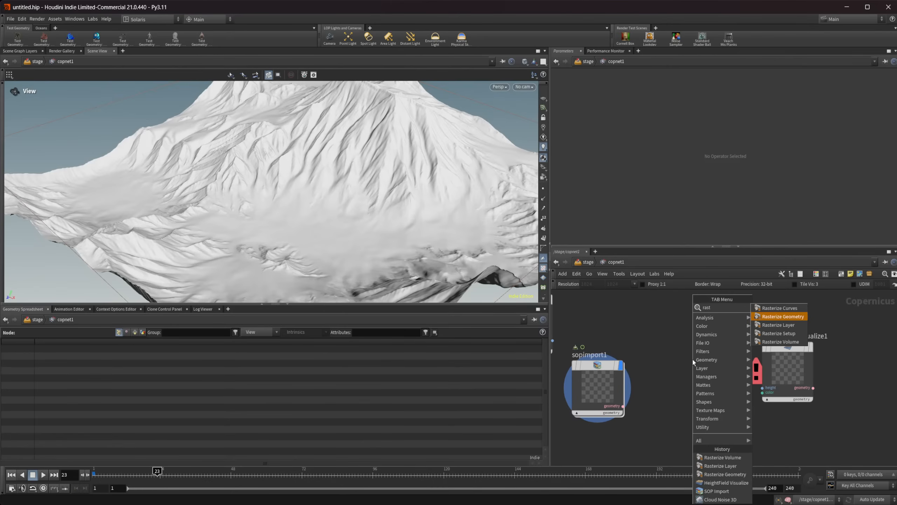
pyautogui.press('Down')
pyautogui.press('Down')
pyautogui.press('Return')
pyautogui.click(692, 359)
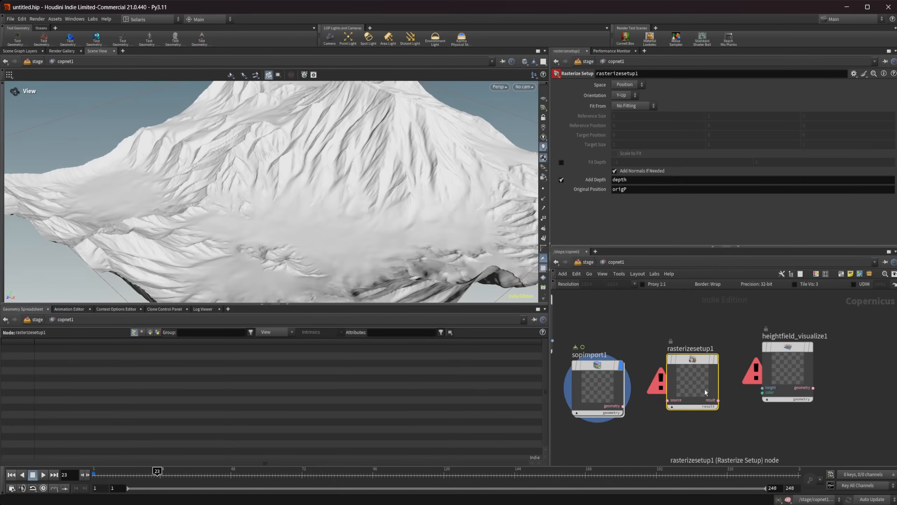
pyautogui.press('Delete')
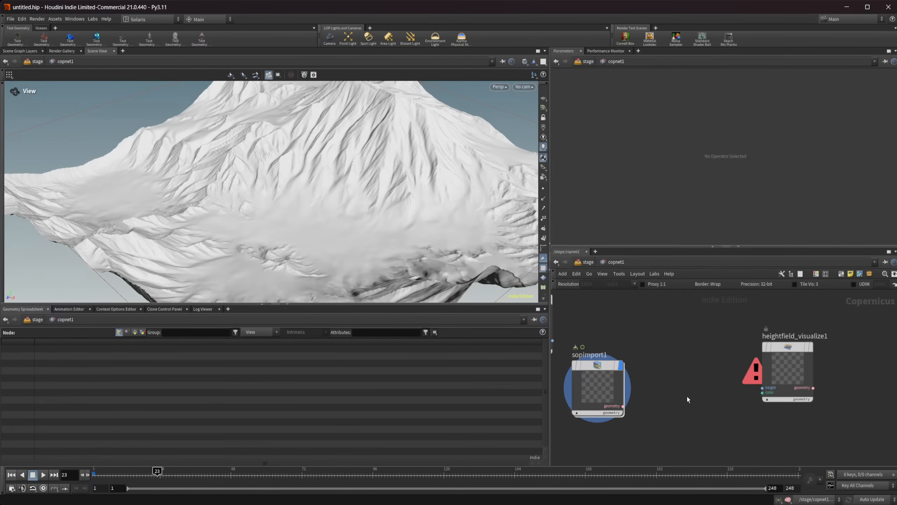
# Place a Rasterize Volume node once more to check its inputs against sopimport1's geometry output, and remove it.
pyautogui.press('Tab')
pyautogui.write('as')
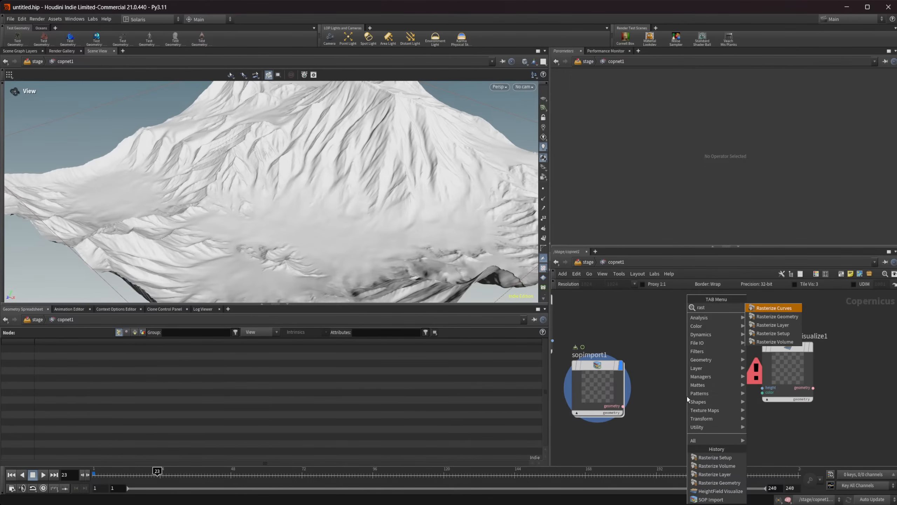
pyautogui.press('Up')
pyautogui.press('Return')
pyautogui.click(687, 397)
pyautogui.moveTo(688, 397); pyautogui.dragTo(692, 370)
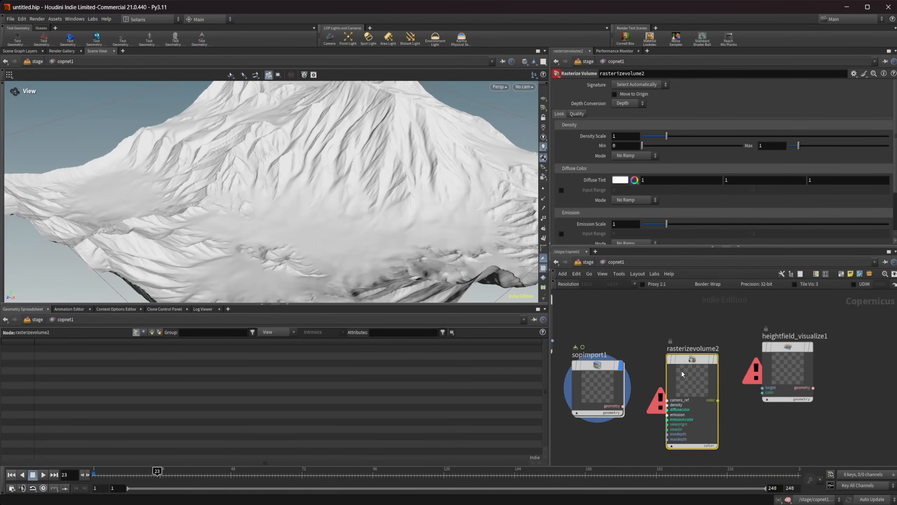
pyautogui.click(615, 386)
pyautogui.click(688, 367)
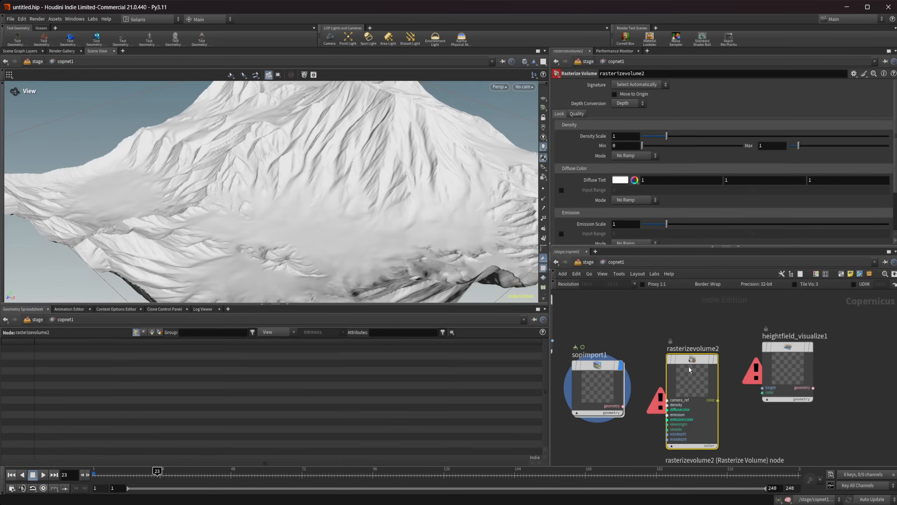
pyautogui.press('Delete')
# Add a Geometry to Layer node and connect sopimport1's geometry output to its geometry input.
pyautogui.press('Tab')
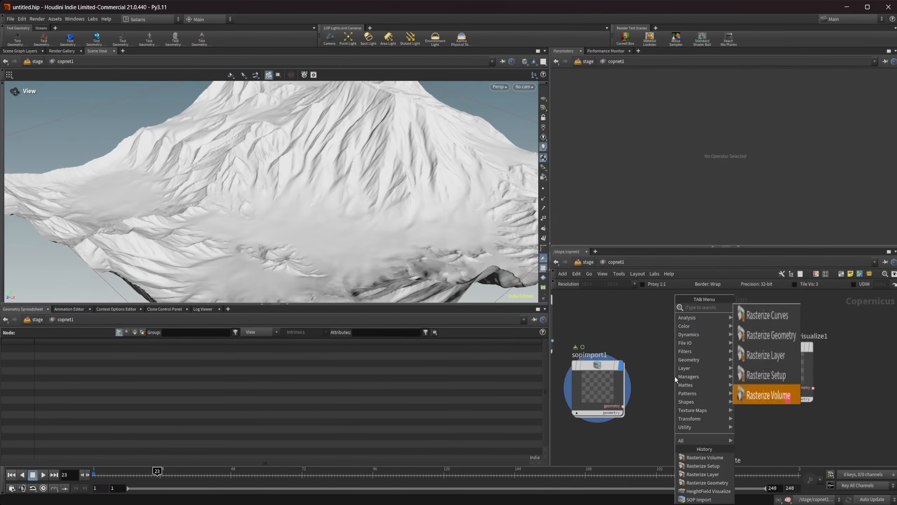
pyautogui.write('geo t')
pyautogui.press('Return')
pyautogui.click(675, 377)
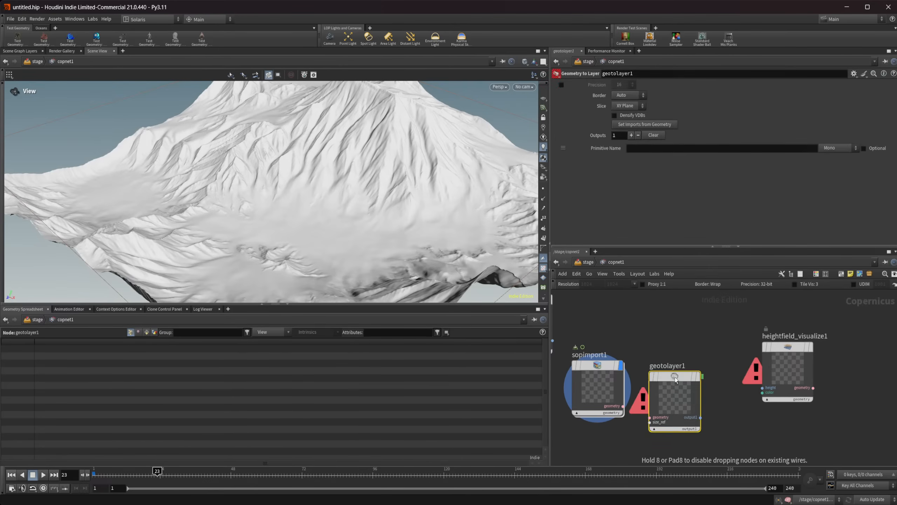
pyautogui.scroll(4, 632, 424)
pyautogui.moveTo(596, 420); pyautogui.dragTo(659, 410)
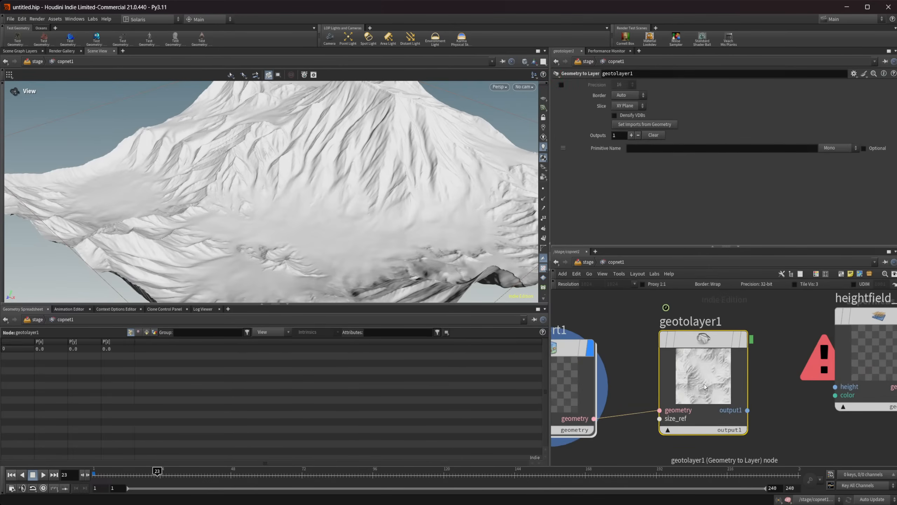
# Connect geotolayer1's output1 to the height input of heightfield_visualize1 and display the heightfield visualization.
pyautogui.click(743, 340)
pyautogui.press('h')
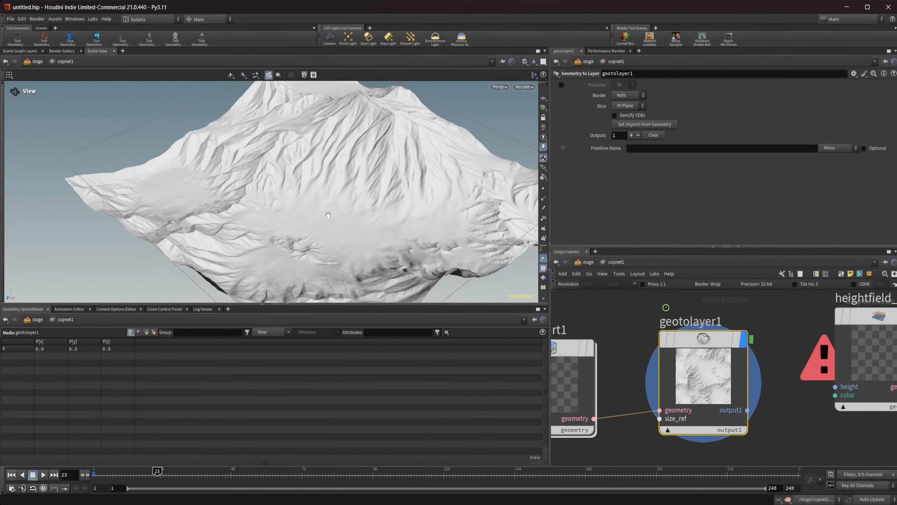
pyautogui.moveTo(748, 410); pyautogui.dragTo(835, 386)
pyautogui.moveTo(812, 424); pyautogui.dragTo(714, 423, button='middle')
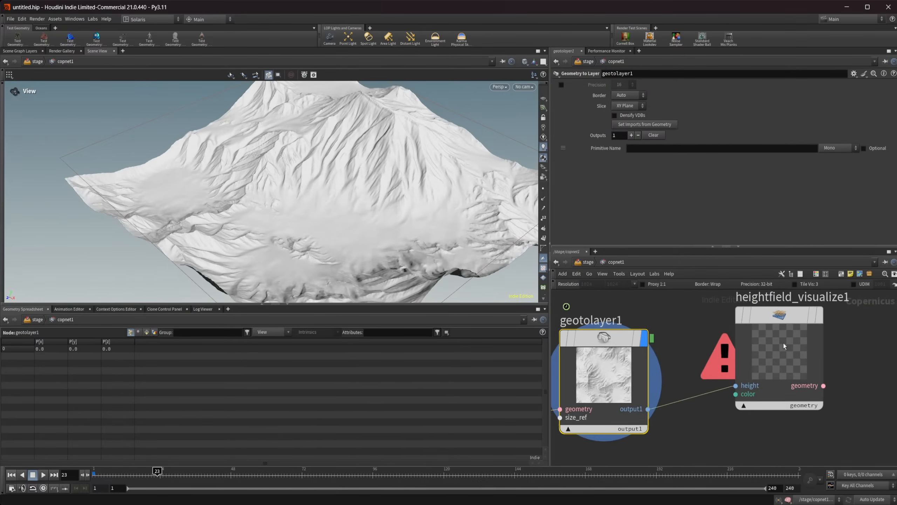
pyautogui.click(784, 344)
# Try different Height Scale and Height Offset values on heightfield_visualize1, and restore the defaults of 1 and 0.
pyautogui.moveTo(667, 86)
pyautogui.mouseDown()
pyautogui.moveTo(652, 86)
pyautogui.moveTo(694, 86)
pyautogui.moveTo(667, 86)
pyautogui.mouseUp()
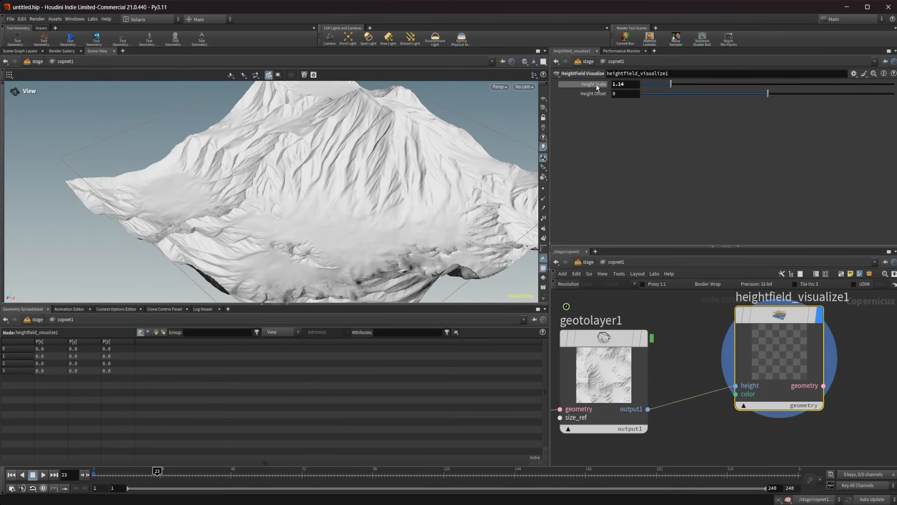
pyautogui.keyDown('ctrl'); pyautogui.middleClick(597, 84); pyautogui.keyUp('ctrl')
pyautogui.moveTo(768, 96); pyautogui.dragTo(765, 96)
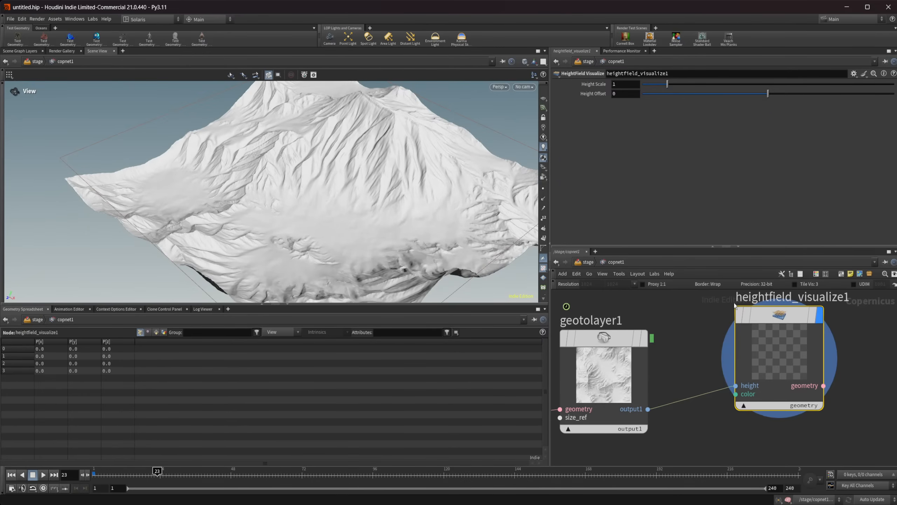
# Line up the sopimport1, geotolayer1 and heightfield_visualize1 nodes, leaving a gap before heightfield_visualize1.
pyautogui.scroll(-3, 692, 351)
pyautogui.moveTo(724, 354); pyautogui.dragTo(727, 377)
pyautogui.moveTo(676, 377); pyautogui.dragTo(756, 376, button='middle')
pyautogui.moveTo(596, 365); pyautogui.dragTo(596, 359)
pyautogui.moveTo(765, 373); pyautogui.dragTo(716, 378, button='middle')
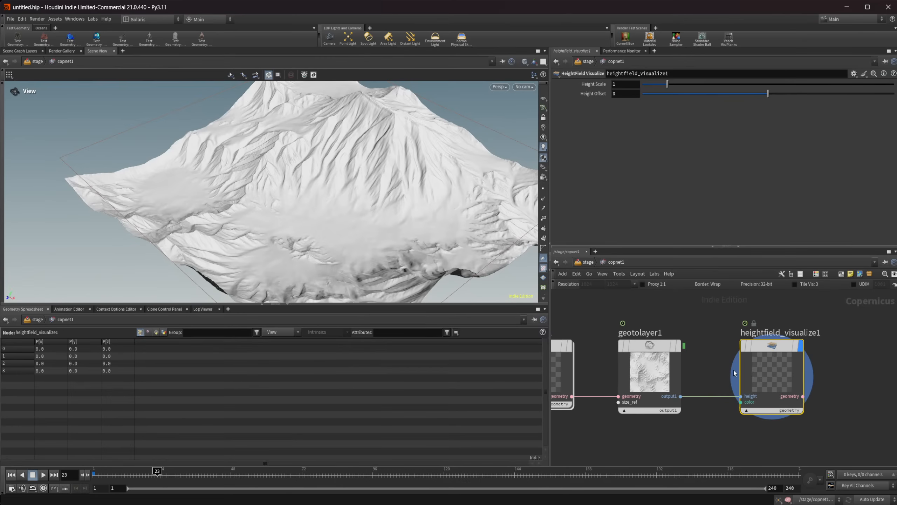
pyautogui.scroll(-2, 733, 372)
pyautogui.moveTo(781, 374); pyautogui.dragTo(755, 372, button='middle')
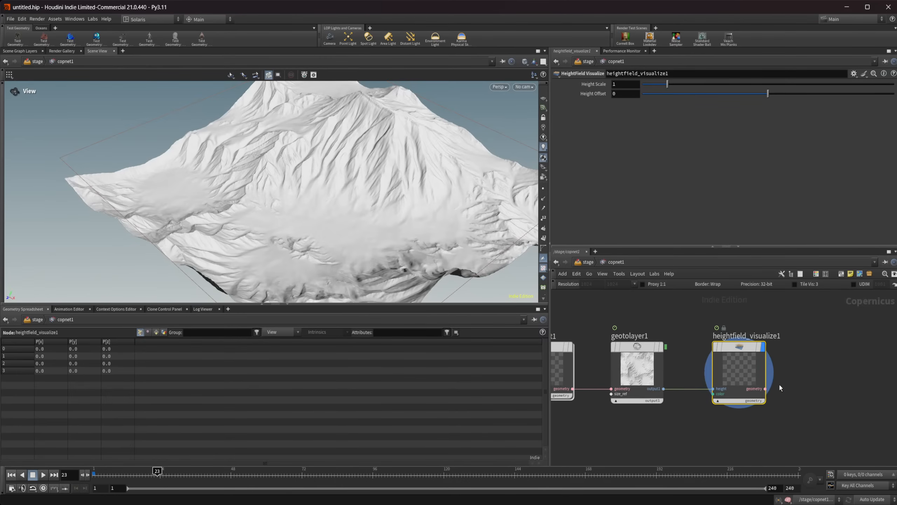
pyautogui.moveTo(778, 382); pyautogui.dragTo(799, 361)
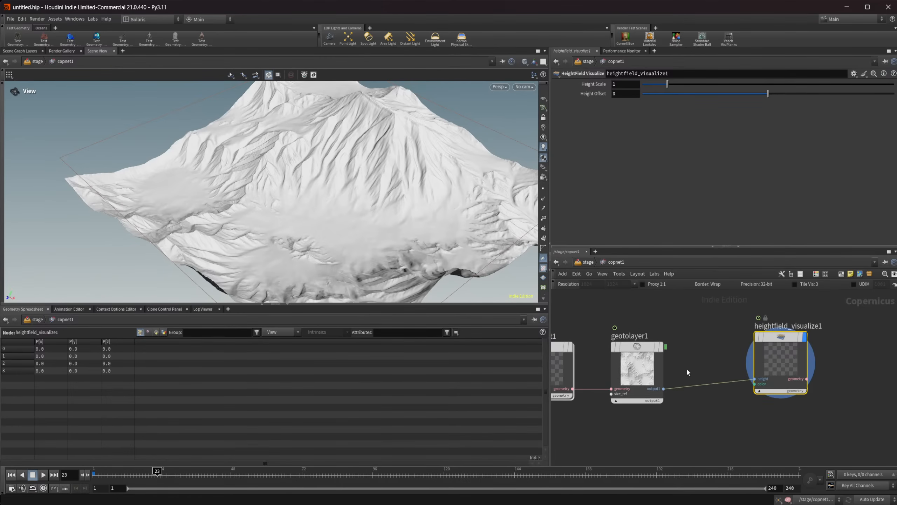
# Display geotolayer1 and move heightfield_visualize1 far downstream to leave room for more nodes between them.
pyautogui.moveTo(692, 368); pyautogui.dragTo(717, 356, button='middle')
pyautogui.click(652, 368)
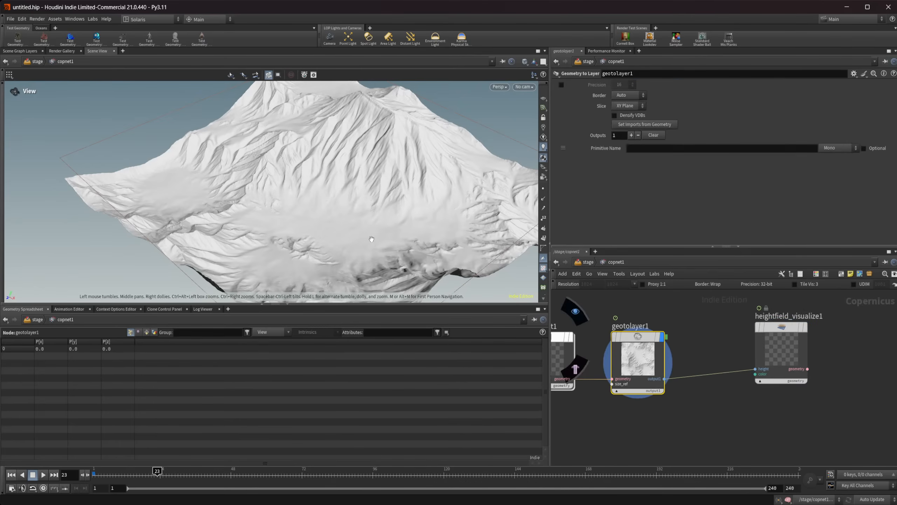
pyautogui.moveTo(693, 340); pyautogui.dragTo(626, 338, button='middle')
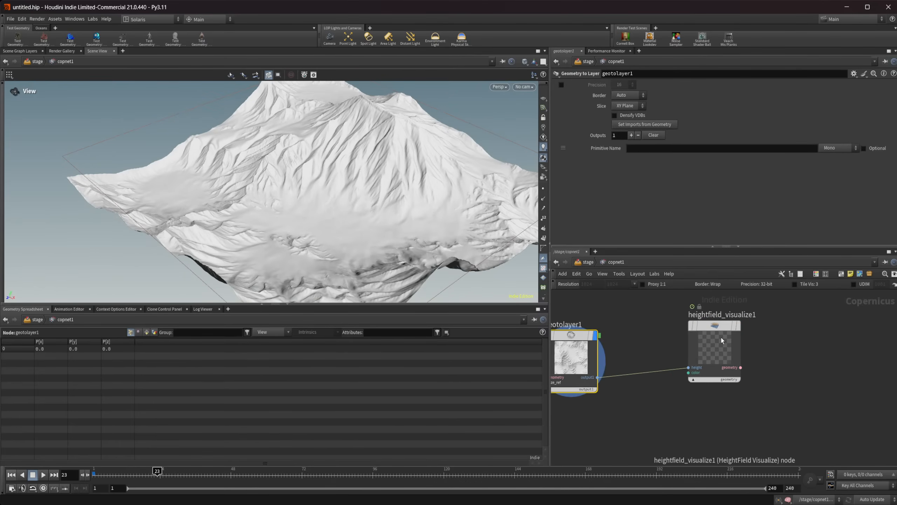
pyautogui.moveTo(736, 350); pyautogui.dragTo(858, 350)
pyautogui.moveTo(659, 332); pyautogui.dragTo(696, 333, button='middle')
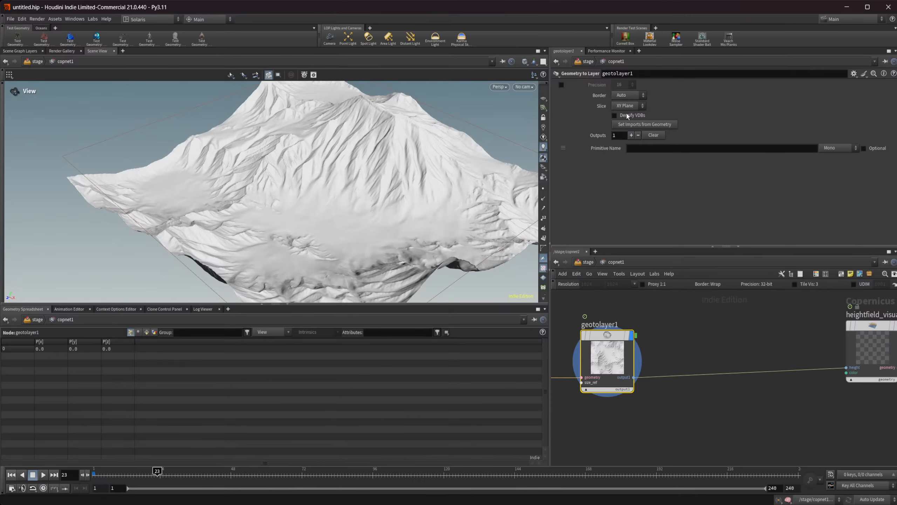
pyautogui.moveTo(729, 348); pyautogui.dragTo(668, 358, button='middle')
pyautogui.click(814, 336)
pyautogui.moveTo(803, 350); pyautogui.dragTo(862, 348)
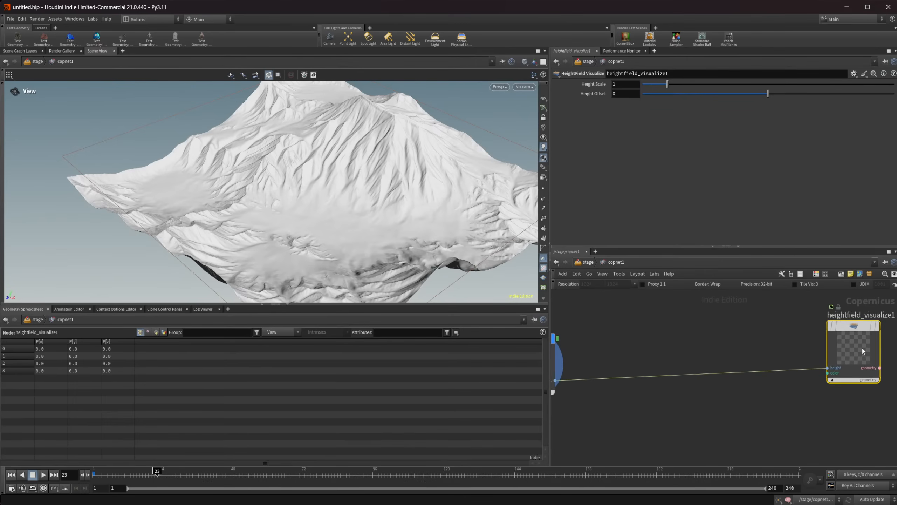
pyautogui.scroll(-3, 861, 349)
pyautogui.moveTo(811, 381); pyautogui.dragTo(752, 384, button='middle')
pyautogui.moveTo(789, 362); pyautogui.dragTo(818, 367)
pyautogui.moveTo(743, 368); pyautogui.dragTo(806, 365, button='middle')
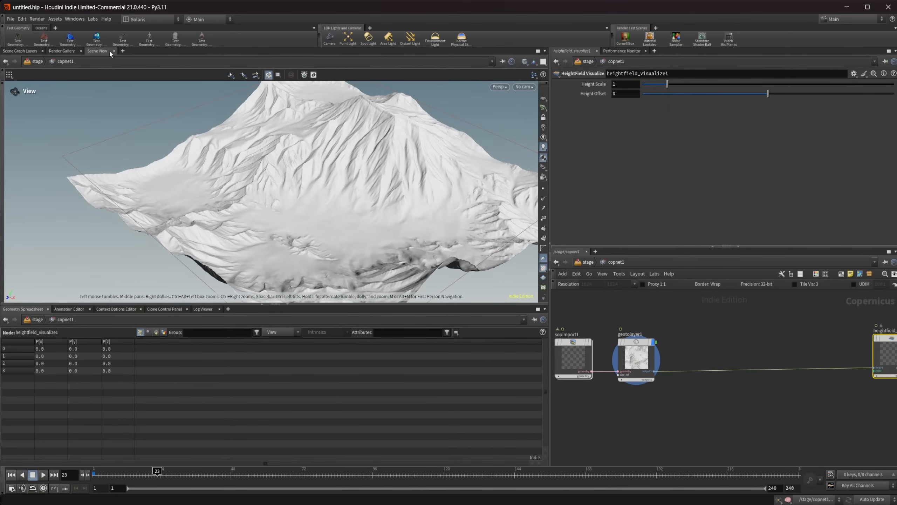
# Open a new Composite View pane tab and frame the geotolayer1 image in it.
pyautogui.click(123, 51)
pyautogui.moveTo(149, 68)
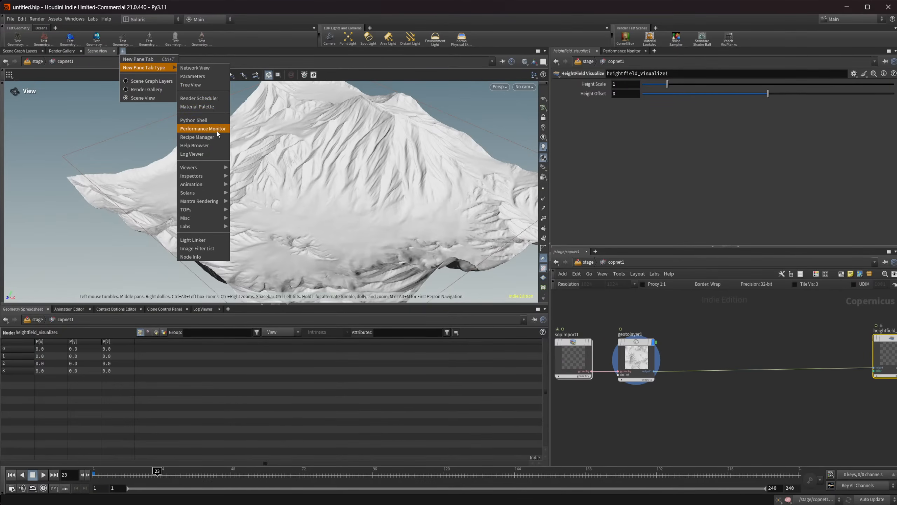
pyautogui.moveTo(218, 168)
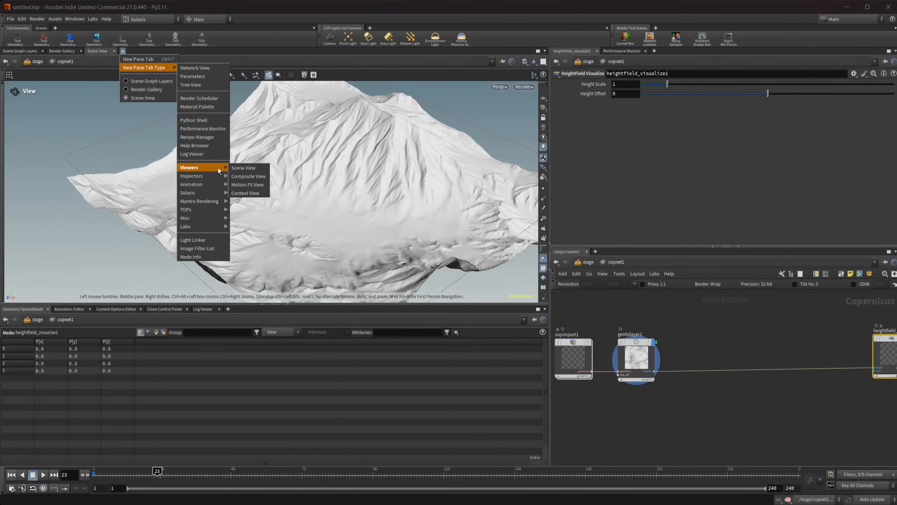
pyautogui.click(249, 174)
pyautogui.moveTo(360, 182); pyautogui.dragTo(493, 163, button='right')
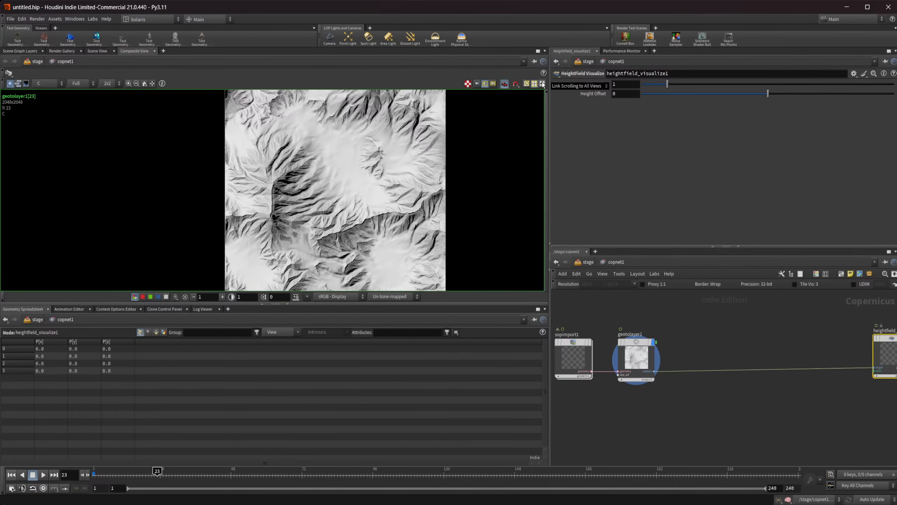
# Preview the geotolayer1 image tiled in the Composite View and turn tiling off again.
pyautogui.click(468, 85)
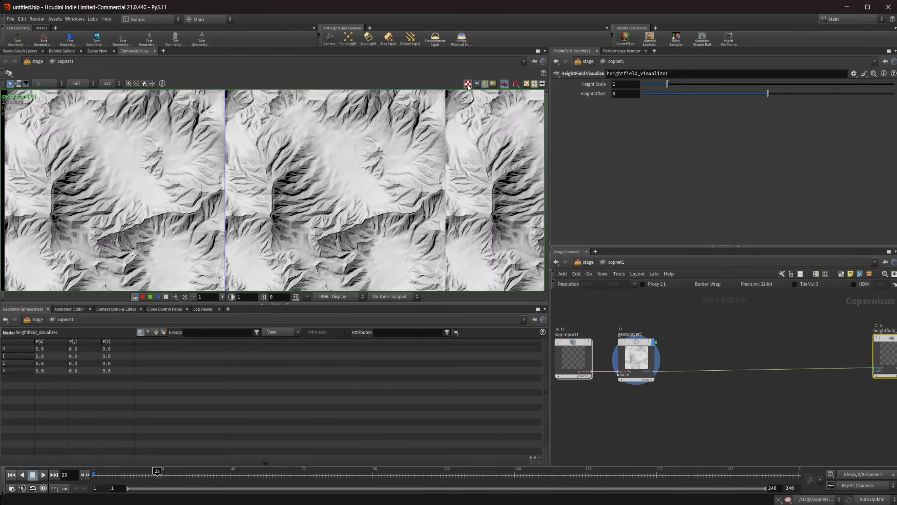
pyautogui.click(467, 84)
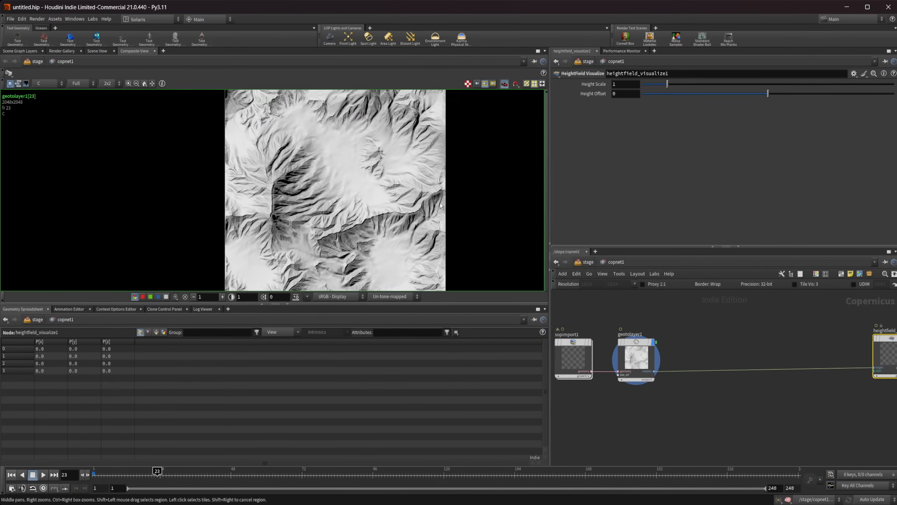
pyautogui.moveTo(858, 377); pyautogui.dragTo(749, 366, button='middle')
pyautogui.scroll(2, 795, 329)
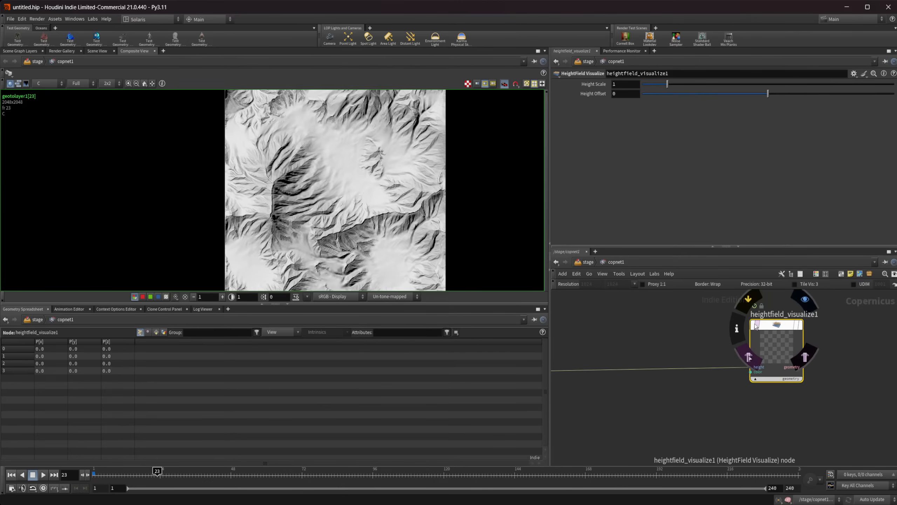
pyautogui.moveTo(738, 341); pyautogui.dragTo(862, 362, button='middle')
pyautogui.moveTo(703, 359); pyautogui.dragTo(866, 365, button='middle')
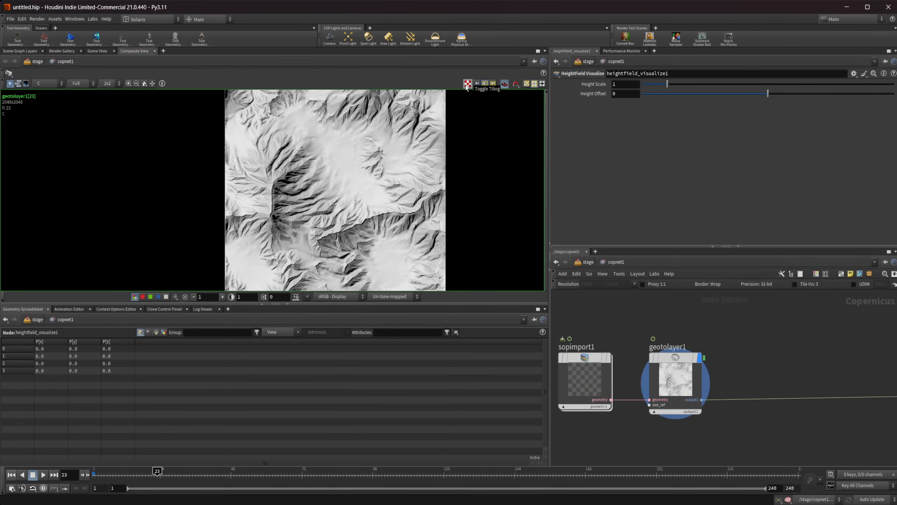
pyautogui.moveTo(774, 339)
pyautogui.mouseDown(button='middle')
pyautogui.moveTo(593, 323)
pyautogui.moveTo(895, 360)
pyautogui.moveTo(776, 337)
pyautogui.mouseUp(button='middle')
# Try the input-side template flag on geotolayer1 and on heightfield_visualize1.
pyautogui.moveTo(752, 363)
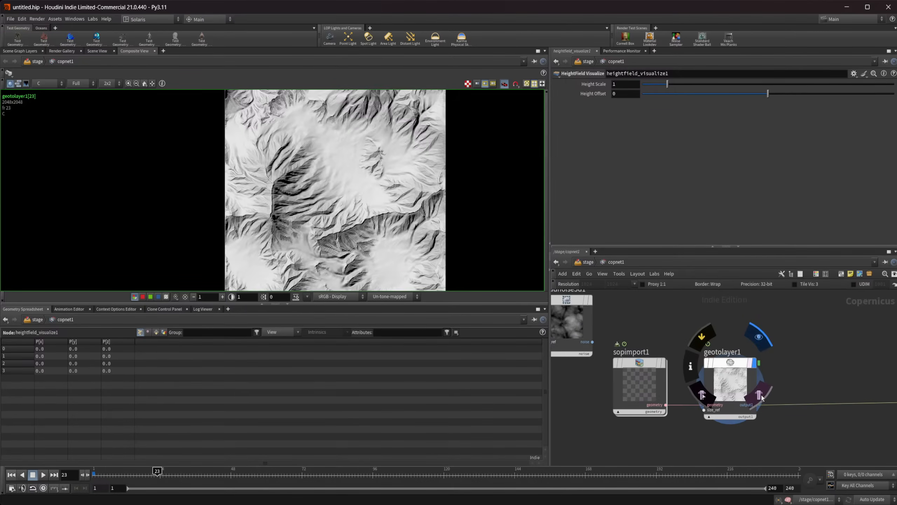
pyautogui.click(711, 397)
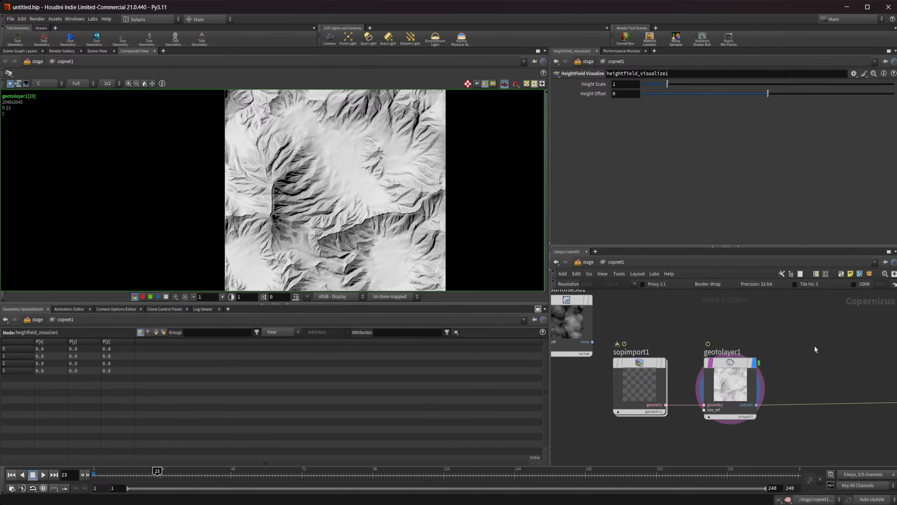
pyautogui.moveTo(801, 343); pyautogui.dragTo(693, 351, button='middle')
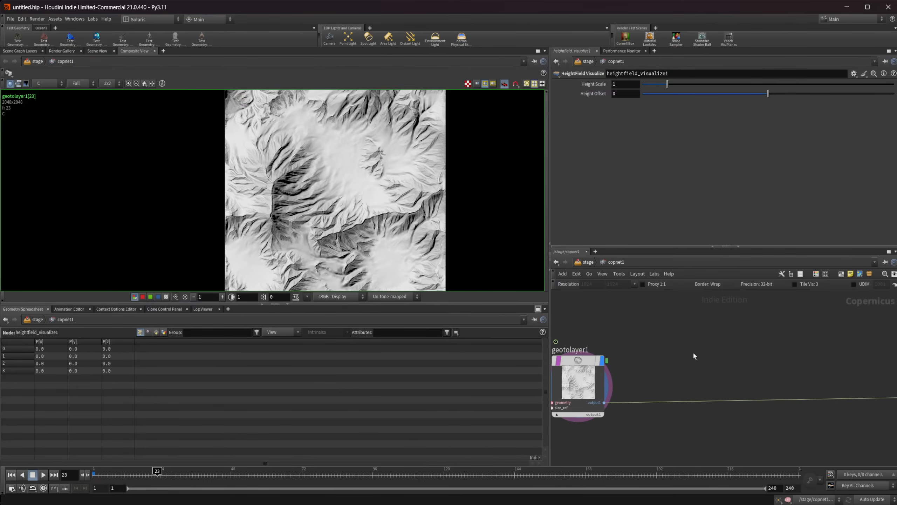
pyautogui.scroll(-1, 695, 352)
pyautogui.moveTo(795, 356)
pyautogui.mouseDown(button='middle')
pyautogui.moveTo(729, 353)
pyautogui.moveTo(810, 362)
pyautogui.mouseUp(button='middle')
pyautogui.moveTo(825, 354)
pyautogui.click(820, 380)
pyautogui.moveTo(717, 371); pyautogui.dragTo(746, 369, button='middle')
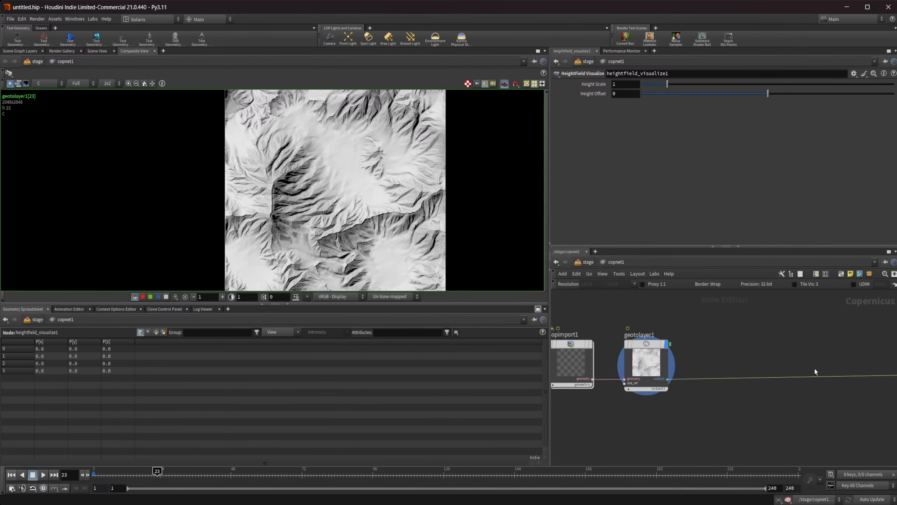
# Turn on the output-side template flags of geotolayer1 and heightfield_visualize1 to compare both in the Composite View.
pyautogui.click(505, 85)
pyautogui.moveTo(669, 371)
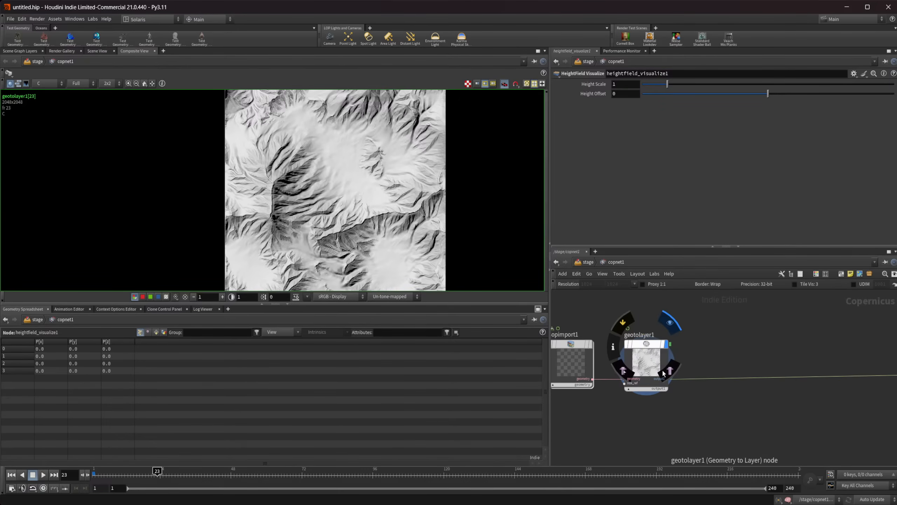
pyautogui.moveTo(734, 364); pyautogui.dragTo(644, 358, button='middle')
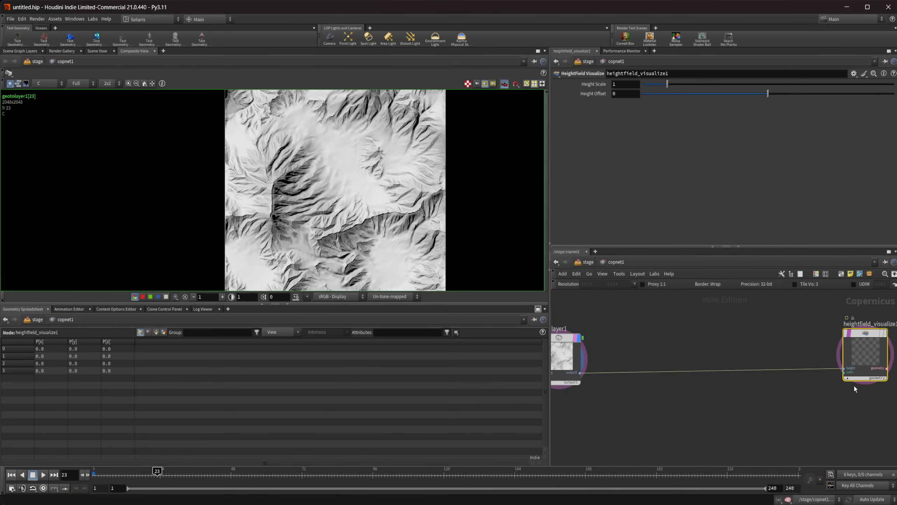
pyautogui.moveTo(880, 352); pyautogui.dragTo(803, 348, button='middle')
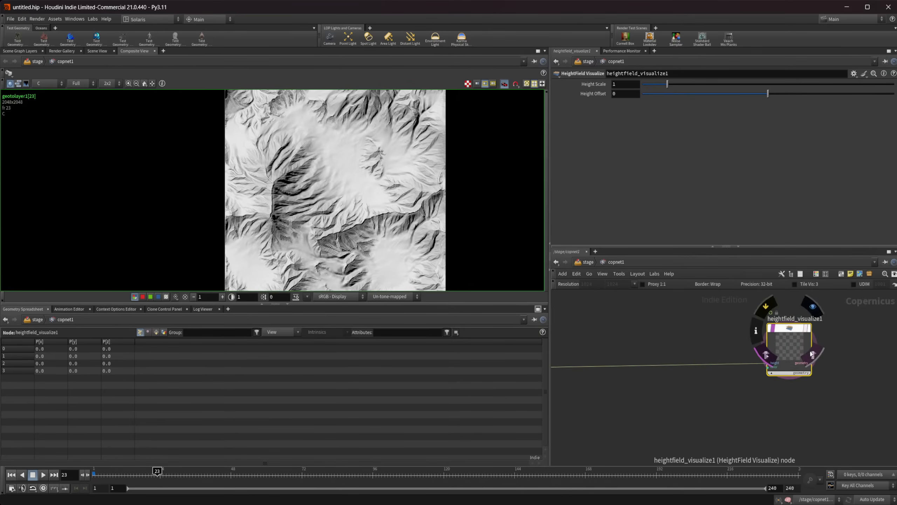
pyautogui.click(812, 353)
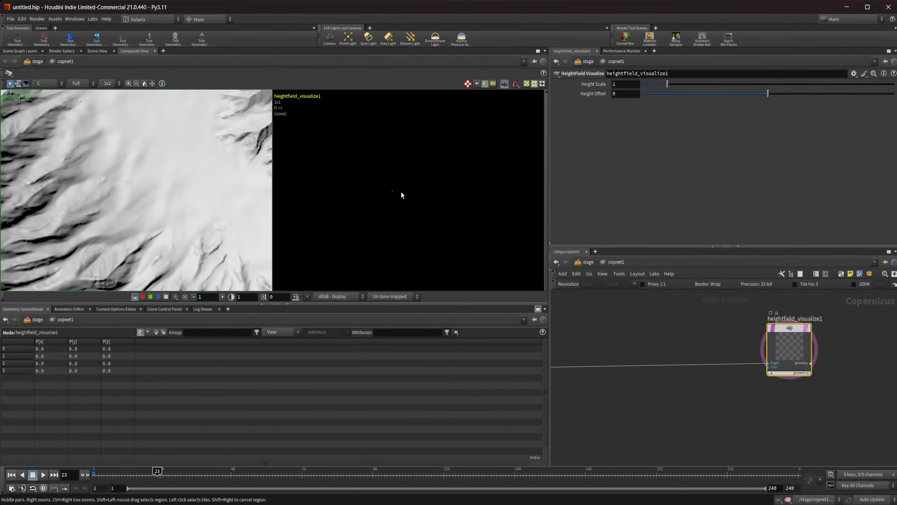
pyautogui.rightClick(402, 193)
pyautogui.click(380, 199)
pyautogui.moveTo(404, 176); pyautogui.dragTo(481, 179, button='right')
pyautogui.rightClick(446, 203)
pyautogui.click(430, 207)
pyautogui.rightClick(460, 208)
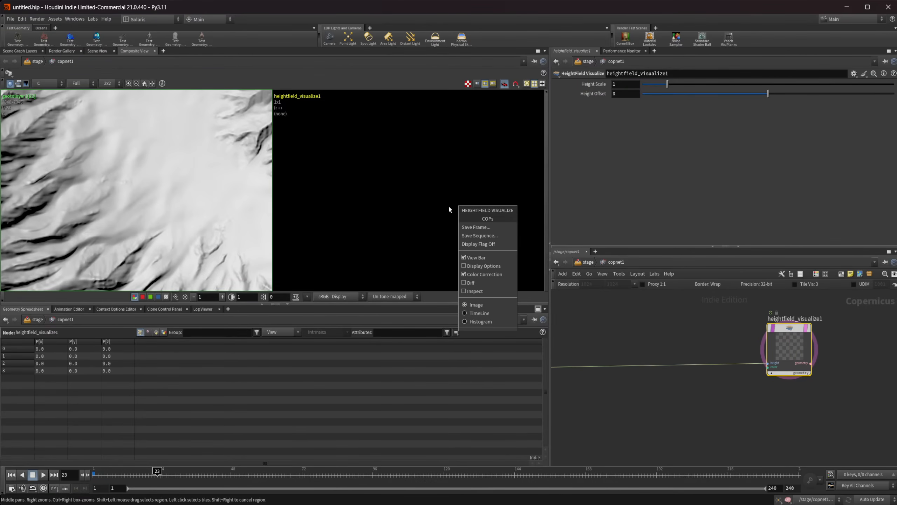
pyautogui.click(449, 209)
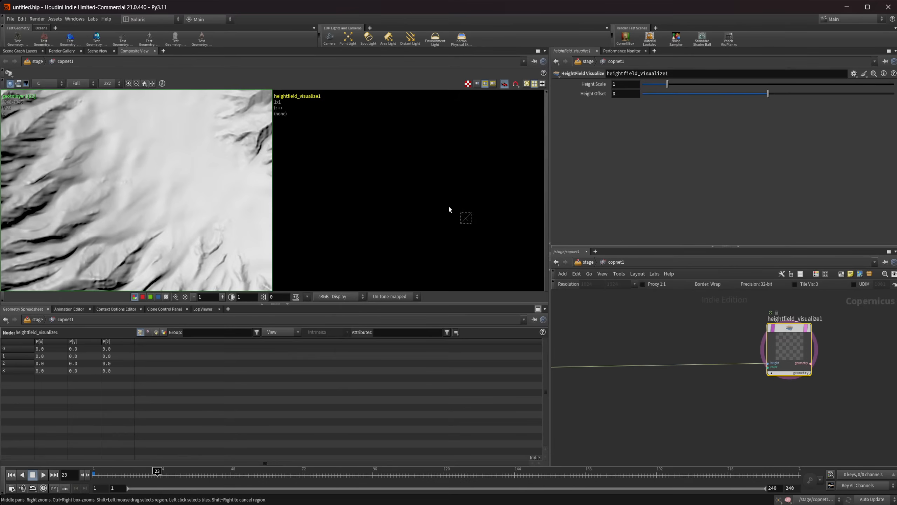
# Switch the Composite View to a single-image layout framing geotolayer1, and turn off heightfield_visualize1's output-side template flag.
pyautogui.click(526, 84)
pyautogui.scroll(-3, 387, 200)
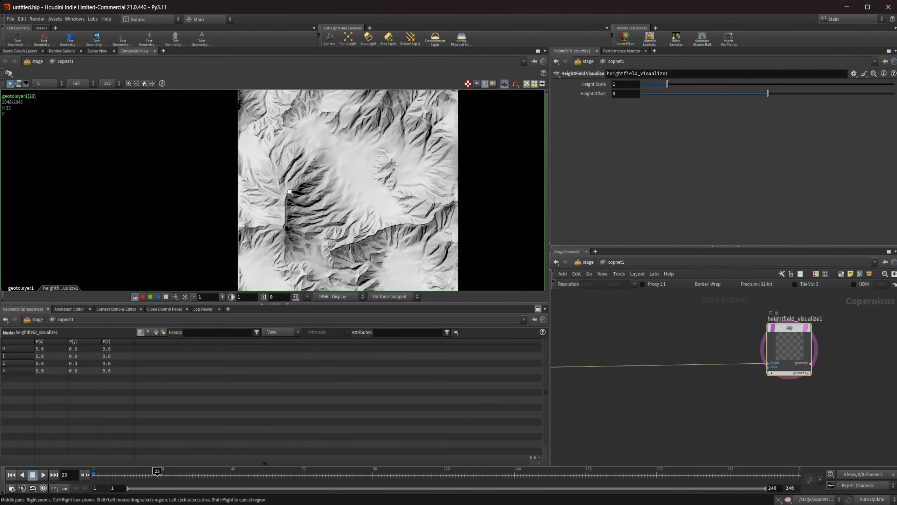
pyautogui.scroll(-1, 289, 191)
pyautogui.moveTo(652, 335); pyautogui.dragTo(681, 341, button='middle')
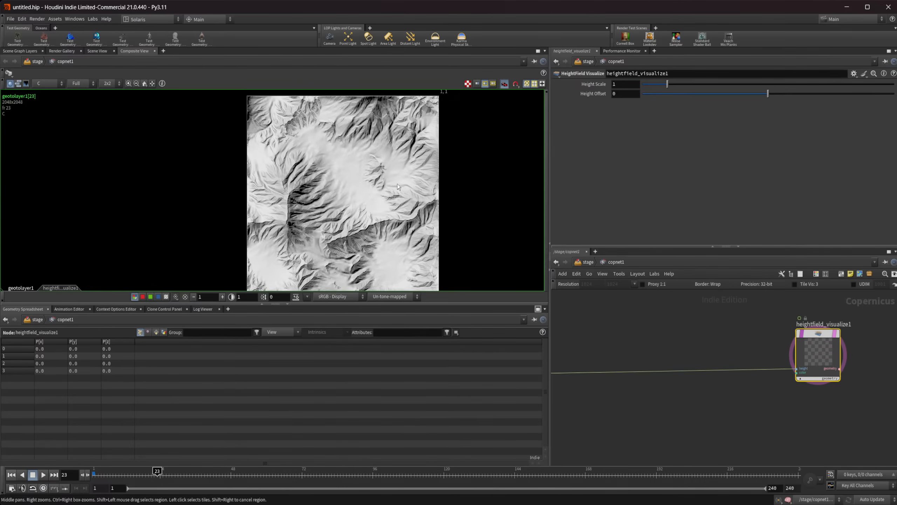
pyautogui.scroll(-3, 383, 193)
pyautogui.scroll(2, 490, 212)
pyautogui.moveTo(840, 364)
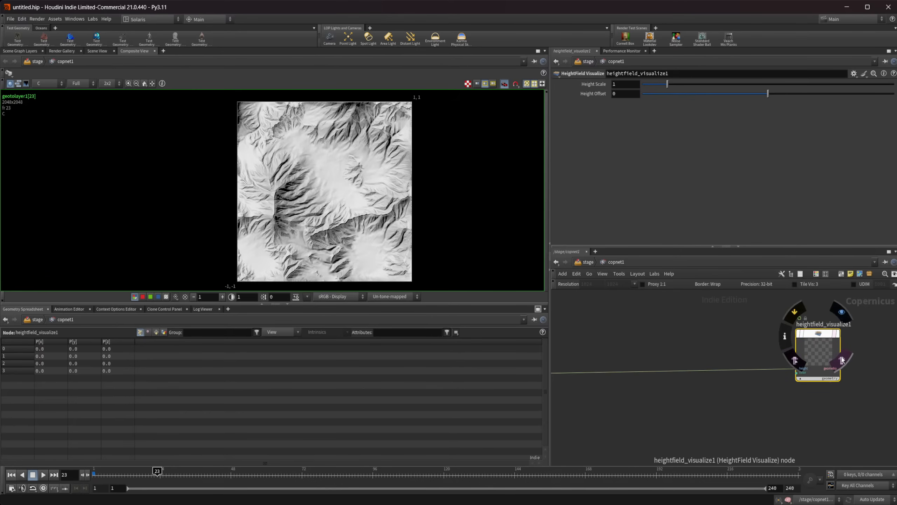
pyautogui.click(842, 357)
pyautogui.click(842, 359)
# Add a Mono to RGB node below the wire between geotolayer1 and heightfield_visualize1.
pyautogui.moveTo(703, 335); pyautogui.dragTo(793, 338, button='middle')
pyautogui.press('Tab')
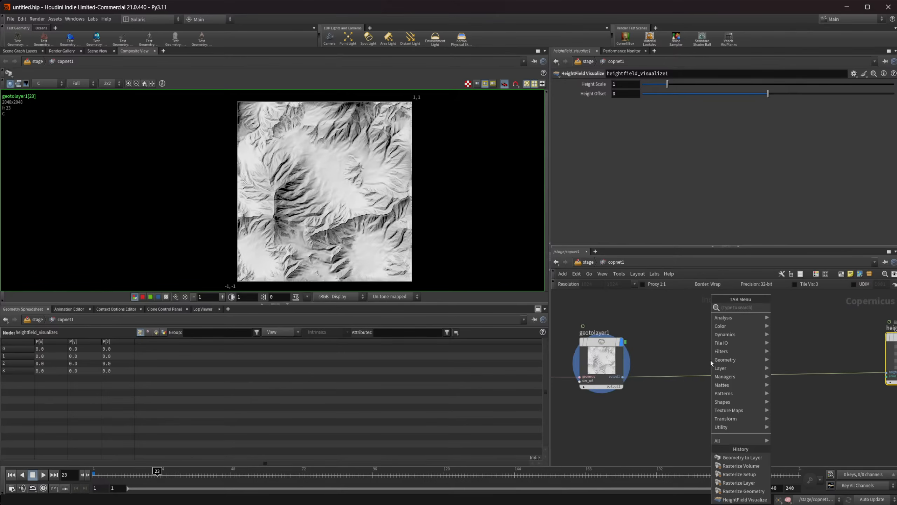
pyautogui.write('r')
pyautogui.press('BackSpace')
pyautogui.write('mon')
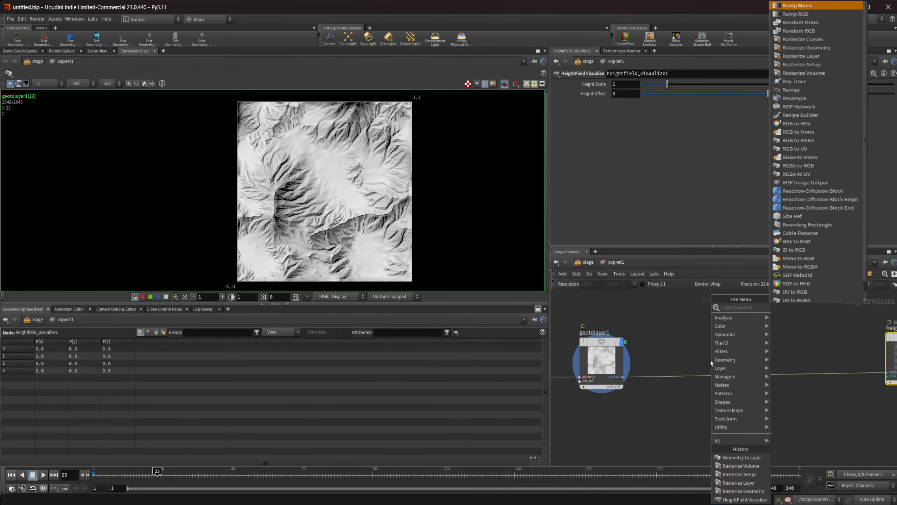
pyautogui.write(' t')
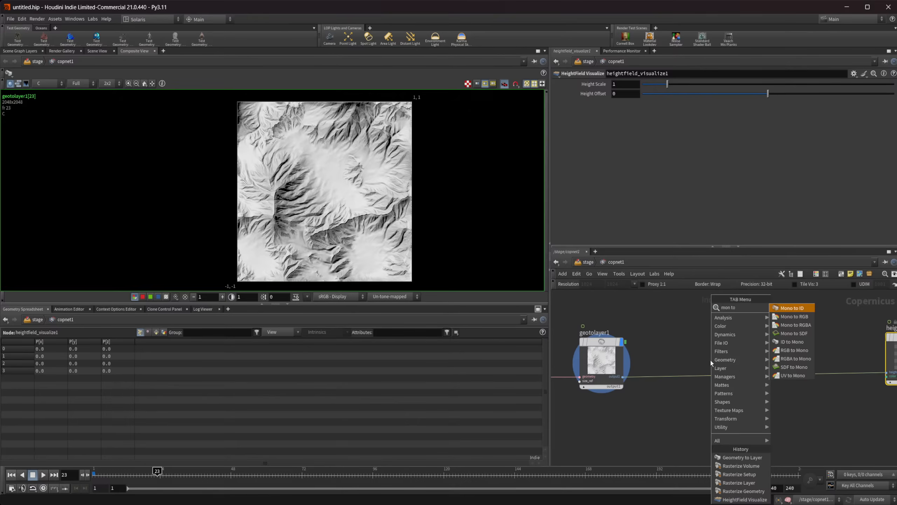
pyautogui.write('o')
pyautogui.press('Down')
pyautogui.press('Return')
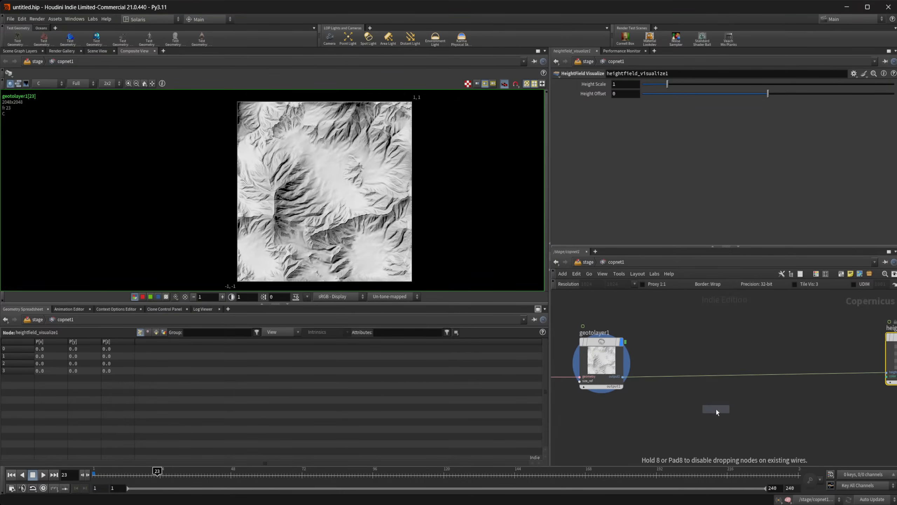
pyautogui.click(715, 408)
# Connect geotolayer1's output1 to the source input of the new Mono to RGB node.
pyautogui.moveTo(618, 371); pyautogui.dragTo(689, 410)
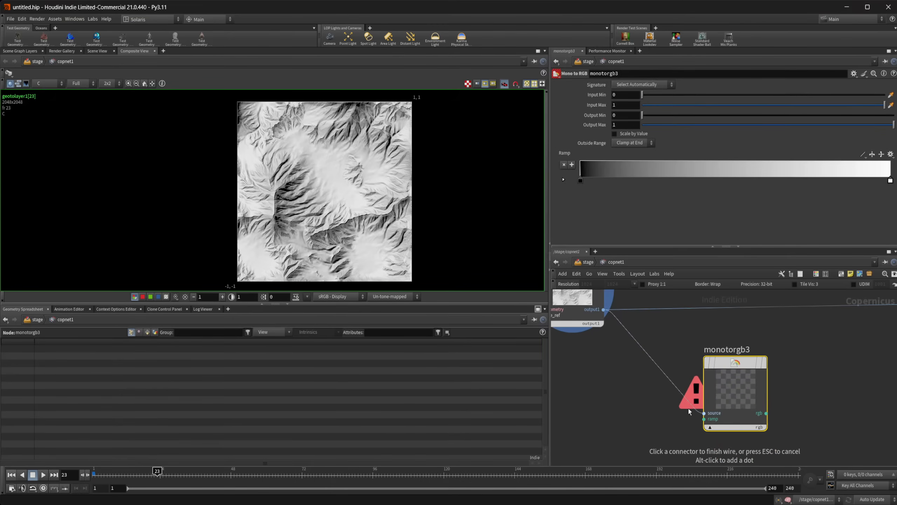
pyautogui.press('Escape')
pyautogui.moveTo(604, 311); pyautogui.dragTo(704, 413)
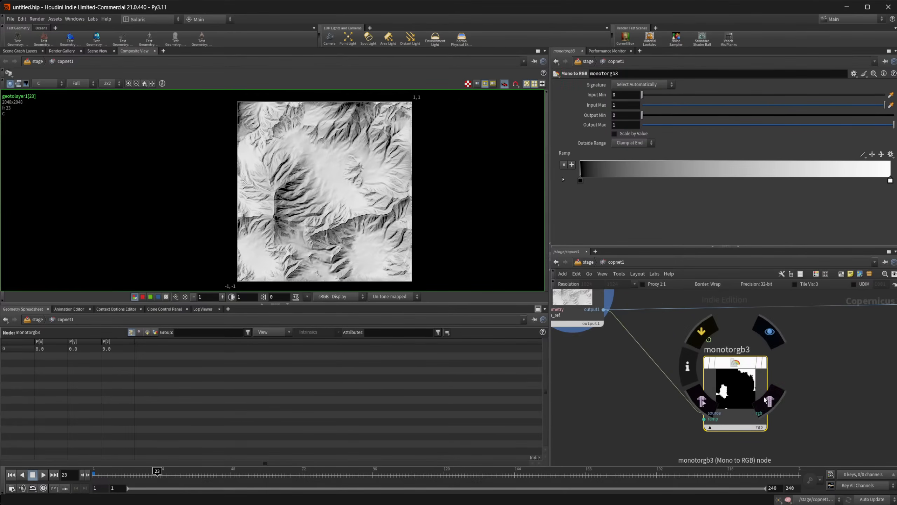
# Turn on the Mono to RGB node's output-side template flag and examine its image in the Composite View.
pyautogui.click(770, 396)
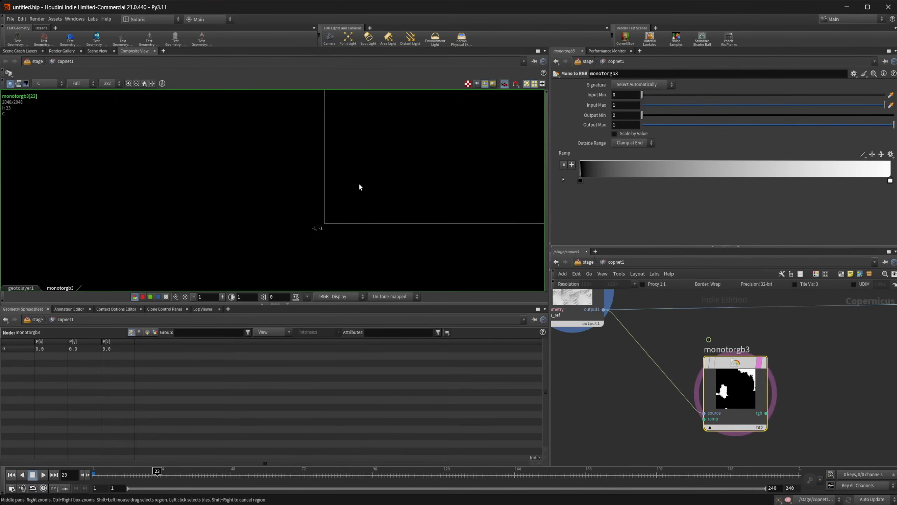
pyautogui.scroll(-2, 358, 182)
pyautogui.scroll(5, 393, 178)
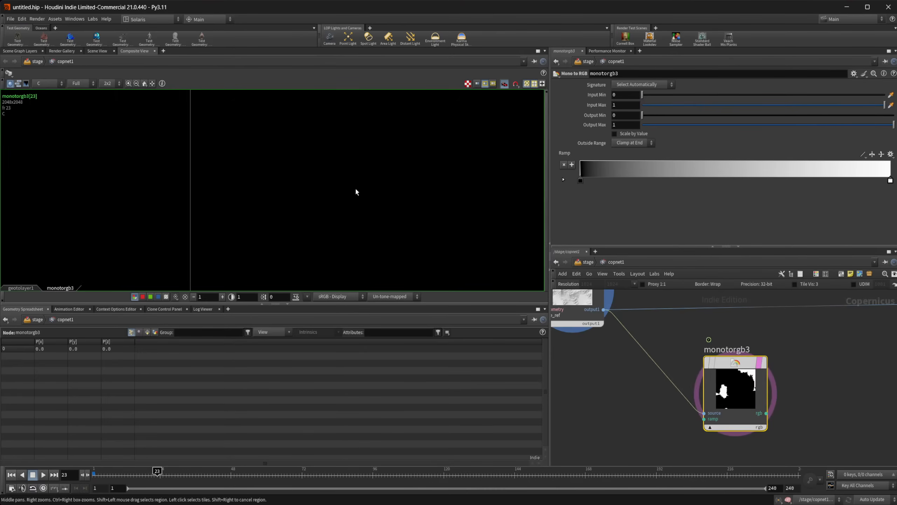
pyautogui.scroll(-5, 356, 189)
pyautogui.scroll(-1, 398, 154)
pyautogui.moveTo(398, 155); pyautogui.dragTo(238, 288, button='middle')
pyautogui.scroll(-3, 311, 211)
pyautogui.scroll(-2, 386, 197)
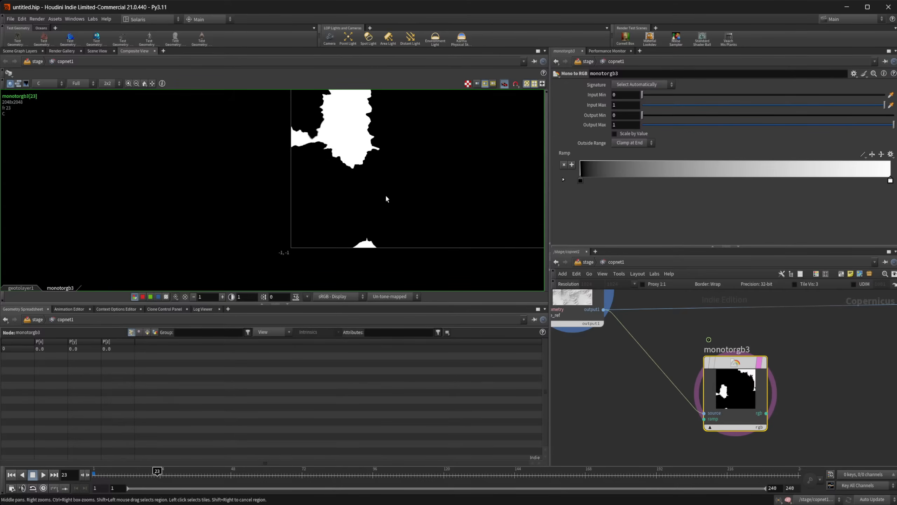
pyautogui.scroll(-3, 398, 175)
pyautogui.moveTo(411, 168); pyautogui.dragTo(377, 207, button='middle')
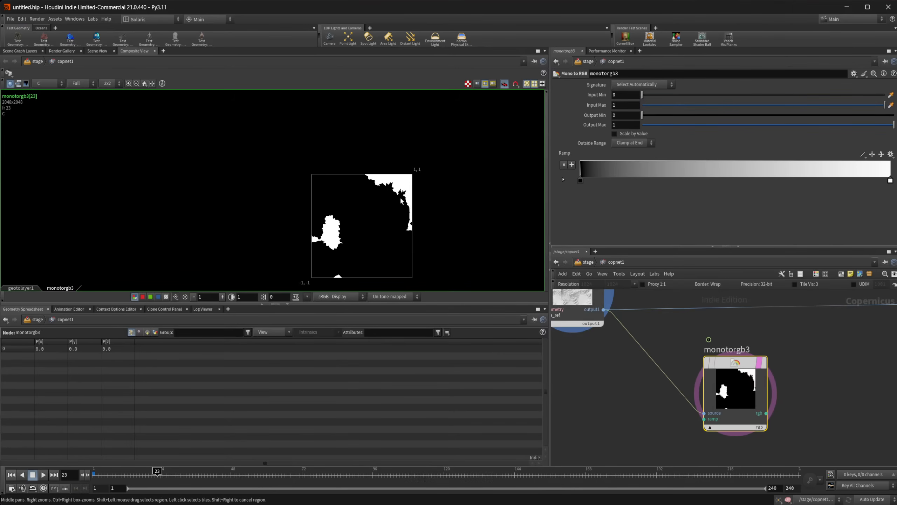
pyautogui.scroll(6, 397, 202)
pyautogui.moveTo(397, 202); pyautogui.dragTo(403, 106, button='middle')
pyautogui.rightClick(376, 131)
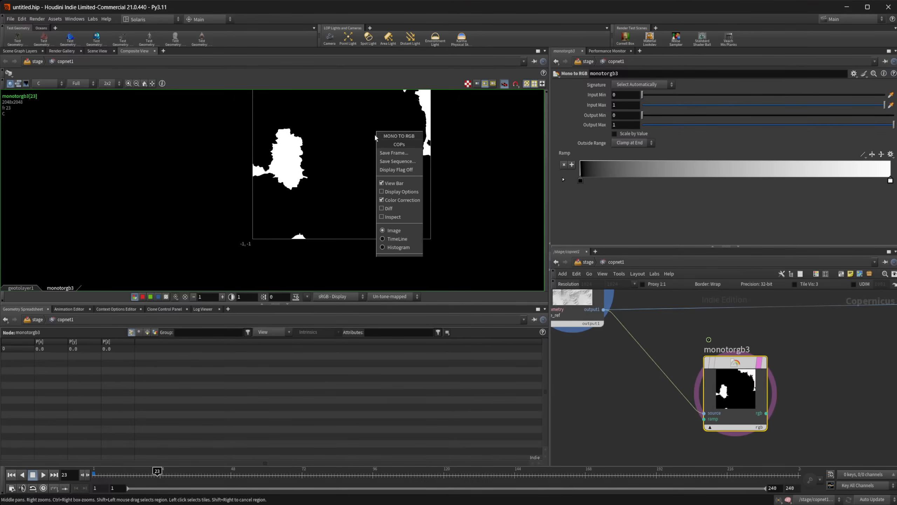
pyautogui.click(368, 139)
pyautogui.moveTo(343, 144); pyautogui.dragTo(342, 177, button='middle')
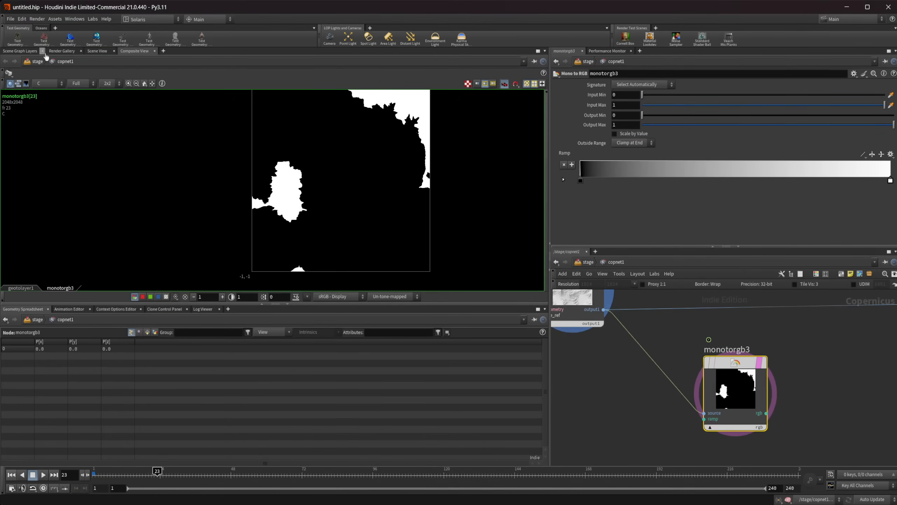
# Return to the Scene View and display the Mono to RGB node's result there.
pyautogui.click(25, 51)
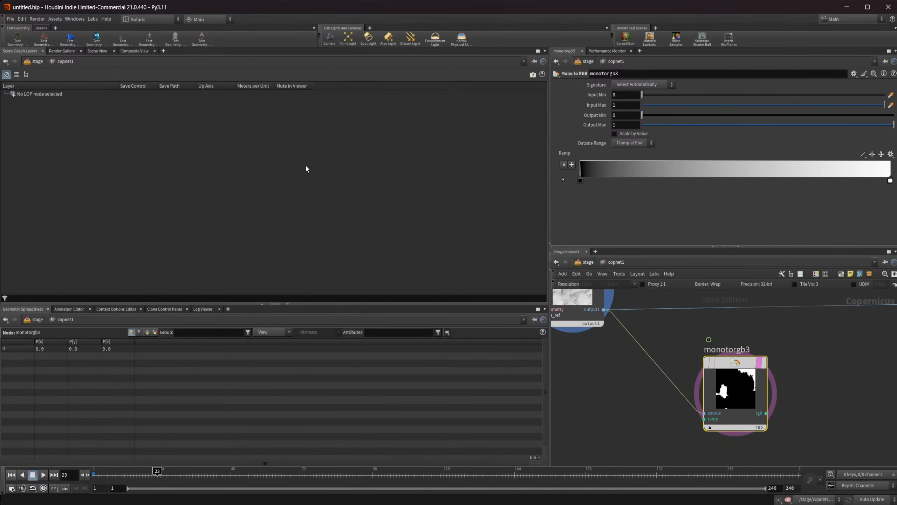
pyautogui.click(97, 51)
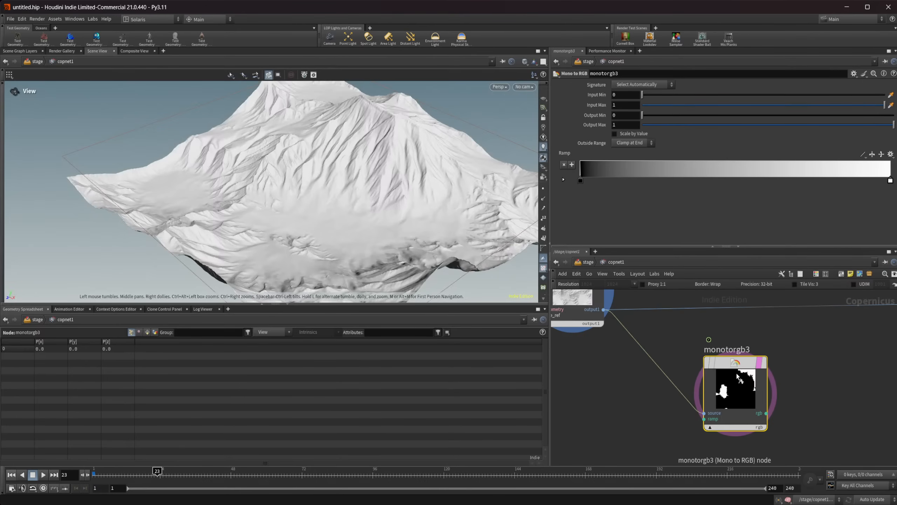
pyautogui.press('r')
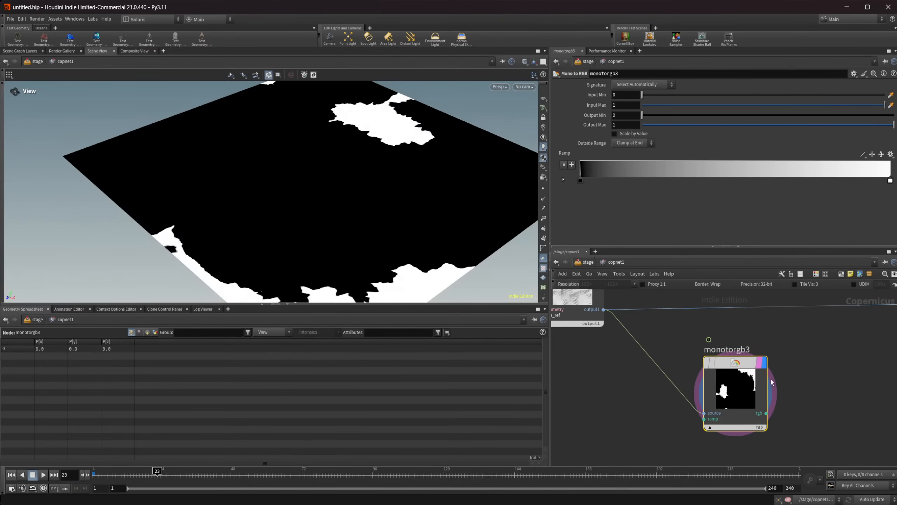
# Connect the Mono to RGB node's rgb output to the color input of heightfield_visualize1 and display the HeightField Visualize result.
pyautogui.scroll(-1, 829, 358)
pyautogui.moveTo(829, 358); pyautogui.dragTo(640, 388, button='middle')
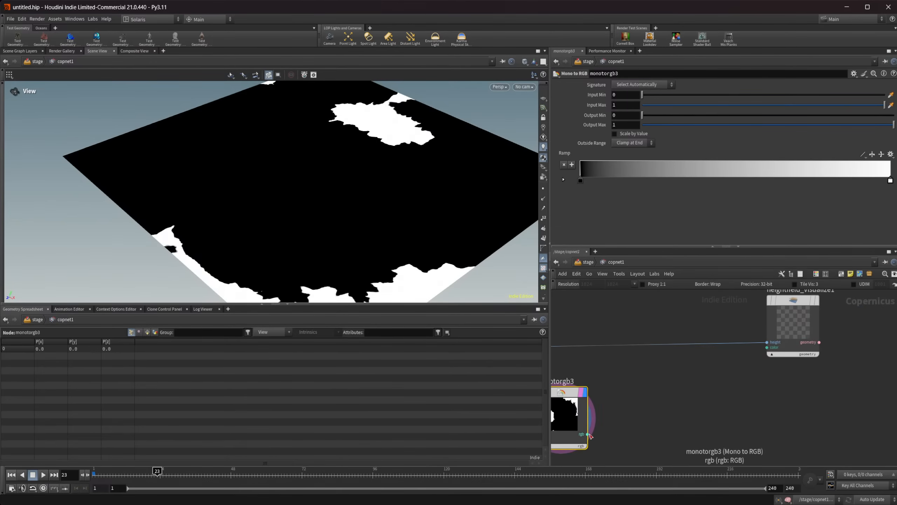
pyautogui.moveTo(587, 433); pyautogui.dragTo(768, 348)
pyautogui.click(793, 332)
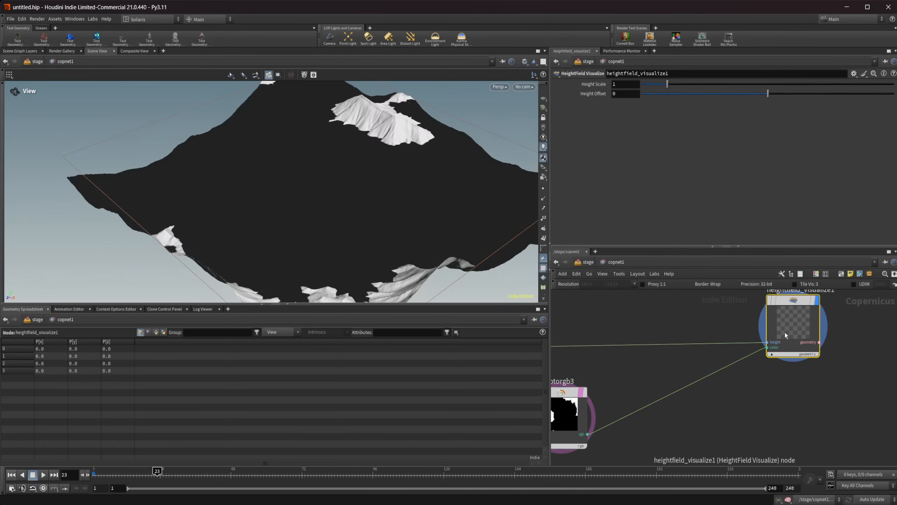
# Select the geotolayer1 node and open its output's Primitive Name for editing.
pyautogui.moveTo(617, 369); pyautogui.dragTo(719, 365, button='middle')
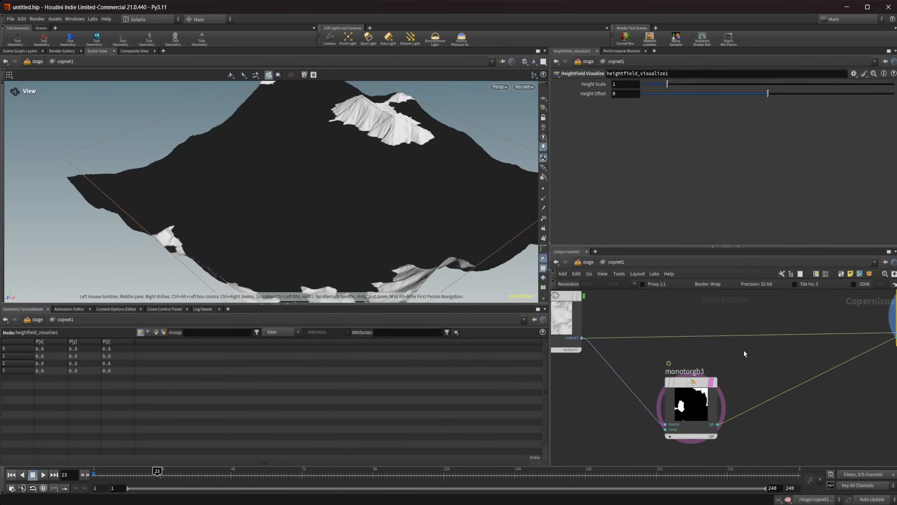
pyautogui.click(710, 399)
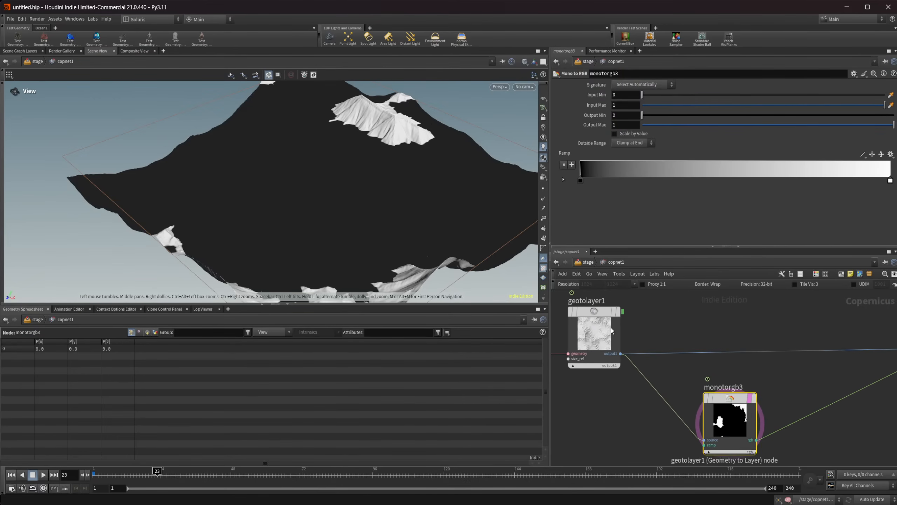
pyautogui.click(611, 329)
pyautogui.moveTo(659, 382); pyautogui.dragTo(634, 380, button='middle')
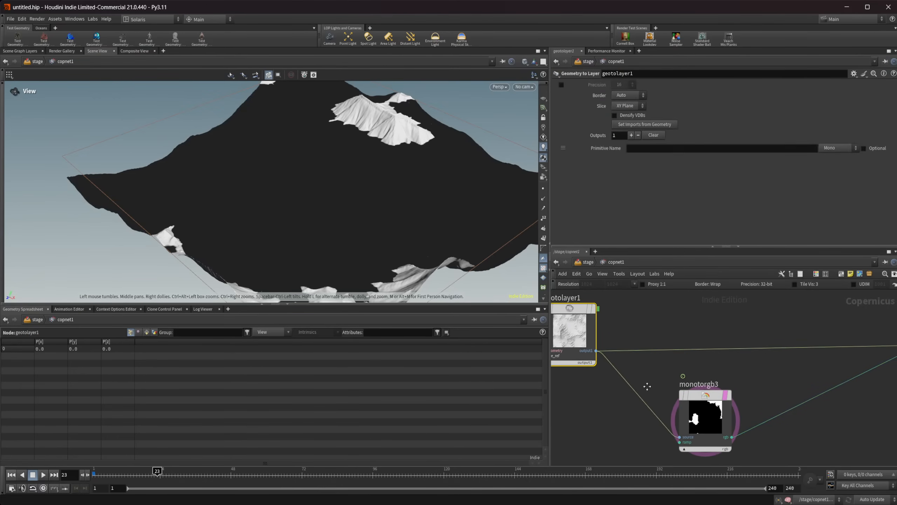
pyautogui.click(649, 149)
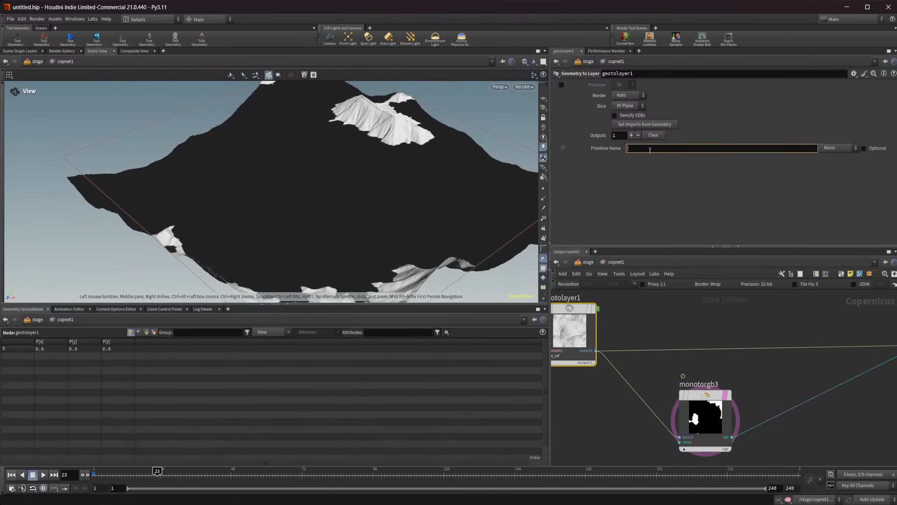
# Set the primitive name of the Geometry to Layer node's output to height.
pyautogui.write('height')
pyautogui.press('Return')
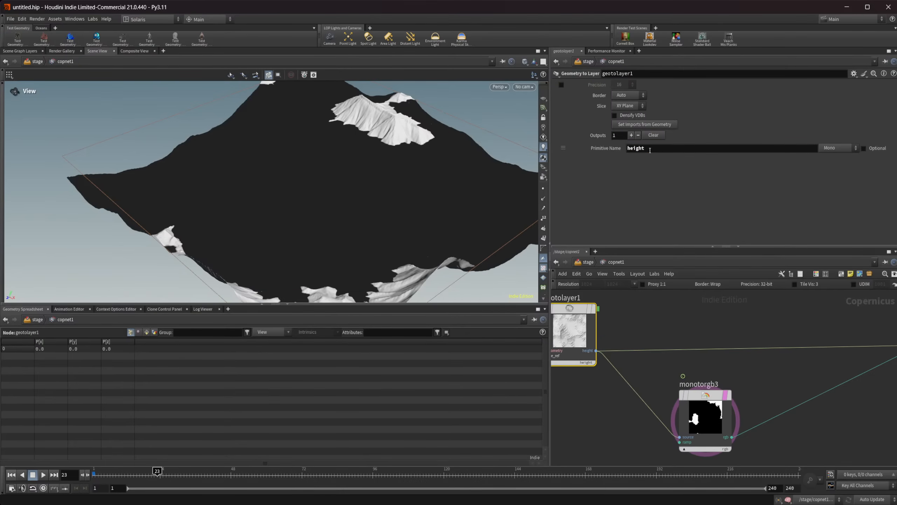
# Set monotorgb3's Input Min to -86.9184 by sampling heights on the terrain's low valley areas.
pyautogui.click(704, 413)
pyautogui.moveTo(604, 328); pyautogui.dragTo(625, 342, button='middle')
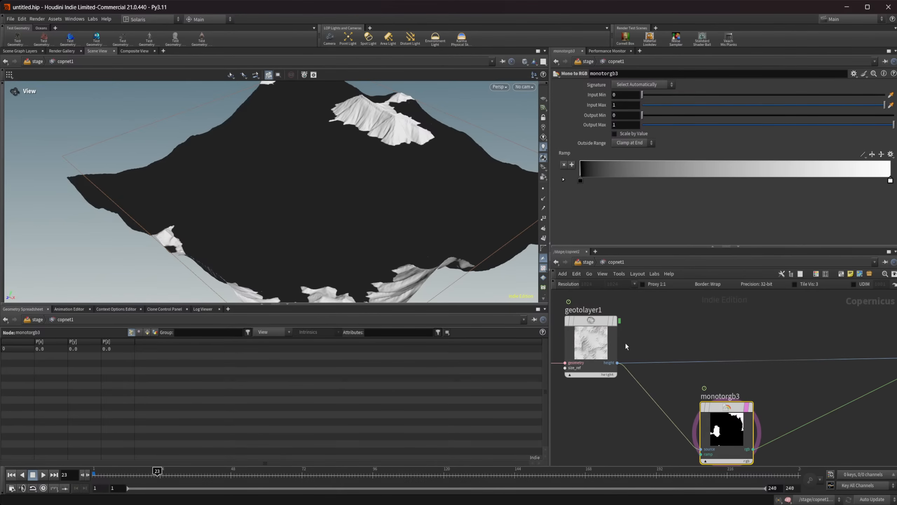
pyautogui.click(890, 95)
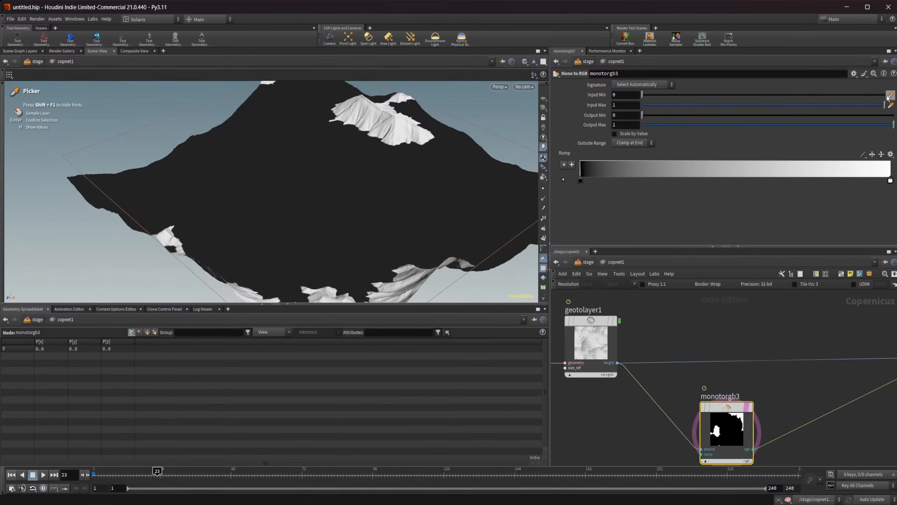
pyautogui.click(325, 218)
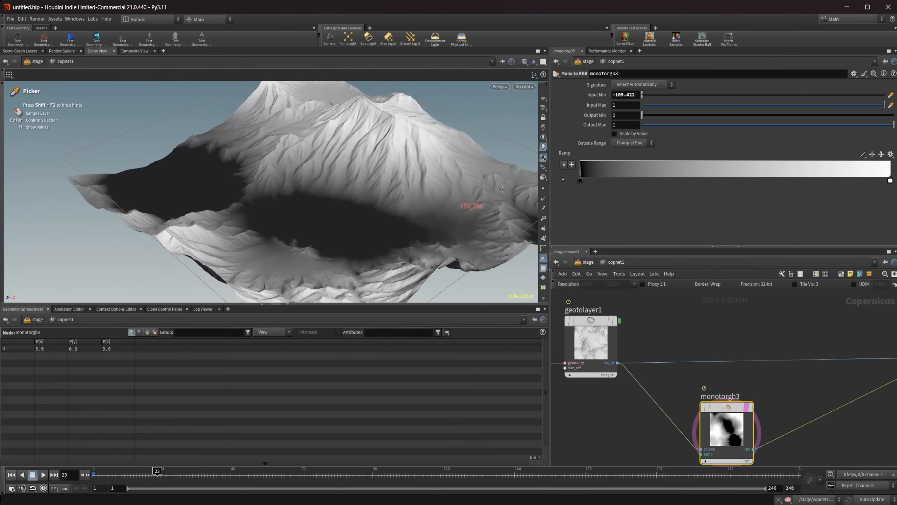
pyautogui.click(375, 244)
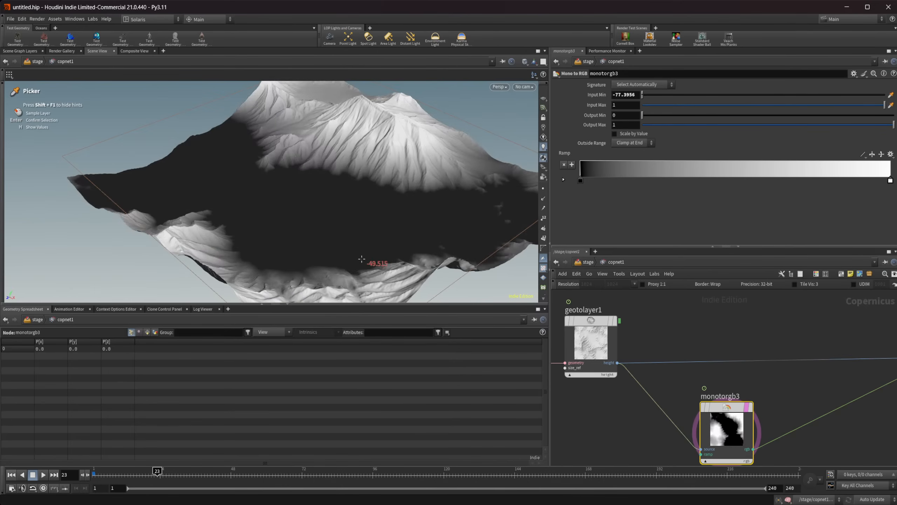
pyautogui.click(390, 178)
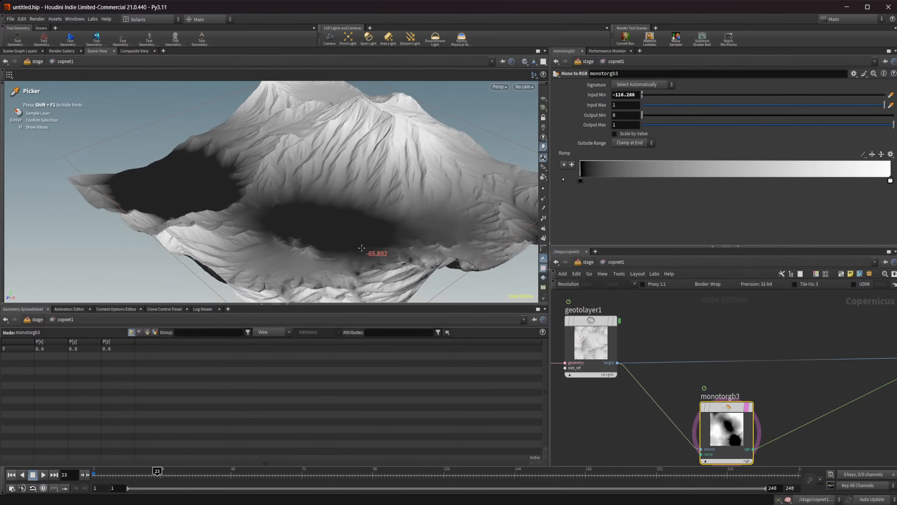
pyautogui.click(353, 239)
pyautogui.click(385, 218)
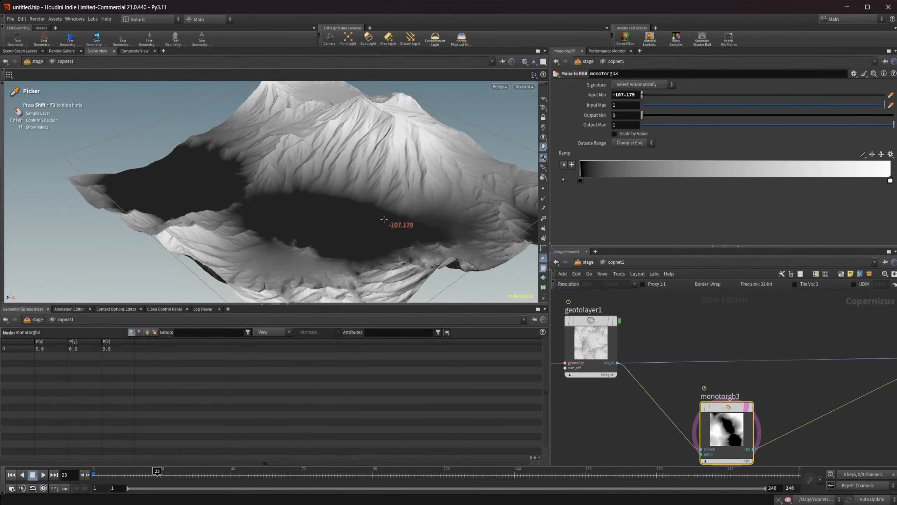
pyautogui.click(377, 123)
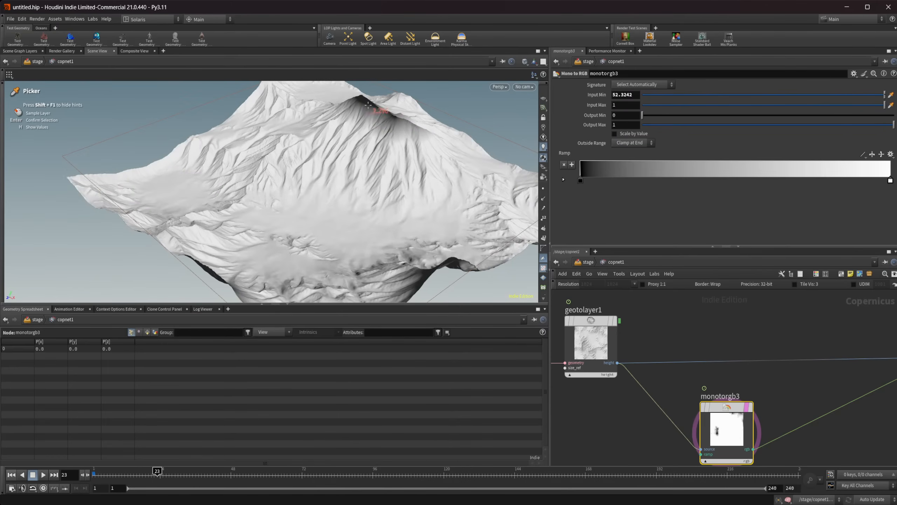
pyautogui.click(356, 199)
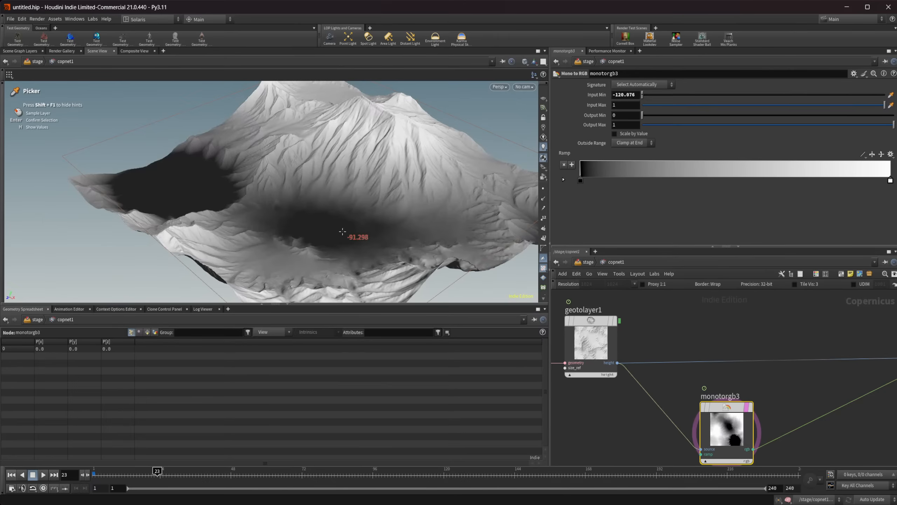
pyautogui.click(342, 232)
pyautogui.click(358, 214)
pyautogui.click(357, 206)
pyautogui.click(196, 183)
pyautogui.click(153, 196)
pyautogui.click(143, 183)
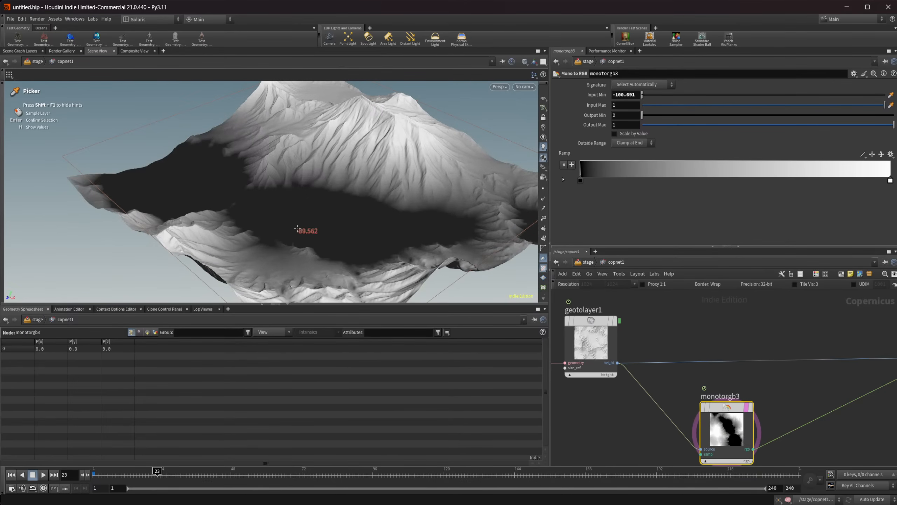
pyautogui.click(337, 252)
pyautogui.click(405, 249)
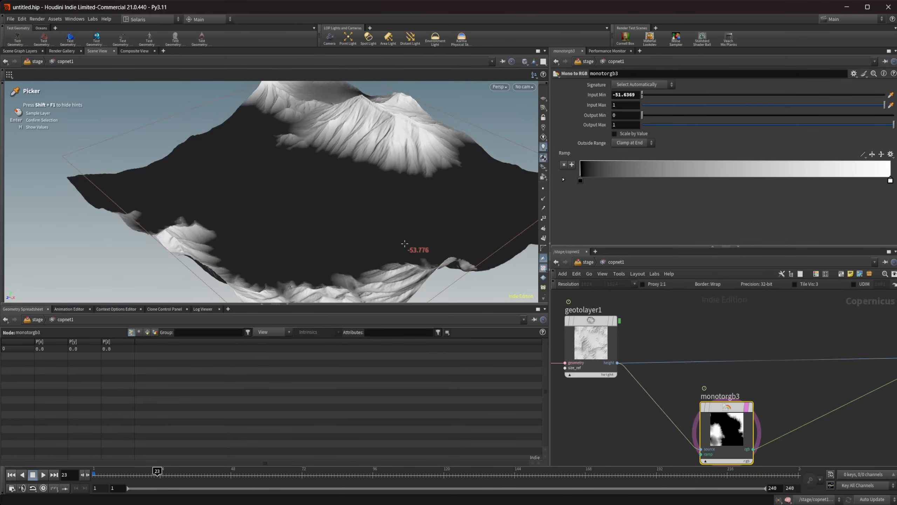
pyautogui.click(493, 218)
pyautogui.press('Return')
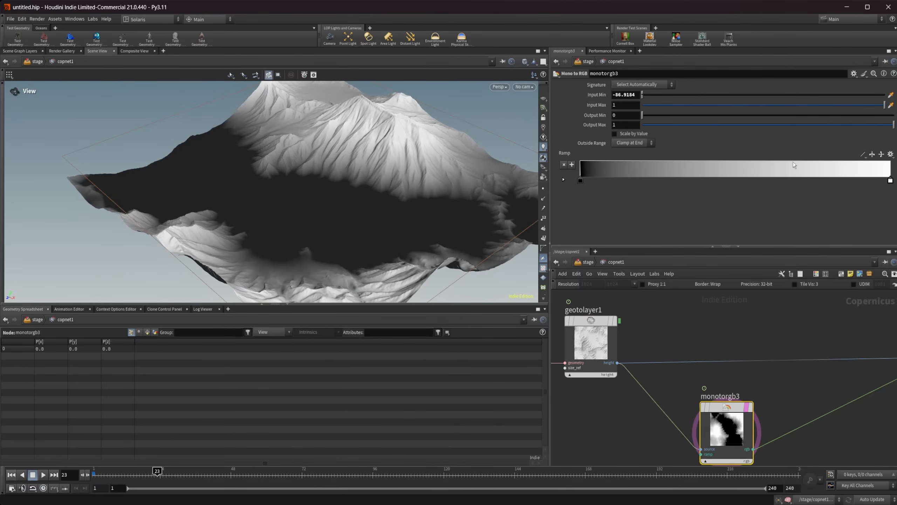
# Sample monotorgb3's Input Max from the terrain's upper slopes, setting it to 35.5724.
pyautogui.click(888, 115)
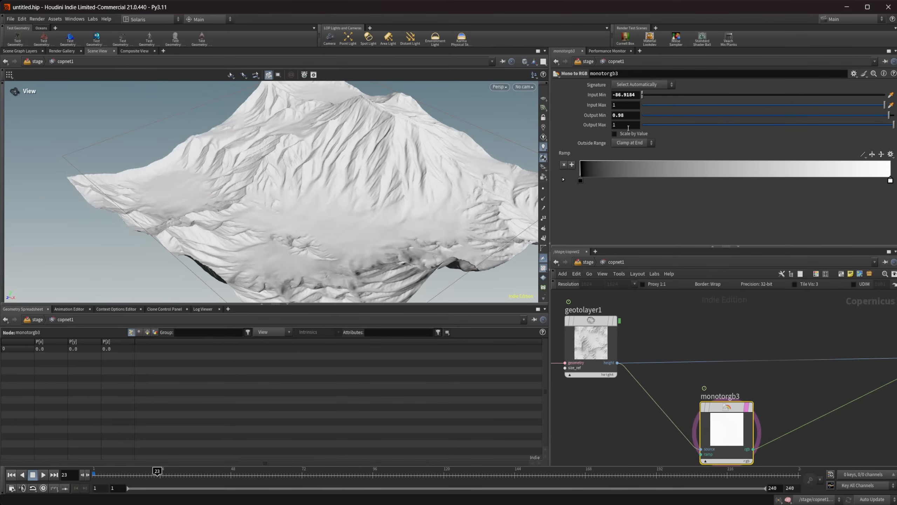
pyautogui.keyDown('ctrl'); pyautogui.middleClick(626, 118); pyautogui.keyUp('ctrl')
pyautogui.click(891, 105)
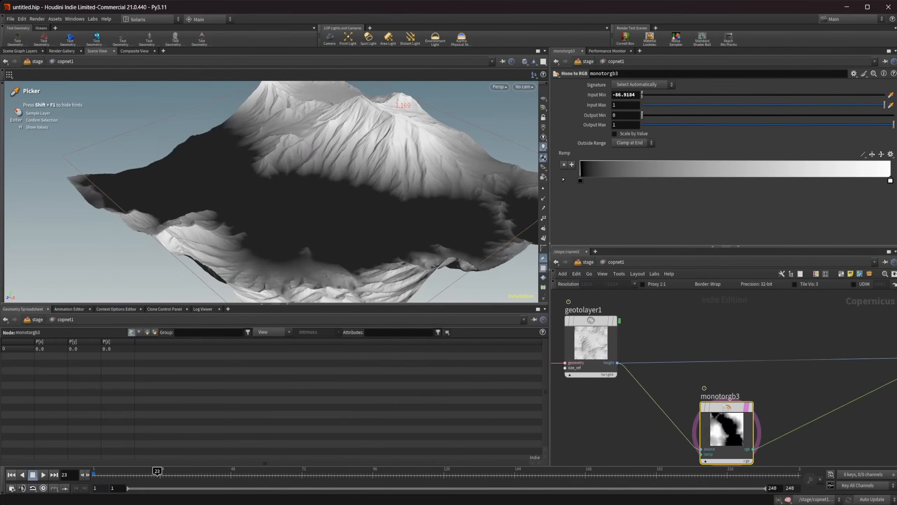
pyautogui.click(362, 96)
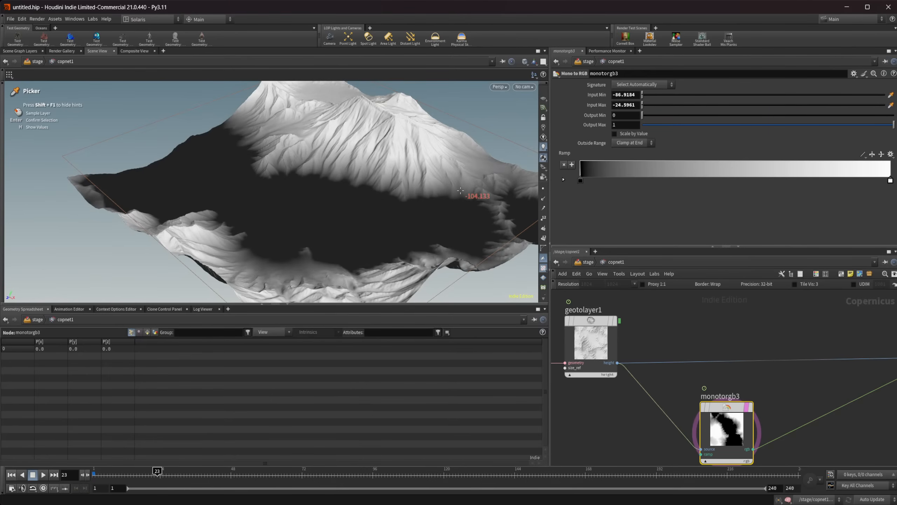
pyautogui.keyDown('alt'); pyautogui.moveTo(399, 122); pyautogui.dragTo(509, 184); pyautogui.keyUp('alt')
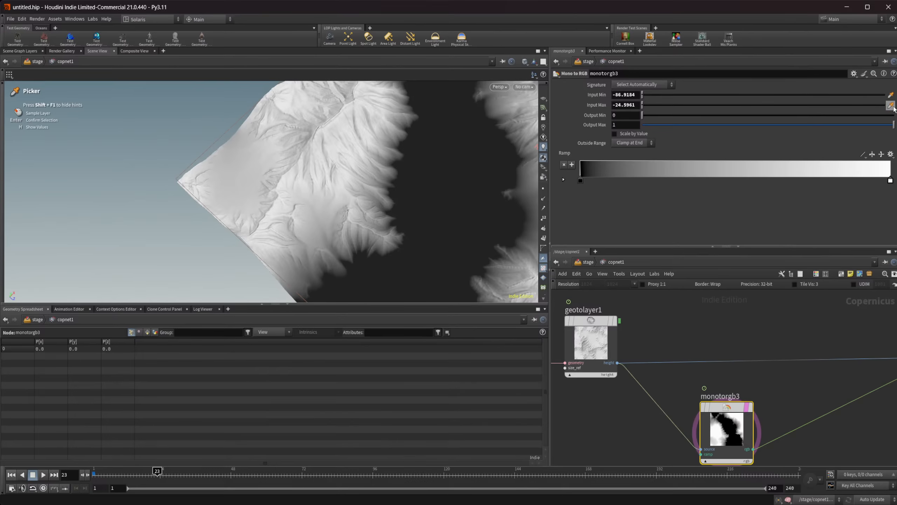
pyautogui.click(342, 107)
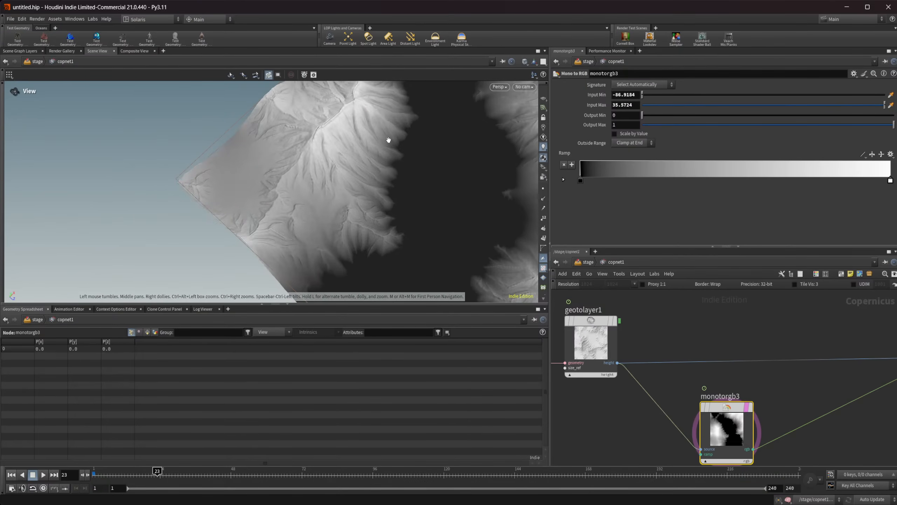
# Resample Input Max from the top of the nearer ridge, setting it to -14.1276.
pyautogui.keyDown('alt'); pyautogui.moveTo(387, 140); pyautogui.dragTo(348, 76); pyautogui.keyUp('alt')
pyautogui.keyDown('alt'); pyautogui.moveTo(348, 76); pyautogui.dragTo(372, 144, button='middle'); pyautogui.keyUp('alt')
pyautogui.keyDown('alt'); pyautogui.moveTo(372, 144); pyautogui.dragTo(836, 100, button='right'); pyautogui.keyUp('alt')
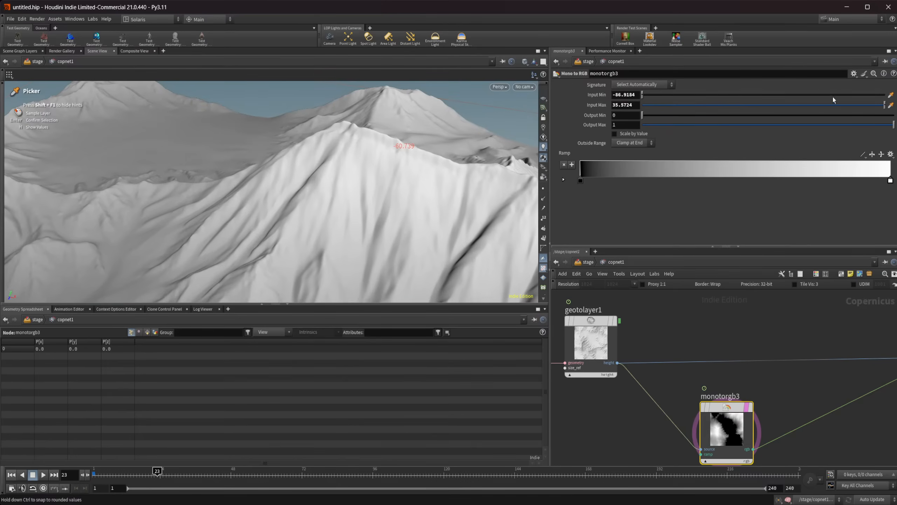
pyautogui.click(348, 124)
# Find the main mountain's ridge and sample Input Max just below its crest, setting it to 60.7912.
pyautogui.keyDown('alt'); pyautogui.moveTo(394, 157); pyautogui.dragTo(353, 220, button='right'); pyautogui.keyUp('alt')
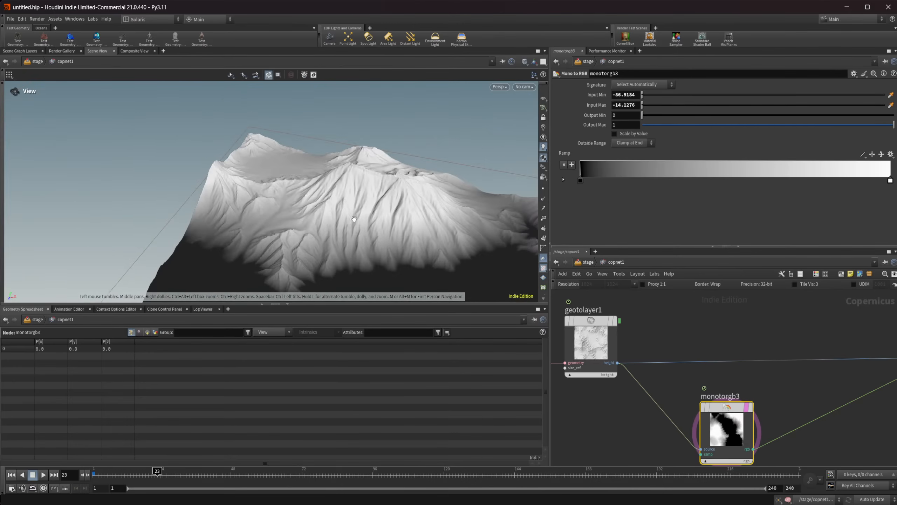
pyautogui.keyDown('alt'); pyautogui.moveTo(364, 215); pyautogui.dragTo(339, 221); pyautogui.keyUp('alt')
pyautogui.keyDown('alt'); pyautogui.moveTo(340, 221); pyautogui.dragTo(728, 62, button='right'); pyautogui.keyUp('alt')
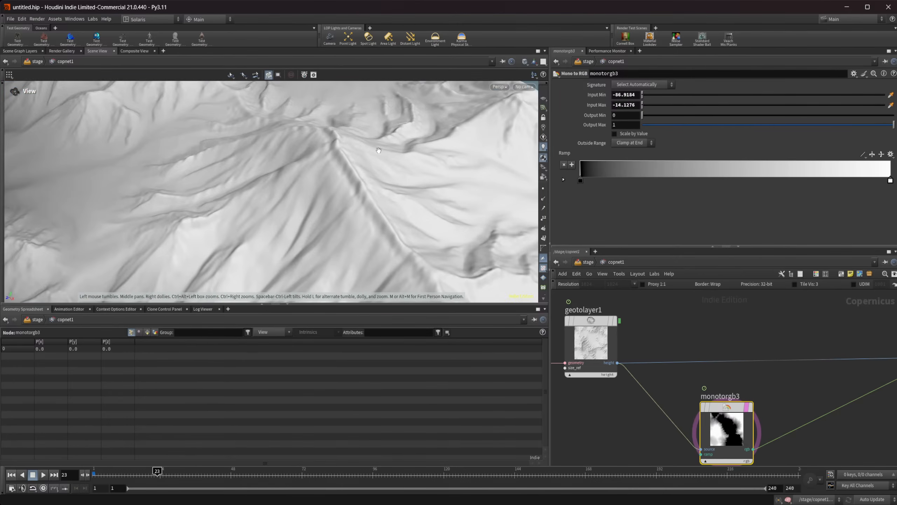
pyautogui.keyDown('alt'); pyautogui.moveTo(379, 151); pyautogui.dragTo(473, 73); pyautogui.keyUp('alt')
pyautogui.keyDown('alt'); pyautogui.moveTo(473, 72); pyautogui.dragTo(276, 177, button='right'); pyautogui.keyUp('alt')
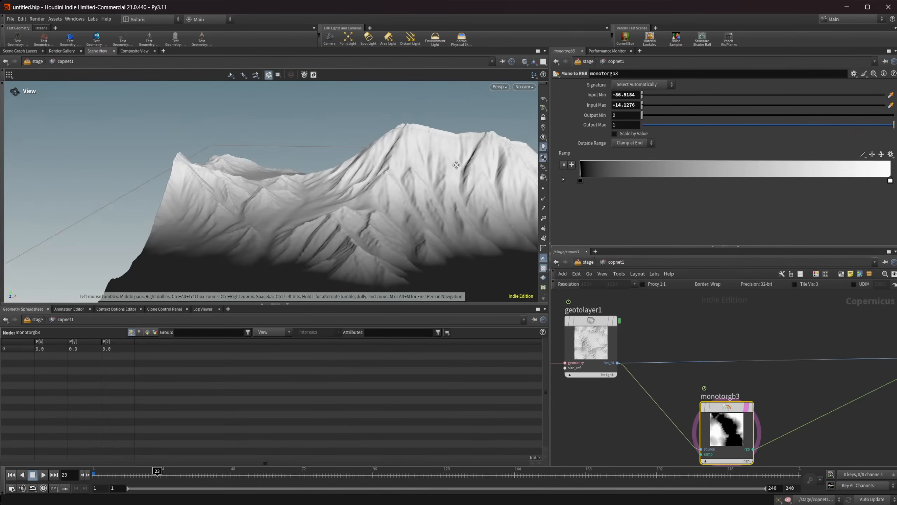
pyautogui.keyDown('alt'); pyautogui.moveTo(275, 176); pyautogui.dragTo(316, 129); pyautogui.keyUp('alt')
pyautogui.moveTo(316, 128); pyautogui.dragTo(355, 220, button='middle')
pyautogui.moveTo(354, 220); pyautogui.dragTo(457, 185, button='right')
pyautogui.moveTo(457, 185); pyautogui.dragTo(444, 244)
pyautogui.click(891, 105)
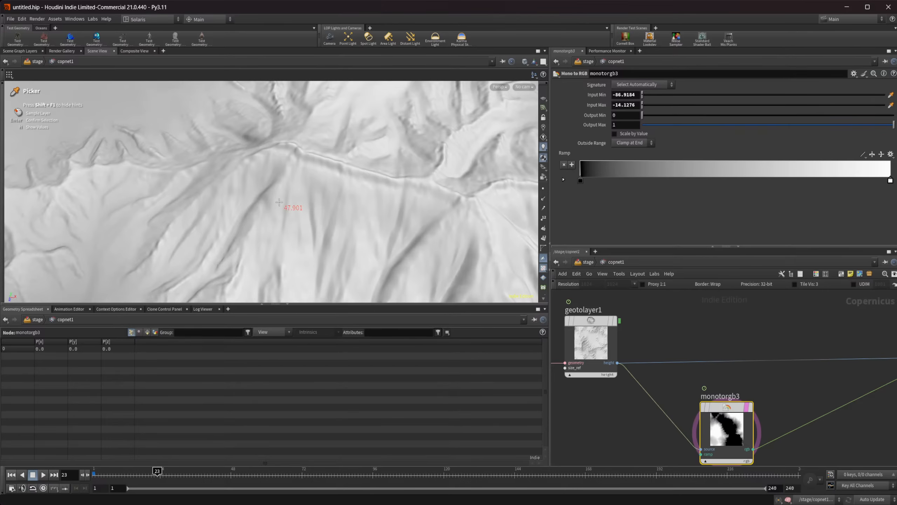
pyautogui.click(299, 184)
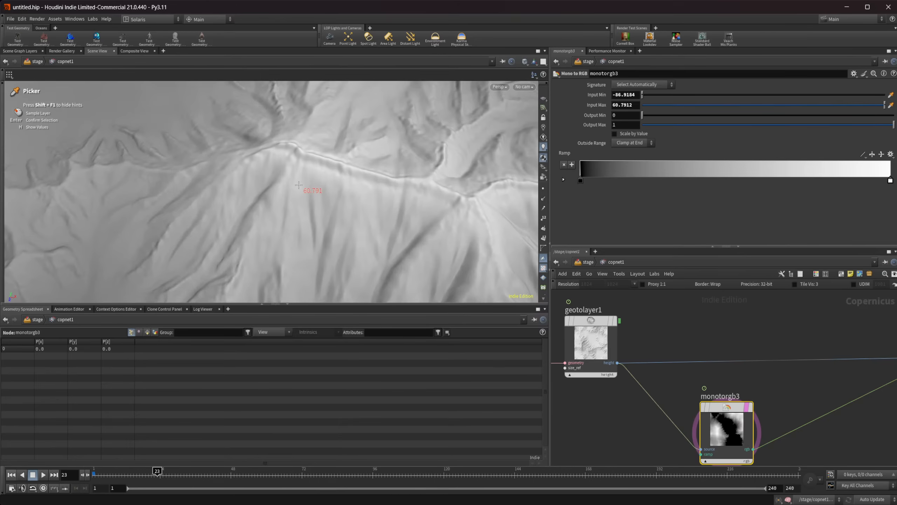
# Sample Input Max on the silhouette edge of the rounded peak, setting it to 85.0082.
pyautogui.keyDown('alt'); pyautogui.moveTo(341, 184); pyautogui.dragTo(300, 200, button='right'); pyautogui.keyUp('alt')
pyautogui.keyDown('alt'); pyautogui.moveTo(300, 200); pyautogui.dragTo(493, 161); pyautogui.keyUp('alt')
pyautogui.keyDown('alt'); pyautogui.moveTo(493, 160); pyautogui.dragTo(512, 145, button='right'); pyautogui.keyUp('alt')
pyautogui.keyDown('alt'); pyautogui.moveTo(512, 145); pyautogui.dragTo(473, 150); pyautogui.keyUp('alt')
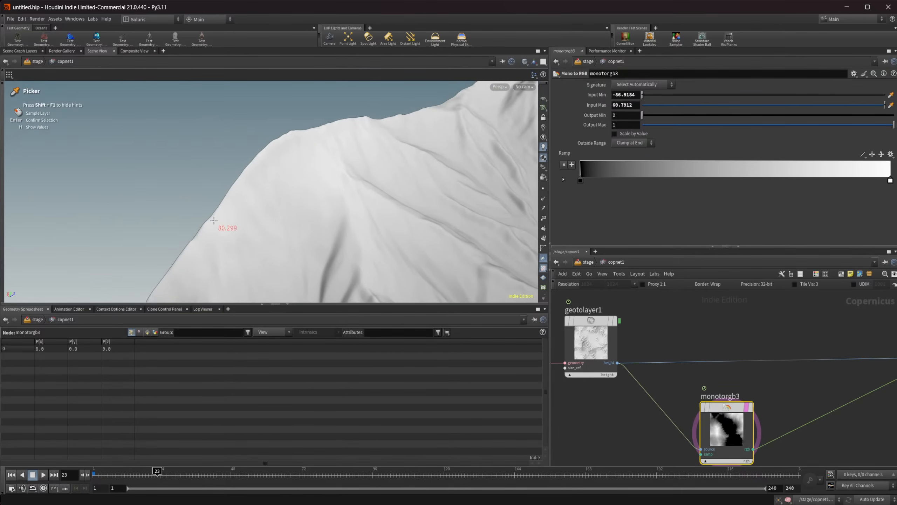
pyautogui.click(233, 201)
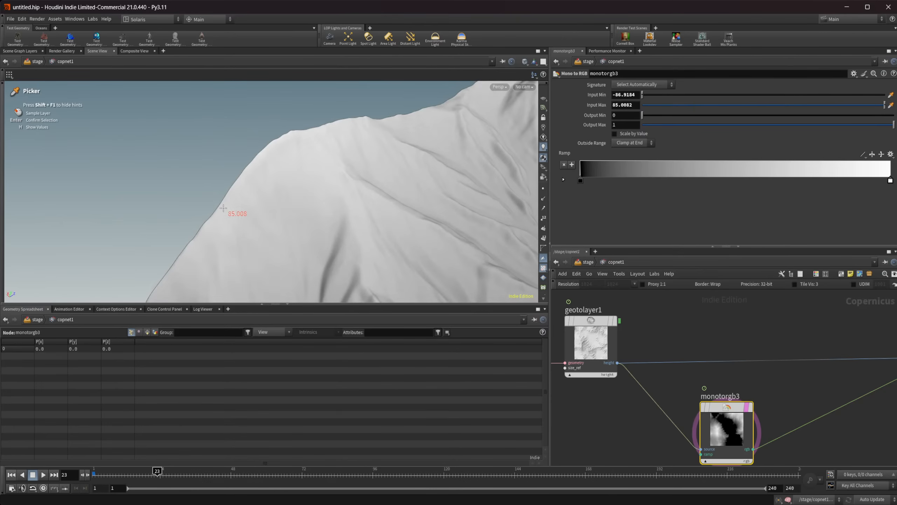
pyautogui.press('Return')
# Set monotorgb3's Input Max to 84.9059 by sampling heights around the mountain's summit.
pyautogui.moveTo(270, 184); pyautogui.dragTo(224, 142)
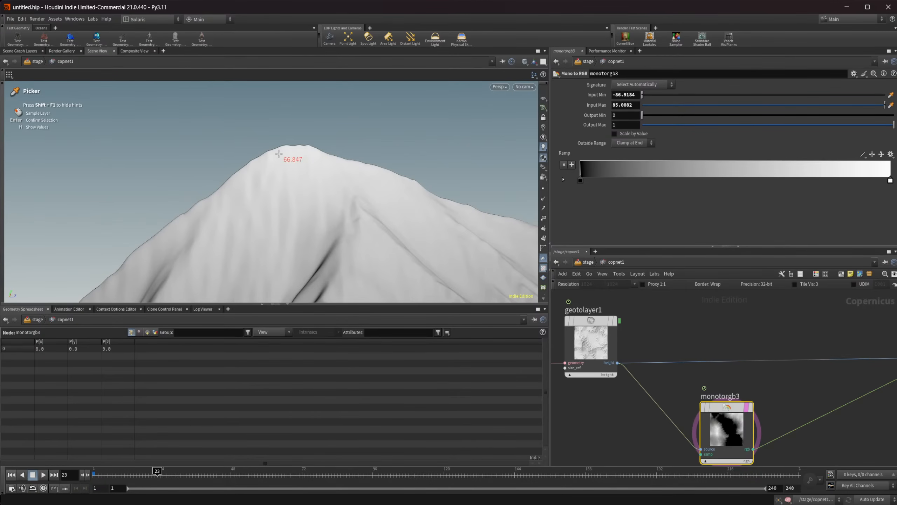
pyautogui.click(279, 153)
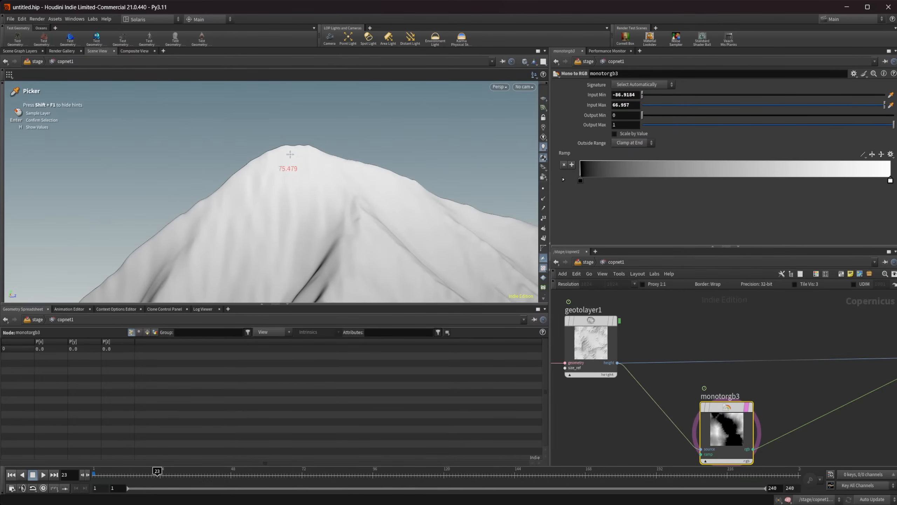
pyautogui.click(243, 175)
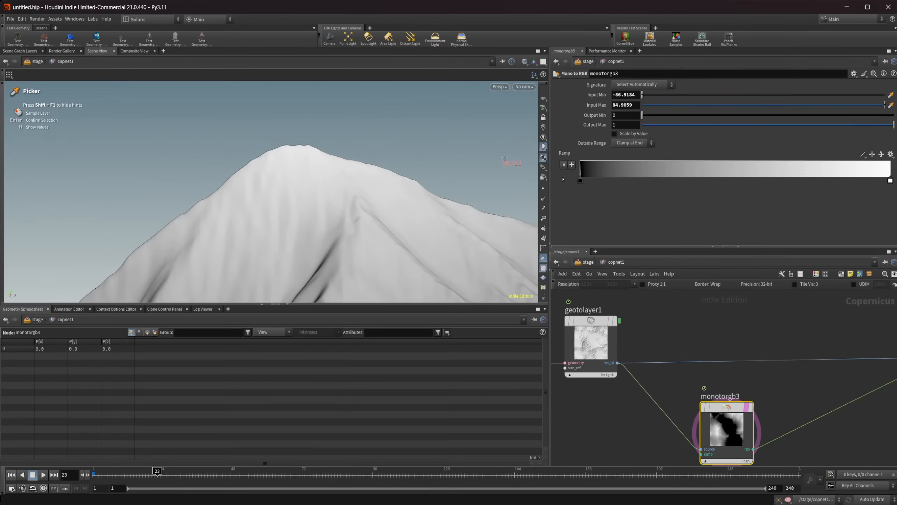
pyautogui.press('Escape')
# Search the available Copernicus nodes for "heig" without adding one.
pyautogui.moveTo(696, 389); pyautogui.dragTo(667, 319, button='middle')
pyautogui.rightClick(617, 383)
pyautogui.click(594, 389)
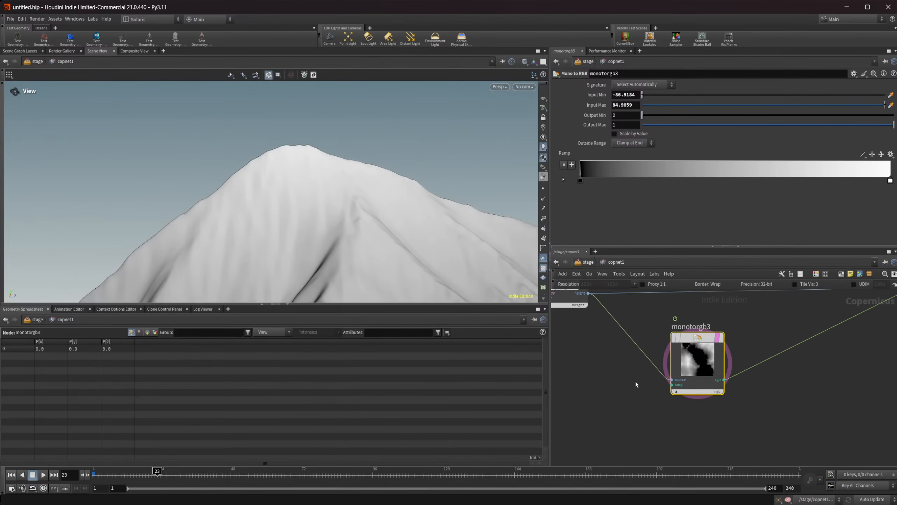
pyautogui.moveTo(635, 381); pyautogui.dragTo(662, 417, button='middle')
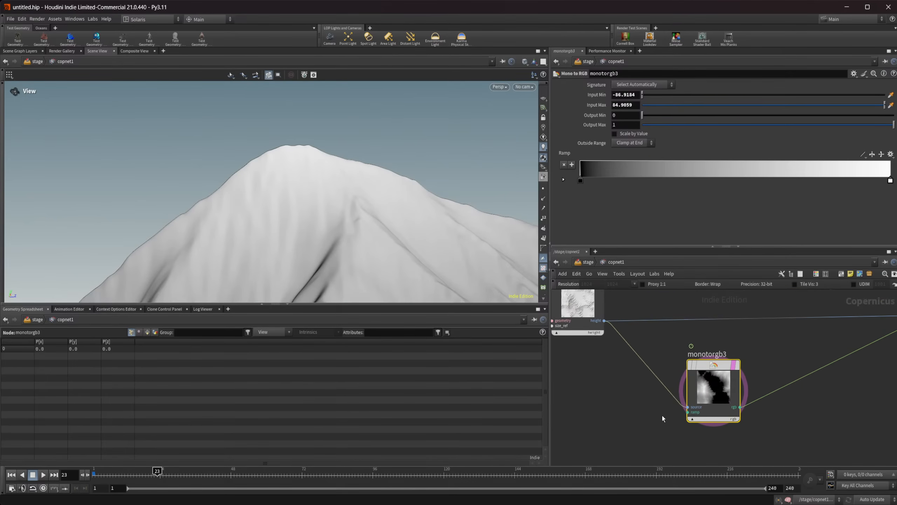
pyautogui.click(680, 136)
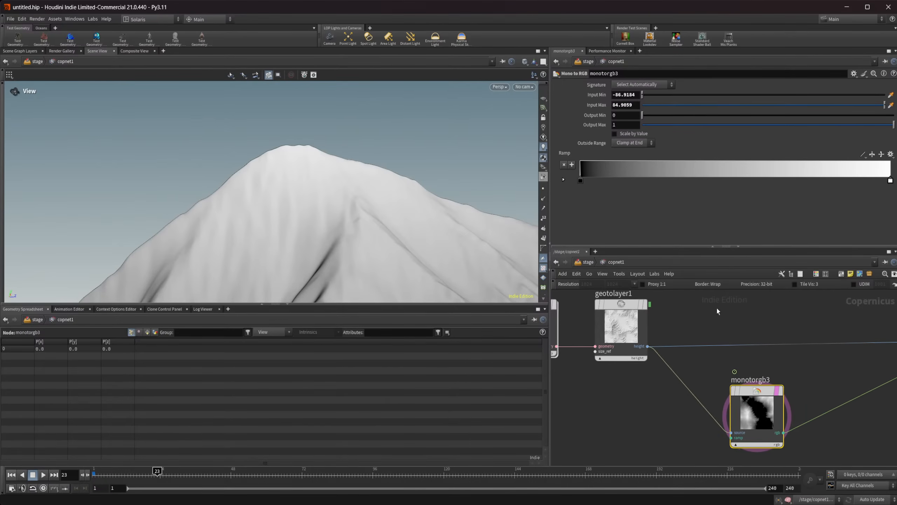
pyautogui.press('Tab')
pyautogui.write('heig')
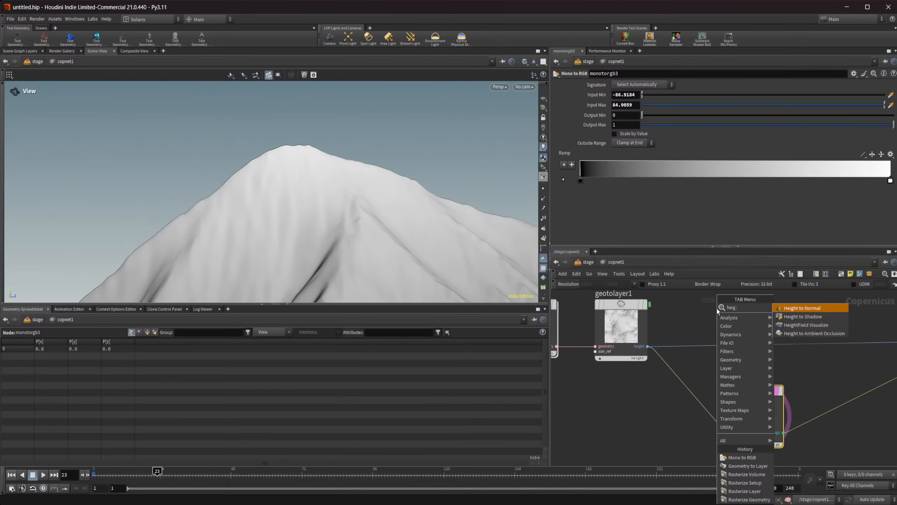
pyautogui.press('Escape')
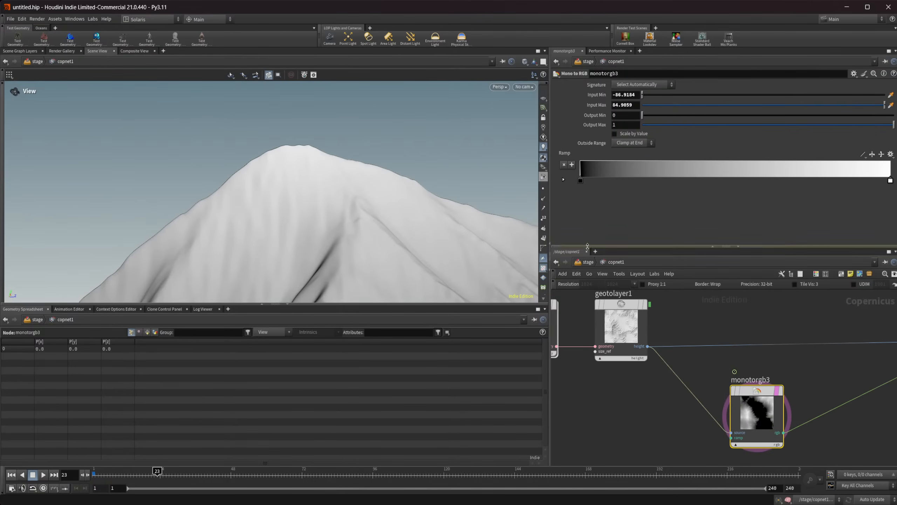
pyautogui.moveTo(441, 153); pyautogui.dragTo(169, 212)
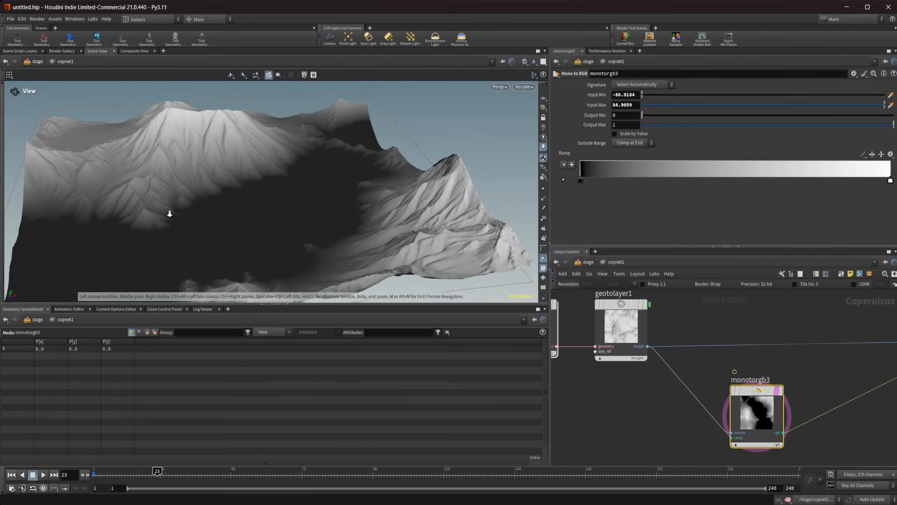
pyautogui.scroll(-4, 169, 212)
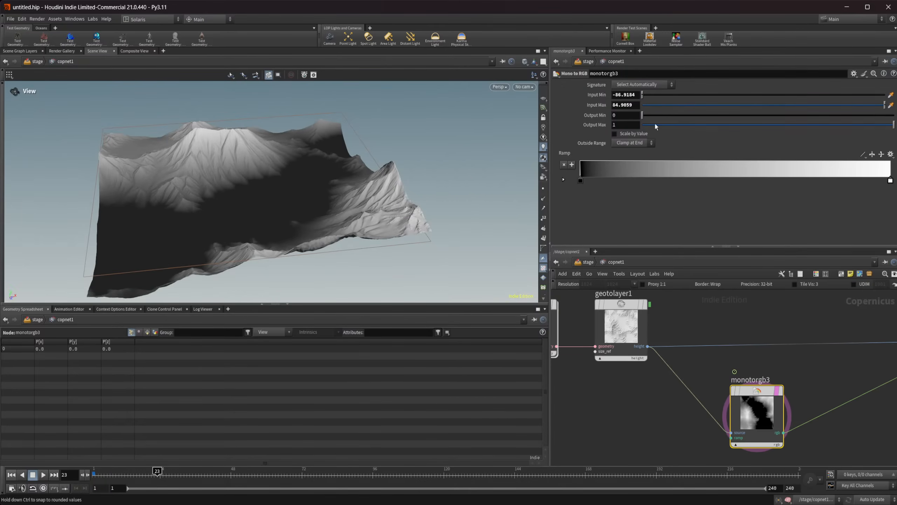
# Lower monotorgb3's Input Min to -166.918 to lift the dark valley areas of the terrain mask.
pyautogui.scroll(5, 276, 194)
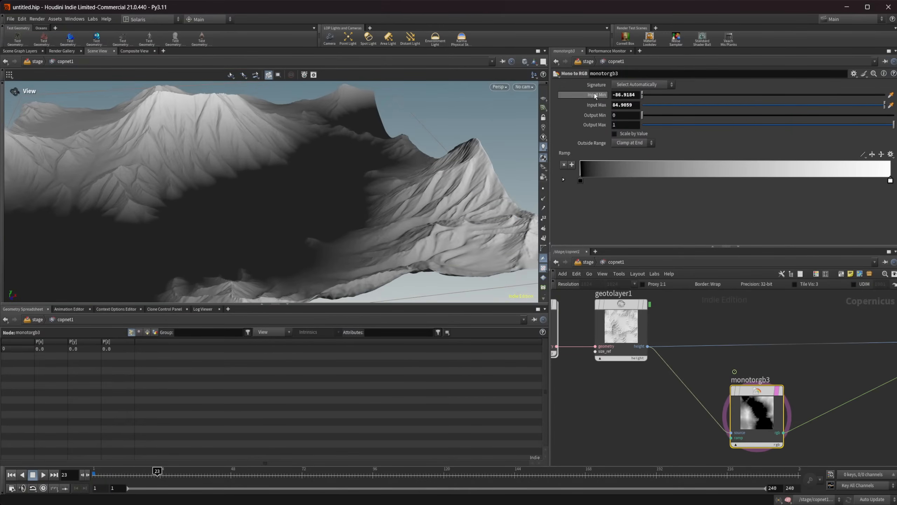
pyautogui.moveTo(594, 94); pyautogui.dragTo(420, 101, button='middle')
pyautogui.moveTo(590, 95); pyautogui.dragTo(377, 93, button='middle')
pyautogui.moveTo(360, 245); pyautogui.dragTo(323, 170)
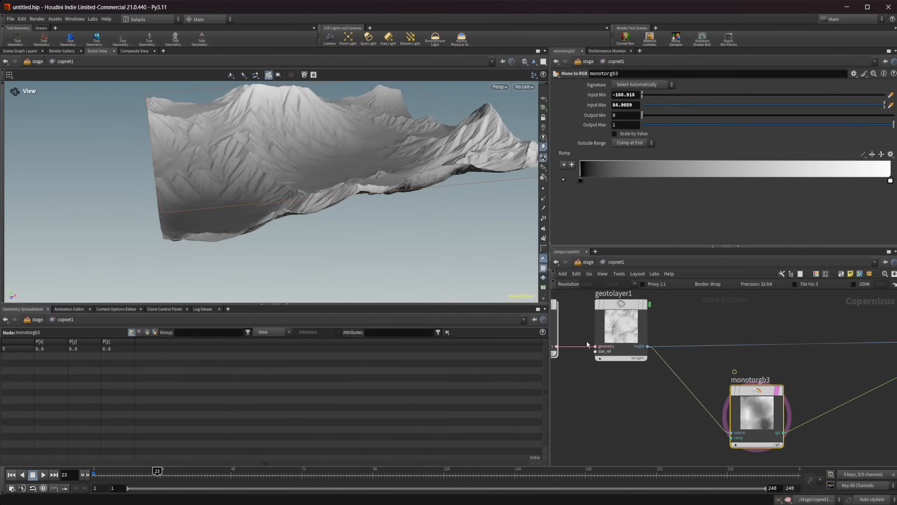
pyautogui.rightClick(654, 401)
pyautogui.click(629, 401)
pyautogui.moveTo(340, 207); pyautogui.dragTo(231, 207)
pyautogui.moveTo(231, 207); pyautogui.dragTo(395, 173, button='right')
pyautogui.moveTo(394, 172); pyautogui.dragTo(342, 170)
pyautogui.scroll(-2, 758, 368)
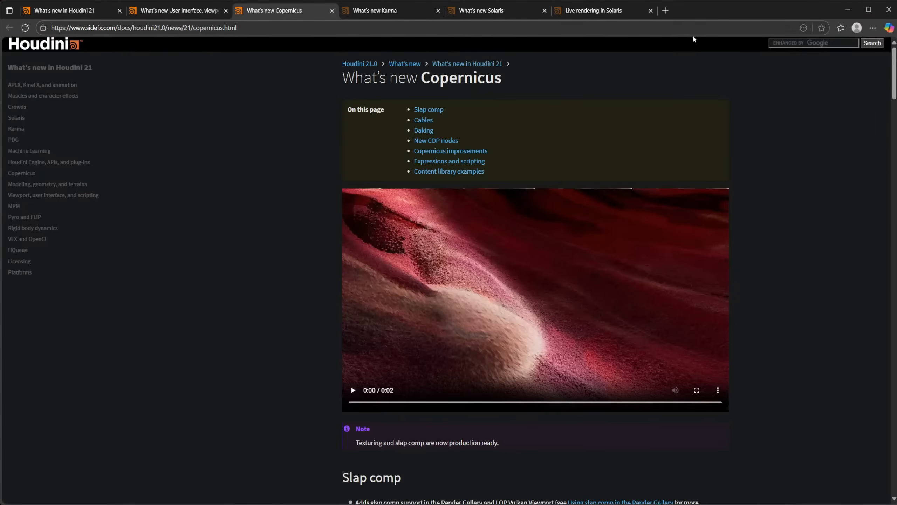
# Switch to the browser and go through the matches for "heightfi" on the What's new Copernicus page.
pyautogui.scroll(-3, 617, 196)
pyautogui.scroll(1, 290, 249)
pyautogui.scroll(-20, 290, 249)
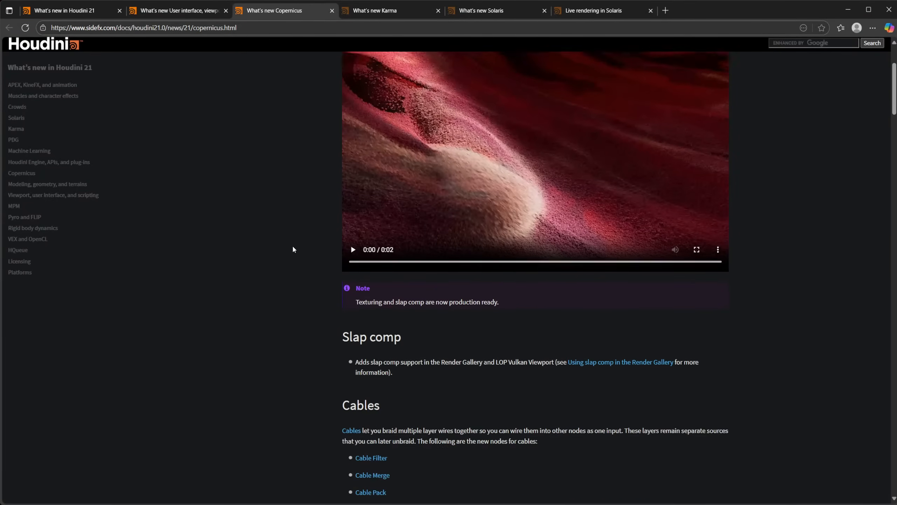
pyautogui.scroll(-10, 294, 250)
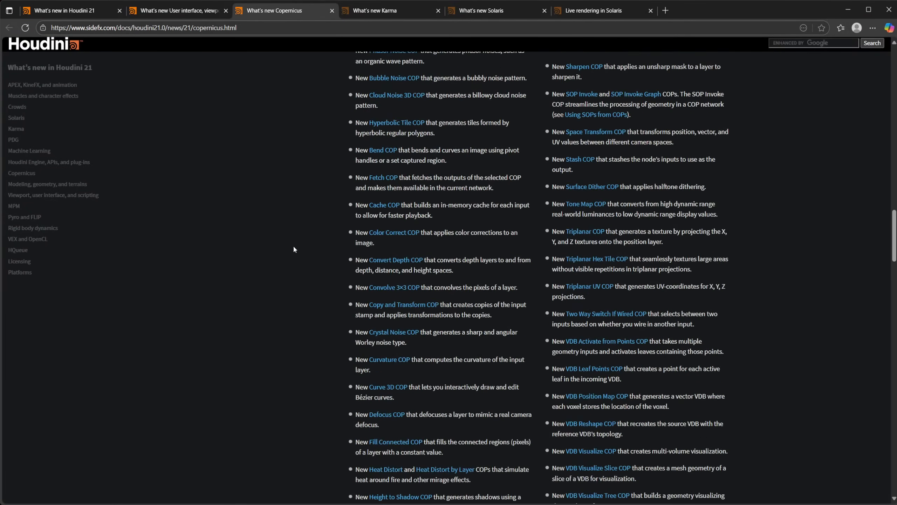
pyautogui.scroll(10, 296, 250)
pyautogui.hotkey('ctrl', 'f')
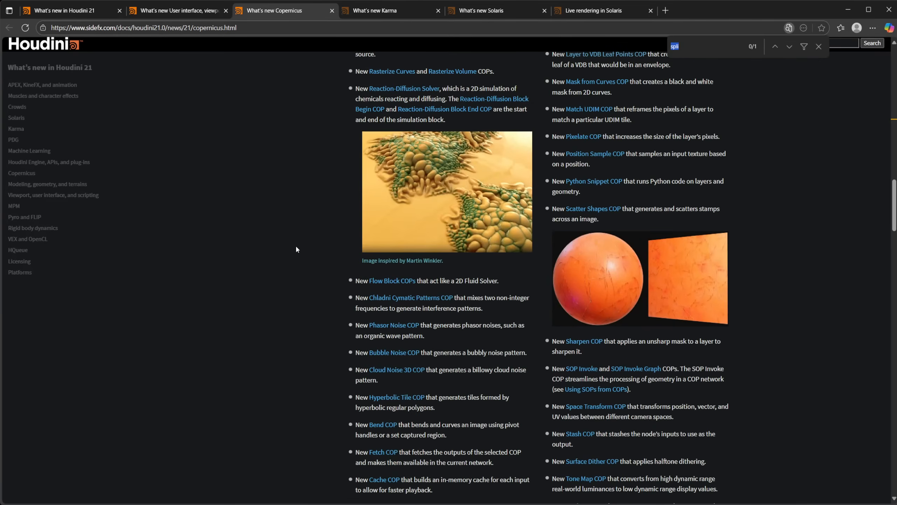
pyautogui.write('heightfi')
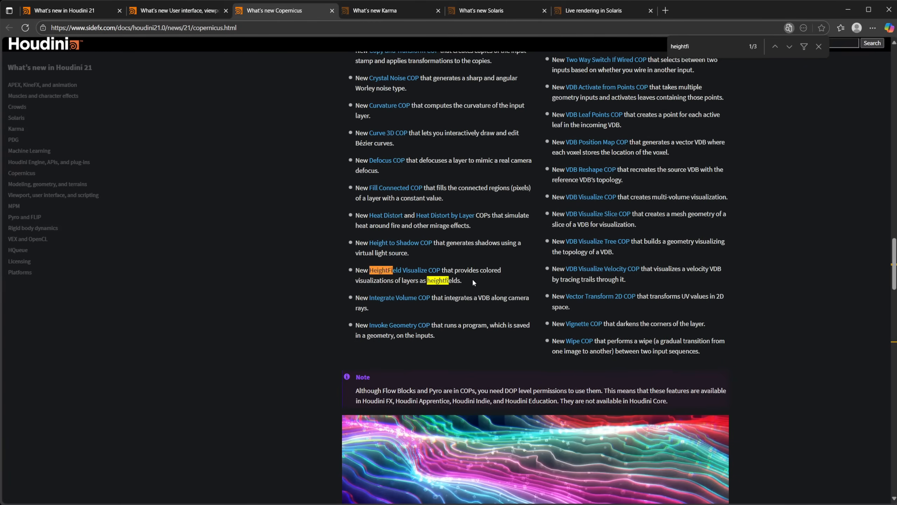
pyautogui.press('Return')
pyautogui.press('Return')
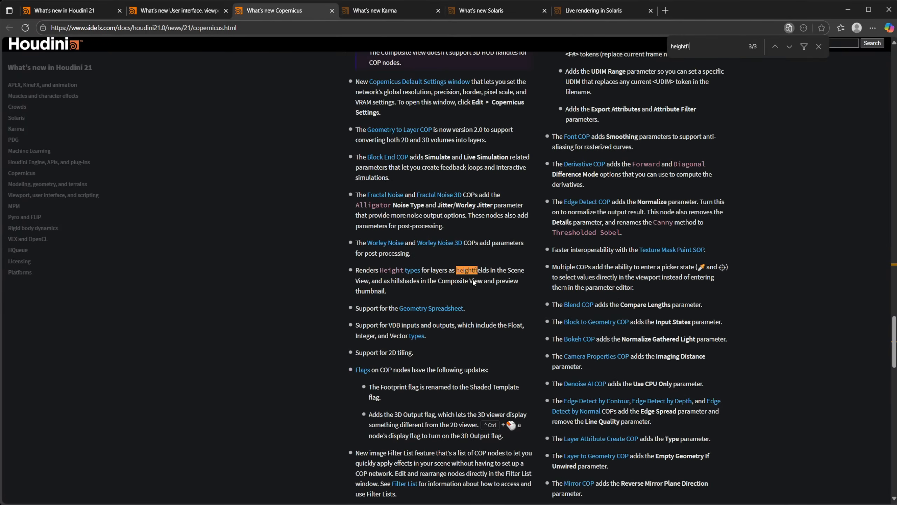
pyautogui.scroll(6, 289, 294)
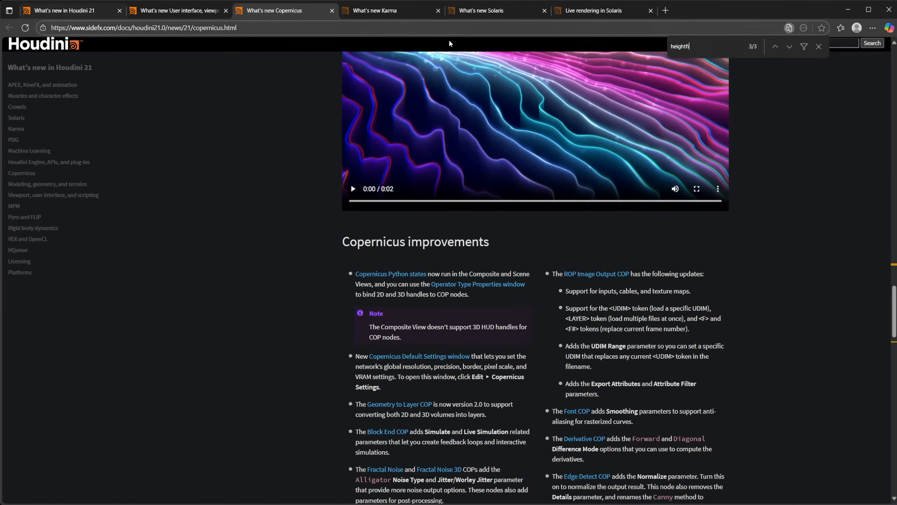
# Open sidefx.com in a new browser tab and go to Houdini 21's Terrain & Modeling feature page.
pyautogui.click(665, 11)
pyautogui.write('sidefx.com')
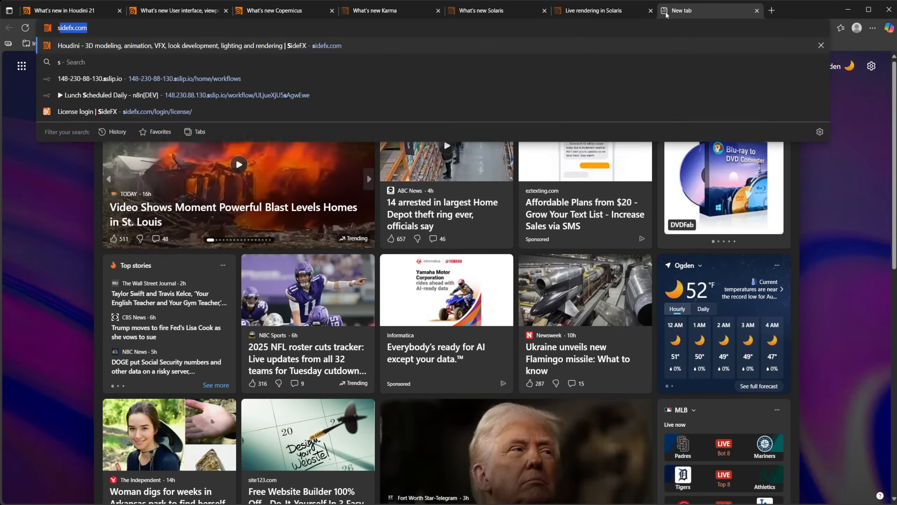
pyautogui.press('Return')
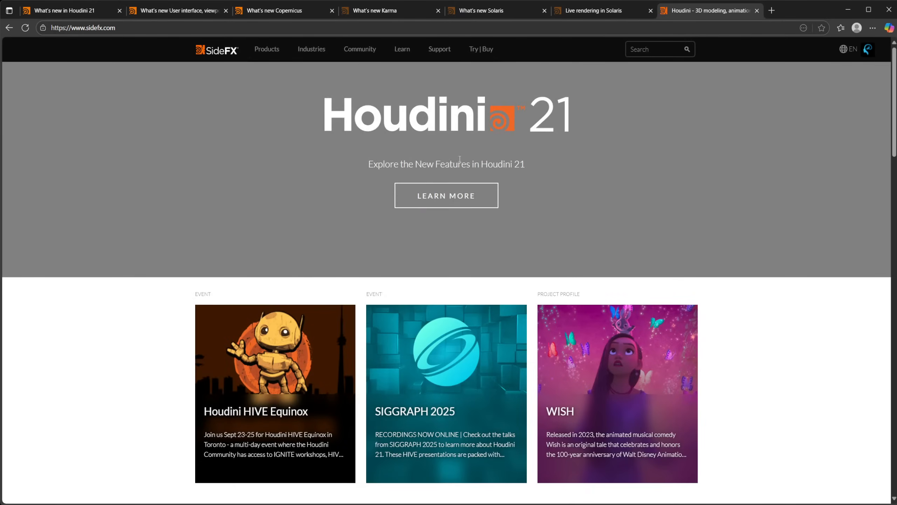
pyautogui.click(444, 197)
pyautogui.scroll(-1, 382, 257)
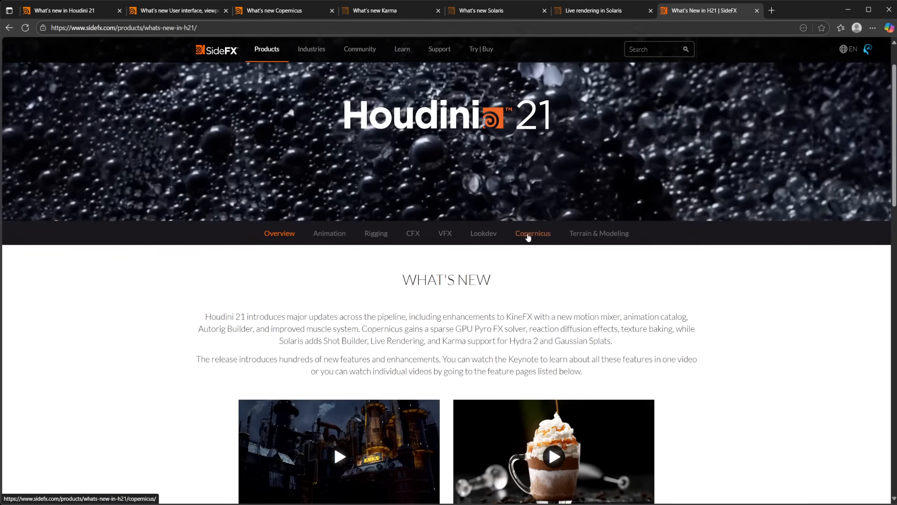
pyautogui.click(599, 233)
pyautogui.scroll(-2, 416, 311)
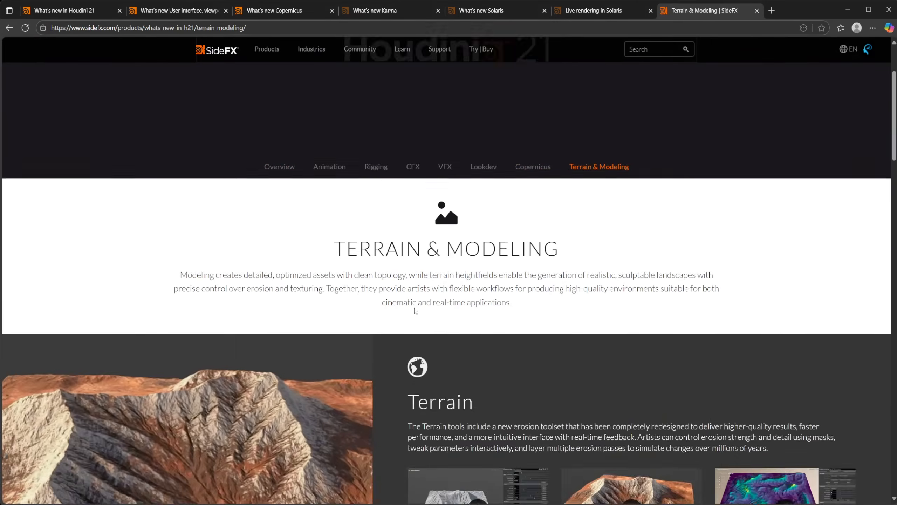
# Play the Terrain section's Copernicus video with the sound muted and examine its node network.
pyautogui.scroll(-6, 414, 307)
pyautogui.scroll(3, 406, 297)
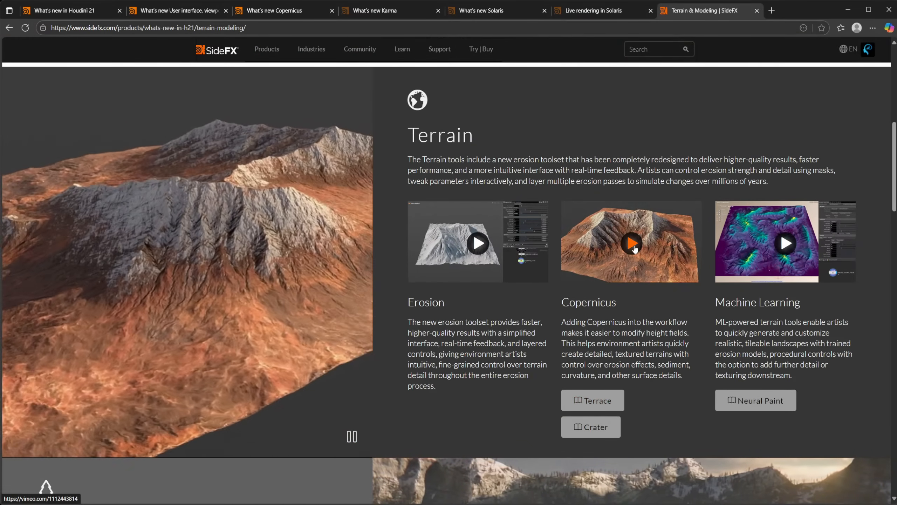
pyautogui.click(633, 247)
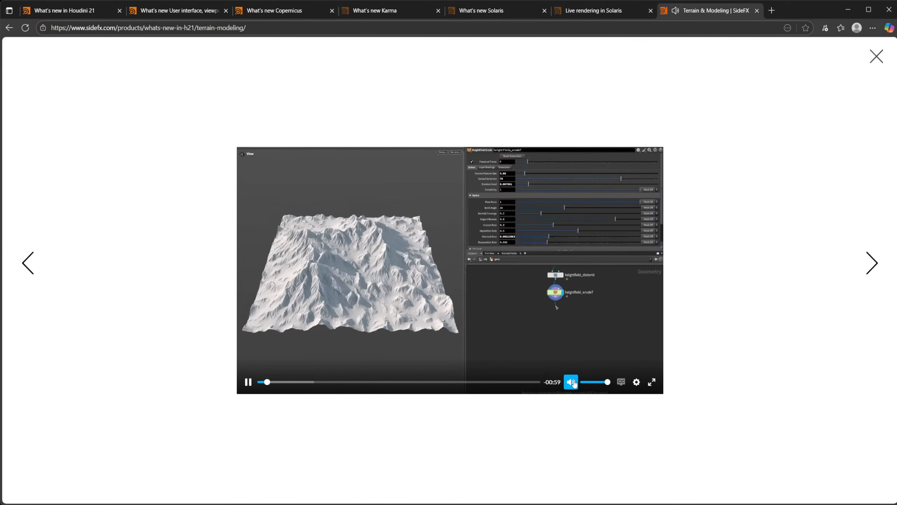
pyautogui.click(571, 382)
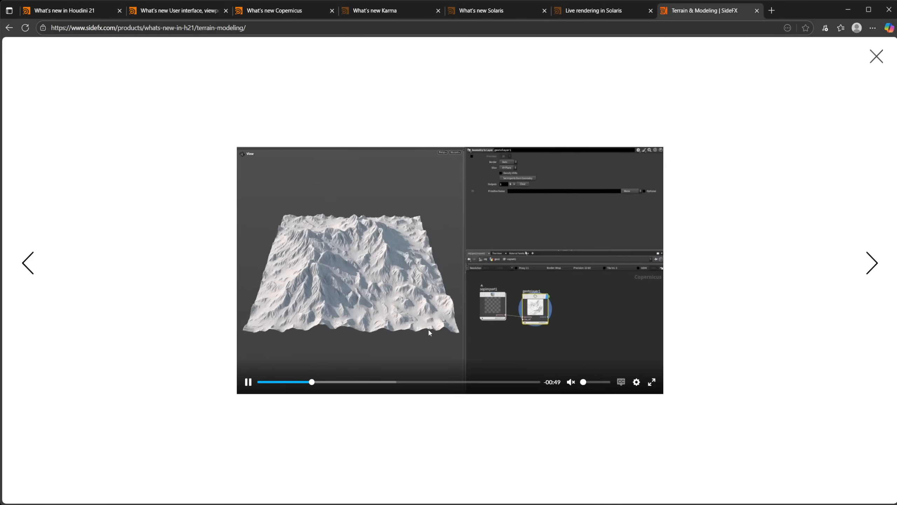
pyautogui.click(449, 287)
pyautogui.click(520, 277)
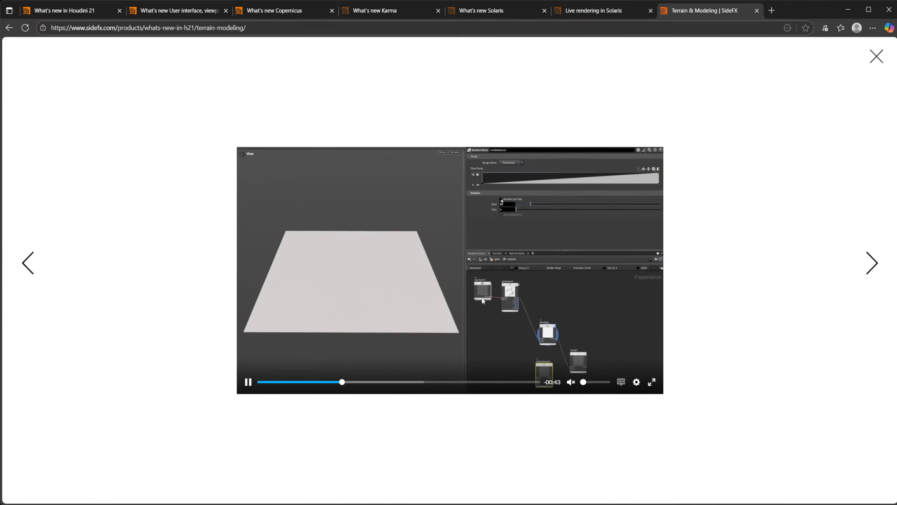
pyautogui.click(508, 290)
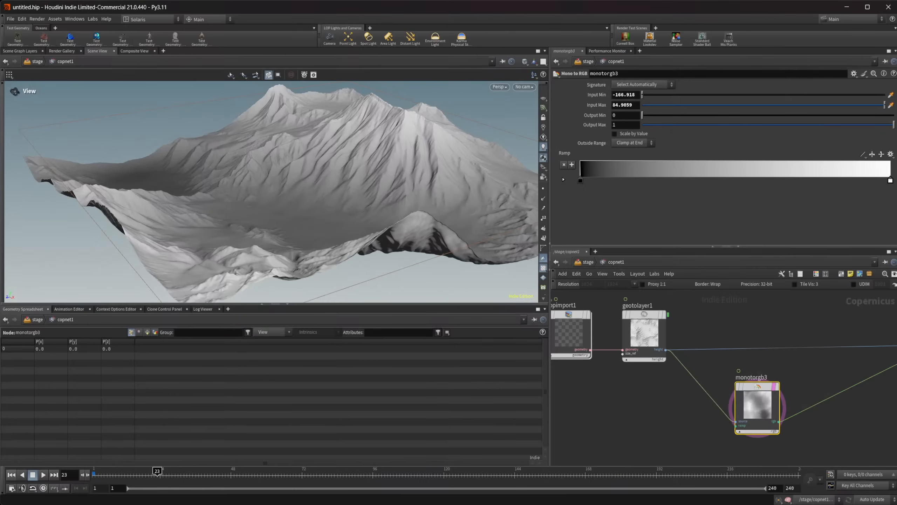
# Back in Houdini, add an Equalize node and insert it on the wire between geotolayer1 and monotorgb3.
pyautogui.press('Tab')
pyautogui.write('eq')
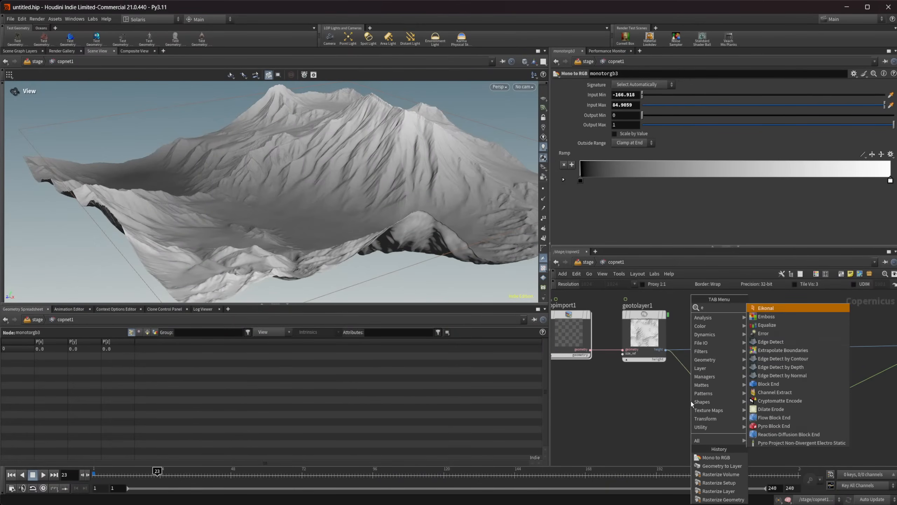
pyautogui.press('Return')
pyautogui.click(691, 400)
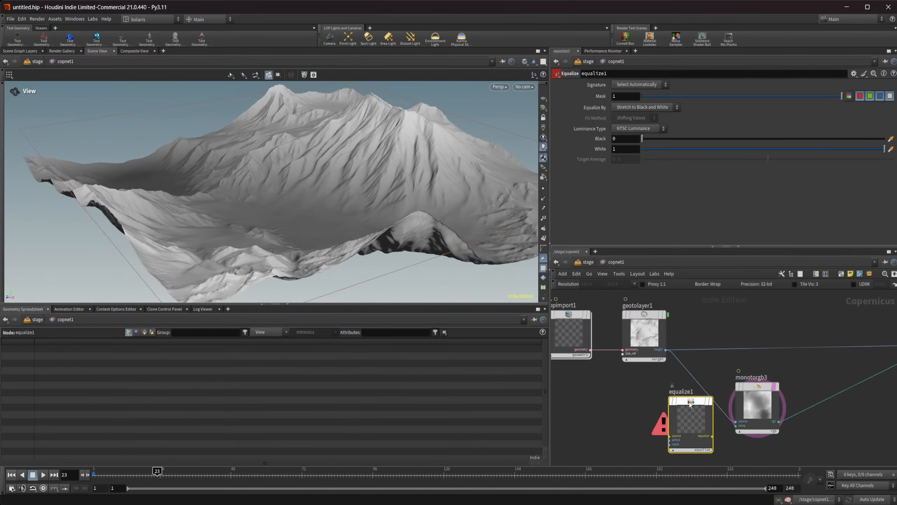
pyautogui.moveTo(690, 402); pyautogui.dragTo(721, 369)
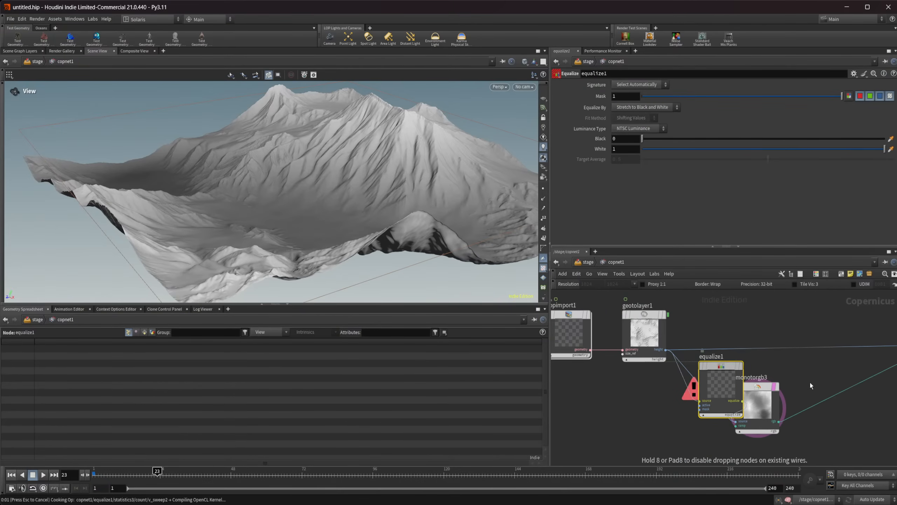
# Reset monotorgb3's Input Min and Input Max to their defaults of 0 and 1.
pyautogui.click(796, 406)
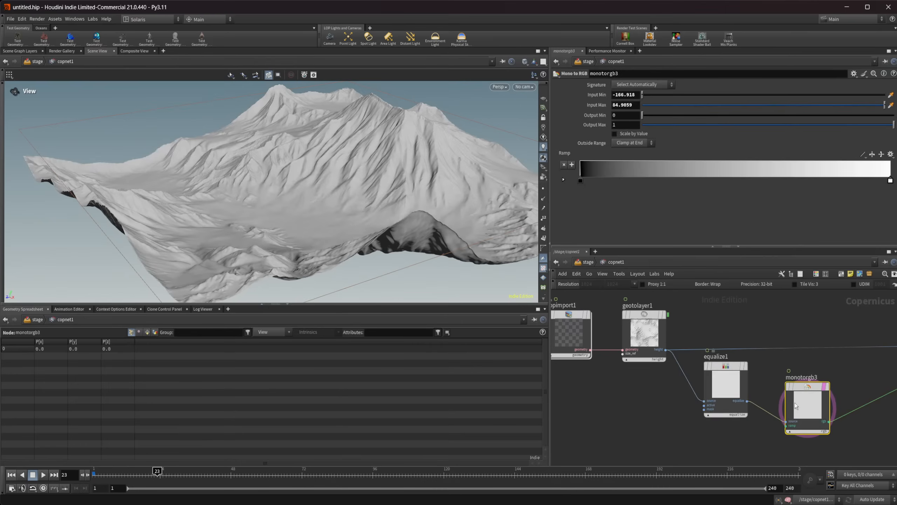
pyautogui.keyDown('ctrl'); pyautogui.middleClick(593, 95); pyautogui.keyUp('ctrl')
pyautogui.keyDown('ctrl'); pyautogui.middleClick(596, 105); pyautogui.keyUp('ctrl')
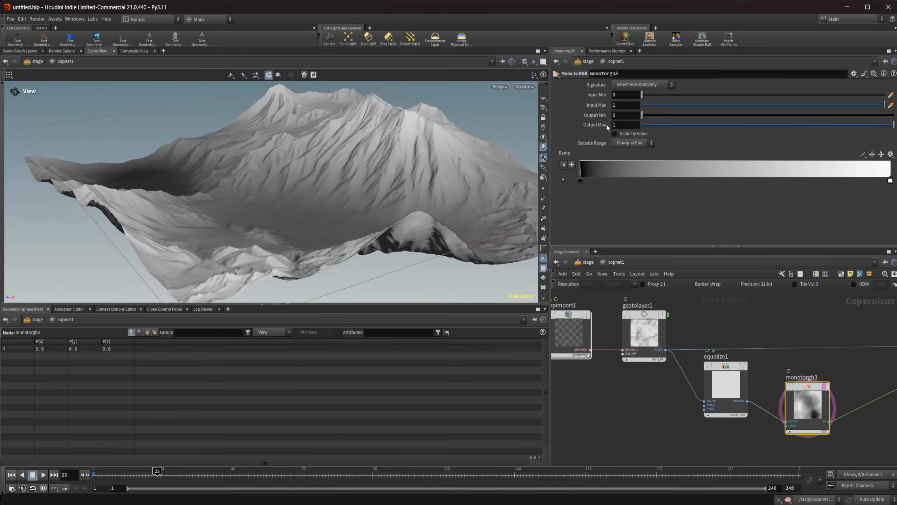
pyautogui.scroll(5, 299, 193)
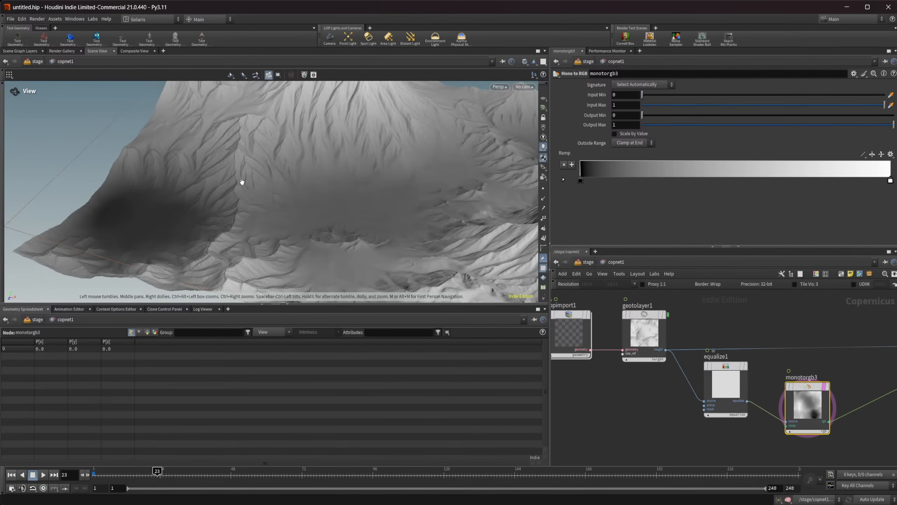
# Search the available Copernicus nodes for "te" without adding one.
pyautogui.moveTo(692, 438); pyautogui.dragTo(667, 429, button='middle')
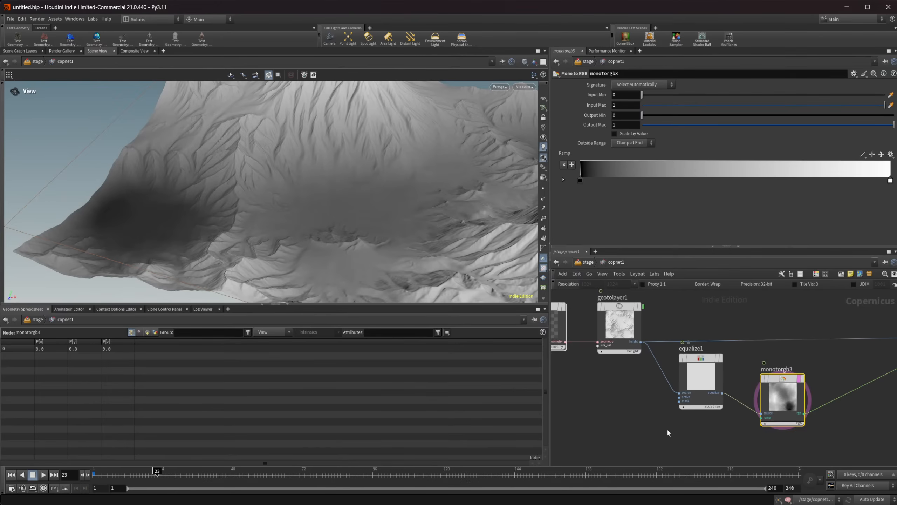
pyautogui.press('Tab')
pyautogui.write('te')
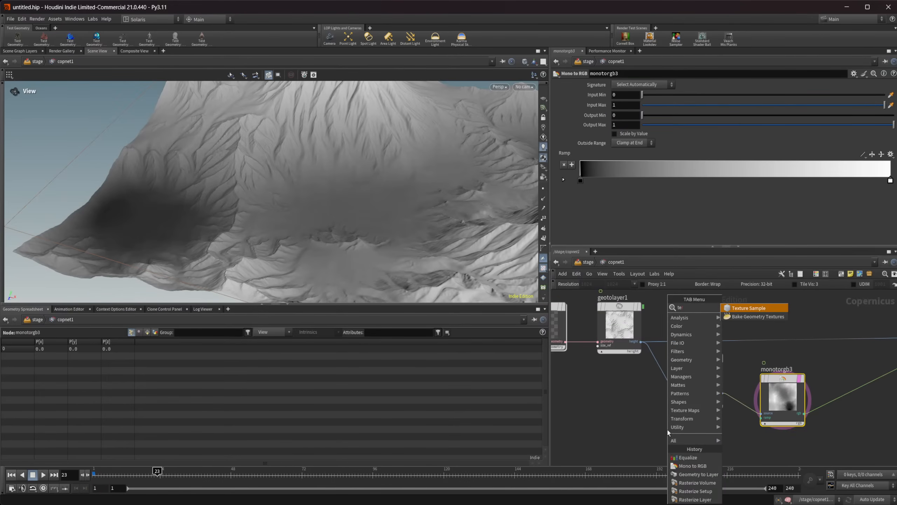
pyautogui.click(688, 457)
# Search the geometry nodes inside sopcreate1 for "terra" without adding one, and return to copnet1.
pyautogui.click(586, 263)
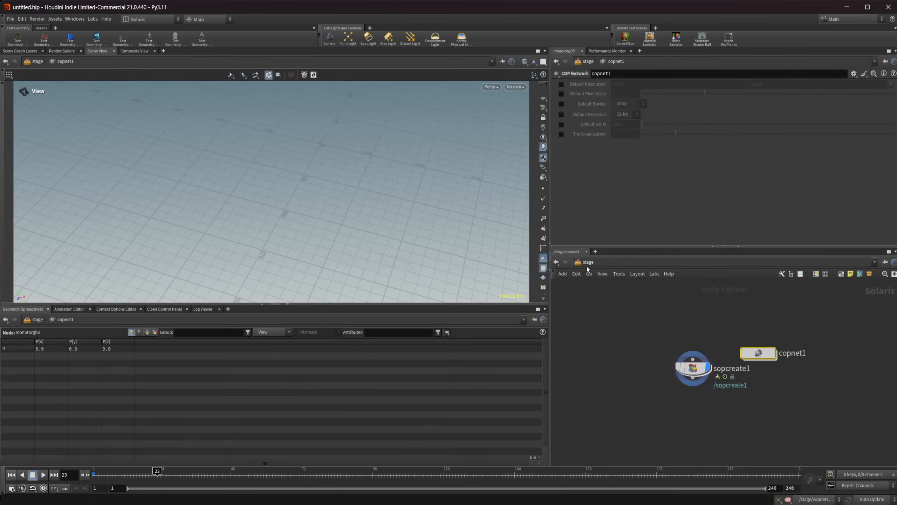
pyautogui.doubleClick(688, 369)
pyautogui.press('Tab')
pyautogui.write('terr')
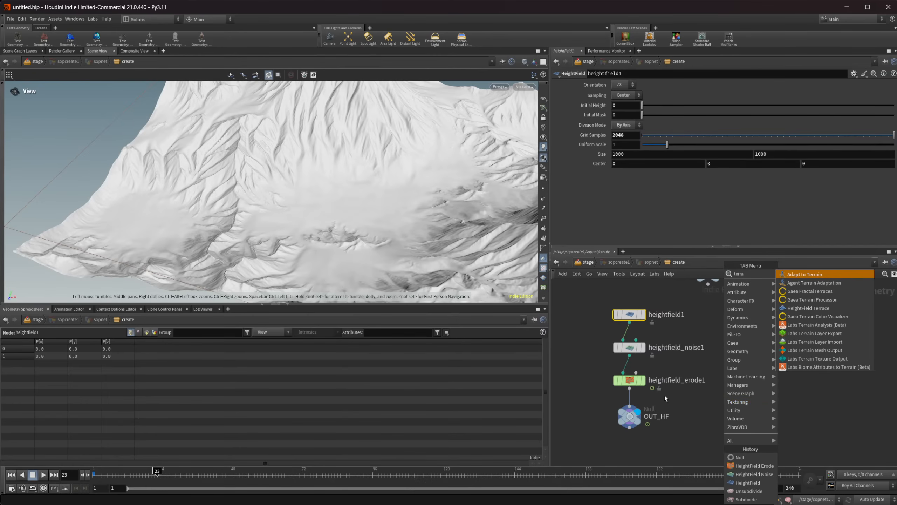
pyautogui.press('Escape')
pyautogui.click(586, 261)
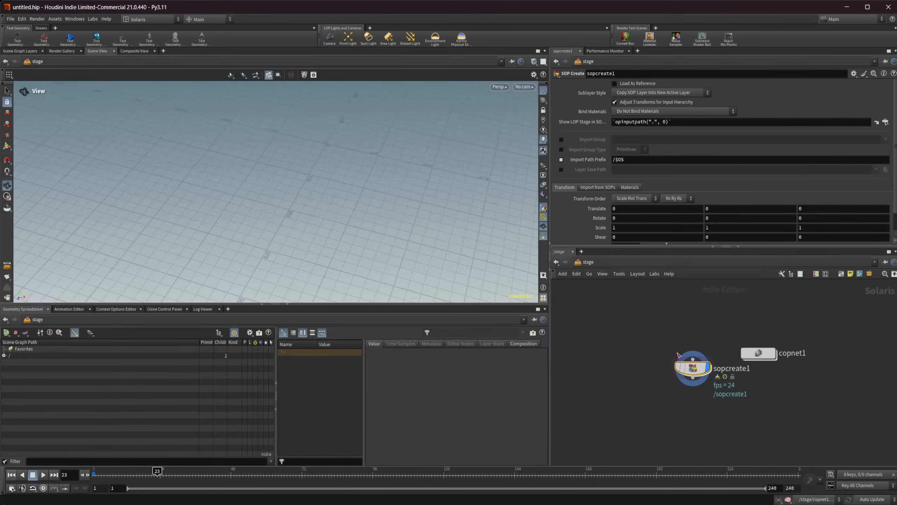
pyautogui.doubleClick(753, 358)
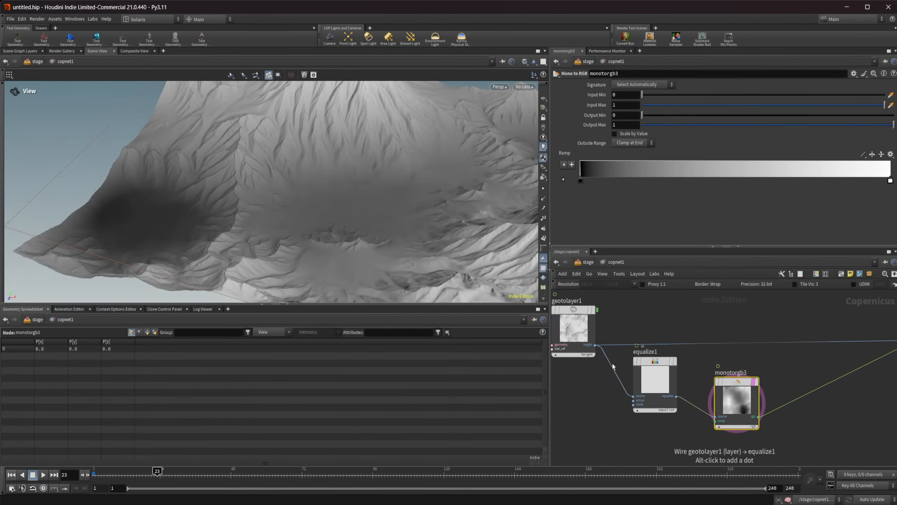
# Try a Statistics node next to equalize1, check its Signature options, and delete it.
pyautogui.press('Tab')
pyautogui.write('stat')
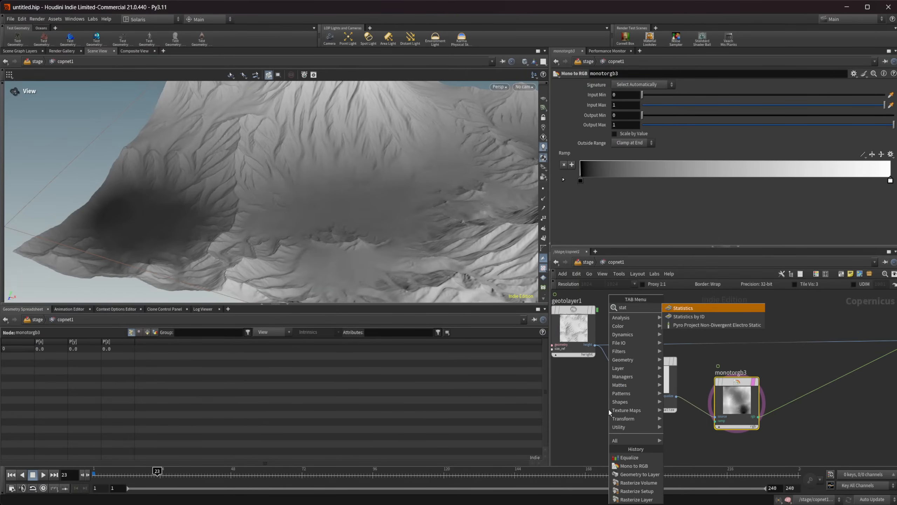
pyautogui.press('Return')
pyautogui.click(612, 410)
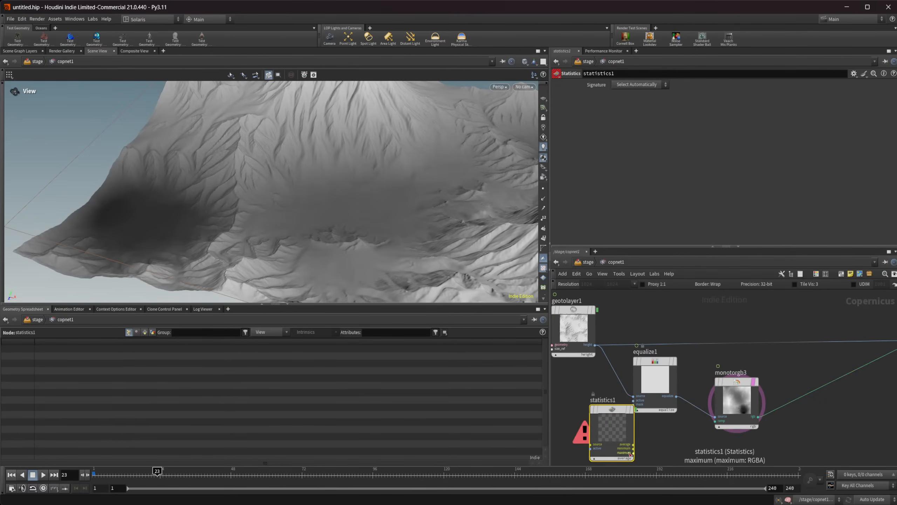
pyautogui.click(653, 86)
pyautogui.click(654, 90)
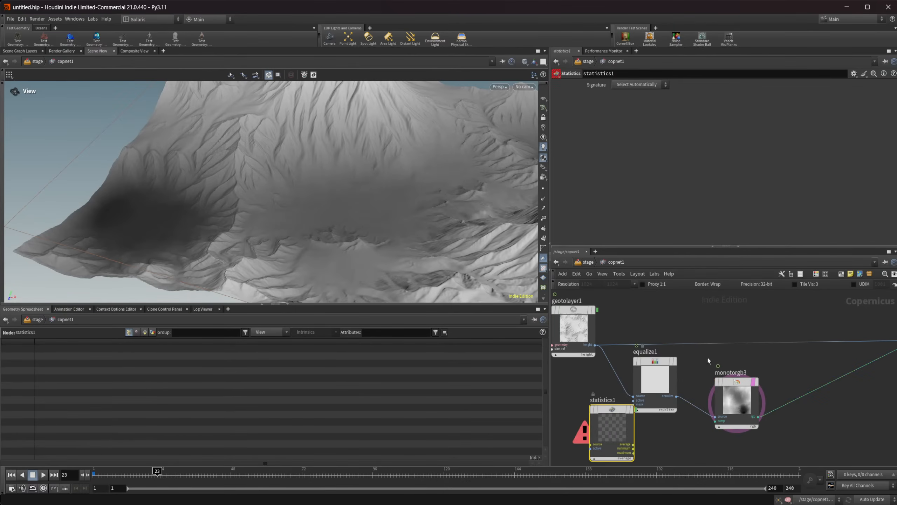
pyautogui.scroll(4, 656, 451)
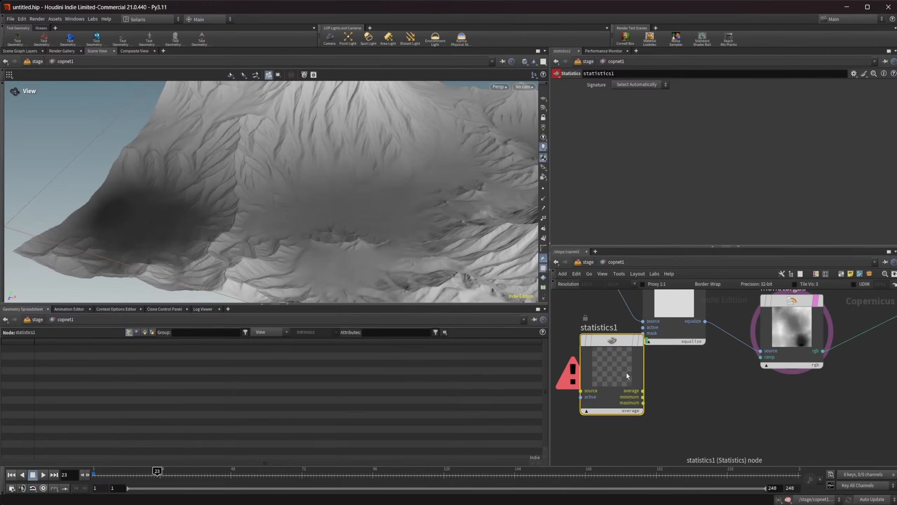
pyautogui.press('Delete')
pyautogui.click(673, 368)
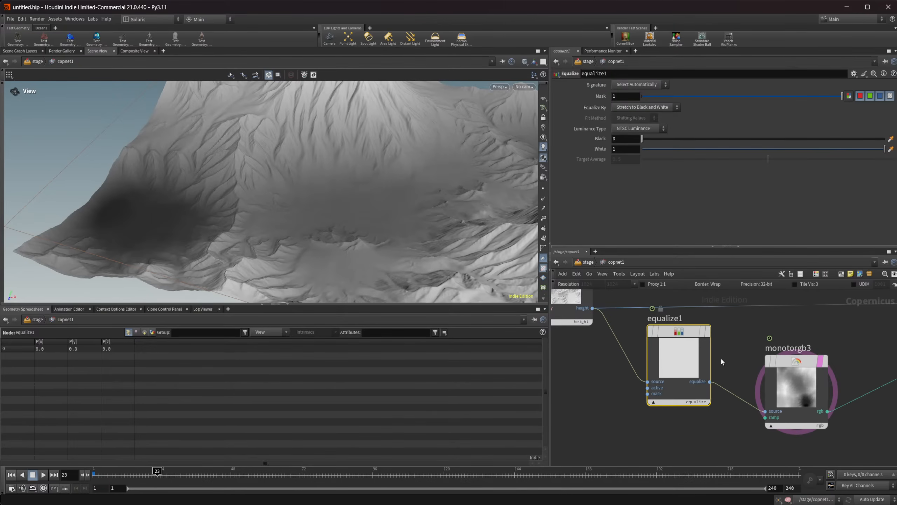
# Add a HeightField Terrace node beside heightfield_erode1 in the geometry network inside sopcreate1.
pyautogui.press('u')
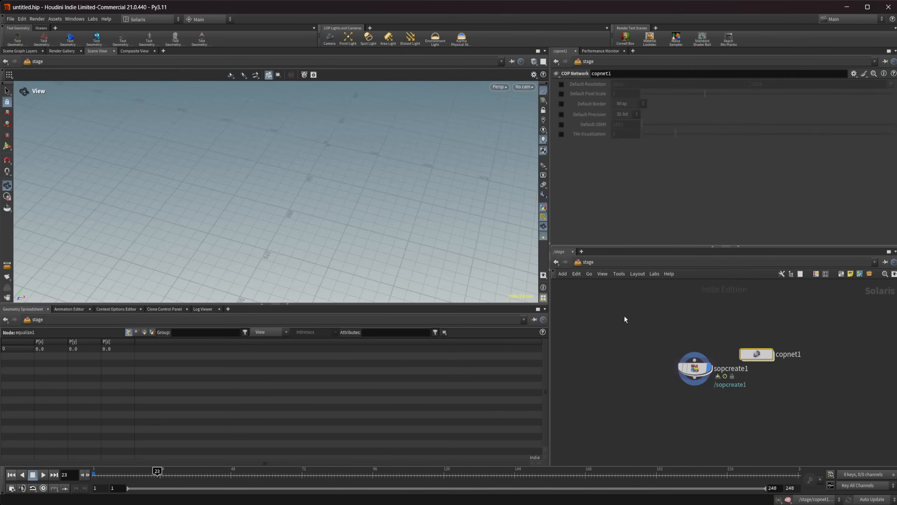
pyautogui.doubleClick(688, 366)
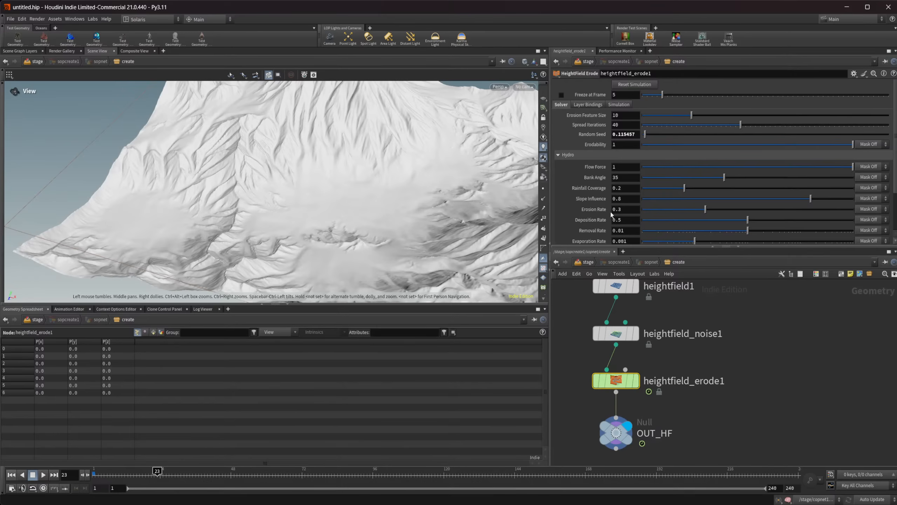
pyautogui.scroll(-5, 590, 156)
pyautogui.scroll(5, 596, 162)
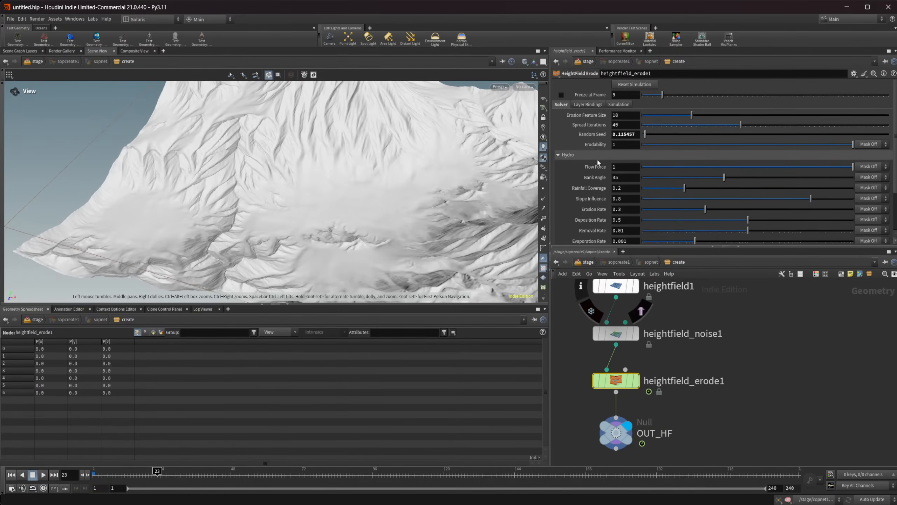
pyautogui.press('Tab')
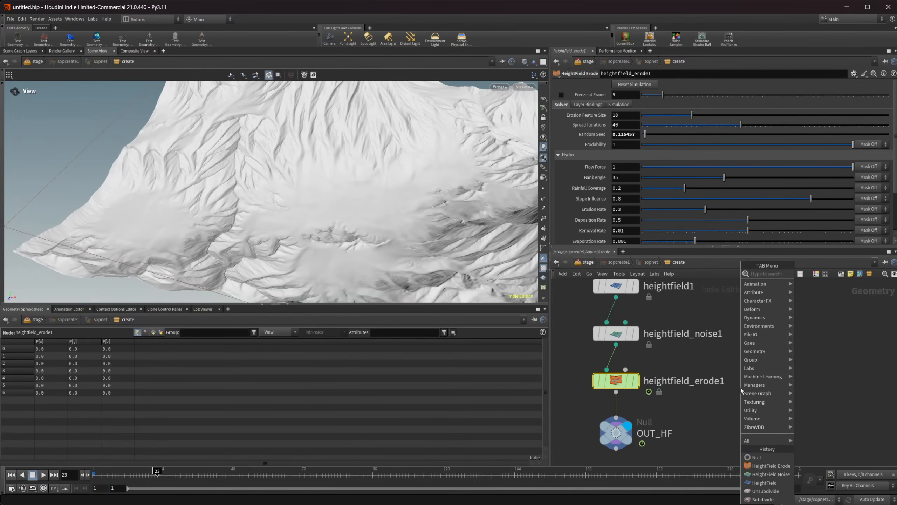
pyautogui.write('hf te')
pyautogui.press('Return')
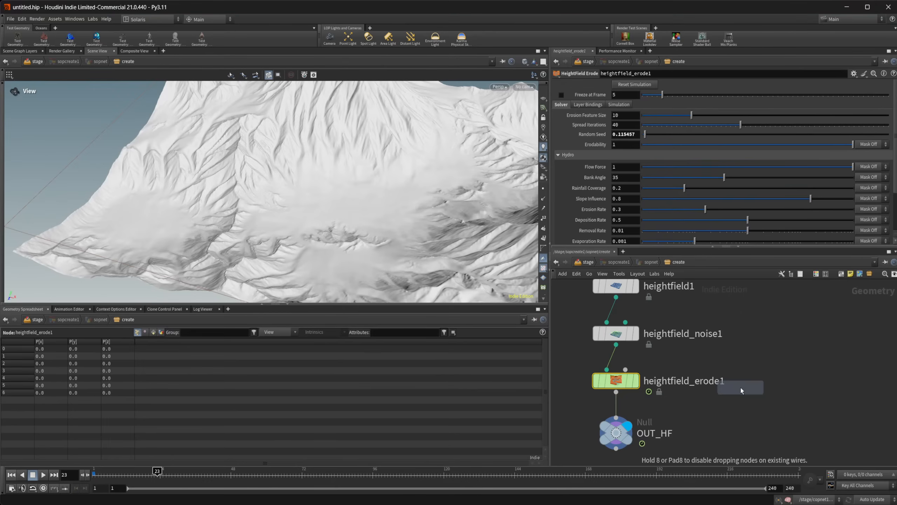
pyautogui.click(740, 386)
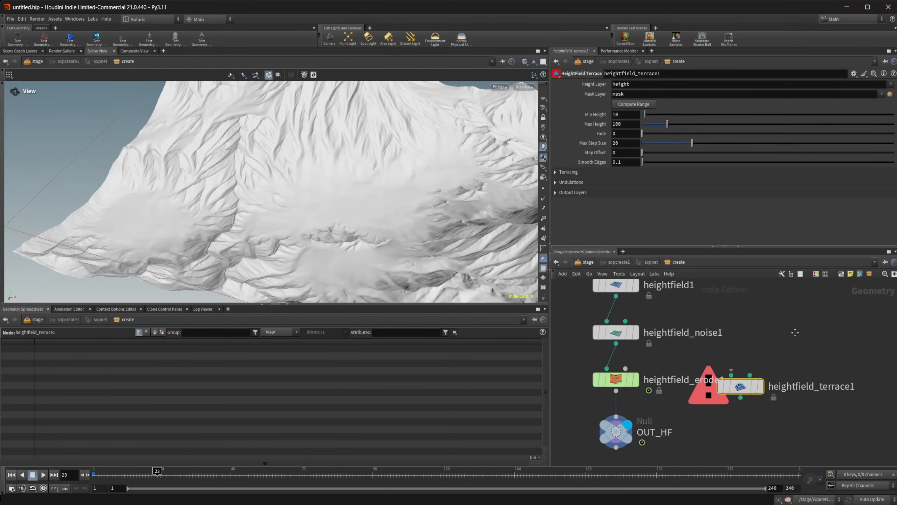
# Connect heightfield_erode1's output to heightfield_terrace1's first input and display the terrace node.
pyautogui.moveTo(795, 334); pyautogui.dragTo(815, 317, button='middle')
pyautogui.moveTo(757, 373); pyautogui.dragTo(749, 419)
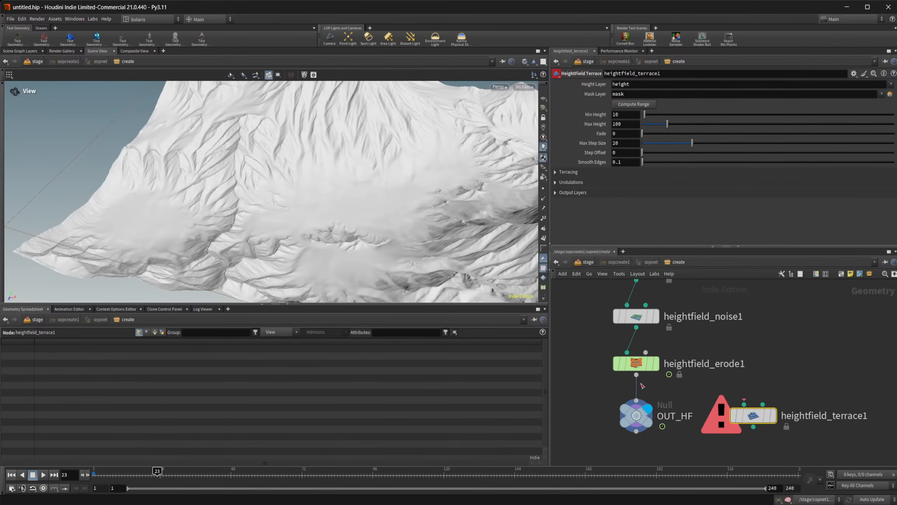
pyautogui.moveTo(636, 376); pyautogui.dragTo(744, 405)
pyautogui.click(773, 415)
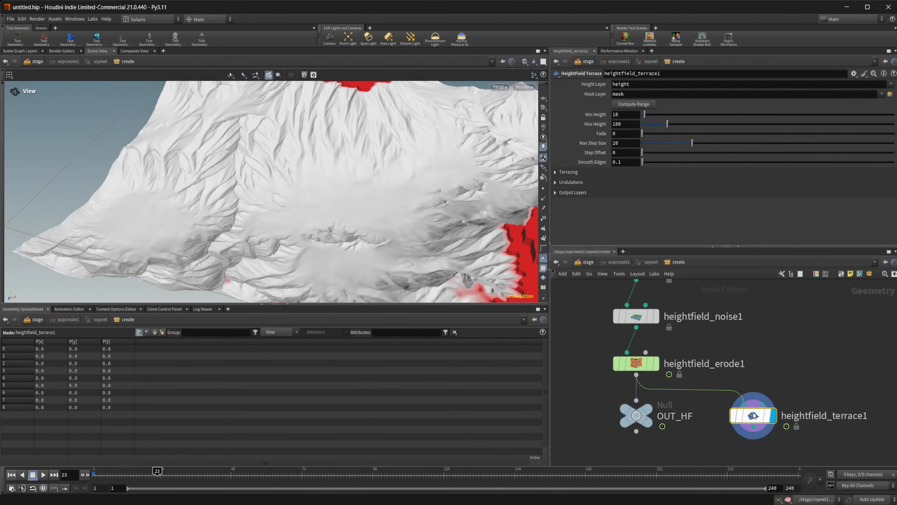
# Compute heightfield_terrace1's height range from the terrain, and set its Max Height to 0 and Max Step Size to 4.8.
pyautogui.moveTo(386, 193); pyautogui.dragTo(247, 219, button='right')
pyautogui.moveTo(247, 219); pyautogui.dragTo(384, 200)
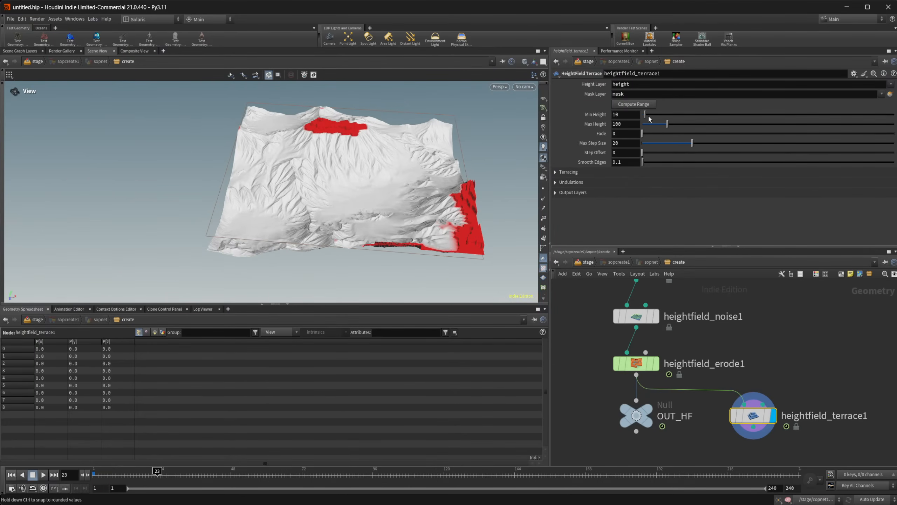
pyautogui.click(633, 103)
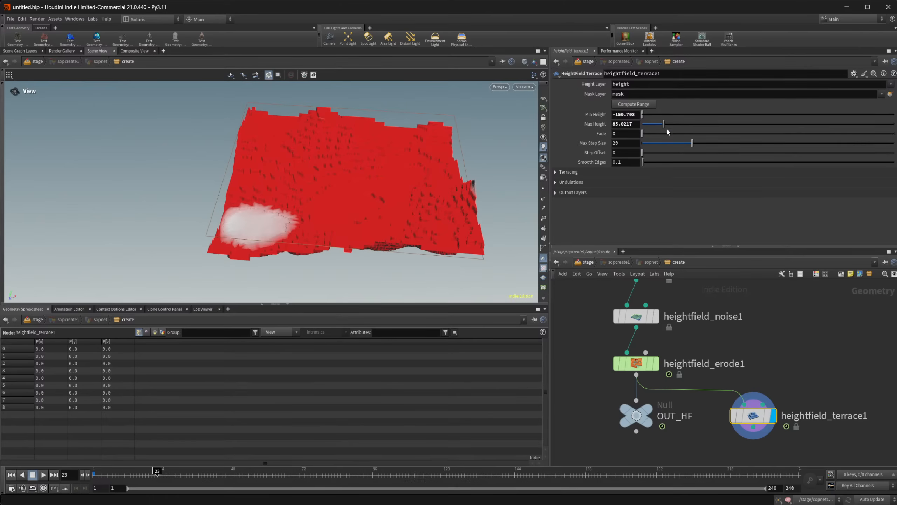
pyautogui.moveTo(665, 124); pyautogui.dragTo(635, 129)
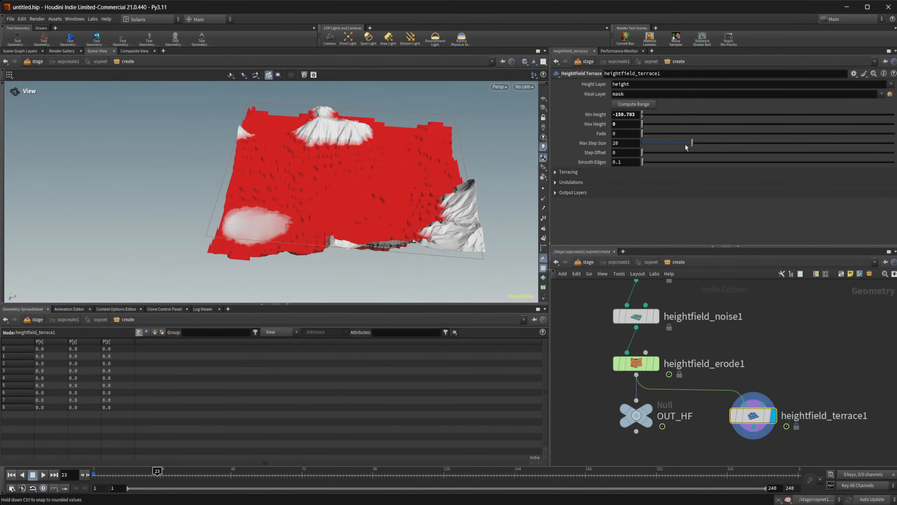
pyautogui.moveTo(686, 148); pyautogui.dragTo(655, 150)
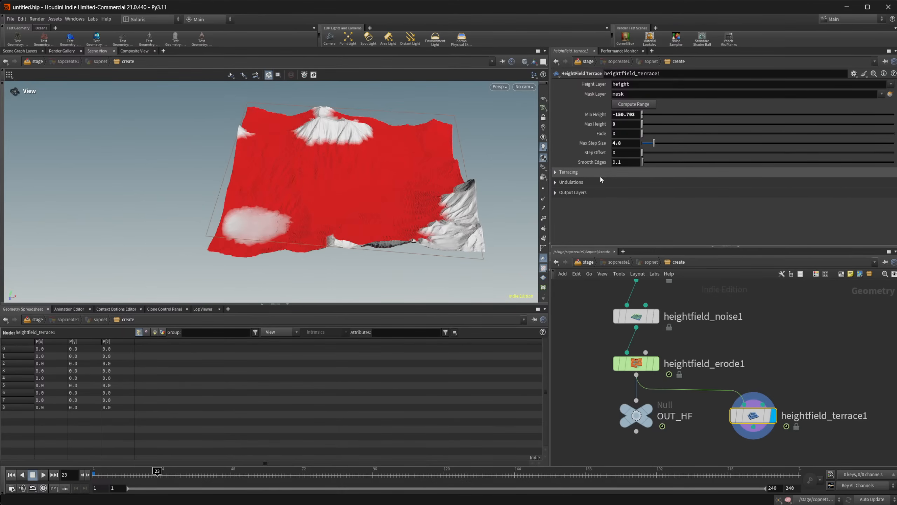
# Examine the terraced terrain up close from another angle, and return to copnet1.
pyautogui.scroll(2, 706, 382)
pyautogui.moveTo(683, 420)
pyautogui.mouseDown(button='middle')
pyautogui.moveTo(688, 399)
pyautogui.moveTo(680, 417)
pyautogui.mouseUp(button='middle')
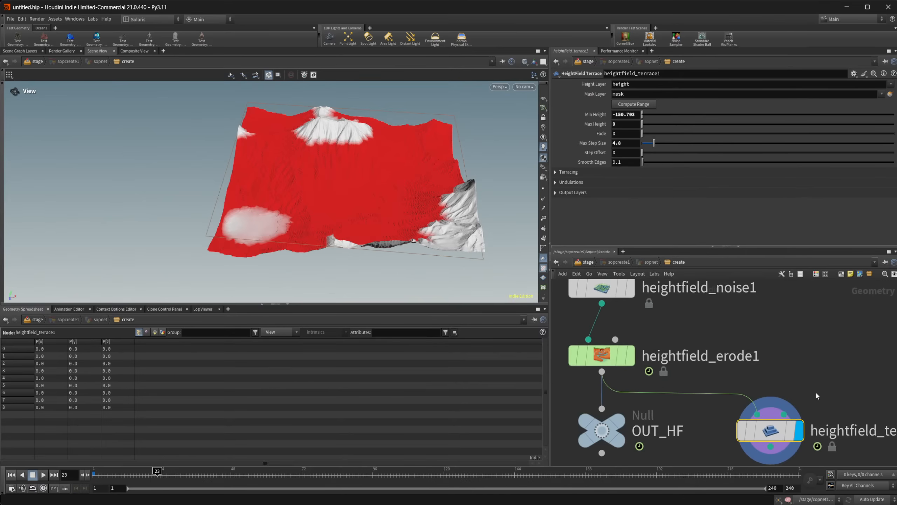
pyautogui.moveTo(388, 184); pyautogui.dragTo(362, 182)
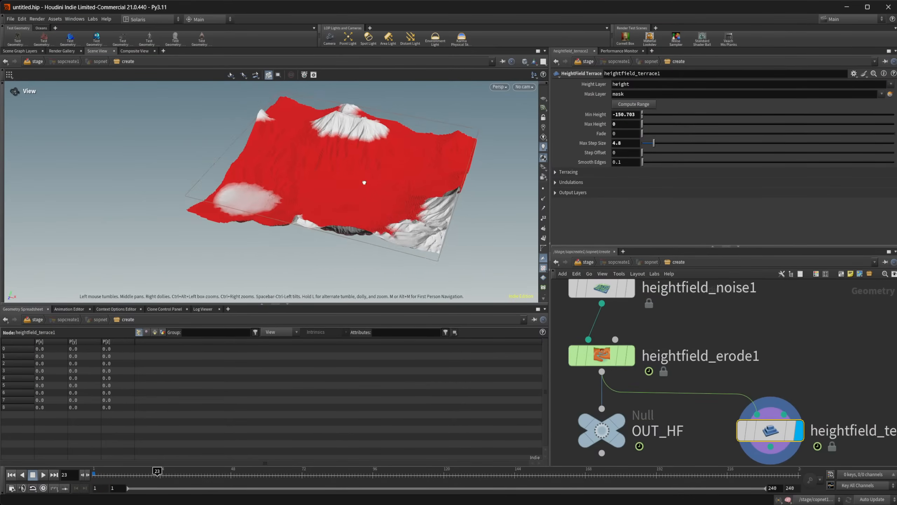
pyautogui.moveTo(363, 182); pyautogui.dragTo(468, 169, button='right')
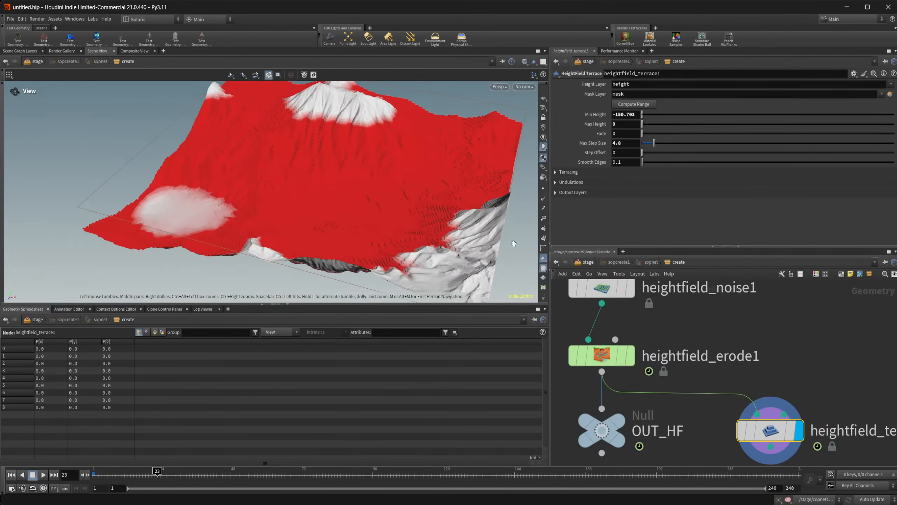
pyautogui.moveTo(779, 335)
pyautogui.mouseDown(button='middle')
pyautogui.moveTo(727, 339)
pyautogui.moveTo(775, 338)
pyautogui.mouseUp(button='middle')
pyautogui.moveTo(790, 337); pyautogui.dragTo(719, 416)
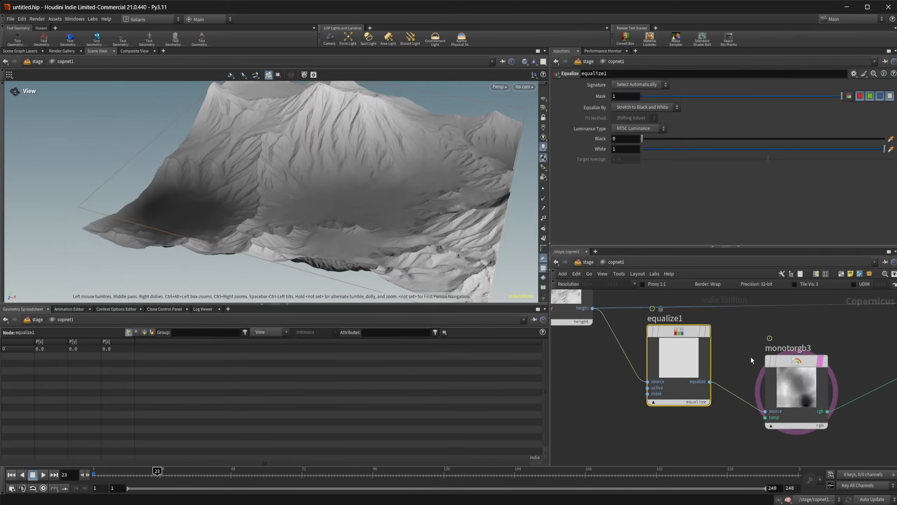
# Line up equalize1 with monotorgb3 in copnet1, and select monotorgb3 to show its parameters.
pyautogui.scroll(-2, 687, 432)
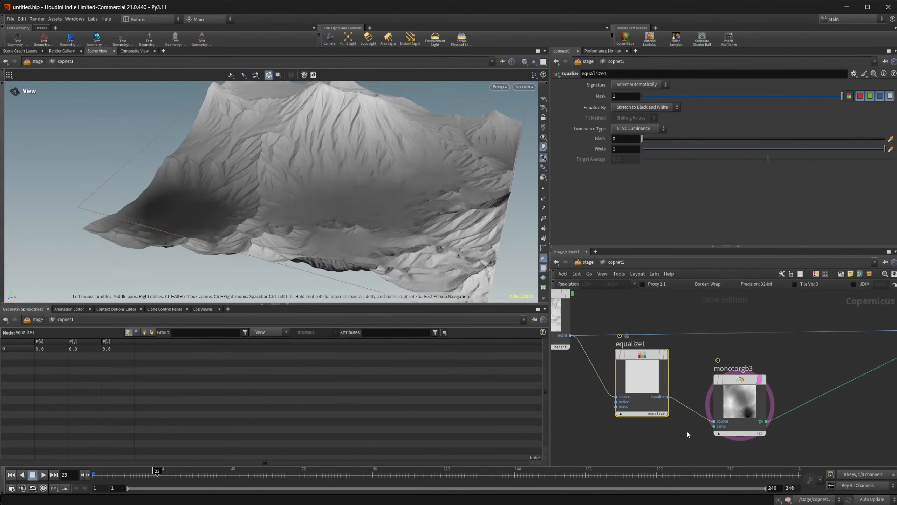
pyautogui.moveTo(678, 352); pyautogui.dragTo(706, 346, button='middle')
pyautogui.moveTo(672, 357); pyautogui.dragTo(679, 384)
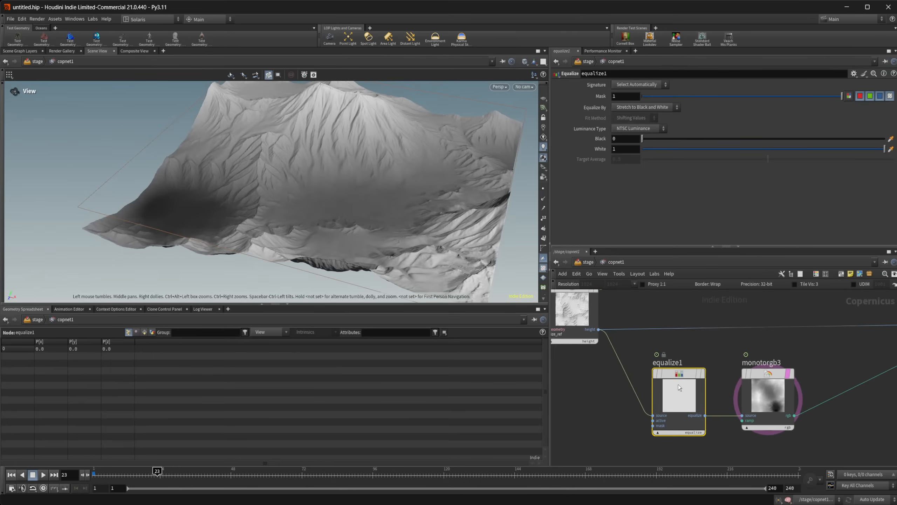
pyautogui.moveTo(862, 373); pyautogui.dragTo(734, 388, button='middle')
pyautogui.scroll(-2, 742, 388)
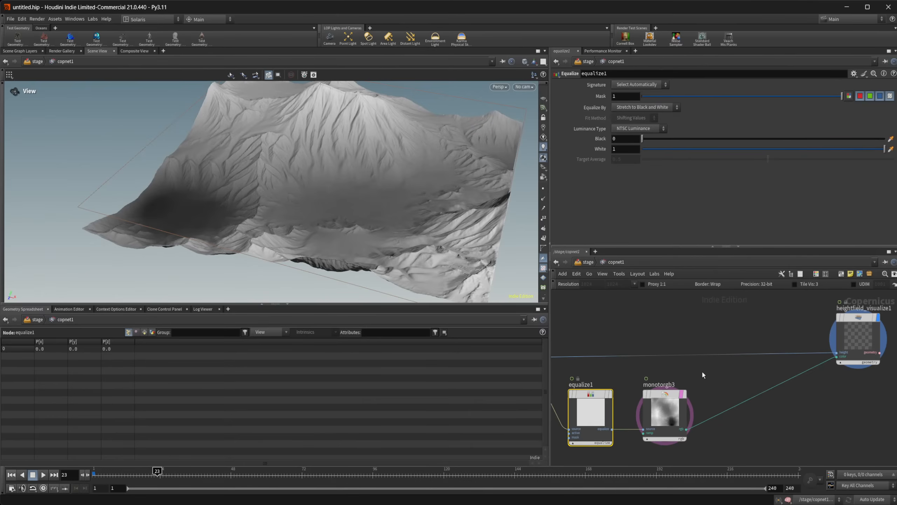
pyautogui.moveTo(724, 370); pyautogui.dragTo(761, 389, button='middle')
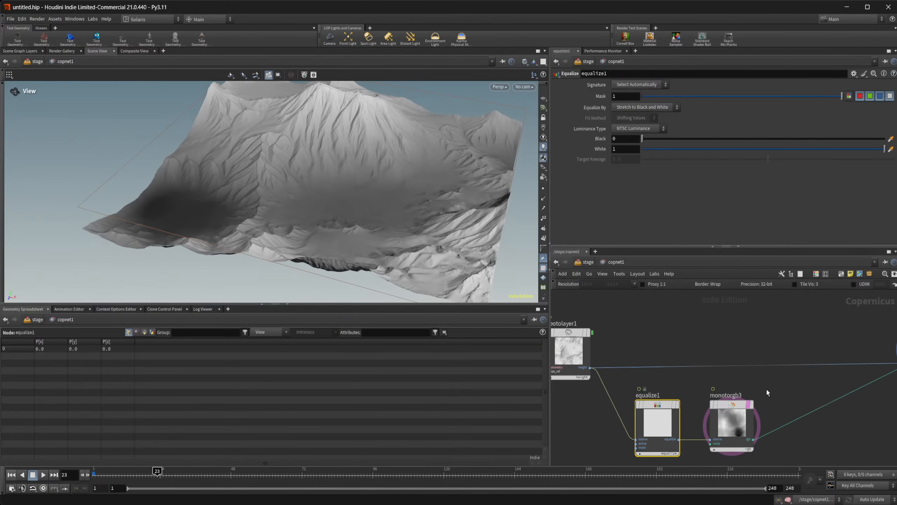
pyautogui.scroll(-4, 766, 387)
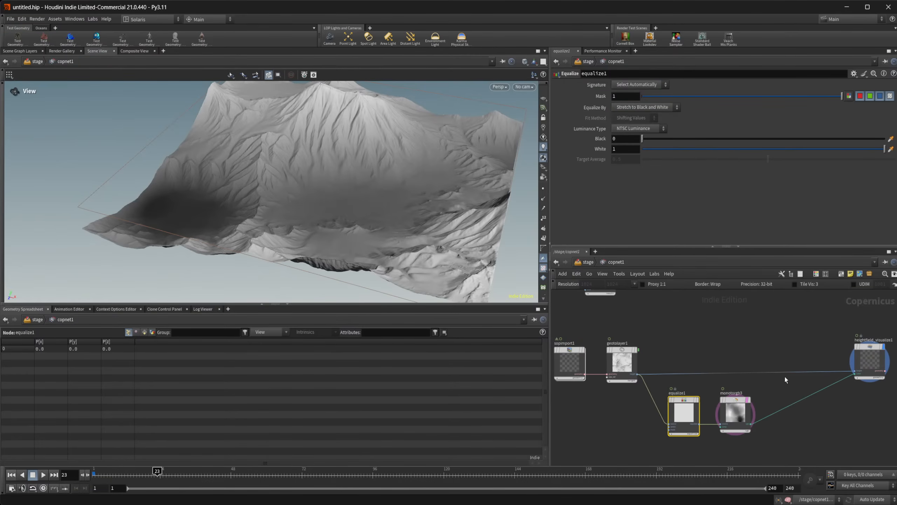
pyautogui.scroll(4, 753, 380)
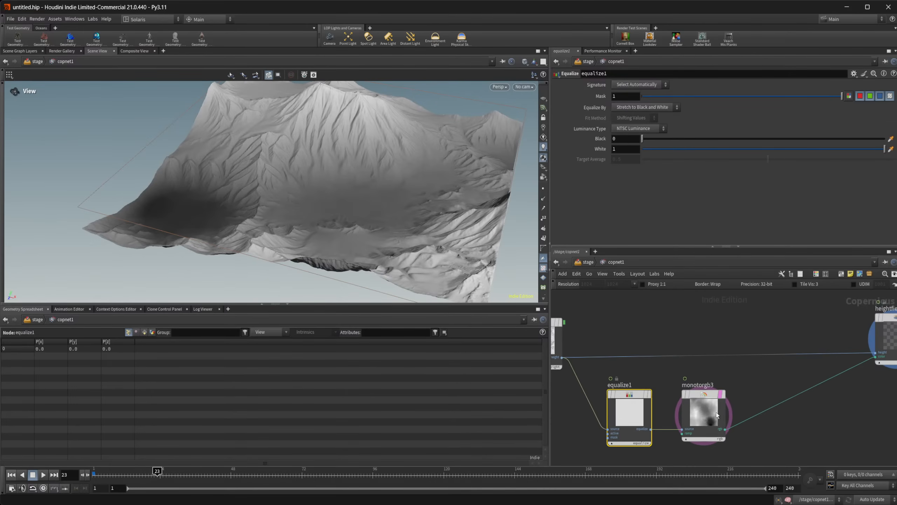
pyautogui.click(706, 411)
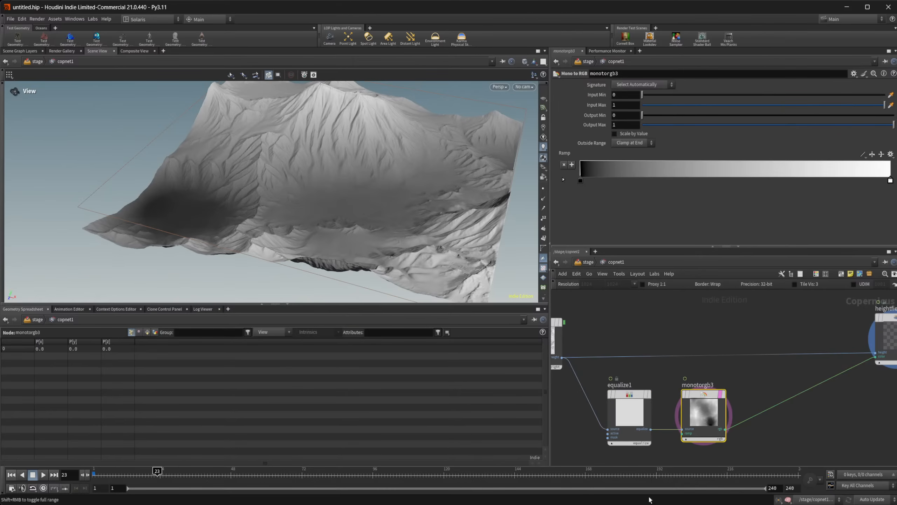
# Switch to the browser, play part of the SideFX terrain modeling video, pause it, and return to Houdini.
pyautogui.click(601, 473)
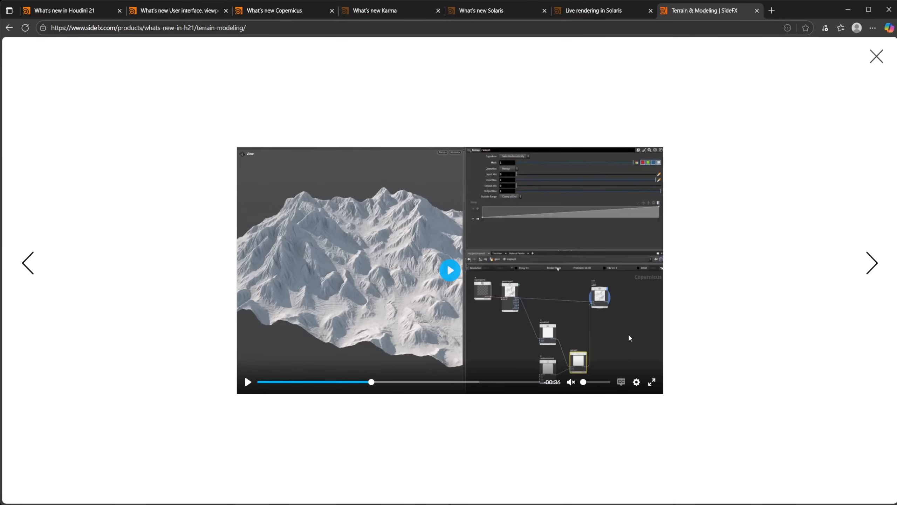
pyautogui.click(449, 272)
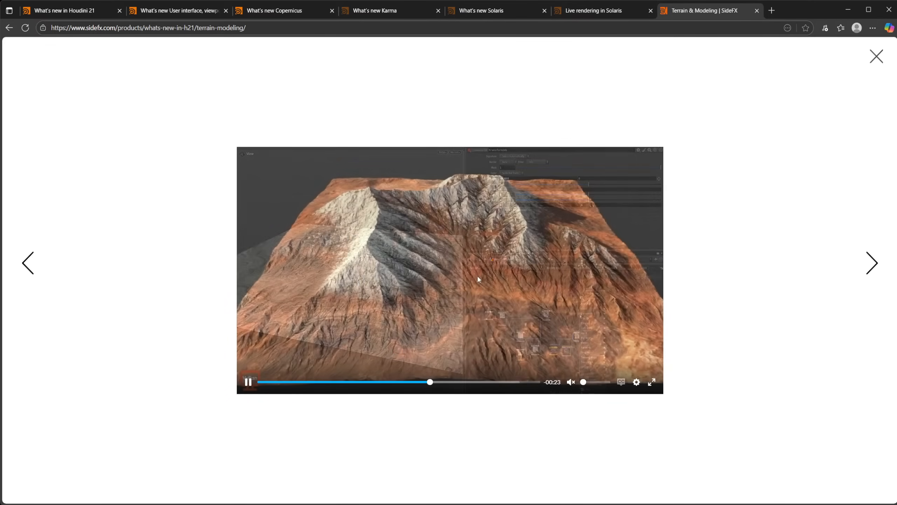
pyautogui.click(477, 273)
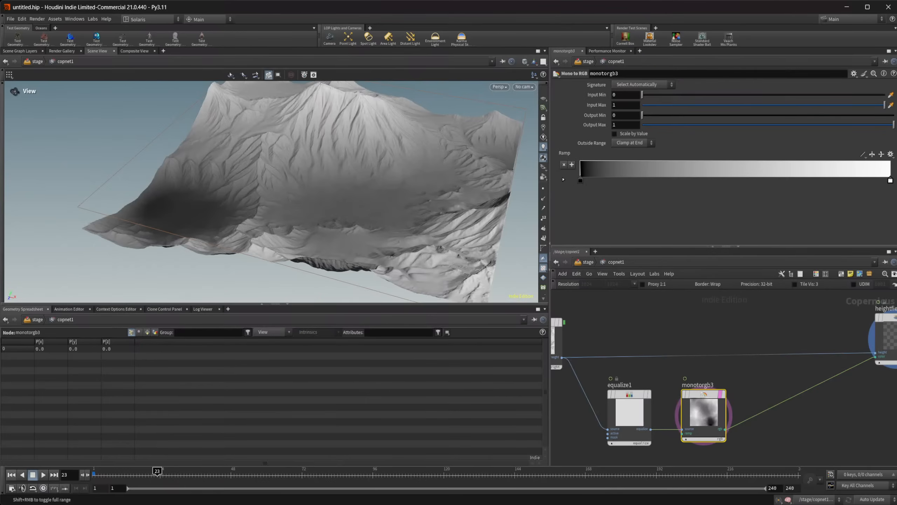
# Rearrange the network so that equalize1 sits above monotorgb3, with monotorgb3 offset below it.
pyautogui.moveTo(765, 428); pyautogui.dragTo(730, 433, button='middle')
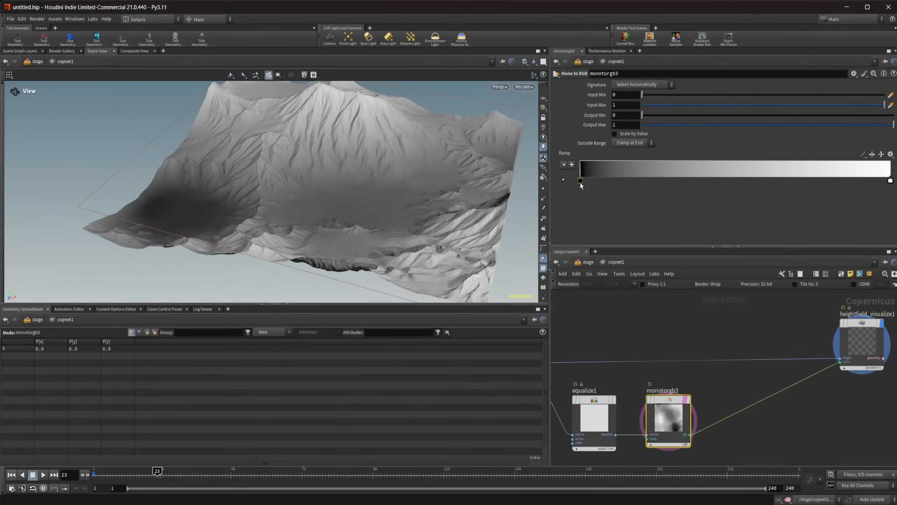
pyautogui.moveTo(735, 410); pyautogui.dragTo(730, 378, button='middle')
pyautogui.moveTo(690, 430); pyautogui.dragTo(717, 394, button='middle')
pyautogui.moveTo(717, 410); pyautogui.dragTo(624, 351)
pyautogui.moveTo(684, 355); pyautogui.dragTo(685, 419)
pyautogui.click(722, 365)
pyautogui.moveTo(616, 408); pyautogui.dragTo(620, 344)
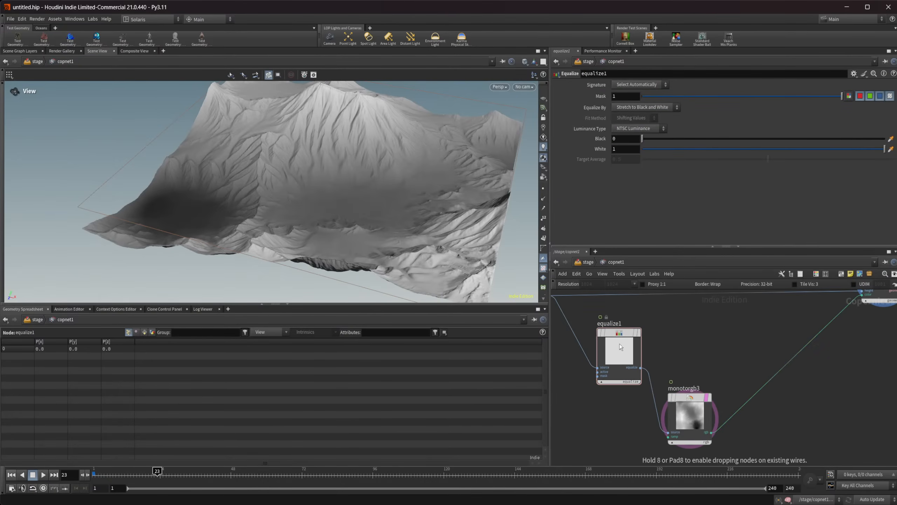
pyautogui.moveTo(685, 374); pyautogui.dragTo(673, 376, button='middle')
# Move the black point of monotorgb3's ramp to about 40 percent along, restricting the mask to the higher terrain.
pyautogui.click(677, 413)
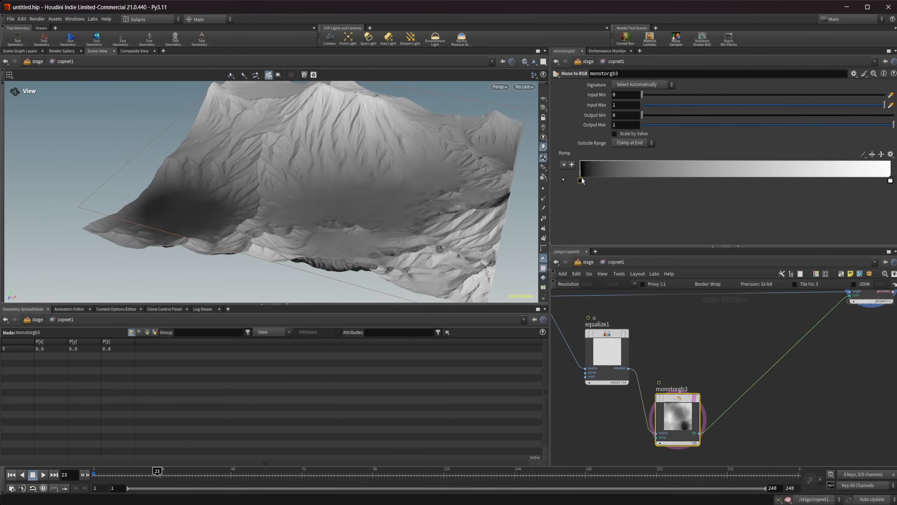
pyautogui.moveTo(583, 181); pyautogui.dragTo(702, 192)
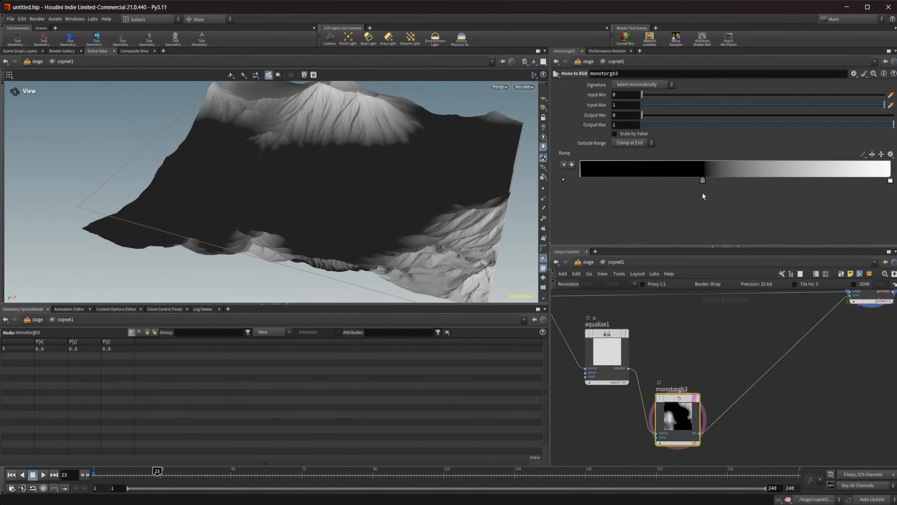
pyautogui.press('Tab')
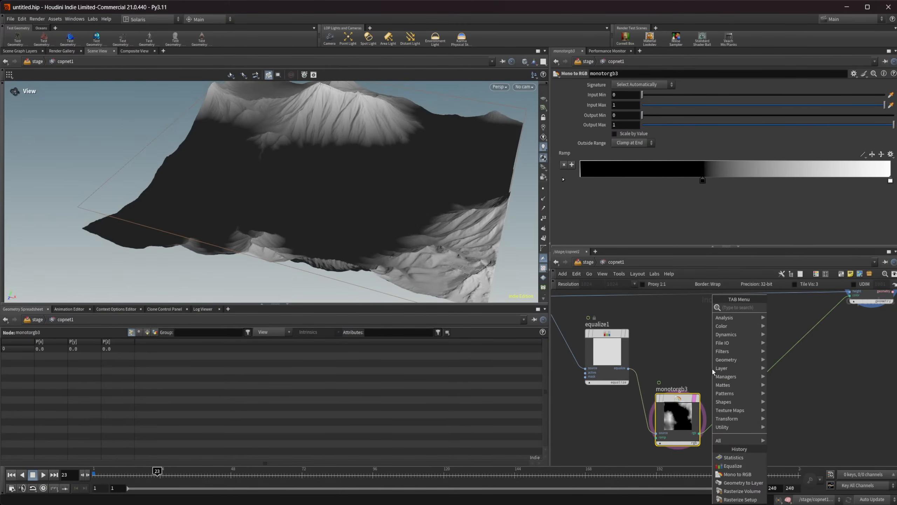
pyautogui.click(679, 358)
# Set geotolayer1's imports from the geometry so that every heightfield layer is available as an output.
pyautogui.moveTo(679, 358); pyautogui.dragTo(770, 393, button='middle')
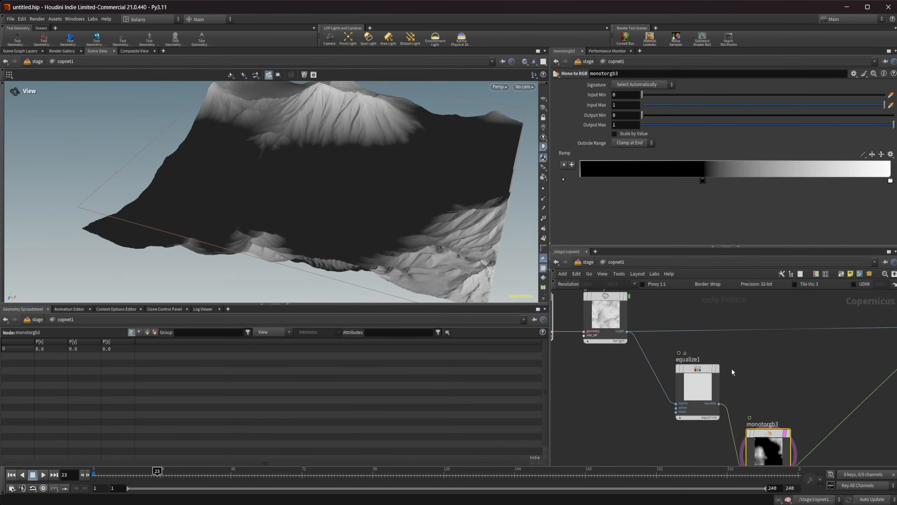
pyautogui.click(613, 320)
pyautogui.click(636, 125)
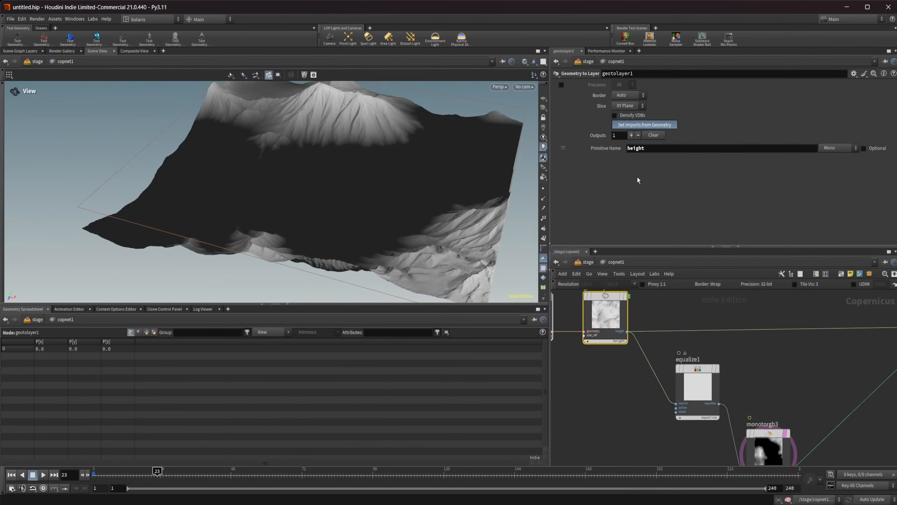
pyautogui.scroll(2, 631, 340)
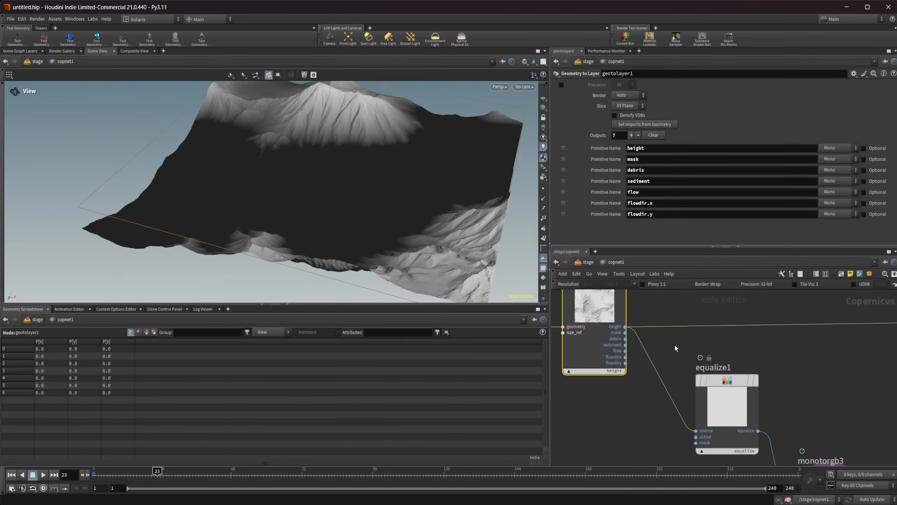
pyautogui.click(625, 326)
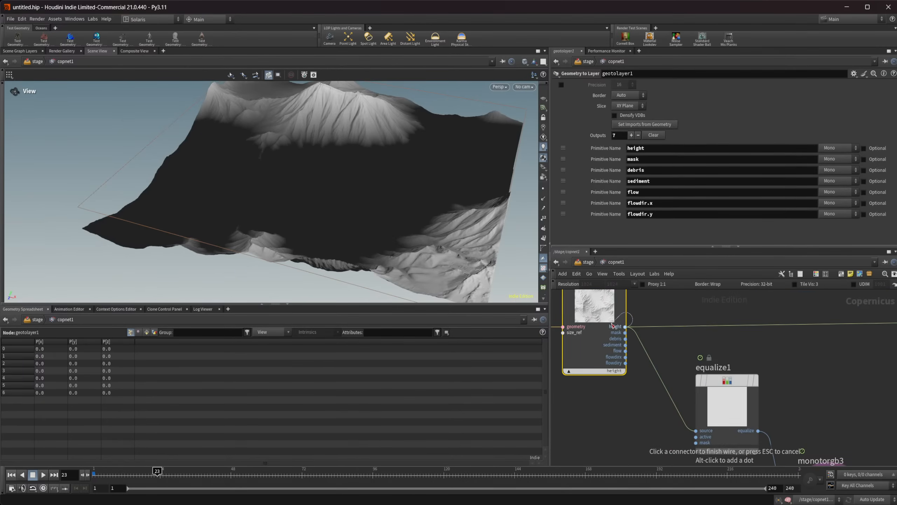
pyautogui.press('Escape')
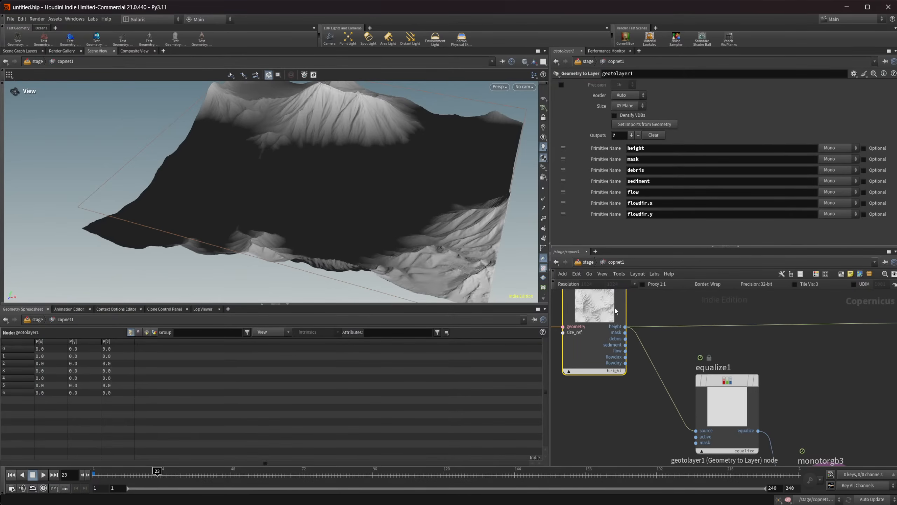
# Display geotolayer1 in the viewport and preview its mask output.
pyautogui.press('e')
pyautogui.click(615, 311)
pyautogui.press('e')
pyautogui.click(615, 311)
pyautogui.press('r')
pyautogui.click(615, 311)
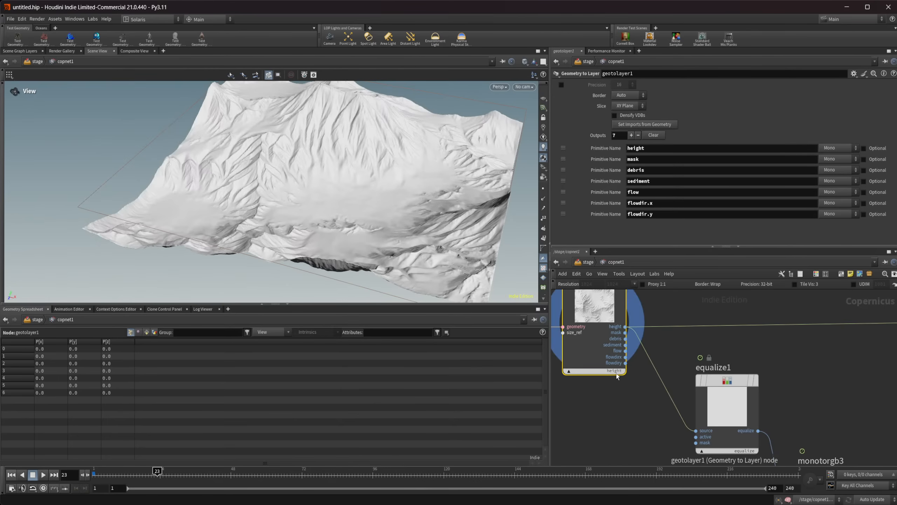
pyautogui.click(617, 371)
pyautogui.click(618, 386)
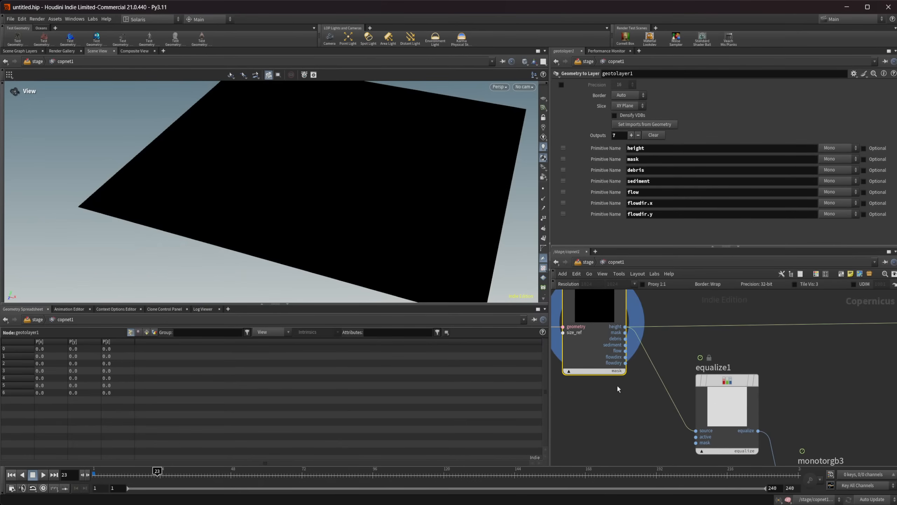
# Preview geotolayer1's debris, sediment and flow outputs in turn.
pyautogui.click(617, 372)
pyautogui.click(630, 396)
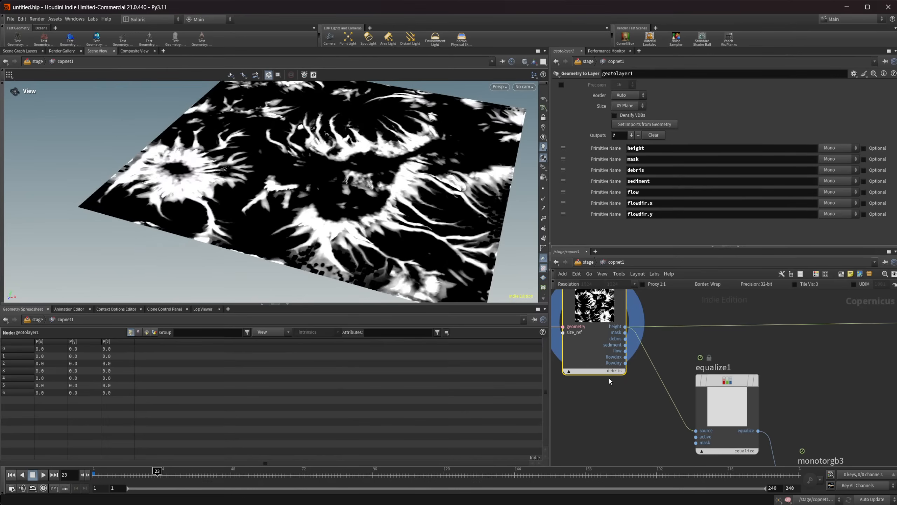
pyautogui.click(616, 371)
pyautogui.click(627, 402)
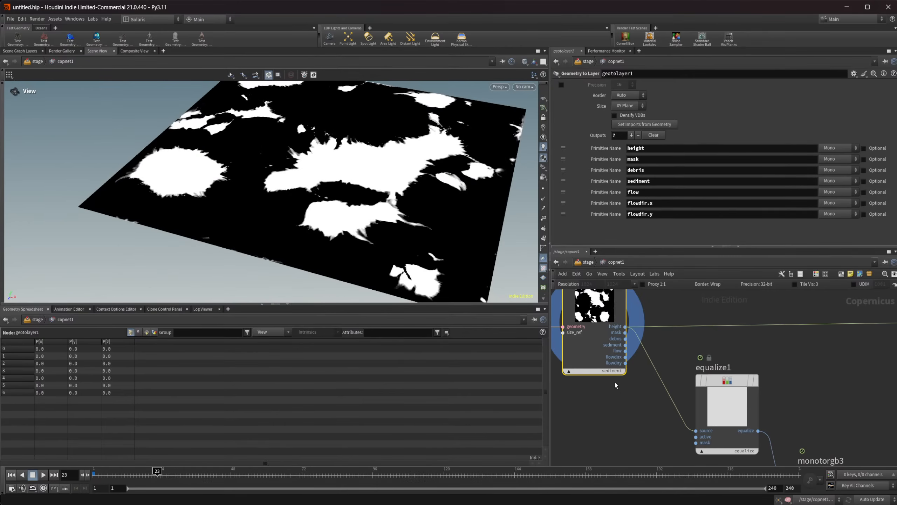
pyautogui.click(617, 371)
pyautogui.click(623, 411)
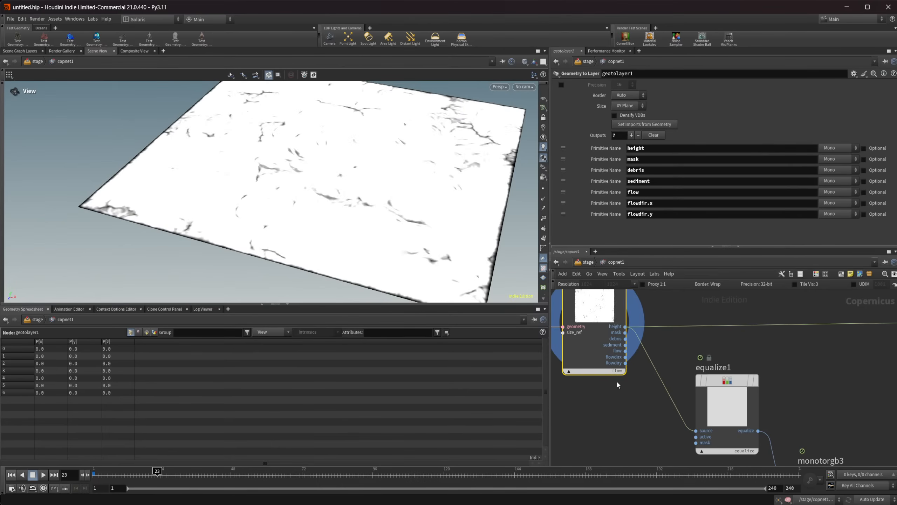
pyautogui.click(617, 371)
pyautogui.click(636, 413)
pyautogui.click(622, 372)
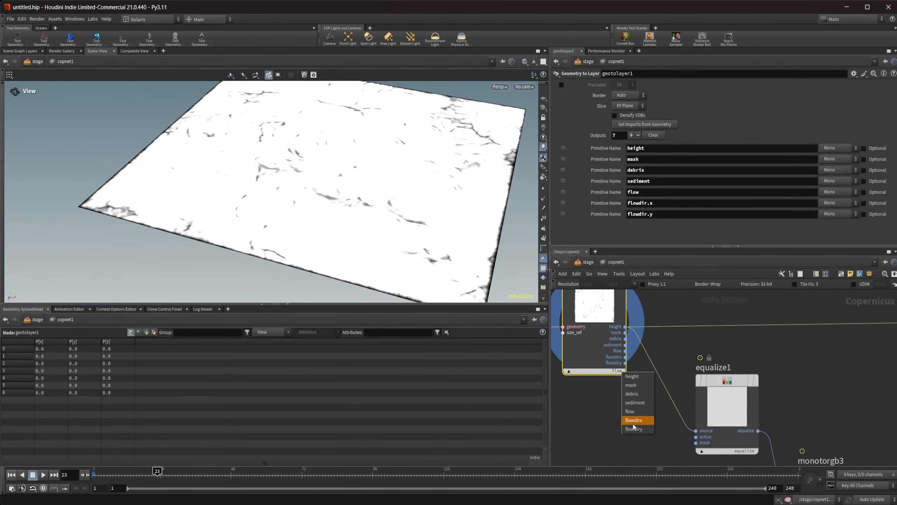
pyautogui.click(777, 363)
# Add a second Equalize node to copnet1 and place it above equalize1, beside geotolayer1.
pyautogui.scroll(-1, 702, 352)
pyautogui.moveTo(778, 363)
pyautogui.mouseDown(button='middle')
pyautogui.moveTo(701, 352)
pyautogui.moveTo(766, 367)
pyautogui.mouseUp(button='middle')
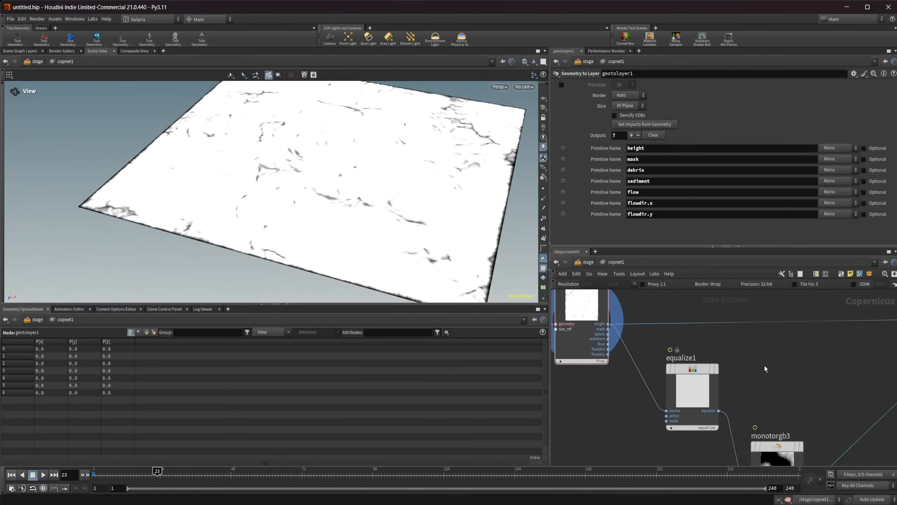
pyautogui.scroll(-1, 765, 367)
pyautogui.moveTo(755, 400); pyautogui.dragTo(752, 334, button='middle')
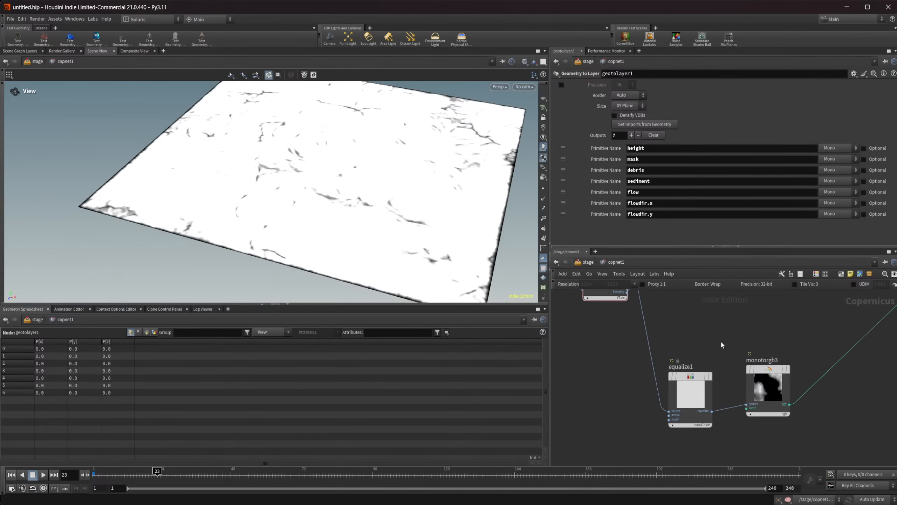
pyautogui.moveTo(696, 356); pyautogui.dragTo(689, 399, button='middle')
pyautogui.press('Tab')
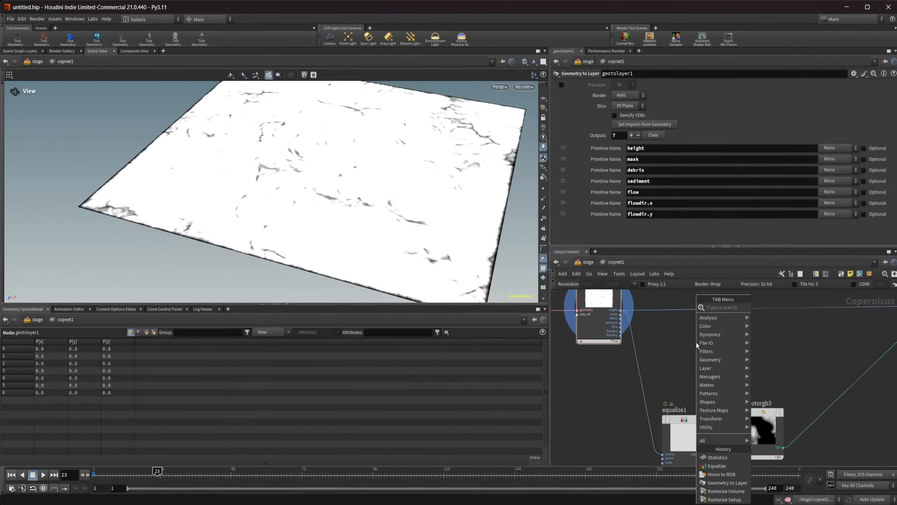
pyautogui.write('eq')
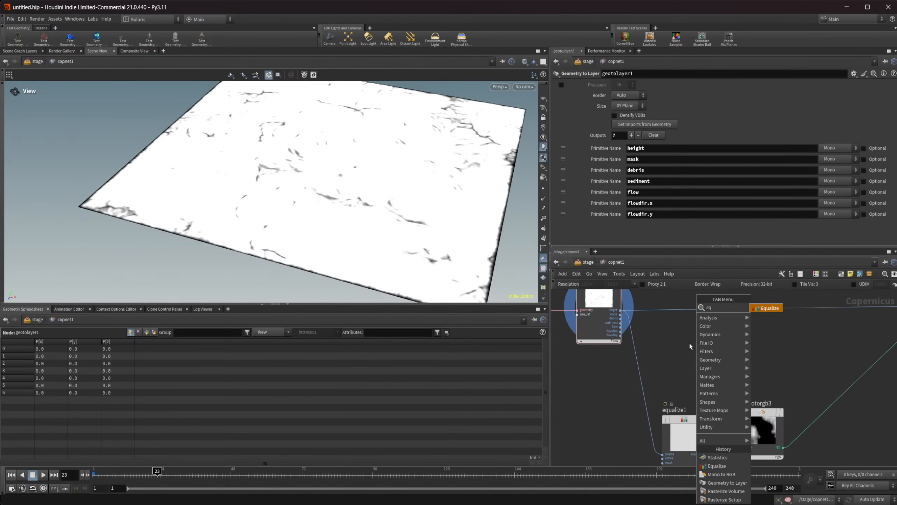
pyautogui.press('Return')
pyautogui.click(689, 343)
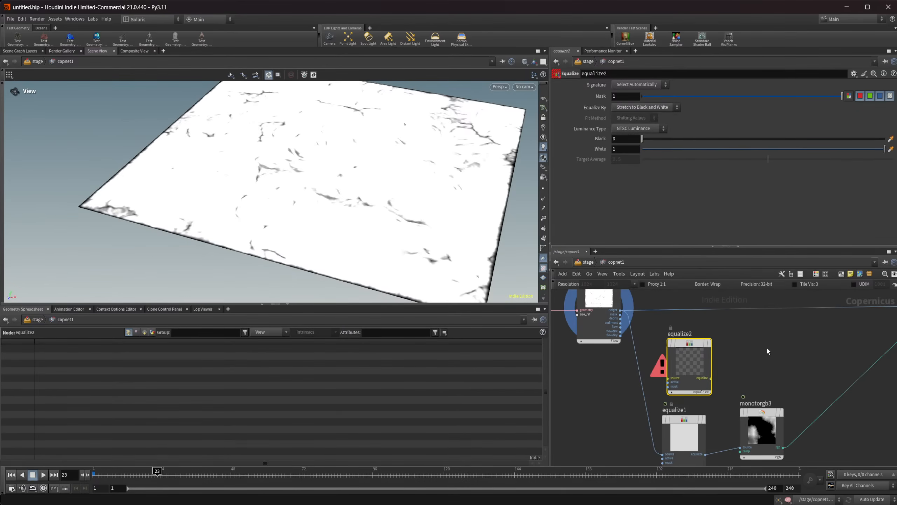
pyautogui.scroll(1, 795, 372)
pyautogui.moveTo(740, 385); pyautogui.dragTo(772, 392, button='middle')
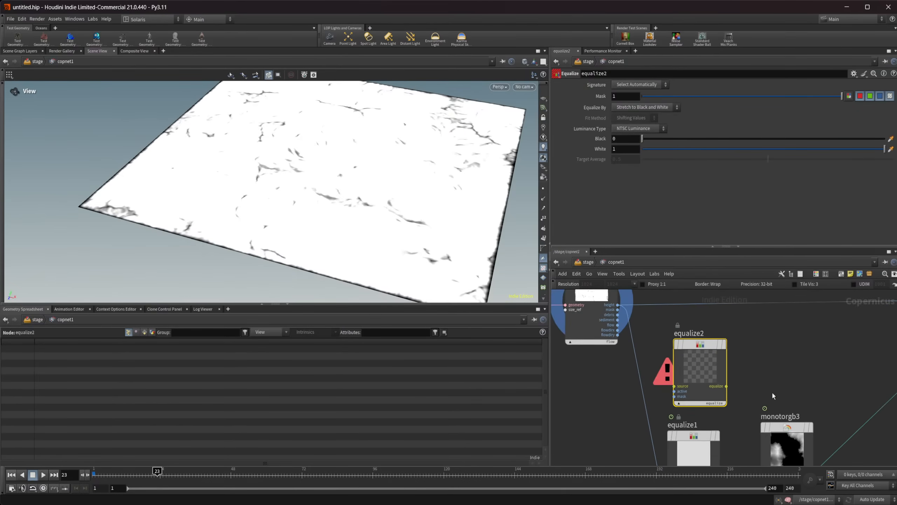
pyautogui.moveTo(685, 371); pyautogui.dragTo(699, 362)
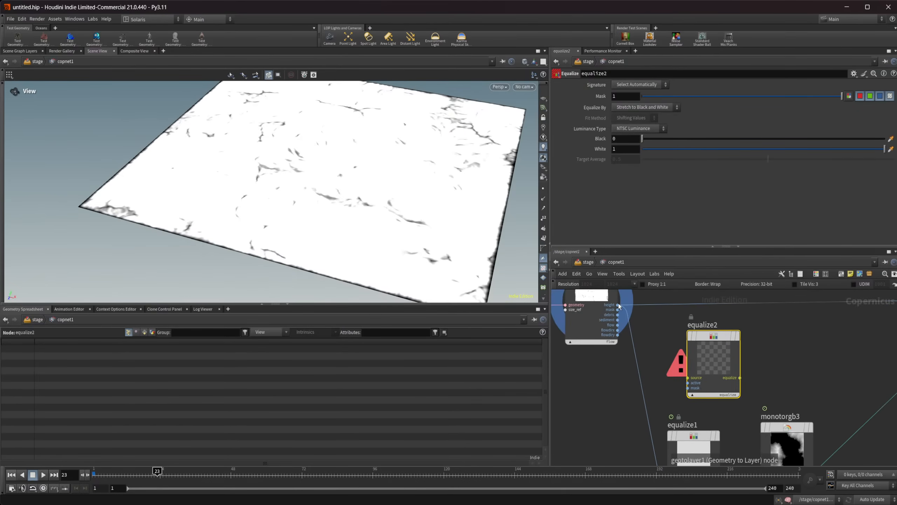
# Connect geotolayer1's debris output to the source input of equalize2 and display equalize2.
pyautogui.moveTo(617, 305); pyautogui.dragTo(680, 359)
pyautogui.press('r')
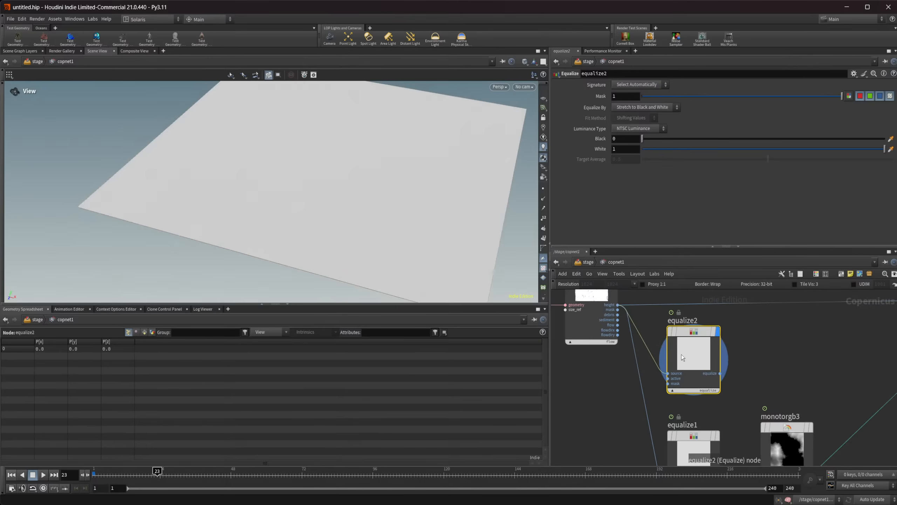
pyautogui.scroll(2, 635, 334)
pyautogui.moveTo(620, 330); pyautogui.dragTo(634, 359, button='middle')
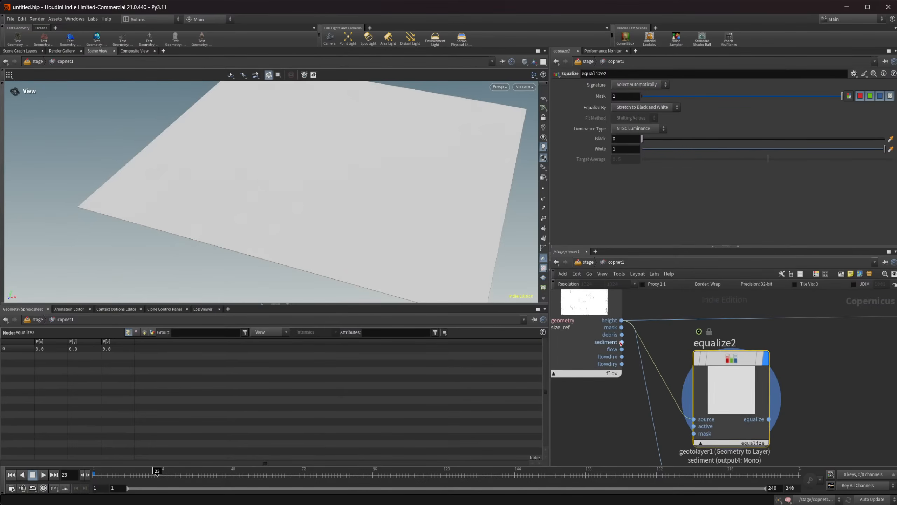
pyautogui.moveTo(622, 335); pyautogui.dragTo(686, 419)
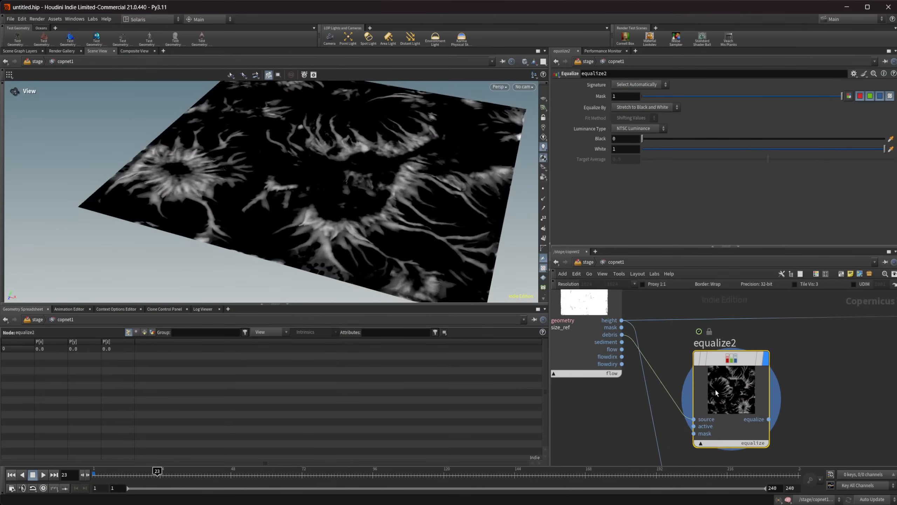
# Compare geotolayer1's debris output with equalize2's result, ending with equalize2 displayed.
pyautogui.click(592, 297)
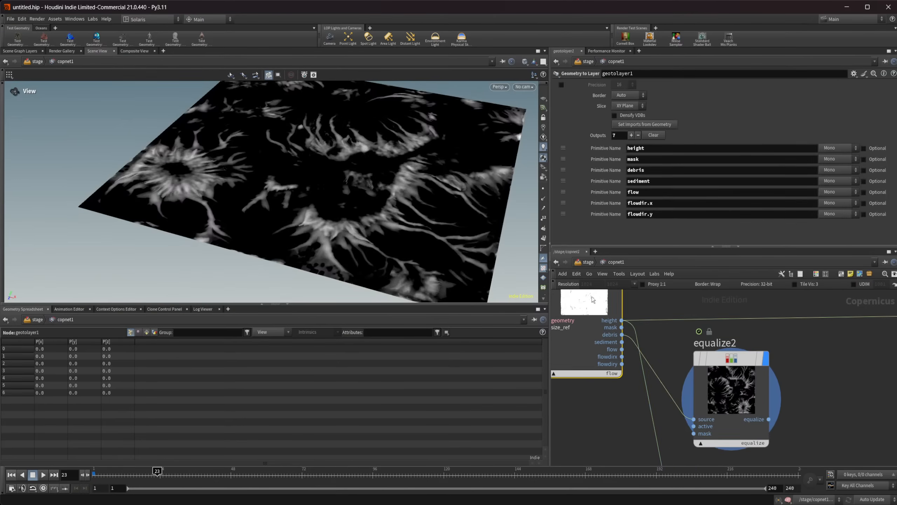
pyautogui.press('r')
pyautogui.click(613, 373)
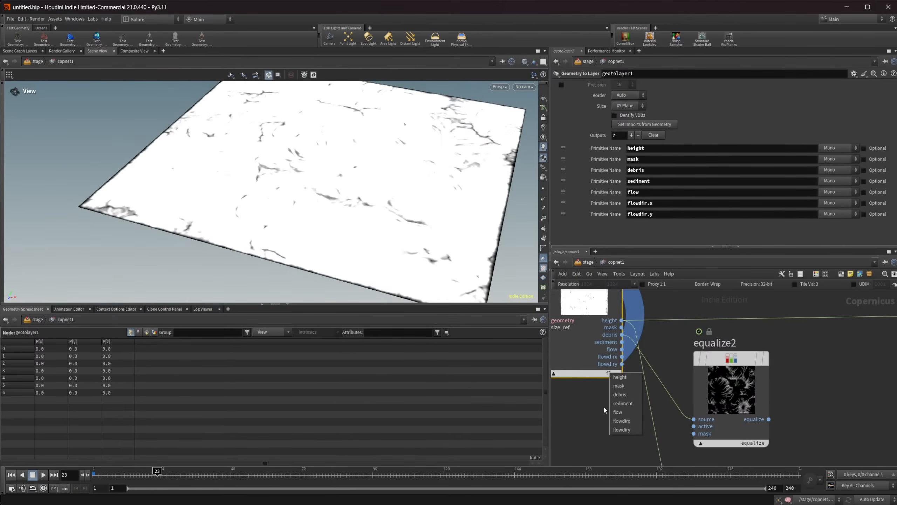
pyautogui.click(628, 398)
pyautogui.click(703, 386)
pyautogui.press('r')
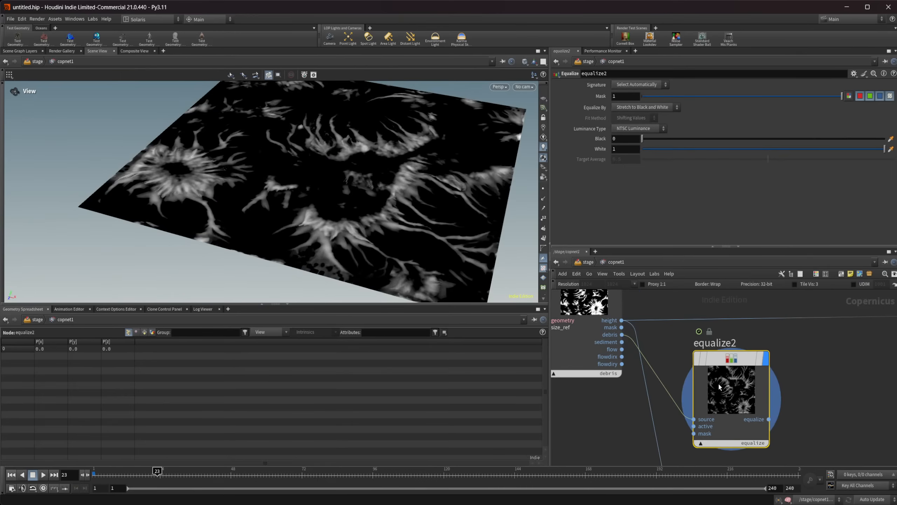
# Duplicate monotorgb3 above the original, feed the copy from equalize2's output, and display it.
pyautogui.moveTo(809, 386); pyautogui.dragTo(734, 388, button='middle')
pyautogui.press('h')
pyautogui.press('Tab')
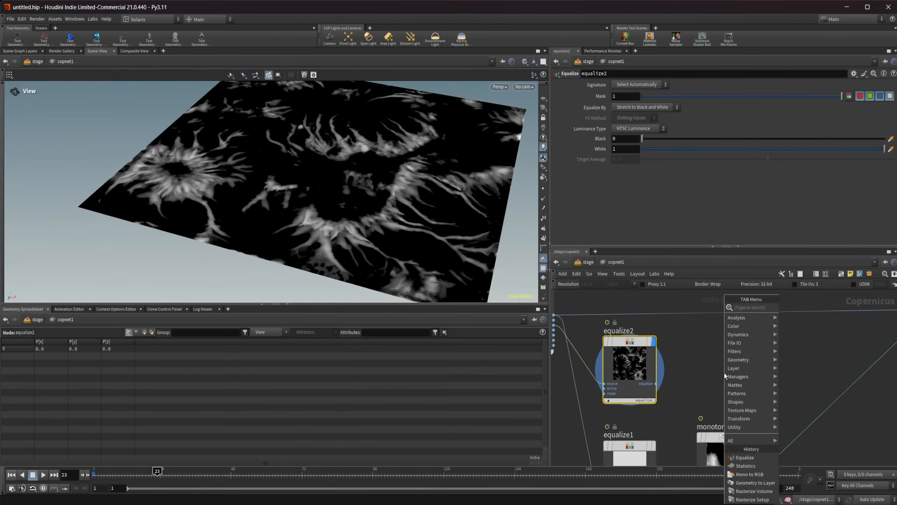
pyautogui.write('r')
pyautogui.press('Return')
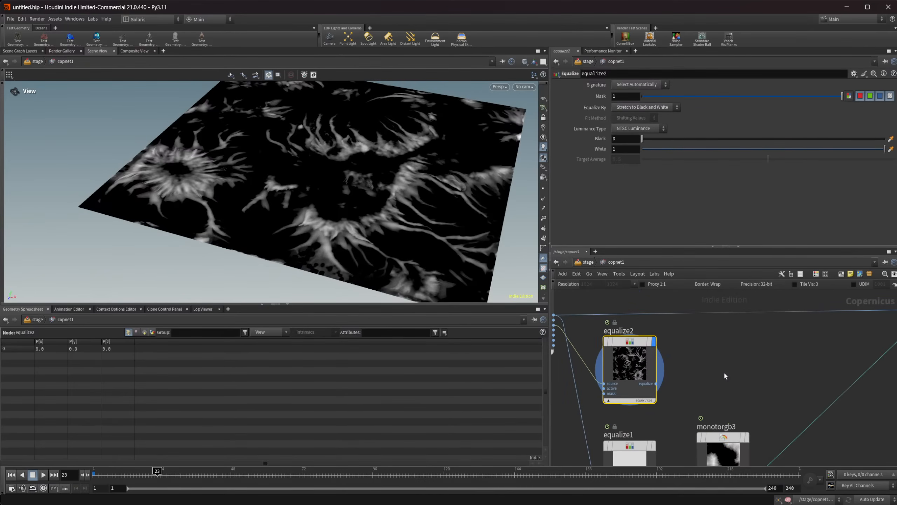
pyautogui.click(711, 358)
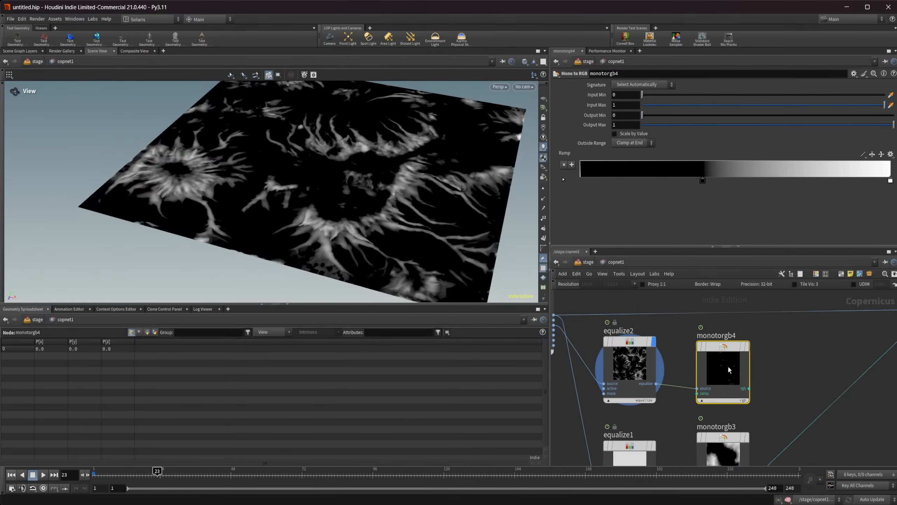
pyautogui.press('r')
pyautogui.moveTo(808, 372); pyautogui.dragTo(754, 381, button='middle')
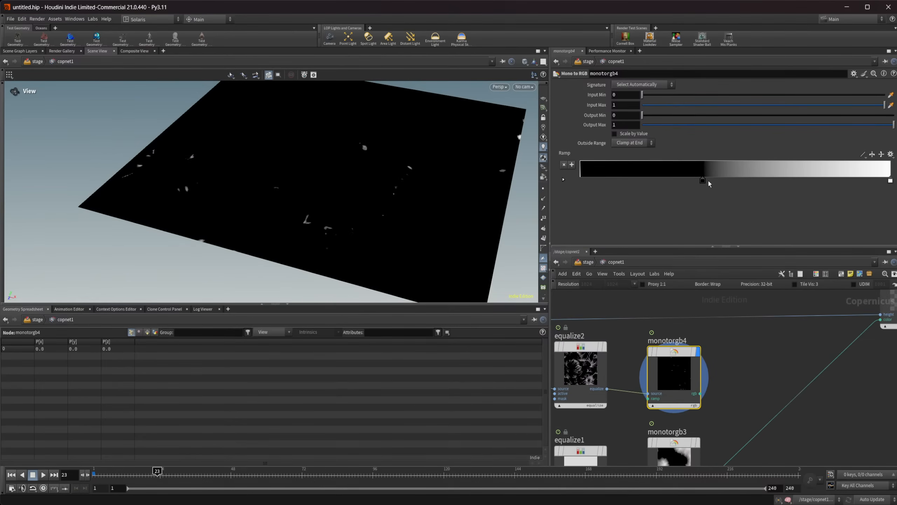
# Move the black point of monotorgb4's ramp to the start, and try the purple-to-yellow ramp preset.
pyautogui.moveTo(708, 182); pyautogui.dragTo(548, 186)
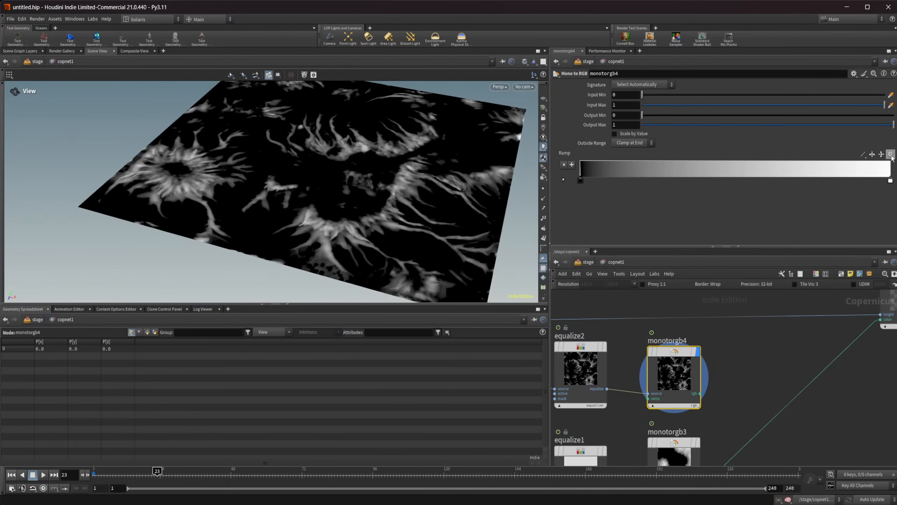
pyautogui.click(890, 154)
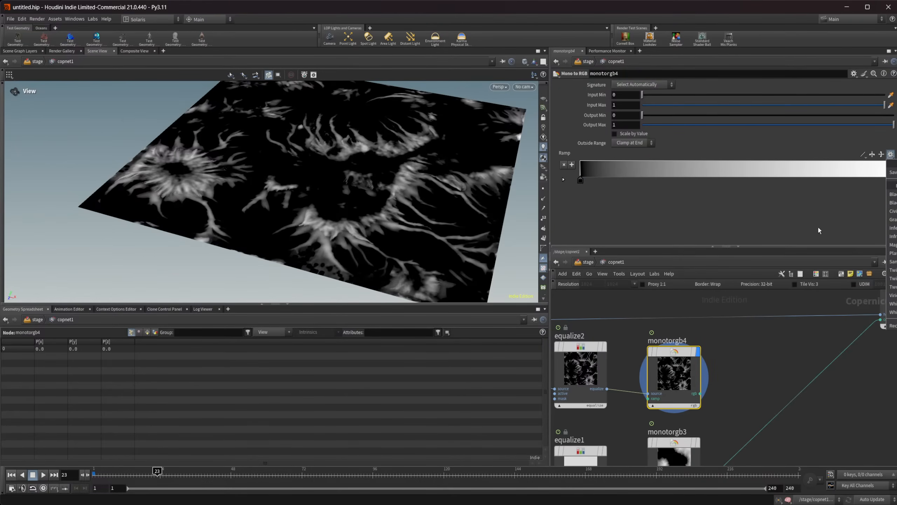
pyautogui.click(892, 253)
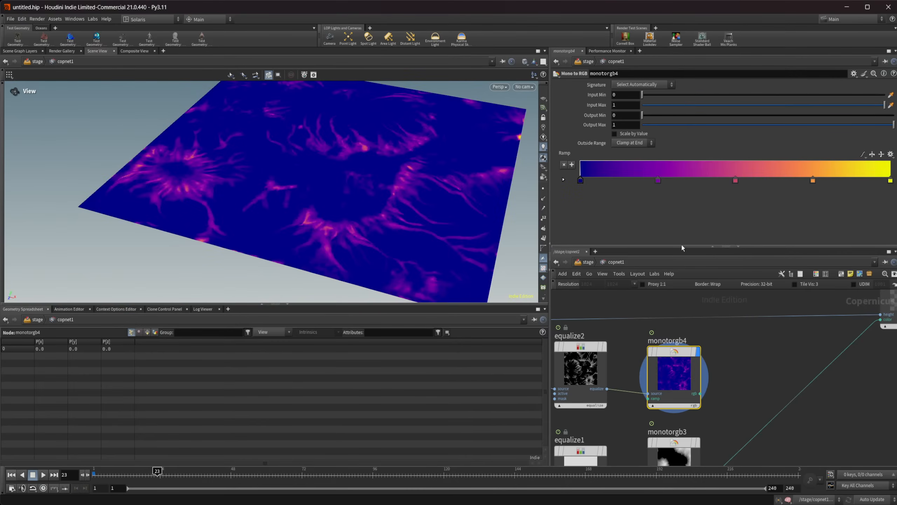
# Apply the sand-coloured preset to monotorgb4's ramp, and add a pale green color point about 30 percent along.
pyautogui.click(890, 155)
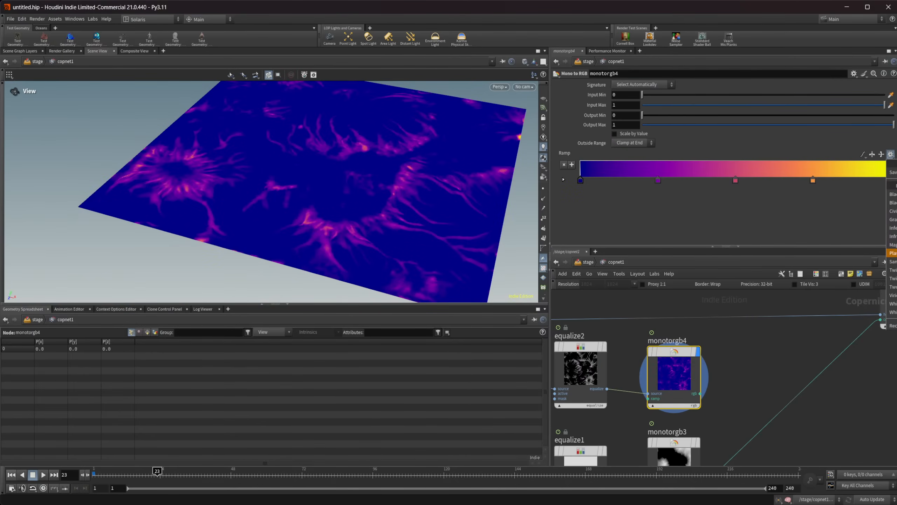
pyautogui.click(892, 262)
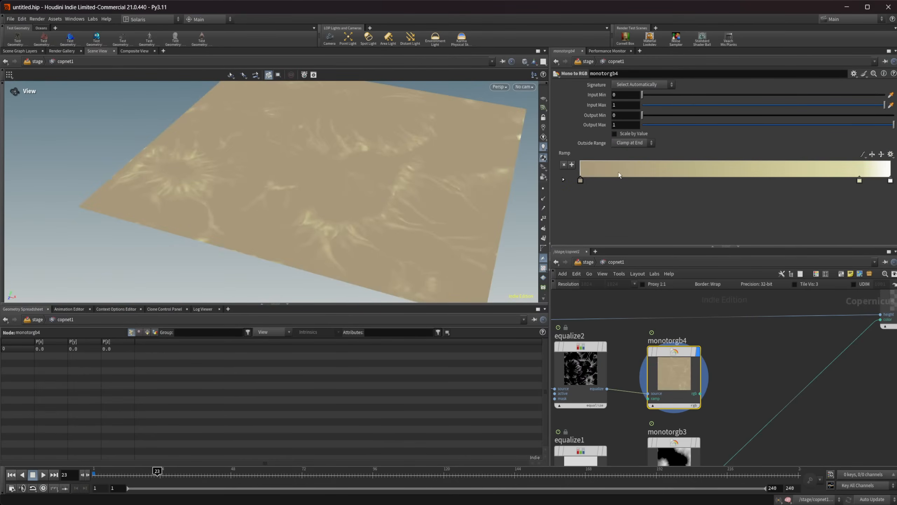
pyautogui.click(671, 172)
pyautogui.doubleClick(670, 180)
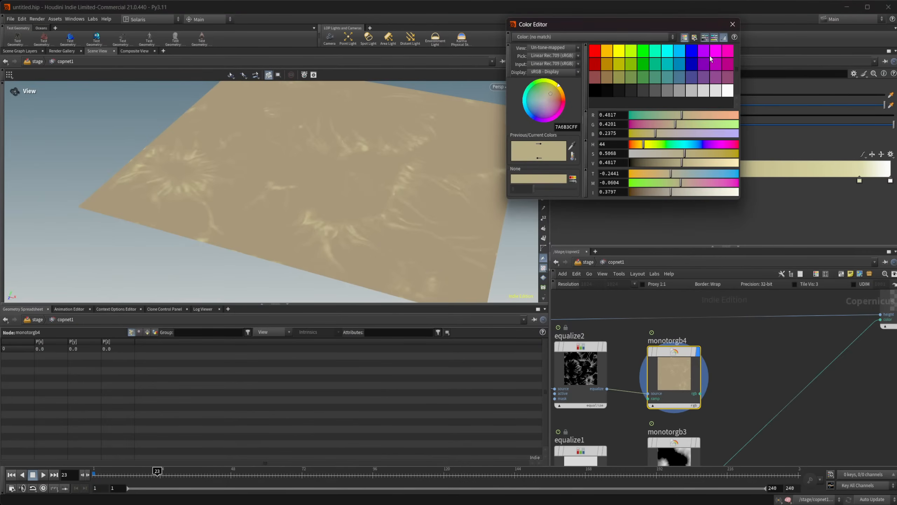
pyautogui.moveTo(551, 105)
pyautogui.mouseDown()
pyautogui.moveTo(551, 95)
pyautogui.moveTo(544, 99)
pyautogui.mouseUp()
pyautogui.click(733, 24)
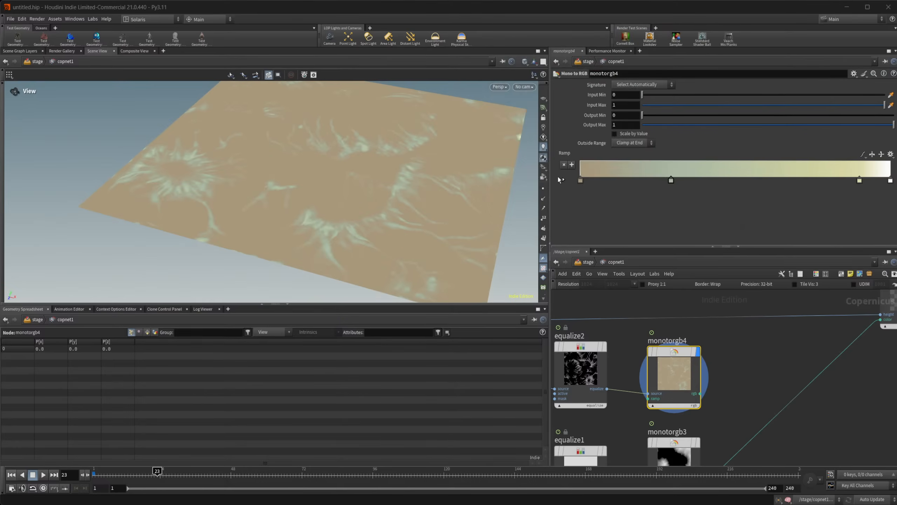
# Recolor ramp point 2 of monotorgb4 from its color editor to a reddish brown, 7A472A.
pyautogui.click(563, 179)
pyautogui.click(624, 211)
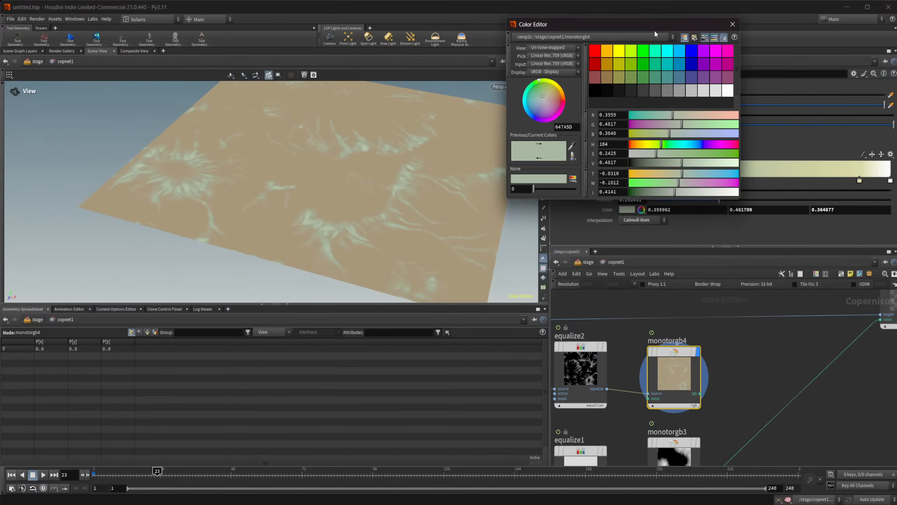
pyautogui.moveTo(653, 27); pyautogui.dragTo(567, 221)
pyautogui.moveTo(464, 293); pyautogui.dragTo(468, 290)
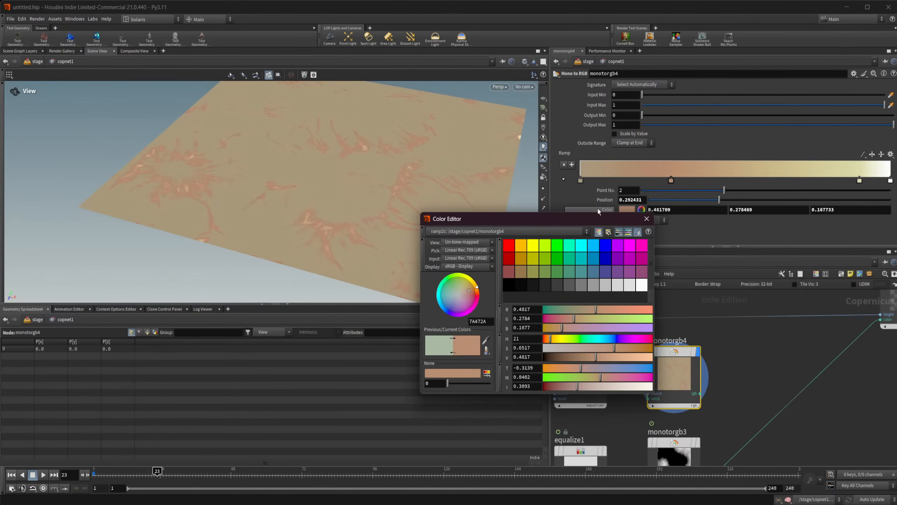
# Add a ramp point before the reddish-brown one, color it brown 6C4B26, and place it at about 0.078.
pyautogui.click(625, 169)
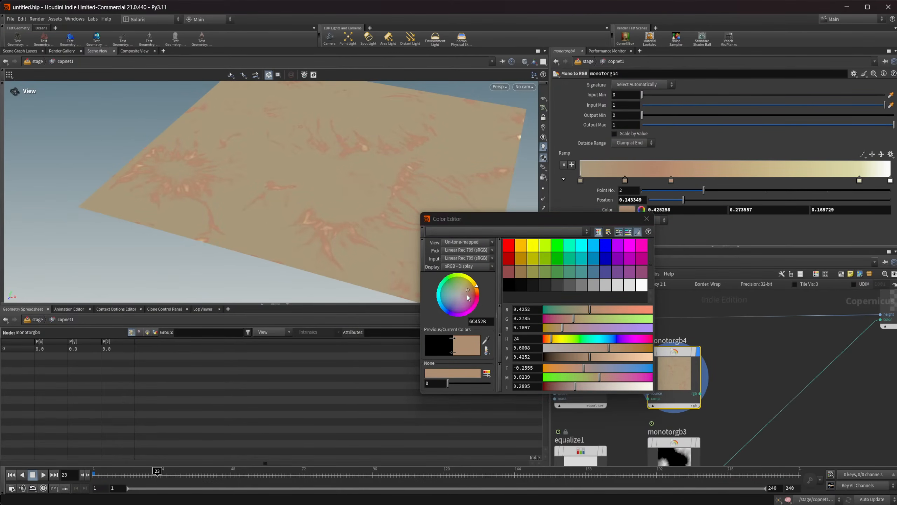
pyautogui.moveTo(468, 298); pyautogui.dragTo(465, 290)
pyautogui.moveTo(464, 290); pyautogui.dragTo(469, 291)
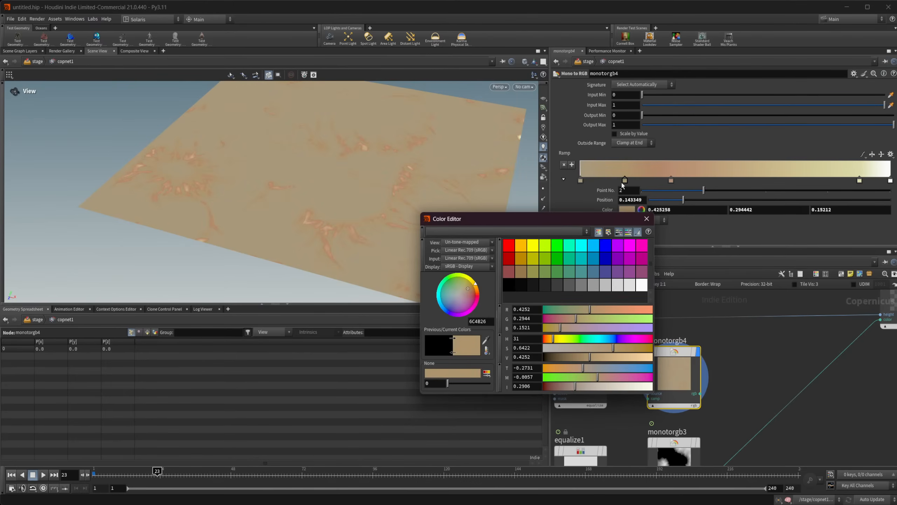
pyautogui.moveTo(624, 180); pyautogui.dragTo(605, 186)
pyautogui.click(650, 222)
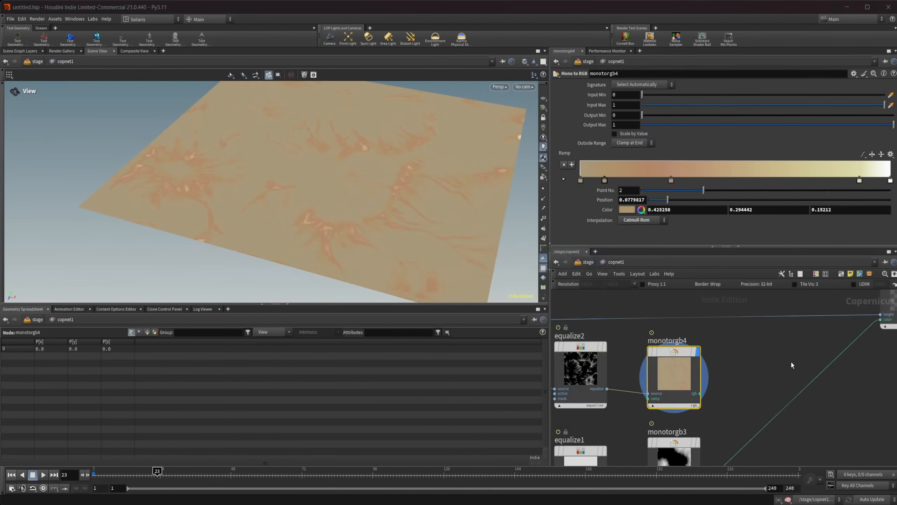
# Feed monotorgb4's rgb output into heightfield_visualize1's color input and display the colored terrain.
pyautogui.scroll(-3, 741, 357)
pyautogui.scroll(2, 737, 363)
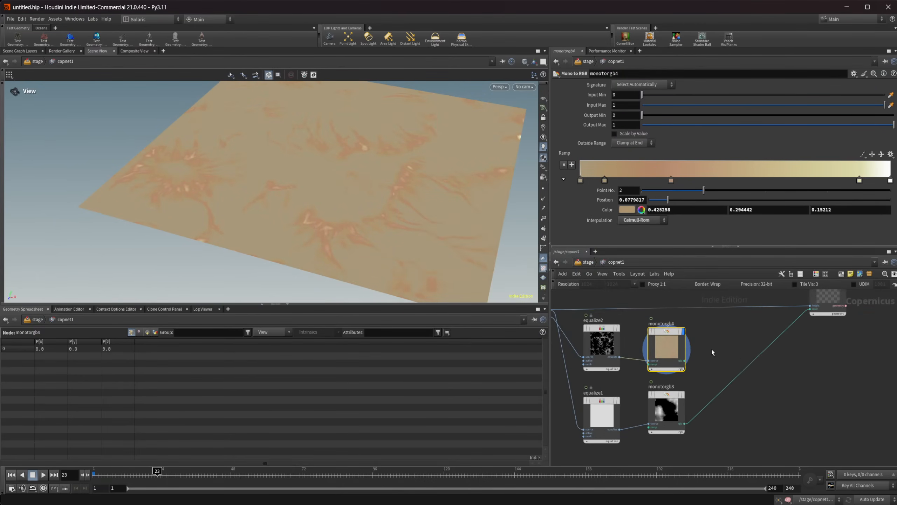
pyautogui.moveTo(766, 403); pyautogui.dragTo(752, 436, button='middle')
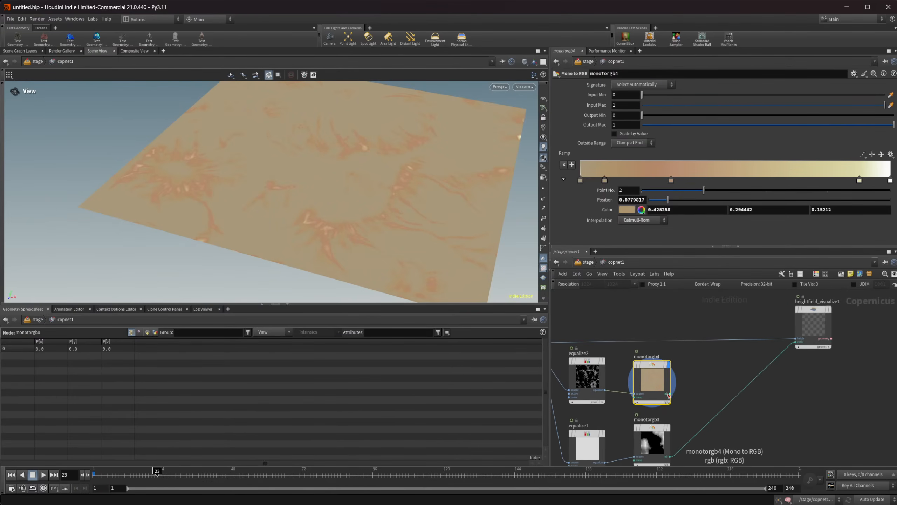
pyautogui.click(810, 328)
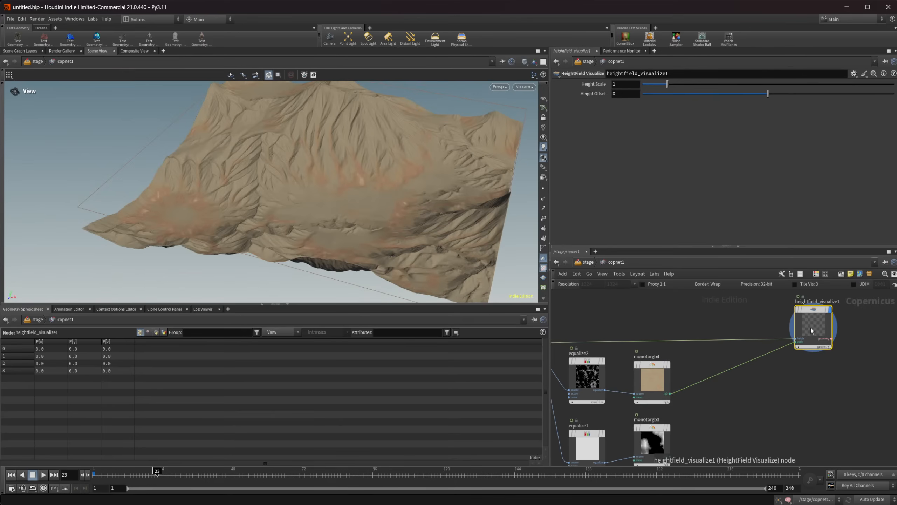
pyautogui.moveTo(334, 186)
pyautogui.mouseDown()
pyautogui.moveTo(391, 173)
pyautogui.moveTo(335, 200)
pyautogui.mouseUp()
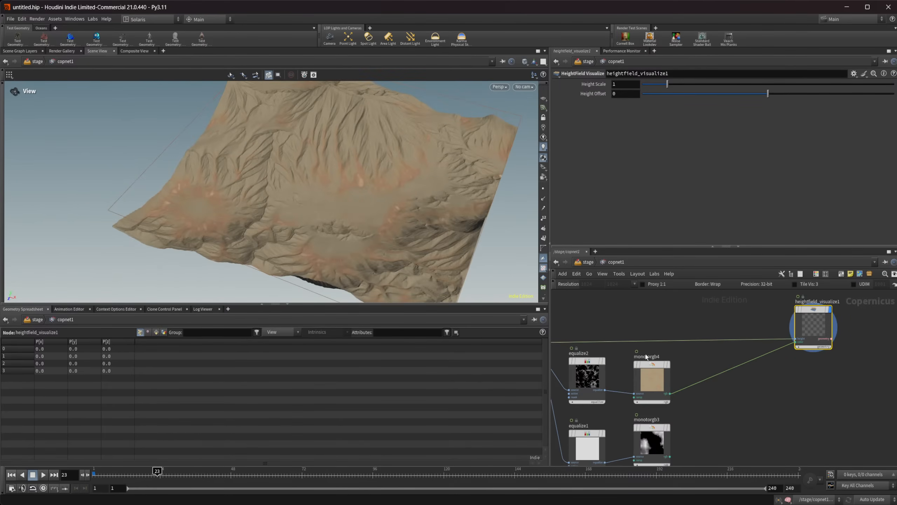
# Move equalize1 and monotorgb3 together further down the network to make room below equalize2.
pyautogui.moveTo(741, 444); pyautogui.dragTo(759, 381, button='middle')
pyautogui.moveTo(716, 421); pyautogui.dragTo(605, 379)
pyautogui.moveTo(673, 376); pyautogui.dragTo(674, 430)
pyautogui.moveTo(649, 369); pyautogui.dragTo(709, 418, button='middle')
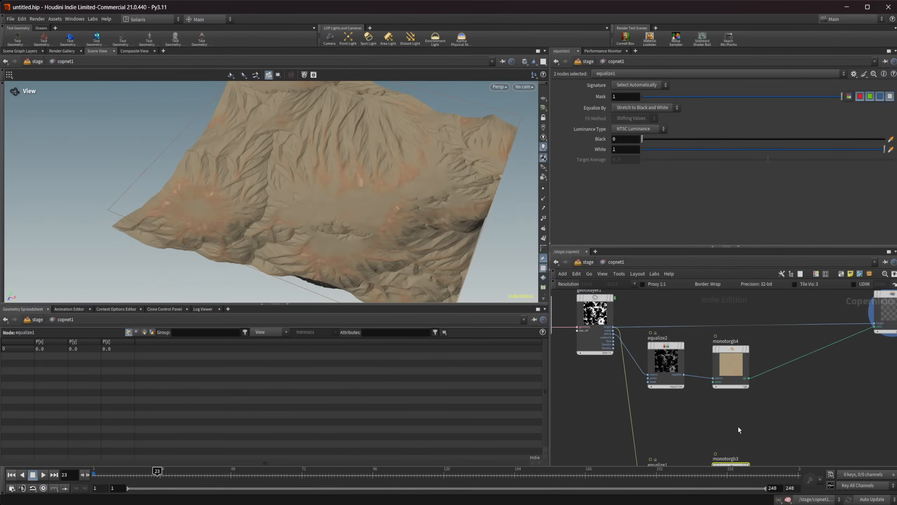
# Add a Fractal Noise node and place it just below equalize2.
pyautogui.press('Tab')
pyautogui.write('blend')
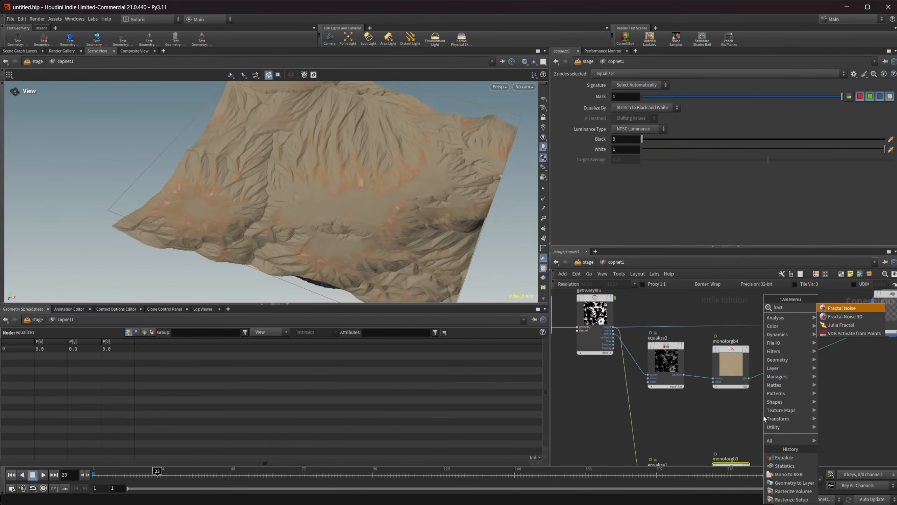
pyautogui.press('Return')
pyautogui.click(764, 416)
pyautogui.moveTo(767, 426); pyautogui.dragTo(734, 415)
pyautogui.moveTo(773, 397); pyautogui.dragTo(849, 389, button='middle')
pyautogui.moveTo(809, 410); pyautogui.dragTo(766, 403)
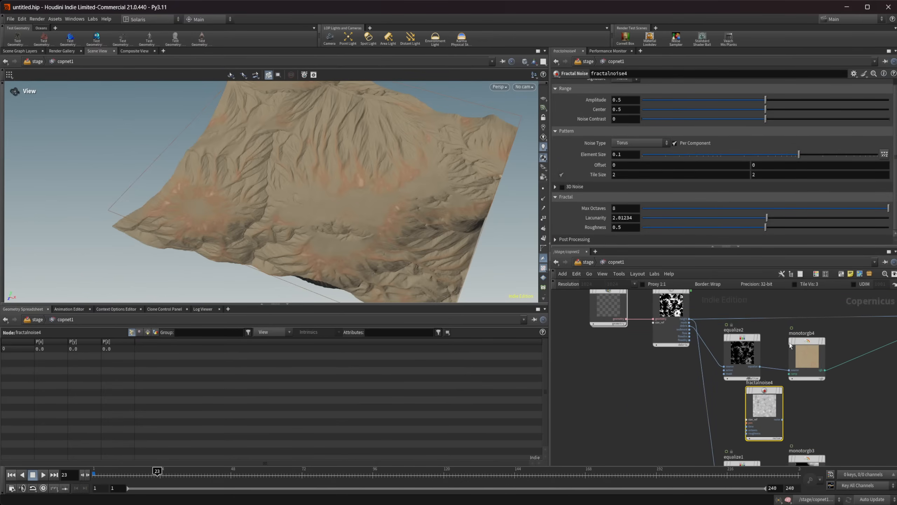
# Insert a Multiply blend between equalize2 and monotorgb4, and connect fractalnoise4's noise output to its fg input.
pyautogui.press('Tab')
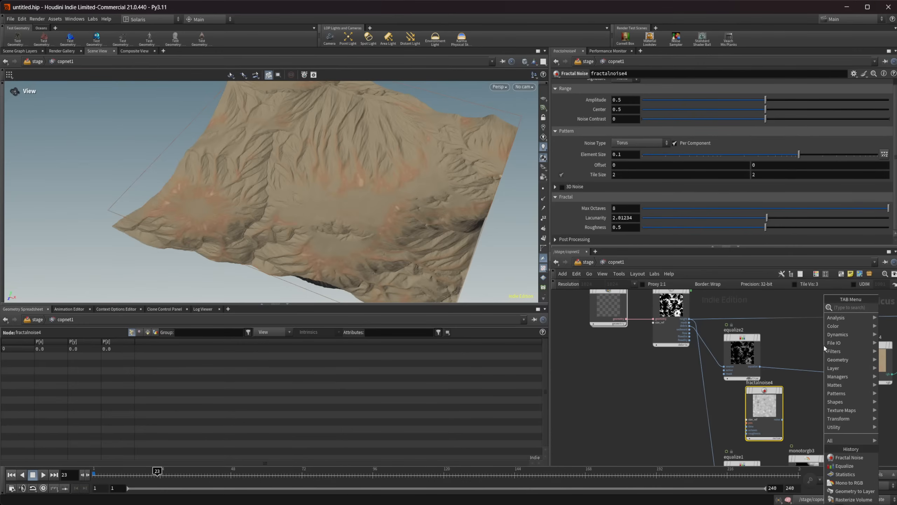
pyautogui.write('multiply')
pyautogui.press('Return')
pyautogui.click(823, 343)
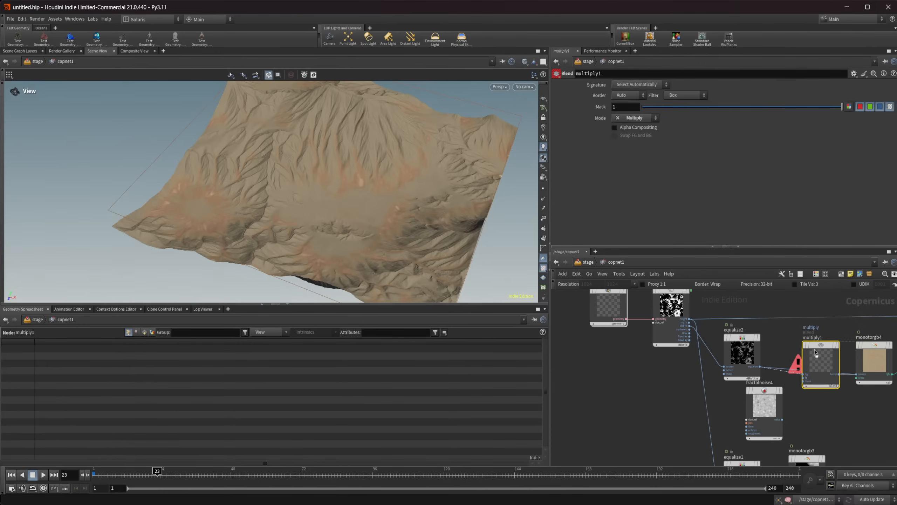
pyautogui.scroll(3, 796, 410)
pyautogui.moveTo(770, 429); pyautogui.dragTo(789, 356)
pyautogui.moveTo(817, 406); pyautogui.dragTo(779, 415, button='middle')
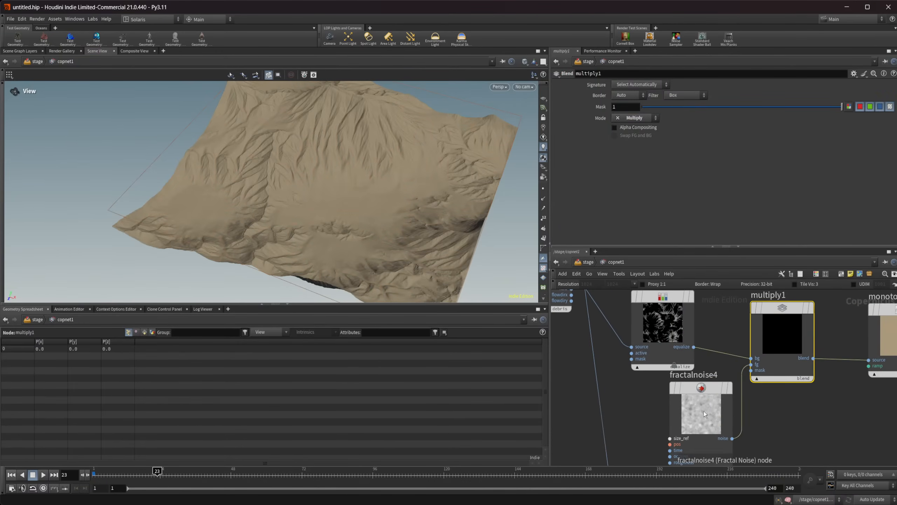
# Display multiply1, and set fractalnoise4's Amplitude to 0.67 and Center to about 0.671.
pyautogui.press('r')
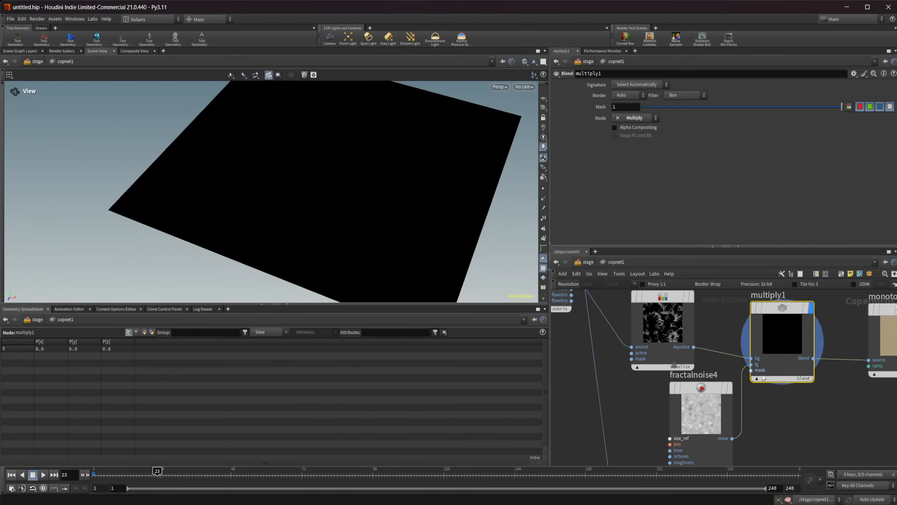
pyautogui.click(705, 408)
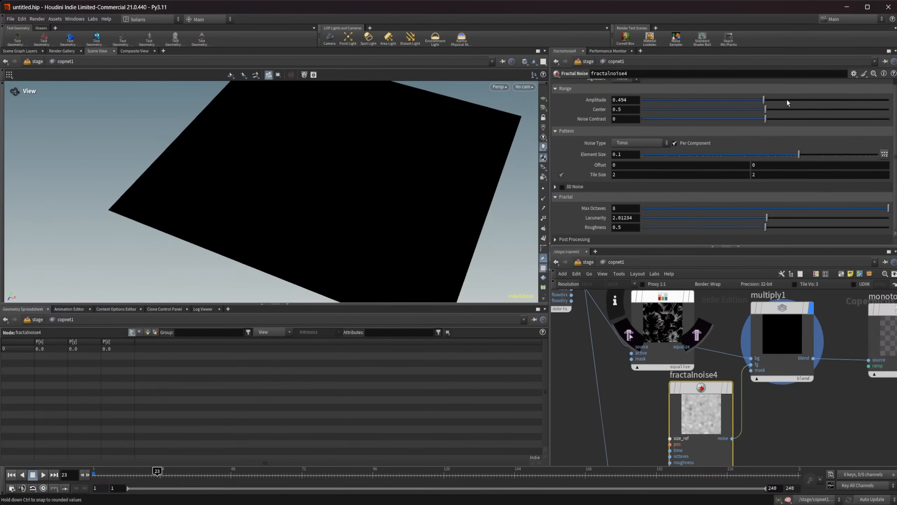
pyautogui.moveTo(838, 106); pyautogui.dragTo(654, 110)
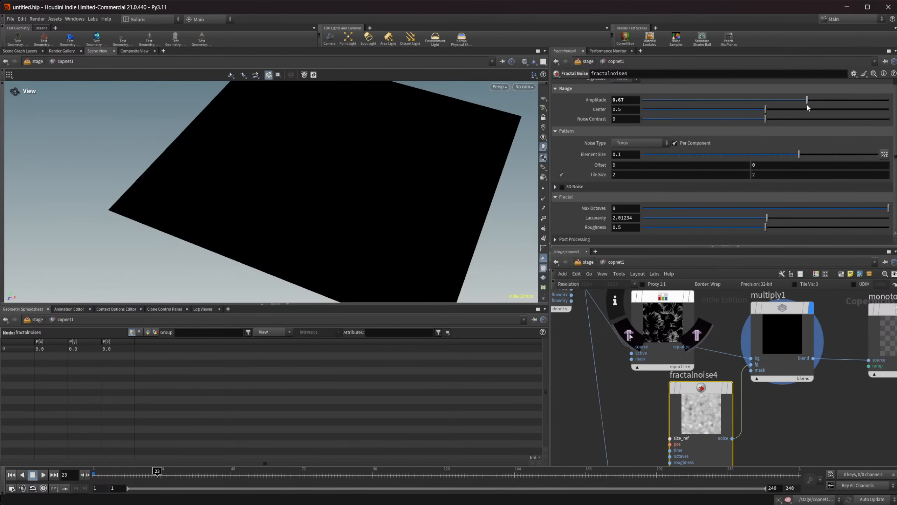
pyautogui.moveTo(765, 109); pyautogui.dragTo(808, 122)
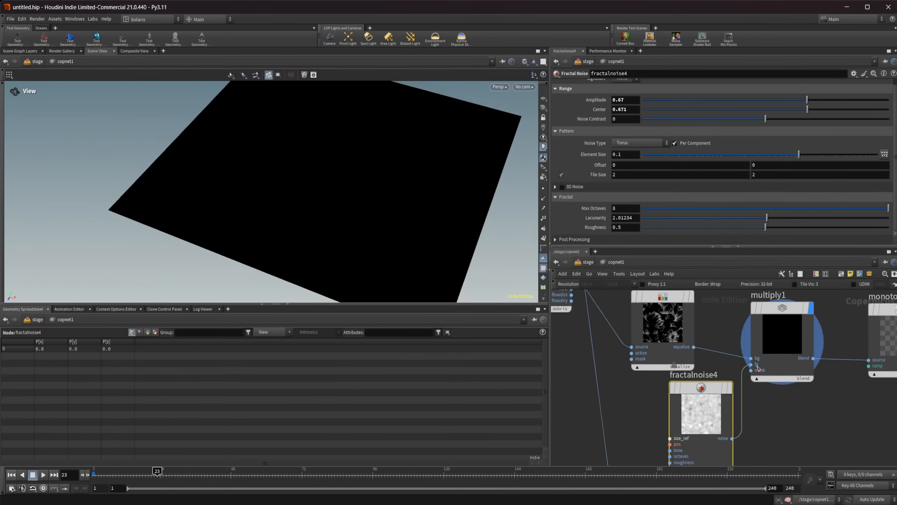
# Read multiply1's node info for its warning, and examine the nodes wired into the blend.
pyautogui.click(771, 349)
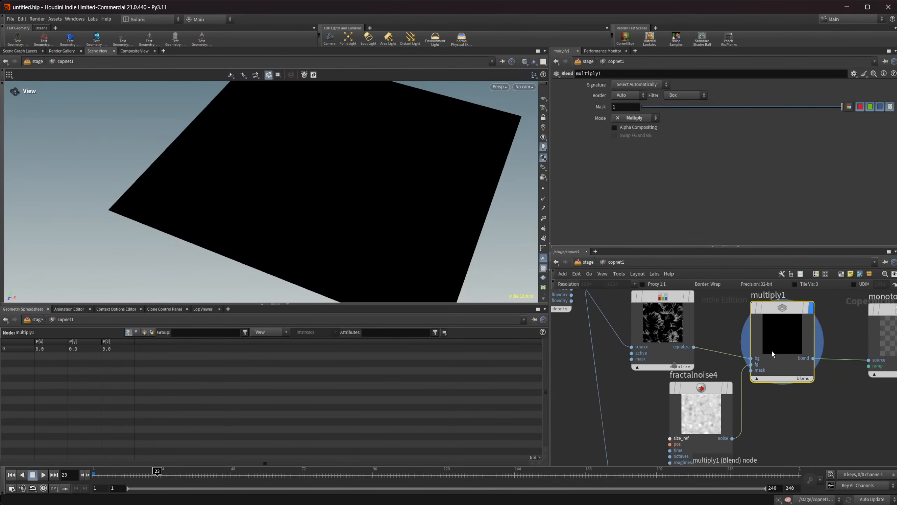
pyautogui.moveTo(734, 333); pyautogui.dragTo(756, 364, button='middle')
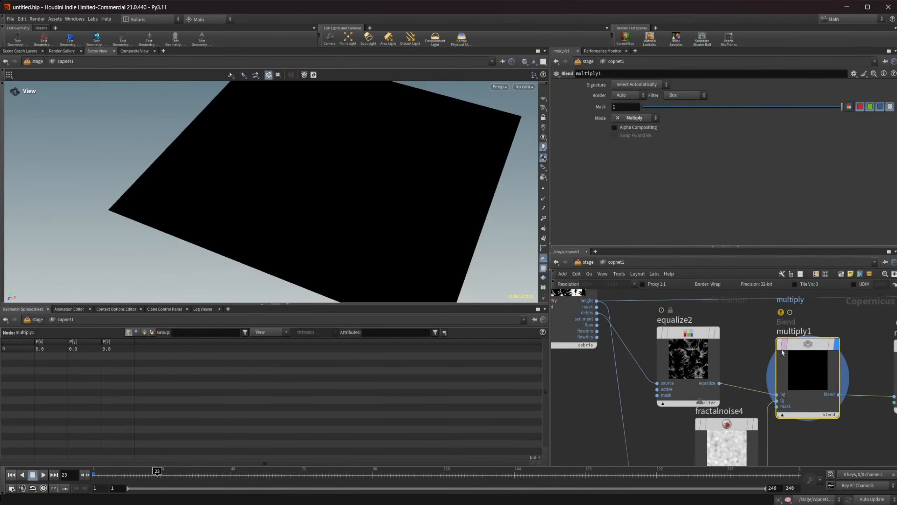
pyautogui.click(761, 350)
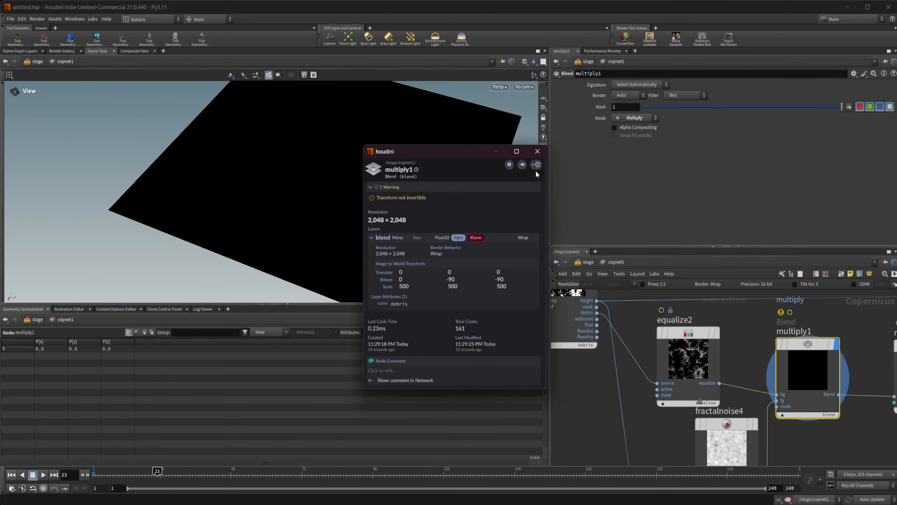
pyautogui.click(537, 151)
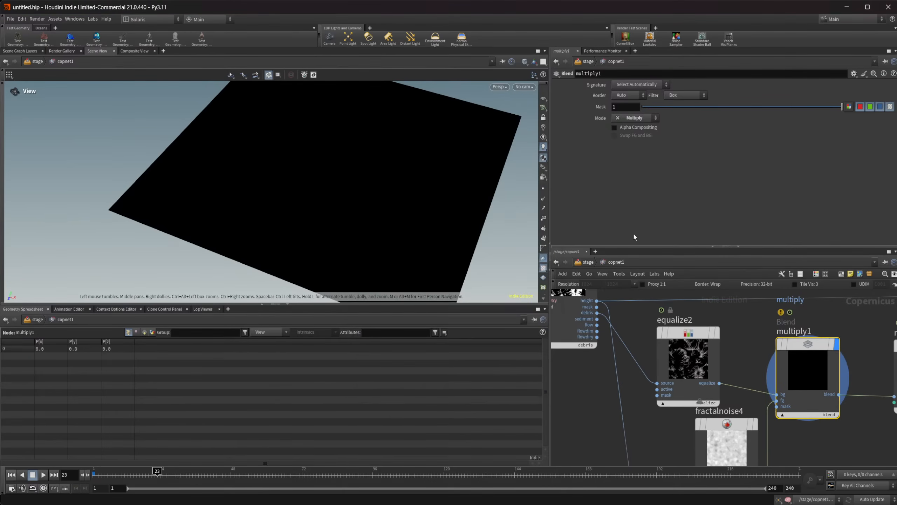
pyautogui.scroll(-2, 742, 318)
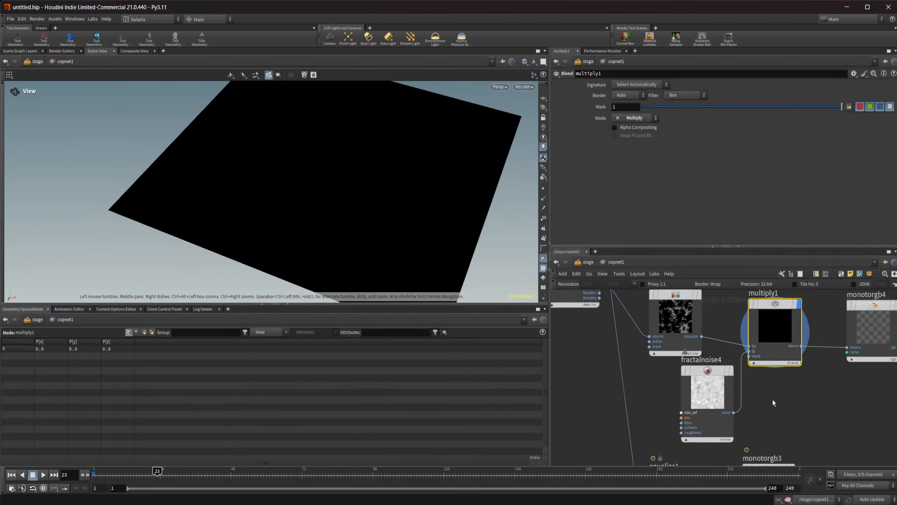
pyautogui.scroll(-2, 773, 398)
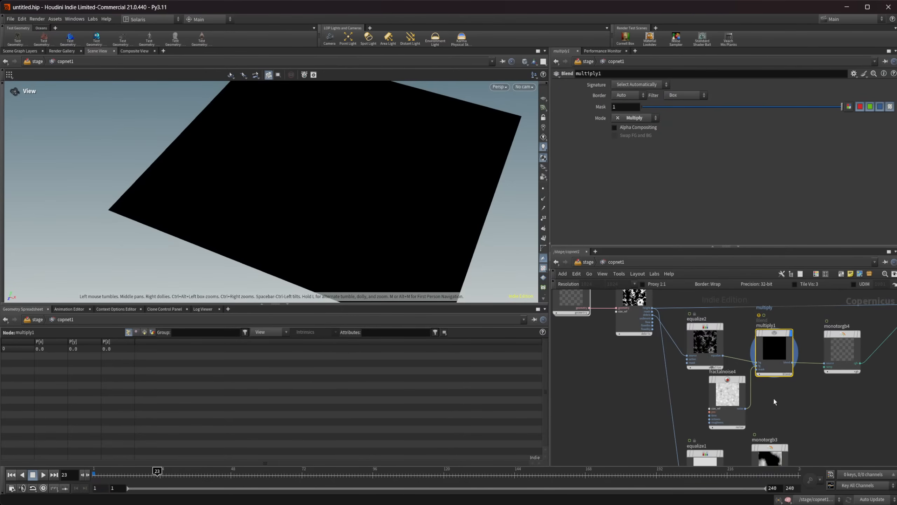
pyautogui.scroll(3, 774, 400)
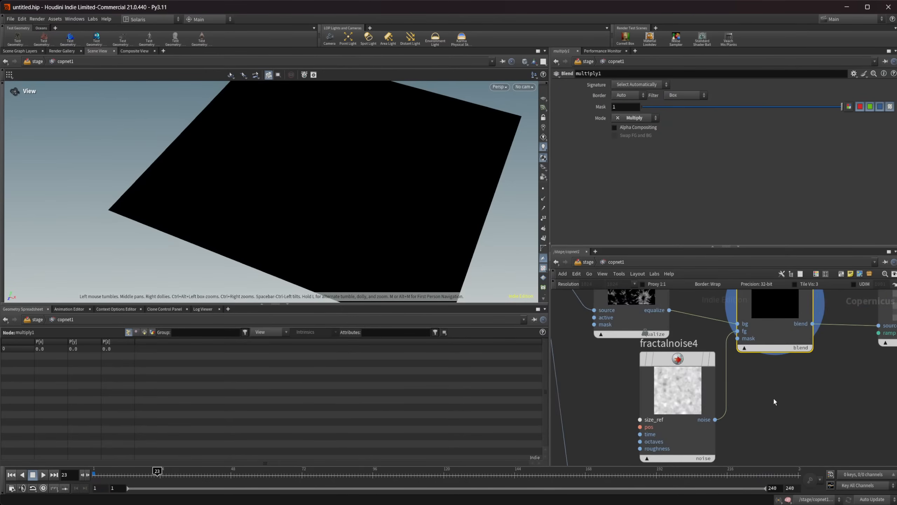
pyautogui.scroll(-3, 774, 402)
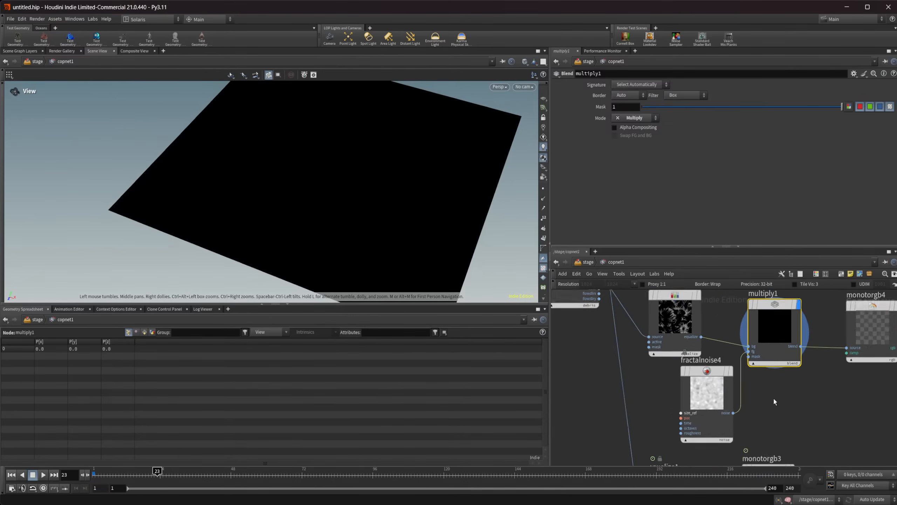
# Display equalize2 to check the debris mask that feeds the blend.
pyautogui.click(702, 341)
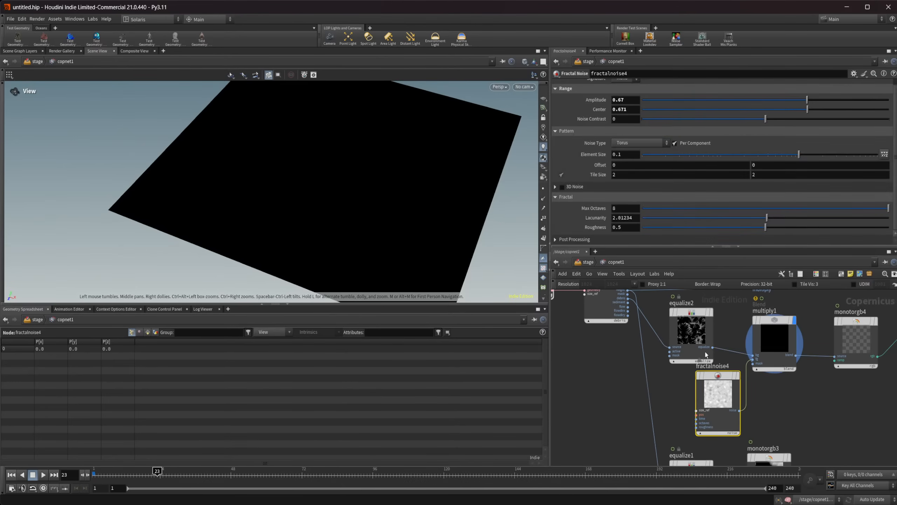
pyautogui.press('r')
pyautogui.click(719, 405)
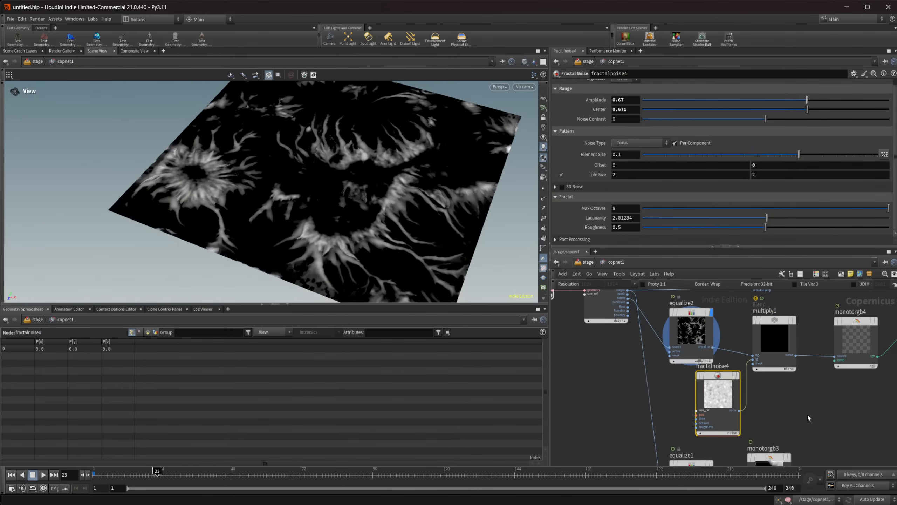
pyautogui.click(739, 410)
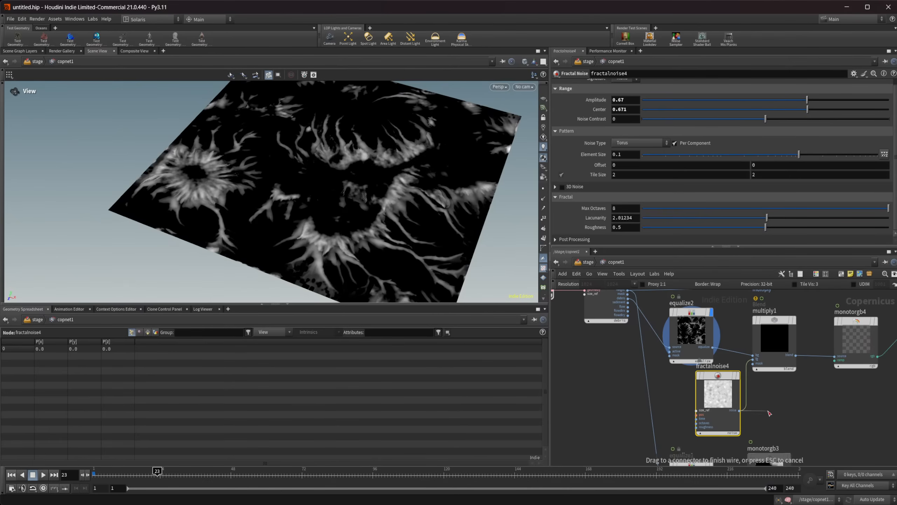
pyautogui.press('Escape')
pyautogui.scroll(3, 751, 409)
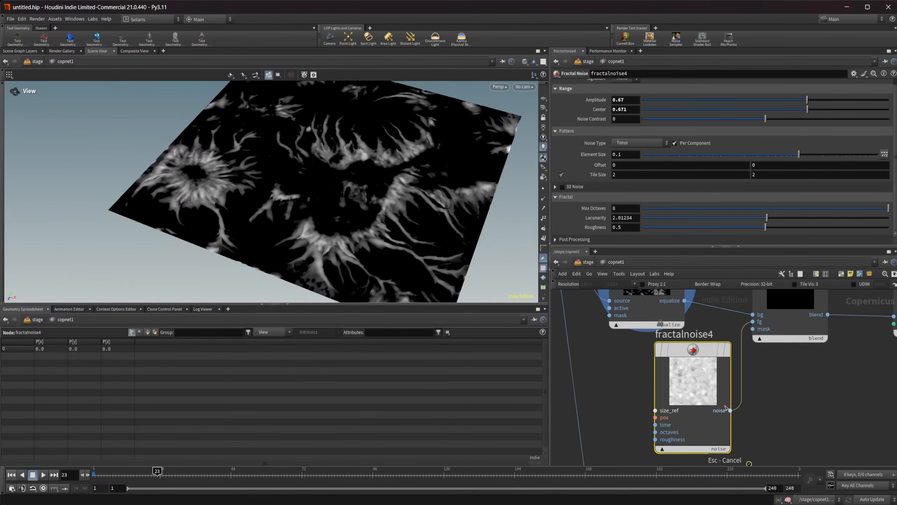
# Connect equalize2's output to fractalnoise4's size_ref input, make space around the noise node, and display it.
pyautogui.moveTo(675, 408); pyautogui.dragTo(716, 408)
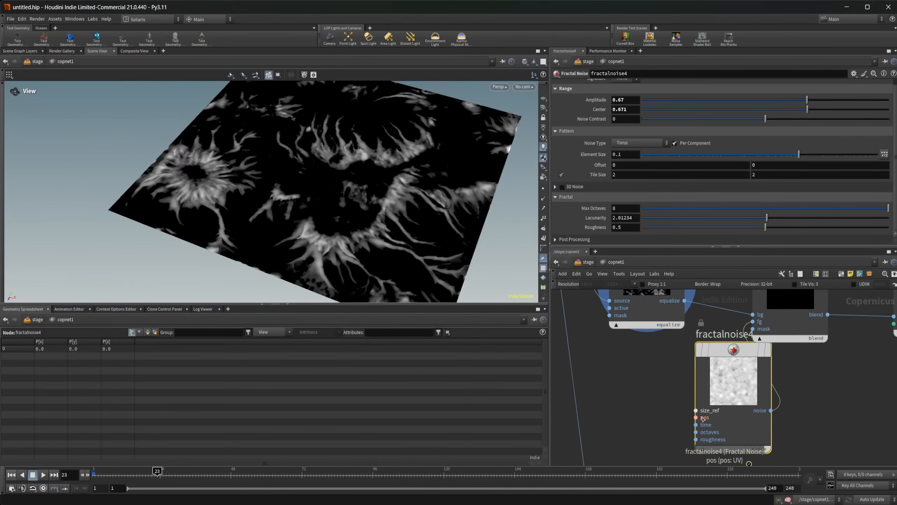
pyautogui.moveTo(614, 384); pyautogui.dragTo(612, 415, button='middle')
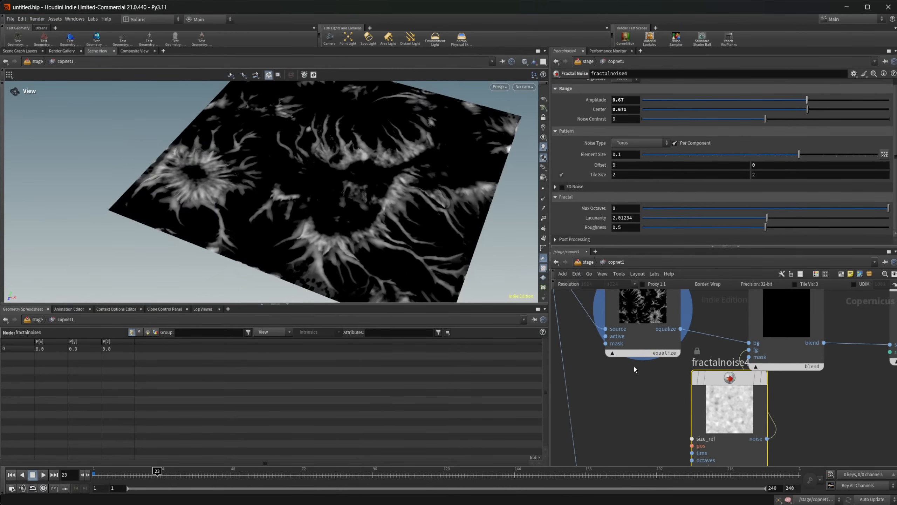
pyautogui.scroll(-3, 634, 366)
pyautogui.moveTo(723, 340); pyautogui.dragTo(797, 342)
pyautogui.moveTo(649, 343); pyautogui.dragTo(662, 409)
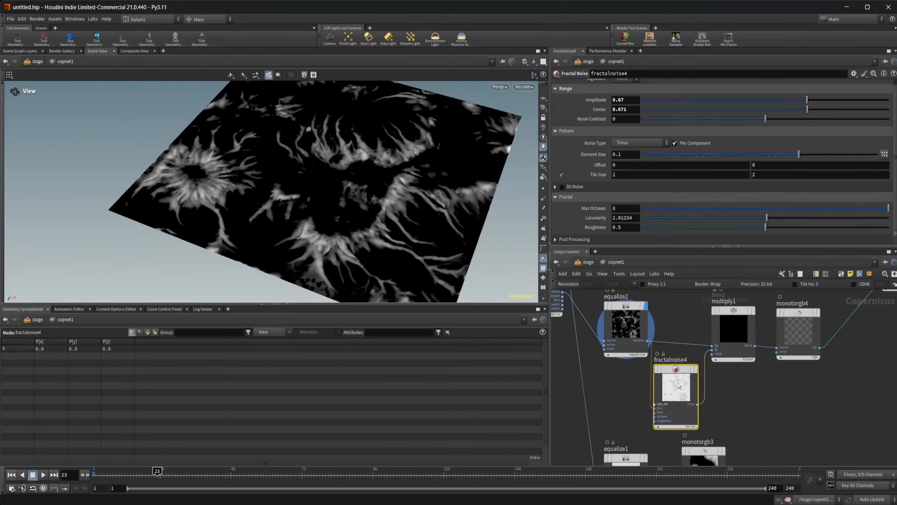
pyautogui.click(696, 369)
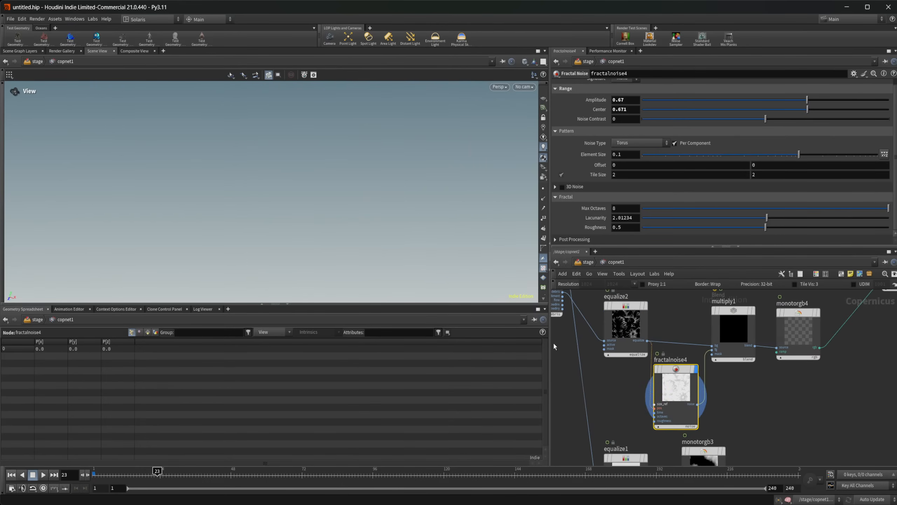
# Switch the displayed node from fractalnoise4 to multiply1 and check the blend result in the viewport.
pyautogui.press('f')
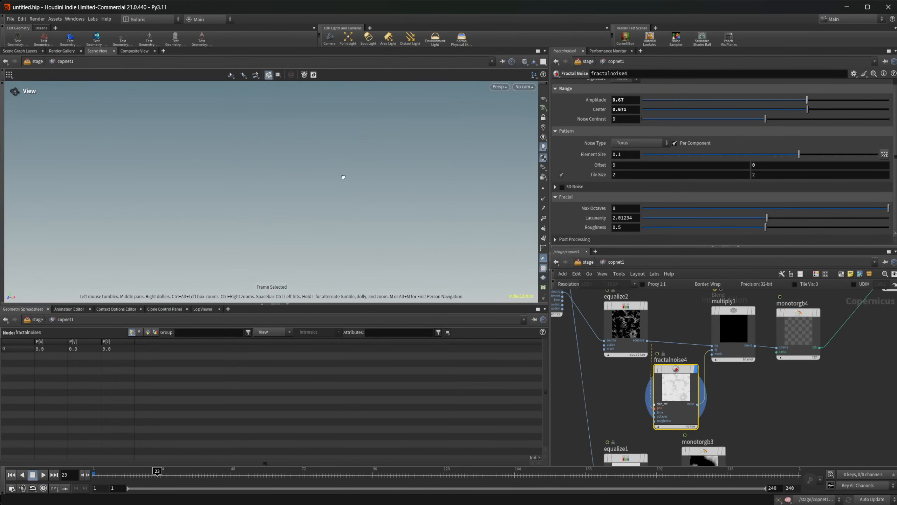
pyautogui.click(727, 331)
pyautogui.moveTo(691, 376)
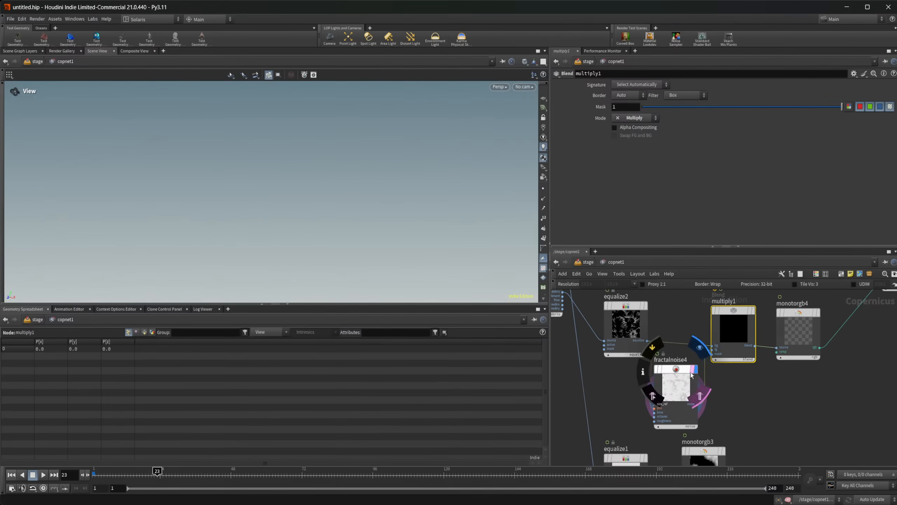
pyautogui.click(700, 395)
pyautogui.press('r')
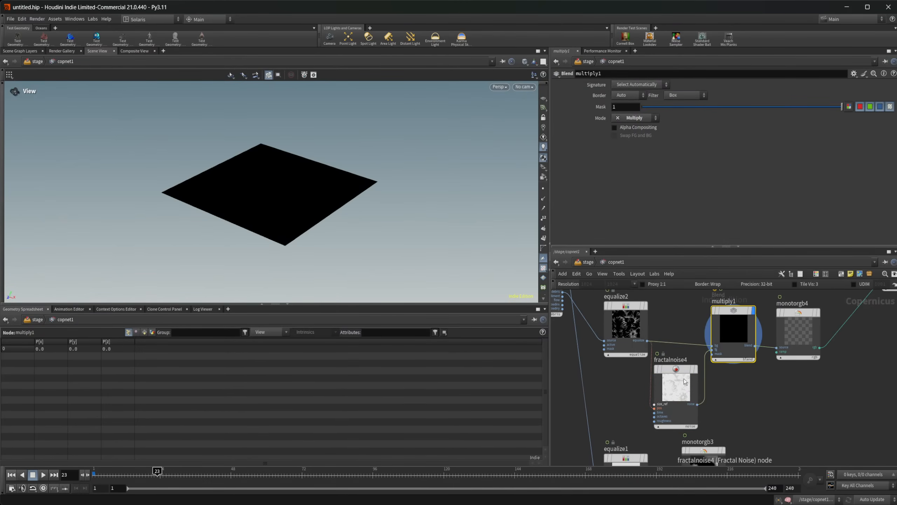
# Disconnect fractalnoise4's size_ref input, display the node, and frame its noise plane in a Scene View placed after Composite View.
pyautogui.click(684, 382)
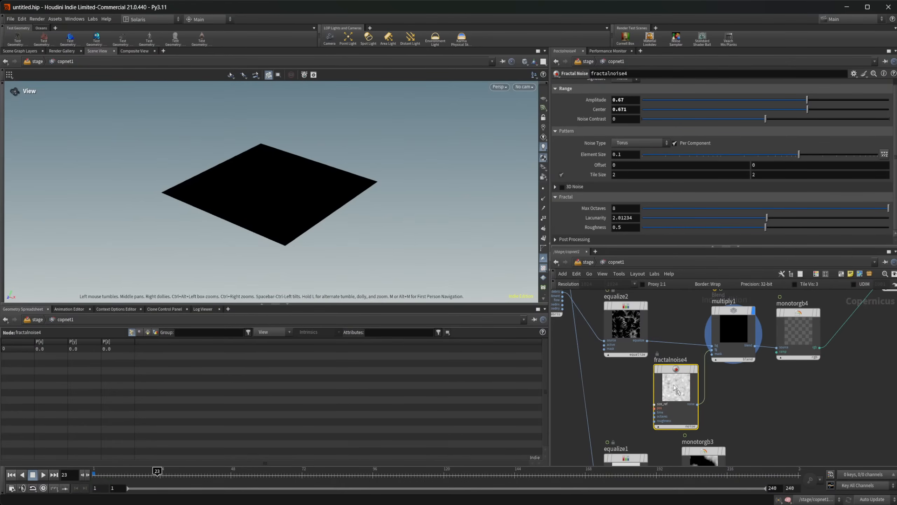
pyautogui.click(696, 369)
pyautogui.press('f')
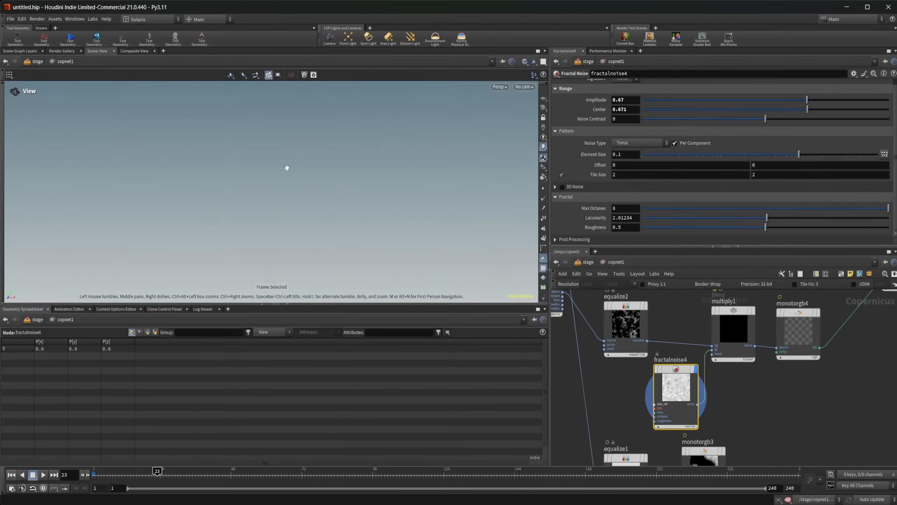
pyautogui.click(93, 20)
pyautogui.click(104, 41)
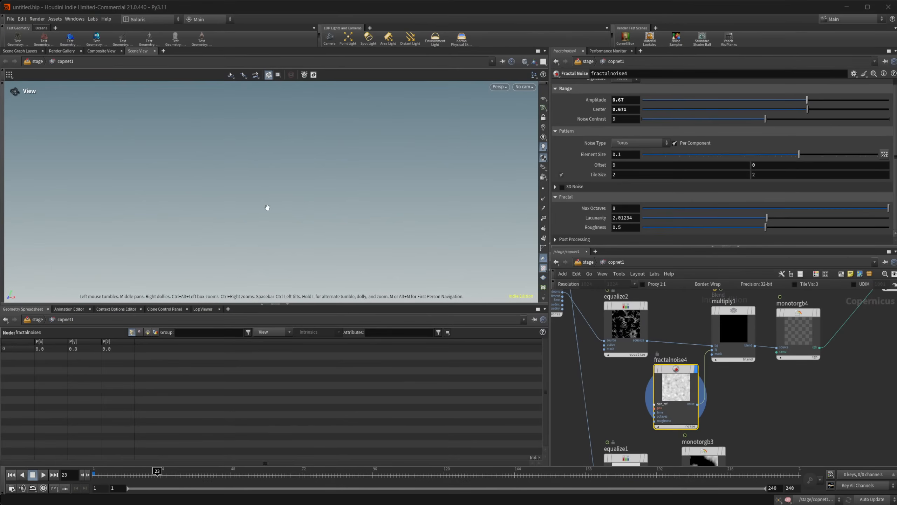
pyautogui.press('f')
pyautogui.scroll(-7, 305, 200)
pyautogui.moveTo(289, 196); pyautogui.dragTo(312, 225)
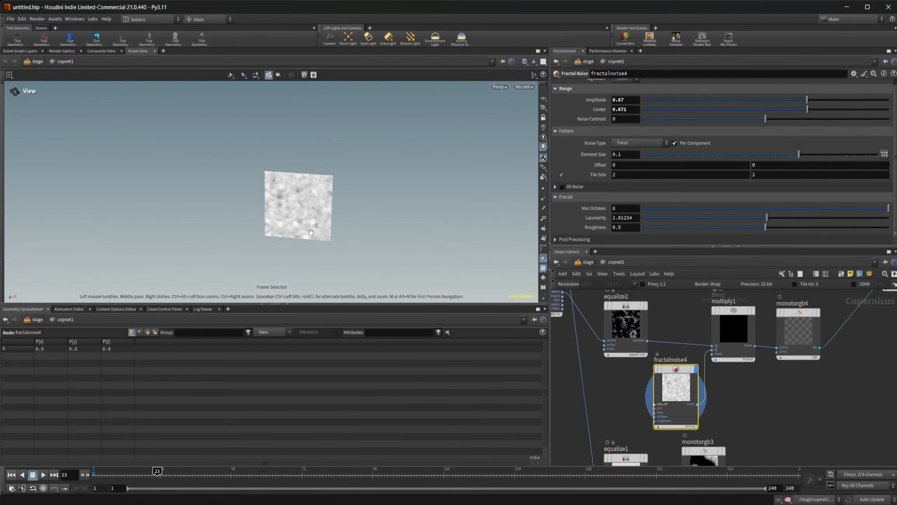
# Display equalize2 and multiply1 in turn to compare their plane size and orientation with the noise.
pyautogui.click(646, 305)
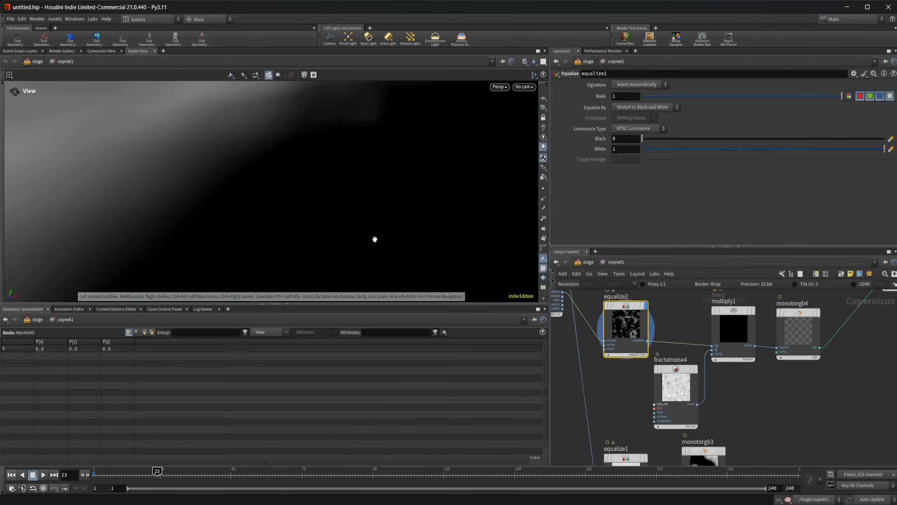
pyautogui.scroll(-12, 401, 203)
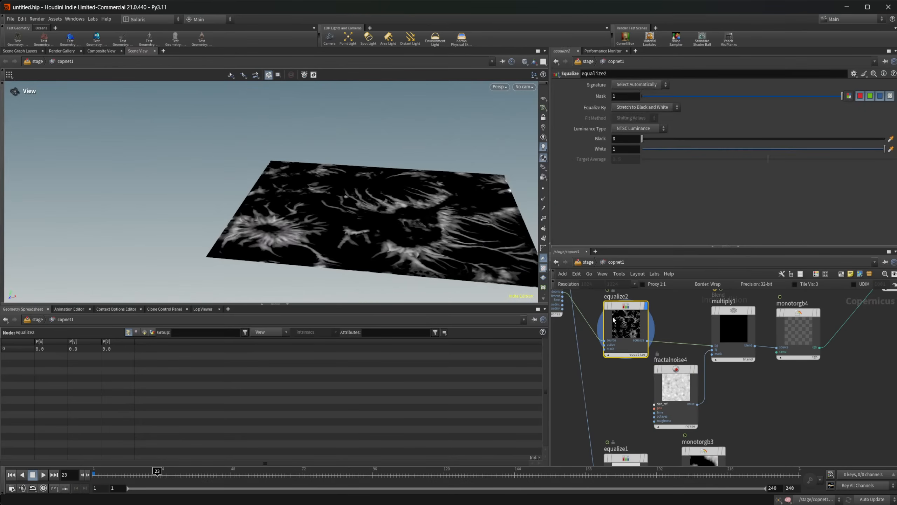
pyautogui.moveTo(776, 403); pyautogui.dragTo(719, 406, button='middle')
pyautogui.click(677, 333)
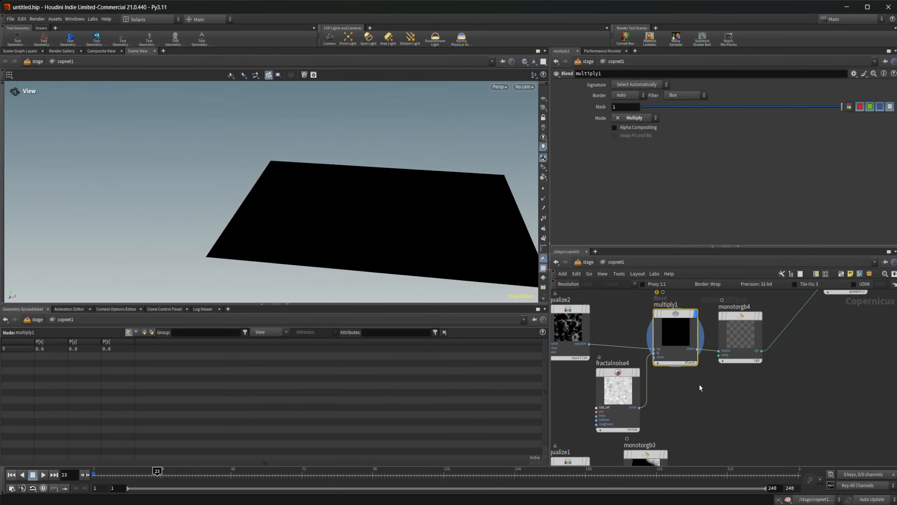
# Insert a Transform 3D node between fractalnoise4 and multiply1's foreground input, placing it in line with the noise node.
pyautogui.click(620, 388)
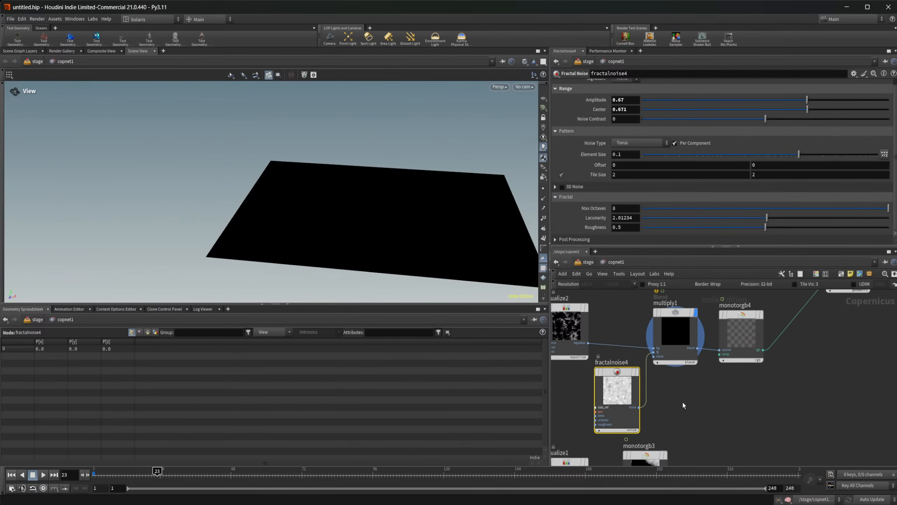
pyautogui.press('Tab')
pyautogui.write('trans')
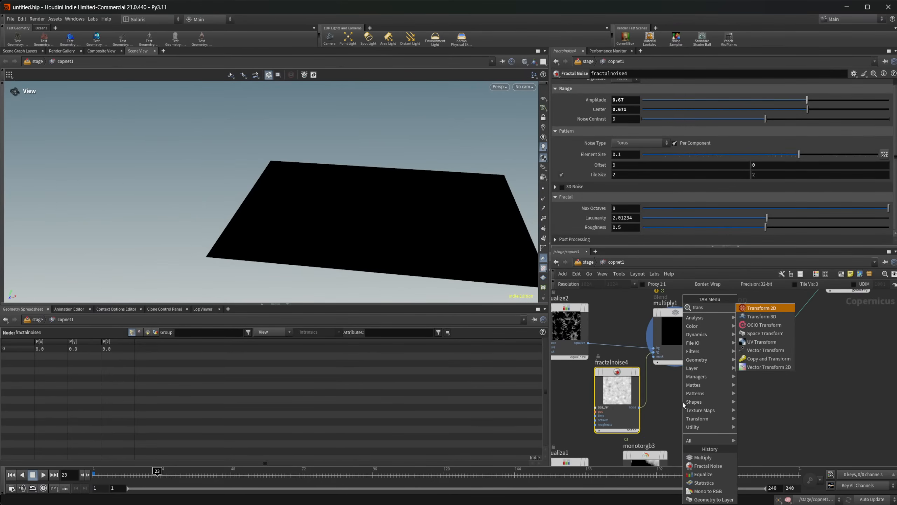
pyautogui.press('Down')
pyautogui.press('Return')
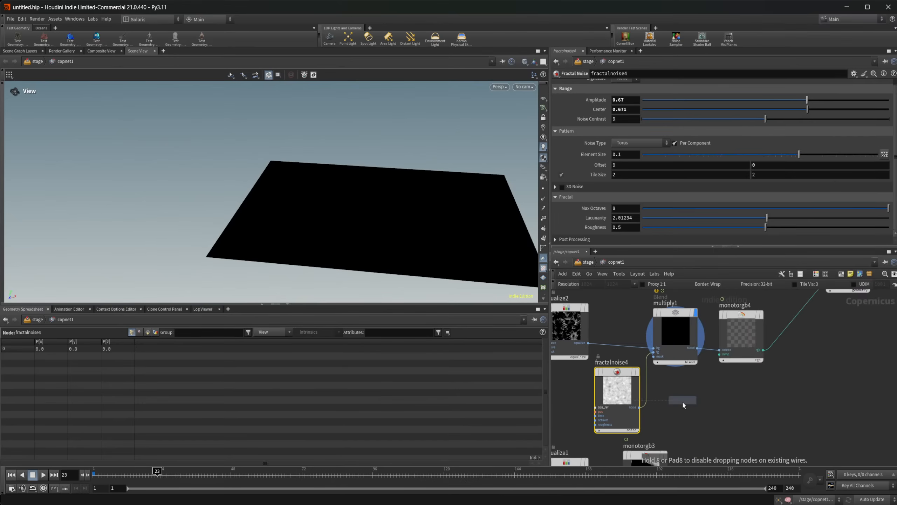
pyautogui.click(683, 402)
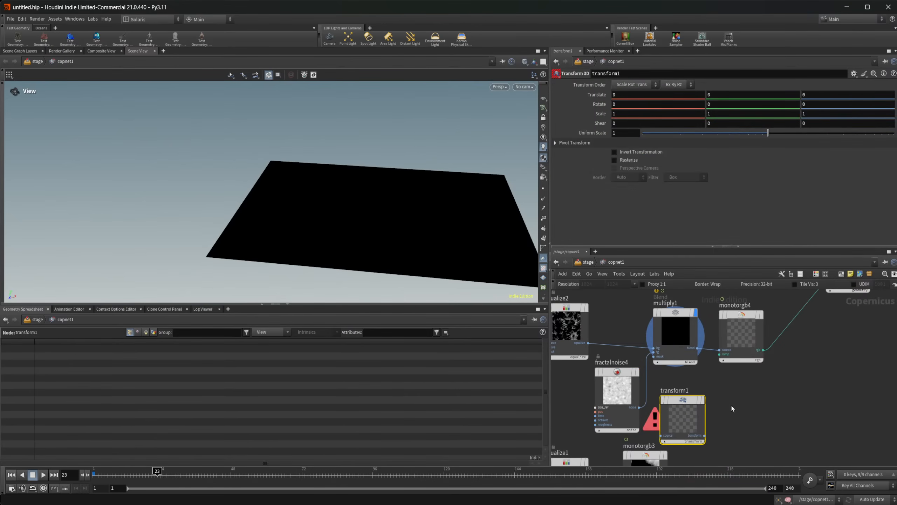
pyautogui.moveTo(732, 406); pyautogui.dragTo(775, 402, button='middle')
pyautogui.moveTo(725, 416); pyautogui.dragTo(745, 397)
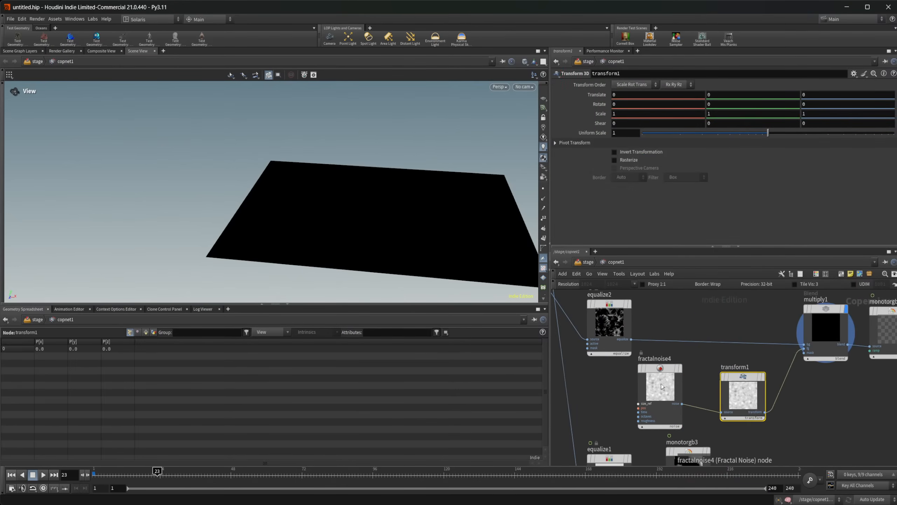
# Display transform1 and set its X rotation to 90 degrees to lay the noise plane flat.
pyautogui.press('r')
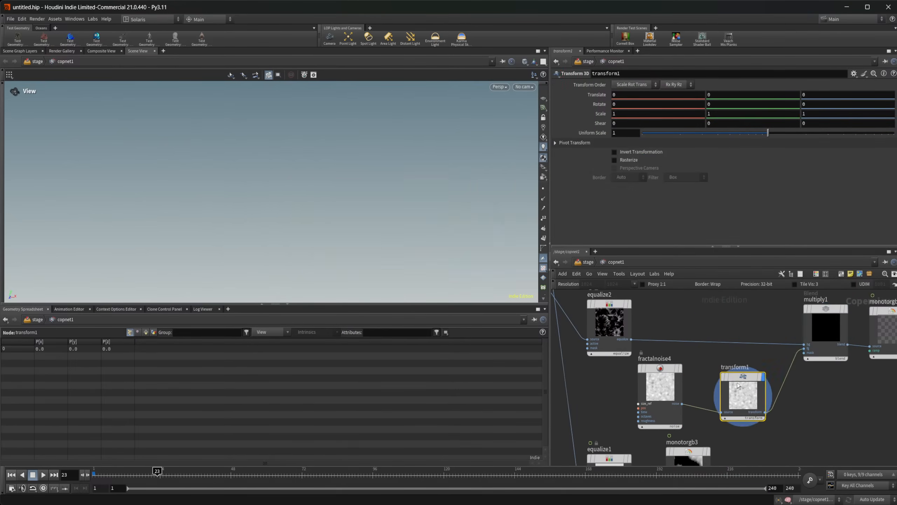
pyautogui.press('f')
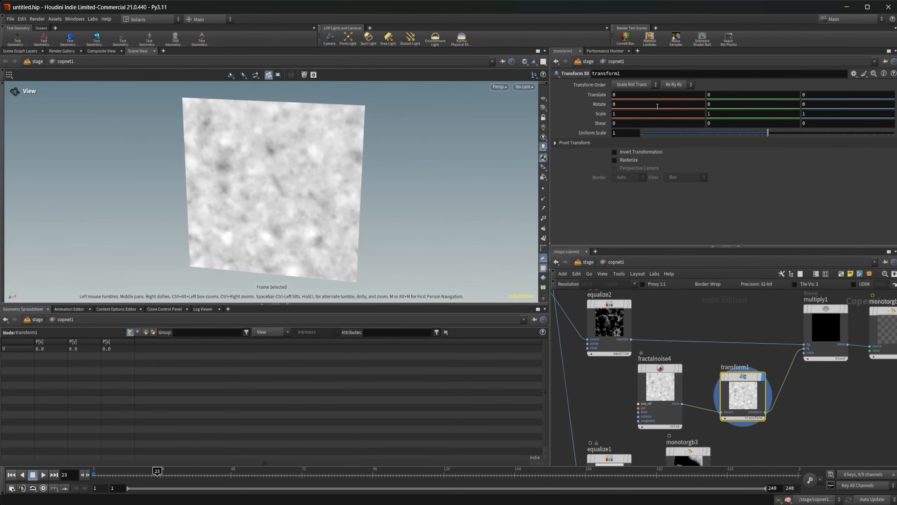
pyautogui.moveTo(658, 106); pyautogui.dragTo(641, 96, button='middle')
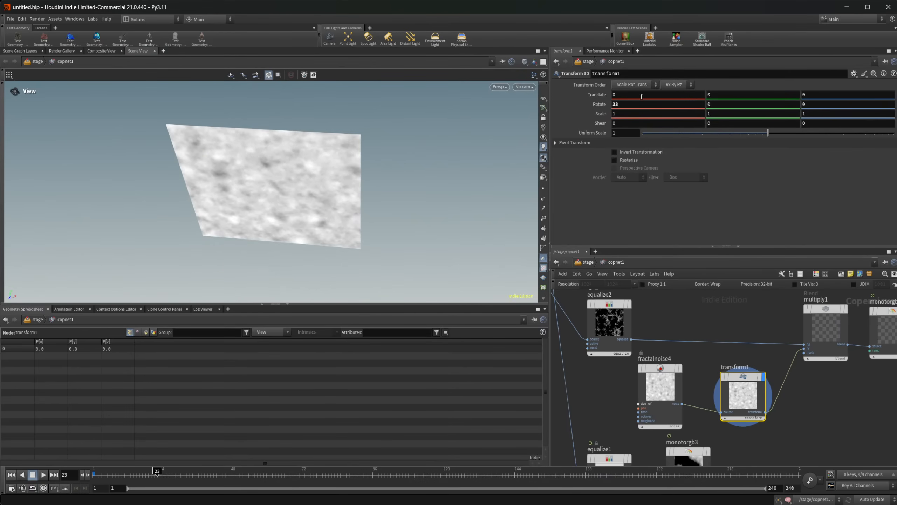
pyautogui.moveTo(646, 103); pyautogui.dragTo(574, 107)
pyautogui.write('90')
pyautogui.press('Return')
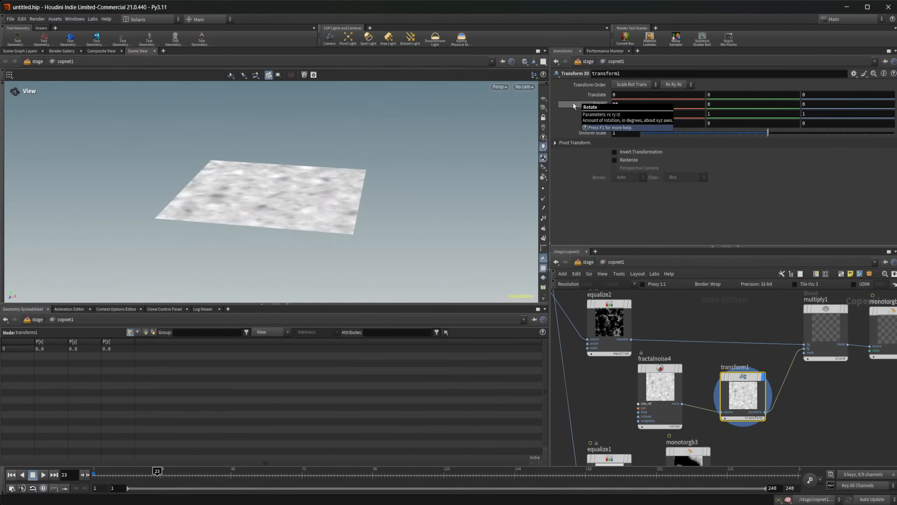
# Display multiply1 and examine the multiplied debris mask from above.
pyautogui.moveTo(849, 400); pyautogui.dragTo(776, 412, button='middle')
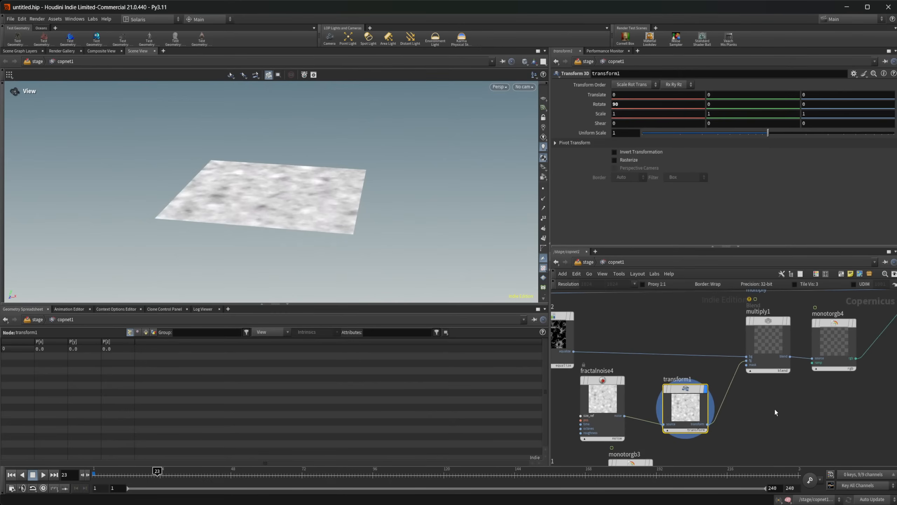
pyautogui.click(764, 344)
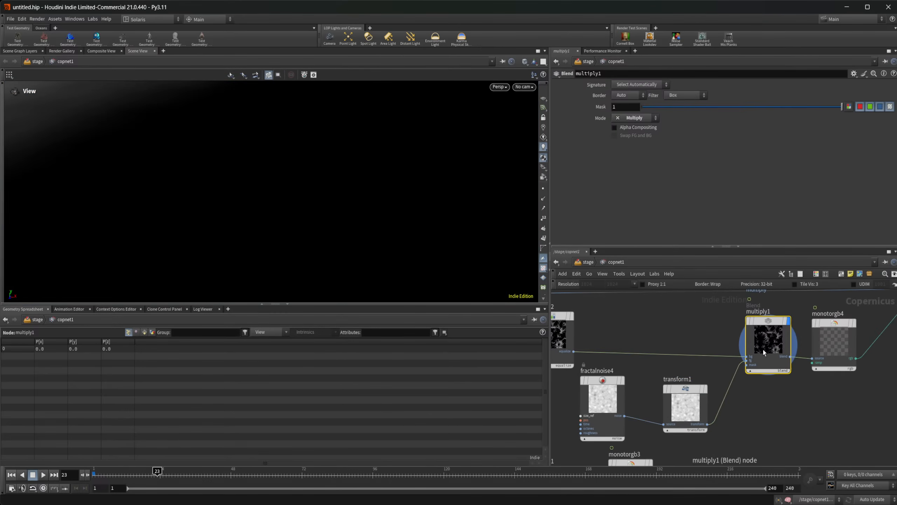
pyautogui.press('f')
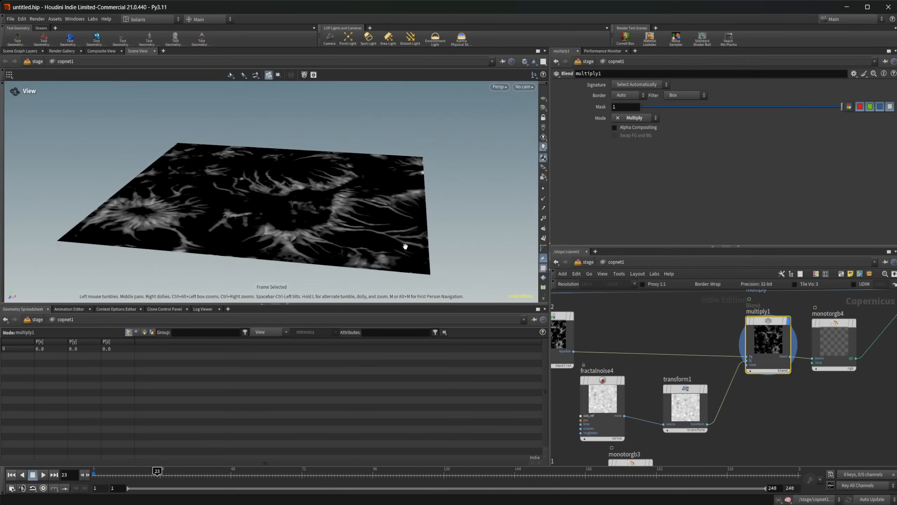
pyautogui.moveTo(314, 216); pyautogui.dragTo(229, 226)
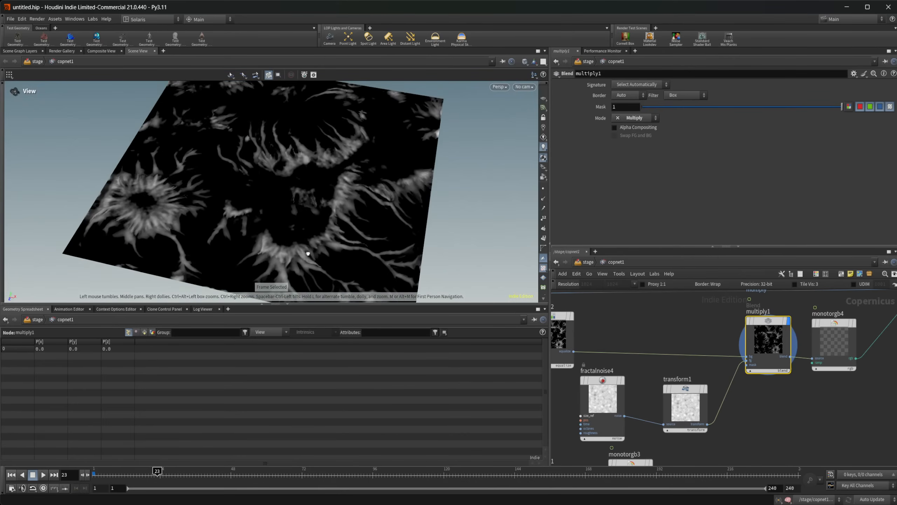
# Set transform1's Uniform Scale to 1000.
pyautogui.click(683, 397)
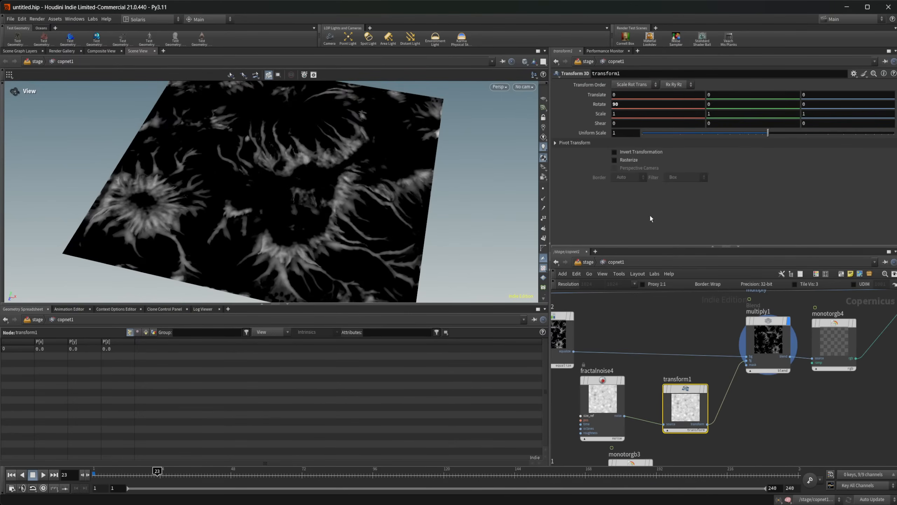
pyautogui.click(624, 133)
pyautogui.write('000')
pyautogui.press('Return')
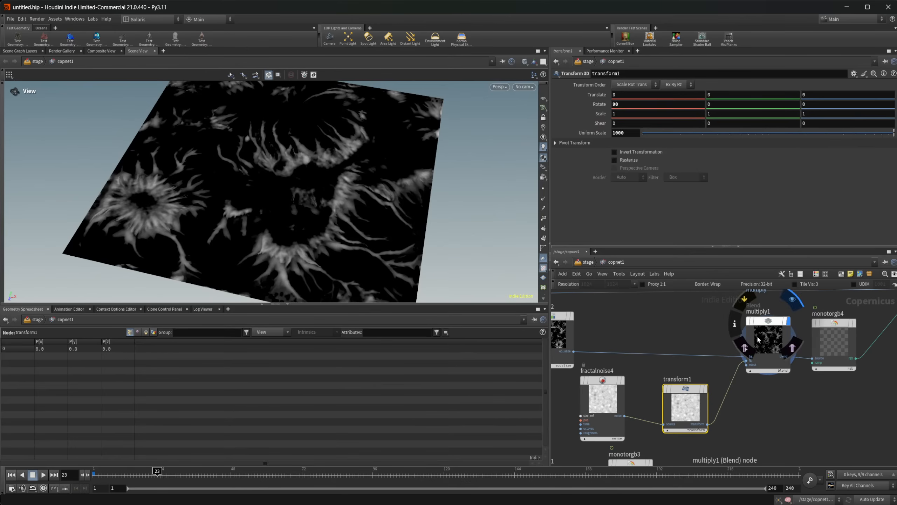
# Set multiply1's blend mode to Add, leaving its signature on Select Automatically.
pyautogui.click(768, 340)
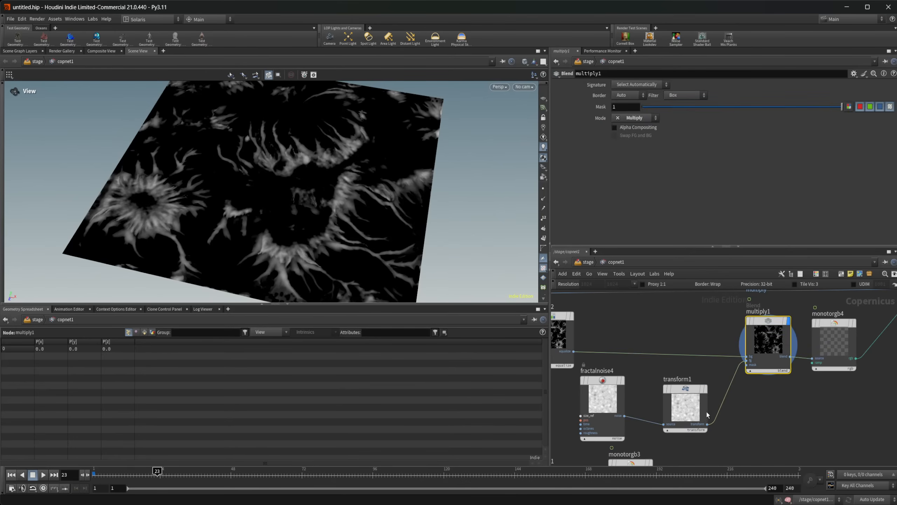
pyautogui.moveTo(691, 341); pyautogui.dragTo(723, 344, button='middle')
pyautogui.click(701, 399)
pyautogui.click(800, 345)
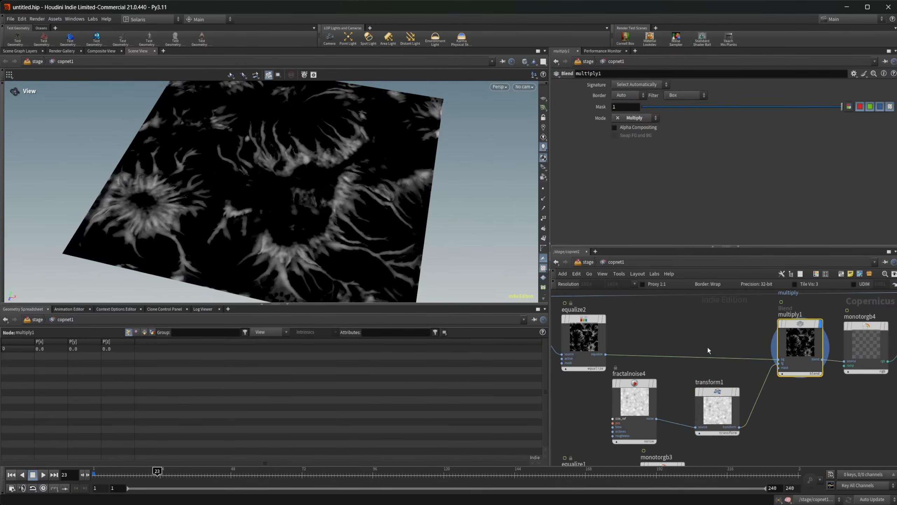
pyautogui.click(625, 86)
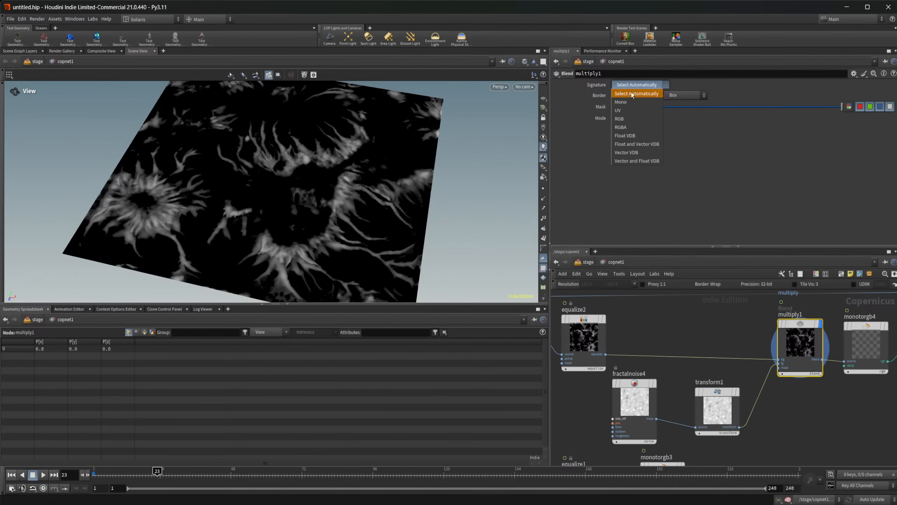
pyautogui.click(690, 89)
pyautogui.click(632, 119)
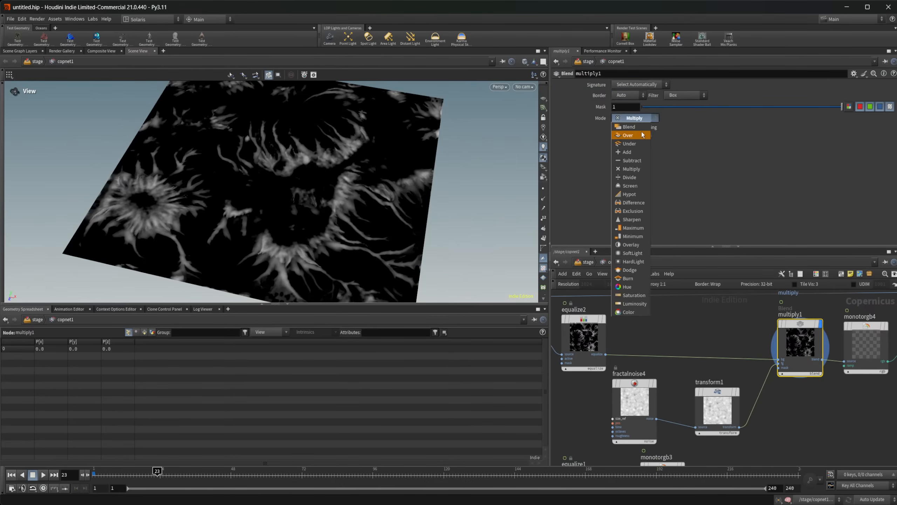
pyautogui.click(639, 151)
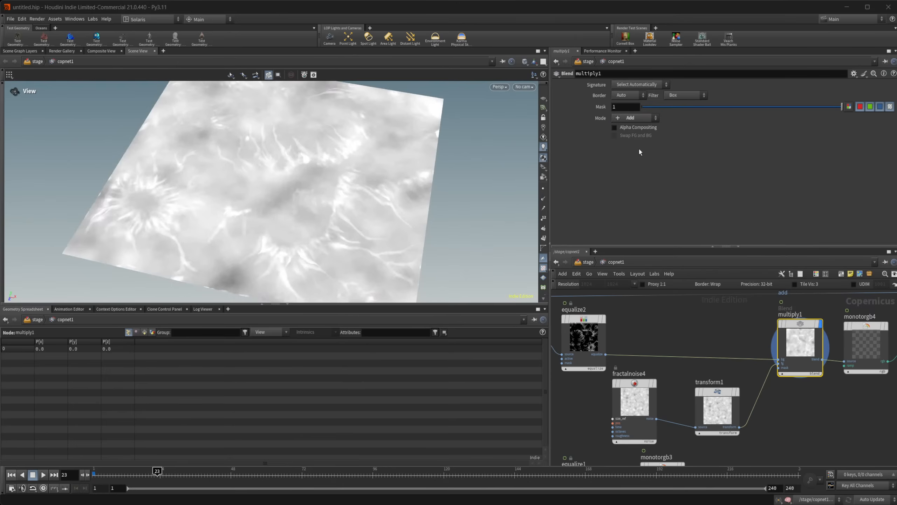
# Reset transform1's Uniform Scale to its default and set it to 10.
pyautogui.click(697, 414)
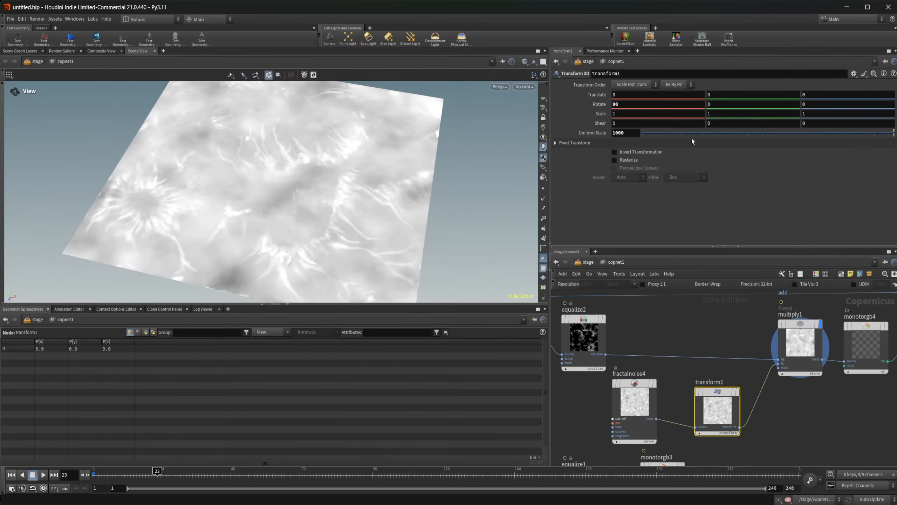
pyautogui.click(711, 133)
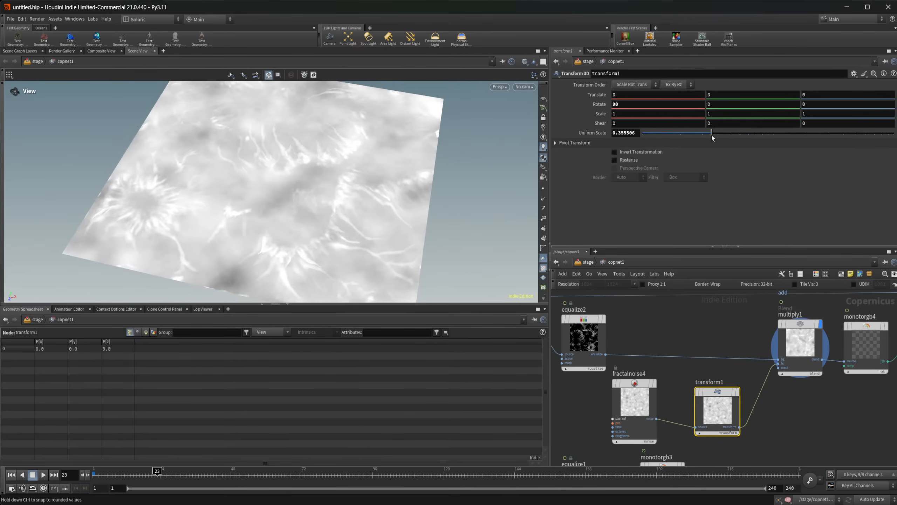
pyautogui.keyDown('ctrl'); pyautogui.middleClick(589, 134); pyautogui.keyUp('ctrl')
pyautogui.click(627, 131)
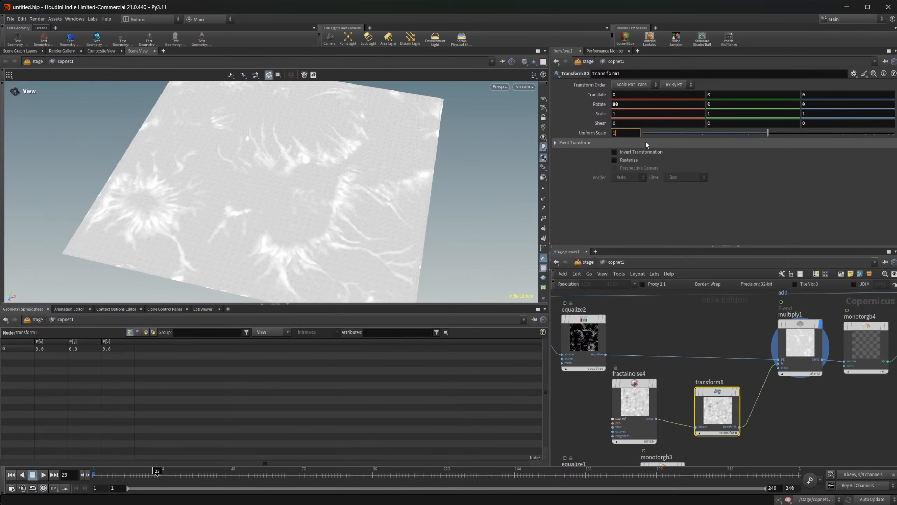
pyautogui.write('0')
pyautogui.press('Return')
pyautogui.click(647, 143)
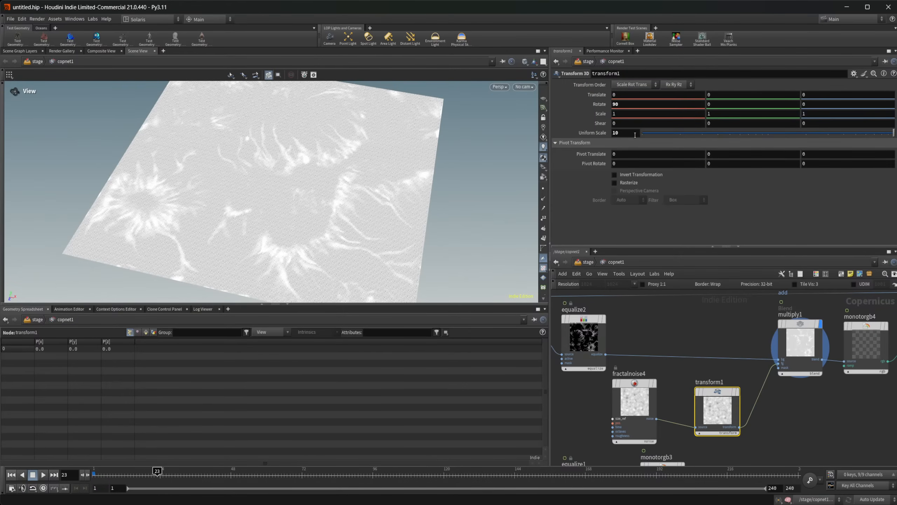
# Increase transform1's Uniform Scale to 100.
pyautogui.click(635, 133)
pyautogui.write('0')
pyautogui.press('Return')
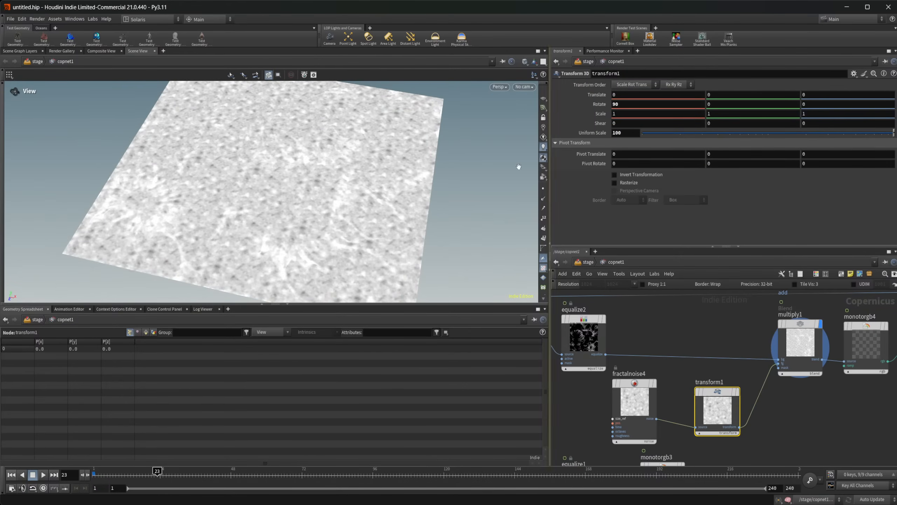
# Show the reference grid in the viewport and check the grid display options.
pyautogui.moveTo(399, 184); pyautogui.dragTo(391, 189)
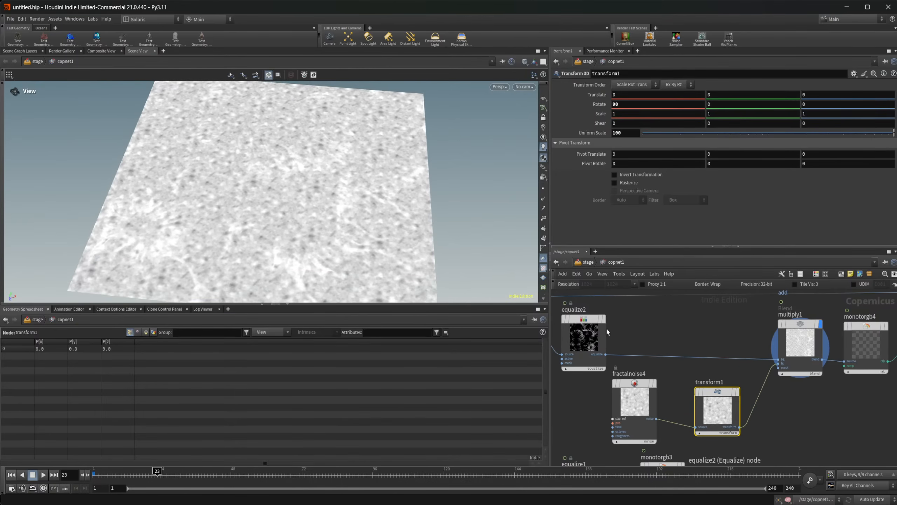
pyautogui.moveTo(605, 327); pyautogui.dragTo(663, 340, button='middle')
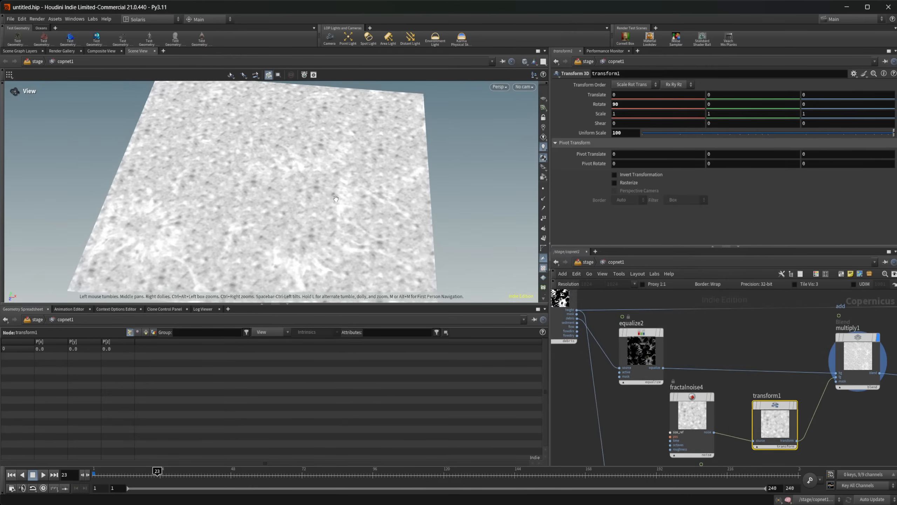
pyautogui.press('d')
pyautogui.click(353, 121)
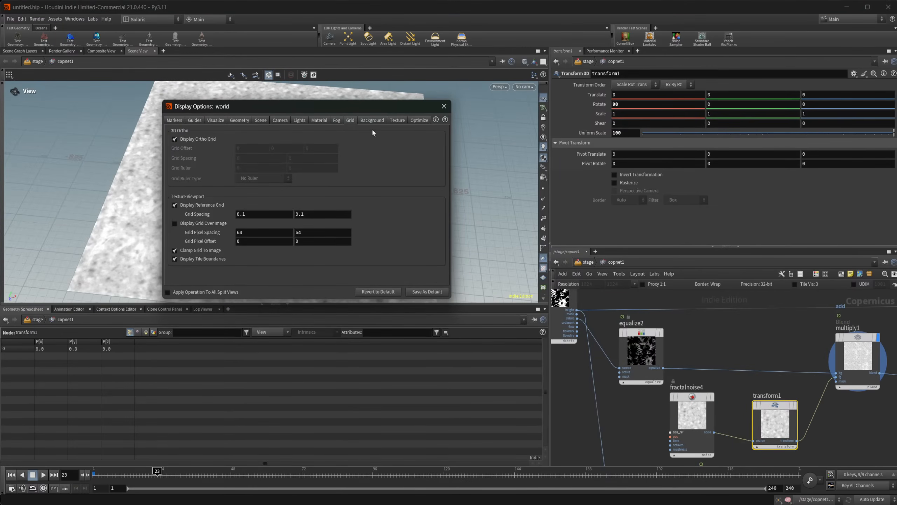
pyautogui.click(444, 107)
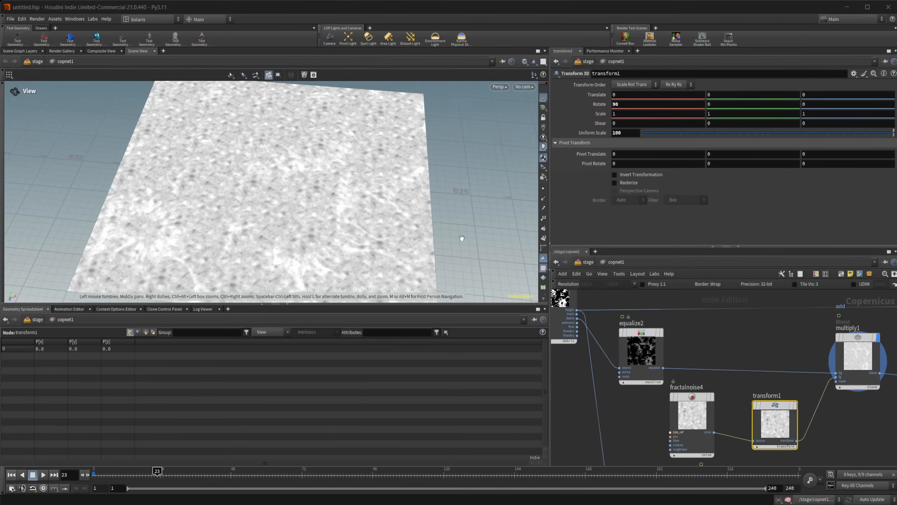
pyautogui.moveTo(278, 213); pyautogui.dragTo(300, 222)
pyautogui.scroll(-1, 751, 383)
pyautogui.moveTo(751, 383); pyautogui.dragTo(722, 363, button='middle')
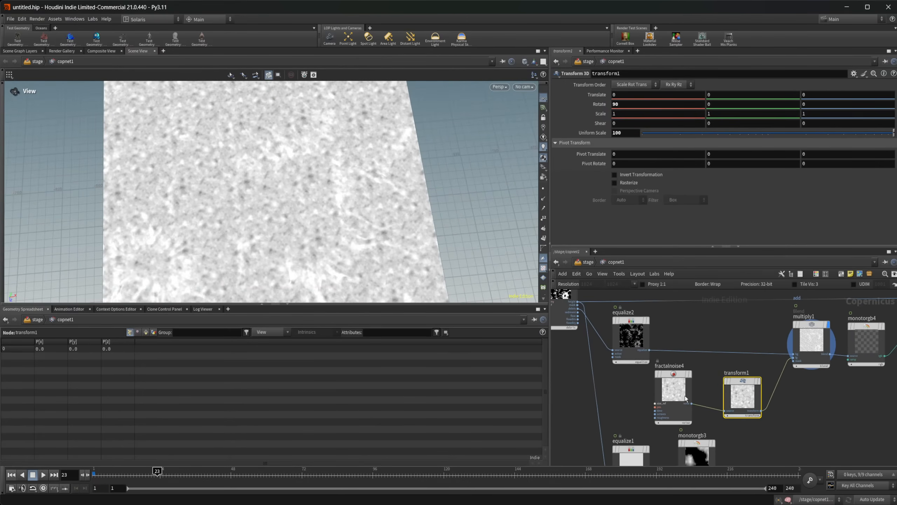
# Move fractalnoise4 aside and add an SDF to Mono node before transform1.
pyautogui.moveTo(742, 422); pyautogui.dragTo(773, 419, button='middle')
pyautogui.moveTo(703, 394); pyautogui.dragTo(602, 391)
pyautogui.press('Tab')
pyautogui.write('sdf to m')
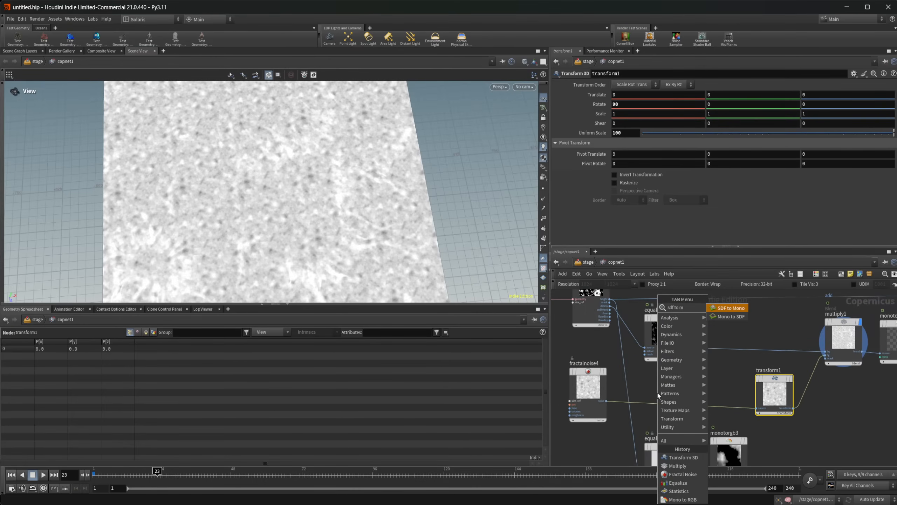
pyautogui.press('Return')
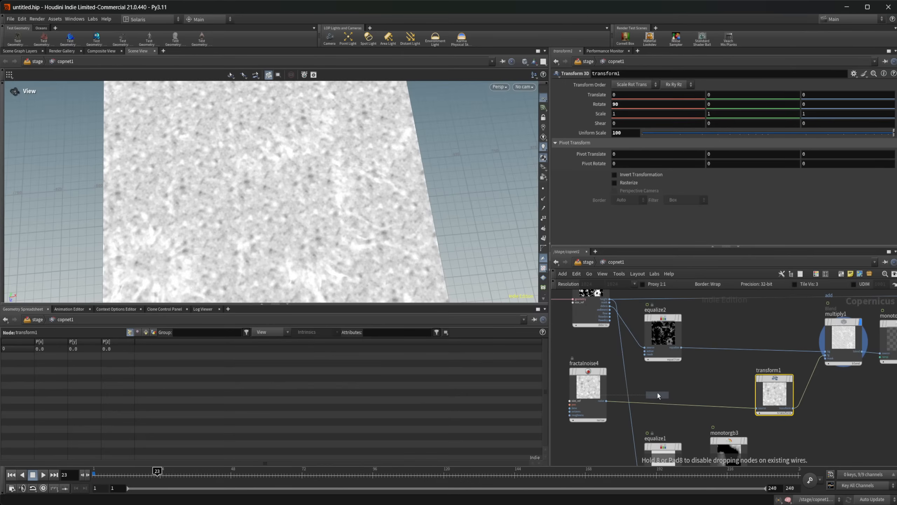
pyautogui.click(715, 368)
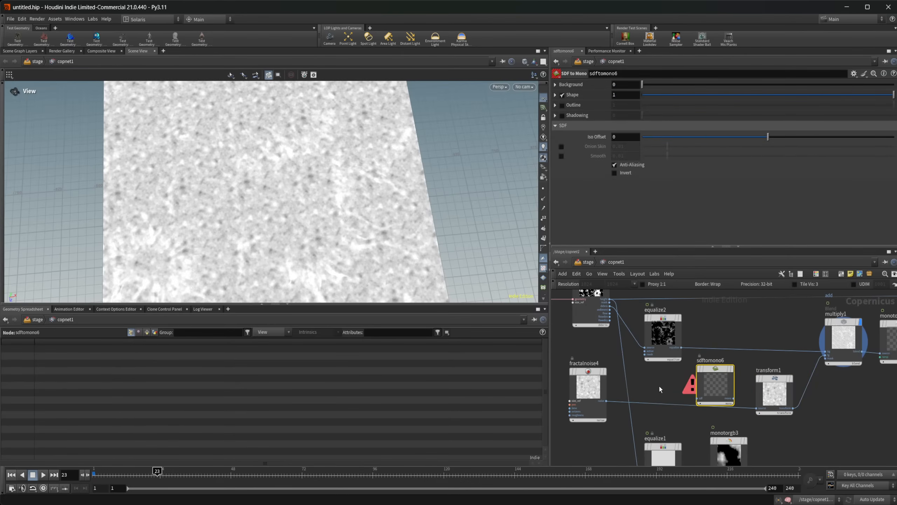
# Add an SDF Shape circle and wire it through the SDF to Mono node into transform1.
pyautogui.press('Tab')
pyautogui.write('sdf')
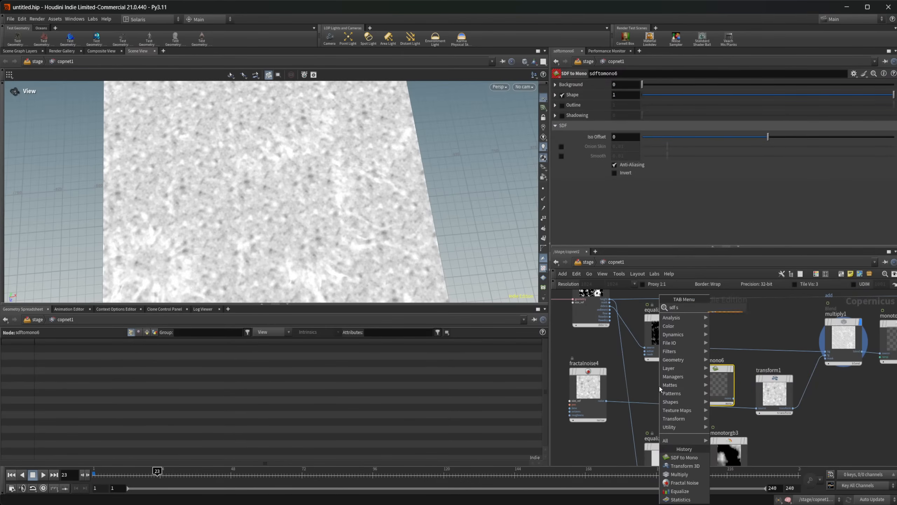
pyautogui.press('Return')
pyautogui.click(652, 380)
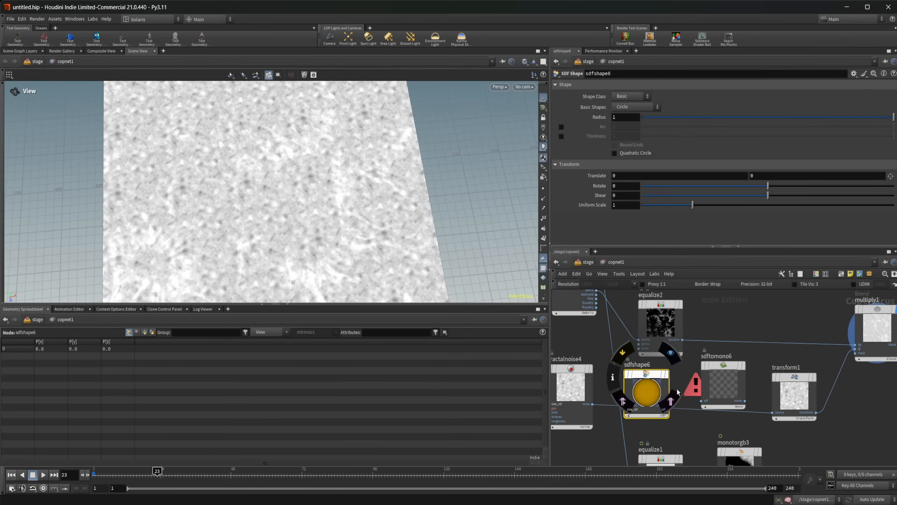
pyautogui.scroll(1, 671, 389)
pyautogui.moveTo(668, 409); pyautogui.dragTo(702, 400)
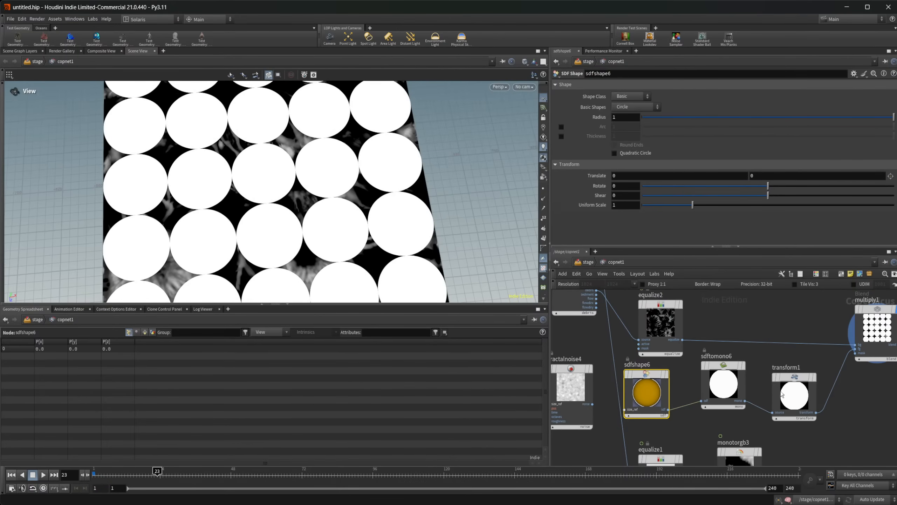
# Set transform1's Uniform Scale to 500.
pyautogui.click(794, 394)
pyautogui.click(632, 133)
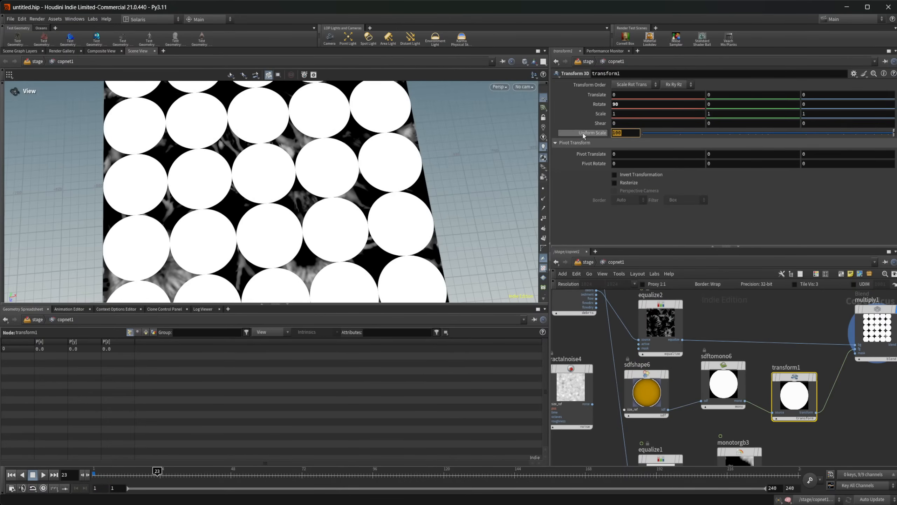
pyautogui.write('500')
pyautogui.press('Return')
# Delete the SDF Shape and SDF to Mono nodes and reconnect fractalnoise4 to transform1.
pyautogui.click(723, 383)
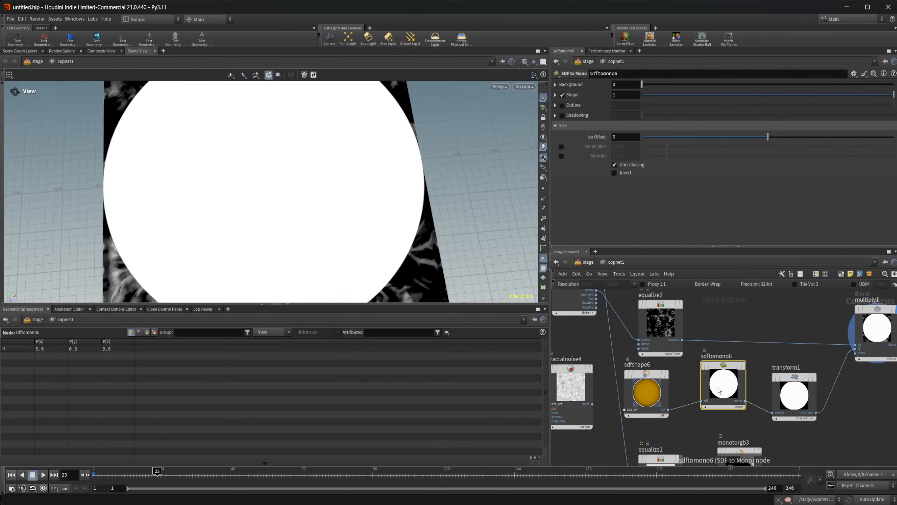
pyautogui.scroll(-3, 704, 427)
pyautogui.keyDown('shift'); pyautogui.click(636, 401); pyautogui.keyUp('shift')
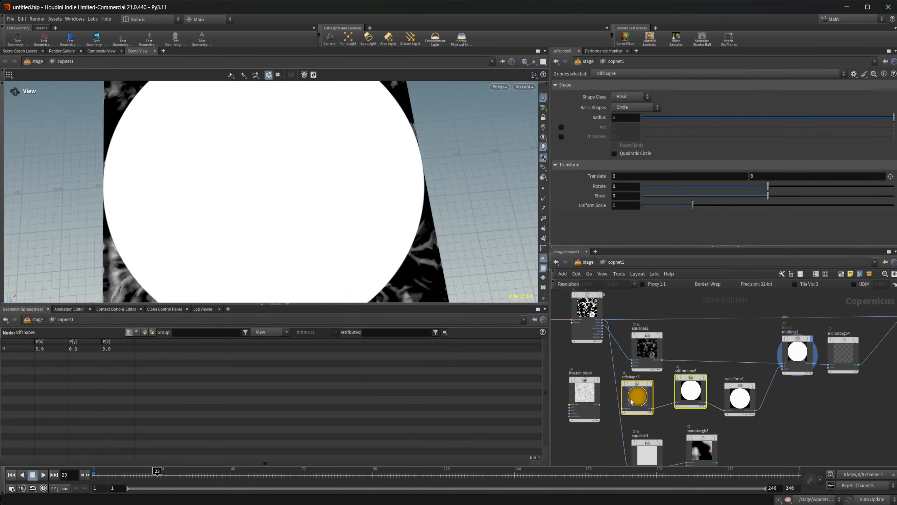
pyautogui.press('Delete')
pyautogui.moveTo(595, 403); pyautogui.dragTo(726, 410)
pyautogui.moveTo(675, 390); pyautogui.dragTo(662, 399)
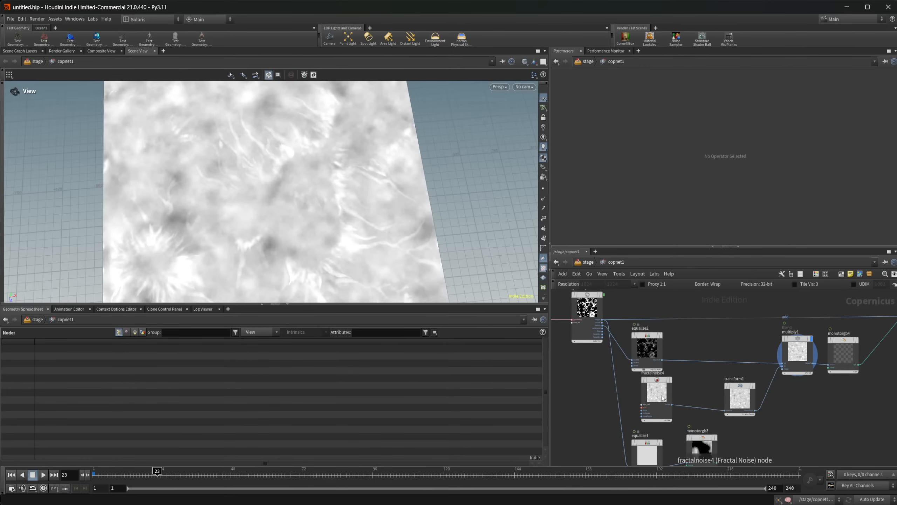
# Adjust fractalnoise4 to an Element Size of about 0.0888, Amplitude 0.619 and Center 0.245.
pyautogui.moveTo(815, 396); pyautogui.dragTo(780, 400, button='middle')
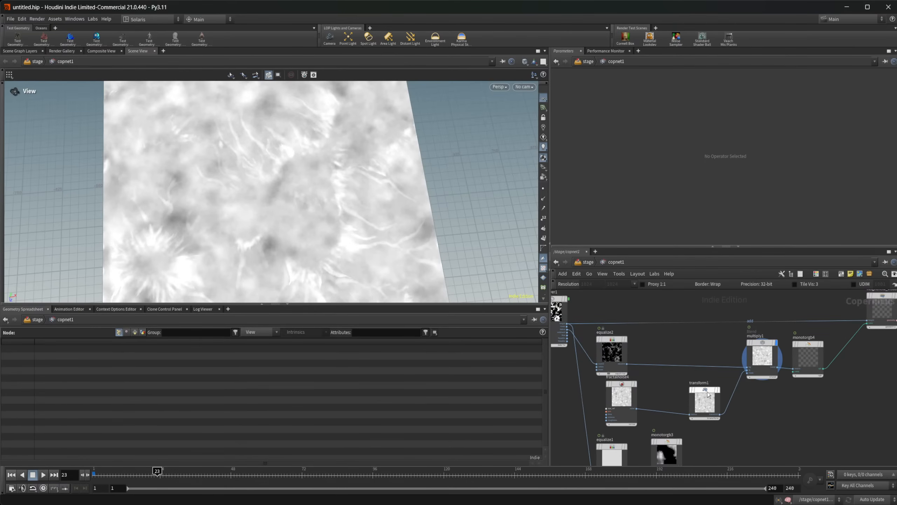
pyautogui.click(707, 407)
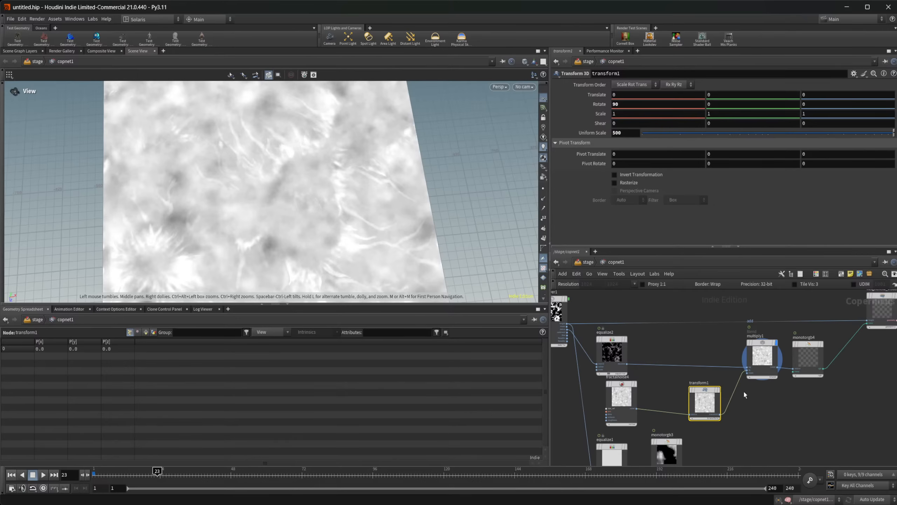
pyautogui.click(632, 399)
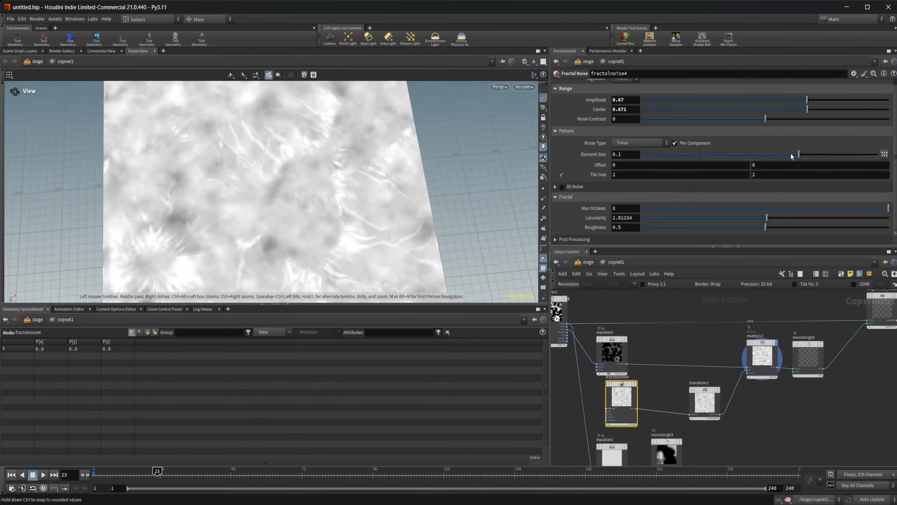
pyautogui.moveTo(791, 156)
pyautogui.mouseDown()
pyautogui.moveTo(759, 155)
pyautogui.moveTo(794, 159)
pyautogui.mouseUp()
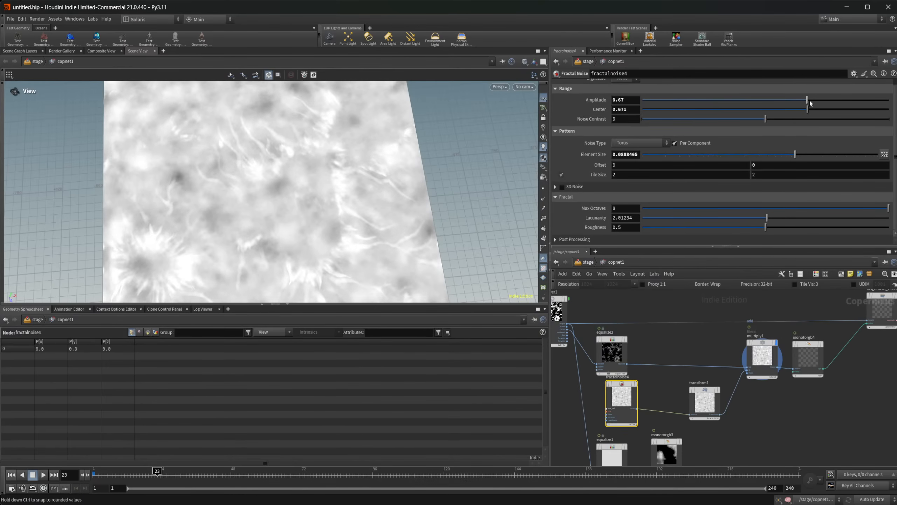
pyautogui.moveTo(810, 101); pyautogui.dragTo(758, 102)
pyautogui.moveTo(736, 111); pyautogui.dragTo(793, 102)
# Set multiply1's blend mode to Multiply.
pyautogui.click(758, 349)
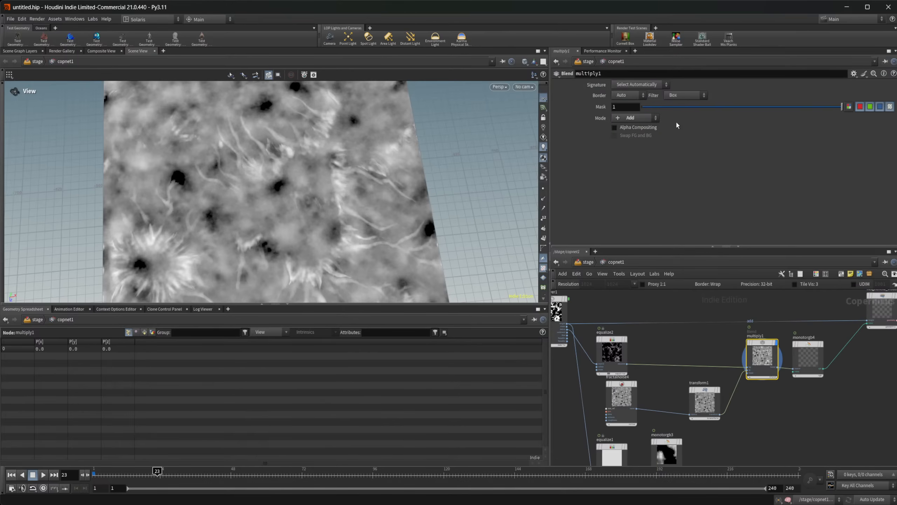
pyautogui.click(636, 118)
pyautogui.click(637, 169)
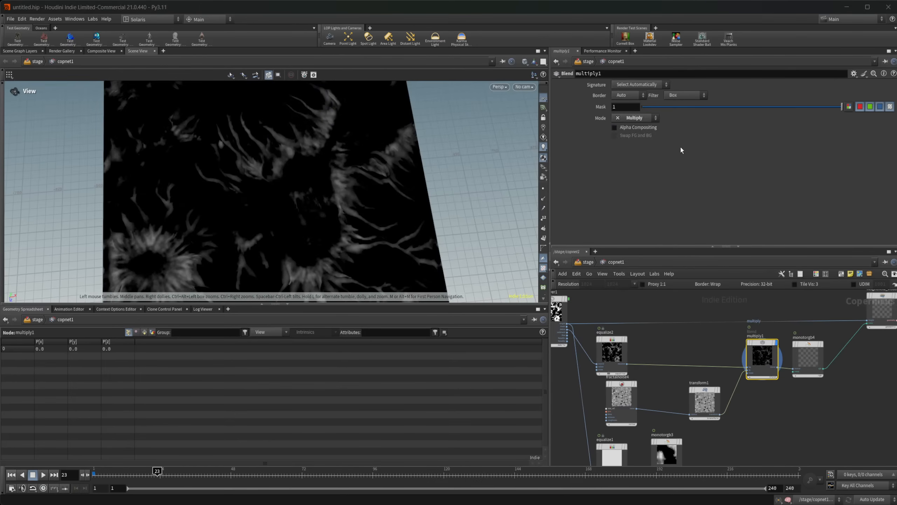
# Reduce fractalnoise4's Element Size to about 0.0241.
pyautogui.click(705, 401)
pyautogui.click(622, 398)
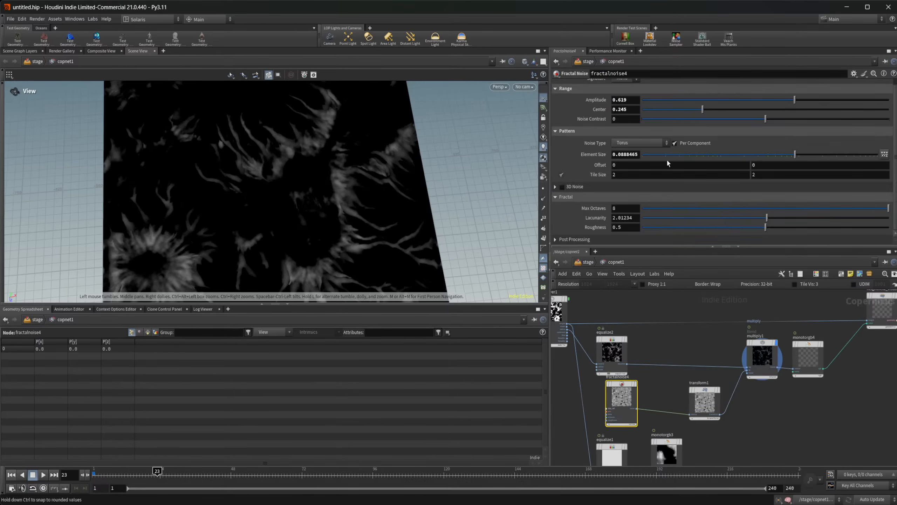
pyautogui.scroll(1, 771, 120)
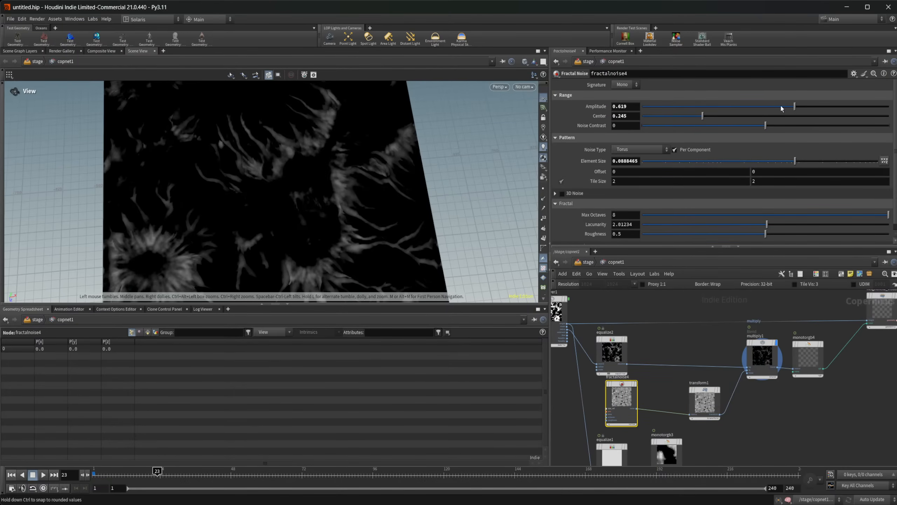
pyautogui.moveTo(795, 160); pyautogui.dragTo(752, 209)
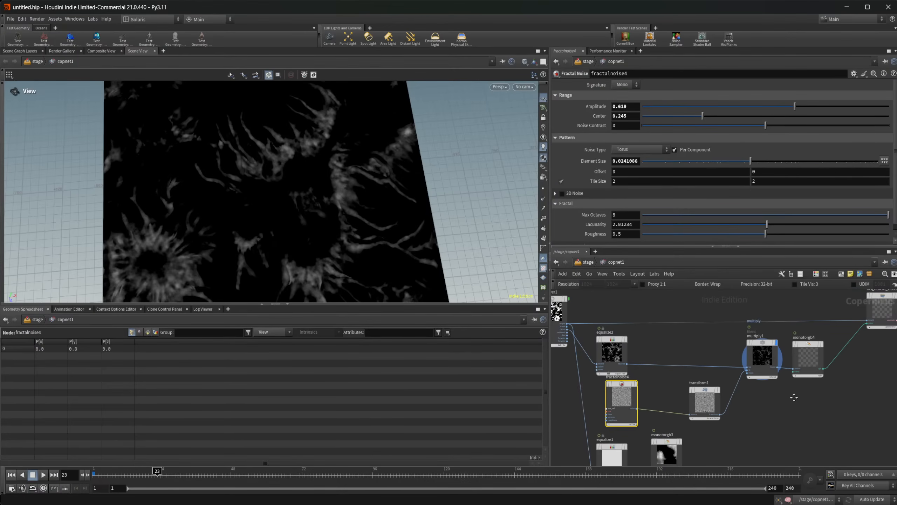
# Display heightfield_visualize1 and inspect the colored terrain close up.
pyautogui.moveTo(794, 397); pyautogui.dragTo(737, 399, button='middle')
pyautogui.click(822, 317)
pyautogui.click(840, 297)
pyautogui.moveTo(346, 223); pyautogui.dragTo(269, 193)
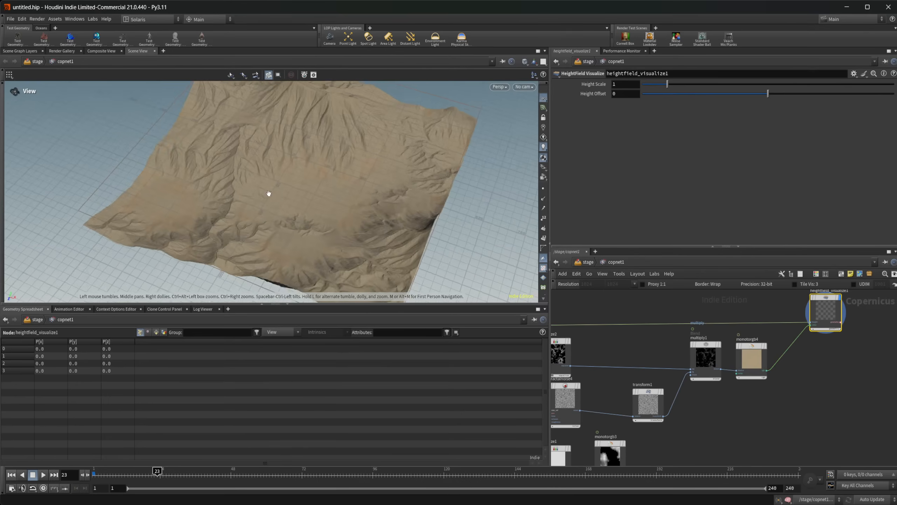
pyautogui.moveTo(268, 193); pyautogui.dragTo(521, 151, button='right')
pyautogui.moveTo(521, 150); pyautogui.dragTo(466, 241)
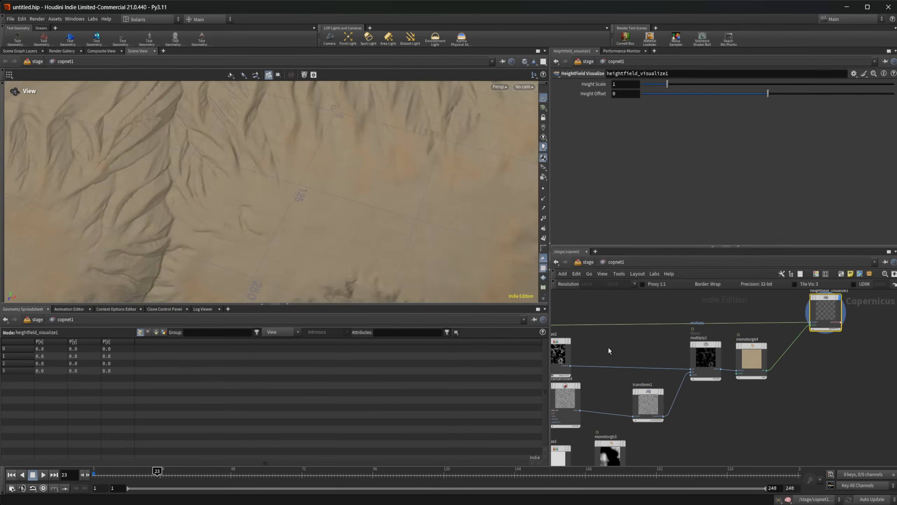
# Go to sopcreate1's geometry network and move OUT_HF further below heightfield_erode1 to make room.
pyautogui.moveTo(608, 348); pyautogui.dragTo(745, 347, button='middle')
pyautogui.scroll(4, 745, 348)
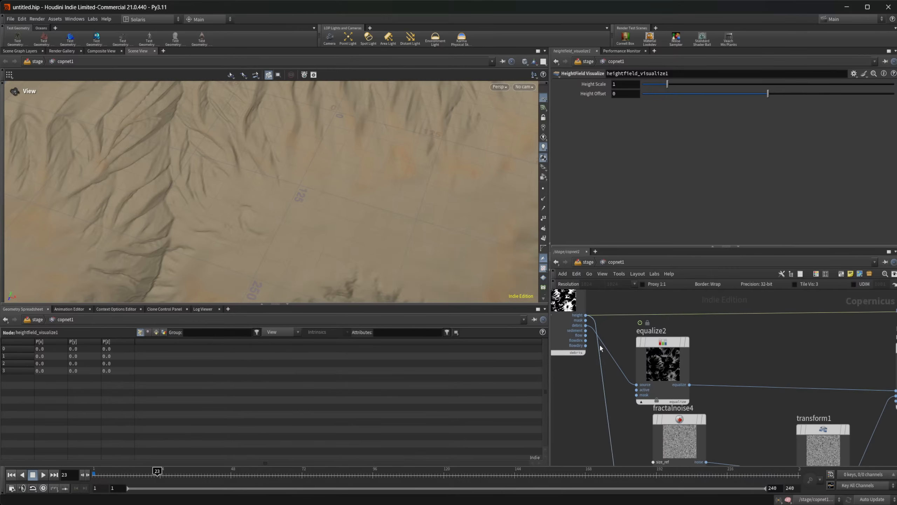
pyautogui.moveTo(609, 341); pyautogui.dragTo(624, 345, button='middle')
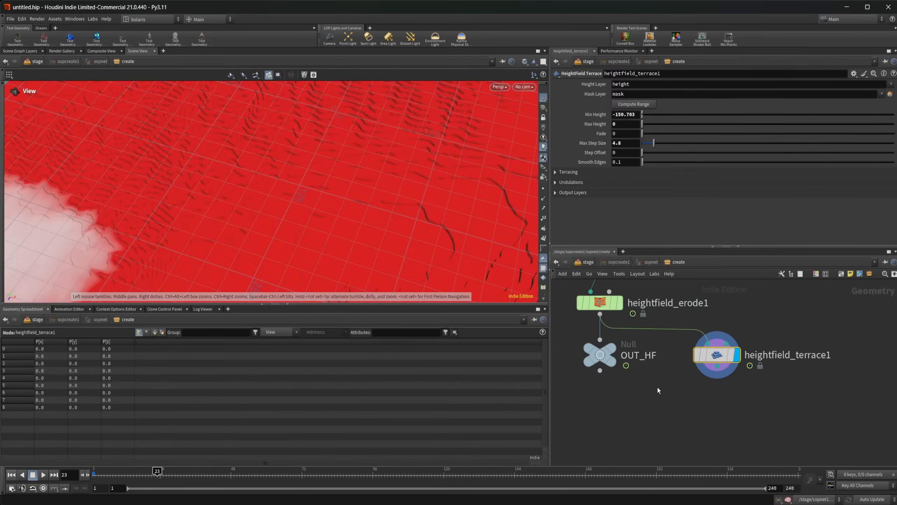
pyautogui.moveTo(572, 351); pyautogui.dragTo(585, 352, button='middle')
pyautogui.moveTo(612, 356); pyautogui.dragTo(618, 425)
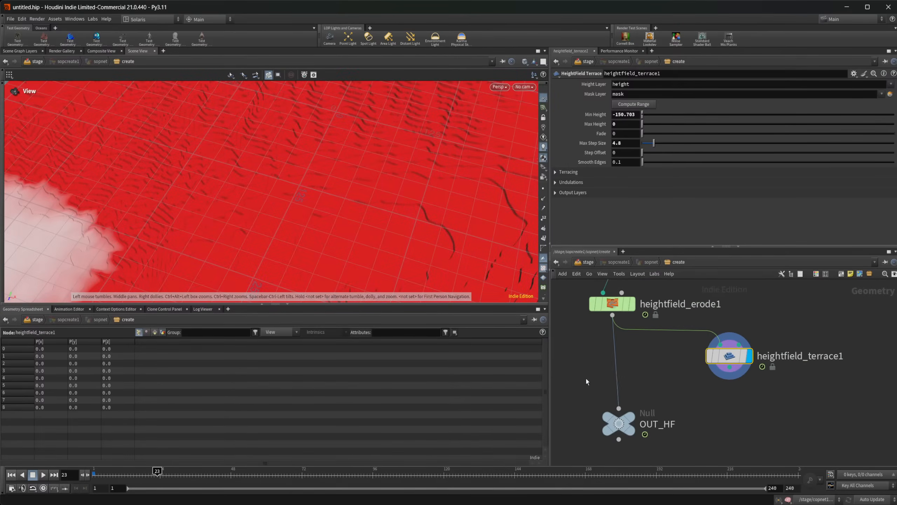
# Insert a HeightField Mask by Feature node between heightfield_erode1 and OUT_HF.
pyautogui.press('Tab')
pyautogui.write('hf mask b')
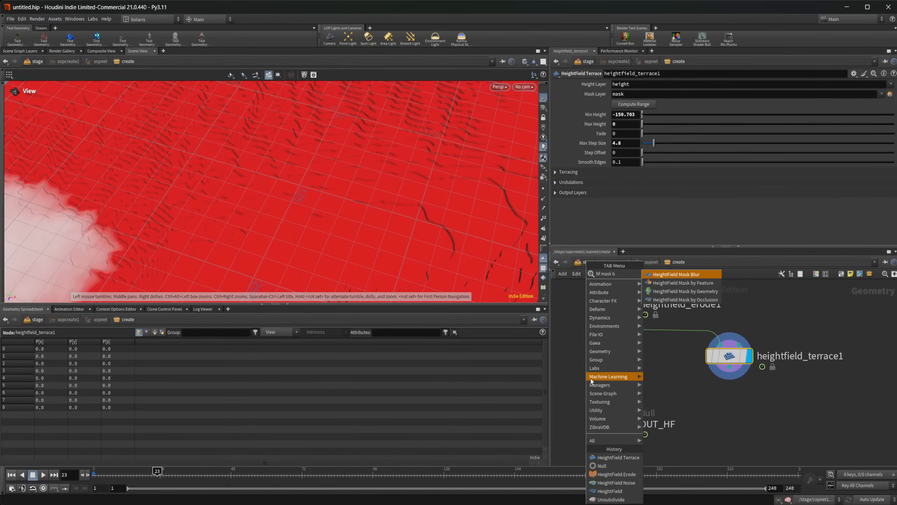
pyautogui.press('Down')
pyautogui.press('Return')
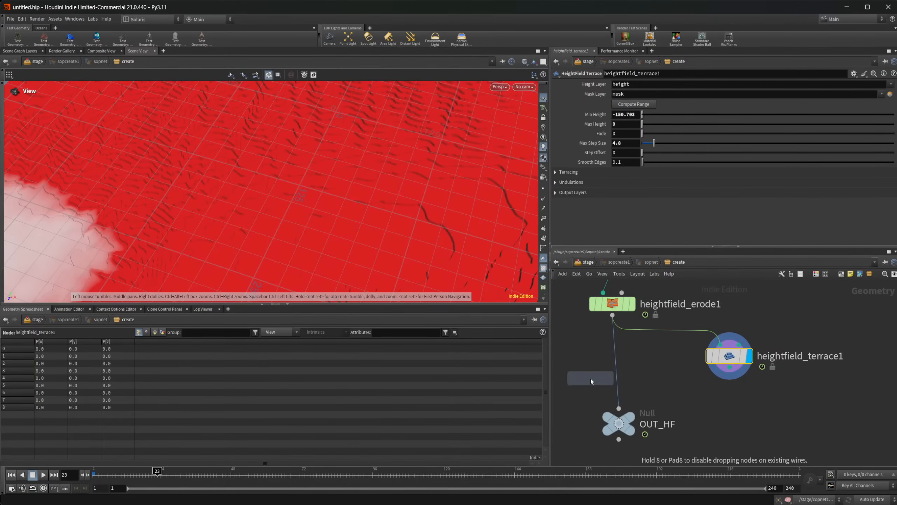
pyautogui.click(608, 376)
pyautogui.moveTo(608, 377); pyautogui.dragTo(617, 372)
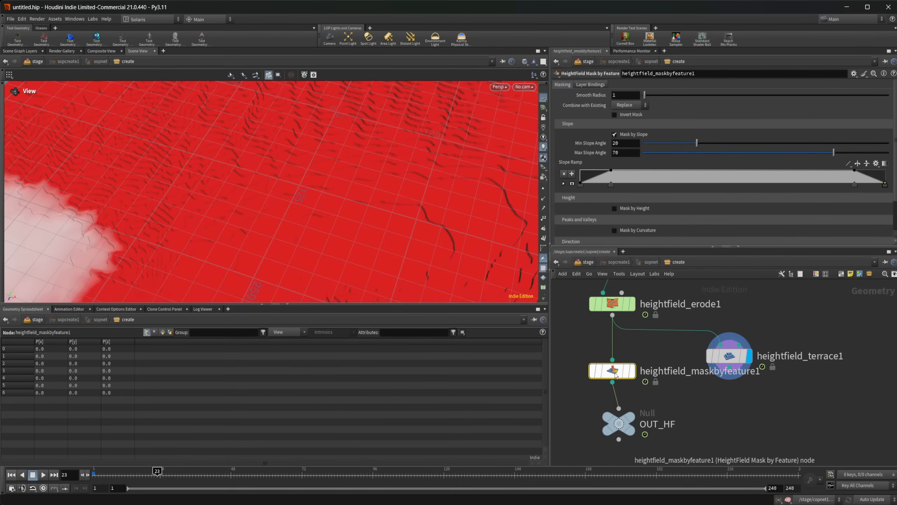
# Display heightfield_maskbyfeature1's mask on the terrain and review its masking options.
pyautogui.click(632, 370)
pyautogui.scroll(-5, 318, 190)
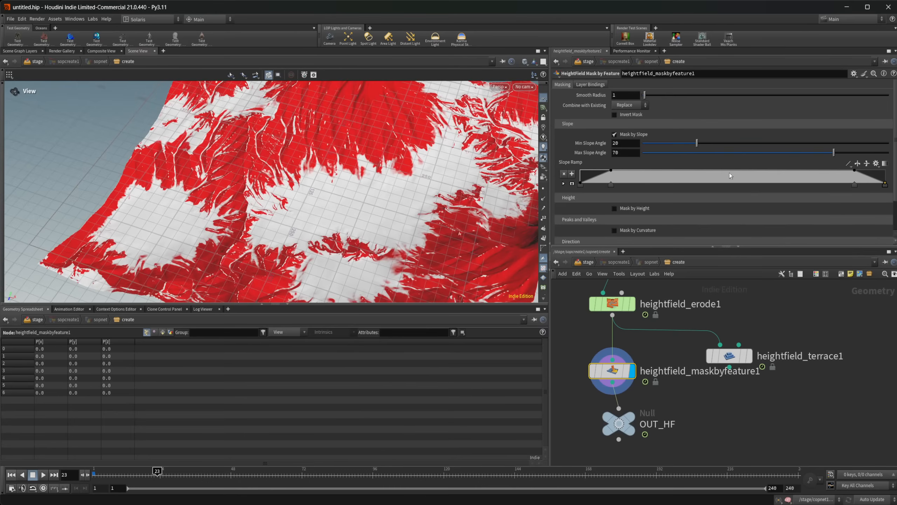
pyautogui.scroll(-2, 670, 175)
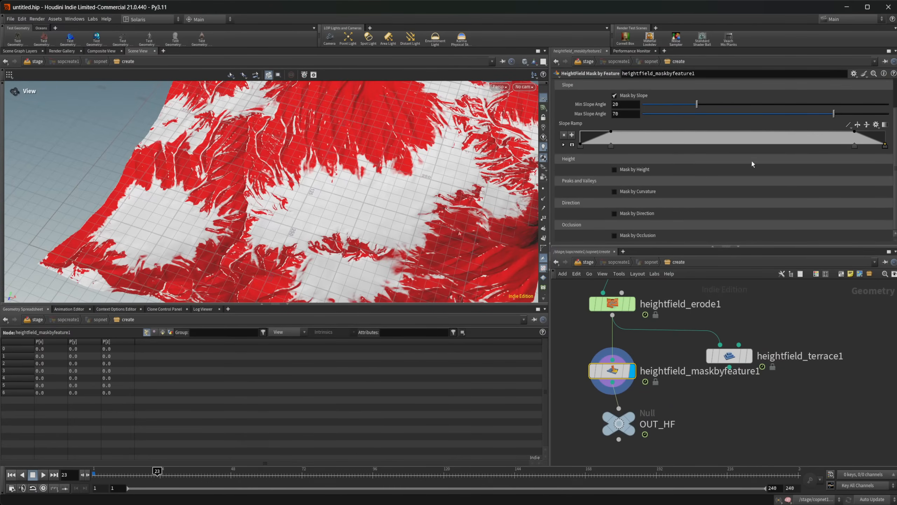
pyautogui.scroll(2, 753, 164)
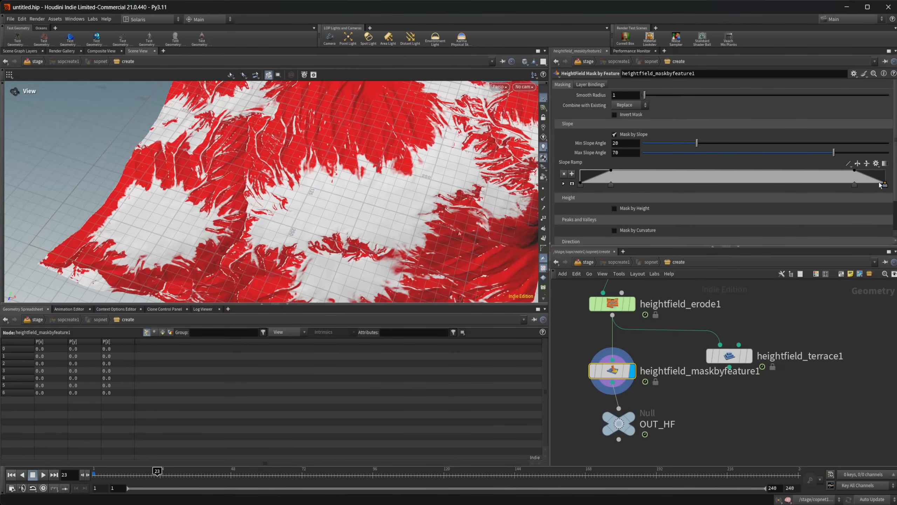
# Delete the slope ramp's last point on heightfield_maskbyfeature1 and move the remaining upper point closer to the ramp's end.
pyautogui.moveTo(885, 184); pyautogui.dragTo(881, 185)
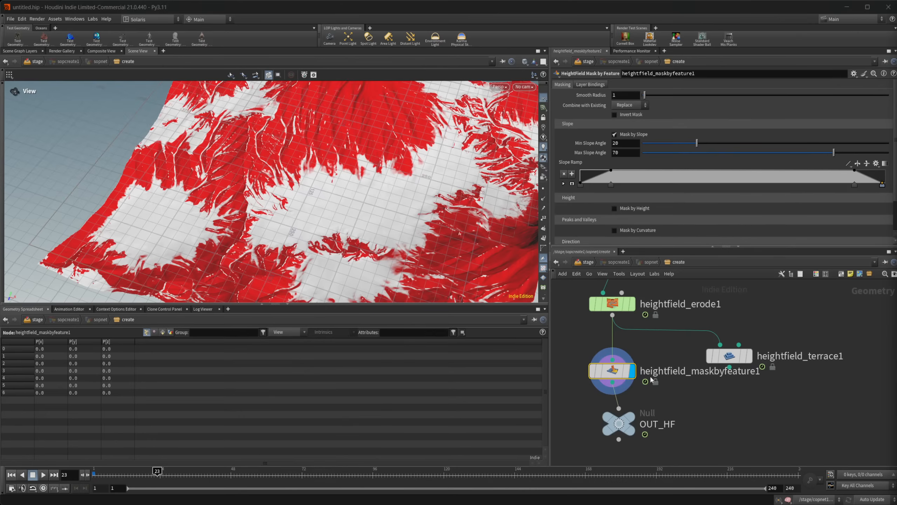
pyautogui.click(563, 184)
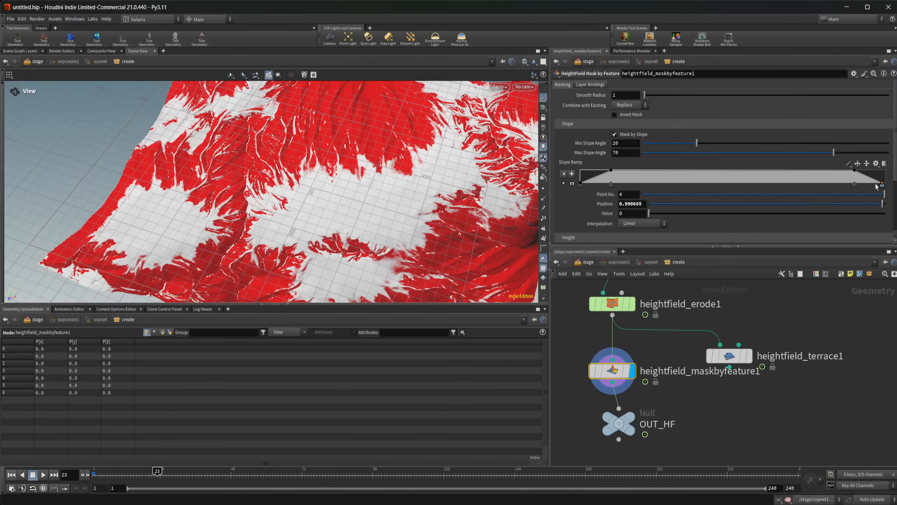
pyautogui.press('Delete')
pyautogui.click(855, 184)
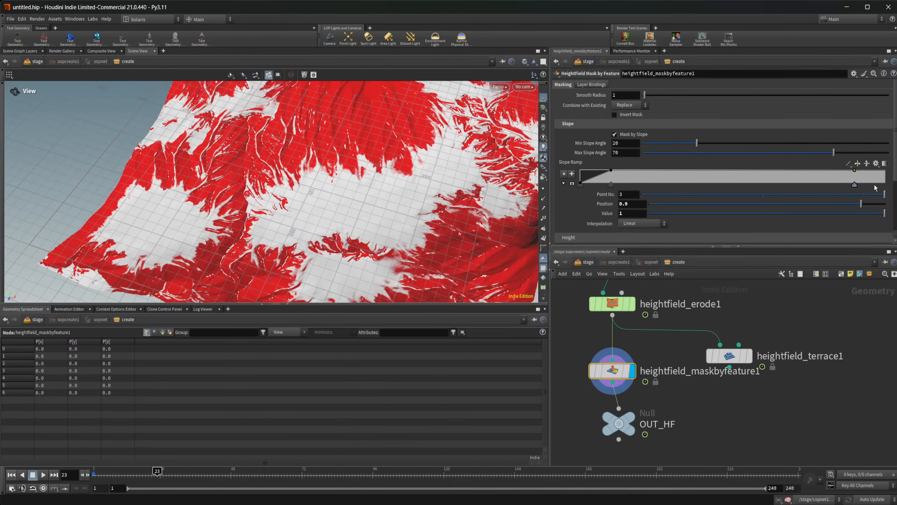
pyautogui.moveTo(876, 187); pyautogui.dragTo(875, 186)
# Move the slope ramp's second point to about position 0.21 to soften the start of the mask.
pyautogui.click(612, 170)
pyautogui.moveTo(611, 185); pyautogui.dragTo(626, 186)
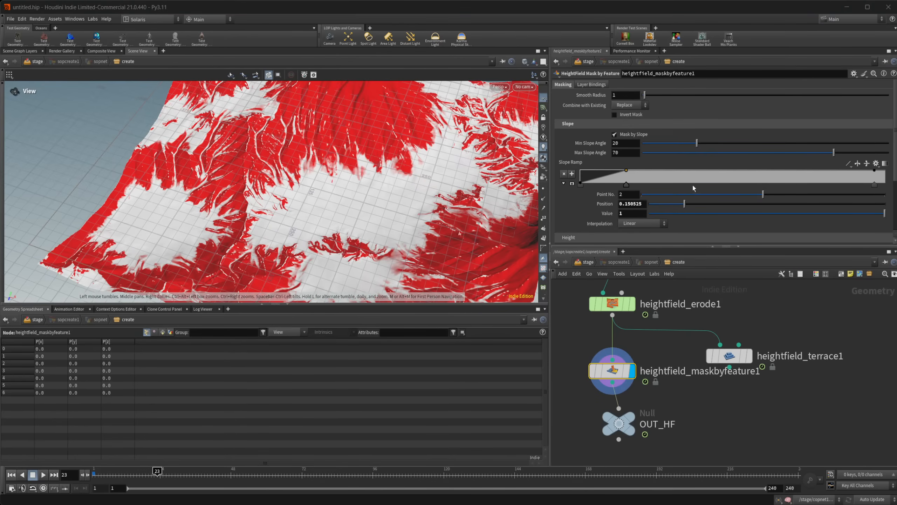
pyautogui.moveTo(640, 398); pyautogui.dragTo(664, 430, button='middle')
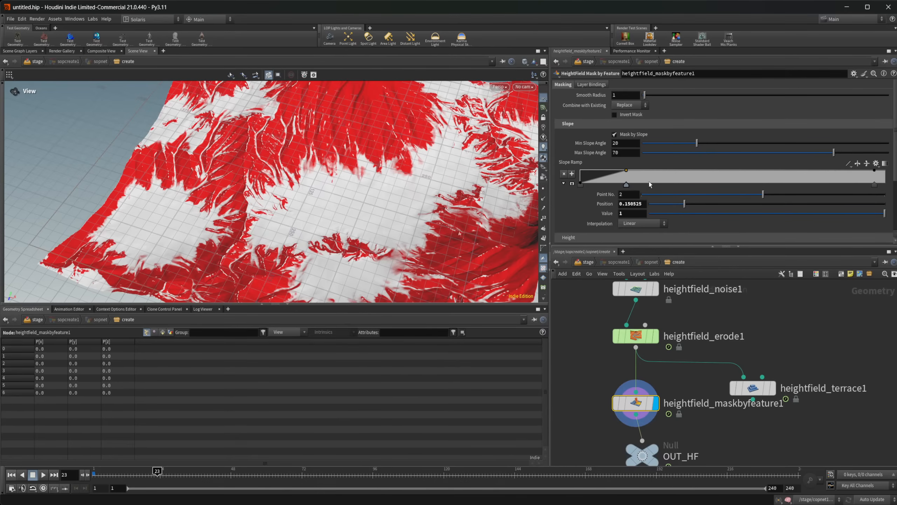
pyautogui.scroll(-2, 658, 343)
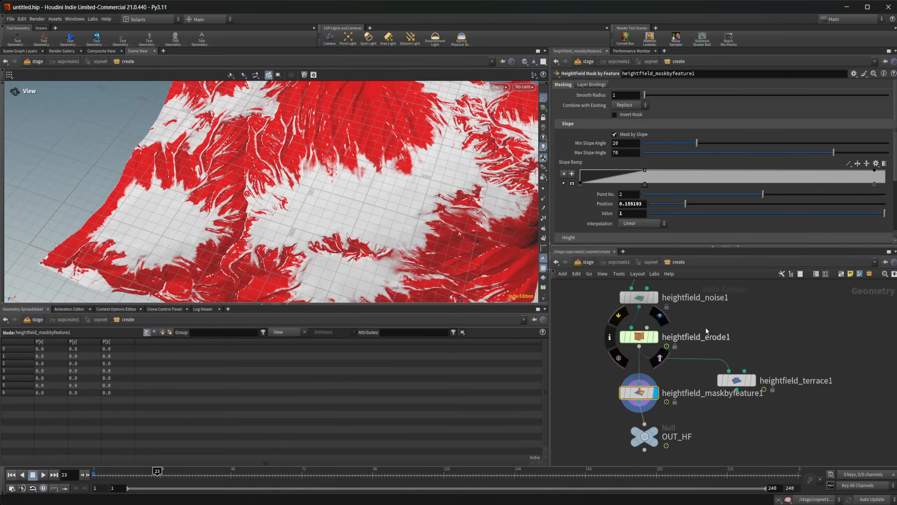
# Set the Grid Samples of heightfield1 to 1024.
pyautogui.moveTo(802, 336); pyautogui.dragTo(821, 431, button='middle')
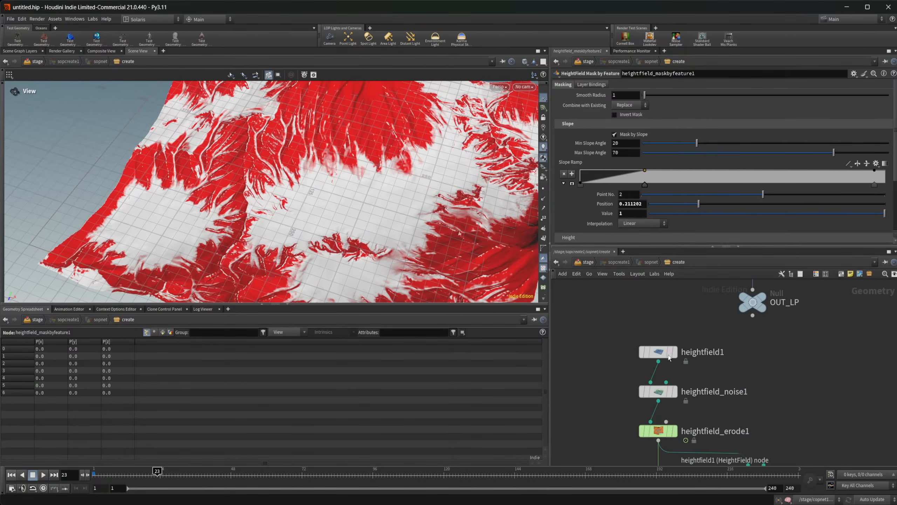
pyautogui.click(658, 351)
pyautogui.click(623, 135)
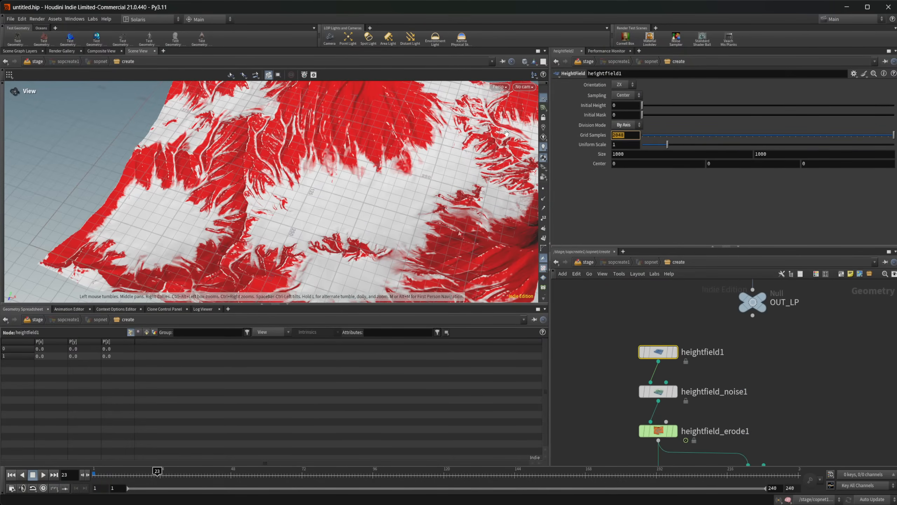
pyautogui.write('10245')
pyautogui.press('BackSpace')
pyautogui.press('Return')
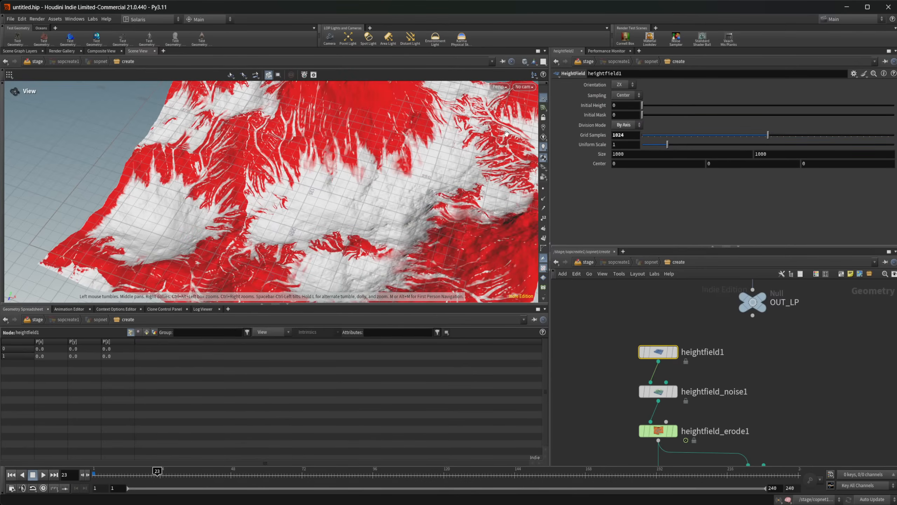
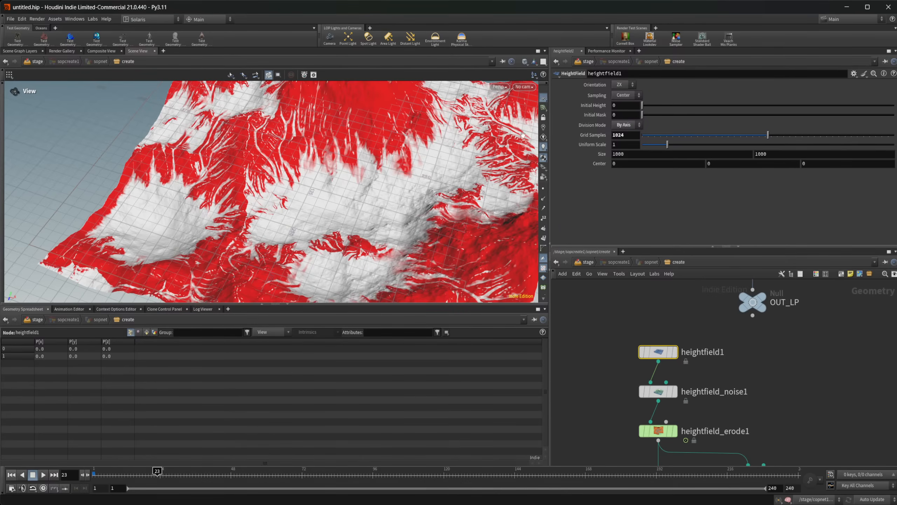
# Move the second slope ramp point of heightfield_maskbyfeature1 to about position 0.2, checking the mask from a lower angle.
pyautogui.moveTo(715, 392); pyautogui.dragTo(710, 348, button='middle')
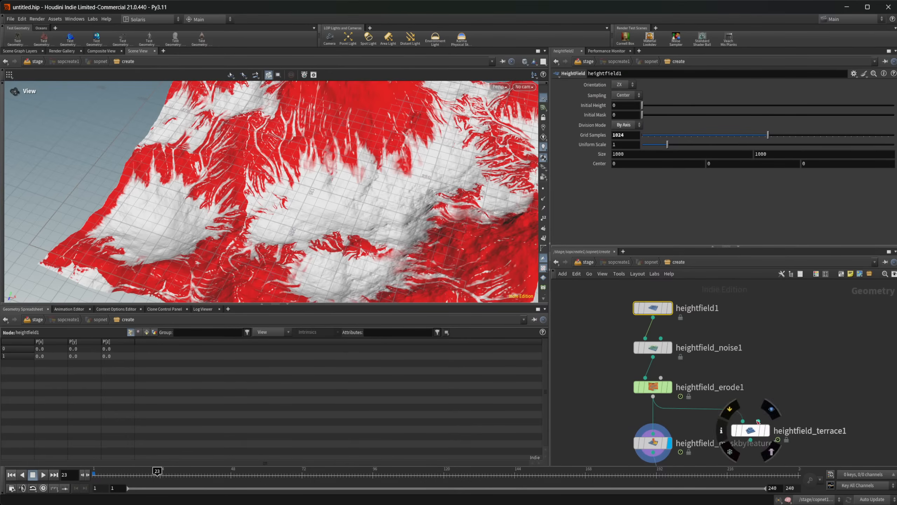
pyautogui.moveTo(749, 438); pyautogui.dragTo(735, 377, button='middle')
pyautogui.click(641, 382)
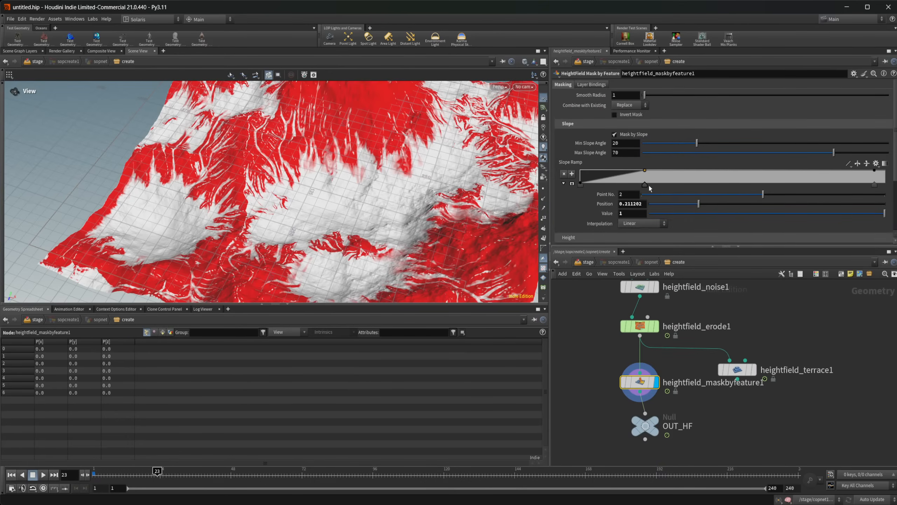
pyautogui.moveTo(645, 185)
pyautogui.mouseDown()
pyautogui.moveTo(738, 191)
pyautogui.moveTo(635, 185)
pyautogui.mouseUp()
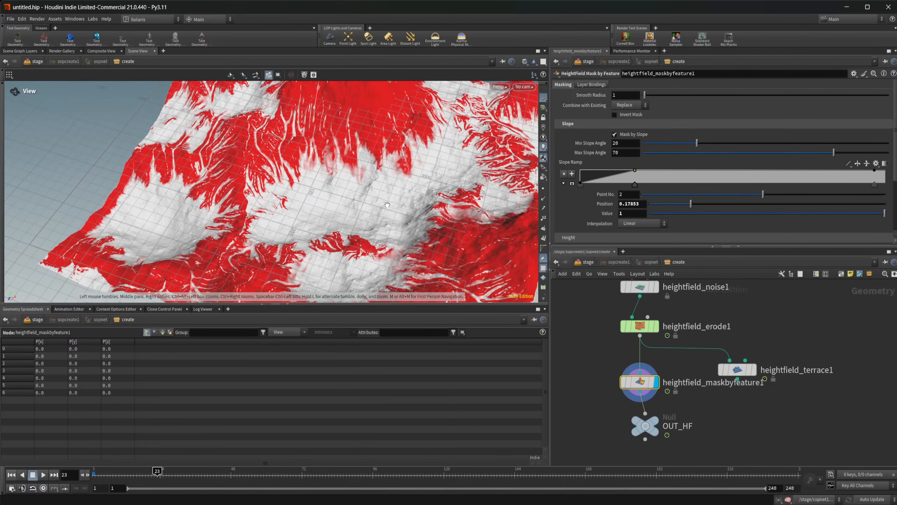
pyautogui.moveTo(370, 213); pyautogui.dragTo(455, 255)
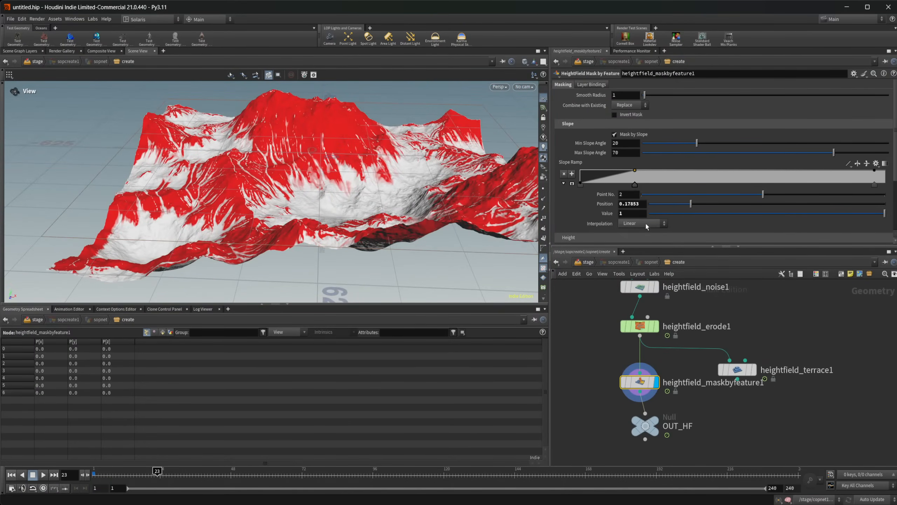
pyautogui.moveTo(635, 184)
pyautogui.mouseDown()
pyautogui.moveTo(596, 185)
pyautogui.moveTo(640, 184)
pyautogui.mouseUp()
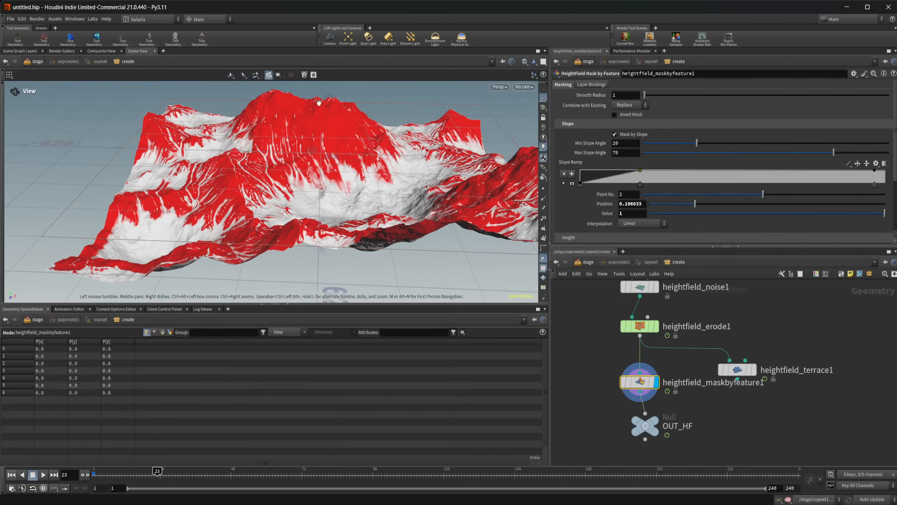
pyautogui.click(93, 19)
pyautogui.click(103, 42)
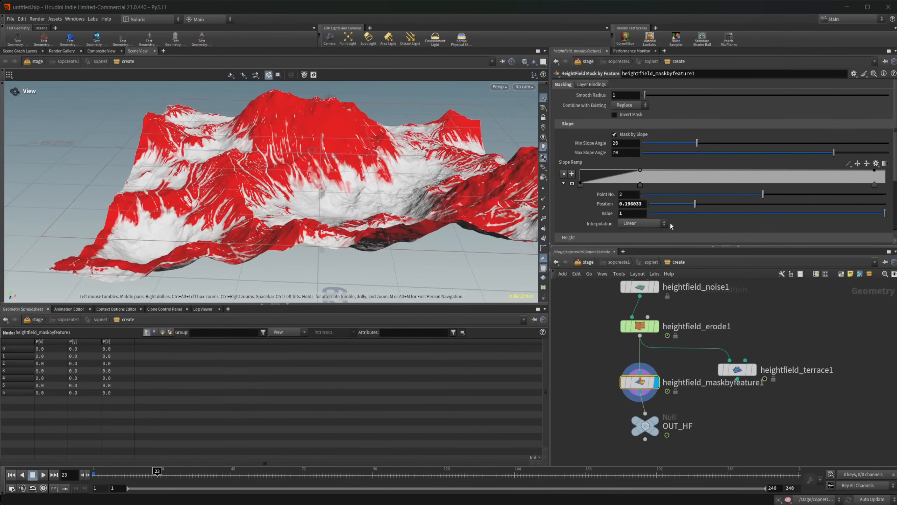
# Test the slope ramp's second point at about position 0.8 and bring it back to about 0.17.
pyautogui.click(641, 185)
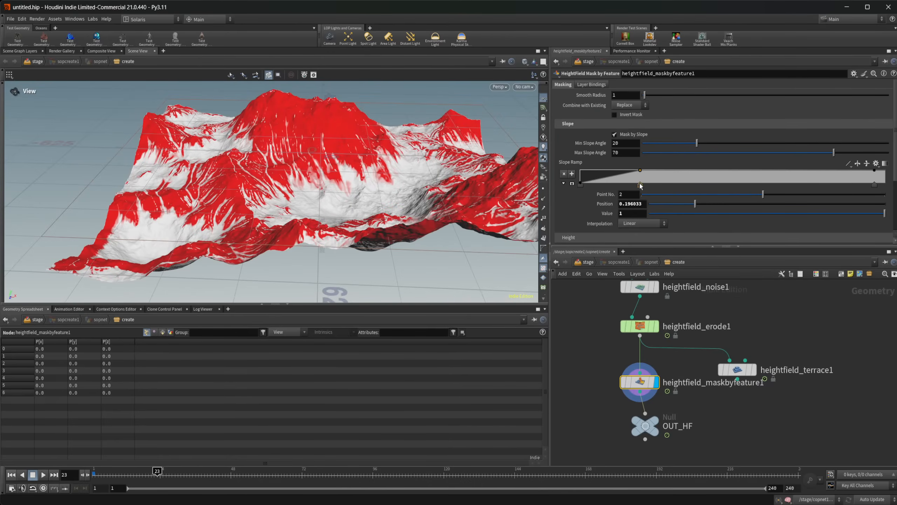
pyautogui.moveTo(640, 184); pyautogui.dragTo(823, 185)
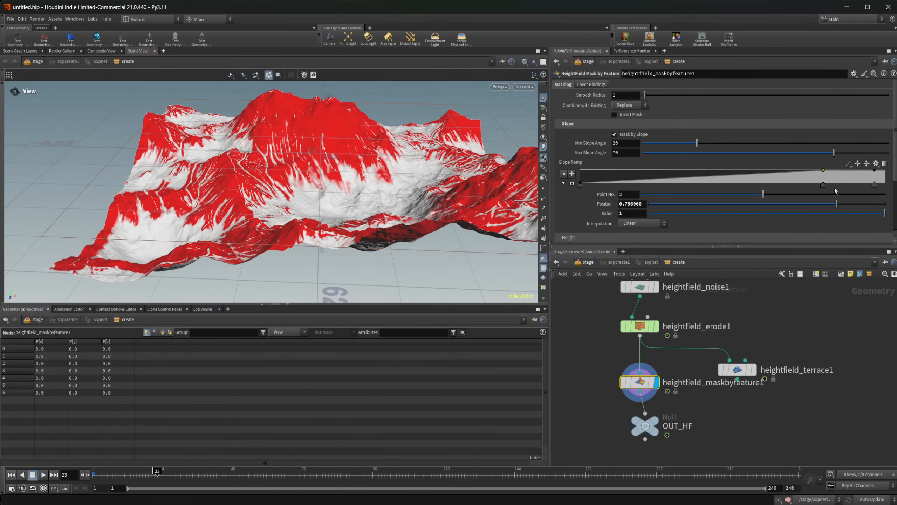
pyautogui.moveTo(824, 184); pyautogui.dragTo(633, 184)
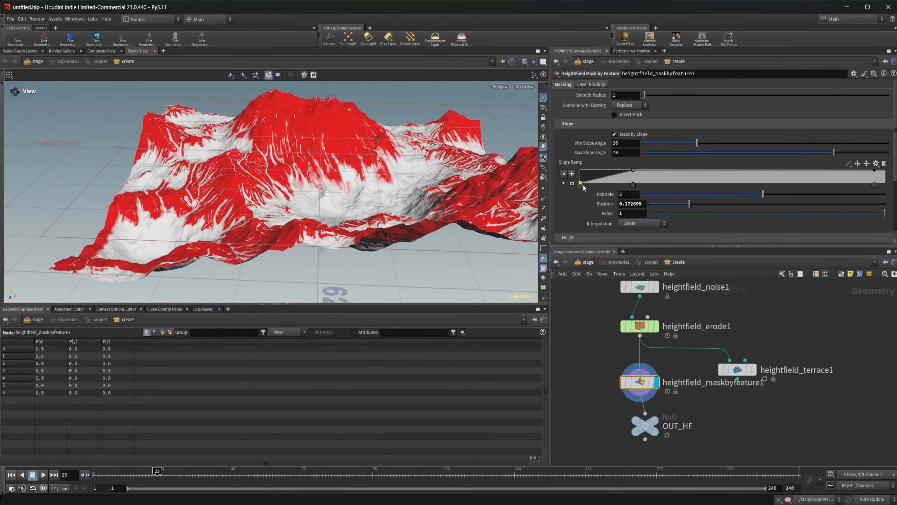
# Try Min Slope Angle values of 49.6 and 3.6, redisplay the mask node, and lower the Max Slope Angle to about 17.
pyautogui.moveTo(696, 142); pyautogui.dragTo(776, 144)
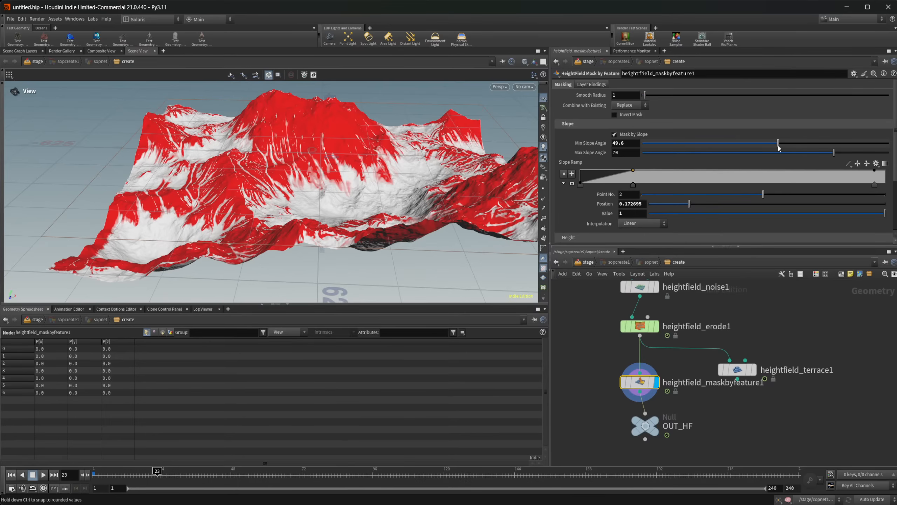
pyautogui.click(657, 326)
pyautogui.click(656, 382)
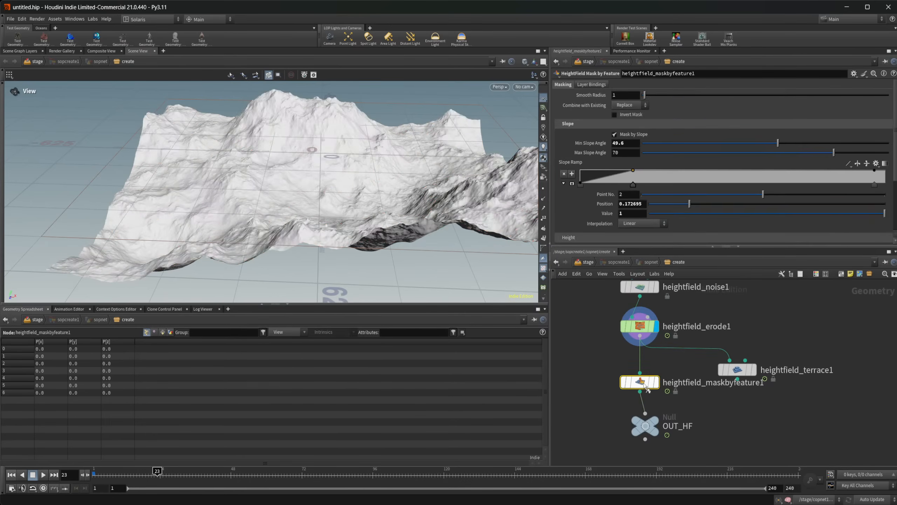
pyautogui.moveTo(692, 147); pyautogui.dragTo(653, 148)
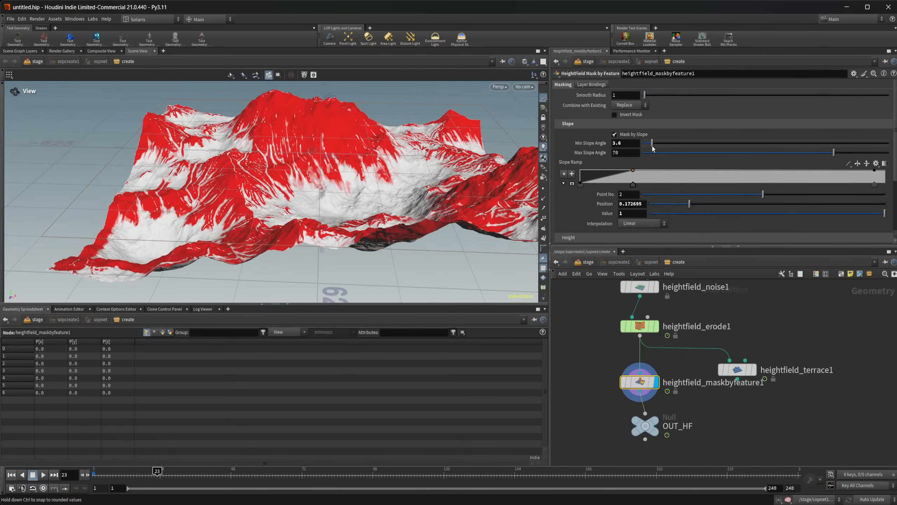
pyautogui.moveTo(733, 153); pyautogui.dragTo(689, 153)
# Enable Mask by Height, compute its height range, and set the Min Height to 24.1.
pyautogui.scroll(-5, 628, 207)
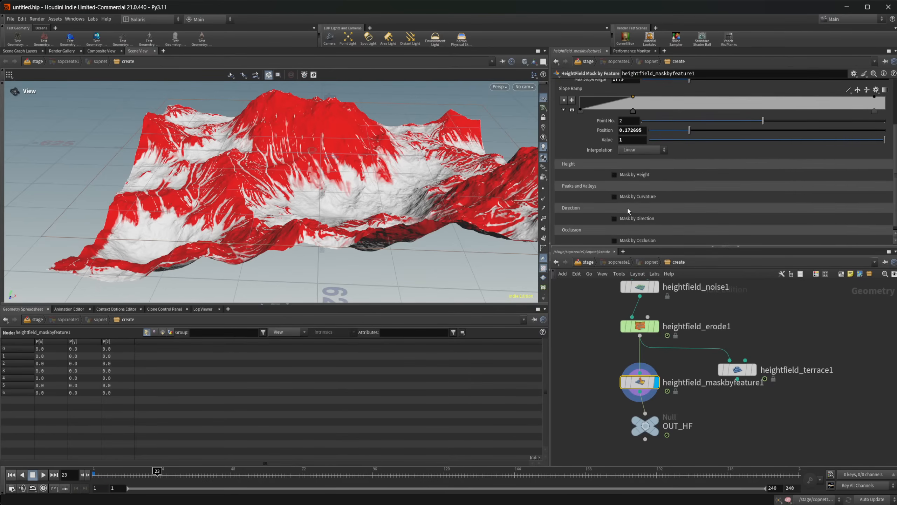
pyautogui.click(634, 174)
pyautogui.click(634, 183)
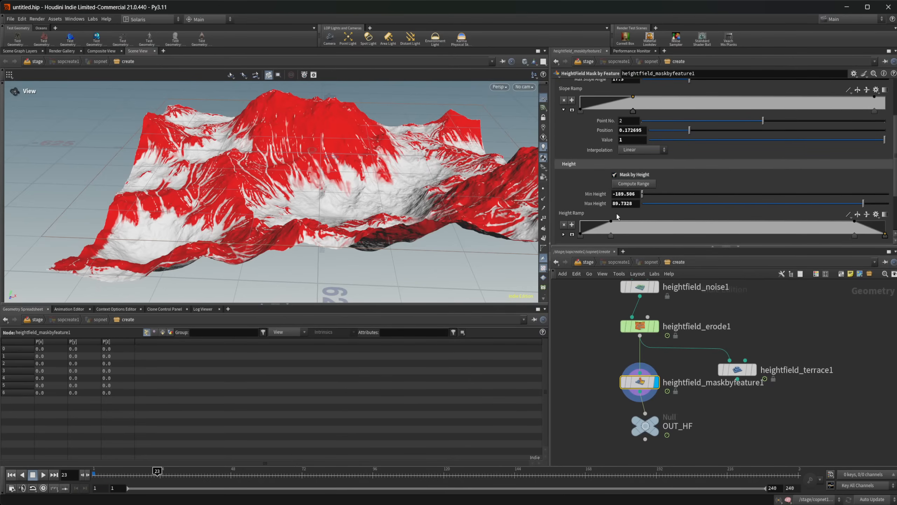
pyautogui.moveTo(673, 194); pyautogui.dragTo(701, 193)
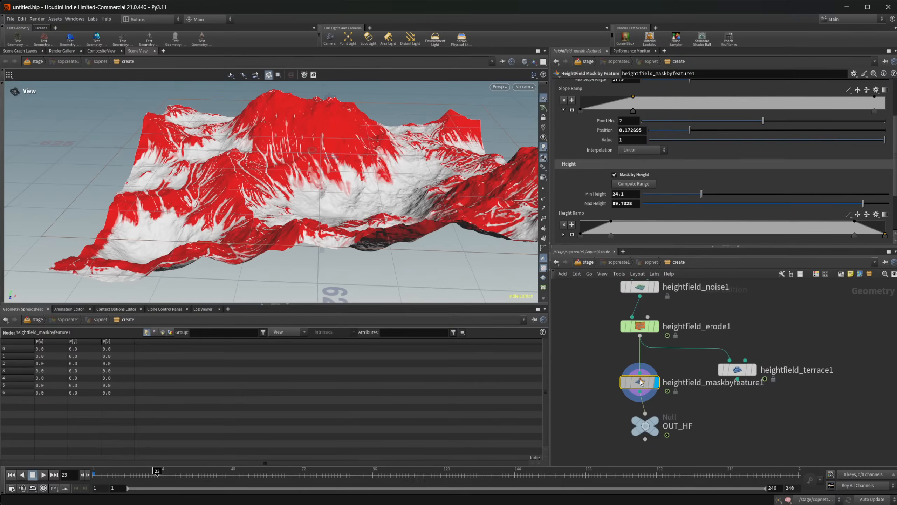
# Replace heightfield_maskbyfeature1 with a fresh HeightField Mask by Feature node between heightfield_erode1 and OUT_HF, and display it.
pyautogui.press('Delete')
pyautogui.press('Tab')
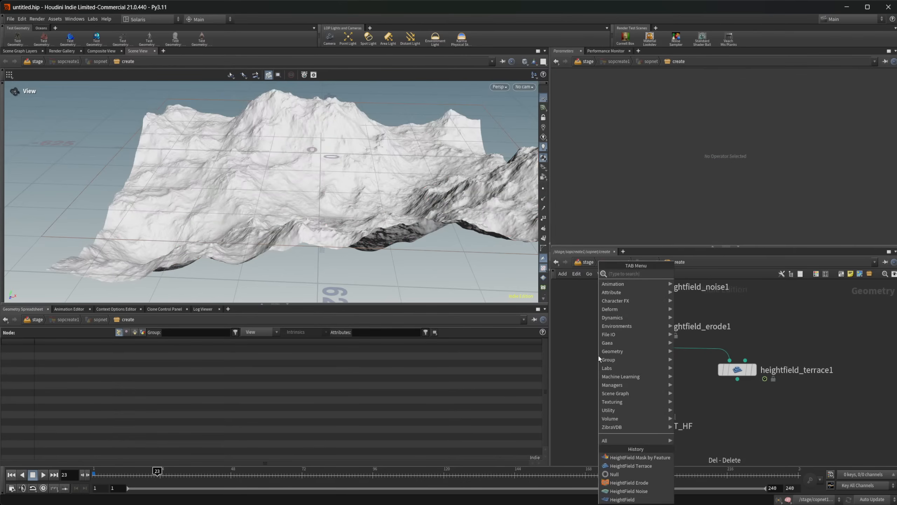
pyautogui.write('height mask by')
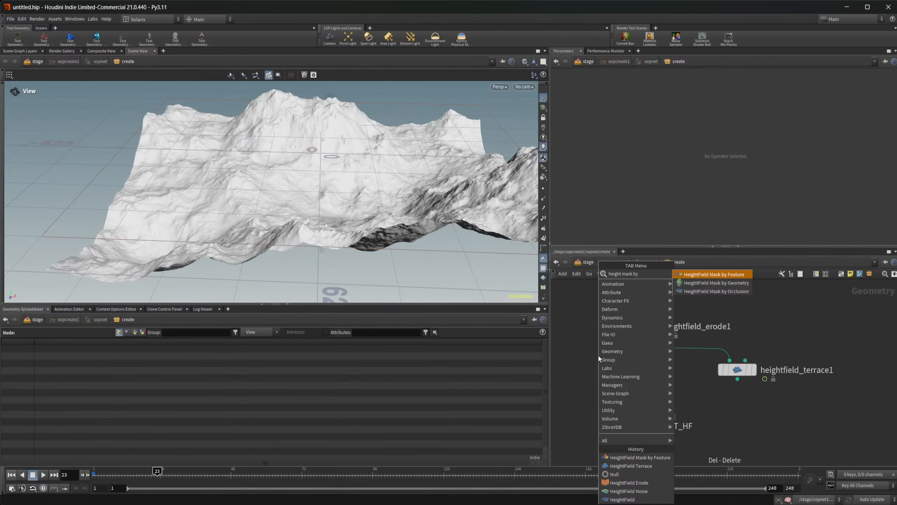
pyautogui.press('Return')
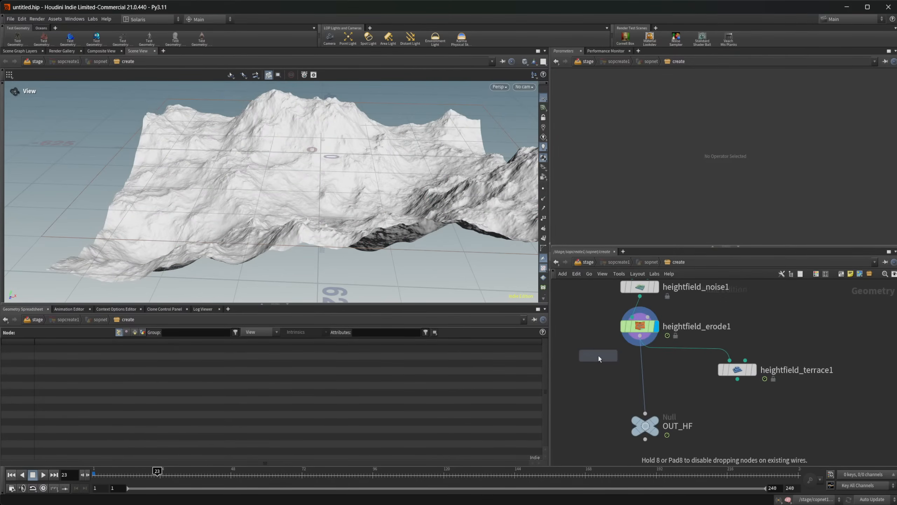
pyautogui.click(658, 388)
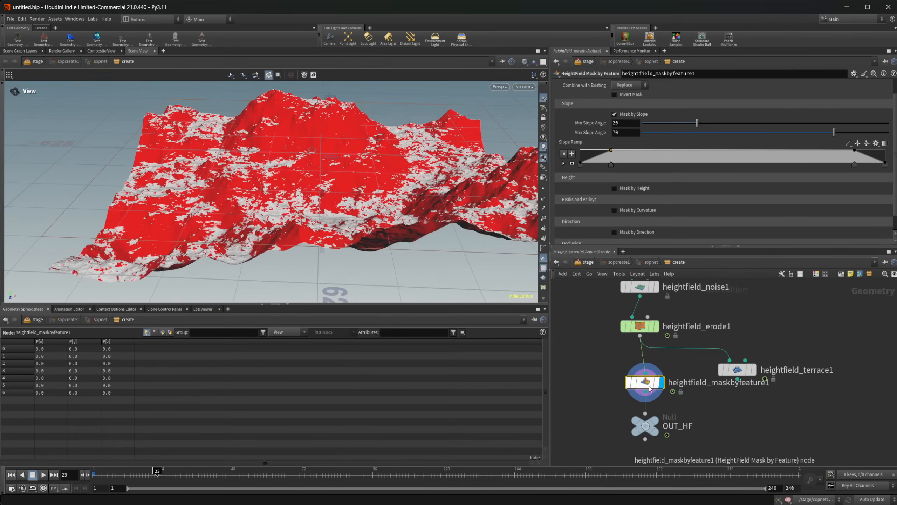
# Delete the new mask node's last slope ramp point and move the remaining upper point to about position 0.98.
pyautogui.click(884, 165)
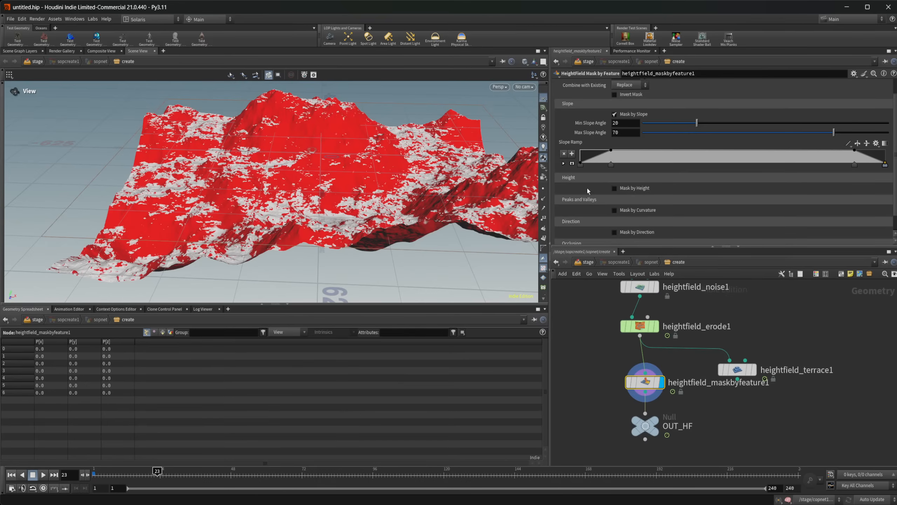
pyautogui.press('Delete')
pyautogui.click(564, 164)
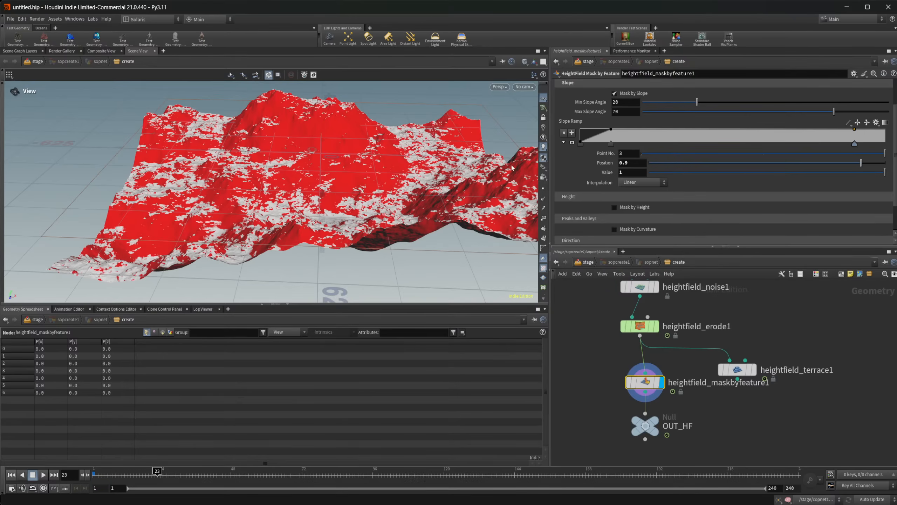
# Move the slope ramp's second point to about position 0.33 and inspect the resulting mask on the terrain.
pyautogui.click(610, 143)
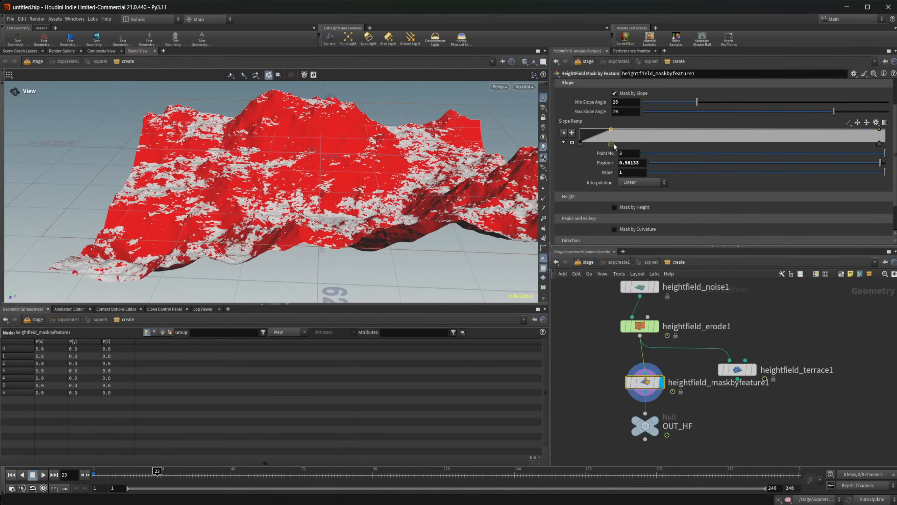
pyautogui.click(681, 143)
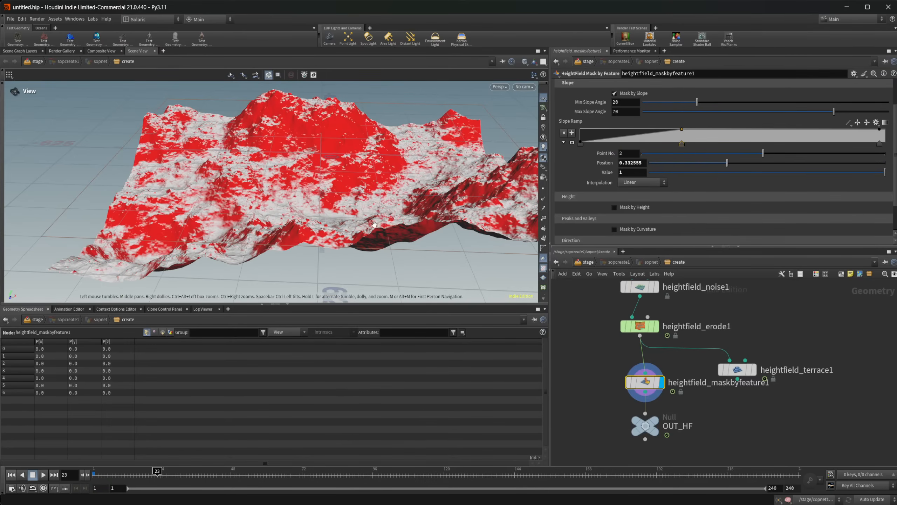
pyautogui.moveTo(363, 213); pyautogui.dragTo(384, 206)
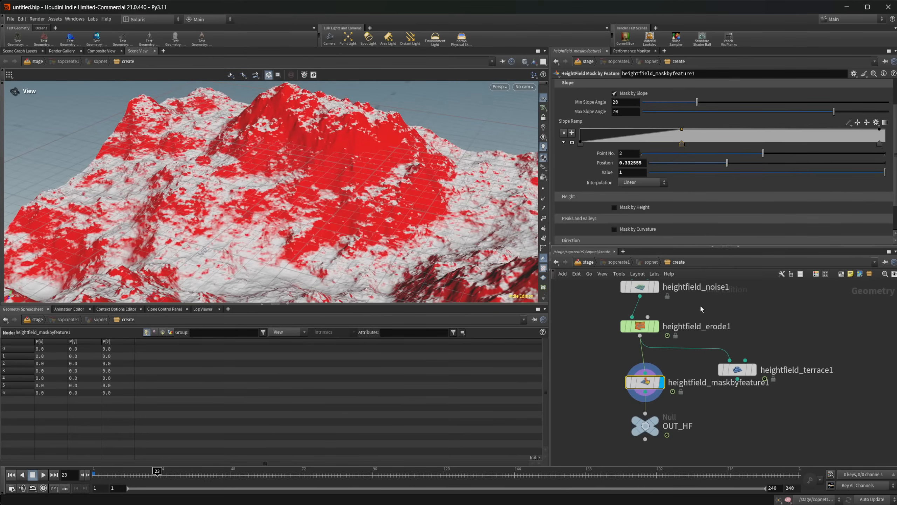
pyautogui.scroll(-3, 590, 187)
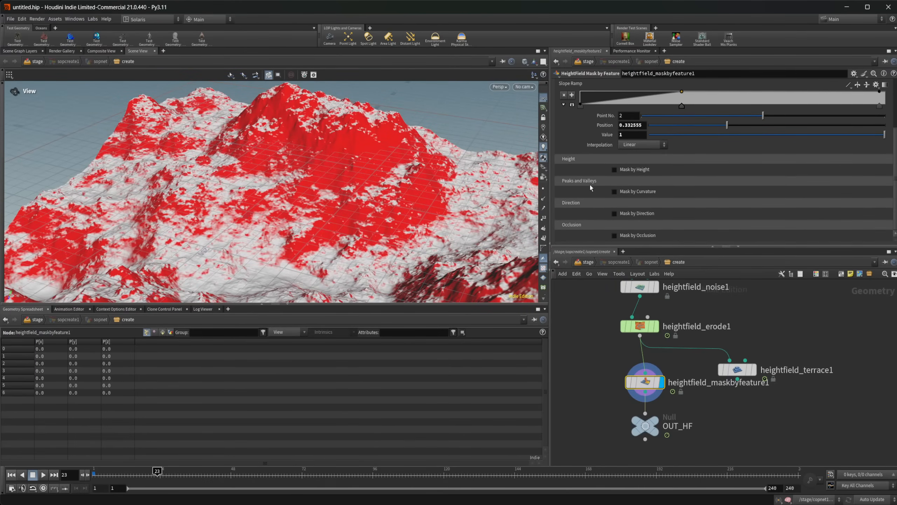
# Return to the copnet1 network and select geotolayer1 to show its layer outputs, including mask.
pyautogui.scroll(6, 590, 185)
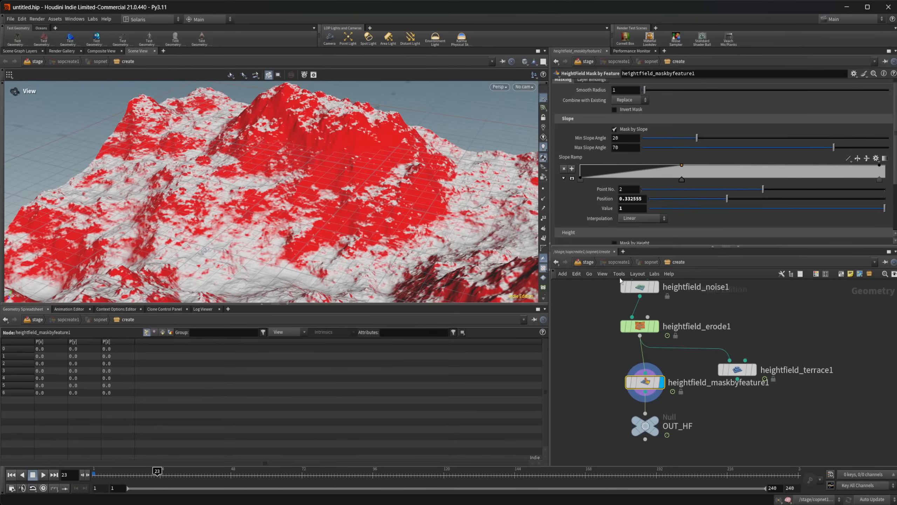
pyautogui.click(589, 262)
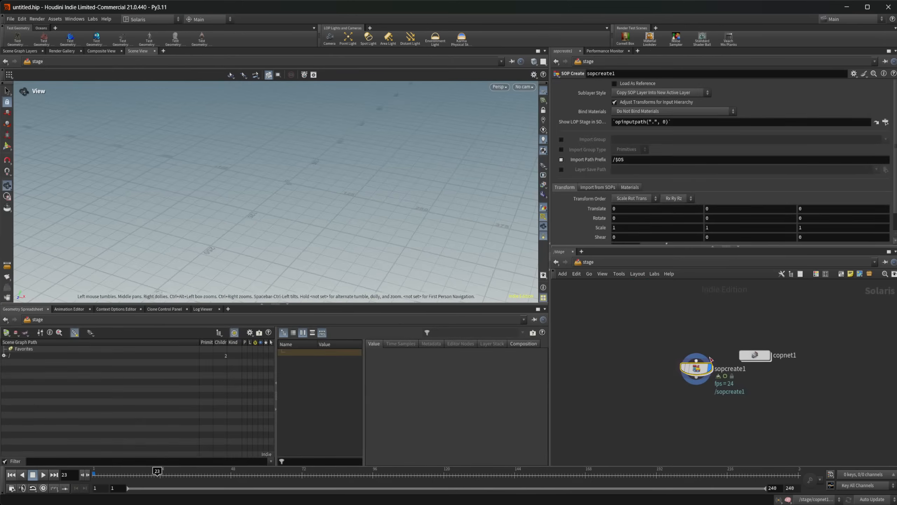
pyautogui.doubleClick(759, 360)
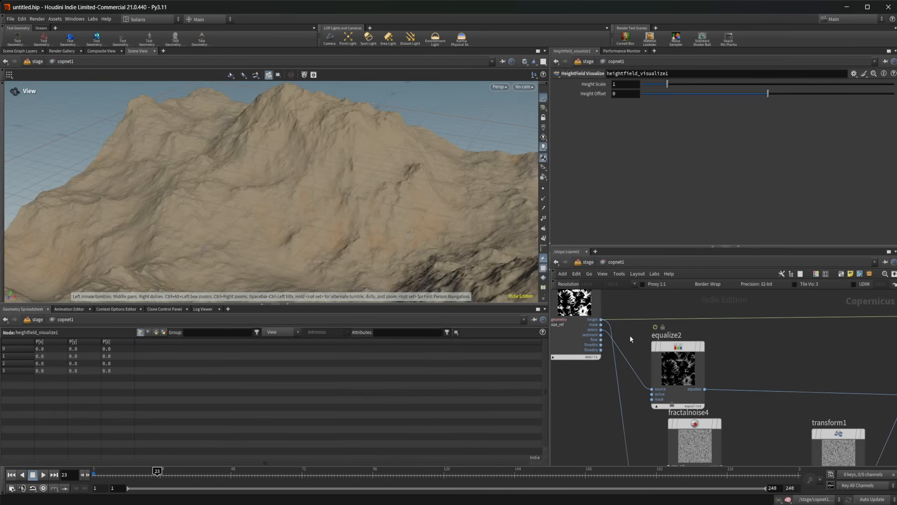
pyautogui.moveTo(629, 335); pyautogui.dragTo(669, 393, button='middle')
pyautogui.click(613, 355)
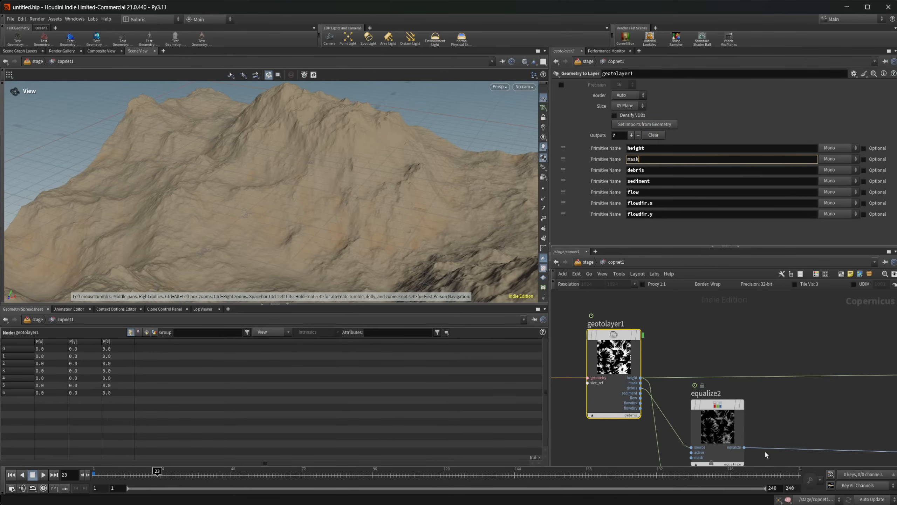
# Select fractalnoise4 and transform1 together and move them up, closer to the equalize2 branch.
pyautogui.moveTo(789, 406); pyautogui.dragTo(748, 334, button='middle')
pyautogui.scroll(-5, 748, 334)
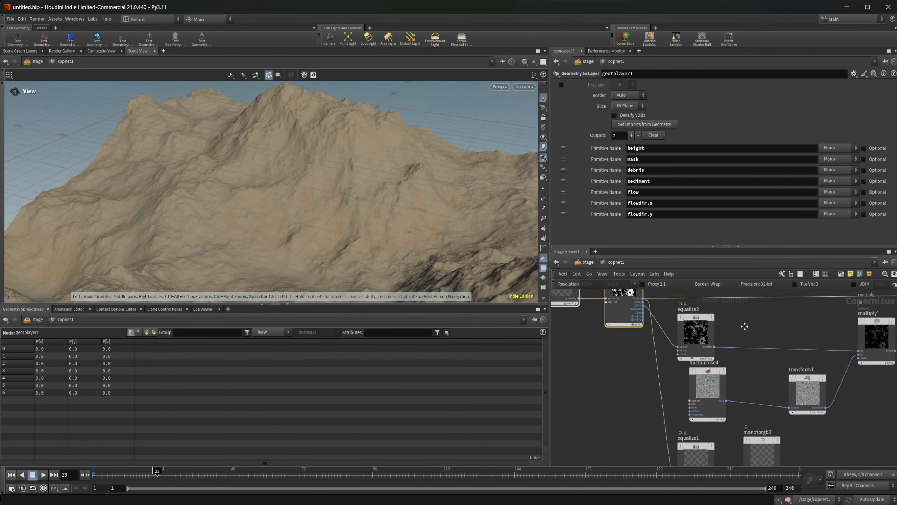
pyautogui.scroll(-2, 763, 438)
pyautogui.moveTo(793, 421); pyautogui.dragTo(774, 362, button='middle')
pyautogui.moveTo(781, 423); pyautogui.dragTo(714, 359)
pyautogui.click(767, 391)
pyautogui.moveTo(713, 361); pyautogui.dragTo(717, 340)
pyautogui.scroll(2, 763, 367)
pyautogui.moveTo(725, 388); pyautogui.dragTo(750, 394, button='middle')
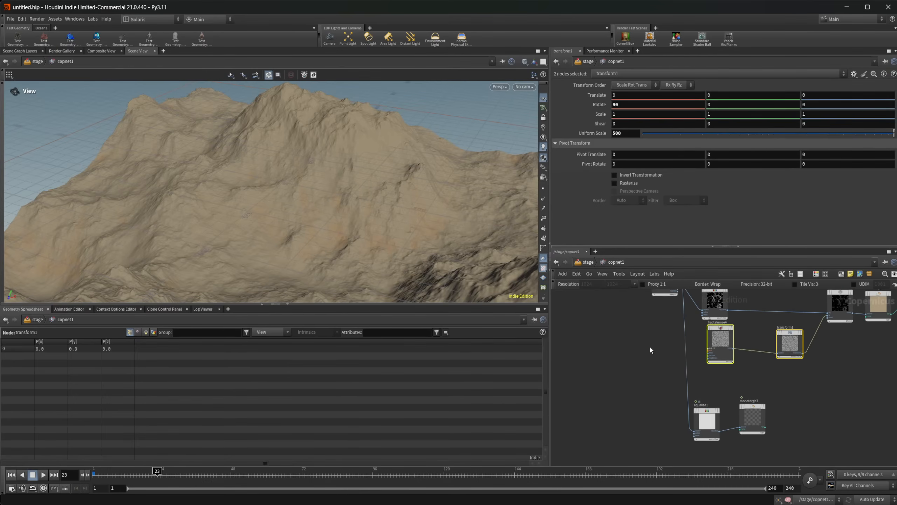
# Inspect the equalize1 mask in the viewport, then select and display monotorgb3.
pyautogui.moveTo(650, 345); pyautogui.dragTo(705, 341, button='middle')
pyautogui.scroll(2, 680, 356)
pyautogui.click(700, 325)
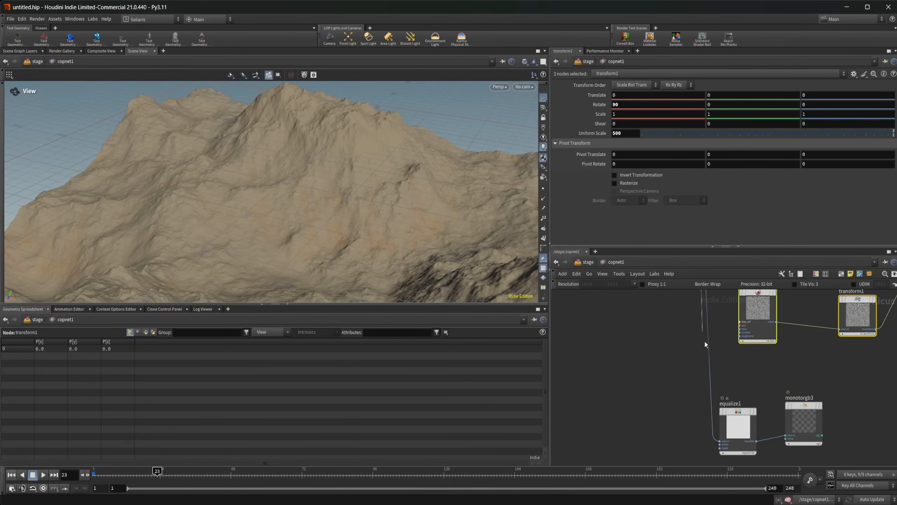
pyautogui.click(733, 429)
pyautogui.click(806, 431)
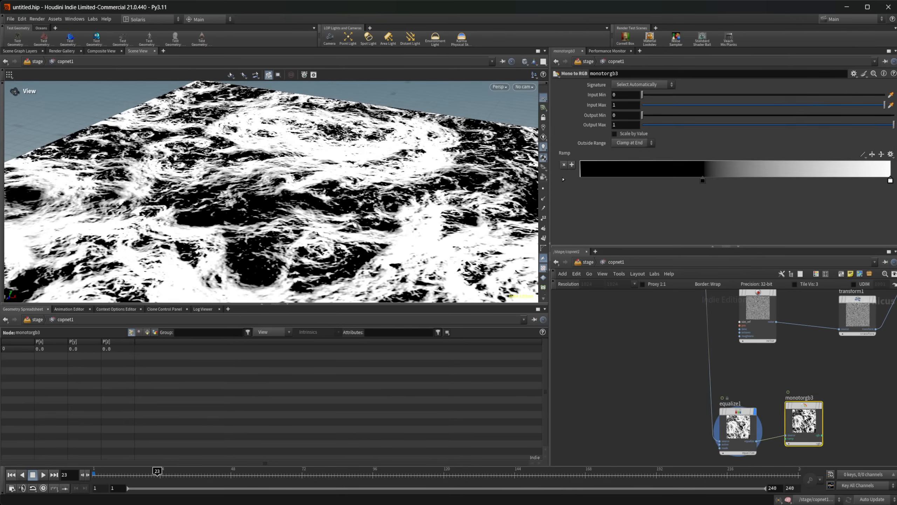
pyautogui.click(820, 405)
pyautogui.moveTo(824, 382); pyautogui.dragTo(752, 365, button='middle')
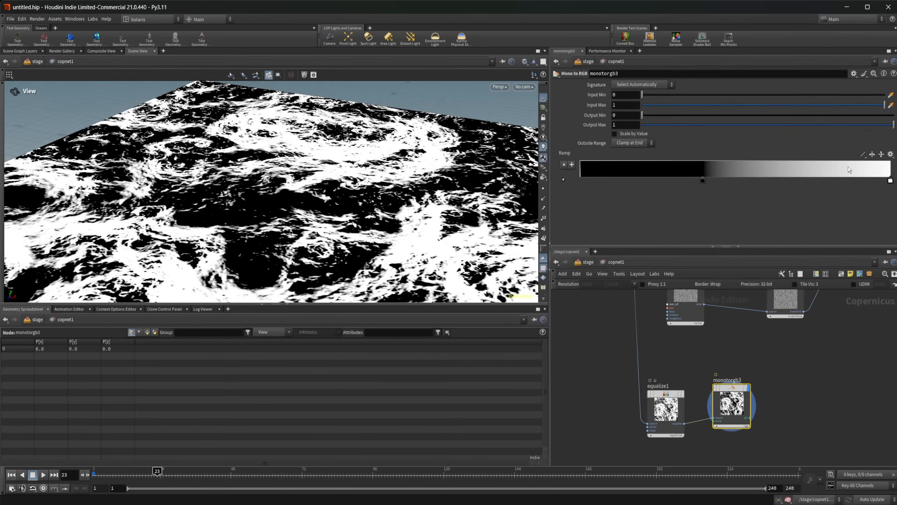
# Apply the sand preset to monotorgb3's ramp, delete its white end point, and move the pale yellow point to the end.
pyautogui.click(890, 154)
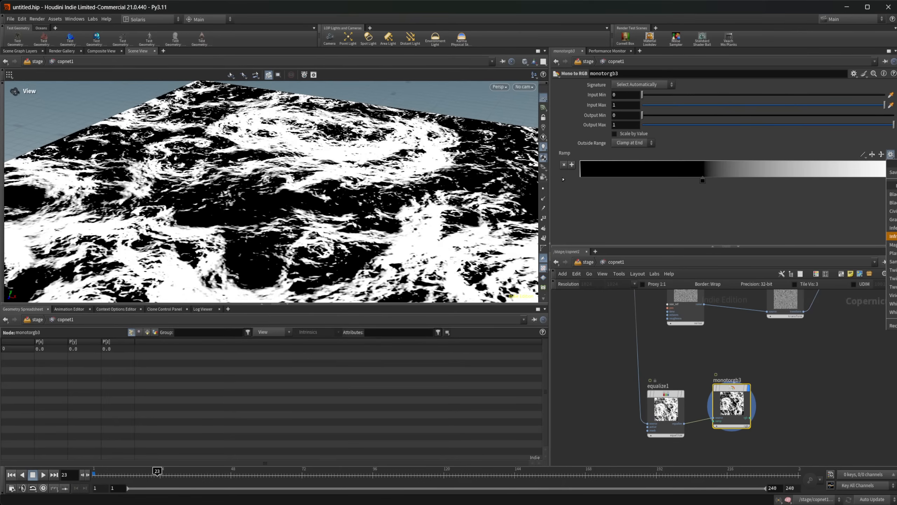
pyautogui.click(892, 262)
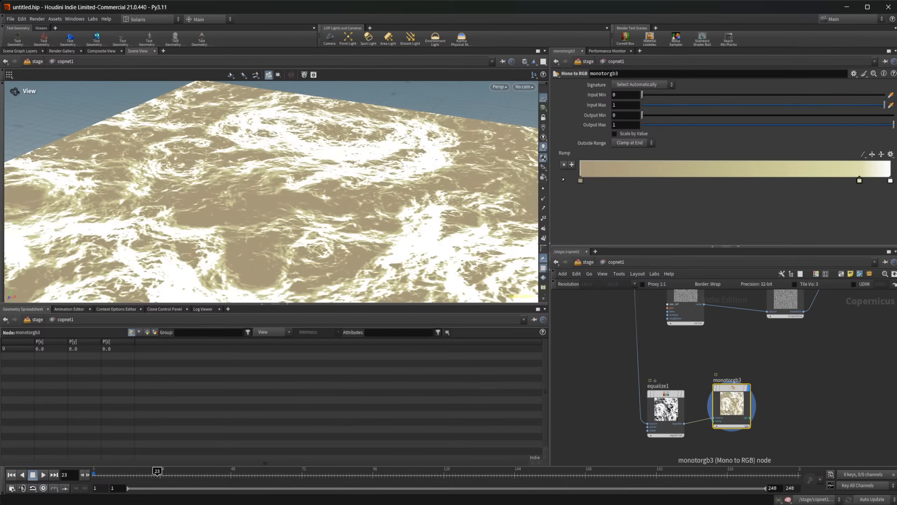
pyautogui.moveTo(891, 181); pyautogui.dragTo(878, 264)
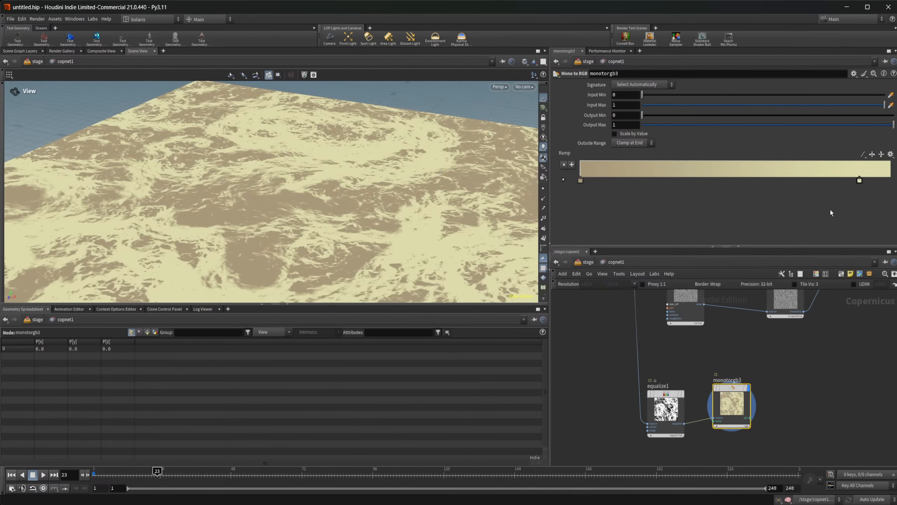
pyautogui.moveTo(888, 183); pyautogui.dragTo(893, 184)
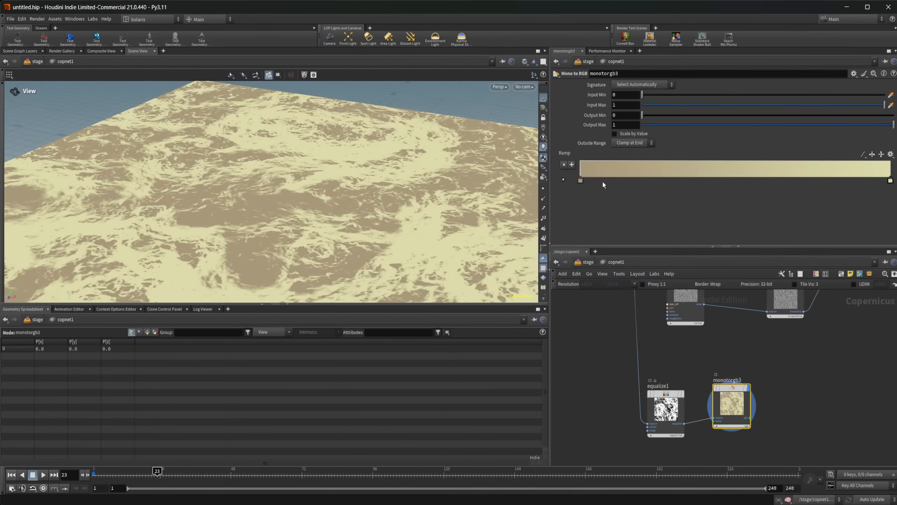
# Add a ramp point at about position 0.17 and color it orange-brown (about 0.44, 0.235, 0.126).
pyautogui.click(564, 179)
pyautogui.moveTo(769, 348); pyautogui.dragTo(737, 363, button='middle')
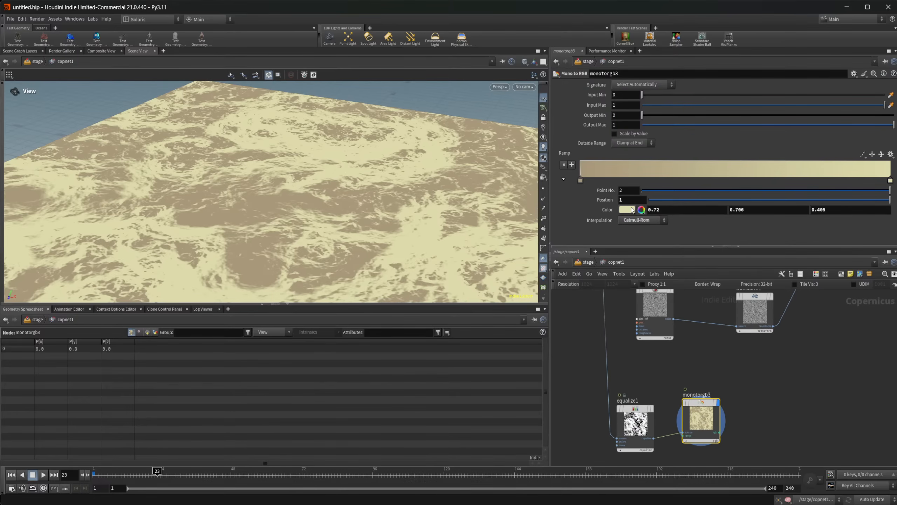
pyautogui.click(633, 174)
pyautogui.click(624, 210)
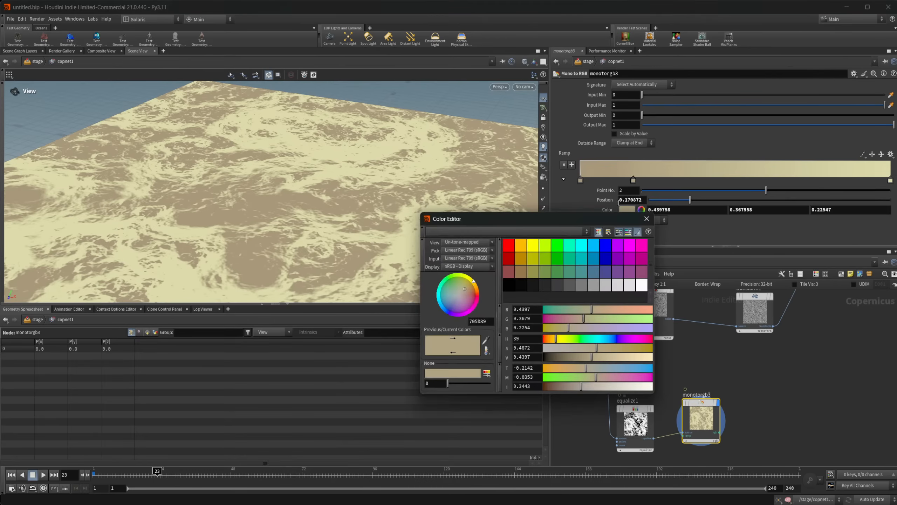
pyautogui.moveTo(465, 290); pyautogui.dragTo(471, 291)
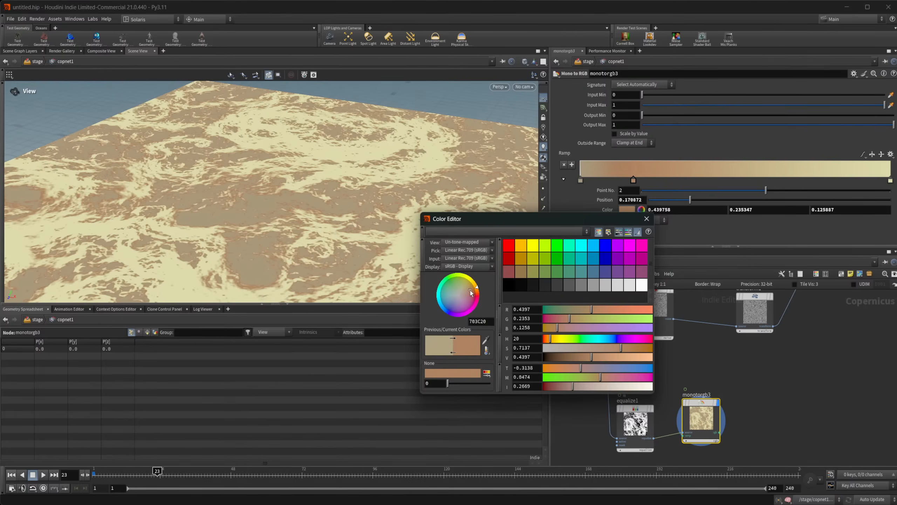
pyautogui.click(646, 219)
# Add a third ramp point at about position 0.70 and color it salmon (about 0.629, 0.347, 0.227).
pyautogui.click(797, 173)
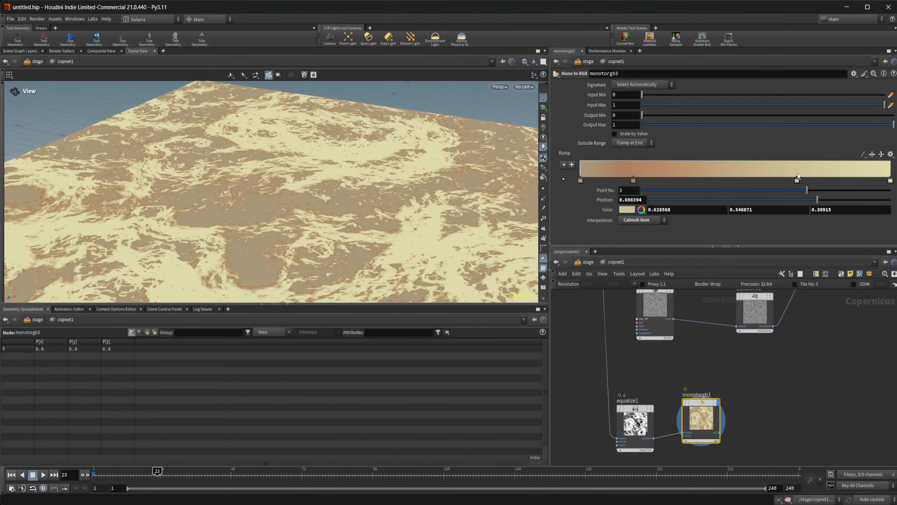
pyautogui.click(641, 209)
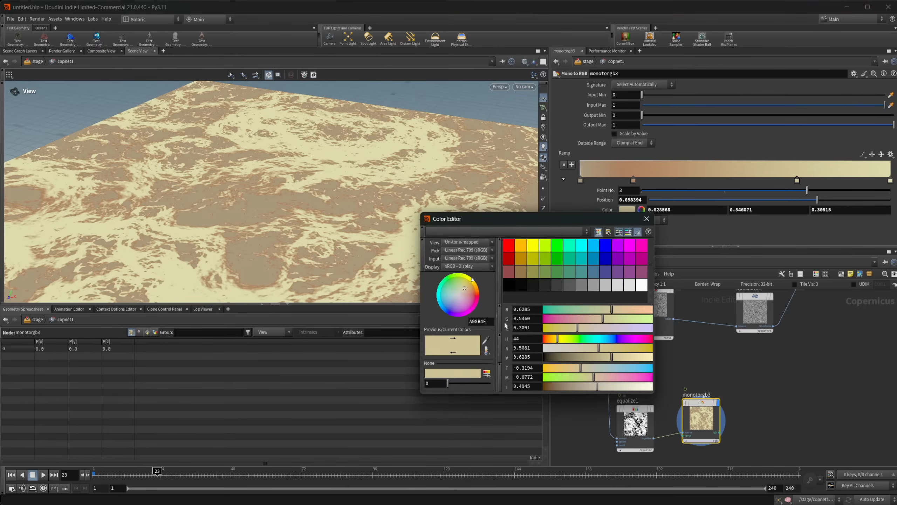
pyautogui.moveTo(472, 294); pyautogui.dragTo(470, 293)
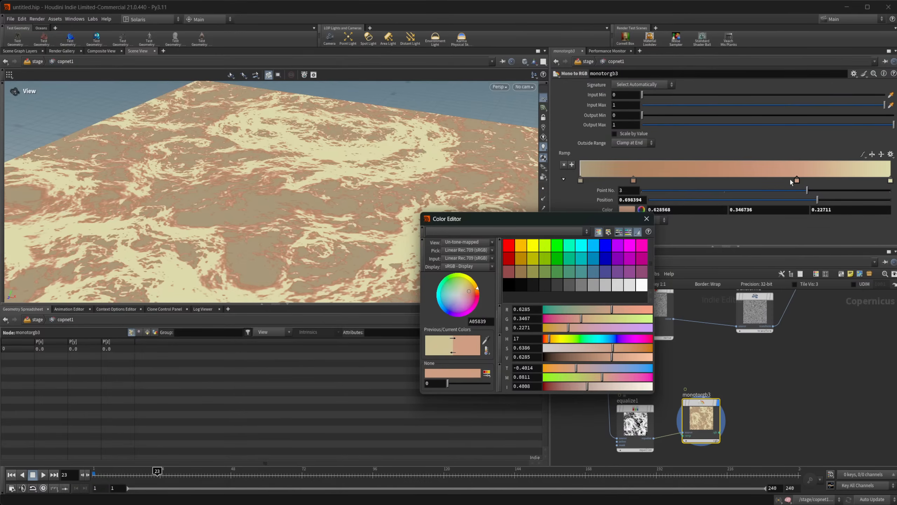
# Remove the ramp's pale yellow end point, making salmon the end color, and move the orange-brown point to about position 0.80.
pyautogui.moveTo(797, 180)
pyautogui.mouseDown()
pyautogui.moveTo(860, 181)
pyautogui.moveTo(691, 182)
pyautogui.moveTo(890, 182)
pyautogui.moveTo(679, 241)
pyautogui.mouseUp()
pyautogui.click(646, 219)
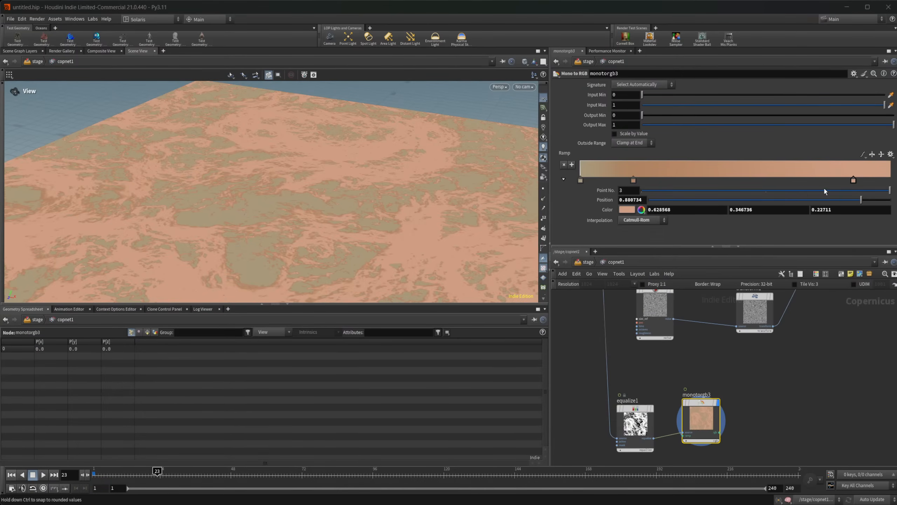
pyautogui.moveTo(853, 181)
pyautogui.mouseDown()
pyautogui.moveTo(726, 190)
pyautogui.moveTo(894, 188)
pyautogui.mouseUp()
pyautogui.moveTo(635, 182)
pyautogui.mouseDown()
pyautogui.moveTo(849, 182)
pyautogui.moveTo(824, 194)
pyautogui.moveTo(671, 191)
pyautogui.moveTo(830, 191)
pyautogui.mouseUp()
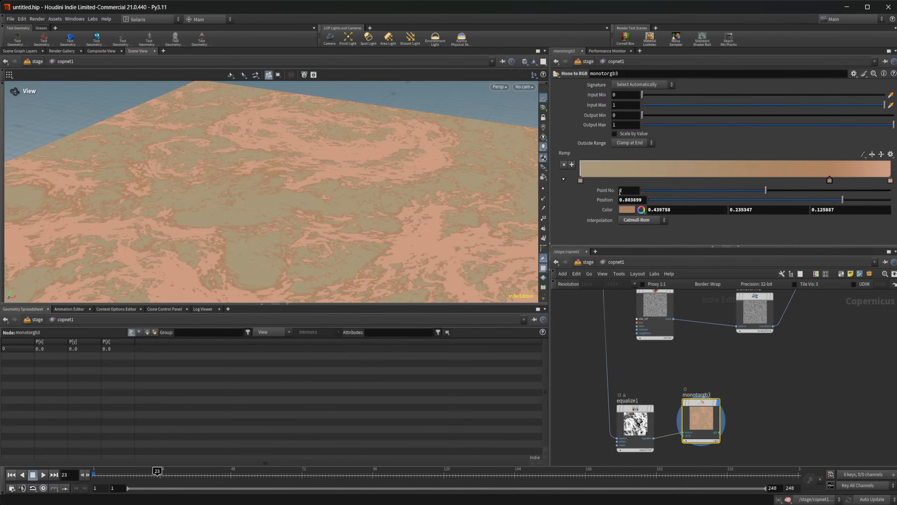
# Add a Blend node and insert it on the connection between monotorgb4 and heightfield_visualize1.
pyautogui.moveTo(785, 396); pyautogui.dragTo(711, 410, button='middle')
pyautogui.moveTo(640, 431); pyautogui.dragTo(683, 430)
pyautogui.scroll(-2, 752, 410)
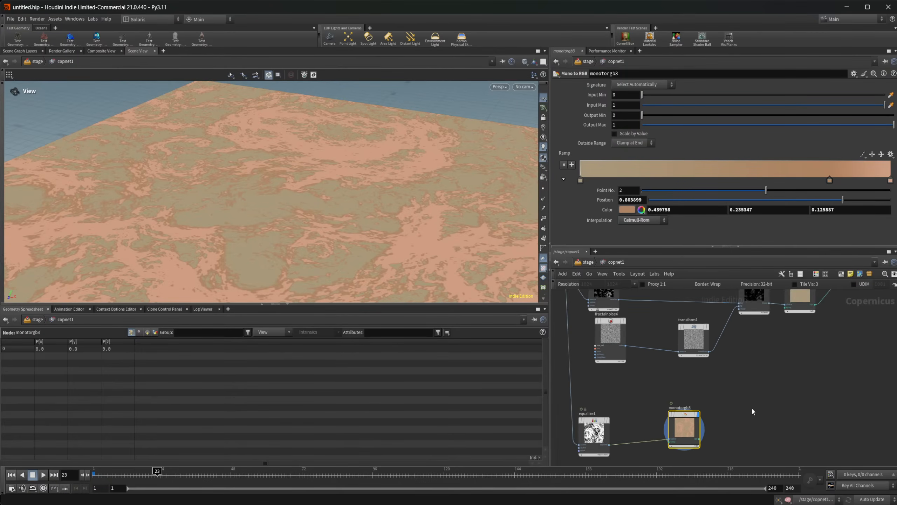
pyautogui.scroll(-2, 770, 380)
pyautogui.moveTo(780, 370); pyautogui.dragTo(734, 381, button='middle')
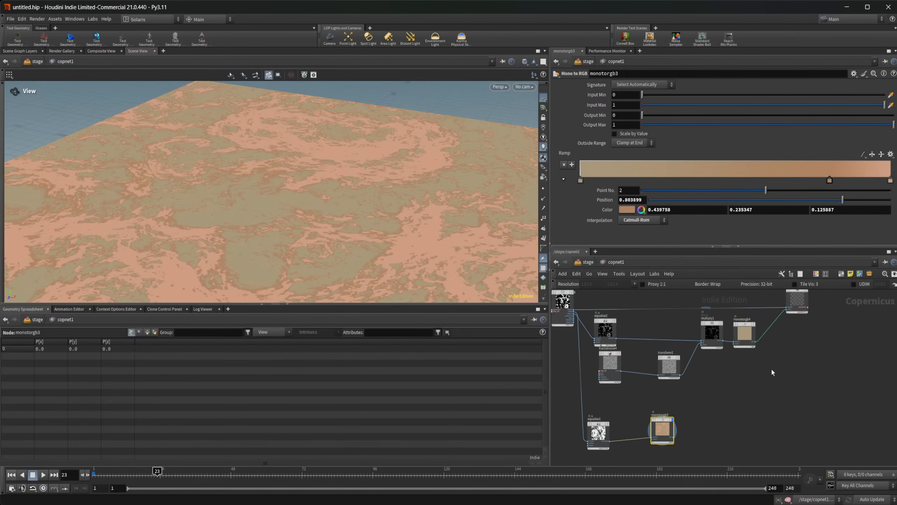
pyautogui.press('Tab')
pyautogui.write('blend')
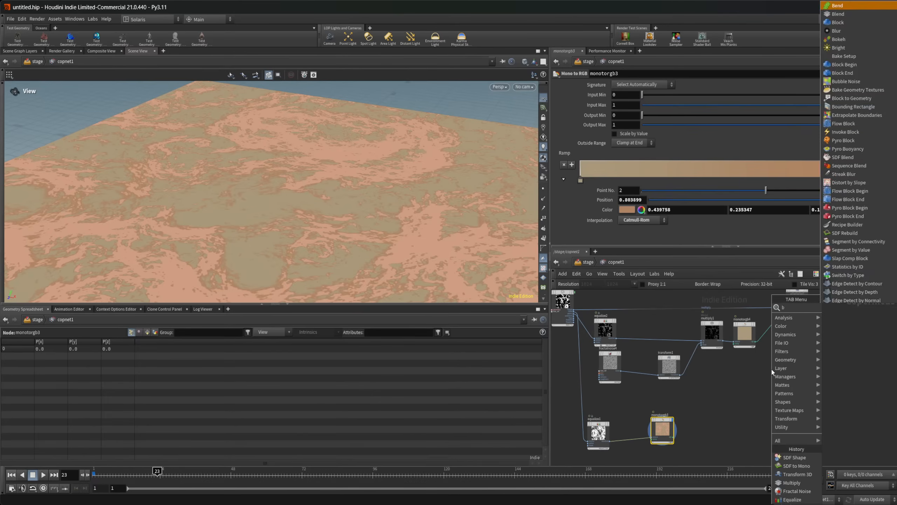
pyautogui.press('Return')
pyautogui.click(767, 381)
pyautogui.scroll(3, 771, 378)
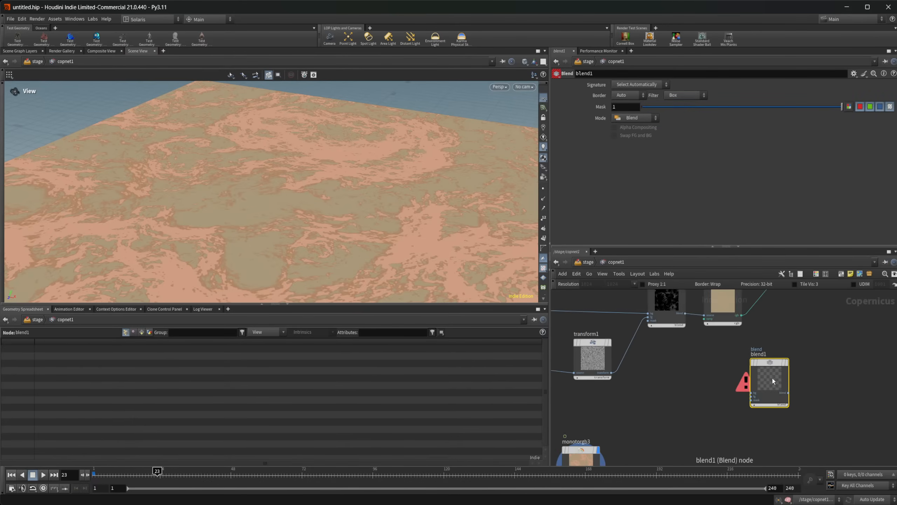
pyautogui.moveTo(772, 377); pyautogui.dragTo(798, 301)
# Connect monotorgb3 to blend1's foreground input and display heightfield_visualize1.
pyautogui.scroll(1, 683, 415)
pyautogui.moveTo(602, 454); pyautogui.dragTo(591, 392, button='middle')
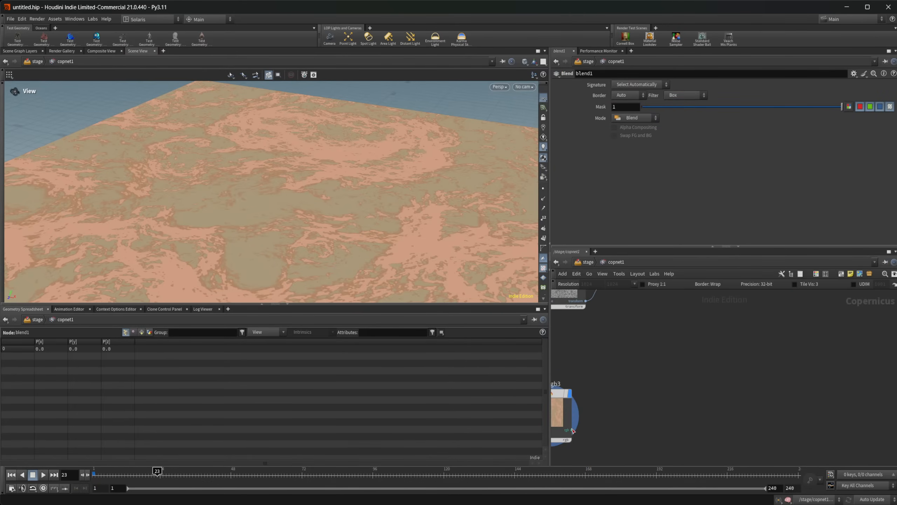
pyautogui.moveTo(572, 430); pyautogui.dragTo(708, 339)
pyautogui.moveTo(708, 339); pyautogui.dragTo(674, 446, button='middle')
pyautogui.click(747, 344)
pyautogui.moveTo(716, 392); pyautogui.dragTo(746, 405, button='middle')
pyautogui.moveTo(842, 333); pyautogui.dragTo(771, 399, button='middle')
pyautogui.click(809, 333)
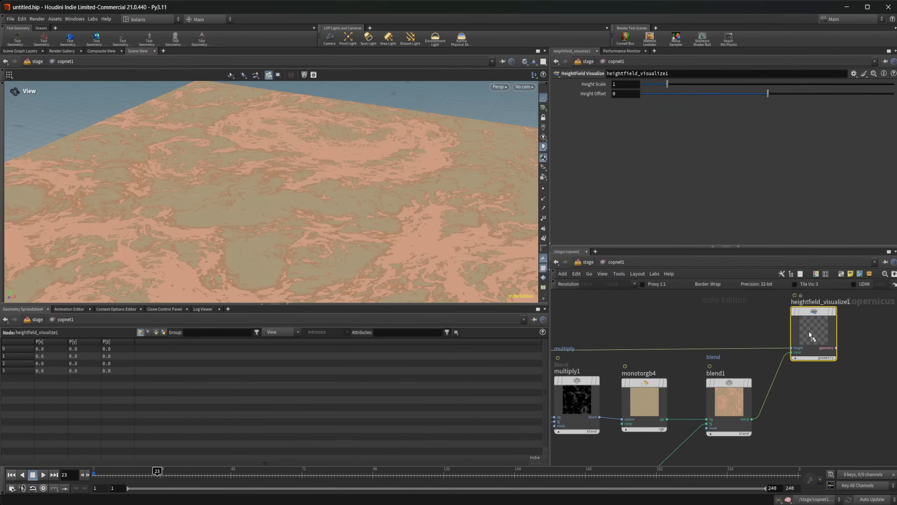
pyautogui.press('r')
# Wire equalize1's output into the mask input of blend1.
pyautogui.scroll(-3, 799, 405)
pyautogui.moveTo(690, 460); pyautogui.dragTo(768, 370, button='middle')
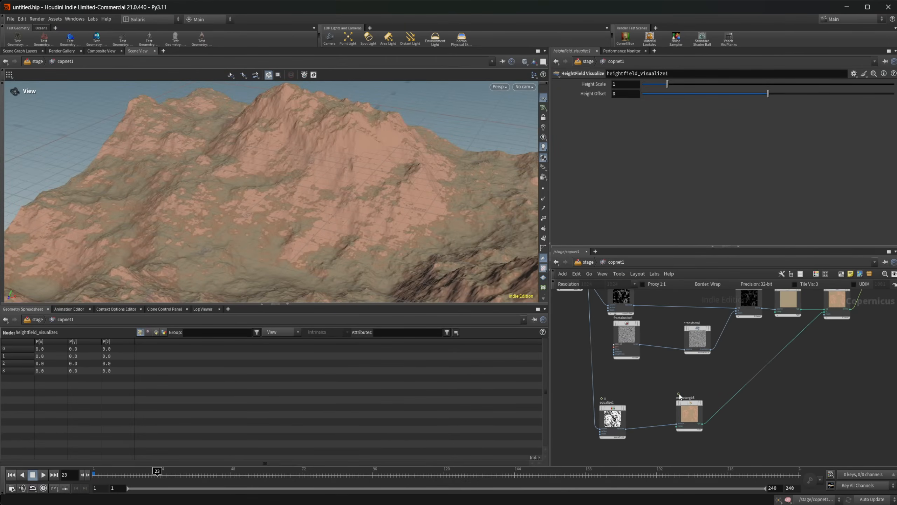
pyautogui.click(624, 429)
pyautogui.moveTo(806, 341); pyautogui.dragTo(737, 375, button='middle')
pyautogui.scroll(2, 751, 361)
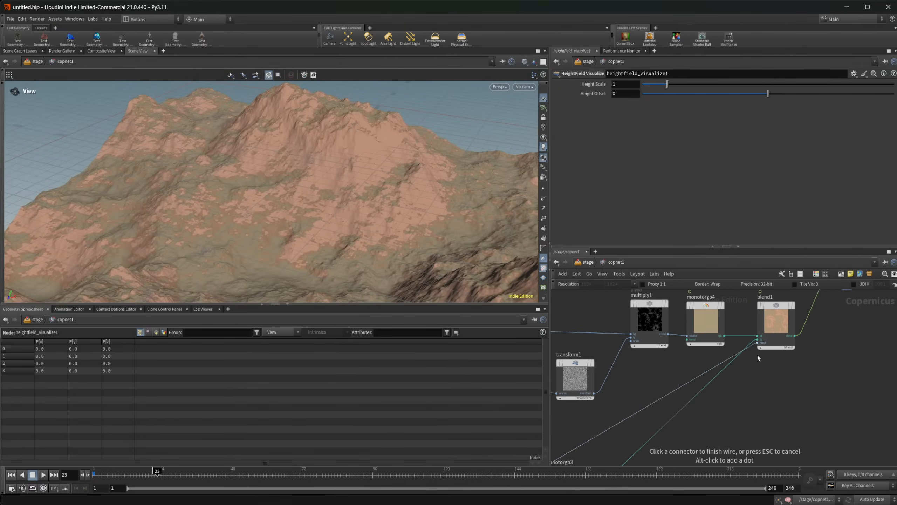
pyautogui.click(757, 342)
# Connect equalize2's output to blend1's mask input in place of the equalize1 connection.
pyautogui.scroll(1, 773, 357)
pyautogui.moveTo(762, 404); pyautogui.dragTo(734, 451, button='middle')
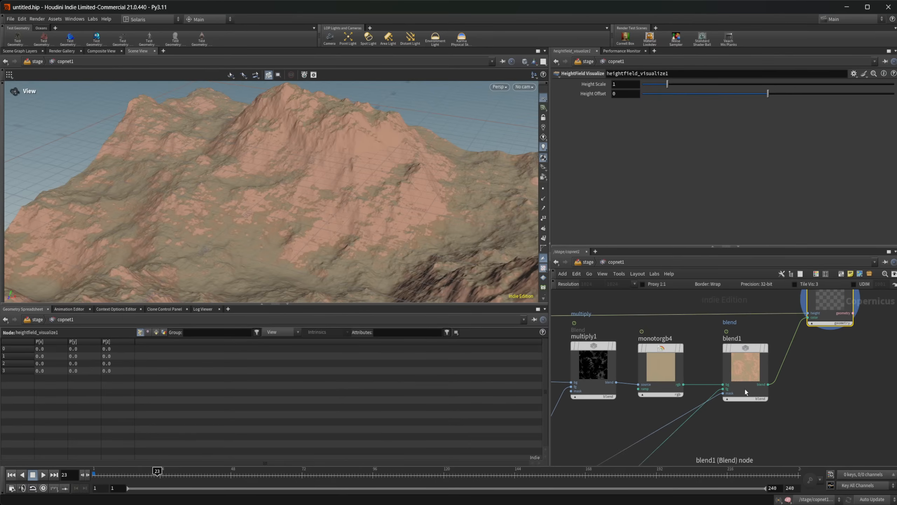
pyautogui.scroll(1, 697, 422)
pyautogui.moveTo(617, 426); pyautogui.dragTo(694, 417, button='middle')
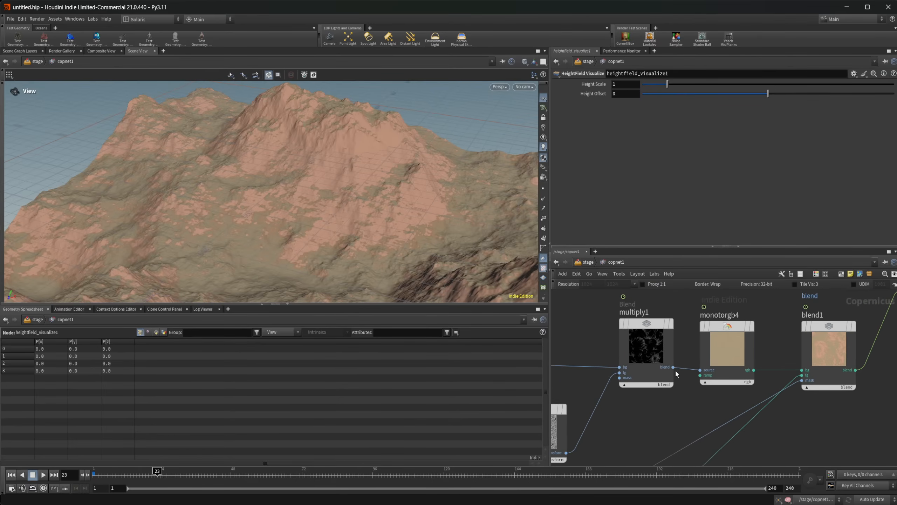
pyautogui.moveTo(675, 369); pyautogui.dragTo(768, 382, button='middle')
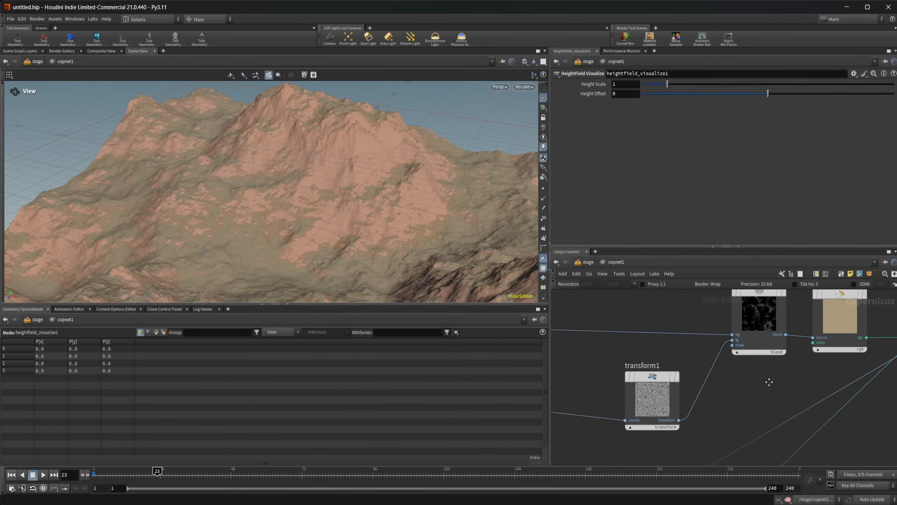
pyautogui.scroll(-2, 769, 382)
pyautogui.moveTo(597, 345); pyautogui.dragTo(870, 360)
pyautogui.moveTo(811, 392); pyautogui.dragTo(703, 424, button='middle')
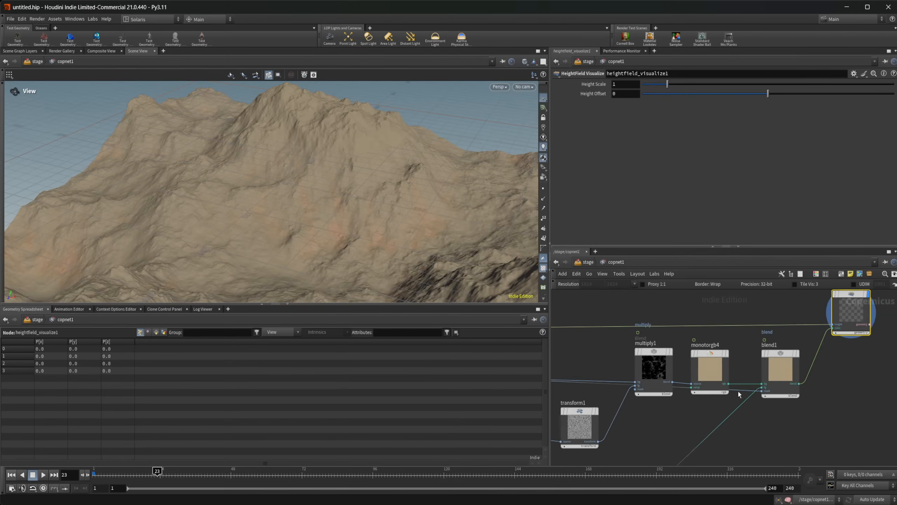
# Add an Invert node to the Copernicus network near transform1.
pyautogui.scroll(2, 781, 370)
pyautogui.click(782, 370)
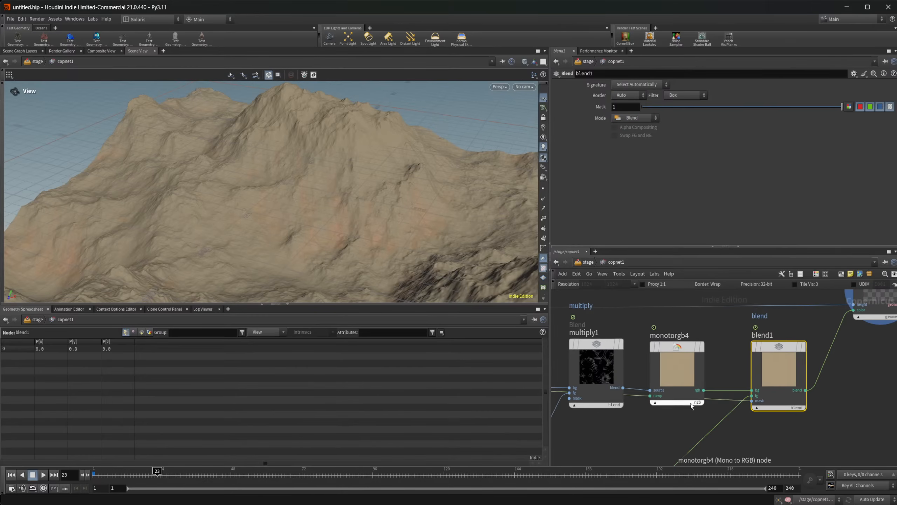
pyautogui.moveTo(615, 449); pyautogui.dragTo(736, 423, button='middle')
pyautogui.press('Tab')
pyautogui.write('inv')
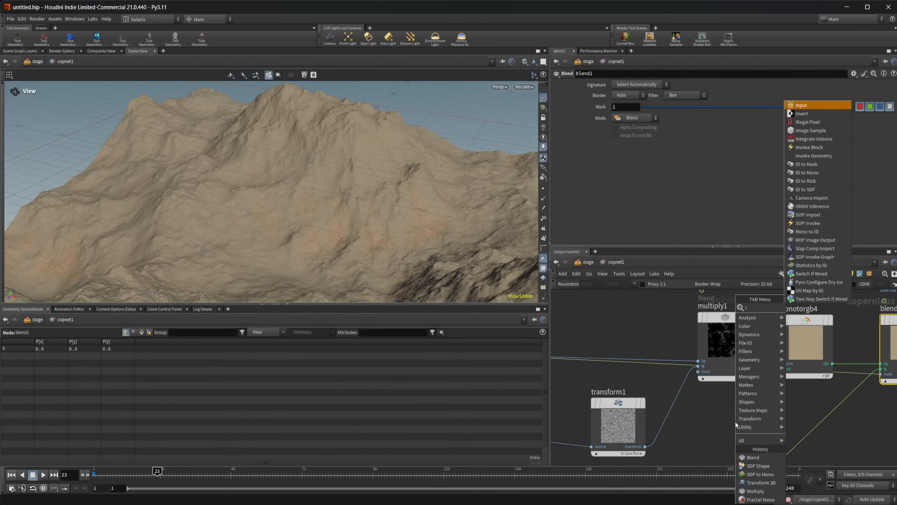
pyautogui.press('Return')
pyautogui.click(735, 422)
# Insert invert1 on the connection from equalize2 to blend1's mask input and place it just below multiply1.
pyautogui.moveTo(642, 360); pyautogui.dragTo(735, 359, button='middle')
pyautogui.scroll(-1, 634, 371)
pyautogui.moveTo(589, 356); pyautogui.dragTo(877, 334)
pyautogui.scroll(3, 748, 417)
pyautogui.moveTo(838, 380); pyautogui.dragTo(727, 390, button='middle')
pyautogui.moveTo(683, 412); pyautogui.dragTo(718, 418, button='middle')
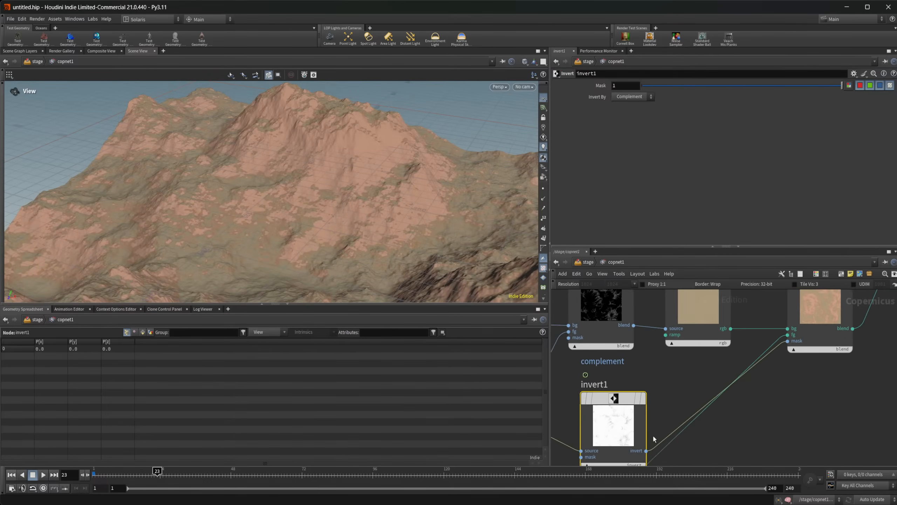
pyautogui.moveTo(636, 428); pyautogui.dragTo(644, 402)
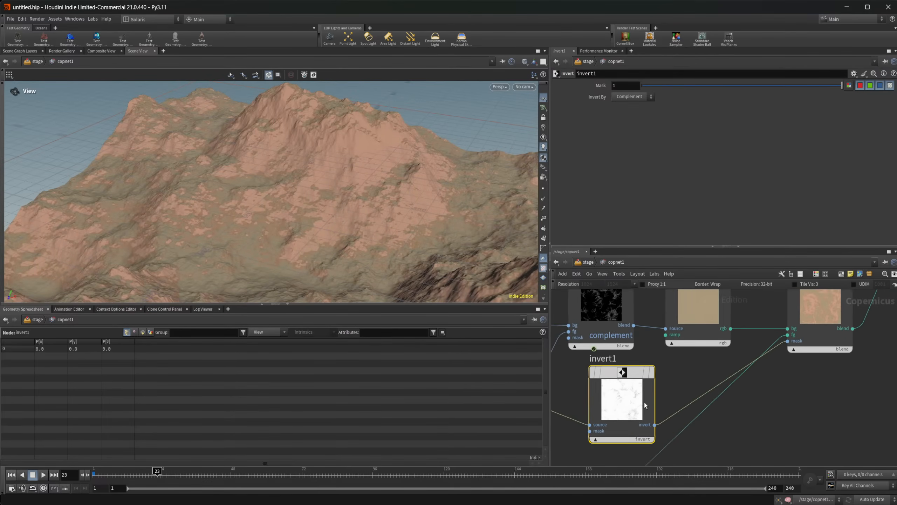
# Examine the blended terrain colors from a wider angle and bring up monotorgb4's ramp settings.
pyautogui.click(819, 301)
pyautogui.moveTo(366, 198); pyautogui.dragTo(254, 242)
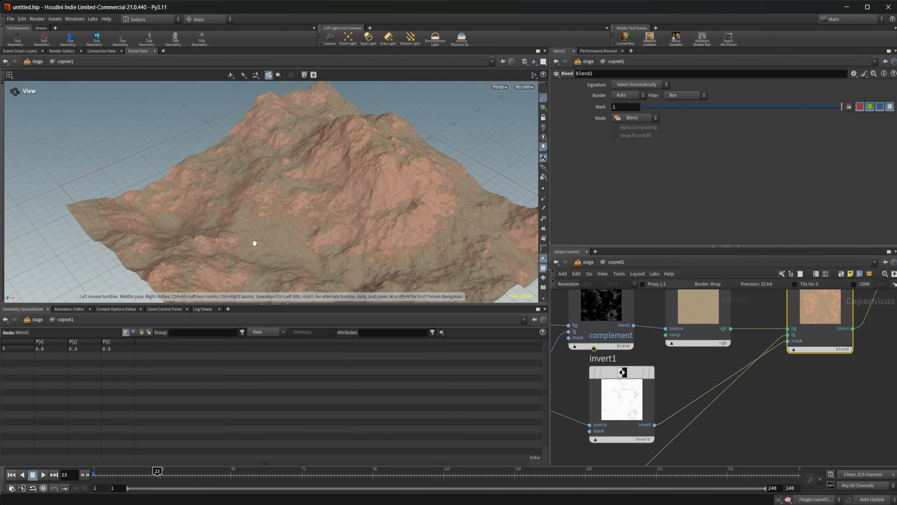
pyautogui.moveTo(739, 365); pyautogui.dragTo(747, 369, button='middle')
pyautogui.click(695, 309)
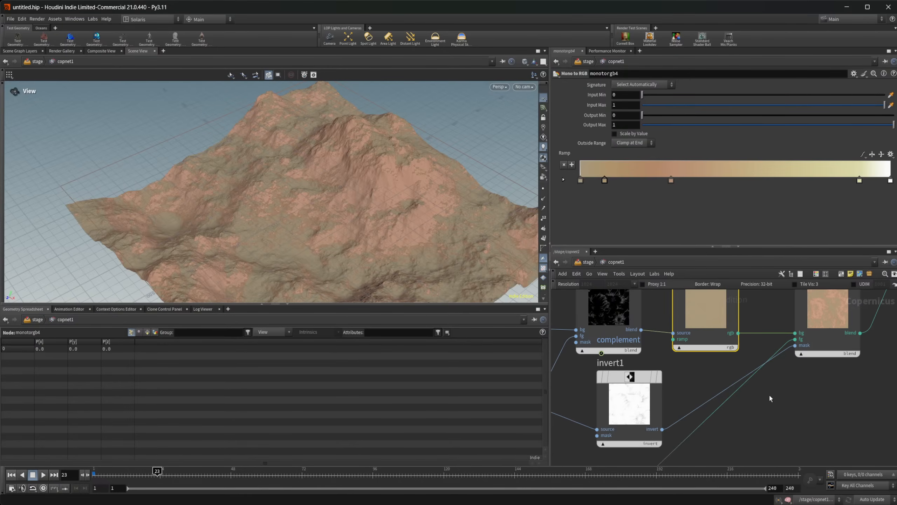
pyautogui.scroll(-3, 769, 393)
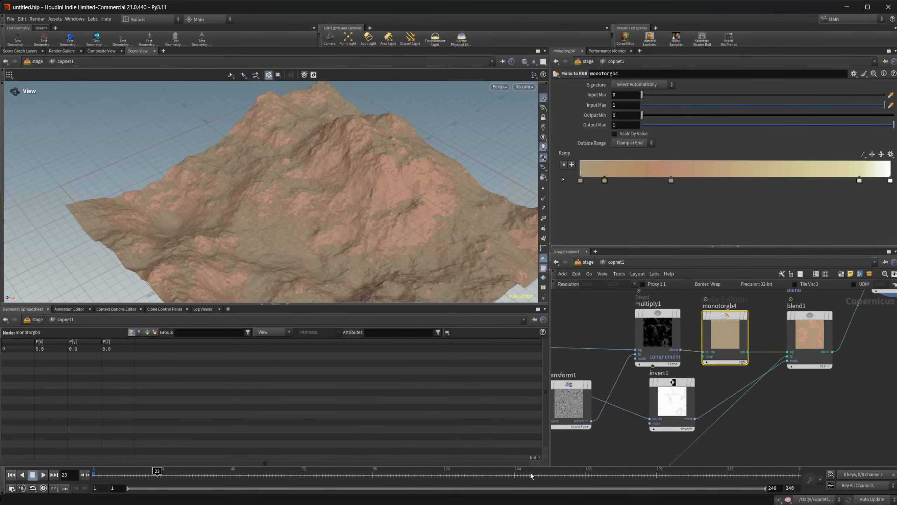
pyautogui.moveTo(535, 504)
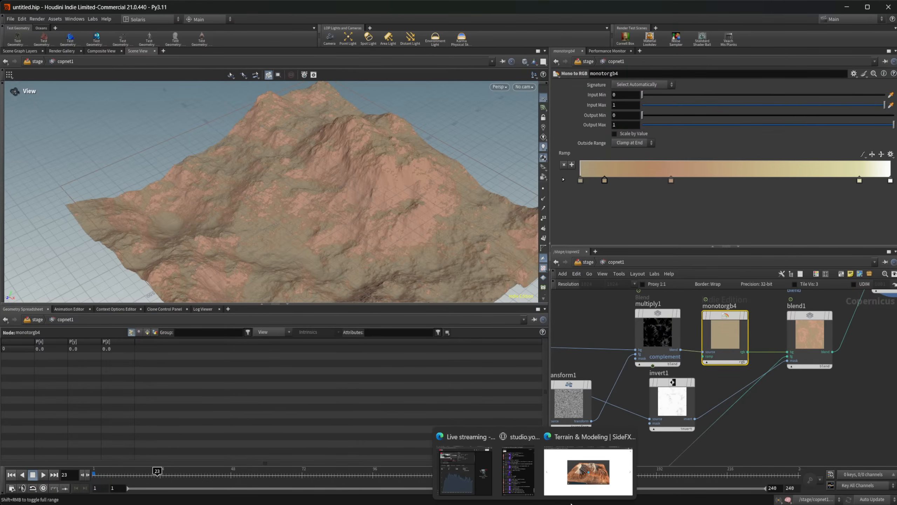
pyautogui.click(588, 471)
pyautogui.moveTo(795, 13); pyautogui.dragTo(777, 39)
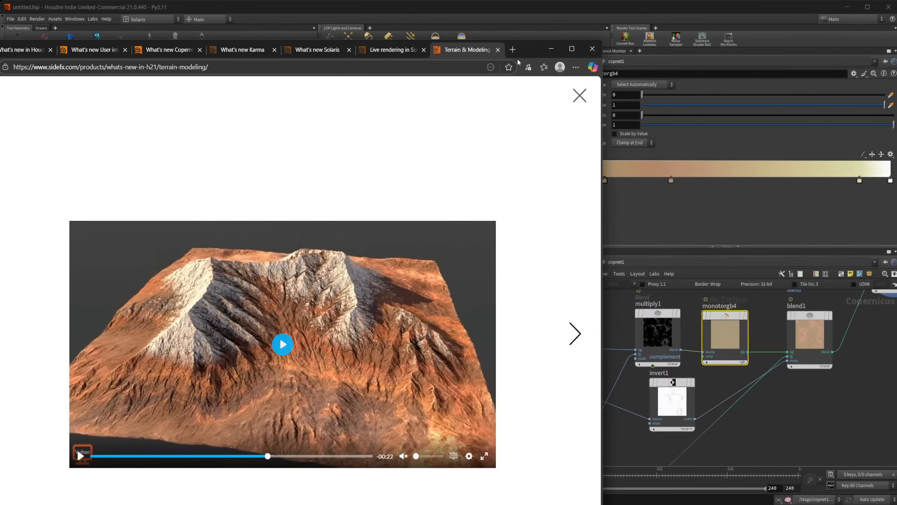
pyautogui.click(551, 49)
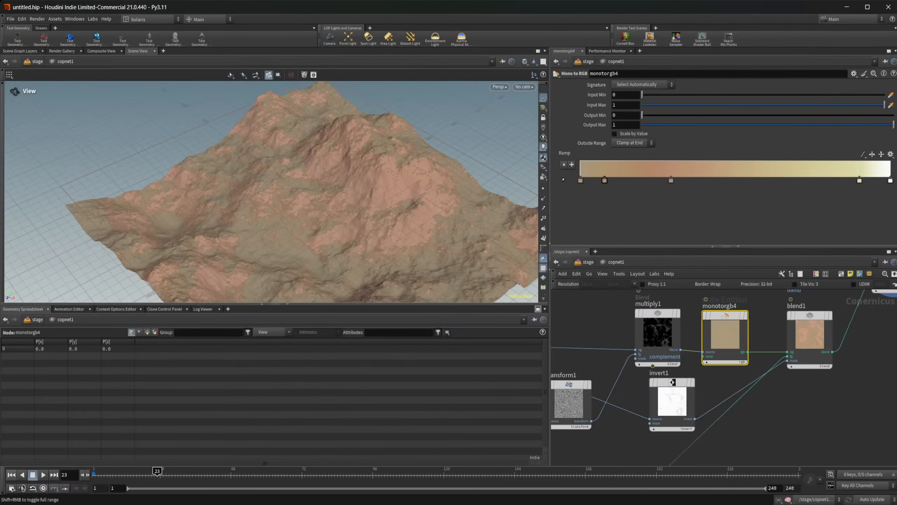
# Switch to the browser showing the SideFX Terrain & Modeling page and reposition its window over Houdini.
pyautogui.moveTo(535, 503)
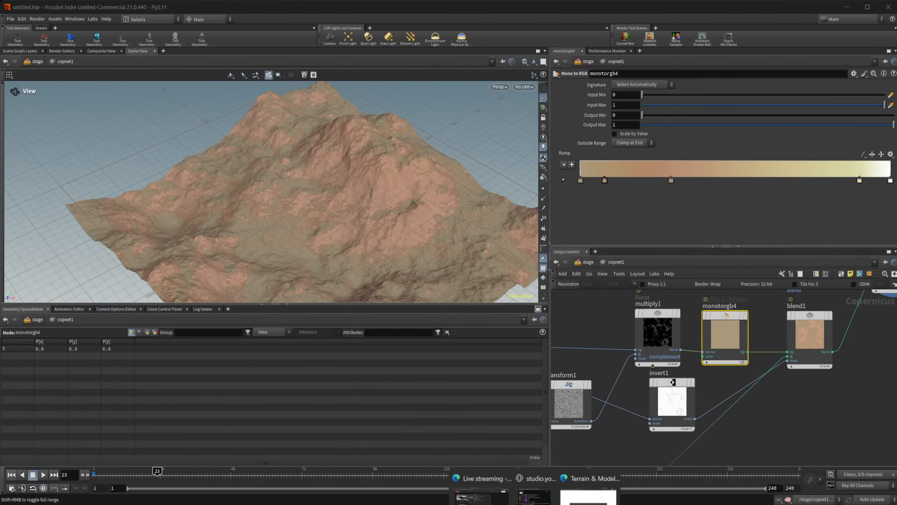
pyautogui.click(588, 496)
pyautogui.moveTo(533, 44); pyautogui.dragTo(597, 24)
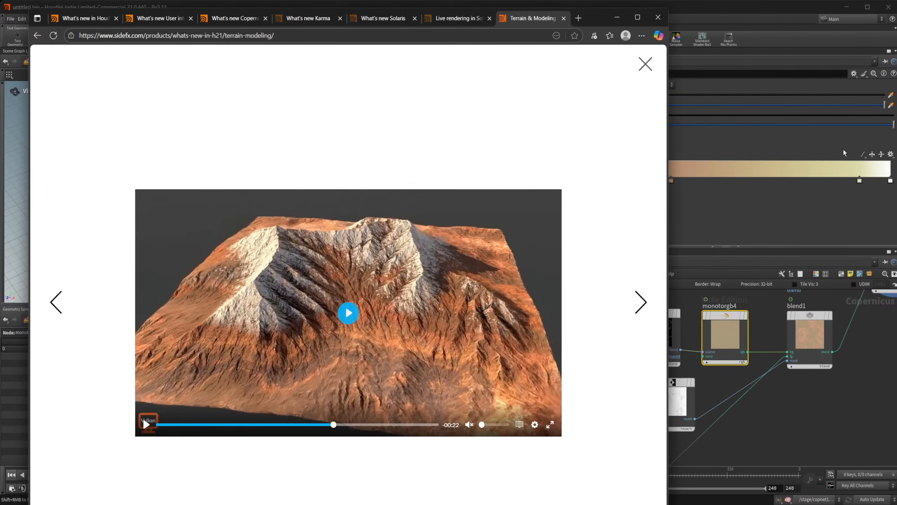
pyautogui.moveTo(591, 24); pyautogui.dragTo(664, 169)
pyautogui.rightClick(668, 163)
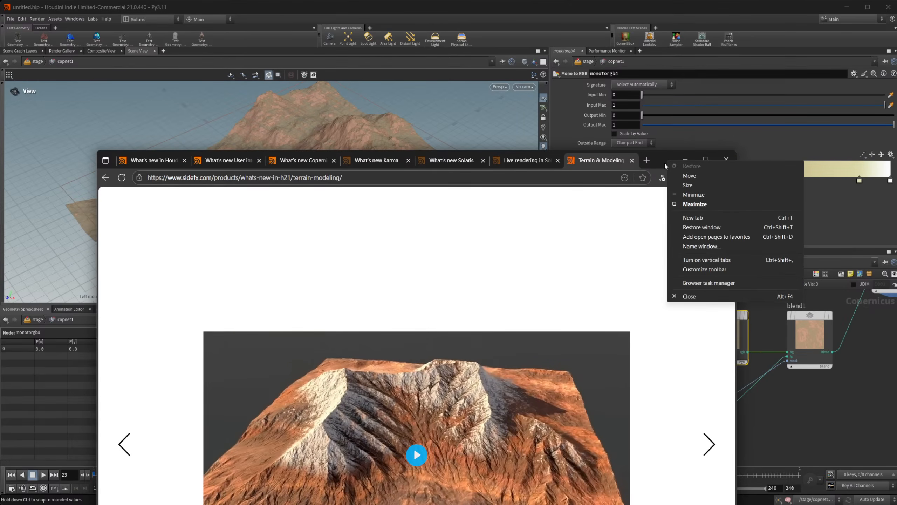
# Open the Copernicus terrain video, skip ahead to the orange and grey mountain shot and pause it as a color reference.
pyautogui.click(561, 222)
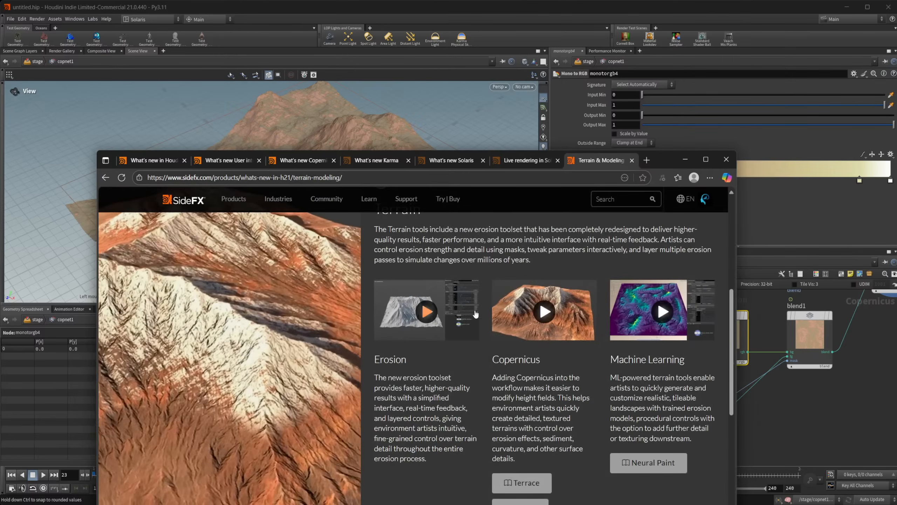
pyautogui.click(554, 307)
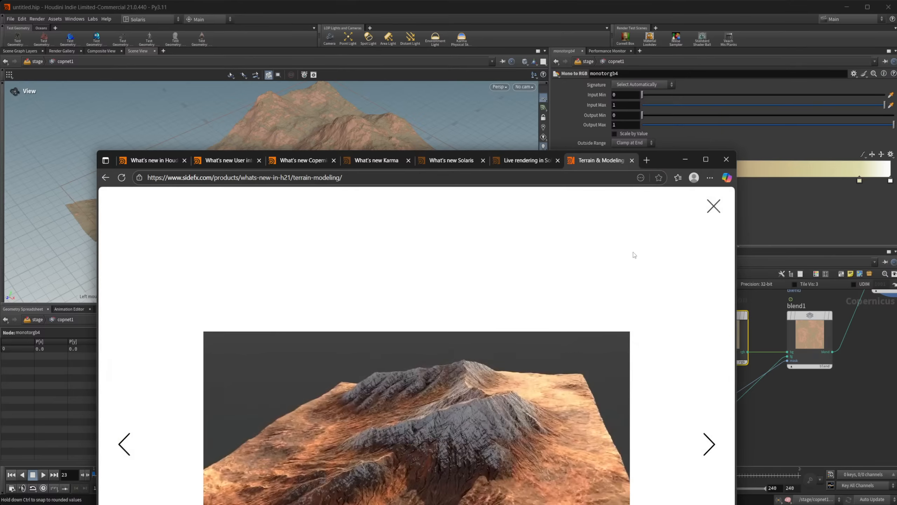
pyautogui.moveTo(672, 162); pyautogui.dragTo(655, 55)
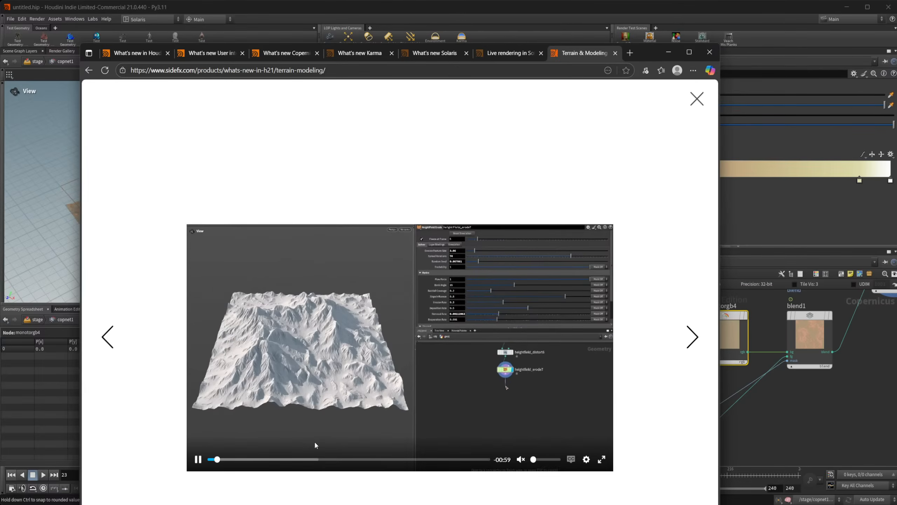
pyautogui.click(317, 459)
pyautogui.click(389, 459)
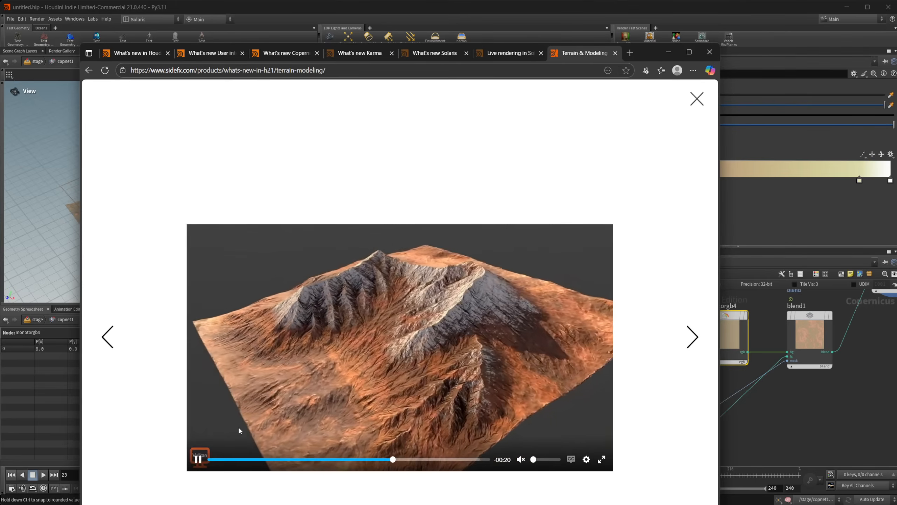
pyautogui.click(198, 459)
pyautogui.click(836, 219)
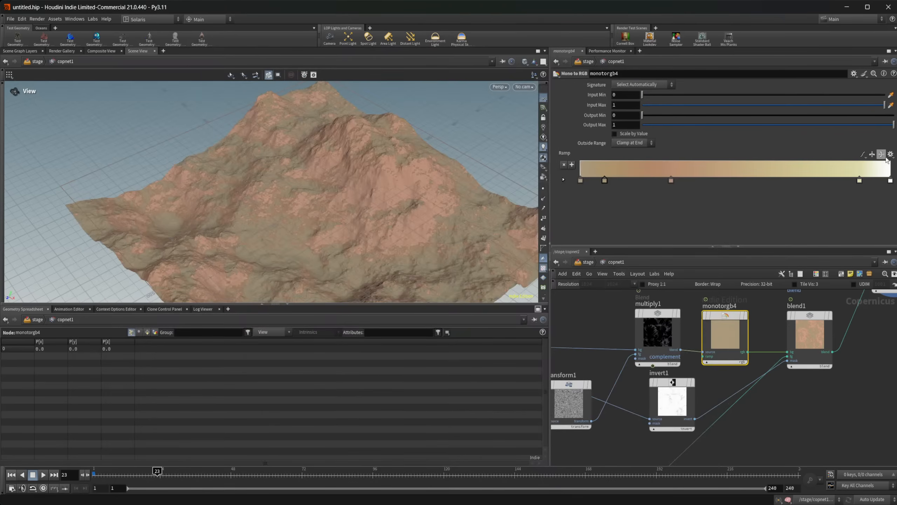
pyautogui.click(890, 155)
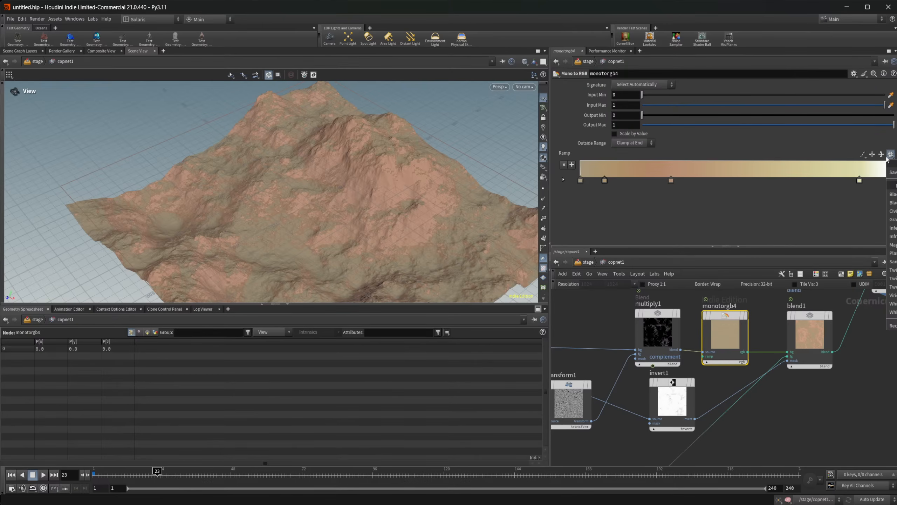
pyautogui.press('Escape')
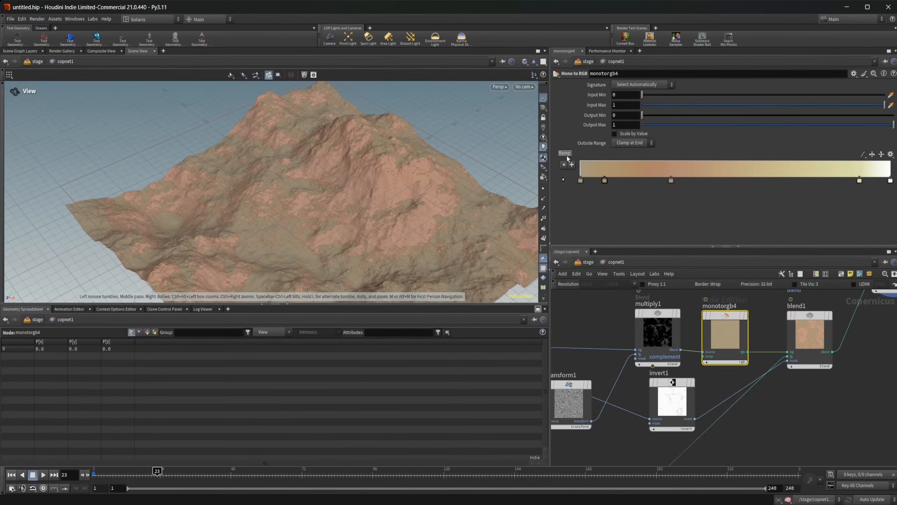
pyautogui.rightClick(566, 154)
pyautogui.press('Escape')
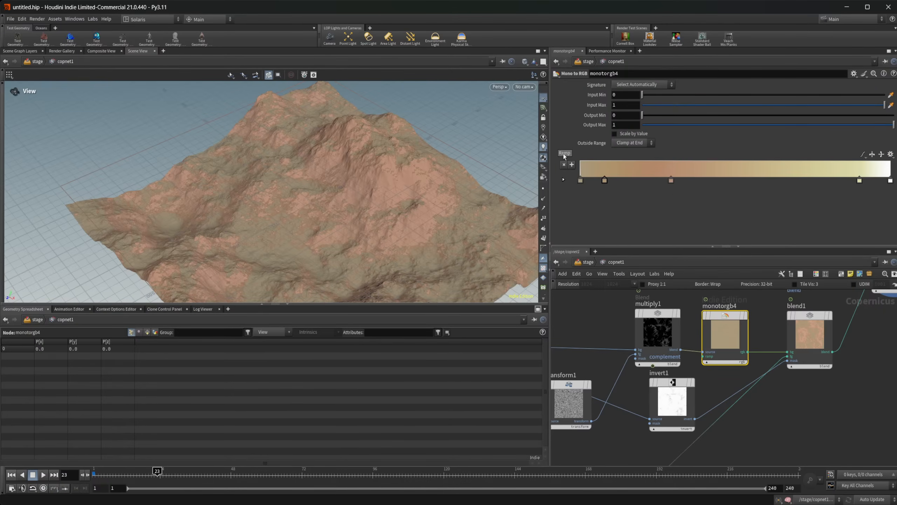
pyautogui.rightClick(564, 155)
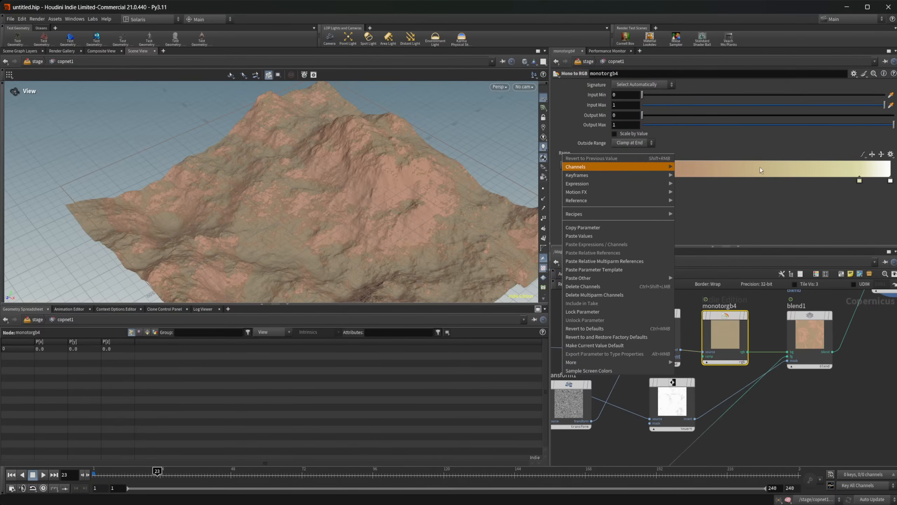
pyautogui.press('Escape')
# Use Sample Screen Colors on monotorgb4's ramp to pick up colors from the mountain in the reference video.
pyautogui.rightClick(563, 156)
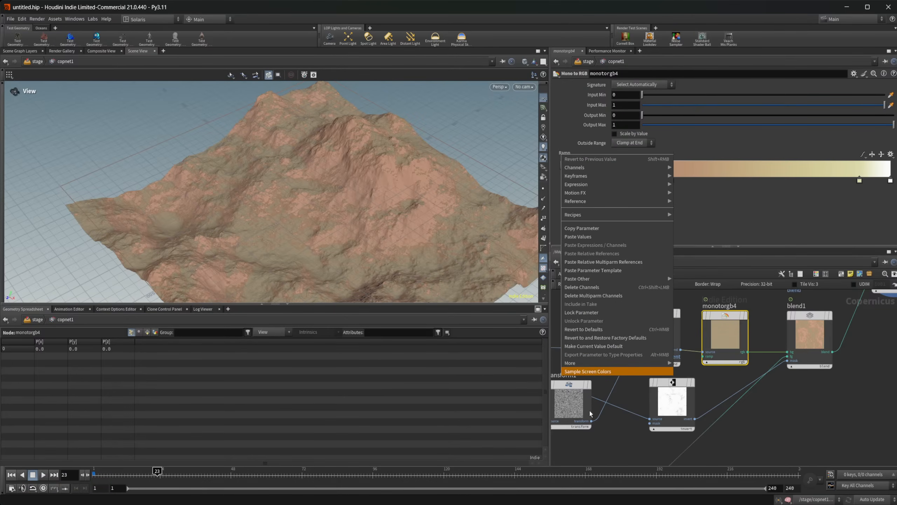
pyautogui.click(601, 371)
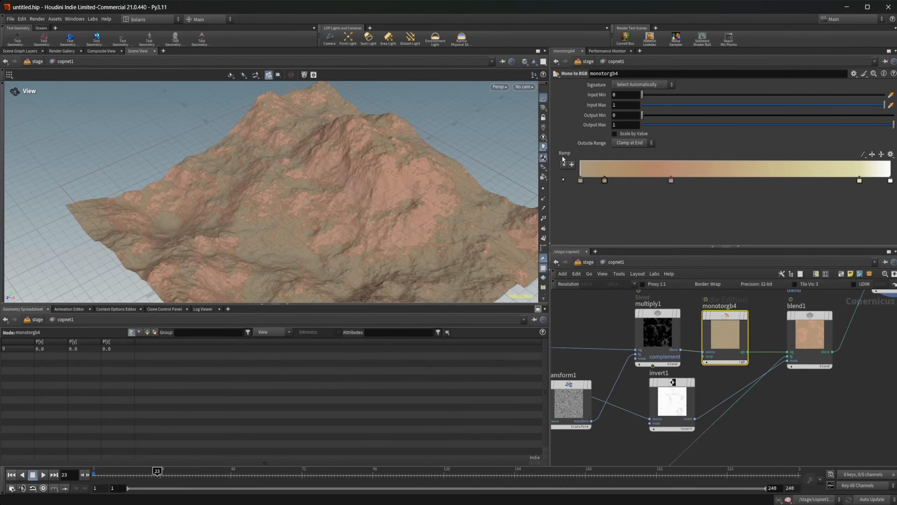
pyautogui.rightClick(563, 160)
pyautogui.click(597, 375)
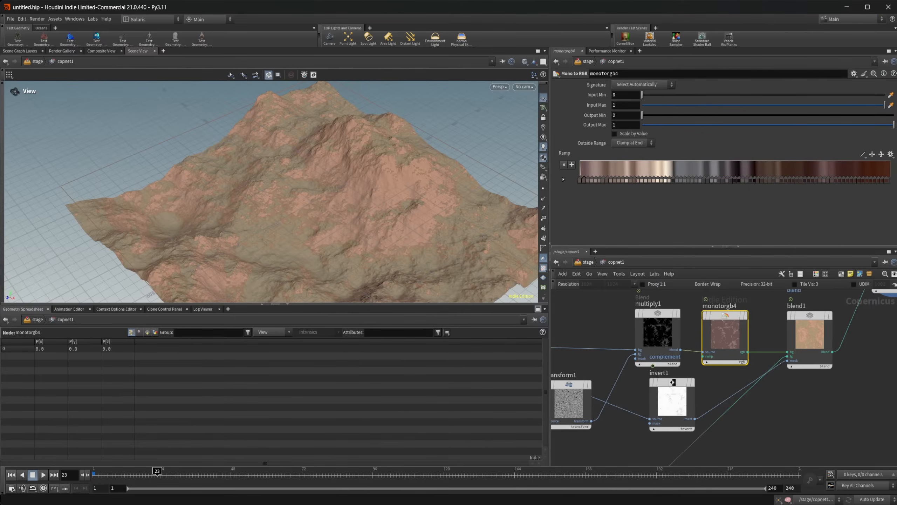
pyautogui.hotkey('alt', 'Tab')
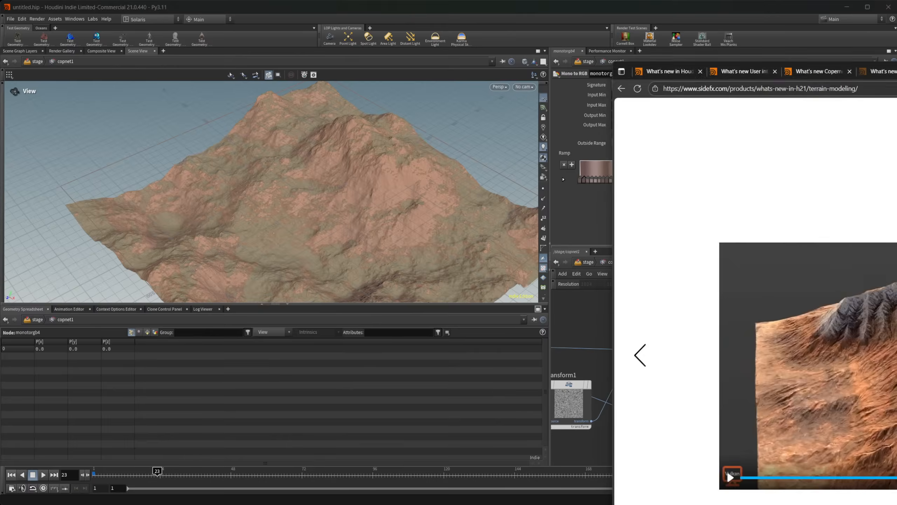
pyautogui.hotkey('alt', 'Tab')
# Connect monotorgb4's output to heightfield_visualize1's color input in place of blend1 and inspect the terrain from several angles.
pyautogui.click(763, 334)
pyautogui.moveTo(765, 336); pyautogui.dragTo(736, 348, button='middle')
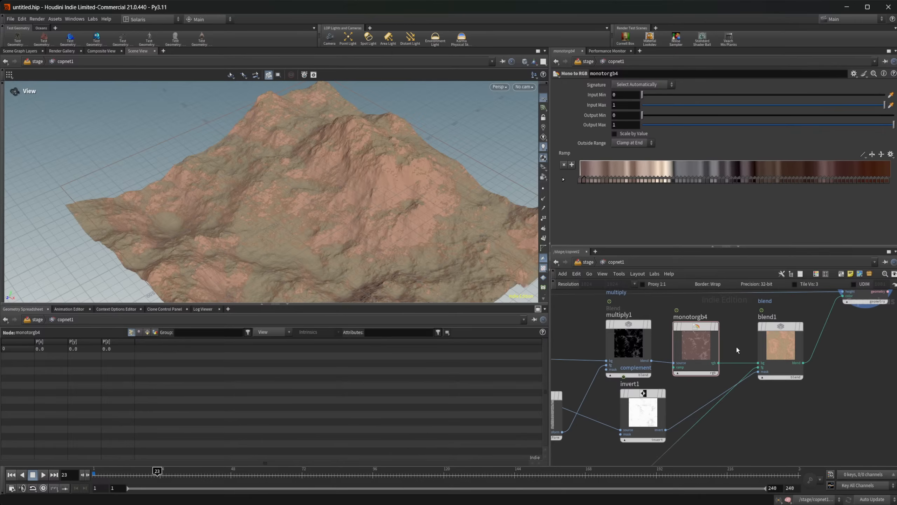
pyautogui.click(708, 348)
pyautogui.moveTo(719, 364); pyautogui.dragTo(837, 334)
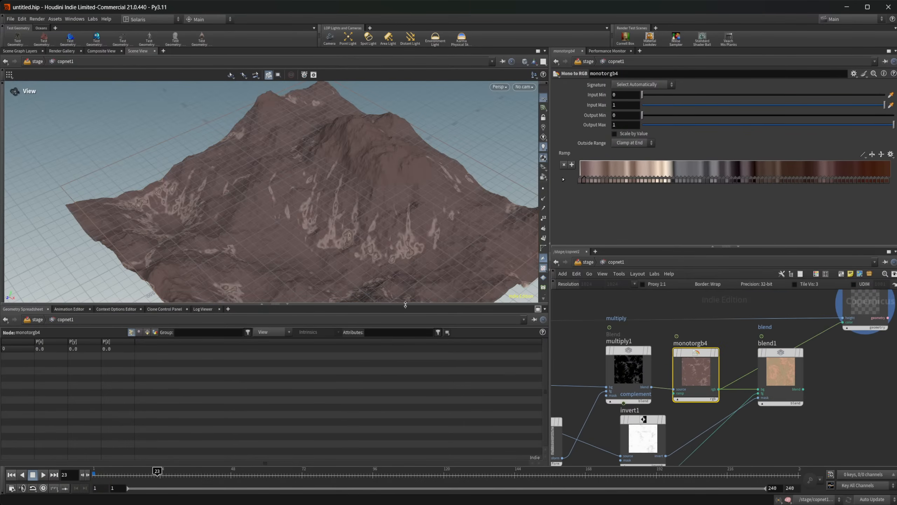
pyautogui.moveTo(474, 257); pyautogui.dragTo(385, 243)
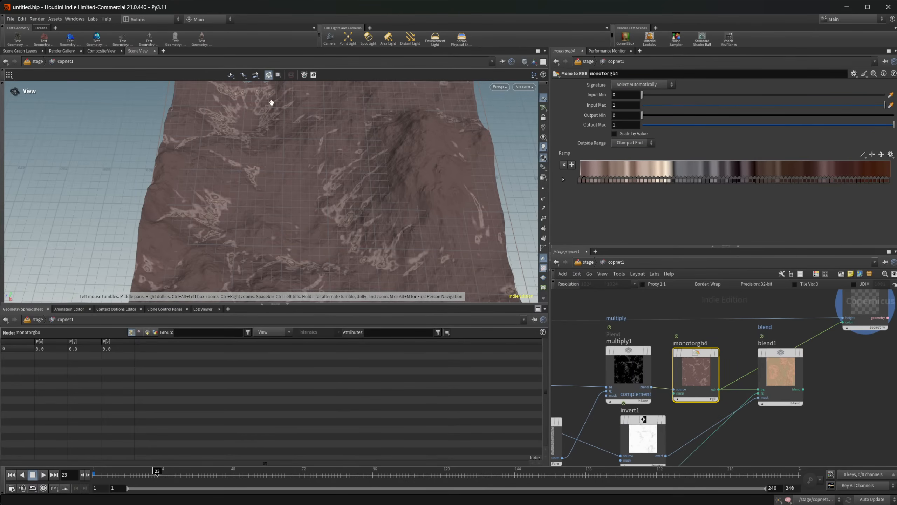
pyautogui.moveTo(383, 219); pyautogui.dragTo(385, 168)
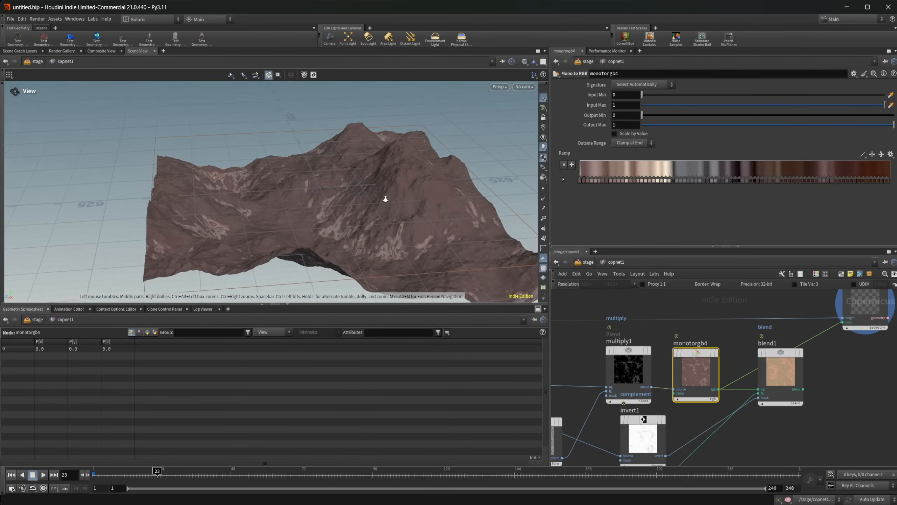
pyautogui.moveTo(395, 211)
pyautogui.mouseDown()
pyautogui.moveTo(385, 200)
pyautogui.moveTo(403, 205)
pyautogui.mouseUp()
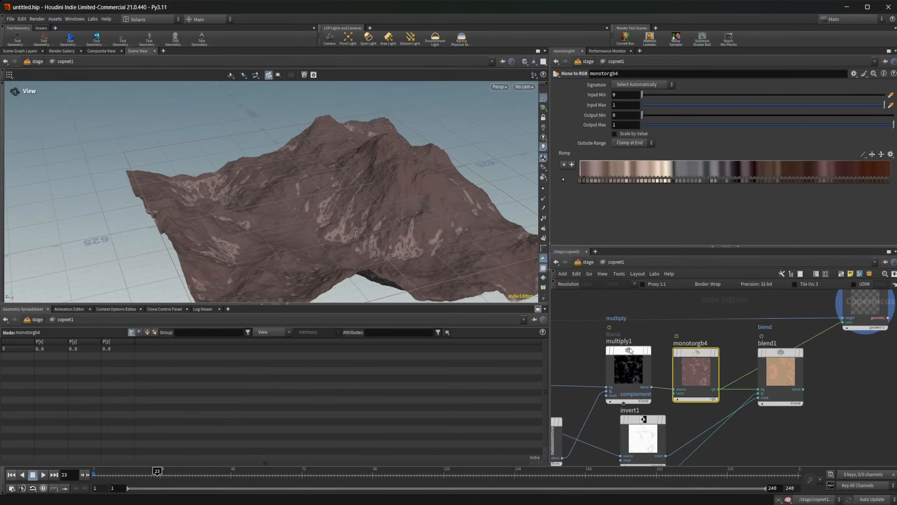
pyautogui.scroll(-3, 725, 356)
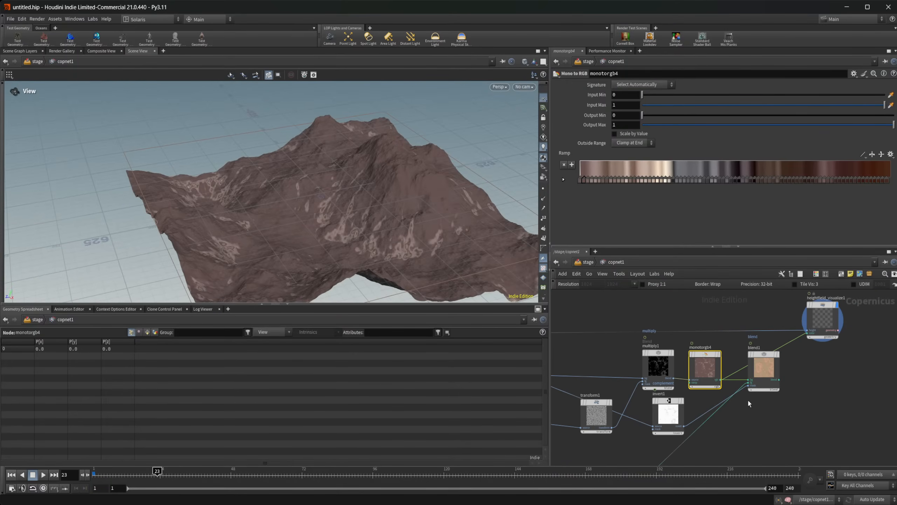
pyautogui.moveTo(747, 399); pyautogui.dragTo(782, 390, button='middle')
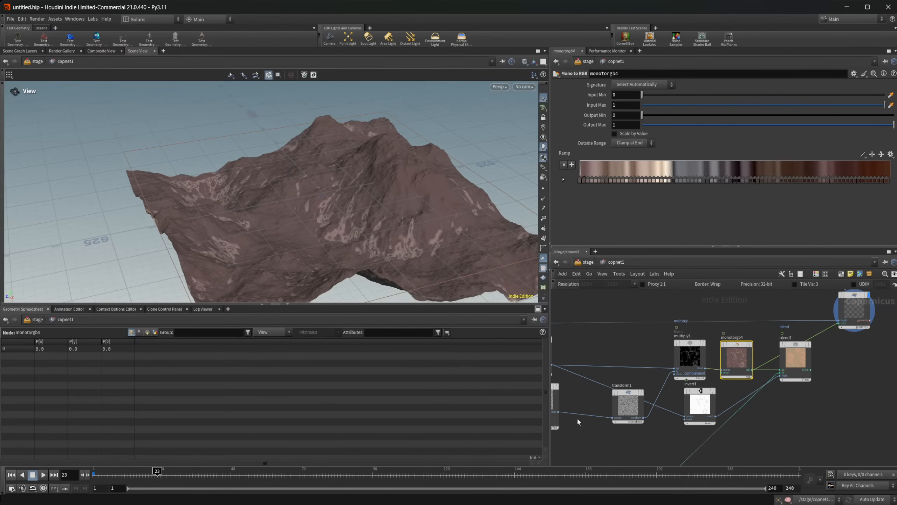
# Switch to the browser, enlarge its window and open the What's new in Houdini 21 page.
pyautogui.moveTo(526, 474)
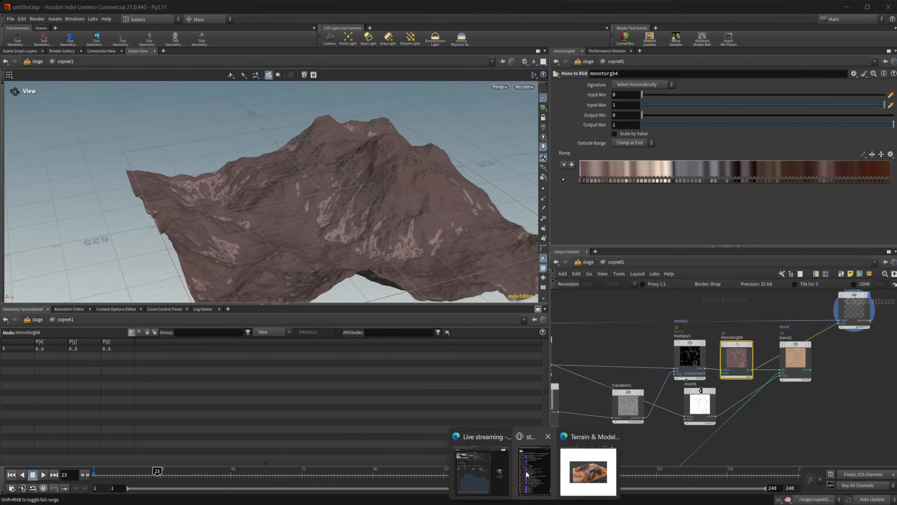
pyautogui.click(587, 471)
pyautogui.moveTo(896, 73); pyautogui.dragTo(777, 1)
pyautogui.click(93, 15)
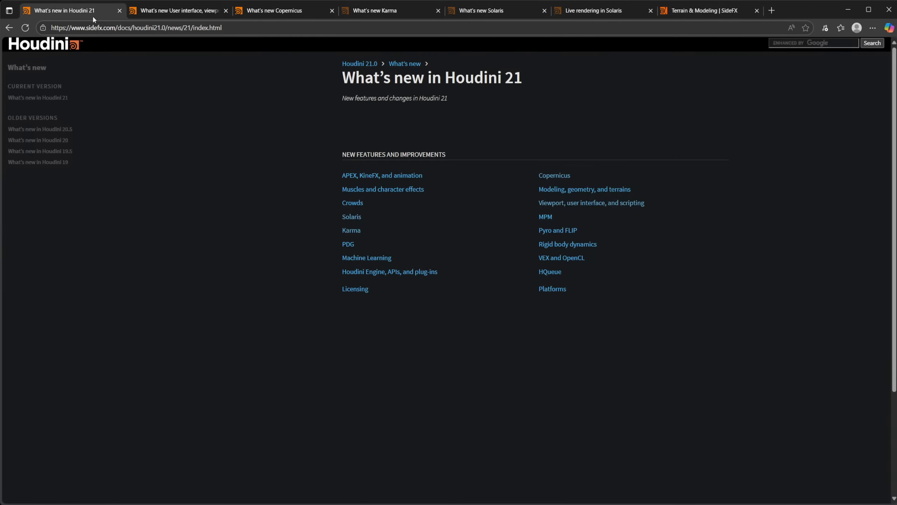
# Look past the What's new User interface and viewport page and open the What's new Copernicus page.
pyautogui.hotkey('ctrl', 'Tab')
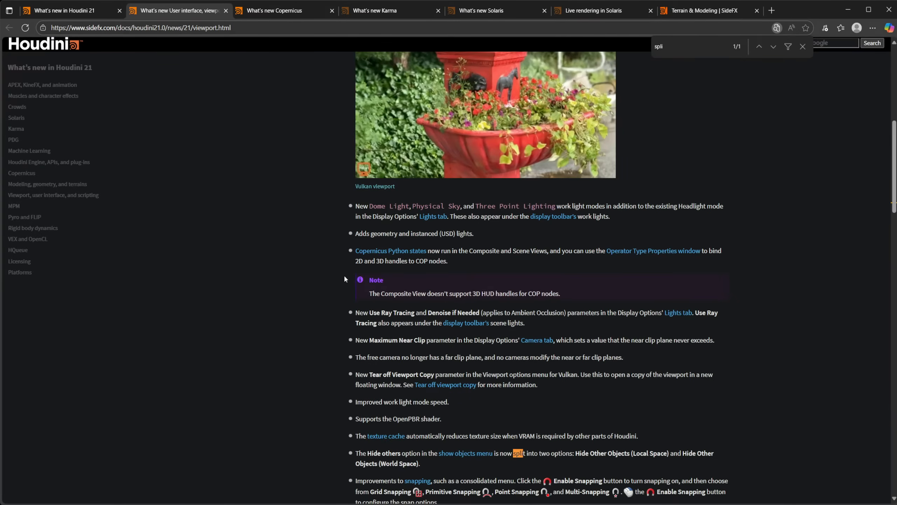
pyautogui.click(276, 11)
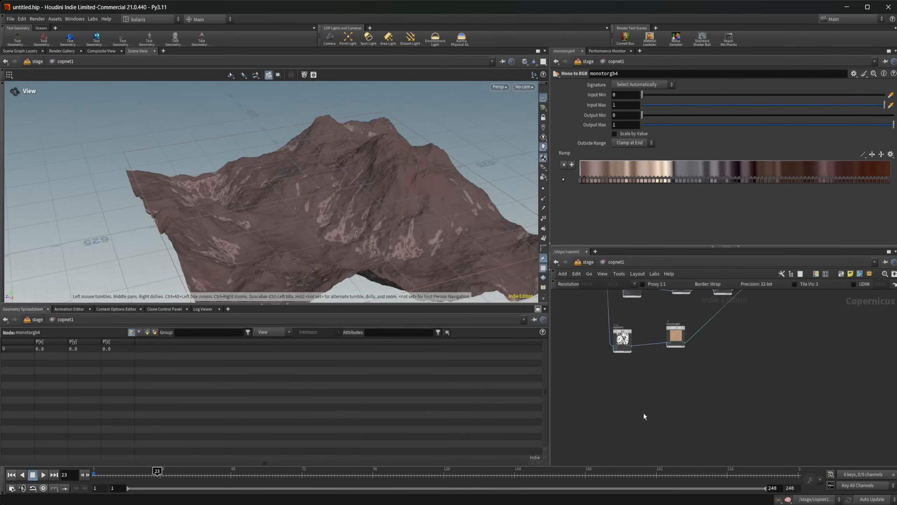
# Add a Curve 3D node in the empty network area below the monotorgb4 branch and display it.
pyautogui.press('Tab')
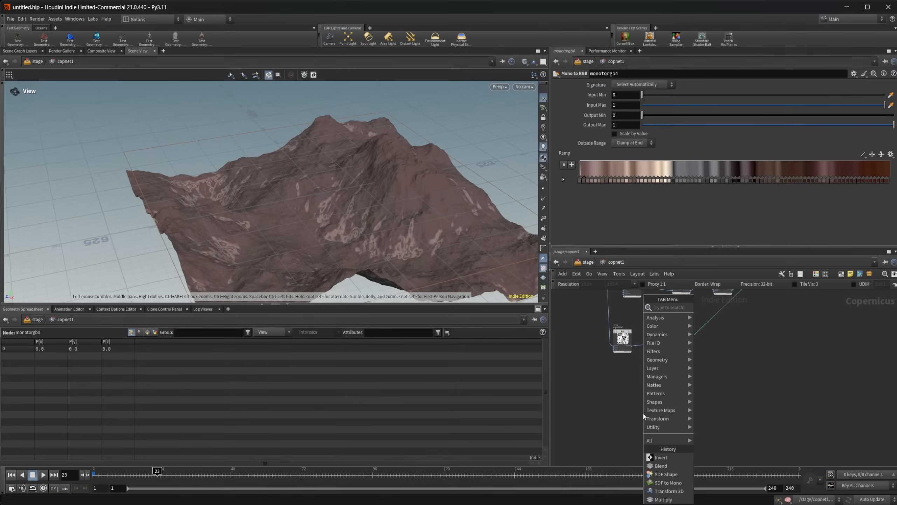
pyautogui.write('curve')
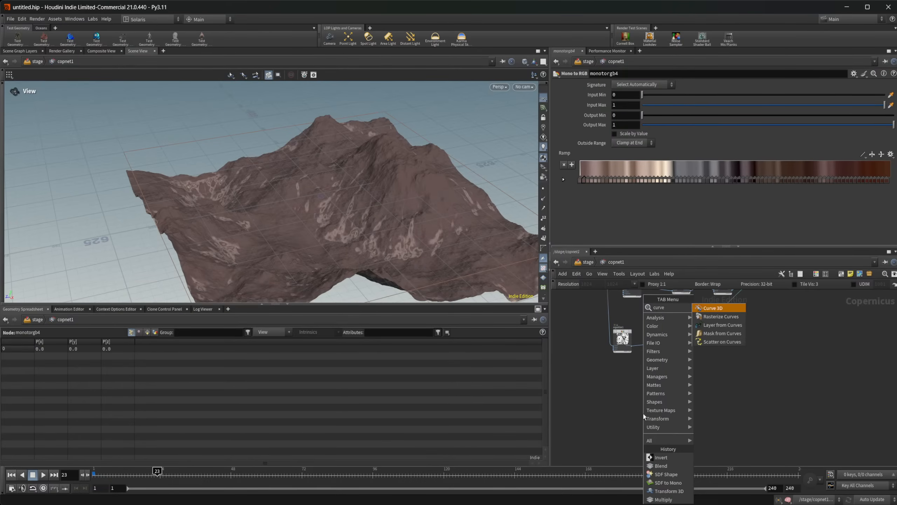
pyautogui.press('Return')
pyautogui.click(643, 413)
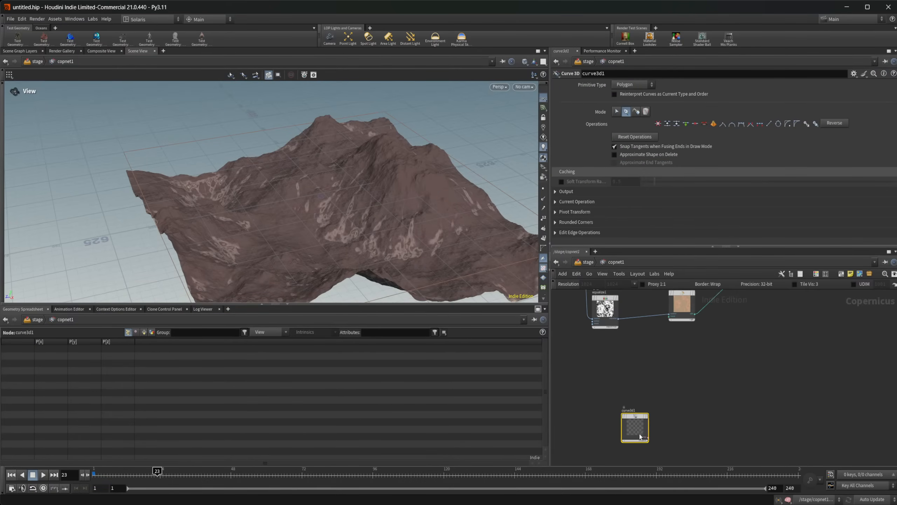
pyautogui.moveTo(664, 415); pyautogui.dragTo(656, 378, button='middle')
# Add a Rasterize Curves node beside curve3d1, with the curve's output connected to its input.
pyautogui.press('Tab')
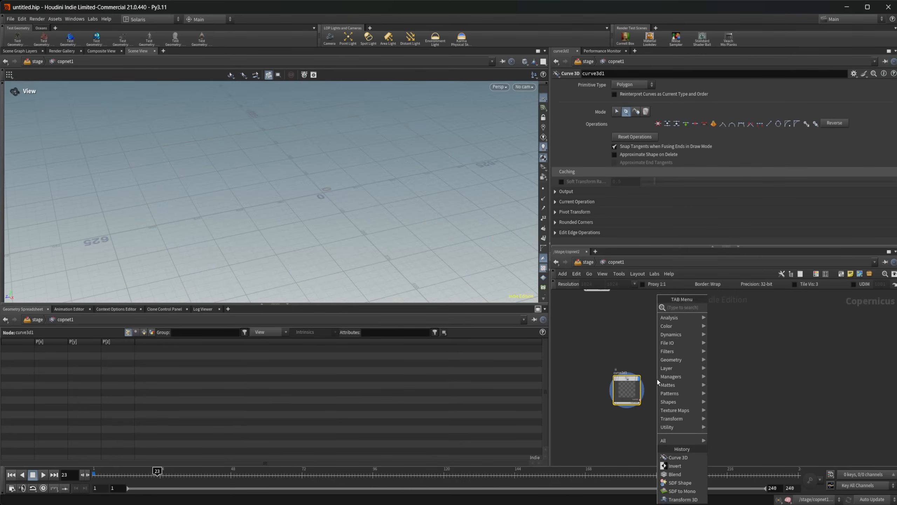
pyautogui.write('raster cur')
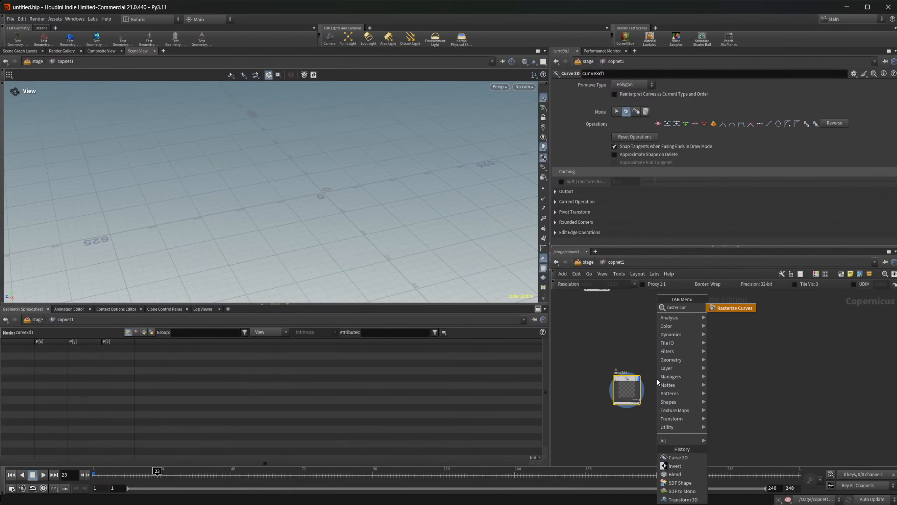
pyautogui.press('Return')
pyautogui.click(677, 385)
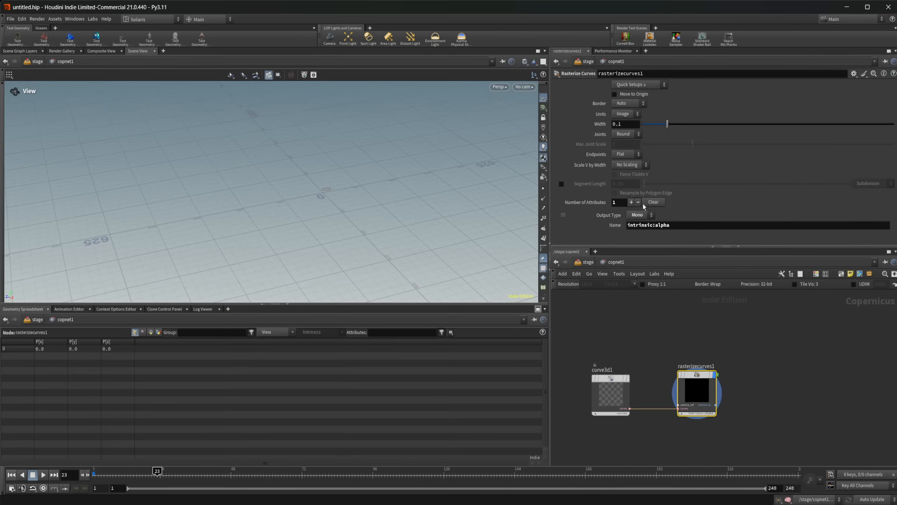
pyautogui.click(609, 388)
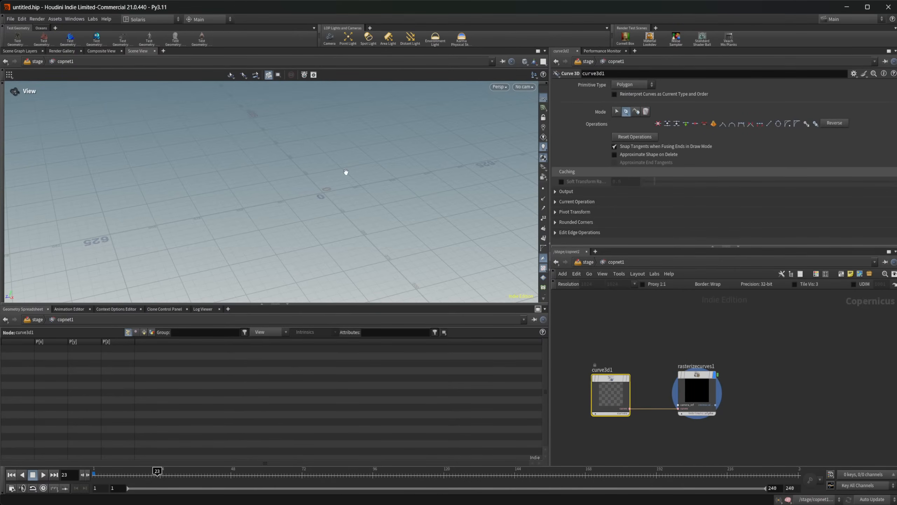
pyautogui.press('Return')
pyautogui.press('Escape')
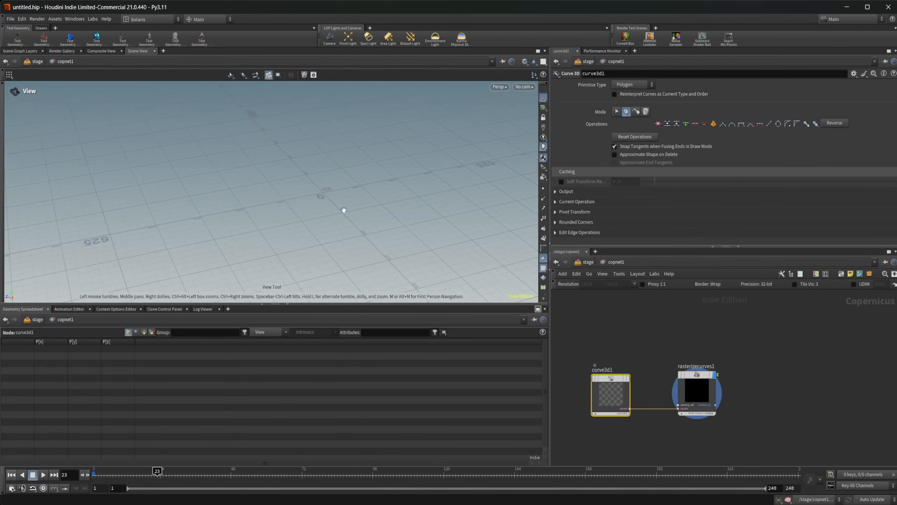
# Add a Fractal Noise node in the empty space above curve3d1 and display its output.
pyautogui.scroll(-4, 673, 336)
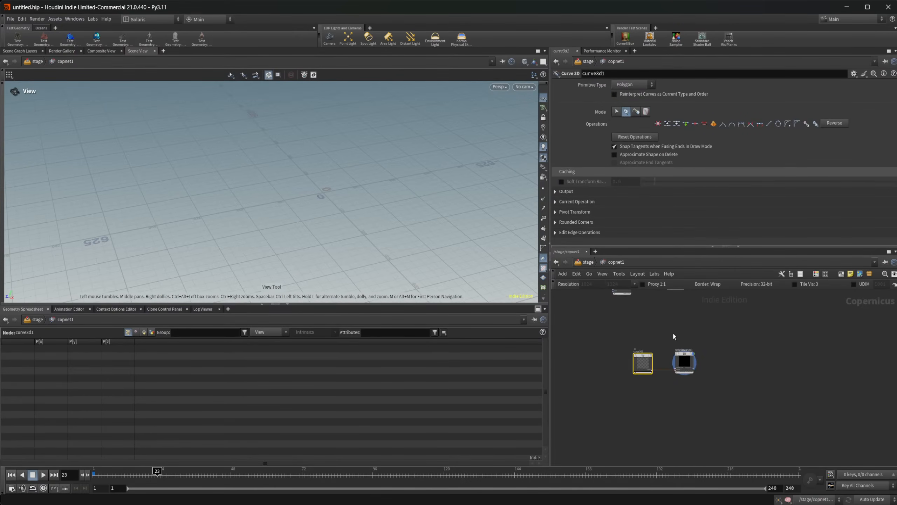
pyautogui.moveTo(683, 308); pyautogui.dragTo(679, 347, button='middle')
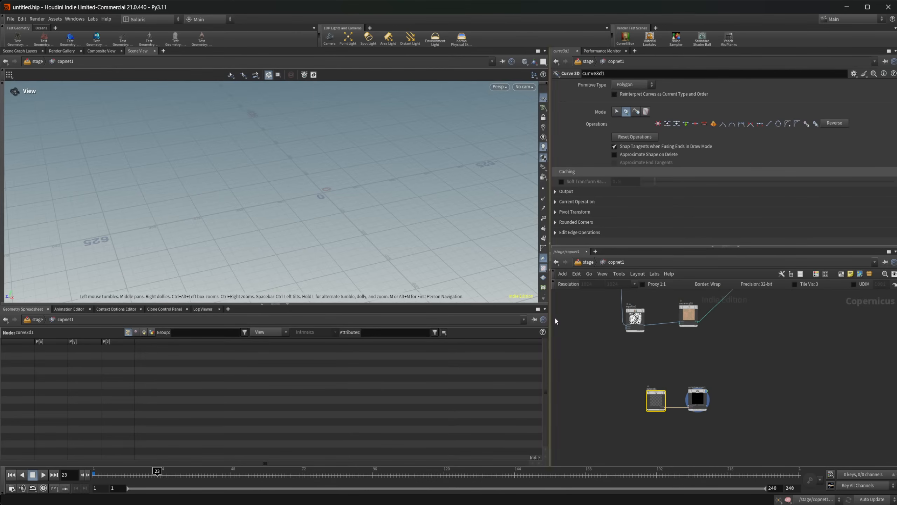
pyautogui.press('Tab')
pyautogui.write('fr')
pyautogui.press('Return')
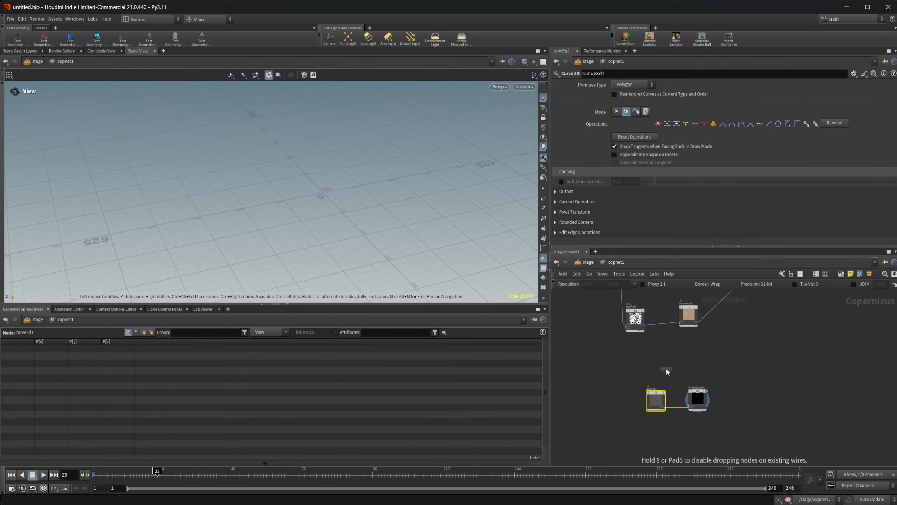
pyautogui.click(656, 350)
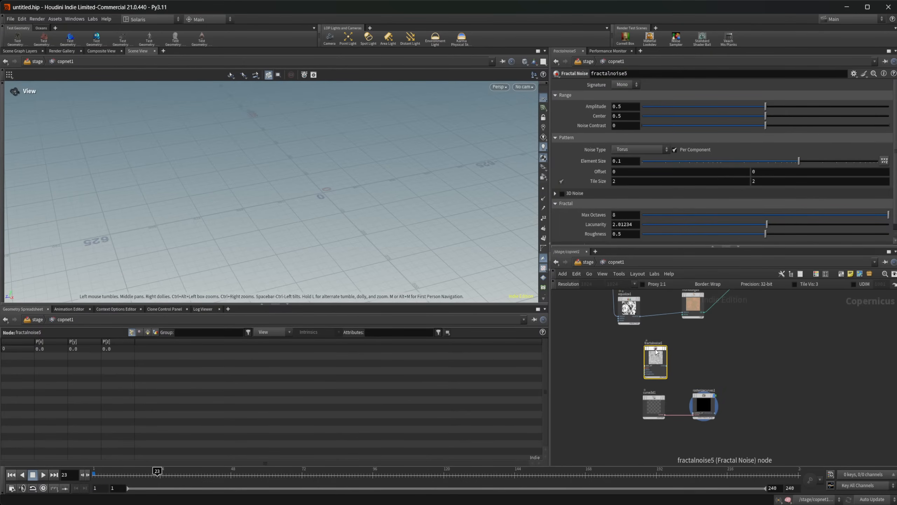
pyautogui.click(666, 349)
# Frame the fractal noise image in the viewport and orient the view so it faces the camera straight on.
pyautogui.press('f')
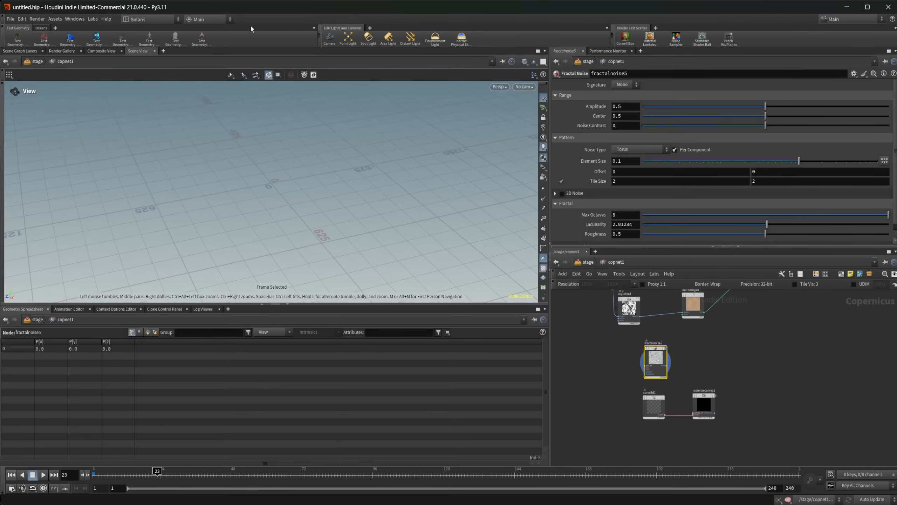
pyautogui.click(96, 20)
pyautogui.click(149, 53)
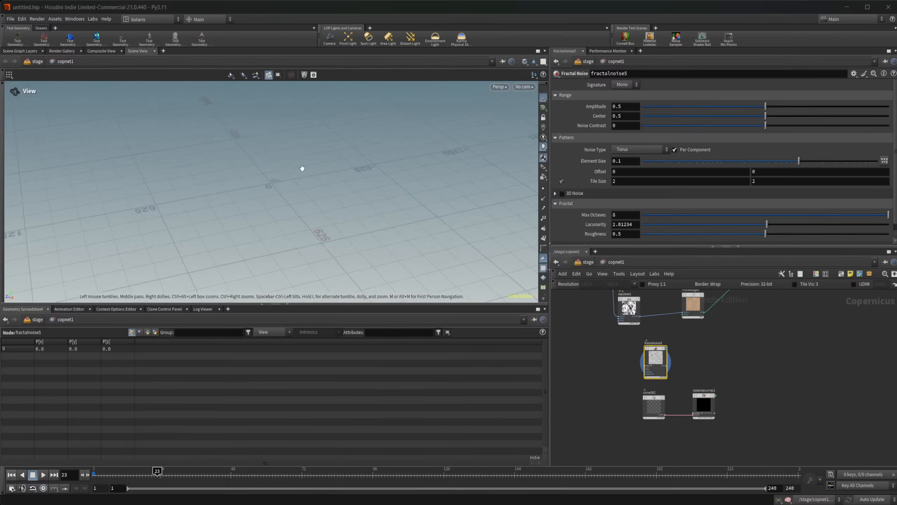
pyautogui.press('f')
pyautogui.moveTo(283, 203); pyautogui.dragTo(287, 162)
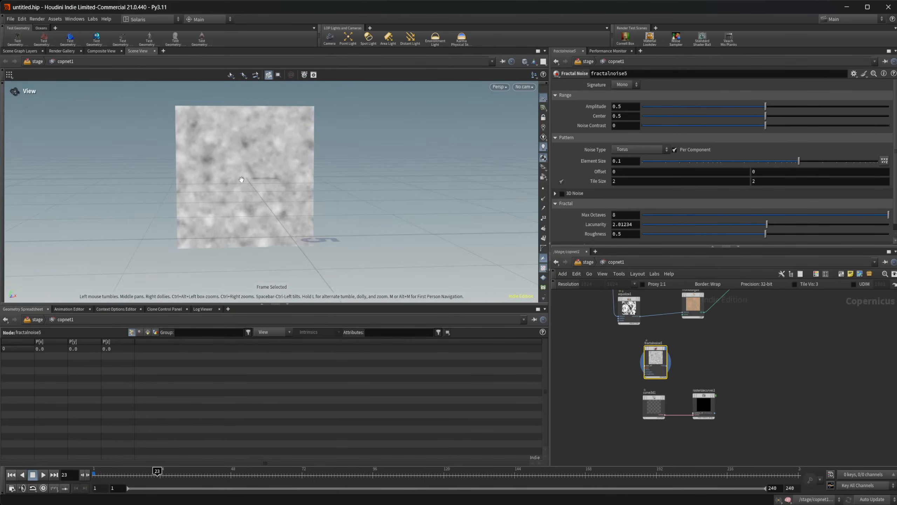
pyautogui.moveTo(242, 181); pyautogui.dragTo(307, 163, button='right')
pyautogui.moveTo(307, 164); pyautogui.dragTo(267, 195)
# With rasterizecurves1 displayed, draw an open, self-crossing 11-point polygon curve over the image using curve3d1.
pyautogui.click(705, 403)
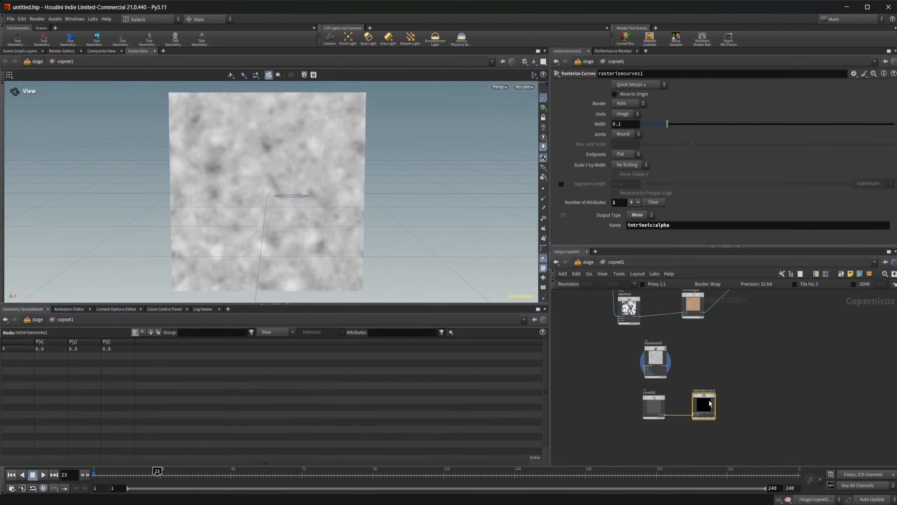
pyautogui.scroll(3, 693, 408)
pyautogui.click(626, 409)
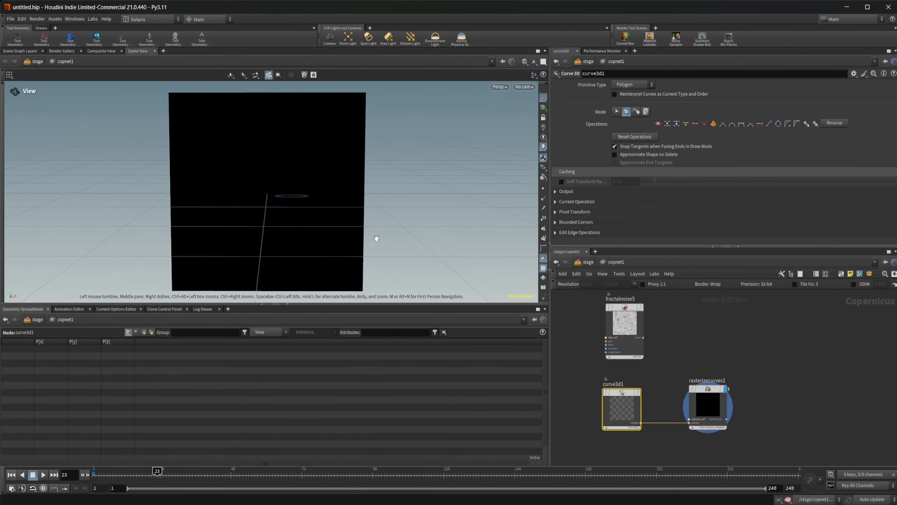
pyautogui.press('Return')
pyautogui.click(223, 187)
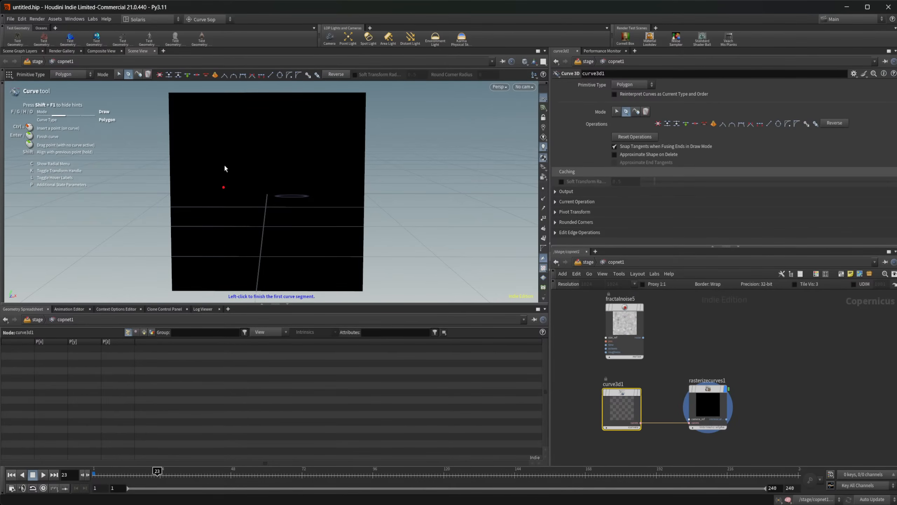
pyautogui.click(233, 150)
pyautogui.click(303, 138)
pyautogui.click(316, 182)
pyautogui.click(307, 225)
pyautogui.click(244, 240)
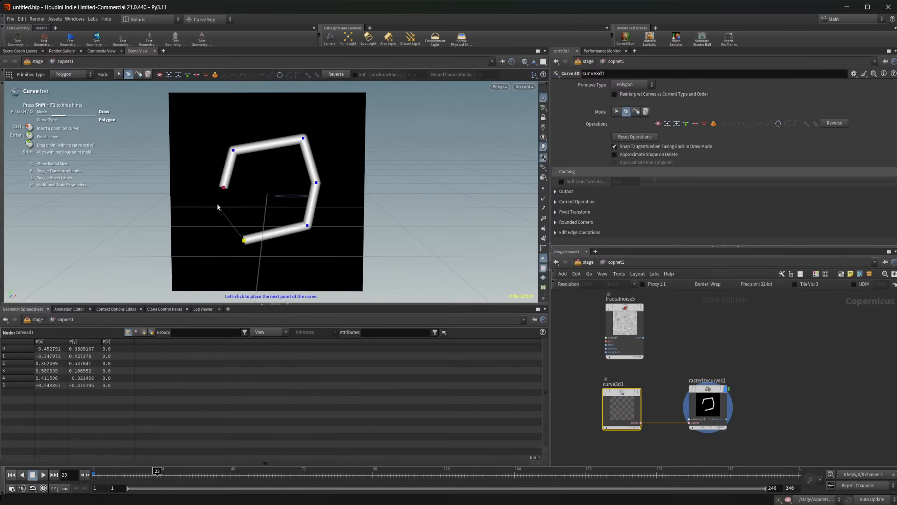
pyautogui.click(214, 198)
pyautogui.click(264, 179)
pyautogui.click(273, 127)
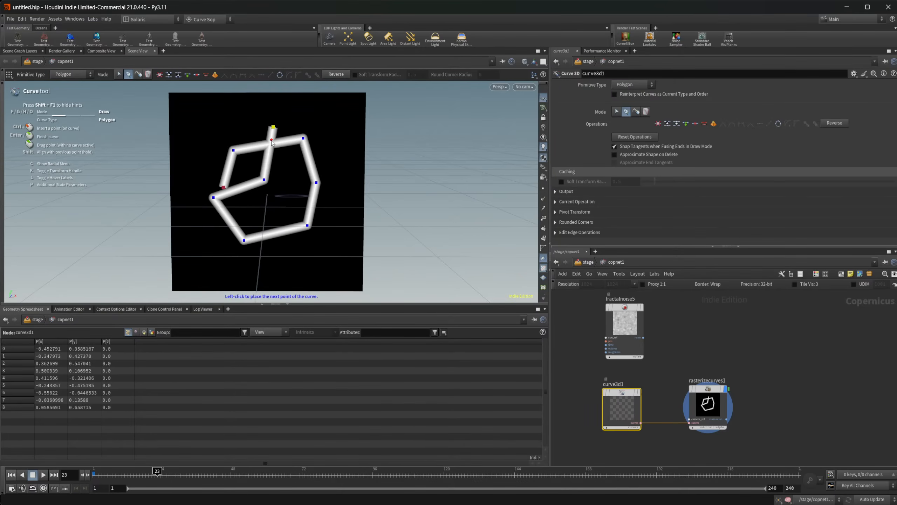
pyautogui.click(319, 138)
pyautogui.click(298, 190)
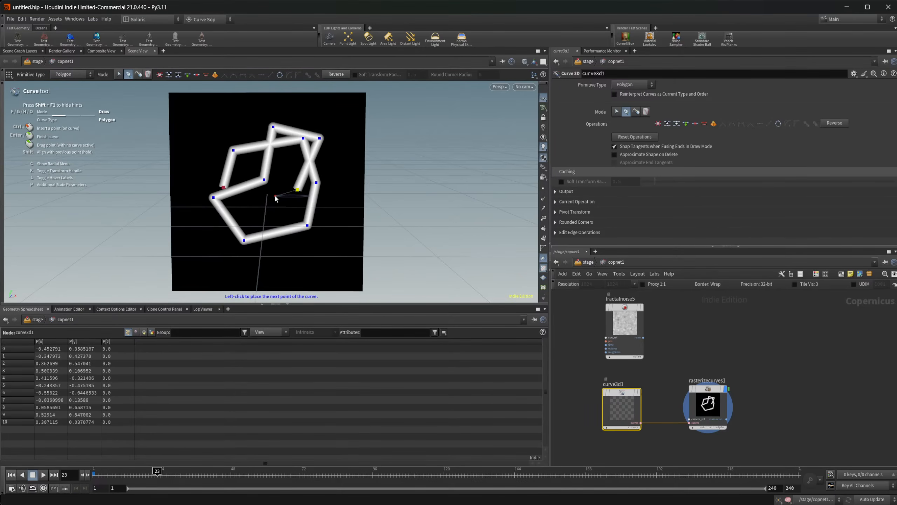
pyautogui.press('Return')
# Set rasterizecurves1 to a width of 0.311 with Round joints and Round endpoints.
pyautogui.click(698, 403)
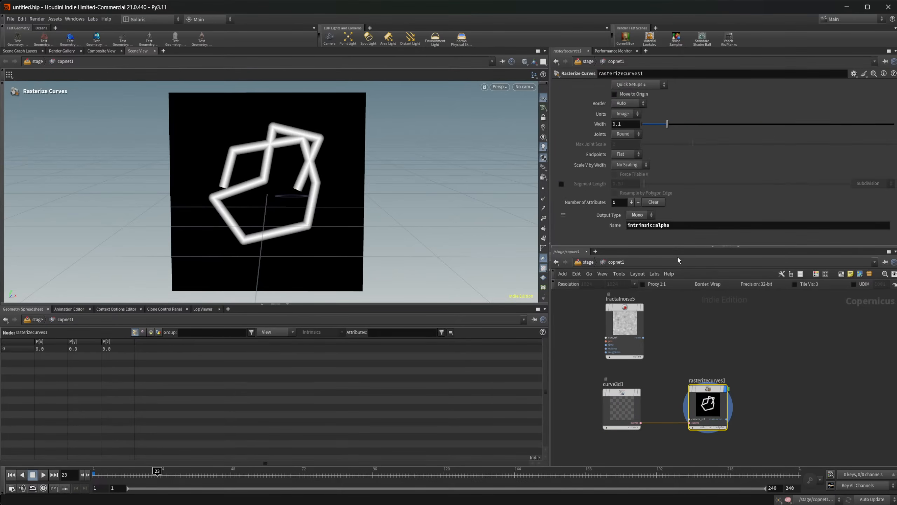
pyautogui.moveTo(667, 124)
pyautogui.mouseDown()
pyautogui.moveTo(876, 124)
pyautogui.moveTo(803, 121)
pyautogui.moveTo(883, 108)
pyautogui.moveTo(720, 124)
pyautogui.mouseUp()
pyautogui.click(627, 134)
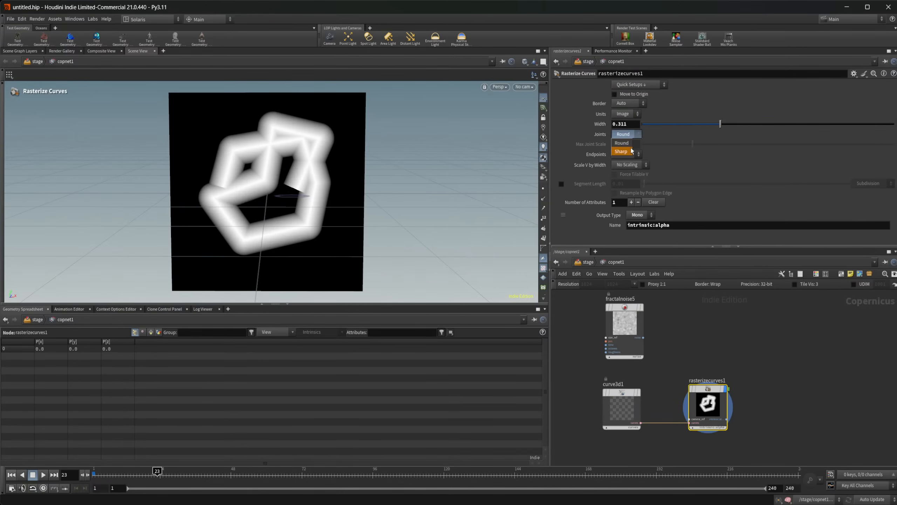
pyautogui.click(632, 150)
pyautogui.click(627, 134)
pyautogui.click(627, 140)
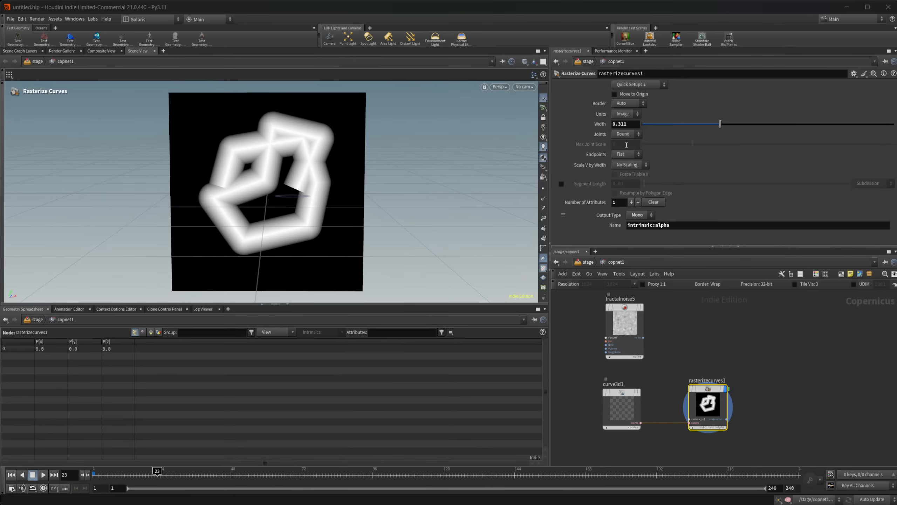
pyautogui.click(639, 154)
pyautogui.click(626, 173)
# Add a Mask from Curves node beside rasterizecurves1, feed curve3d1 into its curves input and display it.
pyautogui.scroll(1, 777, 394)
pyautogui.press('Tab')
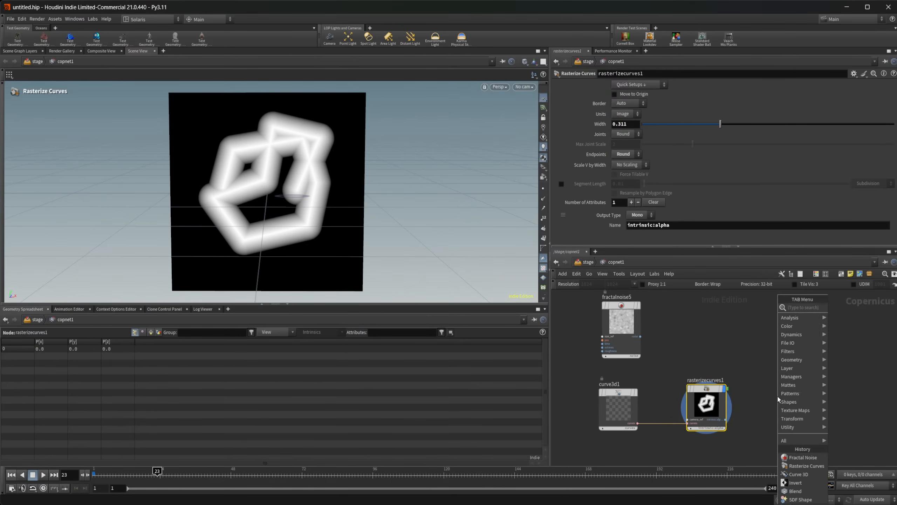
pyautogui.write('curve to')
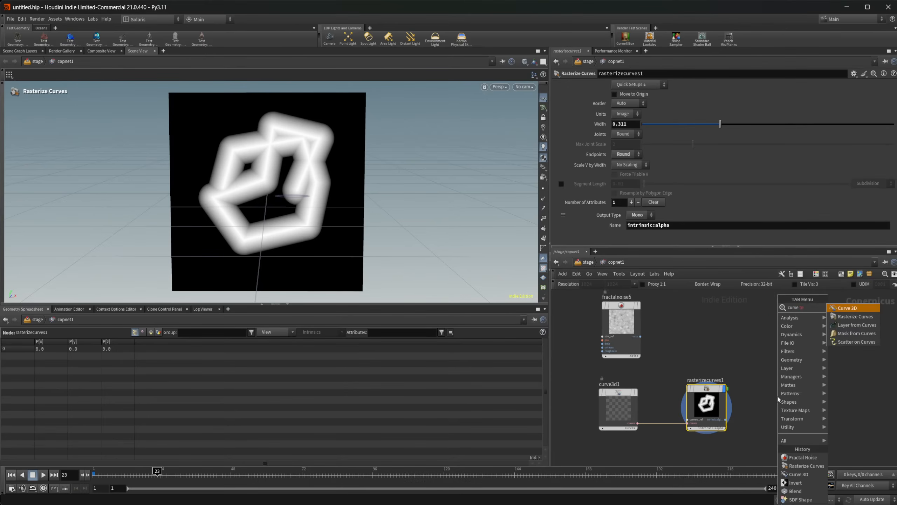
pyautogui.press('Down')
pyautogui.press('Down')
pyautogui.press('Down')
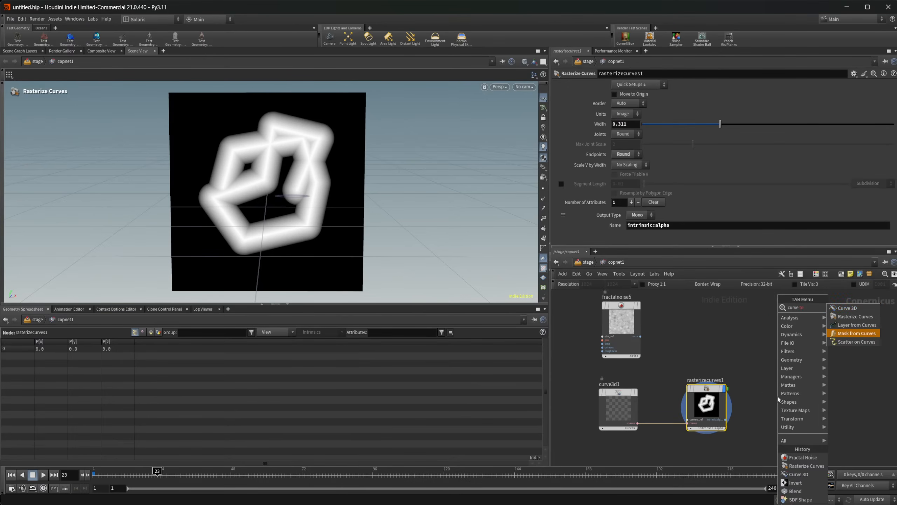
pyautogui.press('Return')
pyautogui.click(777, 395)
pyautogui.scroll(2, 776, 395)
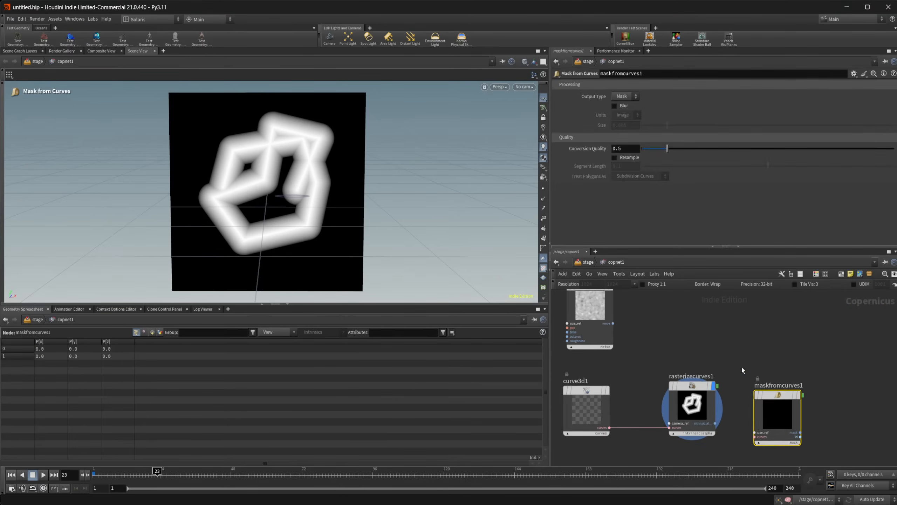
pyautogui.moveTo(605, 411); pyautogui.dragTo(750, 419)
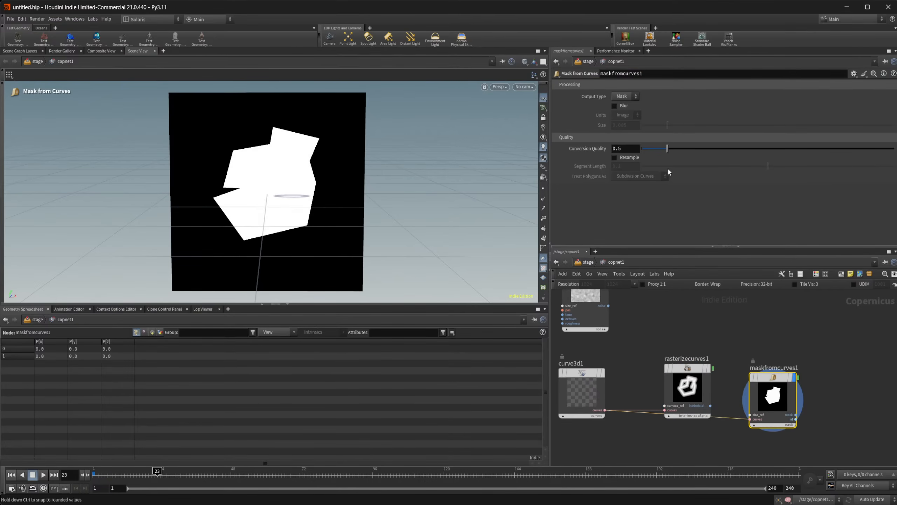
# Set the curve mask's conversion quality to 1.032 and try the SDF output type before returning it to Mask.
pyautogui.moveTo(668, 148); pyautogui.dragTo(694, 155)
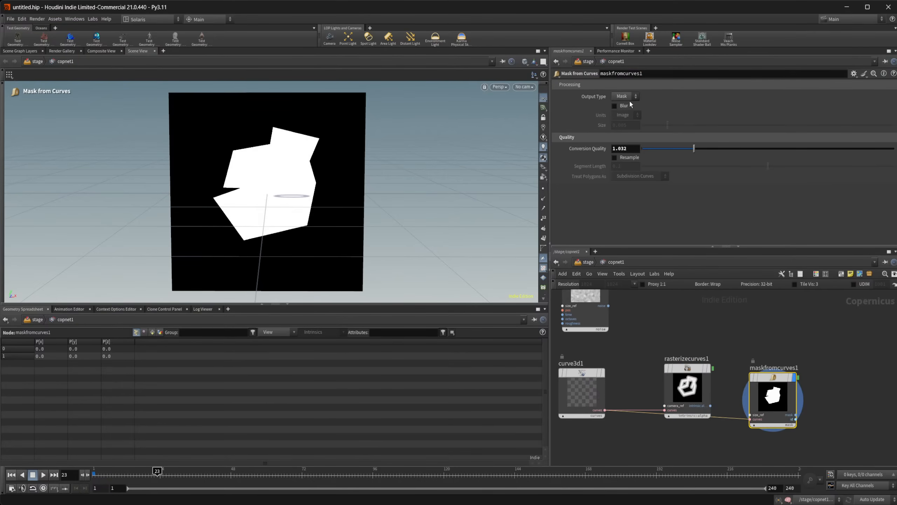
pyautogui.click(622, 113)
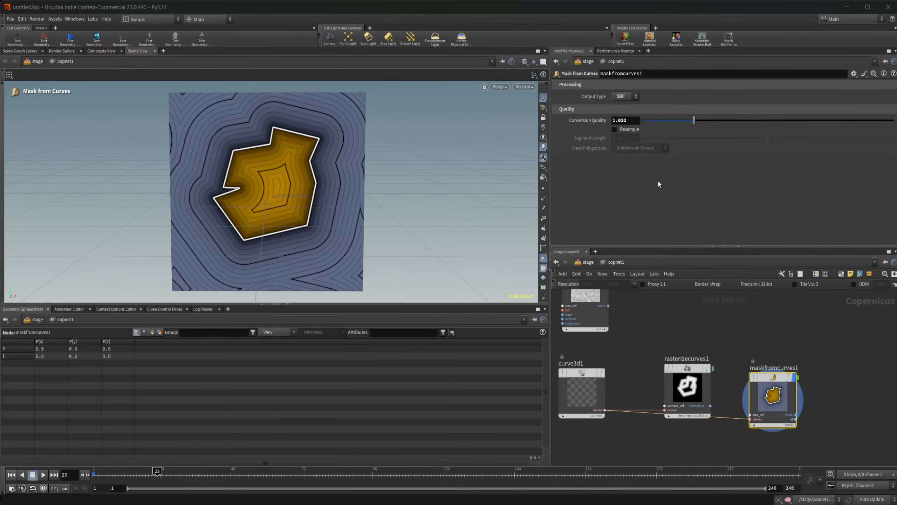
pyautogui.click(621, 97)
pyautogui.click(623, 105)
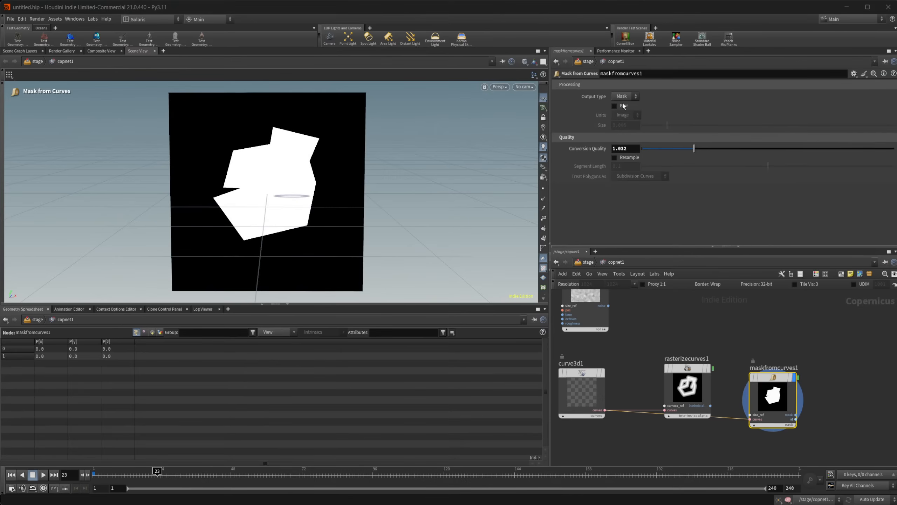
# Enable blur on the curve mask and set the blur size to 0.03799.
pyautogui.click(623, 105)
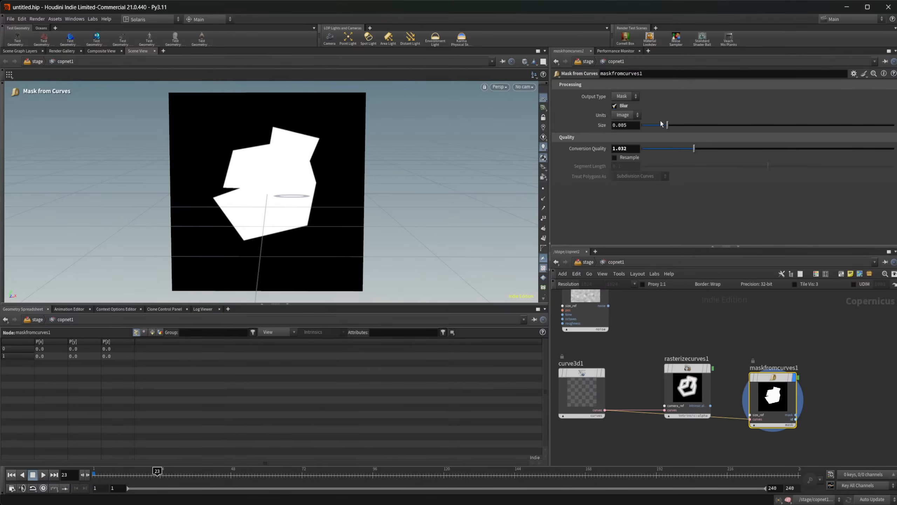
pyautogui.moveTo(666, 125); pyautogui.dragTo(833, 126)
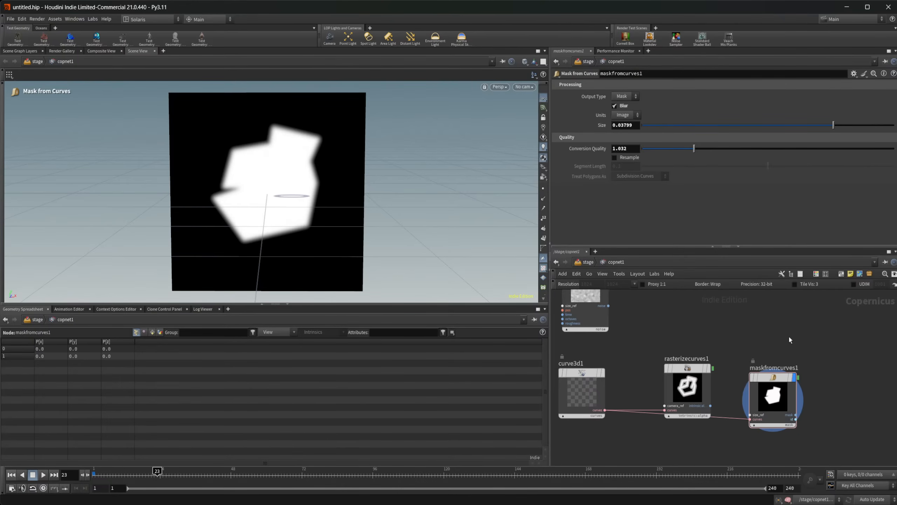
# Inside the stage's sopcreate1 network, add a Test Geometry: Pig Head node beside the heightfield chain and display it.
pyautogui.click(587, 262)
pyautogui.doubleClick(699, 369)
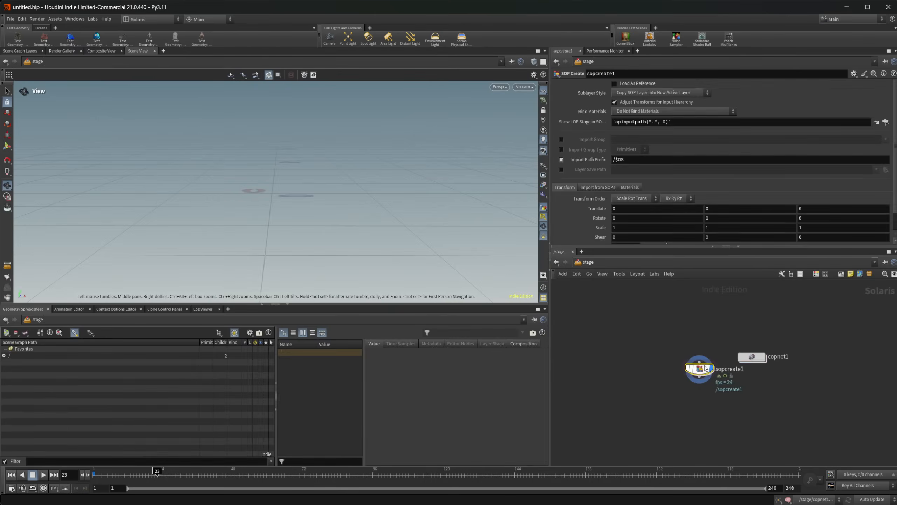
pyautogui.scroll(-2, 715, 413)
pyautogui.press('Tab')
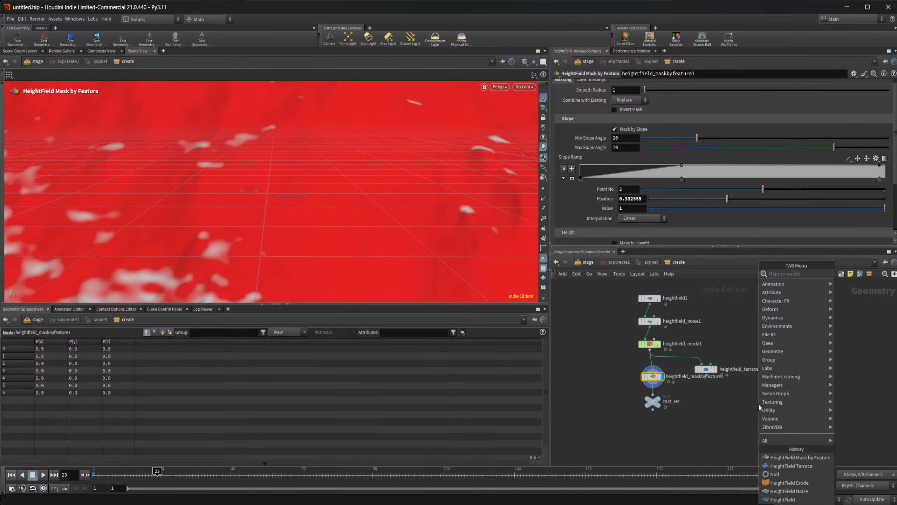
pyautogui.write('pig')
pyautogui.press('Return')
pyautogui.doubleClick(759, 405)
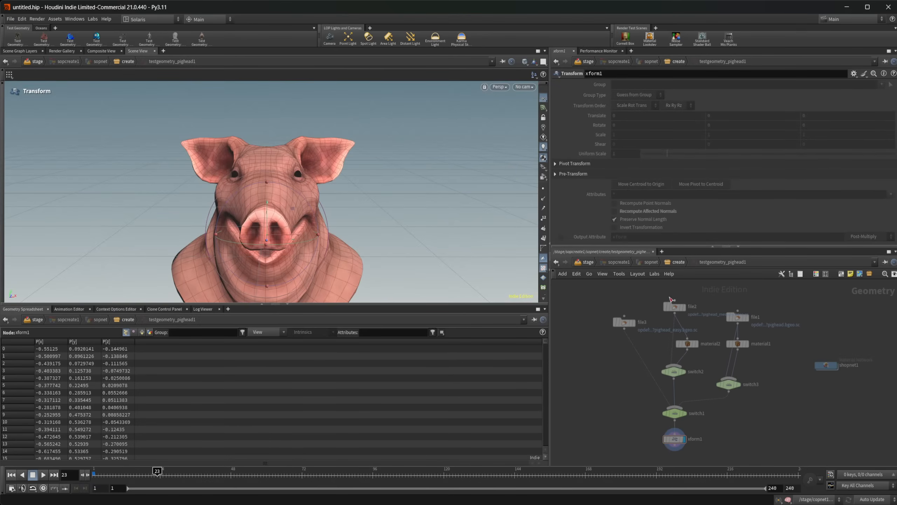
pyautogui.click(667, 264)
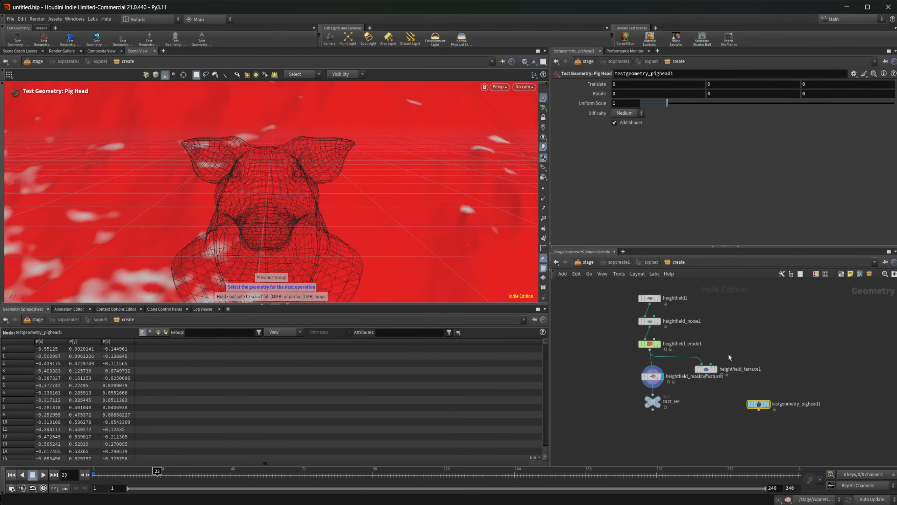
pyautogui.click(766, 404)
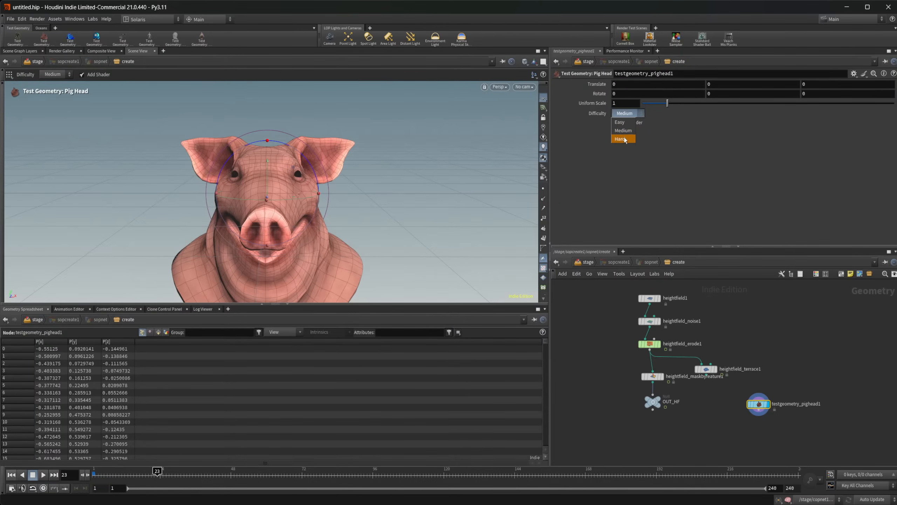
# Set the pig head's difficulty to Hard and view the model from a three-quarter angle.
pyautogui.click(625, 139)
pyautogui.press('Escape')
pyautogui.moveTo(376, 214); pyautogui.dragTo(300, 208)
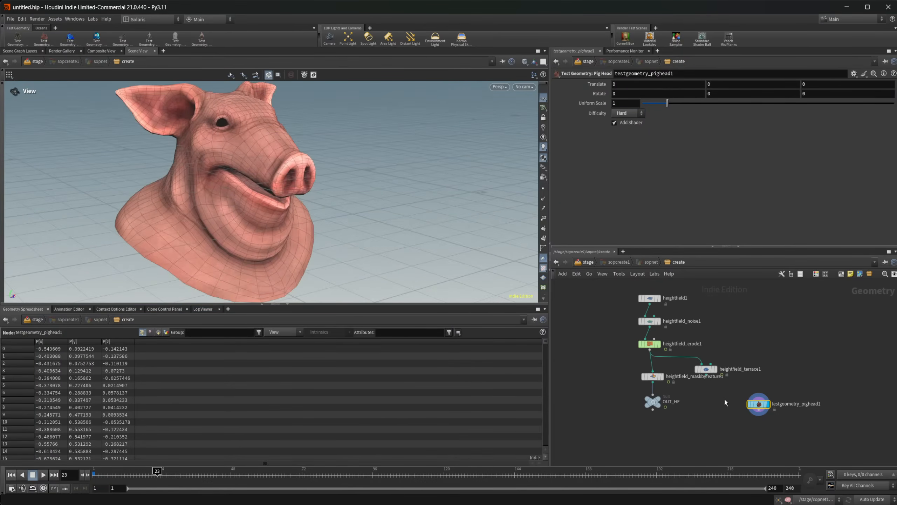
# Add a Subdivide node below the pig head node, display it, and turn off the pig head's Add Shader option.
pyautogui.press('Tab')
pyautogui.write('su')
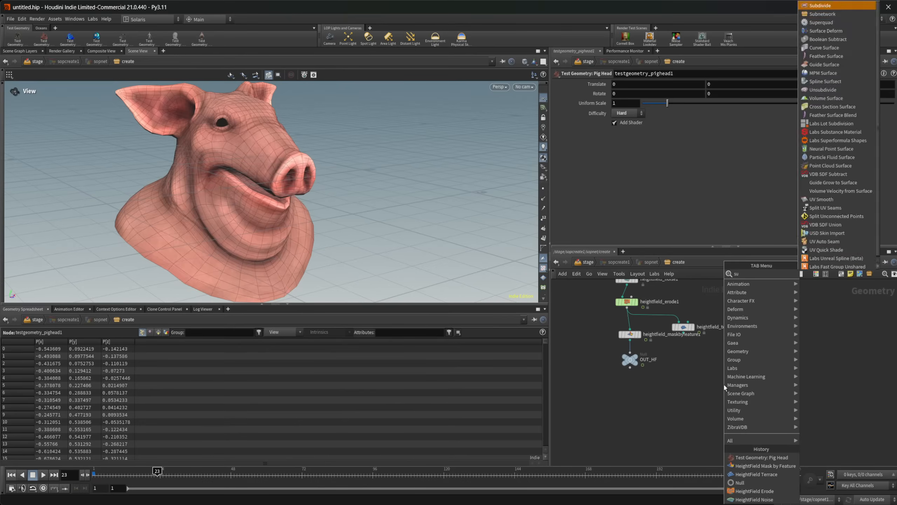
pyautogui.press('Return')
pyautogui.click(735, 384)
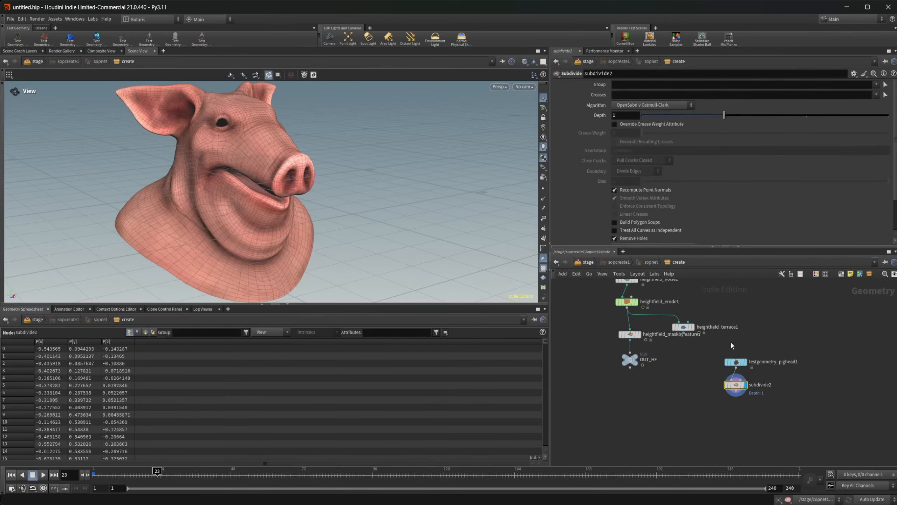
pyautogui.click(737, 361)
pyautogui.click(622, 122)
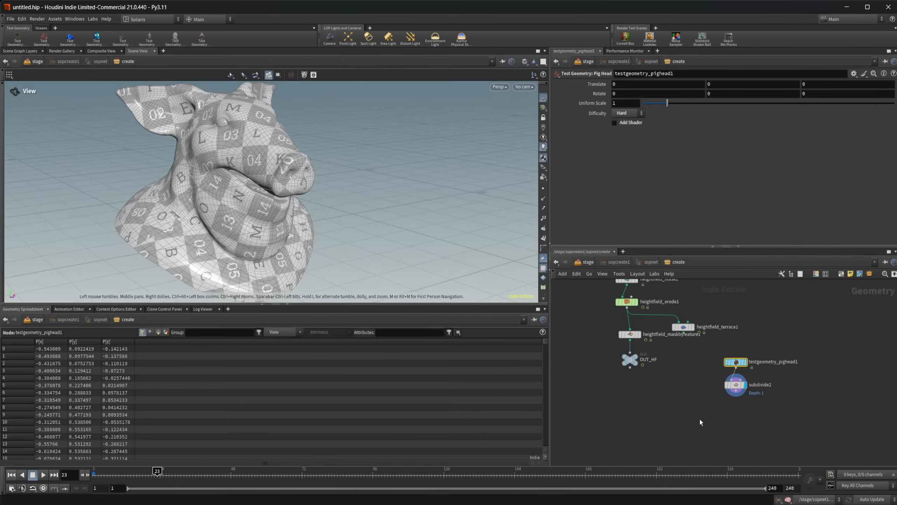
# Add a Shot Sculpt node below subdivide2, wire subdivide2 into its Geometry to Deform input, and display it.
pyautogui.scroll(3, 702, 417)
pyautogui.press('Tab')
pyautogui.write('scu')
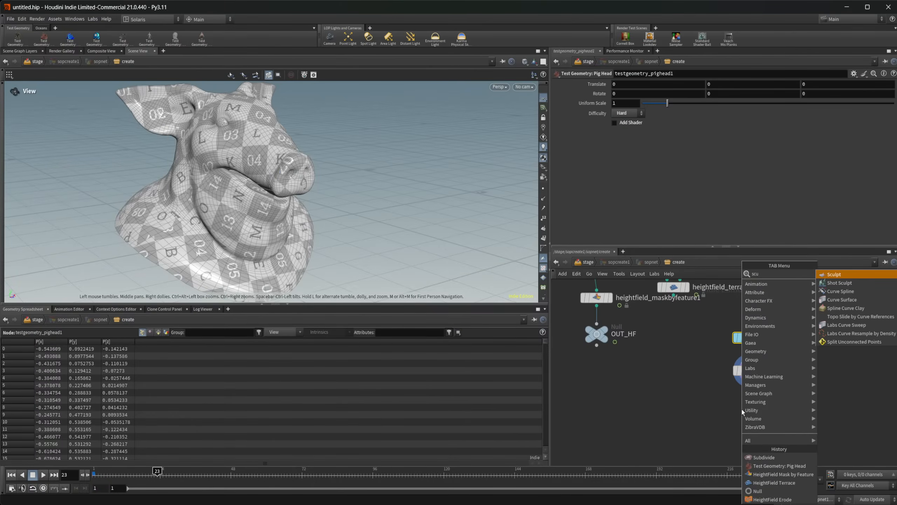
pyautogui.press('Down')
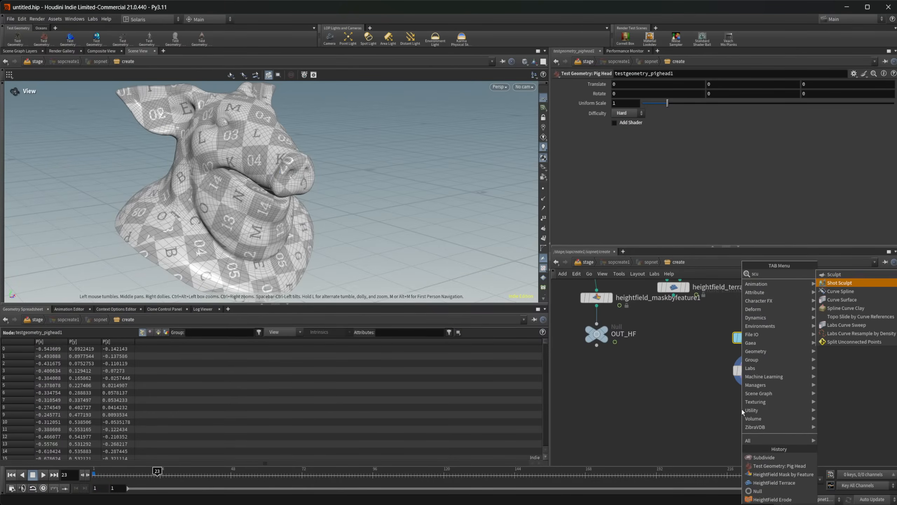
pyautogui.press('Return')
pyautogui.moveTo(741, 409)
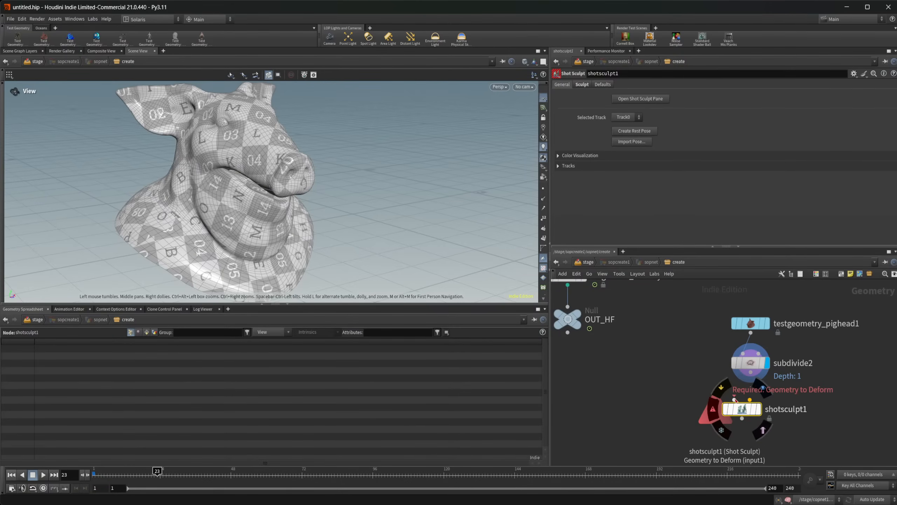
pyautogui.moveTo(744, 386); pyautogui.dragTo(734, 399)
pyautogui.moveTo(744, 412)
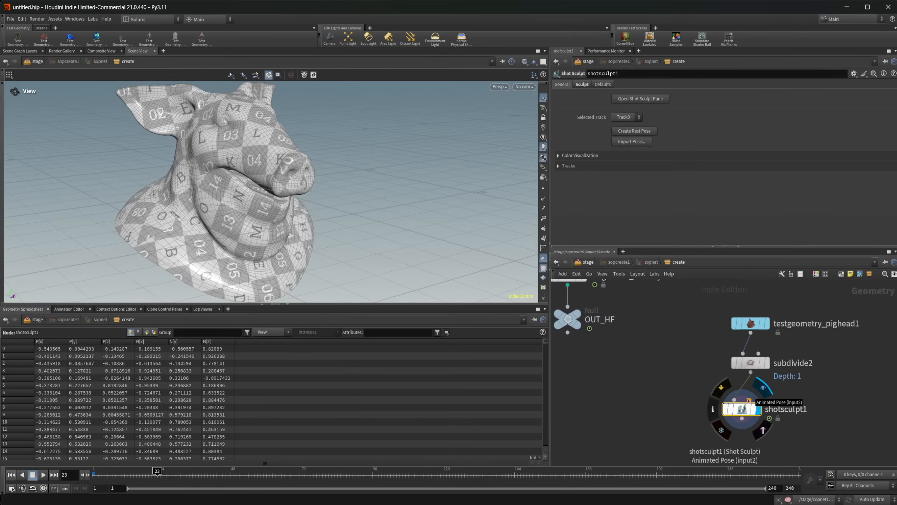
pyautogui.moveTo(817, 395); pyautogui.dragTo(799, 373, button='middle')
pyautogui.moveTo(724, 387); pyautogui.dragTo(766, 421)
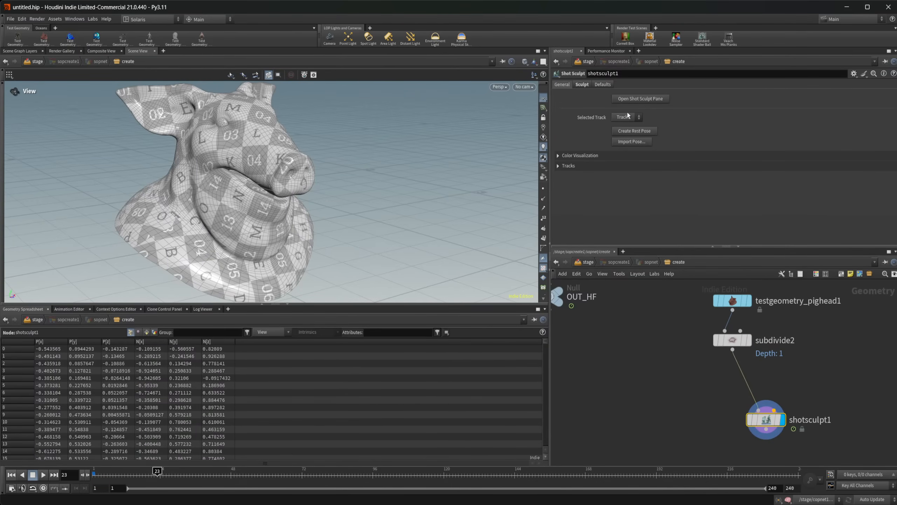
# Open the Shot Sculpt pane for shotsculpt1 and move its timeline to frame 99.
pyautogui.click(629, 116)
pyautogui.click(627, 121)
pyautogui.click(637, 99)
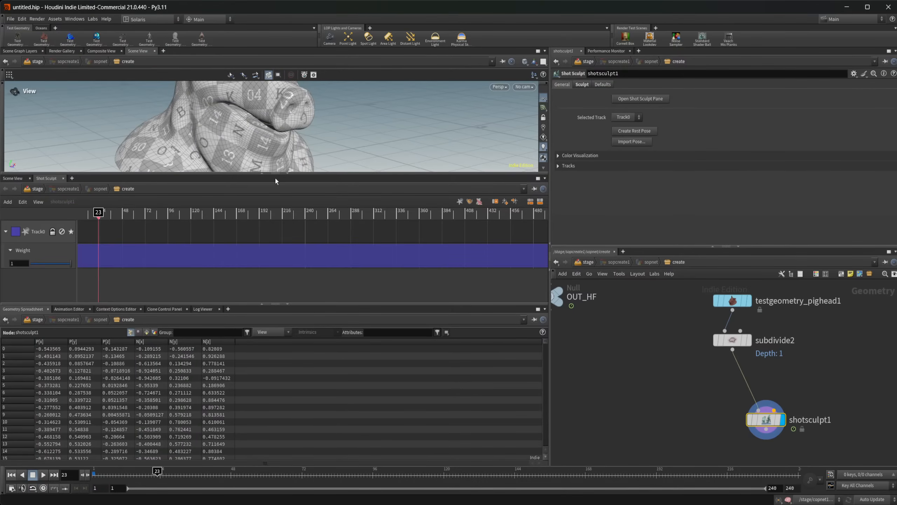
pyautogui.moveTo(349, 134); pyautogui.dragTo(255, 152, button='right')
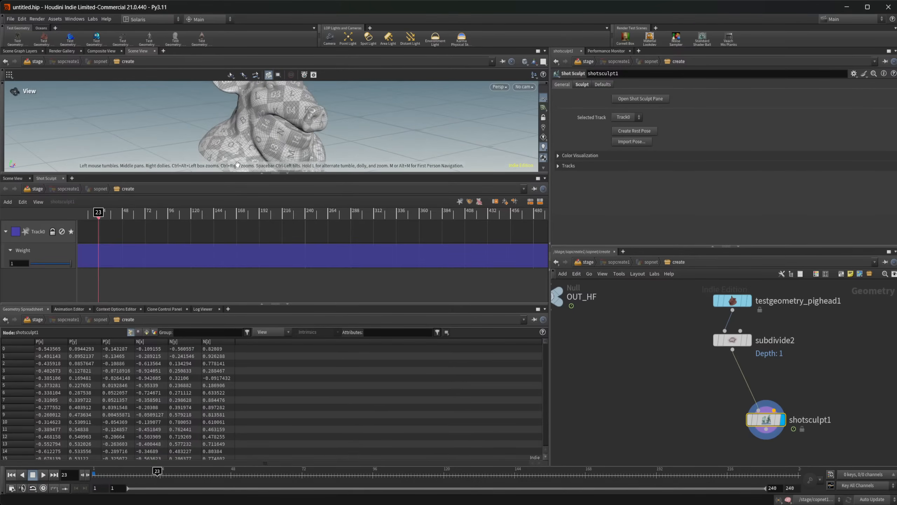
pyautogui.moveTo(98, 222)
pyautogui.mouseDown()
pyautogui.moveTo(84, 222)
pyautogui.moveTo(268, 221)
pyautogui.moveTo(267, 232)
pyautogui.mouseUp()
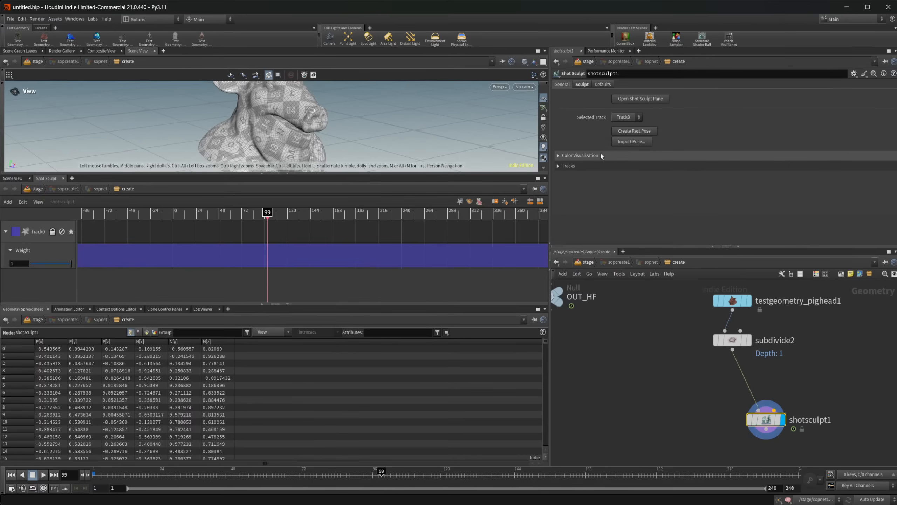
# Expand the Shot Sculpt node's Tracks and Clips sections and review Track0's settings.
pyautogui.click(592, 166)
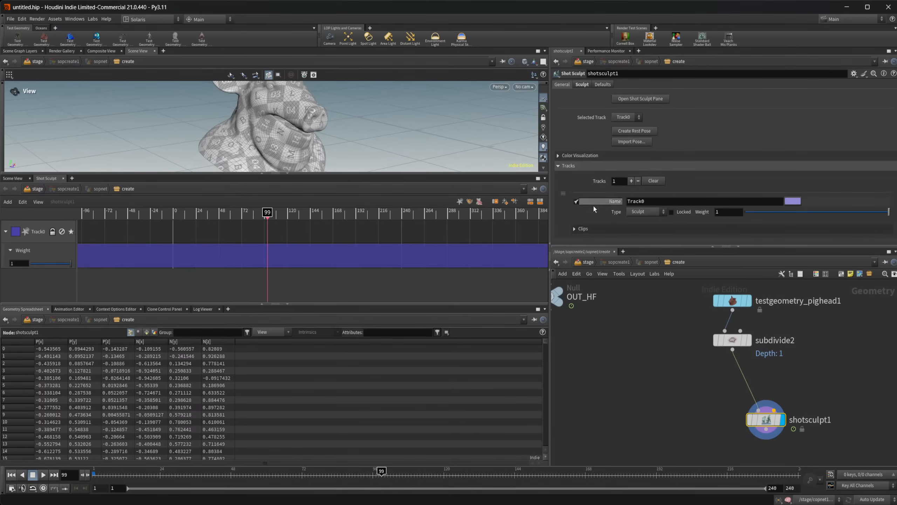
pyautogui.click(588, 228)
pyautogui.scroll(-1, 588, 226)
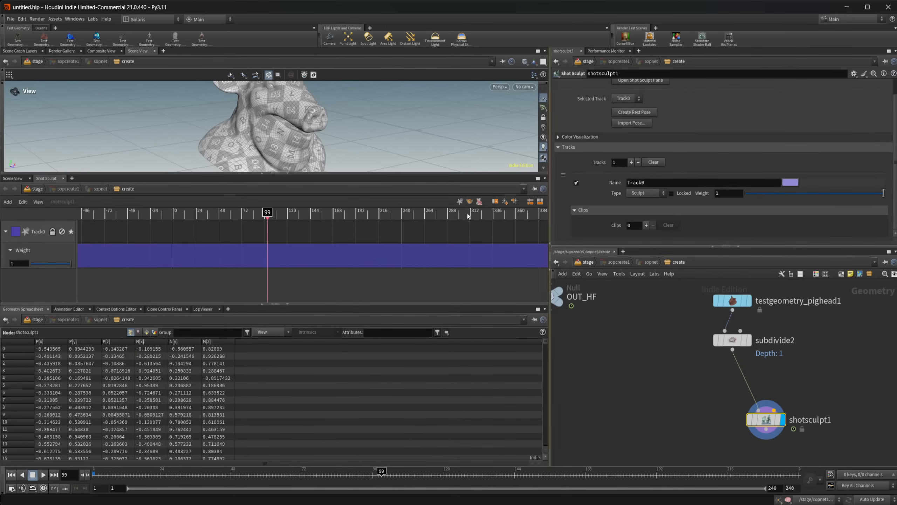
pyautogui.scroll(1, 697, 111)
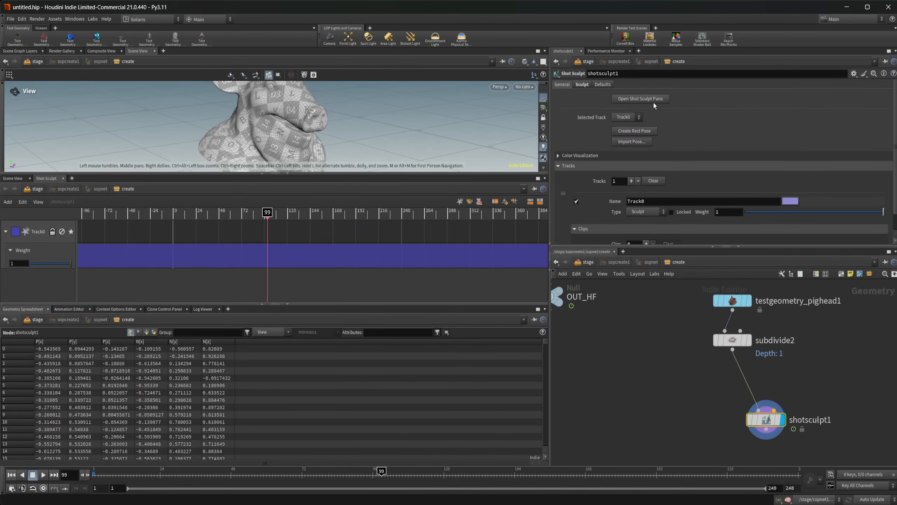
pyautogui.click(72, 178)
pyautogui.moveTo(98, 195)
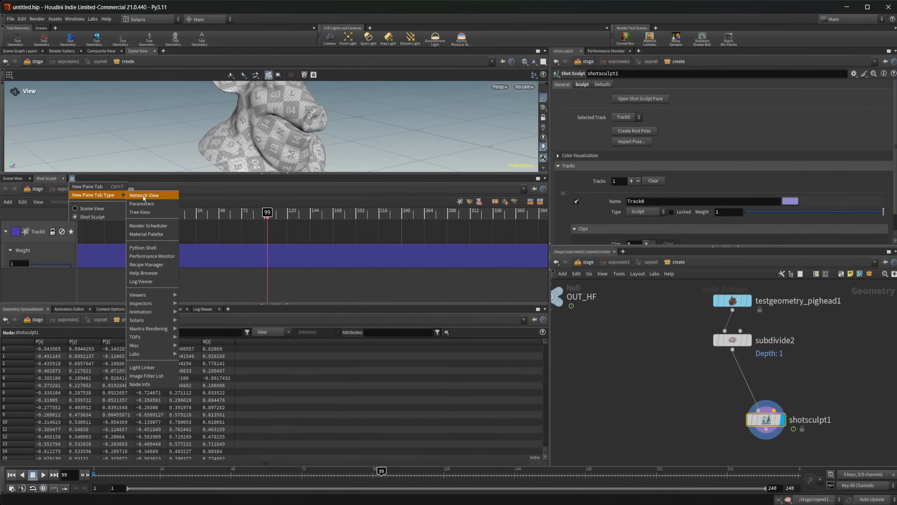
pyautogui.moveTo(156, 296)
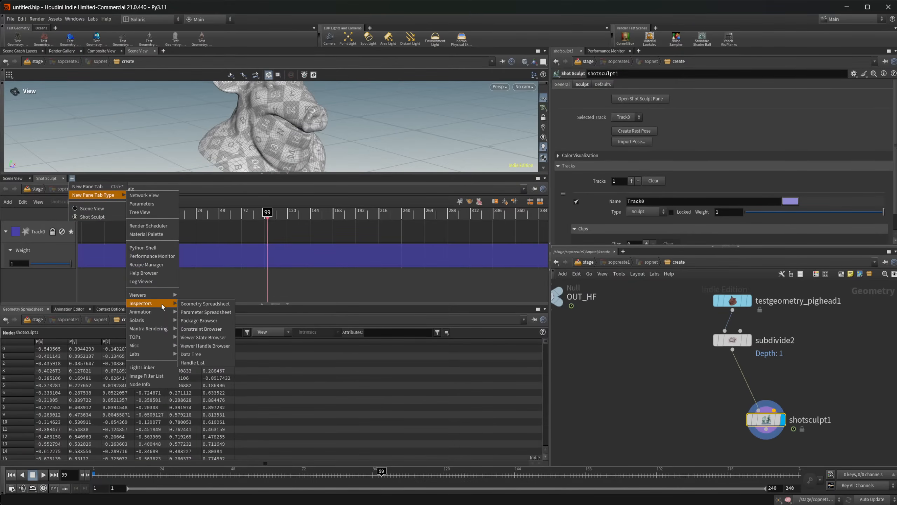
pyautogui.moveTo(165, 314)
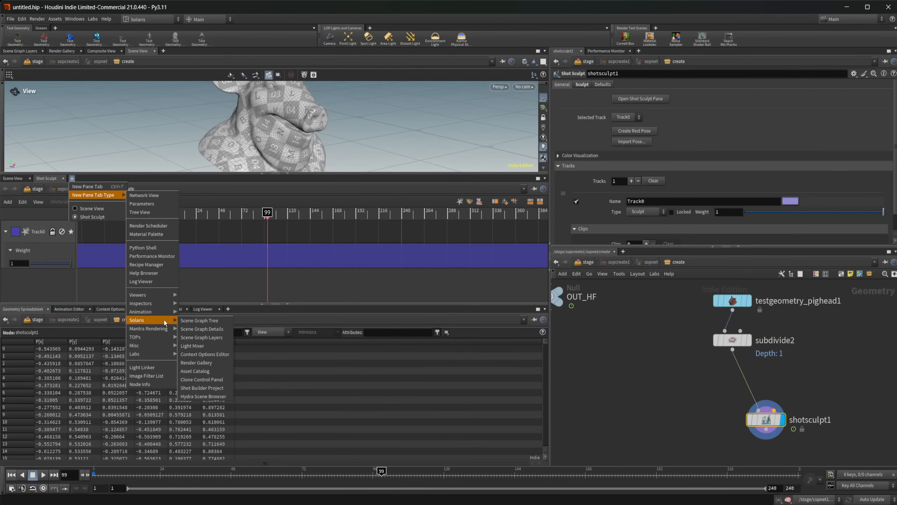
pyautogui.moveTo(164, 348)
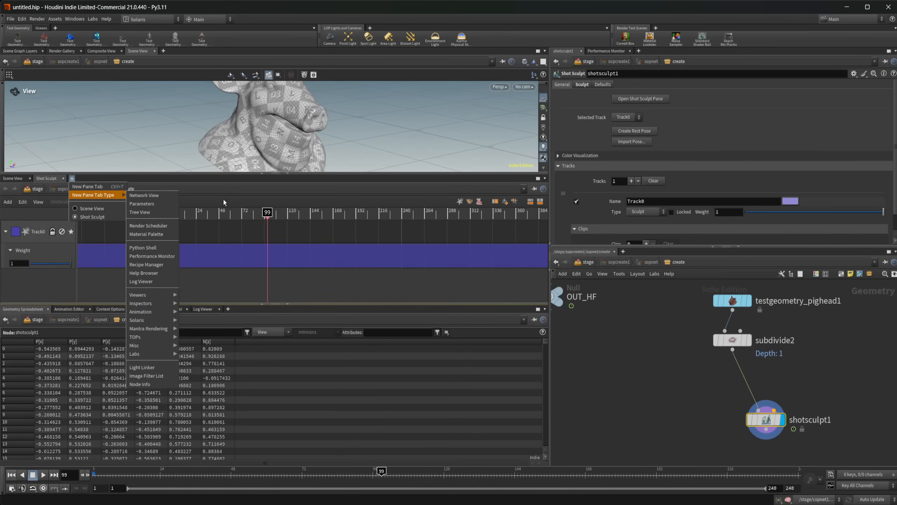
pyautogui.click(216, 180)
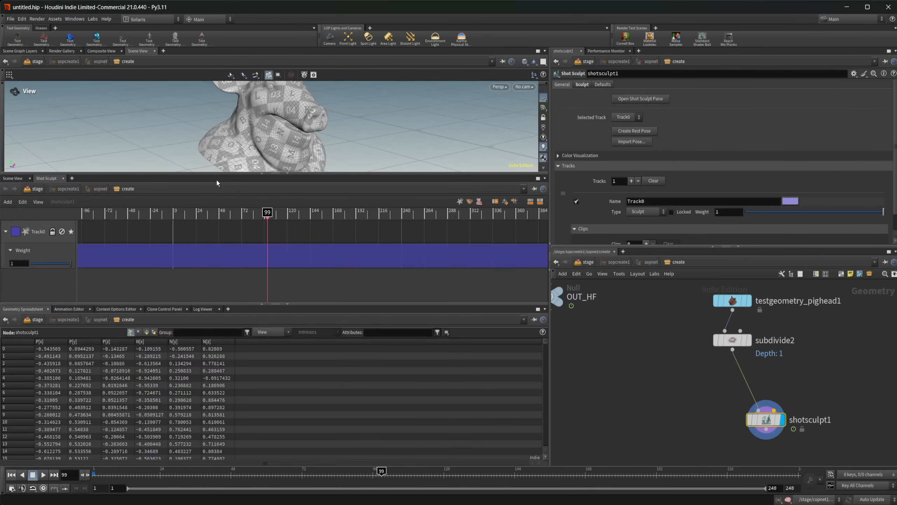
# Check the Scene View sharing the Shot Sculpt pane, and close that lower pane to enlarge the main viewport.
pyautogui.click(22, 179)
pyautogui.click(47, 179)
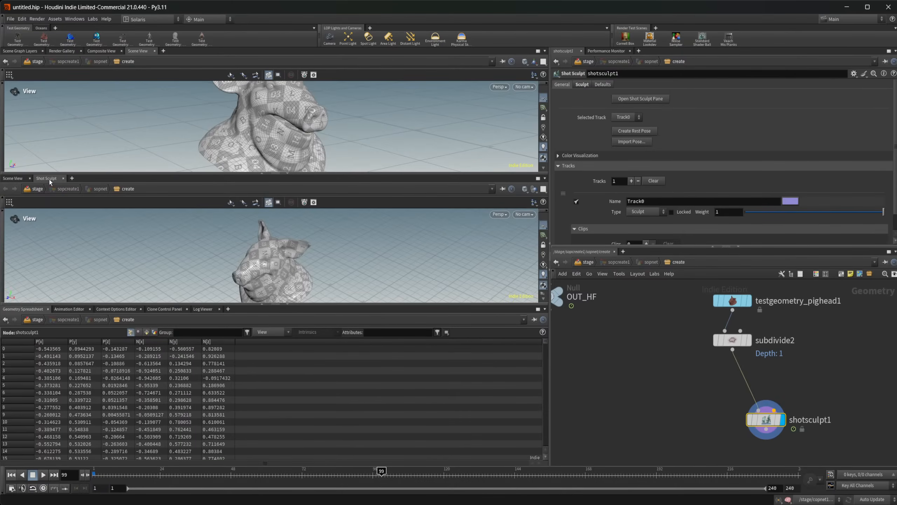
pyautogui.click(289, 174)
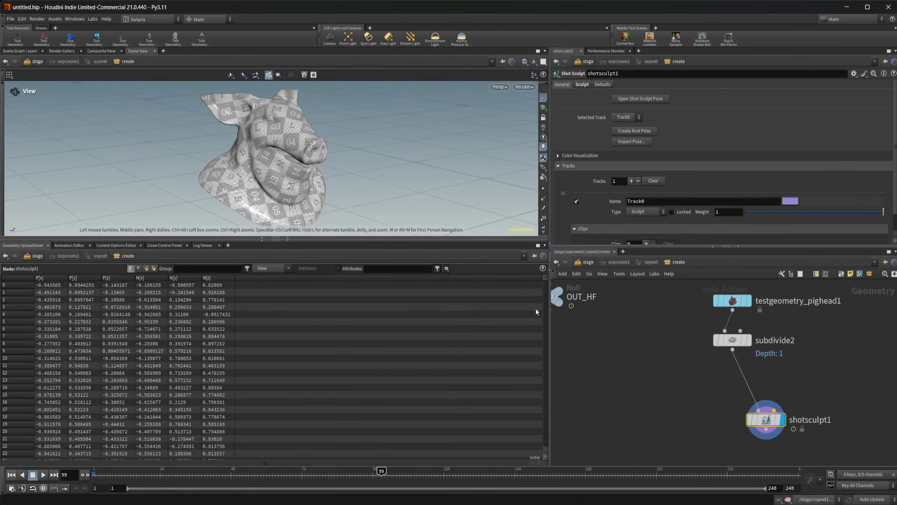
# Switch to the browser's What's new Copernicus page and read through the Copernicus improvements list.
pyautogui.moveTo(667, 381); pyautogui.dragTo(673, 395, button='middle')
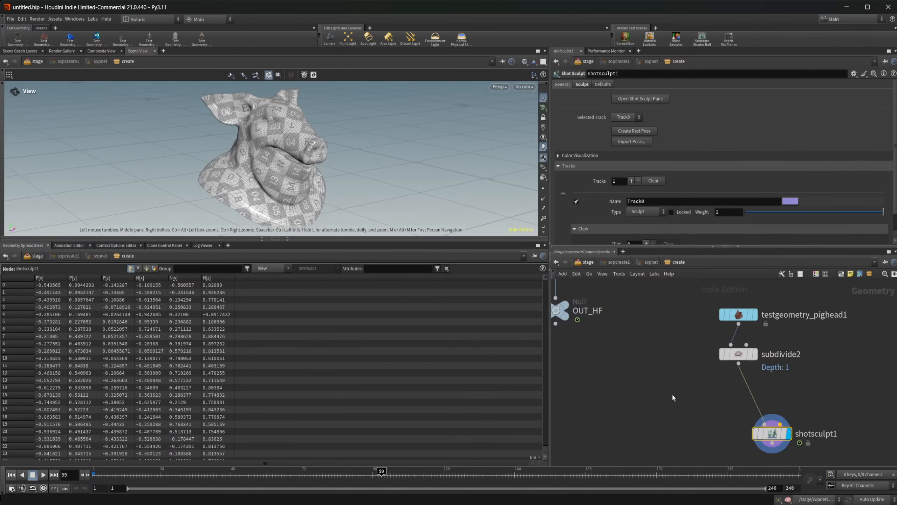
pyautogui.scroll(-2, 672, 395)
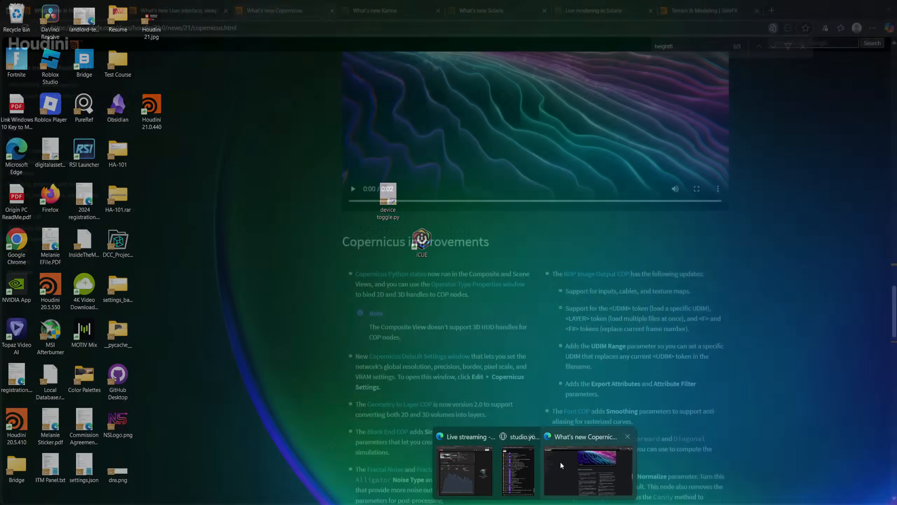
pyautogui.click(559, 461)
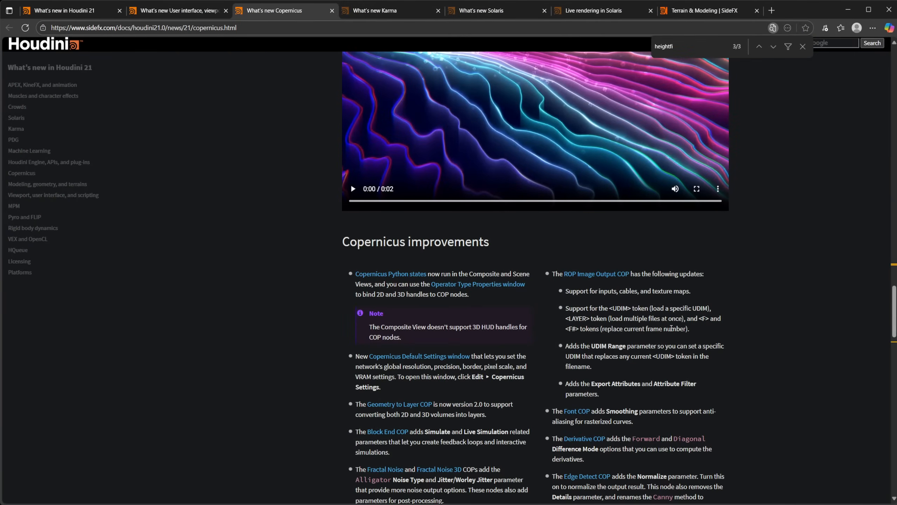
pyautogui.scroll(-4, 543, 357)
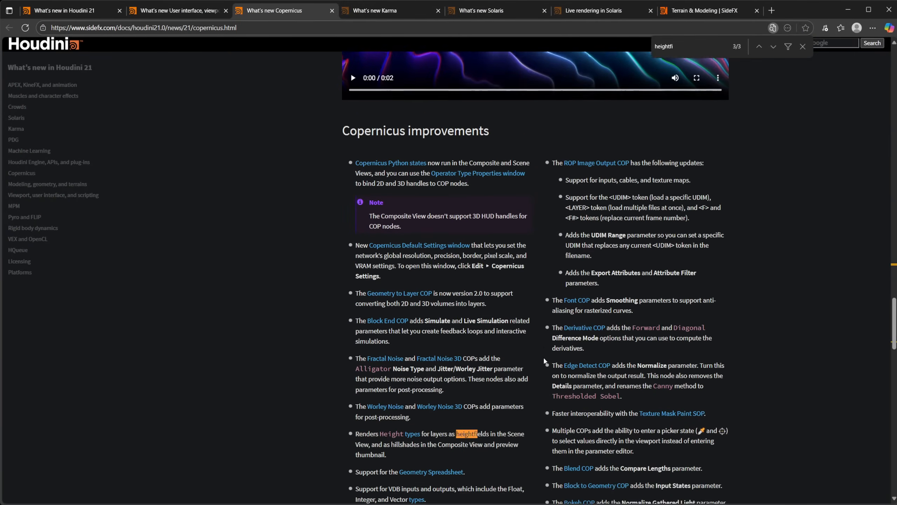
pyautogui.scroll(-3, 544, 360)
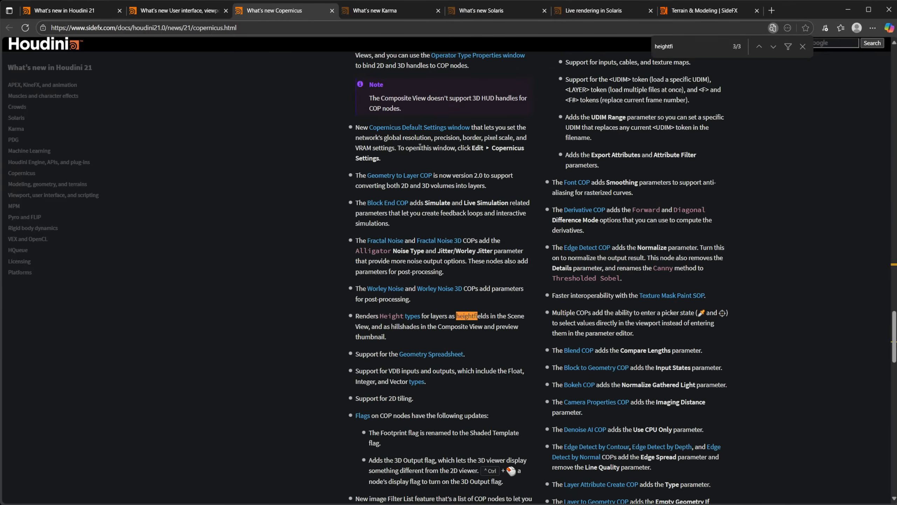
# Return to Houdini and go up to the stage level to enter the copnet1 network.
pyautogui.hotkey('alt', 'Tab')
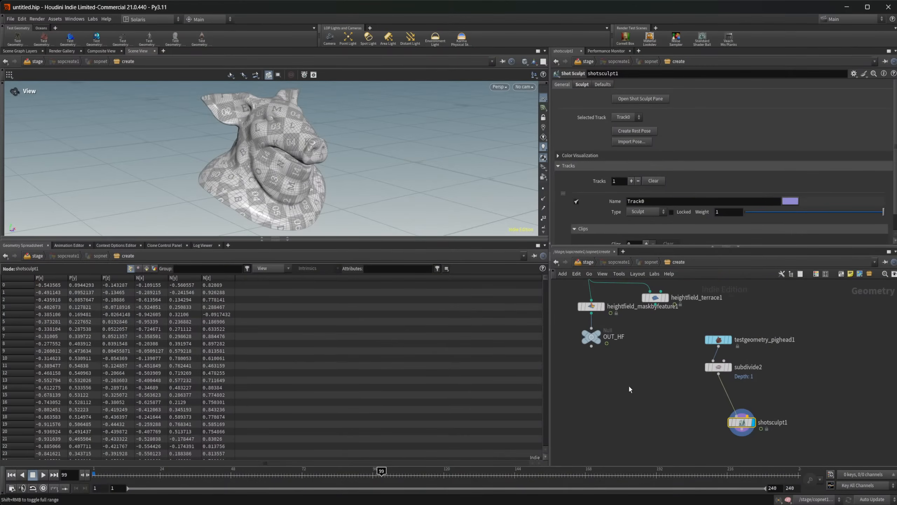
pyautogui.click(586, 262)
pyautogui.click(752, 357)
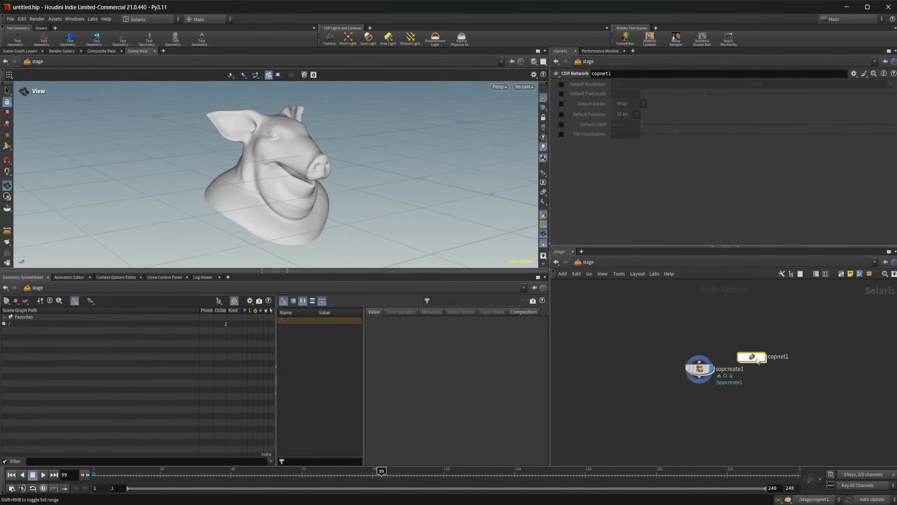
pyautogui.doubleClick(757, 359)
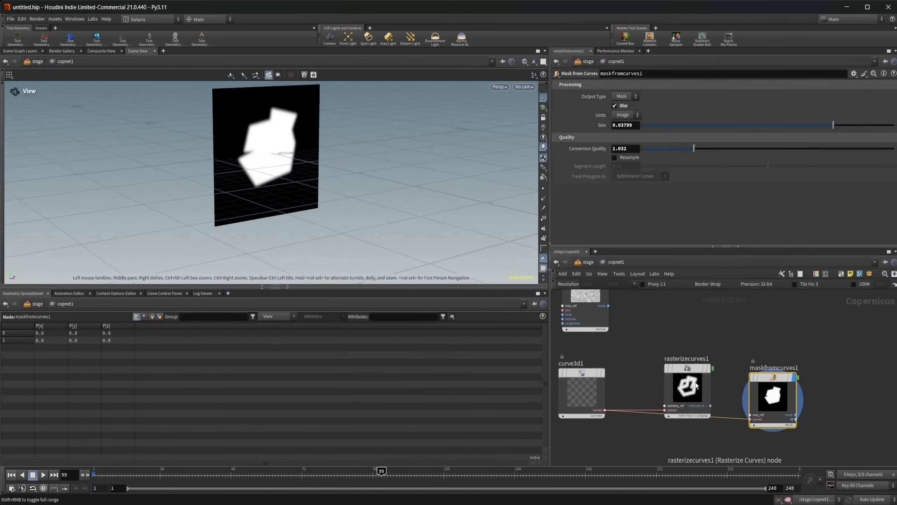
# Inspect the rasterizecurves1 and fractalnoise5 nodes in the Geometry Spreadsheet, comparing their point, primitive and detail attributes.
pyautogui.click(776, 398)
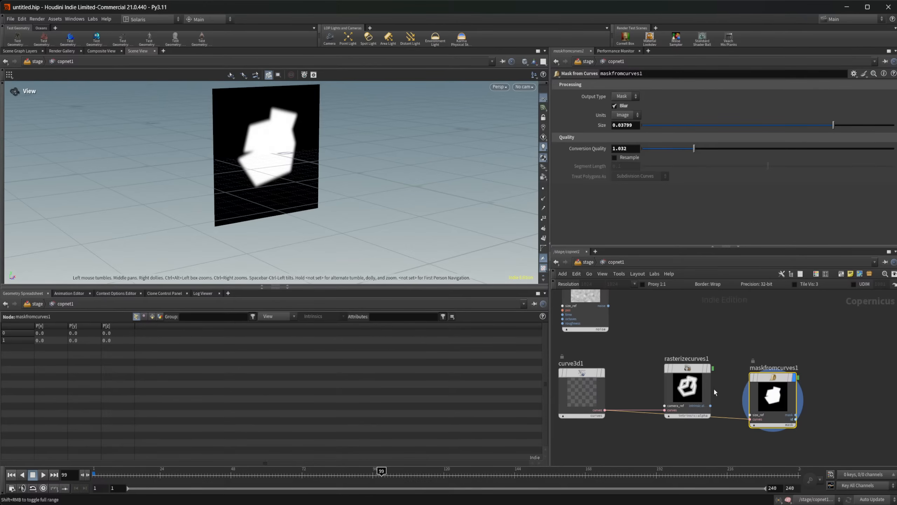
pyautogui.click(694, 388)
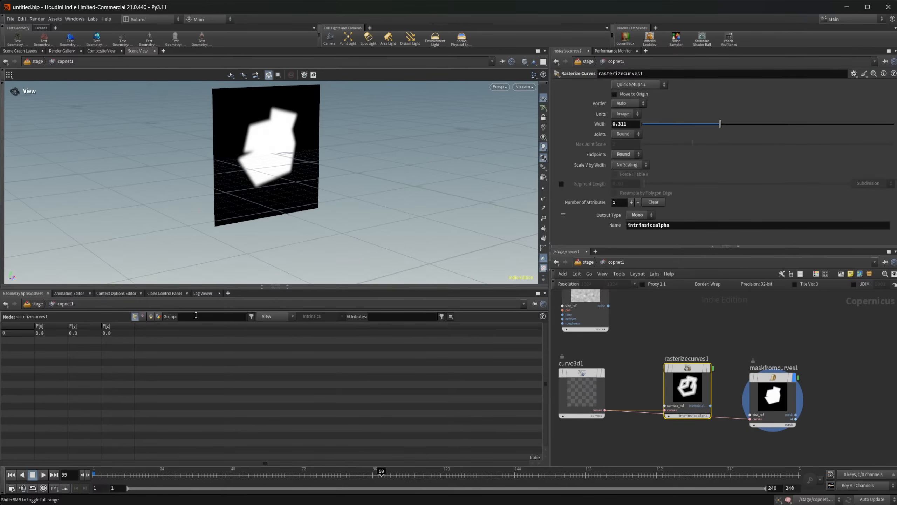
pyautogui.click(158, 316)
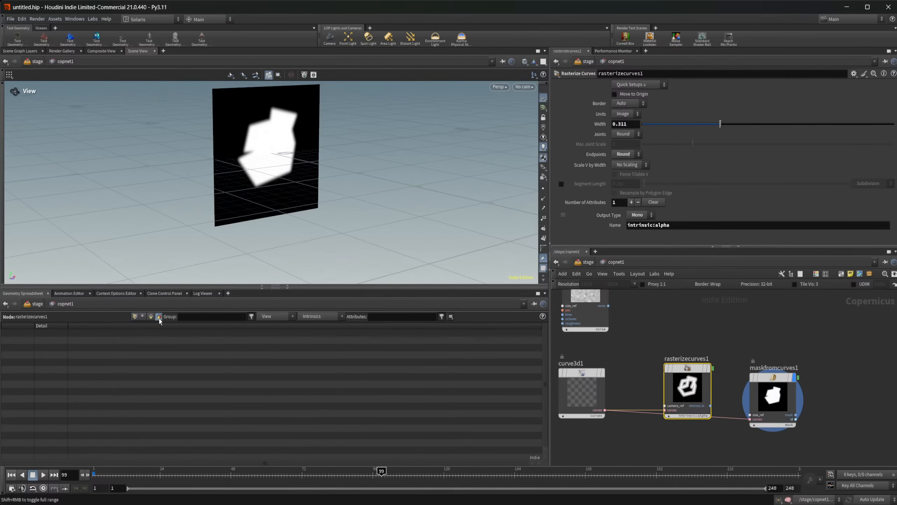
pyautogui.click(150, 316)
pyautogui.click(589, 300)
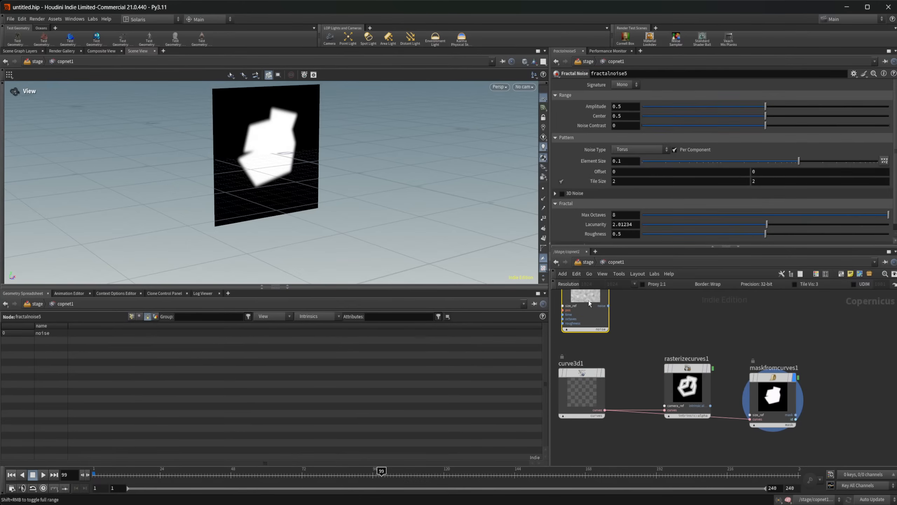
pyautogui.click(139, 316)
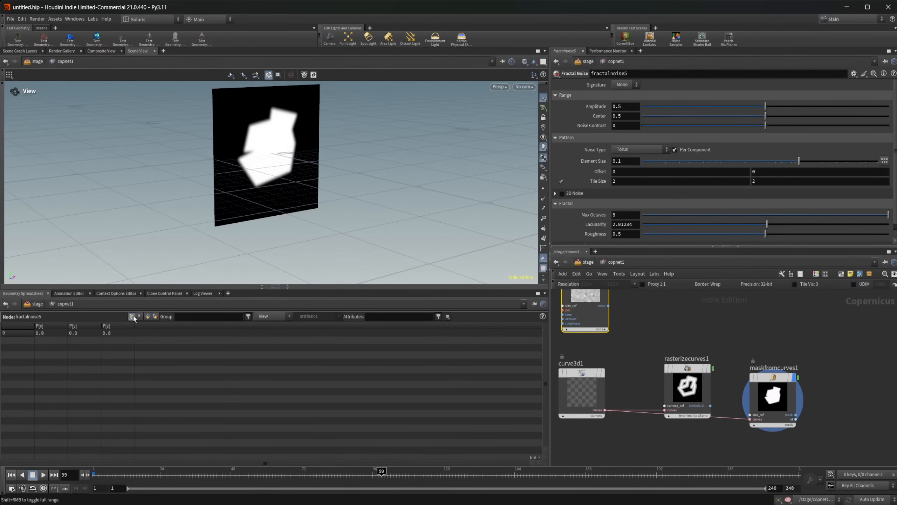
pyautogui.click(148, 317)
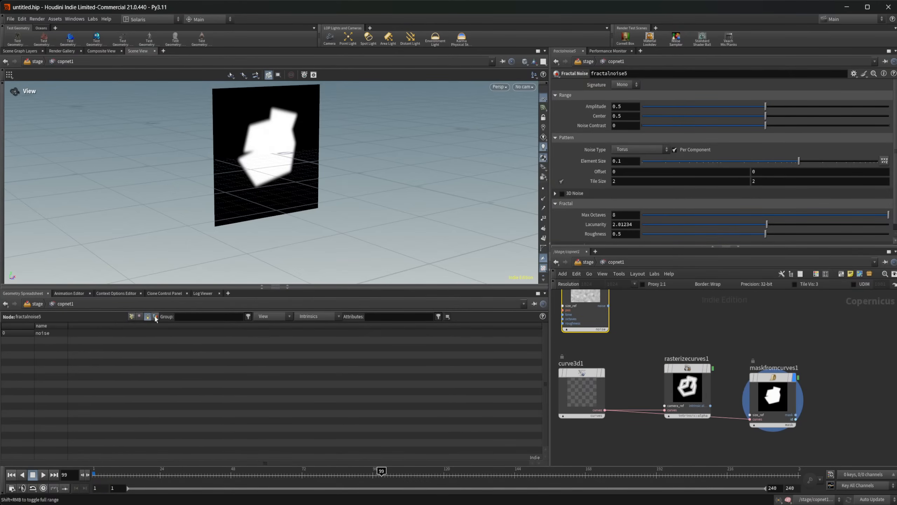
# Inspect the fractalnoise5 and monotorgb3 nodes in the Geometry Spreadsheet, switching between their point, primitive and detail attributes.
pyautogui.click(140, 317)
pyautogui.moveTo(747, 353); pyautogui.dragTo(707, 459, button='middle')
pyautogui.scroll(-2, 707, 460)
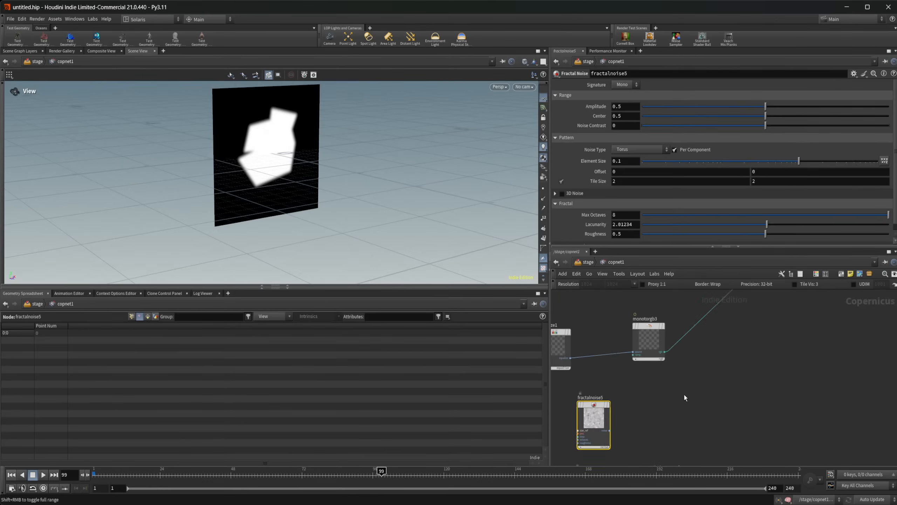
pyautogui.moveTo(672, 356); pyautogui.dragTo(702, 377, button='middle')
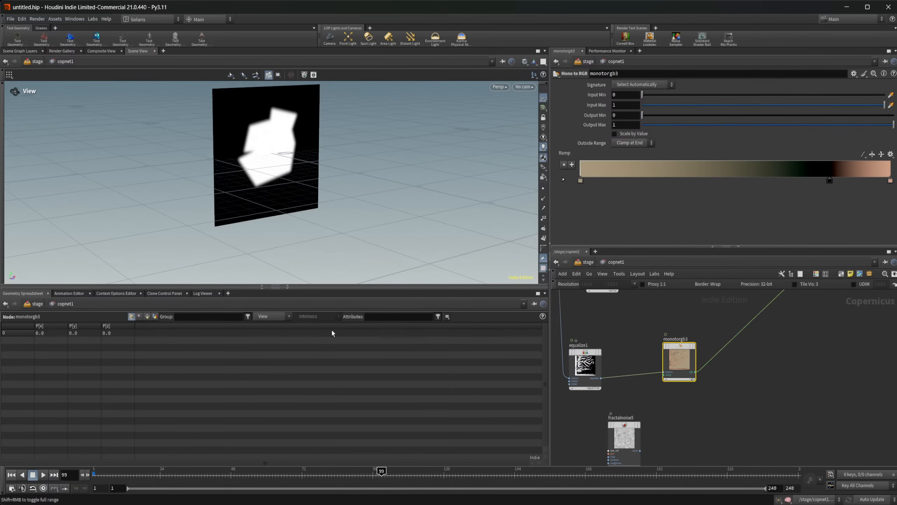
pyautogui.click(155, 317)
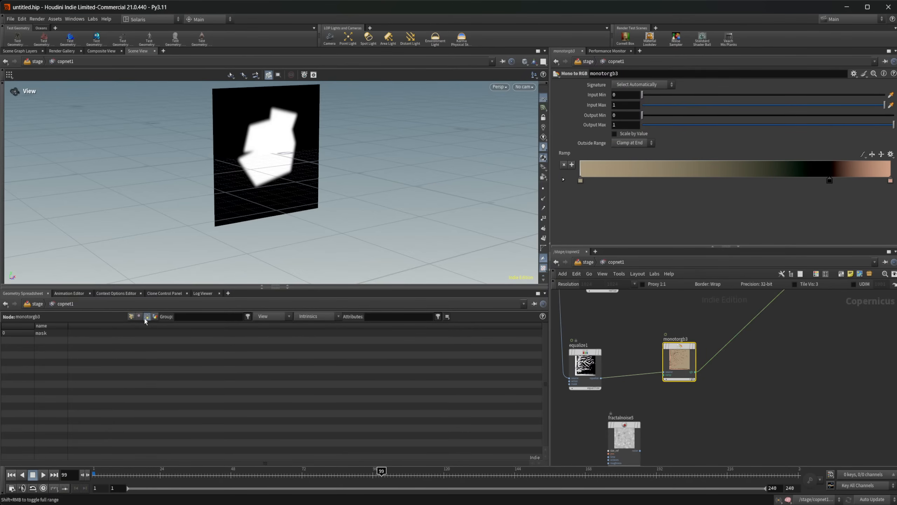
pyautogui.click(147, 317)
# Switch to the browser's What's new Copernicus page and read the improvements, scripting and content library sections.
pyautogui.click(534, 504)
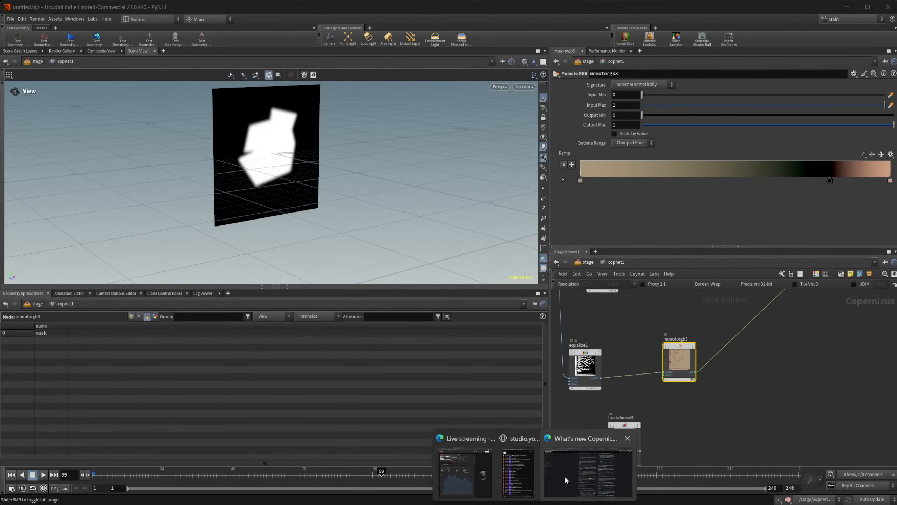
pyautogui.click(567, 480)
pyautogui.scroll(-6, 332, 309)
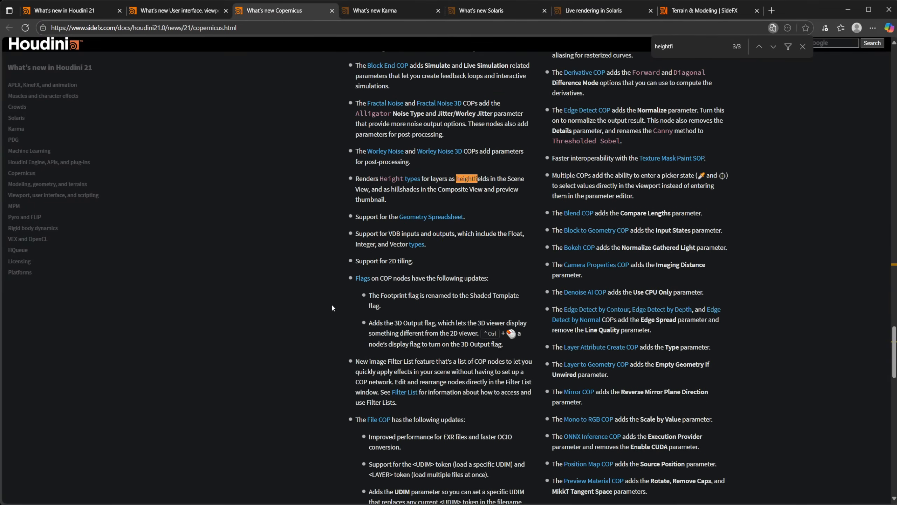
pyautogui.scroll(-3, 332, 307)
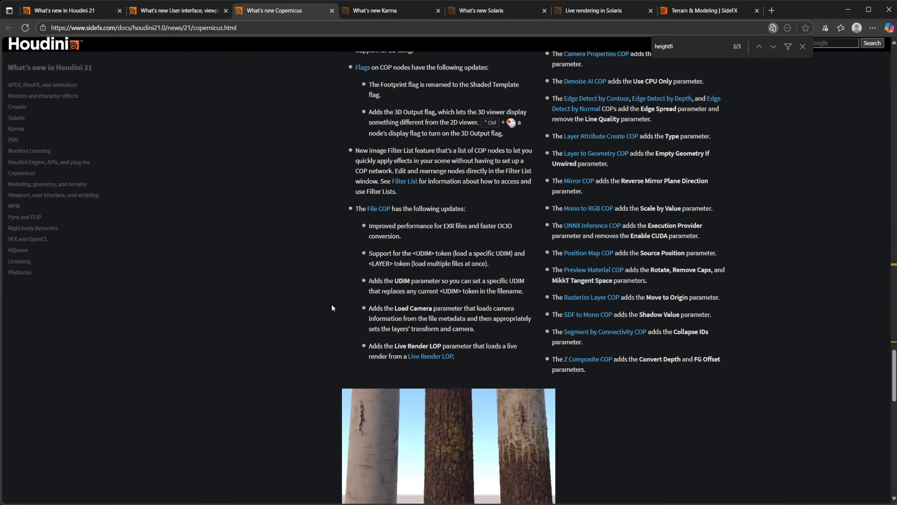
pyautogui.scroll(2, 332, 307)
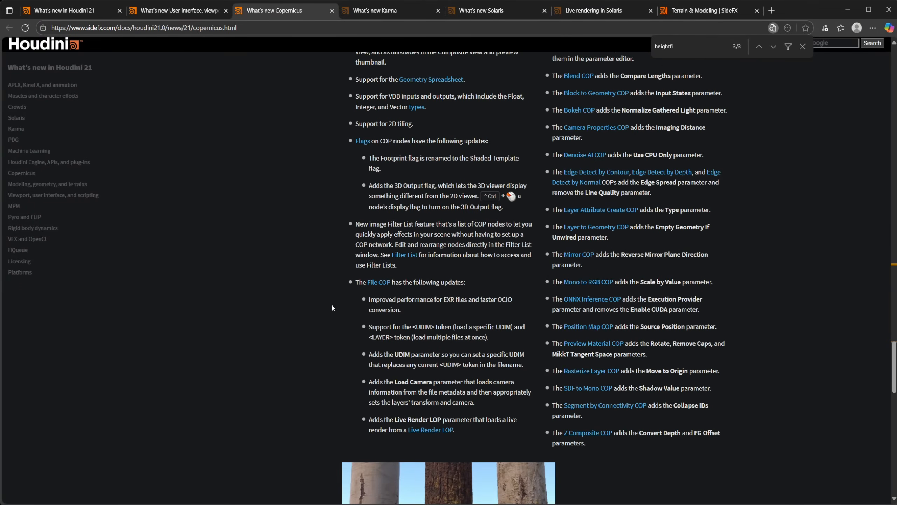
pyautogui.scroll(3, 332, 308)
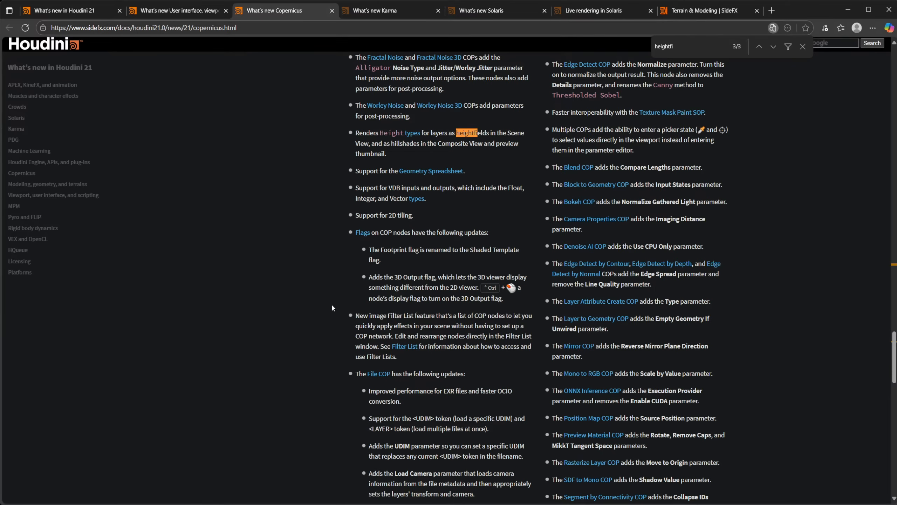
pyautogui.scroll(1, 332, 308)
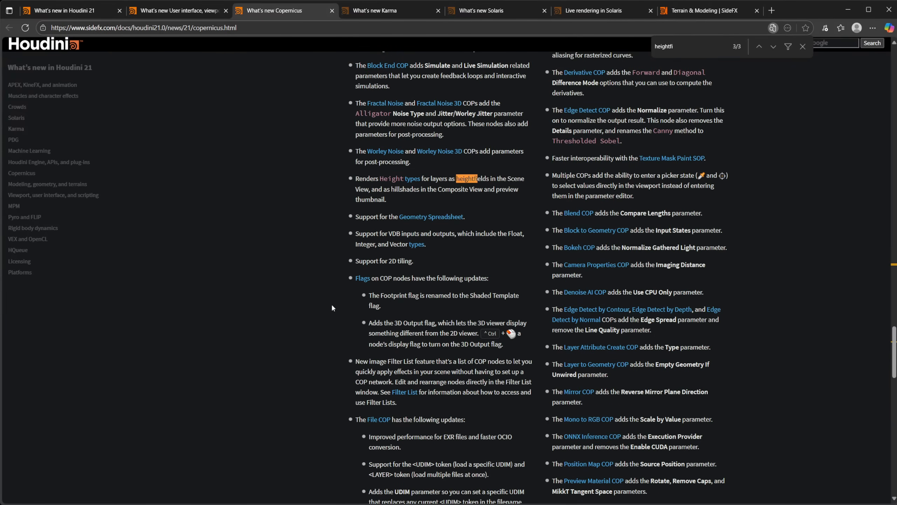
pyautogui.scroll(3, 332, 308)
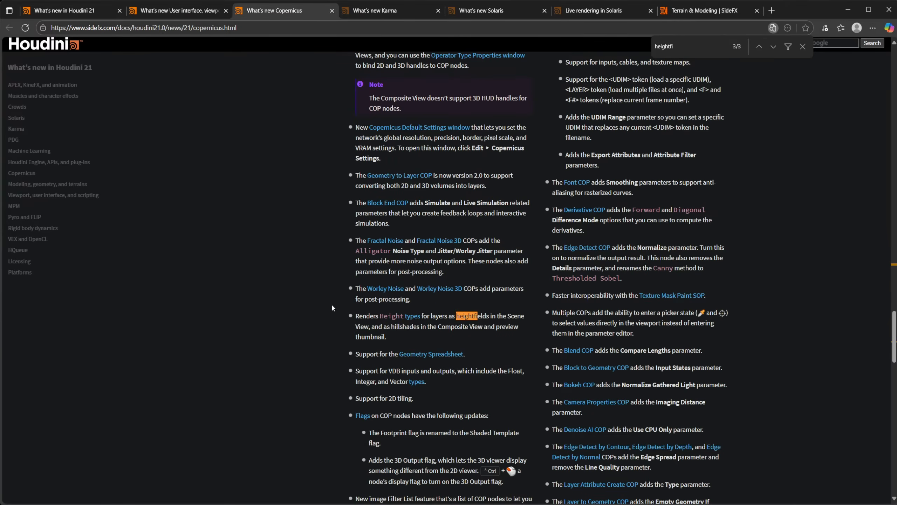
pyautogui.scroll(2, 332, 307)
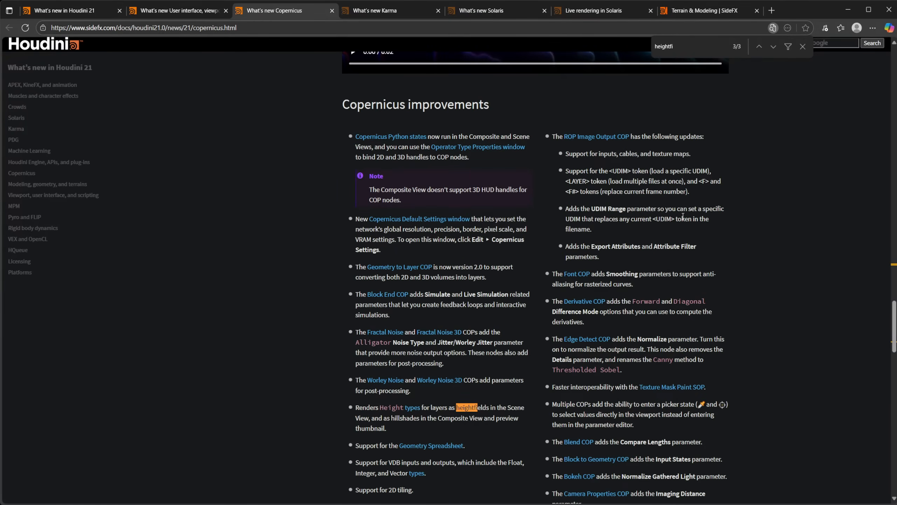
pyautogui.scroll(-20, 700, 181)
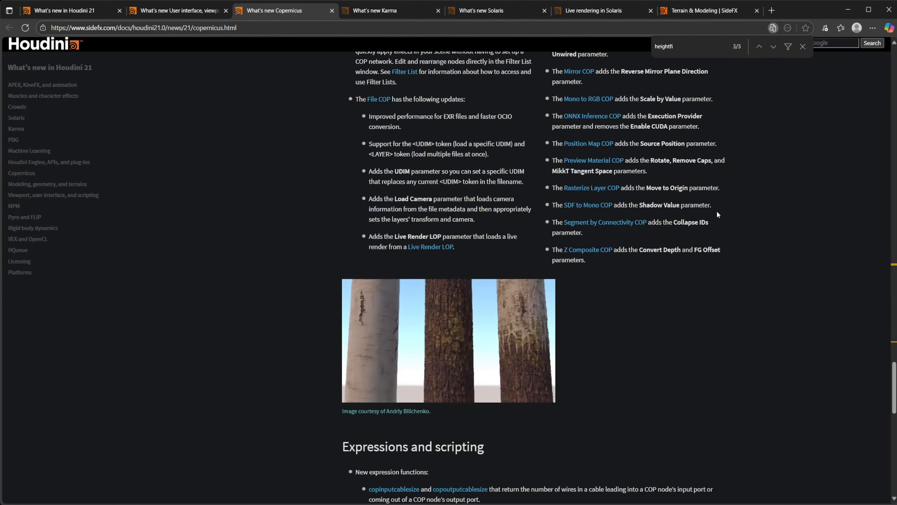
pyautogui.scroll(-4, 716, 223)
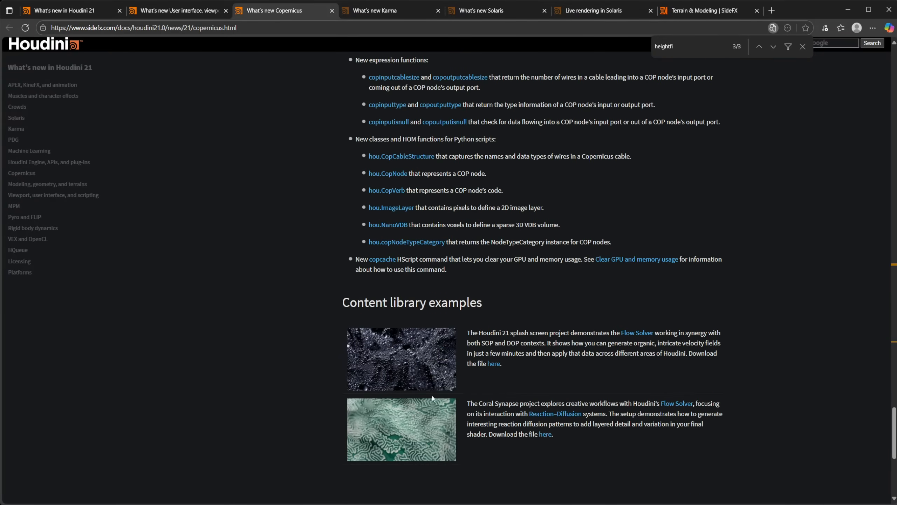
pyautogui.scroll(20, 568, 365)
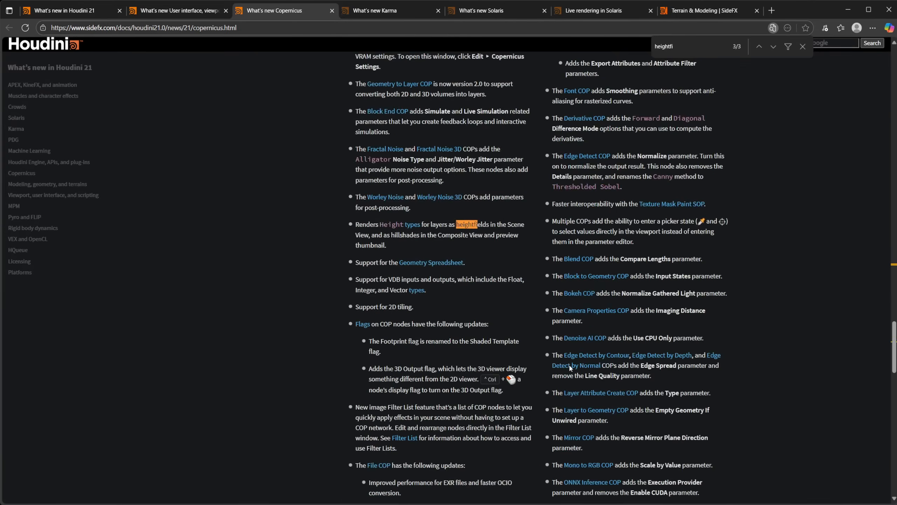
pyautogui.scroll(11, 570, 364)
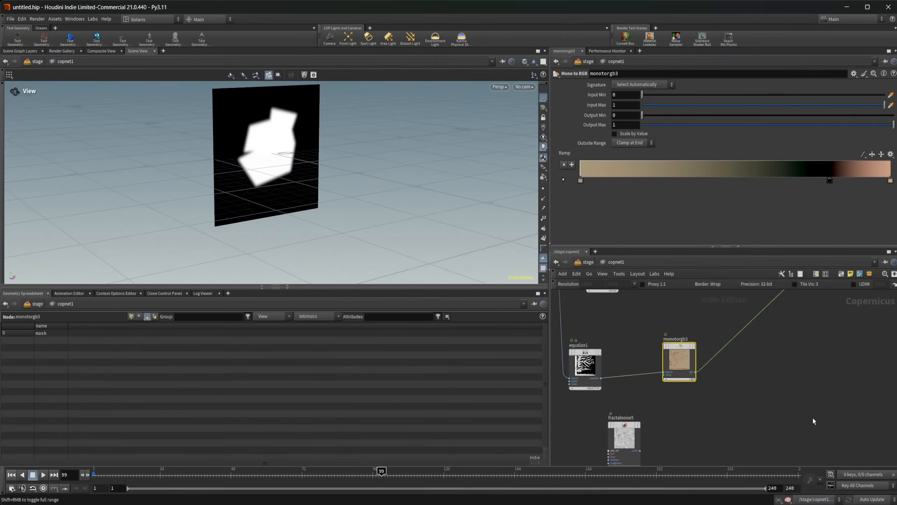
# Return to Houdini, reset the timeline to its first frame, display rasterizevolume1, and advance the pyro simulation to frame 65.
pyautogui.scroll(-5, 777, 442)
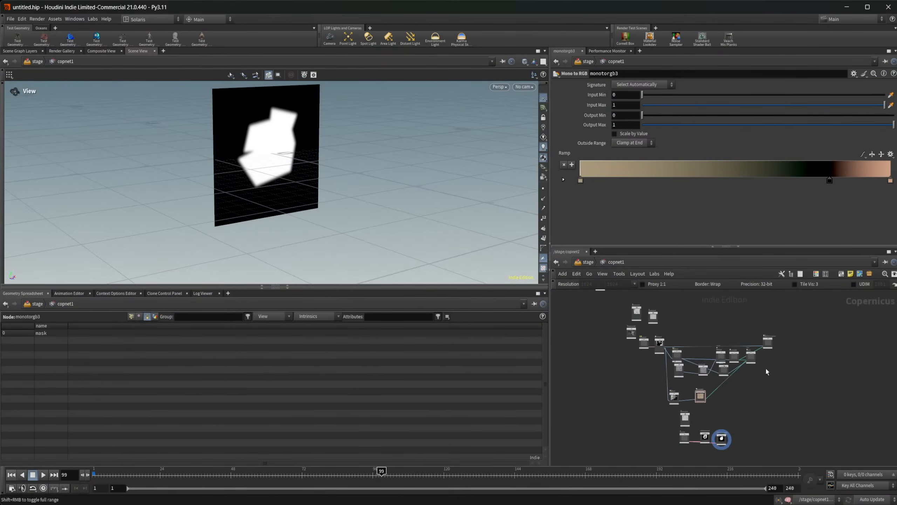
pyautogui.moveTo(628, 371); pyautogui.dragTo(640, 454, button='middle')
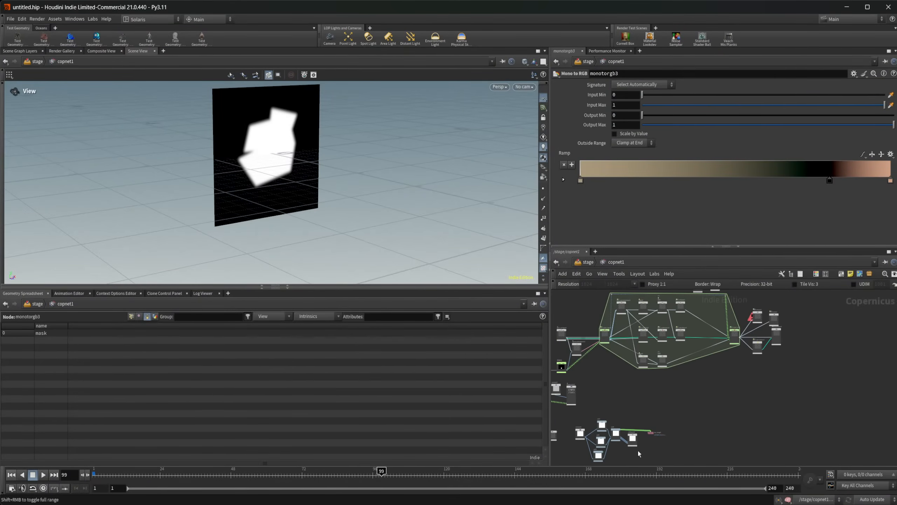
pyautogui.click(10, 475)
pyautogui.scroll(6, 790, 388)
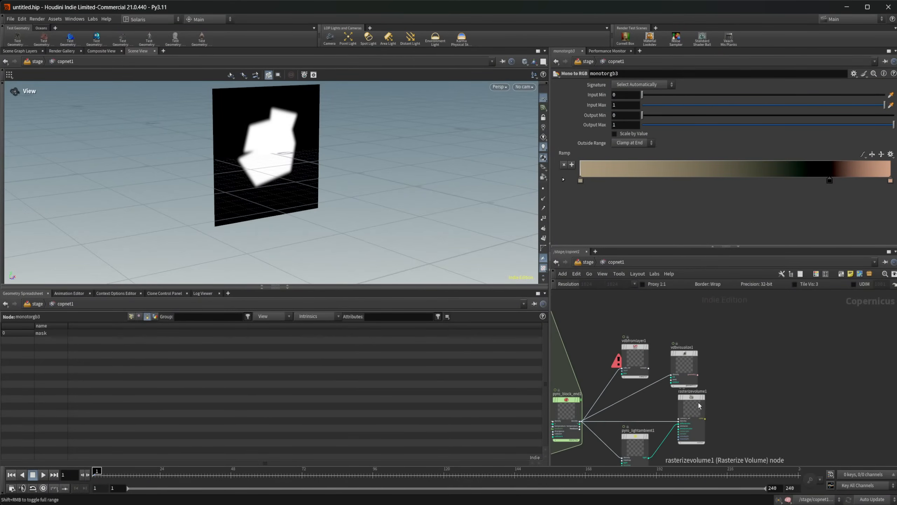
pyautogui.click(699, 406)
pyautogui.press('r')
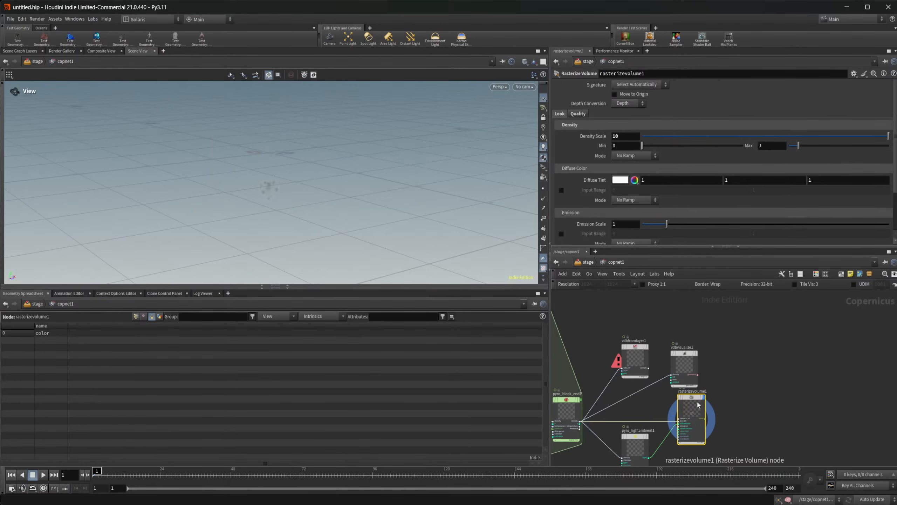
pyautogui.moveTo(360, 201); pyautogui.dragTo(287, 205)
pyautogui.click(282, 475)
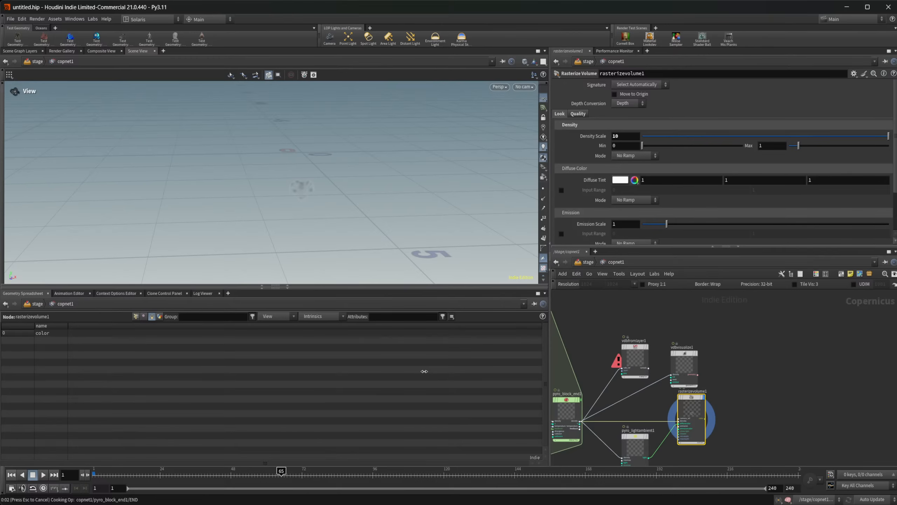
# Add a VDB Reshape node to copnet1 and place it just below rasterizevolume1.
pyautogui.press('Tab')
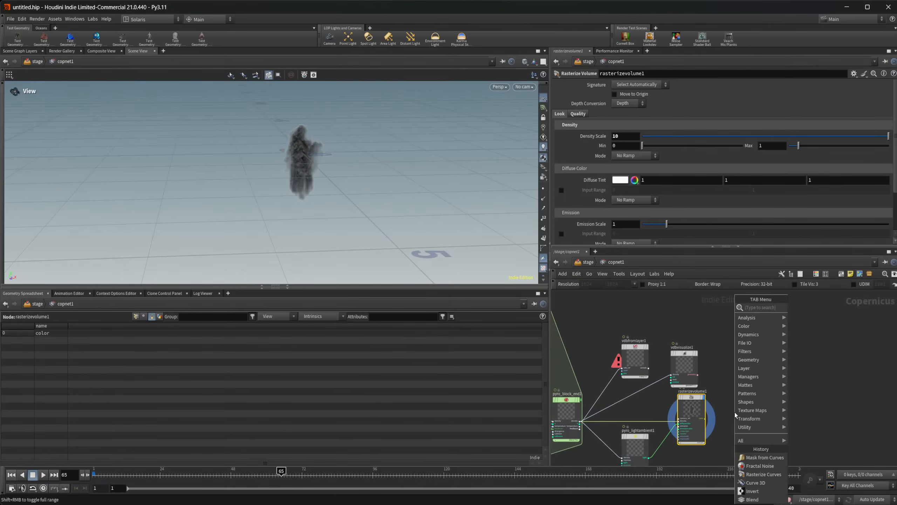
pyautogui.write('vdb r')
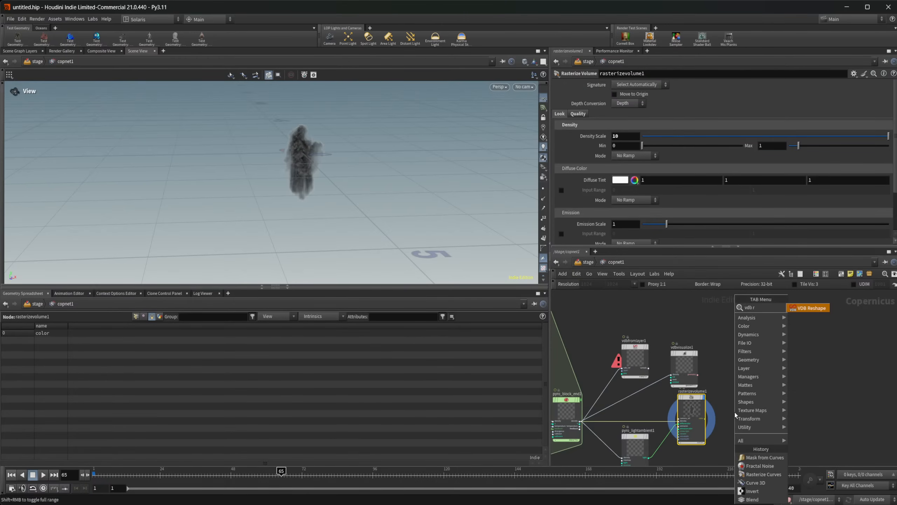
pyautogui.press('Return')
pyautogui.click(734, 412)
pyautogui.scroll(2, 754, 400)
pyautogui.scroll(4, 772, 352)
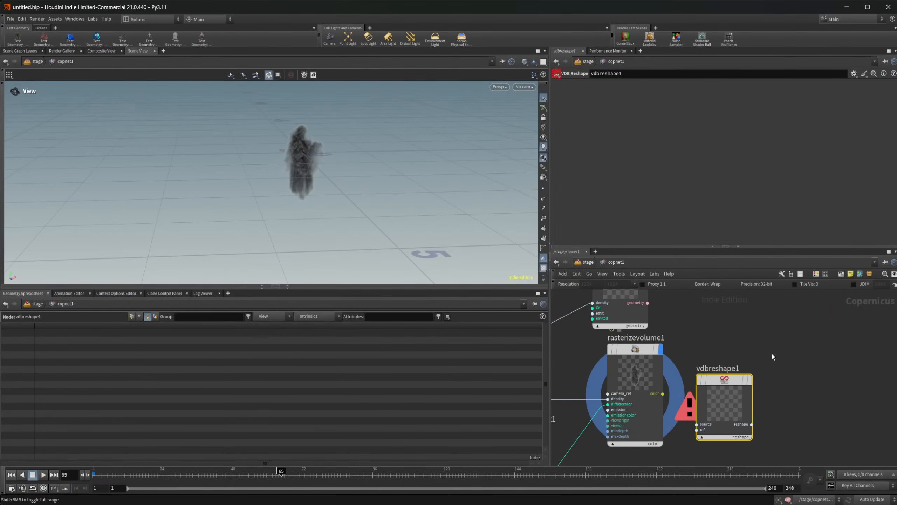
pyautogui.moveTo(815, 350); pyautogui.dragTo(741, 428)
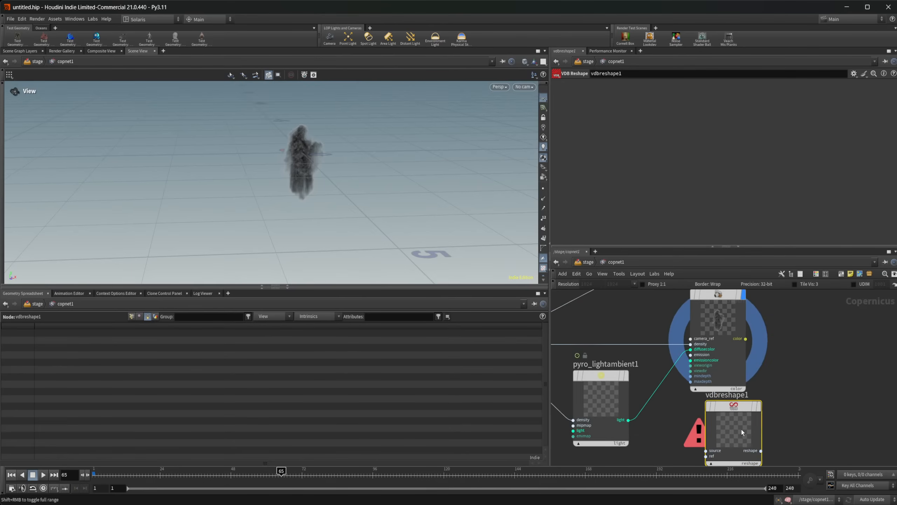
# Wire the density output of pyro_block_end1 into the source input of vdbreshape1 and display the reshape node.
pyautogui.moveTo(807, 378); pyautogui.dragTo(830, 358, button='middle')
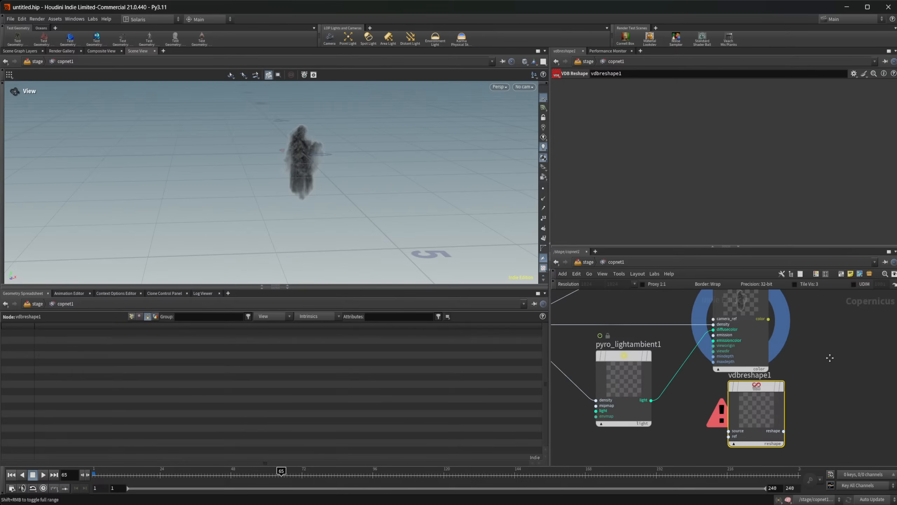
pyautogui.moveTo(704, 394); pyautogui.dragTo(765, 407, button='middle')
pyautogui.scroll(-2, 765, 408)
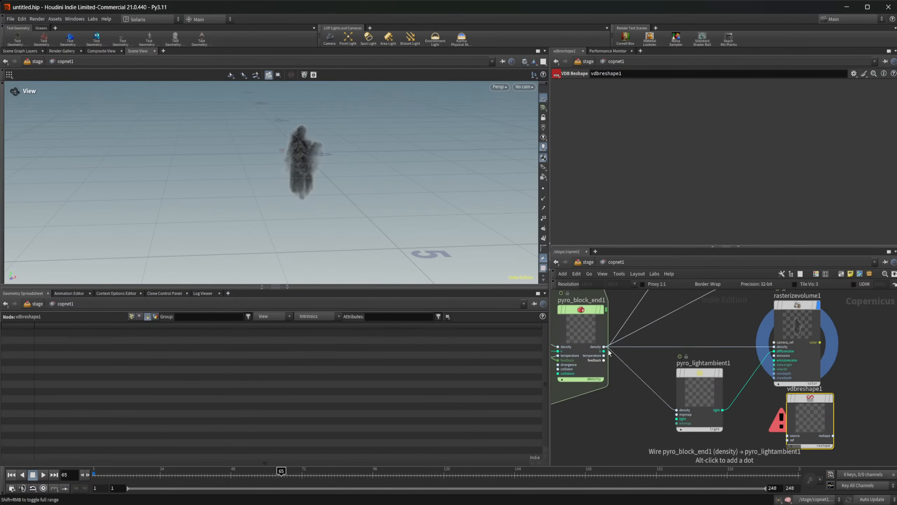
pyautogui.moveTo(604, 346); pyautogui.dragTo(787, 423)
pyautogui.press('r')
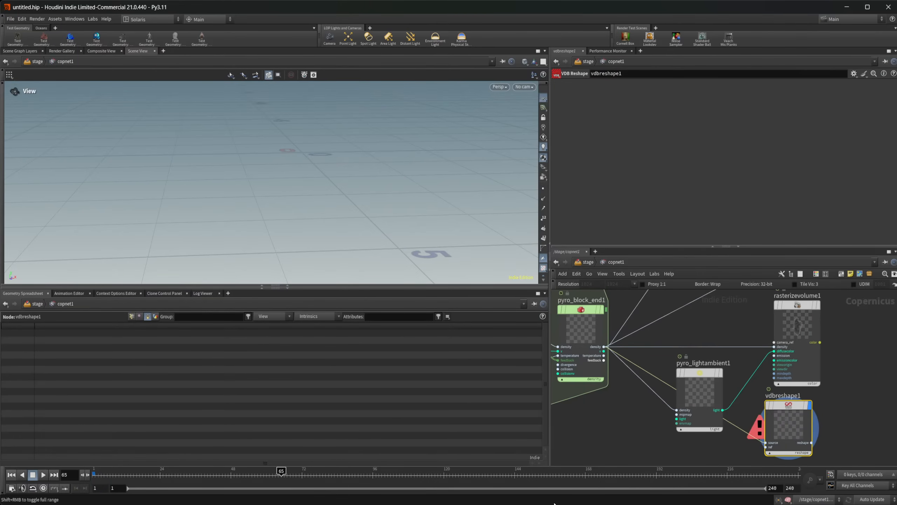
# Review the new VDB and Triplanar COP entries on the browser's What's new Copernicus page, and return to Houdini.
pyautogui.moveTo(554, 500)
pyautogui.click(570, 487)
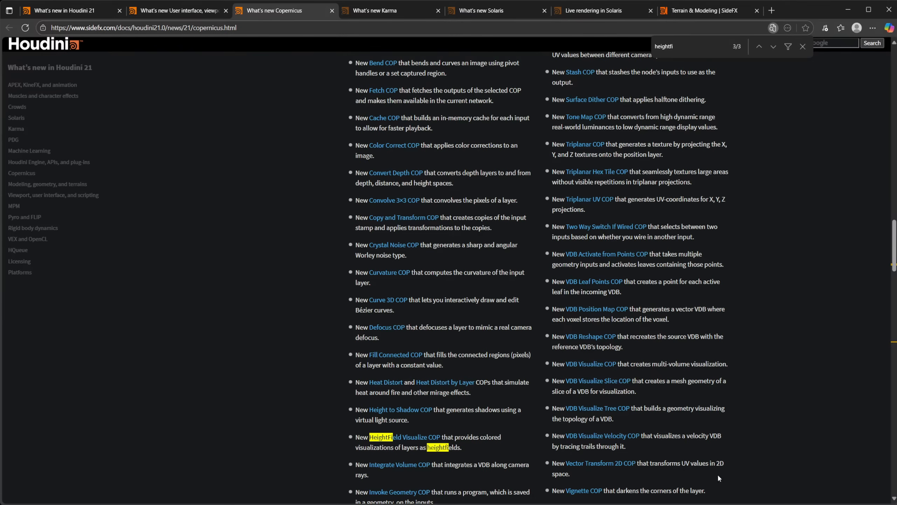
pyautogui.click(867, 504)
# Add a Triplanar node in the empty area below the pyro network.
pyautogui.scroll(-5, 773, 384)
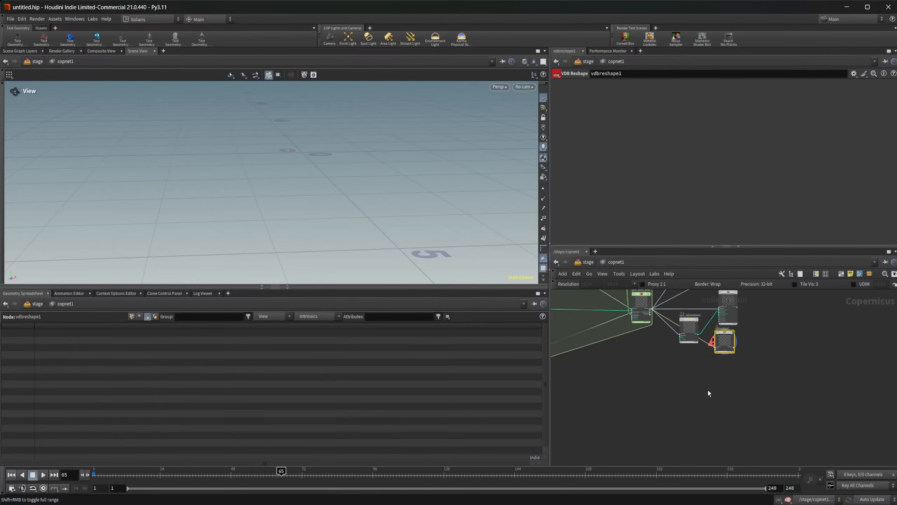
pyautogui.press('Tab')
pyautogui.write('trip')
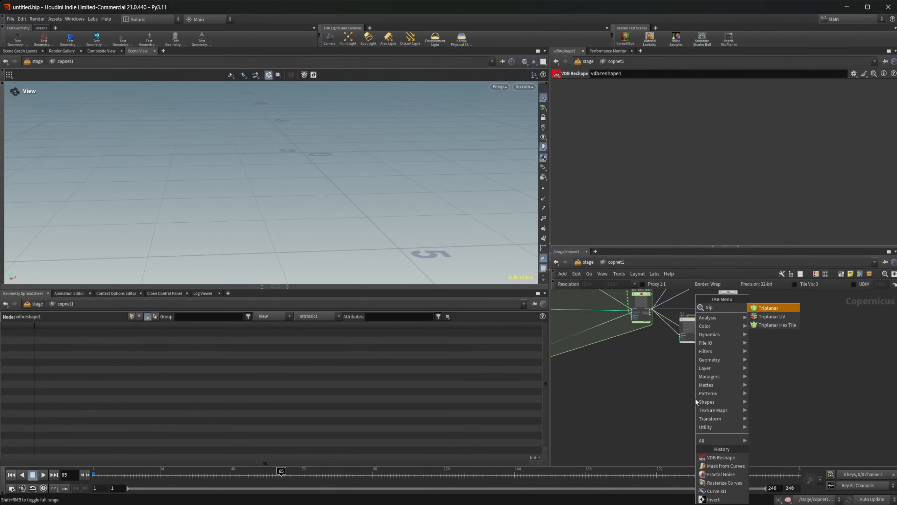
pyautogui.press('Return')
pyautogui.click(695, 397)
pyautogui.scroll(5, 695, 397)
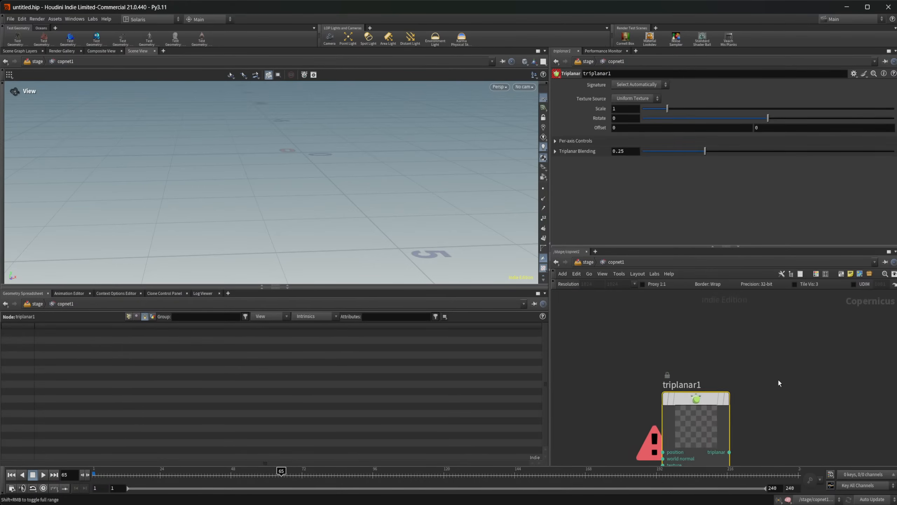
pyautogui.moveTo(779, 381); pyautogui.dragTo(788, 323, button='middle')
pyautogui.scroll(-3, 640, 351)
pyautogui.moveTo(639, 353); pyautogui.dragTo(678, 353, button='middle')
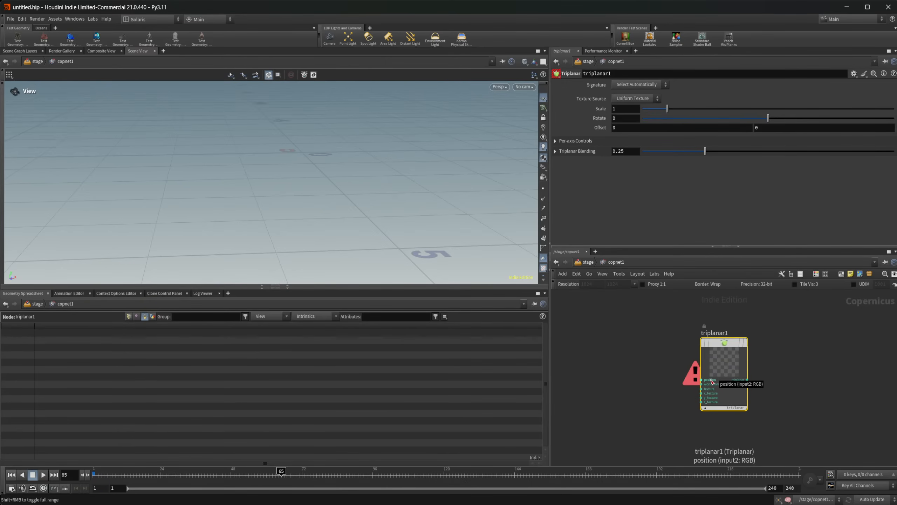
# Examine the Triplanar node's per-axis controls and inputs, and check its error in the node information window before closing it.
pyautogui.click(585, 143)
pyautogui.click(584, 143)
pyautogui.scroll(3, 701, 349)
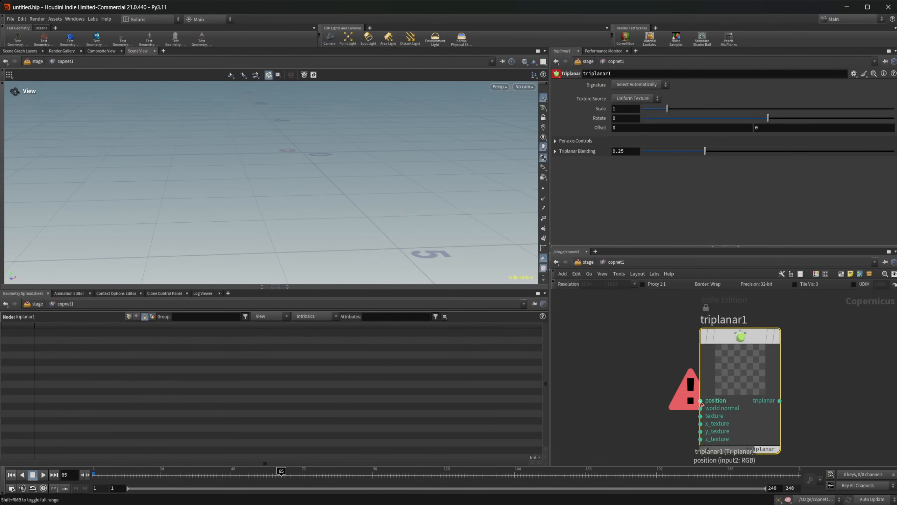
pyautogui.click(682, 340)
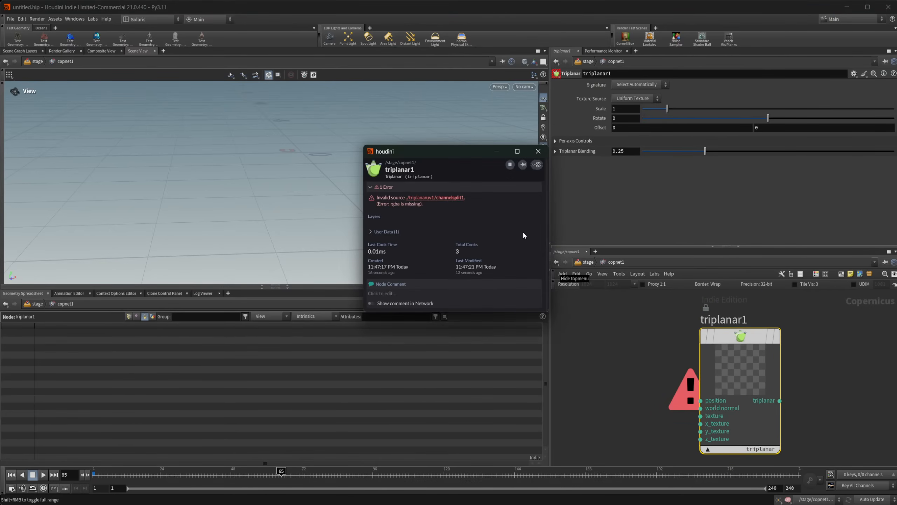
pyautogui.click(538, 151)
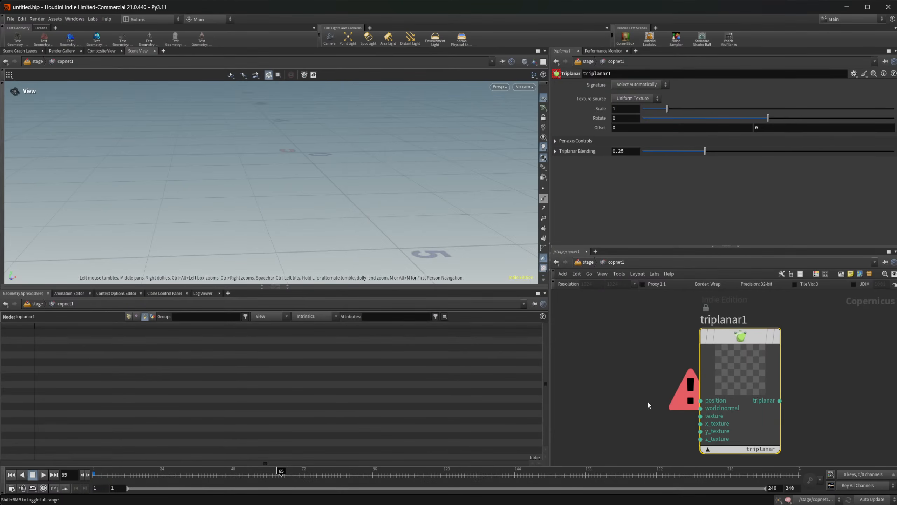
# Add a Triplanar UV node in the empty area beside triplanar1 and inspect its inputs and outputs.
pyautogui.moveTo(648, 401)
pyautogui.mouseDown(button='middle')
pyautogui.moveTo(661, 391)
pyautogui.moveTo(647, 397)
pyautogui.mouseUp(button='middle')
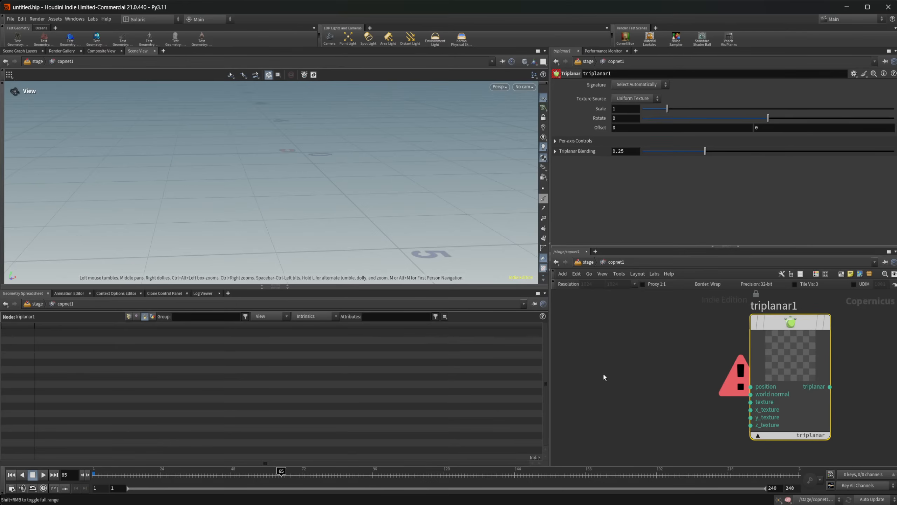
pyautogui.scroll(-3, 603, 375)
pyautogui.moveTo(603, 374); pyautogui.dragTo(662, 362, button='middle')
pyautogui.press('Tab')
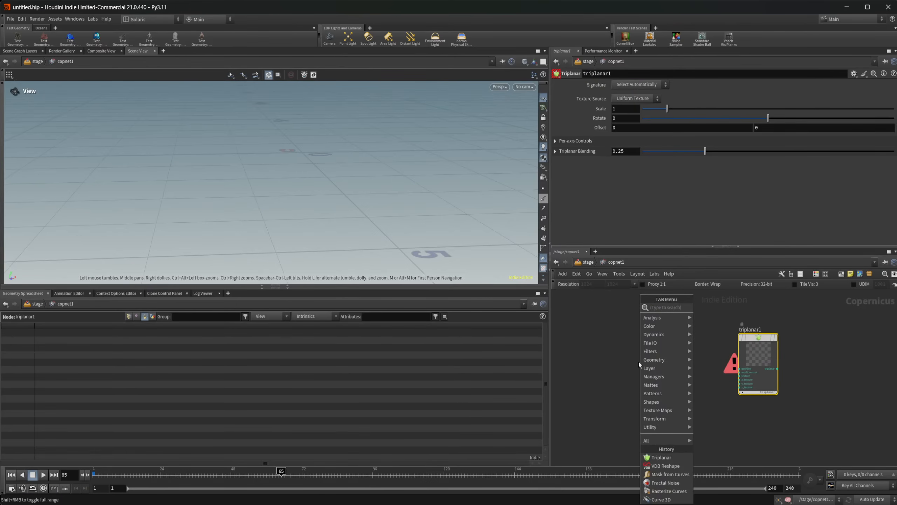
pyautogui.press('Escape')
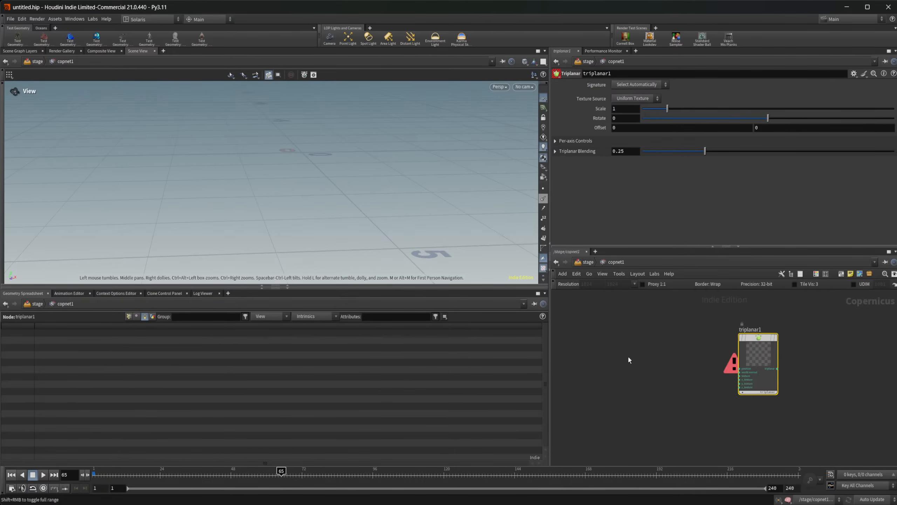
pyautogui.press('Tab')
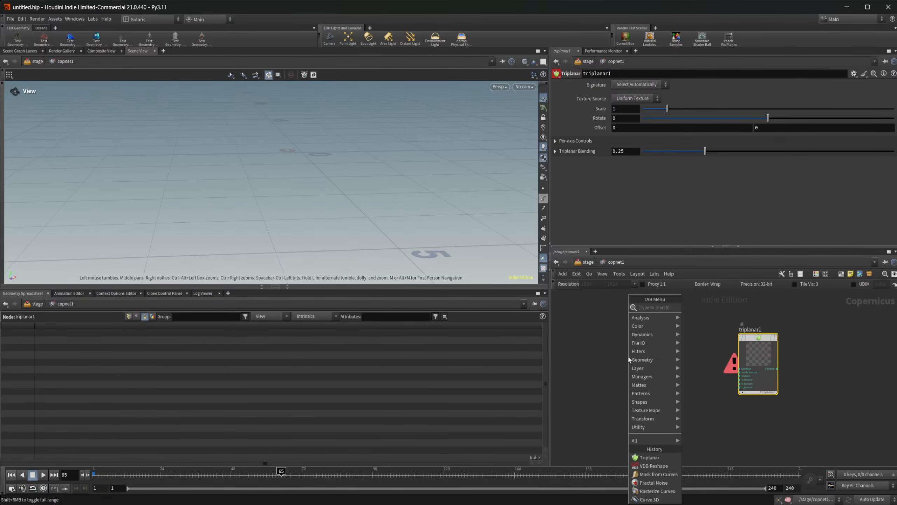
pyautogui.write('trip')
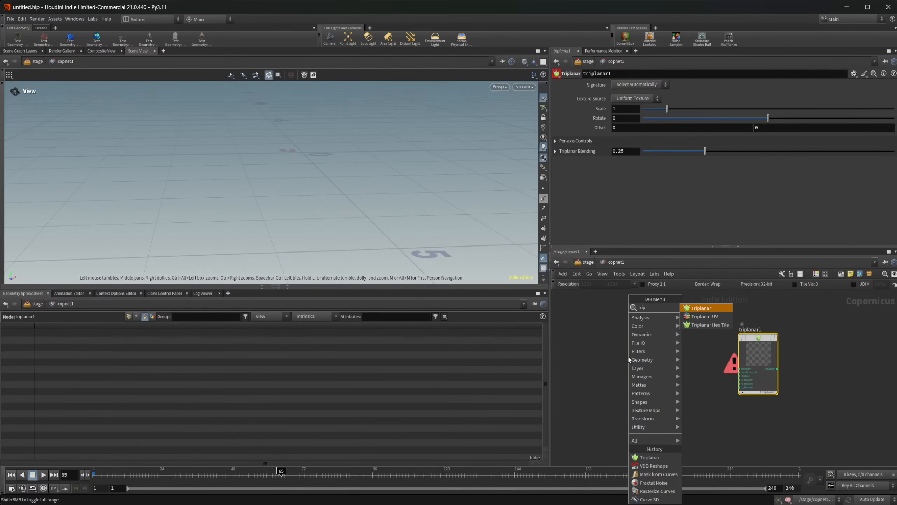
pyautogui.press('Down')
pyautogui.press('Return')
pyautogui.click(628, 356)
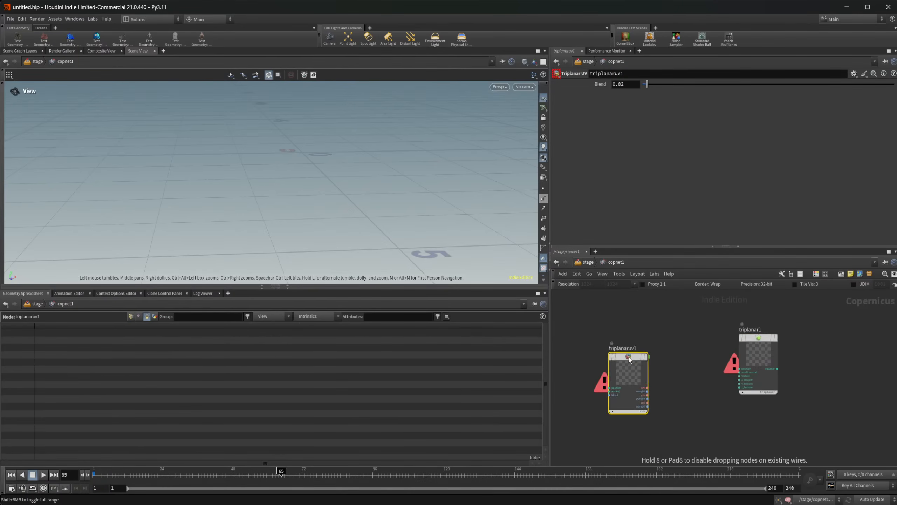
pyautogui.scroll(3, 629, 357)
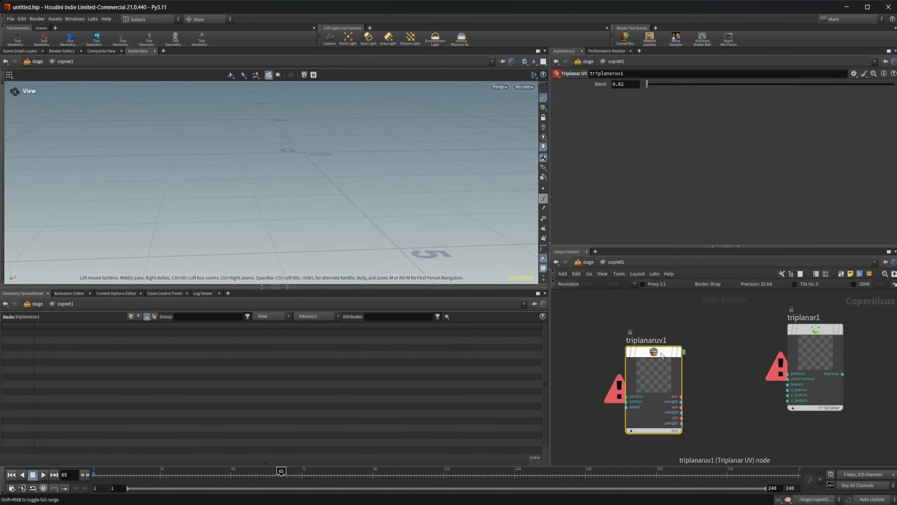
pyautogui.scroll(2, 662, 355)
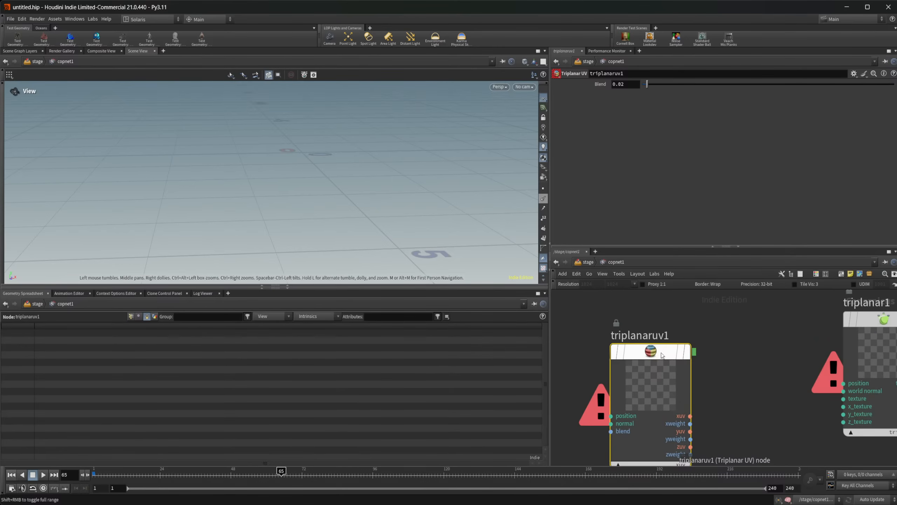
# Add a Triplanar Hex Tile node between the two triplanar nodes, shift it slightly lower, and inspect its inputs.
pyautogui.scroll(-3, 661, 354)
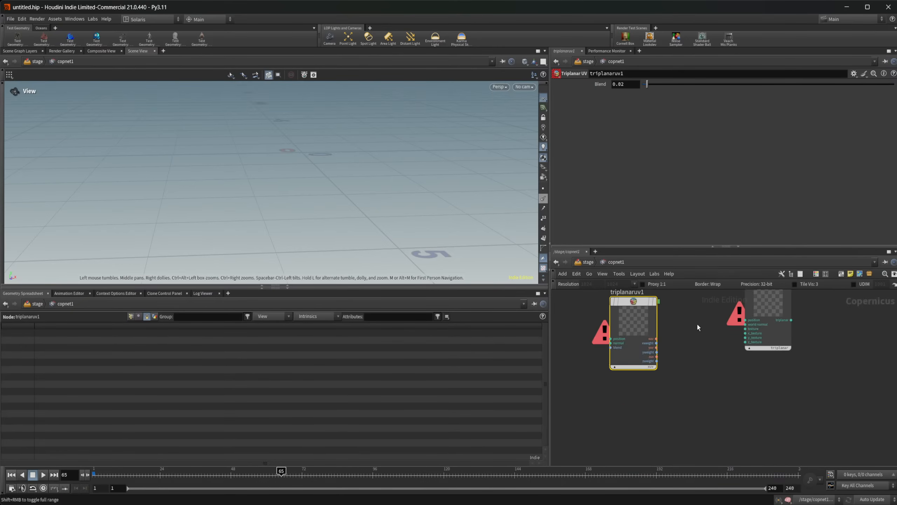
pyautogui.press('Tab')
pyautogui.write('tri')
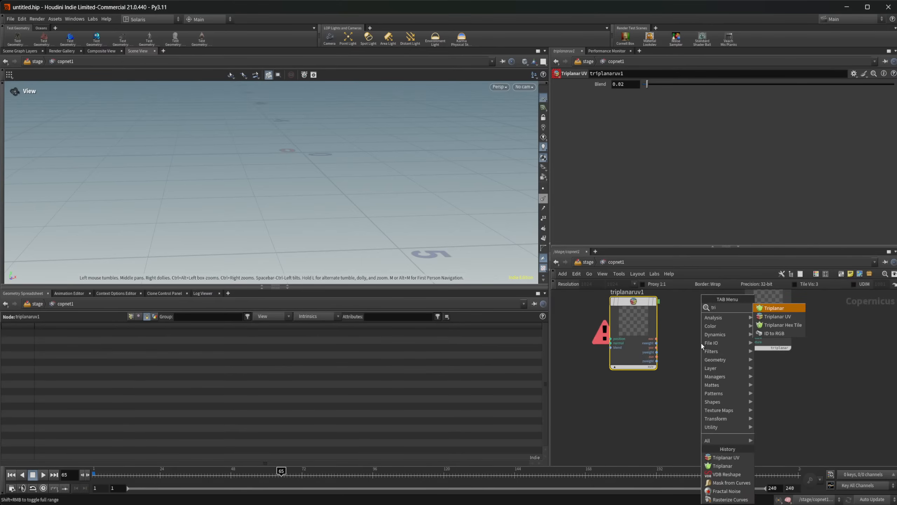
pyautogui.press('Down')
pyautogui.press('Down')
pyautogui.press('Return')
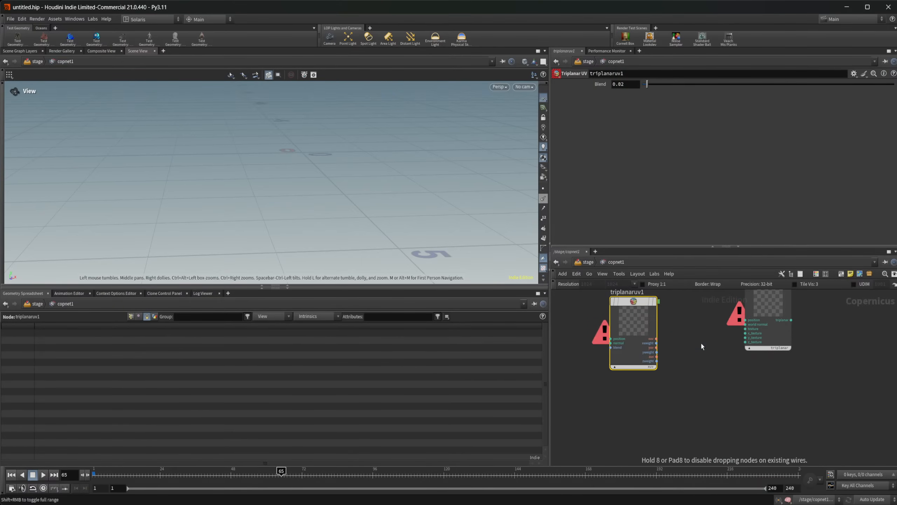
pyautogui.click(696, 382)
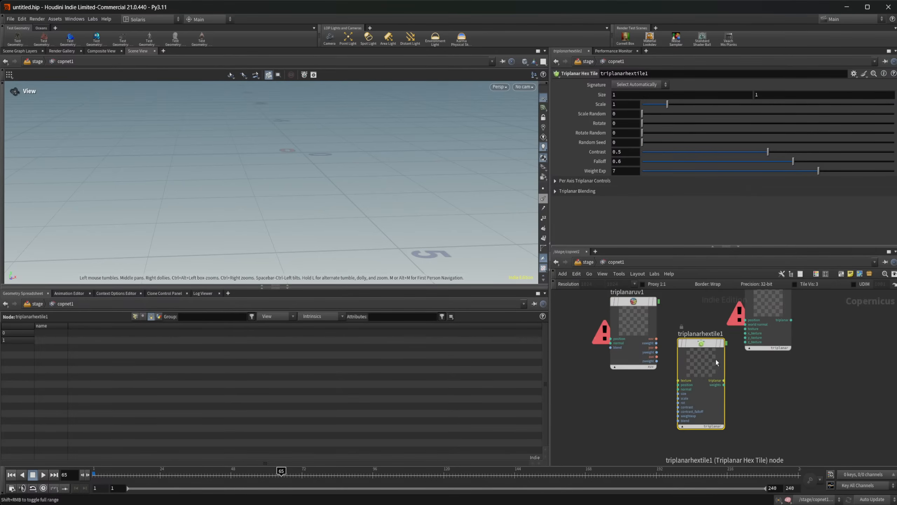
pyautogui.moveTo(715, 358); pyautogui.dragTo(710, 375)
pyautogui.scroll(2, 749, 398)
pyautogui.moveTo(738, 403); pyautogui.dragTo(756, 382, button='middle')
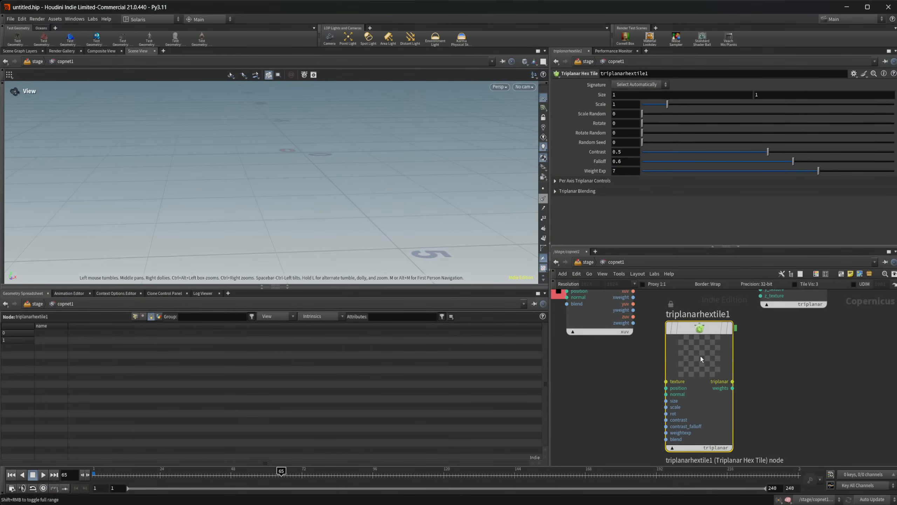
# Move the triplanaruv1 and triplanarhextile1 nodes down below triplanar1 to clear space in the network.
pyautogui.scroll(-2, 701, 356)
pyautogui.moveTo(779, 346); pyautogui.dragTo(735, 404, button='middle')
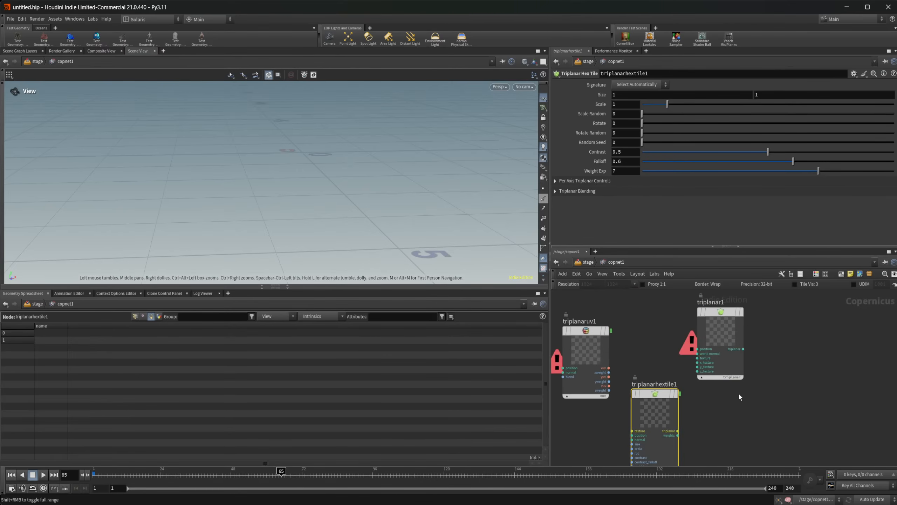
pyautogui.scroll(-2, 739, 396)
pyautogui.moveTo(645, 380); pyautogui.dragTo(635, 446)
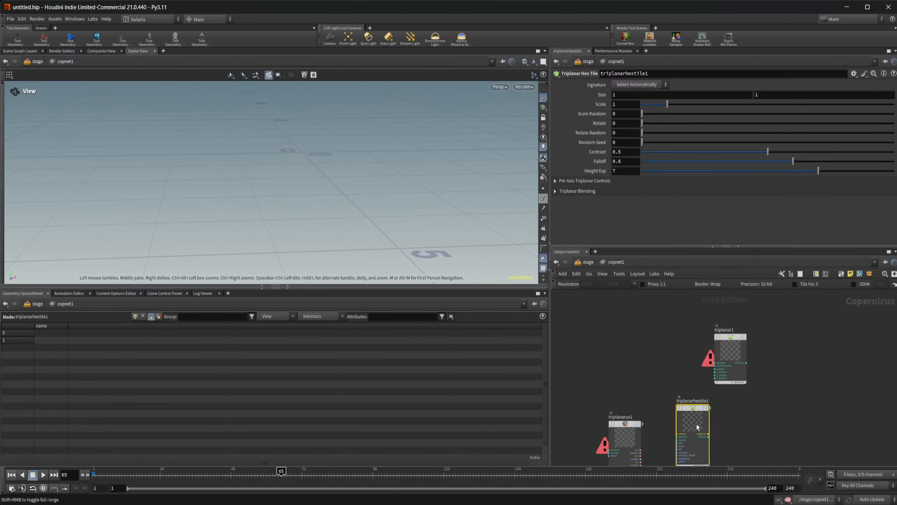
pyautogui.moveTo(697, 425); pyautogui.dragTo(701, 447)
pyautogui.moveTo(672, 362); pyautogui.dragTo(723, 395, button='middle')
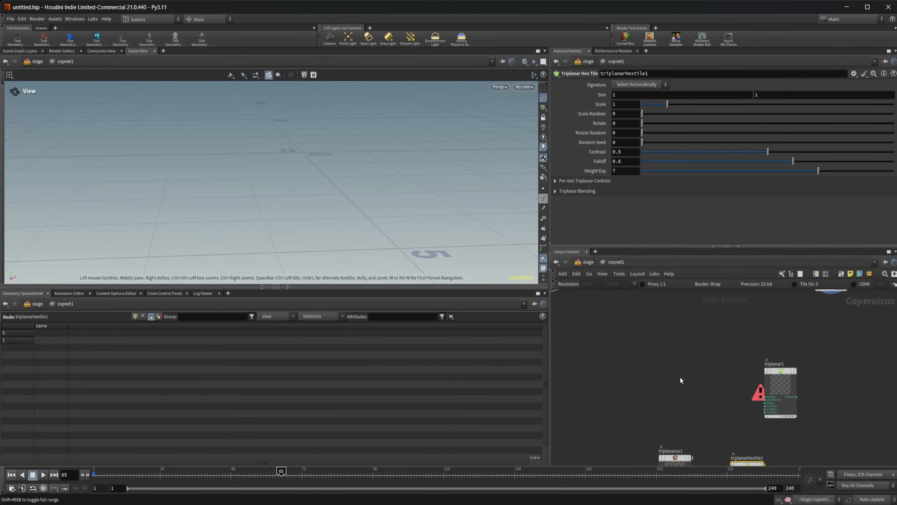
# Add a Scatter Shapes node beside triplanar1 and display its result in the viewport from the copnet1 level.
pyautogui.scroll(1, 681, 379)
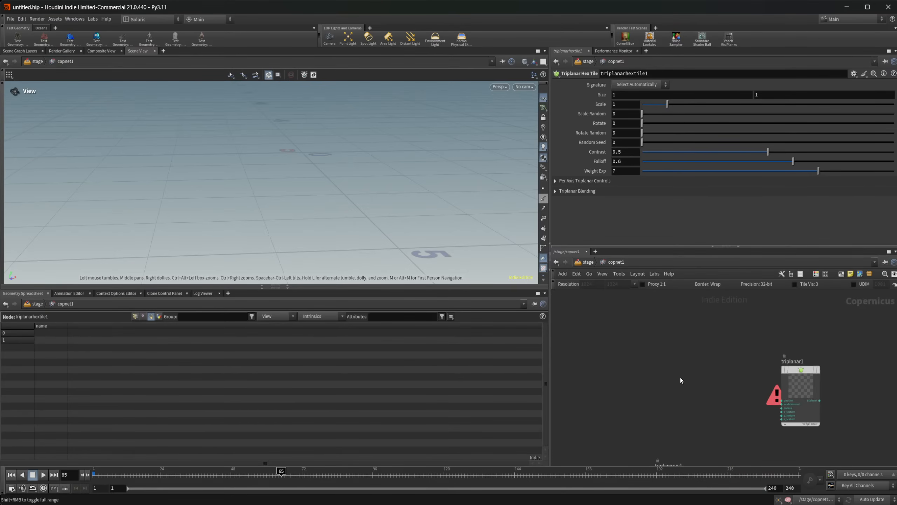
pyautogui.moveTo(691, 396); pyautogui.dragTo(682, 365, button='middle')
pyautogui.scroll(2, 721, 380)
pyautogui.scroll(-1, 682, 364)
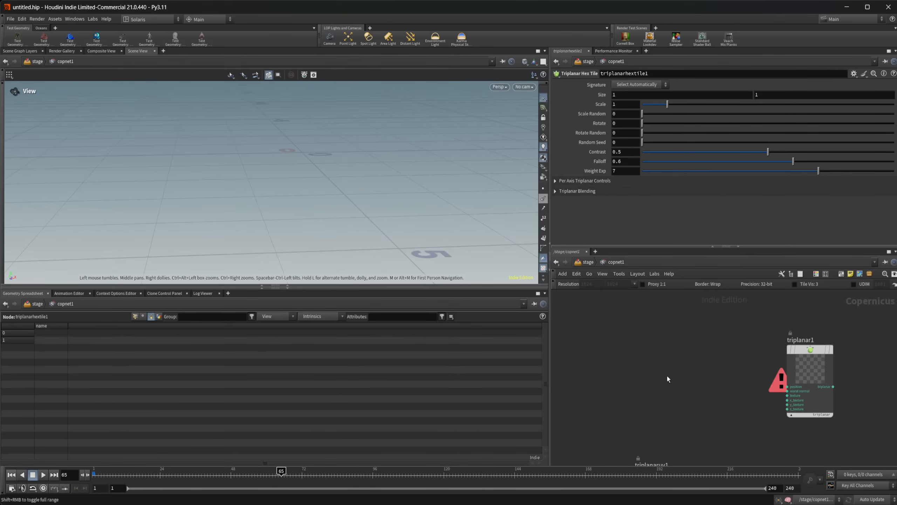
pyautogui.press('Tab')
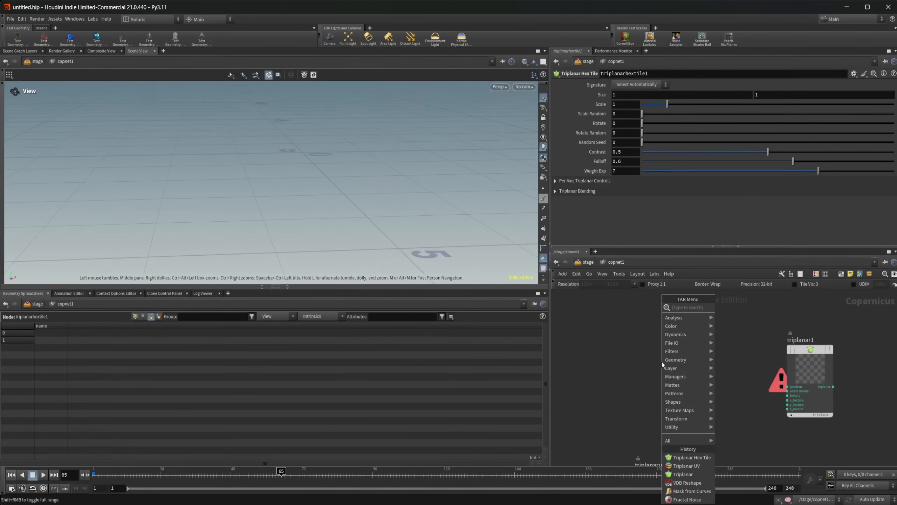
pyautogui.write('cab')
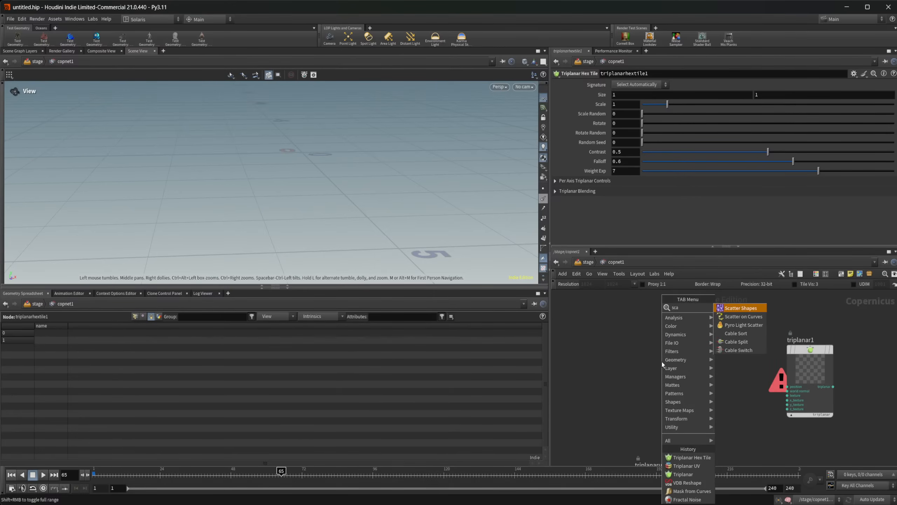
pyautogui.press('Return')
pyautogui.click(661, 362)
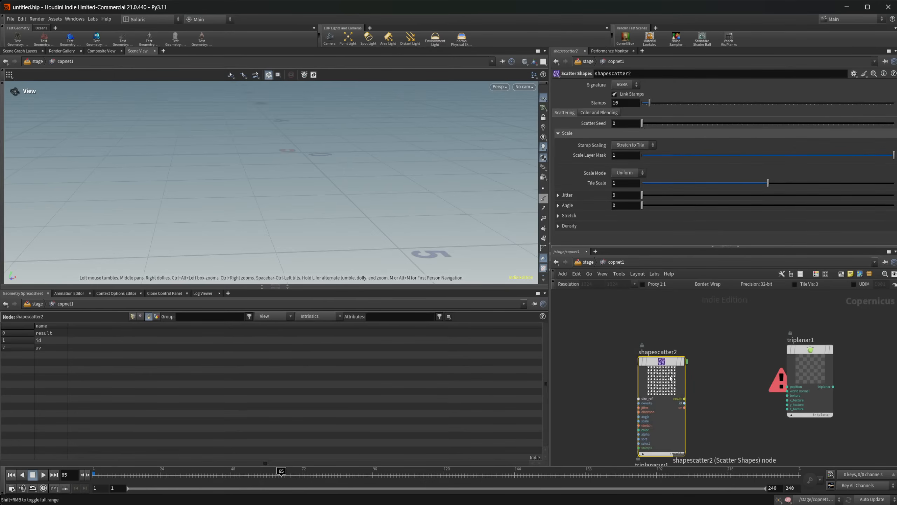
pyautogui.doubleClick(669, 375)
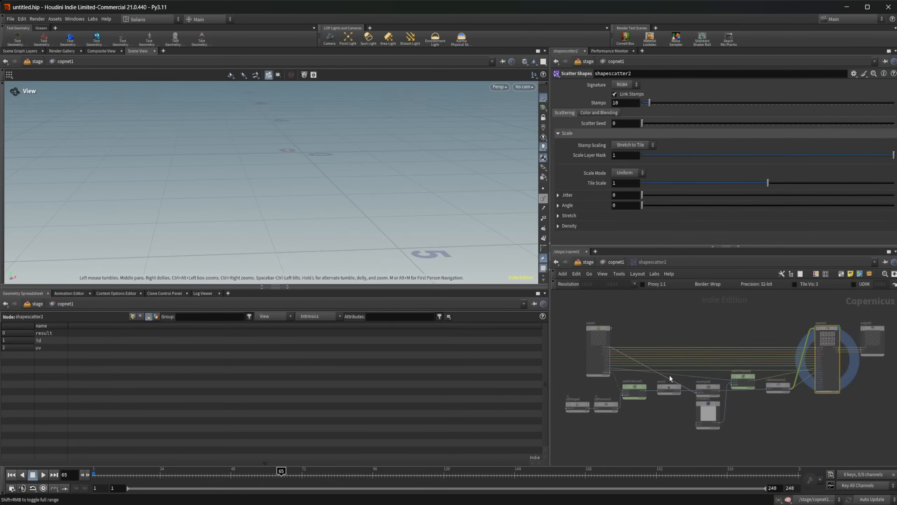
pyautogui.click(617, 262)
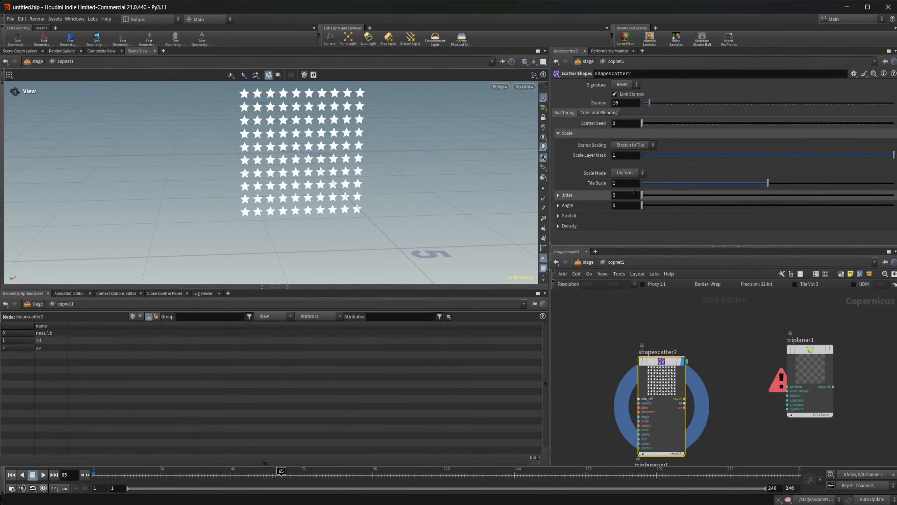
# Set the scattered shapes' jitter to 1.695 and the angle to Variance mode with angle 122.2 and variance 103.1.
pyautogui.moveTo(642, 194); pyautogui.dragTo(770, 206)
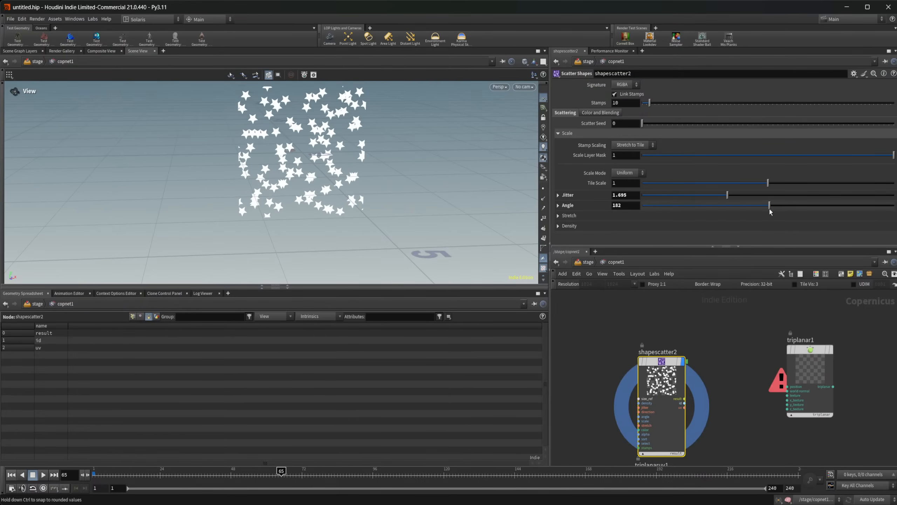
pyautogui.click(558, 206)
pyautogui.scroll(-1, 844, 219)
pyautogui.click(868, 213)
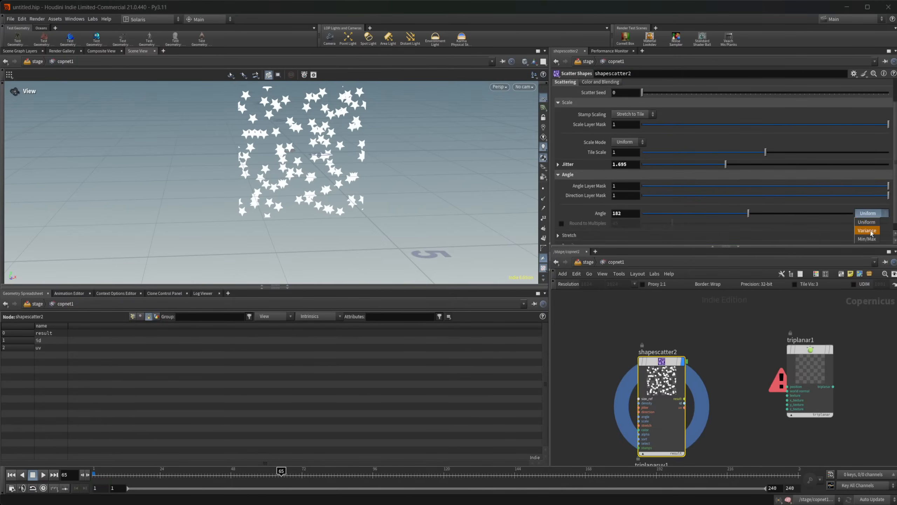
pyautogui.click(867, 230)
pyautogui.moveTo(749, 213); pyautogui.dragTo(836, 230)
# Change the Scatter Shapes node's signature to RGB.
pyautogui.moveTo(739, 369); pyautogui.dragTo(691, 352, button='middle')
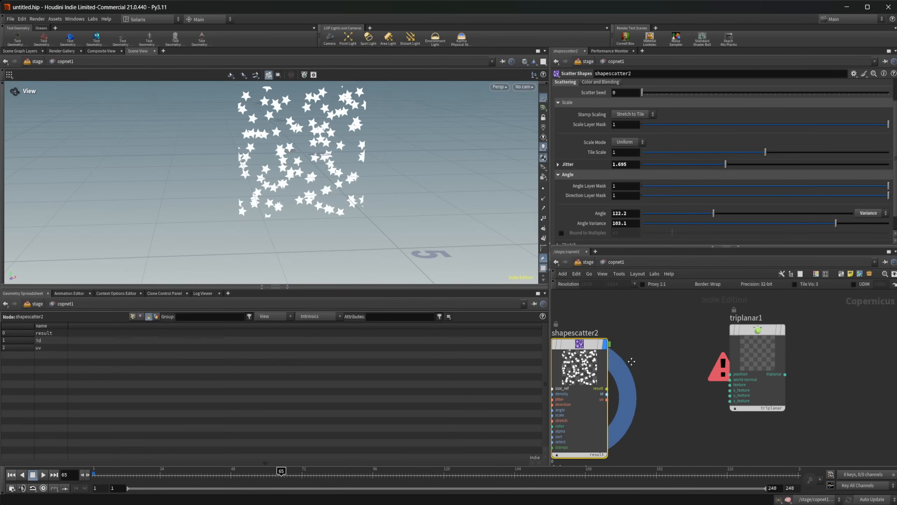
pyautogui.press('Tab')
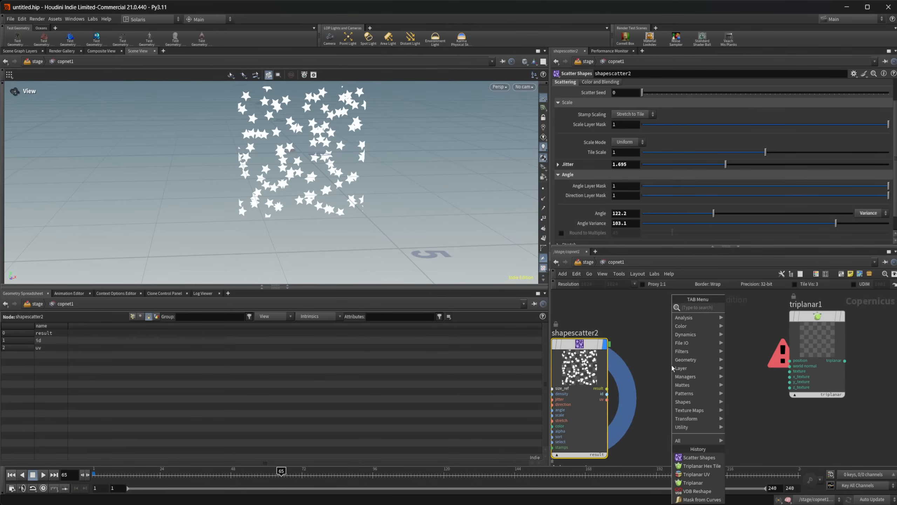
pyautogui.write('rgb')
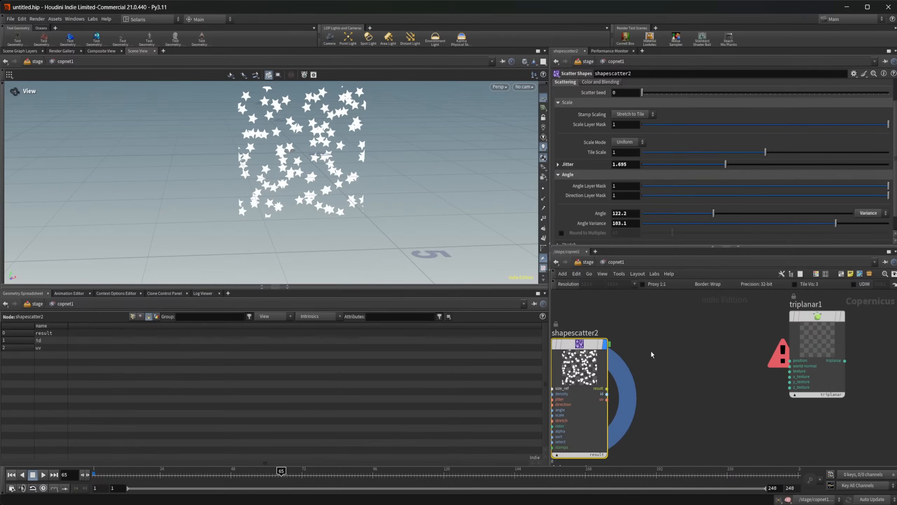
pyautogui.scroll(2, 563, 178)
pyautogui.click(627, 84)
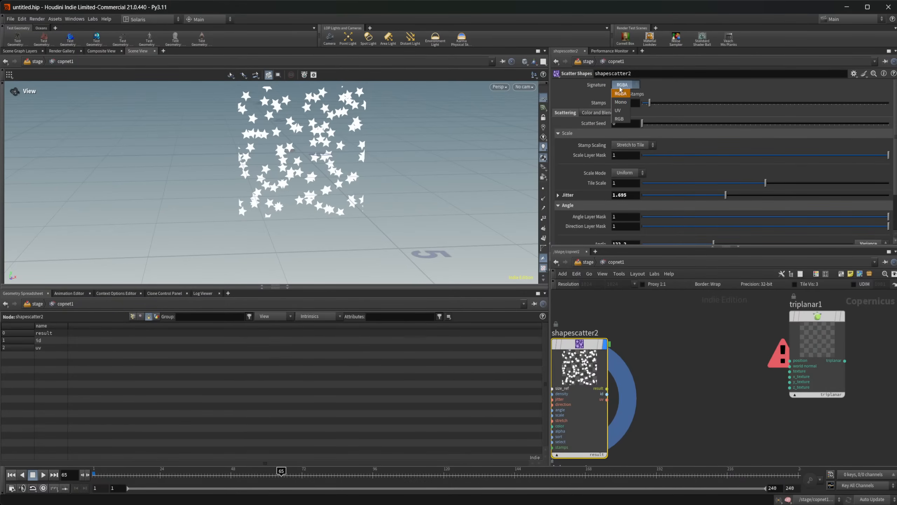
pyautogui.click(623, 119)
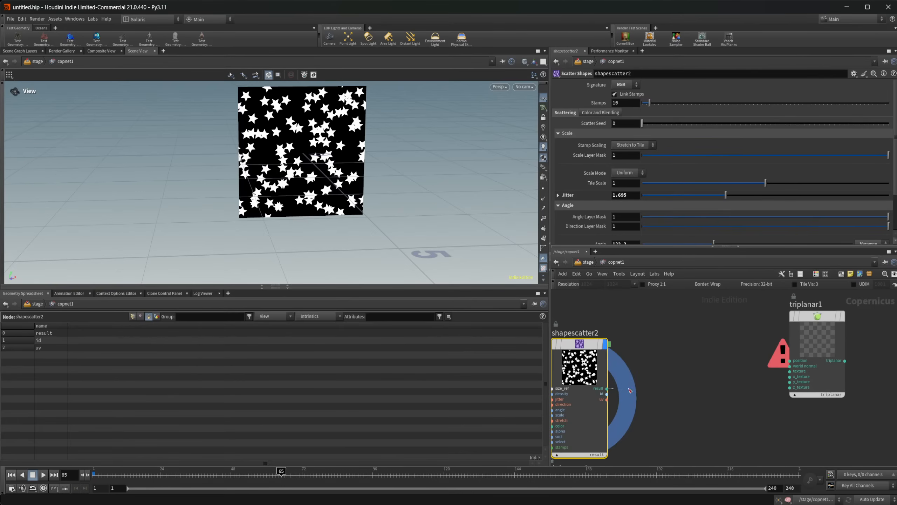
# Wire the result output of shapescatter2 into triplanar1's x_texture input and check the Triplanar node's error information.
pyautogui.moveTo(608, 388); pyautogui.dragTo(789, 376)
pyautogui.moveTo(662, 404); pyautogui.dragTo(727, 383, button='middle')
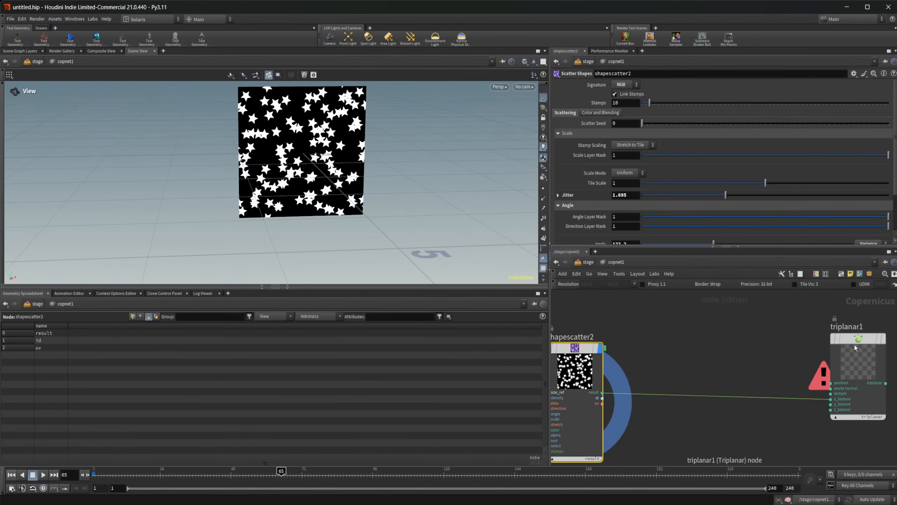
pyautogui.click(821, 341)
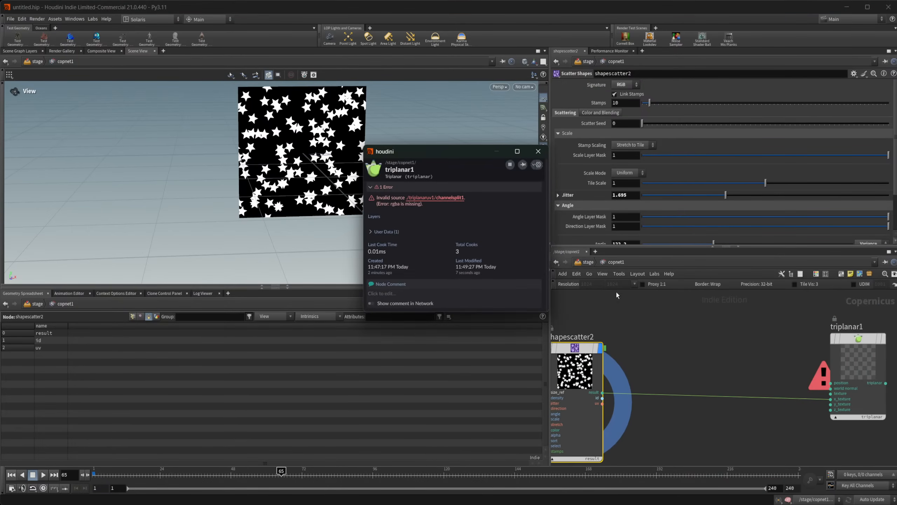
pyautogui.click(541, 155)
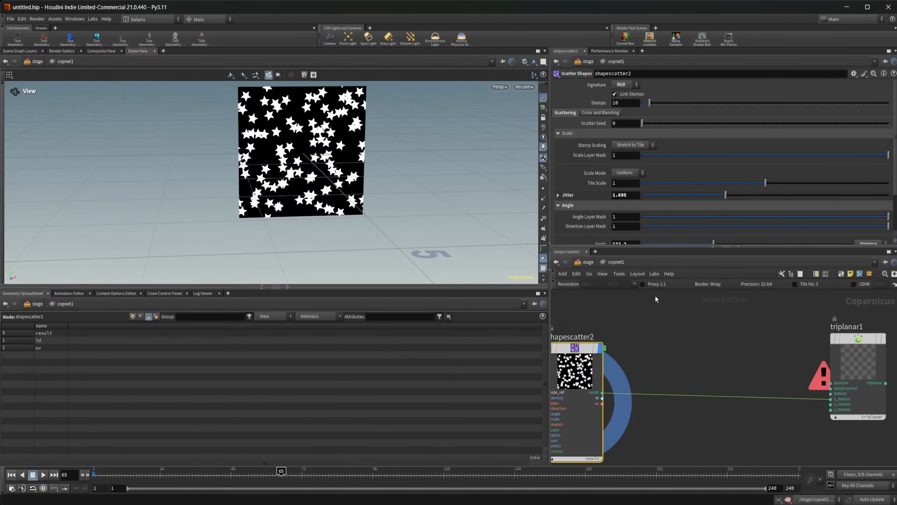
# Select triplanar1 and move its incoming wire from the x_texture input to the texture input.
pyautogui.moveTo(760, 347); pyautogui.dragTo(675, 354, button='middle')
pyautogui.click(774, 347)
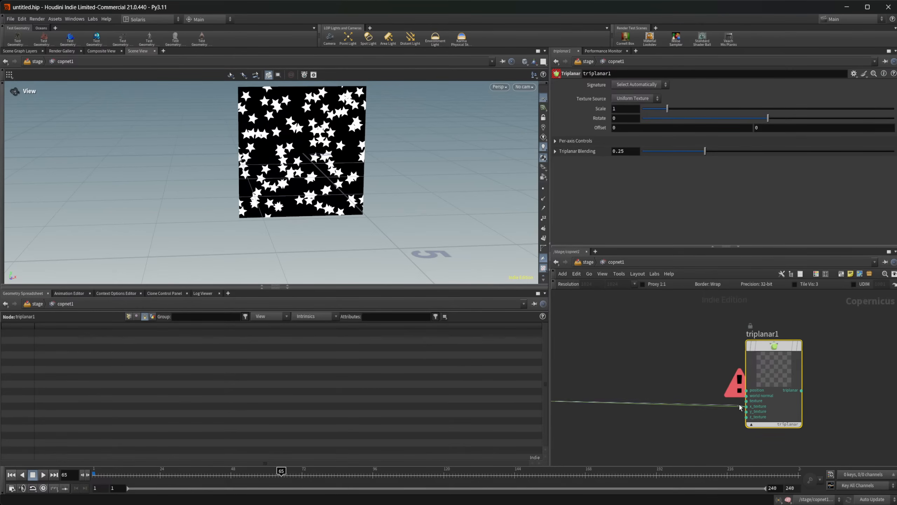
pyautogui.moveTo(740, 407); pyautogui.dragTo(750, 402)
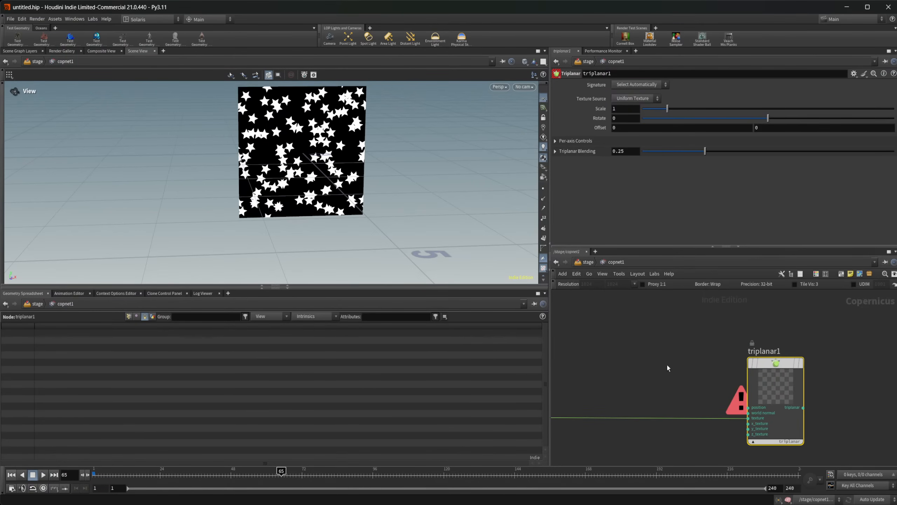
# Add a SOP Import node to copnet1 and place it beside the shapescatter2 node.
pyautogui.press('Tab')
pyautogui.write('sop')
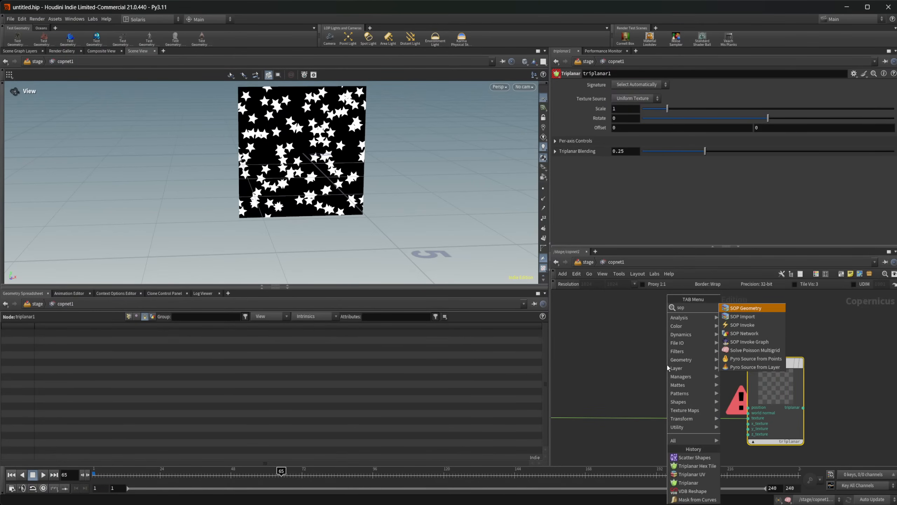
pyautogui.write('im')
pyautogui.press('Return')
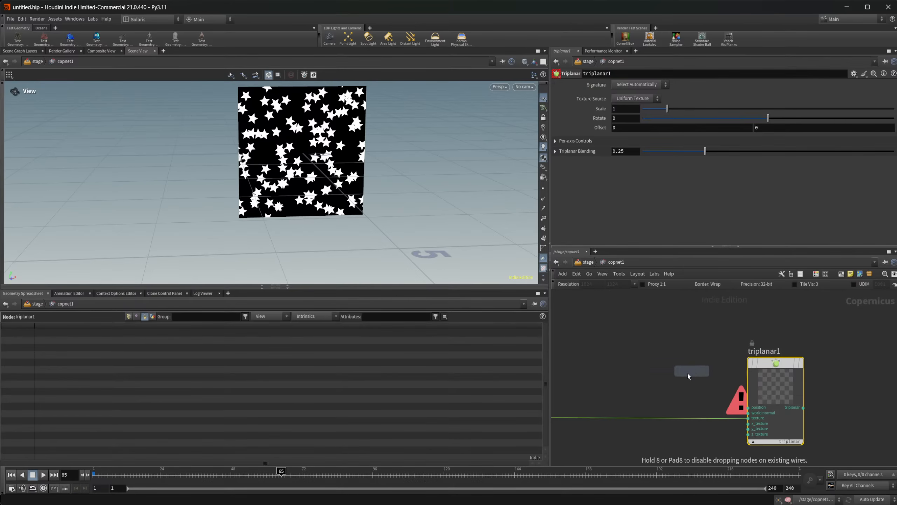
pyautogui.click(594, 369)
pyautogui.moveTo(659, 357); pyautogui.dragTo(616, 352, button='middle')
pyautogui.moveTo(730, 375); pyautogui.dragTo(878, 415)
pyautogui.moveTo(555, 372); pyautogui.dragTo(639, 379, button='middle')
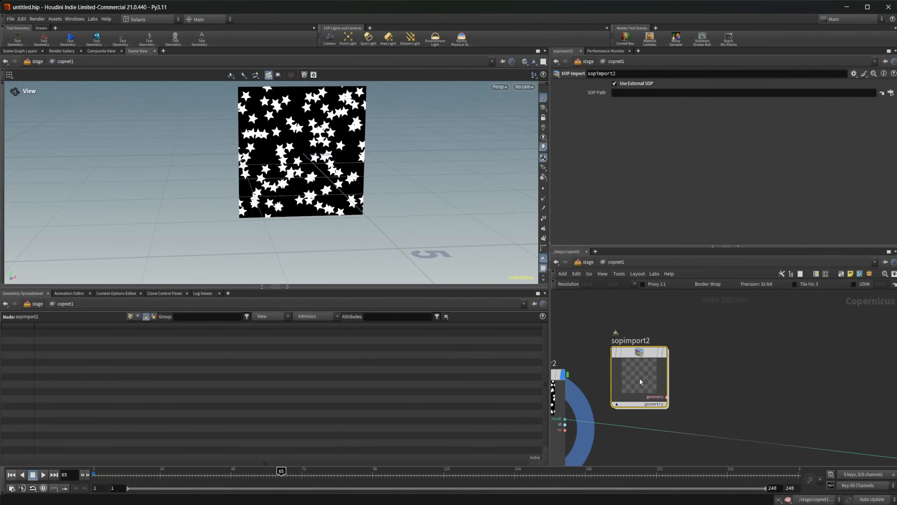
# Create a Test Geometry: Pig Head inside sopimport2, and return to the copnet1 network.
pyautogui.doubleClick(625, 367)
pyautogui.press('Tab')
pyautogui.write('pig')
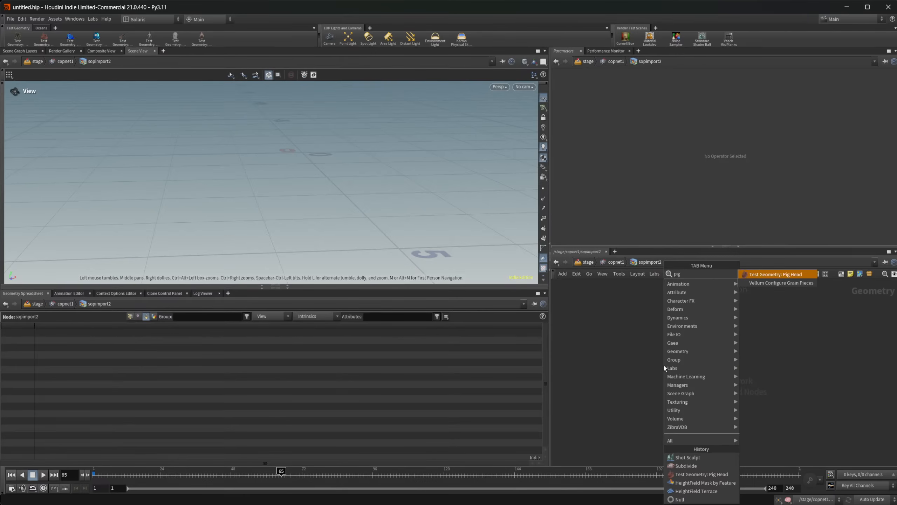
pyautogui.press('Return')
pyautogui.click(664, 366)
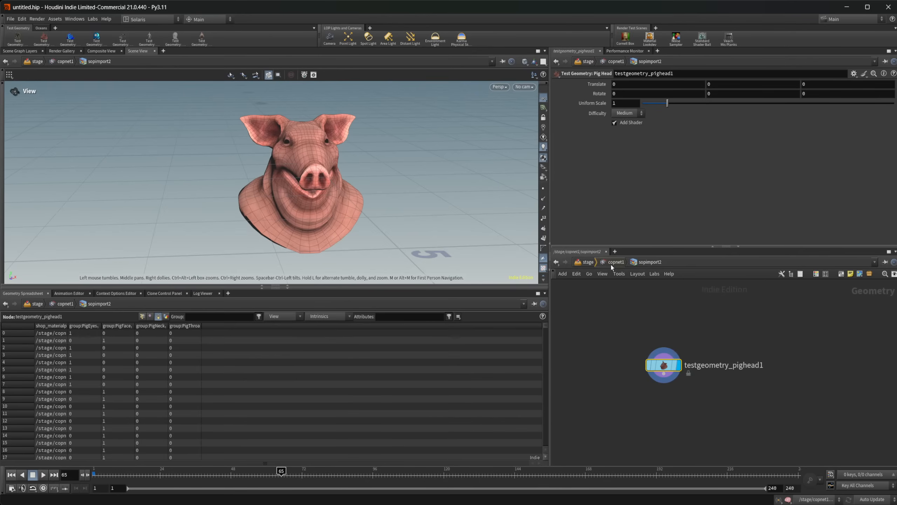
pyautogui.click(615, 262)
# Add a Rasterize Setup node and wire sopimport2's geometry output into its source input.
pyautogui.press('Tab')
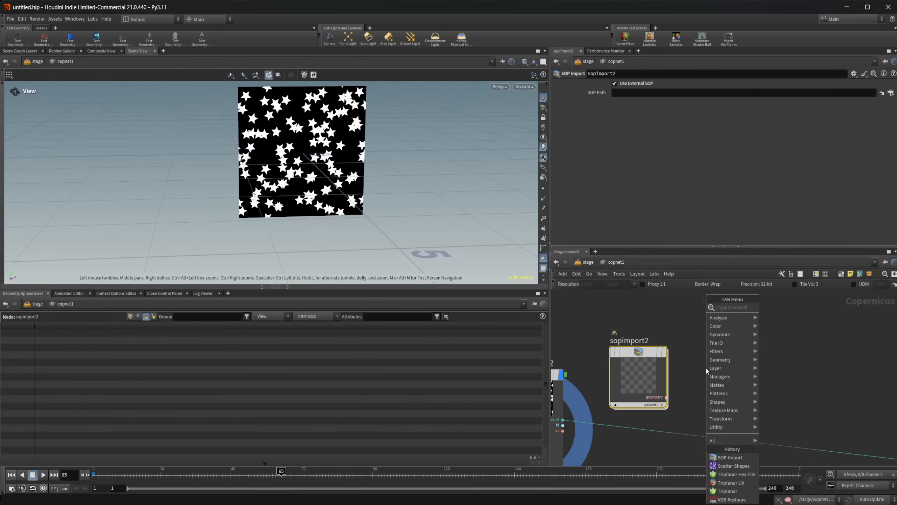
pyautogui.write('raster')
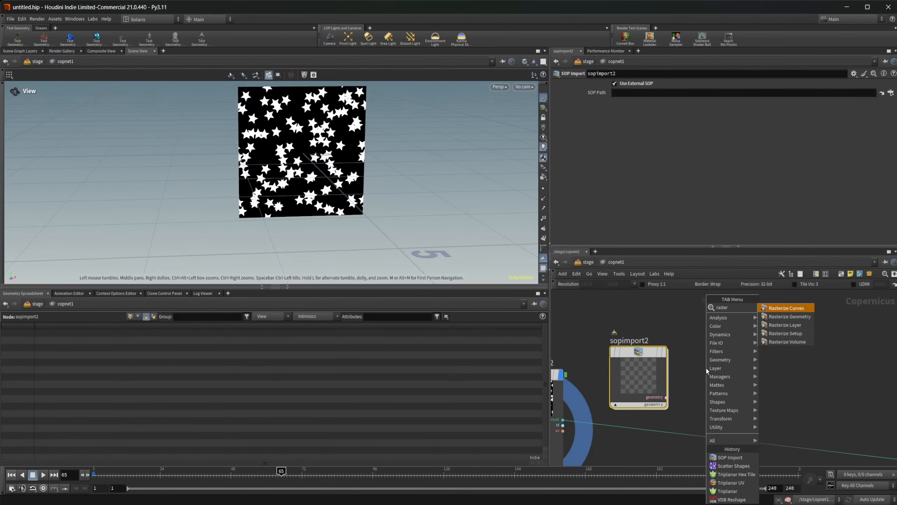
pyautogui.press('Down')
pyautogui.press('Down')
pyautogui.press('Down')
pyautogui.press('Return')
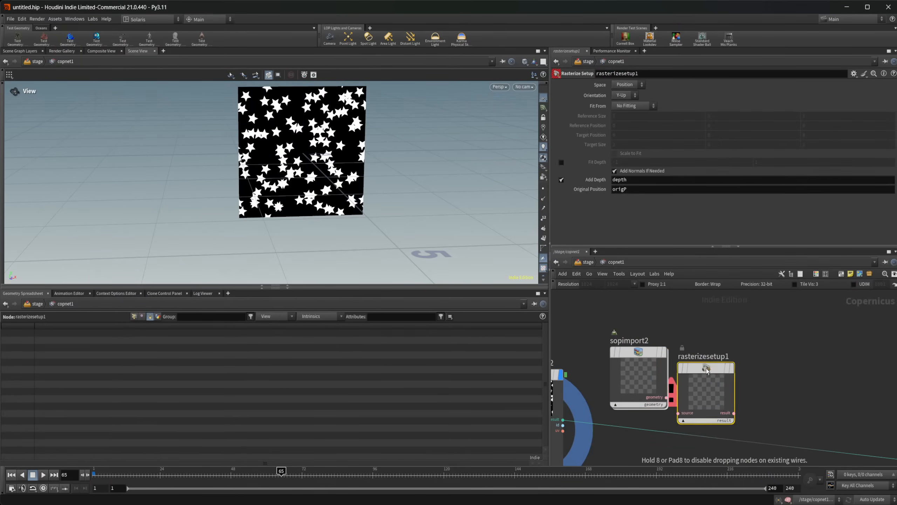
pyautogui.moveTo(707, 368); pyautogui.dragTo(732, 362)
pyautogui.scroll(2, 700, 376)
pyautogui.moveTo(659, 401); pyautogui.dragTo(705, 402)
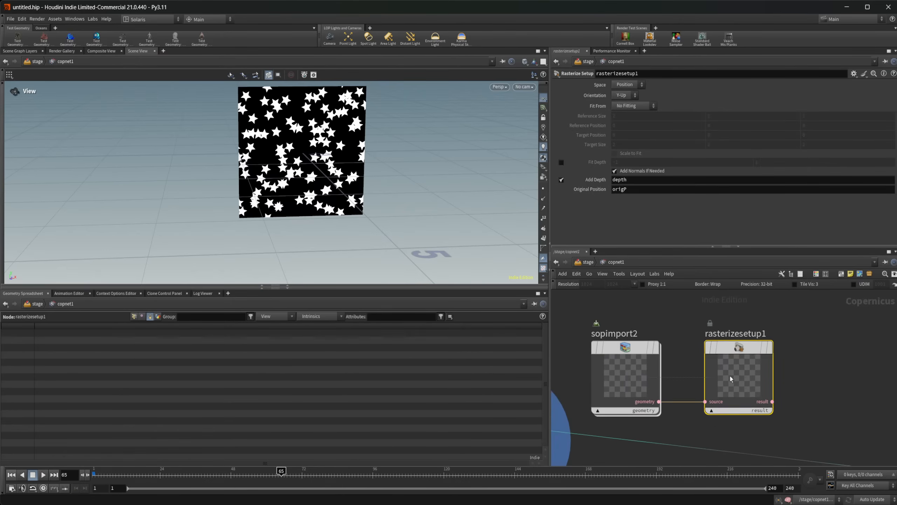
# Display rasterizesetup1, and add a Rasterize Geometry node with the setup's result wired into its geometry input.
pyautogui.press('r')
pyautogui.press('Tab')
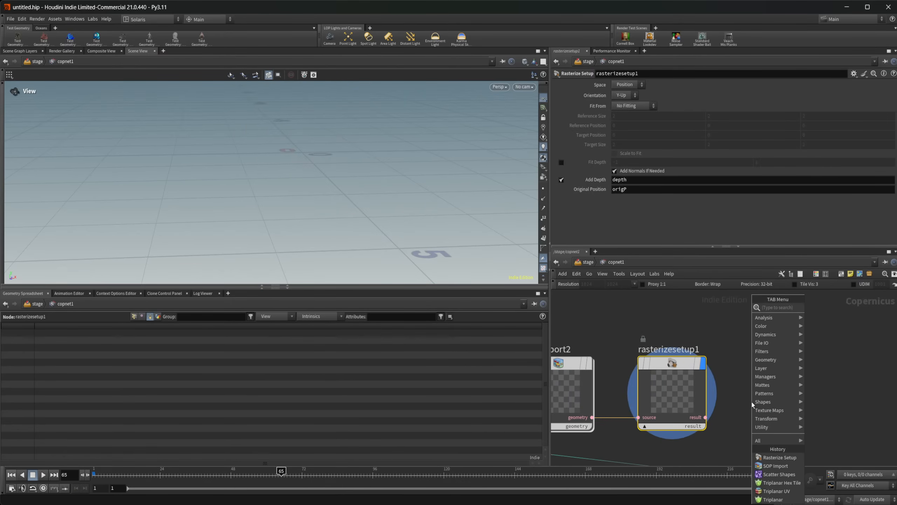
pyautogui.write('raster')
pyautogui.press('Down')
pyautogui.press('Return')
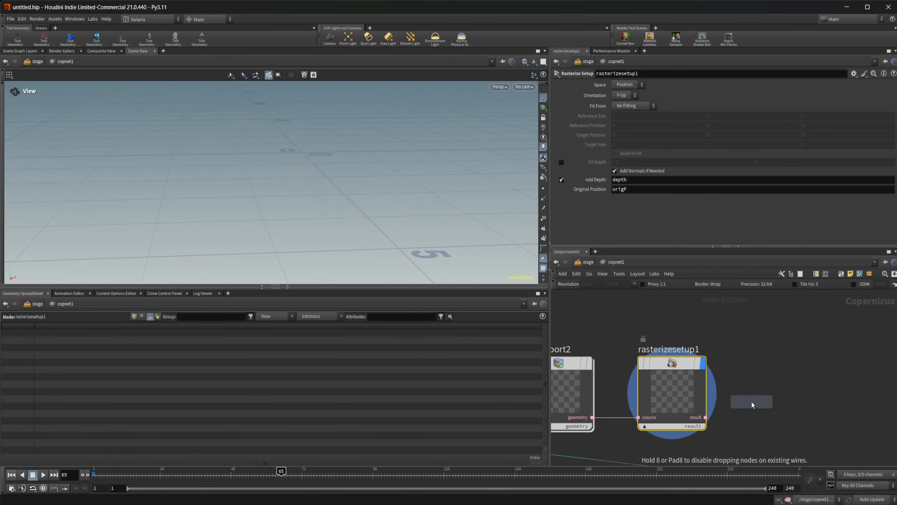
pyautogui.click(751, 400)
pyautogui.click(705, 417)
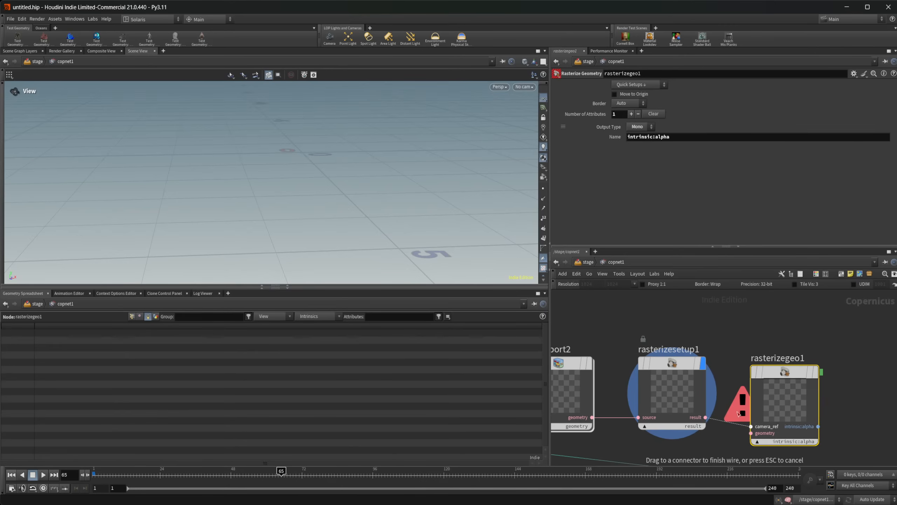
pyautogui.click(784, 409)
pyautogui.moveTo(728, 419); pyautogui.dragTo(771, 396)
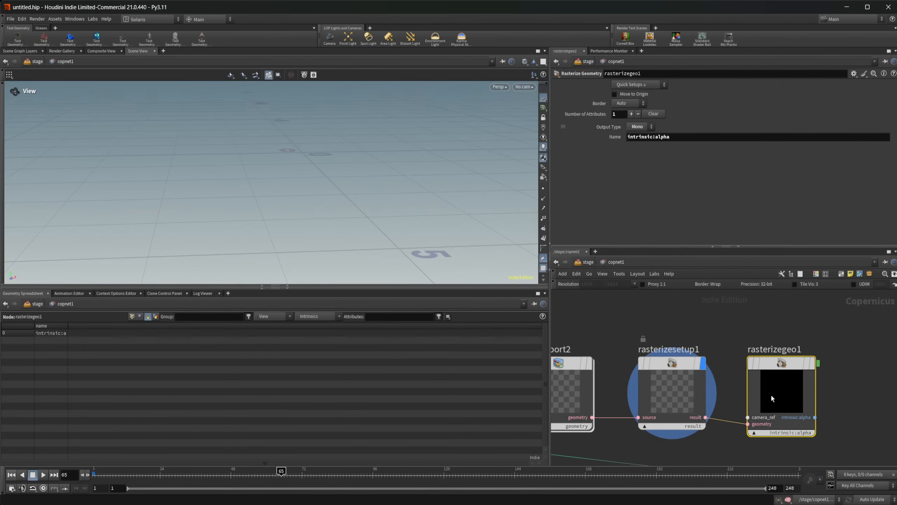
# Set the Rasterize Setup node's space to UVs.
pyautogui.click(659, 404)
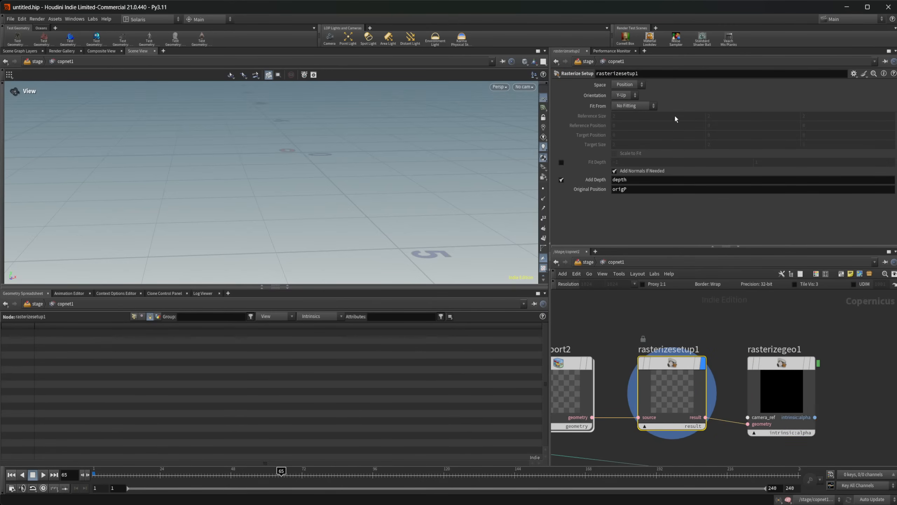
pyautogui.click(629, 84)
pyautogui.click(631, 102)
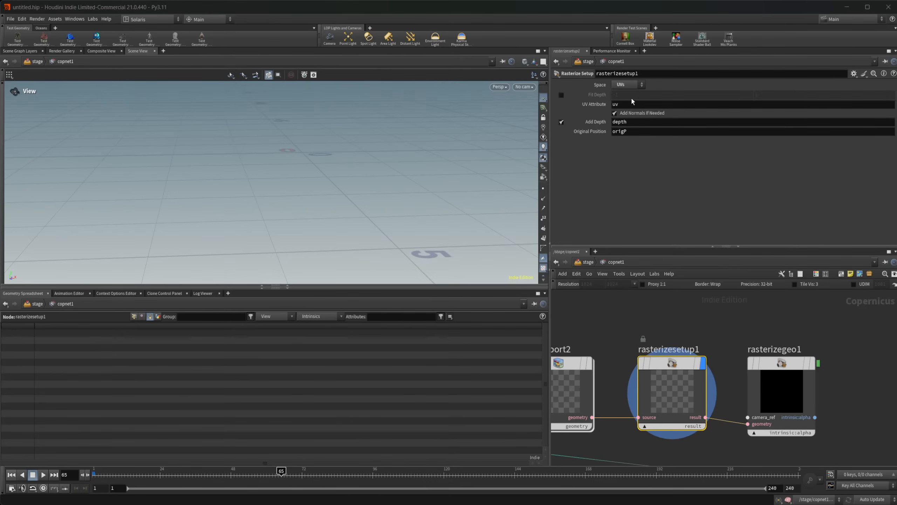
# Add a position attribute to rasterizegeo1 and wire its P output into triplanar1's position input.
pyautogui.click(781, 389)
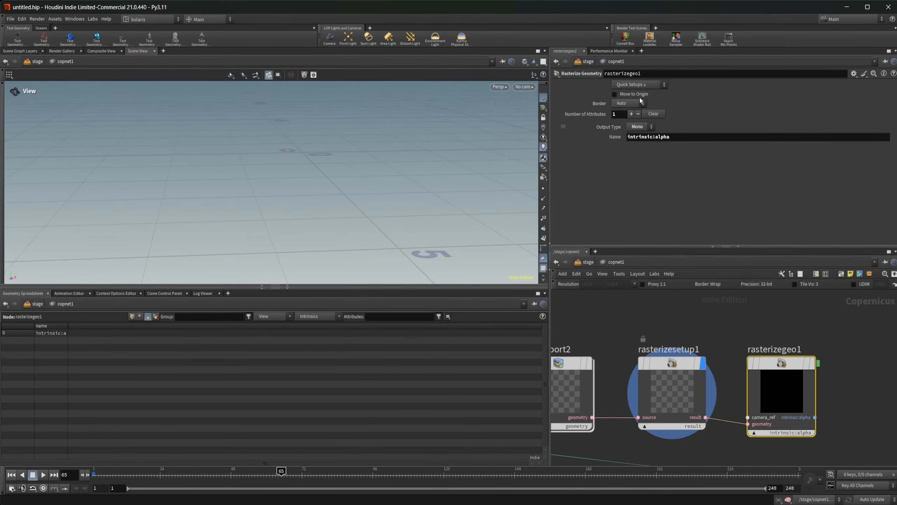
pyautogui.click(640, 86)
pyautogui.click(629, 110)
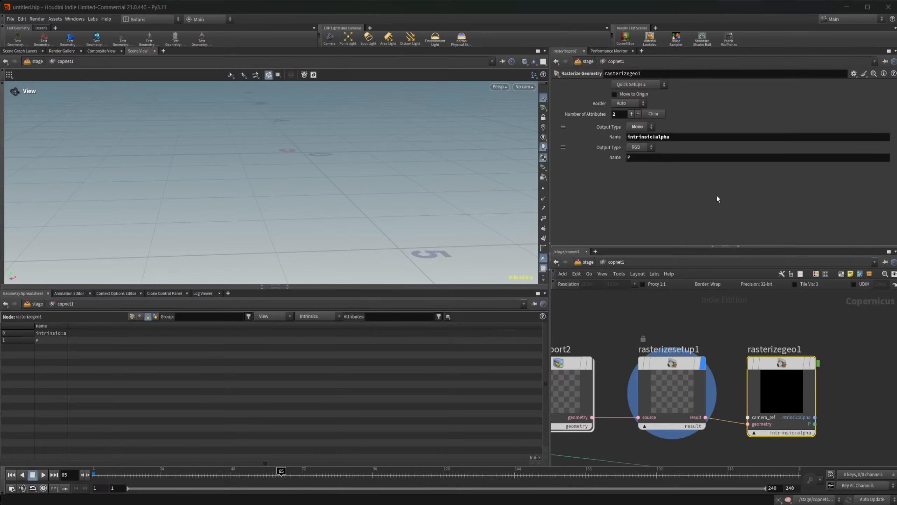
pyautogui.moveTo(826, 401); pyautogui.dragTo(683, 326, button='middle')
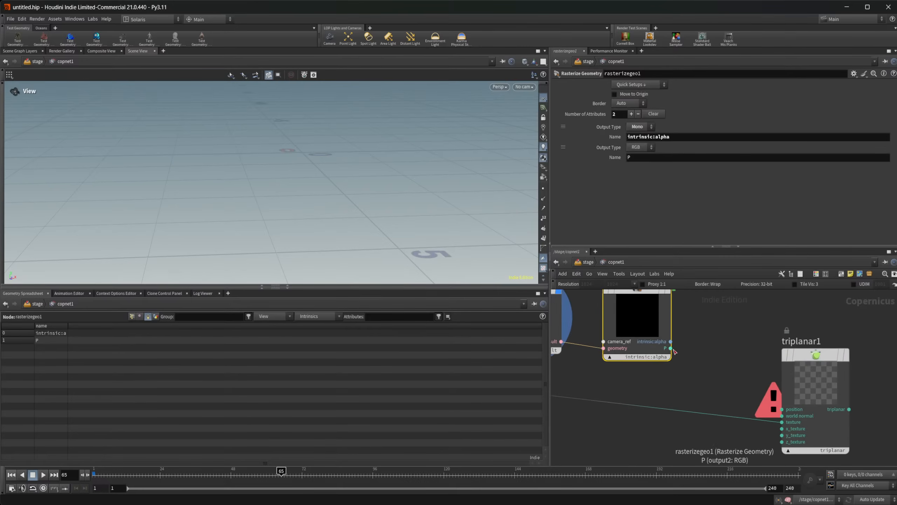
pyautogui.moveTo(672, 348); pyautogui.dragTo(776, 400)
pyautogui.moveTo(819, 377); pyautogui.dragTo(785, 383, button='middle')
pyautogui.moveTo(786, 382); pyautogui.dragTo(809, 373)
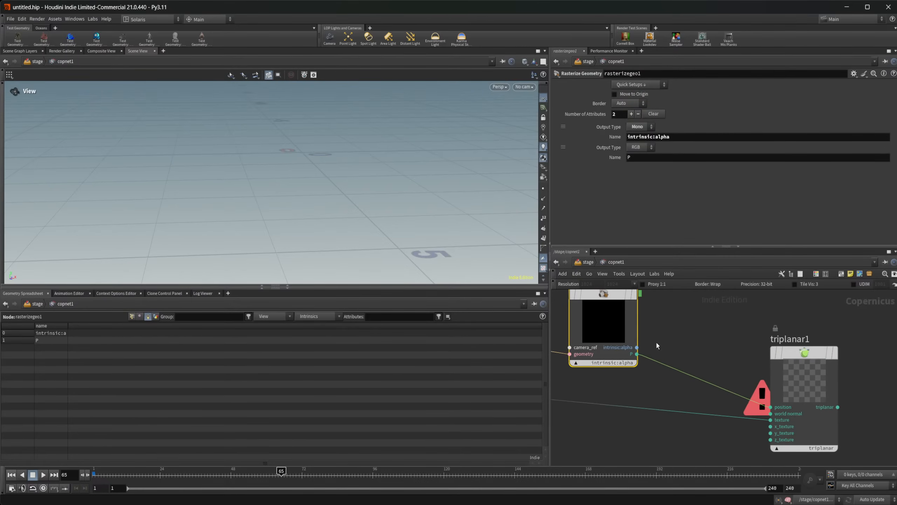
# Add a normal attribute to rasterizegeo1 and wire its N output into triplanar1's world normal input.
pyautogui.moveTo(656, 341); pyautogui.dragTo(589, 309, button='middle')
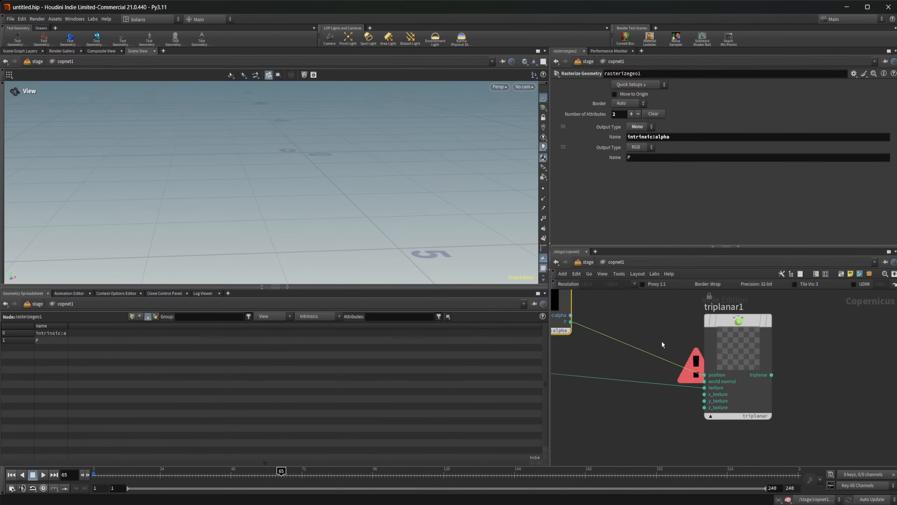
pyautogui.moveTo(662, 341); pyautogui.dragTo(787, 398, button='middle')
pyautogui.click(654, 87)
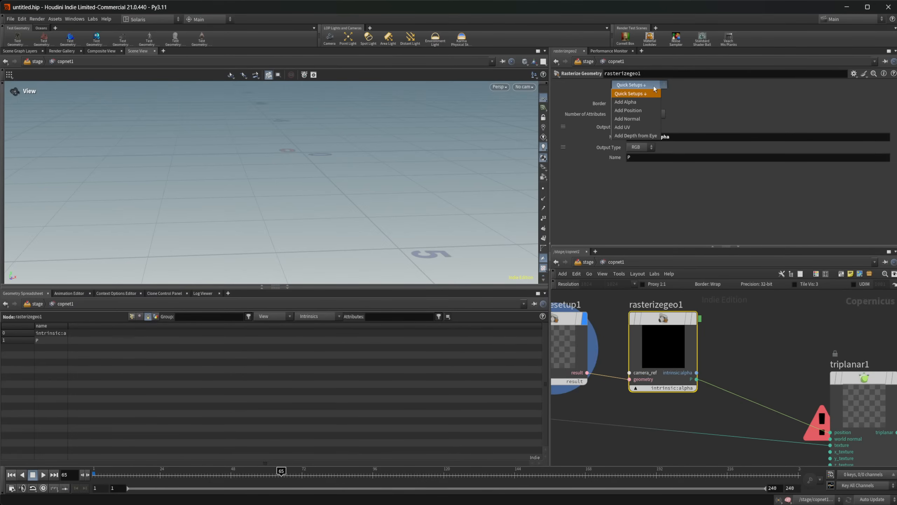
pyautogui.click(642, 116)
pyautogui.moveTo(731, 339); pyautogui.dragTo(707, 307, button='middle')
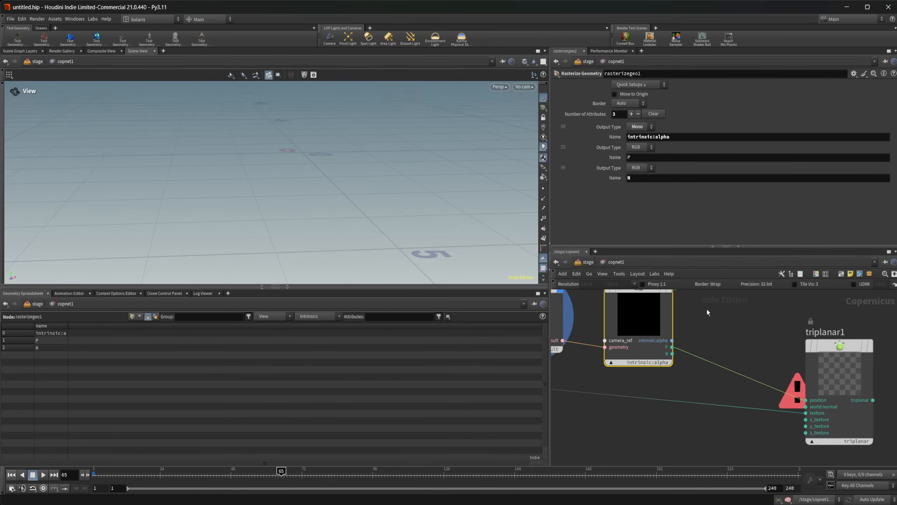
pyautogui.moveTo(672, 354); pyautogui.dragTo(805, 407)
# Display triplanar1 in the viewport and inspect its per-axis controls.
pyautogui.moveTo(824, 365); pyautogui.dragTo(799, 365, button='middle')
pyautogui.click(799, 364)
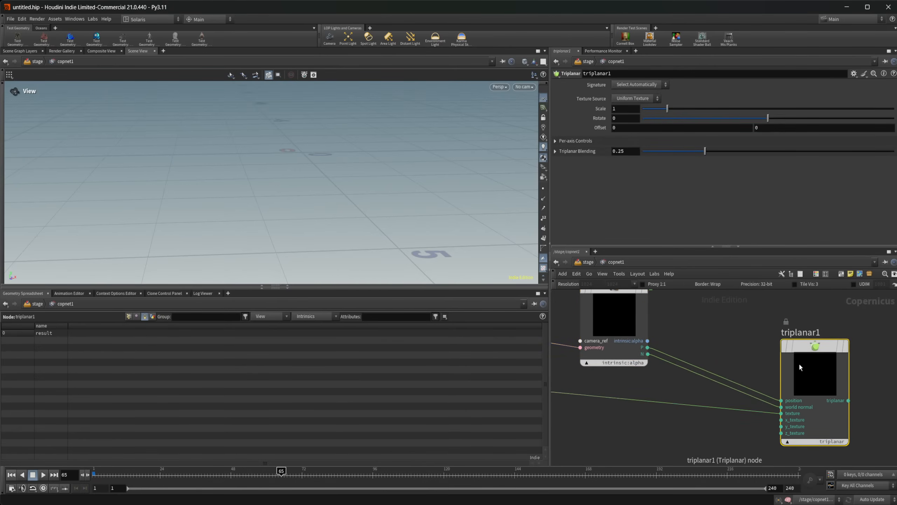
pyautogui.press('r')
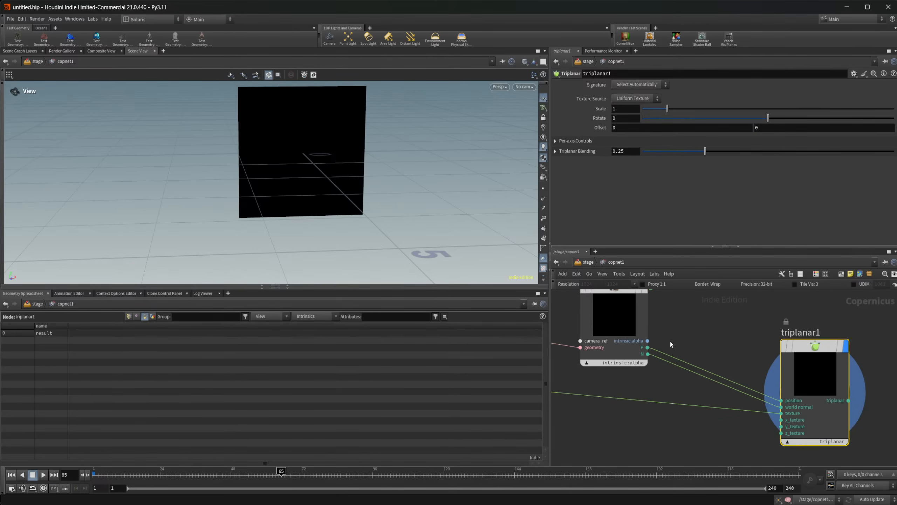
pyautogui.moveTo(758, 336); pyautogui.dragTo(674, 340, button='middle')
pyautogui.click(603, 143)
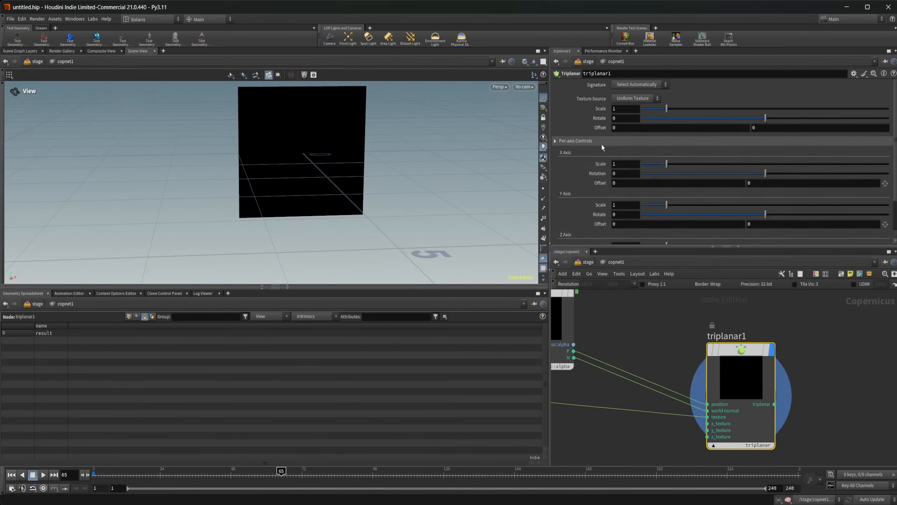
pyautogui.click(602, 143)
pyautogui.click(603, 143)
pyautogui.click(602, 143)
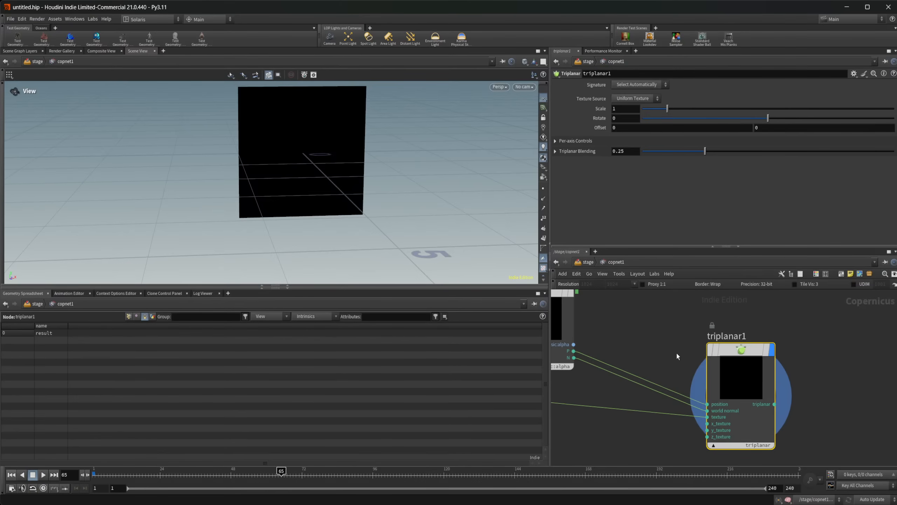
# Switch to the browser and look through the list of new COPs on the What's new Copernicus page.
pyautogui.scroll(-3, 847, 380)
pyautogui.moveTo(848, 380); pyautogui.dragTo(776, 403, button='middle')
pyautogui.press('Tab')
pyautogui.press('Escape')
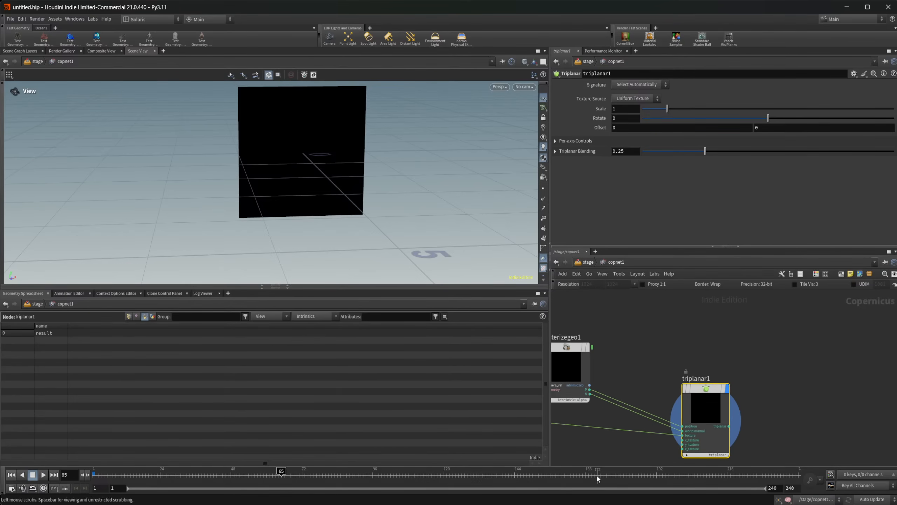
pyautogui.click(593, 460)
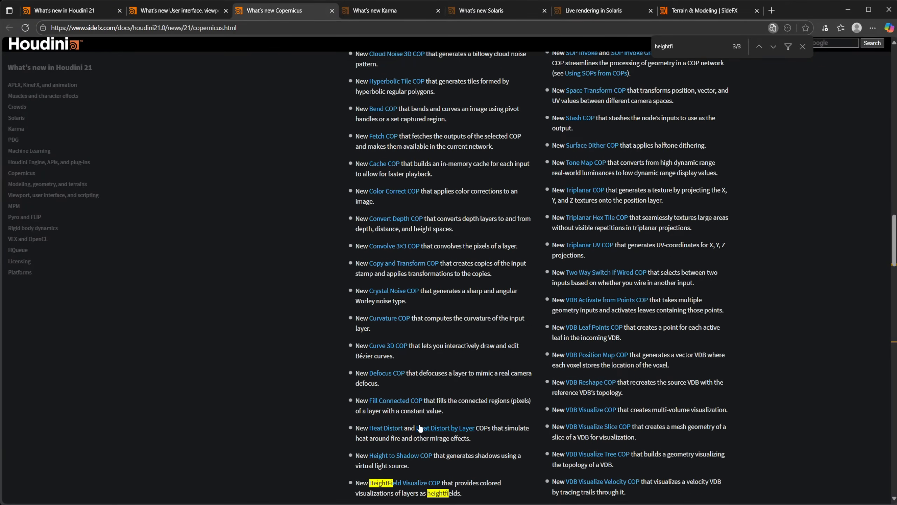
pyautogui.scroll(3, 443, 399)
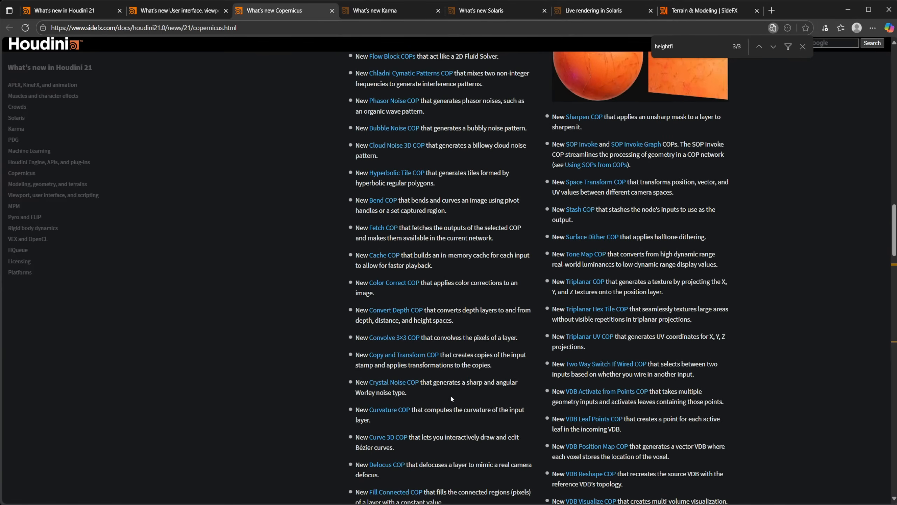
pyautogui.scroll(4, 453, 394)
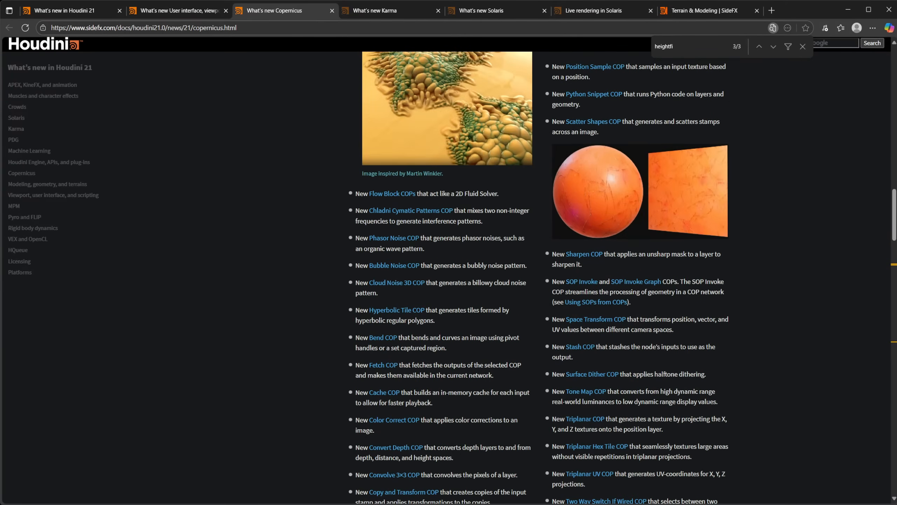
# Switch back to Houdini and add a Bubble Noise node beside triplanar1.
pyautogui.hotkey('alt', 'Tab')
pyautogui.press('Tab')
pyautogui.write('bubb')
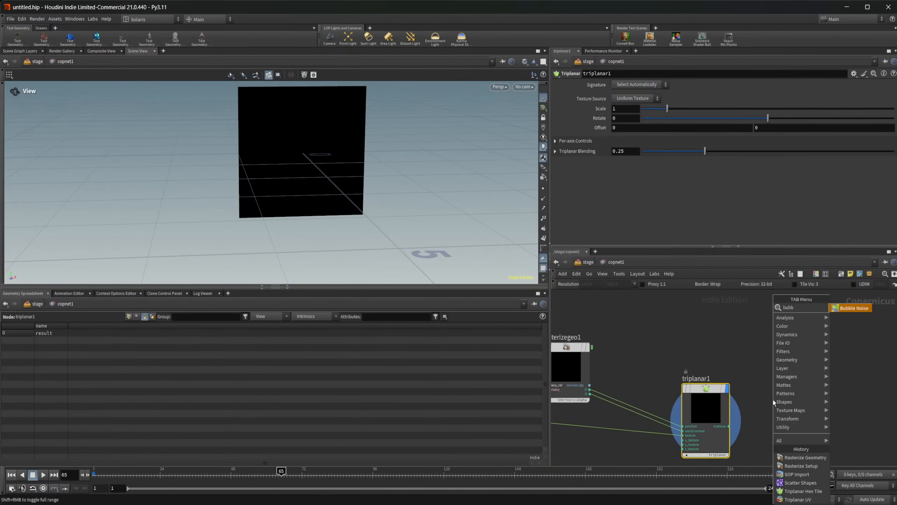
pyautogui.press('Return')
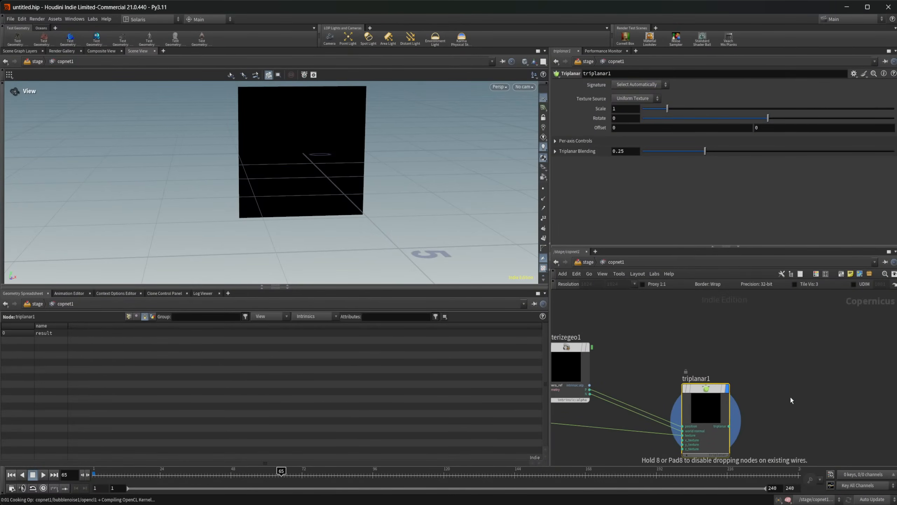
pyautogui.click(790, 395)
pyautogui.scroll(6, 274, 144)
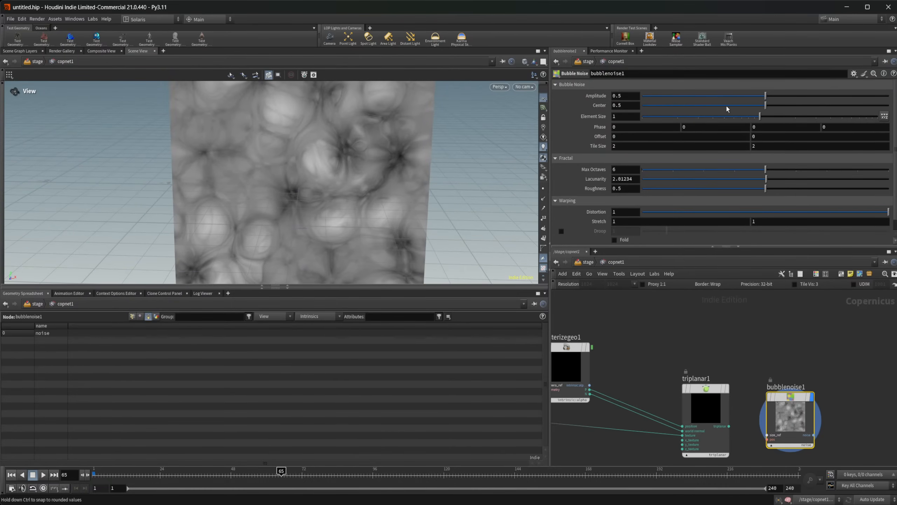
# Set the Bubble Noise amplitude to 0.449 and center to 0.392, and look over its other parameters.
pyautogui.moveTo(763, 98); pyautogui.dragTo(739, 106)
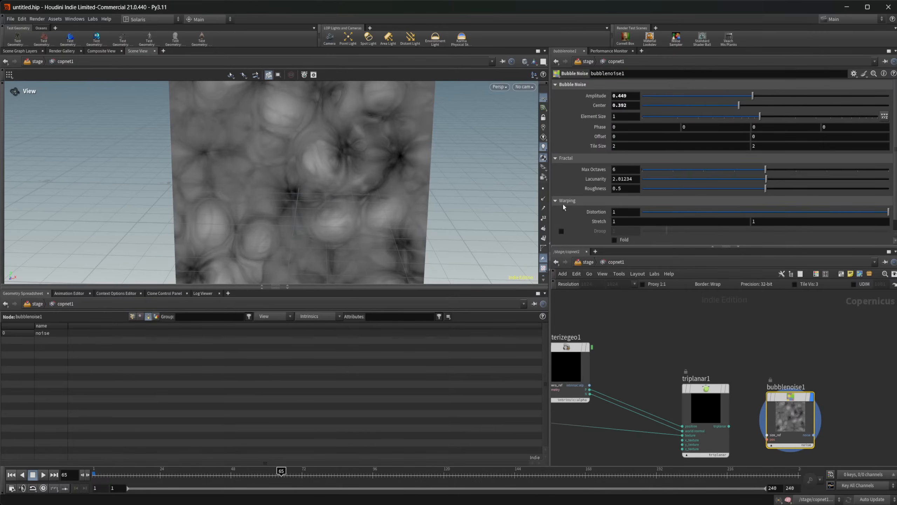
pyautogui.scroll(-1, 580, 211)
pyautogui.scroll(1, 581, 211)
pyautogui.scroll(-1, 589, 190)
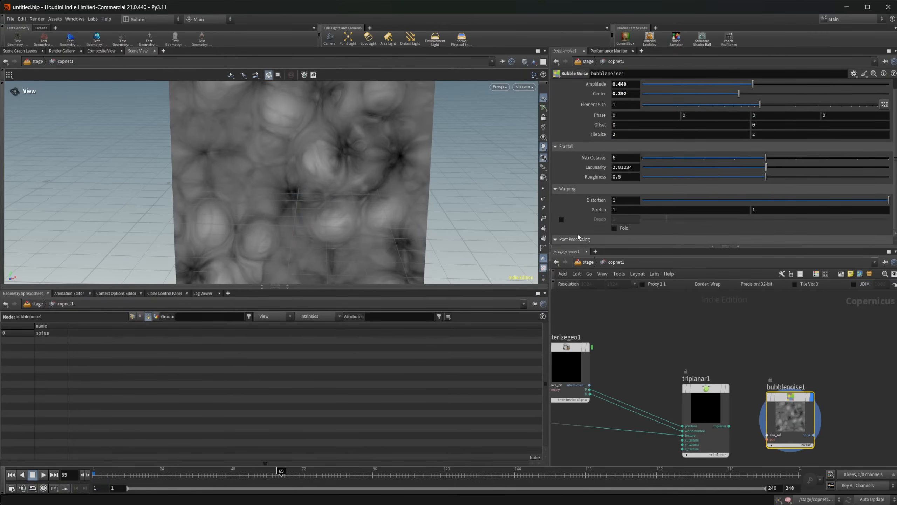
# Try different values for the fourth Phase component of bubblenoise1, ending at 13.
pyautogui.scroll(-7, 584, 210)
pyautogui.scroll(7, 585, 209)
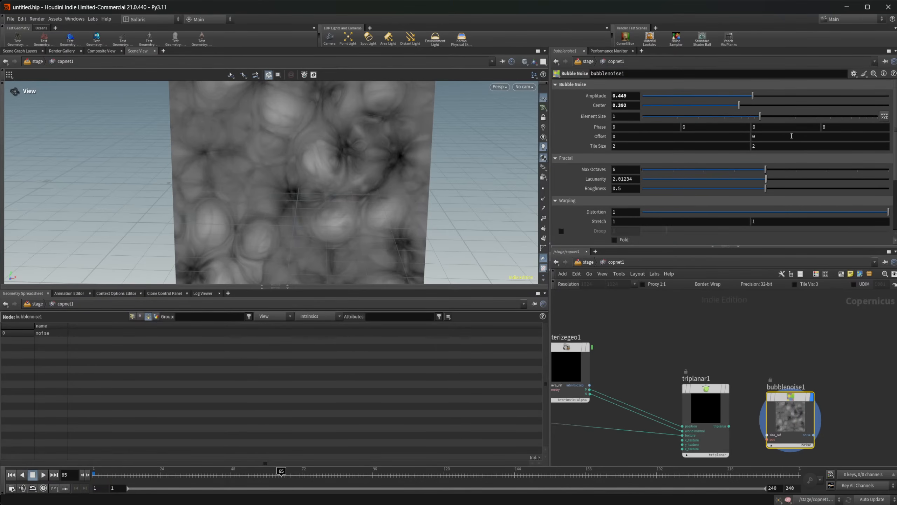
pyautogui.moveTo(847, 127); pyautogui.dragTo(801, 159, button='middle')
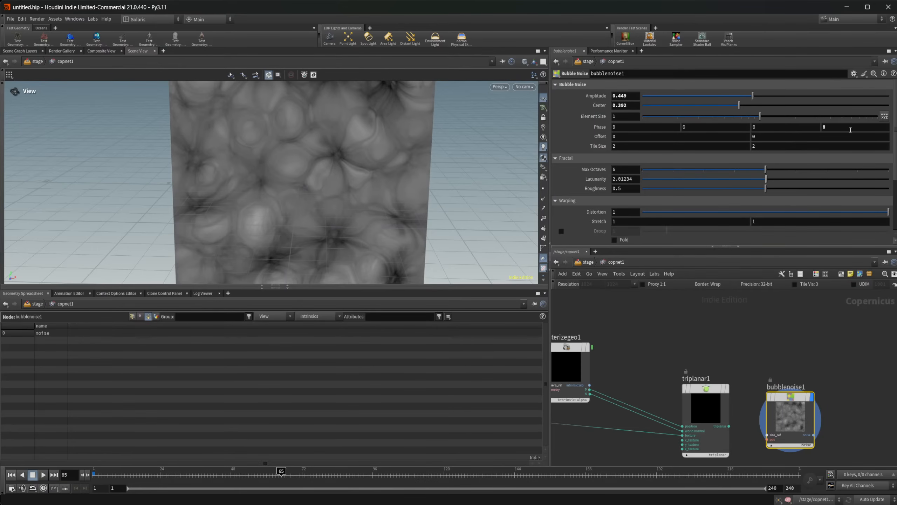
pyautogui.moveTo(850, 129); pyautogui.dragTo(838, 151, button='middle')
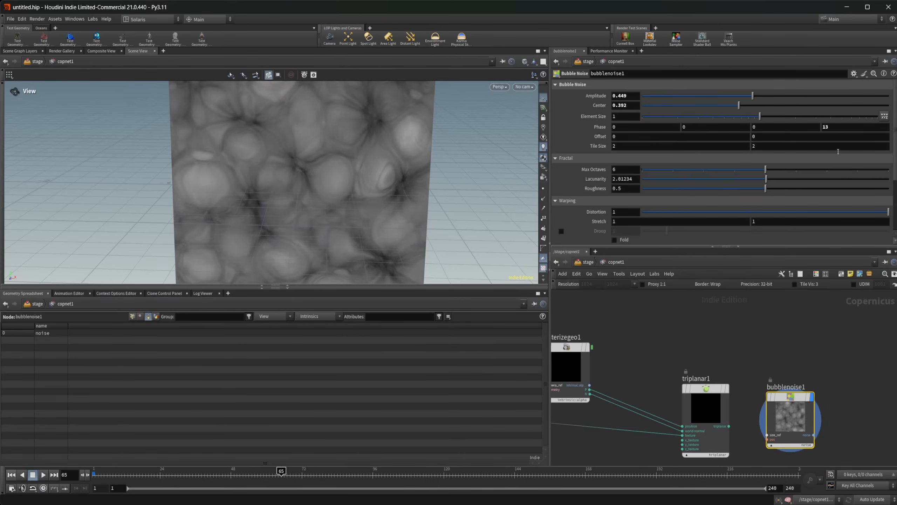
# Move bubblenoise1 across the network to the flow block setup, placing it near sdfshape5 and monotorgb2.
pyautogui.scroll(-4, 783, 345)
pyautogui.moveTo(782, 374); pyautogui.dragTo(847, 364, button='middle')
pyautogui.moveTo(844, 365); pyautogui.dragTo(578, 394)
pyautogui.scroll(-5, 593, 359)
pyautogui.moveTo(595, 366); pyautogui.dragTo(753, 332, button='middle')
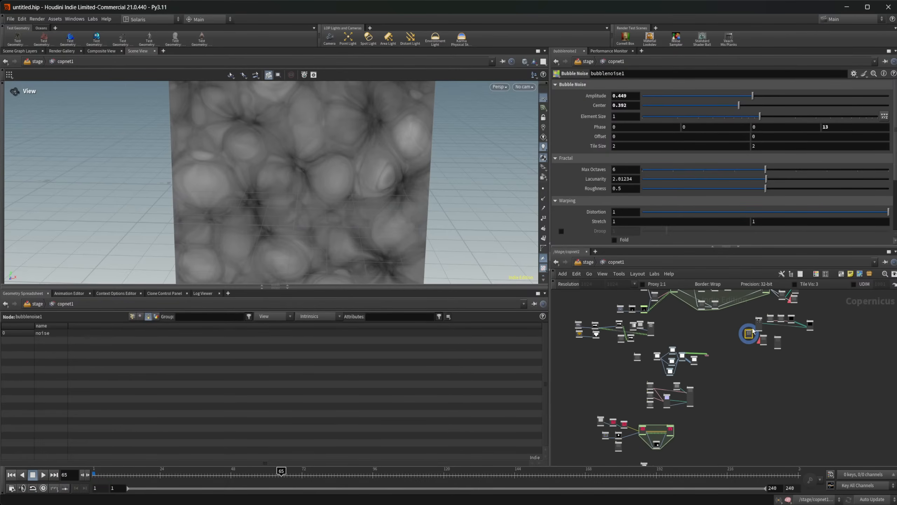
pyautogui.moveTo(750, 333); pyautogui.dragTo(585, 428)
pyautogui.scroll(8, 605, 421)
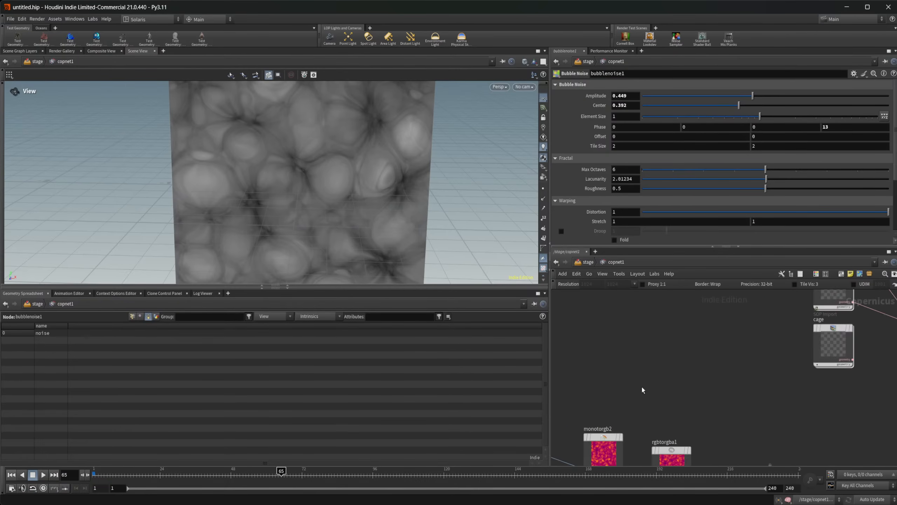
pyautogui.moveTo(647, 390); pyautogui.dragTo(756, 305, button='middle')
pyautogui.moveTo(631, 415); pyautogui.dragTo(655, 364, button='middle')
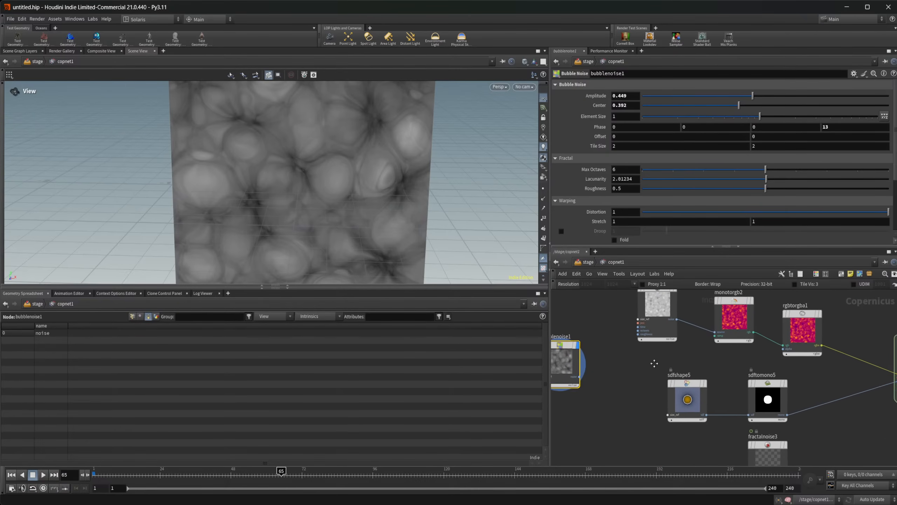
# Connect the bubblenoise1 noise output to the temperature input of flow_block_begin1 and delete transform2d1 from inside the block.
pyautogui.click(580, 377)
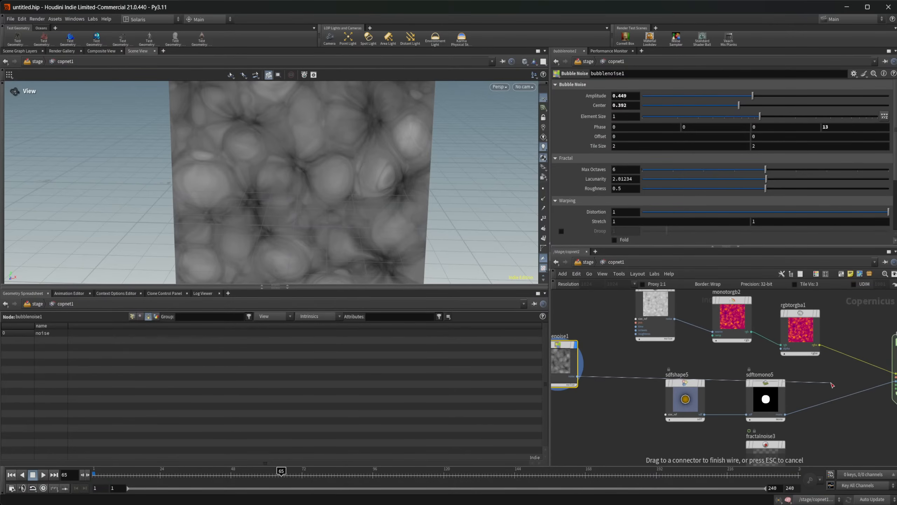
pyautogui.moveTo(831, 382); pyautogui.dragTo(632, 348, button='middle')
pyautogui.click(862, 381)
pyautogui.click(784, 419)
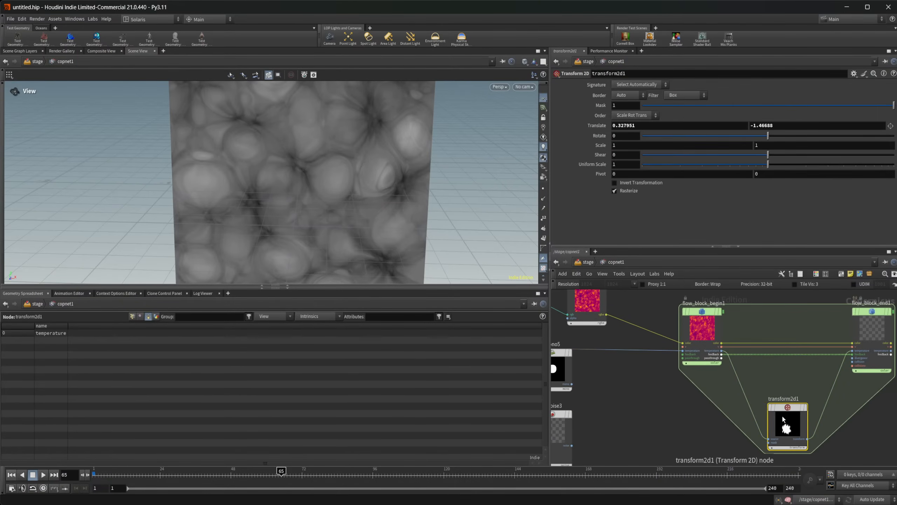
pyautogui.press('Delete')
# Animate bubblenoise1 by setting its fourth Phase component to $FF/50, and play the animation from the first frame.
pyautogui.moveTo(763, 408); pyautogui.dragTo(893, 404, button='middle')
pyautogui.moveTo(597, 412); pyautogui.dragTo(857, 437, button='middle')
pyautogui.scroll(2, 753, 359)
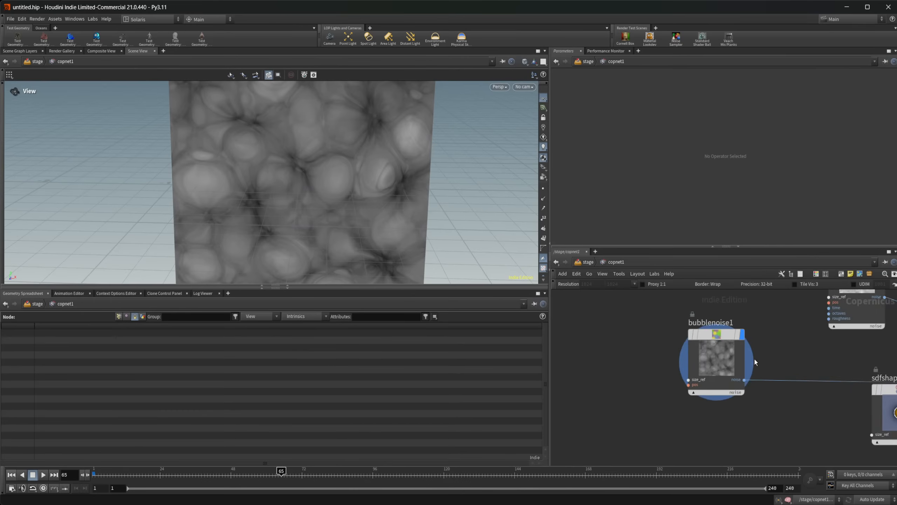
pyautogui.click(706, 367)
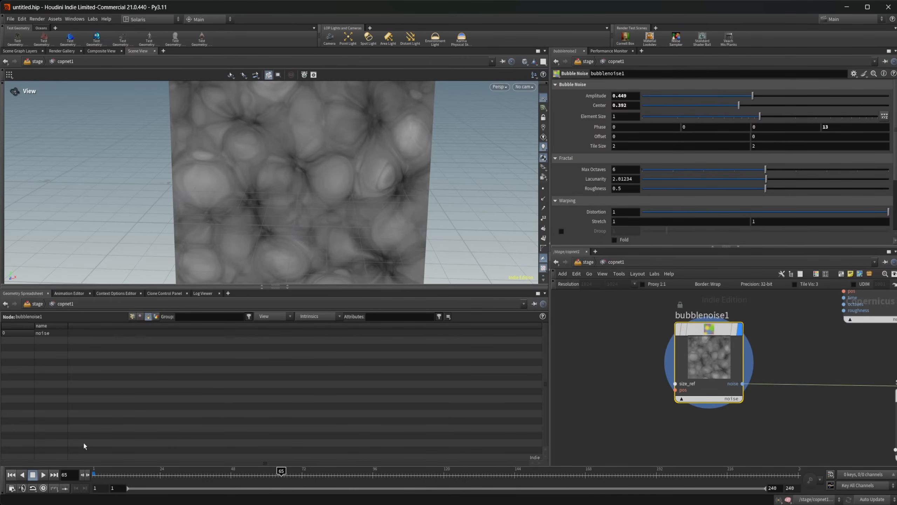
pyautogui.click(11, 474)
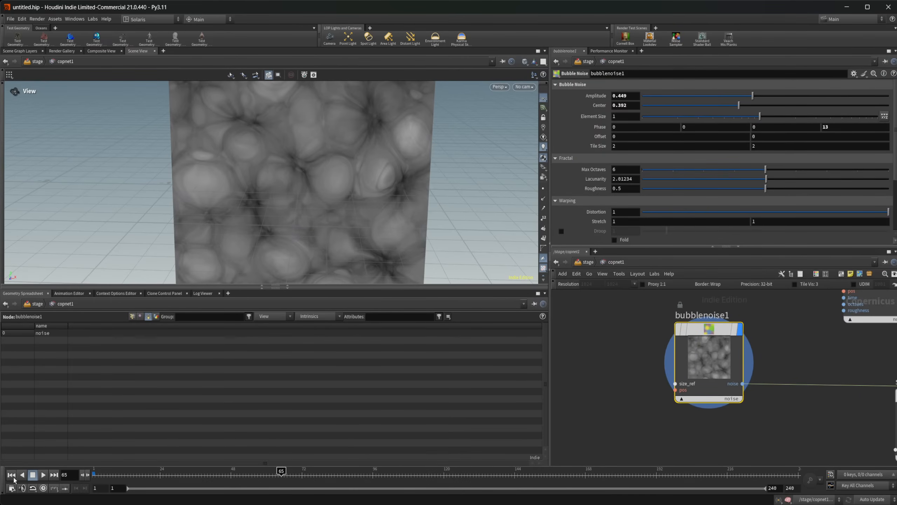
pyautogui.click(846, 129)
pyautogui.write('$FF')
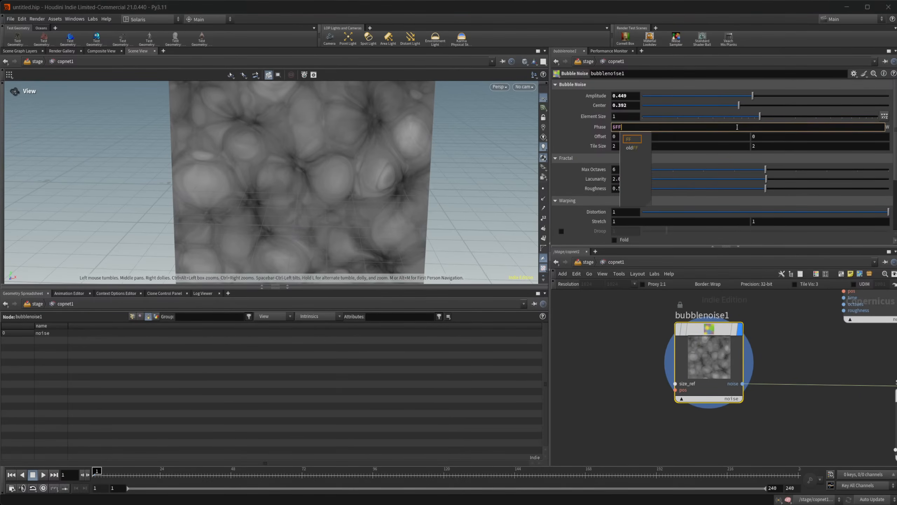
pyautogui.write('/')
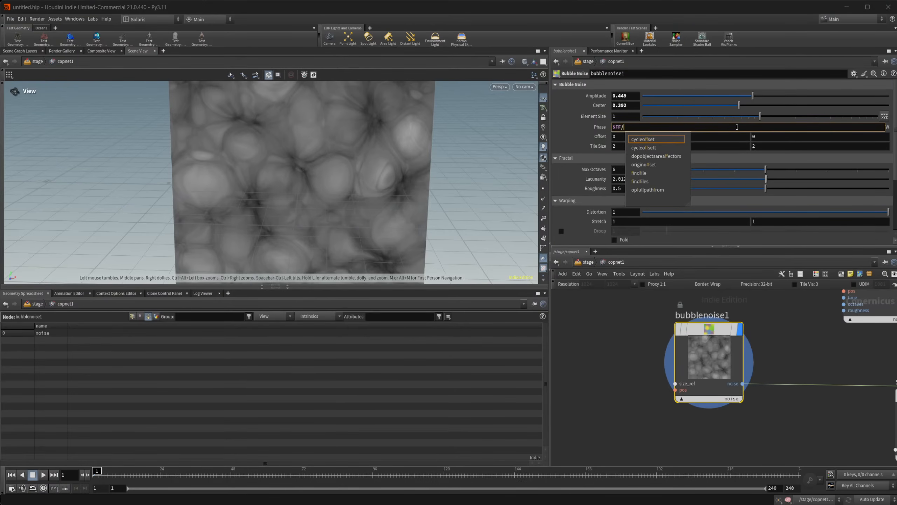
pyautogui.write('/0')
pyautogui.press('Return')
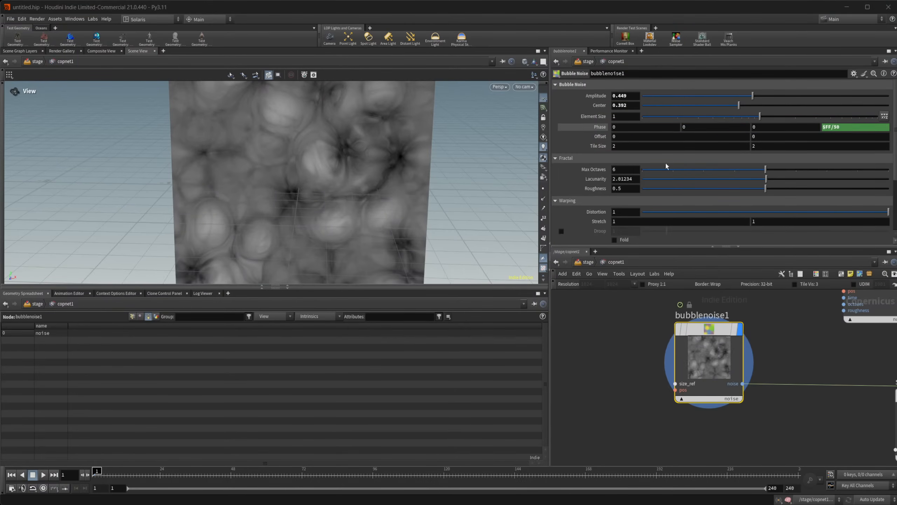
pyautogui.click(44, 474)
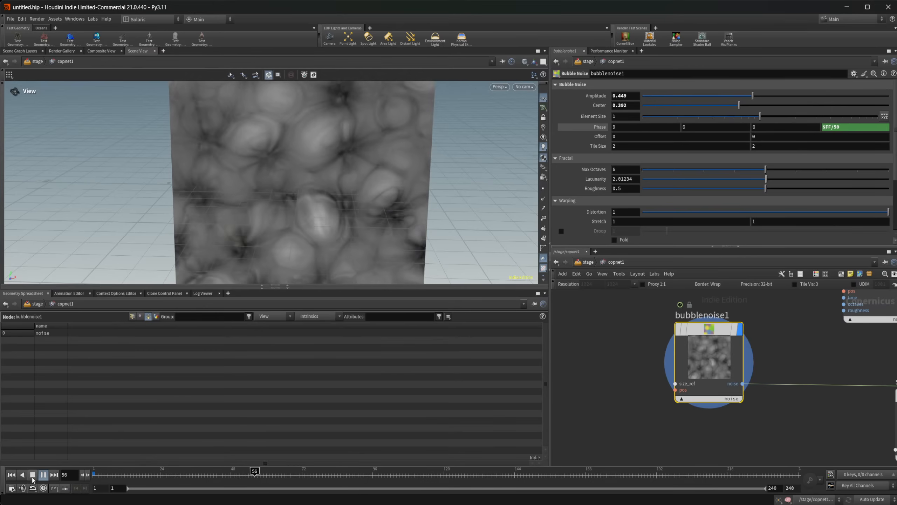
# Slow the noise animation by setting the fourth Phase component to $FF/100, and preview it from the first frame.
pyautogui.click(845, 127)
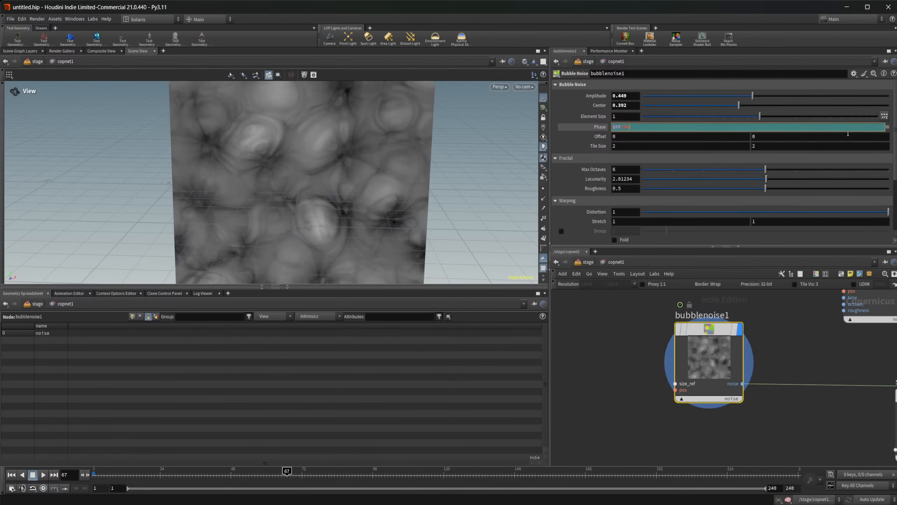
pyautogui.press('Return')
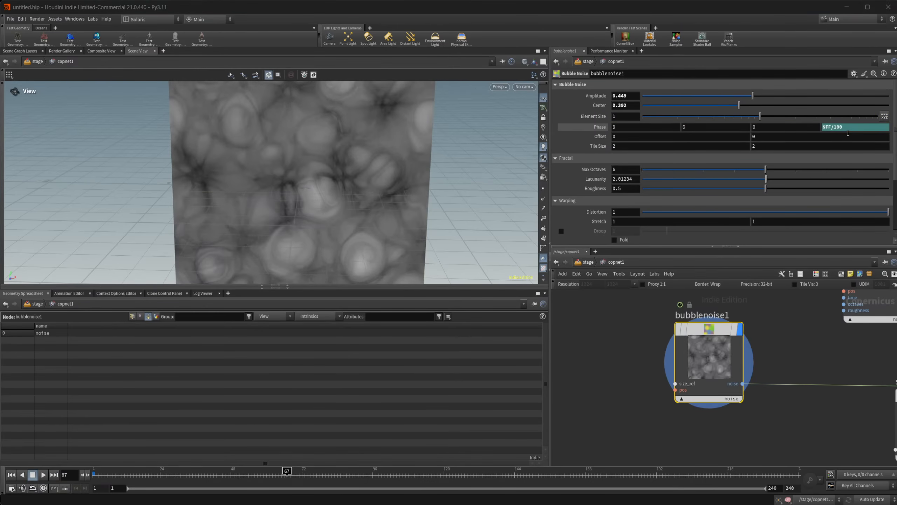
pyautogui.click(12, 475)
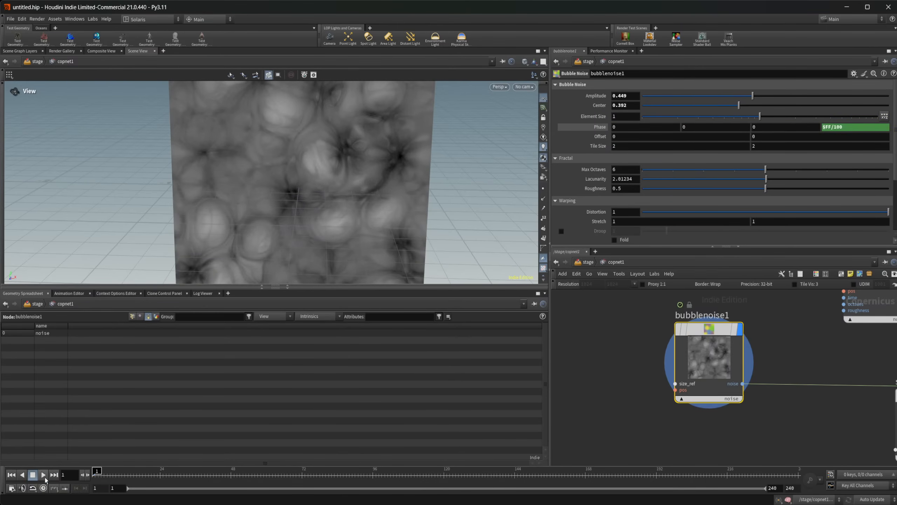
pyautogui.click(43, 475)
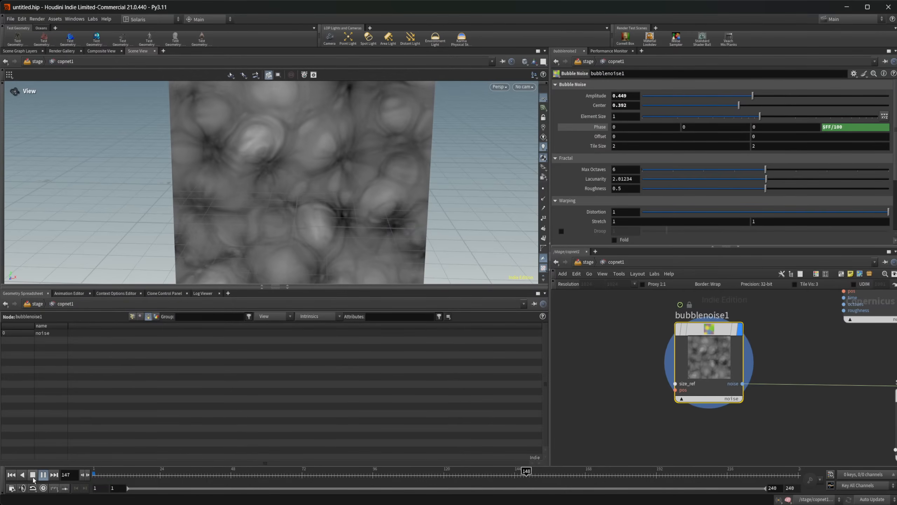
pyautogui.click(33, 479)
# Return to frame 1 and display flow_block_end1 in the viewport.
pyautogui.moveTo(804, 372); pyautogui.dragTo(456, 399, button='middle')
pyautogui.scroll(-3, 709, 363)
pyautogui.moveTo(709, 362); pyautogui.dragTo(503, 372, button='middle')
pyautogui.click(823, 373)
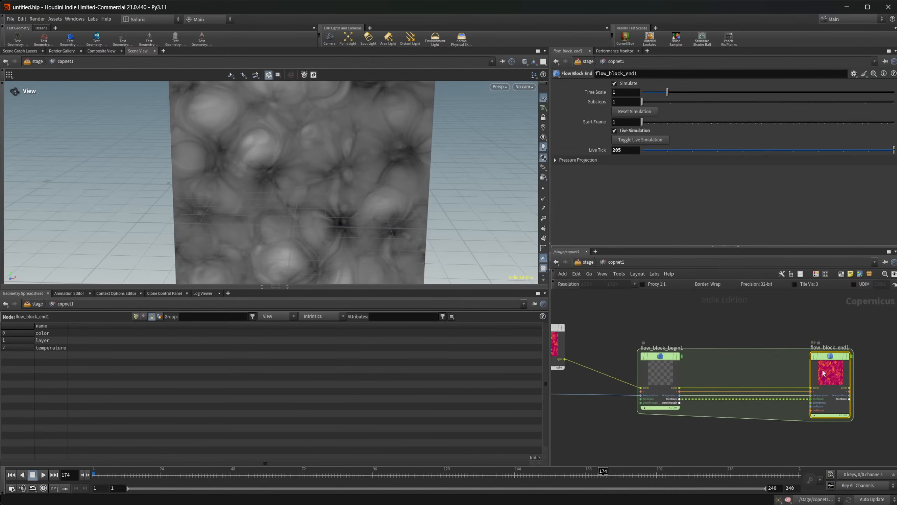
pyautogui.click(11, 474)
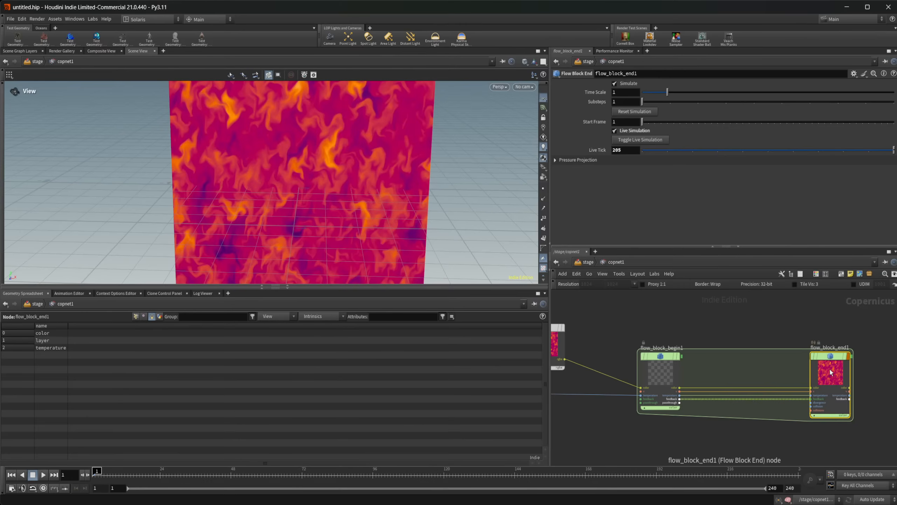
pyautogui.press('r')
pyautogui.click(830, 370)
pyautogui.click(830, 371)
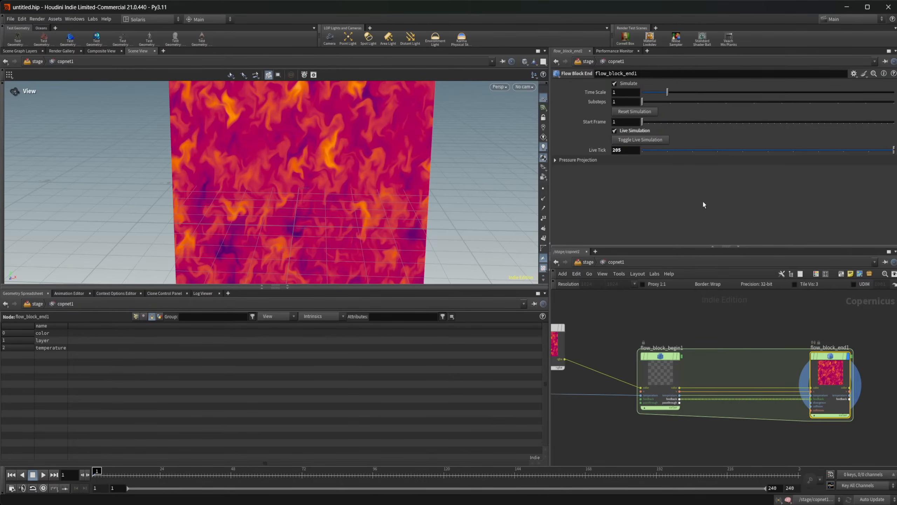
# Reset the flow_block_end1 simulation, play it briefly, and return to the first frame.
pyautogui.click(635, 112)
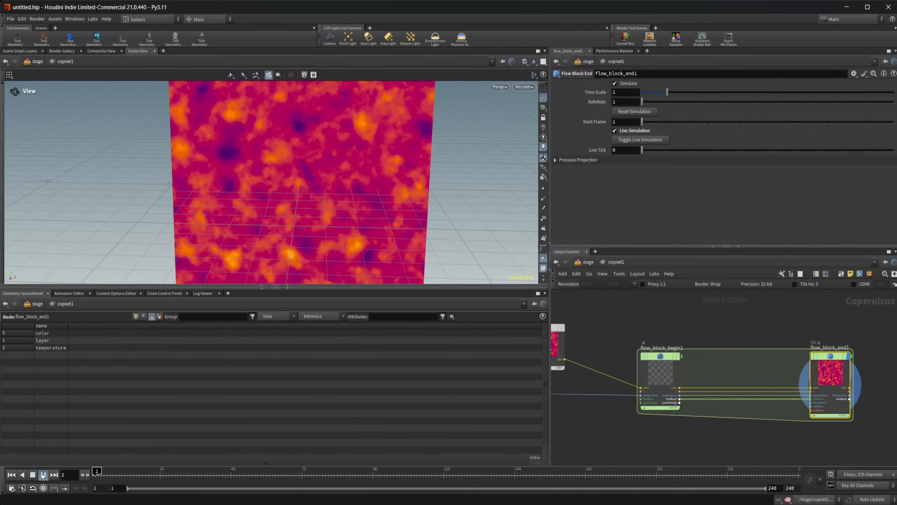
pyautogui.click(43, 474)
pyautogui.click(34, 475)
pyautogui.click(11, 475)
pyautogui.moveTo(636, 437); pyautogui.dragTo(677, 426, button='middle')
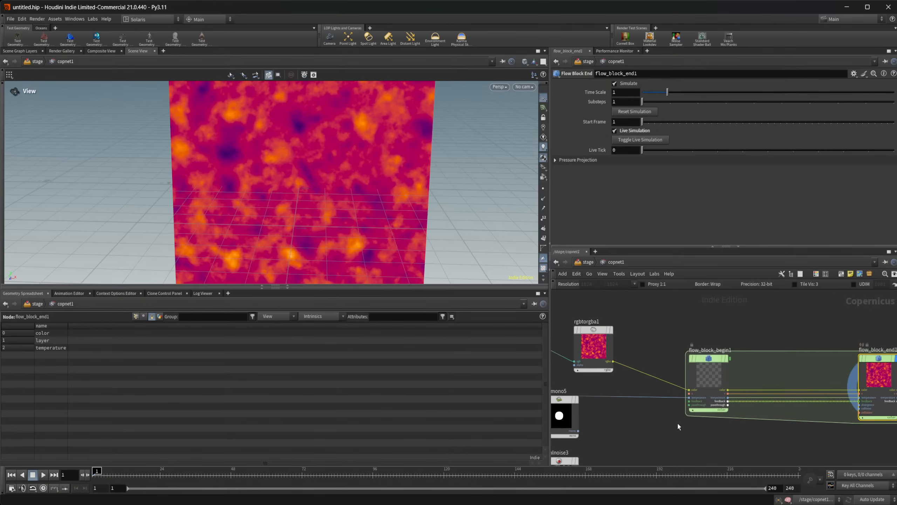
# Display flow_block_begin1 in the viewport to check what enters the flow block.
pyautogui.click(709, 376)
pyautogui.press('r')
pyautogui.moveTo(836, 378); pyautogui.dragTo(753, 375, button='middle')
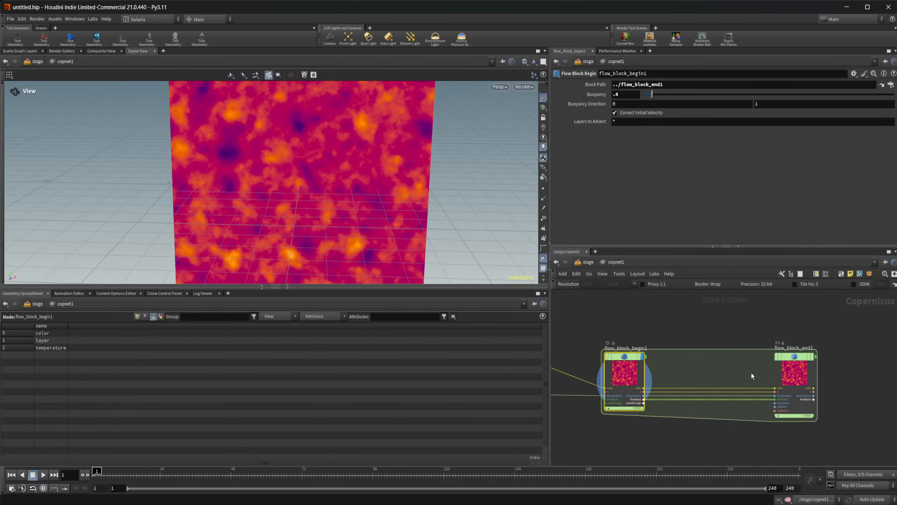
# Display flow_block_end1 with Live Simulation turned off and play the simulation along the timeline.
pyautogui.click(794, 373)
pyautogui.press('r')
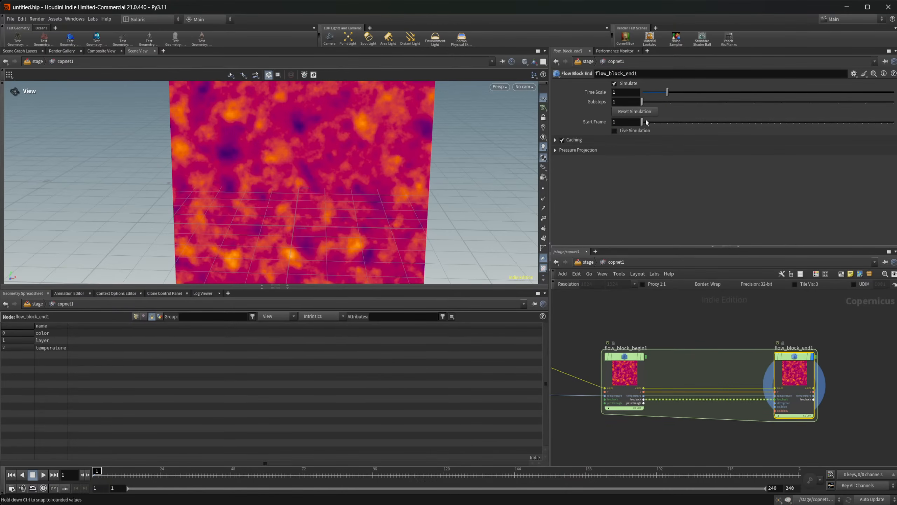
pyautogui.click(43, 475)
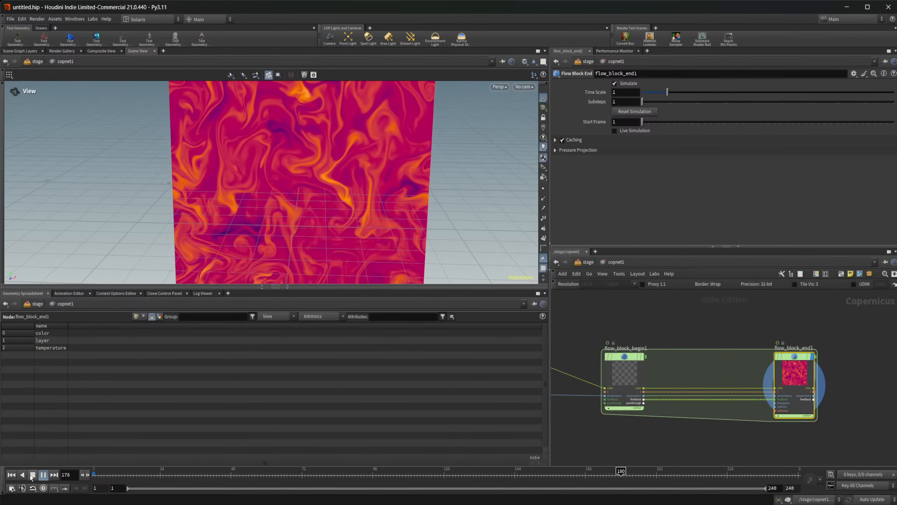
pyautogui.click(32, 475)
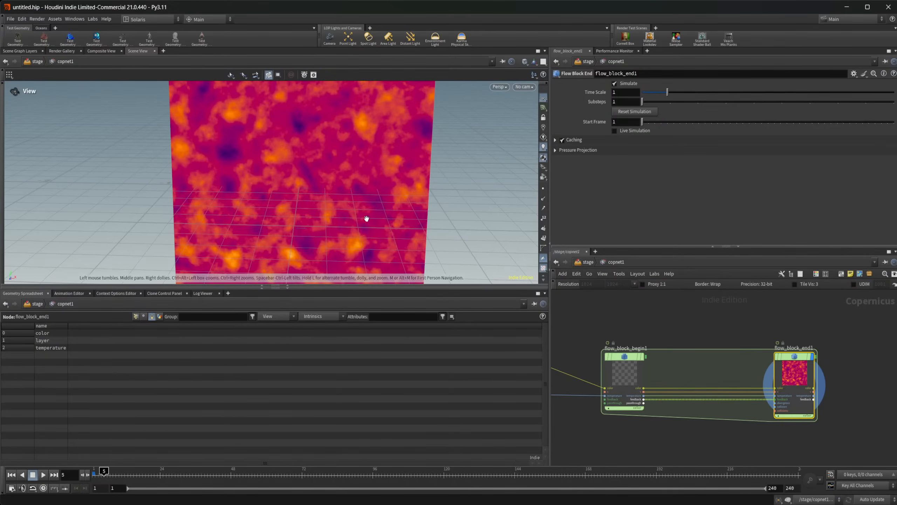
# Turn on Live Simulation for flow_block_end1 and briefly play the timeline to compare the behaviour.
pyautogui.scroll(-3, 286, 236)
pyautogui.click(643, 131)
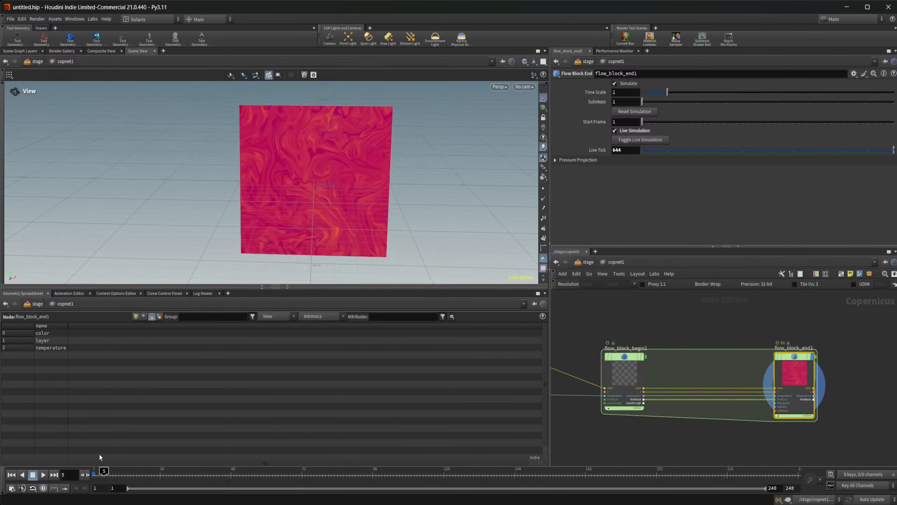
pyautogui.click(43, 474)
pyautogui.click(32, 474)
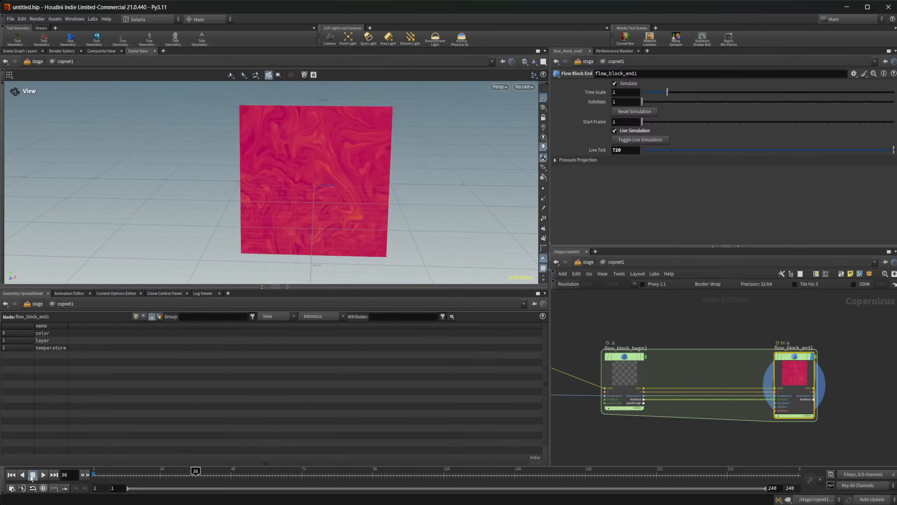
# Return to the first frame and reset the live flow simulation.
pyautogui.click(11, 474)
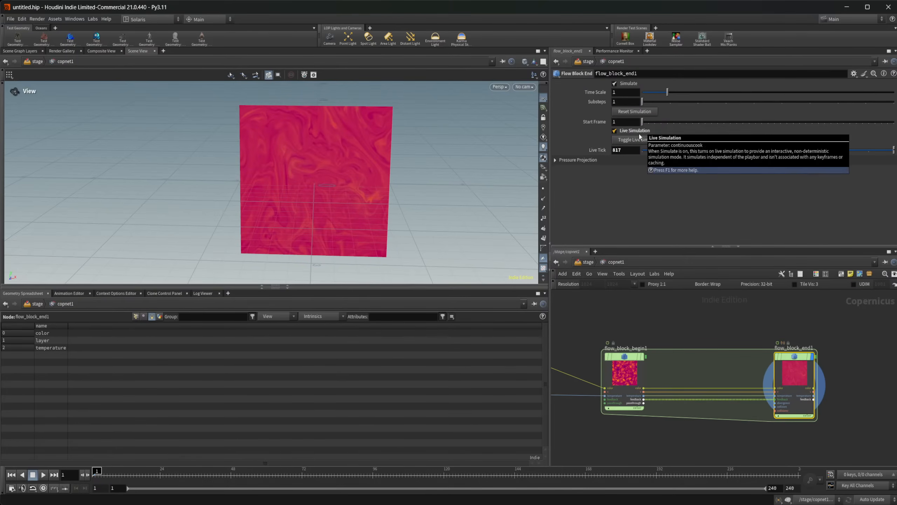
pyautogui.click(634, 111)
pyautogui.moveTo(792, 335); pyautogui.dragTo(706, 363, button='middle')
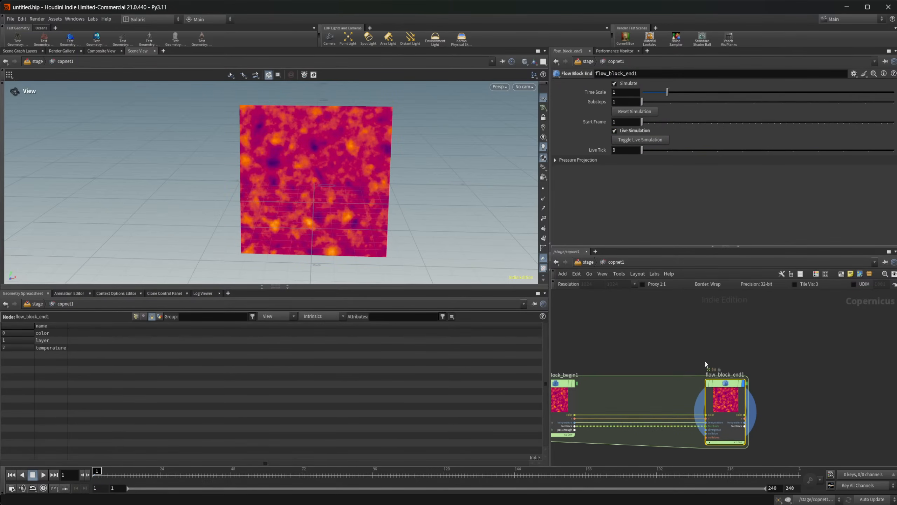
# Switch to the browser and look through the New COP nodes list on the What's new Copernicus page.
pyautogui.moveTo(537, 503)
pyautogui.click(590, 470)
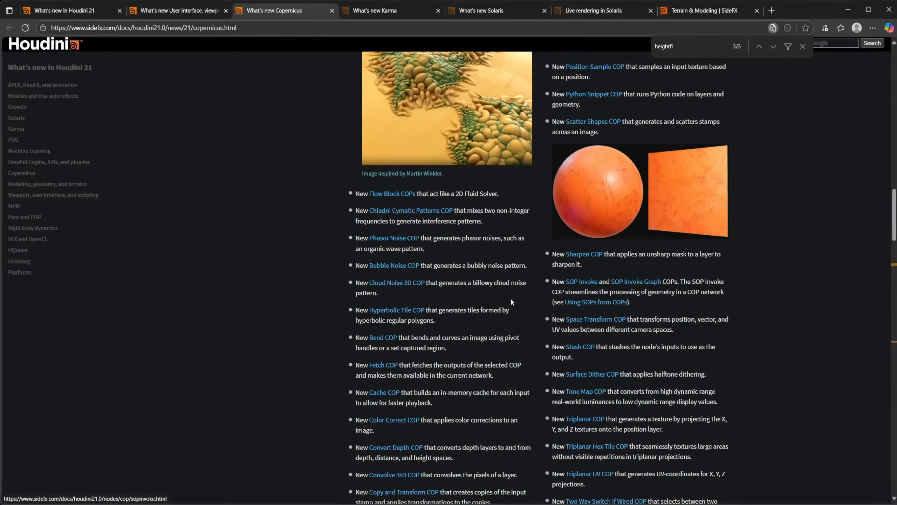
pyautogui.scroll(5, 510, 297)
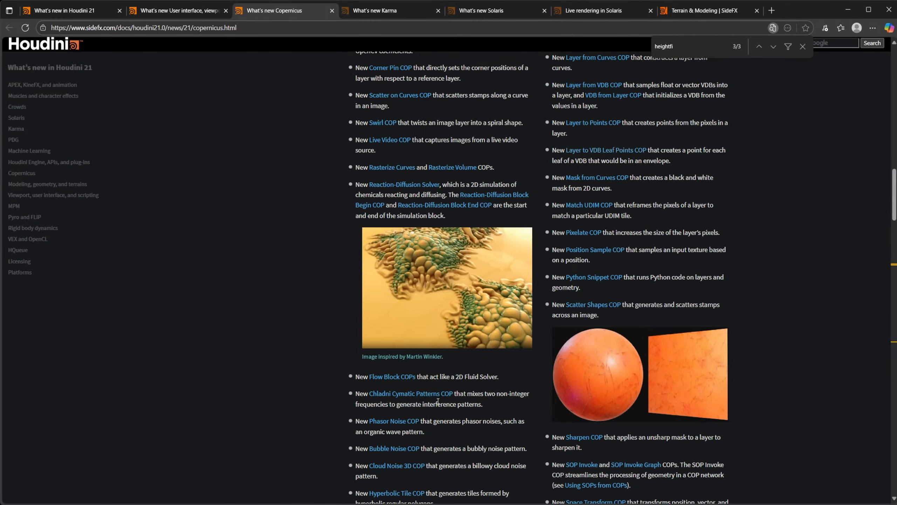
pyautogui.scroll(3, 464, 363)
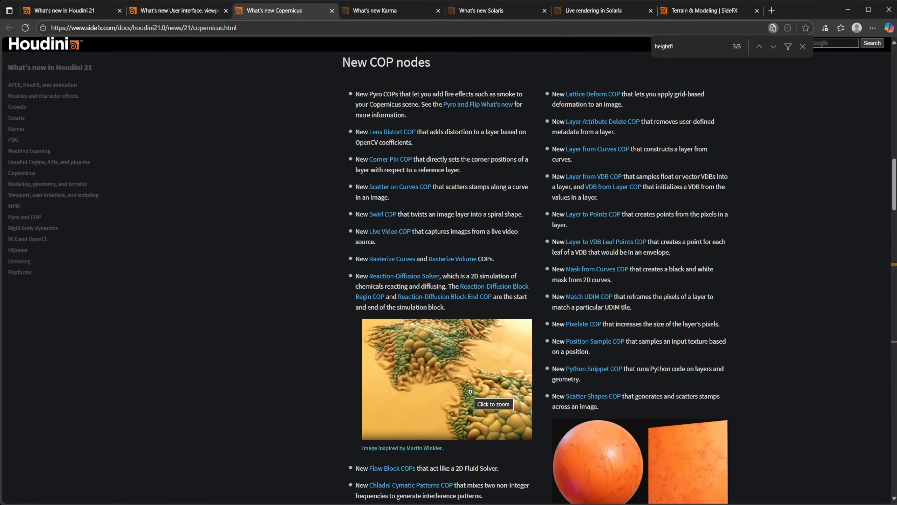
# Look back through the Baking, Cables and Slap comp sections of the What's new Copernicus page and play its intro video.
pyautogui.scroll(1, 556, 304)
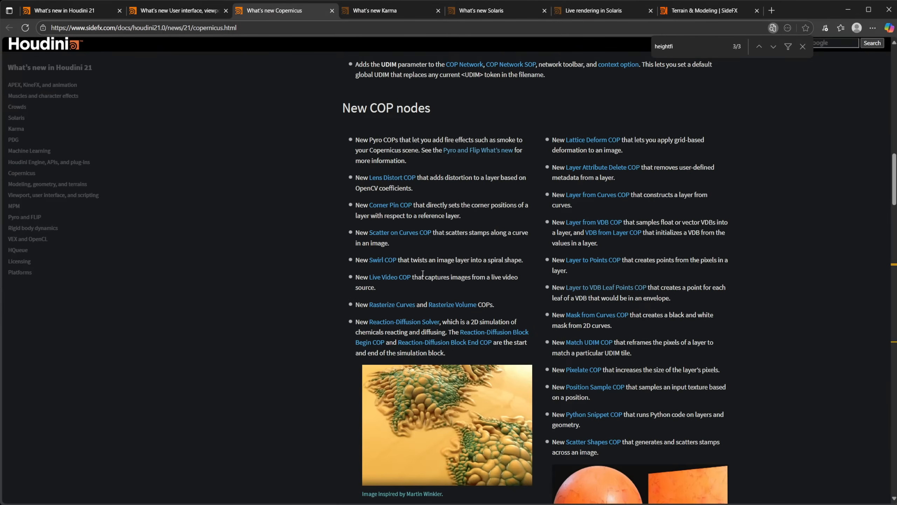
pyautogui.scroll(6, 459, 276)
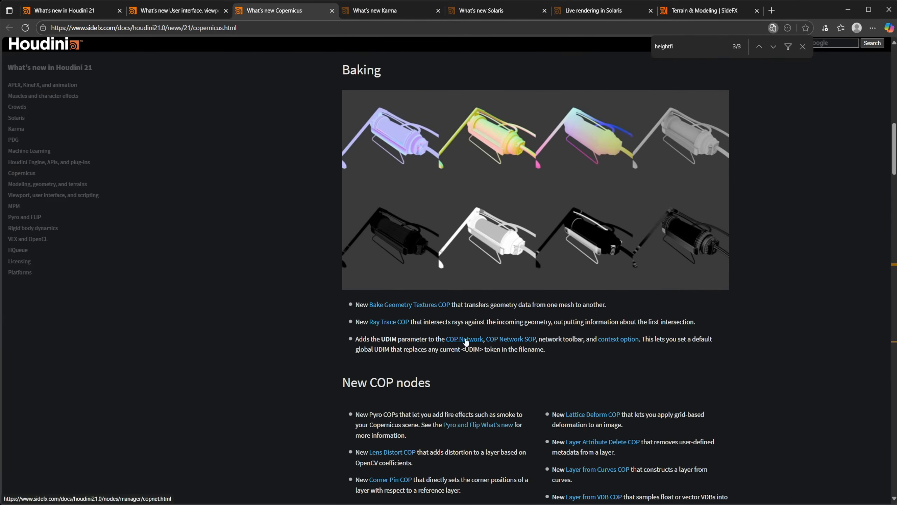
pyautogui.scroll(2, 463, 340)
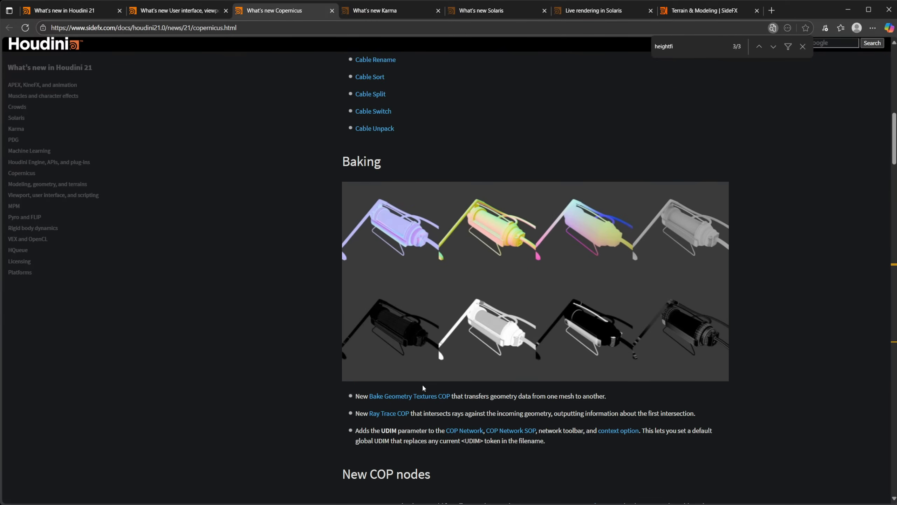
pyautogui.scroll(8, 423, 388)
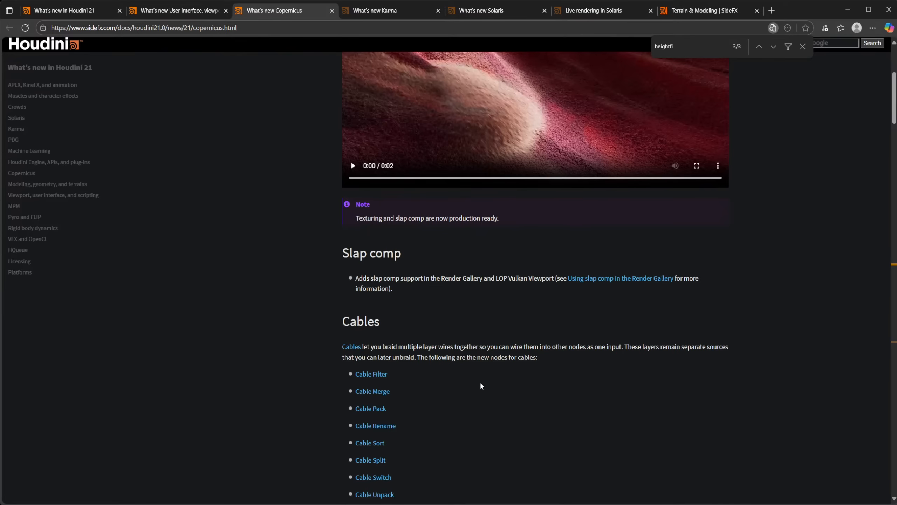
pyautogui.scroll(2, 480, 383)
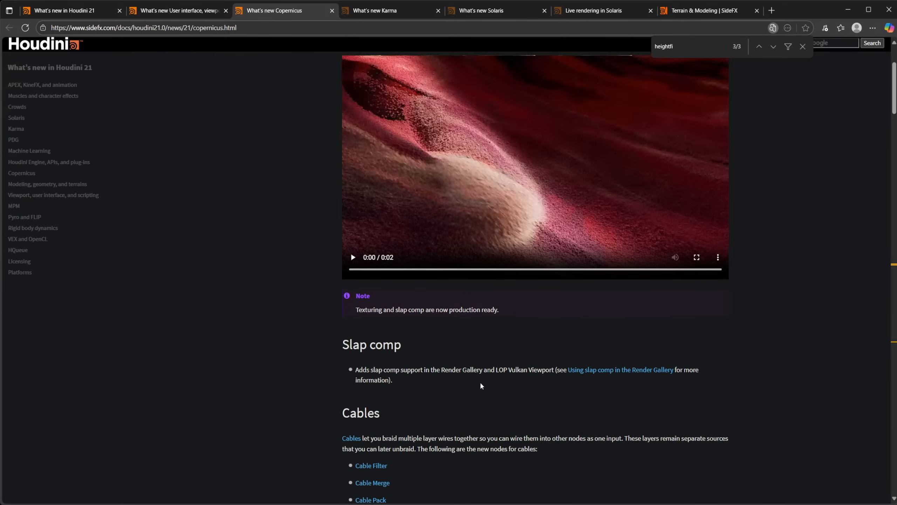
pyautogui.scroll(3, 481, 385)
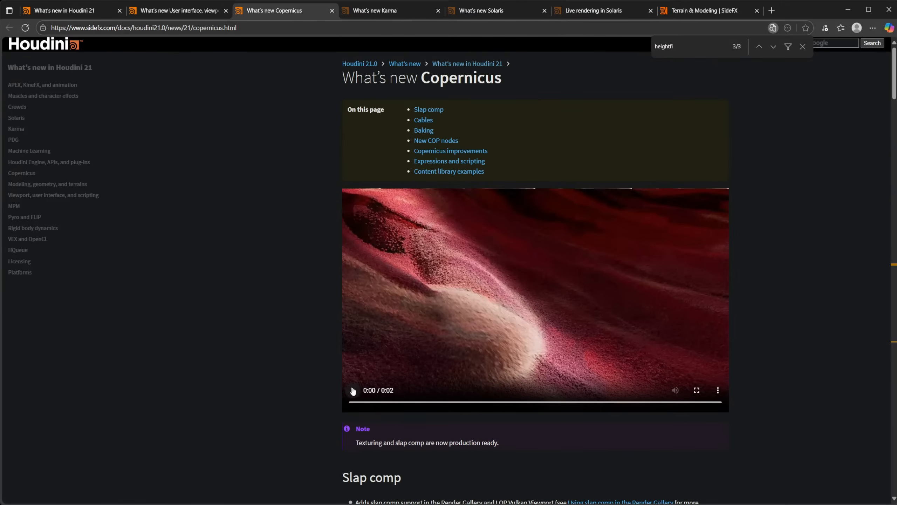
pyautogui.click(386, 367)
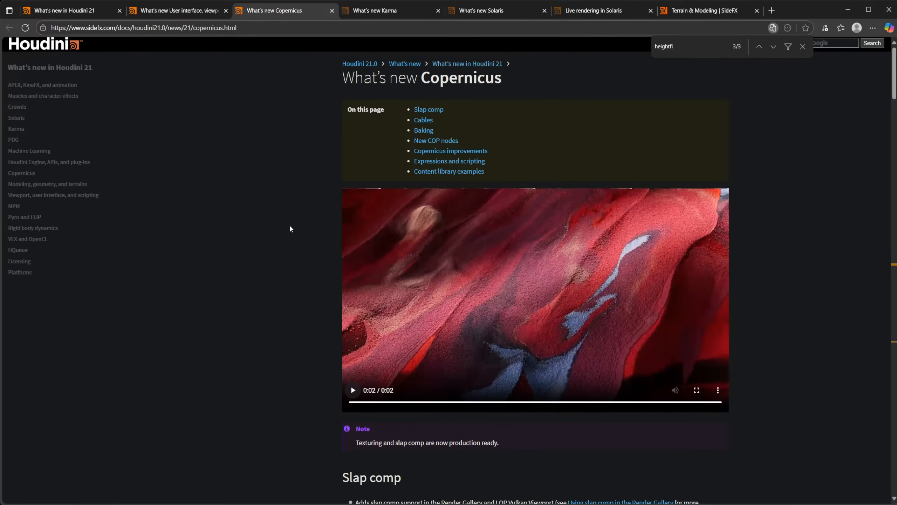
pyautogui.scroll(-2, 290, 228)
pyautogui.scroll(2, 290, 228)
# Switch through the open release-note pages to the What's new Karma page and look through it.
pyautogui.click(154, 14)
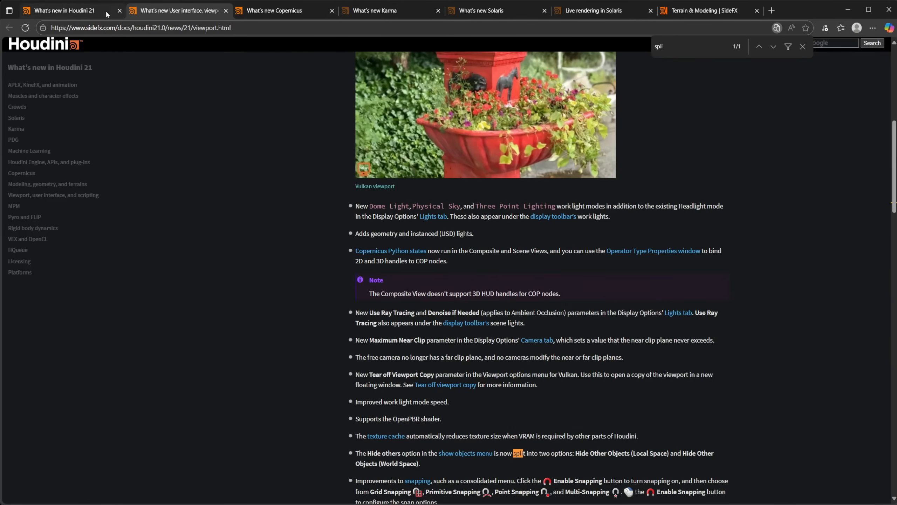
pyautogui.click(93, 13)
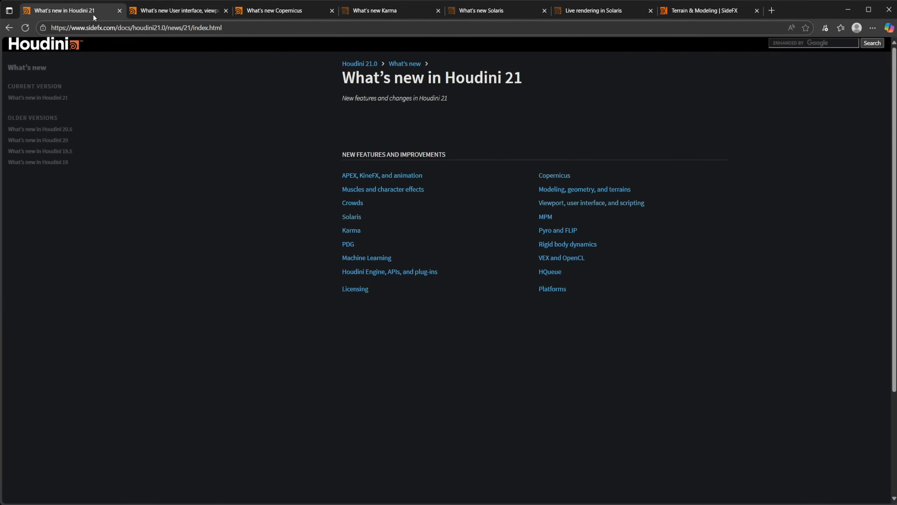
pyautogui.click(389, 11)
pyautogui.scroll(-5, 344, 289)
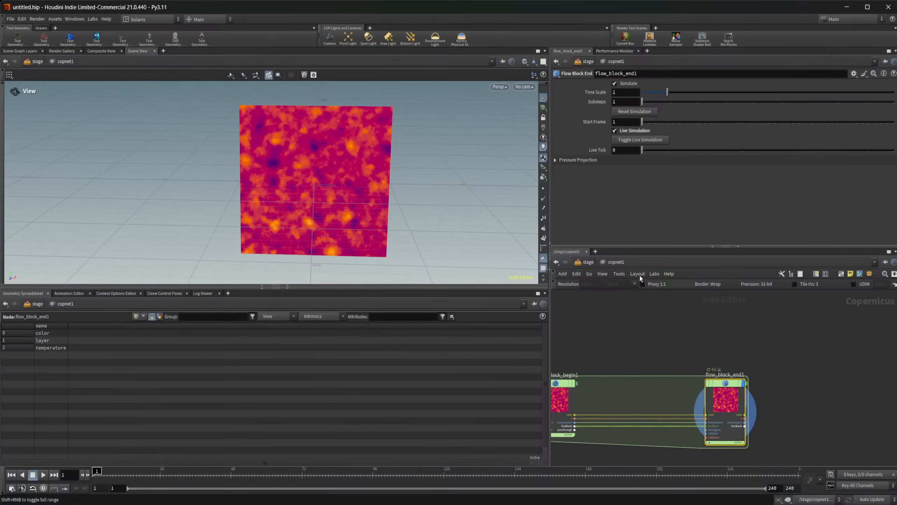
# Switch to Houdini, go up from copnet1 to the stage network and add a Material Library node.
pyautogui.click(588, 262)
pyautogui.press('Tab')
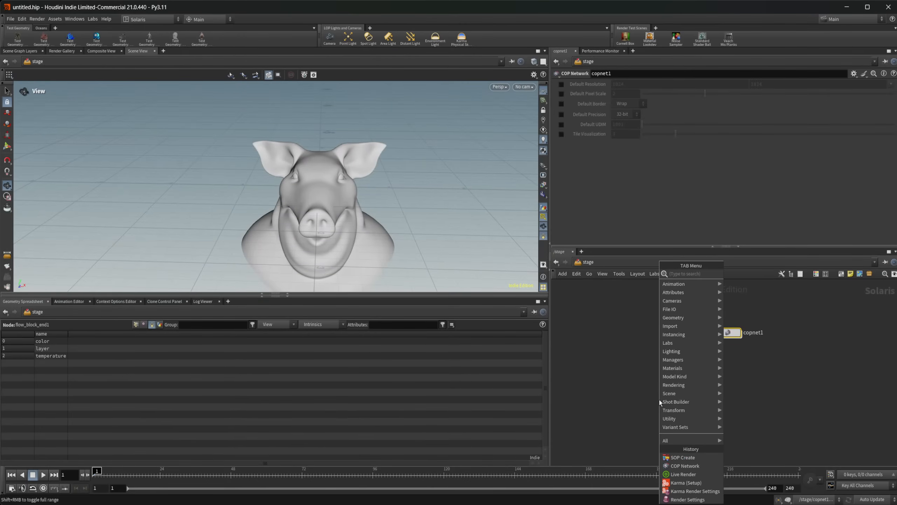
pyautogui.write('mater')
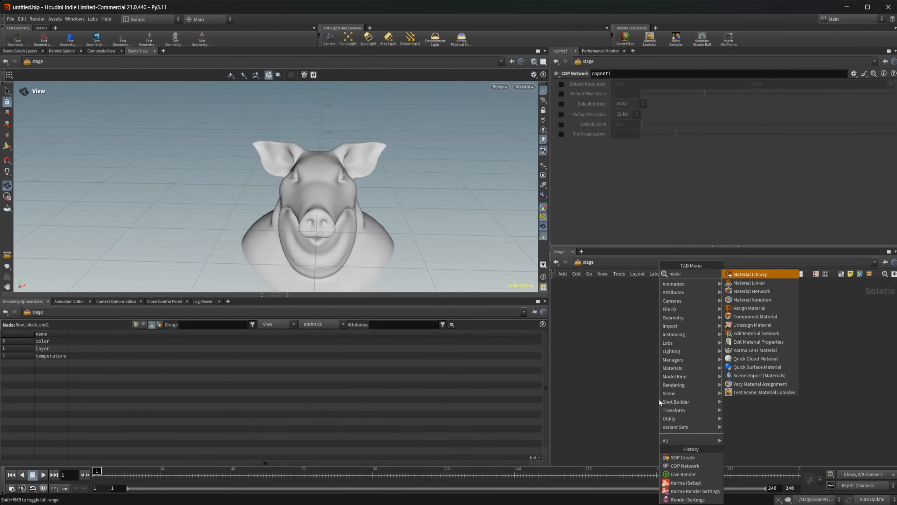
pyautogui.press('Return')
pyautogui.click(659, 399)
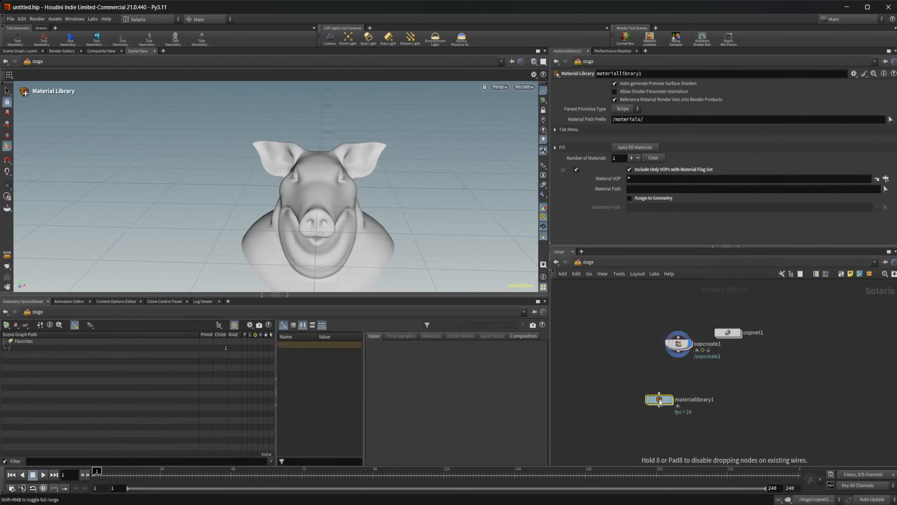
# Enter materiallibrary1 and add a Karma Material Builder.
pyautogui.doubleClick(659, 400)
pyautogui.press('Tab')
pyautogui.write('ka')
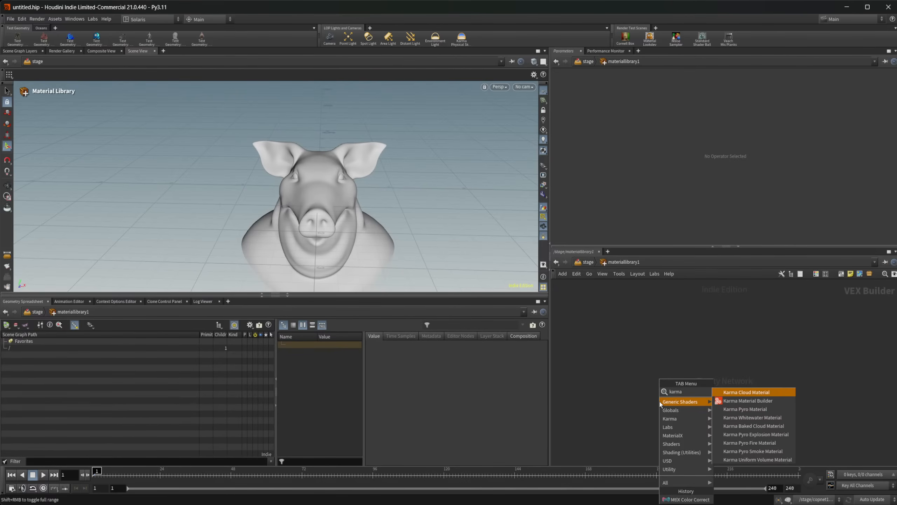
pyautogui.press('Down')
pyautogui.press('Return')
pyautogui.click(660, 401)
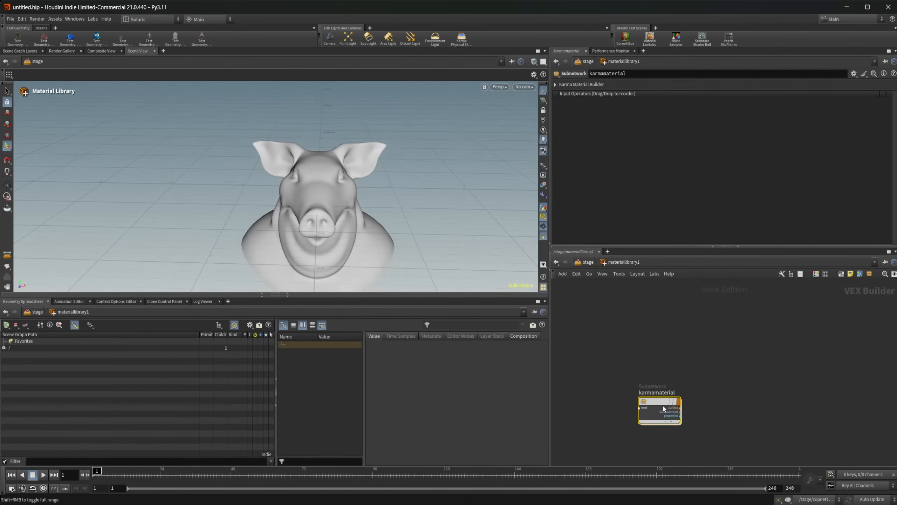
# Inside karmamaterial, add an OpenPBR Surface node and connect its output to the surface input of Material_Outputs_and_AOVs.
pyautogui.doubleClick(663, 406)
pyautogui.scroll(4, 648, 389)
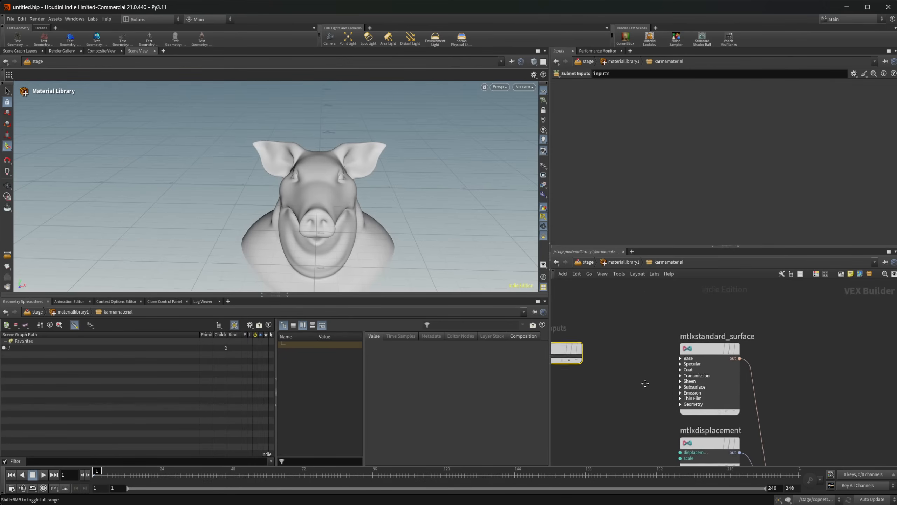
pyautogui.moveTo(644, 383); pyautogui.dragTo(685, 397, button='middle')
pyautogui.press('Tab')
pyautogui.write('u')
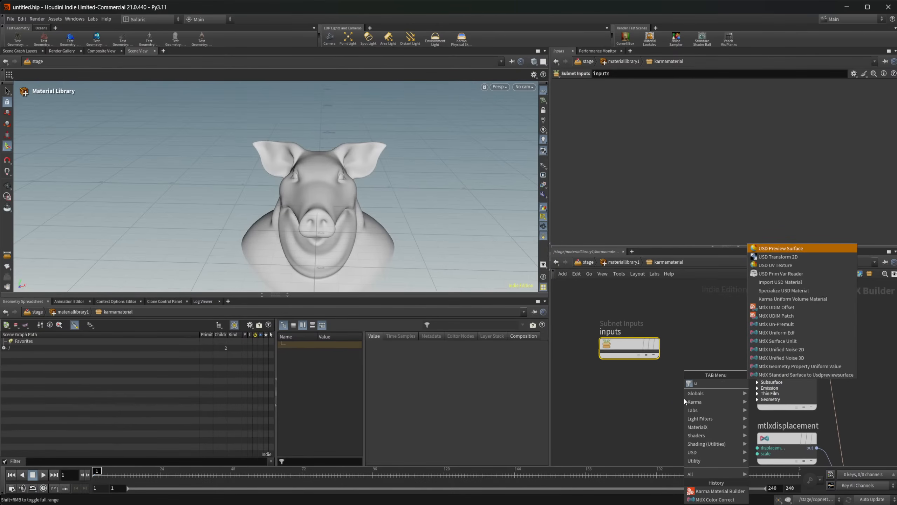
pyautogui.press('BackSpace')
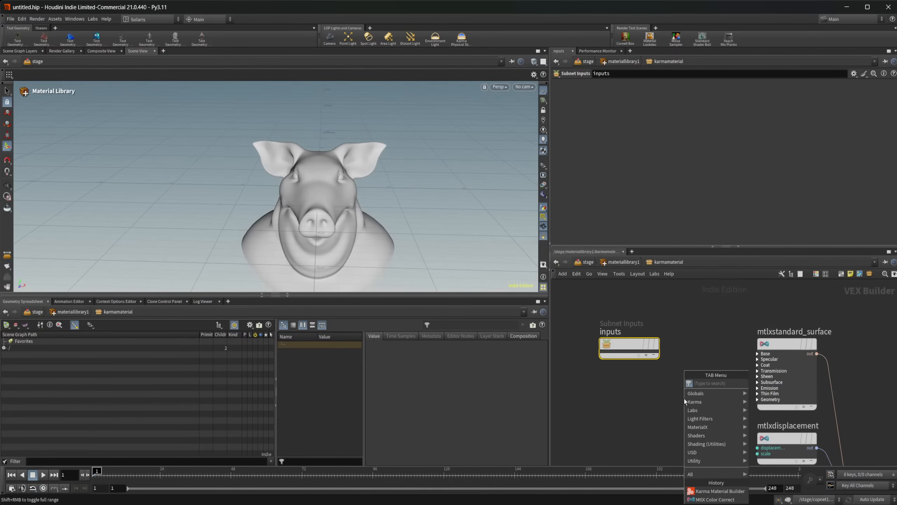
pyautogui.write('op')
pyautogui.press('Return')
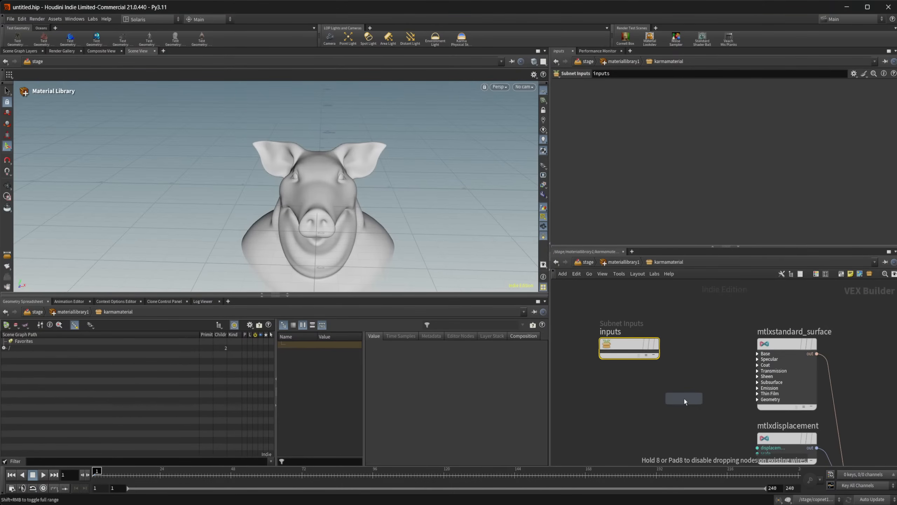
pyautogui.click(685, 398)
pyautogui.moveTo(726, 362); pyautogui.dragTo(660, 285, button='middle')
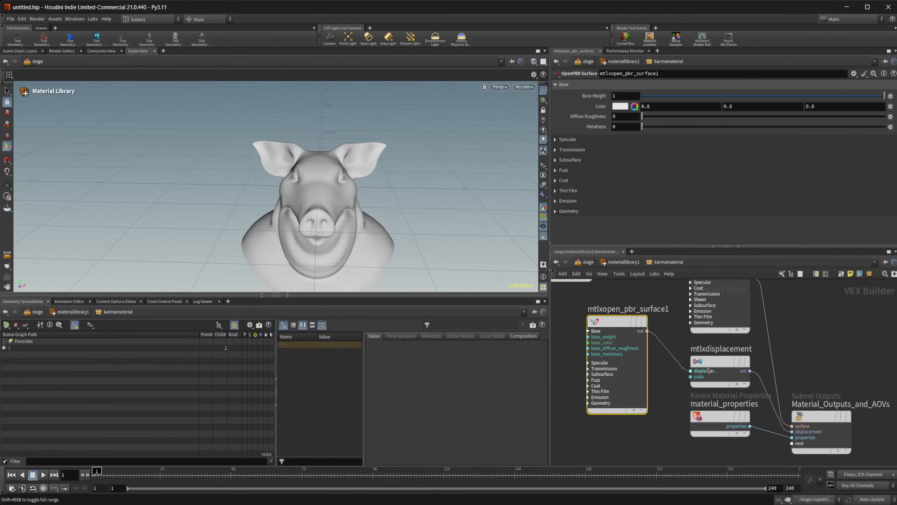
pyautogui.moveTo(647, 330); pyautogui.dragTo(792, 426)
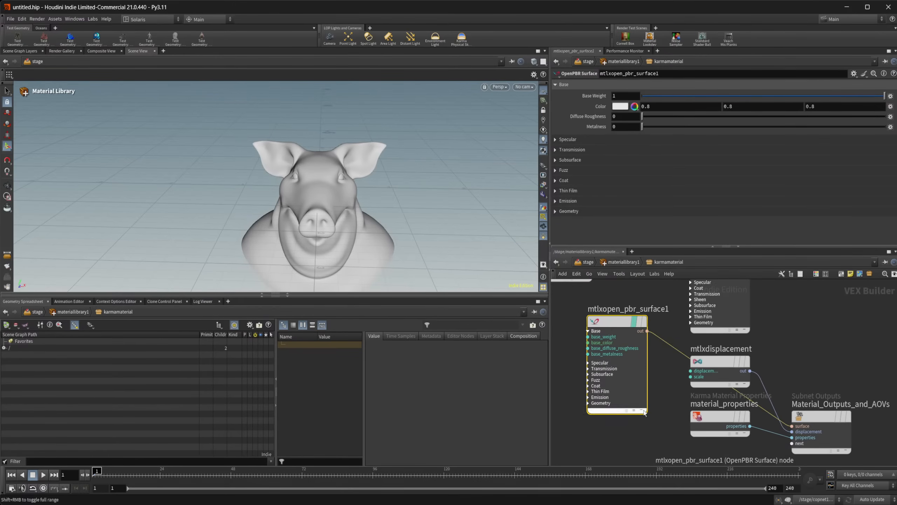
# Examine the OpenPBR Surface parameter groups, including Specular, Transmission, Geometry, Emission, Thin Film and Coat.
pyautogui.moveTo(665, 422); pyautogui.dragTo(641, 455, button='middle')
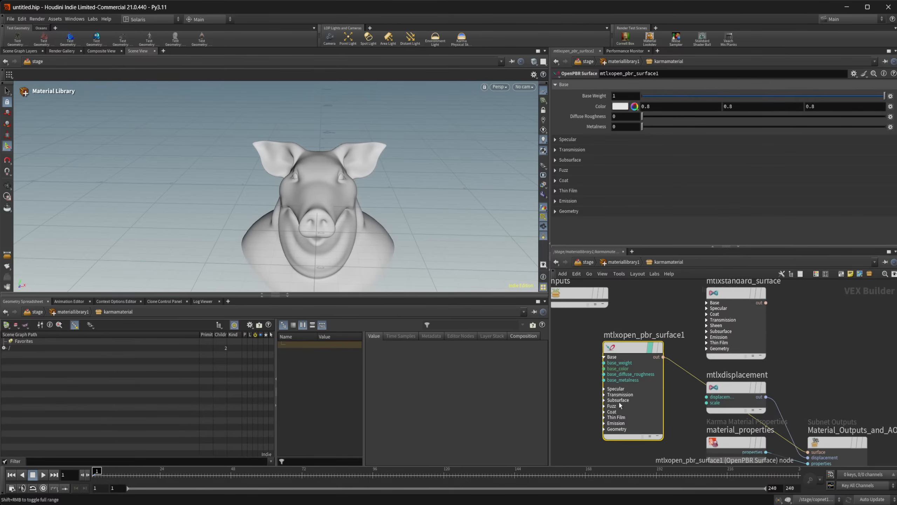
pyautogui.click(600, 139)
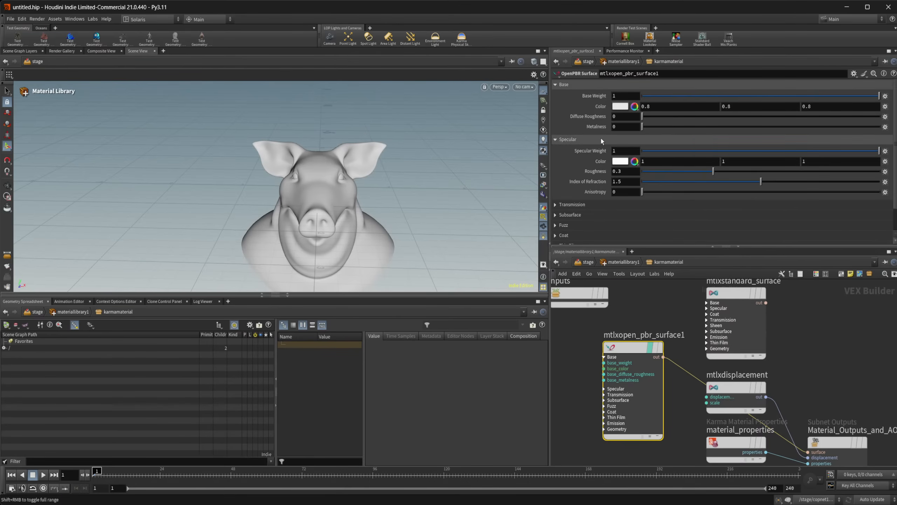
pyautogui.click(600, 137)
pyautogui.click(592, 149)
pyautogui.click(591, 149)
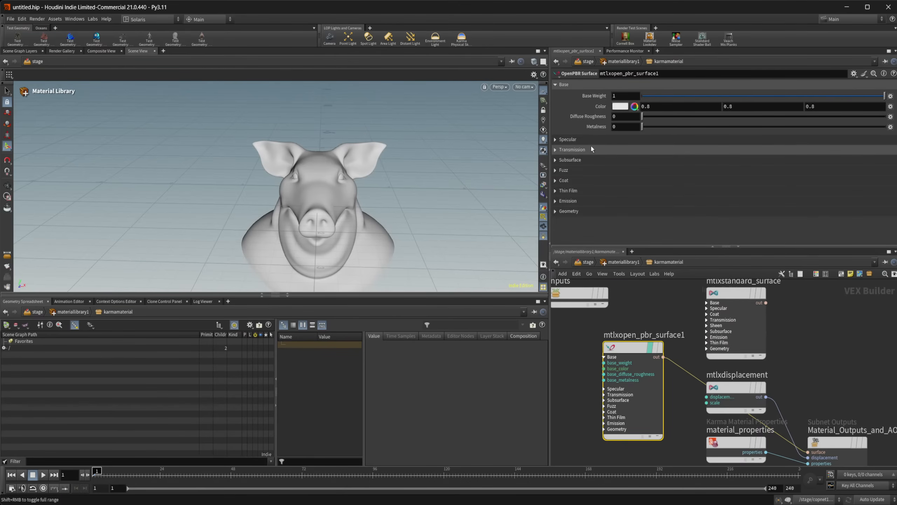
pyautogui.click(592, 149)
pyautogui.click(592, 150)
pyautogui.click(581, 211)
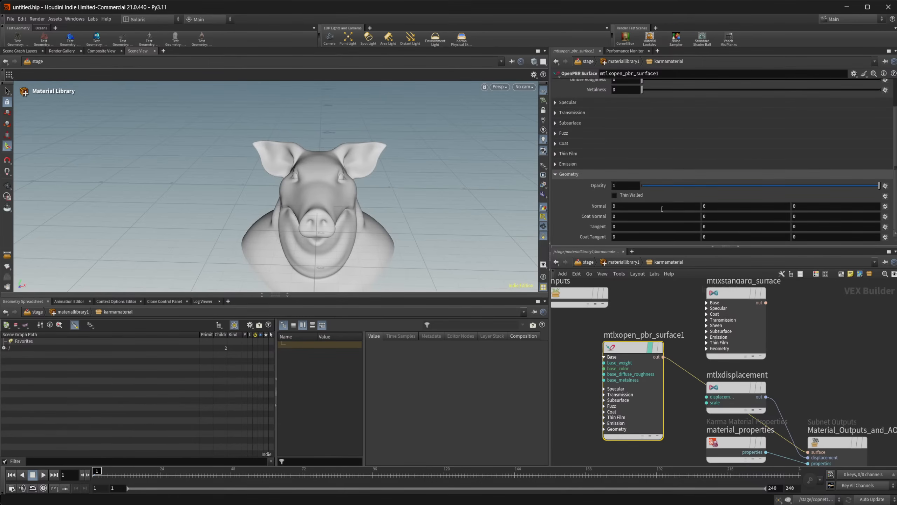
pyautogui.click(585, 174)
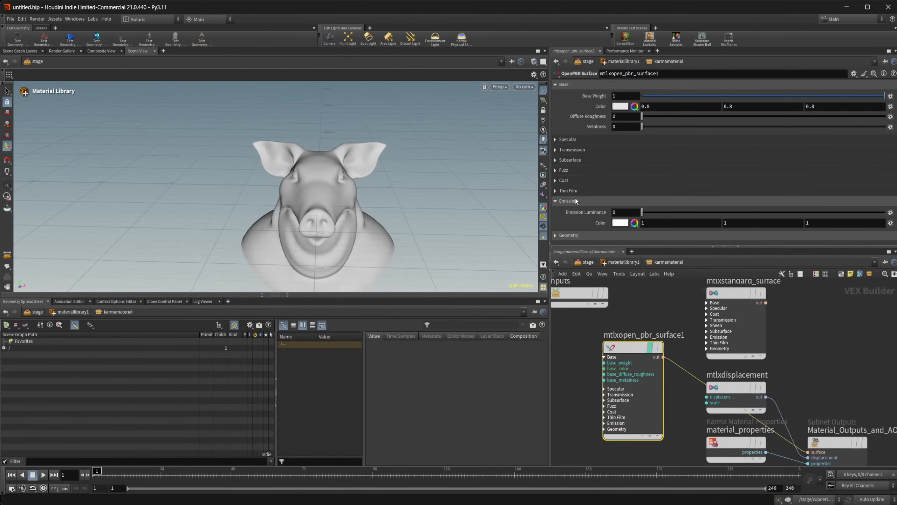
pyautogui.click(575, 194)
pyautogui.click(576, 193)
pyautogui.click(576, 182)
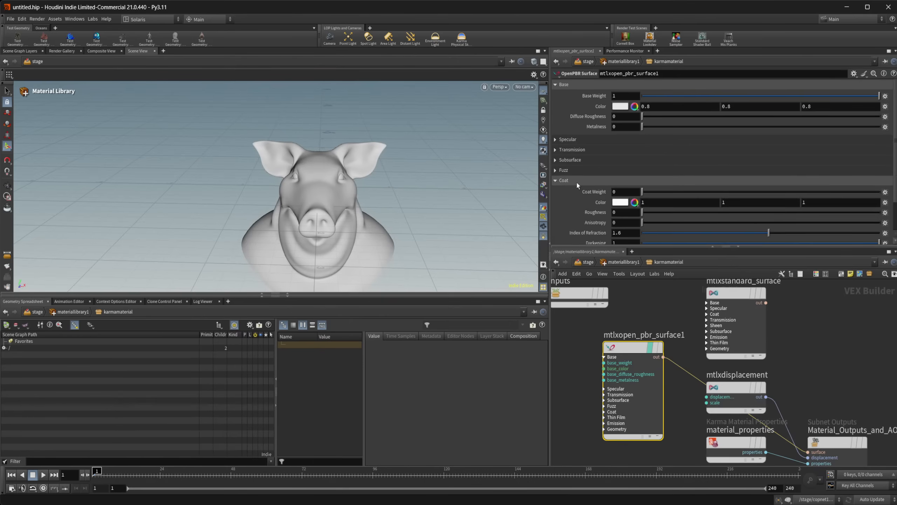
pyautogui.click(576, 182)
# Add a MtlX Mix node beside mtlxopen_pbr_surface1 to try mixing with the OpenPBR Surface.
pyautogui.scroll(-3, 635, 399)
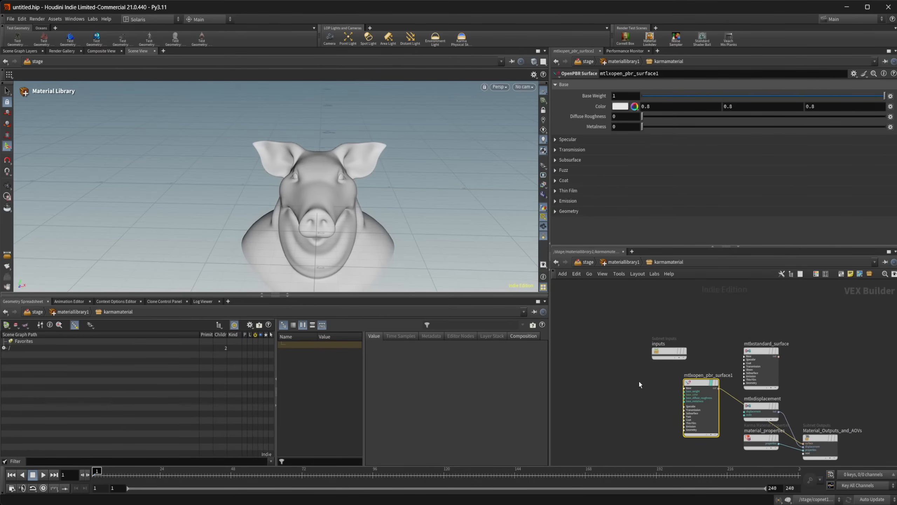
pyautogui.press('Tab')
pyautogui.write('mix')
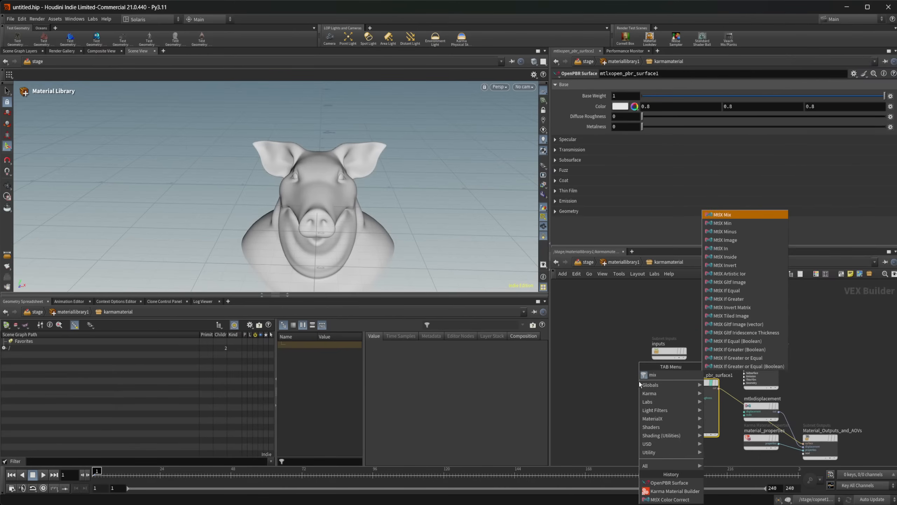
pyautogui.press('Return')
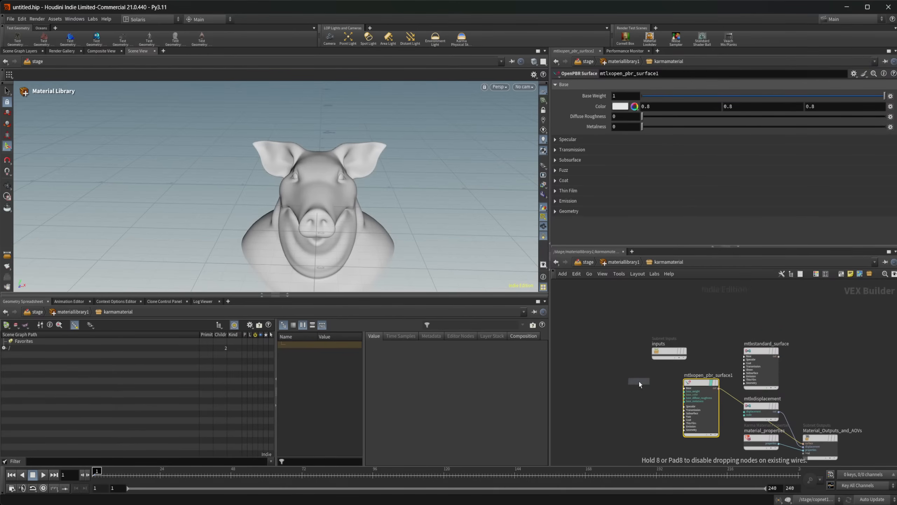
pyautogui.click(639, 382)
pyautogui.scroll(3, 639, 382)
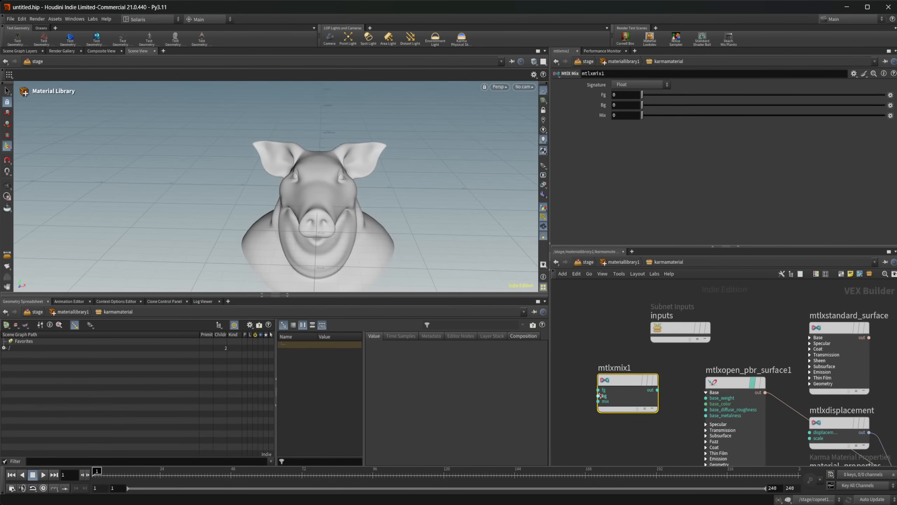
pyautogui.moveTo(696, 364); pyautogui.dragTo(767, 355, button='middle')
pyautogui.moveTo(804, 380); pyautogui.dragTo(765, 397)
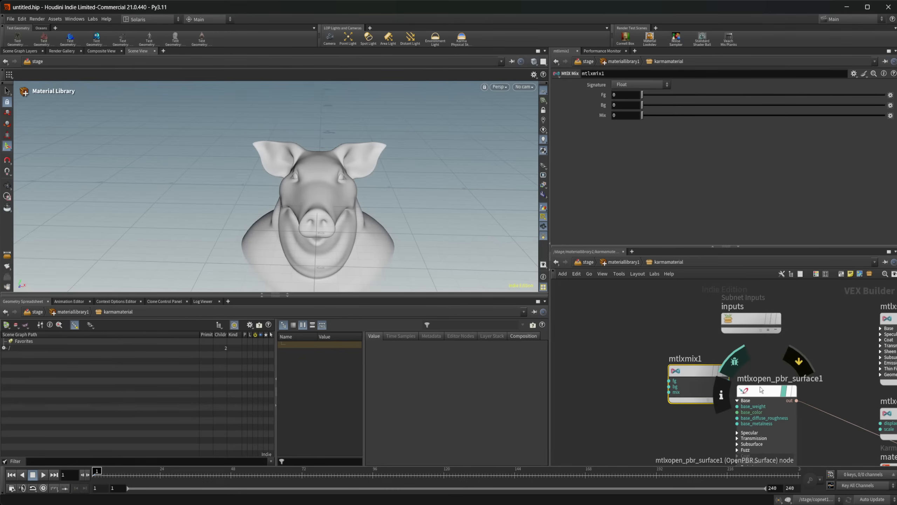
# Delete the MtlX Mix node from the karmamaterial network.
pyautogui.click(765, 390)
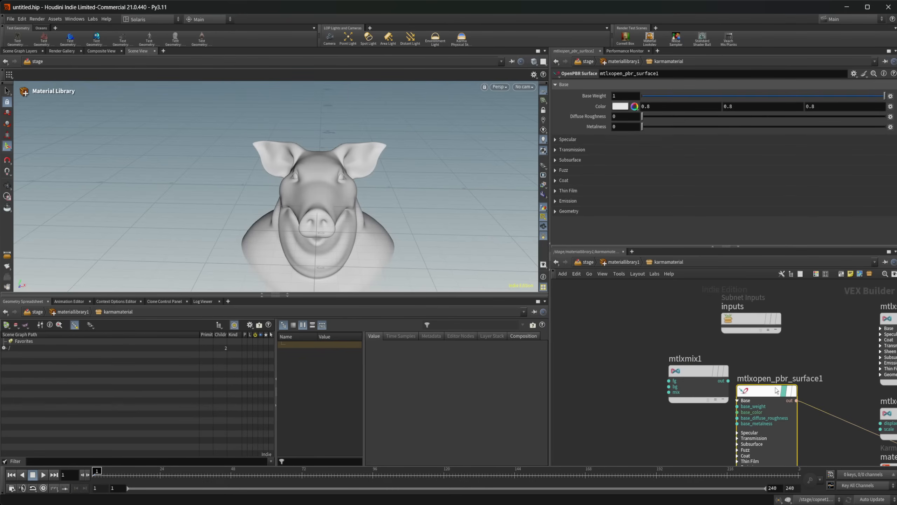
pyautogui.click(698, 370)
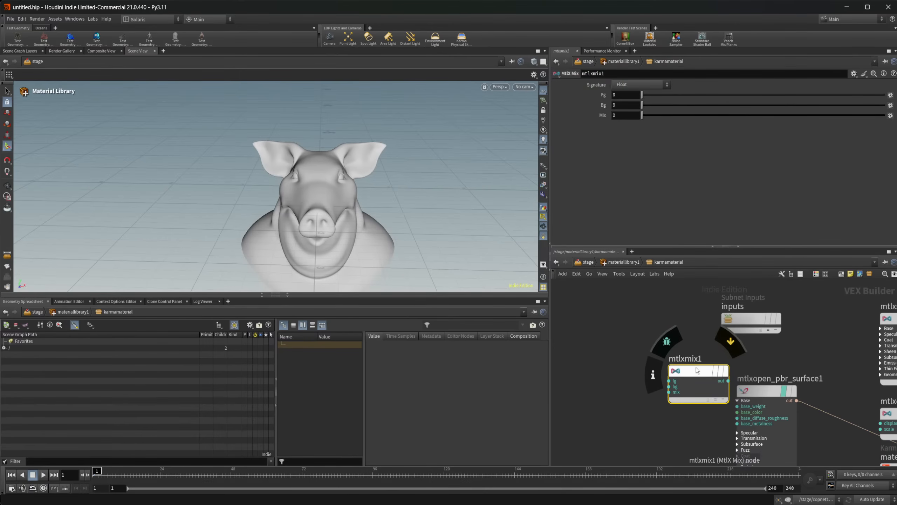
pyautogui.press('Delete')
pyautogui.press('Tab')
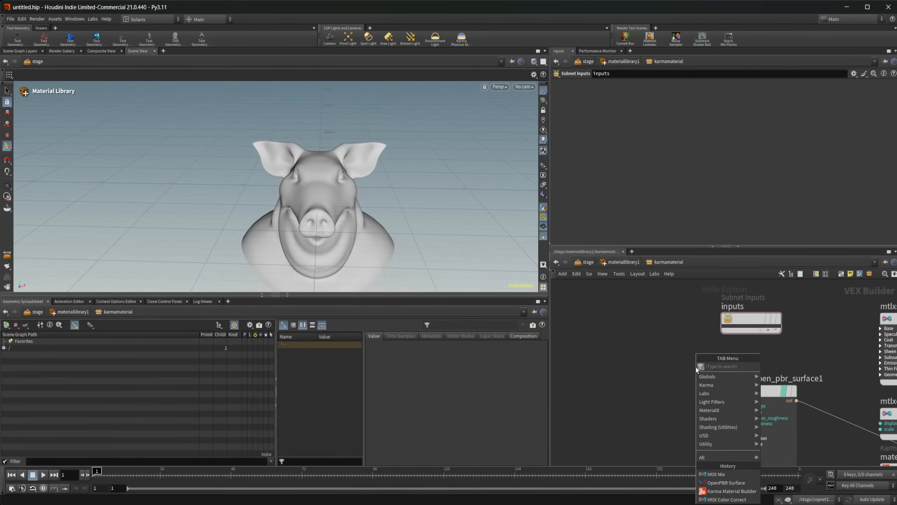
pyautogui.write('ste')
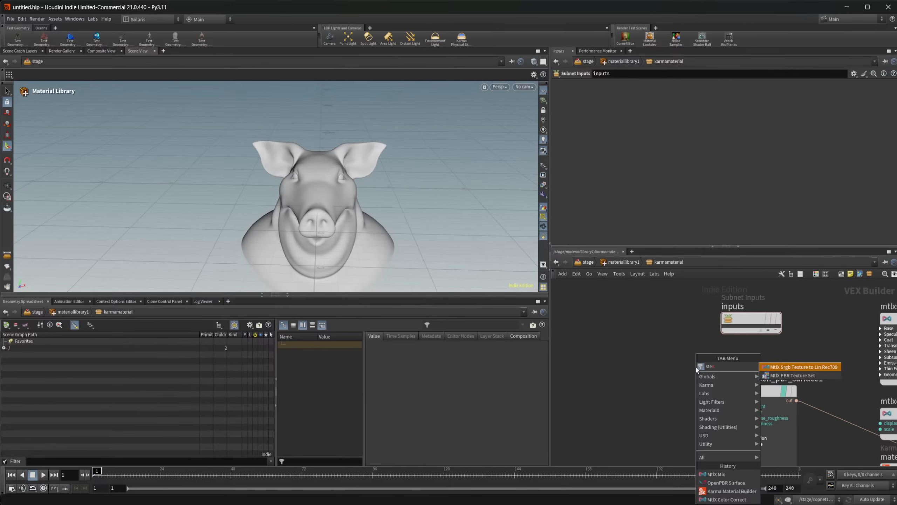
pyautogui.press('BackSpace')
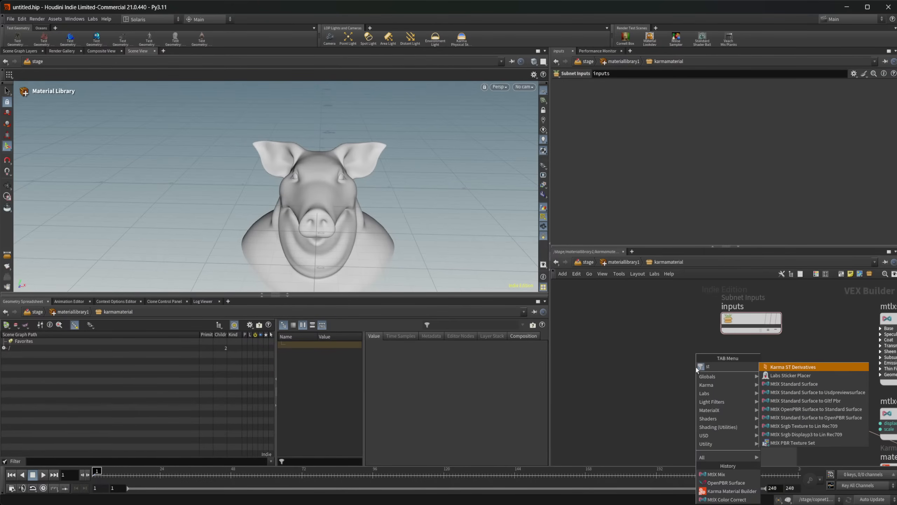
pyautogui.press('Escape')
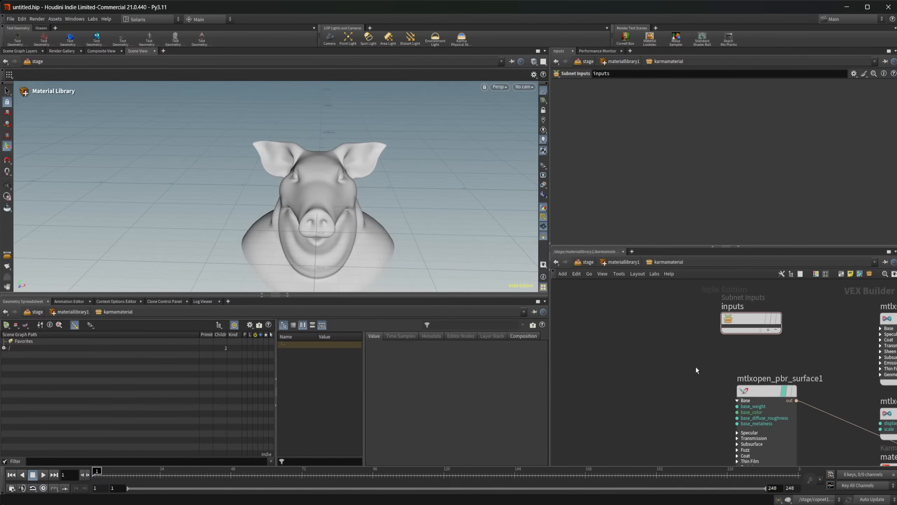
# Check the What's new Karma page in the browser and add a Render Geometry Settings node below materiallibrary1 in Houdini's stage network.
pyautogui.moveTo(560, 499)
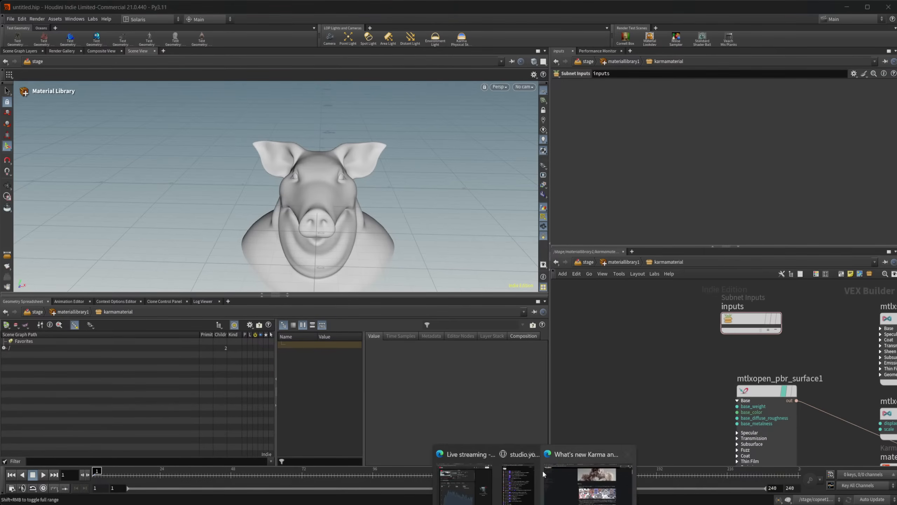
pyautogui.click(601, 467)
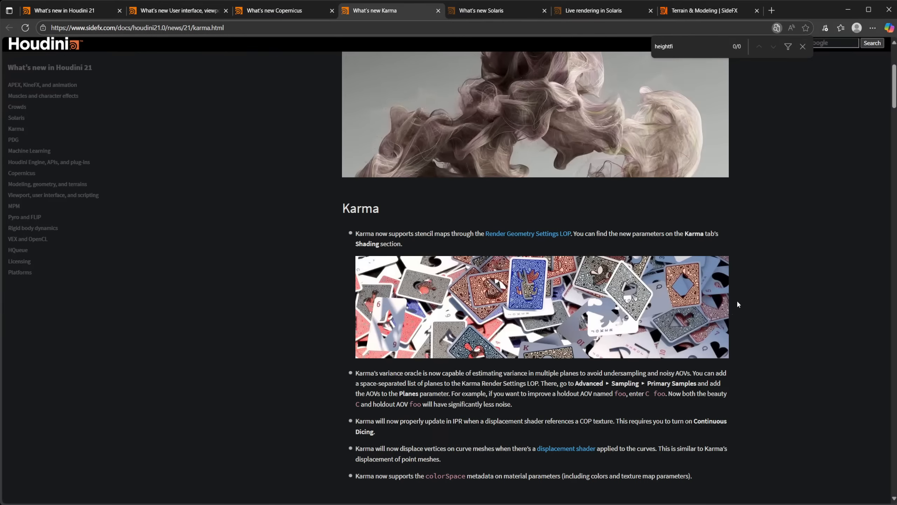
pyautogui.hotkey('alt', 'Tab')
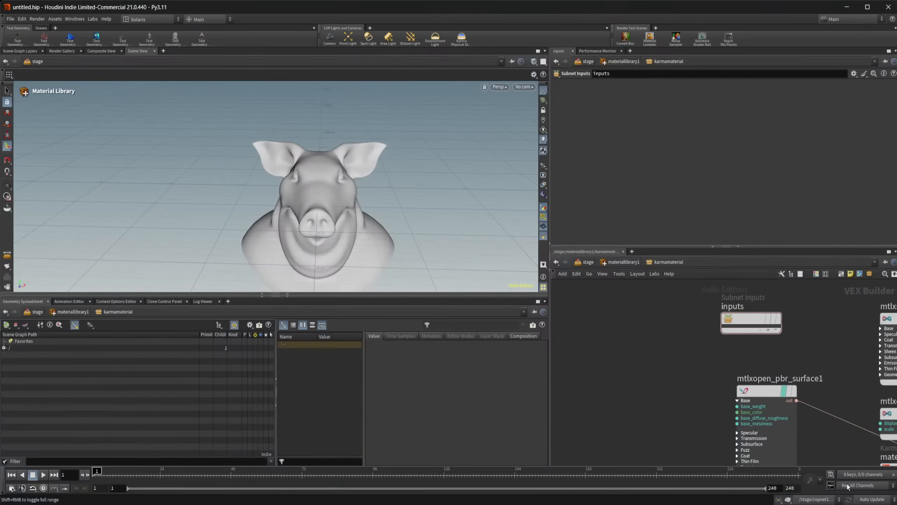
pyautogui.click(591, 265)
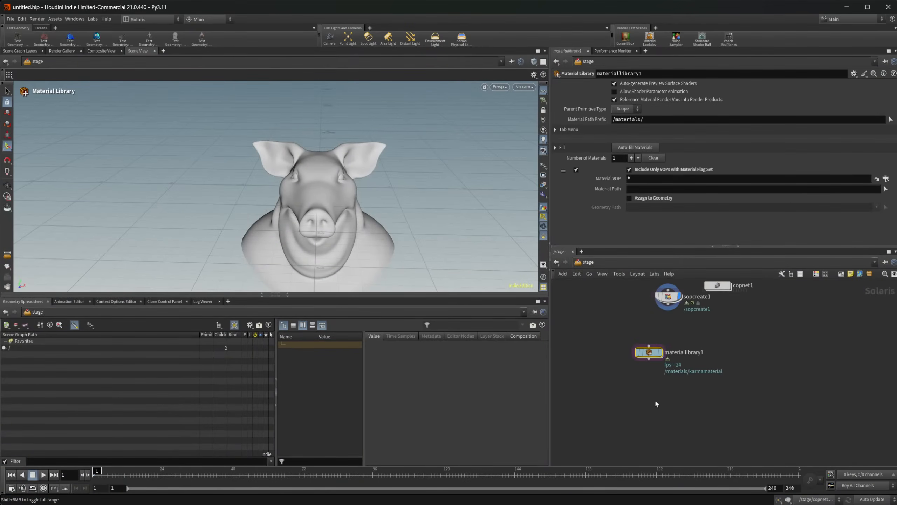
pyautogui.press('Tab')
pyautogui.write('render ge')
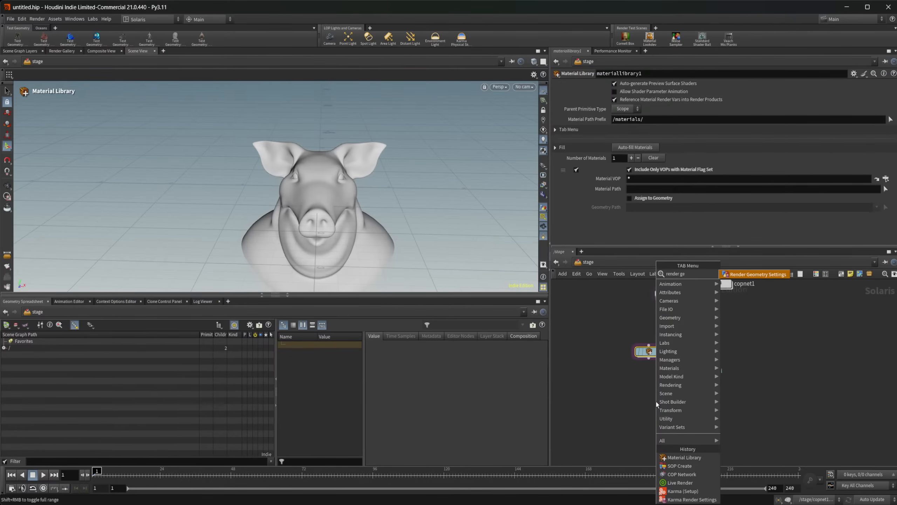
pyautogui.press('Return')
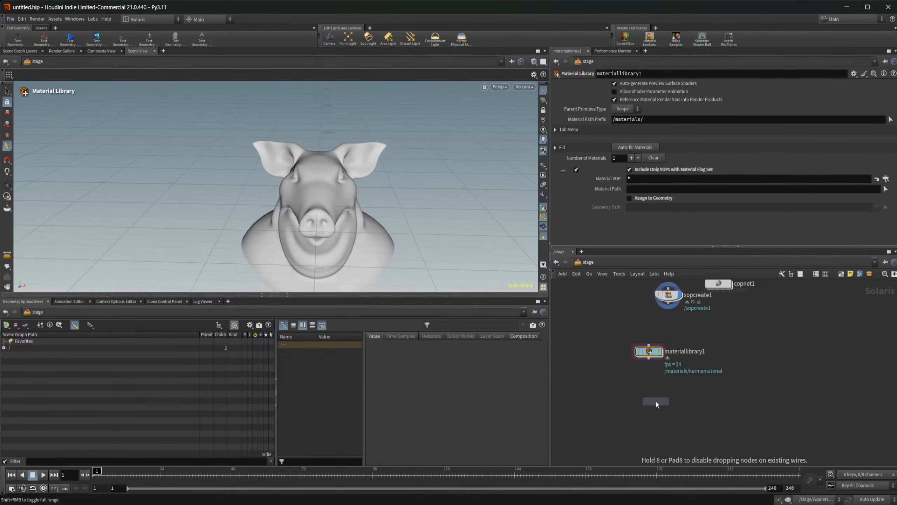
pyautogui.click(656, 404)
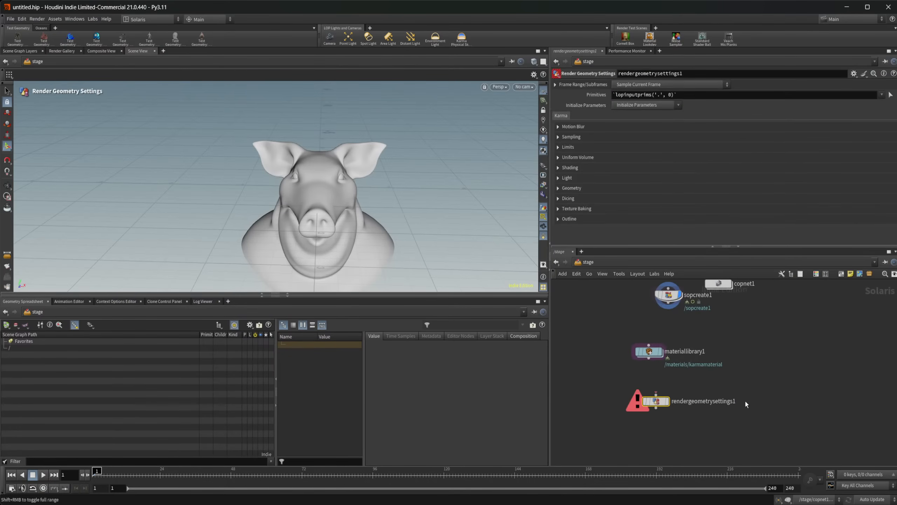
# Examine the Render Geometry Settings parameter groups, including Texture Baking, Outline and the stencil map parameters under Shading.
pyautogui.scroll(1, 751, 406)
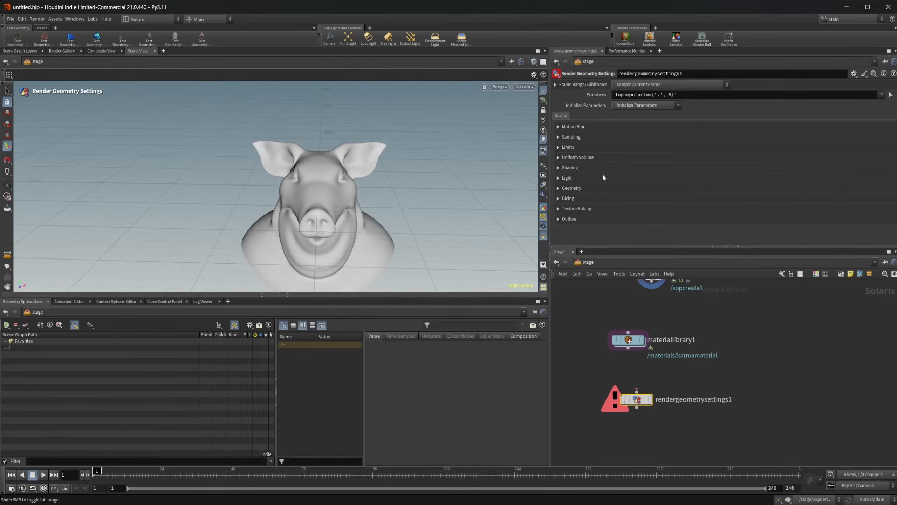
pyautogui.click(596, 209)
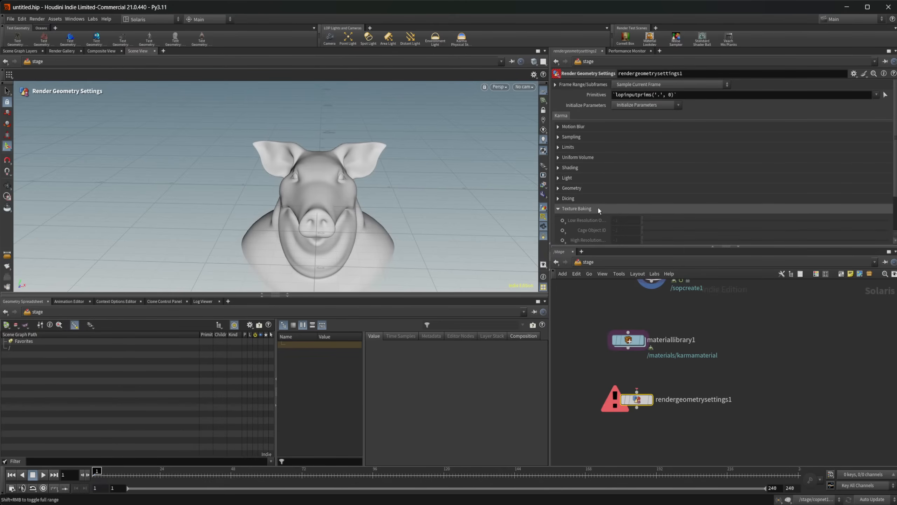
pyautogui.scroll(-3, 597, 206)
pyautogui.click(609, 169)
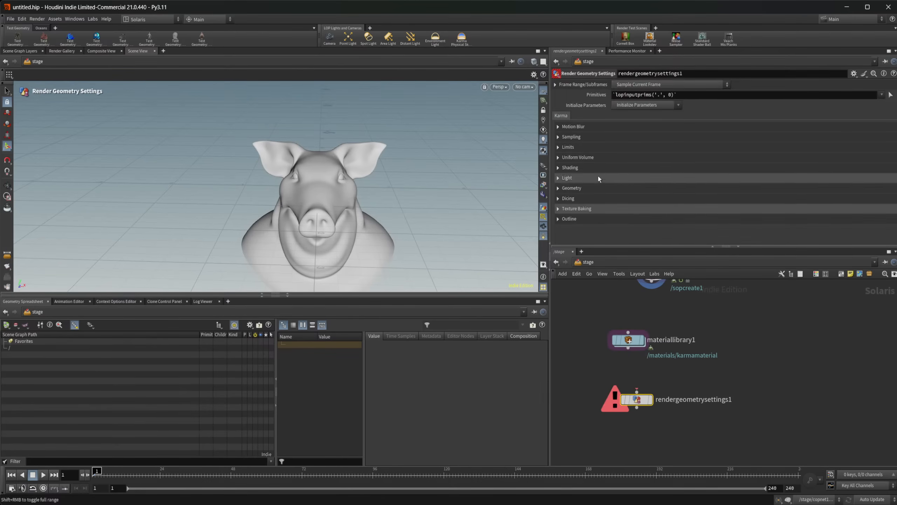
pyautogui.click(610, 178)
pyautogui.scroll(-2, 617, 190)
pyautogui.scroll(-1, 649, 186)
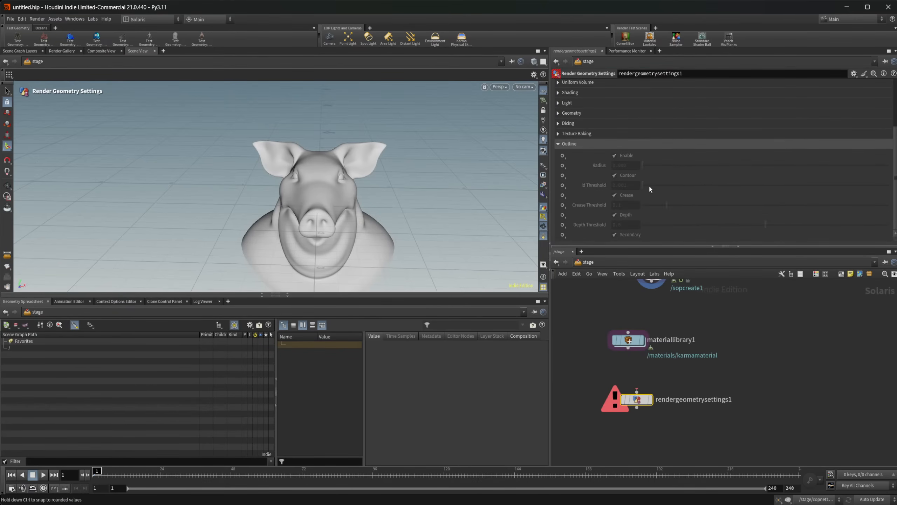
pyautogui.scroll(1, 641, 185)
pyautogui.click(569, 165)
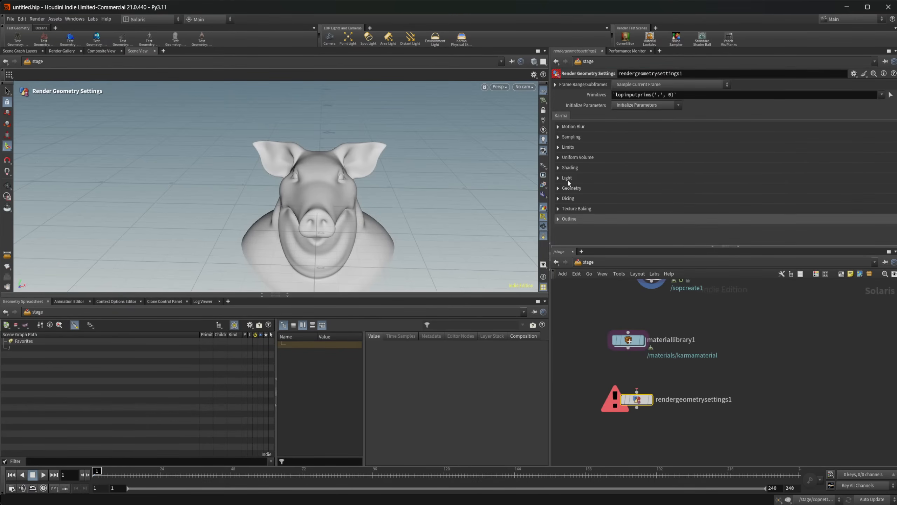
pyautogui.click(592, 168)
pyautogui.scroll(-1, 656, 201)
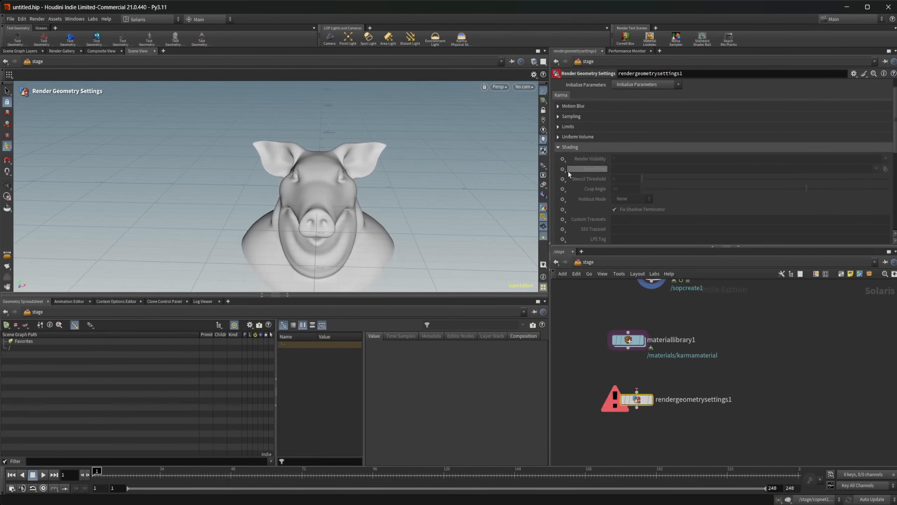
pyautogui.moveTo(568, 170)
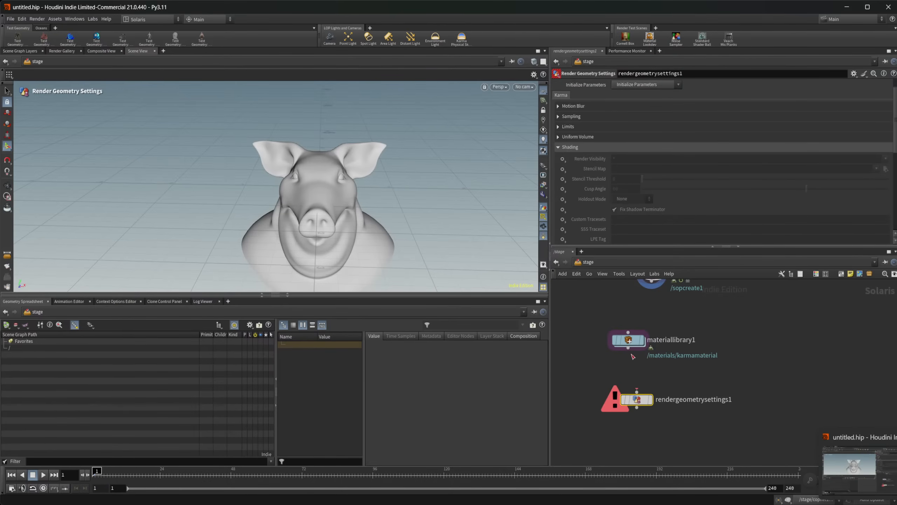
# Switch to the browser and read the Karma and Karma XPU sections of the What's new Karma page.
pyautogui.click(568, 499)
pyautogui.scroll(-4, 306, 279)
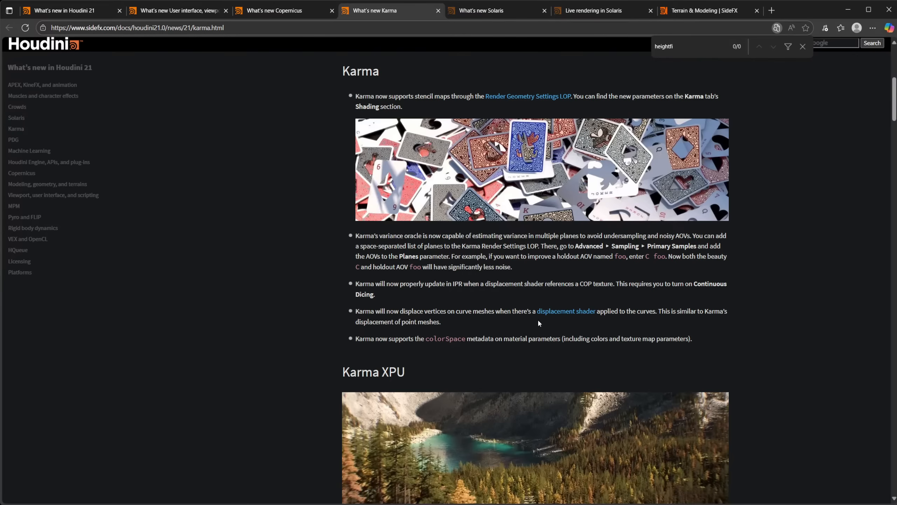
pyautogui.scroll(-6, 341, 329)
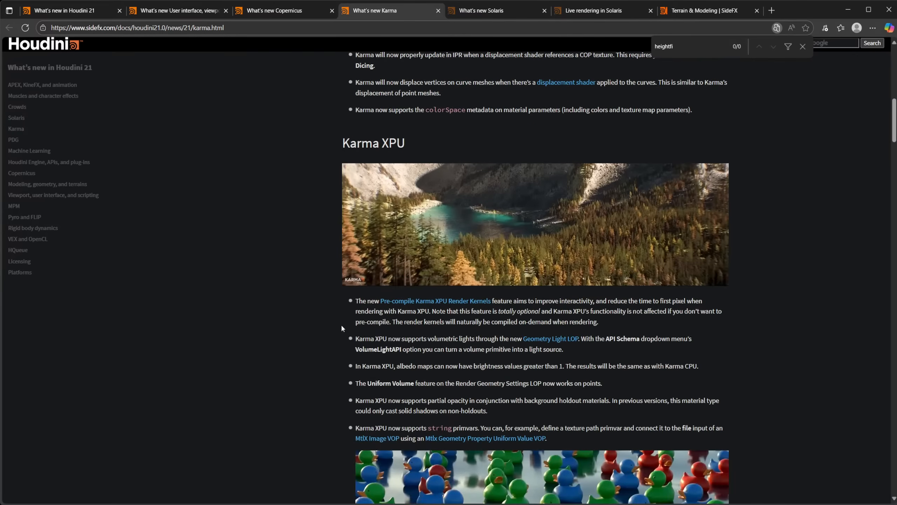
pyautogui.scroll(-1, 341, 328)
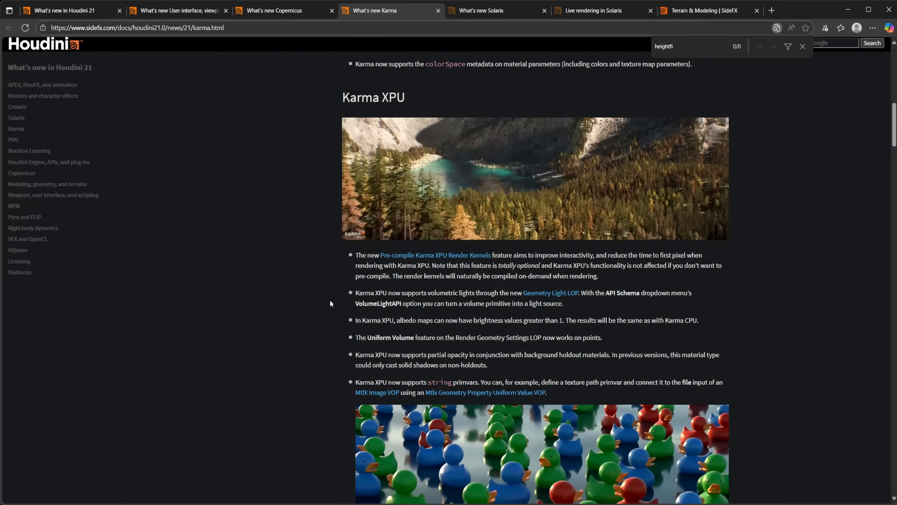
pyautogui.scroll(-1, 330, 303)
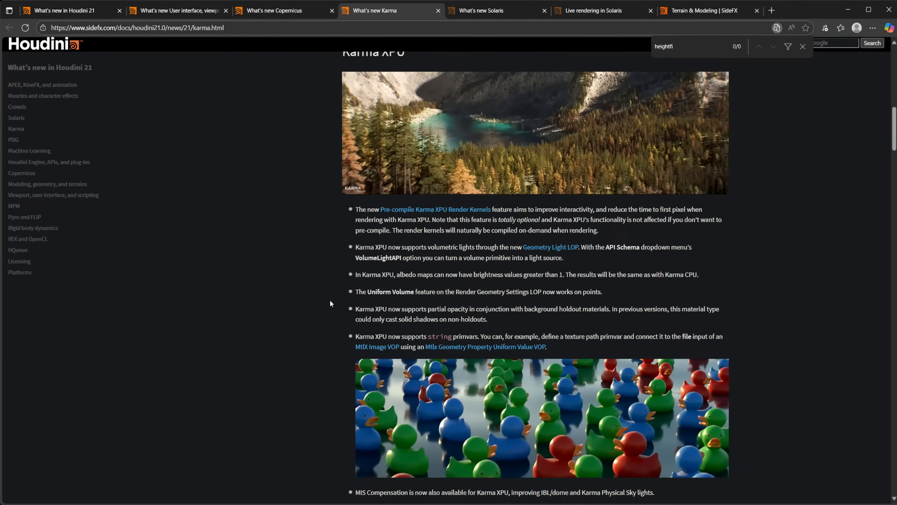
pyautogui.scroll(-1, 330, 303)
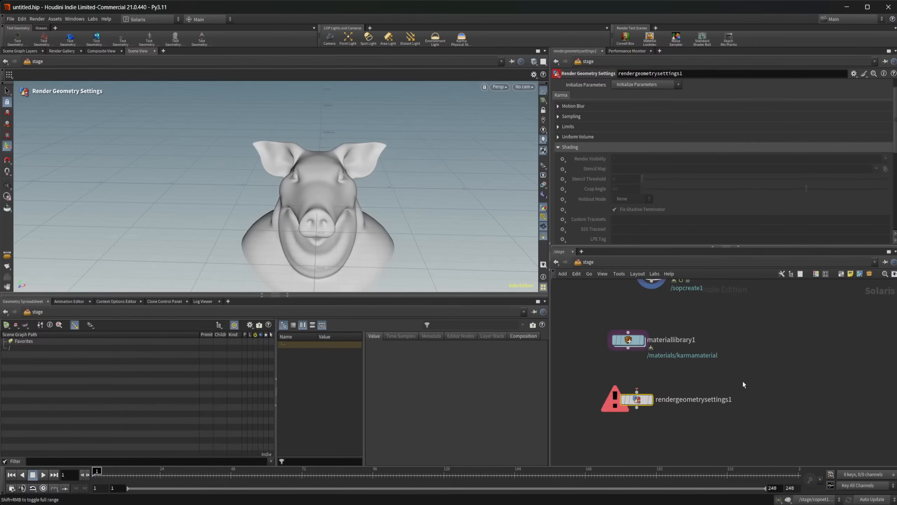
# Back in Houdini, enter the sopcreate1 network and add a displayed Grid node in the empty area beside the OUT_LP branch.
pyautogui.moveTo(653, 386); pyautogui.dragTo(666, 445, button='middle')
pyautogui.scroll(-1, 666, 445)
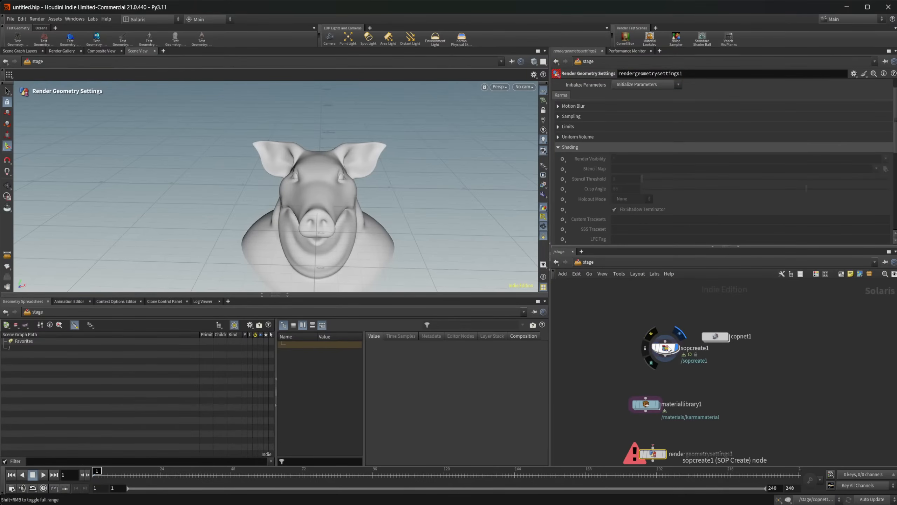
pyautogui.doubleClick(666, 349)
pyautogui.moveTo(772, 323); pyautogui.dragTo(727, 416, button='middle')
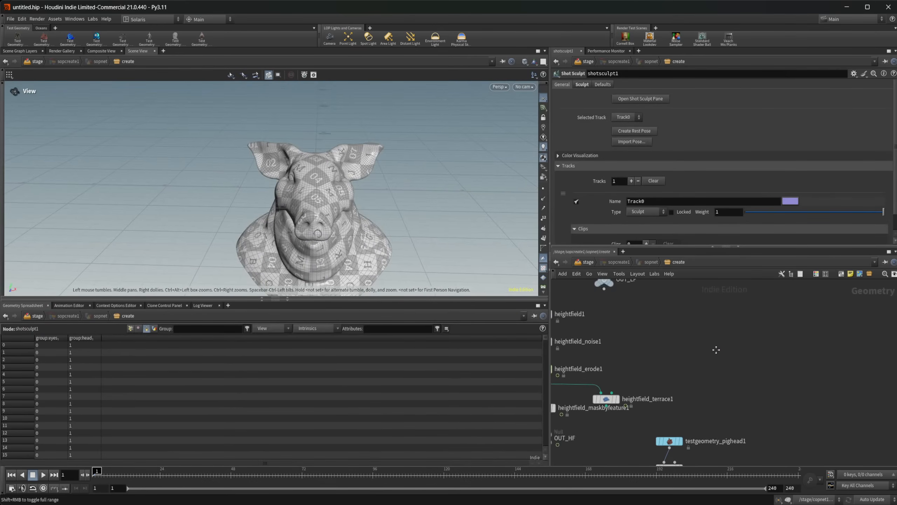
pyautogui.scroll(-2, 714, 349)
pyautogui.moveTo(668, 311); pyautogui.dragTo(774, 375, button='middle')
pyautogui.moveTo(785, 341); pyautogui.dragTo(652, 286, button='middle')
pyautogui.press('Tab')
pyautogui.write('gri')
pyautogui.press('Return')
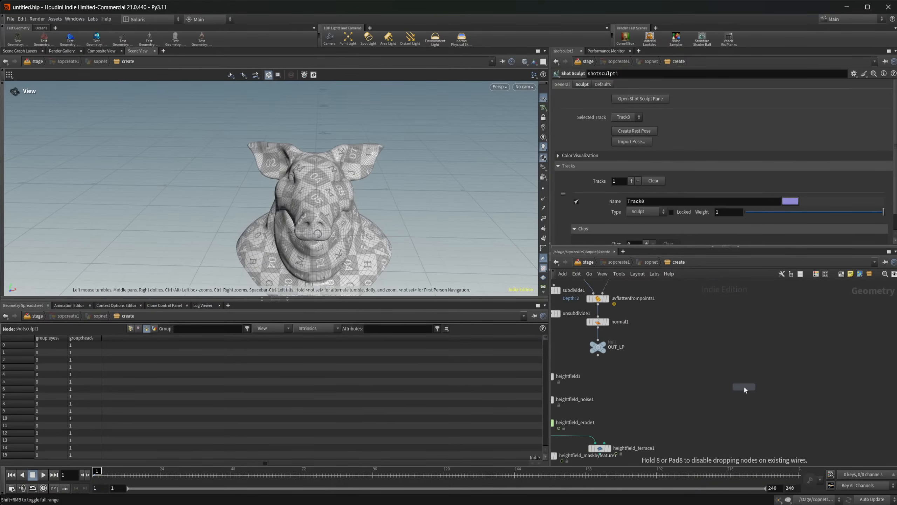
pyautogui.click(744, 388)
pyautogui.click(752, 386)
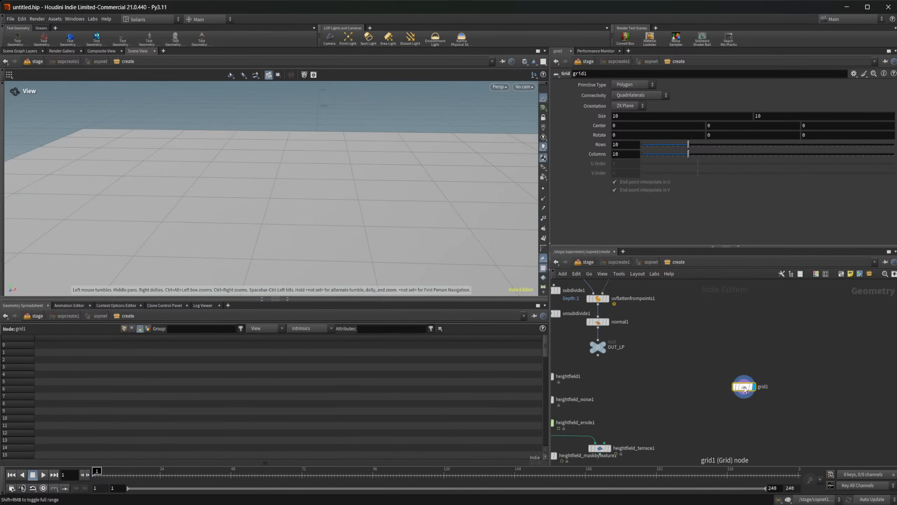
pyautogui.moveTo(300, 230); pyautogui.dragTo(344, 193)
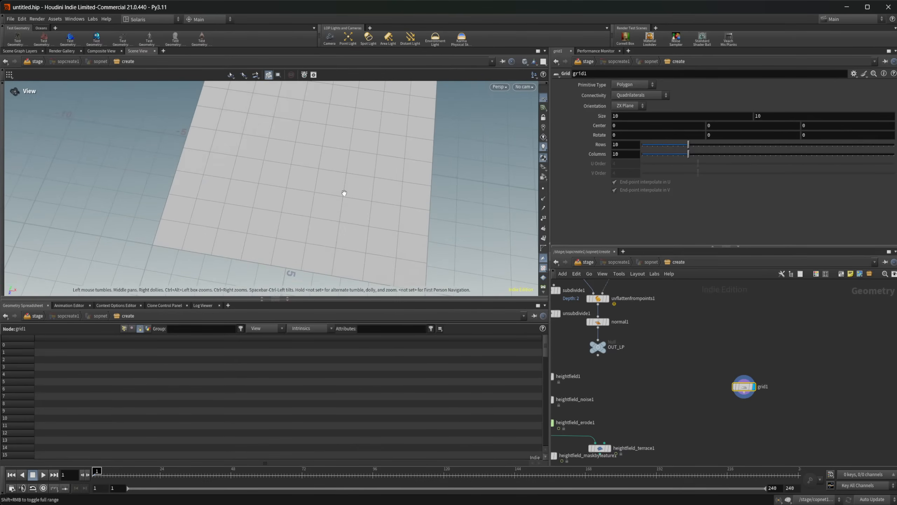
pyautogui.press('Tab')
pyautogui.write('color')
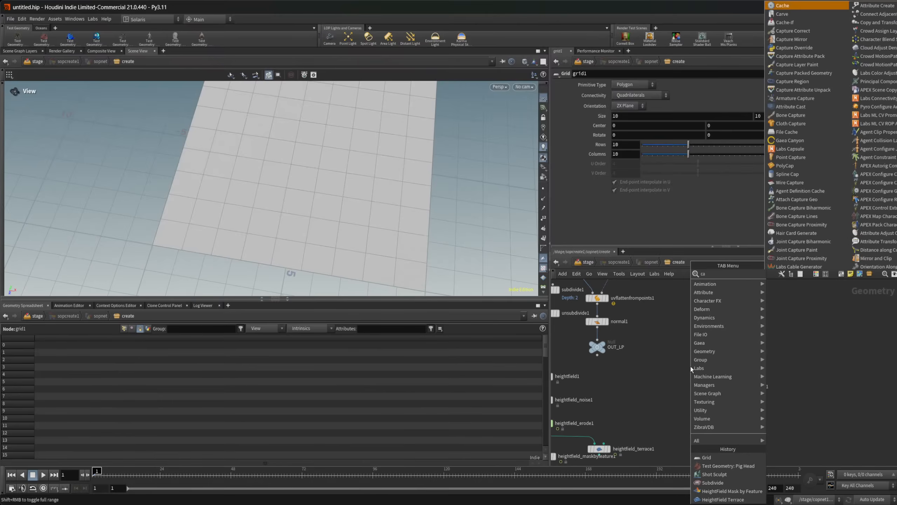
pyautogui.press('Return')
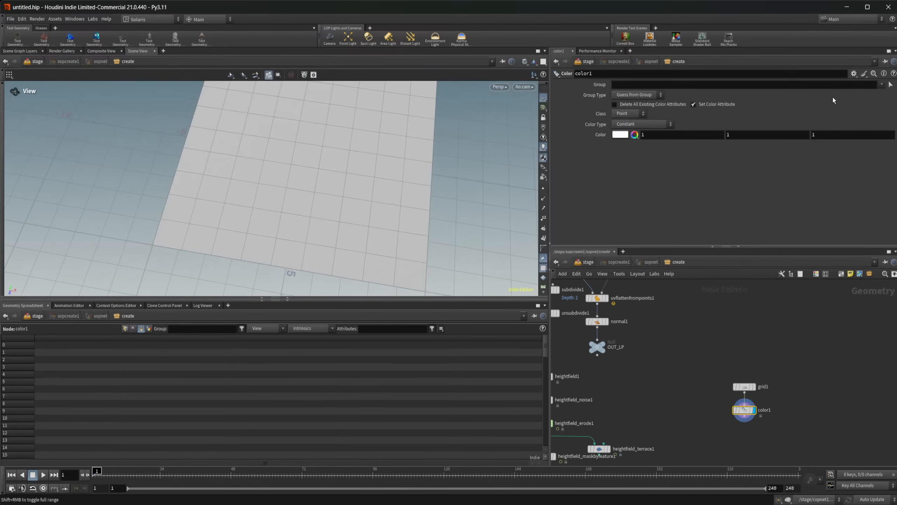
pyautogui.click(889, 85)
pyautogui.moveTo(281, 136); pyautogui.dragTo(334, 198)
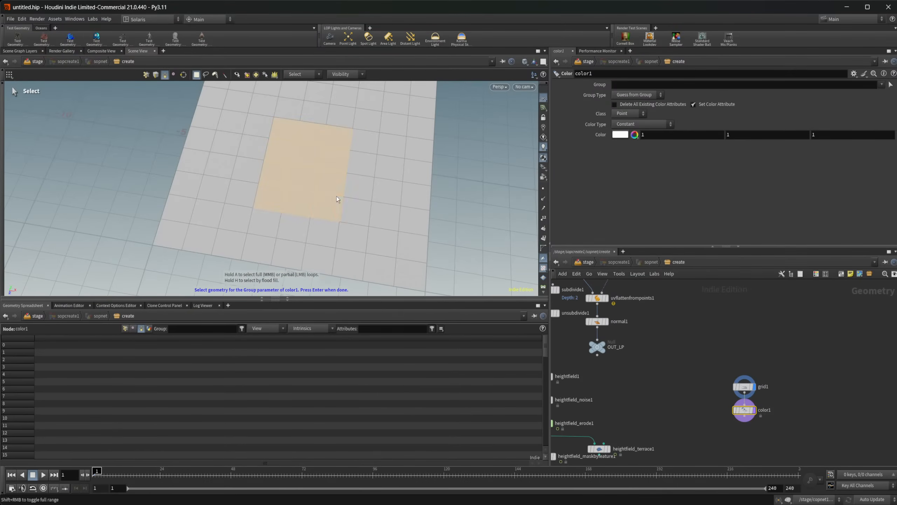
pyautogui.press('Return')
# Set the Color node's color to black (0, 0, 0) and its Group Type to Points.
pyautogui.click(635, 134)
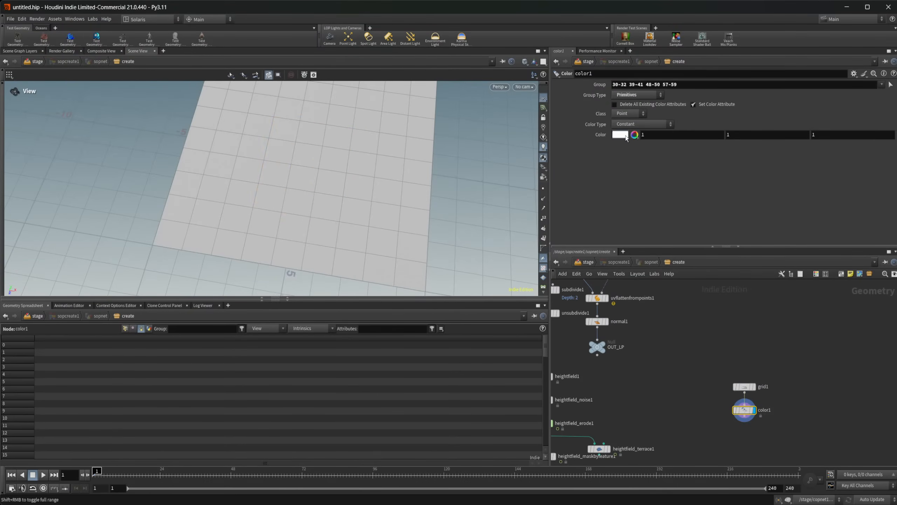
pyautogui.click(508, 285)
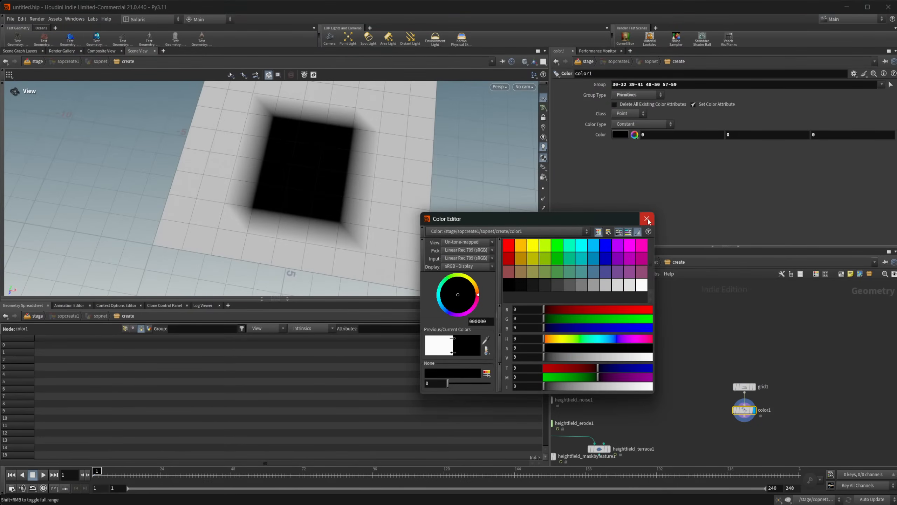
pyautogui.click(646, 218)
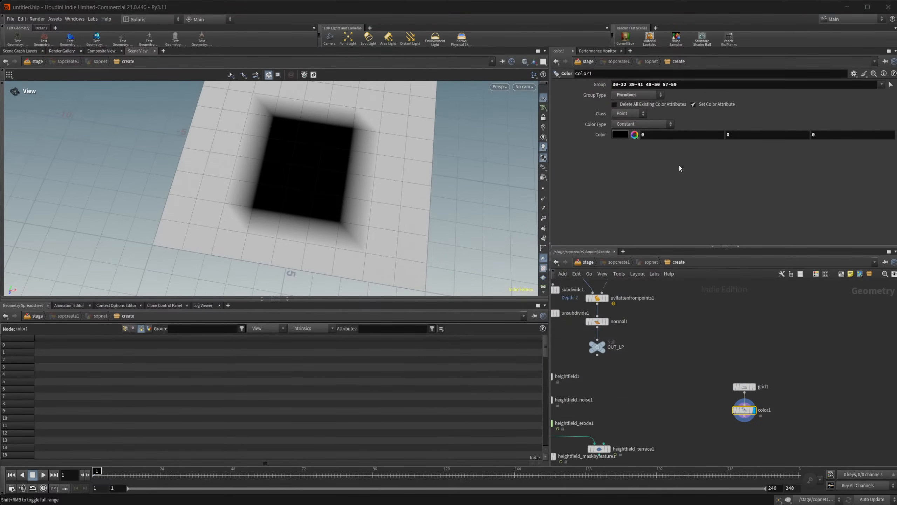
pyautogui.click(652, 97)
pyautogui.click(637, 124)
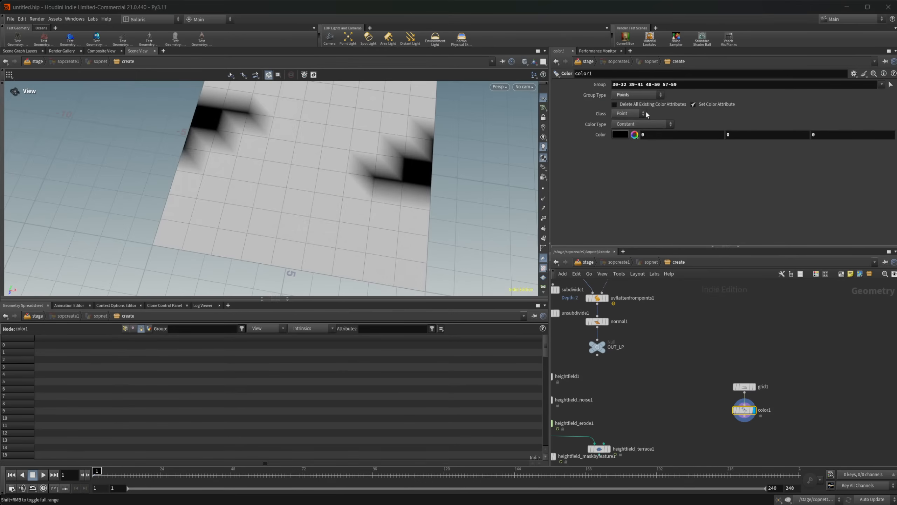
pyautogui.click(890, 84)
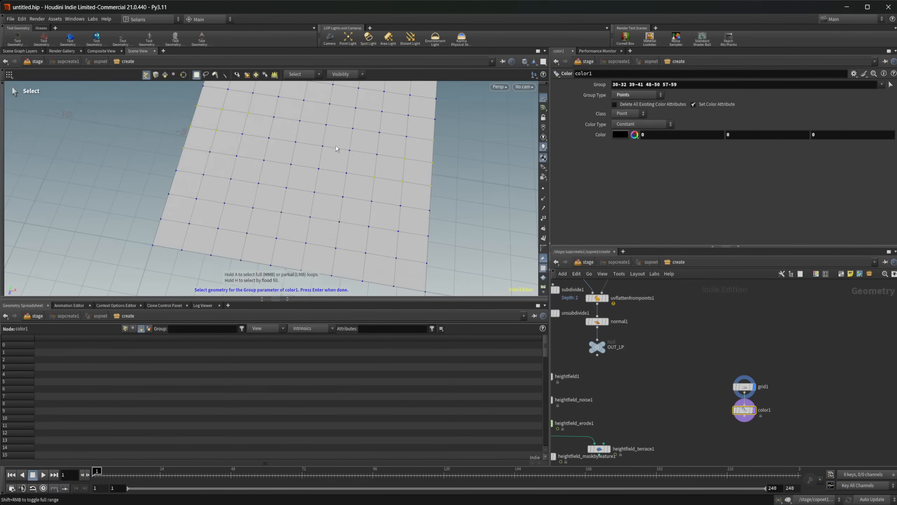
pyautogui.moveTo(267, 116); pyautogui.dragTo(352, 201)
pyautogui.press('Return')
pyautogui.moveTo(349, 163); pyautogui.dragTo(332, 176)
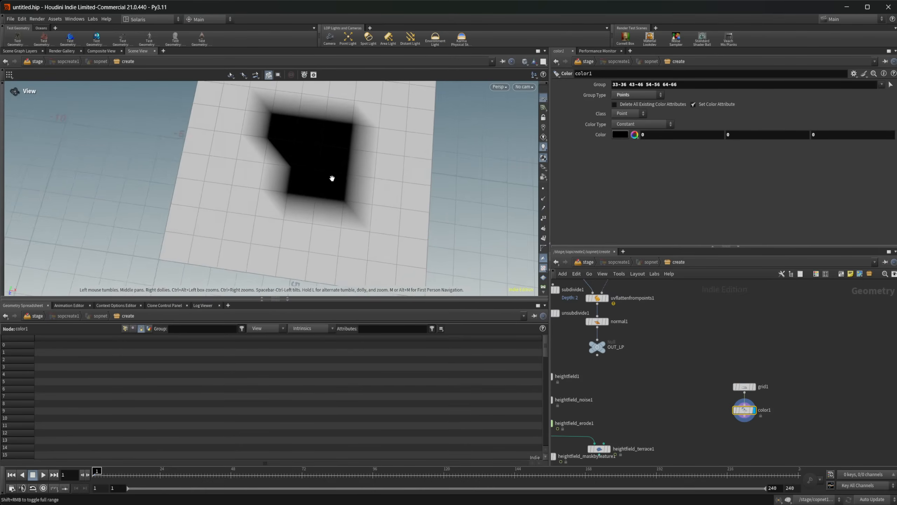
pyautogui.moveTo(332, 176); pyautogui.dragTo(402, 144, button='right')
pyautogui.moveTo(363, 156); pyautogui.dragTo(340, 197, button='middle')
pyautogui.moveTo(339, 197); pyautogui.dragTo(317, 203, button='right')
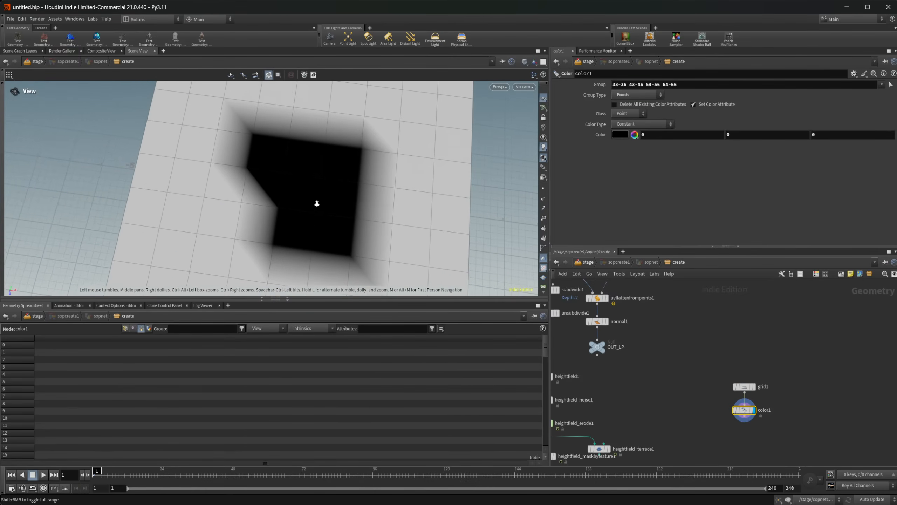
pyautogui.moveTo(317, 203); pyautogui.dragTo(334, 179)
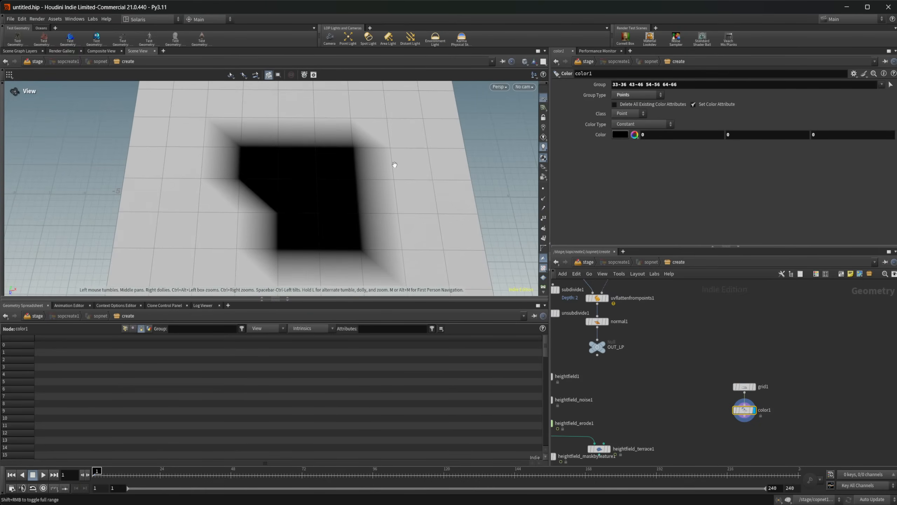
# Set color1's Class to Primitive and its color to white (1, 1, 1).
pyautogui.click(632, 114)
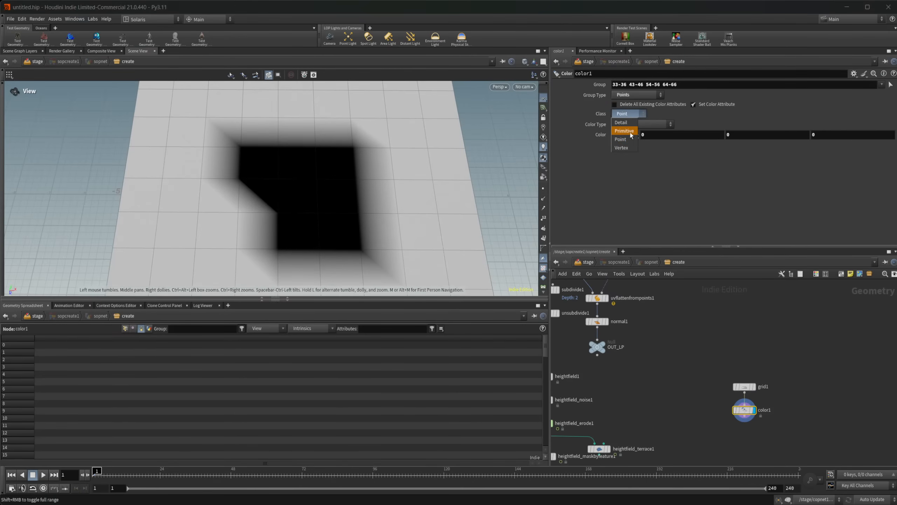
pyautogui.click(624, 131)
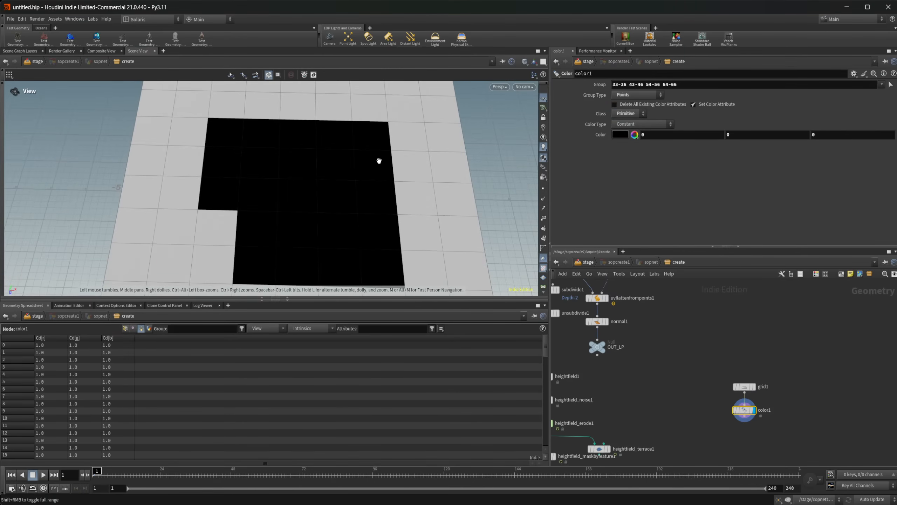
pyautogui.moveTo(333, 146); pyautogui.dragTo(288, 195, button='right')
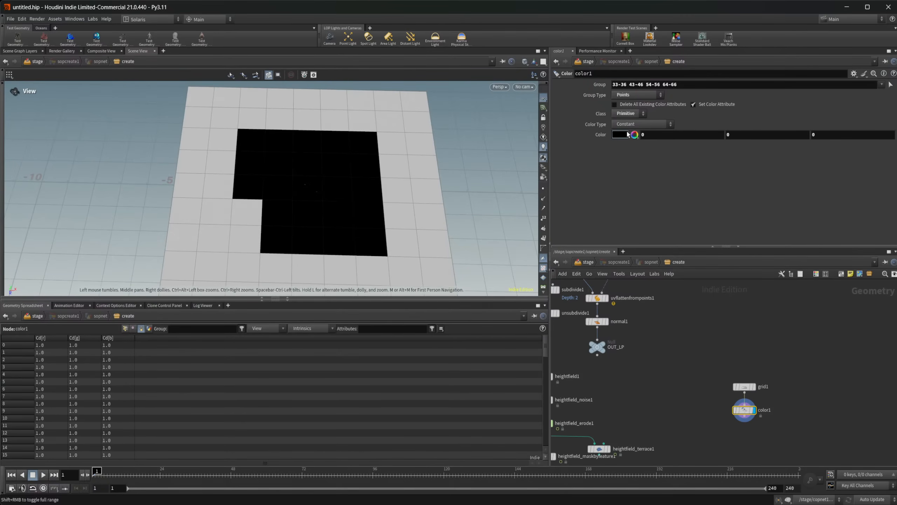
pyautogui.click(627, 134)
pyautogui.click(635, 284)
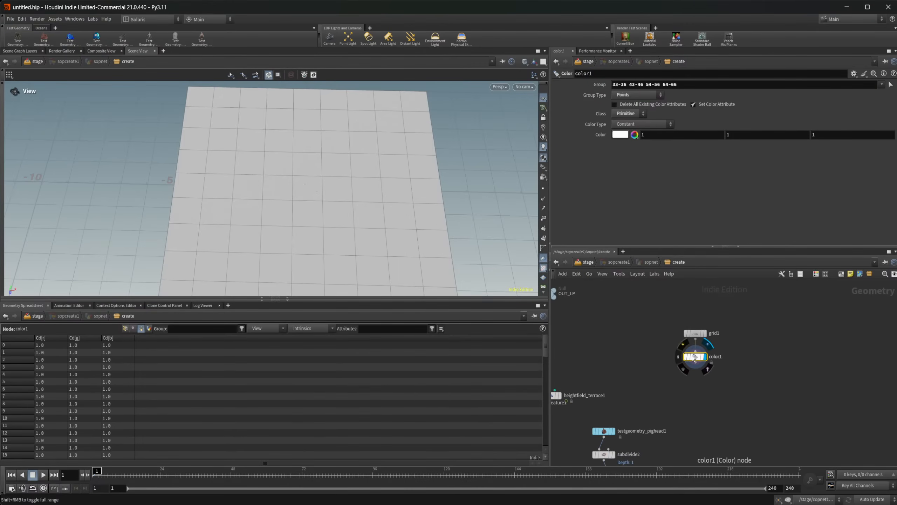
# Clear color1's group so it affects the whole grid, and append a duplicate of it, color2, below.
pyautogui.moveTo(694, 357); pyautogui.dragTo(694, 374)
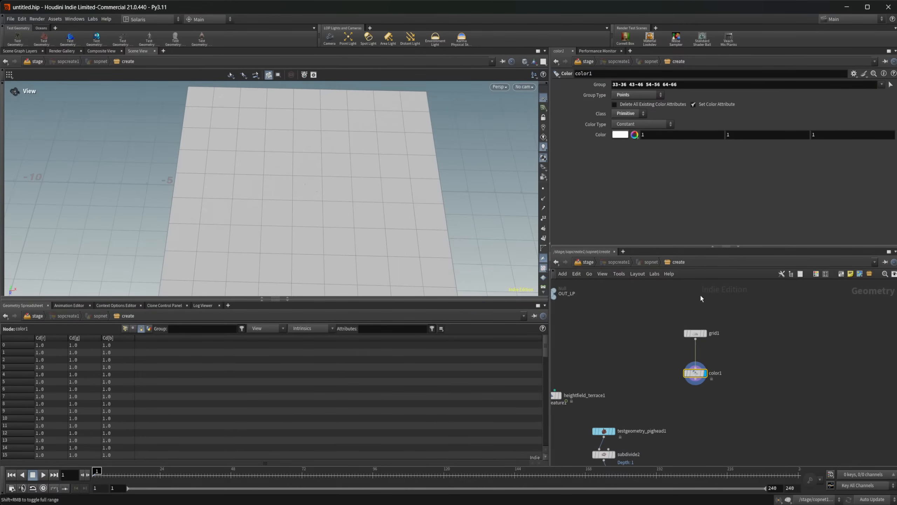
pyautogui.moveTo(697, 378)
pyautogui.moveTo(686, 87); pyautogui.dragTo(618, 88)
pyautogui.press('BackSpace')
pyautogui.press('Return')
pyautogui.moveTo(696, 374)
pyautogui.mouseDown()
pyautogui.moveTo(697, 347)
pyautogui.moveTo(697, 379)
pyautogui.mouseUp()
pyautogui.scroll(3, 699, 362)
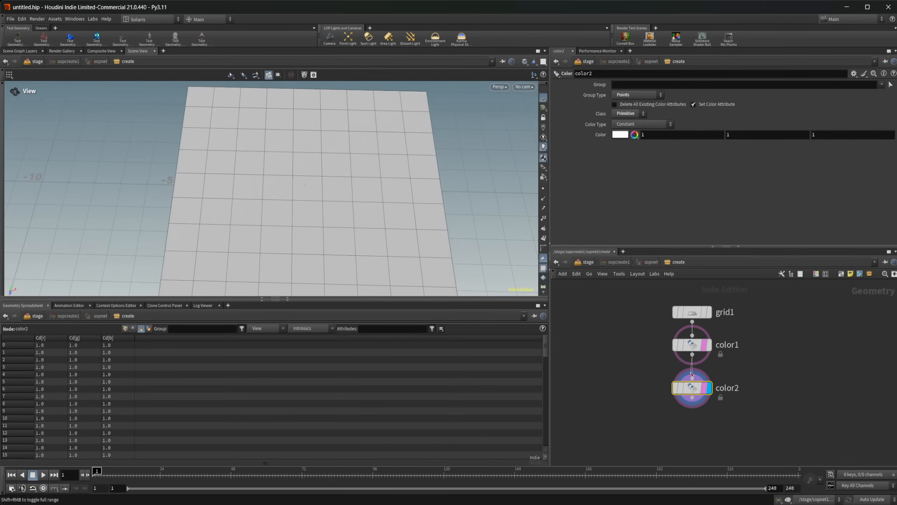
pyautogui.click(625, 136)
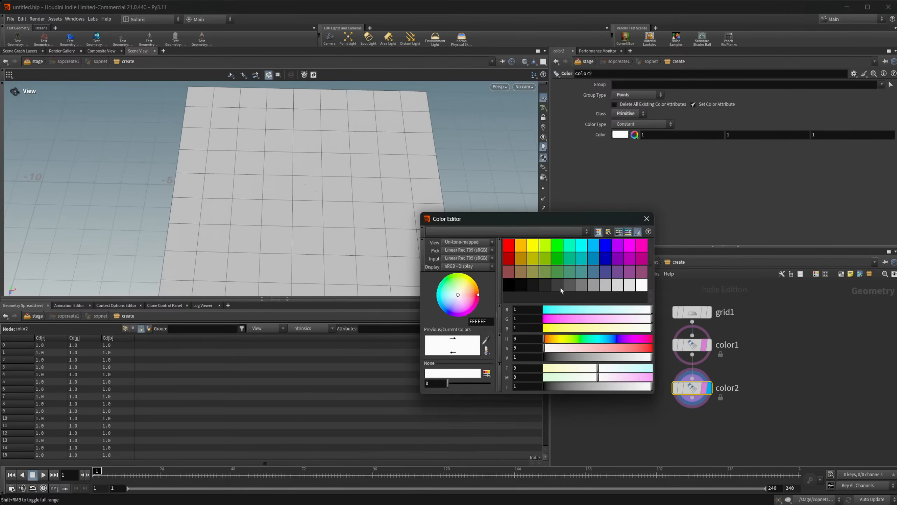
pyautogui.click(508, 285)
pyautogui.click(647, 219)
pyautogui.click(891, 84)
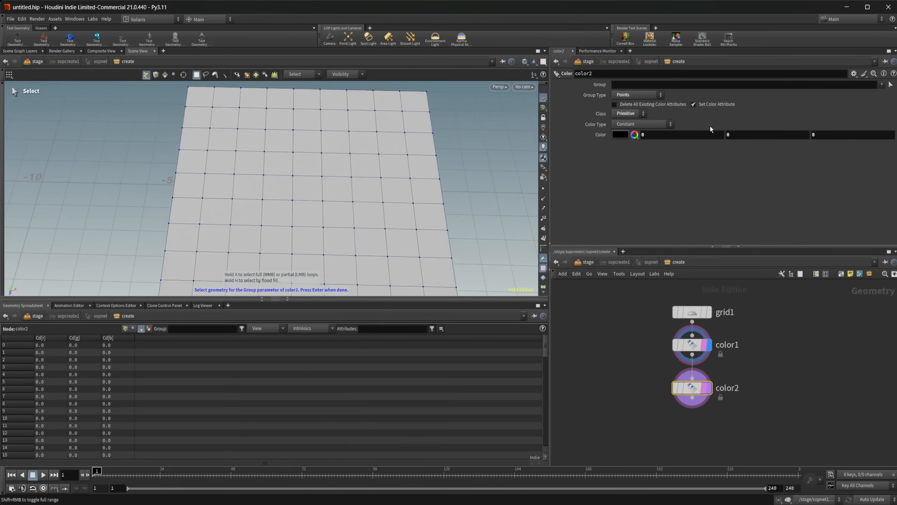
pyautogui.moveTo(258, 143); pyautogui.dragTo(373, 240)
pyautogui.press('Return')
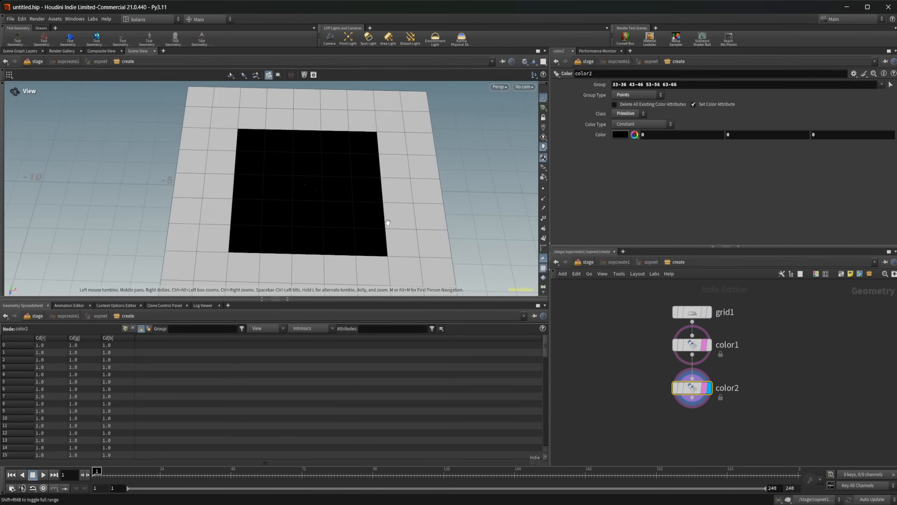
# Change color1's color to black (0, 0, 0).
pyautogui.scroll(4, 738, 349)
pyautogui.click(670, 334)
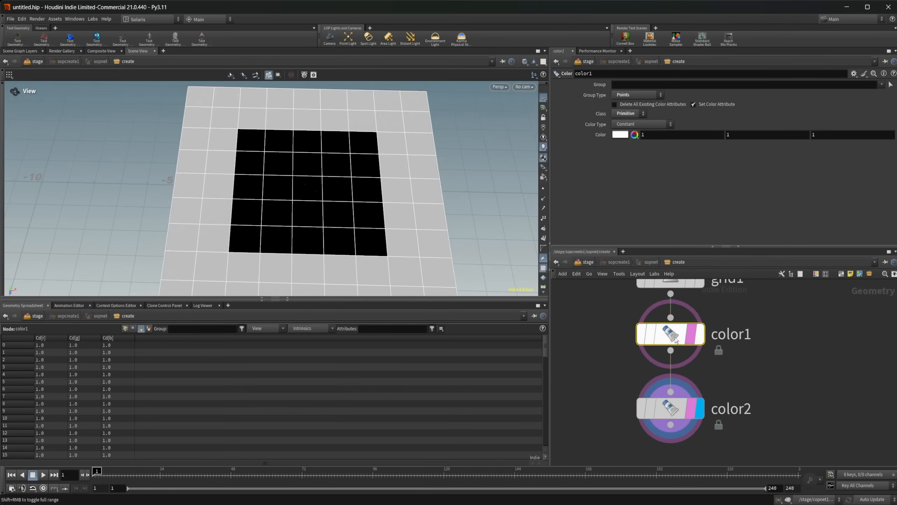
pyautogui.click(620, 134)
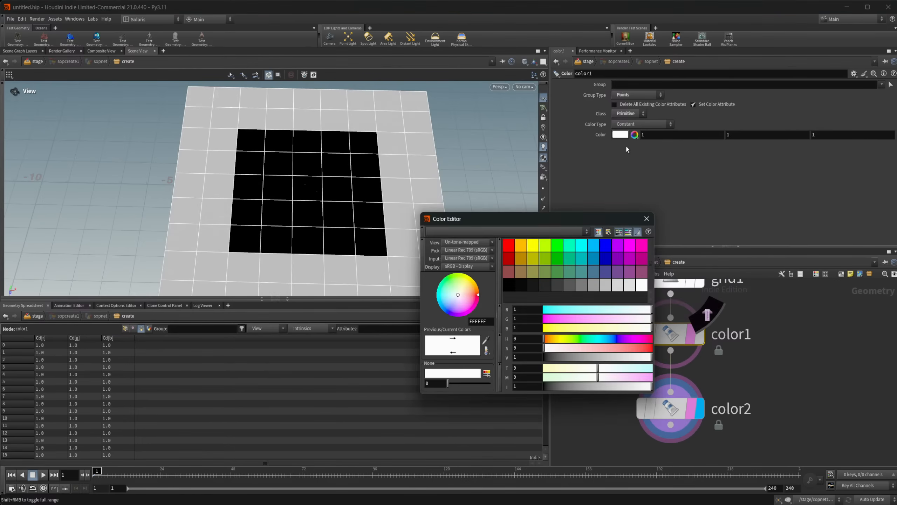
pyautogui.click(509, 284)
pyautogui.click(646, 219)
# Change color2's color to white (1, 1, 1) and turn off its template flag.
pyautogui.click(671, 408)
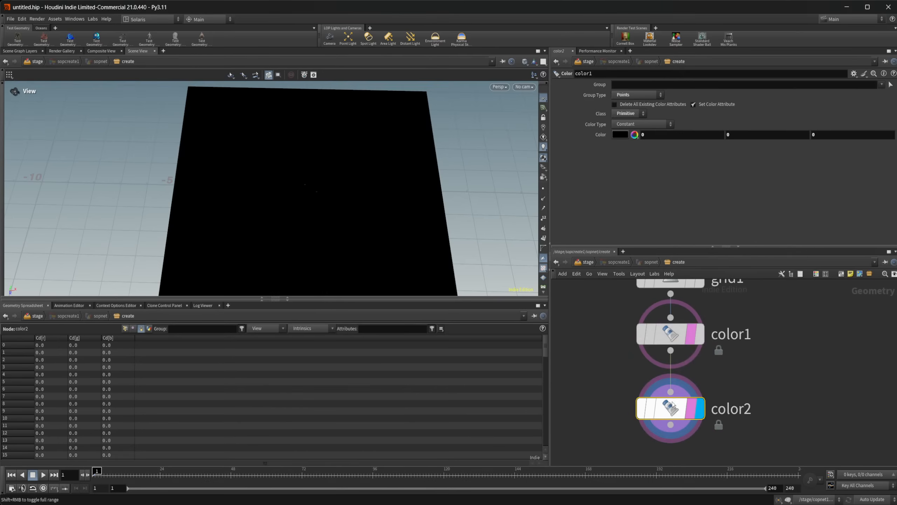
pyautogui.click(621, 135)
pyautogui.click(641, 285)
pyautogui.click(646, 218)
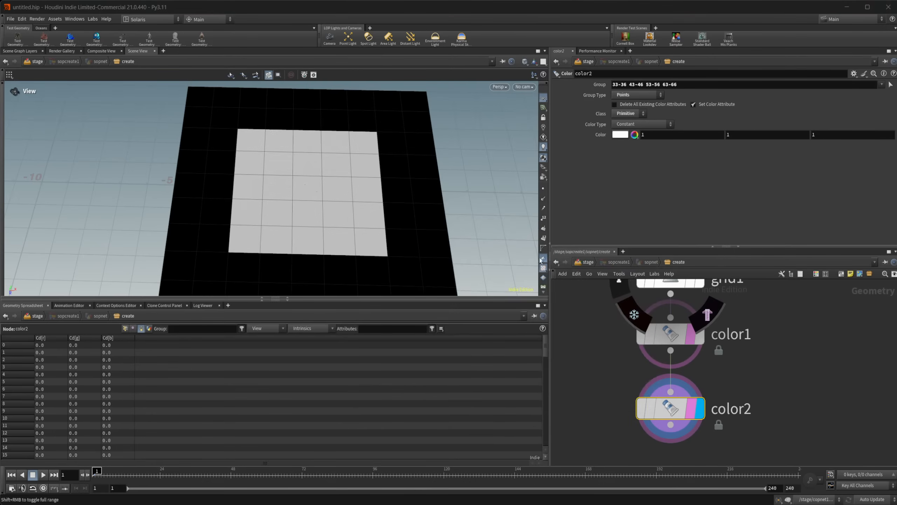
pyautogui.moveTo(671, 350)
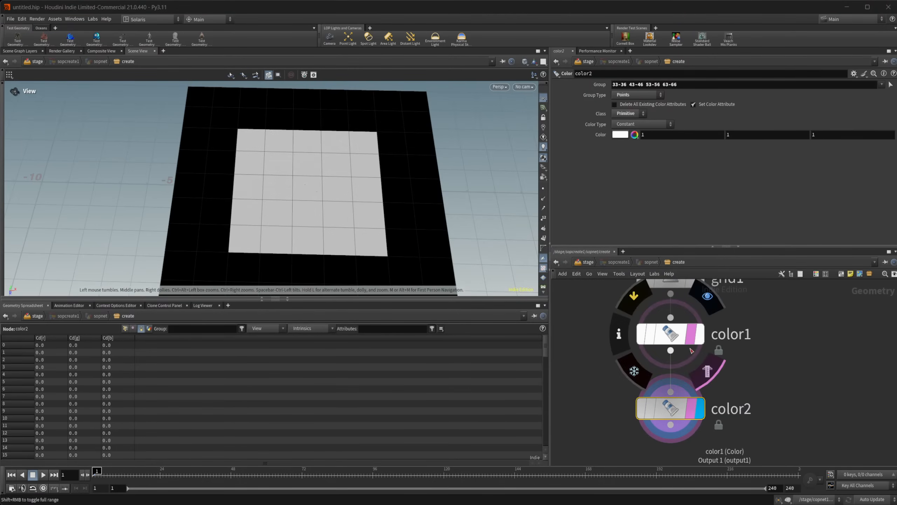
pyautogui.click(705, 372)
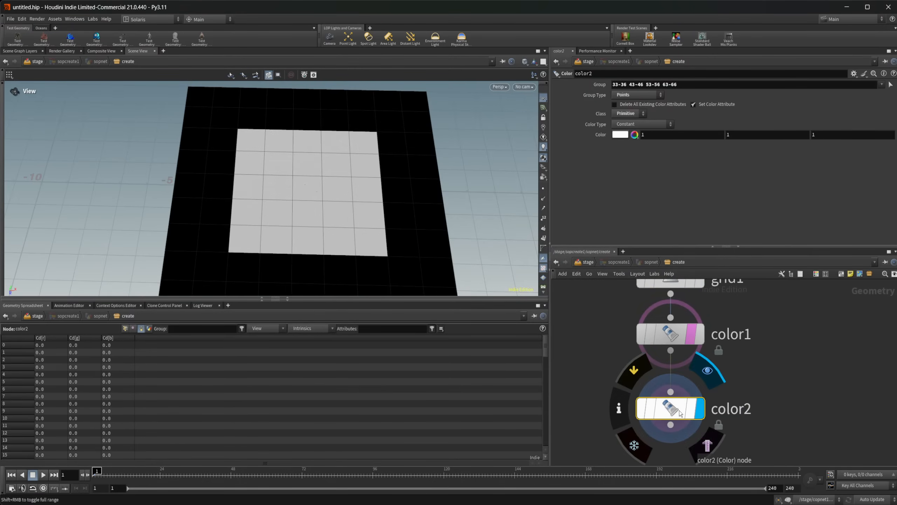
pyautogui.moveTo(421, 209); pyautogui.dragTo(264, 224, button='right')
pyautogui.moveTo(371, 205)
pyautogui.mouseDown()
pyautogui.moveTo(380, 201)
pyautogui.moveTo(350, 202)
pyautogui.moveTo(357, 201)
pyautogui.mouseUp()
pyautogui.moveTo(357, 202); pyautogui.dragTo(440, 206, button='right')
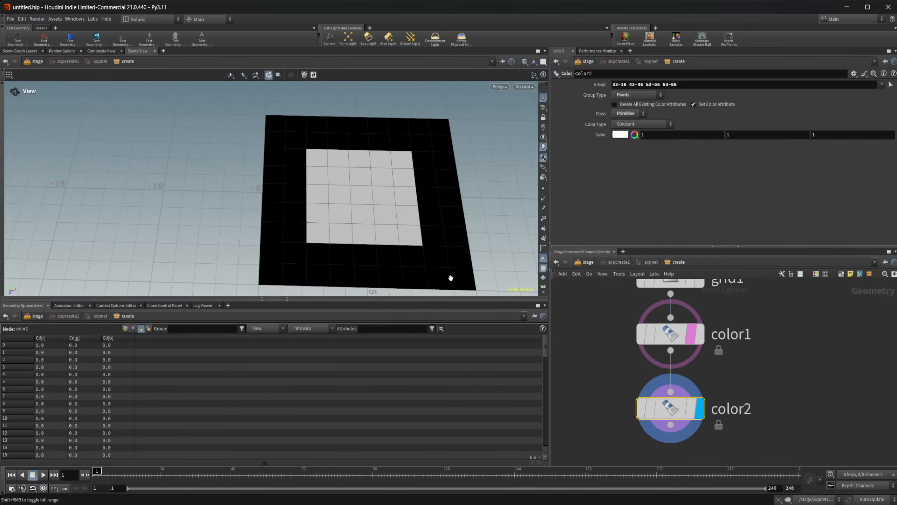
pyautogui.scroll(5, 454, 244)
pyautogui.moveTo(456, 240); pyautogui.dragTo(454, 239, button='middle')
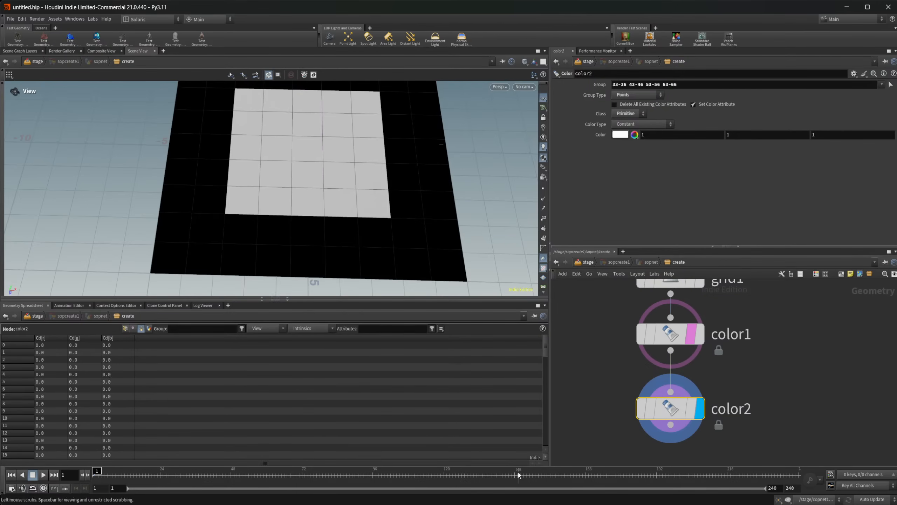
# Switch to the browser and read the remaining Karma XPU notes plus the Husk and New nodes sections of the What's new Karma page.
pyautogui.click(579, 462)
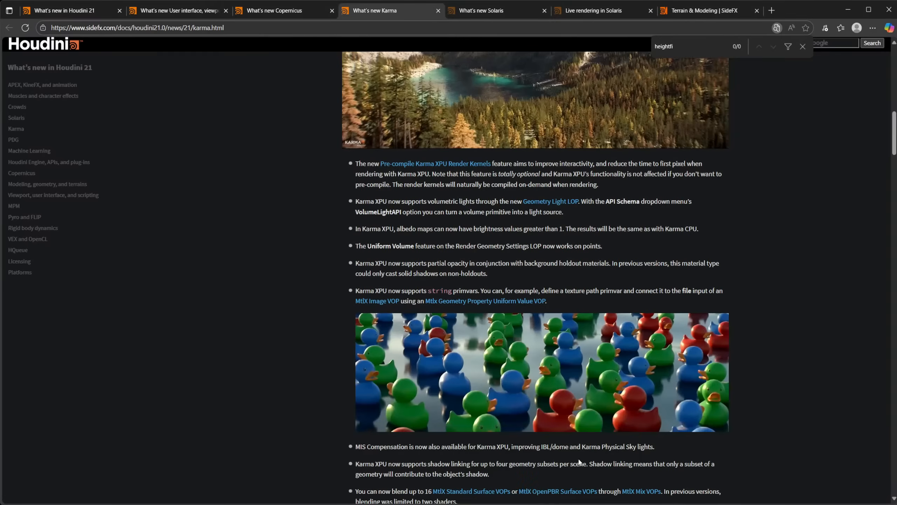
pyautogui.scroll(-2, 298, 331)
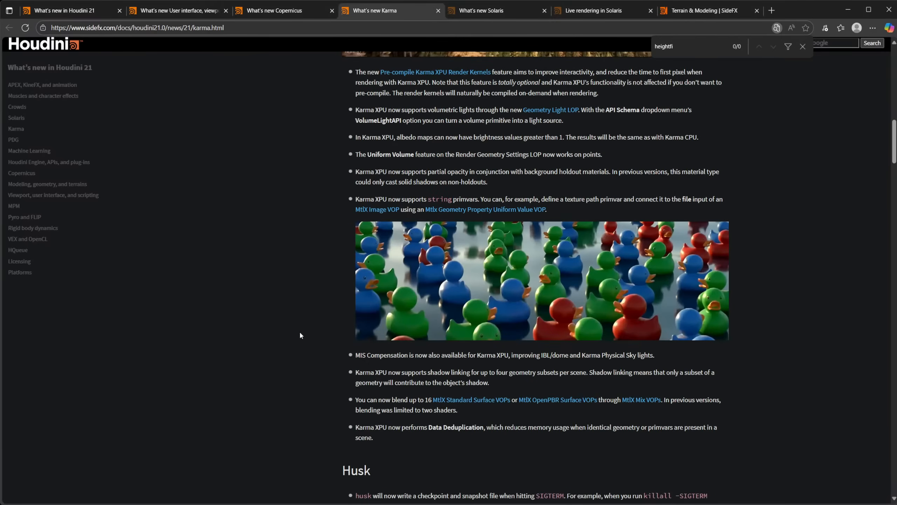
pyautogui.scroll(-2, 300, 333)
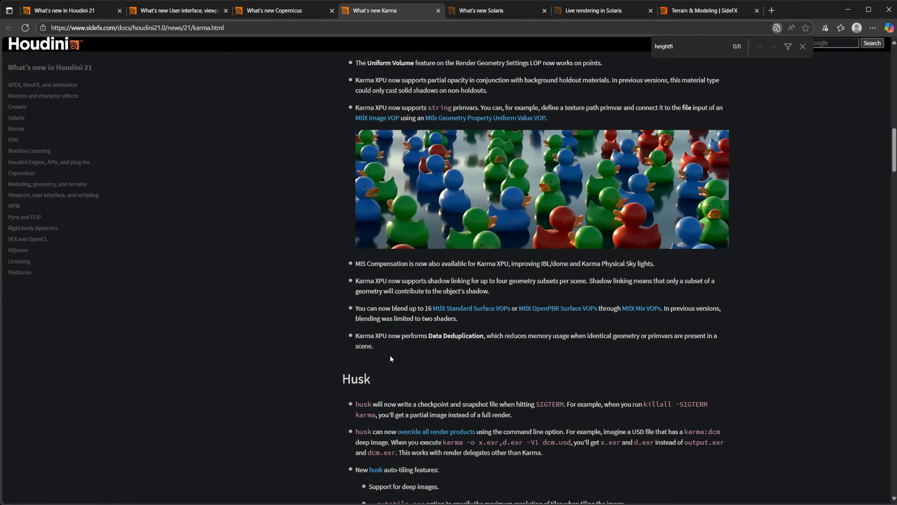
pyautogui.scroll(-7, 327, 329)
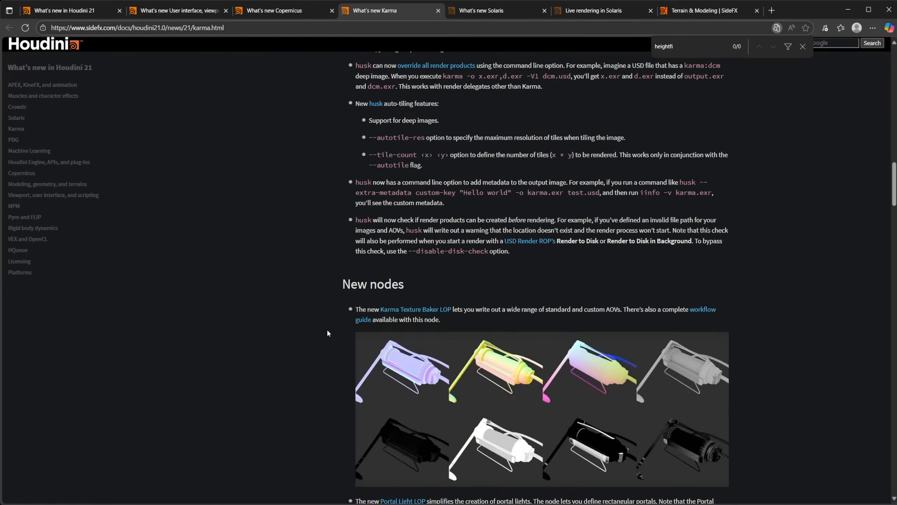
pyautogui.scroll(-4, 328, 331)
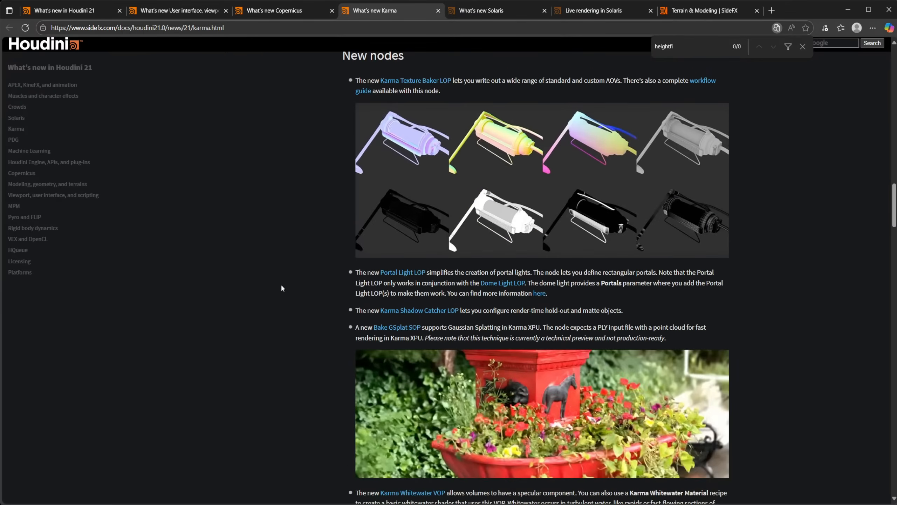
pyautogui.scroll(-3, 285, 301)
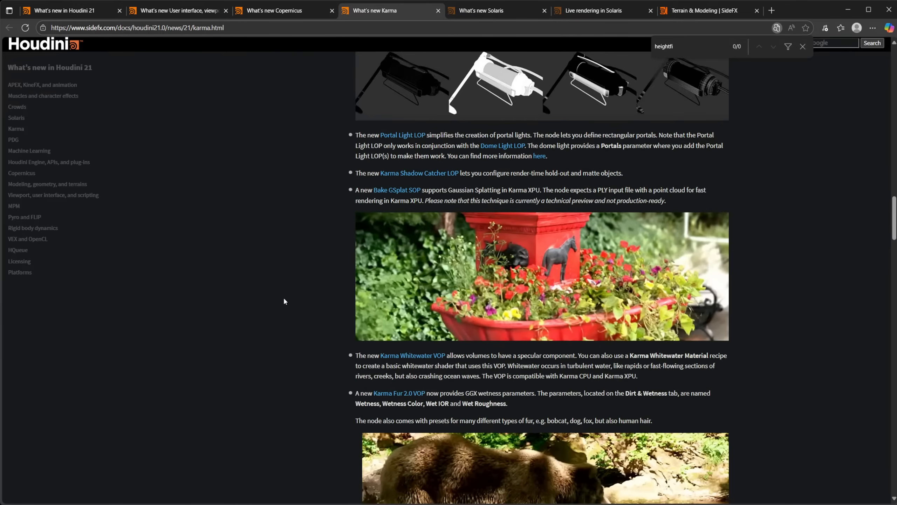
pyautogui.scroll(-4, 285, 301)
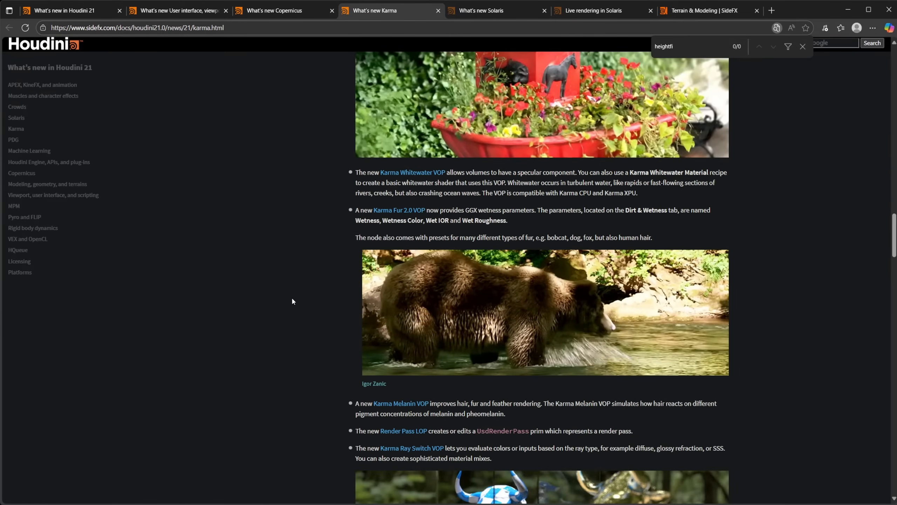
pyautogui.scroll(-3, 292, 301)
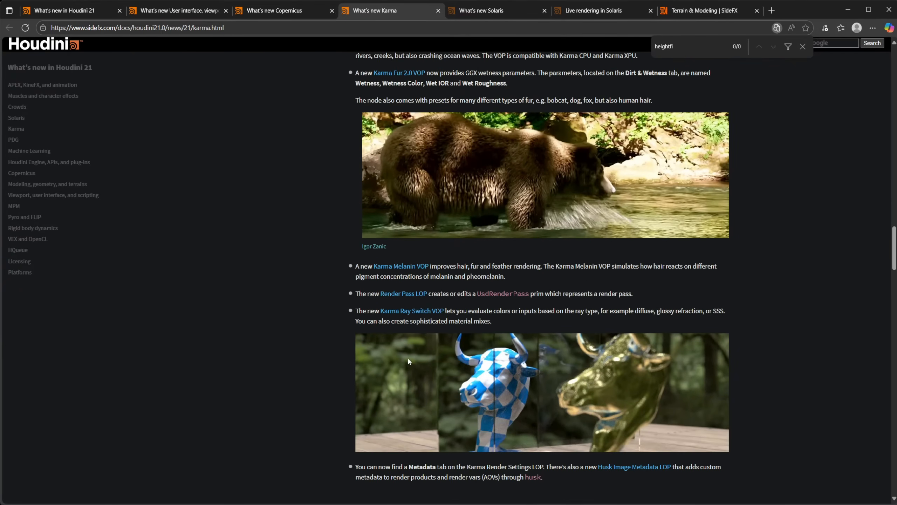
pyautogui.scroll(-2, 408, 359)
# Review the Rendering & AOVs, Shading, Lighting, Environment variables and Other improvements sections of the Karma release notes.
pyautogui.scroll(-15, 331, 348)
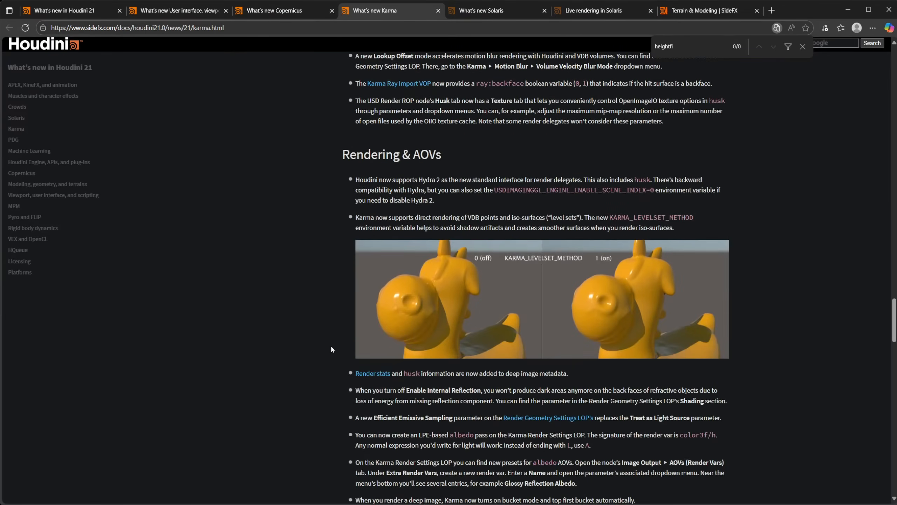
pyautogui.scroll(-15, 332, 349)
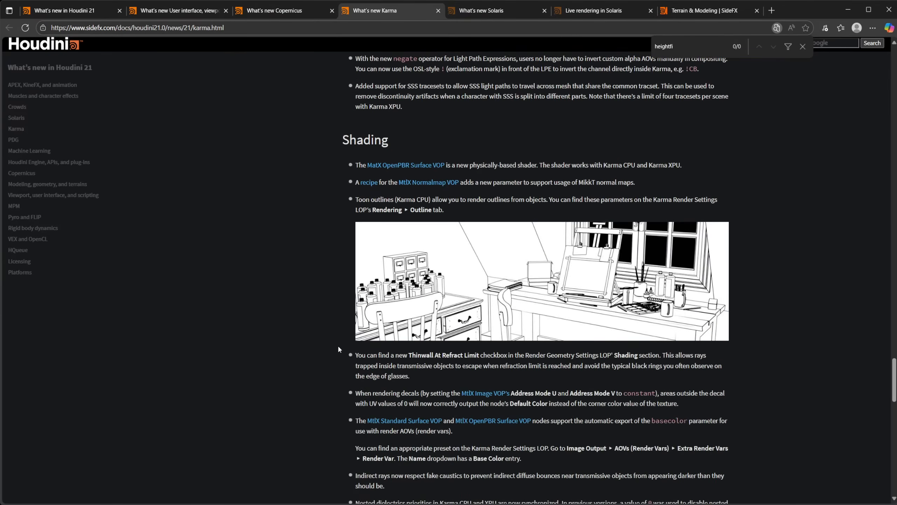
pyautogui.scroll(-7, 338, 349)
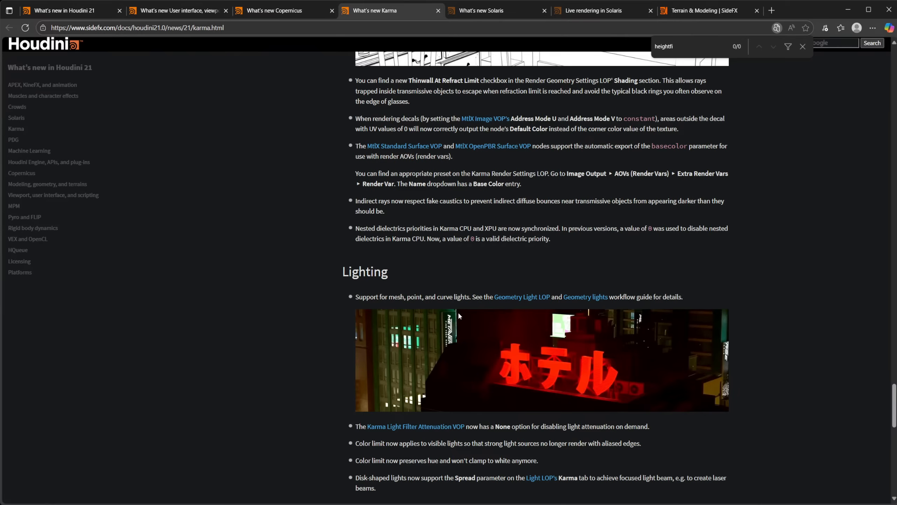
pyautogui.scroll(-3, 411, 312)
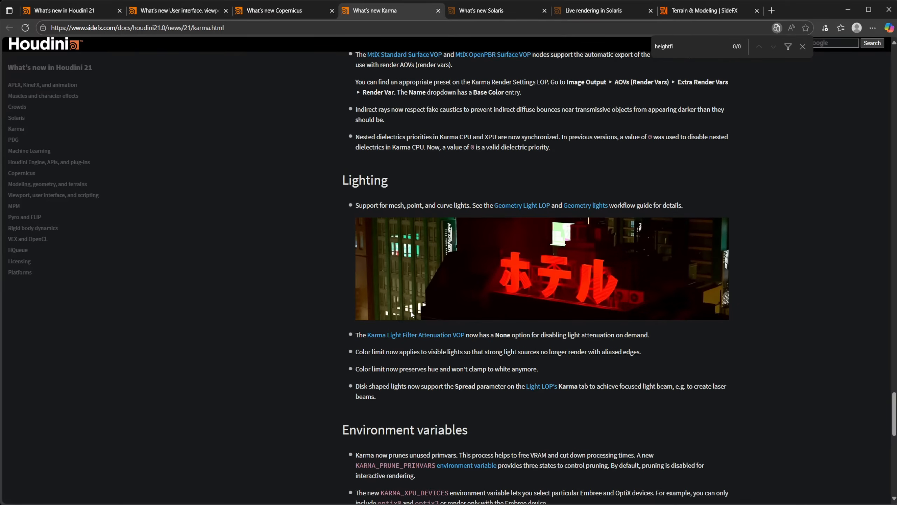
pyautogui.scroll(-15, 411, 313)
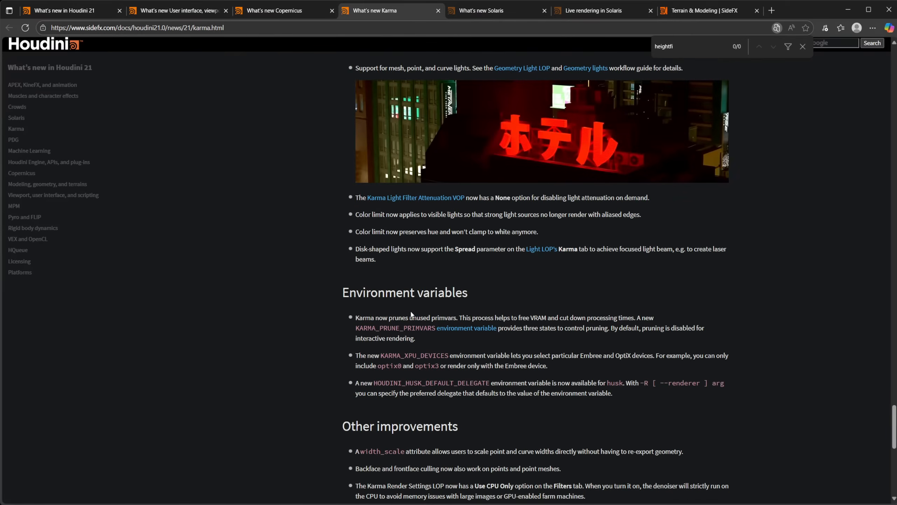
pyautogui.scroll(6, 411, 311)
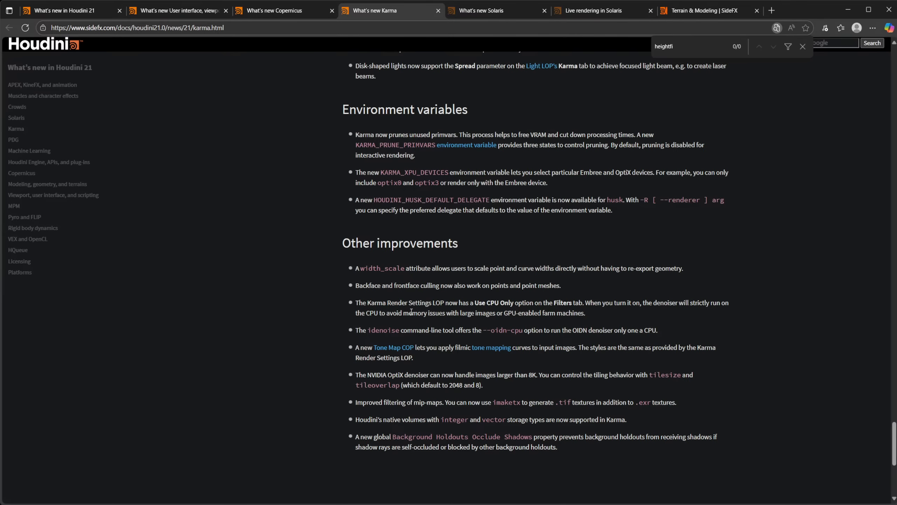
# Return to Houdini and open the copnet1 network from the stage level.
pyautogui.scroll(7, 411, 311)
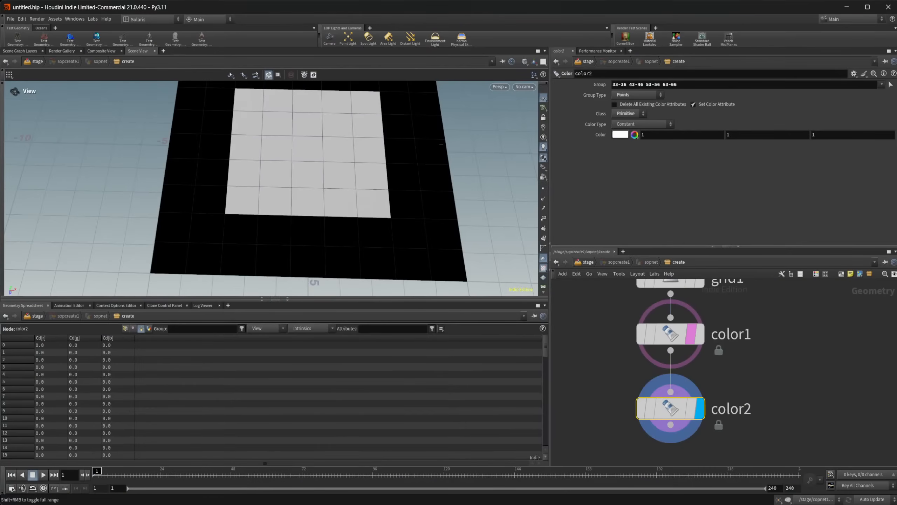
pyautogui.scroll(-2, 750, 370)
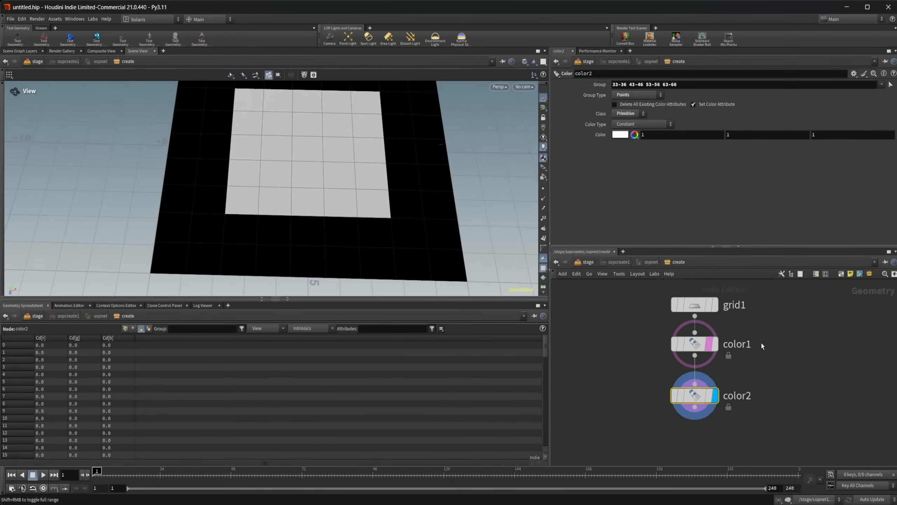
pyautogui.click(584, 262)
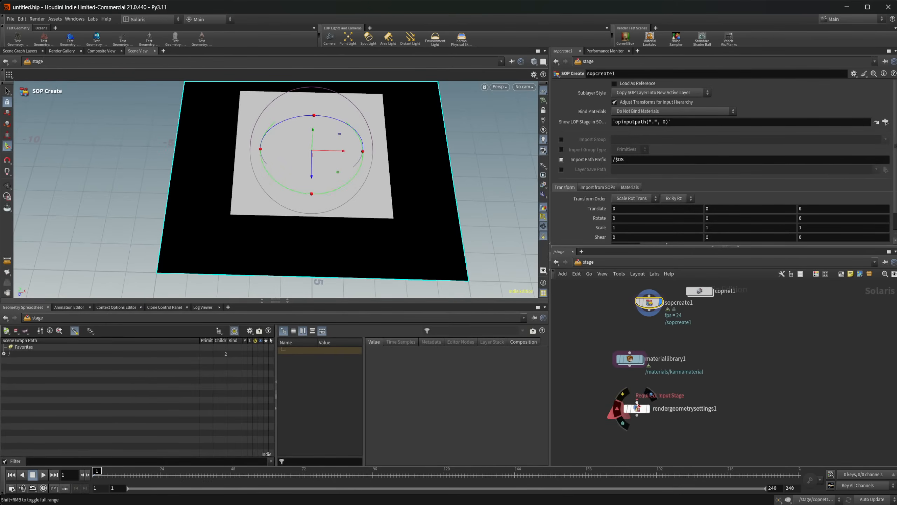
pyautogui.doubleClick(700, 291)
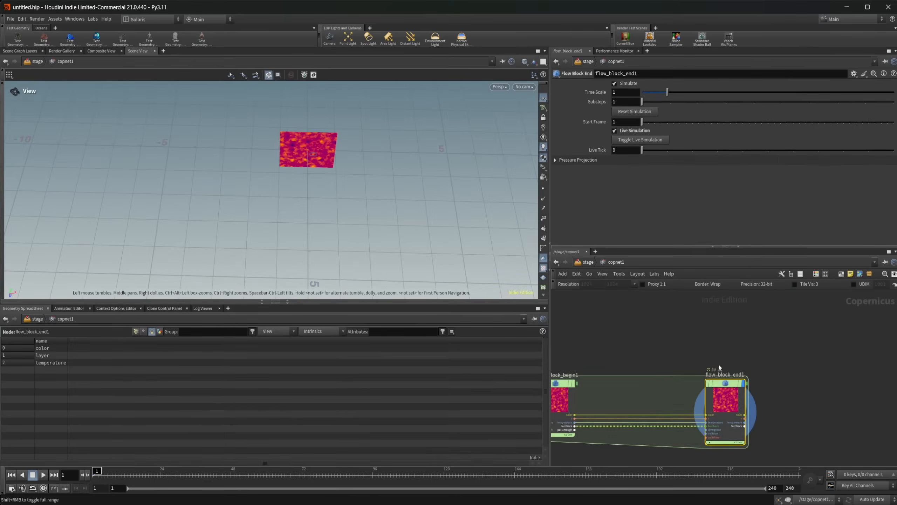
# Find the pyro setup in copnet1 and display its rasterizevolume1 node.
pyautogui.scroll(-3, 720, 368)
pyautogui.moveTo(712, 318); pyautogui.dragTo(729, 404, button='middle')
pyautogui.scroll(-1, 729, 403)
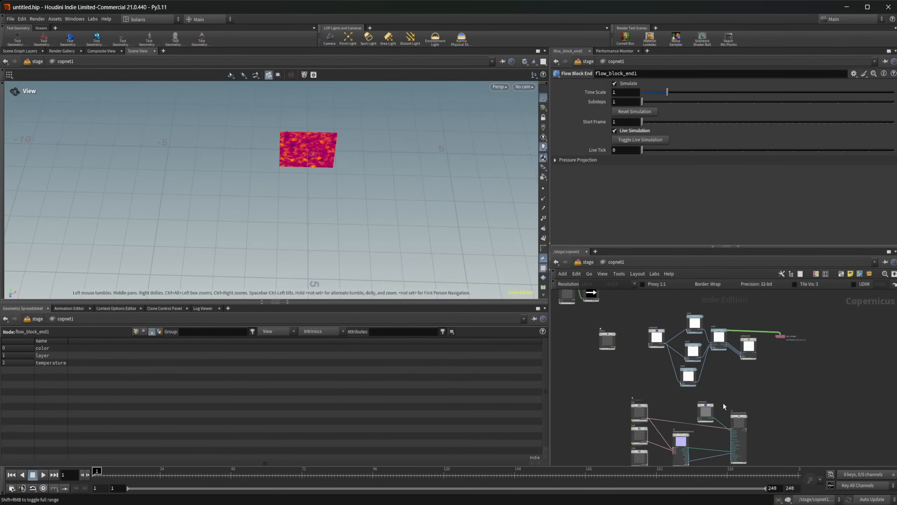
pyautogui.moveTo(726, 305); pyautogui.dragTo(761, 410, button='middle')
pyautogui.scroll(3, 769, 345)
pyautogui.moveTo(770, 343); pyautogui.dragTo(693, 393, button='middle')
pyautogui.scroll(-3, 693, 393)
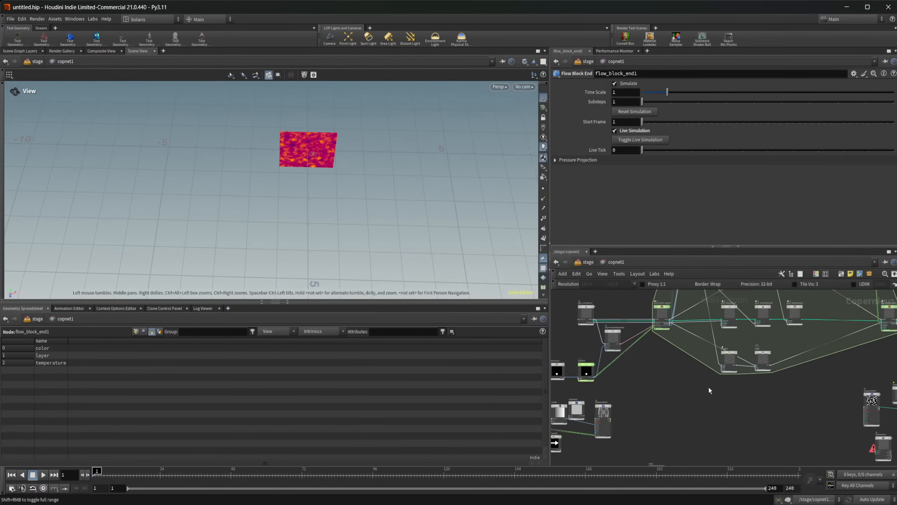
pyautogui.moveTo(803, 384); pyautogui.dragTo(670, 406, button='middle')
pyautogui.scroll(3, 848, 351)
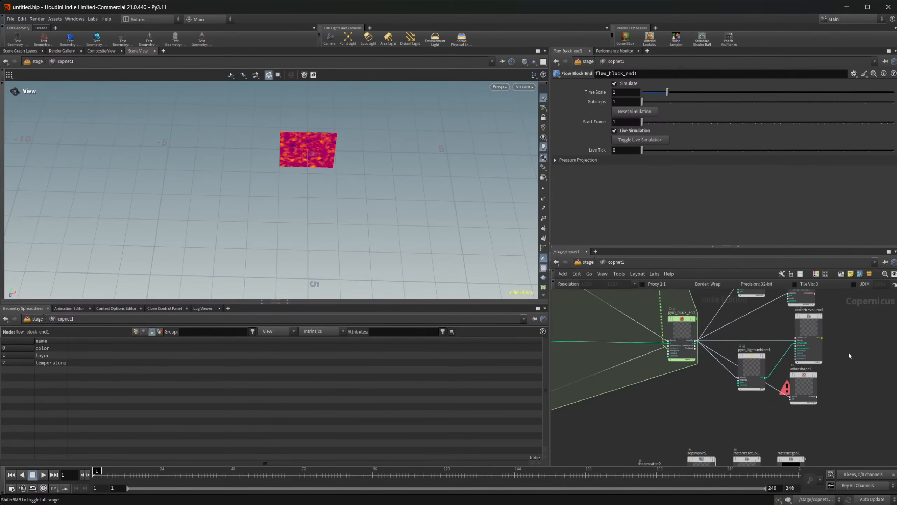
pyautogui.scroll(2, 826, 333)
pyautogui.moveTo(826, 334); pyautogui.dragTo(799, 383, button='middle')
pyautogui.moveTo(809, 336); pyautogui.dragTo(791, 365, button='middle')
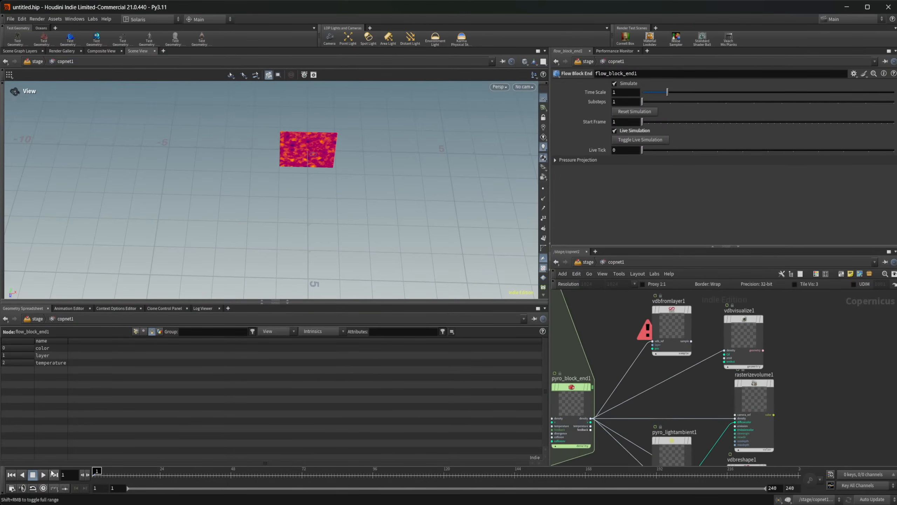
pyautogui.click(755, 390)
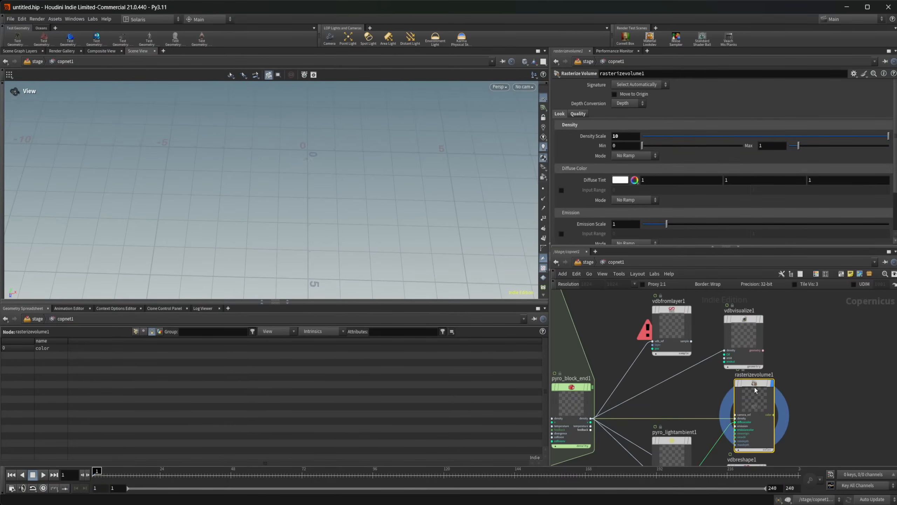
# Play the pyro simulation and view the rising smoke up close.
pyautogui.moveTo(668, 395); pyautogui.dragTo(815, 371, button='middle')
pyautogui.press('f')
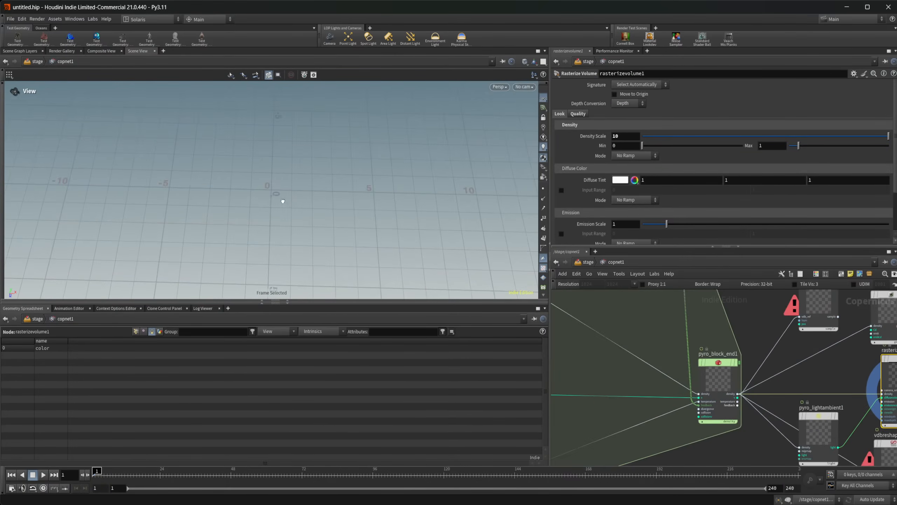
pyautogui.moveTo(263, 190)
pyautogui.mouseDown()
pyautogui.moveTo(397, 137)
pyautogui.moveTo(274, 184)
pyautogui.mouseUp()
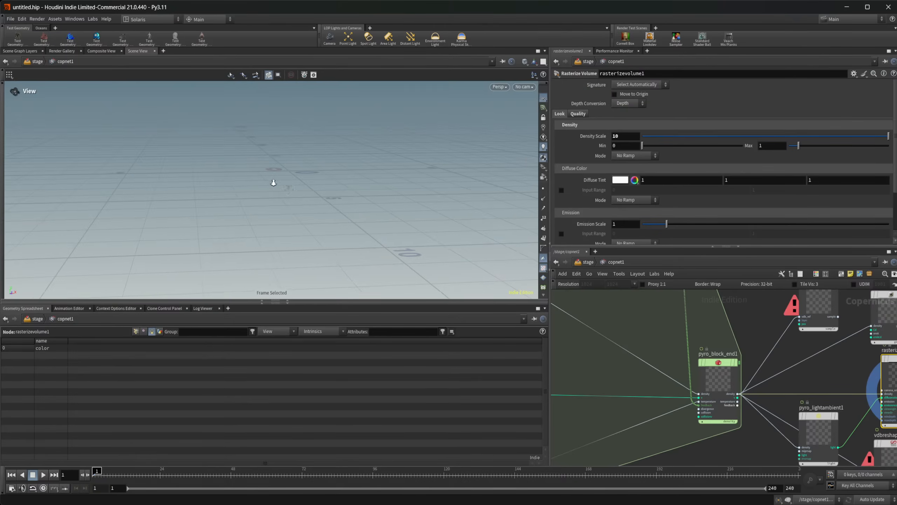
pyautogui.scroll(-4, 669, 415)
pyautogui.moveTo(669, 415); pyautogui.dragTo(811, 411, button='middle')
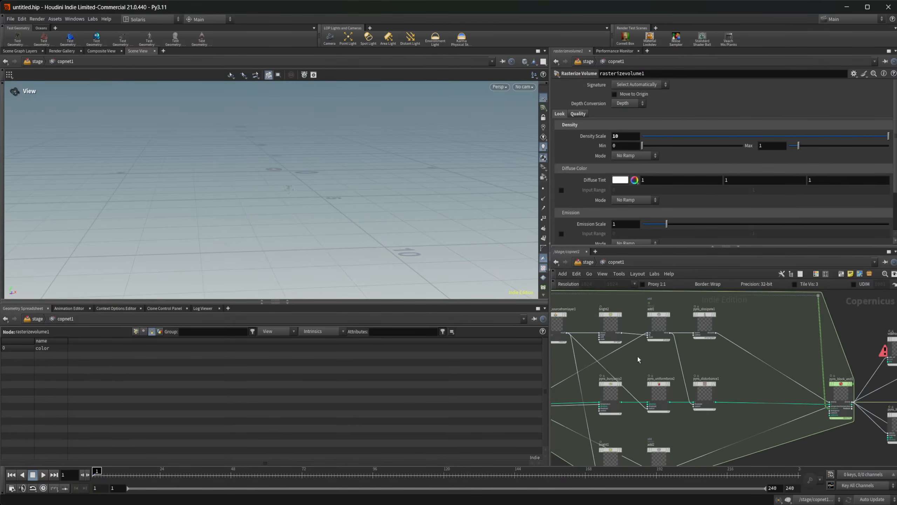
pyautogui.moveTo(637, 358); pyautogui.dragTo(608, 360, button='middle')
pyautogui.click(43, 474)
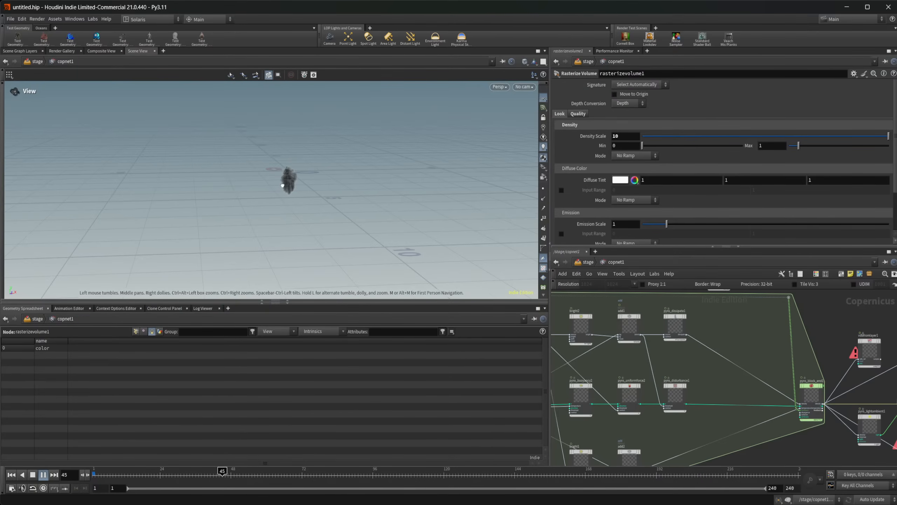
pyautogui.moveTo(345, 167); pyautogui.dragTo(306, 166)
pyautogui.moveTo(306, 166); pyautogui.dragTo(519, 124, button='right')
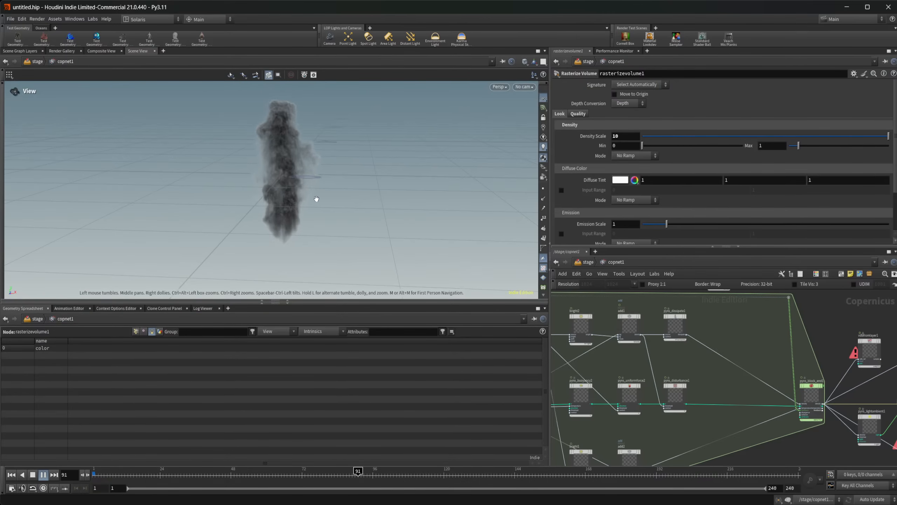
# Inspect the pyro_configure1 parameters, then stop playback and return to frame 1.
pyautogui.moveTo(644, 369); pyautogui.dragTo(896, 348, button='middle')
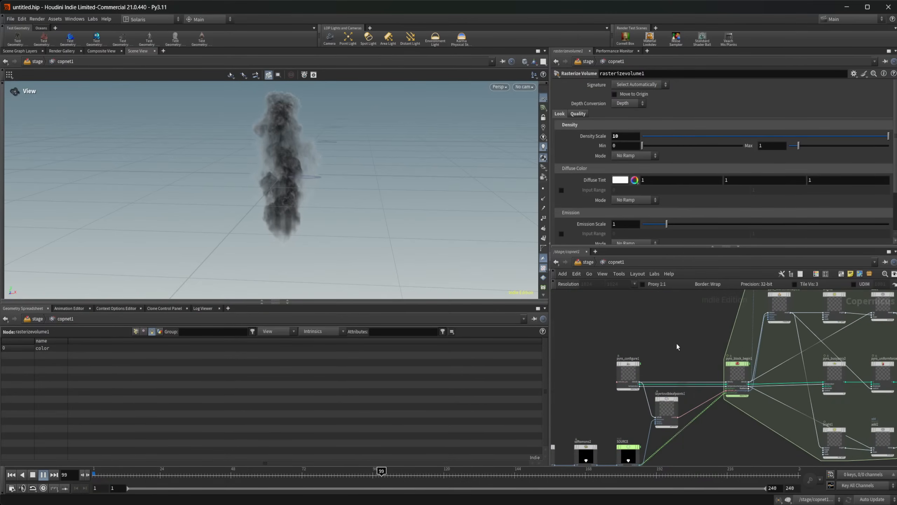
pyautogui.click(632, 371)
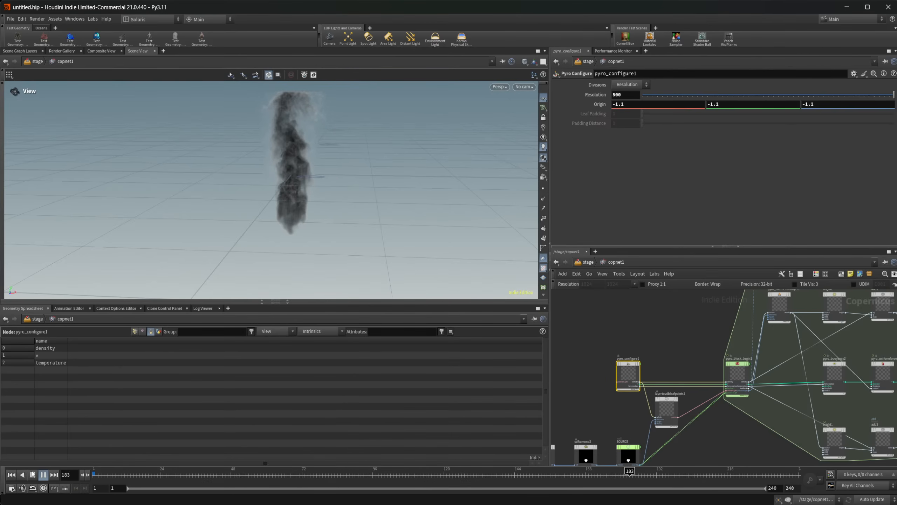
pyautogui.click(14, 475)
# Display the reactiondiffusion_block_end1 node's result above the pyro block.
pyautogui.moveTo(706, 333); pyautogui.dragTo(603, 432, button='middle')
pyautogui.moveTo(792, 369); pyautogui.dragTo(748, 392, button='middle')
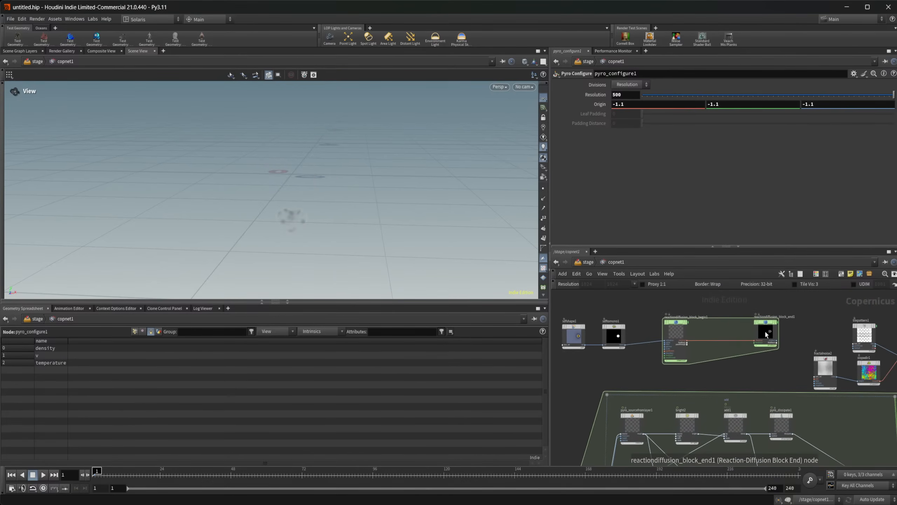
pyautogui.click(764, 332)
# Play the reaction-diffusion simulation on the timeline twice, stopping and returning to frame 1 each time.
pyautogui.click(44, 474)
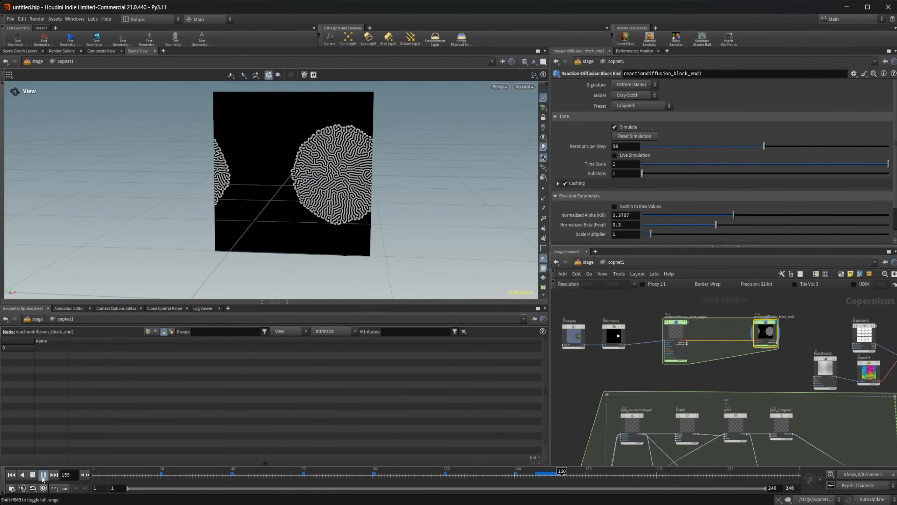
pyautogui.click(37, 476)
pyautogui.click(11, 475)
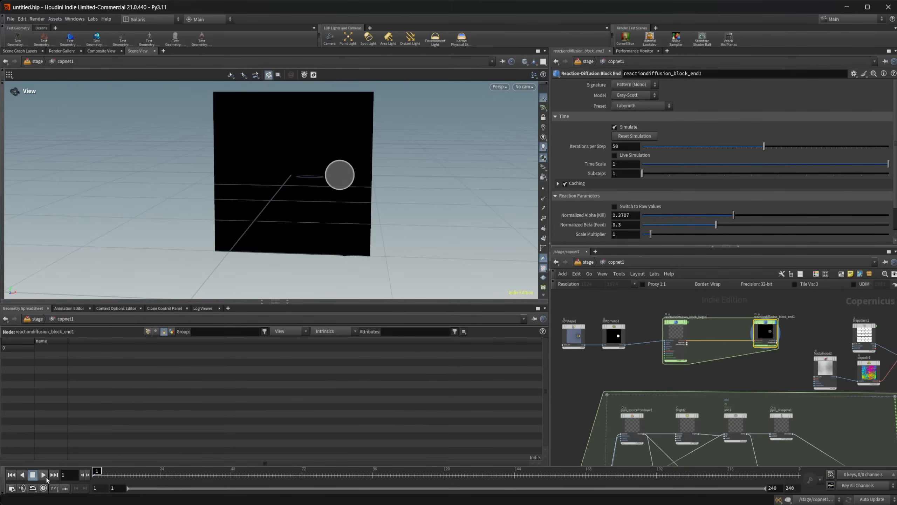
pyautogui.click(43, 475)
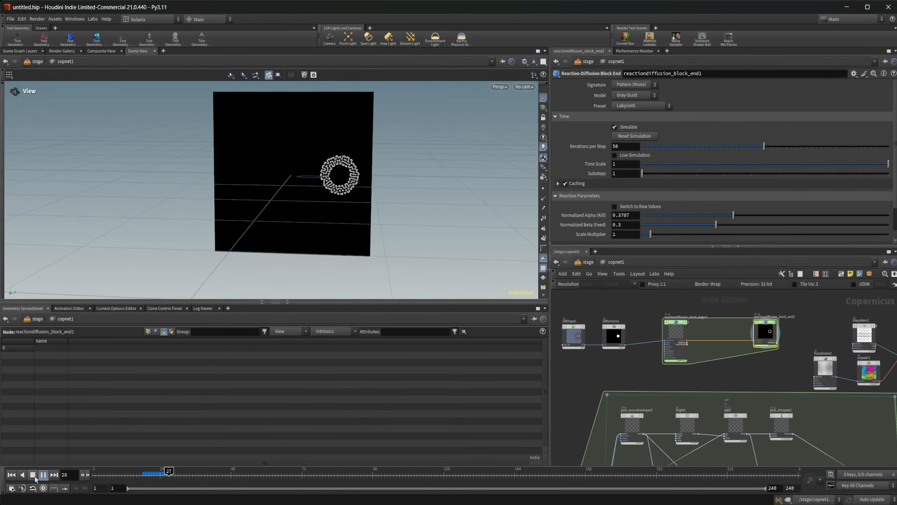
pyautogui.click(34, 475)
pyautogui.click(11, 475)
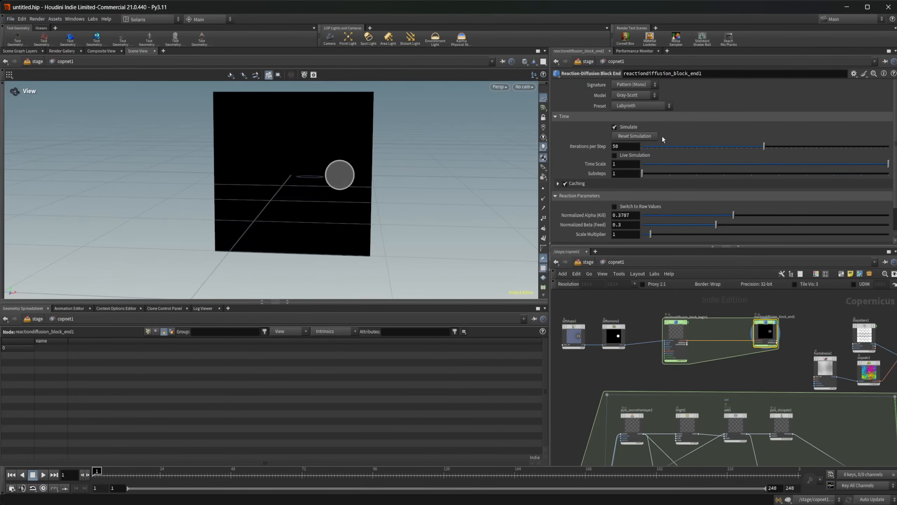
# Turn on Live Simulation for the reactiondiffusion_block_end1 node and let the pattern grow.
pyautogui.click(633, 156)
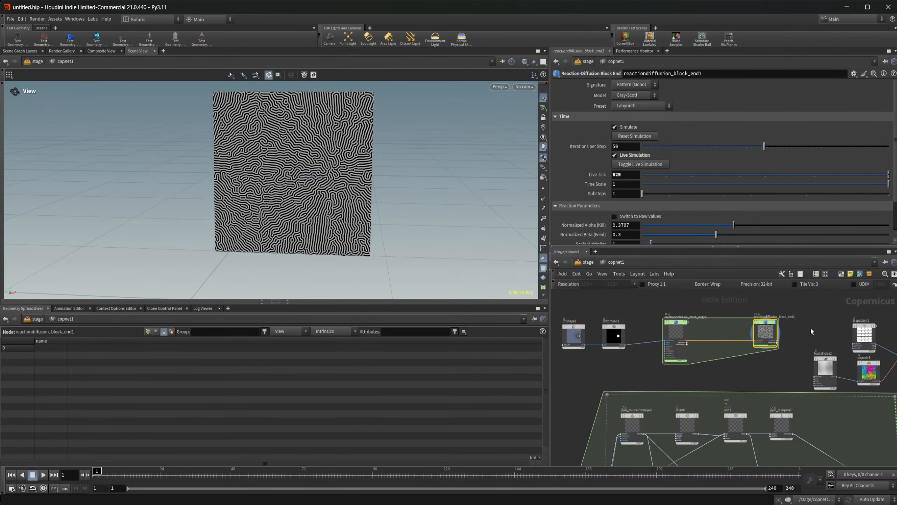
pyautogui.scroll(3, 810, 327)
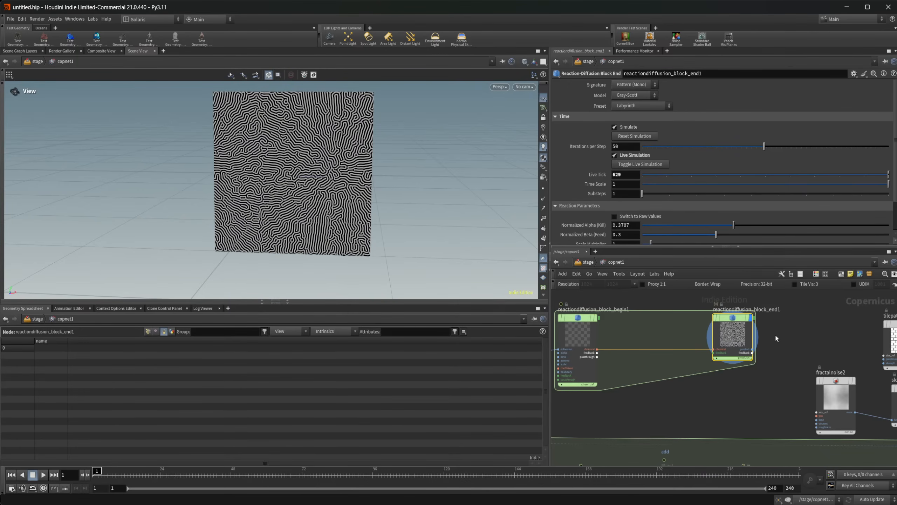
pyautogui.scroll(-5, 775, 334)
pyautogui.middleClick(752, 355)
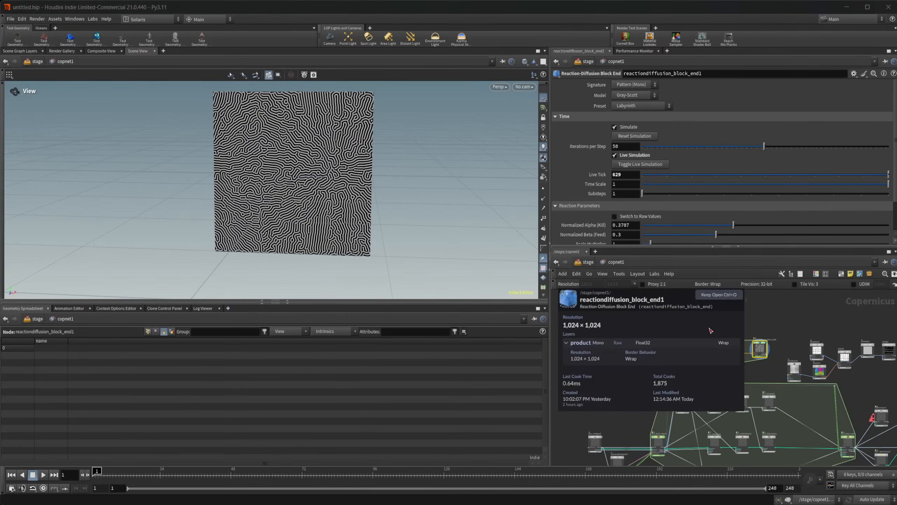
# Look over the pyro block, its source nodes and the neighbouring node setups in copnet1.
pyautogui.moveTo(773, 348); pyautogui.dragTo(724, 299, button='middle')
pyautogui.scroll(-3, 724, 300)
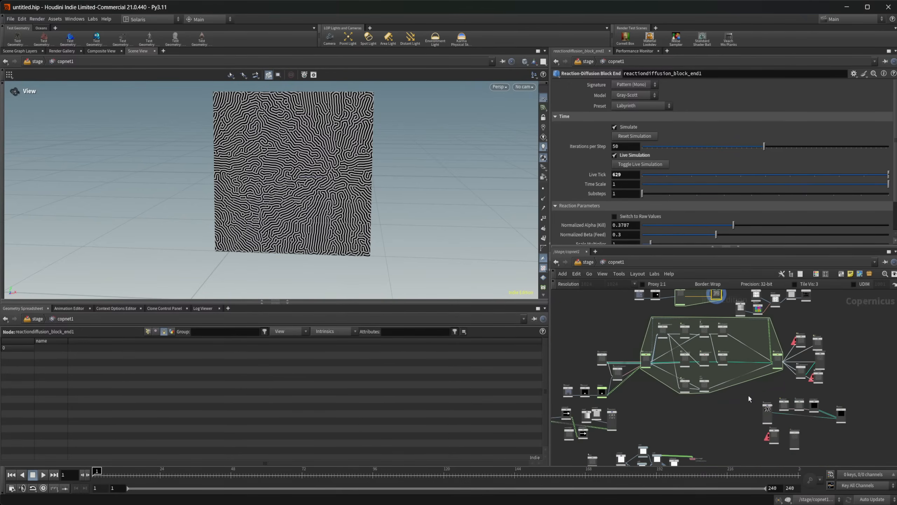
pyautogui.moveTo(726, 402); pyautogui.dragTo(766, 371, button='middle')
pyautogui.scroll(2, 670, 364)
pyautogui.moveTo(669, 365); pyautogui.dragTo(718, 391, button='middle')
pyautogui.scroll(2, 772, 390)
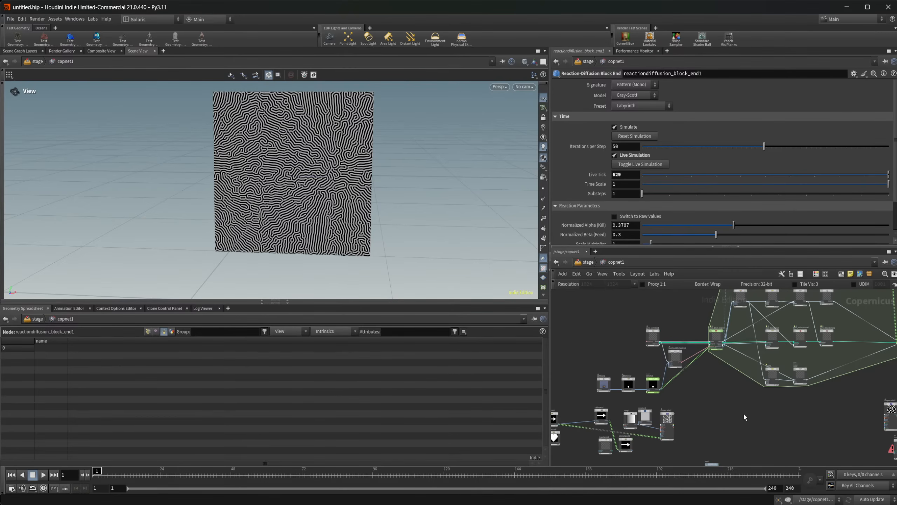
pyautogui.moveTo(825, 354); pyautogui.dragTo(744, 416, button='middle')
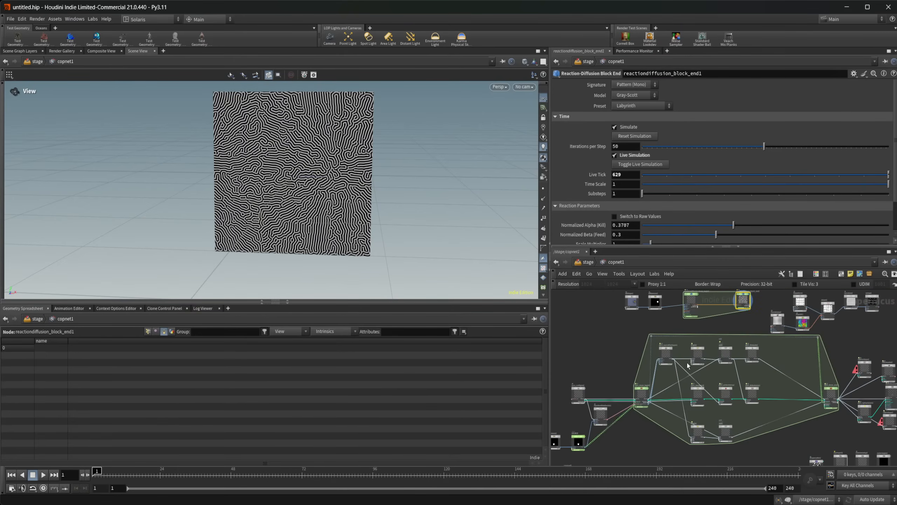
pyautogui.scroll(1, 821, 373)
pyautogui.moveTo(789, 367); pyautogui.dragTo(801, 449, button='middle')
pyautogui.scroll(1, 693, 359)
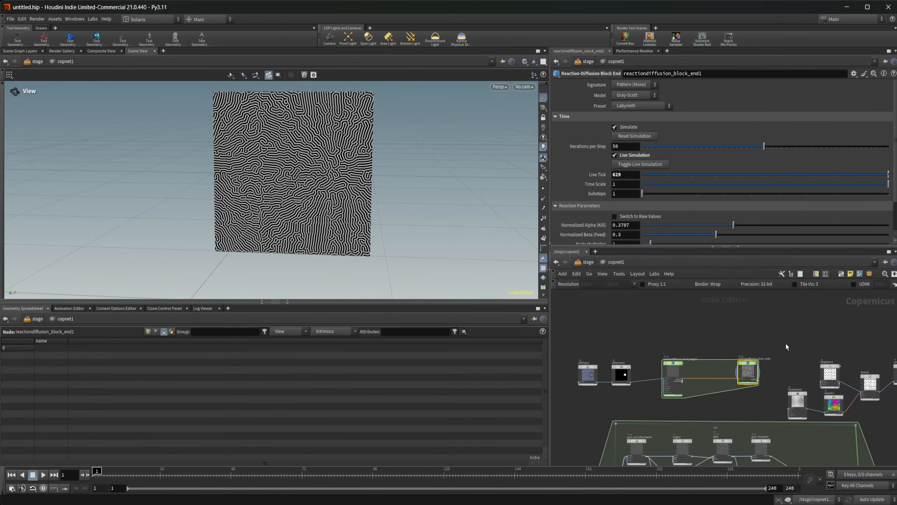
# Reset the reaction-diffusion simulation and let it run live again.
pyautogui.scroll(2, 784, 342)
pyautogui.moveTo(814, 352); pyautogui.dragTo(839, 335, button='middle')
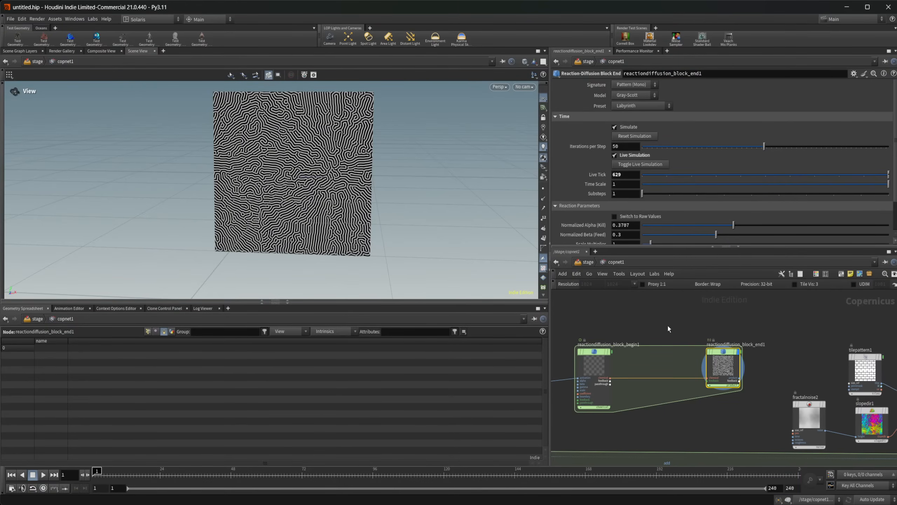
pyautogui.moveTo(667, 324); pyautogui.dragTo(711, 333, button='middle')
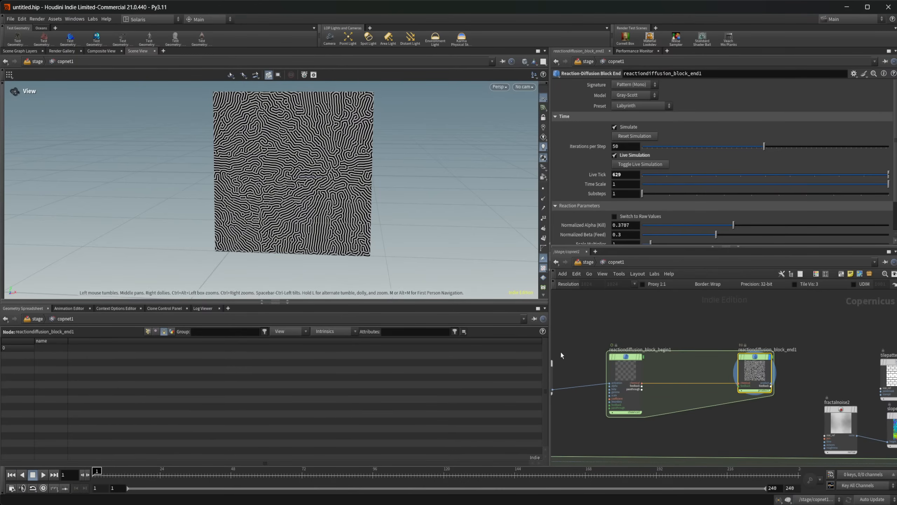
pyautogui.click(634, 136)
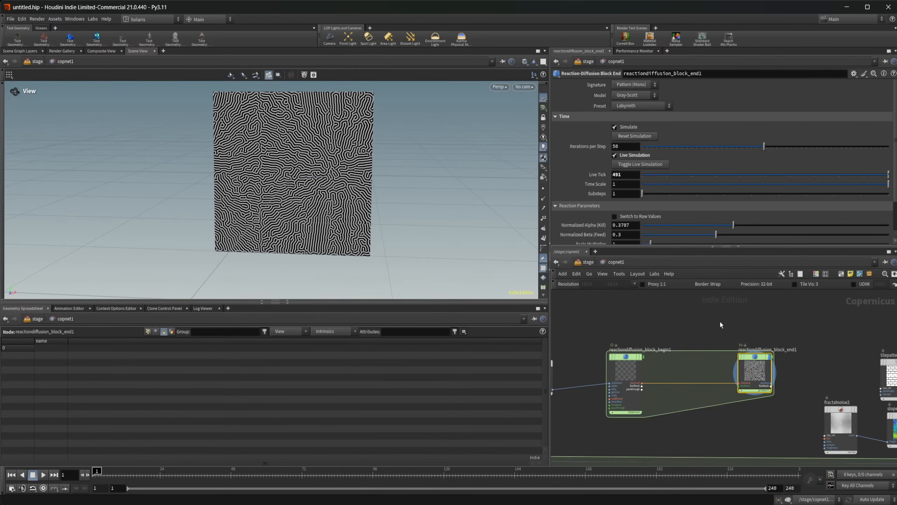
pyautogui.moveTo(735, 324); pyautogui.dragTo(693, 332, button='middle')
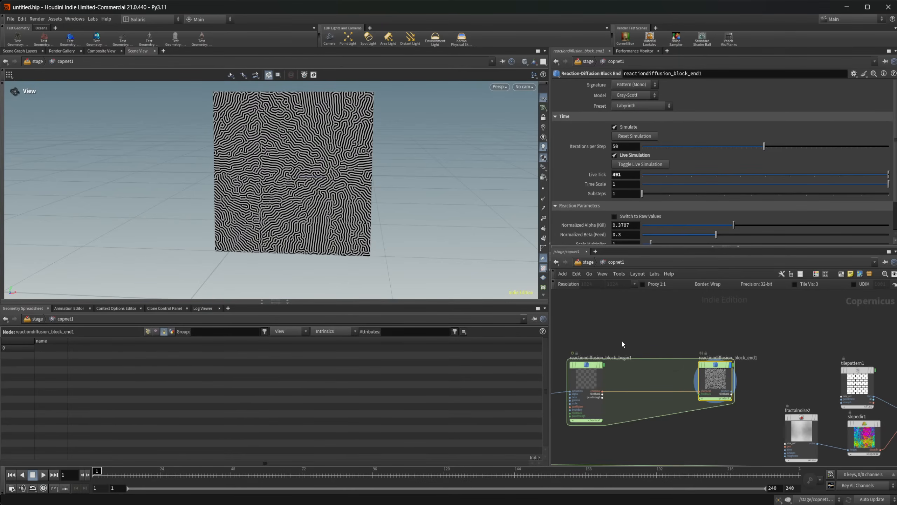
pyautogui.moveTo(621, 339); pyautogui.dragTo(656, 344, button='middle')
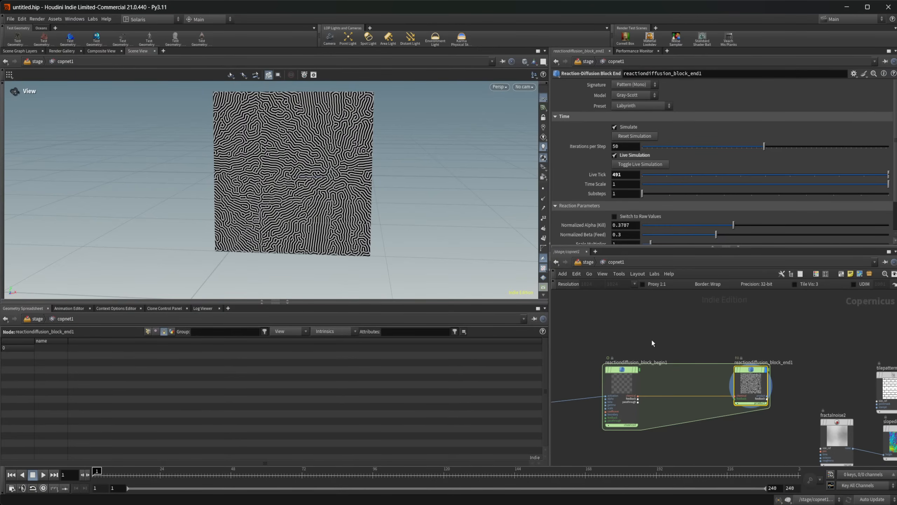
pyautogui.moveTo(712, 338); pyautogui.dragTo(665, 337, button='middle')
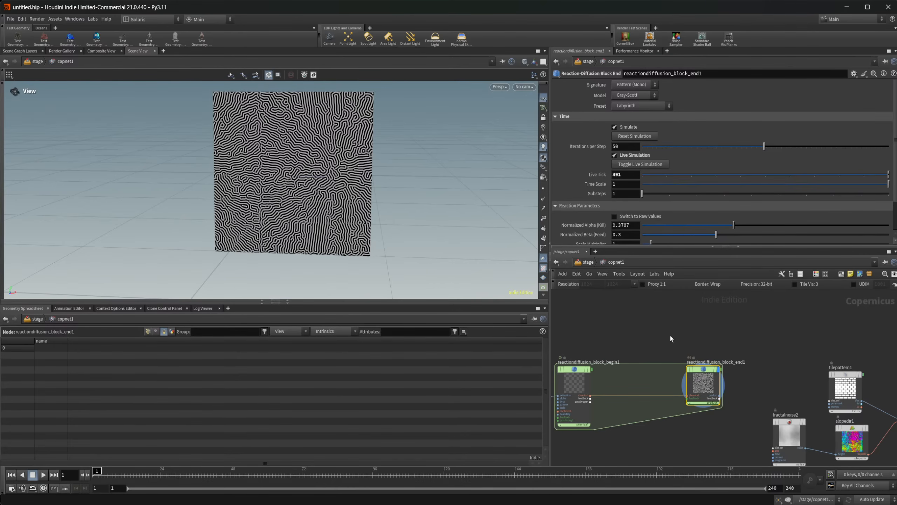
pyautogui.scroll(-3, 670, 334)
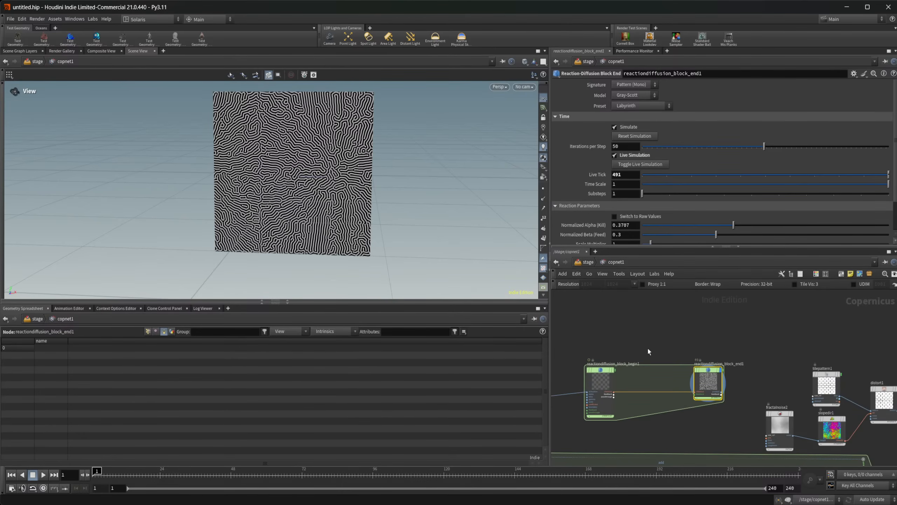
pyautogui.scroll(-2, 662, 349)
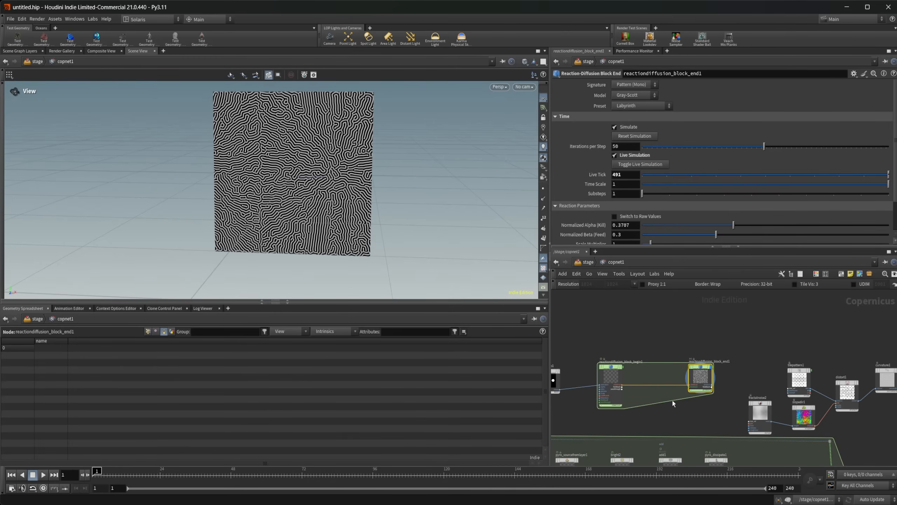
pyautogui.moveTo(752, 418); pyautogui.dragTo(776, 409, button='middle')
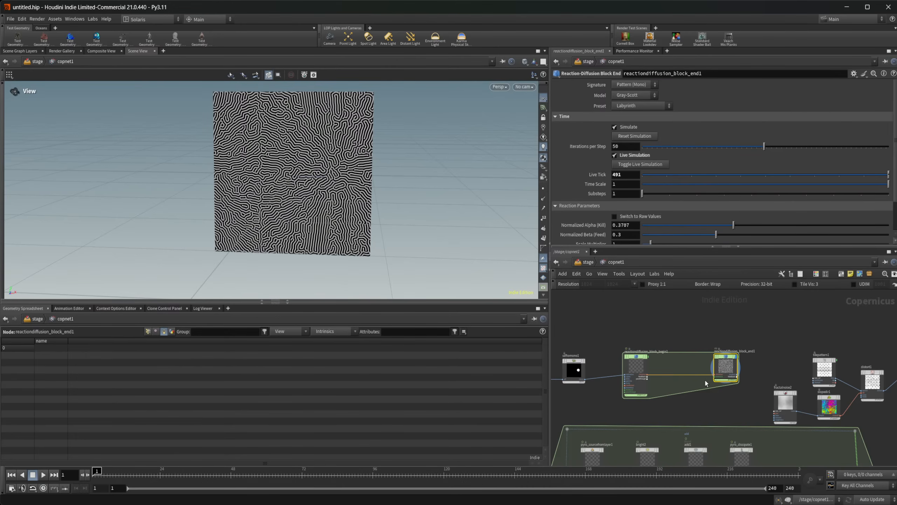
pyautogui.scroll(4, 705, 380)
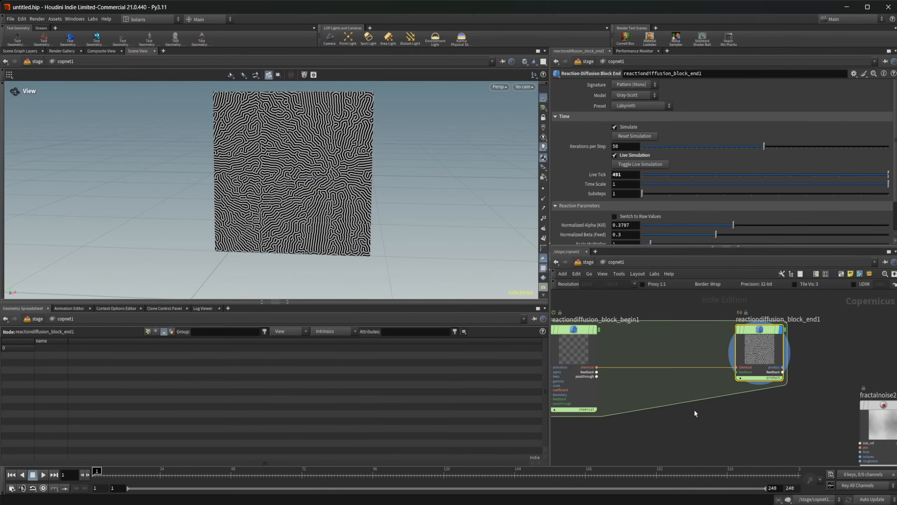
pyautogui.scroll(-4, 694, 409)
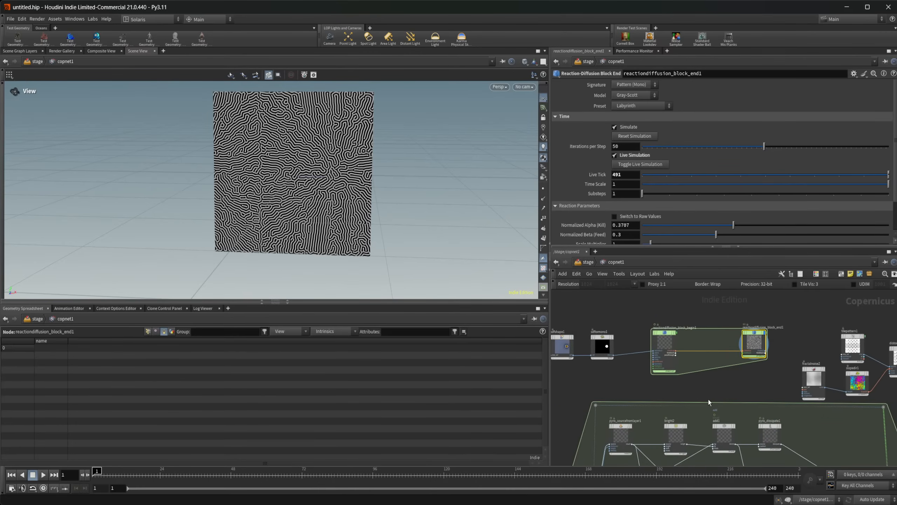